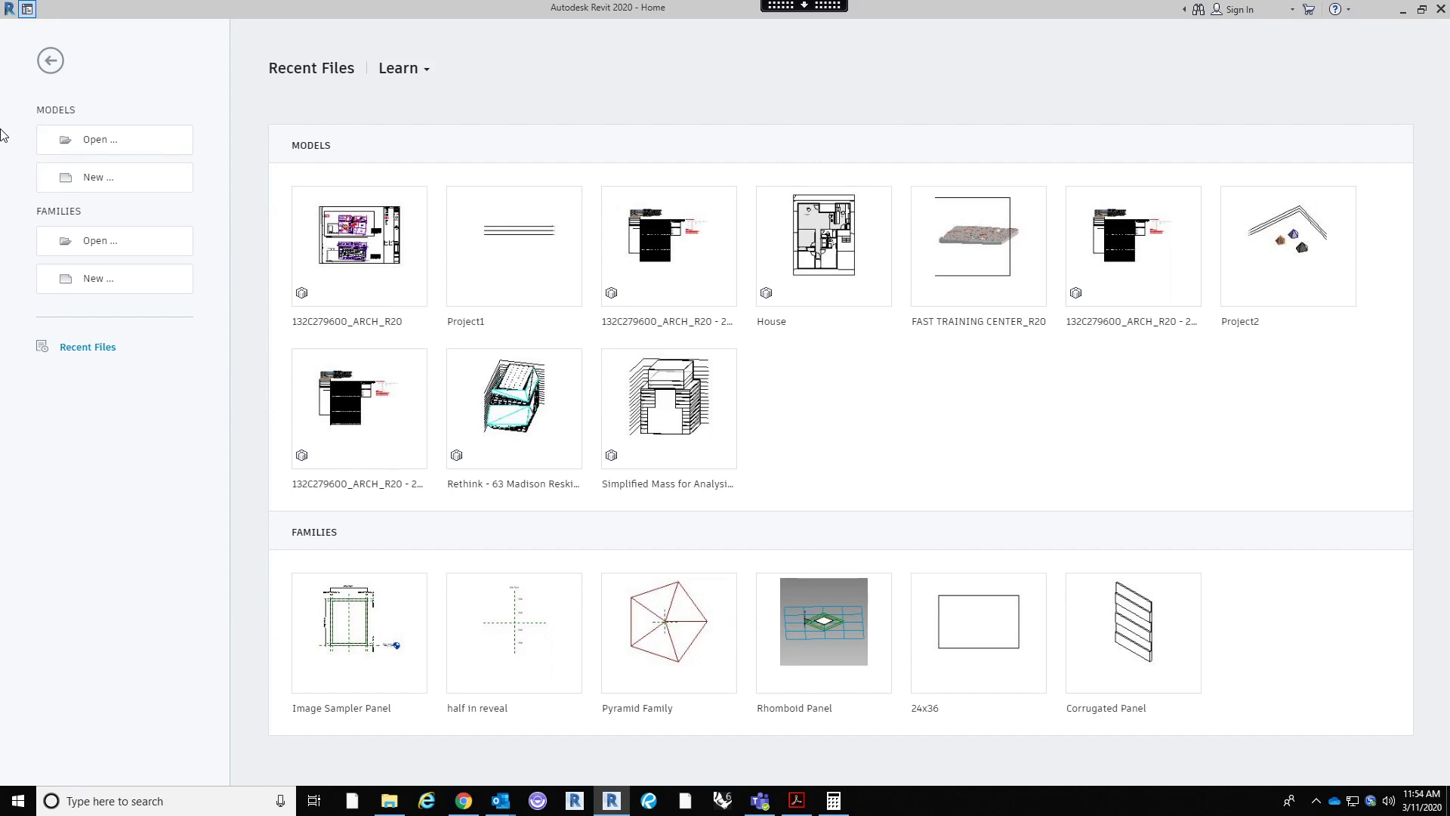
Step: Create a new project from Computational Practice Revit Template.rte in the Comp Practice Spring 2020 folder
{"action": "left_click", "coordinate": [115, 188]}
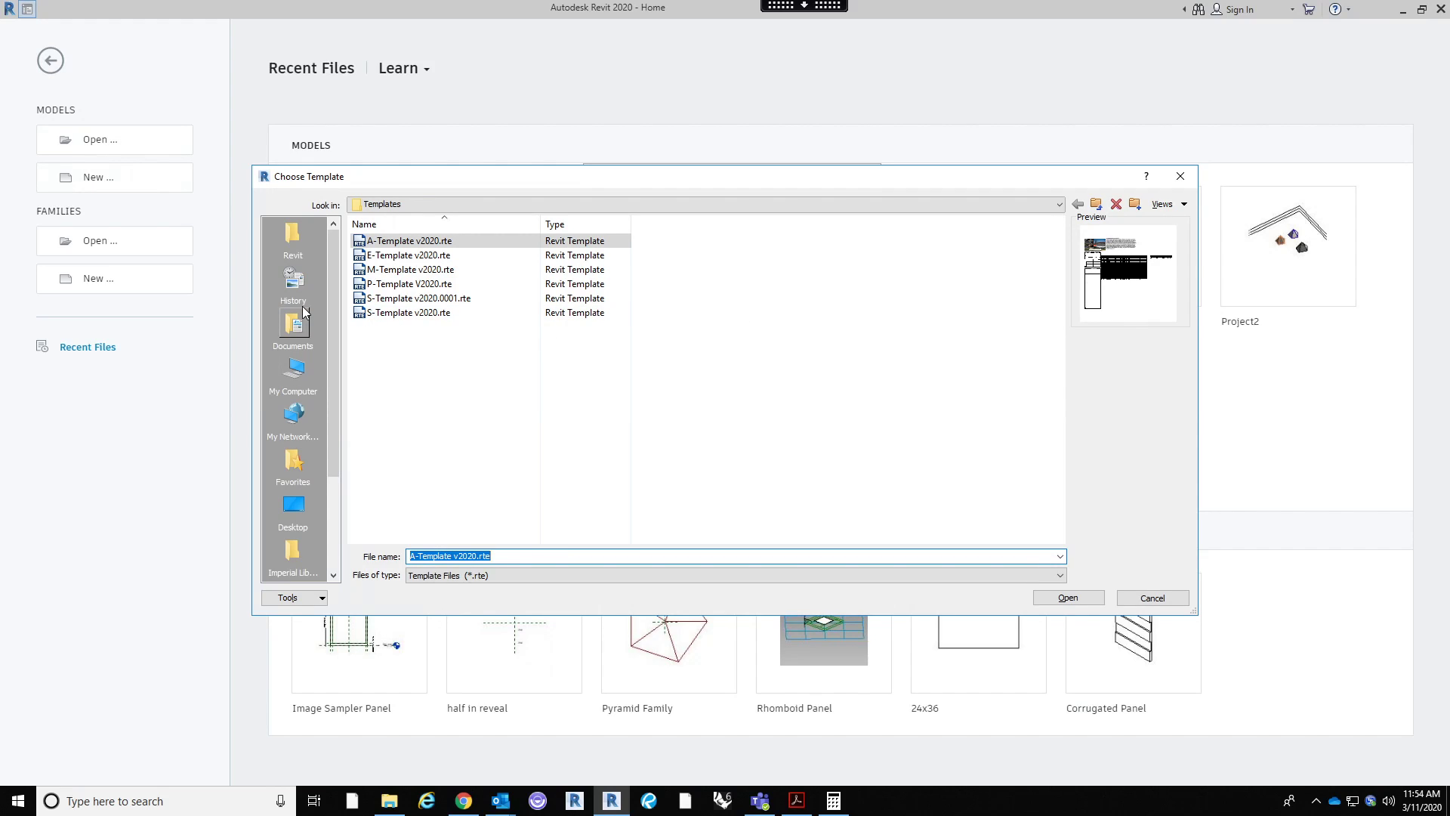
{"action": "left_click", "coordinate": [293, 326]}
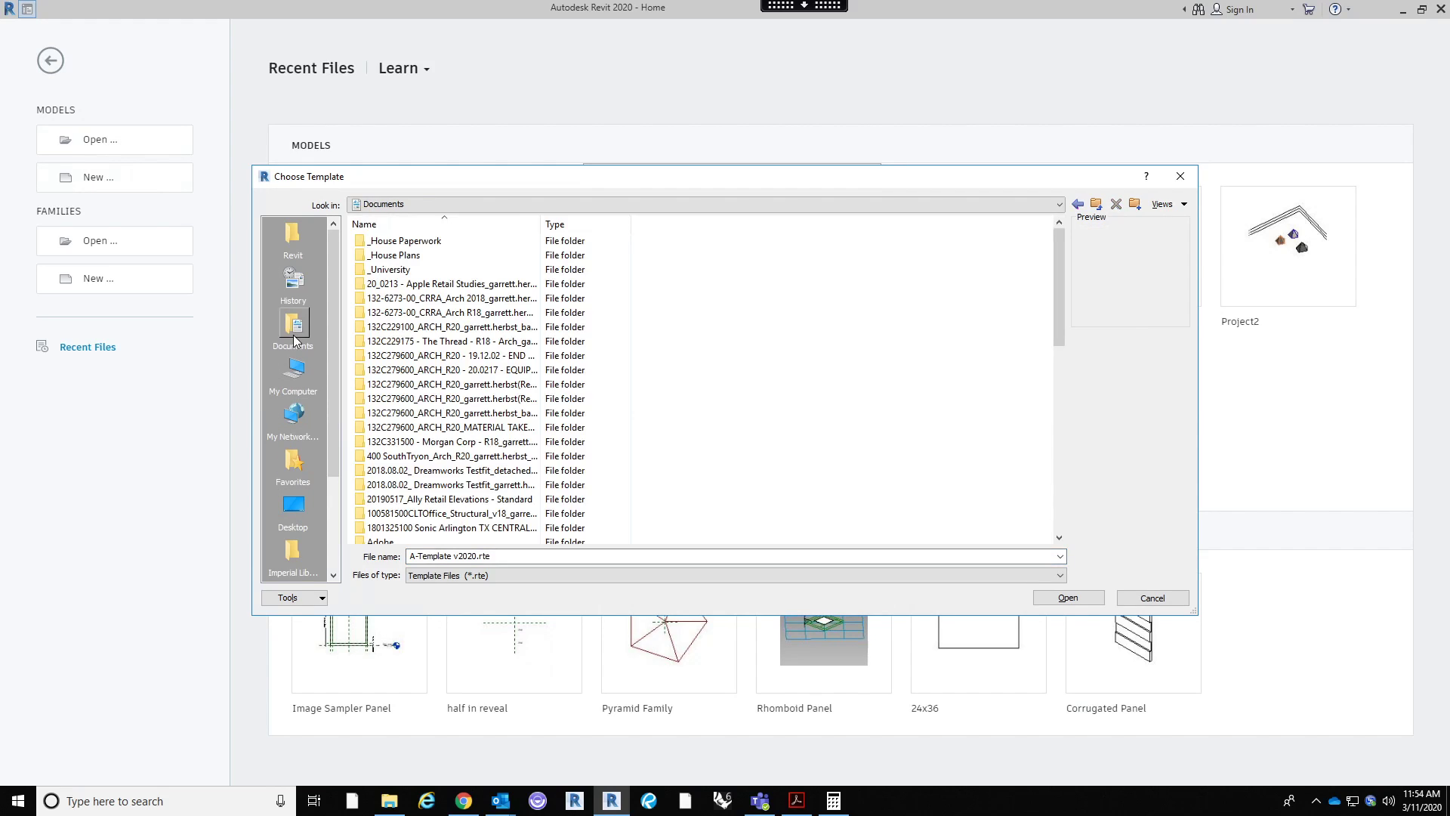
{"action": "double_click", "coordinate": [445, 270]}
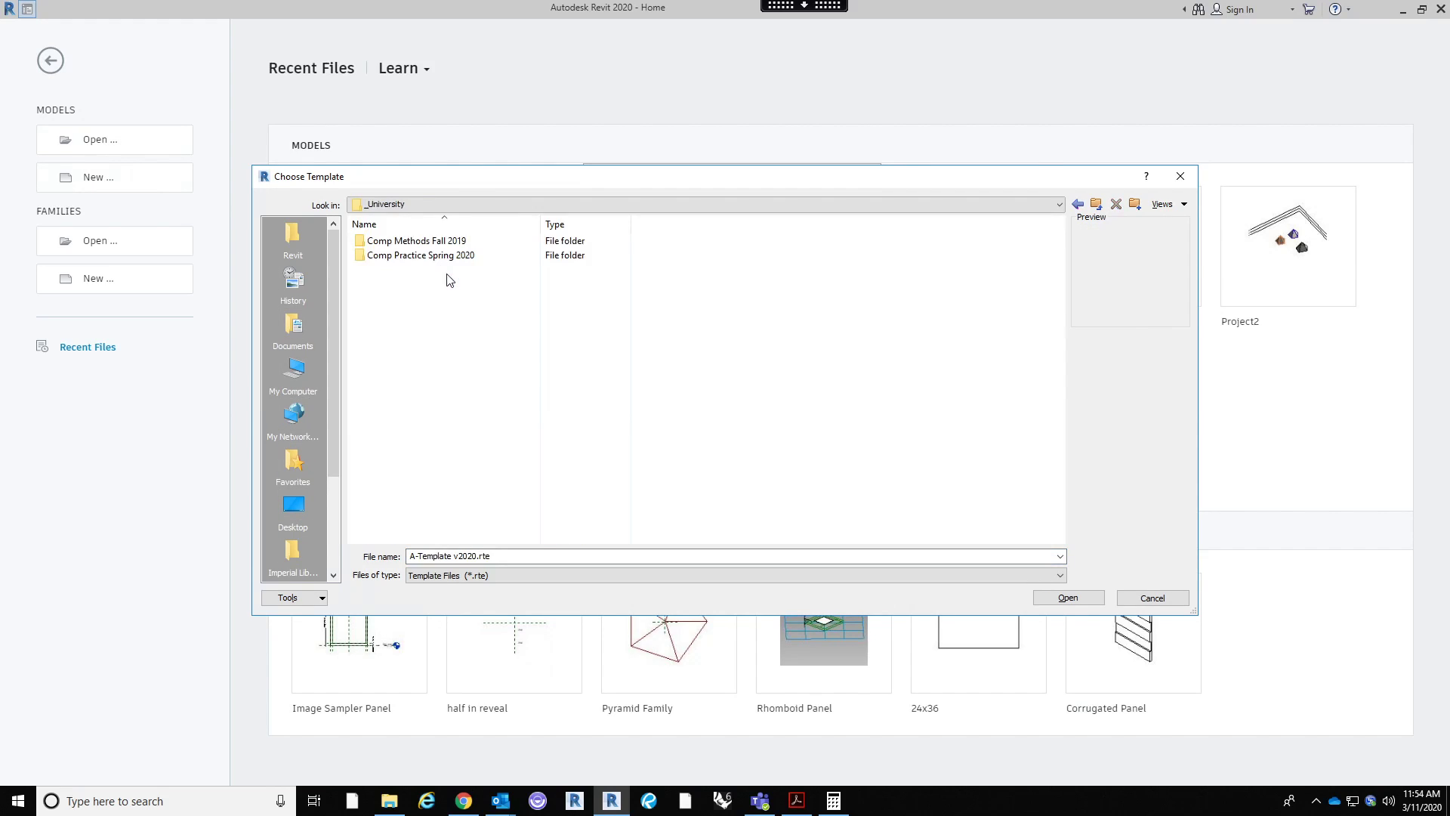
{"action": "left_click", "coordinate": [469, 256]}
{"action": "double_click", "coordinate": [485, 257]}
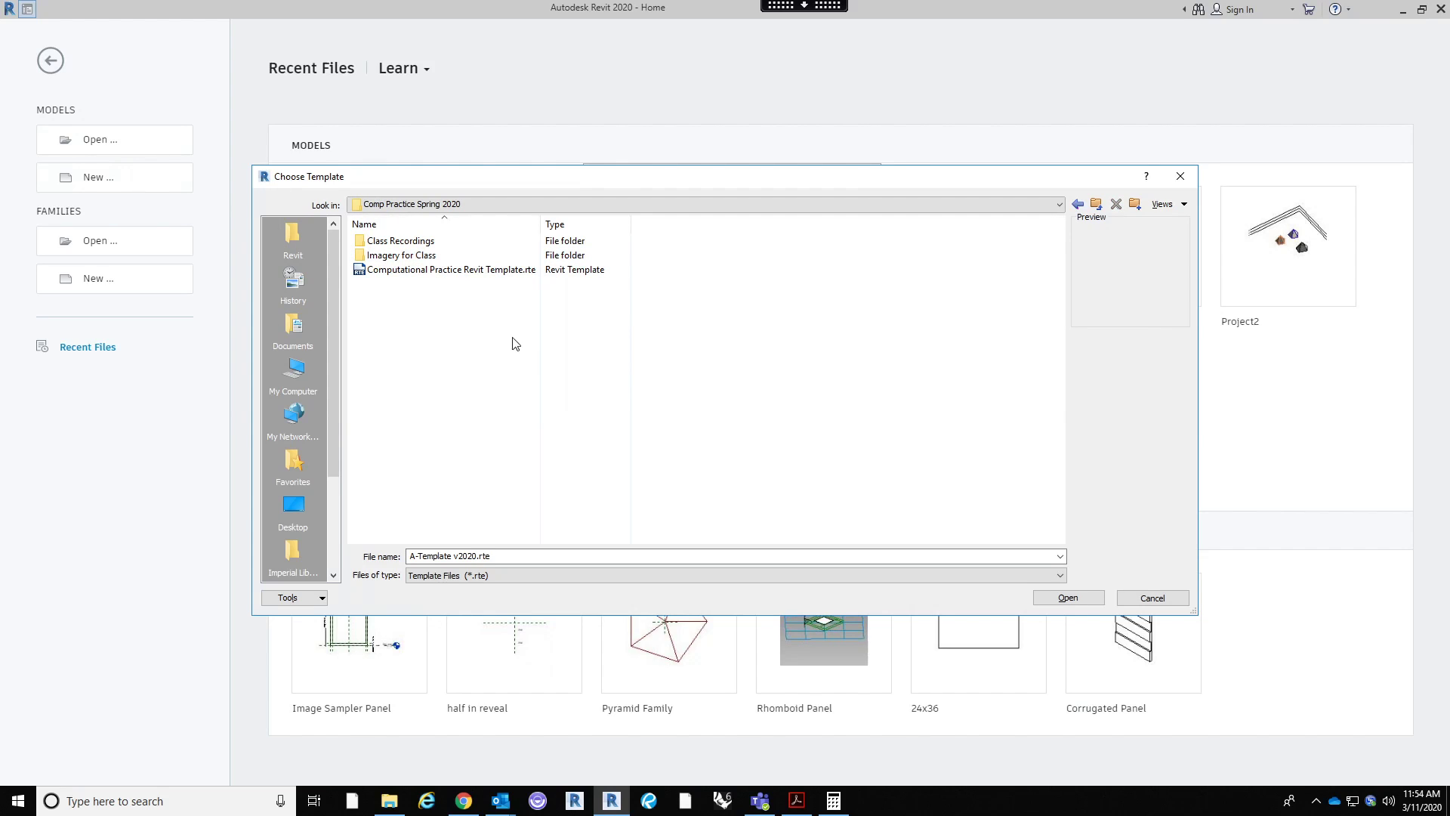
{"action": "left_click", "coordinate": [473, 273]}
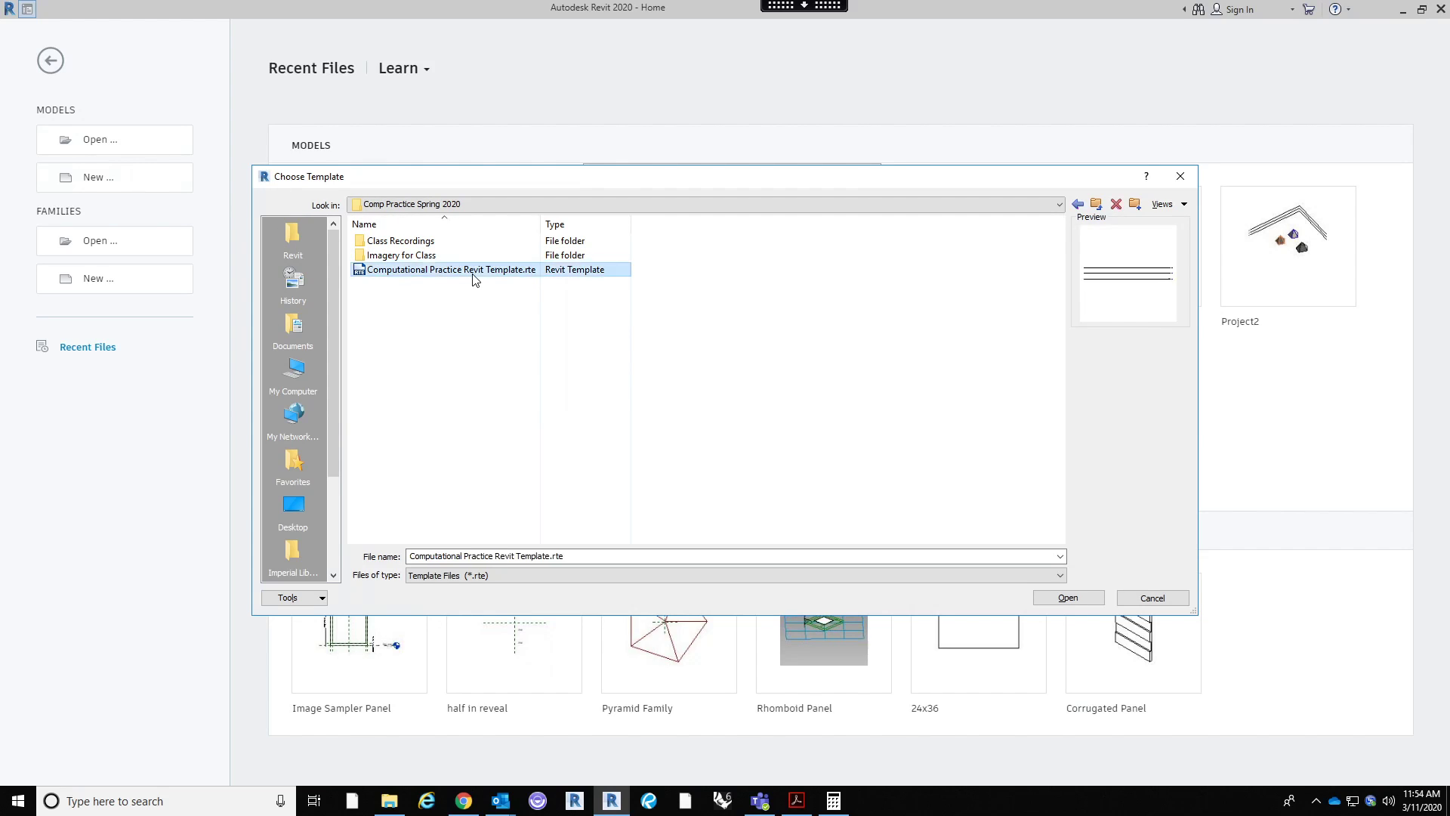
{"action": "left_click", "coordinate": [1071, 603]}
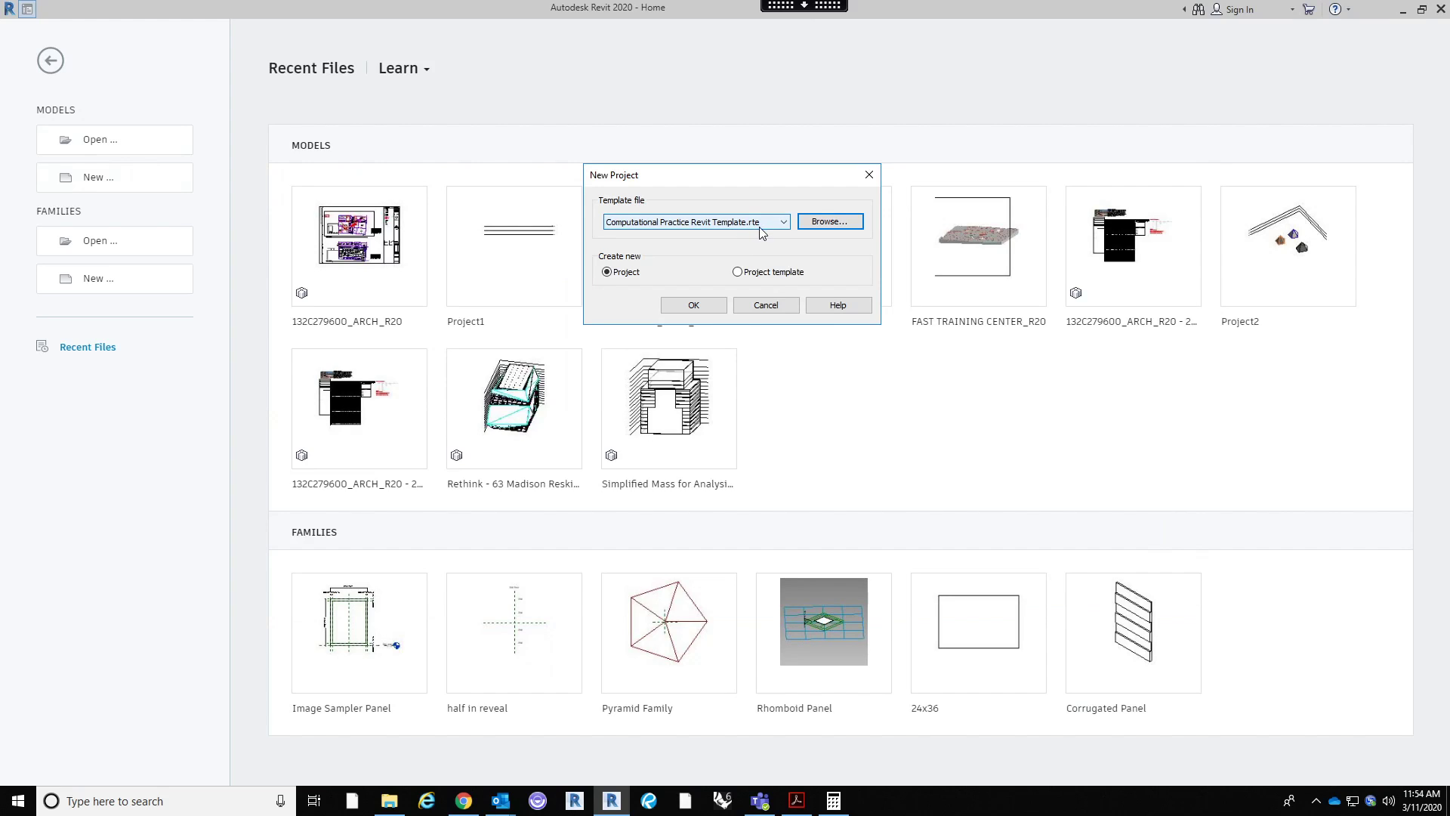
{"action": "left_click", "coordinate": [700, 305]}
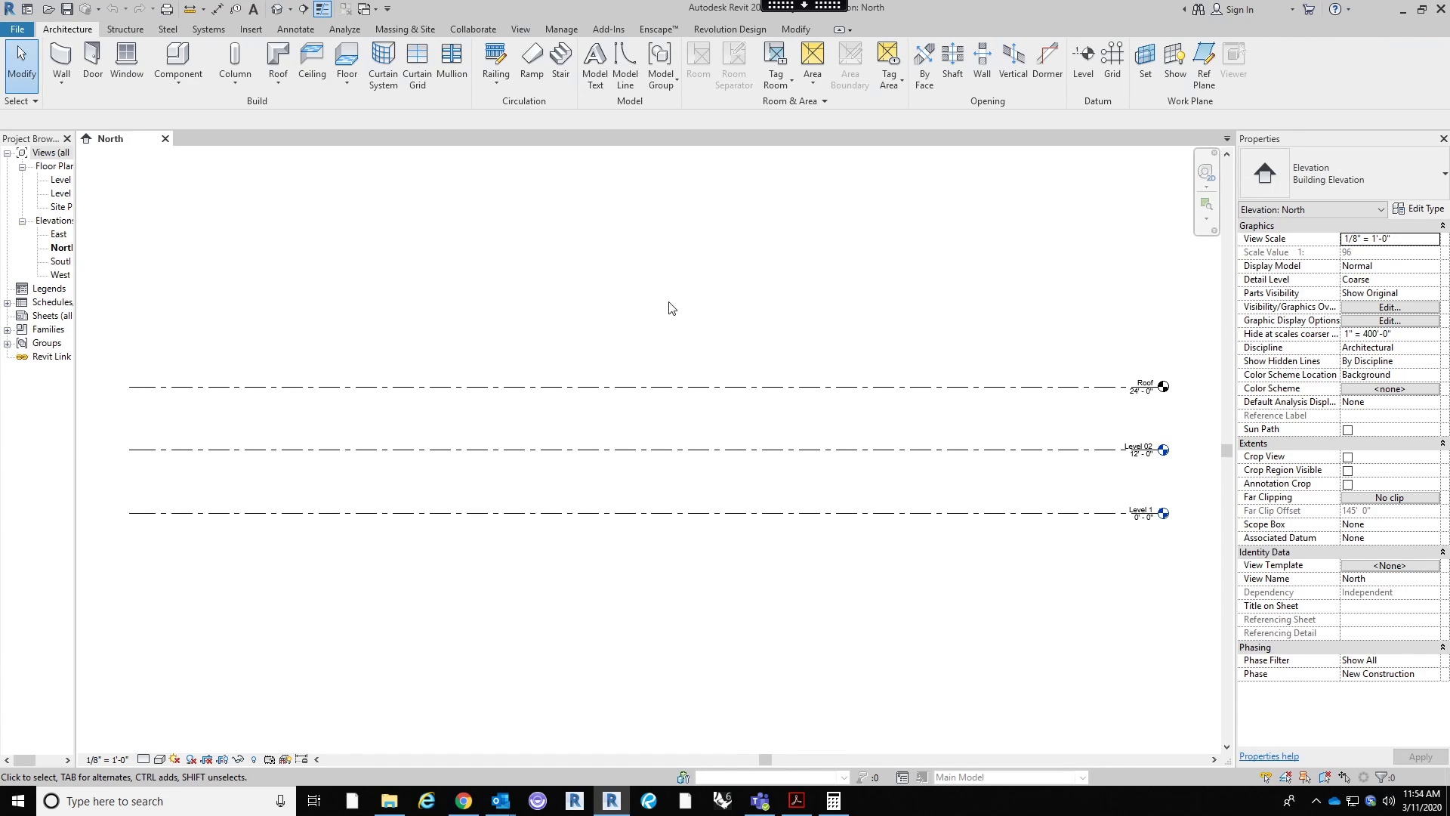
Step: Open the default 3D view of the project and frame its level lines
{"action": "middle_click_drag", "start_coordinate": [684, 310], "coordinate": [747, 305]}
{"action": "scroll", "coordinate": [728, 300], "scroll_direction": "down", "scroll_amount": 1}
{"action": "left_click", "coordinate": [277, 9]}
{"action": "middle_click_drag", "start_coordinate": [745, 417], "coordinate": [736, 497]}
{"action": "scroll", "coordinate": [661, 297], "scroll_direction": "up", "scroll_amount": 1}
{"action": "middle_click_drag", "start_coordinate": [846, 331], "coordinate": [779, 303]}
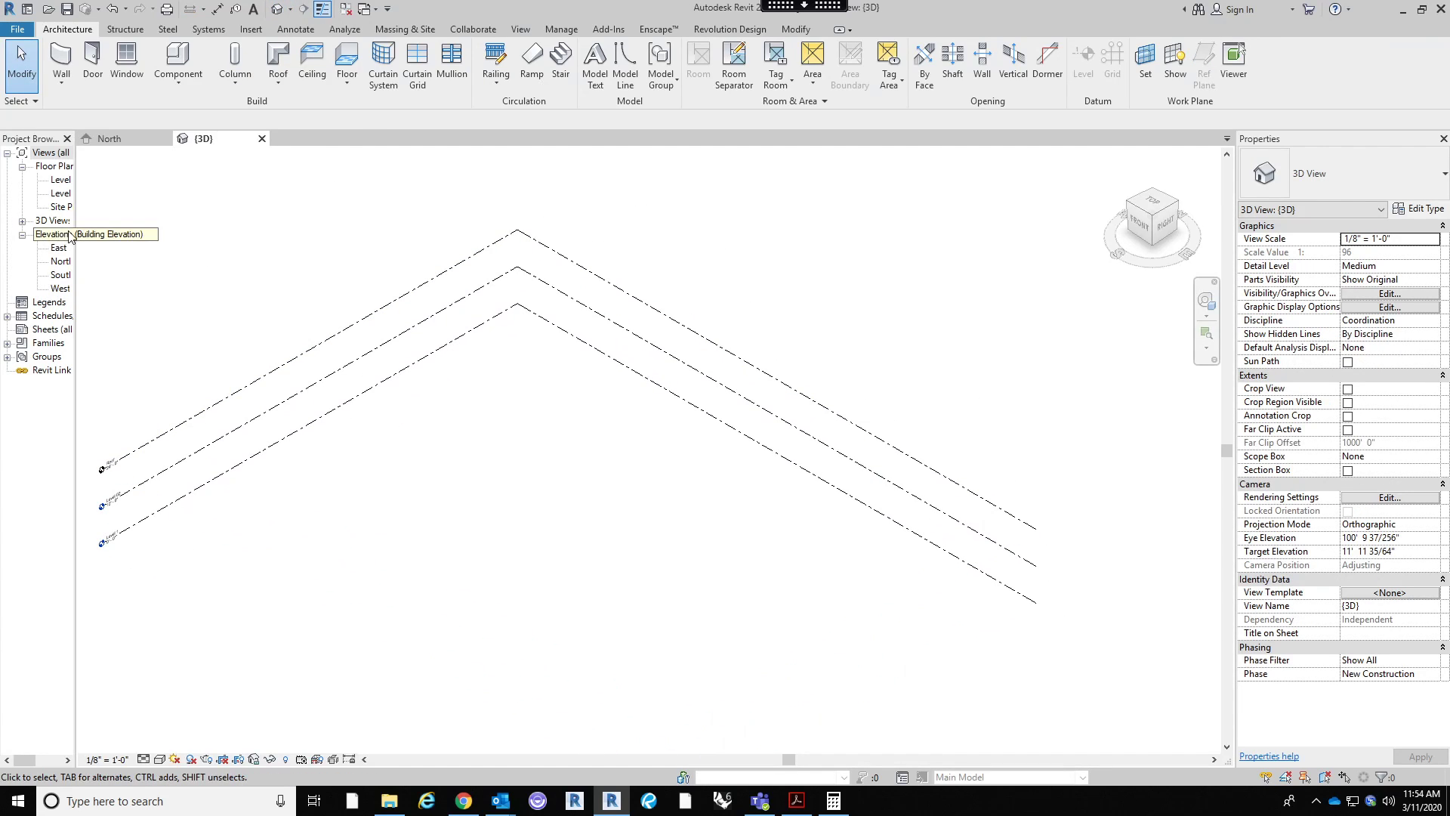
Step: Load the Rhino add-in inside Revit
{"action": "left_click", "coordinate": [609, 30]}
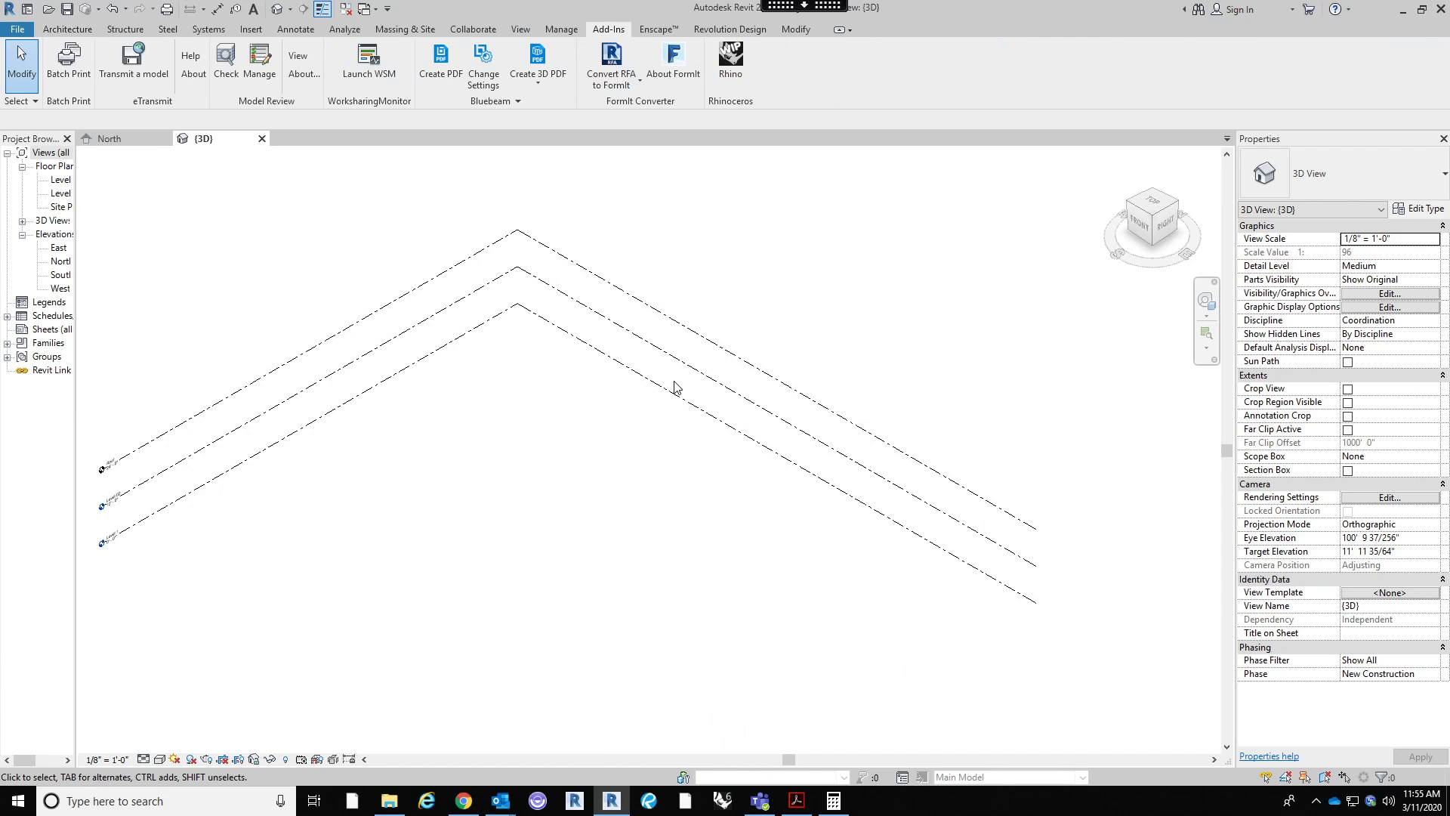
{"action": "left_click", "coordinate": [736, 79]}
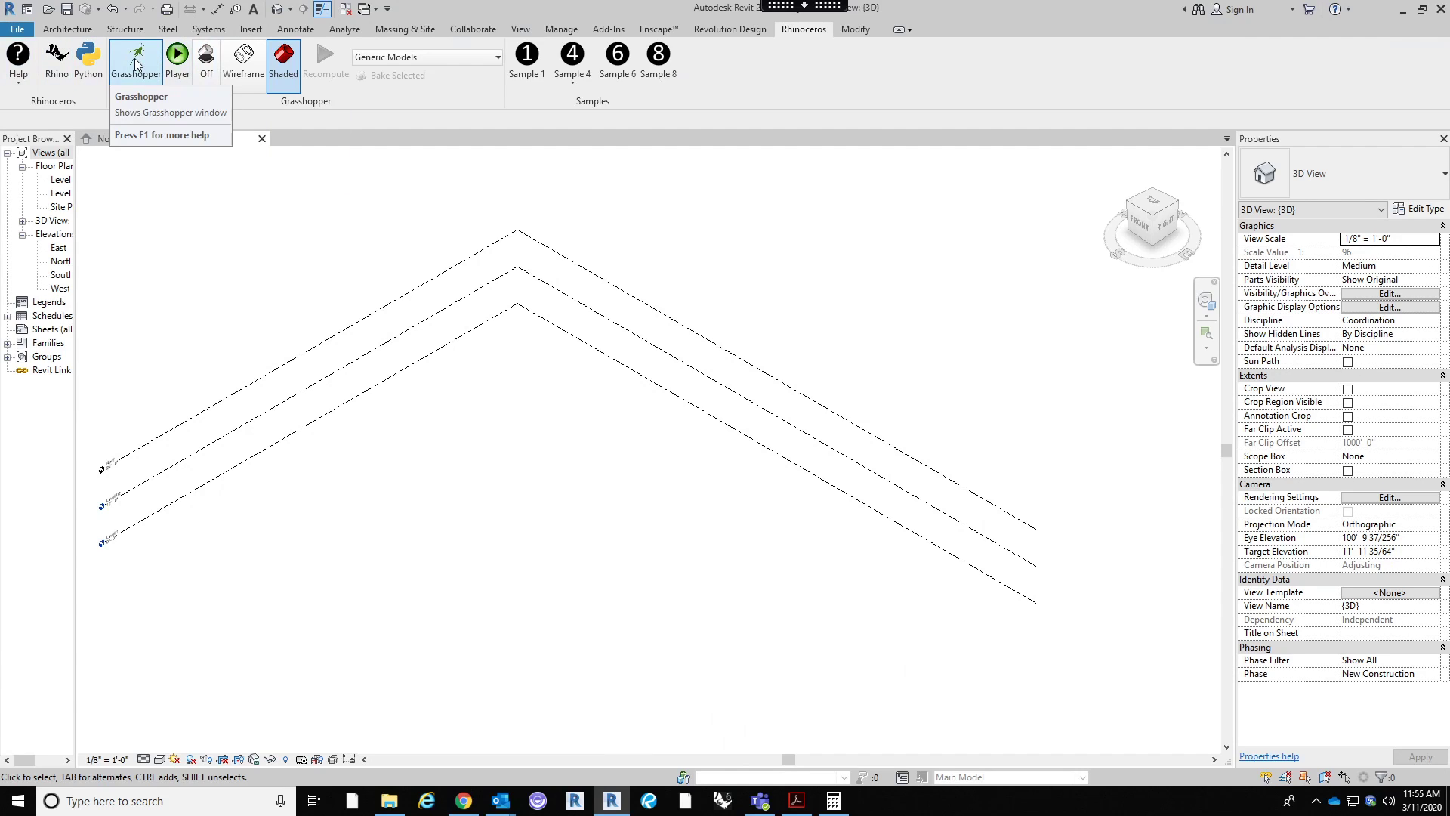
Step: Try the Grasshopper preview modes, turning the preview off and returning it to Shaded
{"action": "left_click", "coordinate": [210, 72]}
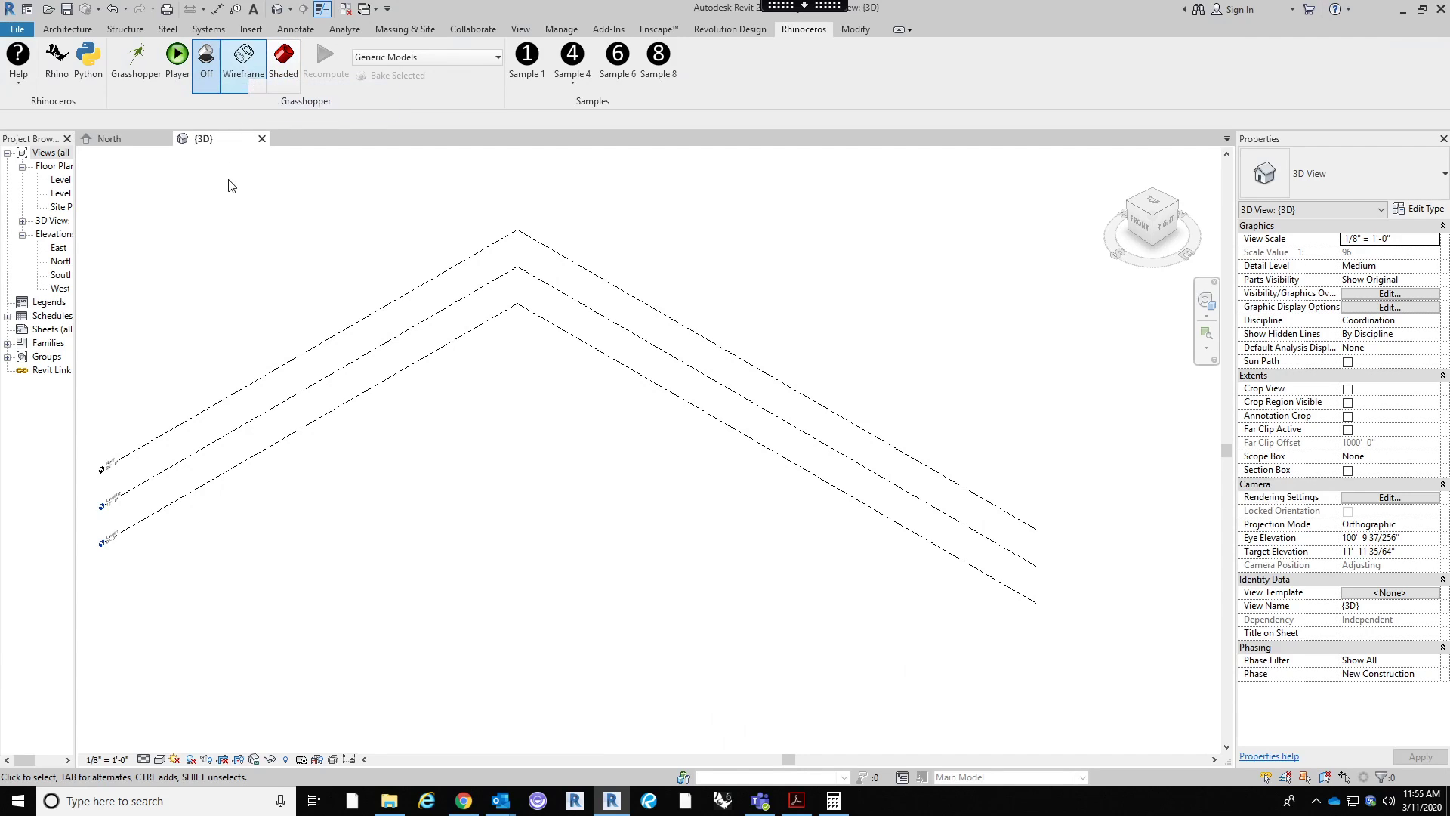
{"action": "left_click", "coordinate": [283, 65]}
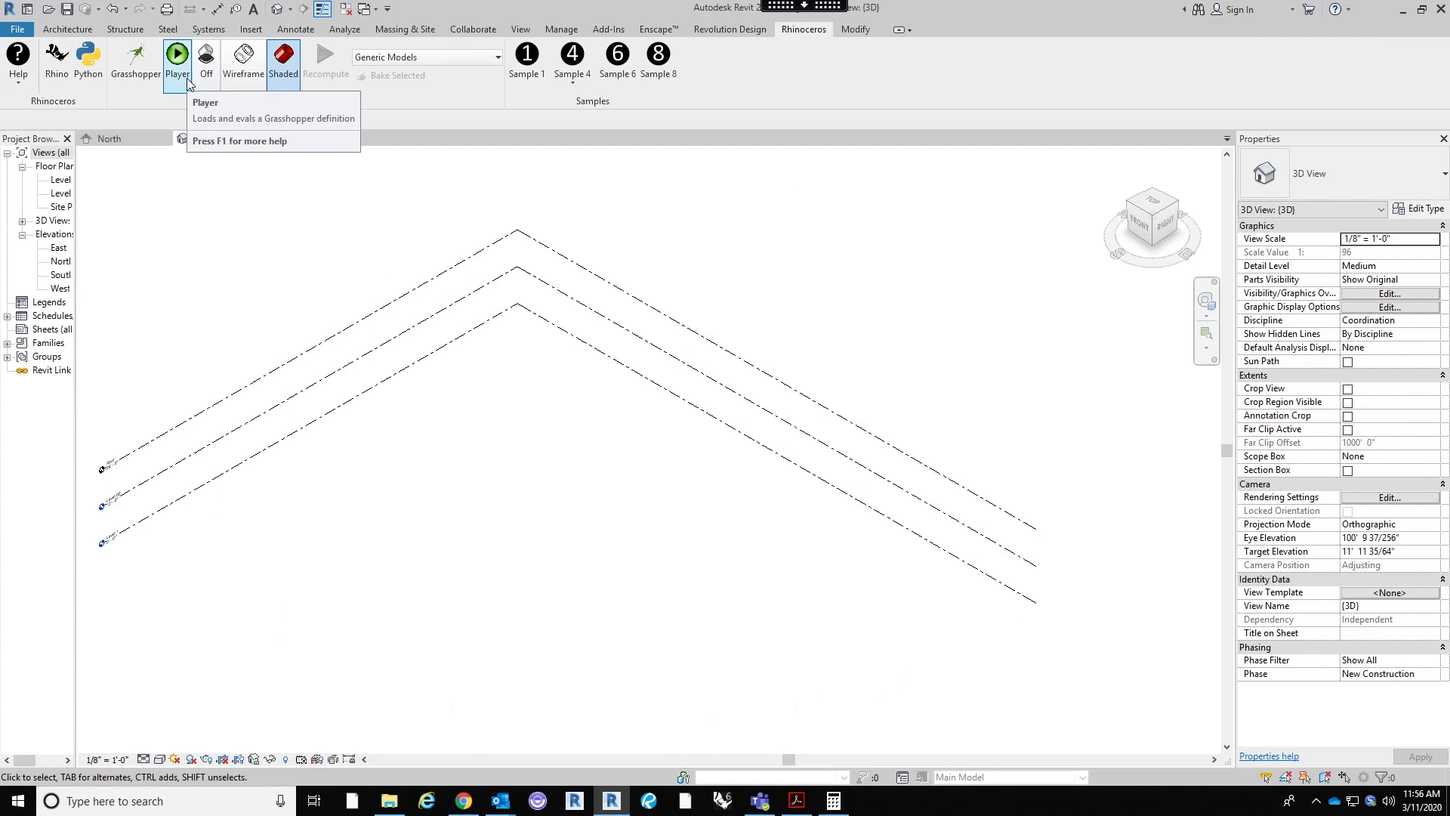
{"action": "left_click", "coordinate": [176, 55]}
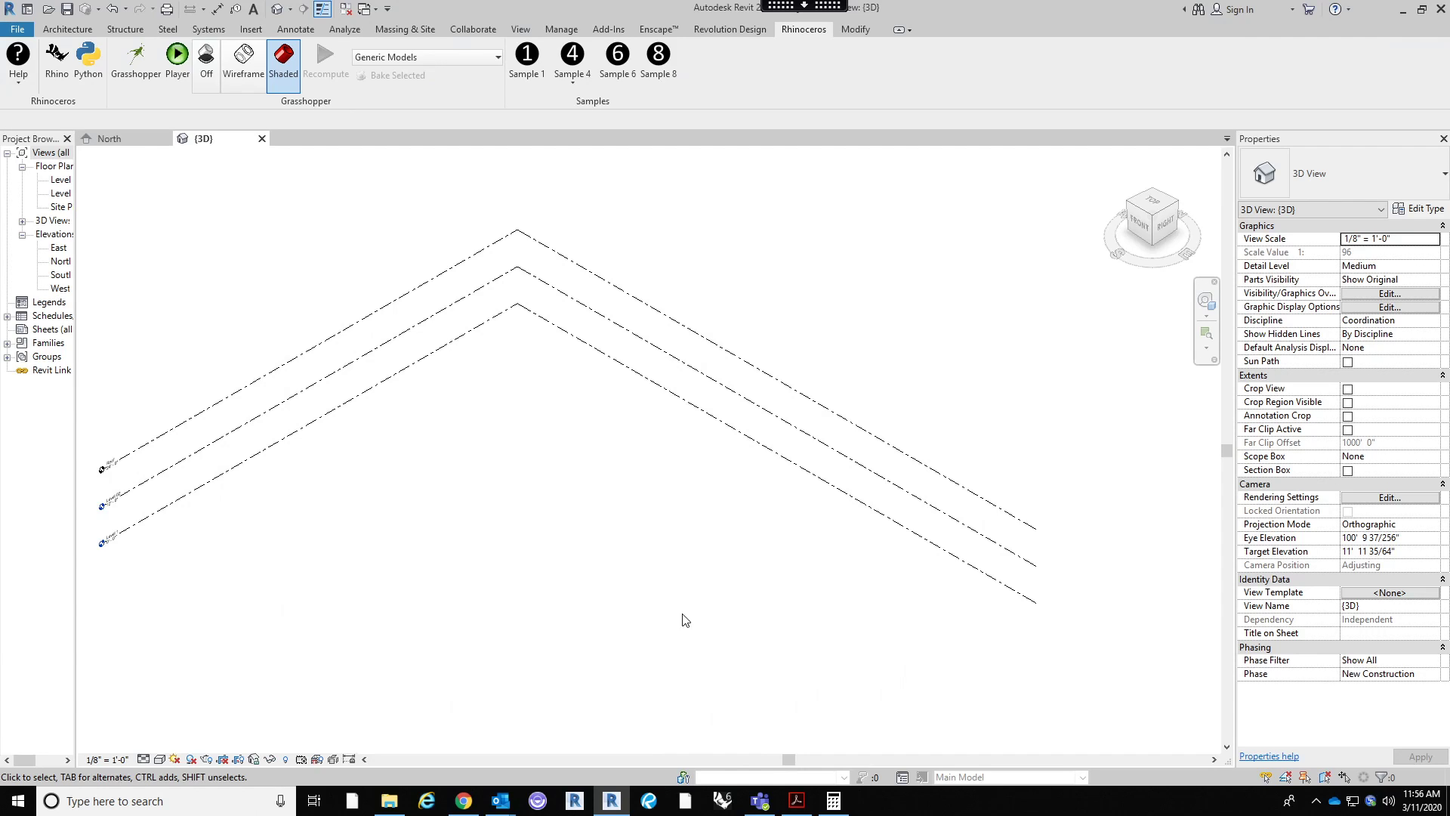
Step: Open the Rhino window from Revit and dock it side by side with the 3D view
{"action": "middle_click_drag", "start_coordinate": [493, 480], "coordinate": [511, 475]}
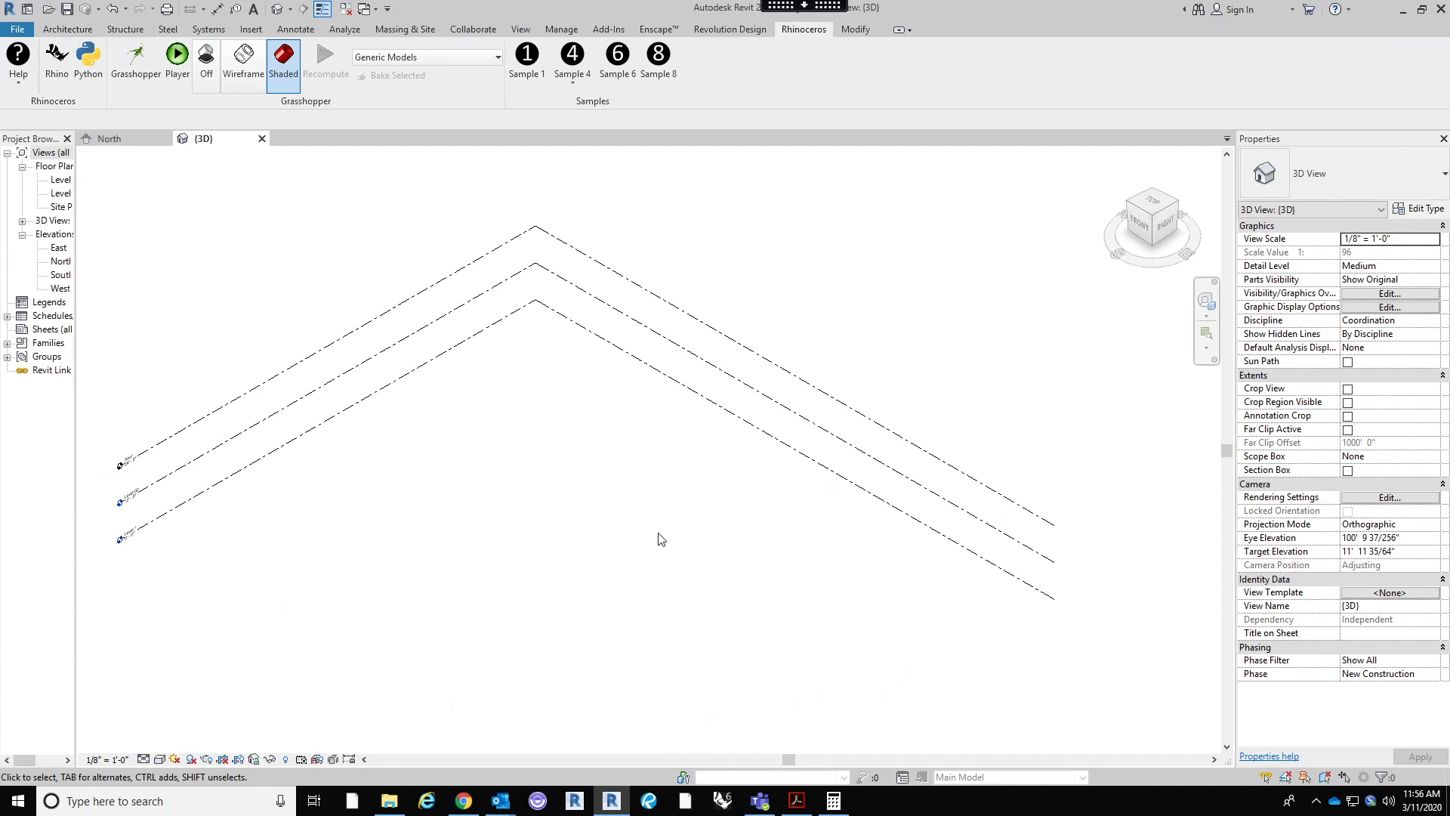
{"action": "middle_click_drag", "start_coordinate": [256, 275], "coordinate": [259, 299]}
{"action": "left_click", "coordinate": [55, 60]}
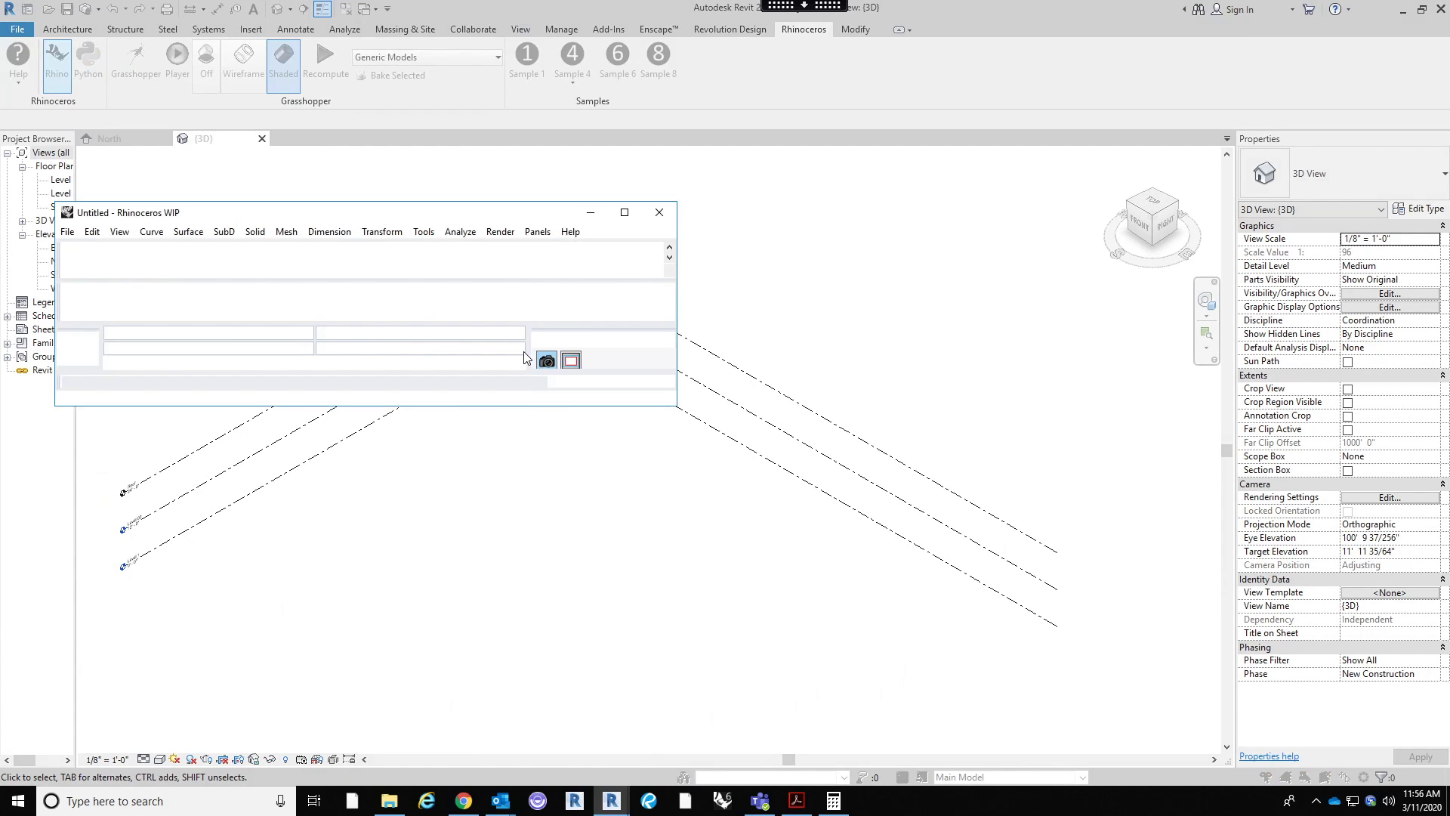
{"action": "left_click_drag", "start_coordinate": [464, 217], "coordinate": [1449, 249]}
{"action": "left_click", "coordinate": [1045, 320]}
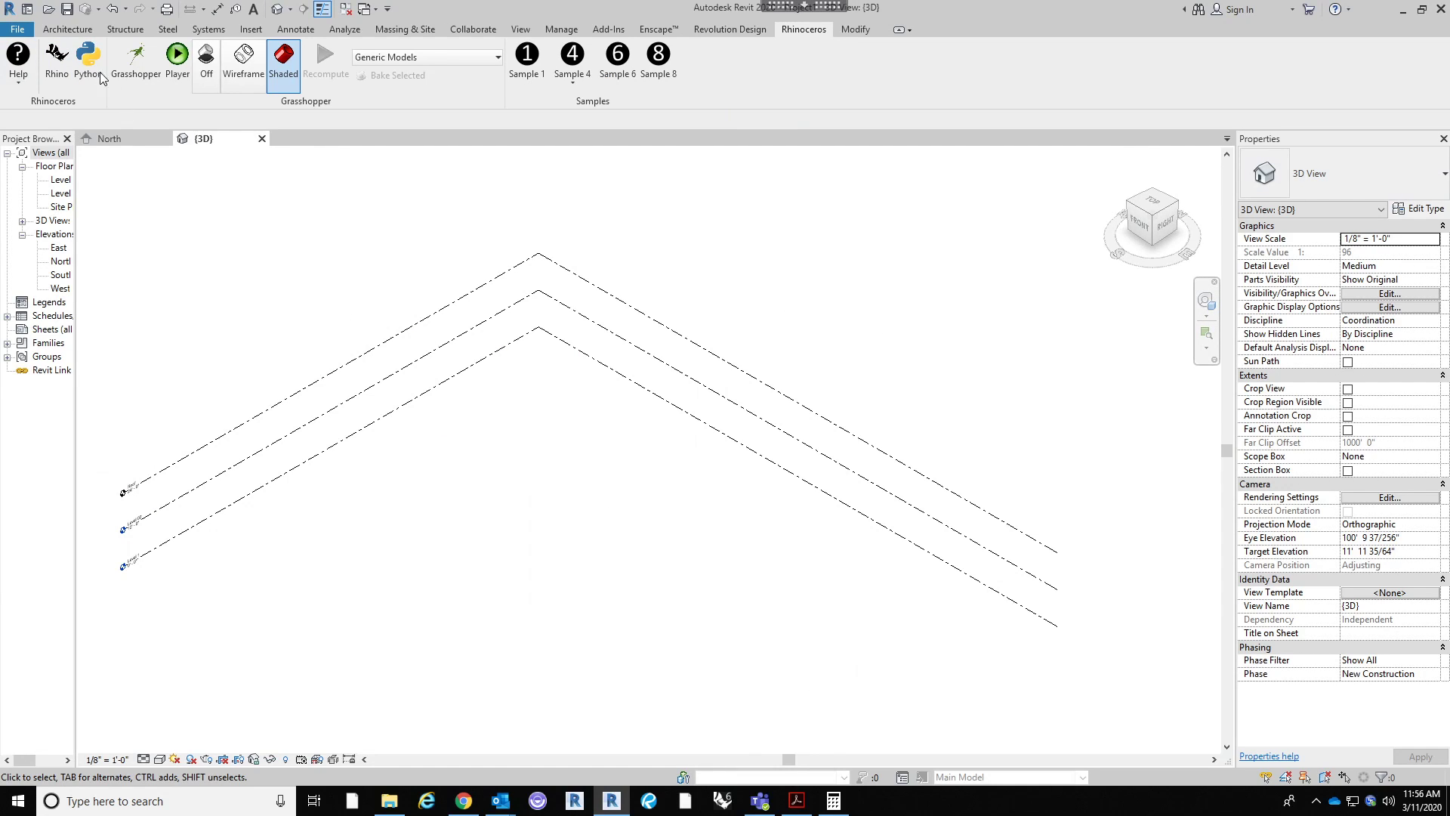
{"action": "left_click", "coordinate": [57, 59]}
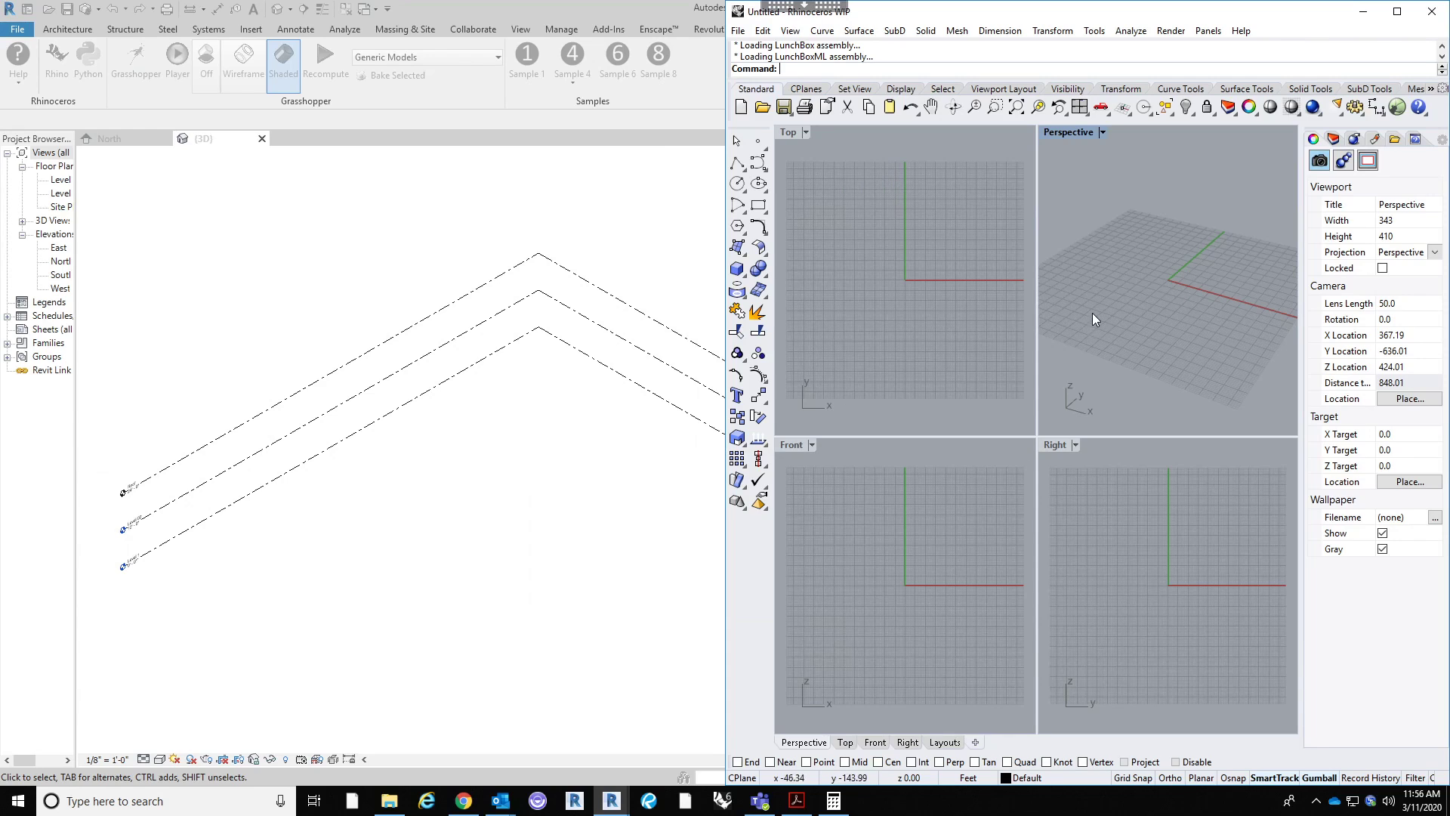
Step: Maximize Rhino's Perspective viewport and orient it so the whole construction grid is in view
{"action": "double_click", "coordinate": [1068, 131]}
{"action": "scroll", "coordinate": [941, 327], "scroll_direction": "down", "scroll_amount": 6}
{"action": "right_click_drag", "start_coordinate": [1062, 362], "coordinate": [1065, 445]}
{"action": "scroll", "coordinate": [984, 347], "scroll_direction": "up", "scroll_amount": 2}
{"action": "right_click_drag", "start_coordinate": [986, 338], "coordinate": [1030, 398], "text": "shift"}
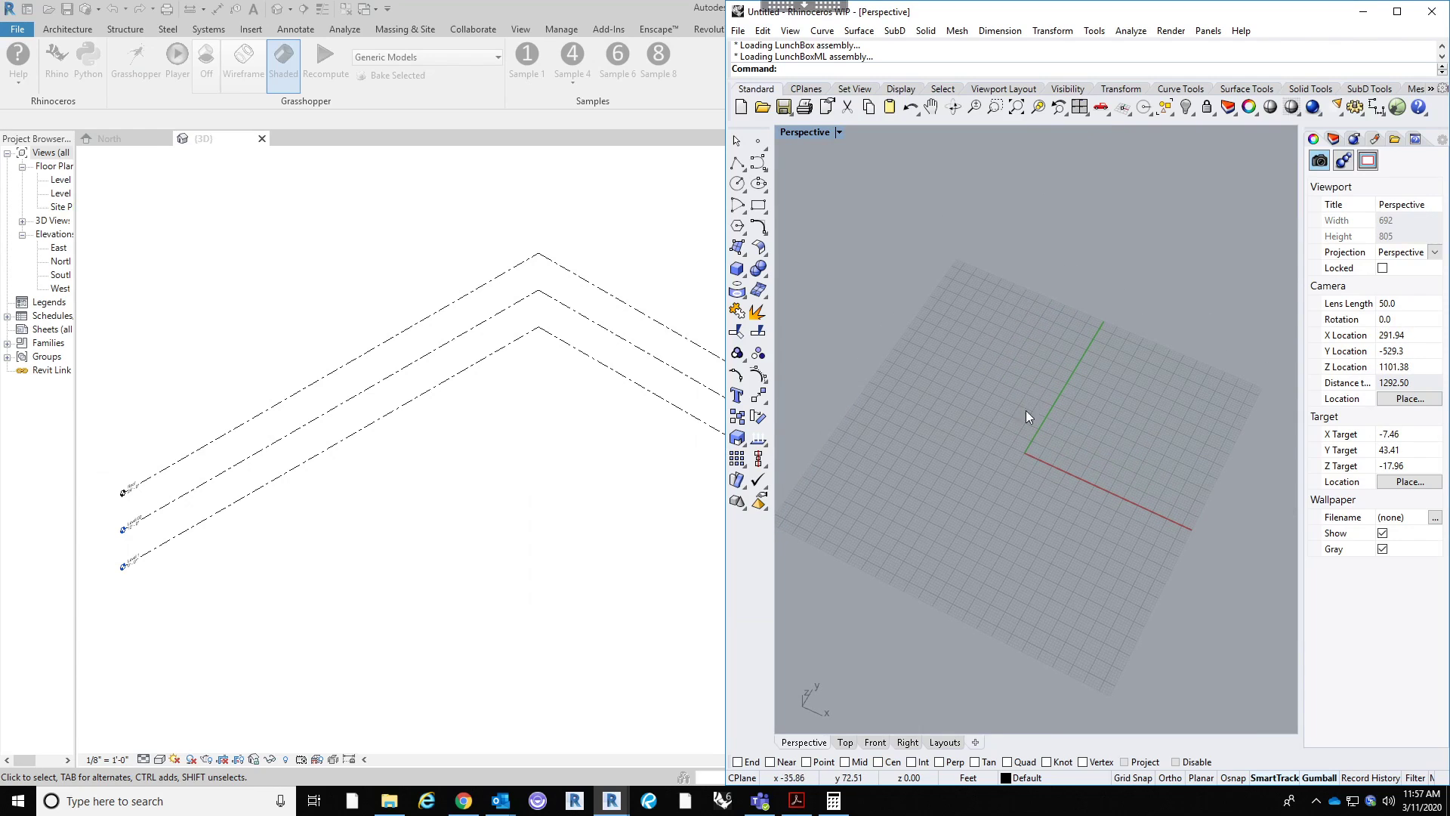
{"action": "right_click_drag", "start_coordinate": [1008, 496], "coordinate": [1027, 434], "text": "shift"}
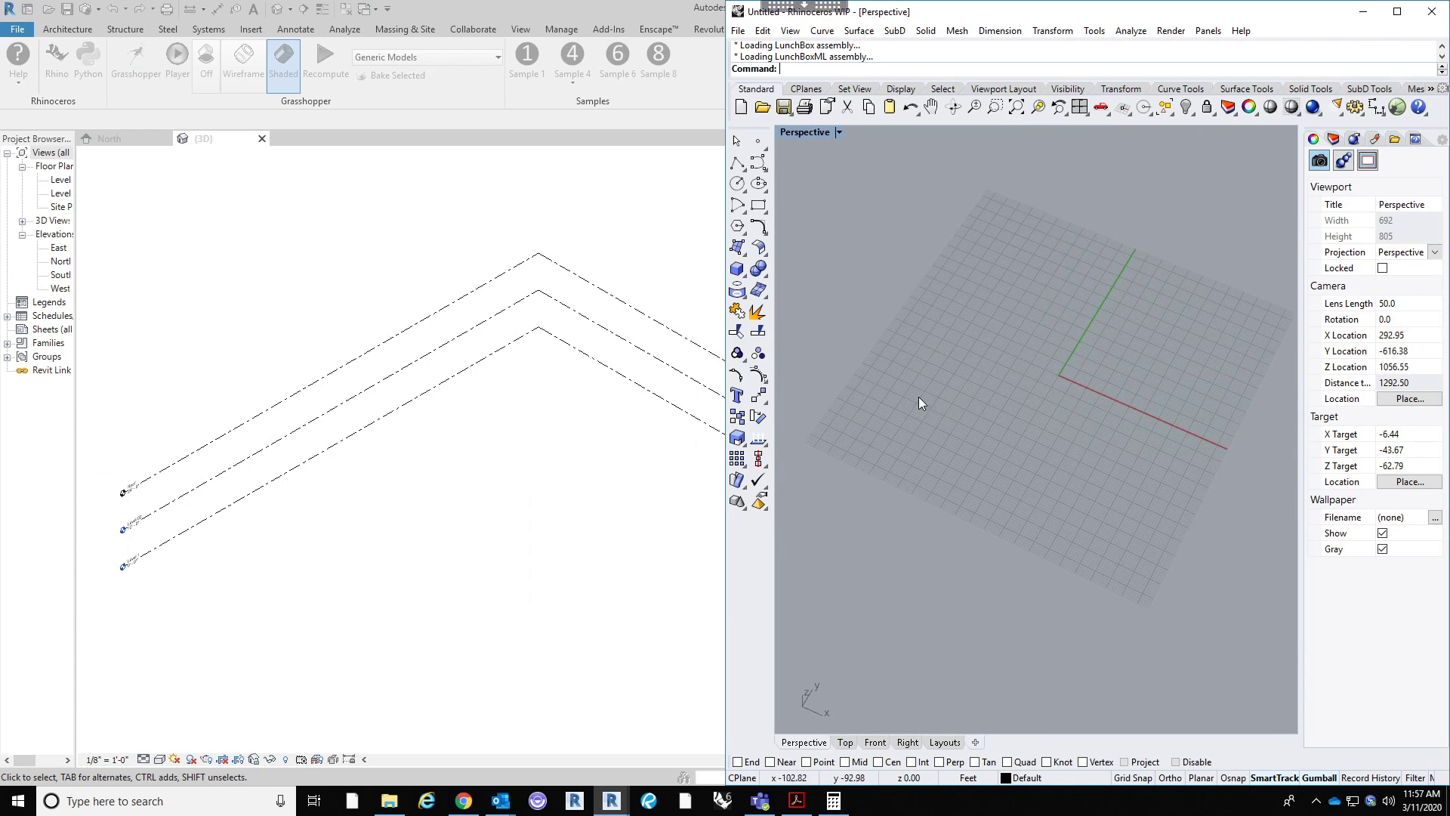
{"action": "right_click_drag", "start_coordinate": [903, 406], "coordinate": [929, 450], "text": "shift"}
{"action": "right_click_drag", "start_coordinate": [1123, 564], "coordinate": [1125, 514]}
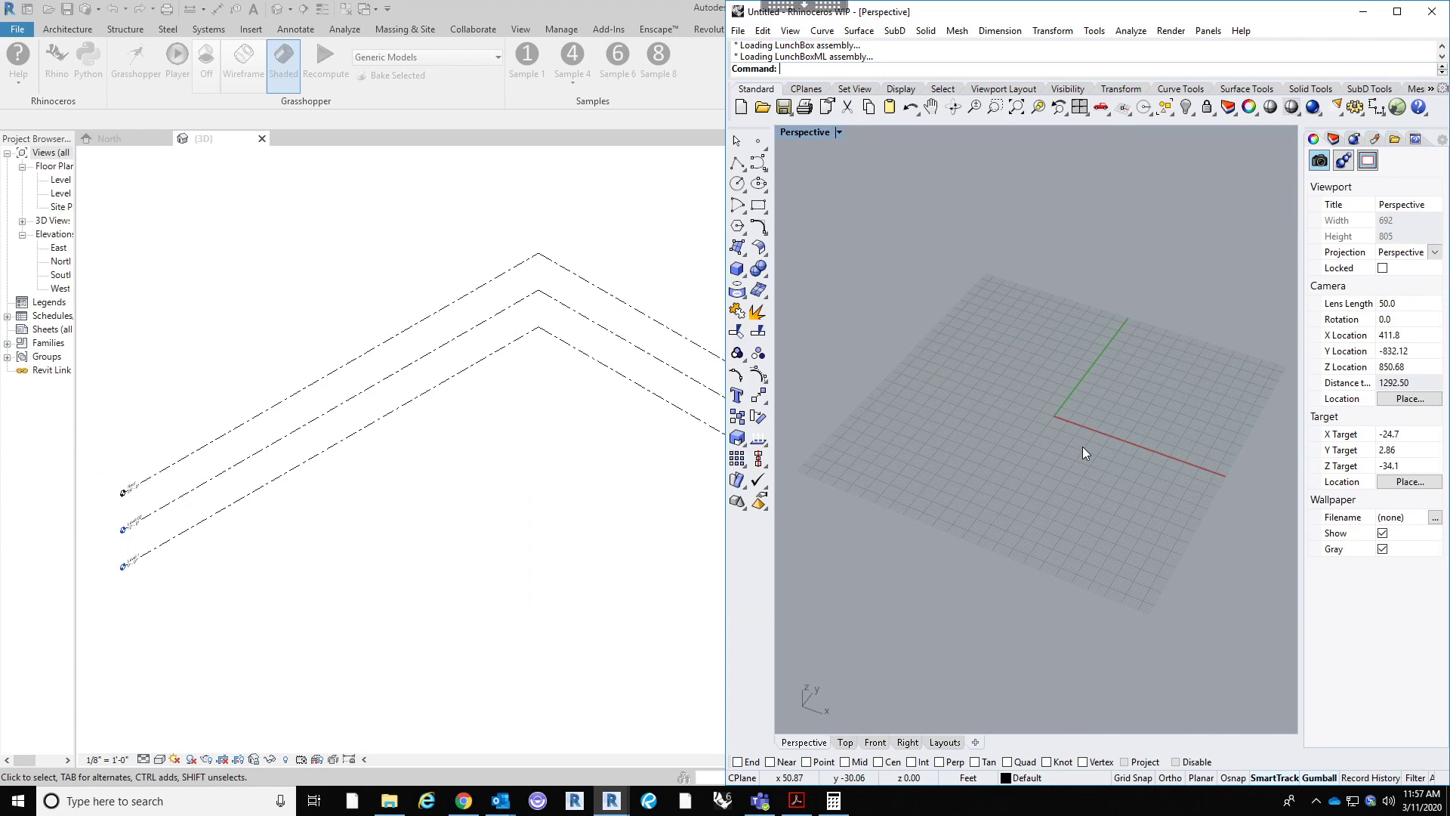
{"action": "right_click_drag", "start_coordinate": [1154, 414], "coordinate": [1141, 482]}
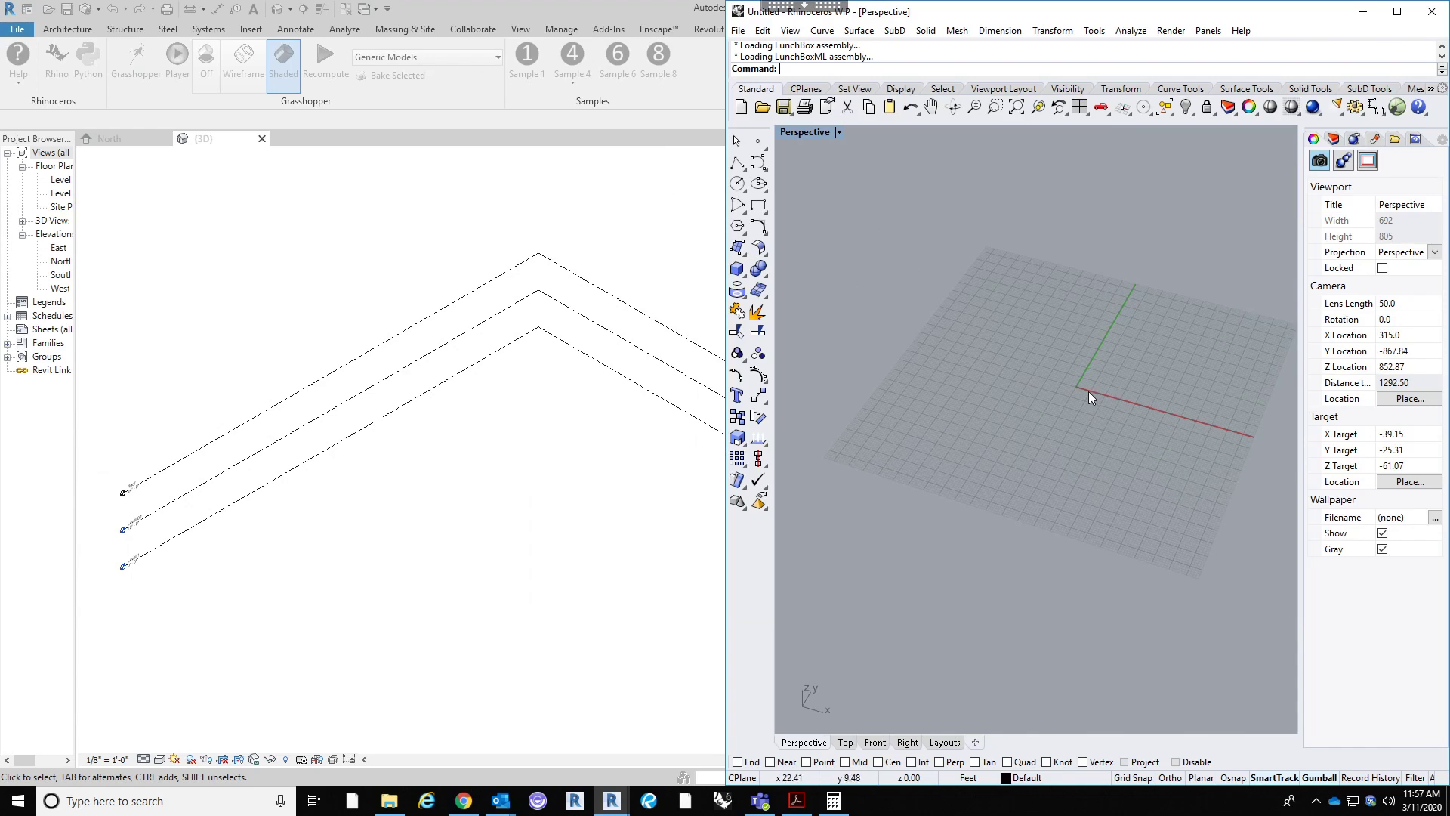
{"action": "right_click_drag", "start_coordinate": [1169, 373], "coordinate": [1124, 463]}
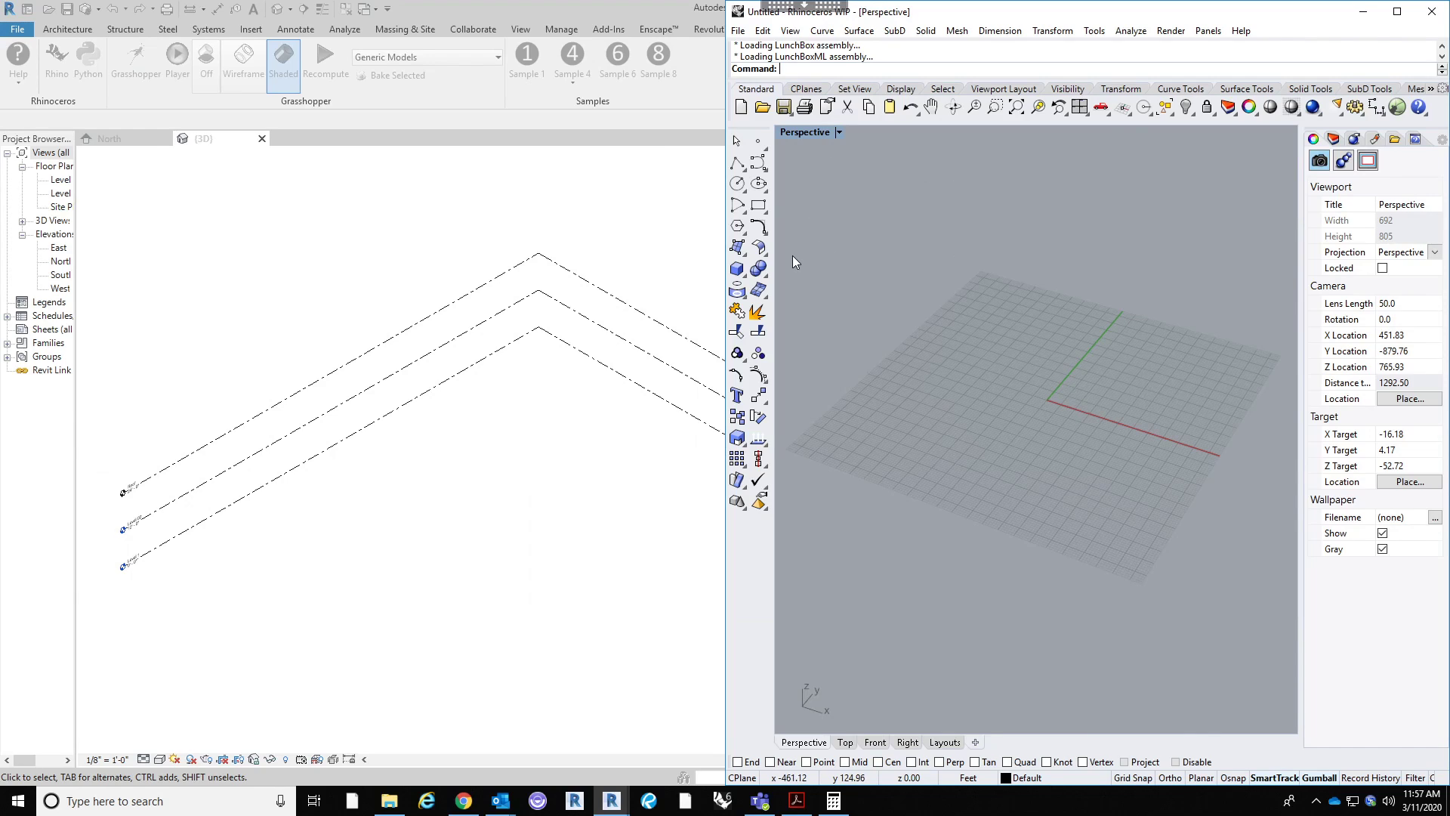
Step: Place a point on the Rhino grid and draw a freeform degree 3 curve through four control points
{"action": "left_click", "coordinate": [757, 138]}
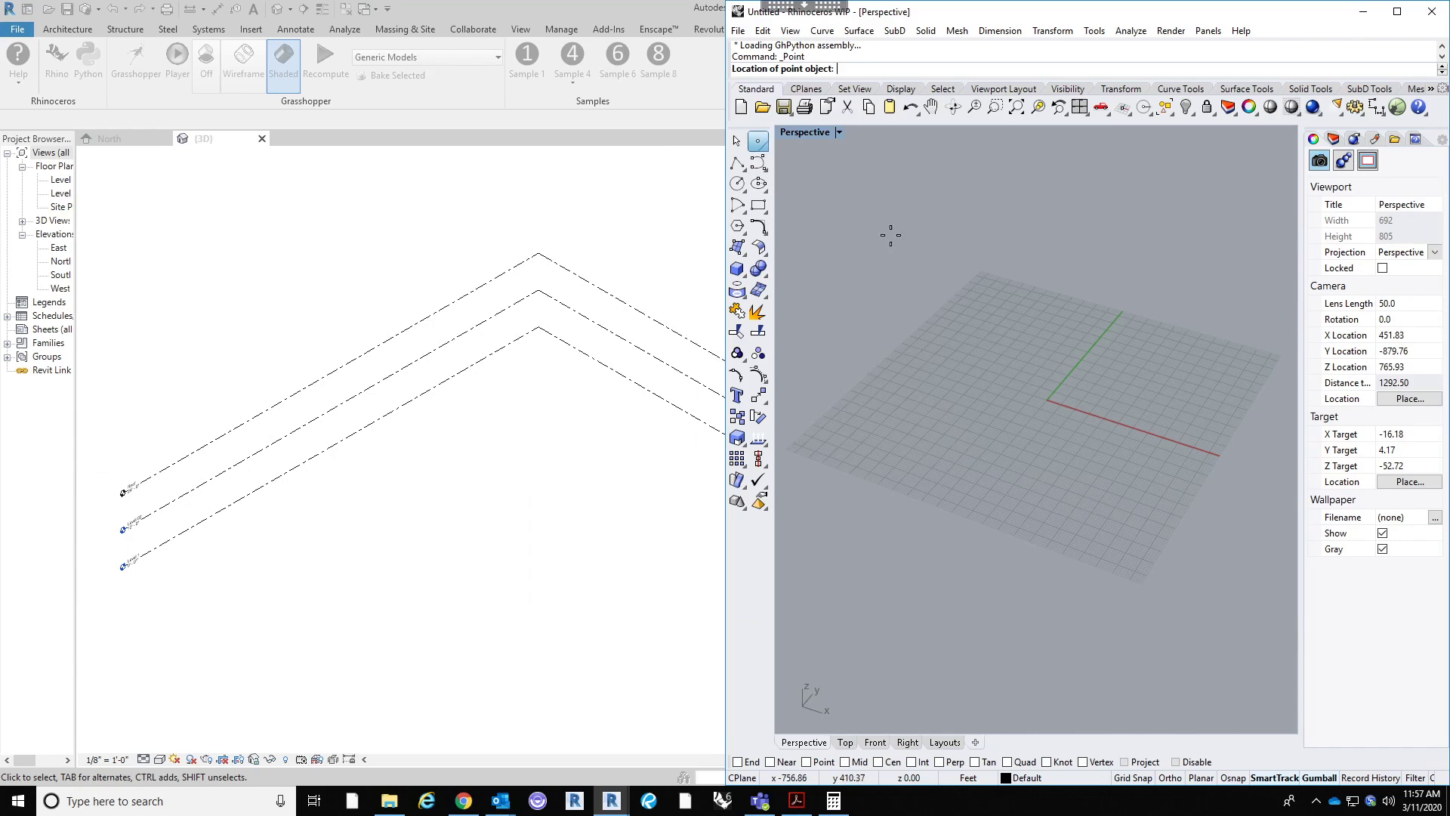
{"action": "left_click", "coordinate": [937, 418]}
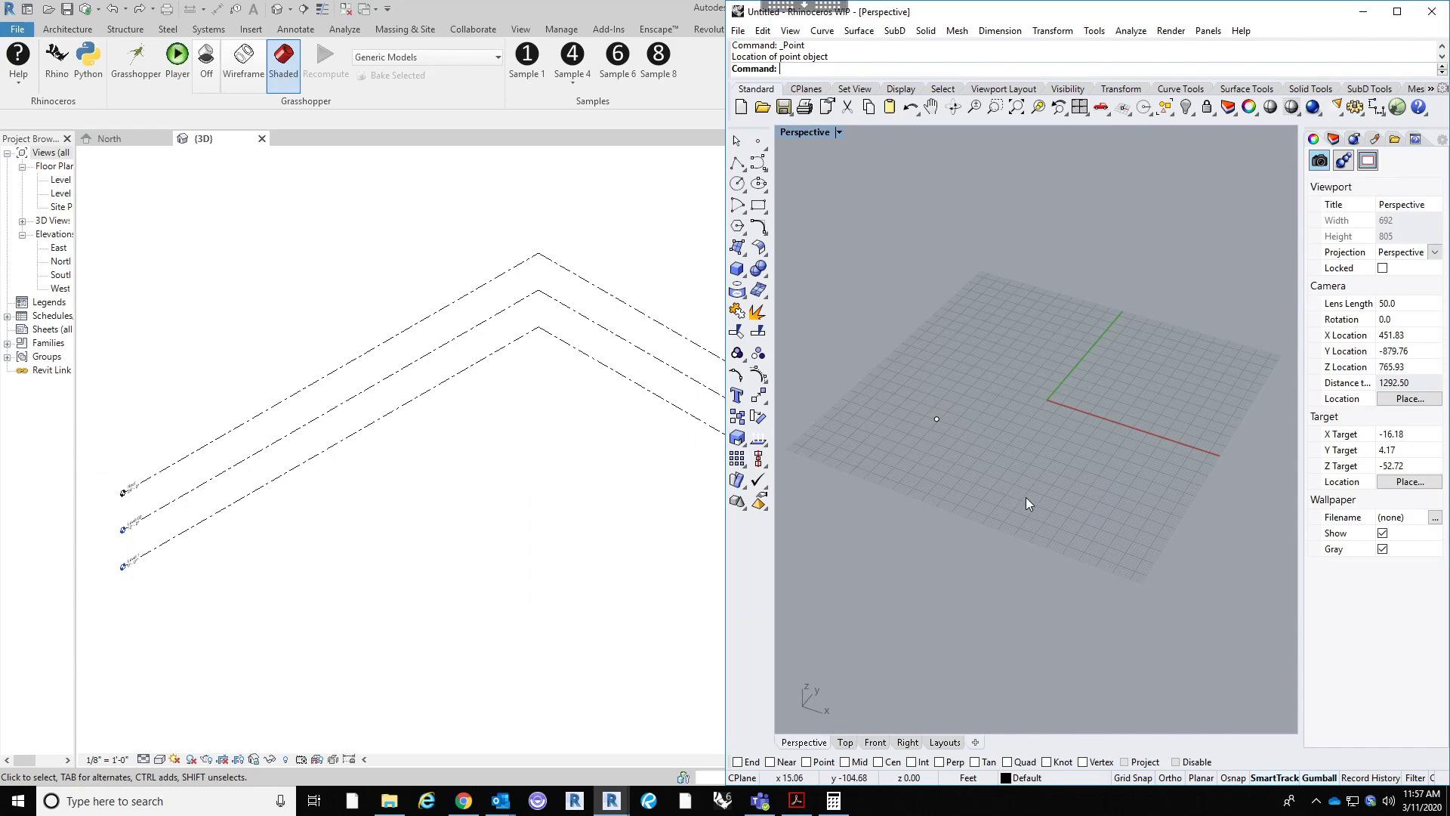
{"action": "left_click", "coordinate": [764, 170]}
{"action": "left_click", "coordinate": [781, 170]}
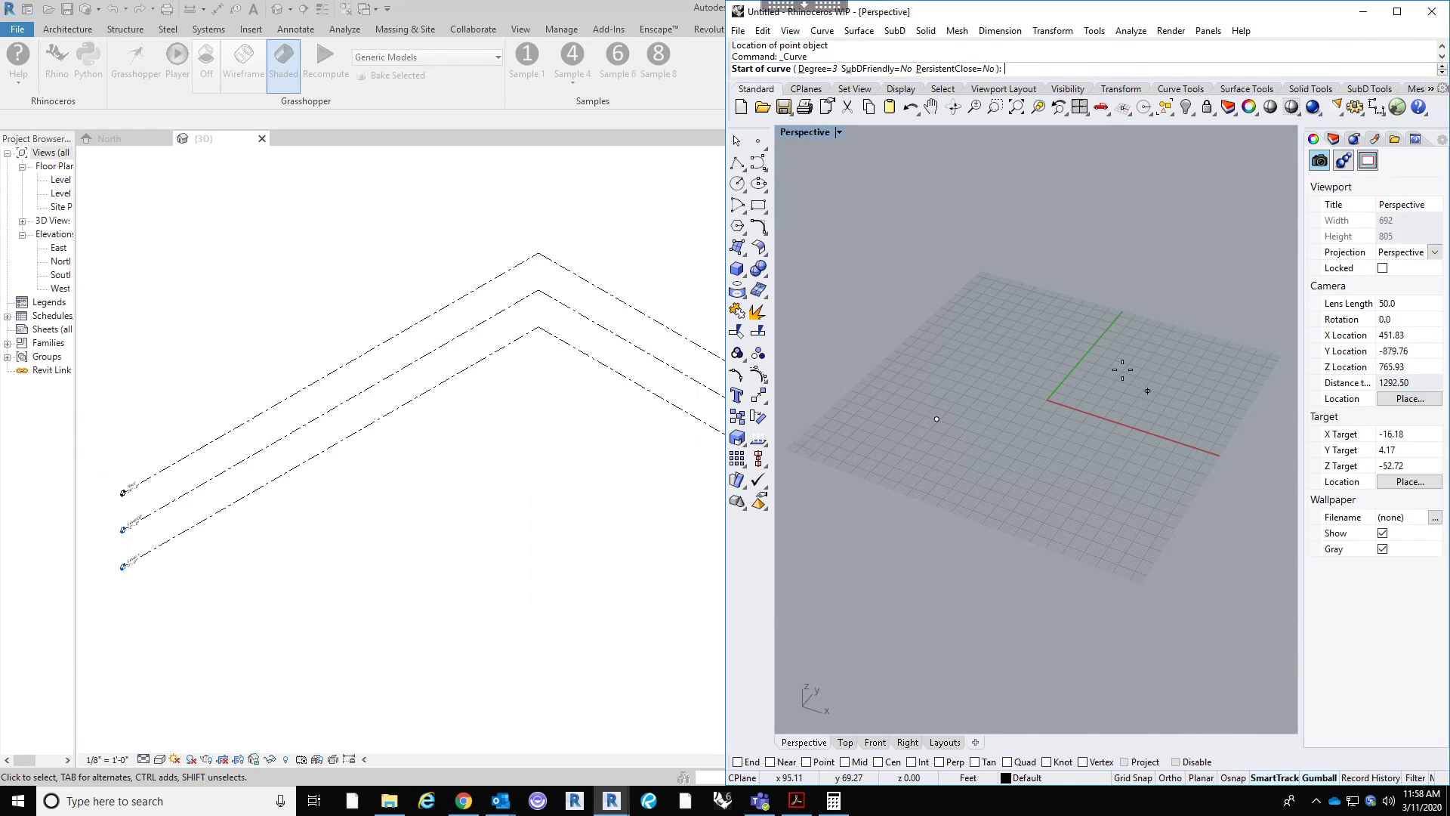
{"action": "left_click", "coordinate": [1018, 299]}
{"action": "left_click", "coordinate": [979, 359]}
{"action": "left_click", "coordinate": [1127, 403]}
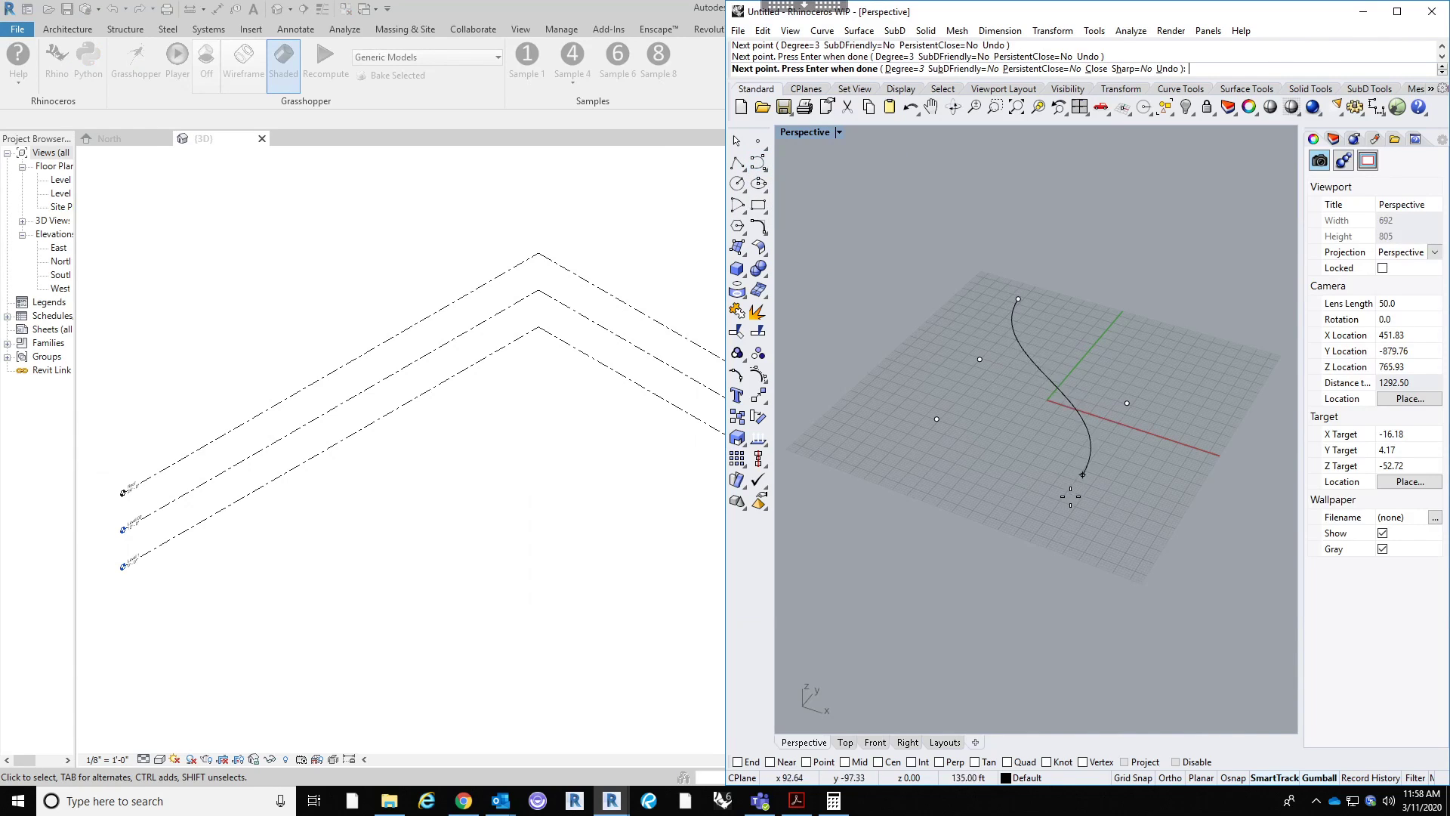
{"action": "left_click", "coordinate": [1020, 473]}
{"action": "key", "text": "Return"}
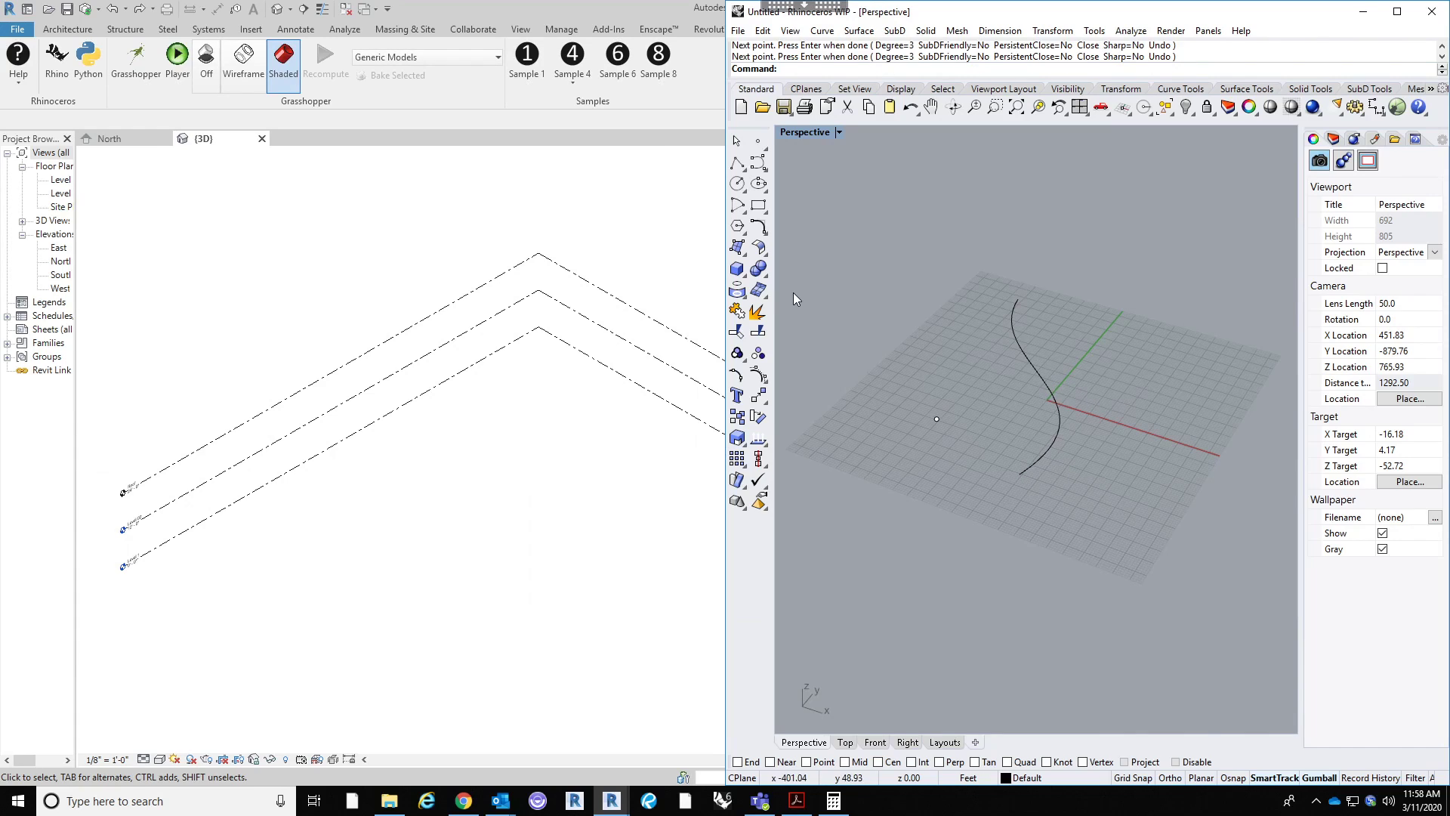
Step: Draw an ellipsoid from its centre on the grid at about X 84, Y 112 ft, picking its three axes
{"action": "left_click", "coordinate": [742, 272]}
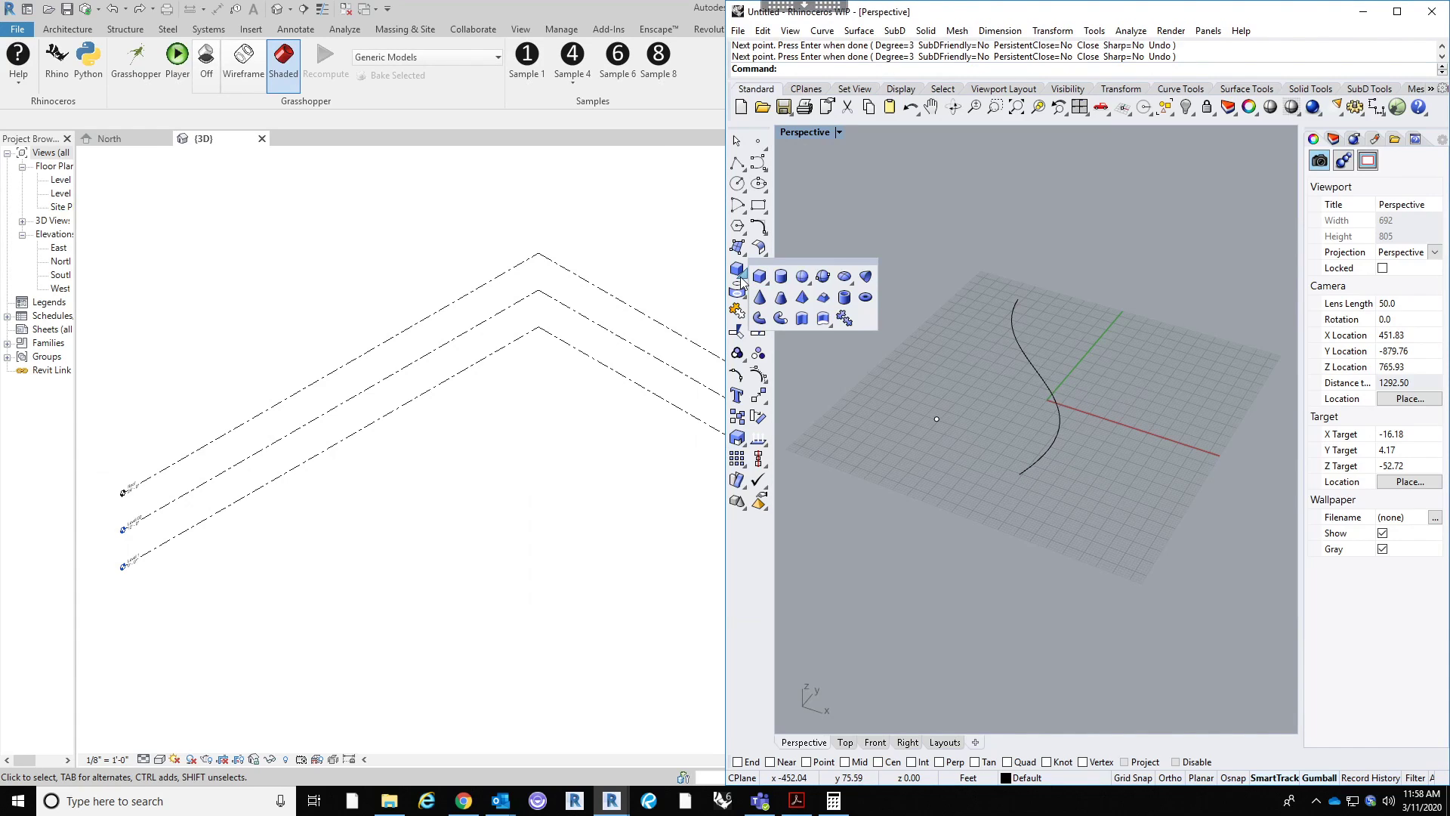
{"action": "left_click", "coordinate": [845, 278]}
{"action": "left_click", "coordinate": [1154, 369]}
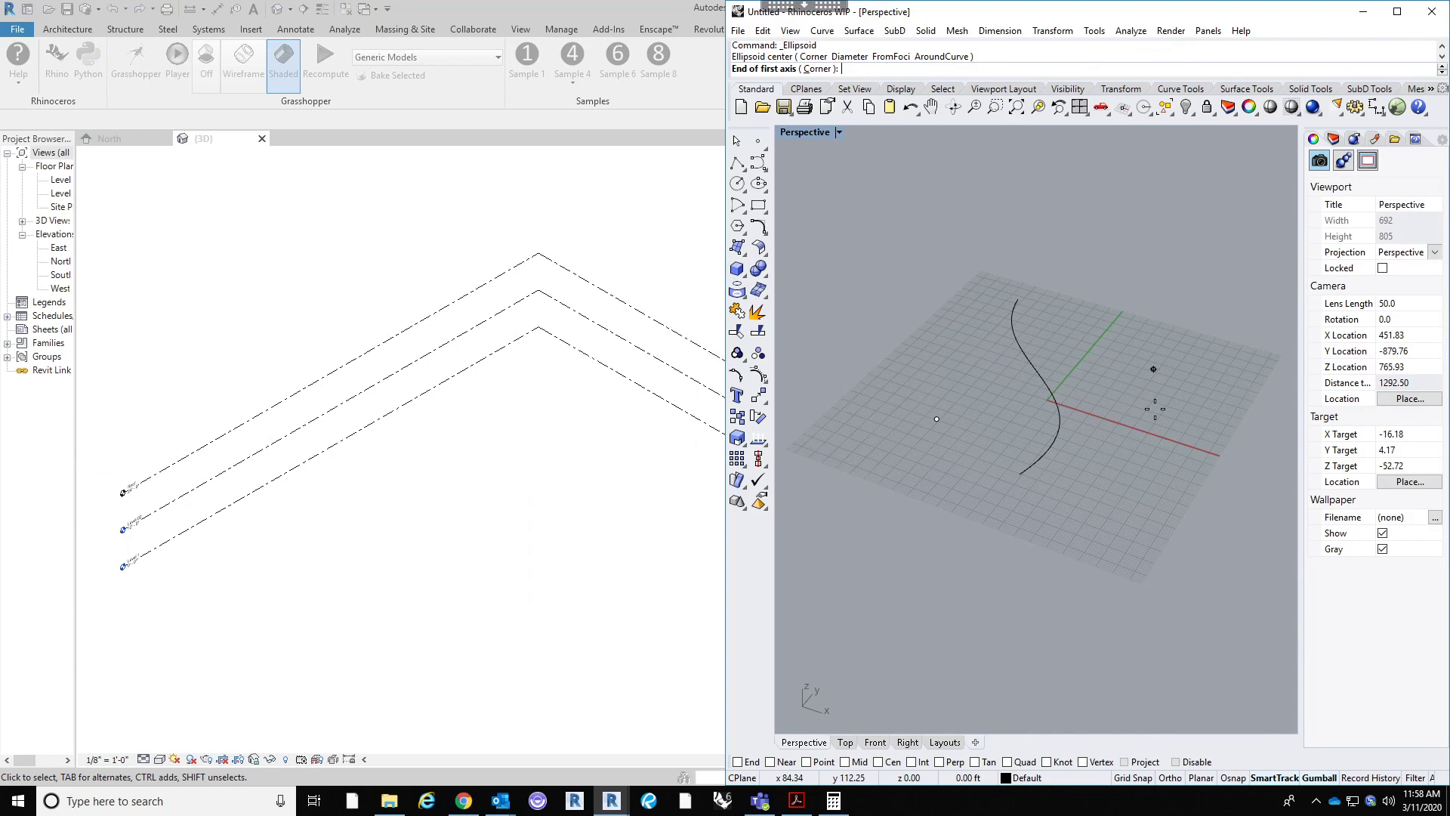
{"action": "left_click", "coordinate": [1157, 421]}
{"action": "left_click", "coordinate": [1219, 370]}
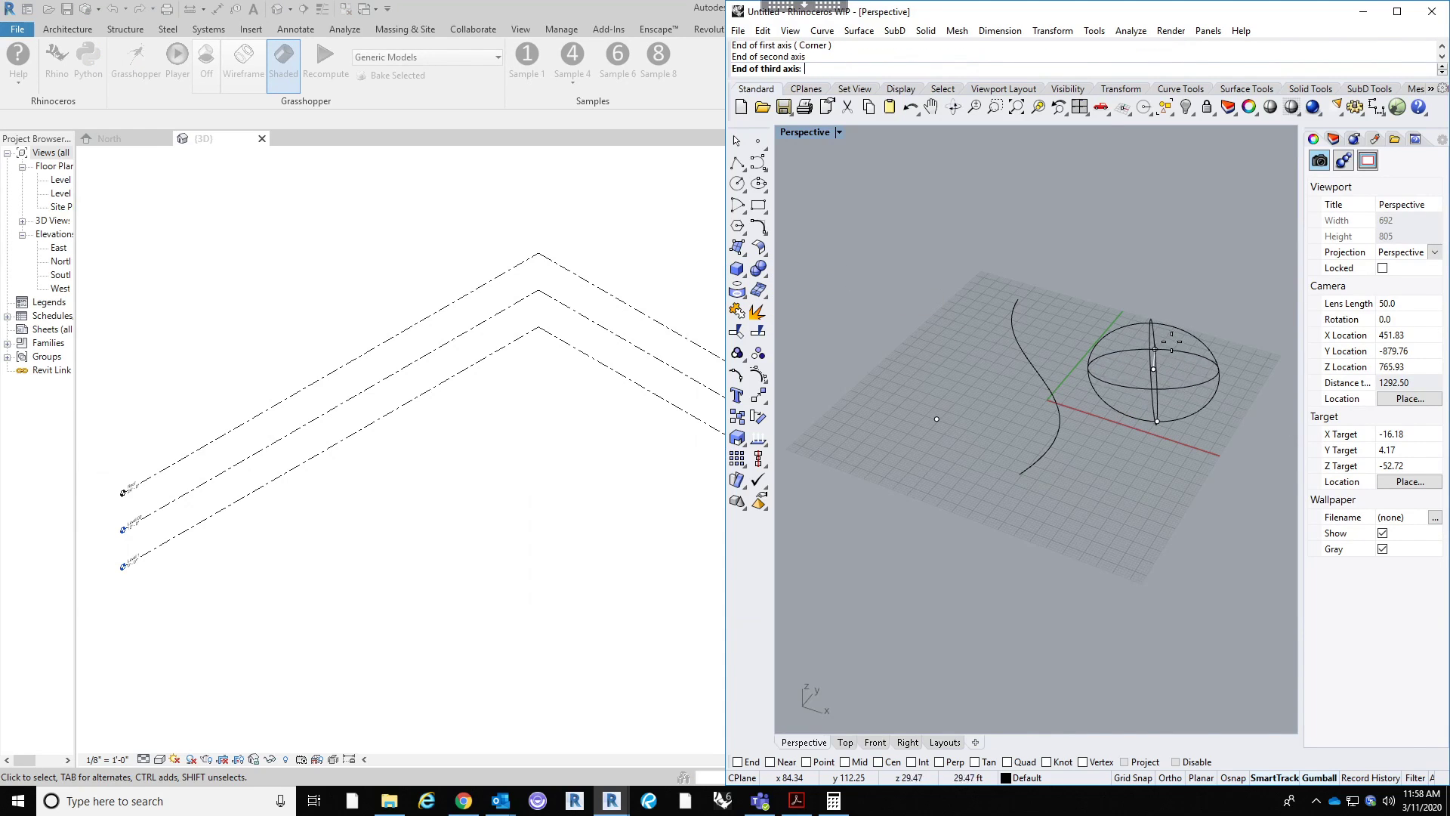
{"action": "left_click", "coordinate": [1157, 311]}
{"action": "right_click_drag", "start_coordinate": [1129, 503], "coordinate": [1187, 457]}
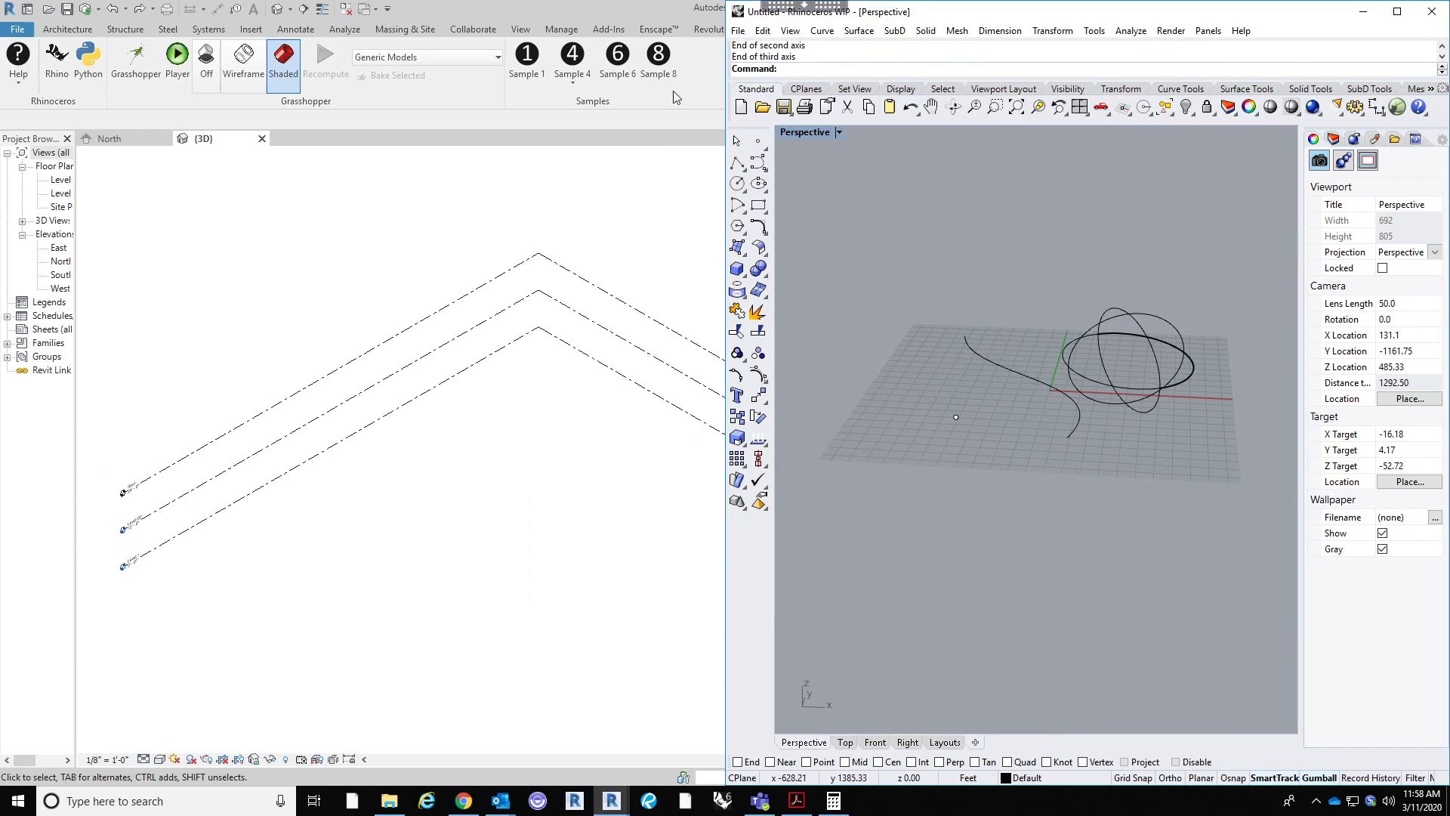
Step: Set the Perspective viewport's display mode to Ghosted and orbit around the ellipsoid
{"action": "left_click", "coordinate": [807, 133]}
{"action": "left_click", "coordinate": [838, 239]}
{"action": "mouse_move", "coordinate": [1330, 403]}
{"action": "right_mouse_down"}
{"action": "mouse_move", "coordinate": [1240, 364]}
{"action": "mouse_move", "coordinate": [1202, 366]}
{"action": "mouse_move", "coordinate": [1216, 364]}
{"action": "mouse_move", "coordinate": [1192, 458]}
{"action": "mouse_move", "coordinate": [1028, 427]}
{"action": "right_mouse_up"}
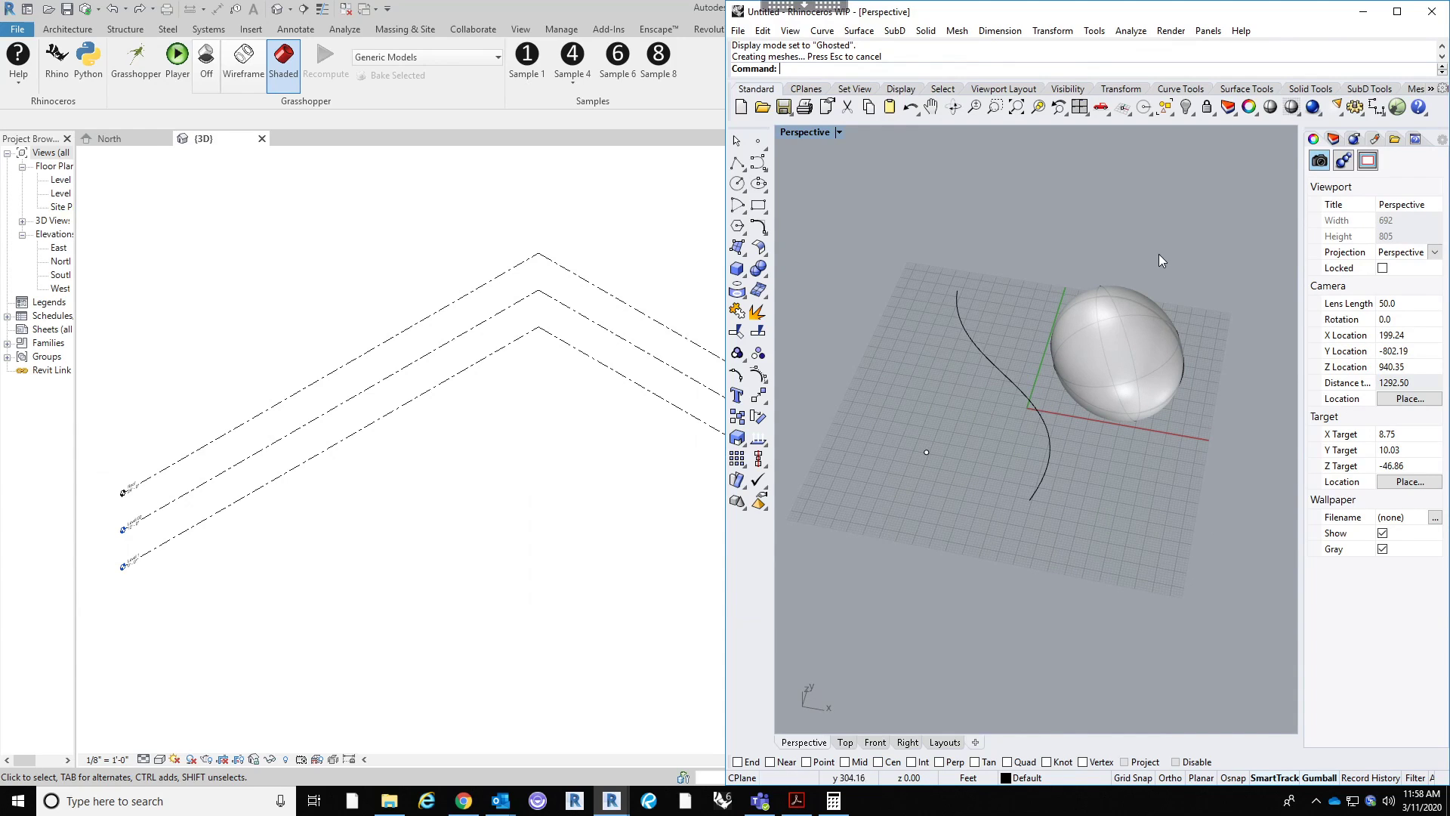
{"action": "right_click_drag", "start_coordinate": [1141, 464], "coordinate": [1155, 378]}
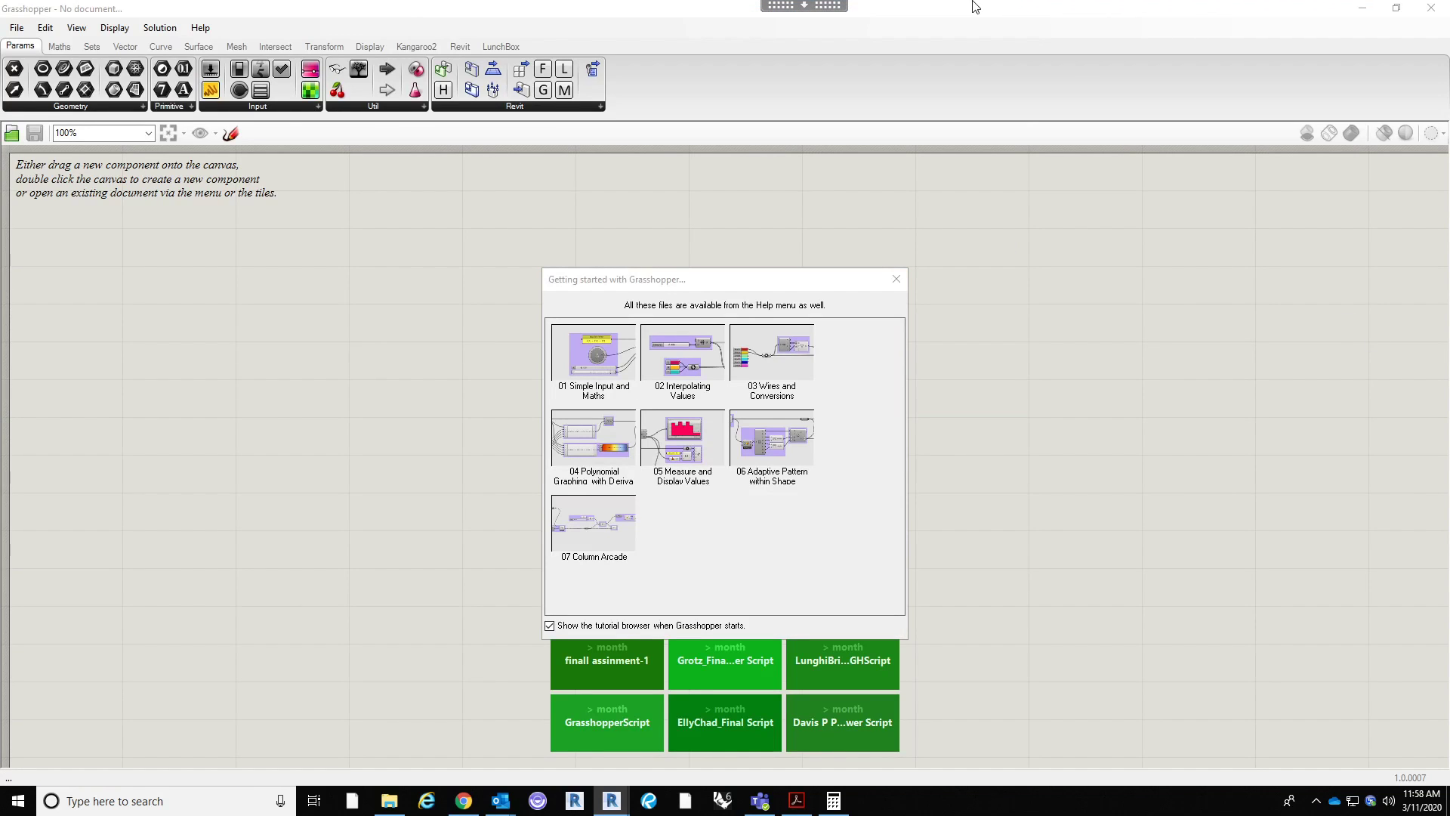
Step: Shrink the Grasshopper window, place it over the Revit and Rhino windows, and close the getting-started tutorial browser
{"action": "double_click", "coordinate": [974, 7]}
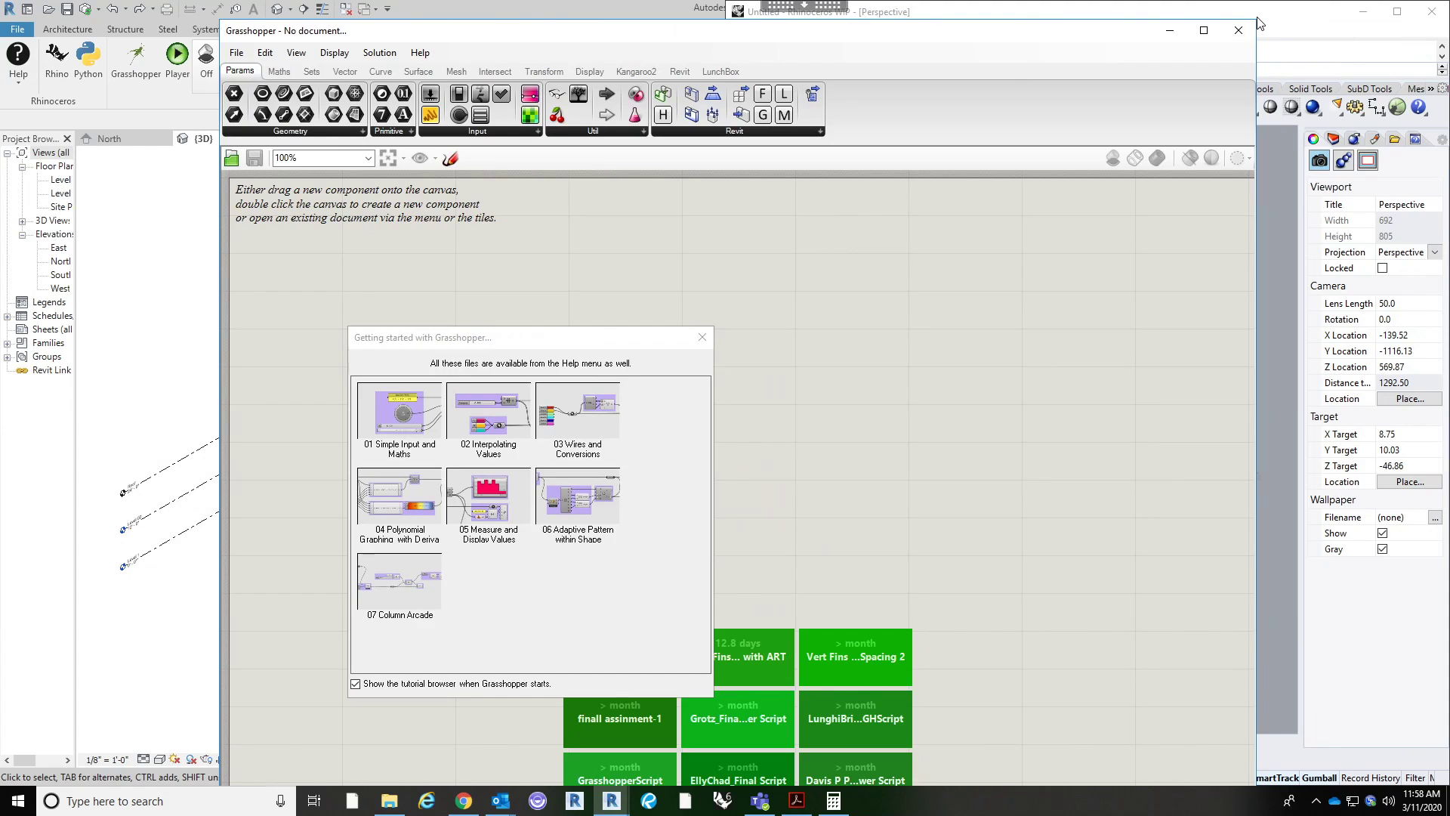
{"action": "left_click_drag", "start_coordinate": [1255, 19], "coordinate": [916, 225]}
{"action": "left_click_drag", "start_coordinate": [713, 244], "coordinate": [761, 74]}
{"action": "left_click", "coordinate": [410, 164]}
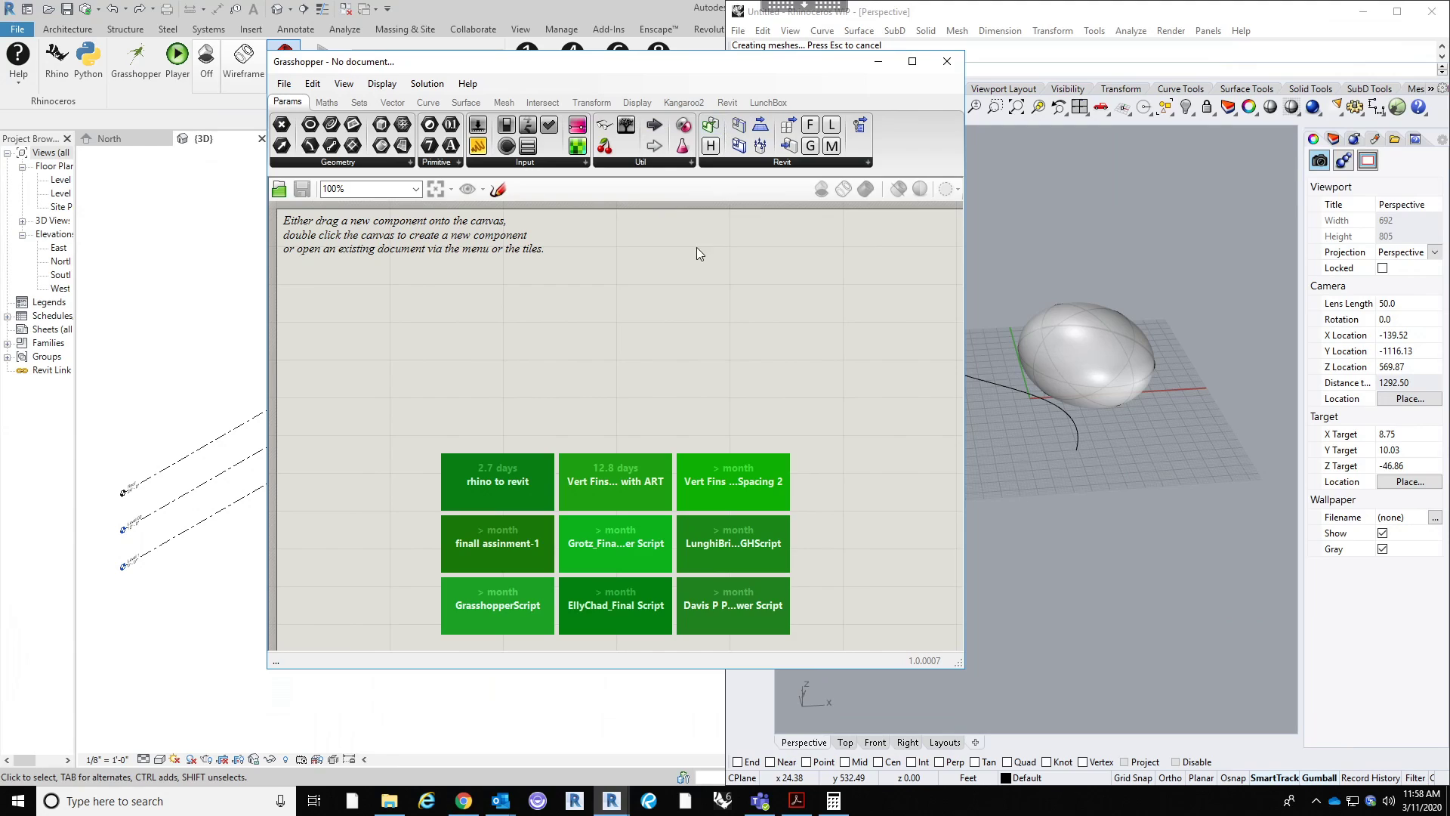
Step: Show the Revit component set and add a Point parameter near the canvas's upper-left corner
{"action": "left_click", "coordinate": [728, 102]}
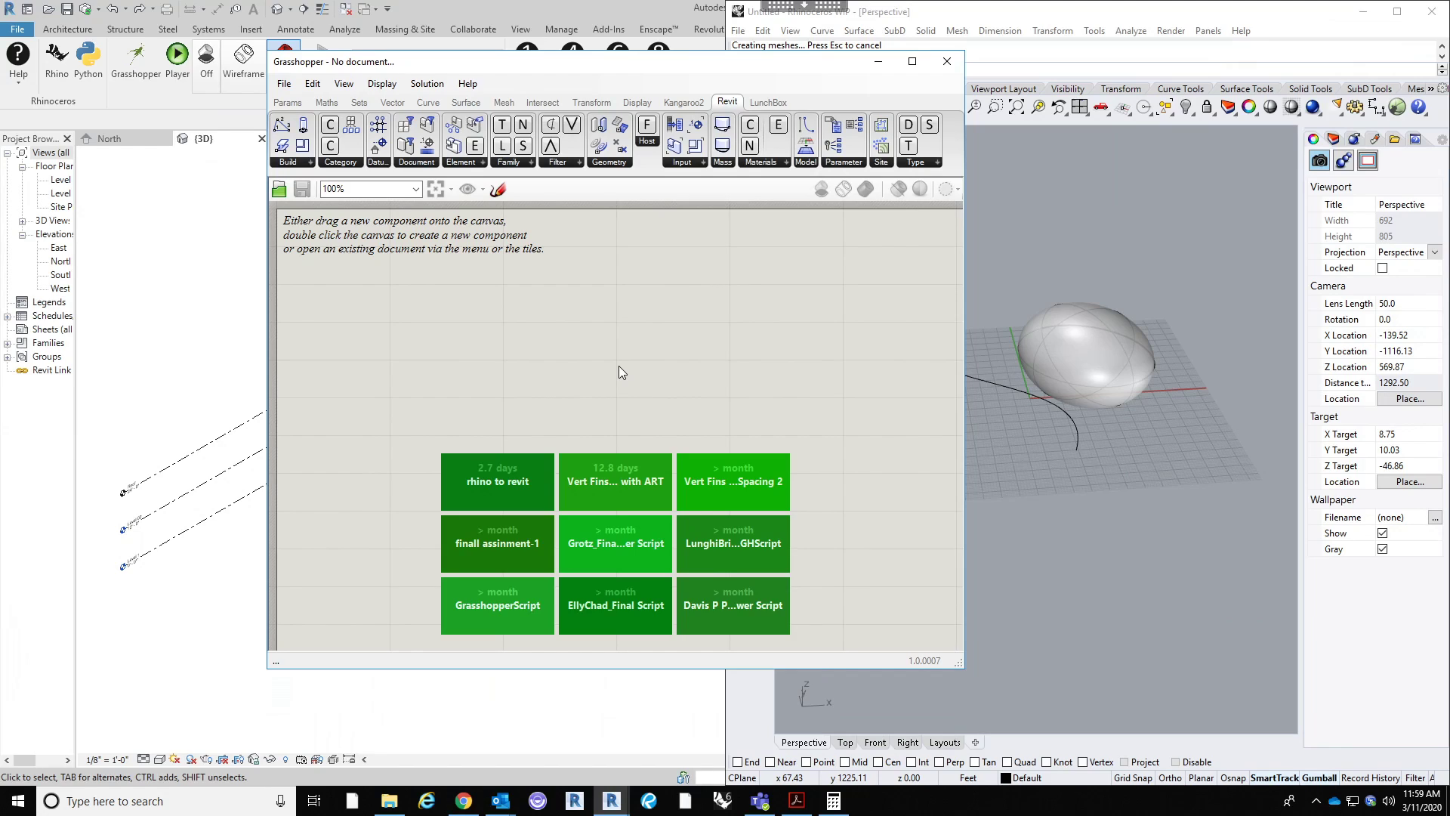
{"action": "scroll", "coordinate": [721, 321], "scroll_direction": "down", "scroll_amount": 1}
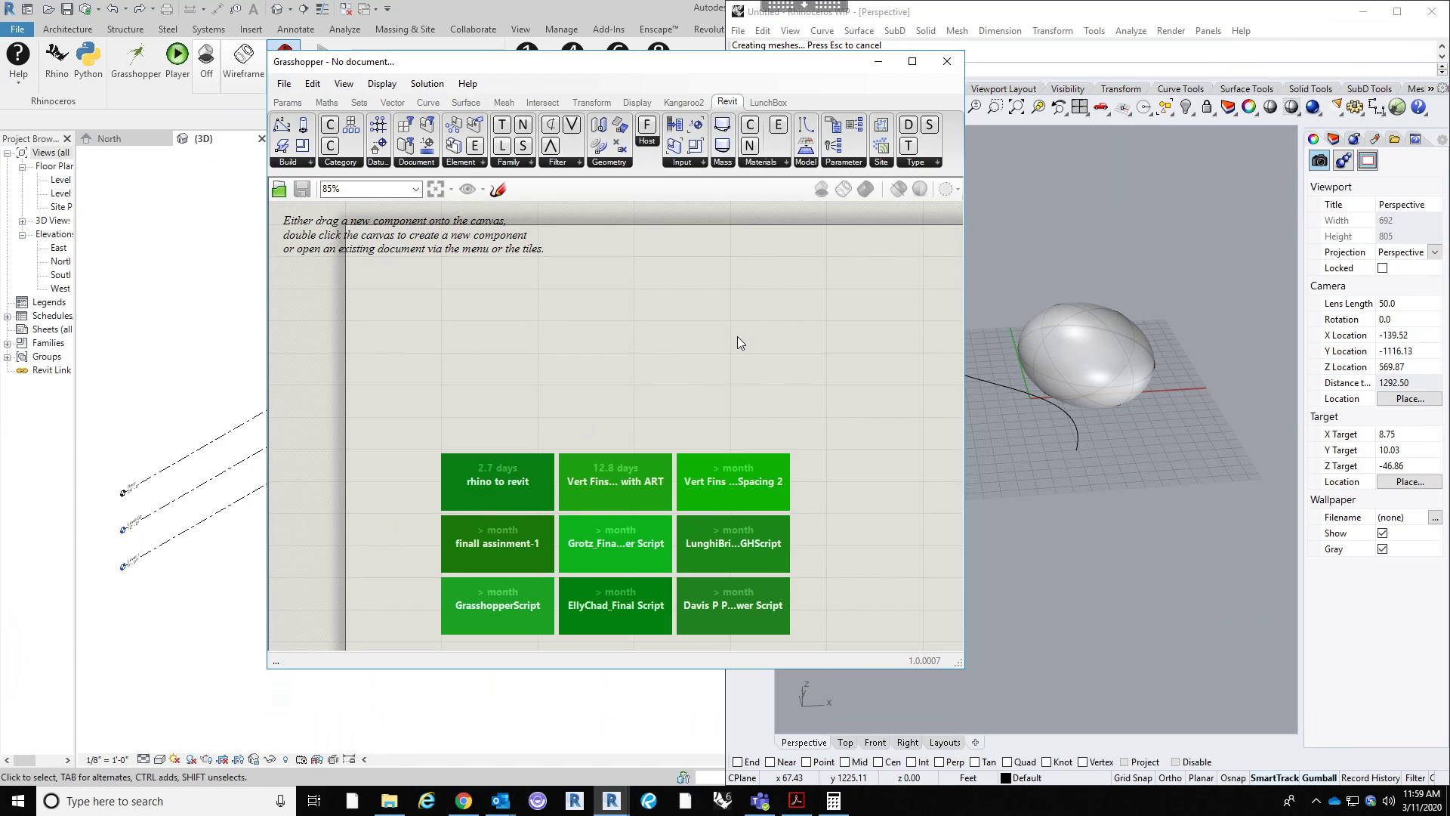
{"action": "right_click_drag", "start_coordinate": [620, 339], "coordinate": [608, 366]}
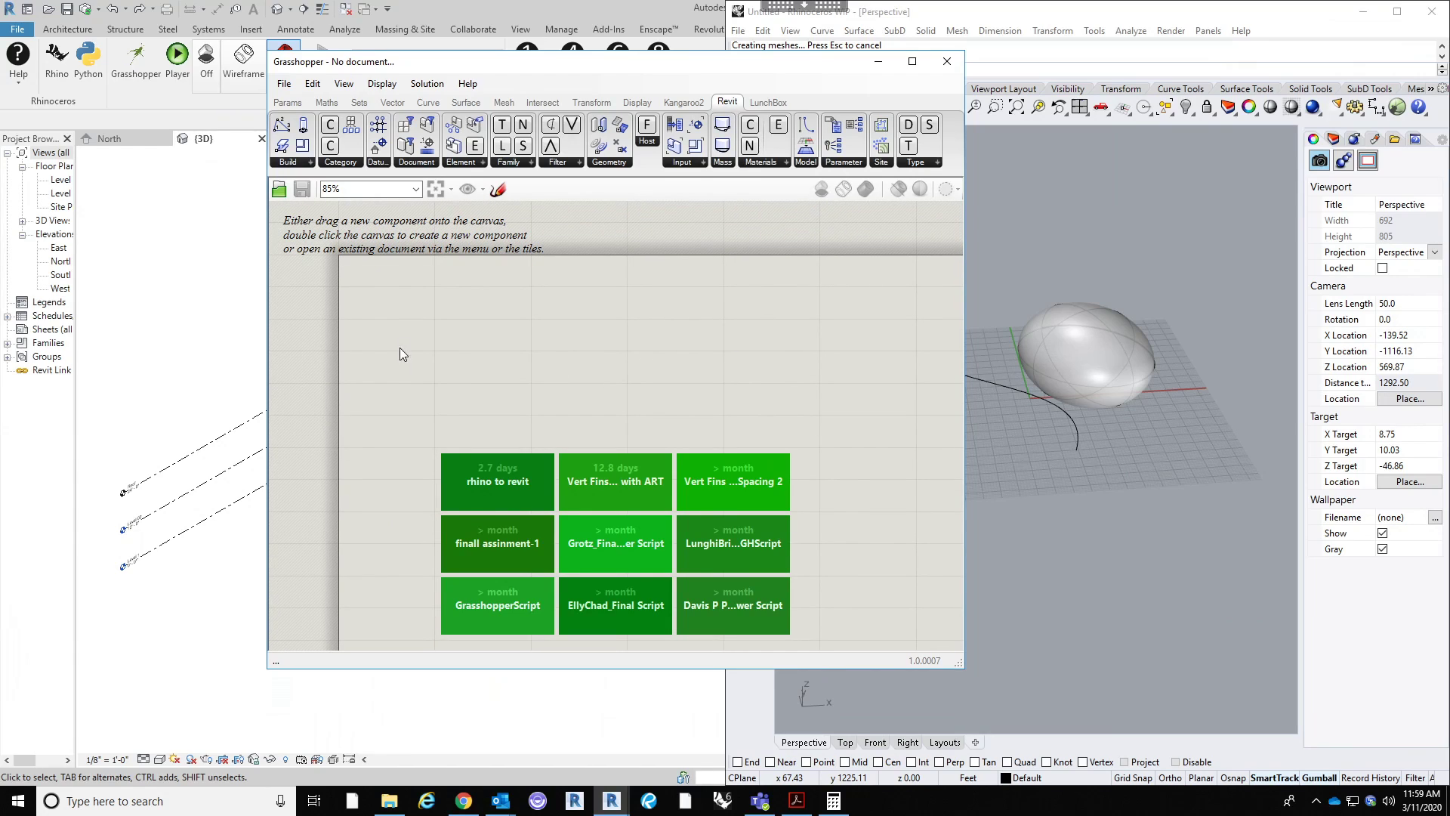
{"action": "double_click", "coordinate": [412, 327]}
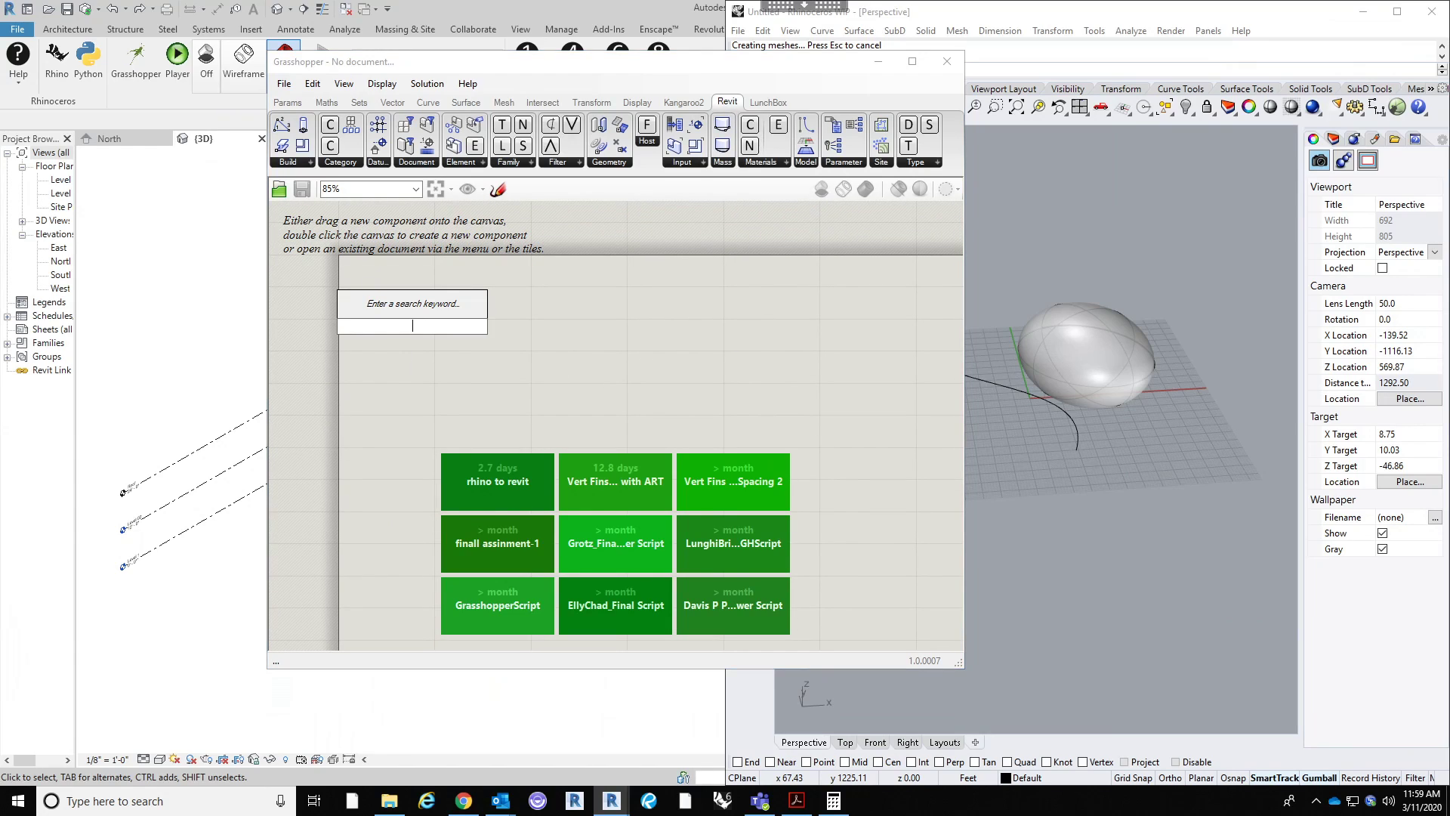
{"action": "type", "text": "POINT"}
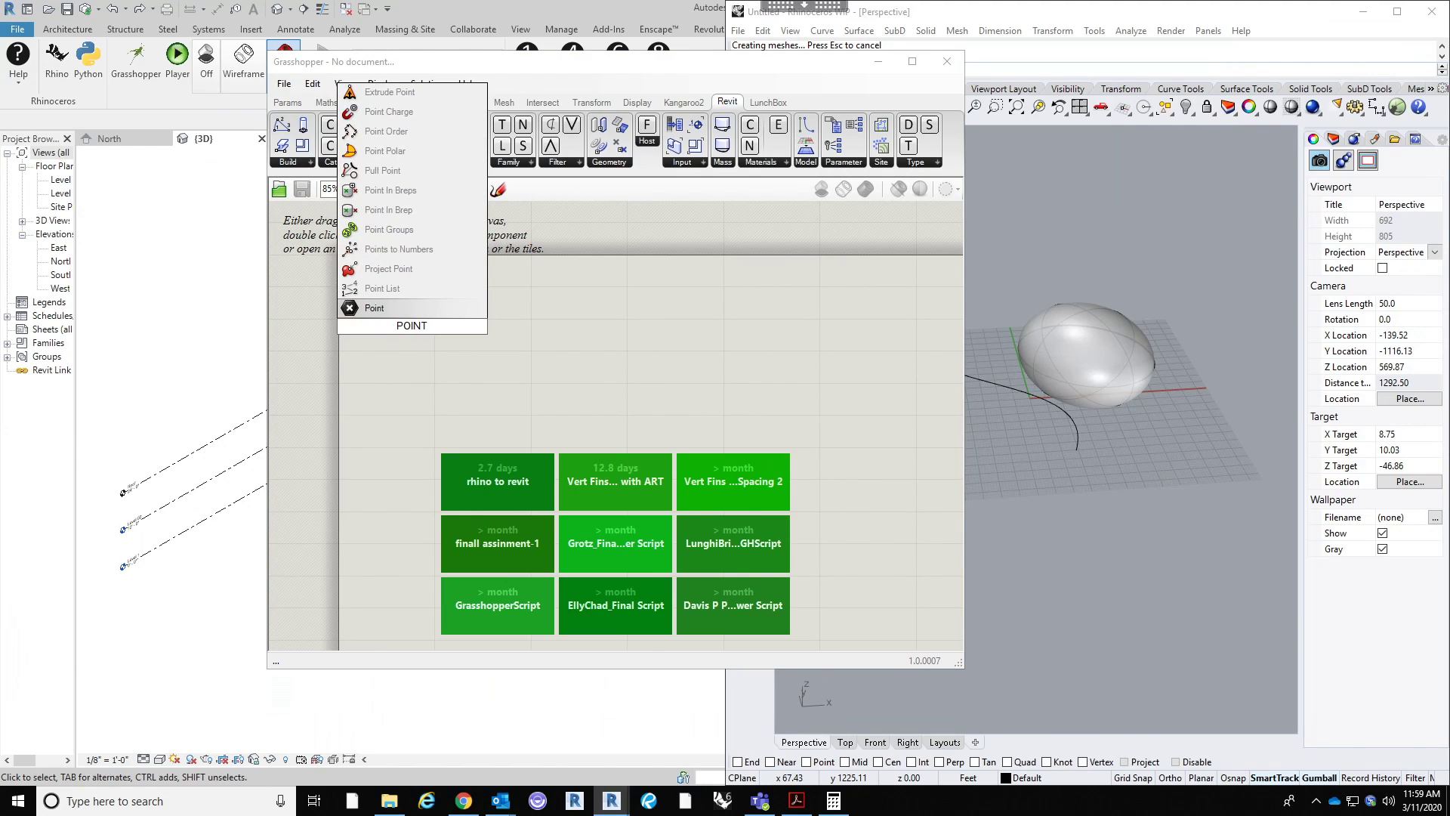
{"action": "left_click", "coordinate": [378, 308]}
{"action": "left_click_drag", "start_coordinate": [414, 323], "coordinate": [404, 304]}
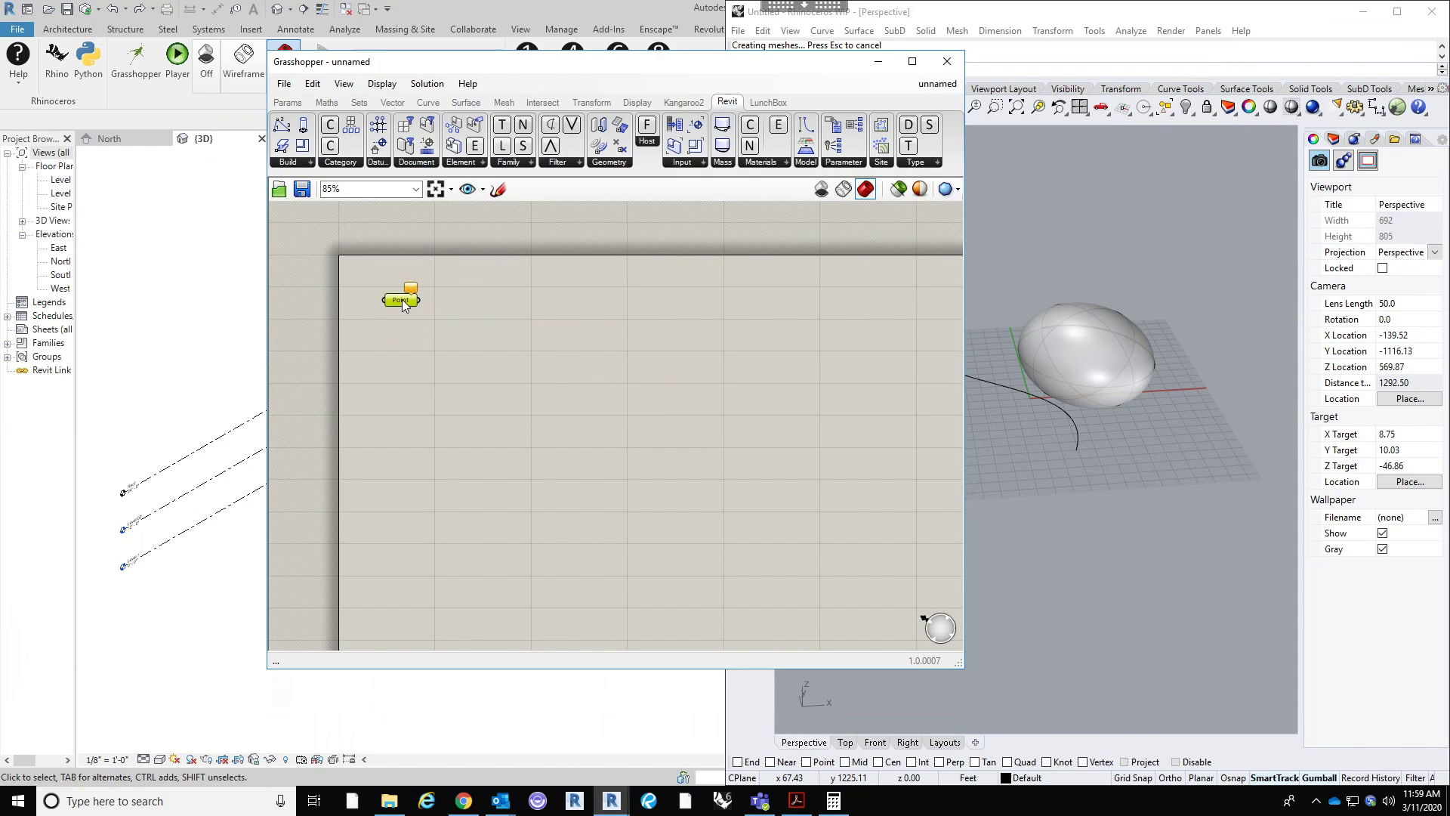
Step: Move the Grasshopper window clear of the Rhino viewport and reference the Rhino point in the Point parameter
{"action": "left_click_drag", "start_coordinate": [614, 58], "coordinate": [460, 81]}
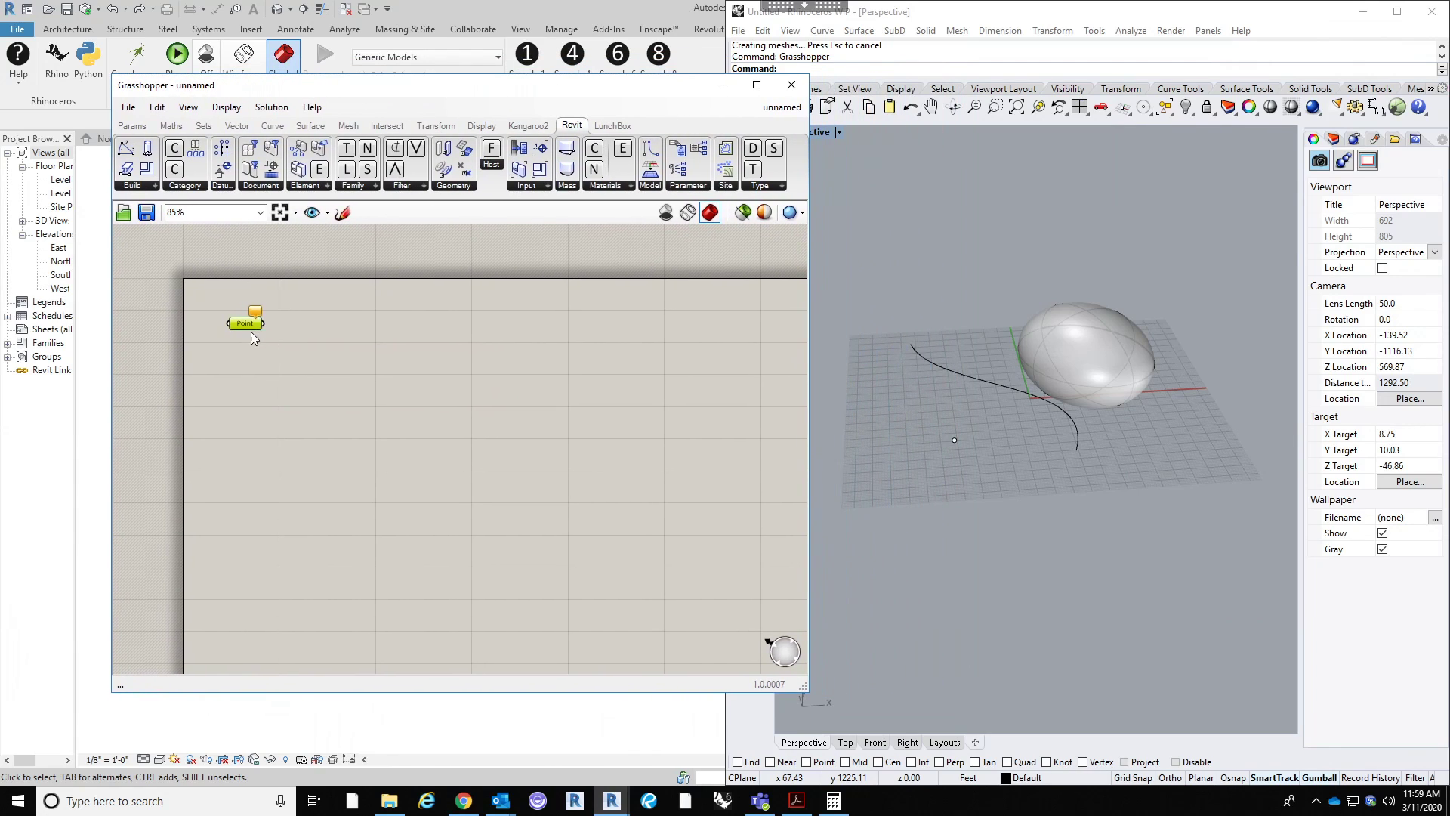
{"action": "right_click", "coordinate": [246, 325]}
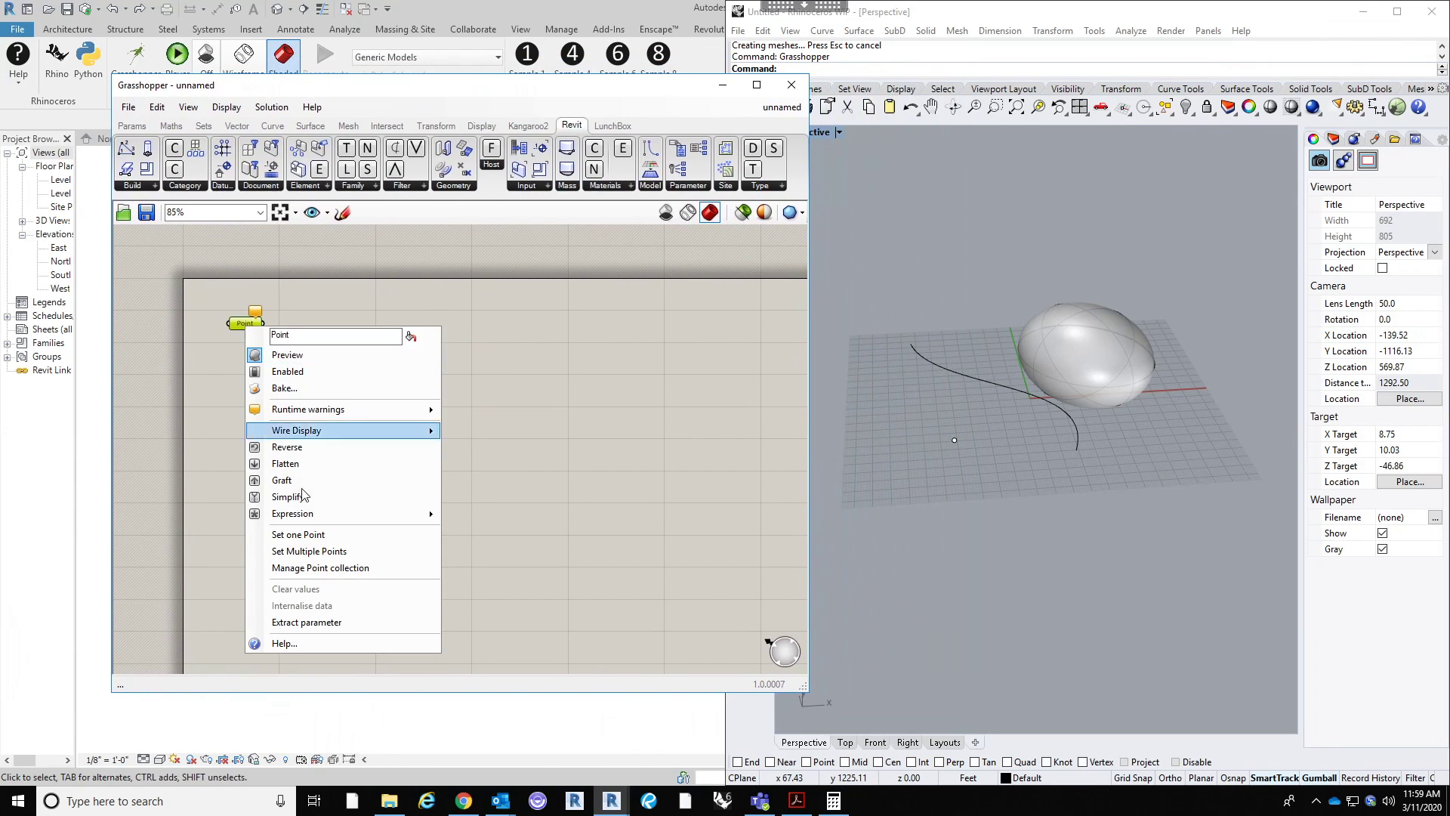
{"action": "left_click", "coordinate": [324, 538]}
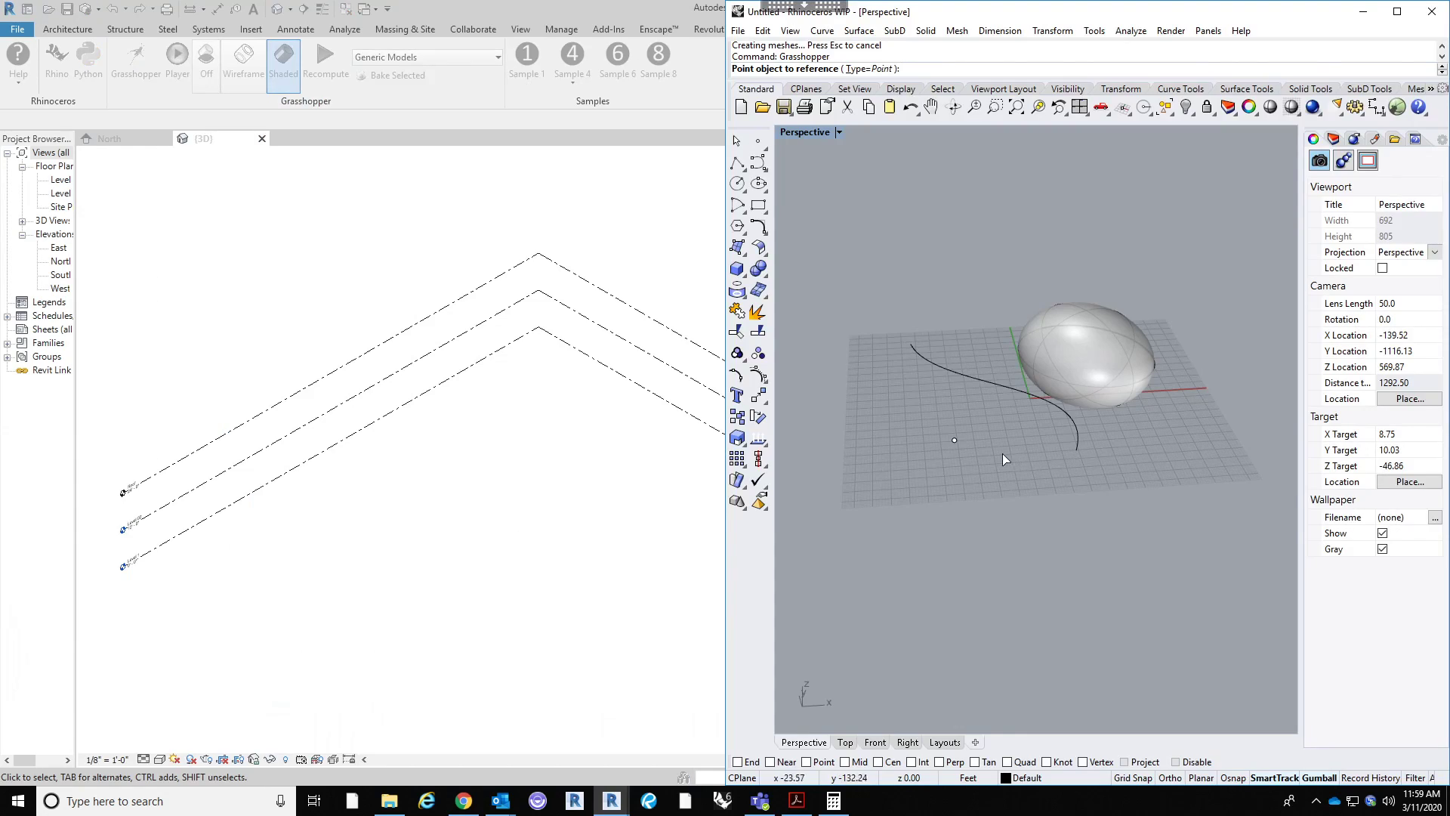
{"action": "left_click", "coordinate": [953, 440]}
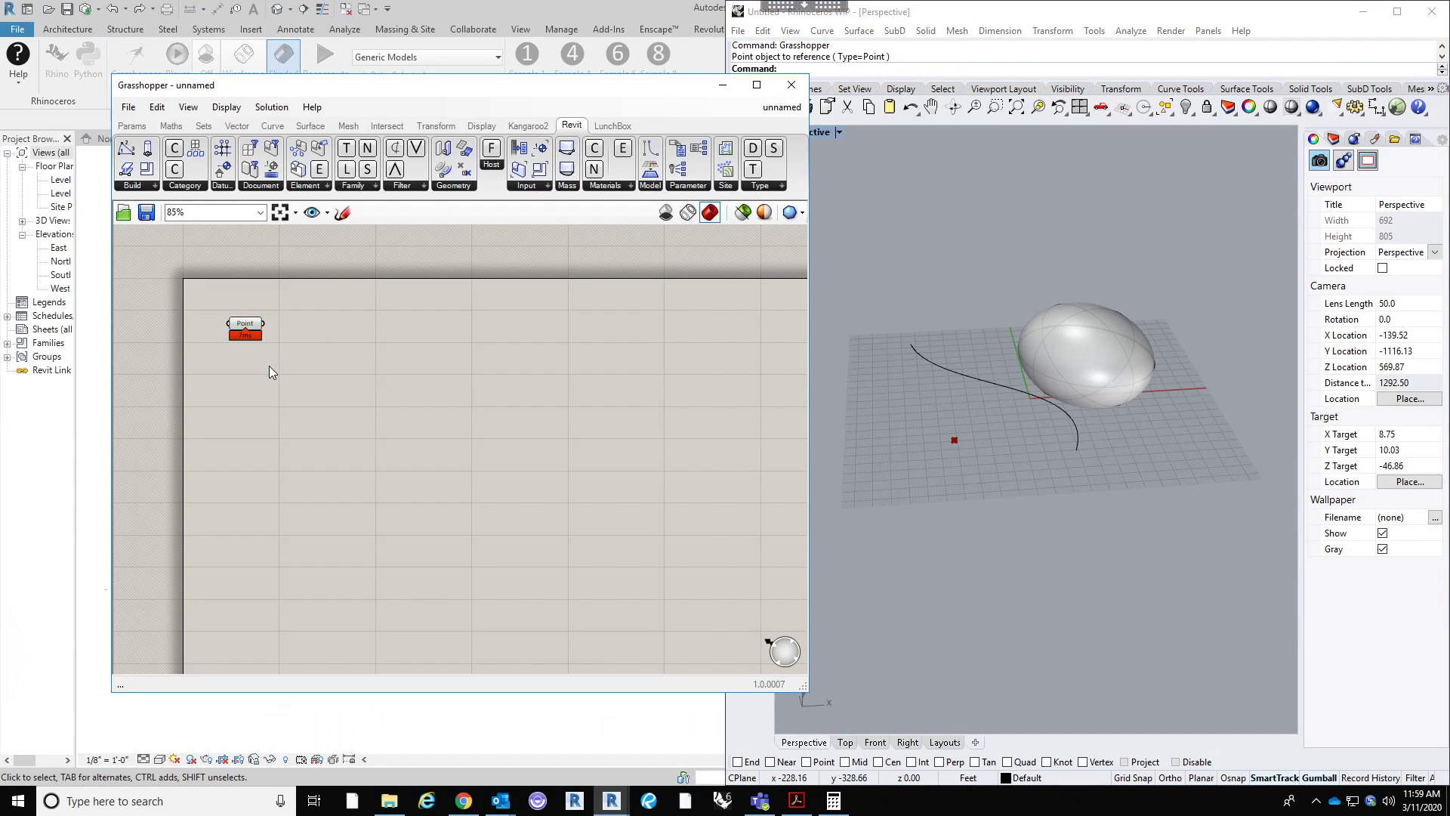
Step: Add a Bifocals component and place it just above the canvas's upper edge so components get name labels
{"action": "double_click", "coordinate": [420, 460]}
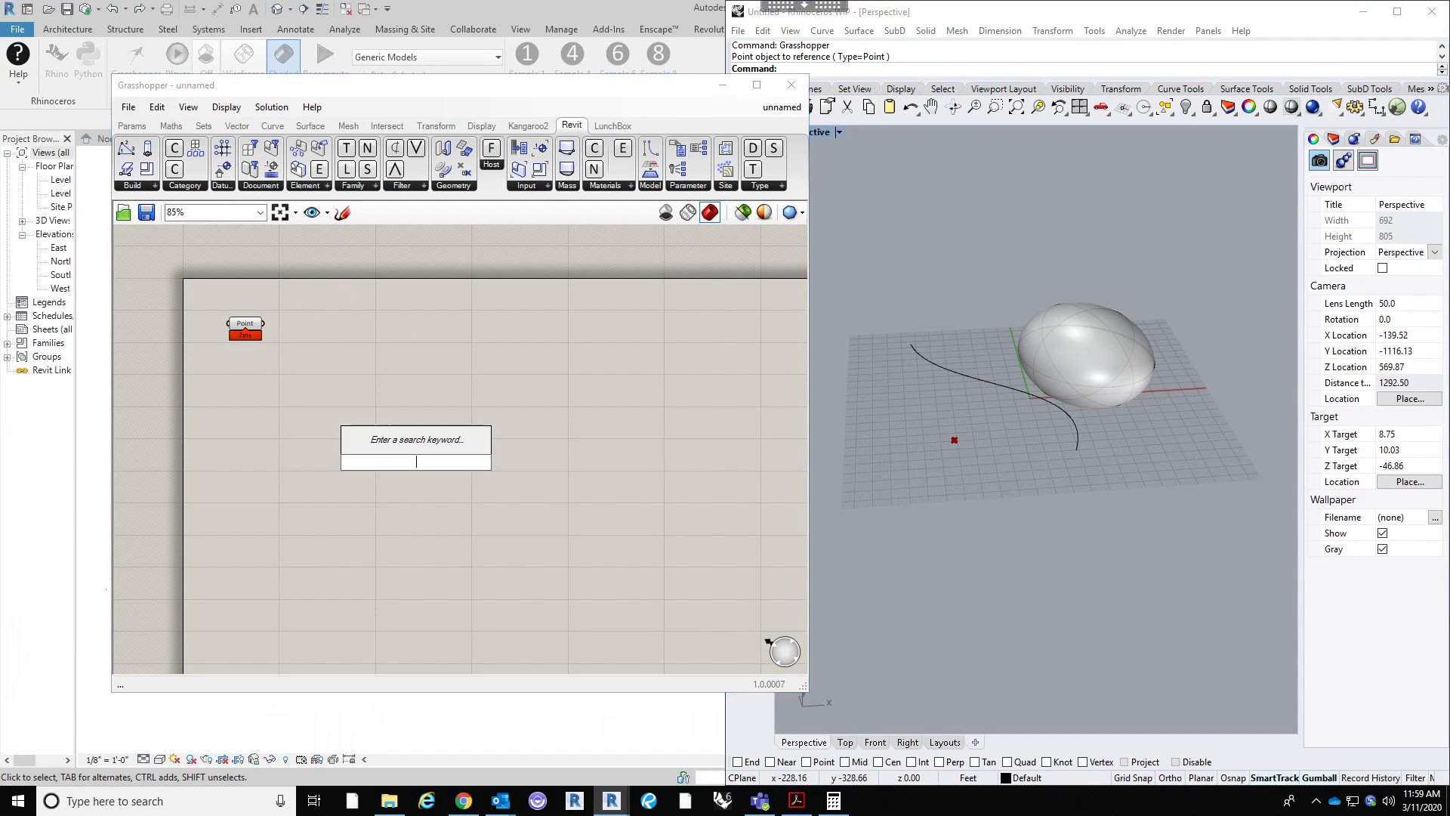
{"action": "type", "text": "BIFOC"}
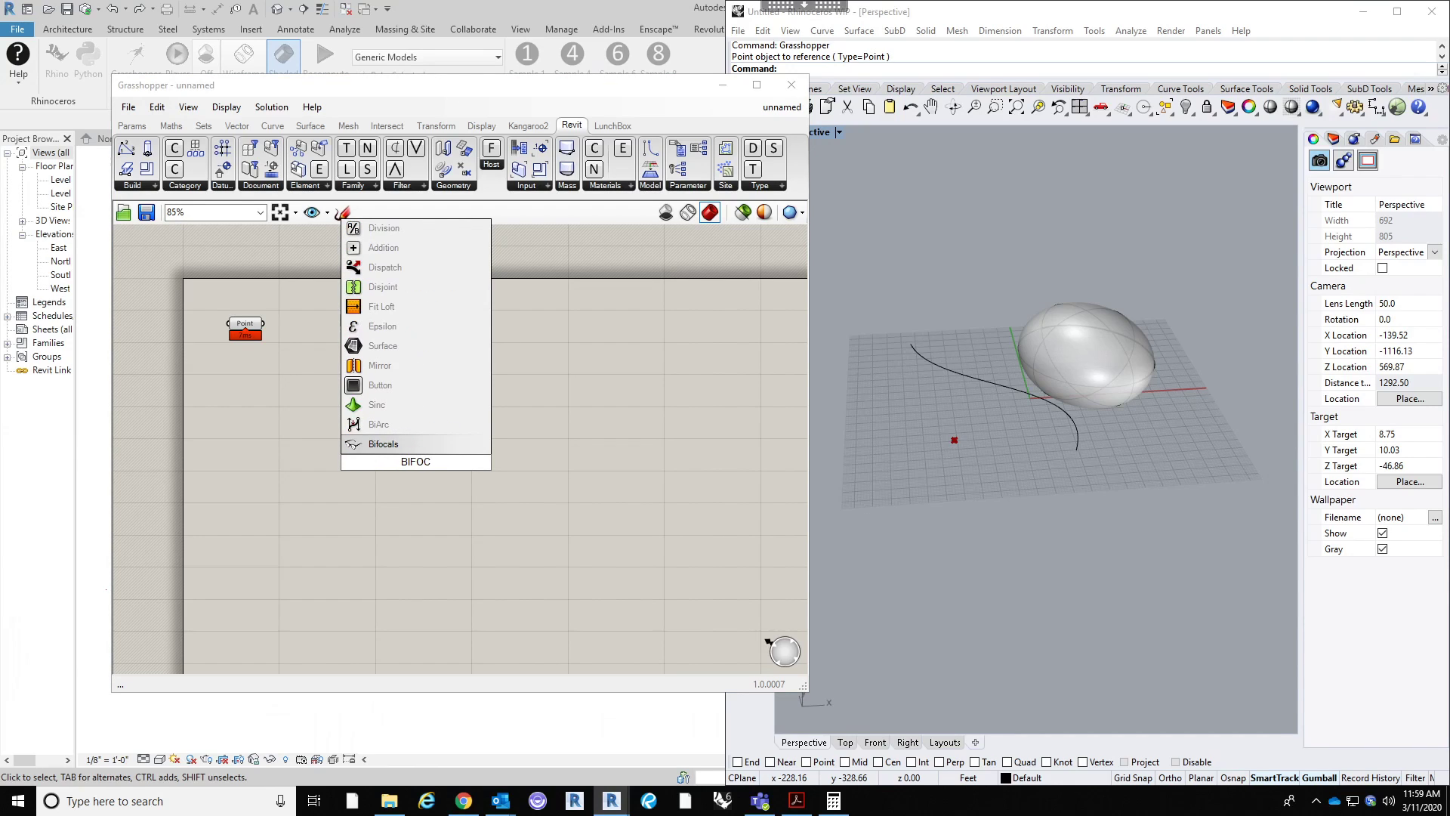
{"action": "left_click", "coordinate": [432, 443]}
{"action": "left_click_drag", "start_coordinate": [418, 460], "coordinate": [371, 249]}
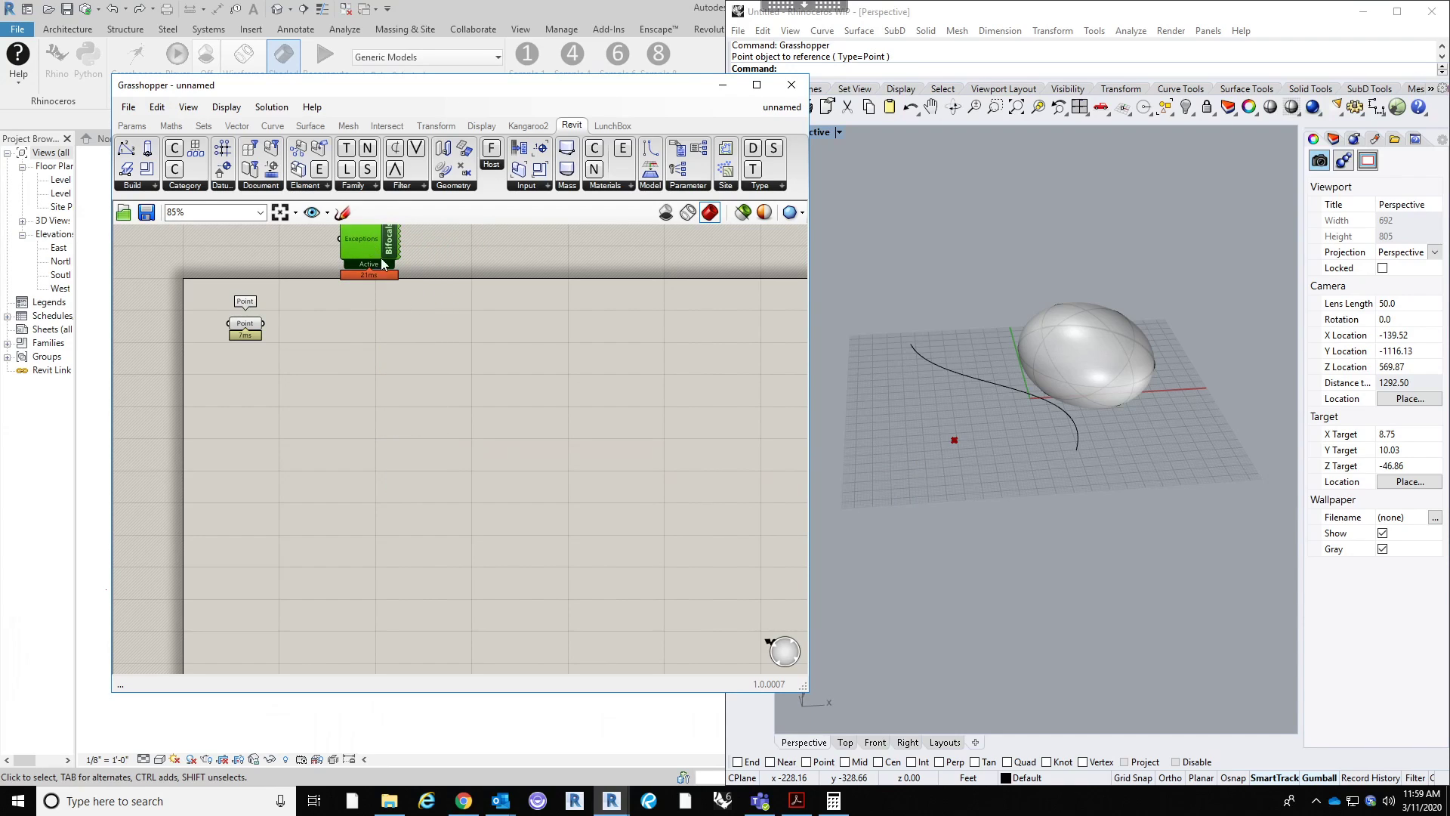
{"action": "scroll", "coordinate": [374, 261], "scroll_direction": "up", "scroll_amount": 3}
{"action": "left_click", "coordinate": [346, 367]}
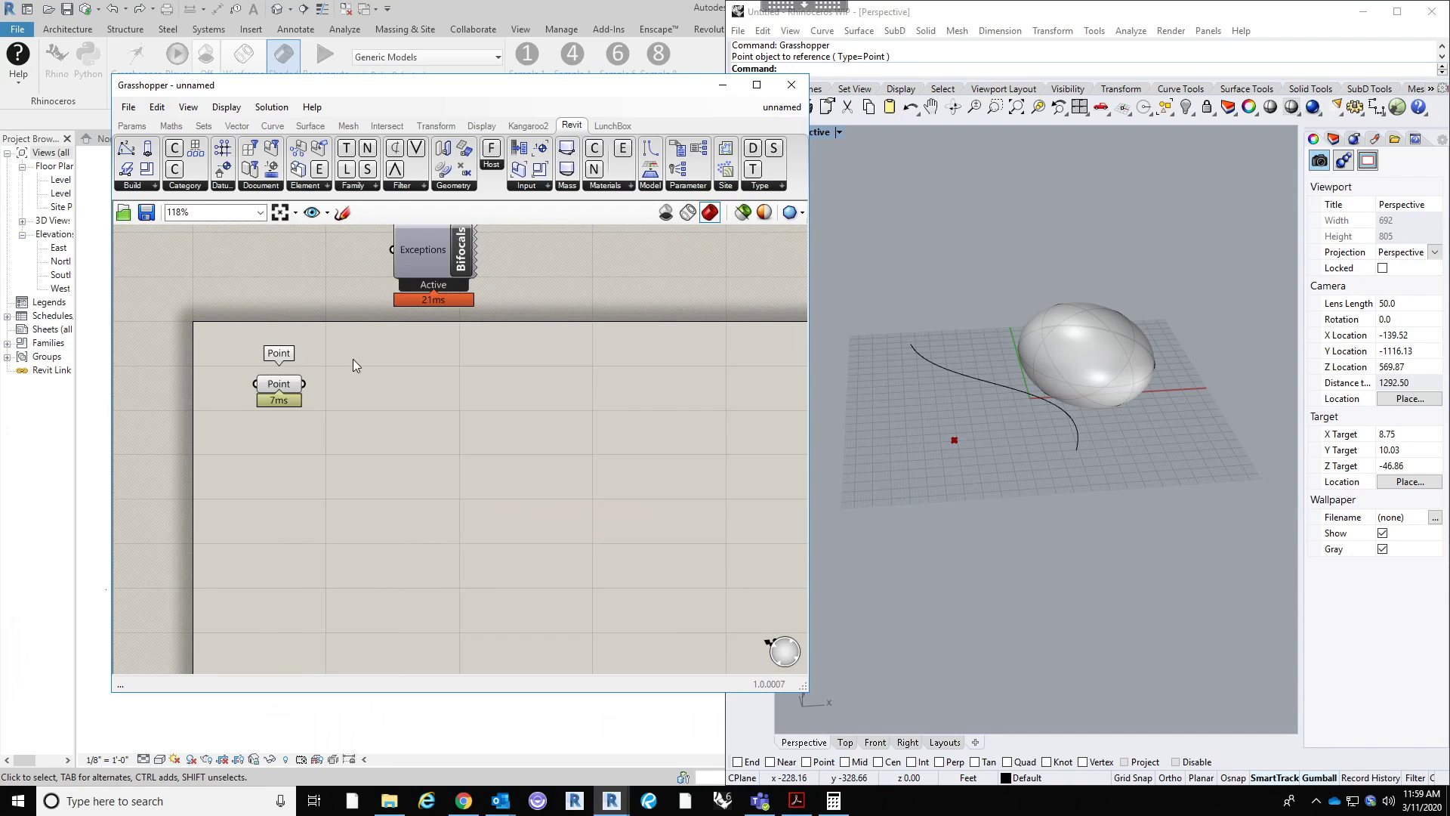
{"action": "scroll", "coordinate": [306, 429], "scroll_direction": "down", "scroll_amount": 3}
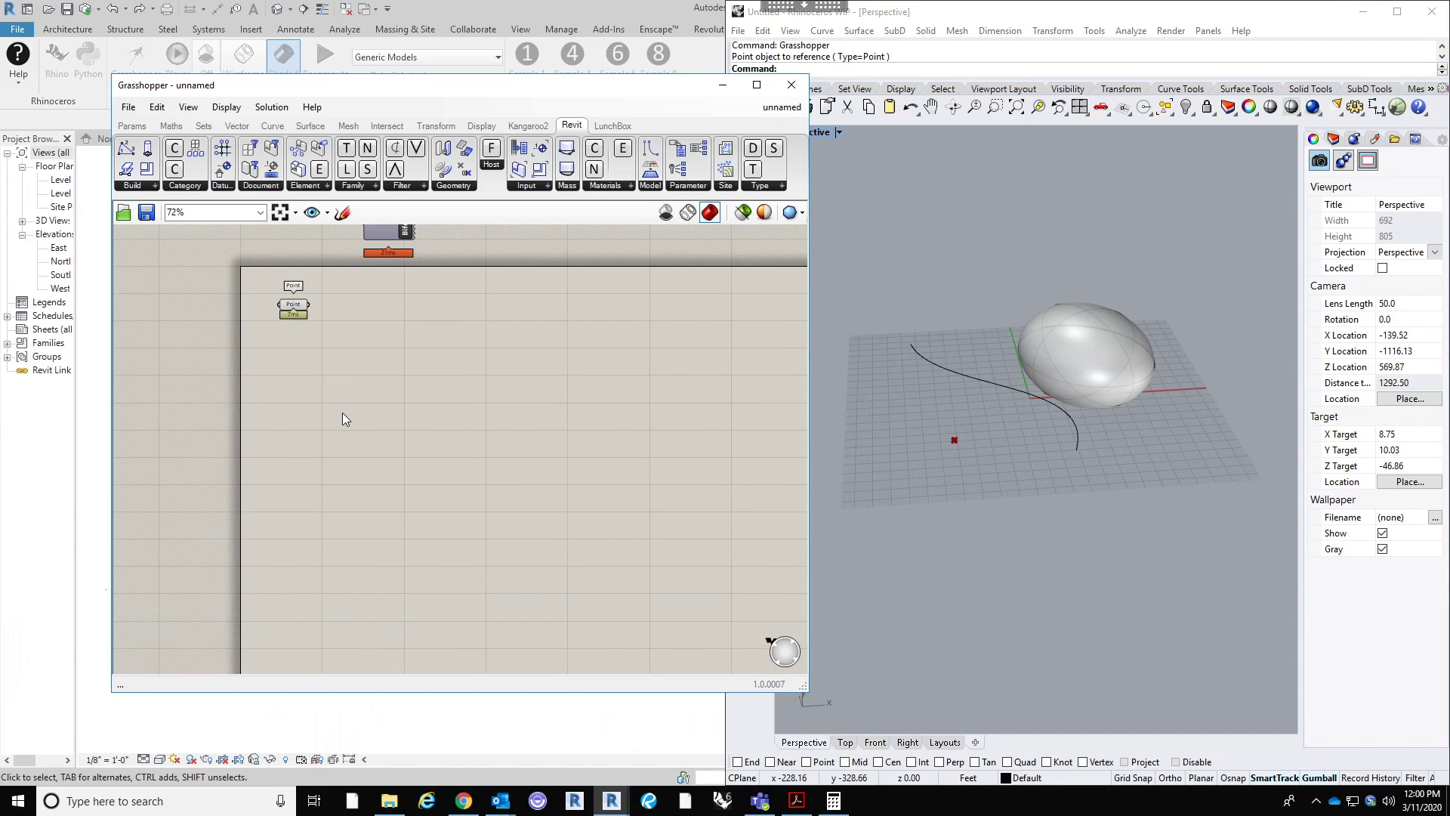
Step: Turn off Draw Full Names so the components show abbreviated names
{"action": "left_click", "coordinate": [226, 106]}
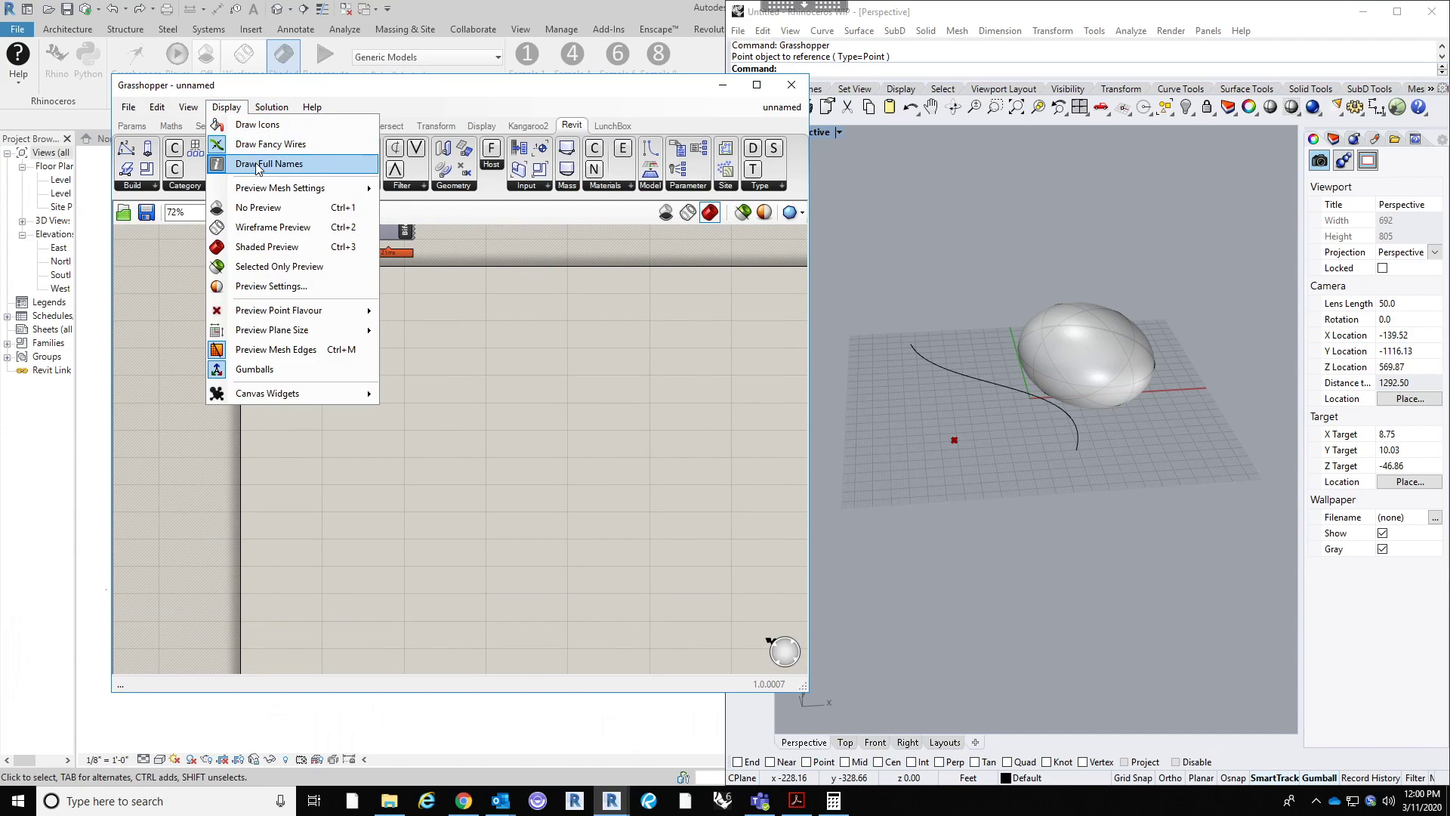
{"action": "left_click", "coordinate": [256, 164]}
{"action": "scroll", "coordinate": [324, 310], "scroll_direction": "up", "scroll_amount": 1}
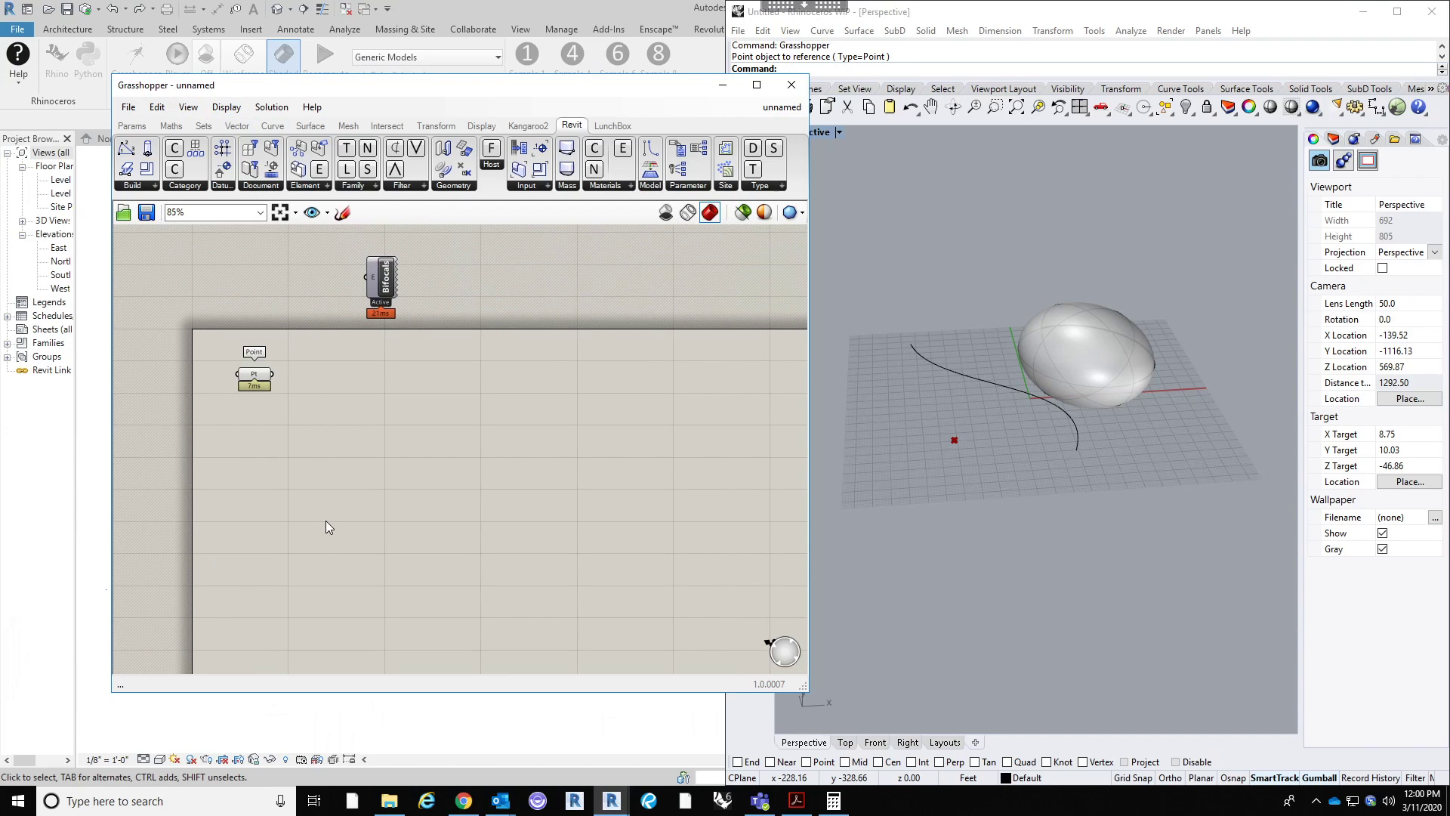
Step: Add a Curve parameter below the Point parameter and reference the freeform Rhino curve in it
{"action": "double_click", "coordinate": [264, 462]}
{"action": "type", "text": "CURVE"}
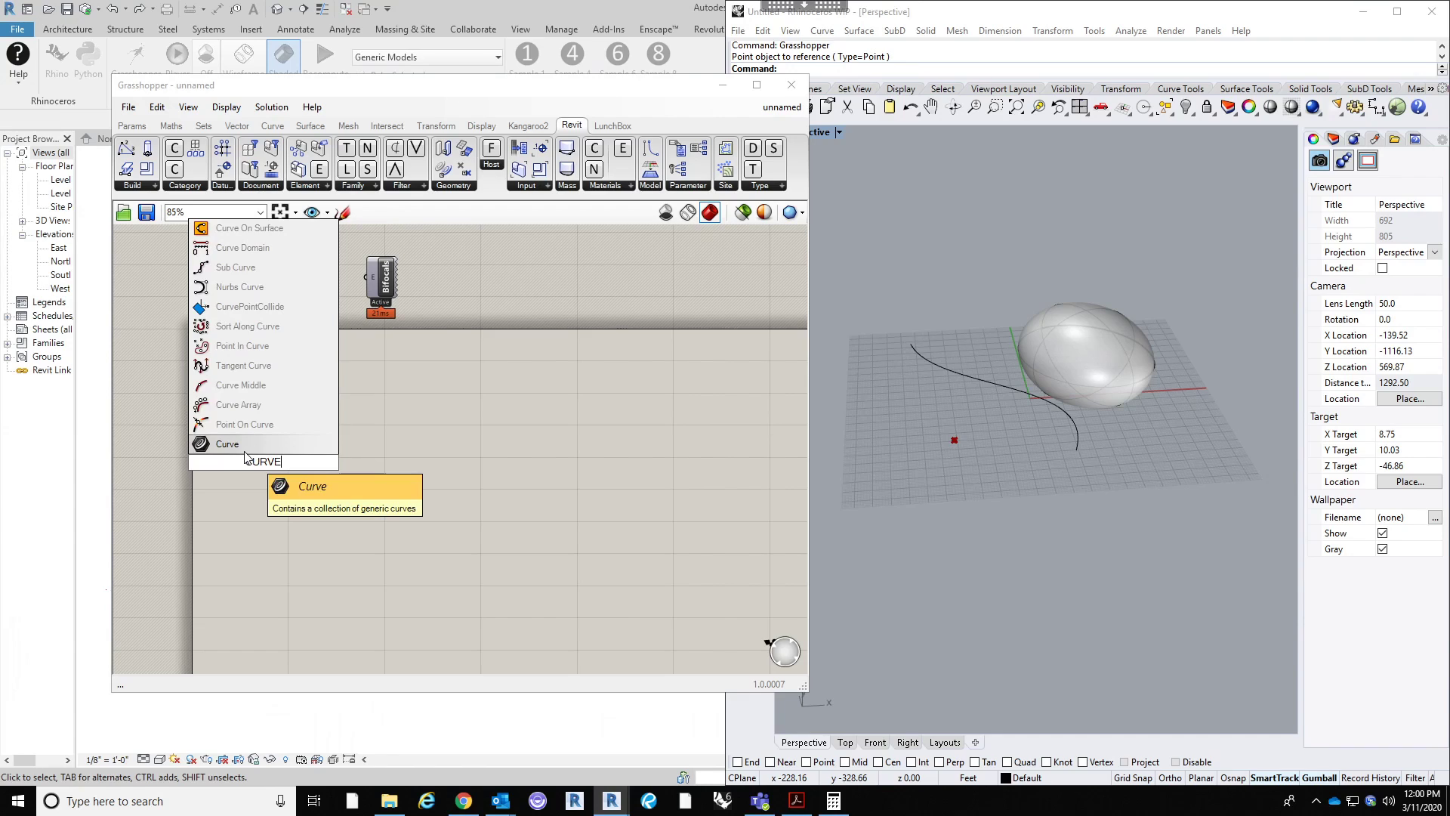
{"action": "key", "text": "Return"}
{"action": "left_click_drag", "start_coordinate": [262, 469], "coordinate": [254, 451]}
{"action": "right_click", "coordinate": [254, 447]}
{"action": "left_click", "coordinate": [318, 654]}
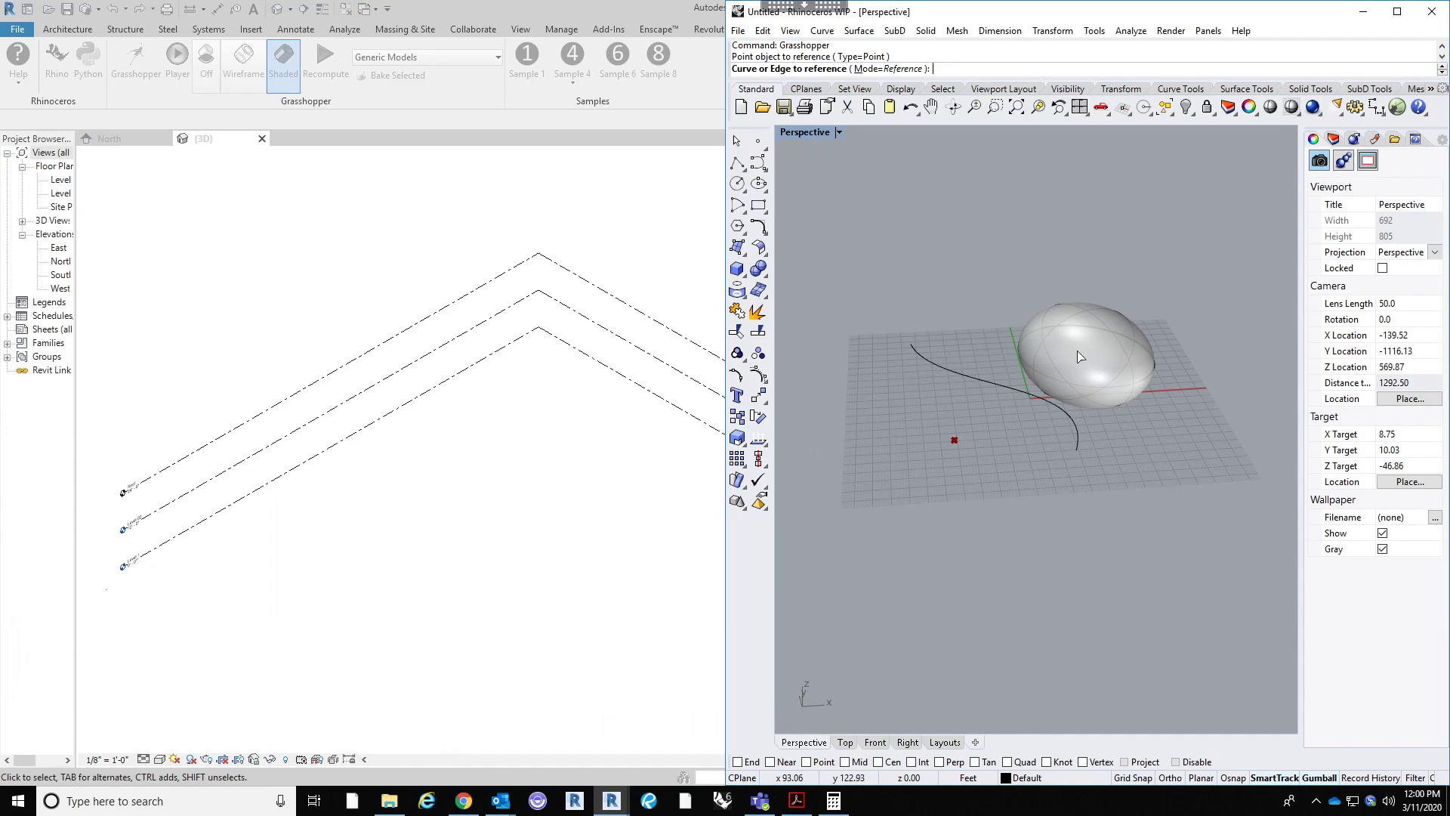
{"action": "left_click", "coordinate": [973, 377]}
Step: Add a Brep parameter below the Curve parameter and reference the Rhino ellipsoid in it
{"action": "double_click", "coordinate": [256, 543]}
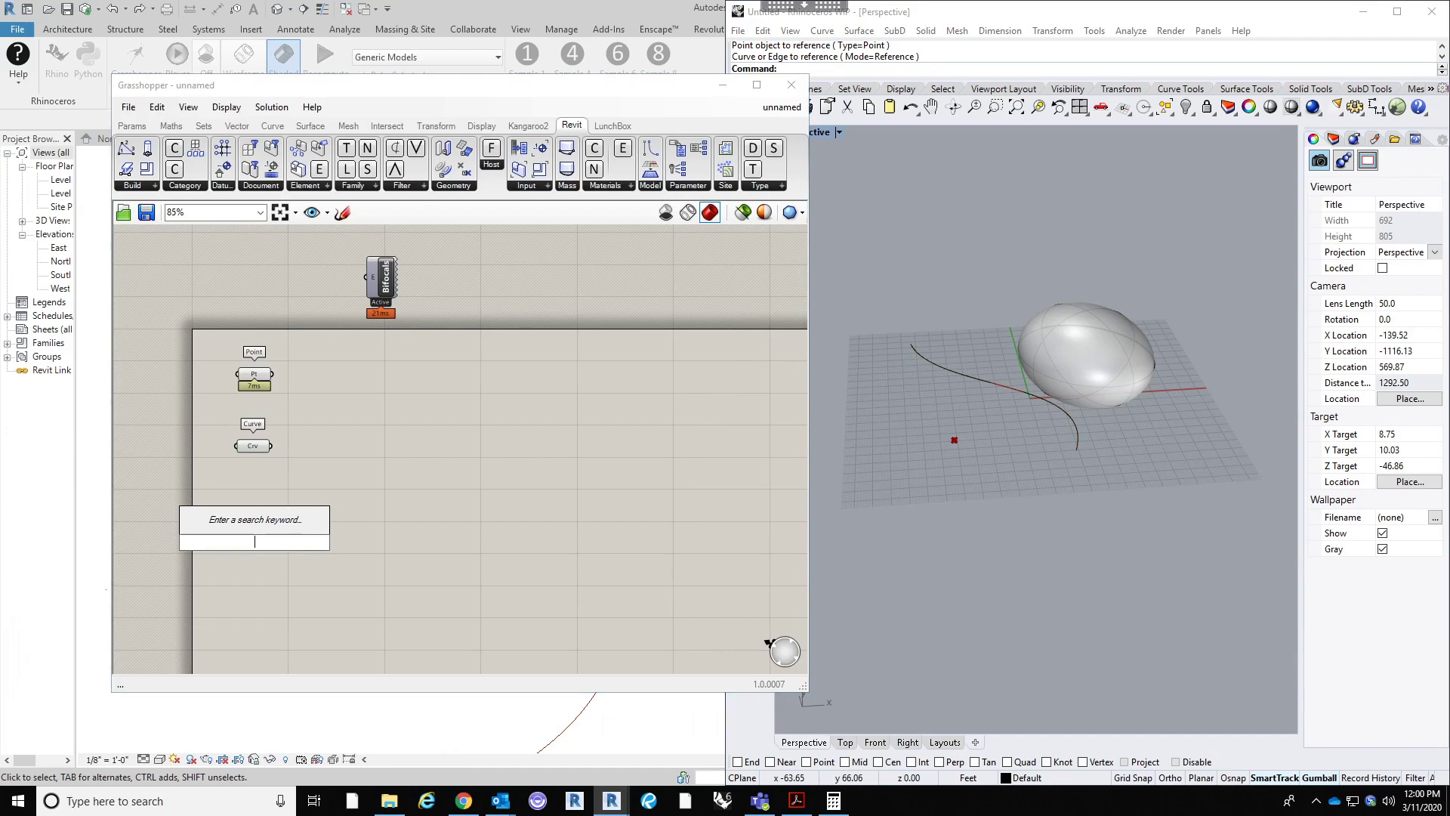
{"action": "type", "text": "BREP"}
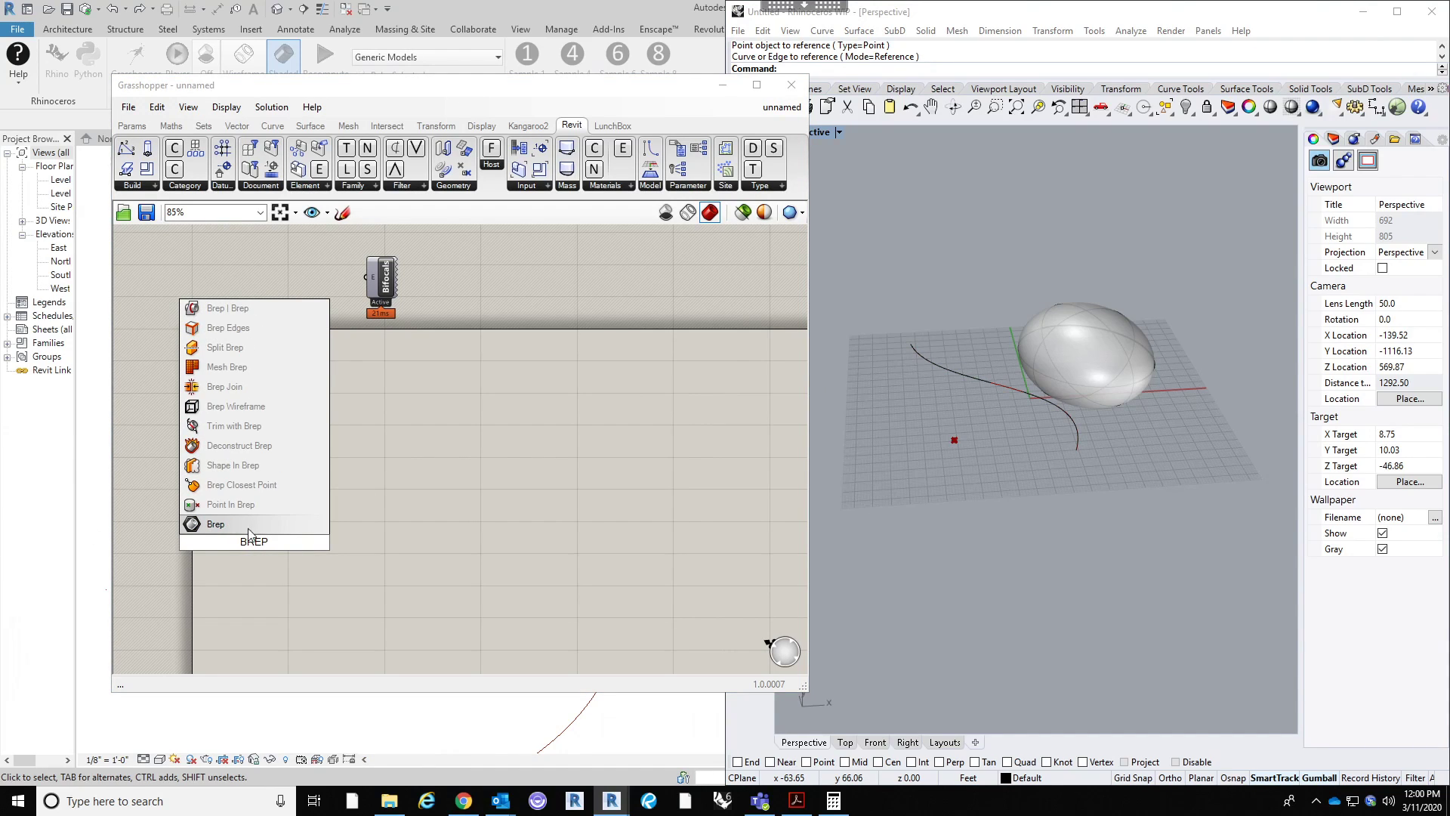
{"action": "left_click", "coordinate": [248, 523]}
{"action": "left_click_drag", "start_coordinate": [255, 549], "coordinate": [254, 516]}
{"action": "right_click", "coordinate": [254, 516]}
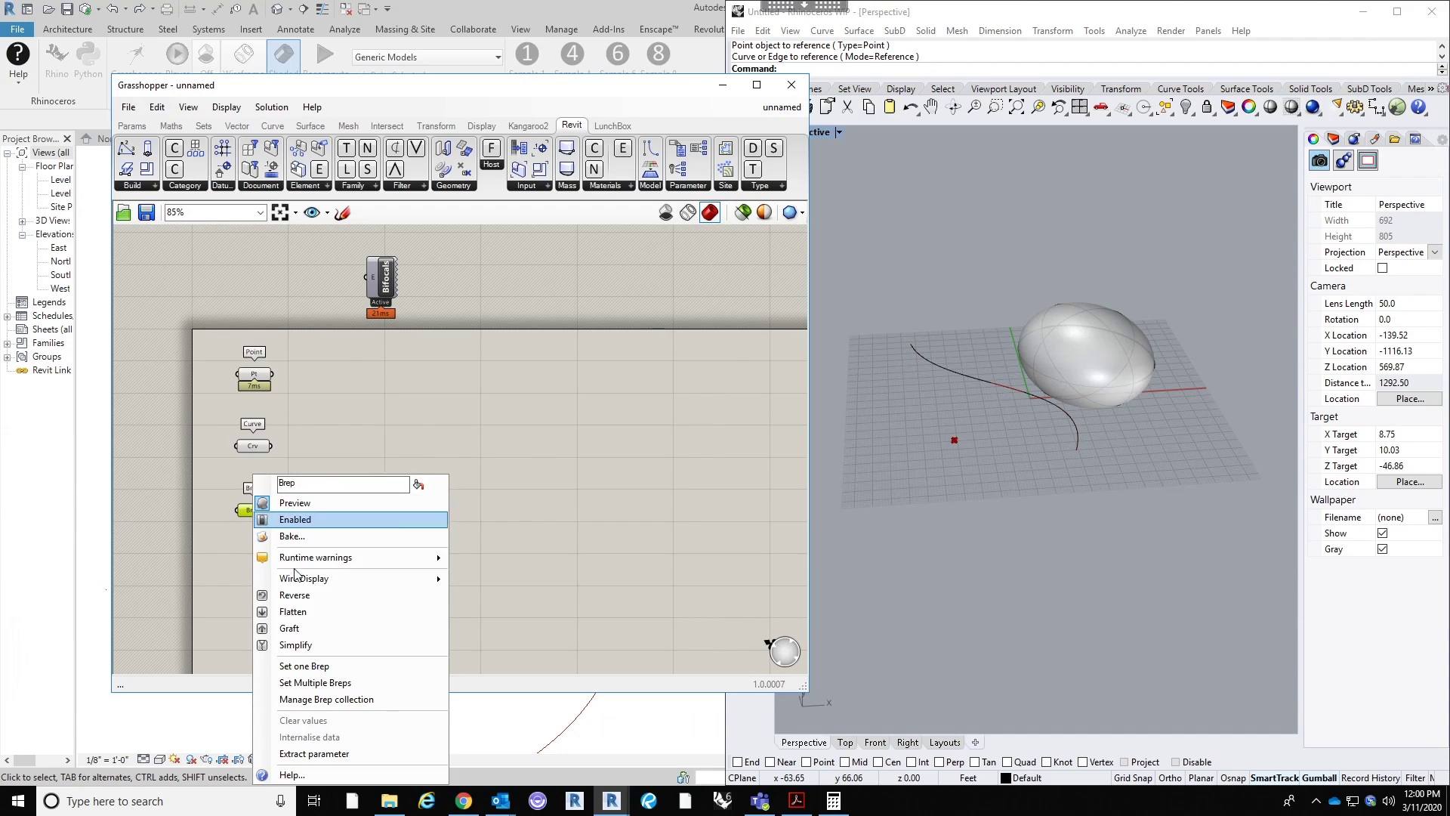
{"action": "left_click", "coordinate": [323, 682]}
{"action": "left_click", "coordinate": [1139, 351]}
{"action": "key", "text": "Return"}
{"action": "left_click", "coordinate": [481, 519]}
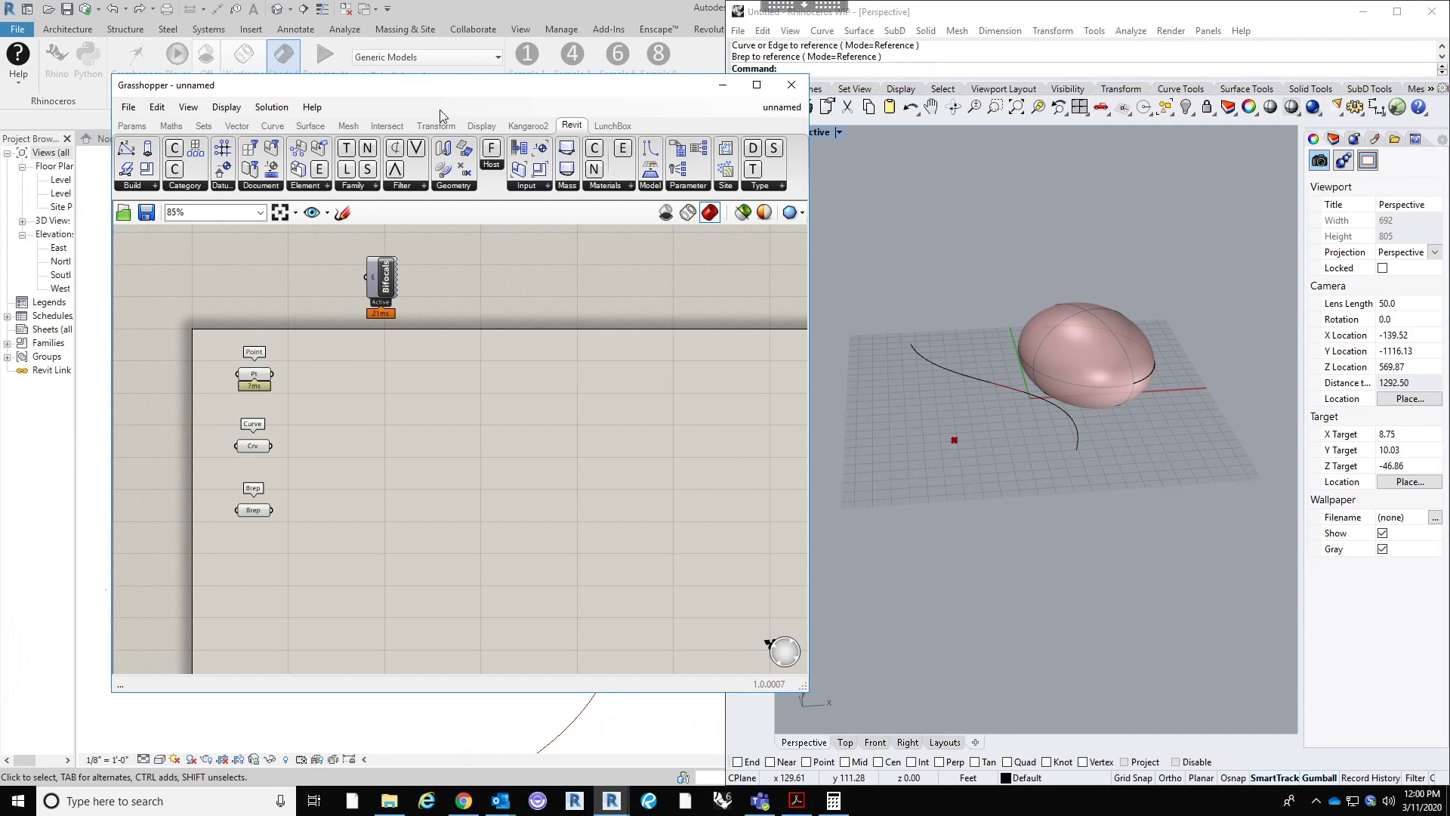
Step: Move the Grasshopper window over the Rhino window, switch to Revit and orbit its 3D view around the previewed geometry
{"action": "left_click_drag", "start_coordinate": [455, 95], "coordinate": [1072, 114]}
{"action": "left_click", "coordinate": [392, 474]}
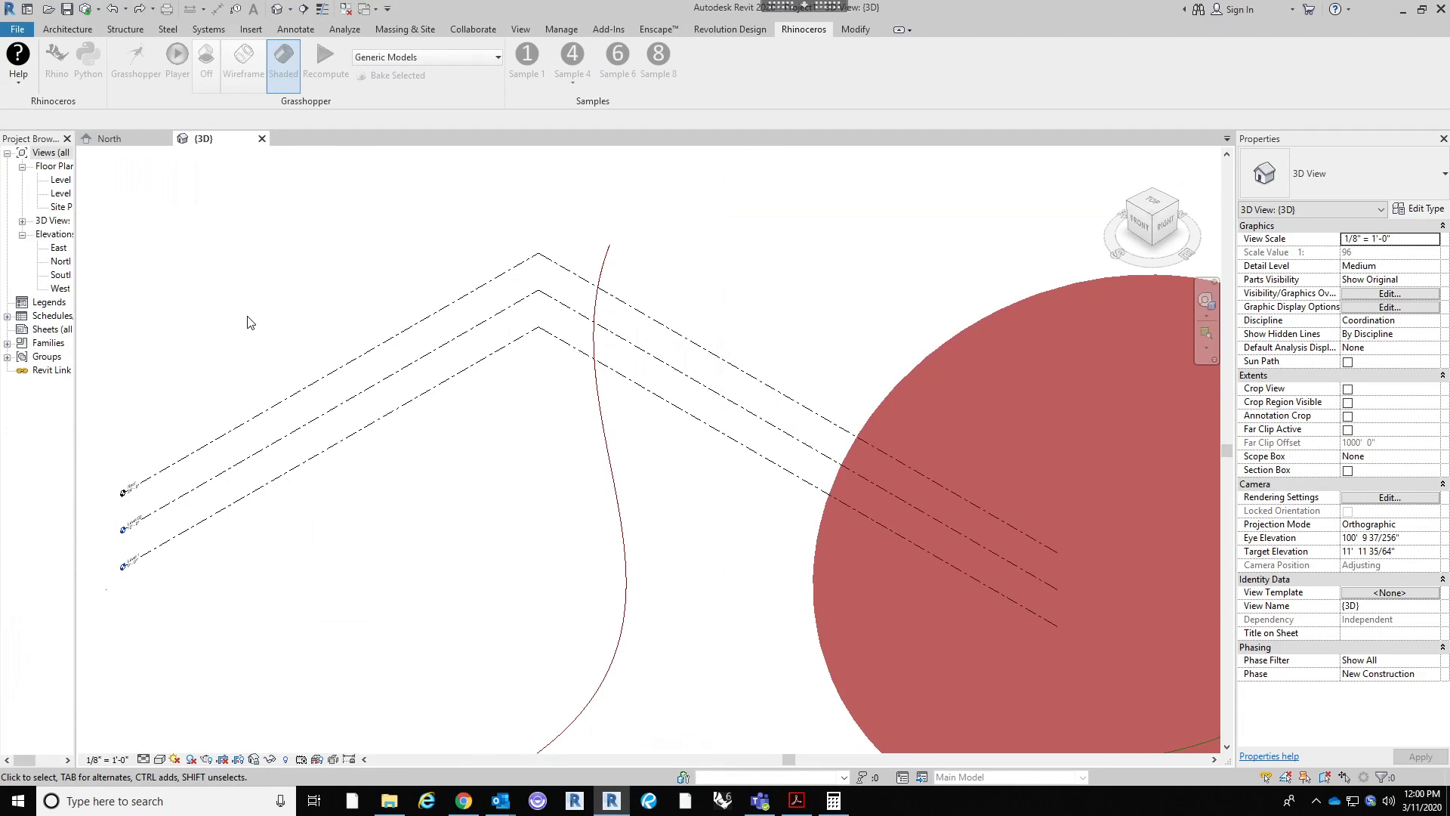
{"action": "scroll", "coordinate": [249, 315], "scroll_direction": "down", "scroll_amount": 2}
{"action": "middle_click_drag", "start_coordinate": [415, 349], "coordinate": [496, 371]}
{"action": "middle_click_drag", "start_coordinate": [835, 573], "coordinate": [477, 417], "text": "shift"}
Step: Temporarily hide the three levels in the Revit 3D view and orbit around the previewed curve and ellipsoid
{"action": "left_click", "coordinate": [441, 340]}
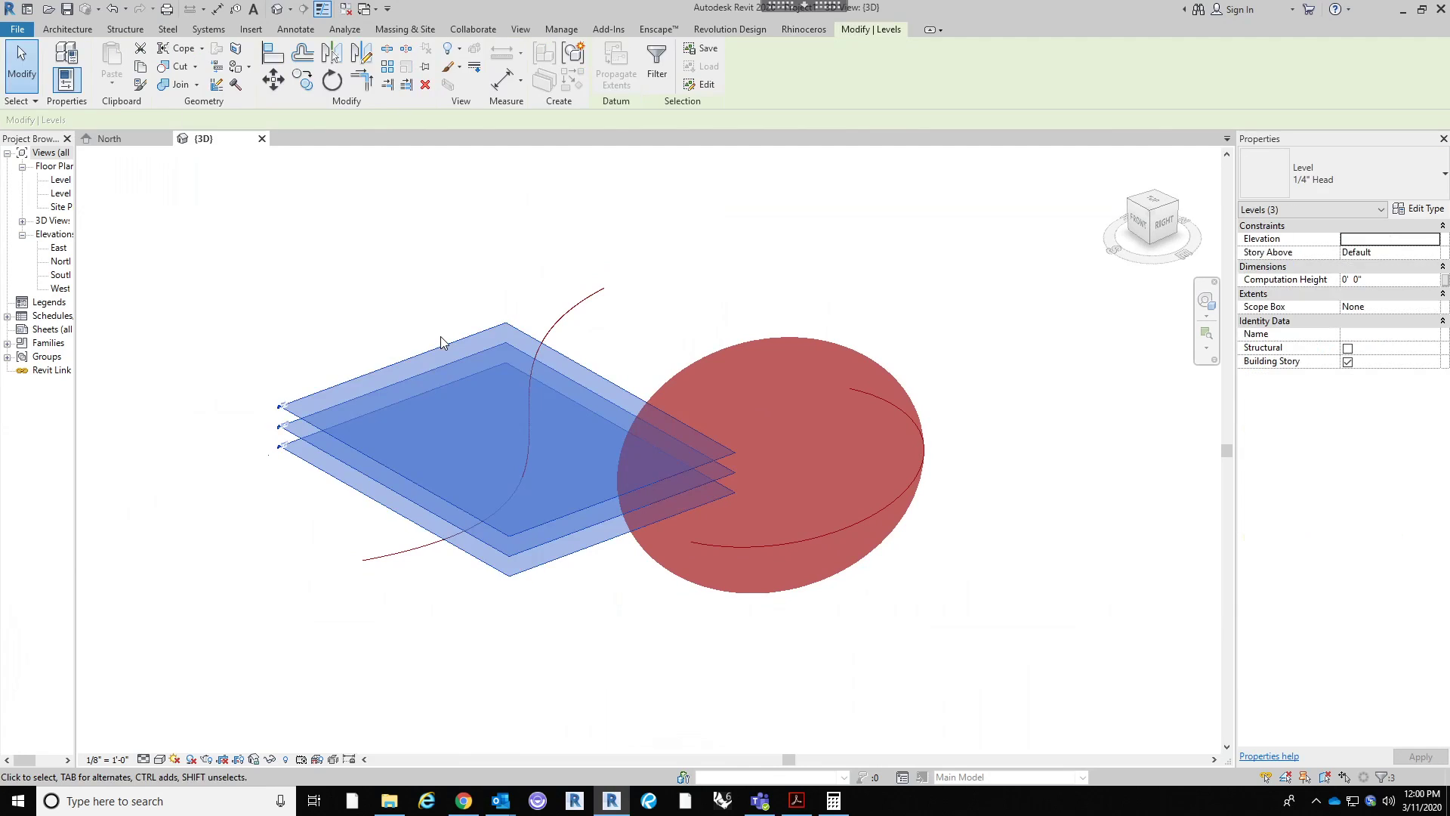
{"action": "key", "text": "h"}
{"action": "key", "text": "h"}
{"action": "middle_click_drag", "start_coordinate": [1021, 511], "coordinate": [777, 589], "text": "shift"}
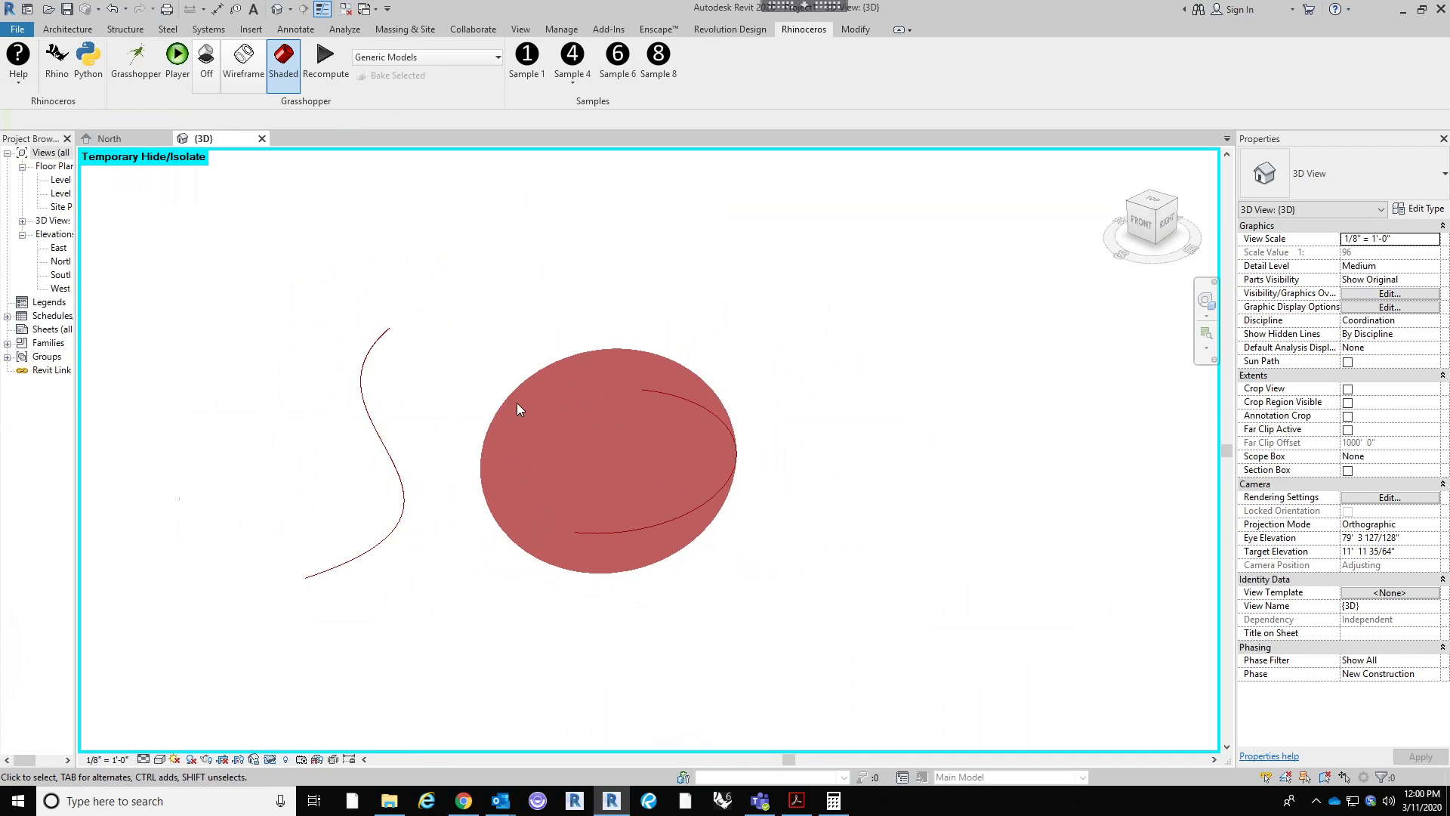
{"action": "middle_click_drag", "start_coordinate": [844, 574], "coordinate": [764, 579], "text": "shift"}
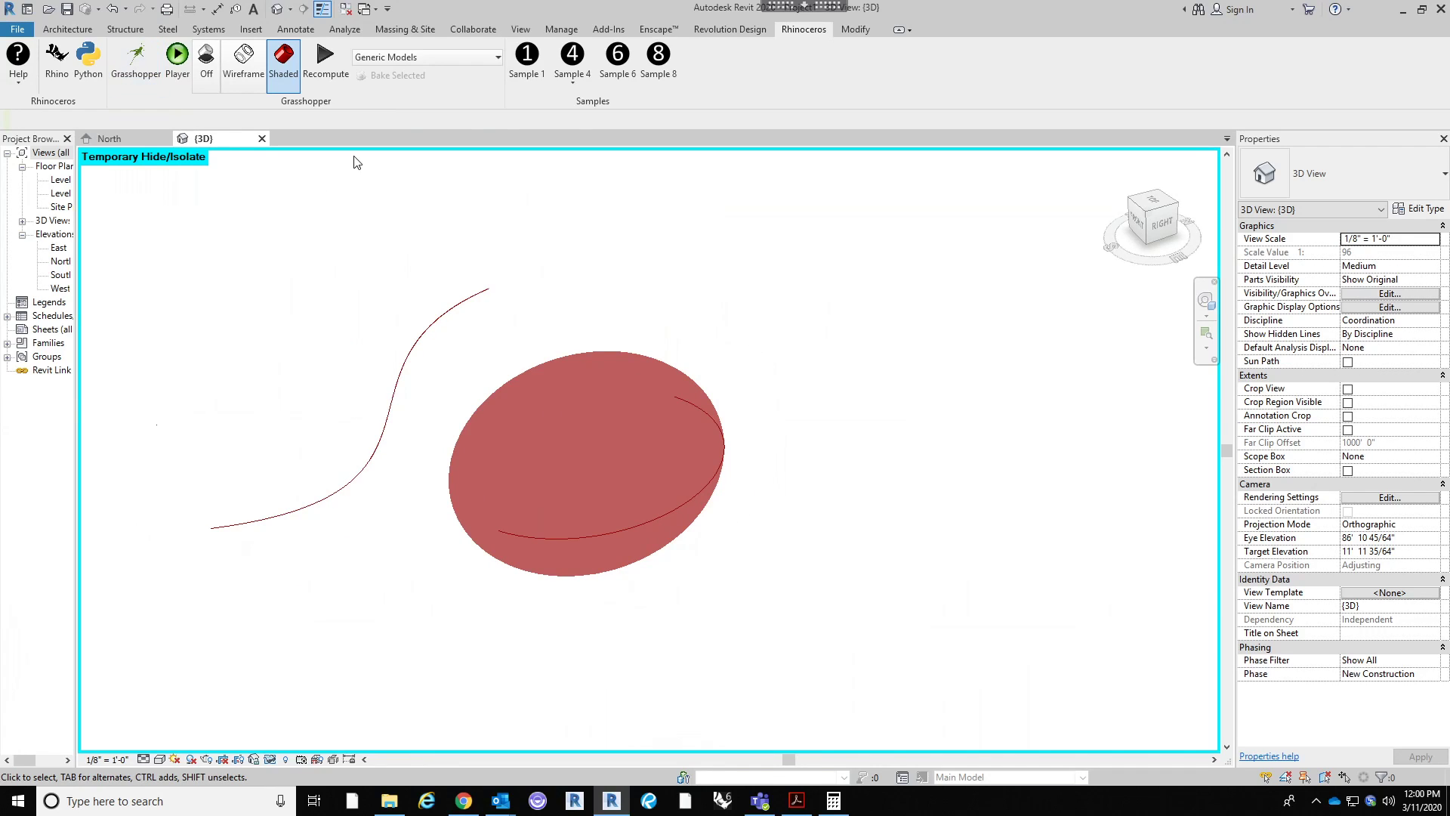
Step: Bring the Grasshopper window back, add an AddDirectShape.ByPoint component and connect the Point parameter to its input
{"action": "left_click", "coordinate": [132, 69]}
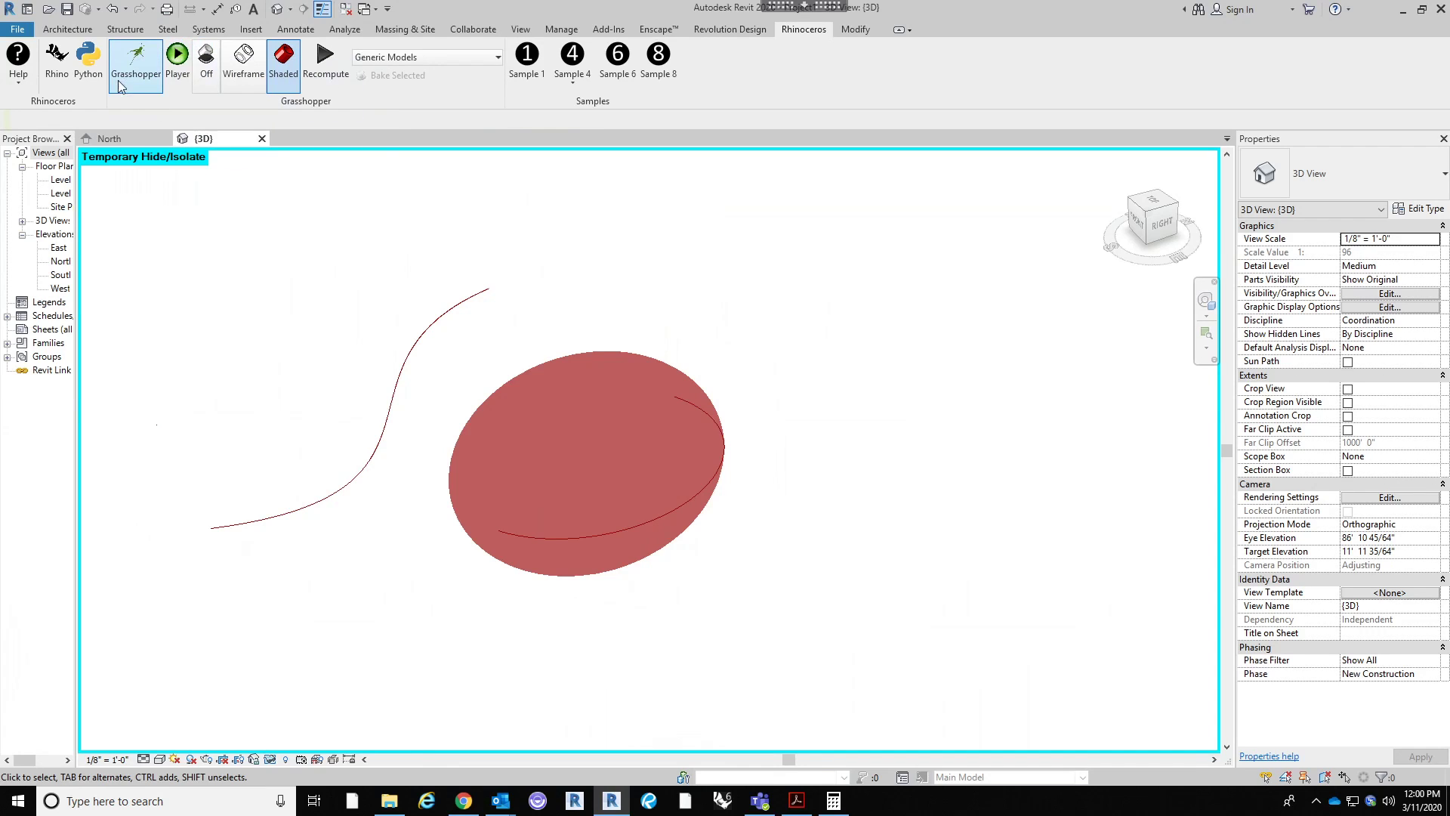
{"action": "scroll", "coordinate": [975, 464], "scroll_direction": "up", "scroll_amount": 3}
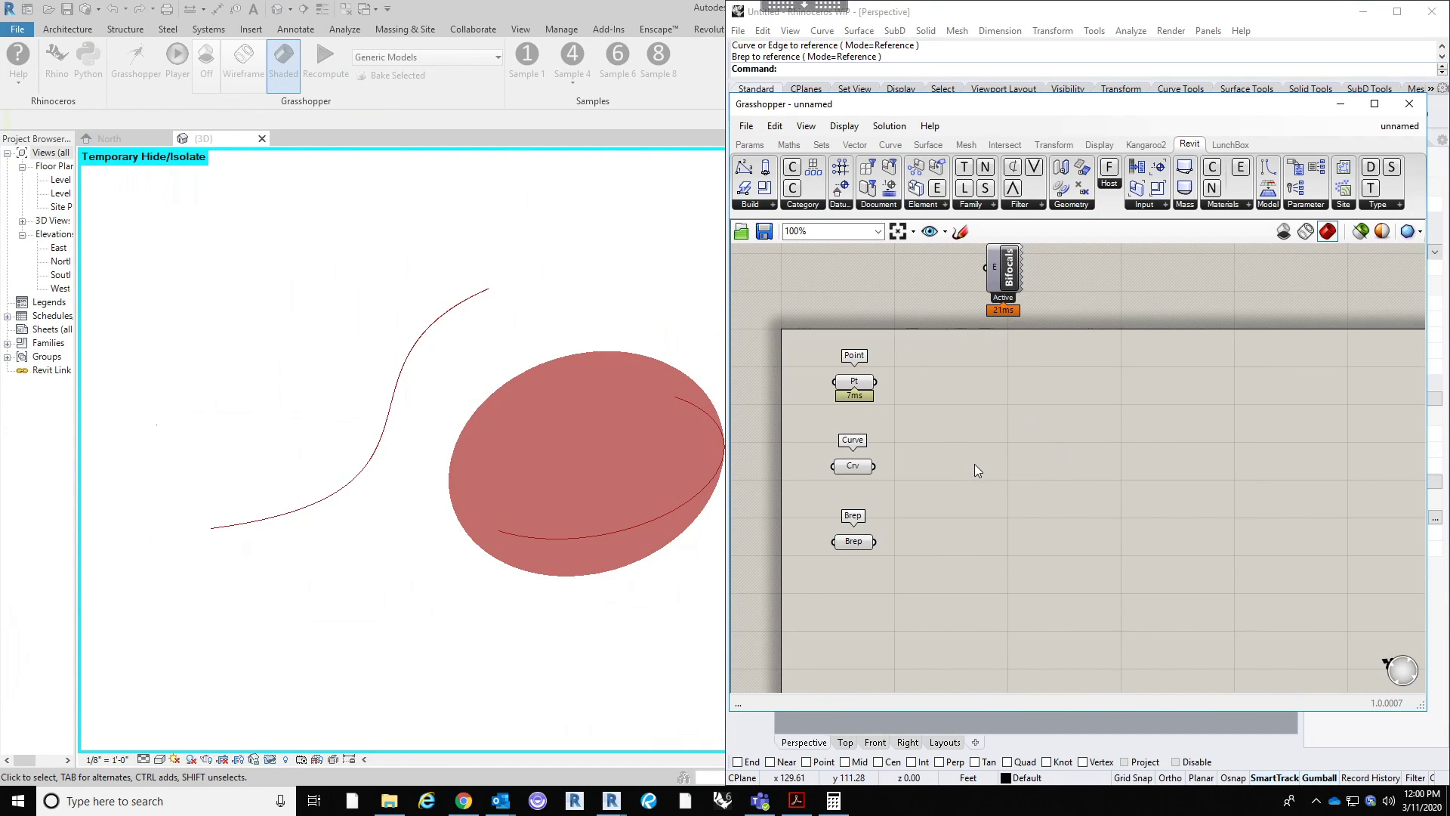
{"action": "middle_click", "coordinate": [975, 464]}
{"action": "scroll", "coordinate": [967, 598], "scroll_direction": "down", "scroll_amount": 2}
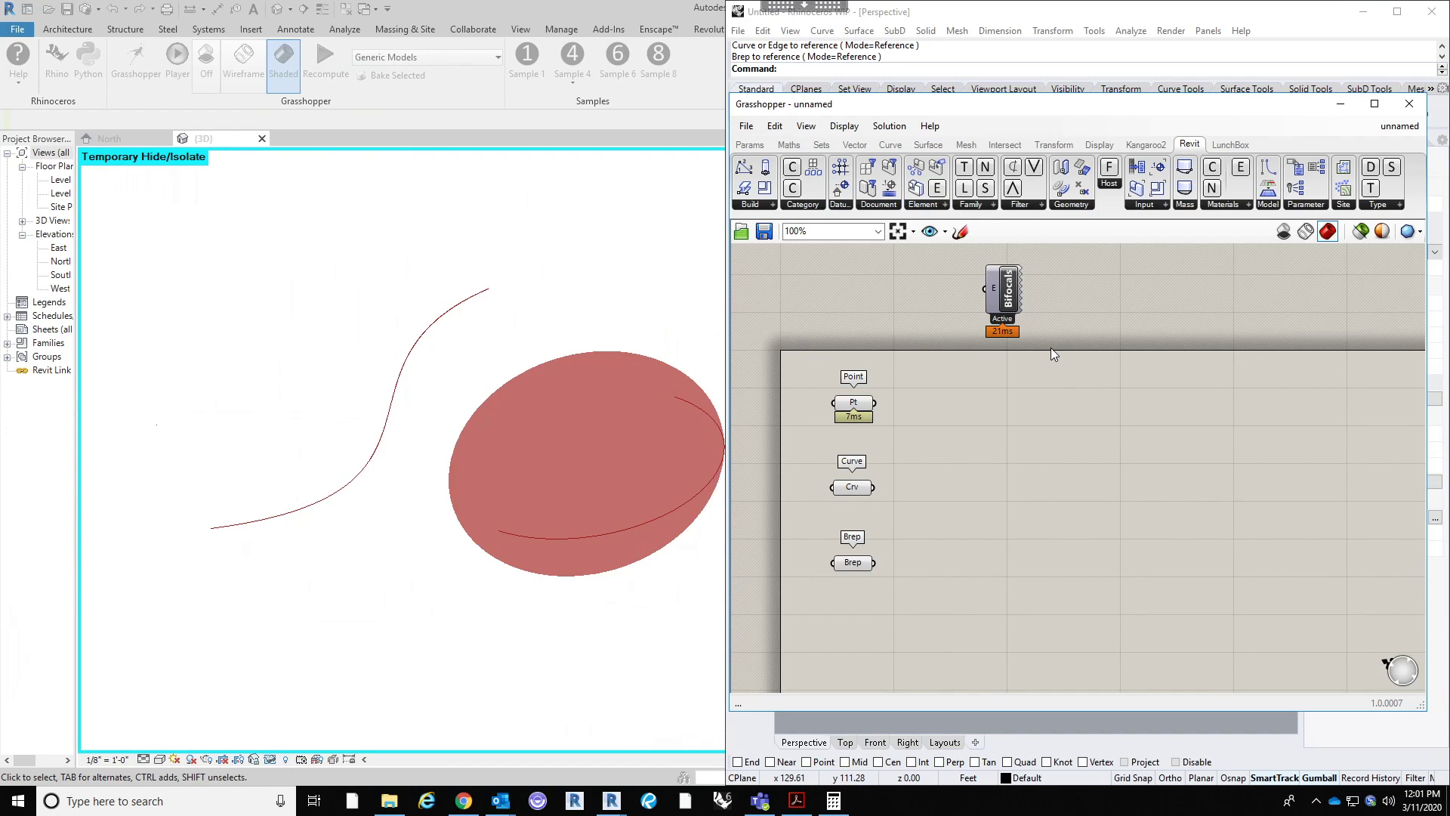
{"action": "double_click", "coordinate": [1013, 429]}
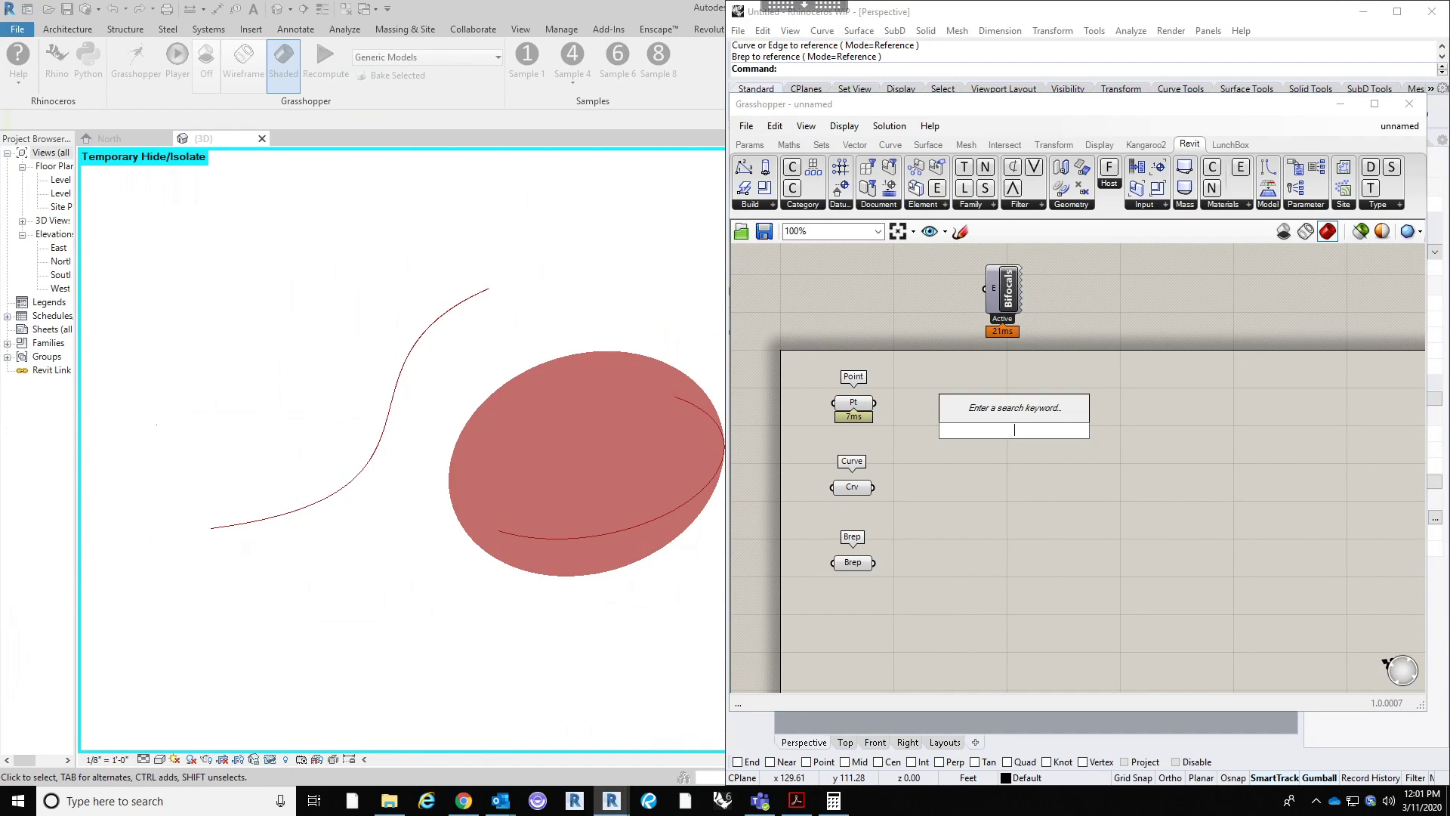
{"action": "type", "text": "ADD"}
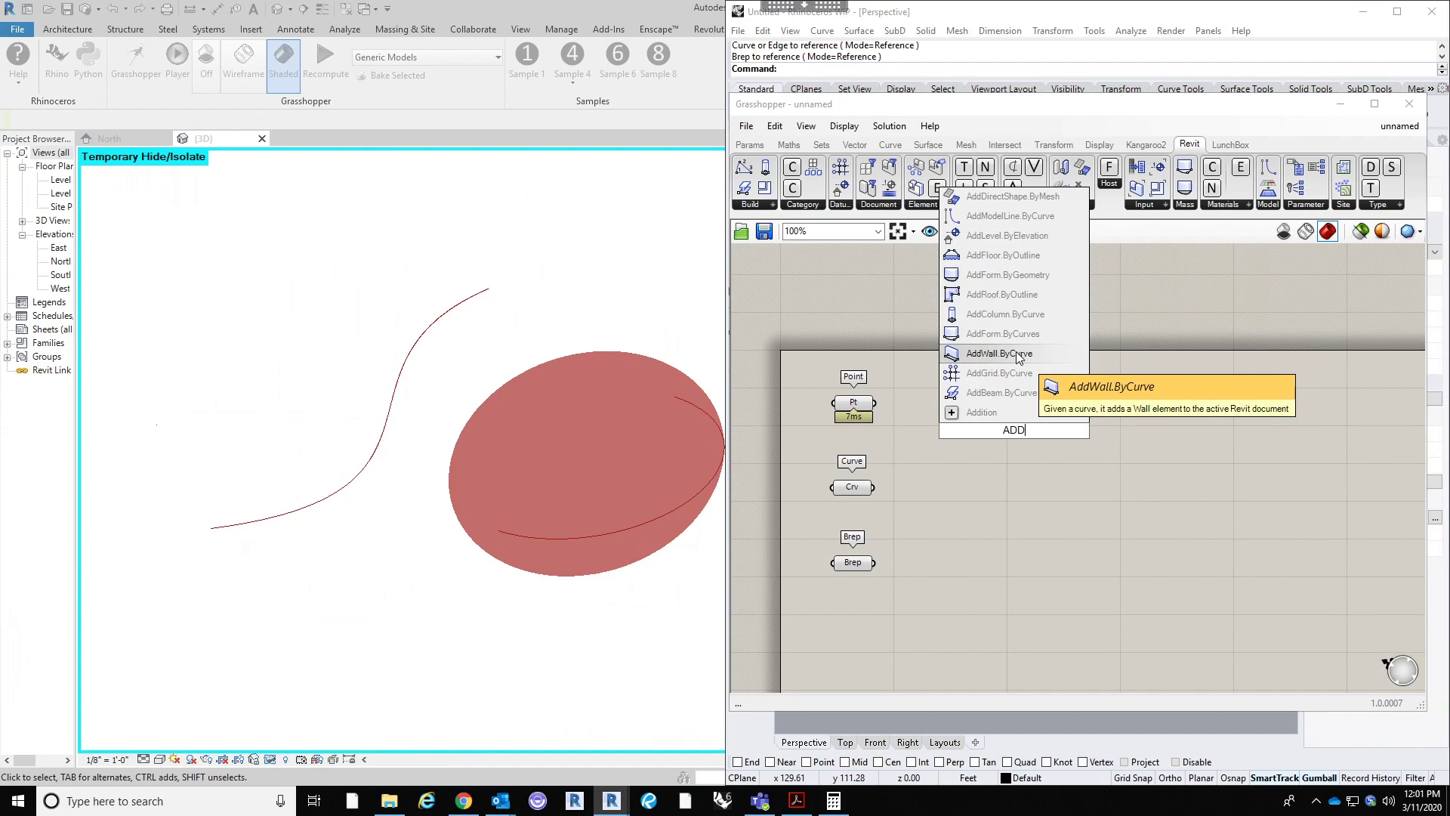
{"action": "type", "text": "DIRE"}
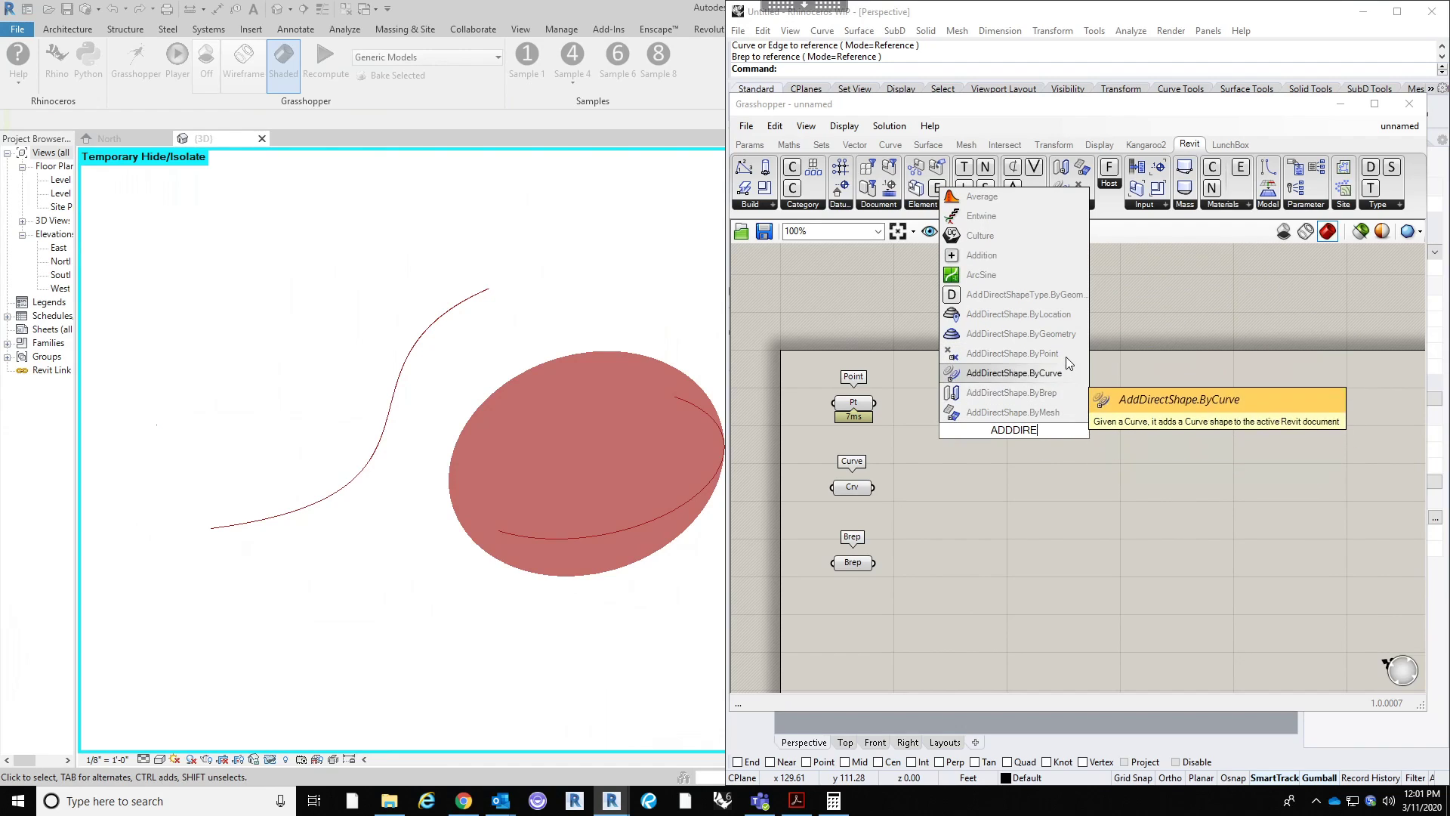
{"action": "left_click", "coordinate": [1012, 352]}
{"action": "left_click_drag", "start_coordinate": [874, 402], "coordinate": [969, 401]}
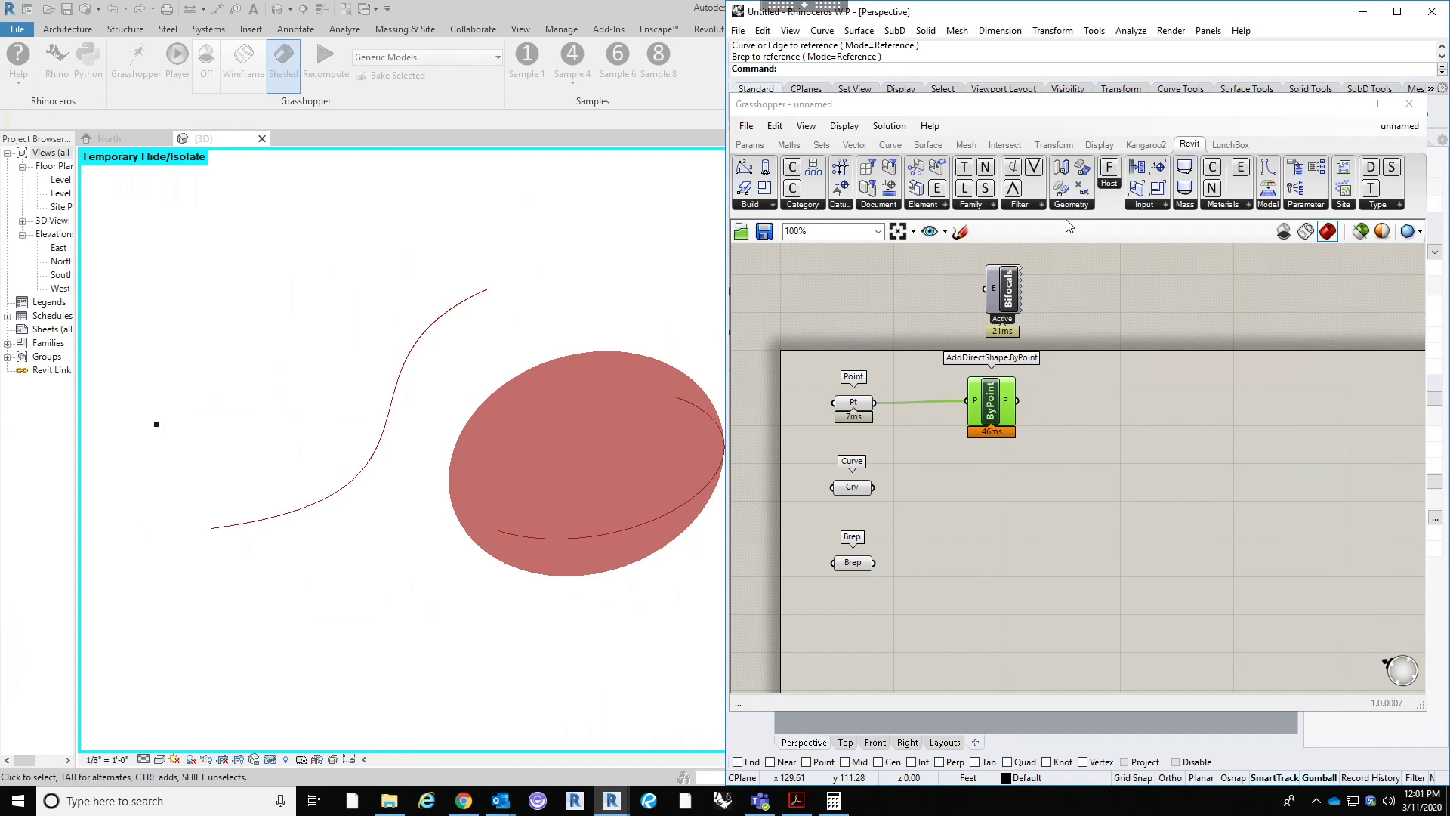
Step: Add AddDirectShape.ByBrep and AddDirectShape.ByCurve components beside the Brep and Curve parameters
{"action": "left_click", "coordinate": [1084, 204]}
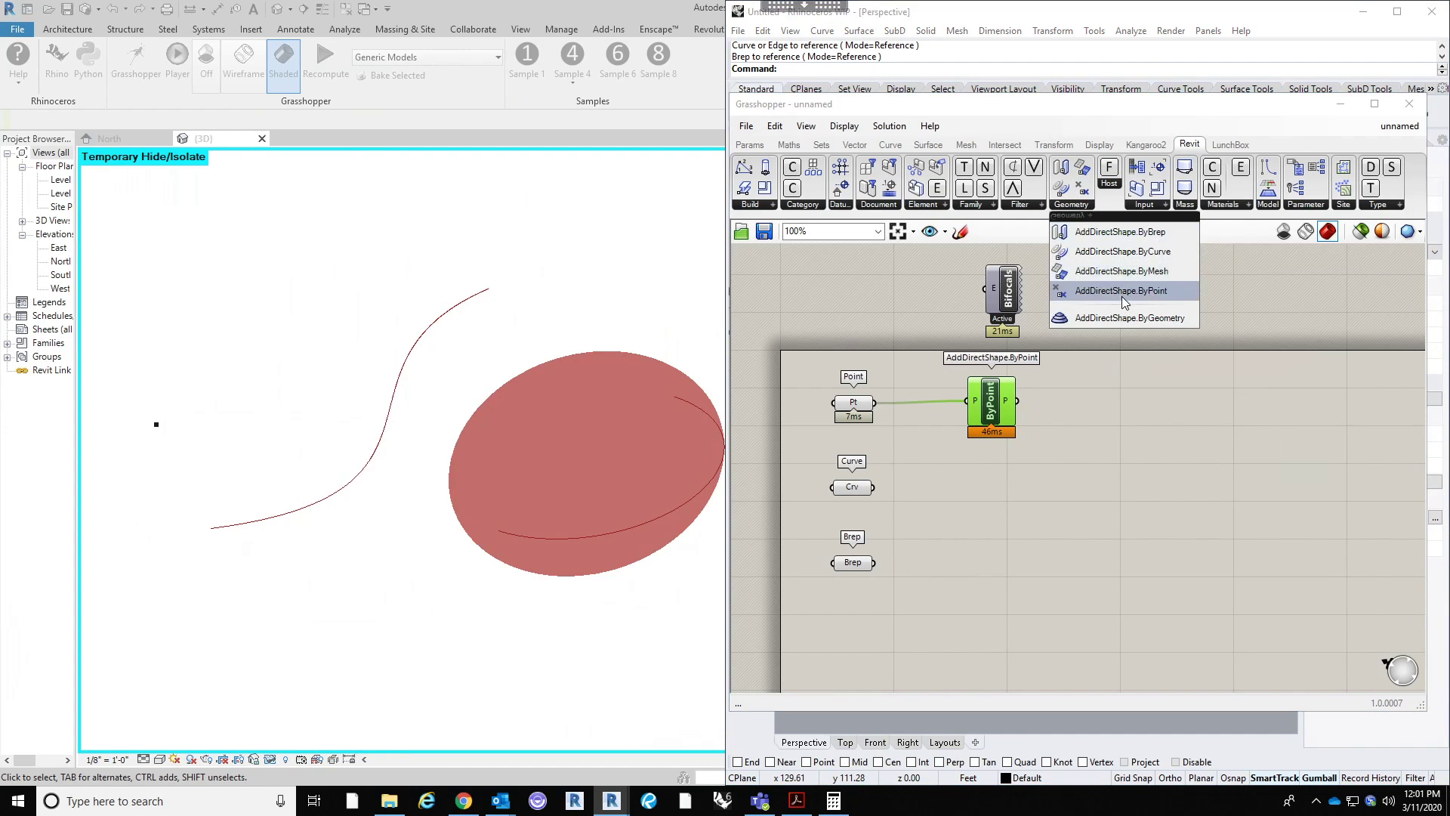
{"action": "left_click_drag", "start_coordinate": [1084, 239], "coordinate": [990, 573]}
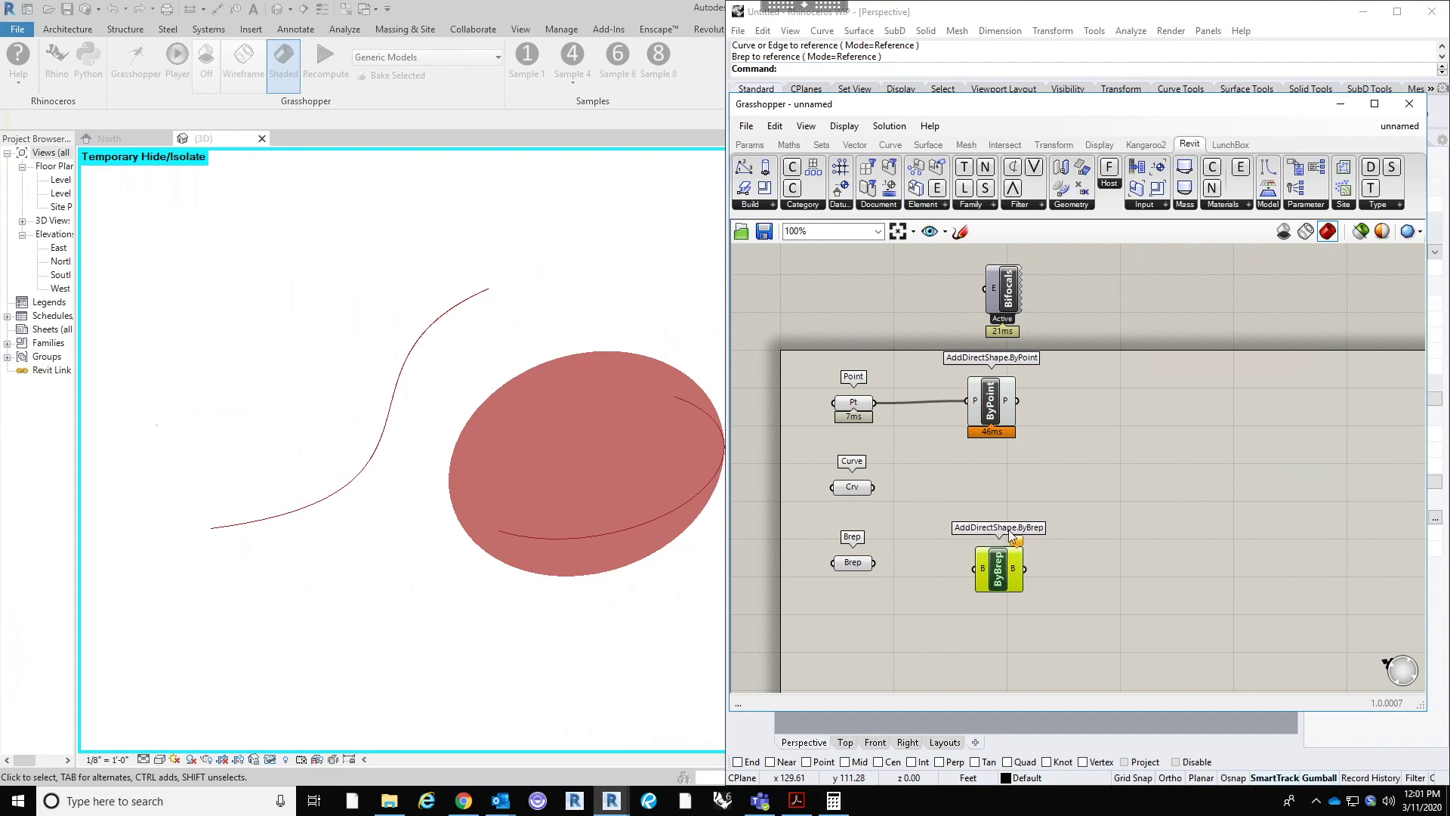
{"action": "left_click", "coordinate": [1084, 205]}
{"action": "left_click_drag", "start_coordinate": [1131, 252], "coordinate": [1001, 491]}
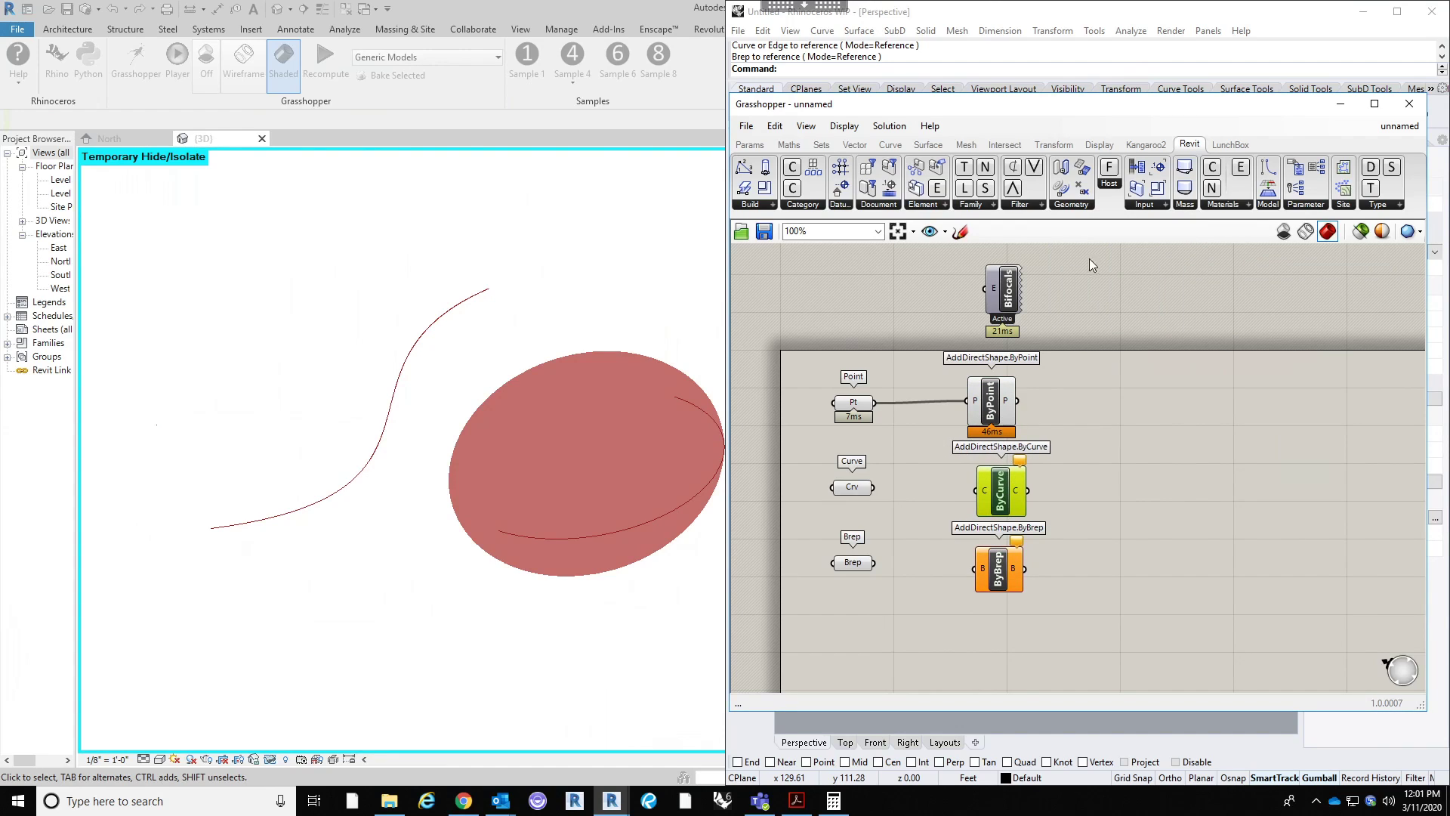
{"action": "left_click", "coordinate": [1085, 205]}
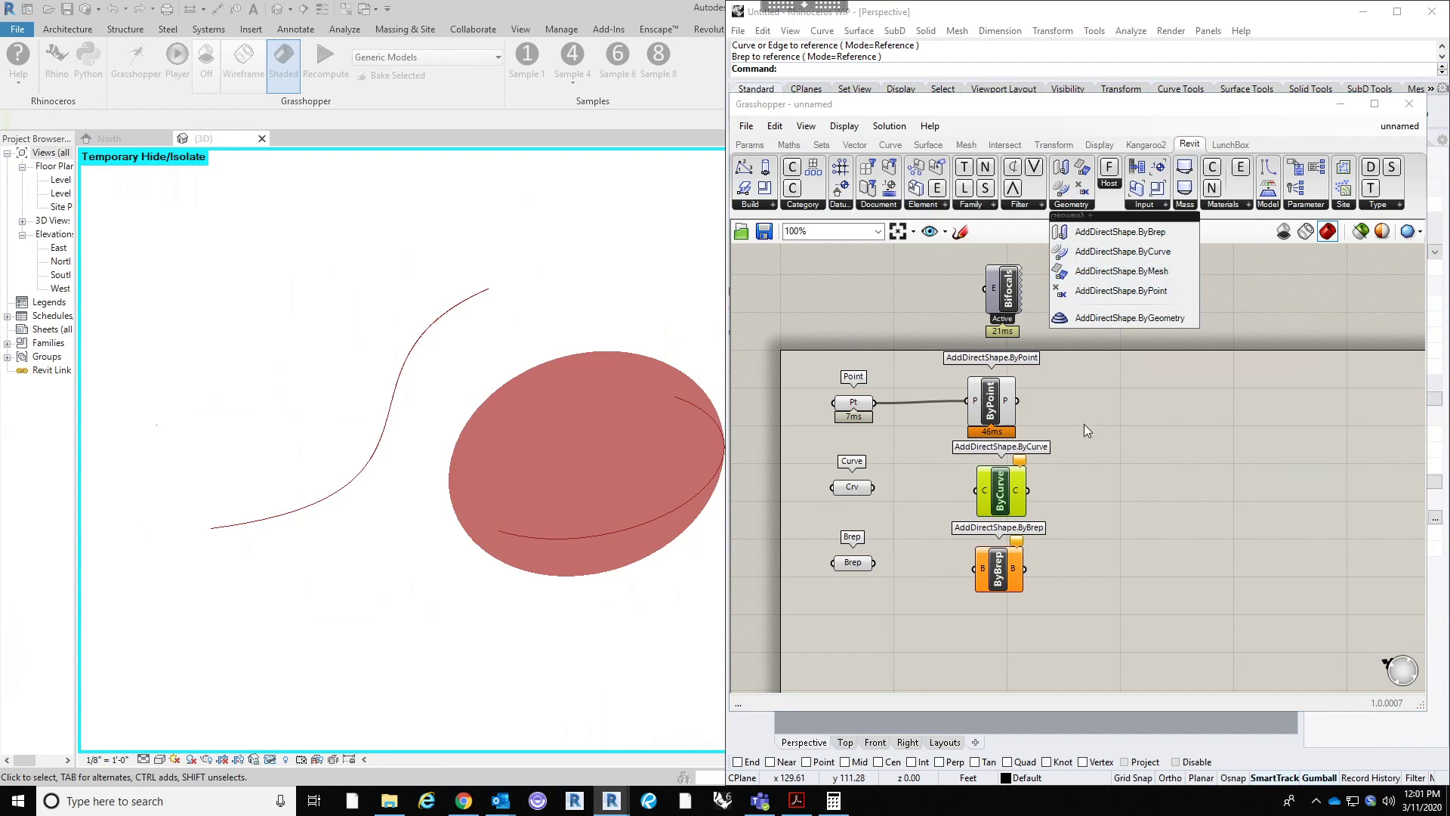
{"action": "left_click", "coordinate": [1080, 464]}
Step: Connect the Curve parameter to the AddDirectShape.ByCurve input and the Brep parameter to the AddDirectShape.ByBrep input
{"action": "right_click_drag", "start_coordinate": [973, 481], "coordinate": [1092, 435]}
{"action": "left_click_drag", "start_coordinate": [992, 442], "coordinate": [1095, 446]}
{"action": "left_click_drag", "start_coordinate": [992, 517], "coordinate": [1095, 523]}
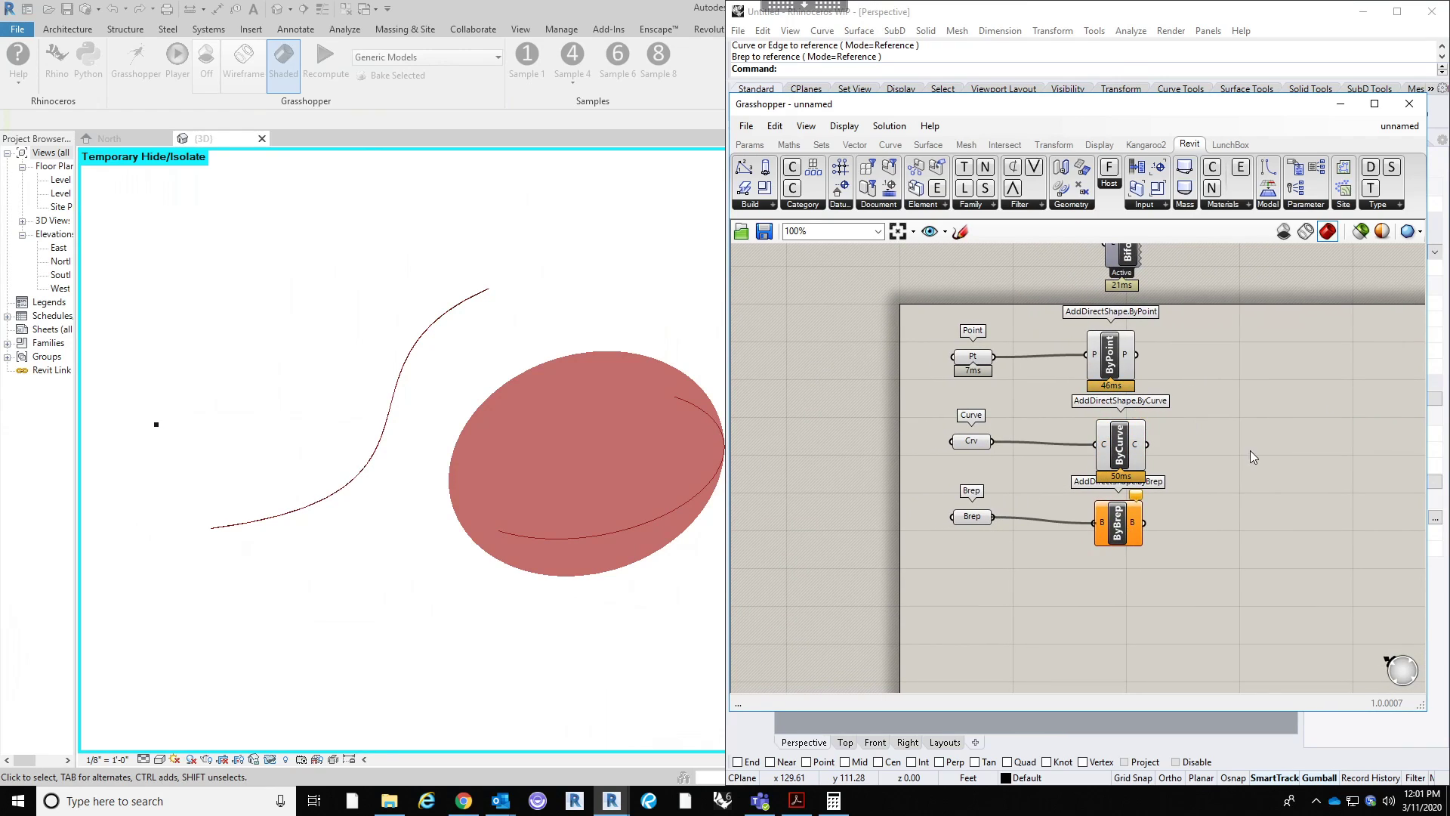
{"action": "right_click_drag", "start_coordinate": [1250, 451], "coordinate": [1160, 491]}
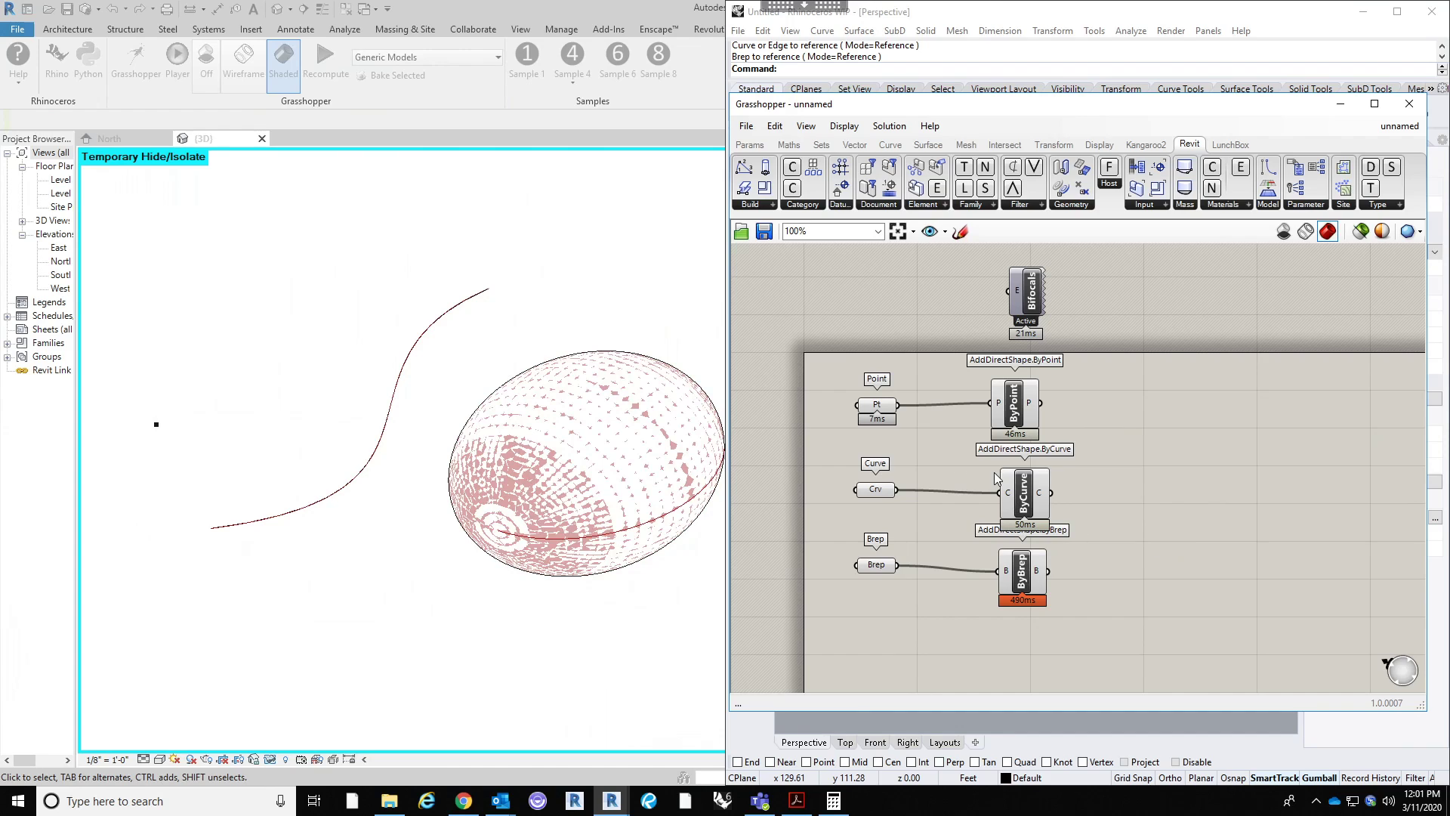
Step: Switch to Revit and select the ellipsoid, curve and point DirectShapes in turn to check their properties
{"action": "left_click", "coordinate": [579, 537]}
{"action": "scroll", "coordinate": [456, 484], "scroll_direction": "down", "scroll_amount": 2}
{"action": "left_click", "coordinate": [561, 541]}
{"action": "left_click", "coordinate": [683, 518]}
{"action": "left_click", "coordinate": [406, 457]}
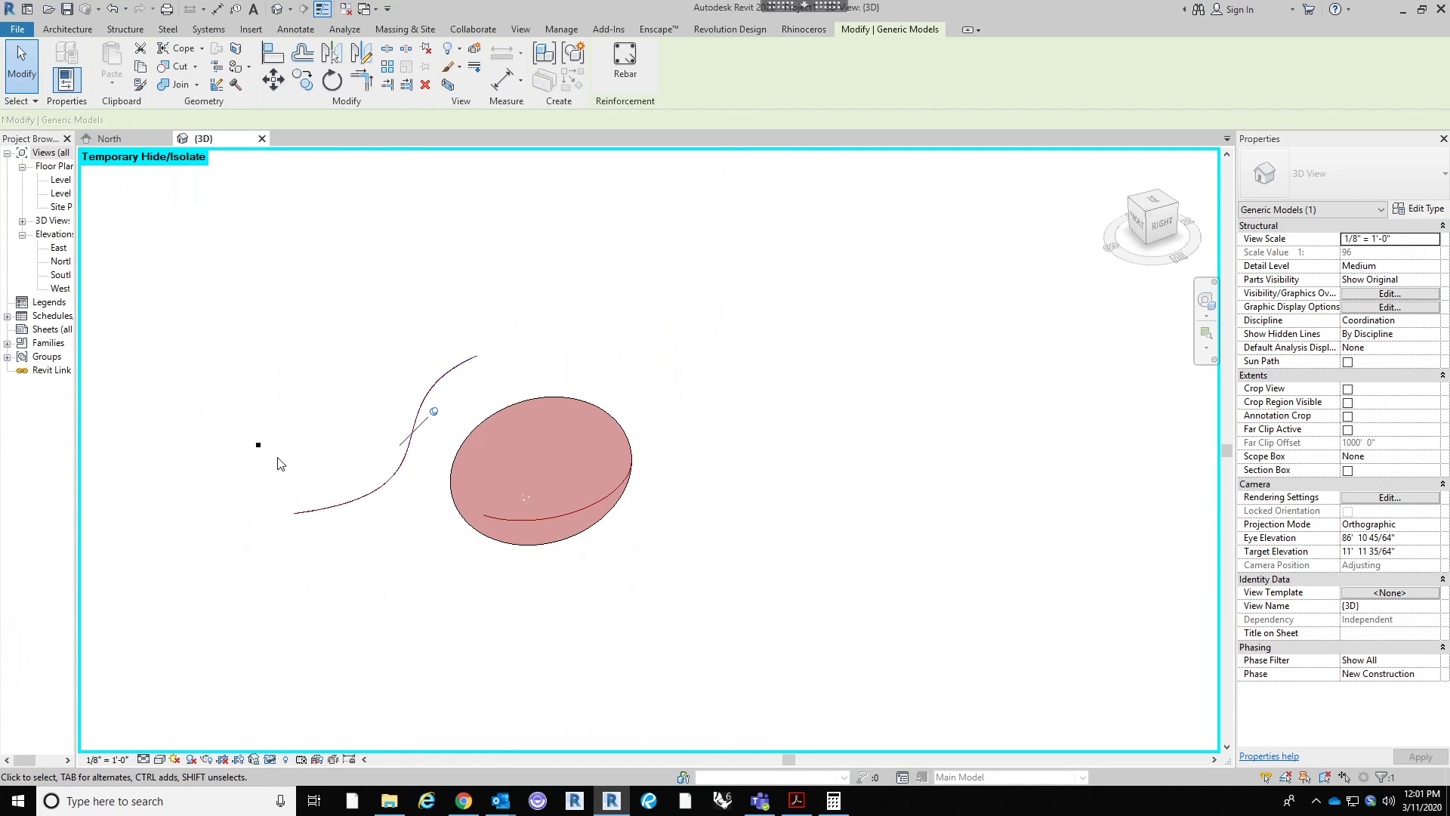
{"action": "left_click", "coordinate": [258, 445]}
{"action": "middle_click_drag", "start_coordinate": [347, 381], "coordinate": [395, 379]}
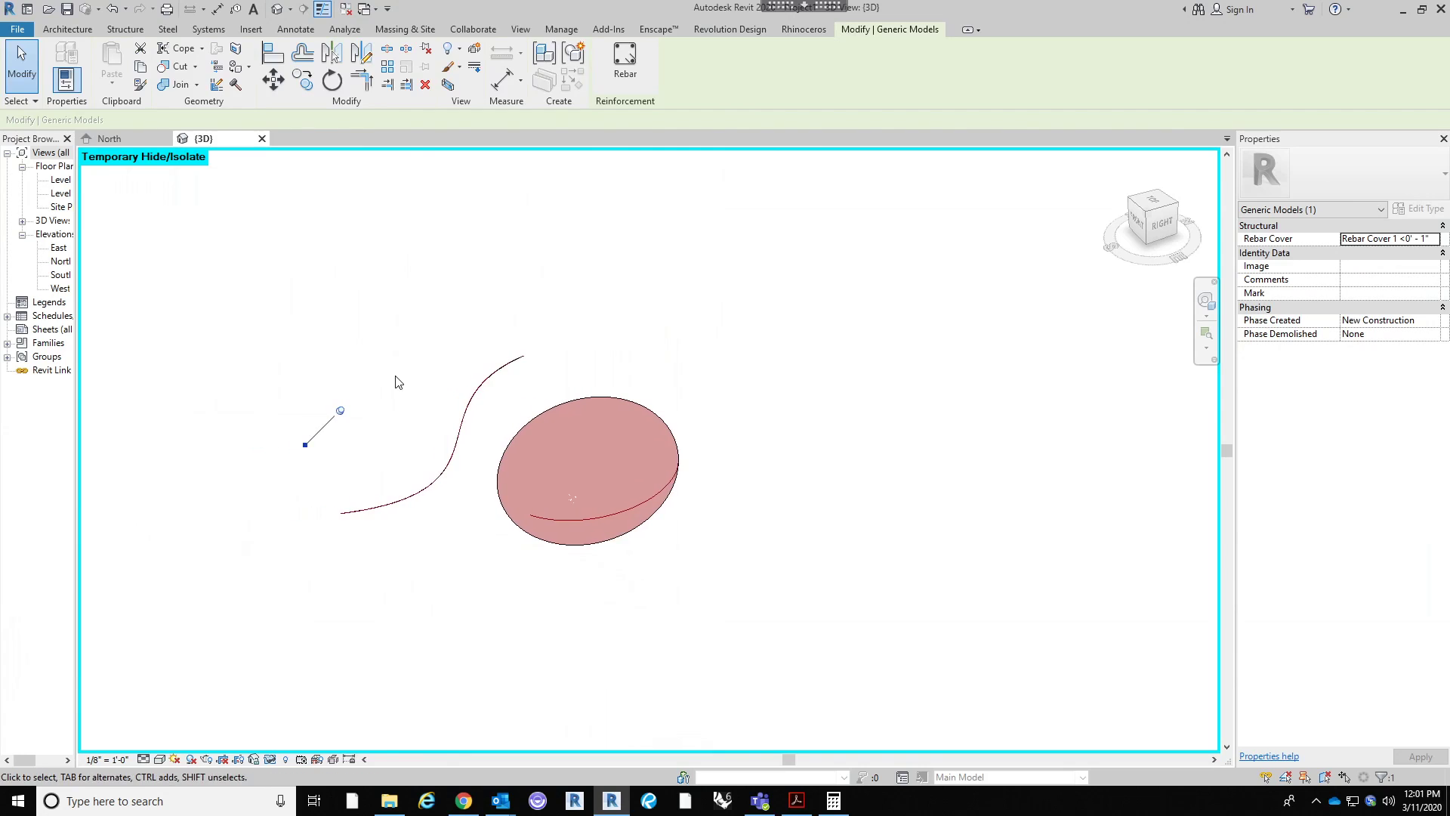
{"action": "left_click", "coordinate": [401, 377]}
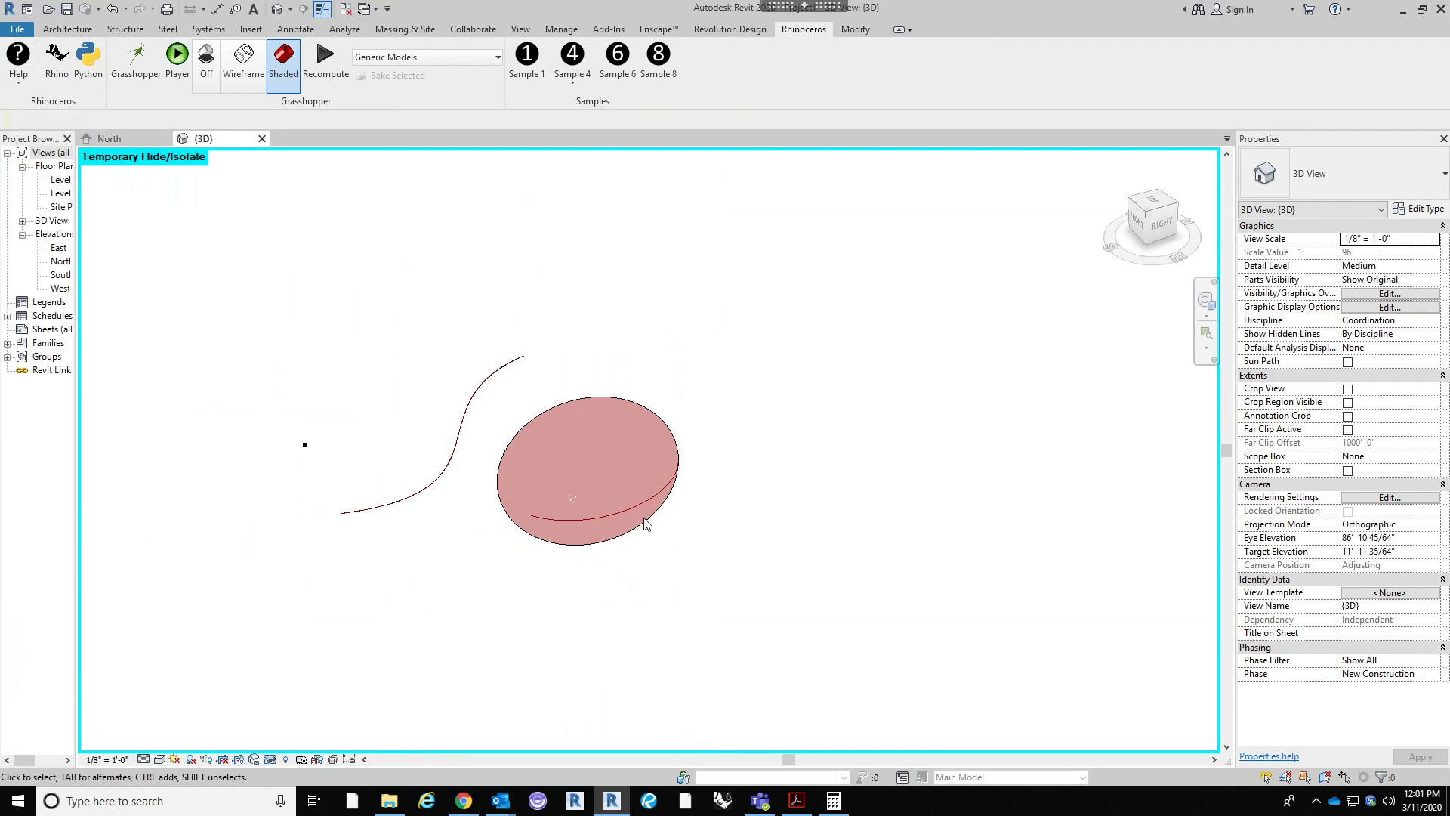
{"action": "left_click", "coordinate": [645, 495]}
{"action": "scroll", "coordinate": [637, 468], "scroll_direction": "up", "scroll_amount": 1}
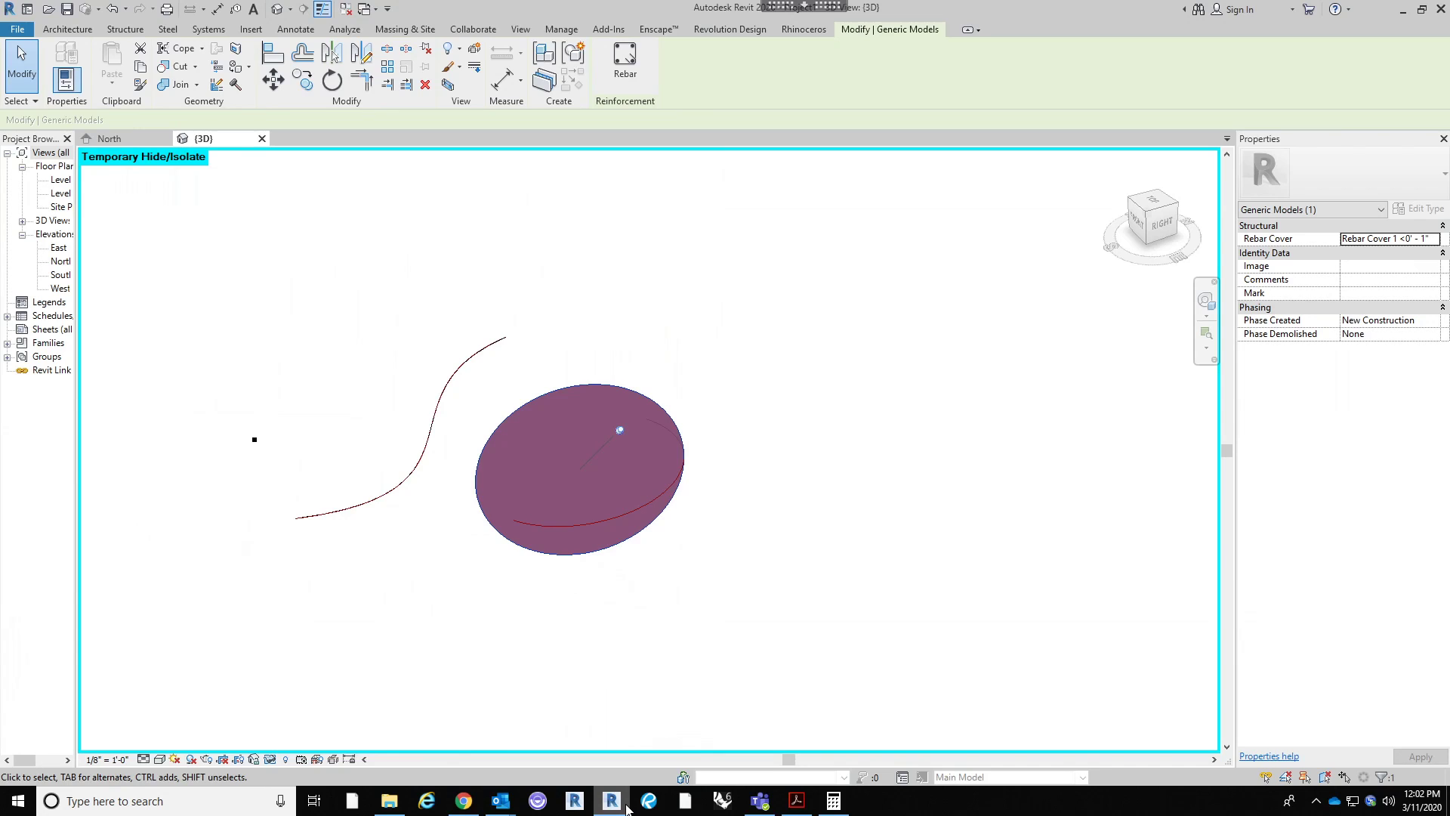
Step: Bring up Rhino, shift the Grasshopper window clear of the model, and move the ellipsoid along the X axis
{"action": "left_click", "coordinate": [791, 30]}
{"action": "left_click", "coordinate": [60, 66]}
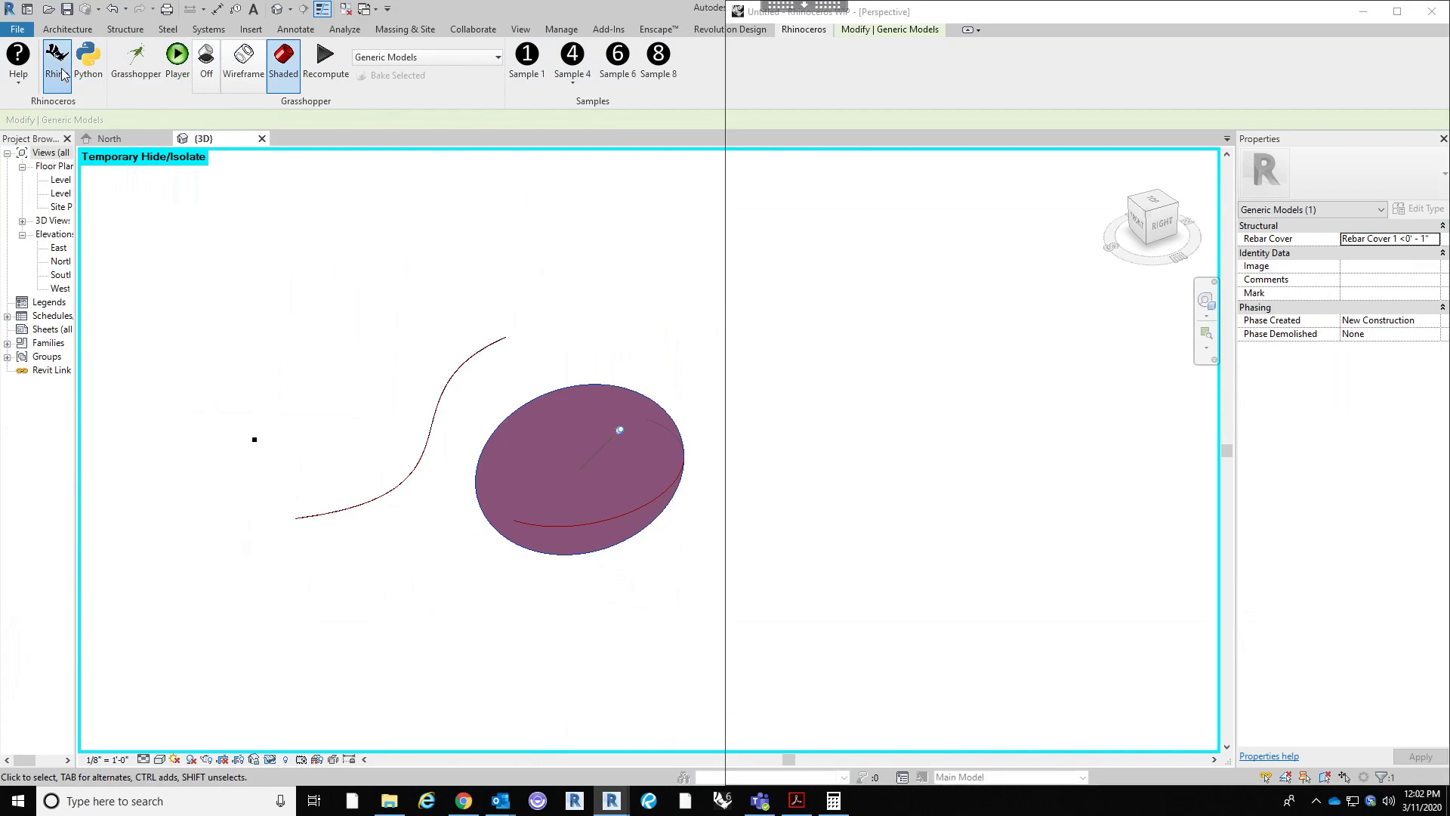
{"action": "left_click_drag", "start_coordinate": [1317, 109], "coordinate": [1280, 572]}
{"action": "left_click", "coordinate": [1141, 378]}
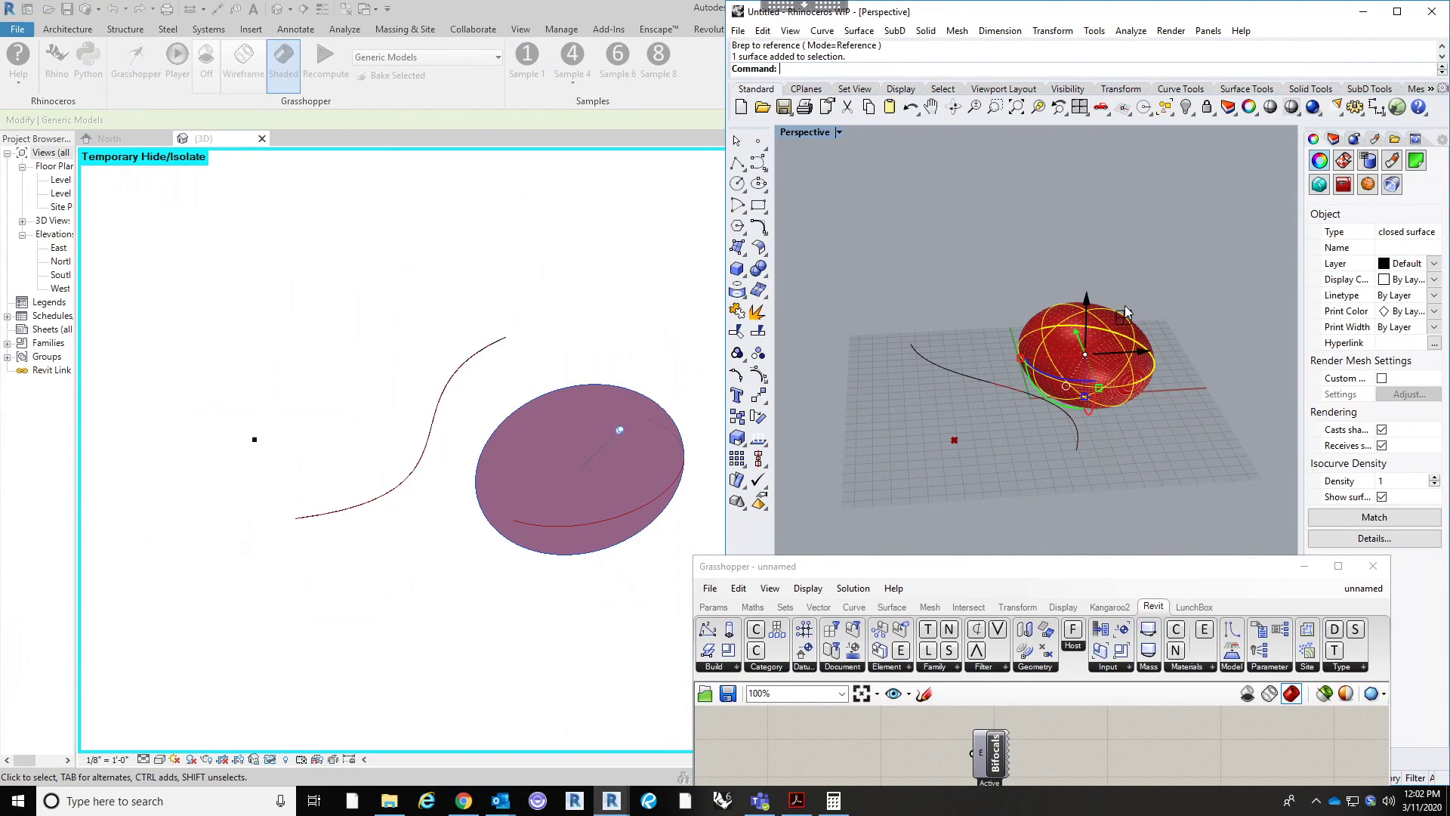
{"action": "left_click_drag", "start_coordinate": [1142, 352], "coordinate": [1171, 492]}
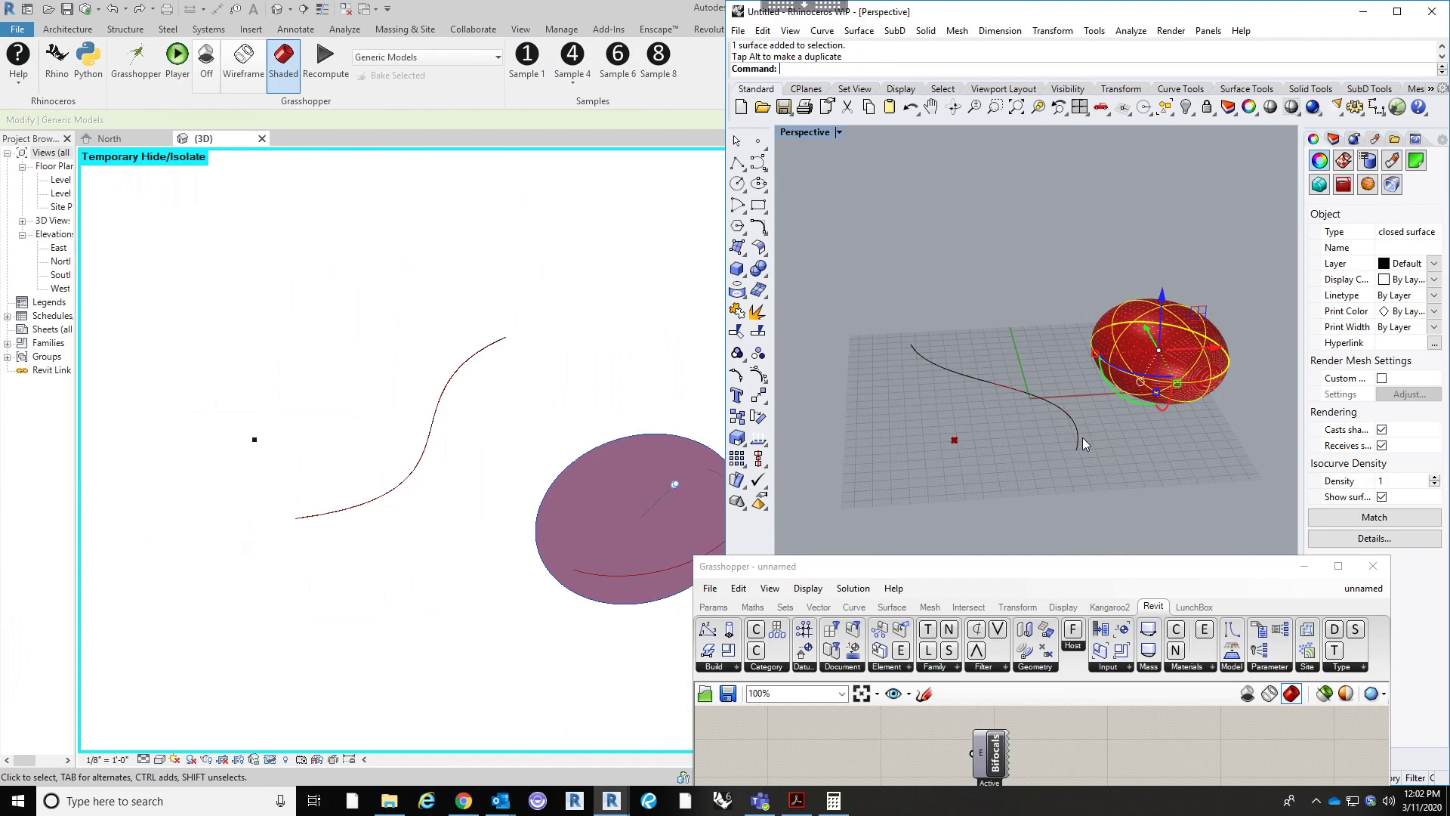
Step: Pull a middle control point of the Rhino curve away to reshape it, and return the point to its original place
{"action": "left_click", "coordinate": [1068, 419]}
{"action": "left_click_drag", "start_coordinate": [1095, 380], "coordinate": [1049, 313]}
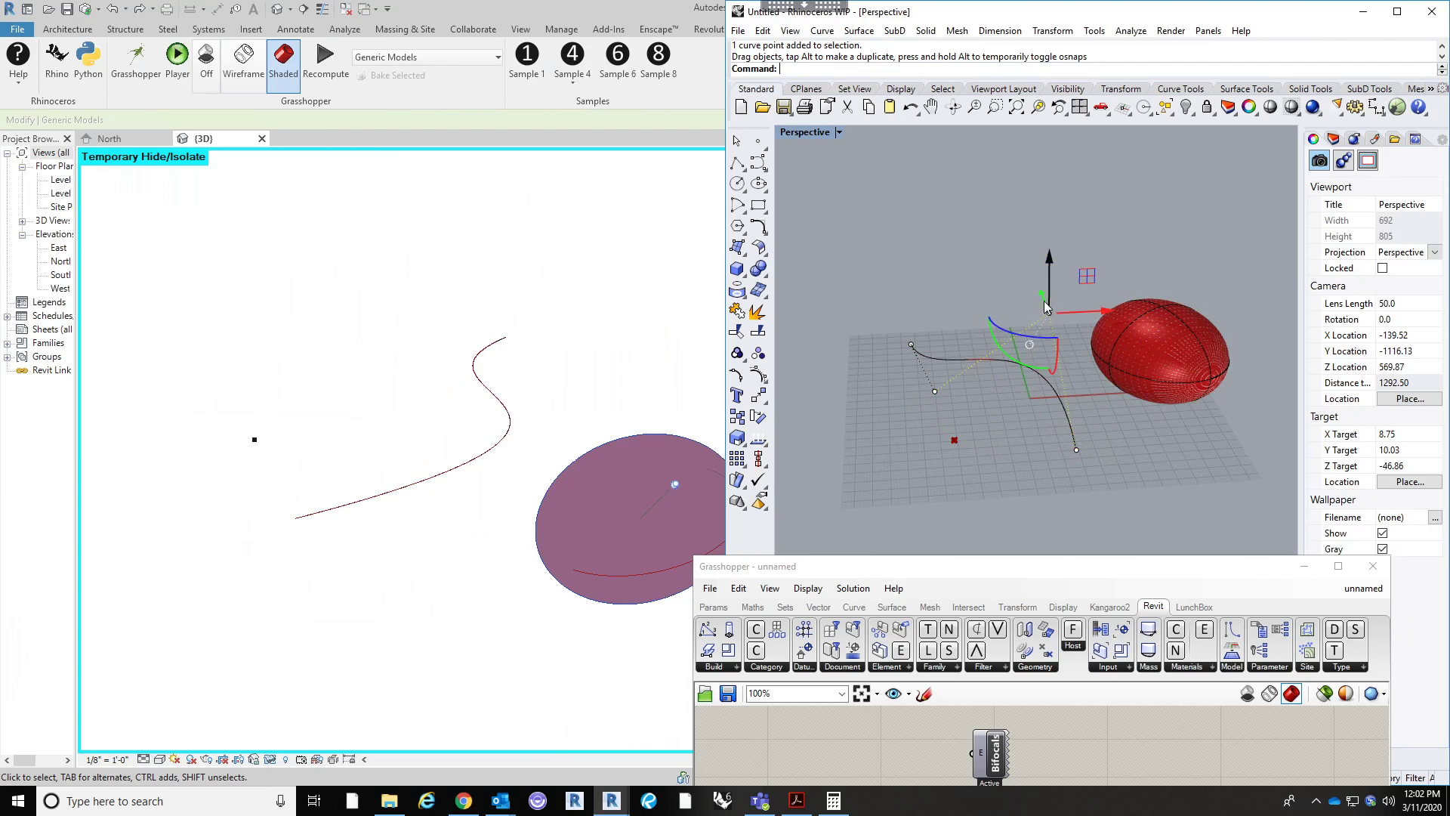
{"action": "left_click_drag", "start_coordinate": [1043, 293], "coordinate": [1067, 361]}
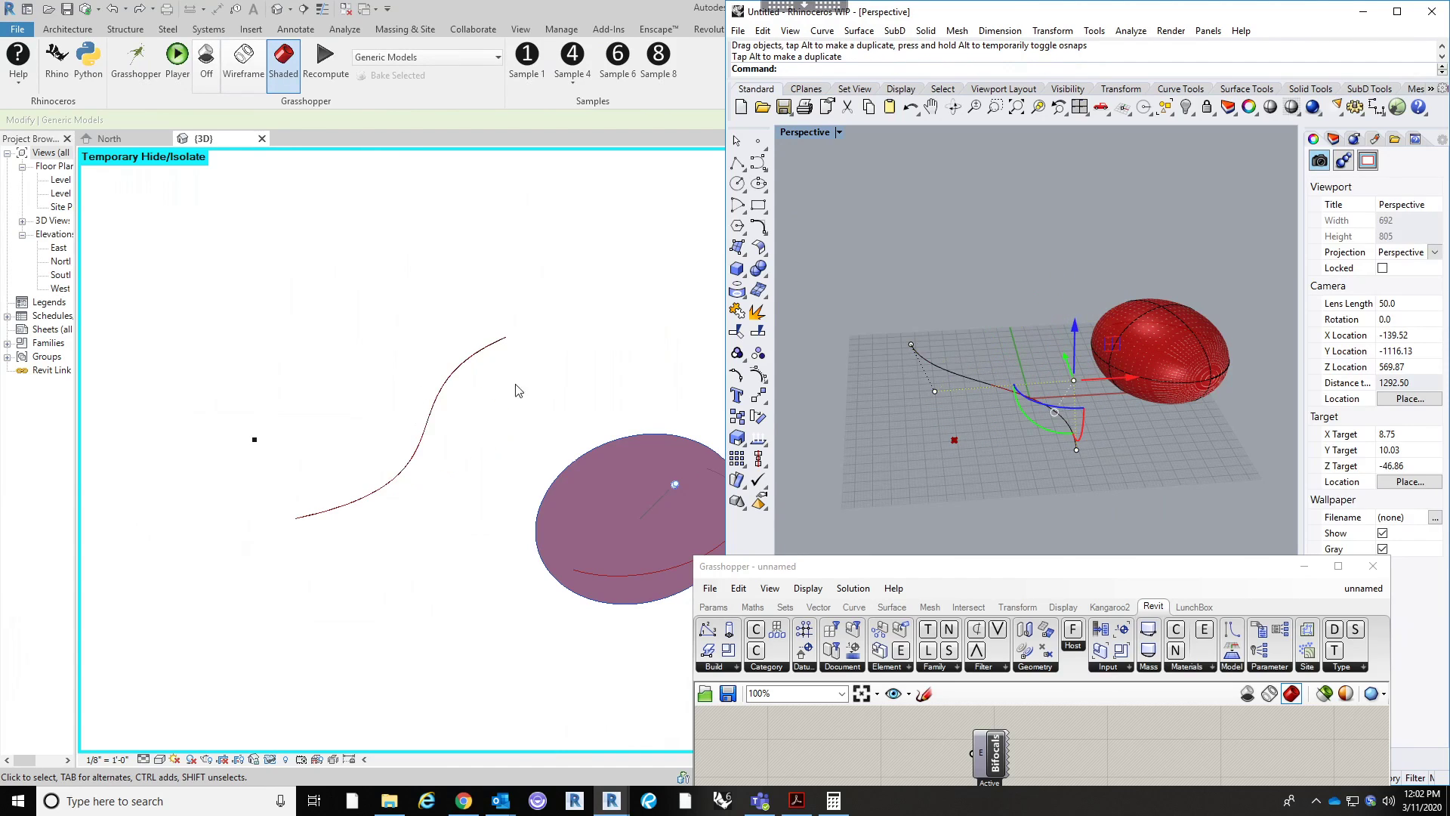
Step: Switch to Revit and move the ellipsoid DirectShape away from its Grasshopper preview into empty space
{"action": "left_click_drag", "start_coordinate": [1054, 572], "coordinate": [1077, 525]}
{"action": "left_click", "coordinate": [658, 420]}
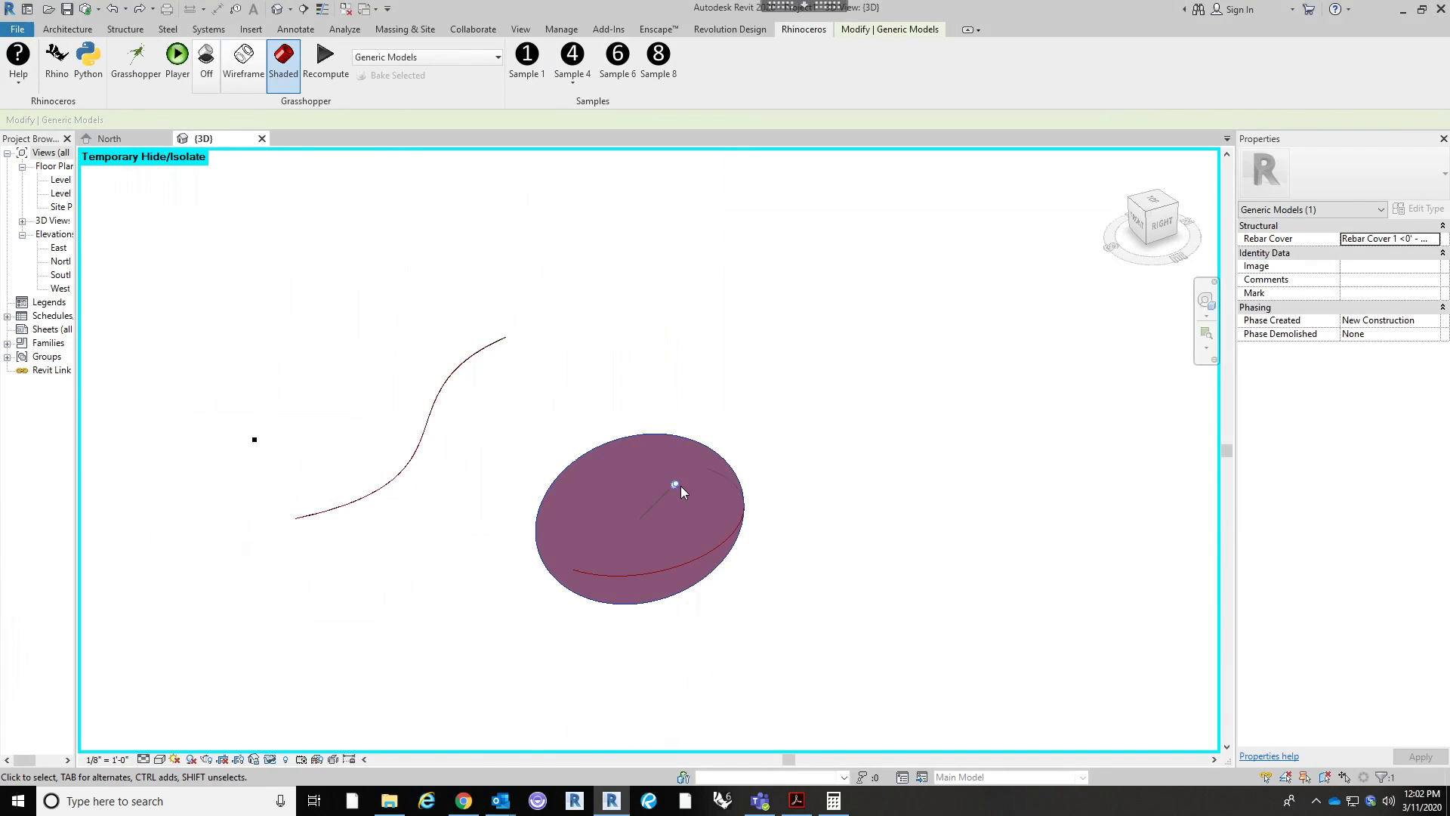
{"action": "left_click", "coordinate": [689, 373]}
{"action": "scroll", "coordinate": [689, 369], "scroll_direction": "down", "scroll_amount": 1}
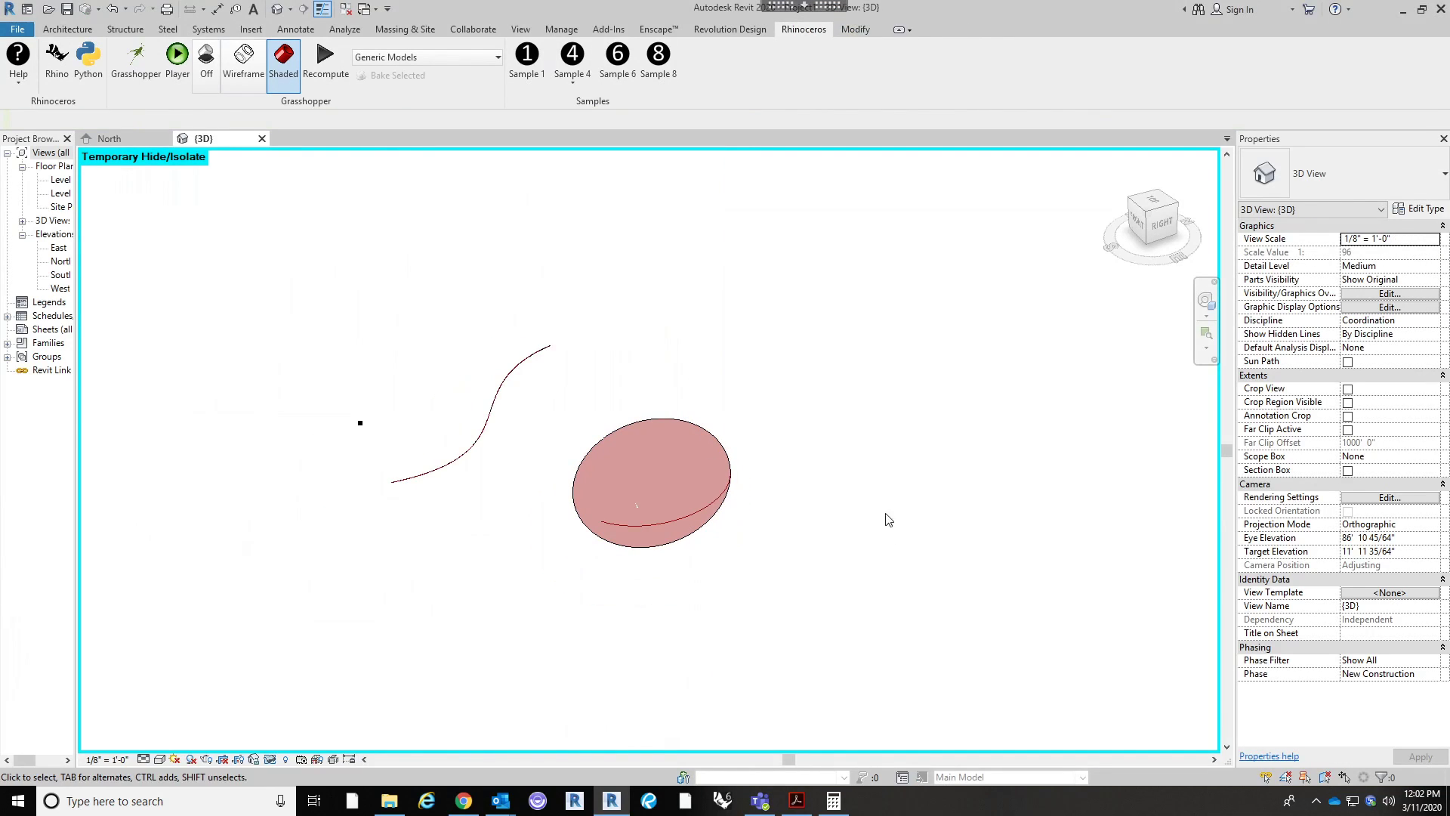
{"action": "middle_click_drag", "start_coordinate": [873, 526], "coordinate": [853, 549]}
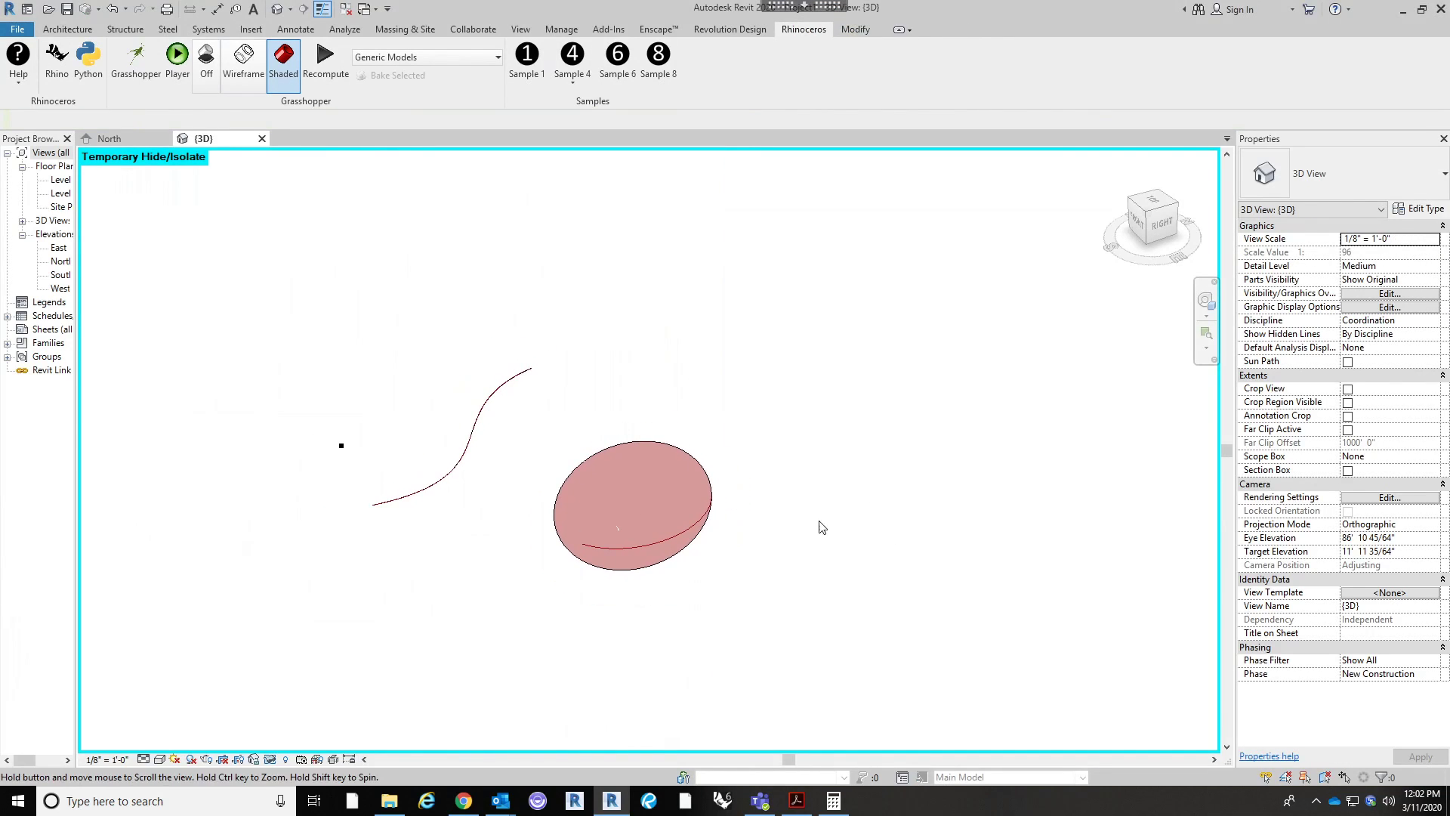
{"action": "left_click", "coordinate": [662, 568]}
{"action": "left_click_drag", "start_coordinate": [832, 647], "coordinate": [825, 633]}
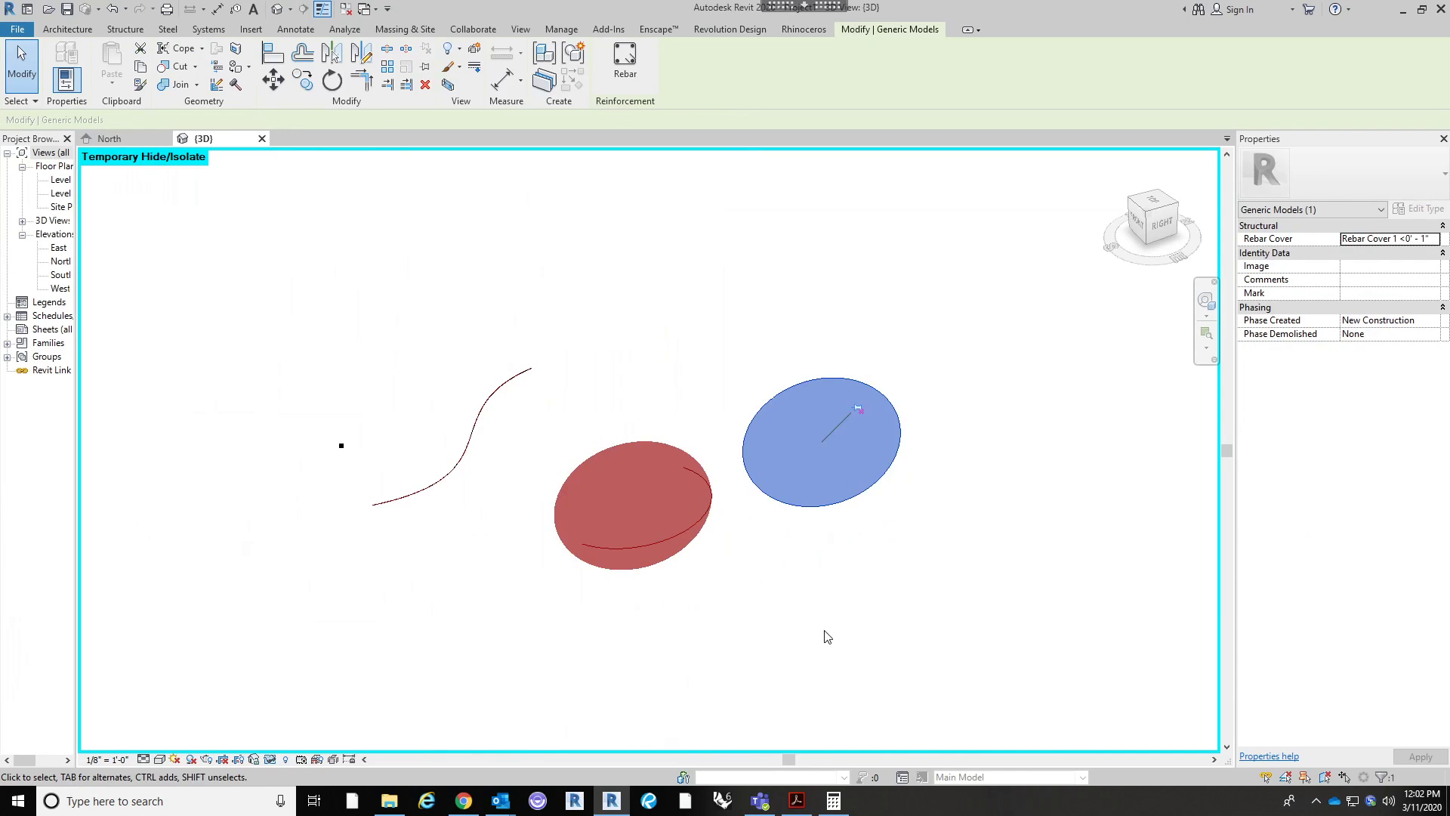
{"action": "left_click", "coordinate": [834, 607]}
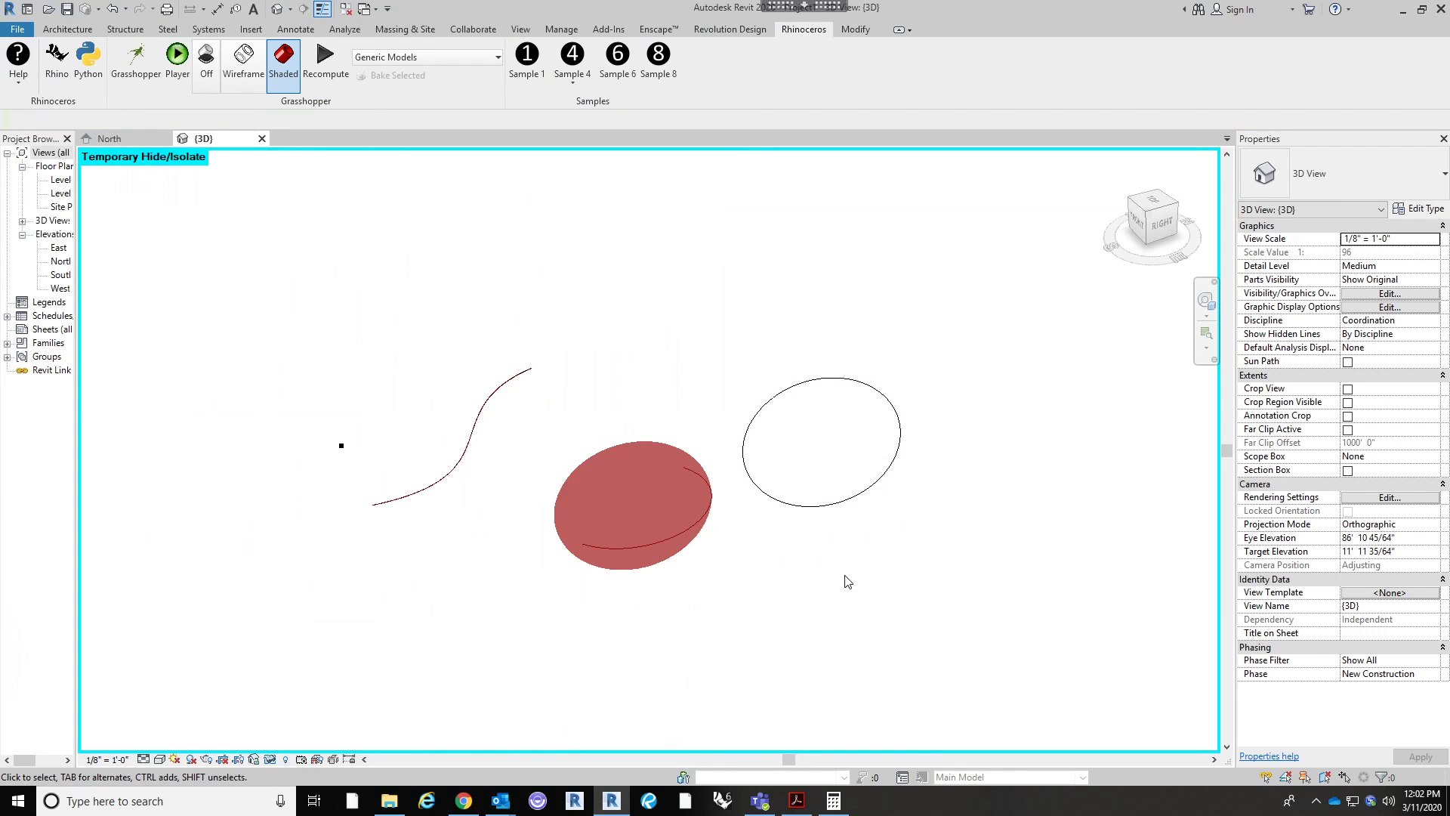
{"action": "left_click", "coordinate": [844, 384]}
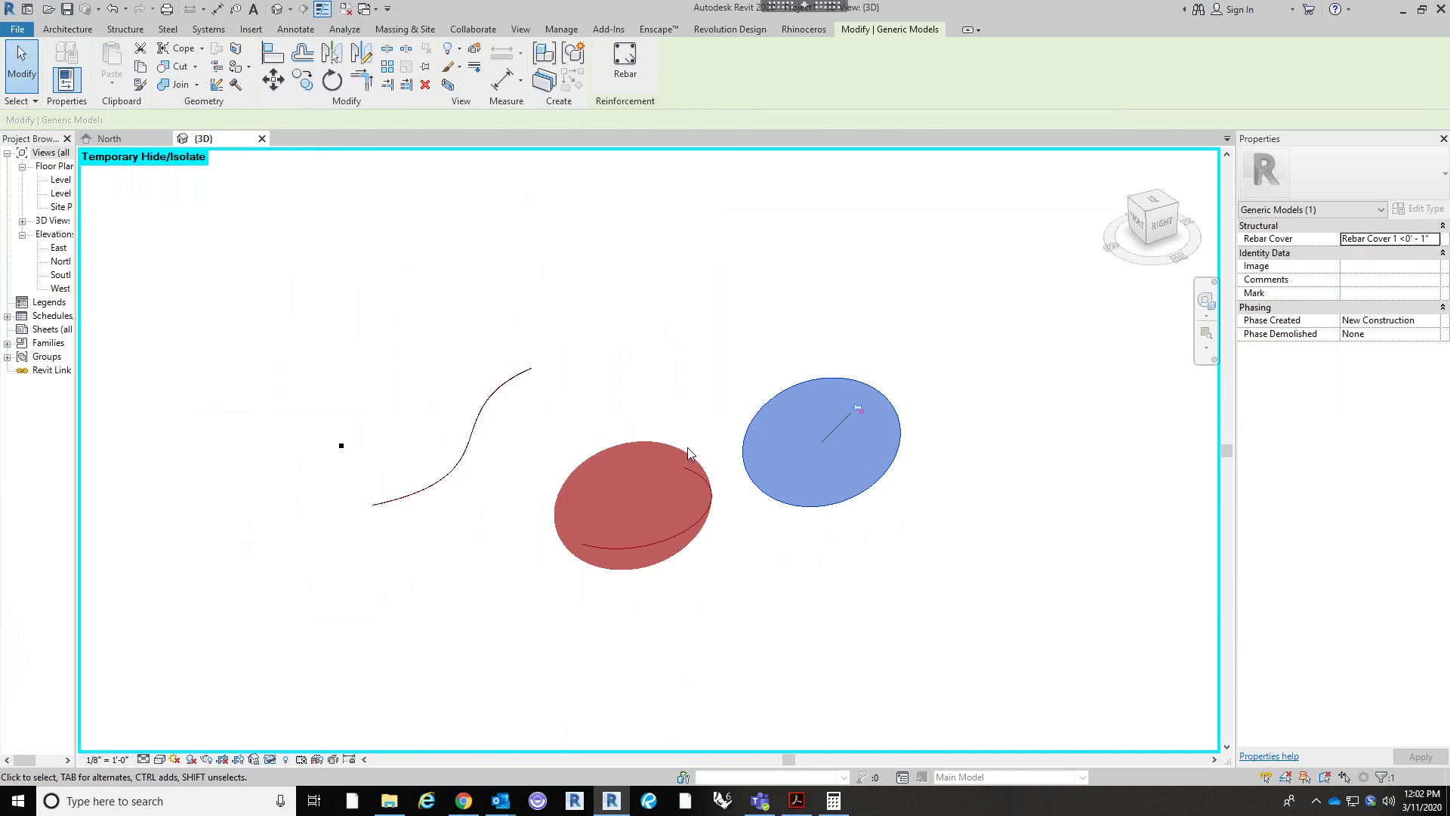
{"action": "left_click", "coordinate": [626, 366]}
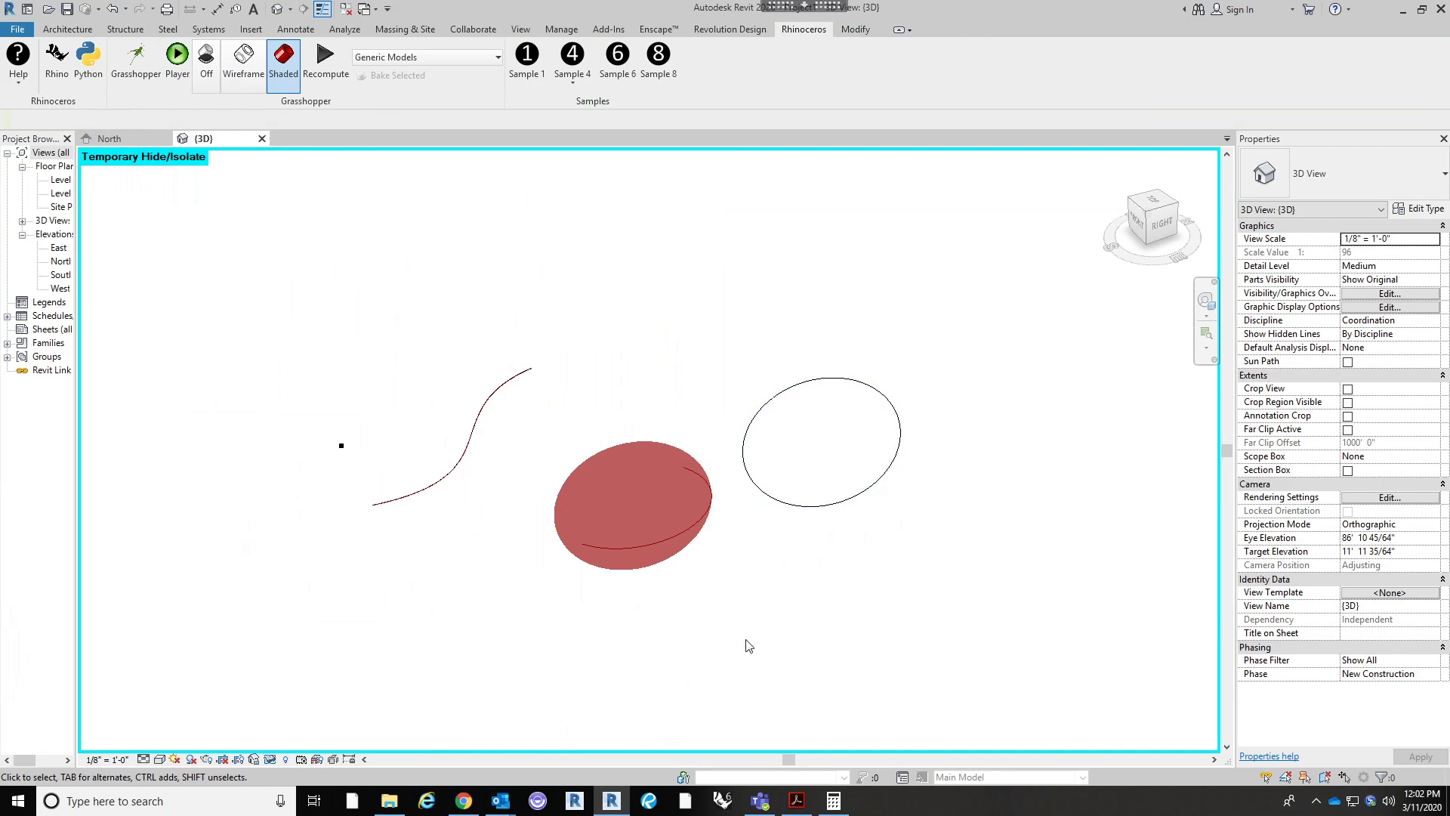
Step: Return to Rhino, raise the Grasshopper window, and move the referenced ellipsoid in the Perspective view
{"action": "left_click", "coordinate": [56, 60]}
{"action": "scroll", "coordinate": [1012, 306], "scroll_direction": "down", "scroll_amount": 4}
{"action": "right_click_drag", "start_coordinate": [1198, 321], "coordinate": [1100, 429]}
{"action": "key", "text": "Escape"}
{"action": "scroll", "coordinate": [1028, 202], "scroll_direction": "down", "scroll_amount": 6}
{"action": "left_click_drag", "start_coordinate": [1108, 521], "coordinate": [1084, 444]}
{"action": "left_click", "coordinate": [1099, 284]}
{"action": "left_click_drag", "start_coordinate": [1141, 302], "coordinate": [1168, 312]}
Step: Move the referenced Rhino ellipsoid again, along the Y axis away from the second ellipsoid
{"action": "right_click_drag", "start_coordinate": [1168, 355], "coordinate": [1053, 236]}
{"action": "right_click_drag", "start_coordinate": [1142, 371], "coordinate": [1024, 301]}
{"action": "left_click", "coordinate": [1142, 337]}
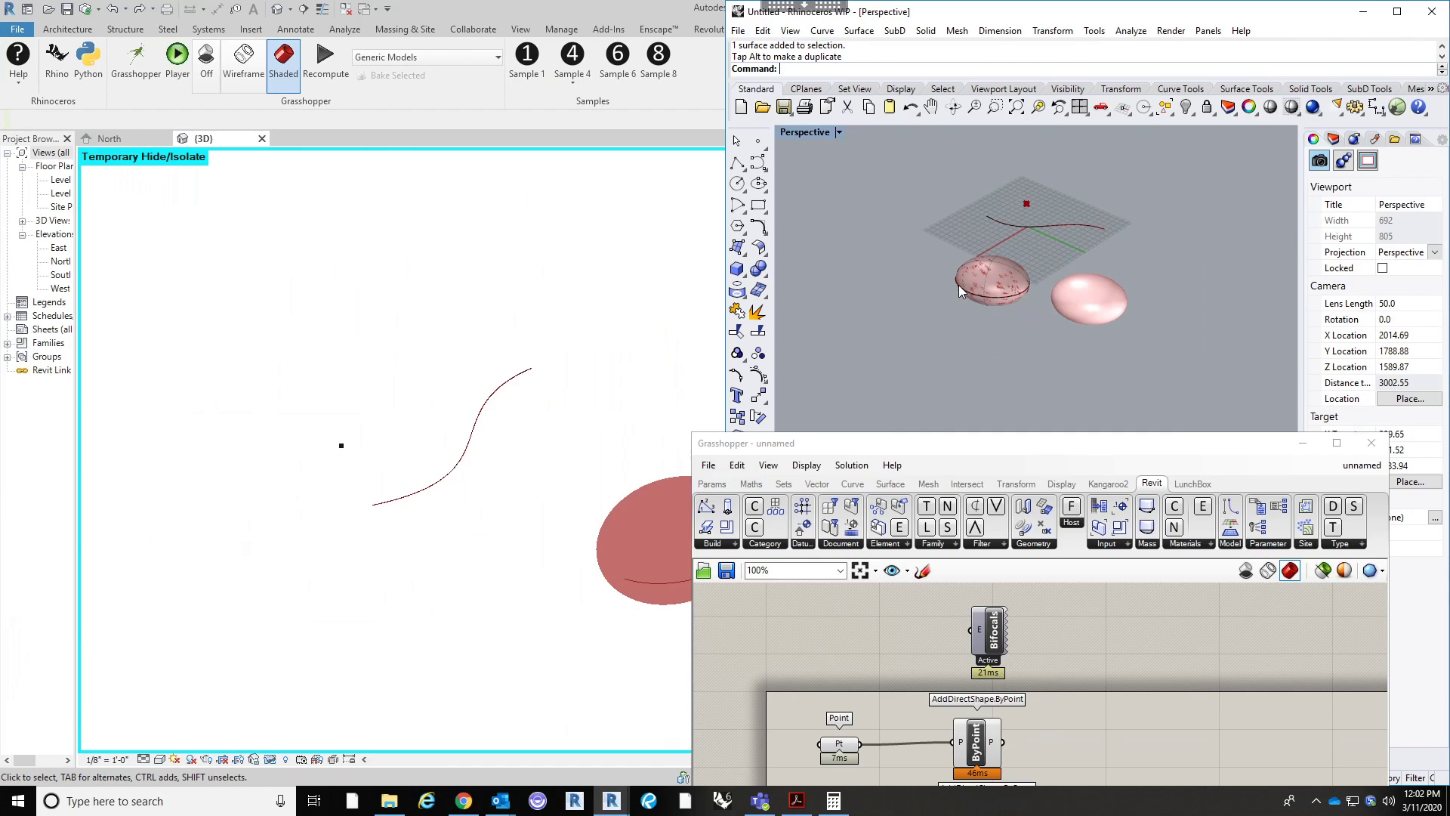
{"action": "left_click", "coordinate": [999, 296]}
{"action": "left_click_drag", "start_coordinate": [1030, 306], "coordinate": [978, 279]}
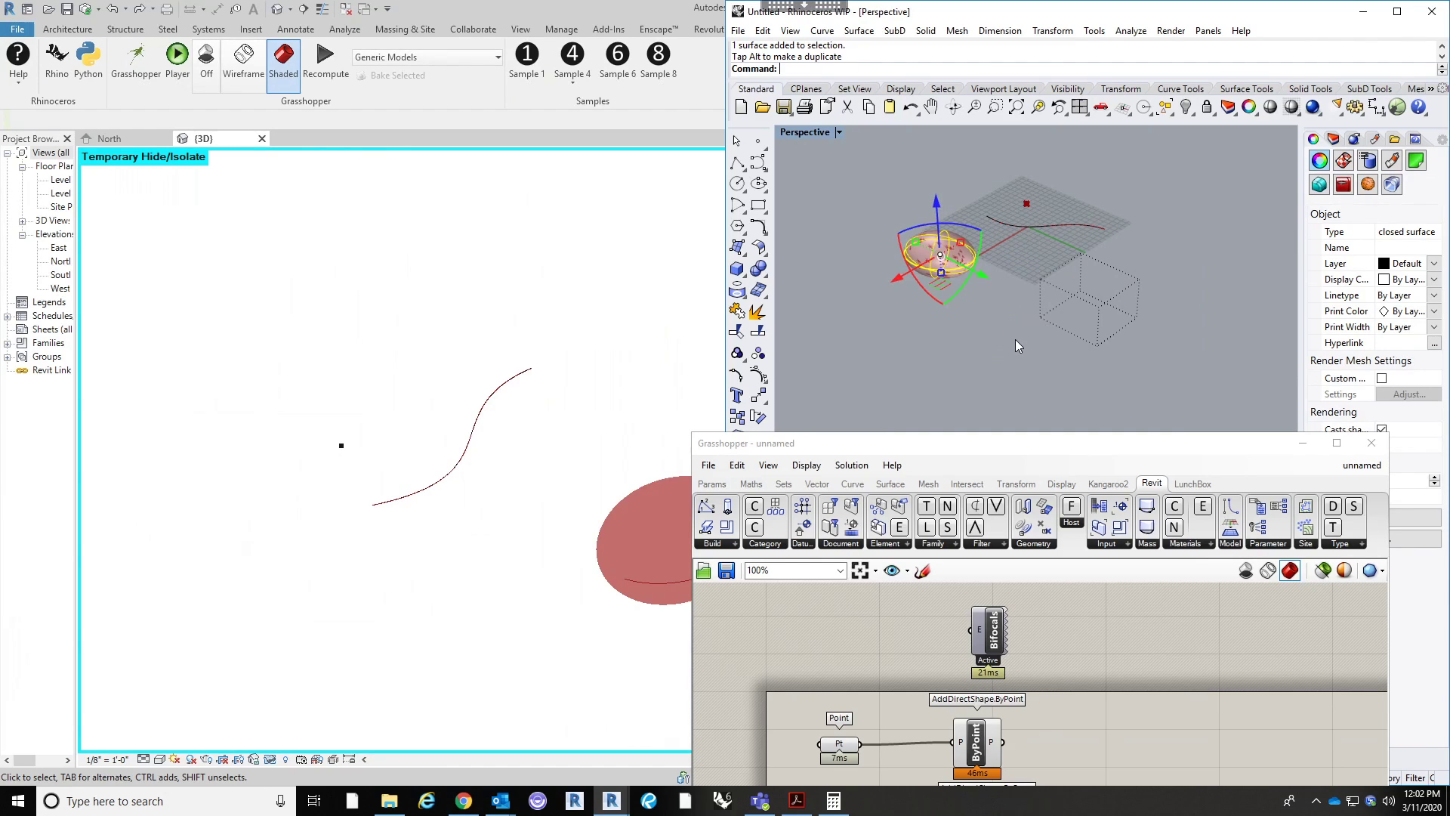
{"action": "left_click", "coordinate": [1015, 338]}
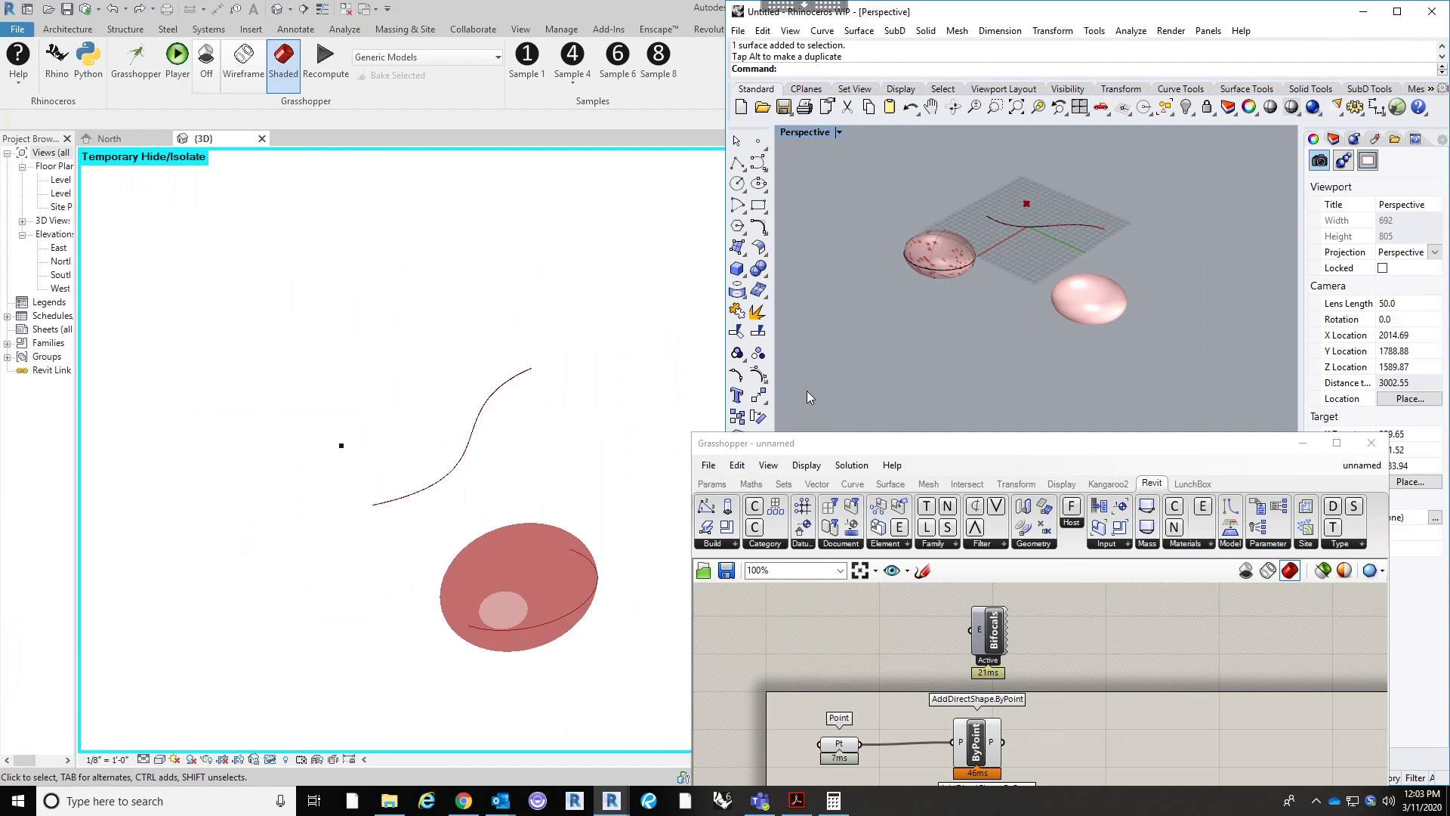
Step: Switch to Revit, check the displaced ellipsoid DirectShape, and recompute the Grasshopper definition
{"action": "left_click", "coordinate": [596, 447]}
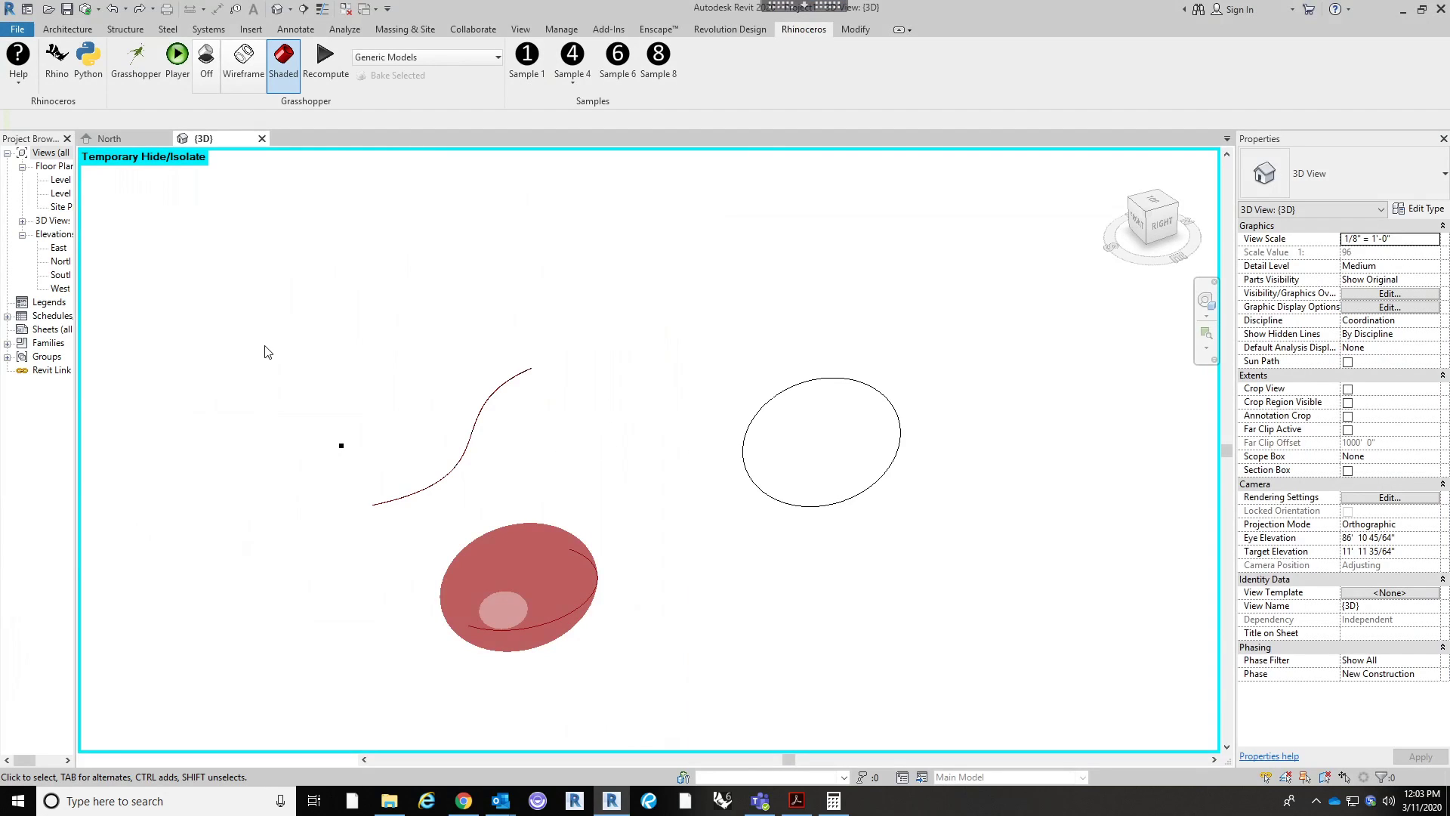
{"action": "left_click", "coordinate": [749, 490]}
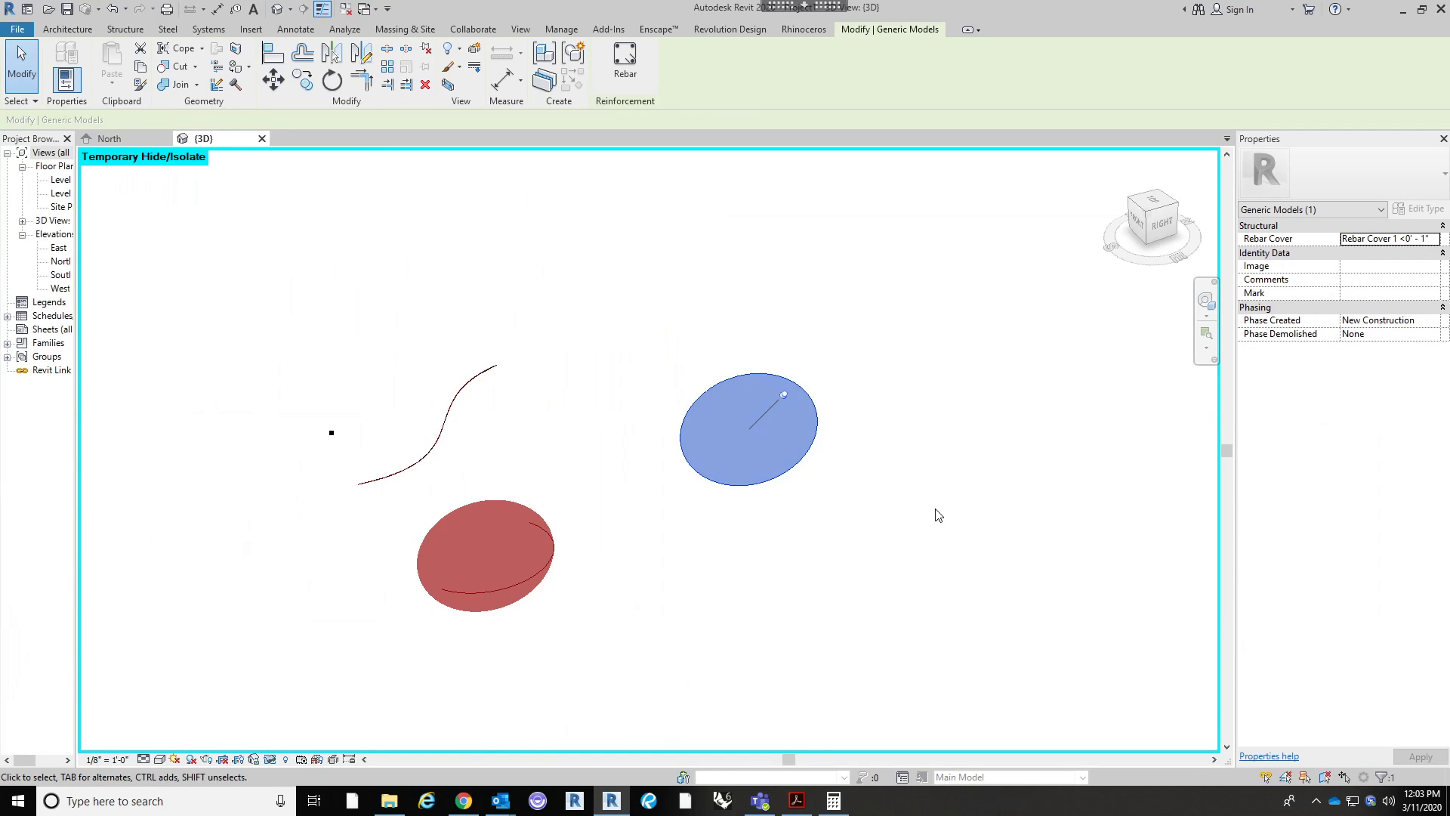
{"action": "left_click", "coordinate": [718, 221]}
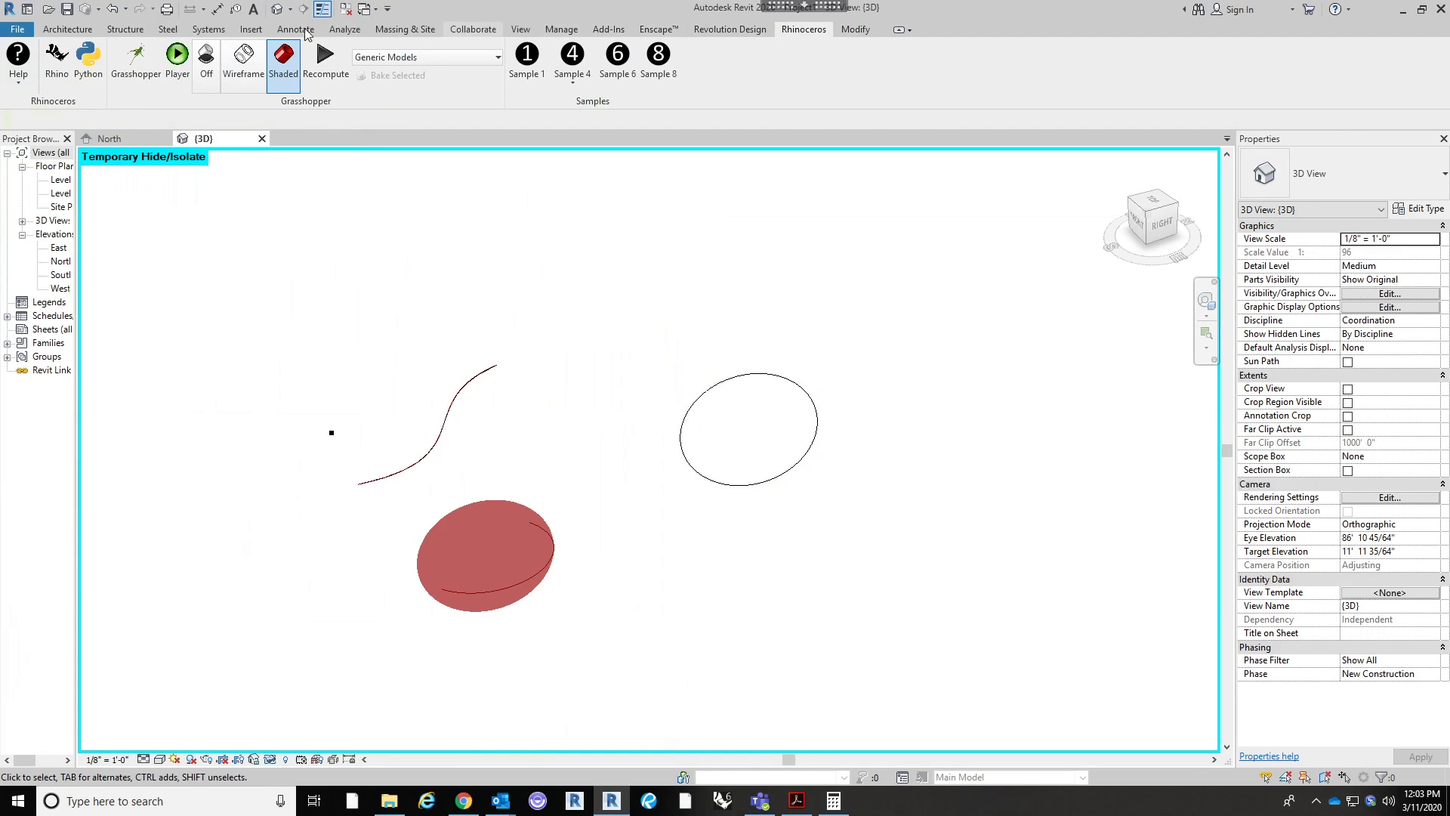
{"action": "left_click", "coordinate": [57, 61]}
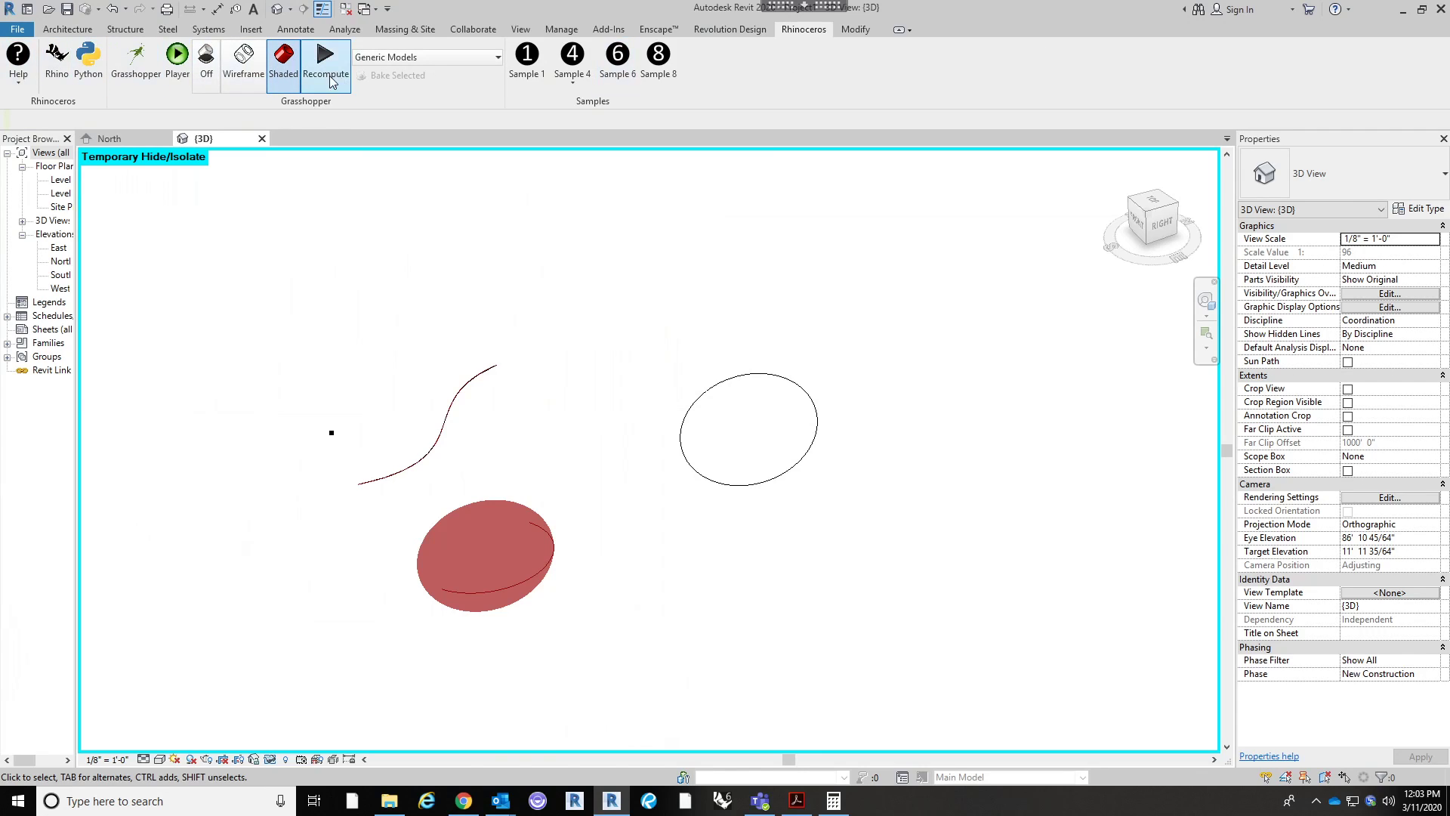
{"action": "left_click", "coordinate": [333, 66]}
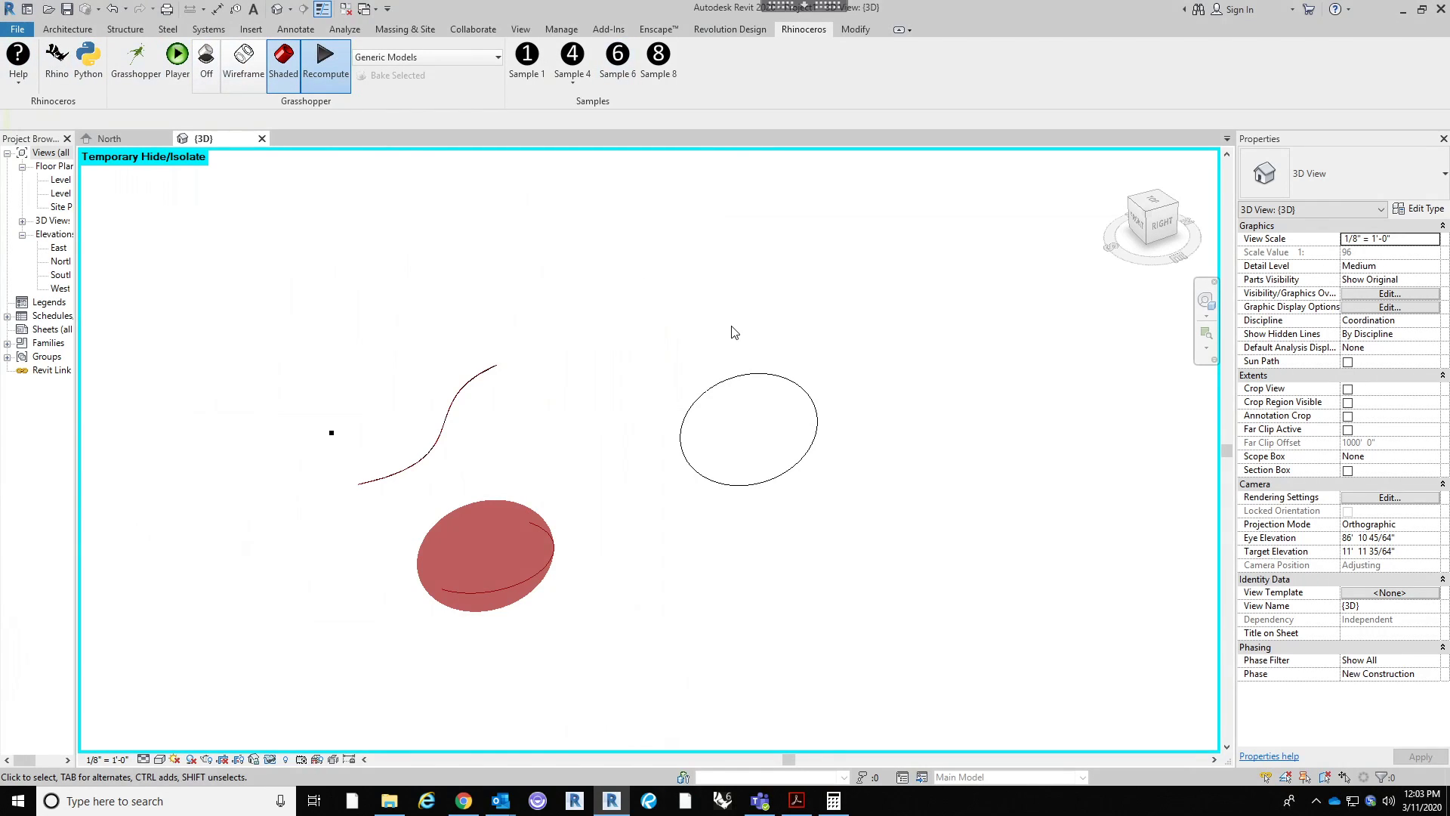
Step: Examine the recomputed ellipsoid from another angle in Revit, and show the Grasshopper definition beside the 3D view
{"action": "scroll", "coordinate": [450, 596], "scroll_direction": "up", "scroll_amount": 2}
{"action": "middle_click_drag", "start_coordinate": [553, 609], "coordinate": [710, 546], "text": "shift"}
{"action": "left_click", "coordinate": [818, 536]}
{"action": "scroll", "coordinate": [673, 390], "scroll_direction": "down", "scroll_amount": 2}
{"action": "left_click", "coordinate": [926, 376]}
{"action": "middle_click_drag", "start_coordinate": [574, 513], "coordinate": [636, 524]}
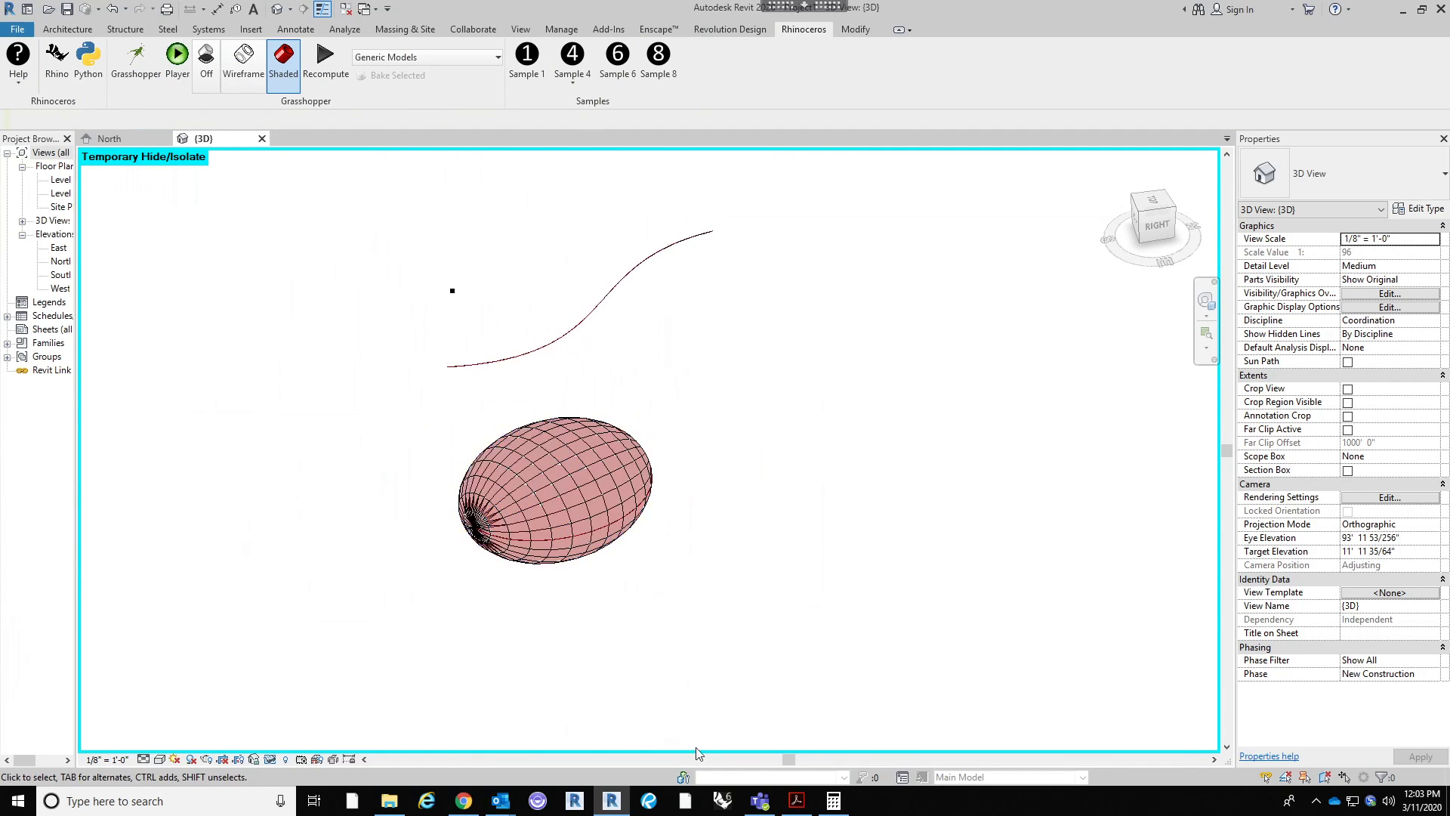
{"action": "left_click", "coordinate": [136, 60]}
{"action": "left_click_drag", "start_coordinate": [952, 457], "coordinate": [1044, 170]}
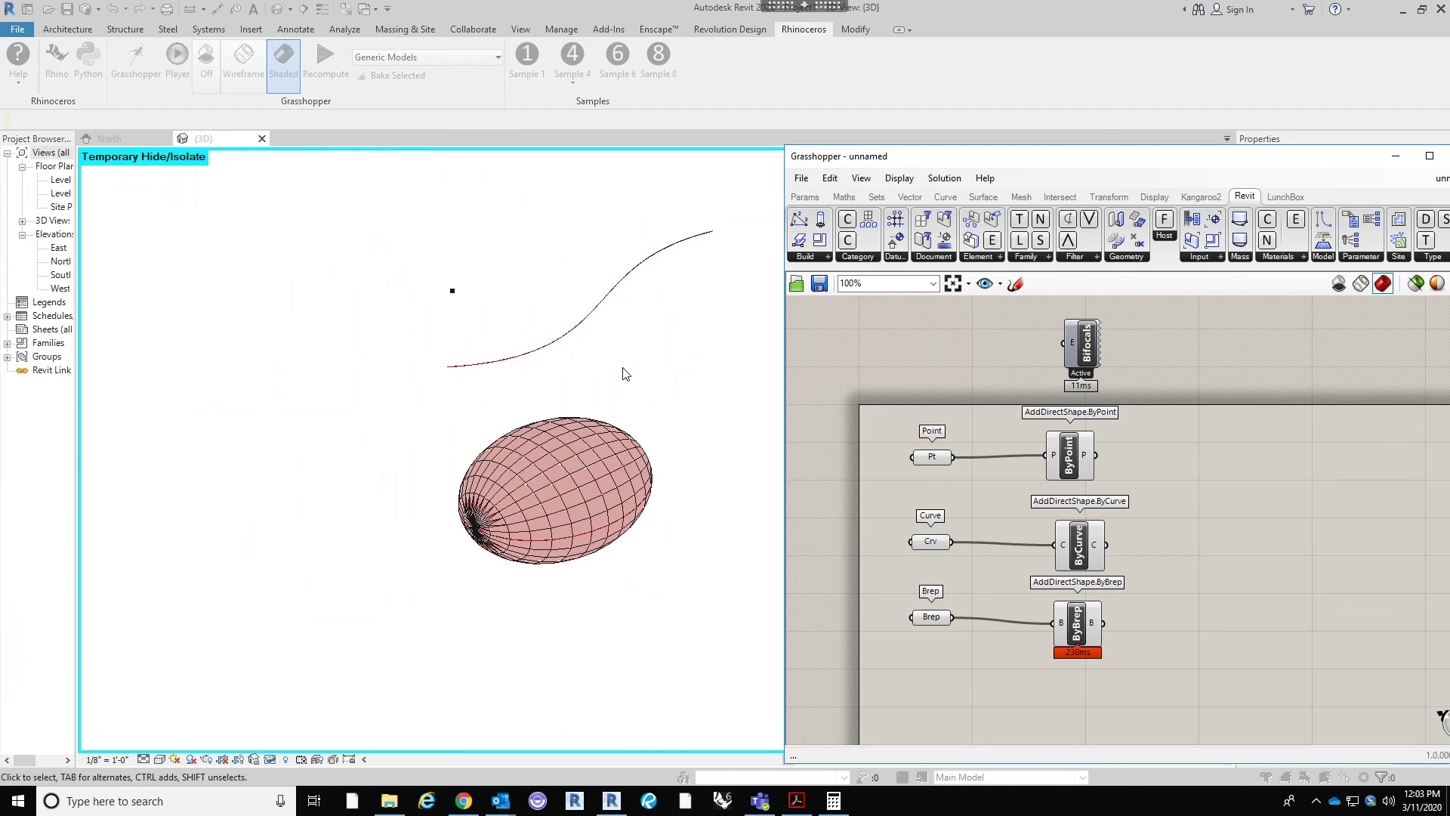
{"action": "left_click", "coordinate": [628, 340]}
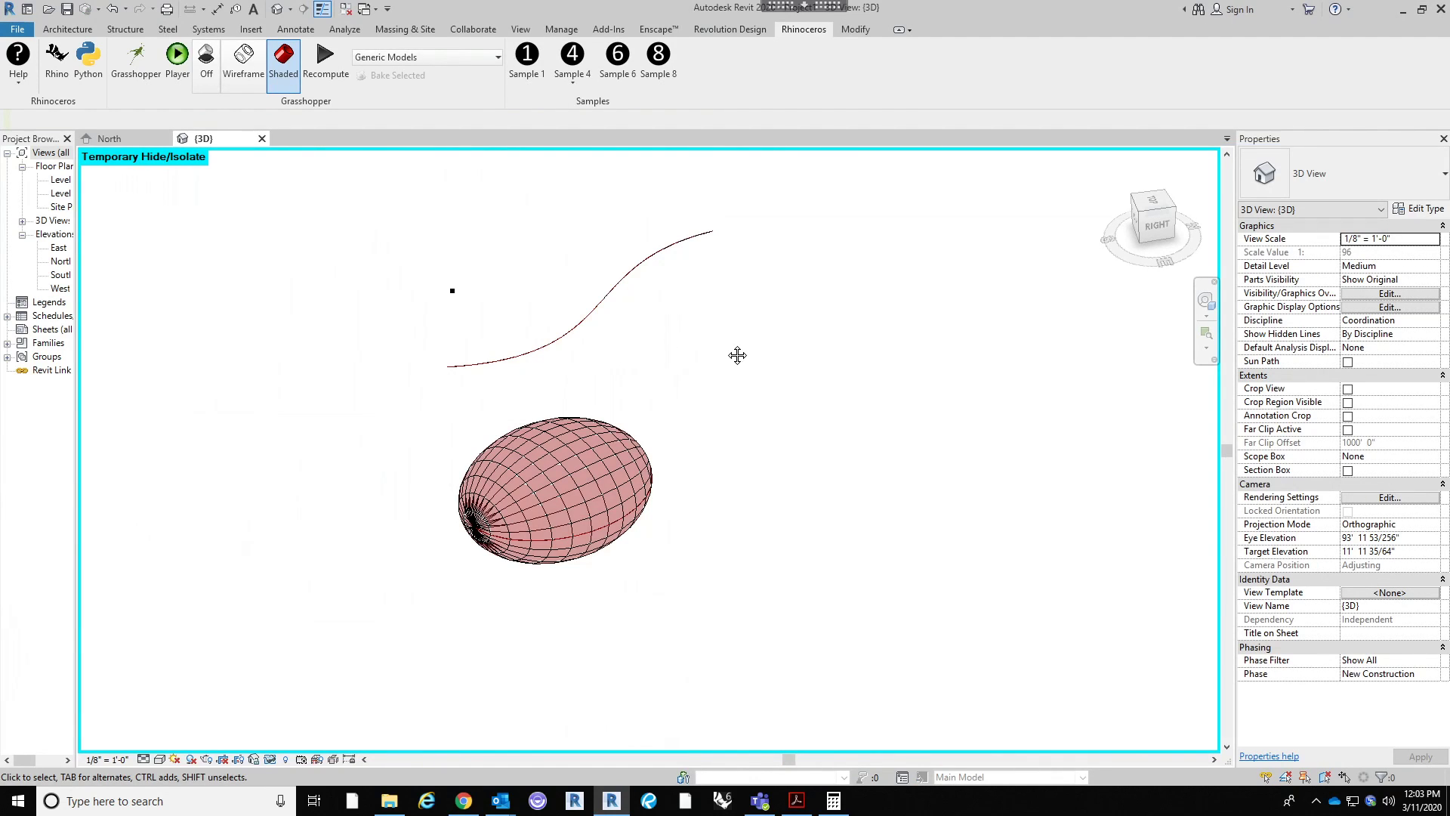
{"action": "middle_click_drag", "start_coordinate": [727, 342], "coordinate": [655, 402]}
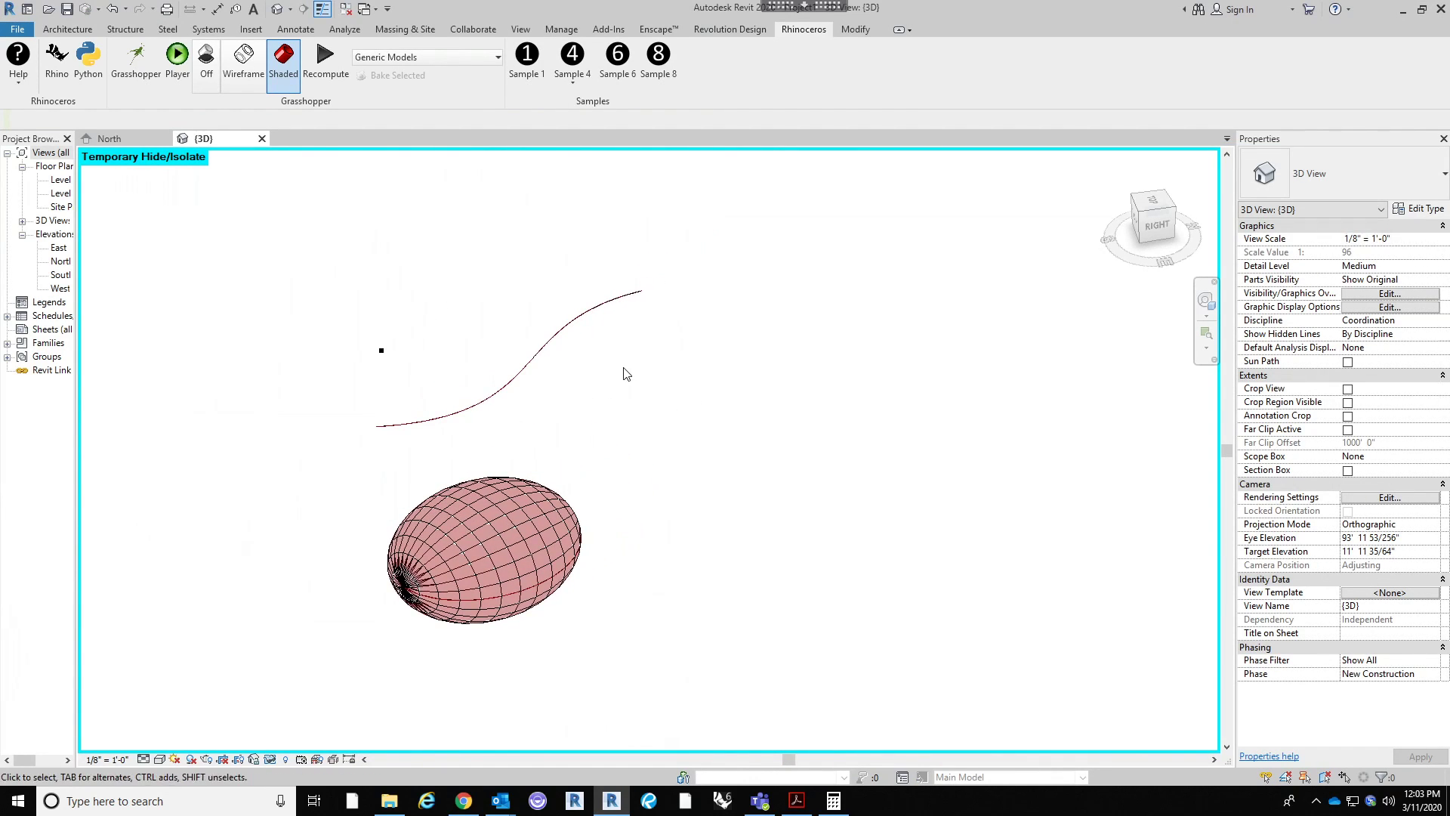
{"action": "left_click", "coordinate": [72, 29]}
{"action": "left_click", "coordinate": [59, 54]}
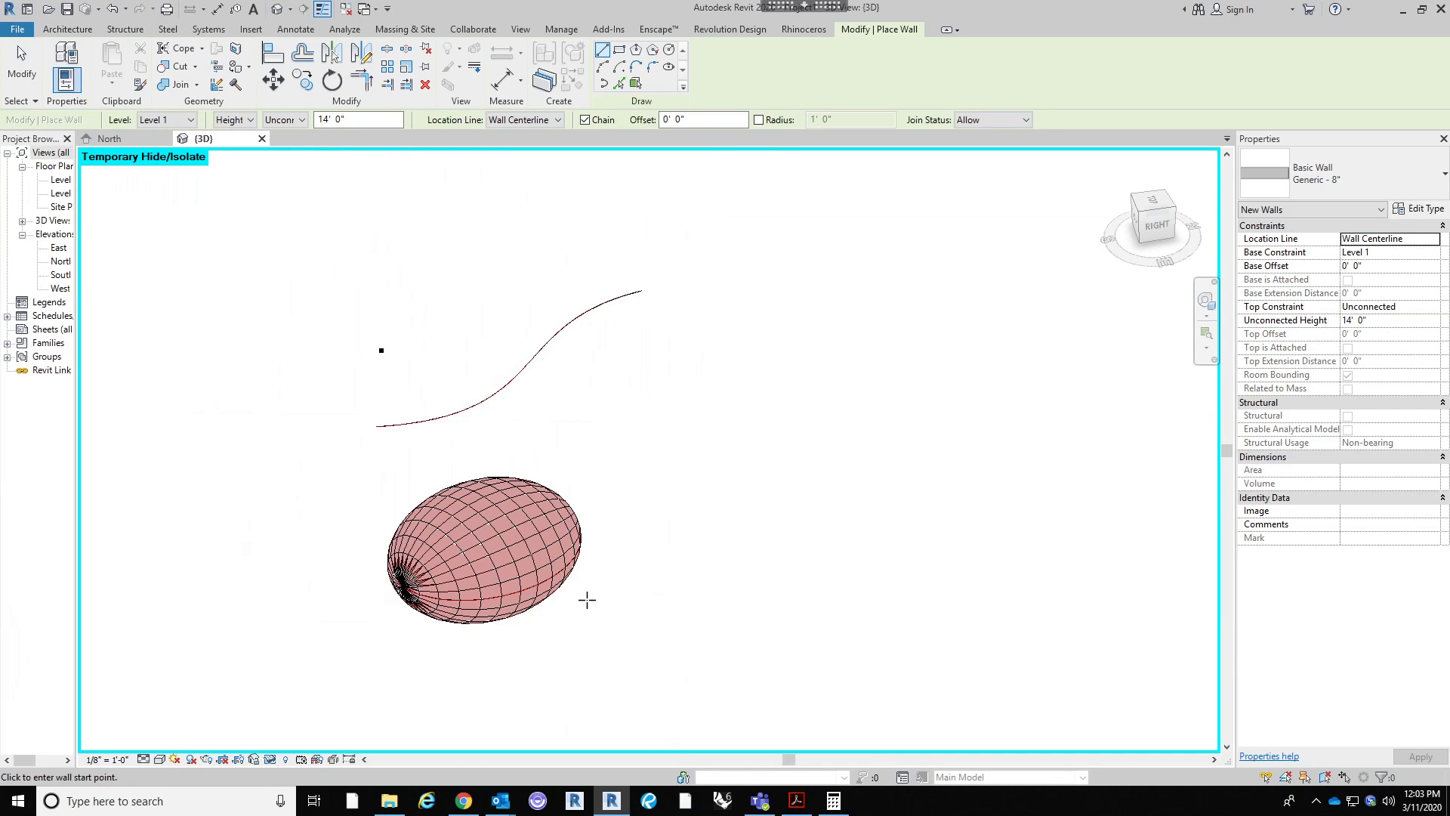
{"action": "middle_click_drag", "start_coordinate": [679, 631], "coordinate": [657, 626], "text": "shift"}
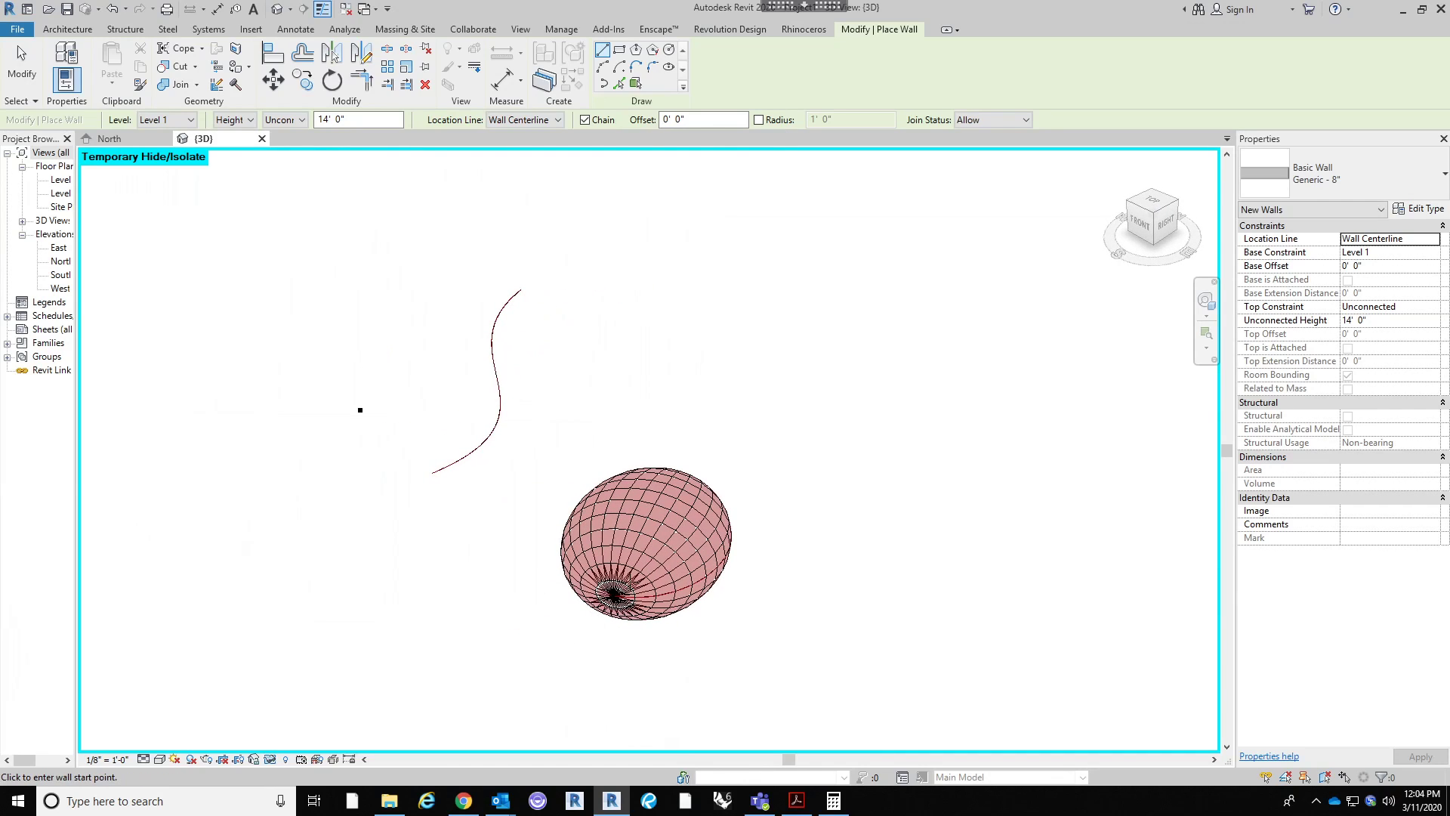
{"action": "key", "text": "Escape"}
{"action": "key", "text": "Escape"}
Step: Move the ellipsoid DirectShape in the Revit 3D view away from its red Grasshopper preview
{"action": "left_click", "coordinate": [718, 530]}
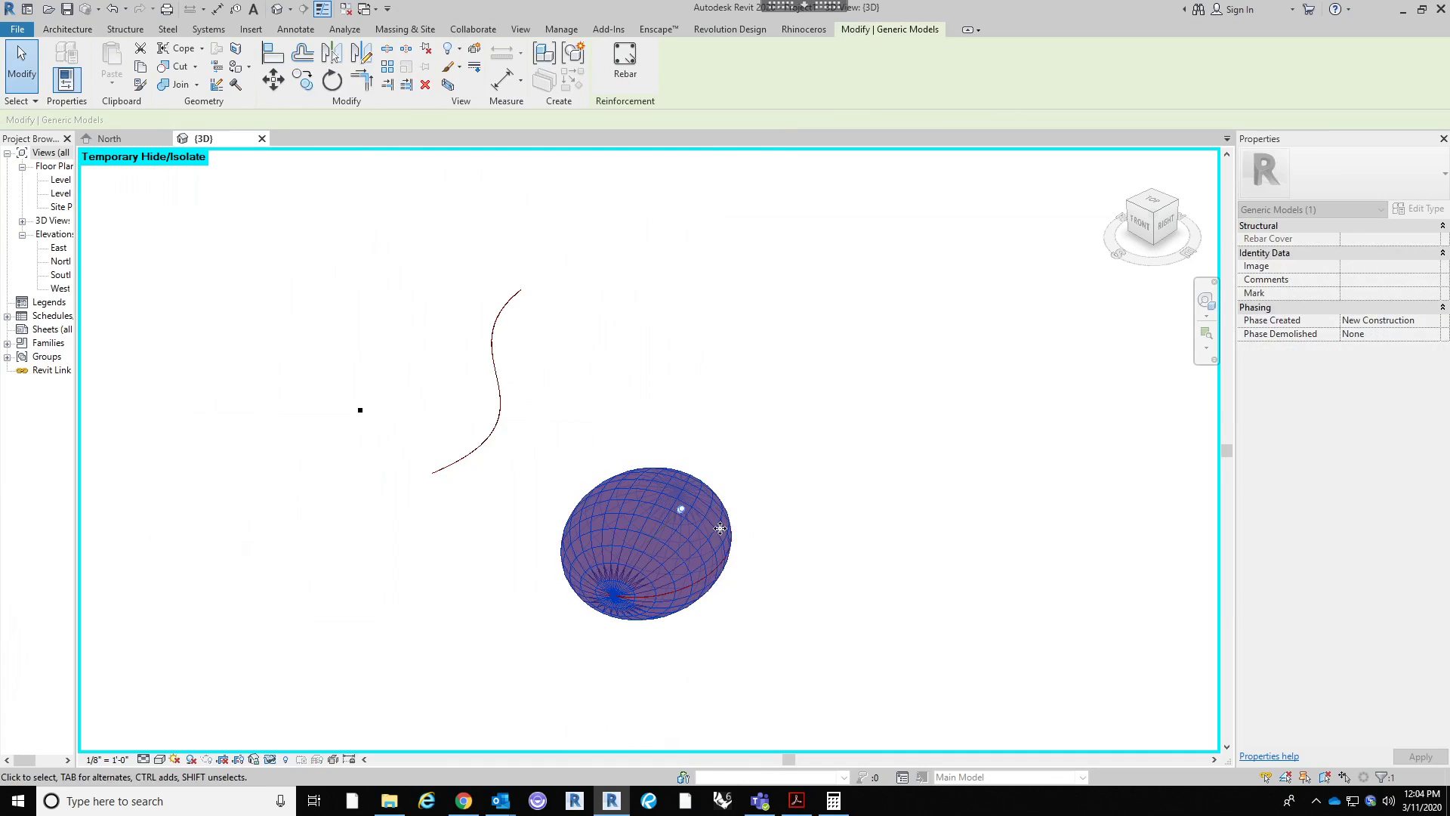
{"action": "left_click_drag", "start_coordinate": [681, 510], "coordinate": [697, 340]}
{"action": "left_click", "coordinate": [844, 506]}
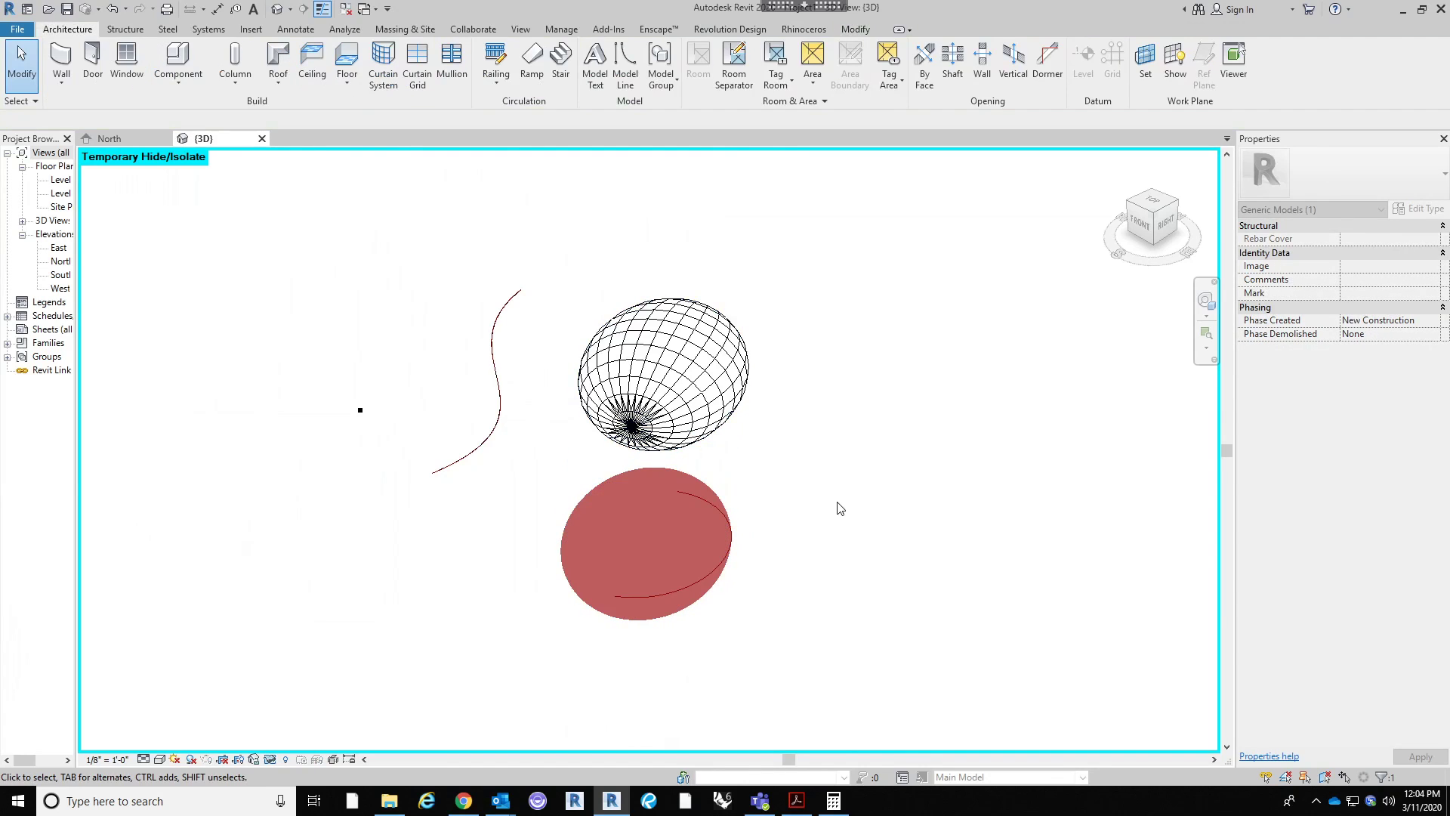
{"action": "middle_click_drag", "start_coordinate": [813, 521], "coordinate": [767, 534], "text": "shift"}
{"action": "left_click", "coordinate": [599, 501]}
{"action": "left_click", "coordinate": [634, 605]}
{"action": "middle_click_drag", "start_coordinate": [634, 605], "coordinate": [543, 476], "text": "shift"}
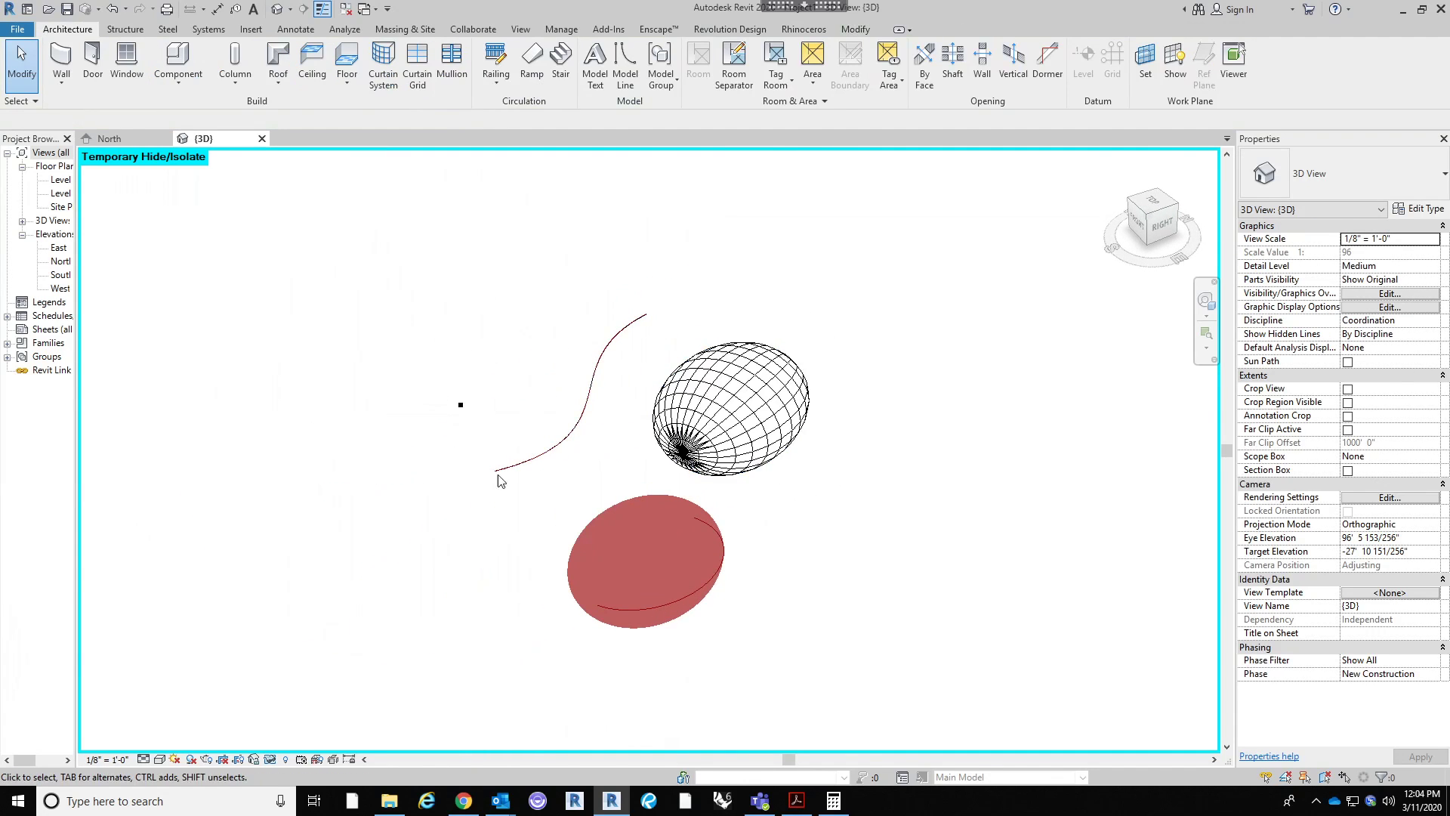
Step: Move the point DirectShape in the Revit 3D view, and move it once more to a spot closer to the curve
{"action": "left_click", "coordinate": [579, 439]}
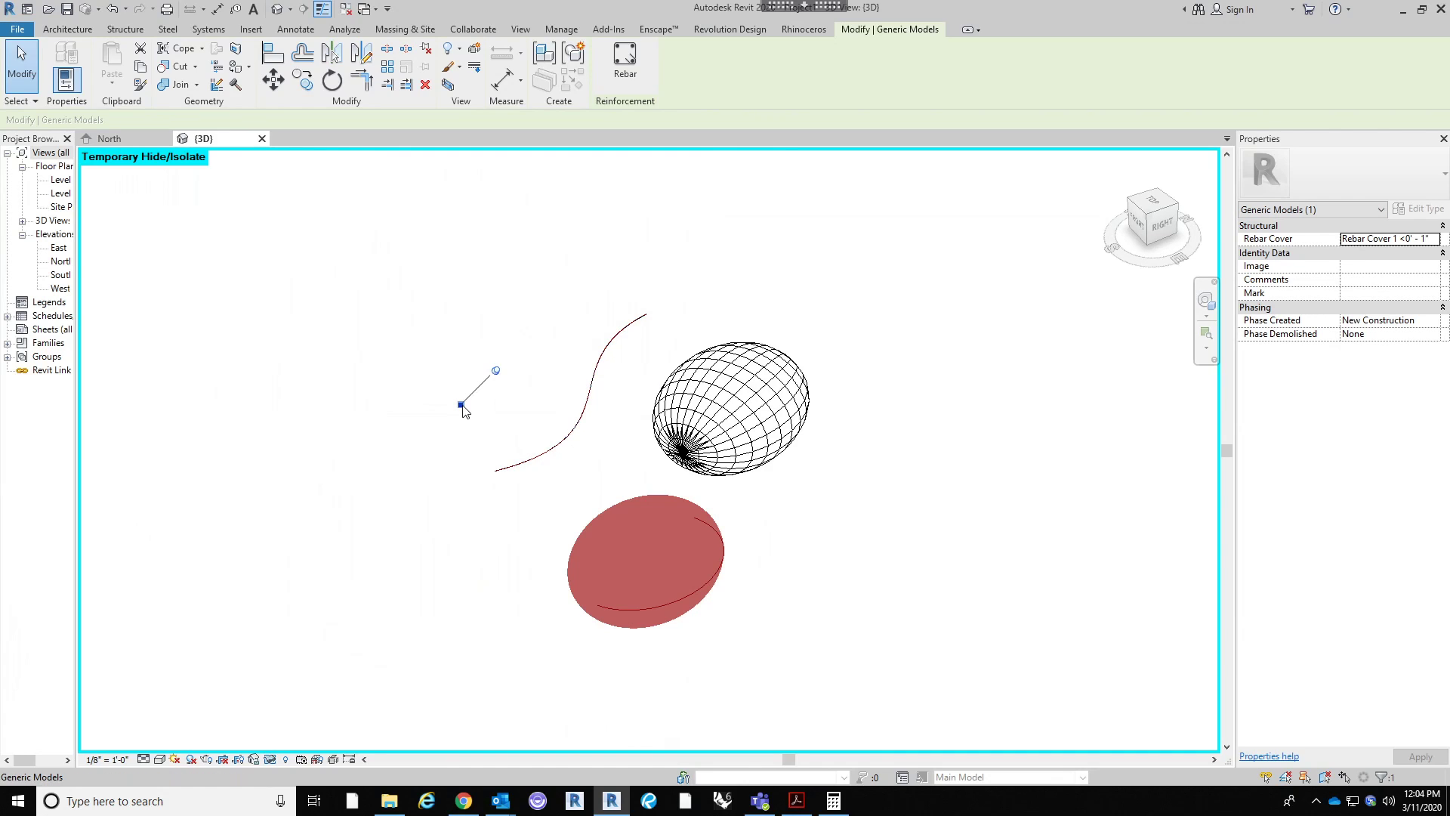
{"action": "scroll", "coordinate": [463, 407], "scroll_direction": "up", "scroll_amount": 2}
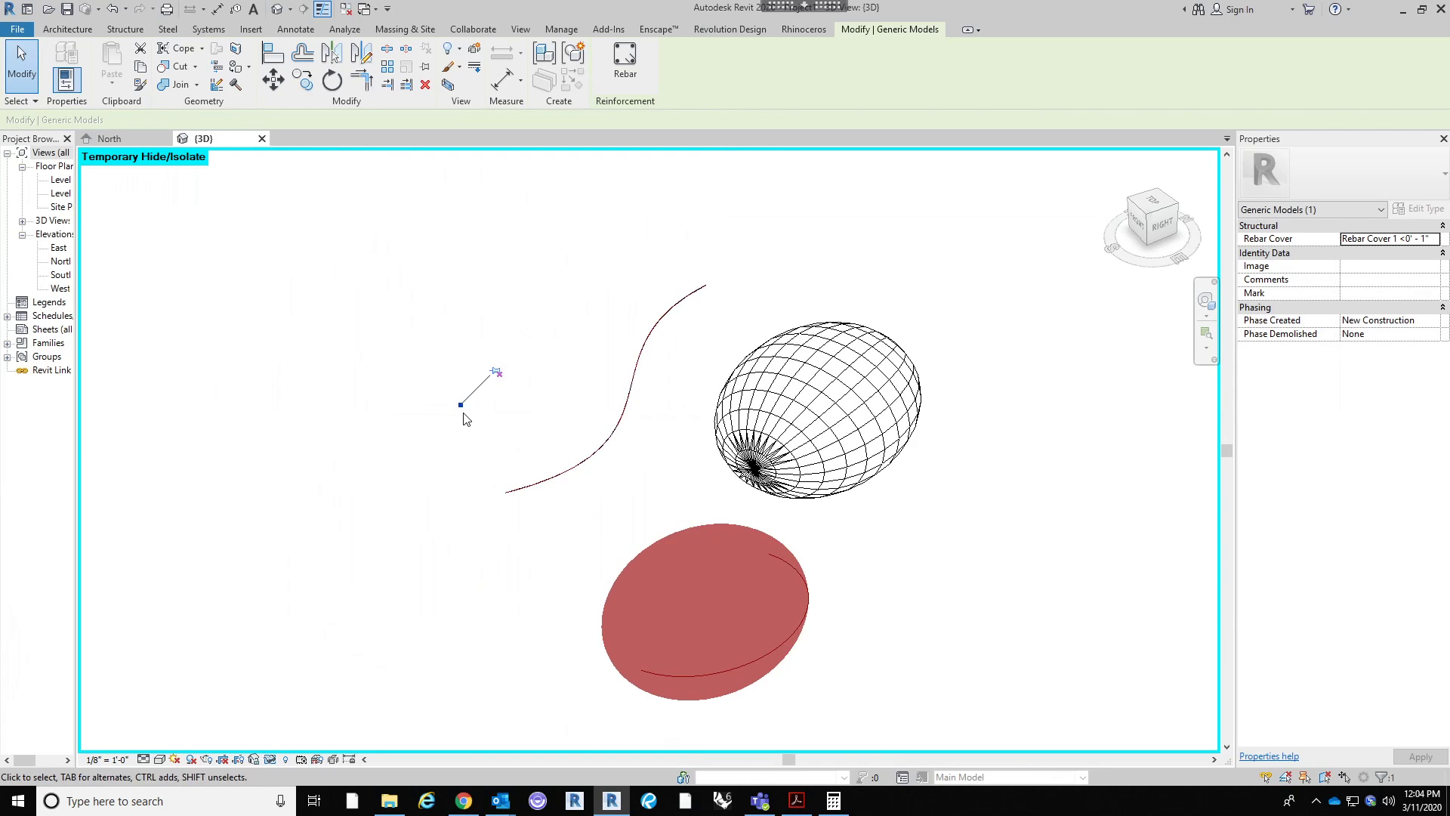
{"action": "left_click", "coordinate": [495, 420]}
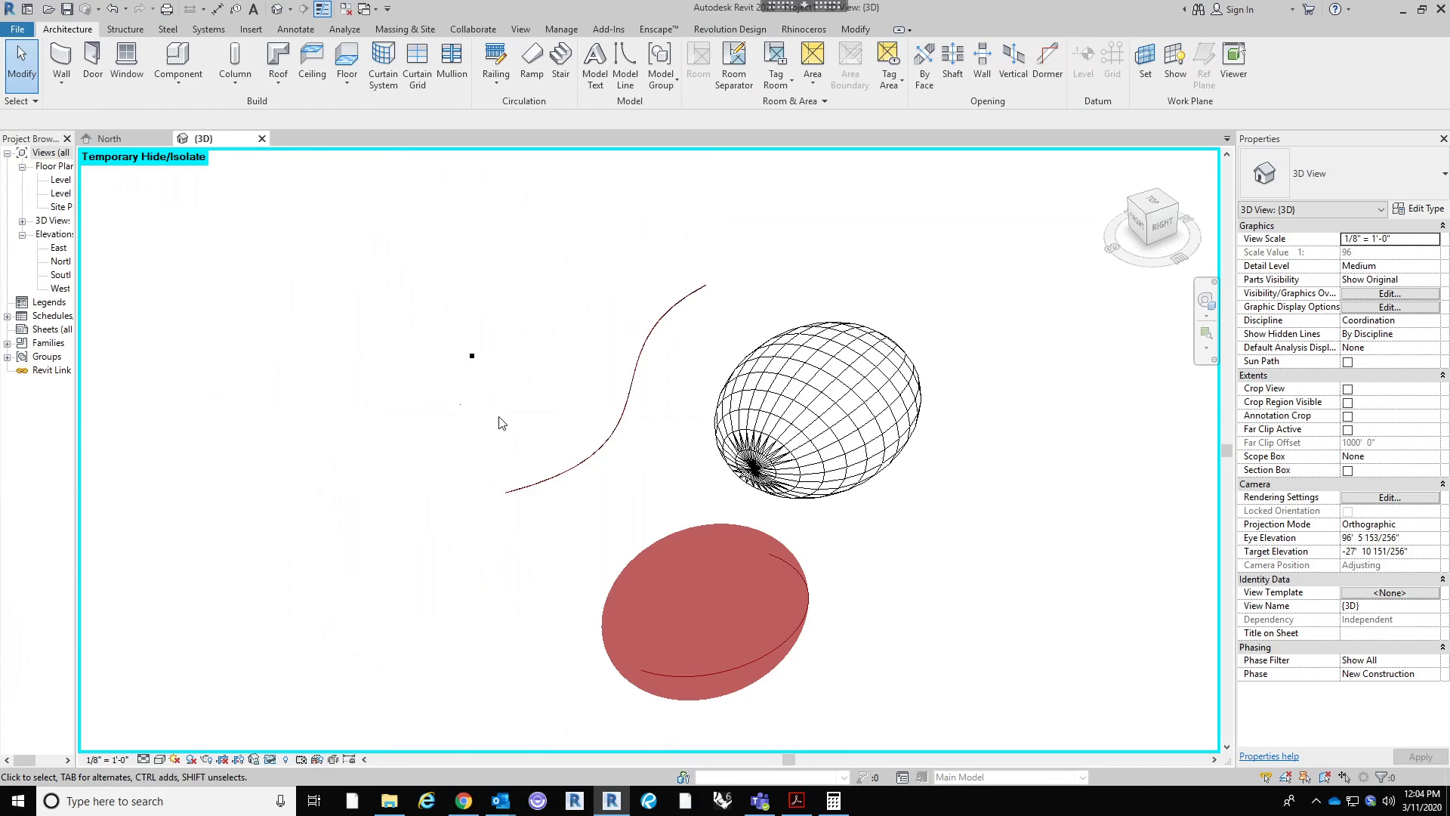
{"action": "scroll", "coordinate": [510, 423], "scroll_direction": "down", "scroll_amount": 1}
{"action": "scroll", "coordinate": [556, 431], "scroll_direction": "down", "scroll_amount": 1}
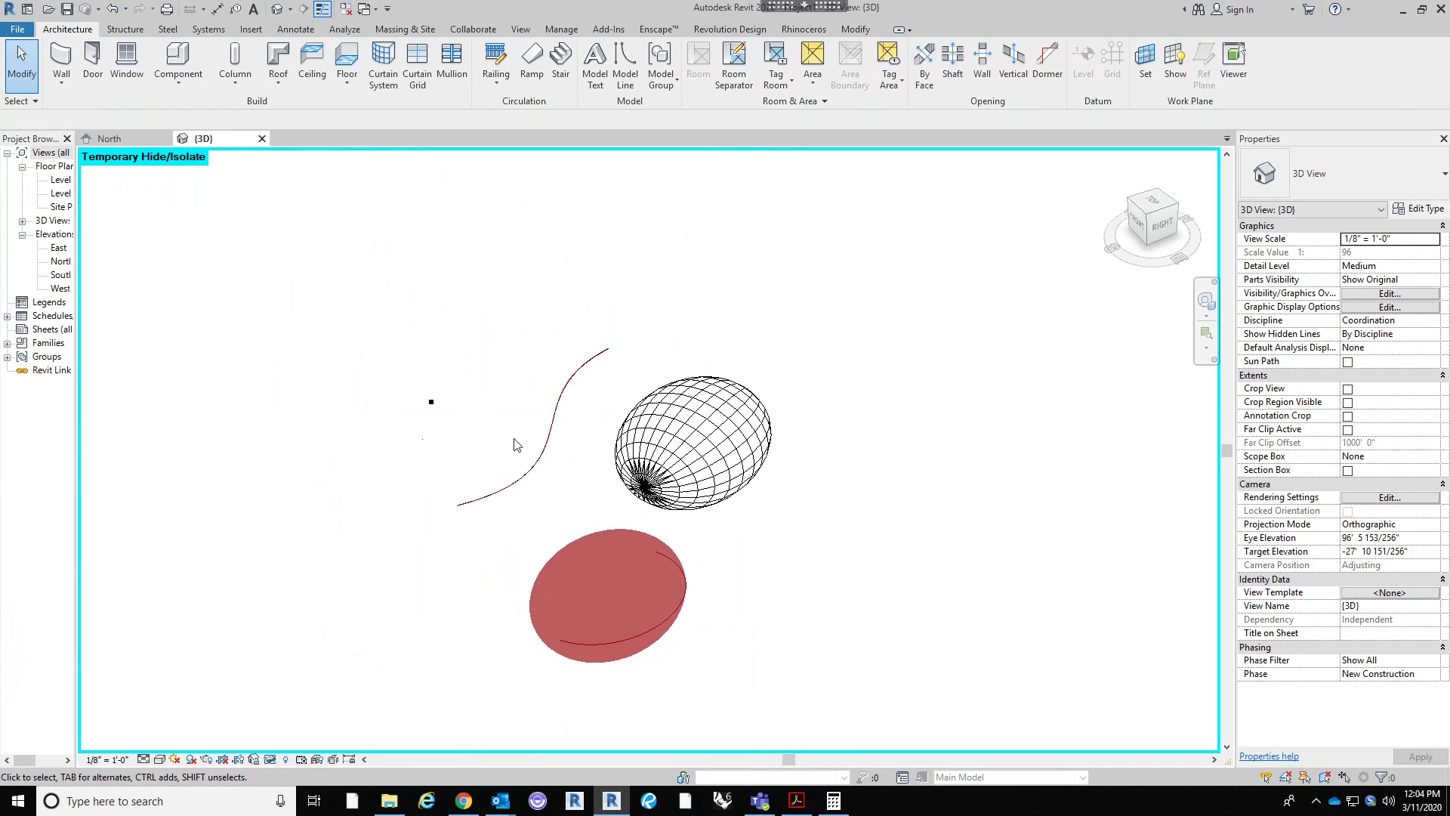
{"action": "scroll", "coordinate": [414, 425], "scroll_direction": "up", "scroll_amount": 1}
{"action": "left_click", "coordinate": [438, 405]}
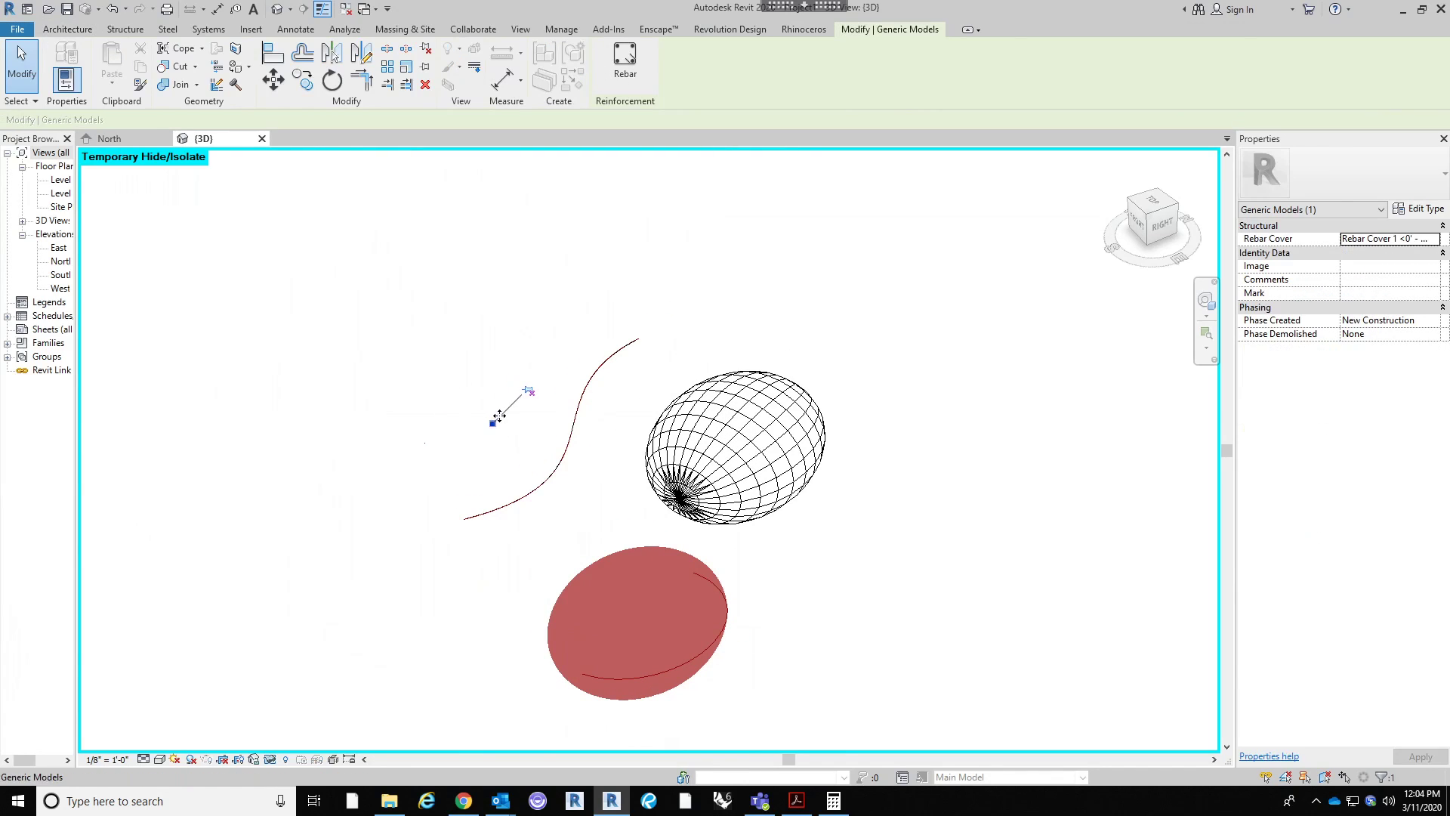
{"action": "left_click", "coordinate": [463, 345]}
{"action": "scroll", "coordinate": [458, 337], "scroll_direction": "down", "scroll_amount": 1}
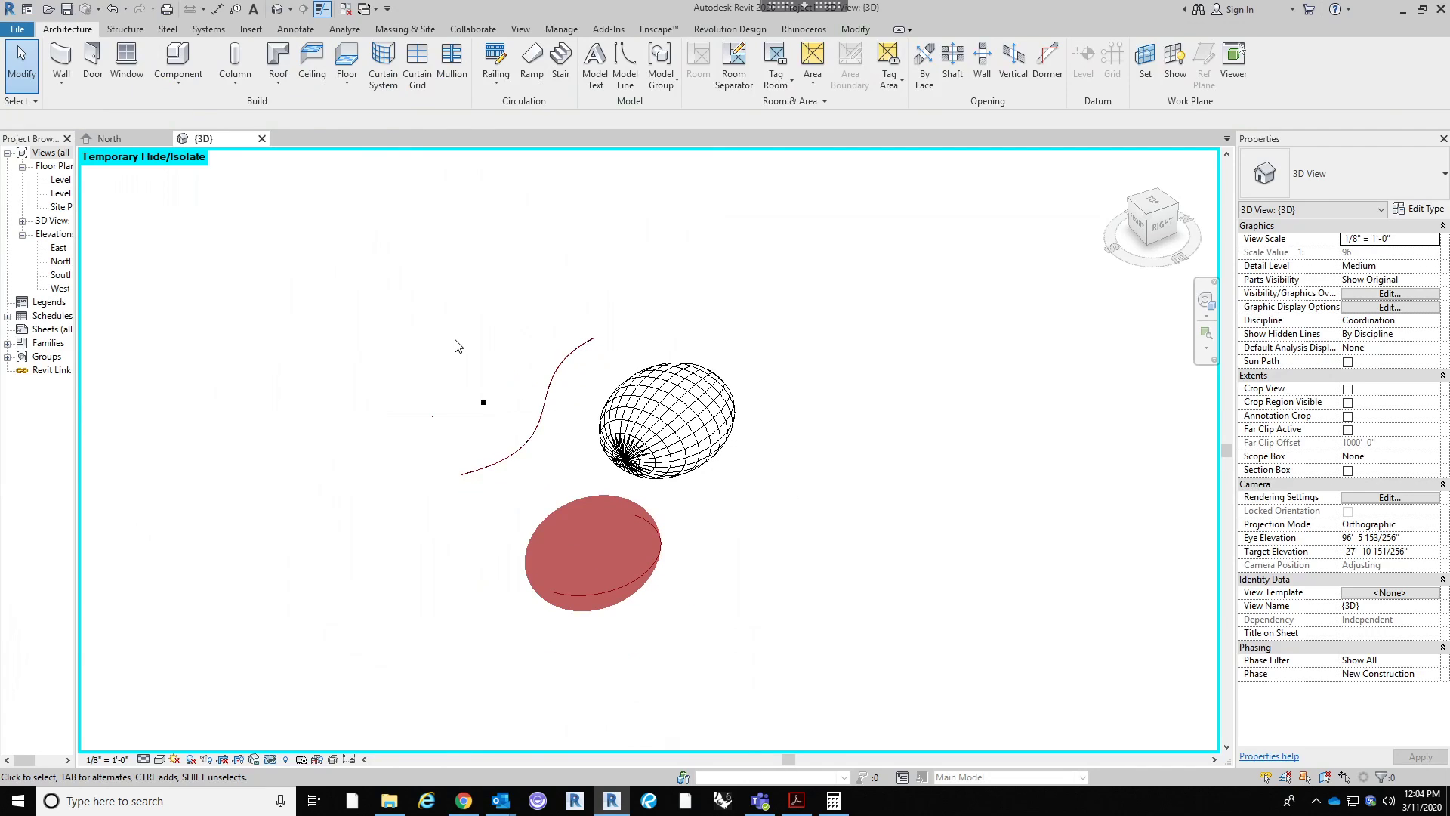
{"action": "scroll", "coordinate": [655, 443], "scroll_direction": "up", "scroll_amount": 1}
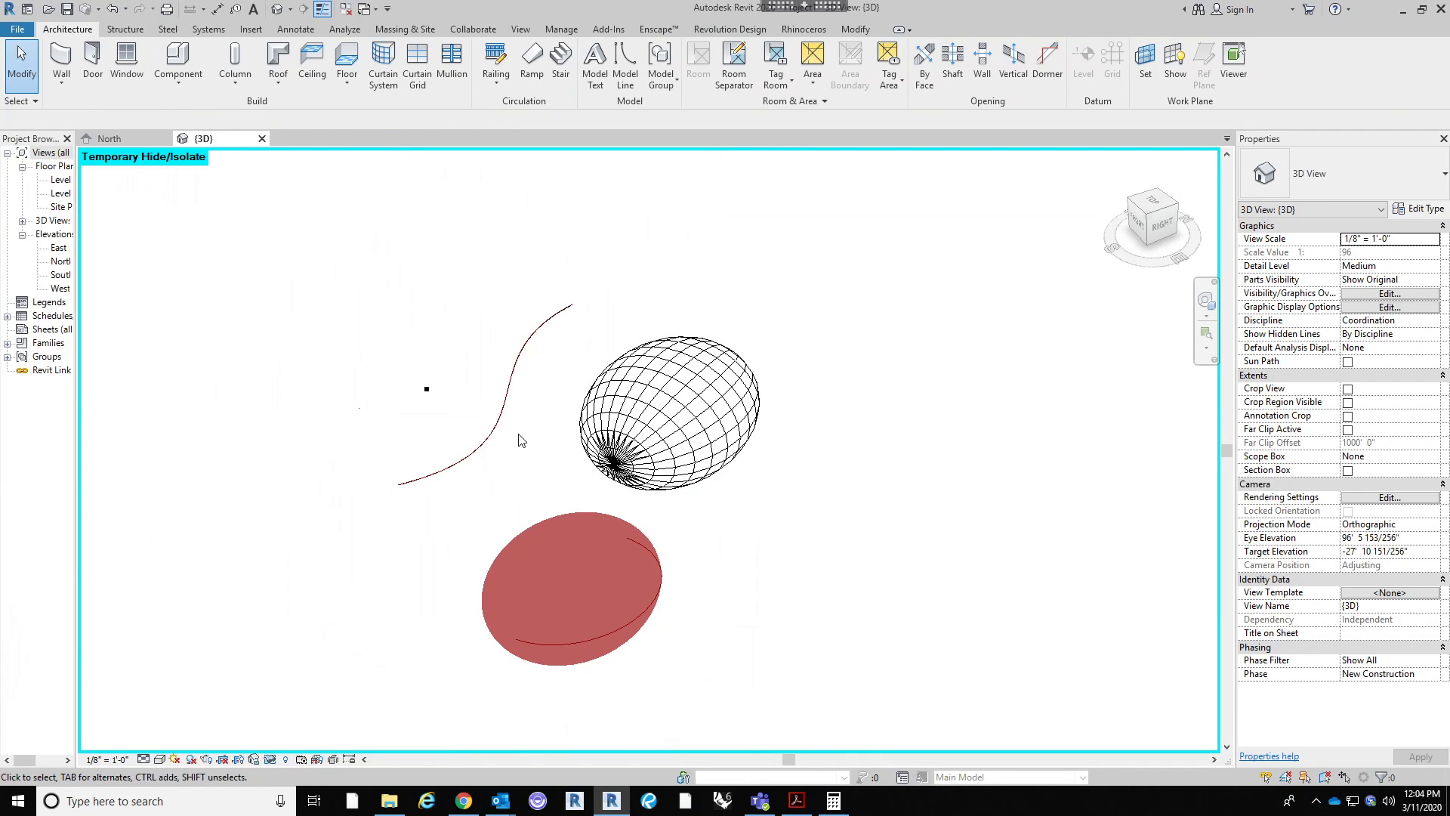
Step: Select the curve DirectShape and compare the Revit elements with their Grasshopper previews
{"action": "left_click", "coordinate": [499, 432]}
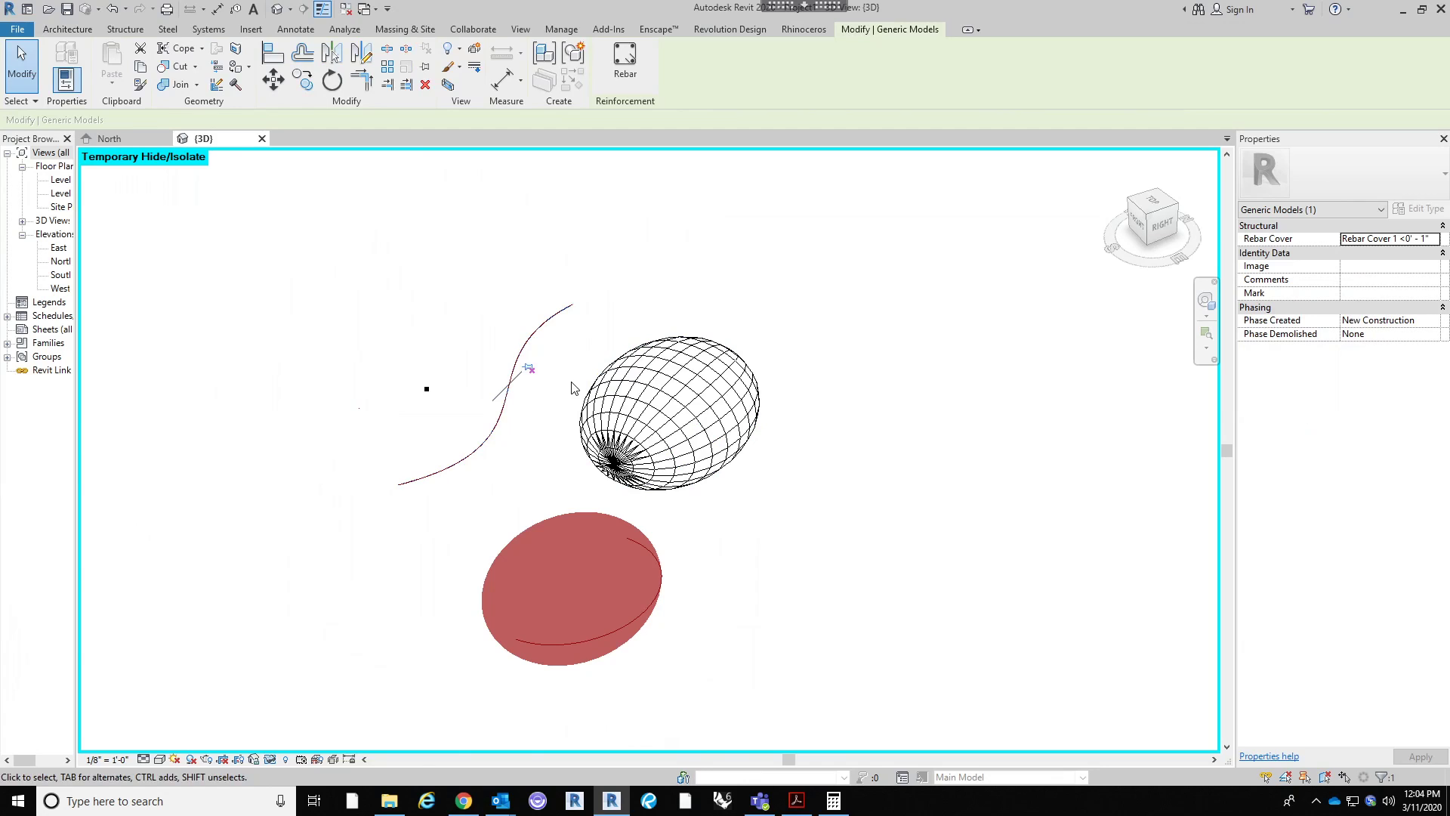
{"action": "middle_click_drag", "start_coordinate": [777, 384], "coordinate": [786, 354]}
{"action": "scroll", "coordinate": [784, 351], "scroll_direction": "down", "scroll_amount": 2}
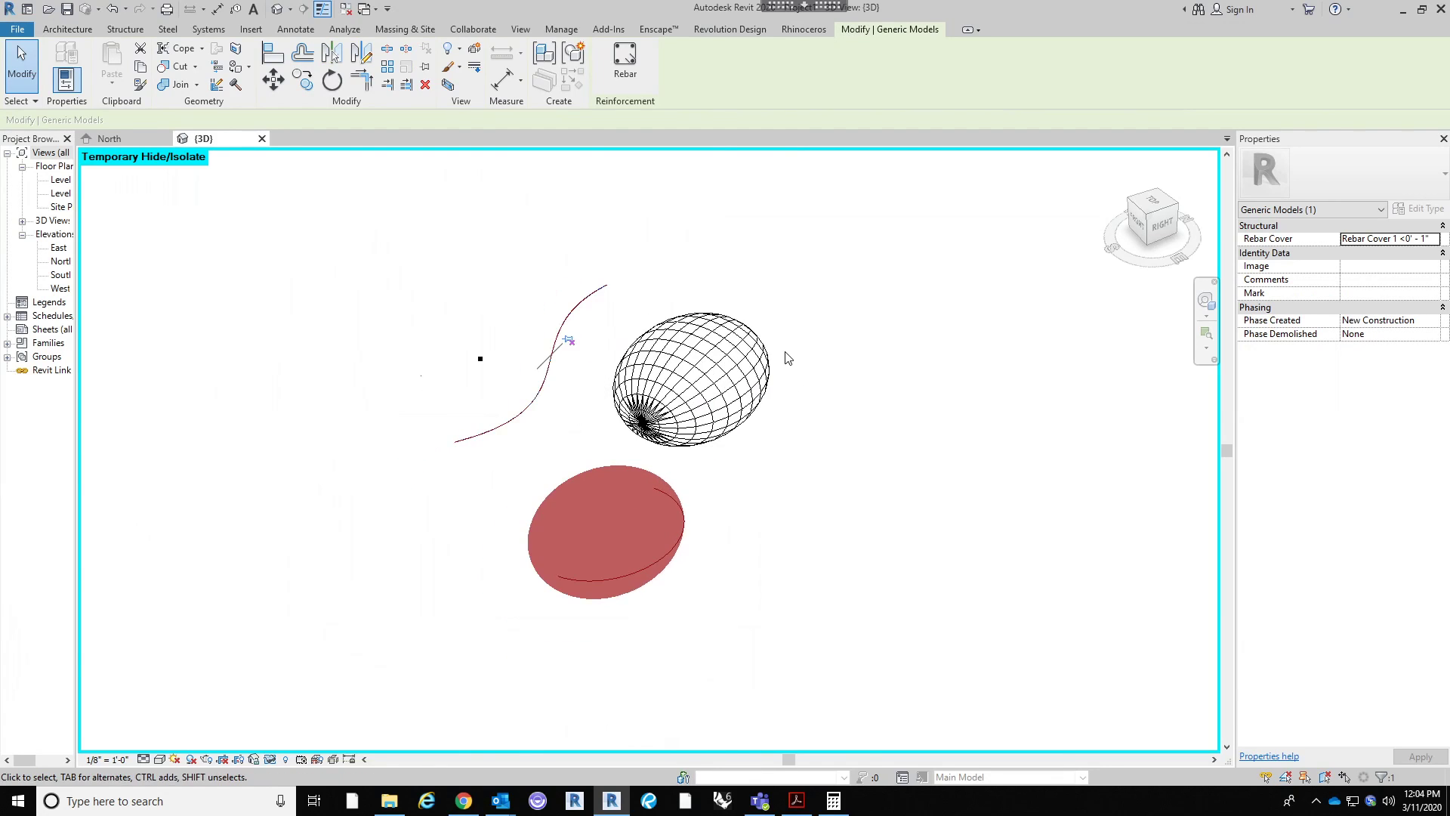
{"action": "scroll", "coordinate": [592, 363], "scroll_direction": "up", "scroll_amount": 4}
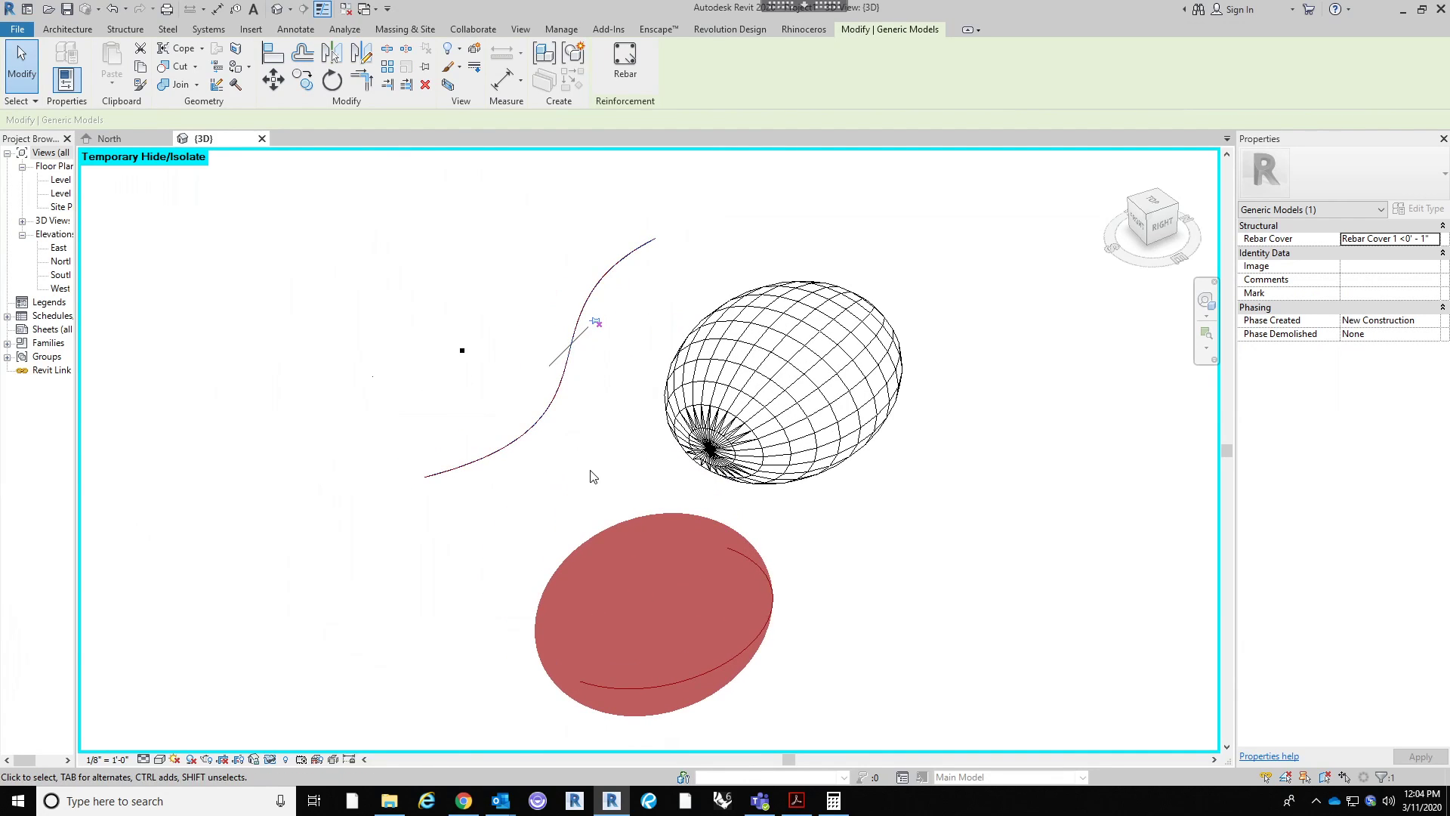
{"action": "scroll", "coordinate": [496, 362], "scroll_direction": "down", "scroll_amount": 4}
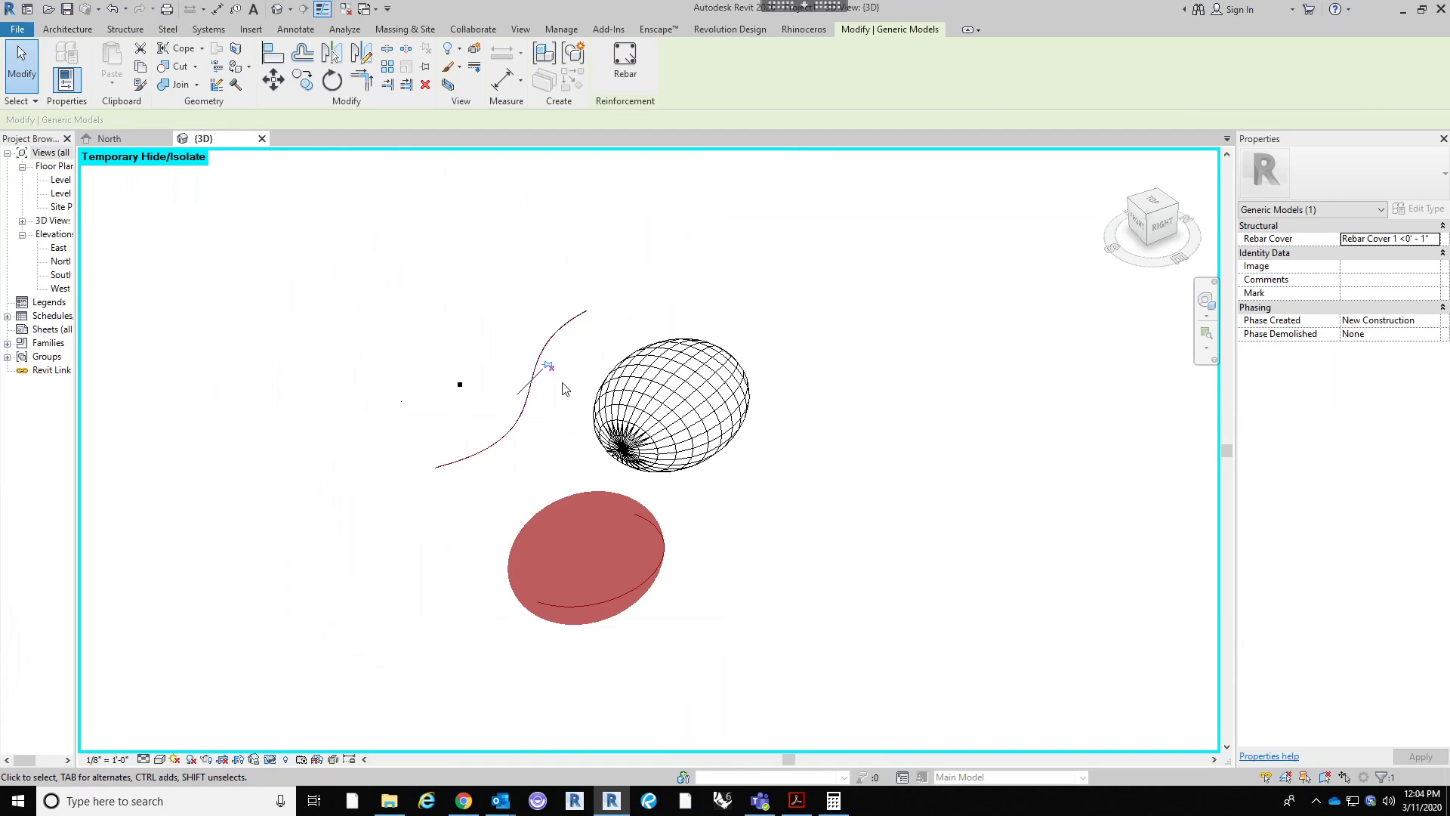
{"action": "middle_click_drag", "start_coordinate": [790, 535], "coordinate": [790, 486]}
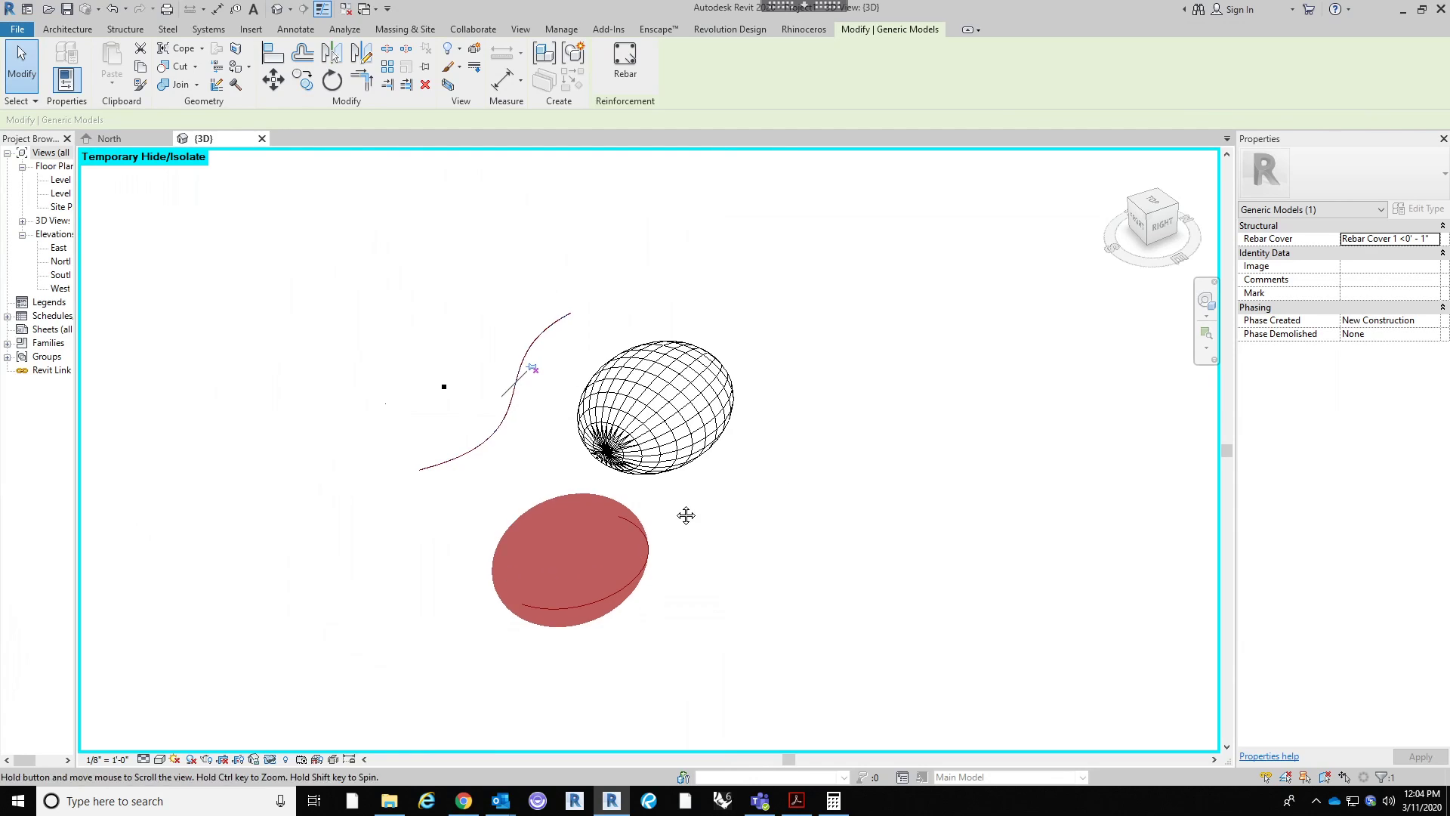
{"action": "middle_click_drag", "start_coordinate": [686, 514], "coordinate": [669, 514]}
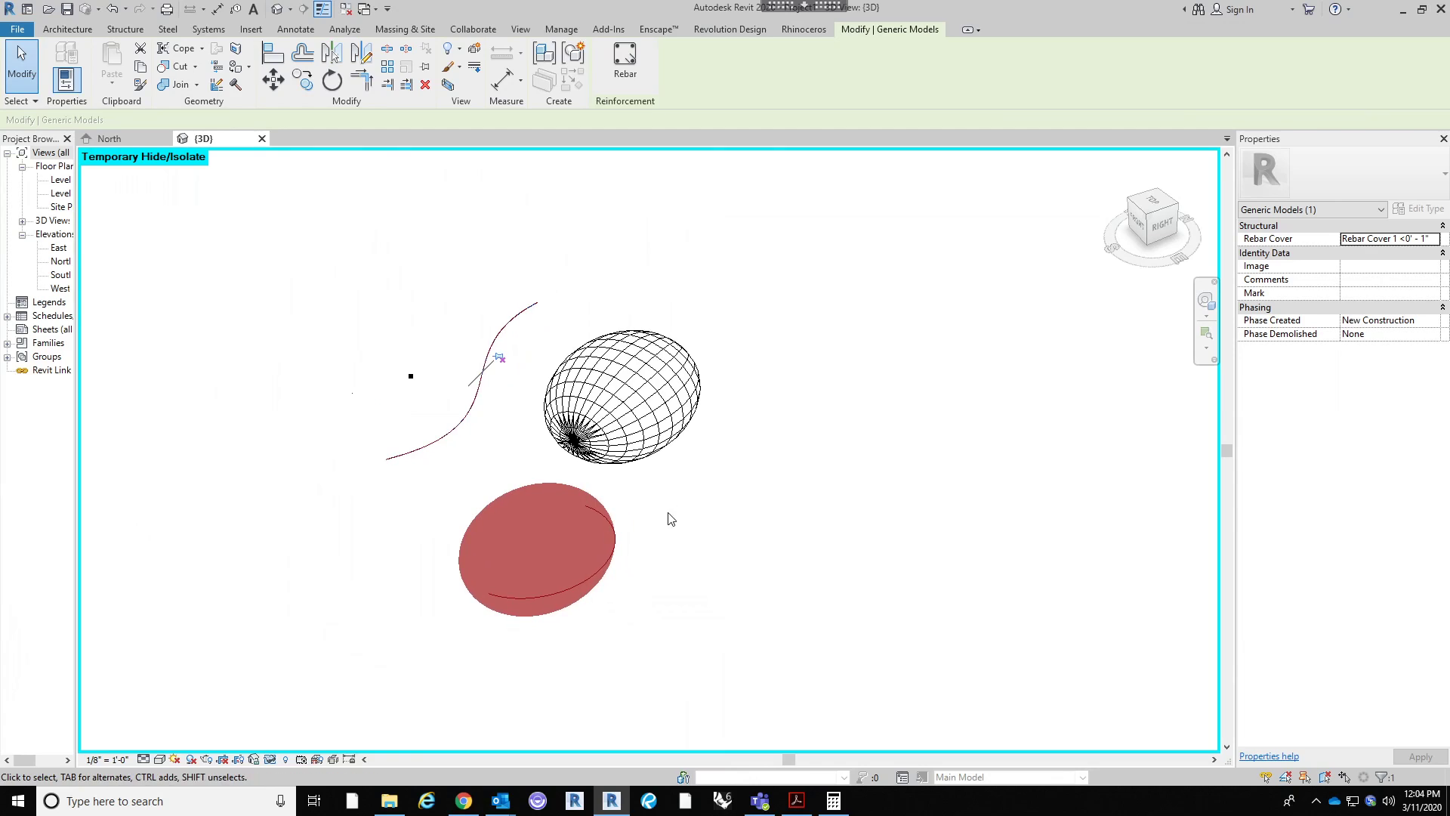
Step: Delete the point, curve and ellipsoid DirectShapes from the Revit 3D view
{"action": "left_click", "coordinate": [739, 531]}
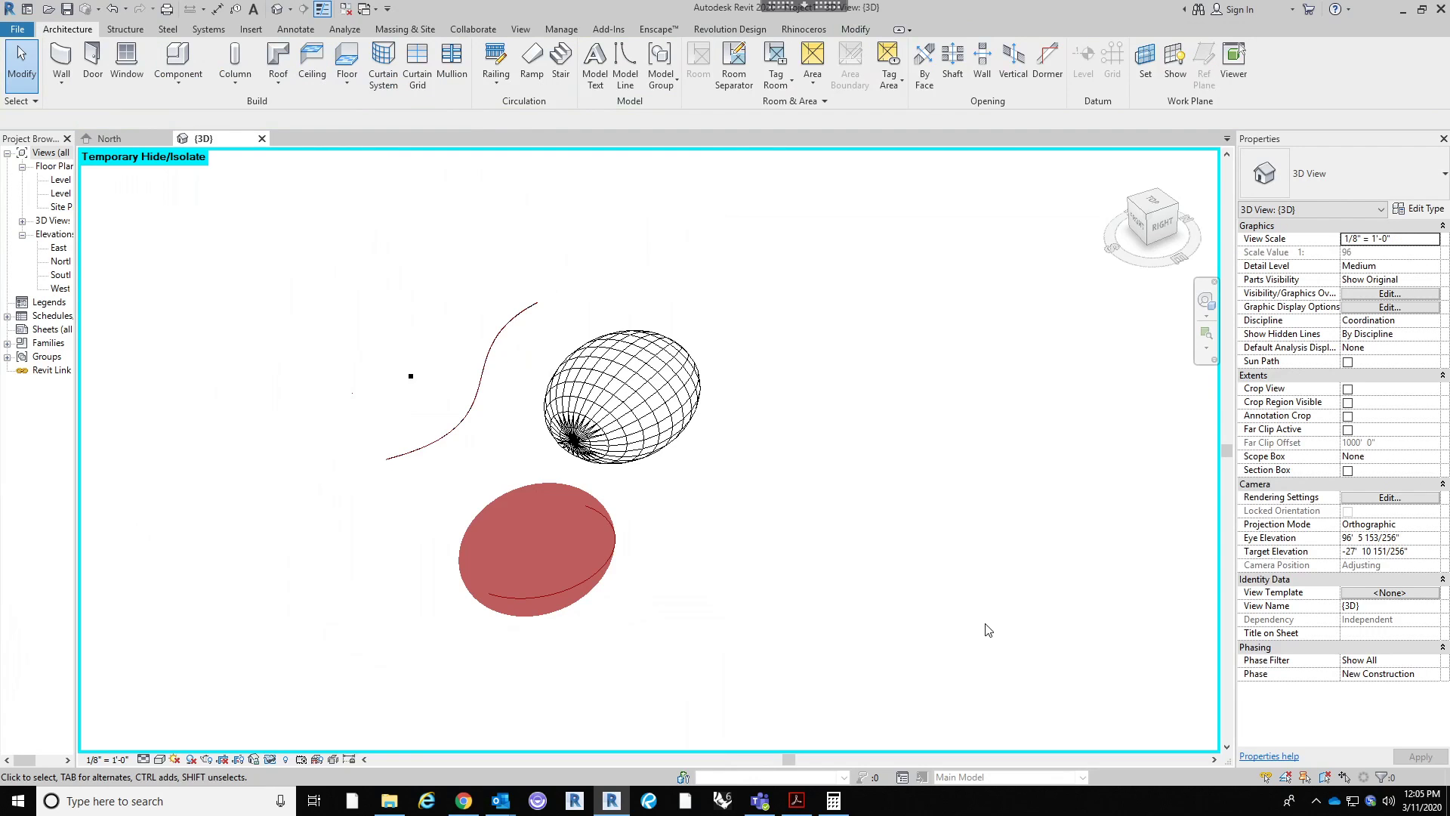
{"action": "left_click_drag", "start_coordinate": [731, 663], "coordinate": [263, 251]}
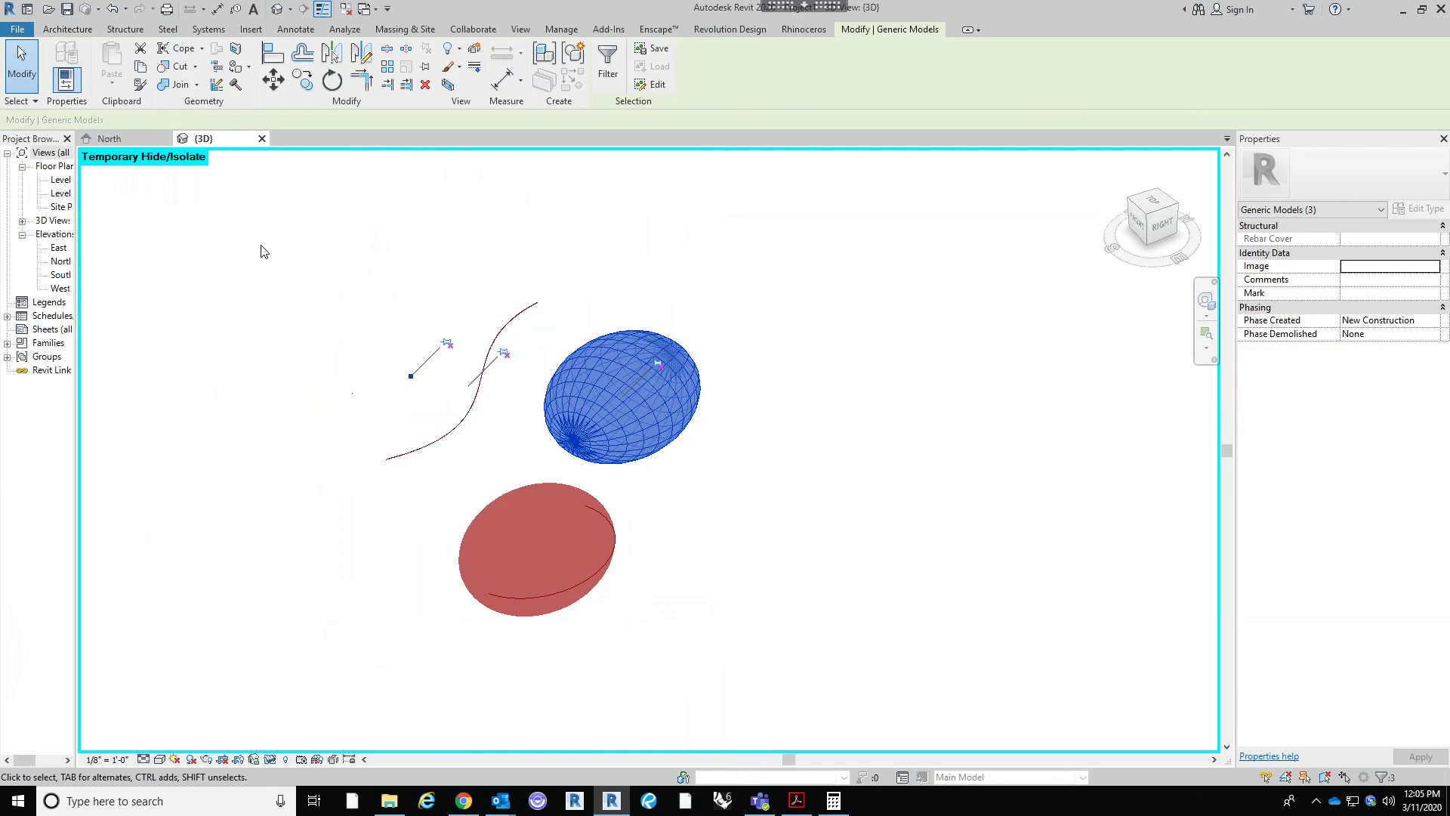
{"action": "key", "text": "Delete"}
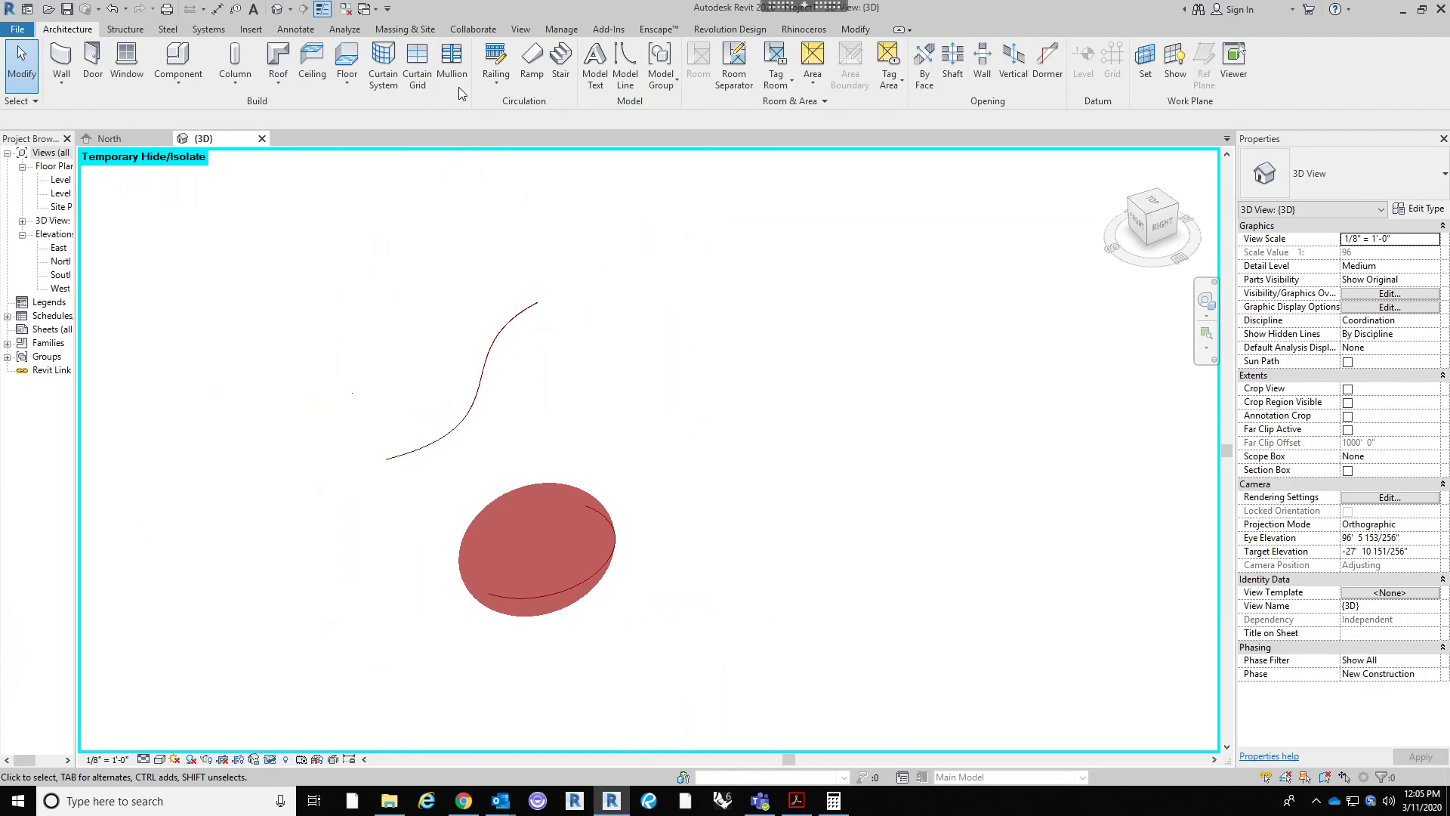
Step: Switch to Rhino, move the Grasshopper window aside, and delete the point, curve and ellipsoid
{"action": "left_click", "coordinate": [803, 29]}
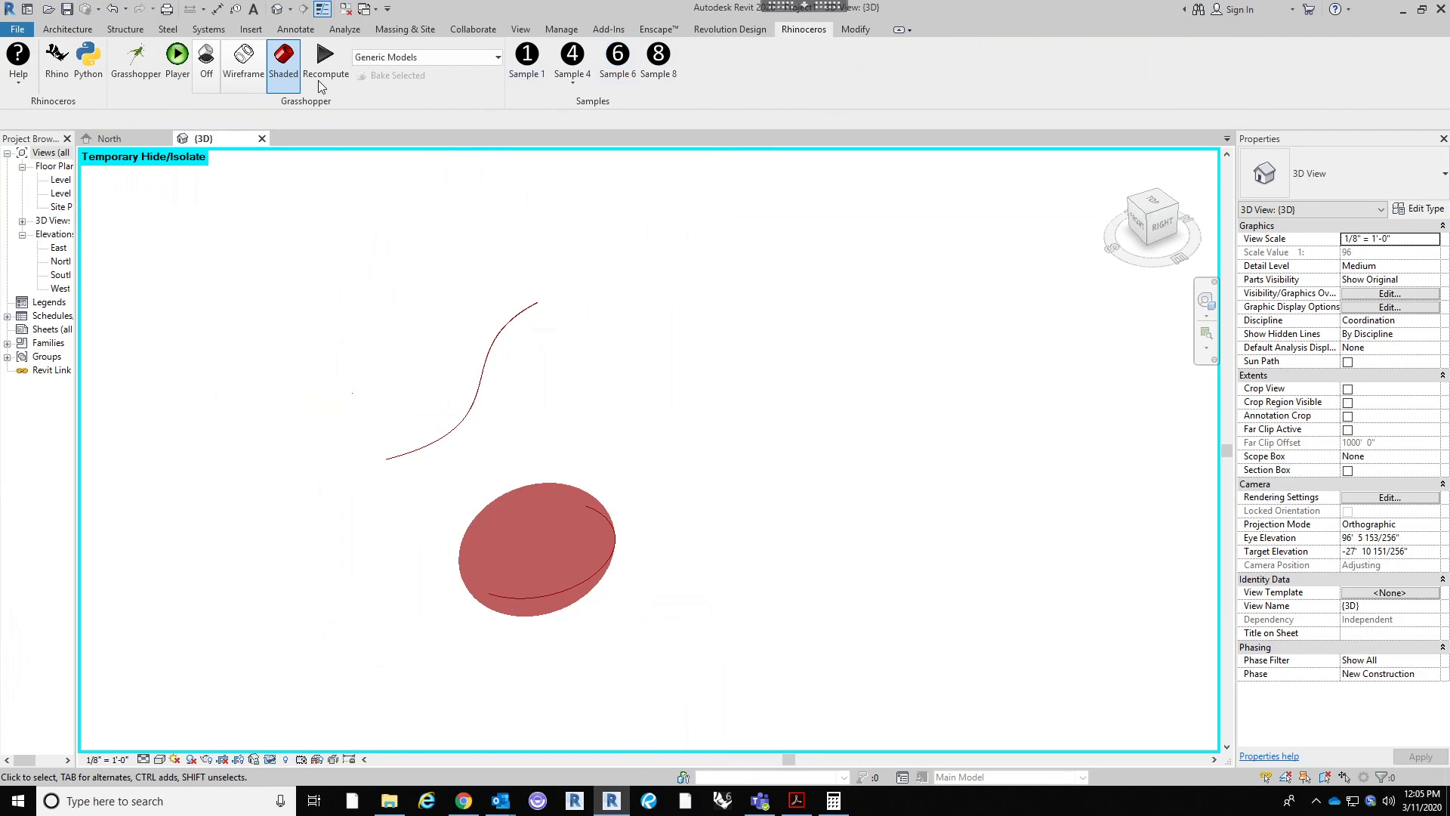
{"action": "left_click", "coordinate": [57, 60]}
{"action": "left_click_drag", "start_coordinate": [1319, 182], "coordinate": [499, 97]}
{"action": "left_click_drag", "start_coordinate": [1140, 352], "coordinate": [894, 189]}
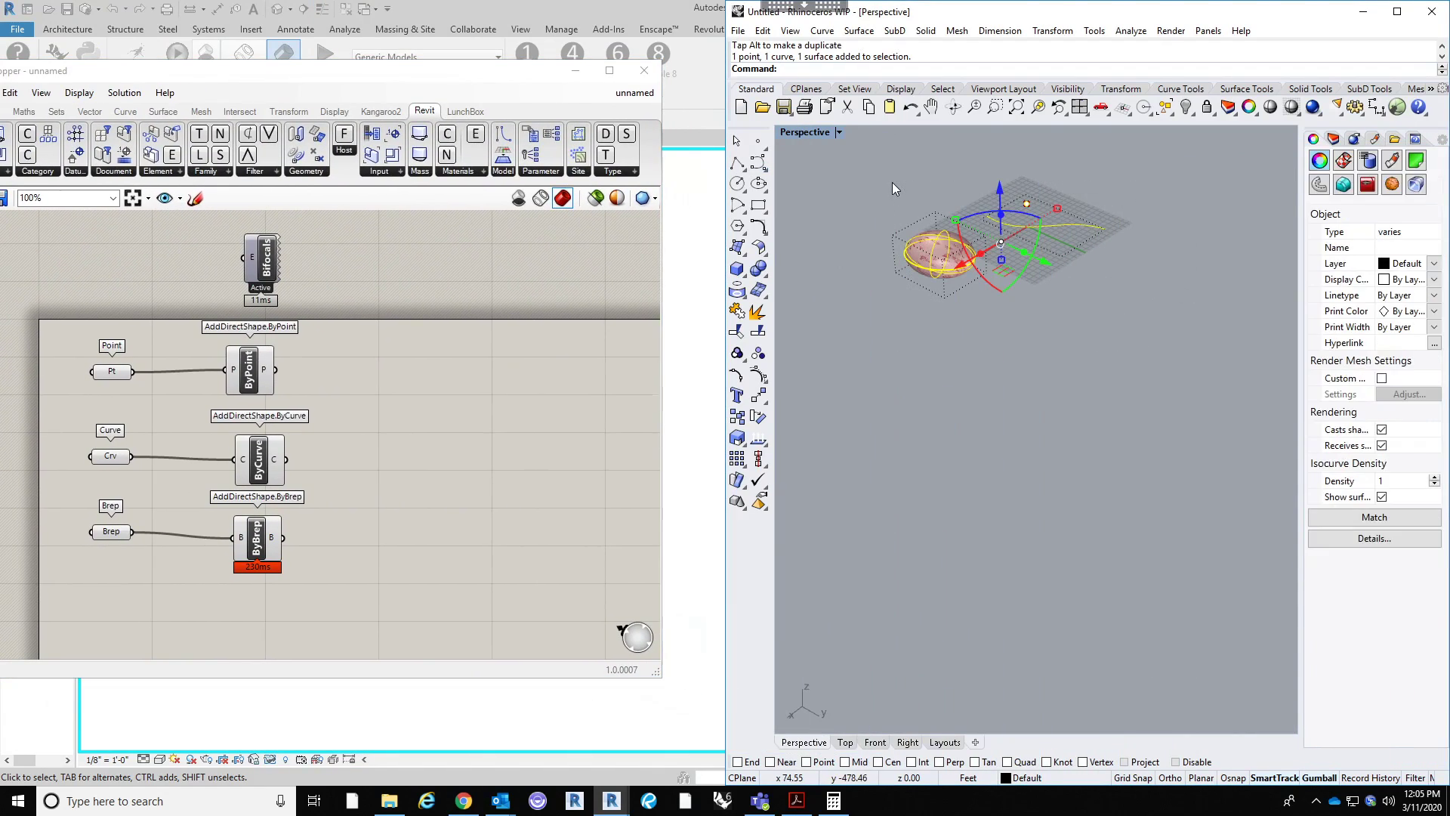
{"action": "key", "text": "Delete"}
Step: Place the Grasshopper window beside Revit and delete the Point, Curve and Brep parameters with their AddDirectShape components
{"action": "left_click", "coordinate": [322, 392]}
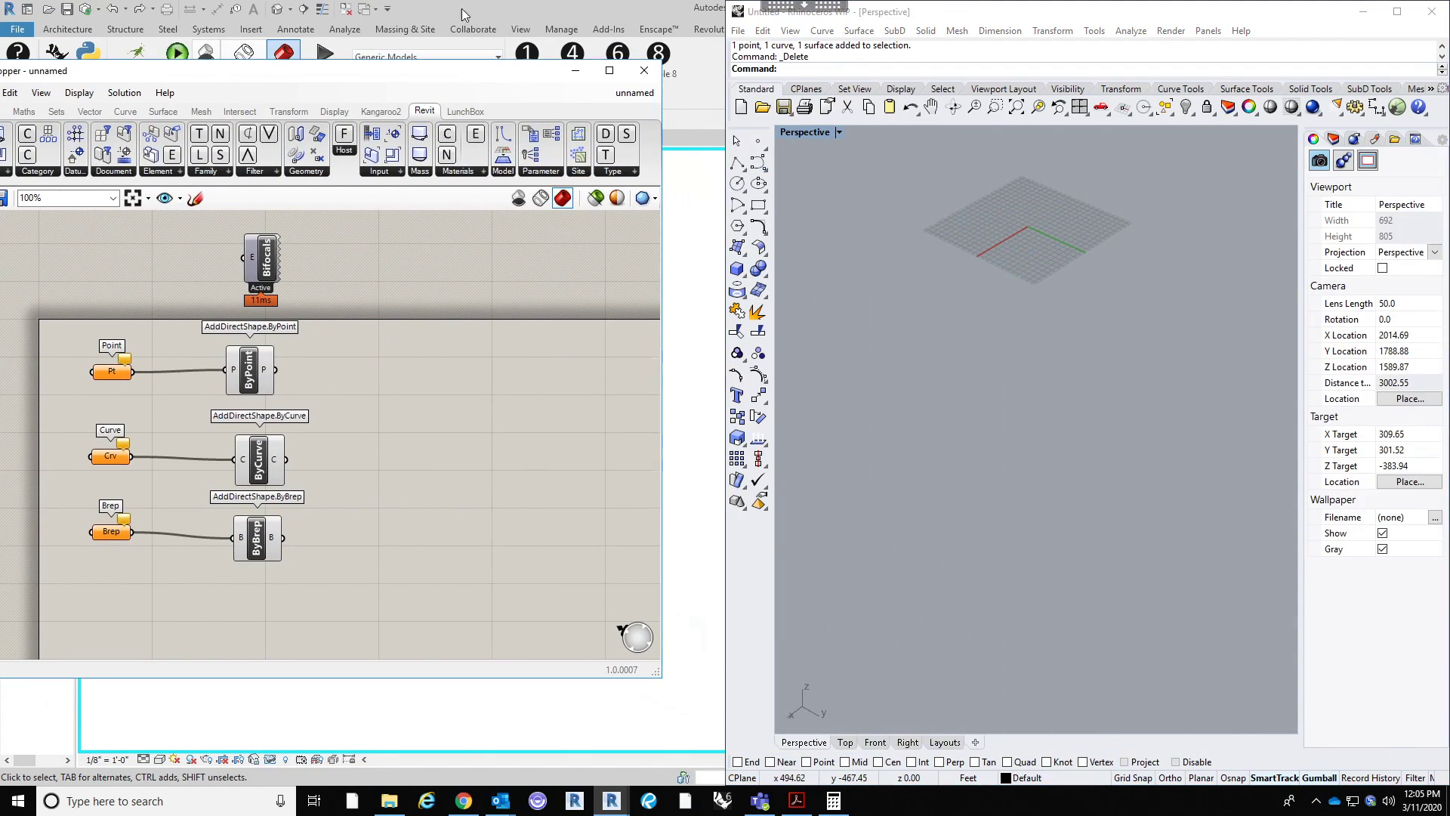
{"action": "left_click_drag", "start_coordinate": [436, 74], "coordinate": [1447, 210]}
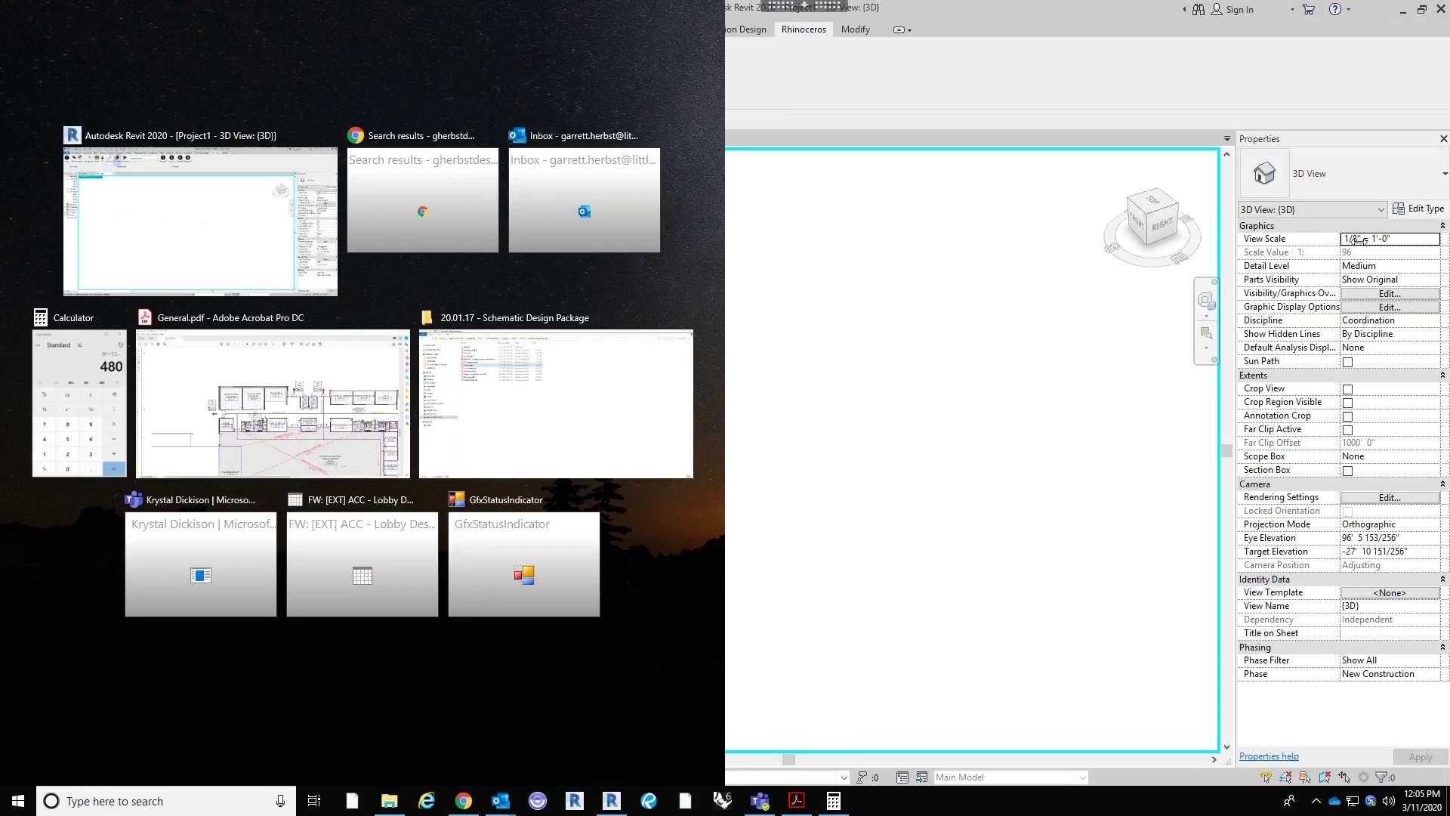
{"action": "left_click", "coordinate": [848, 382]}
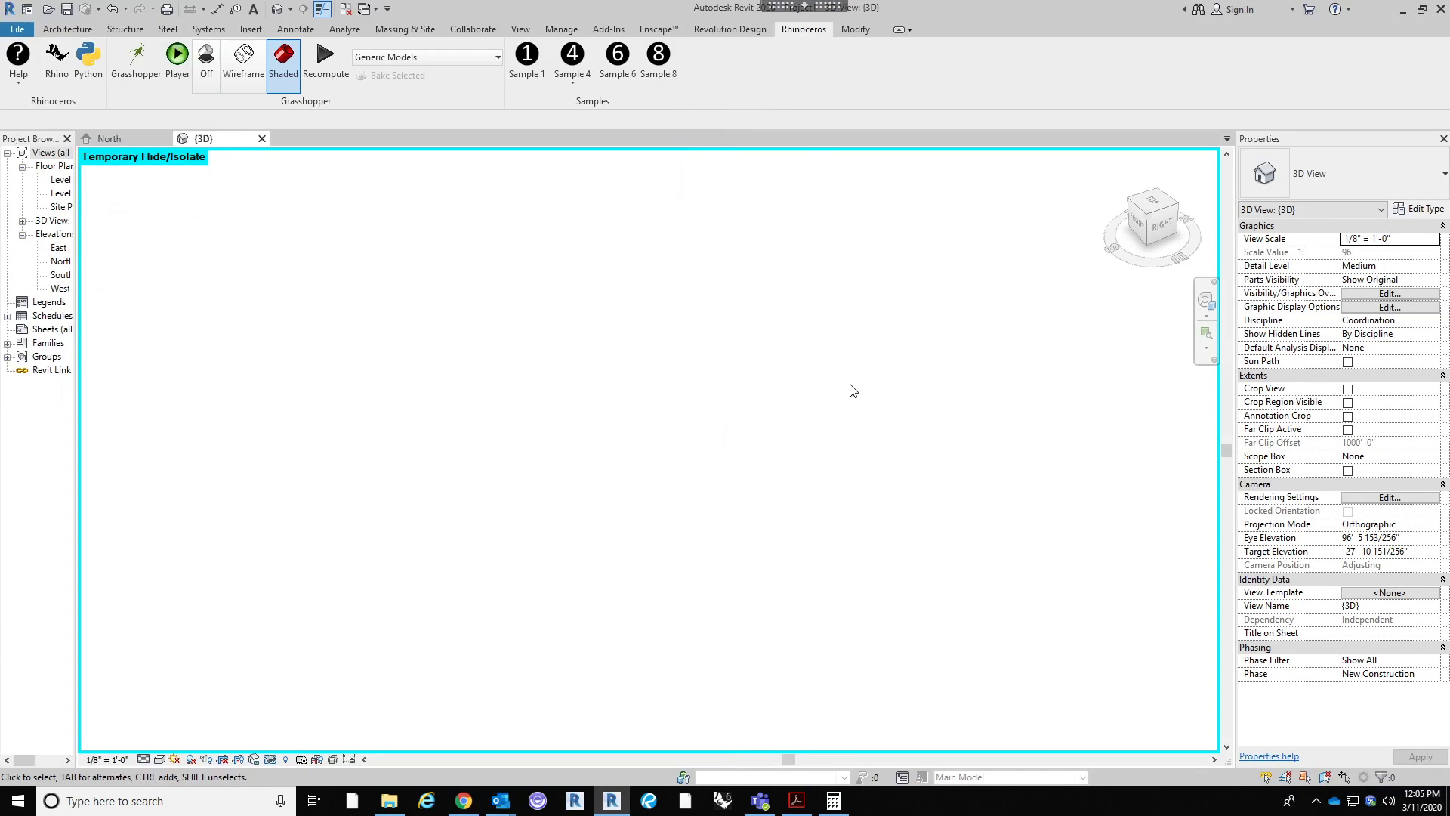
{"action": "left_click", "coordinate": [123, 81]}
{"action": "left_click_drag", "start_coordinate": [1133, 557], "coordinate": [864, 289]}
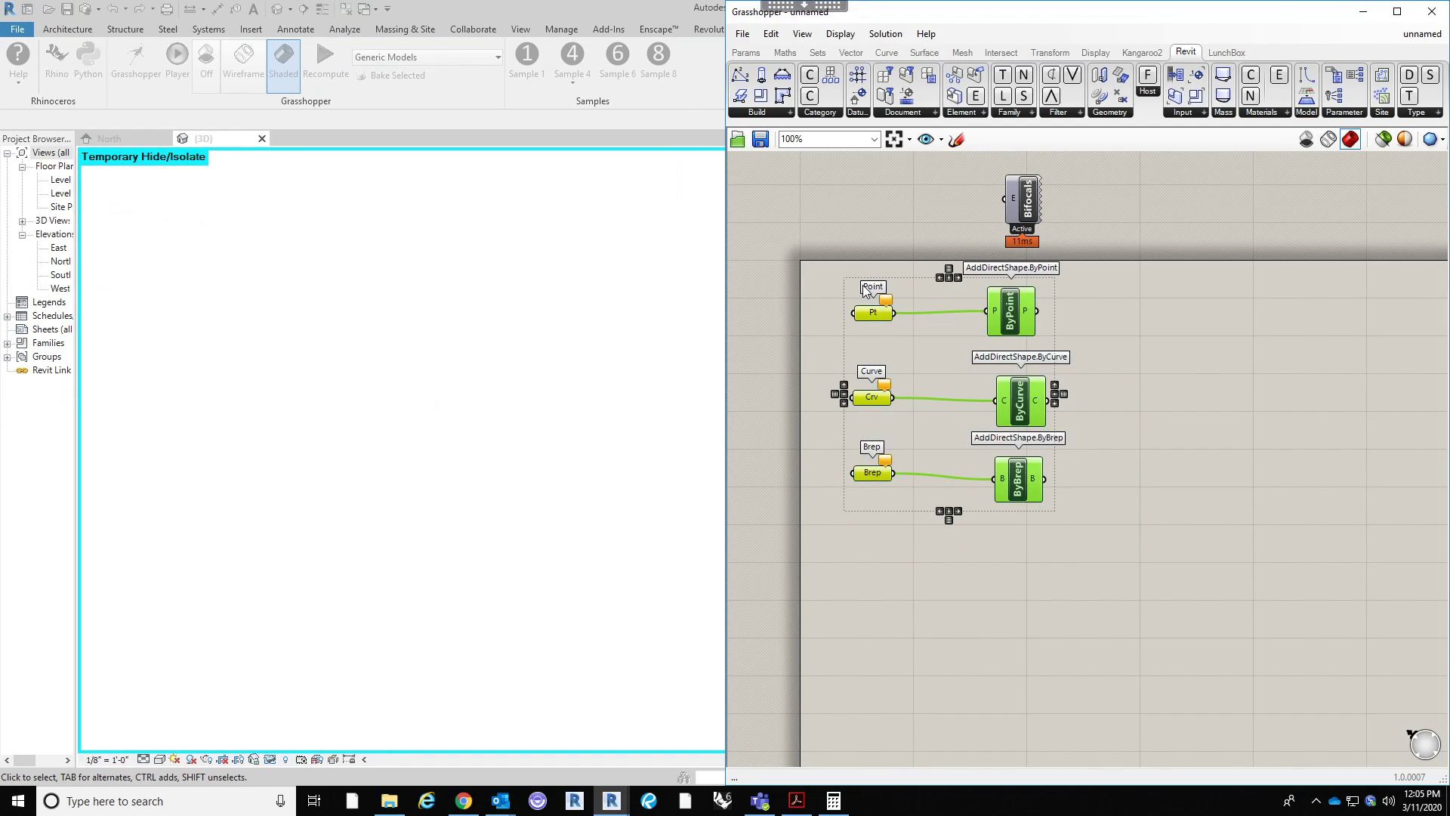
{"action": "key", "text": "Delete"}
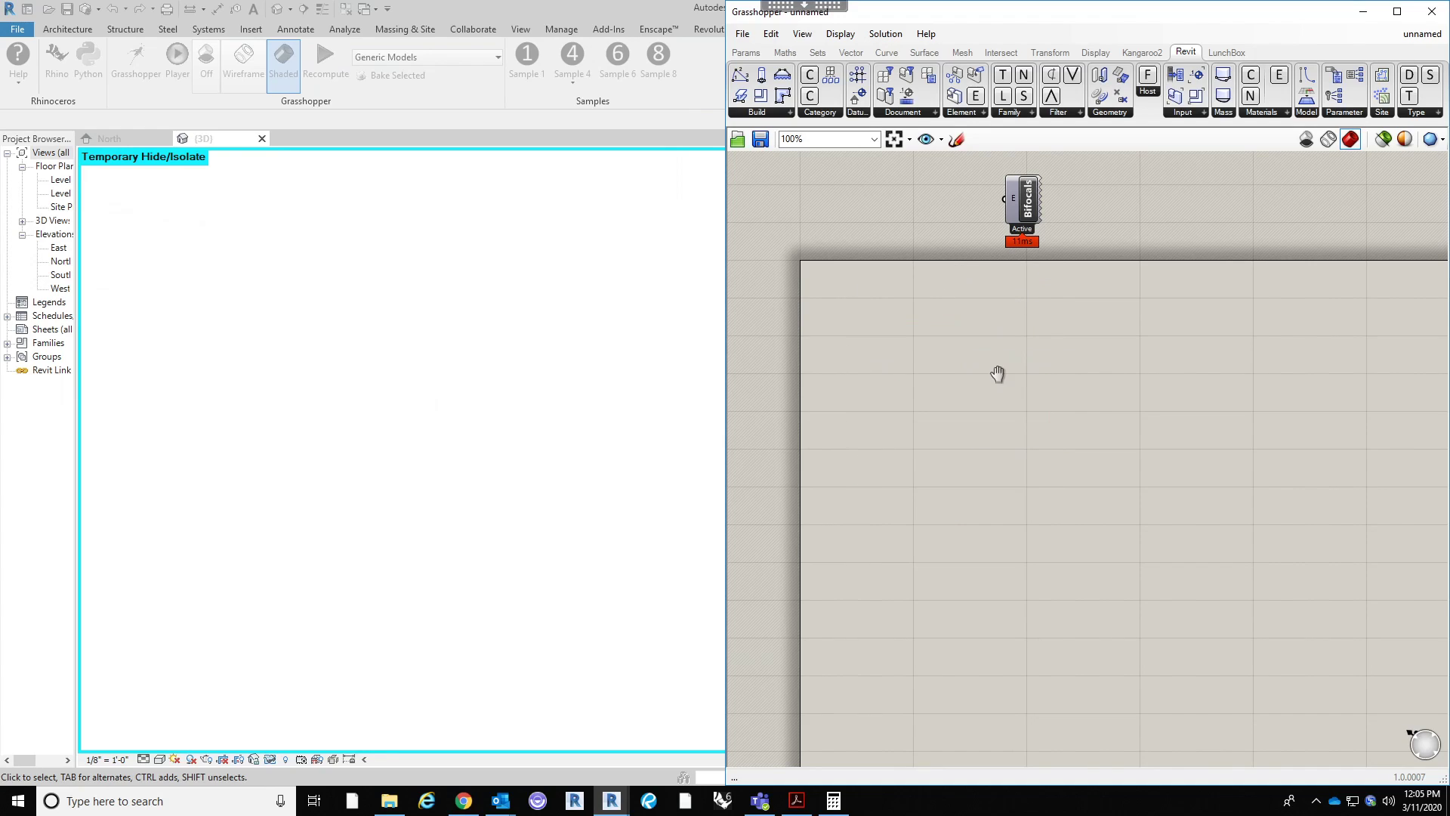
Step: Add a Line SDL component to the emptied Grasshopper canvas and move the Grasshopper window off the Rhino viewport
{"action": "right_click_drag", "start_coordinate": [964, 447], "coordinate": [945, 447]}
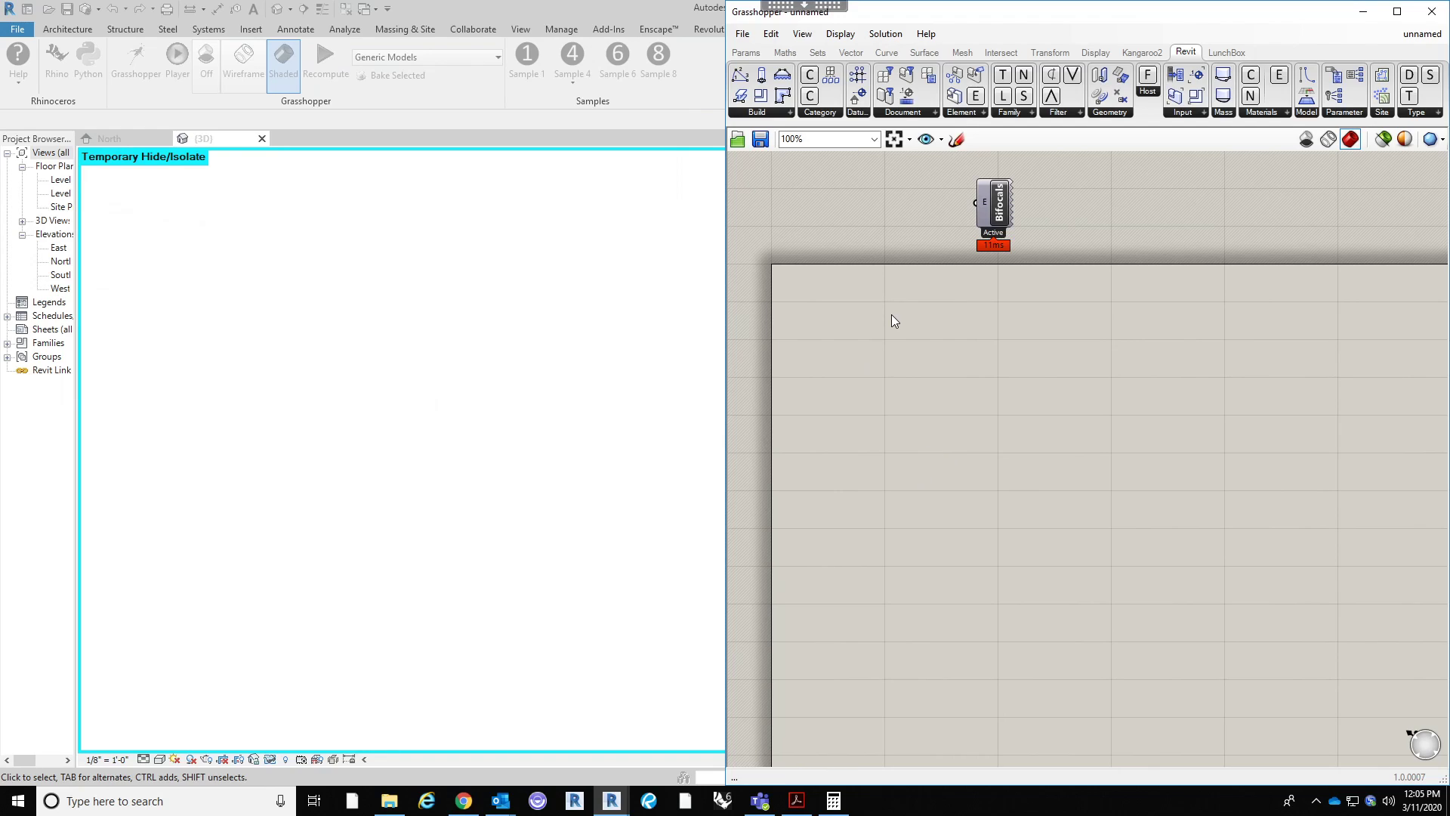
{"action": "double_click", "coordinate": [912, 416]}
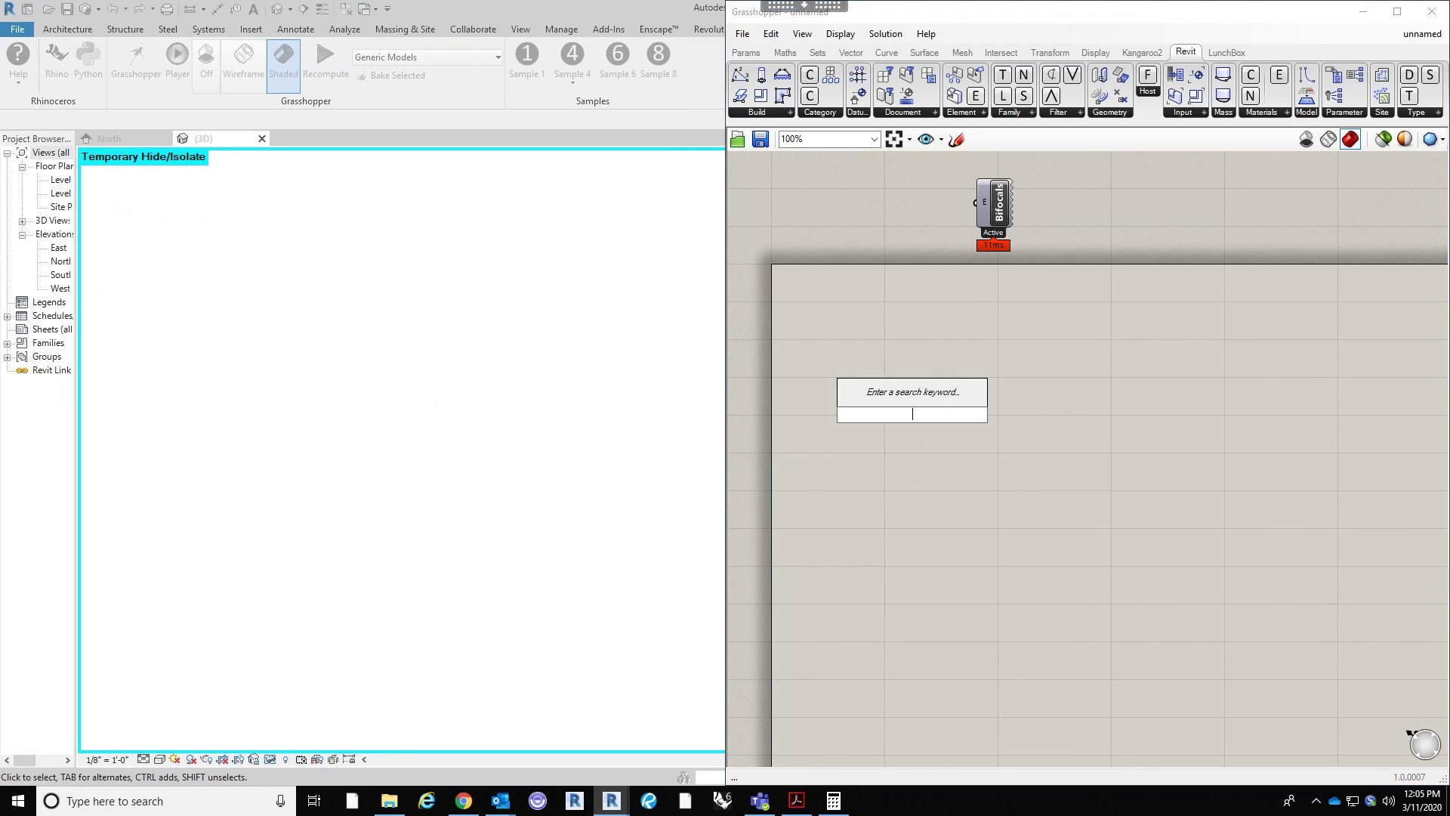
{"action": "type", "text": "LINE"}
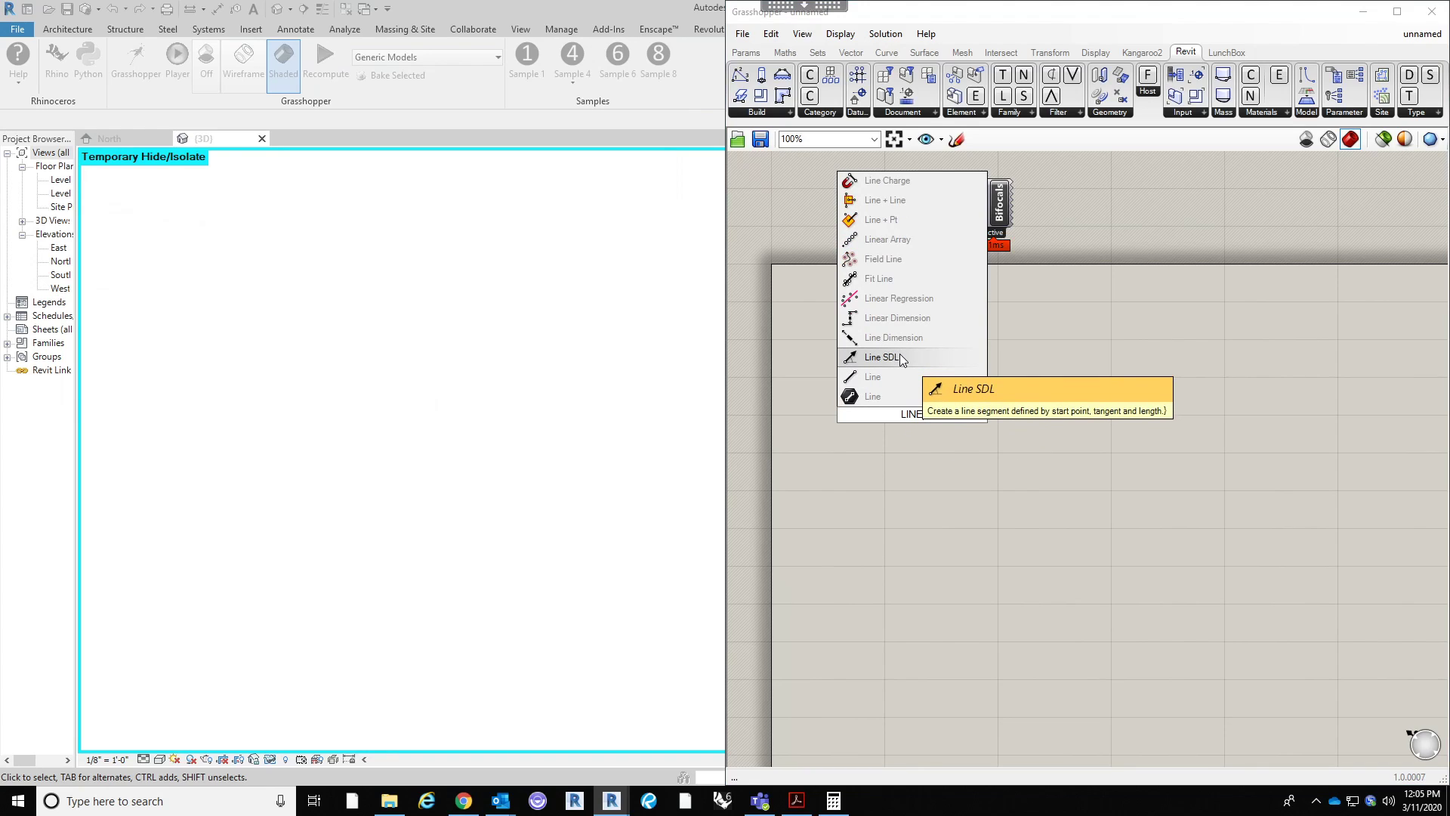
{"action": "left_click", "coordinate": [900, 357]}
{"action": "left_click_drag", "start_coordinate": [901, 416], "coordinate": [1022, 374]}
{"action": "left_click", "coordinate": [909, 359]}
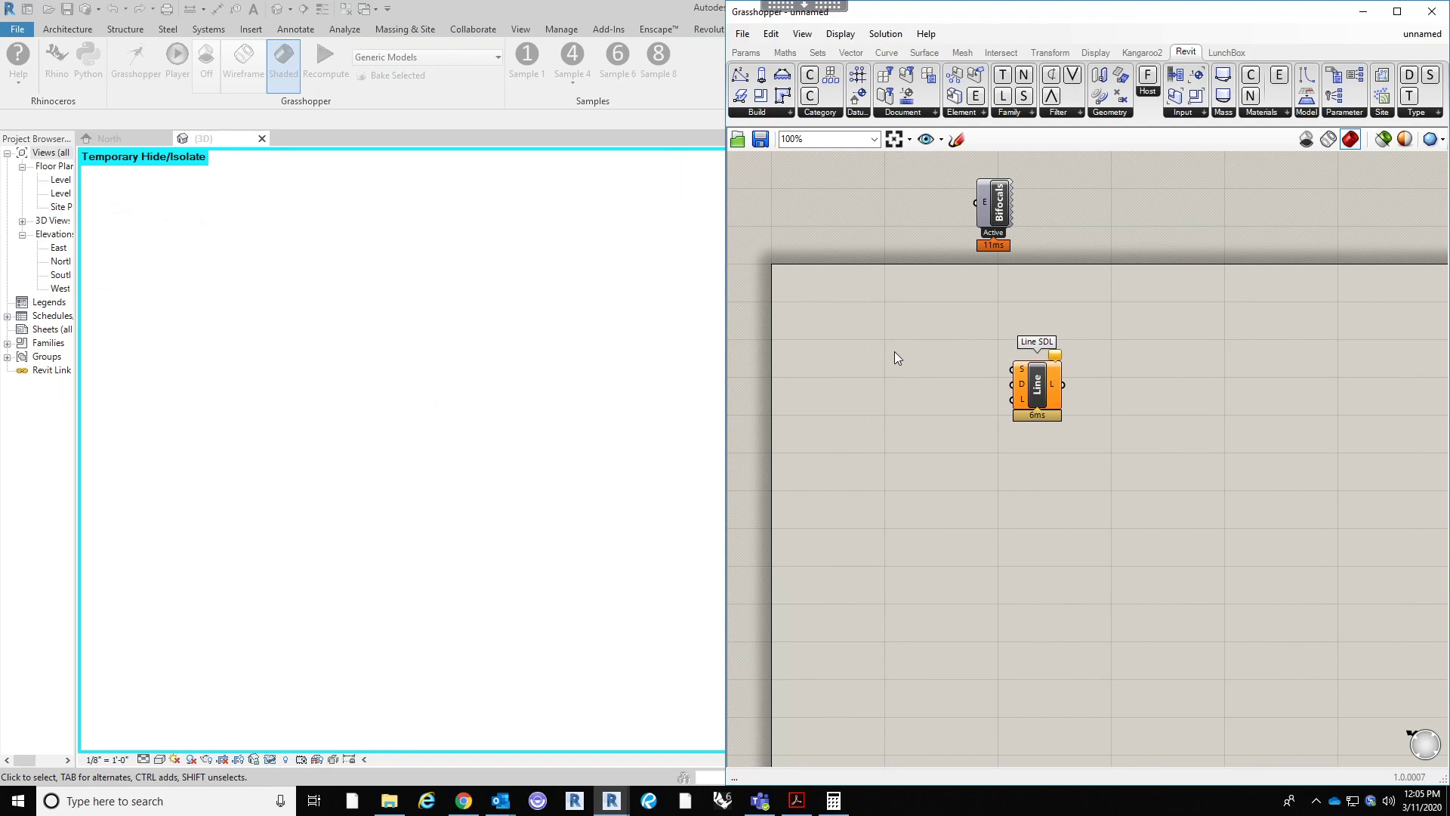
{"action": "left_click_drag", "start_coordinate": [1191, 20], "coordinate": [603, 118]}
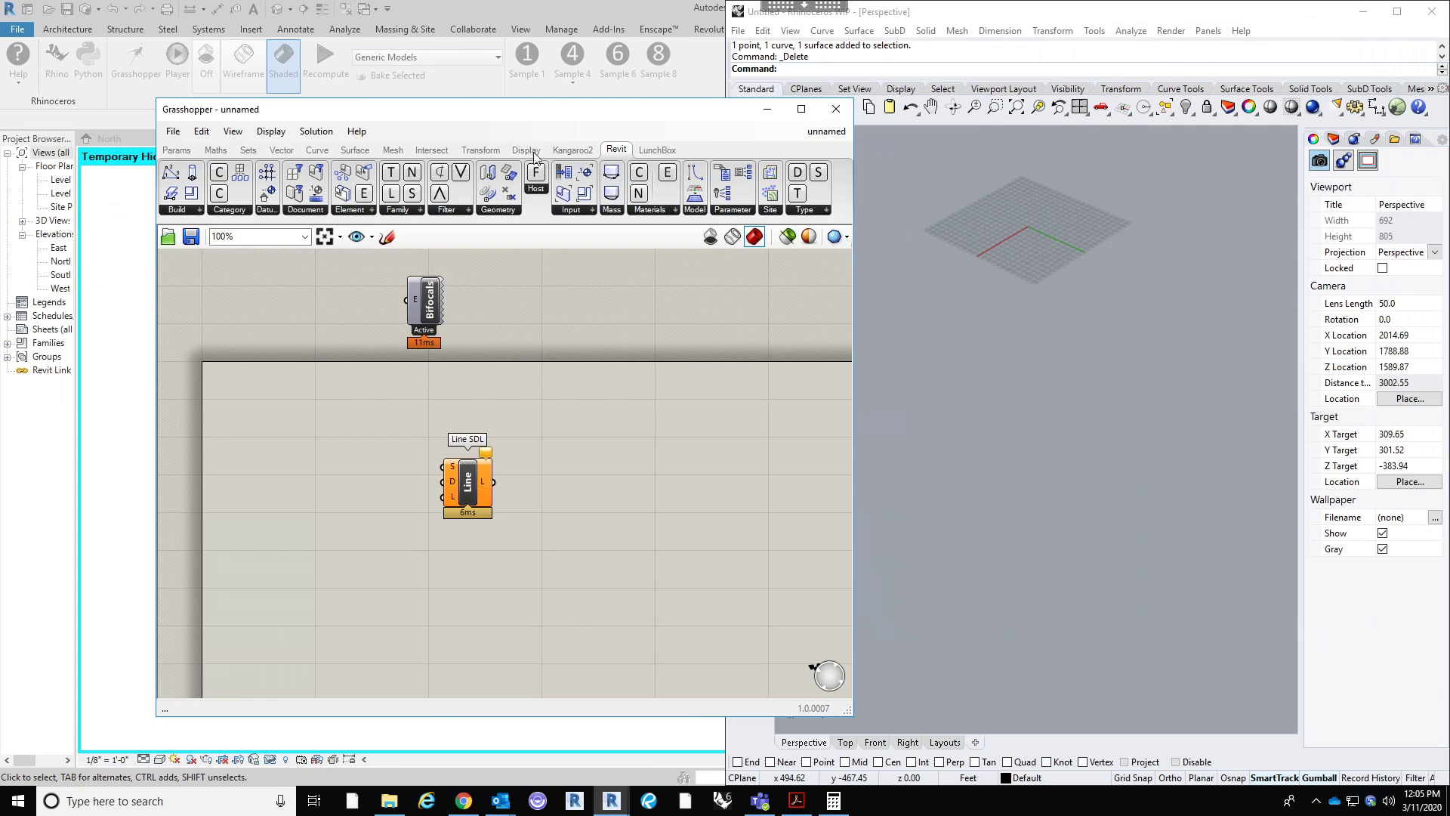
Step: Add a Point parameter and set it to a single point picked near the Rhino grid's origin
{"action": "double_click", "coordinate": [343, 459]}
{"action": "type", "text": "POINT"}
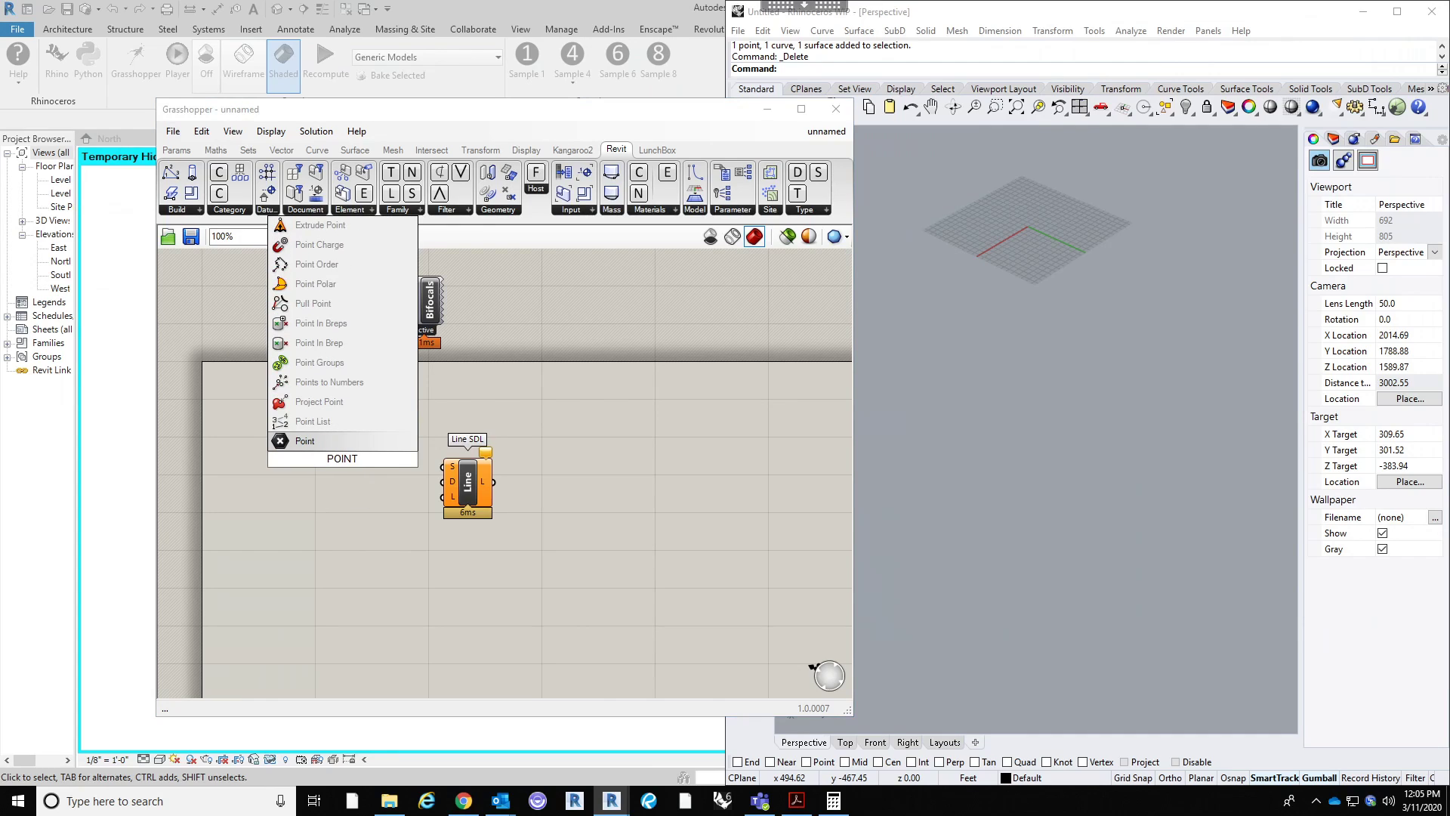
{"action": "left_click", "coordinate": [304, 440]}
{"action": "right_click", "coordinate": [347, 458]}
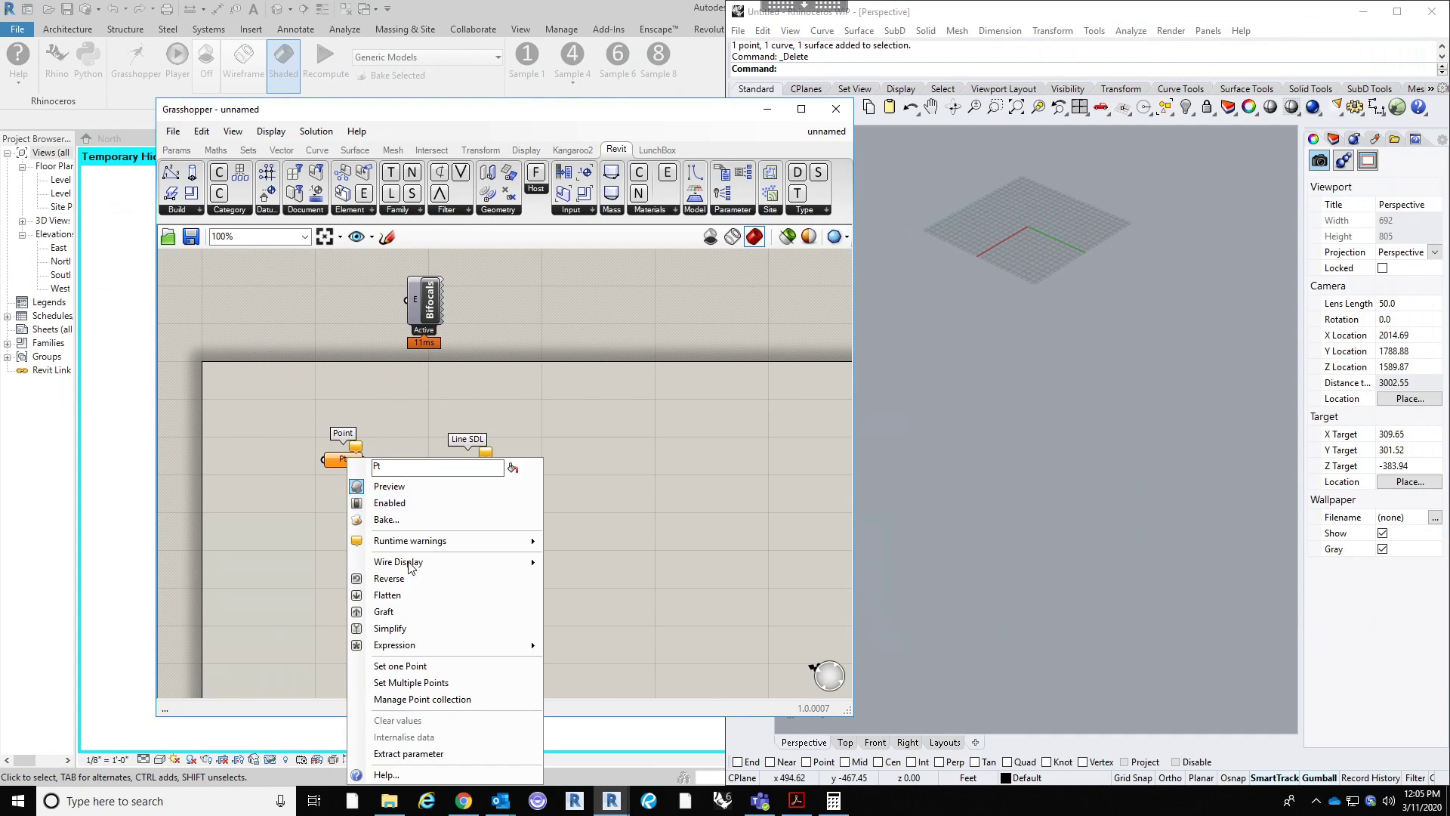
{"action": "left_click", "coordinate": [411, 667]}
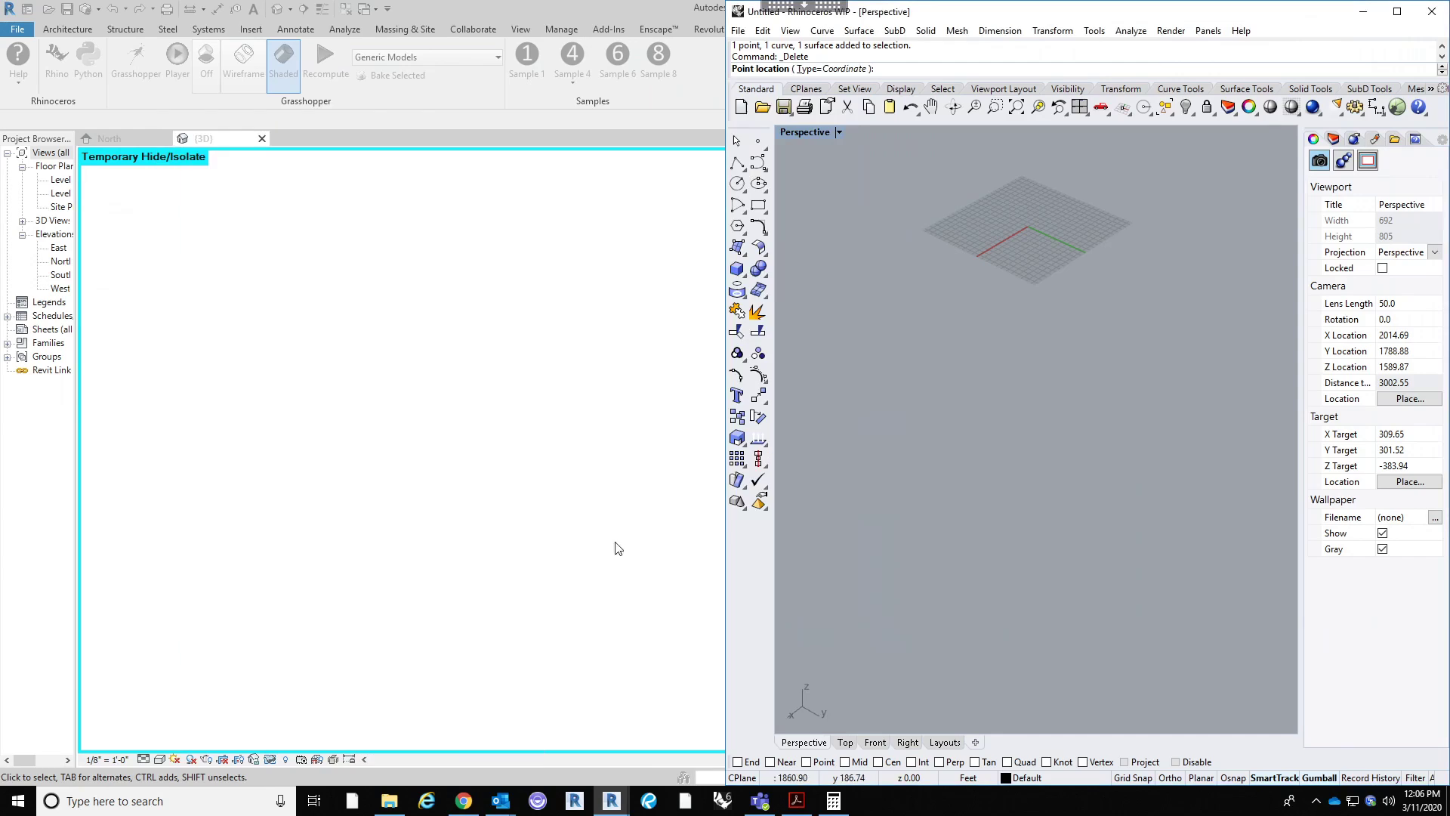
{"action": "left_click", "coordinate": [1024, 227]}
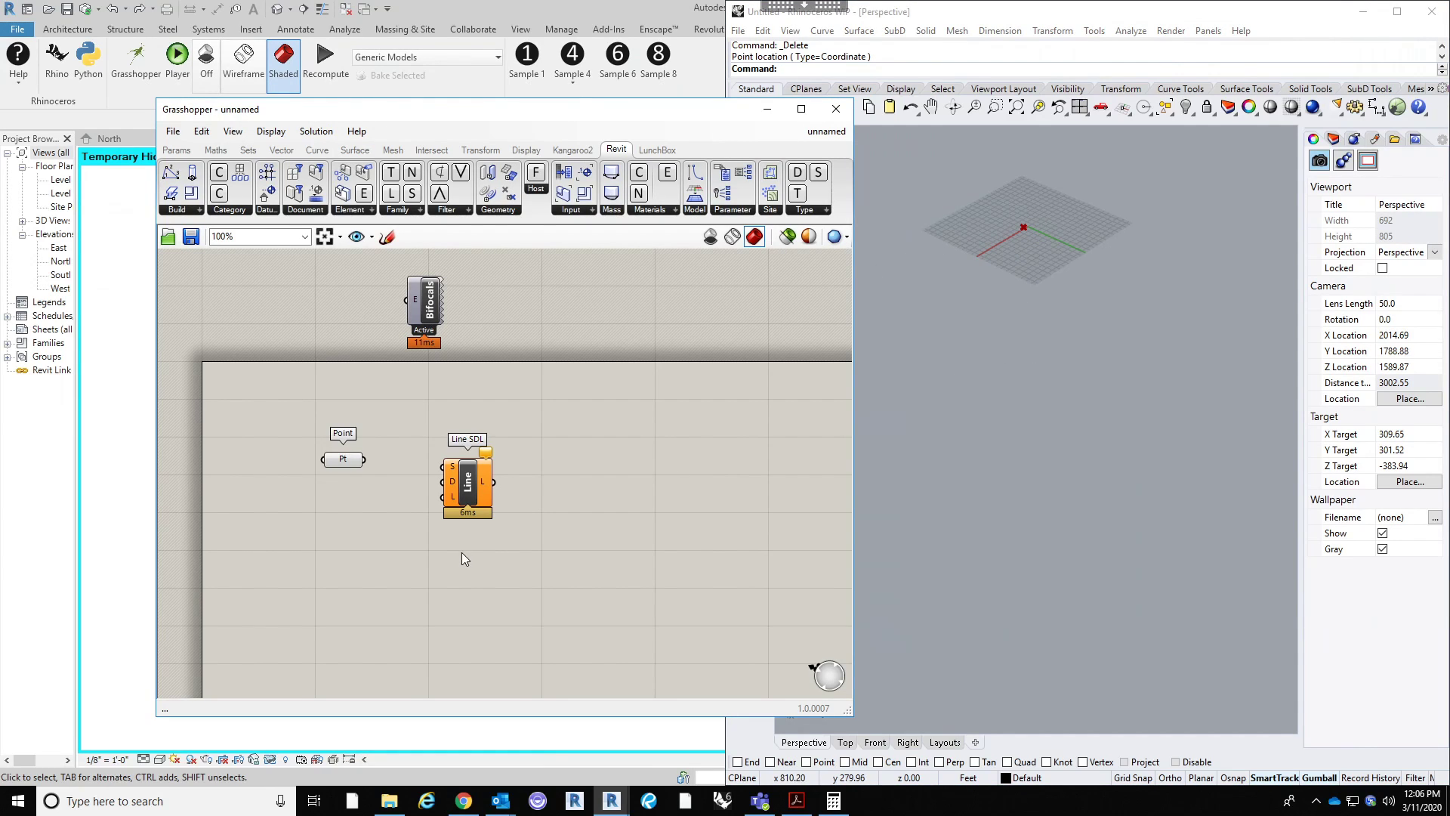
Step: Connect the Point parameter to the start input of Line SDL and keep the two components close together
{"action": "left_click_drag", "start_coordinate": [401, 464], "coordinate": [530, 504]}
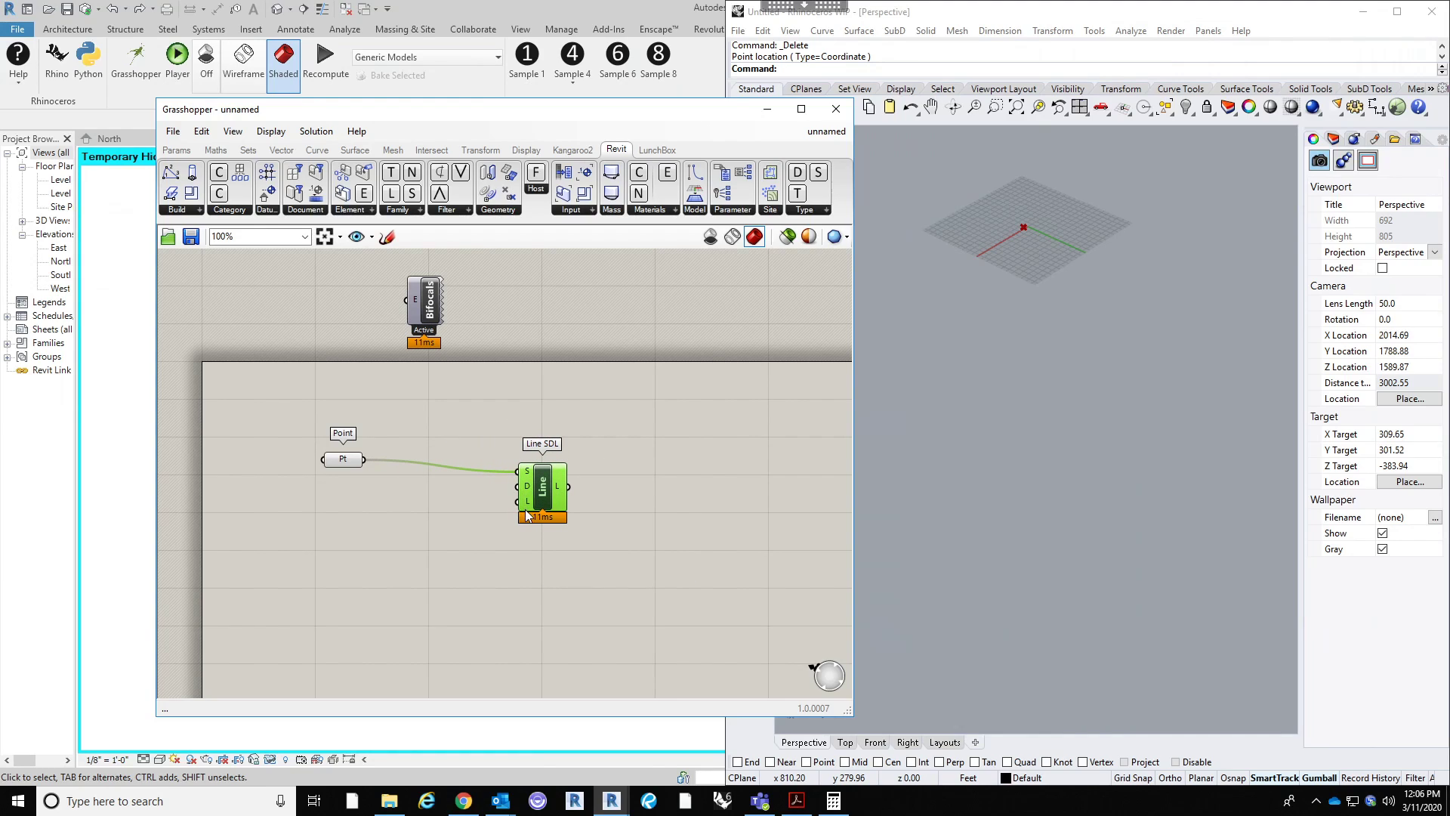
{"action": "left_click_drag", "start_coordinate": [521, 489], "coordinate": [449, 475]}
{"action": "left_click", "coordinate": [619, 453]}
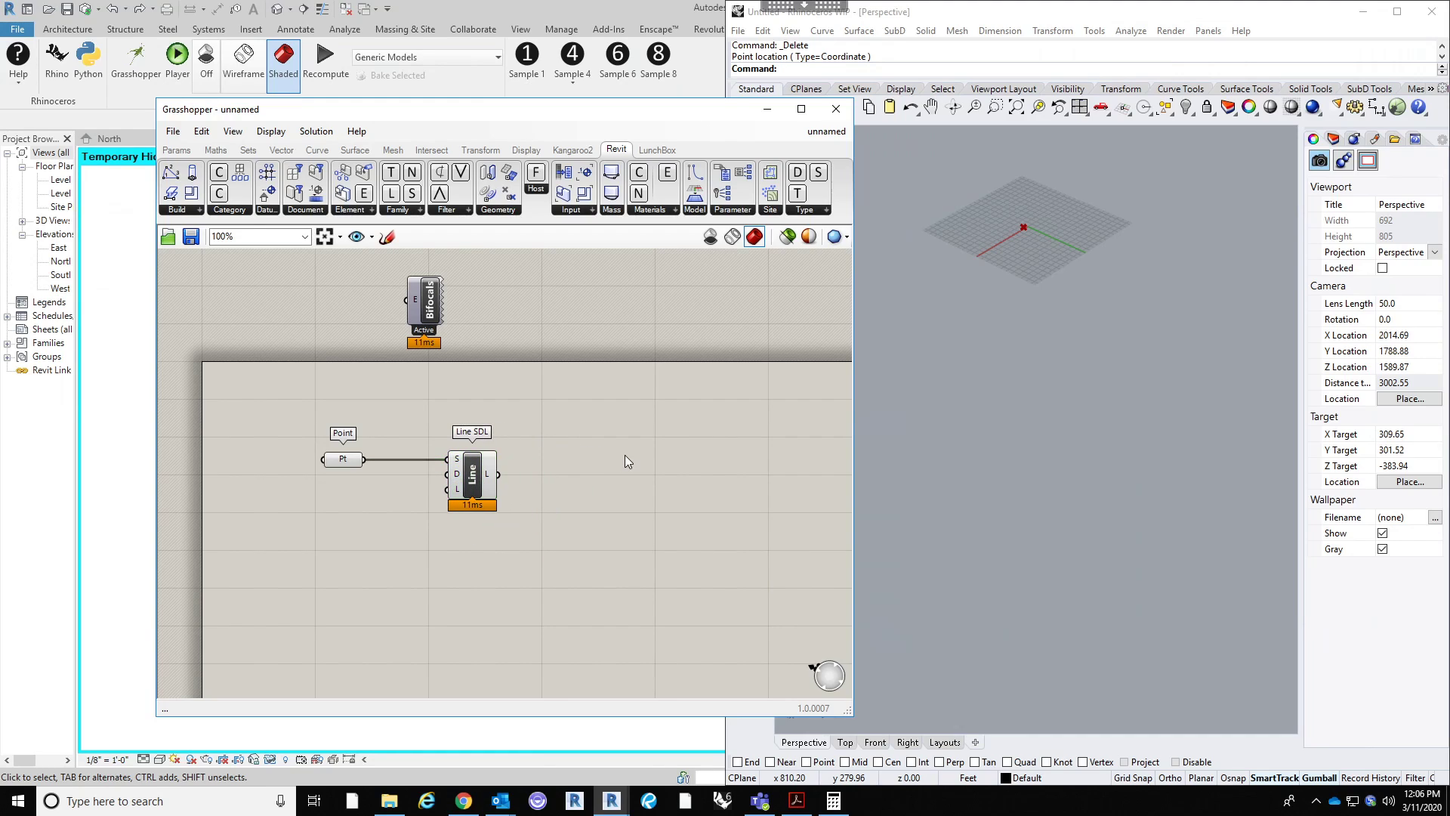
Step: Add a number slider with the value 100 below the Point and connect it to the length input of Line SDL
{"action": "double_click", "coordinate": [366, 550]}
{"action": "type", "text": "100"}
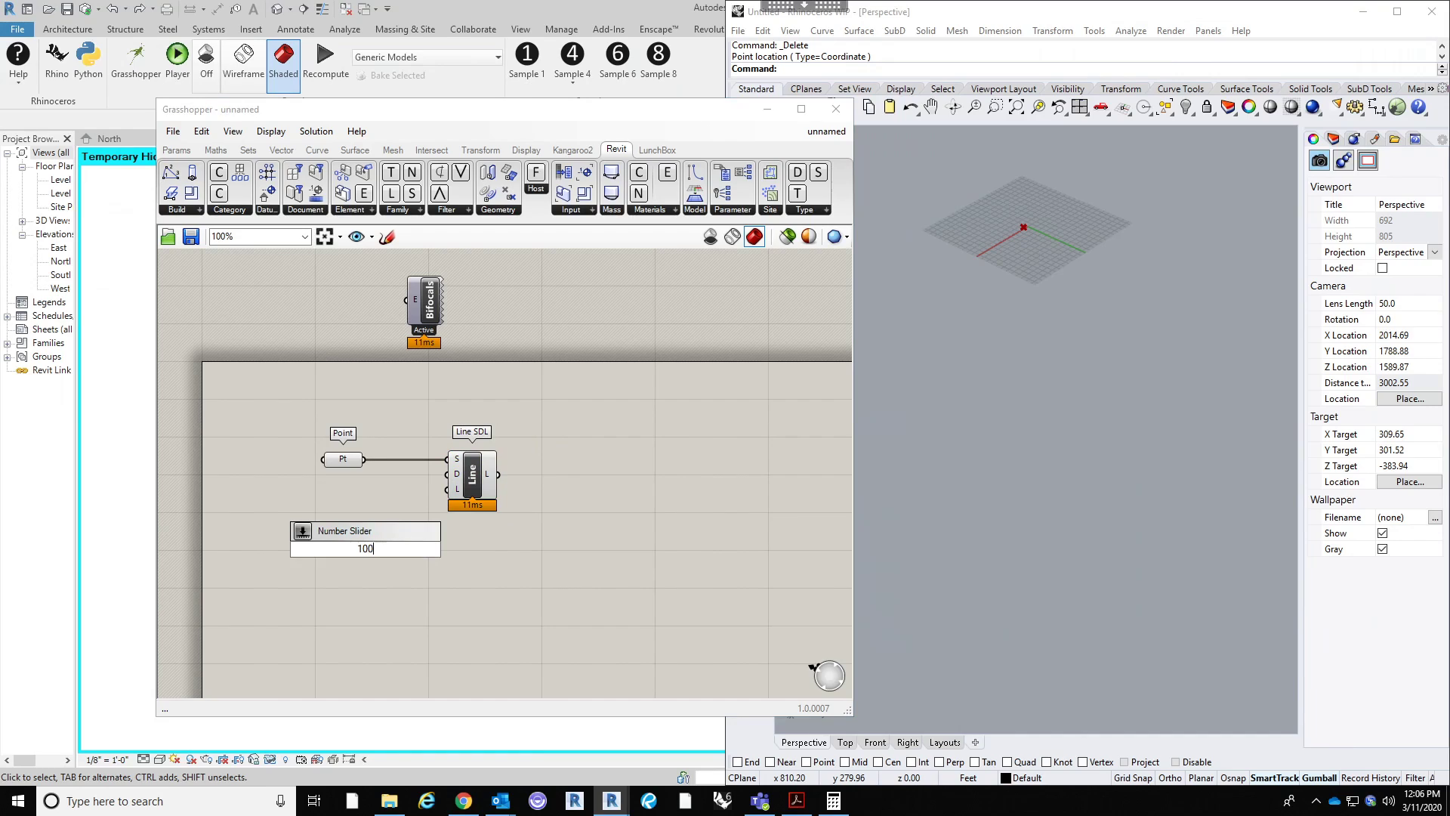
{"action": "key", "text": "Return"}
{"action": "left_click_drag", "start_coordinate": [486, 470], "coordinate": [504, 472]}
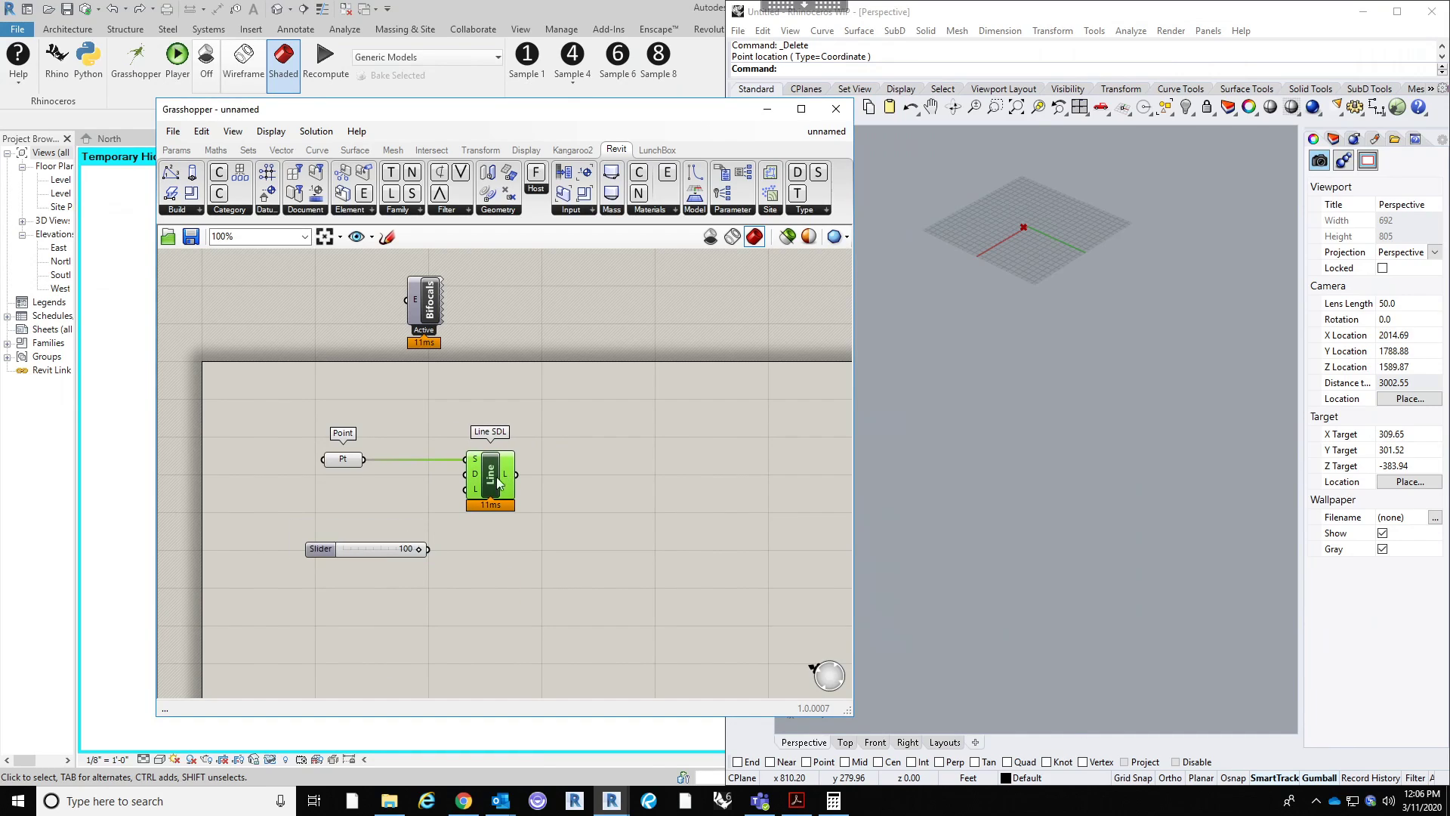
{"action": "left_click_drag", "start_coordinate": [428, 551], "coordinate": [513, 487]}
{"action": "left_click", "coordinate": [664, 400]}
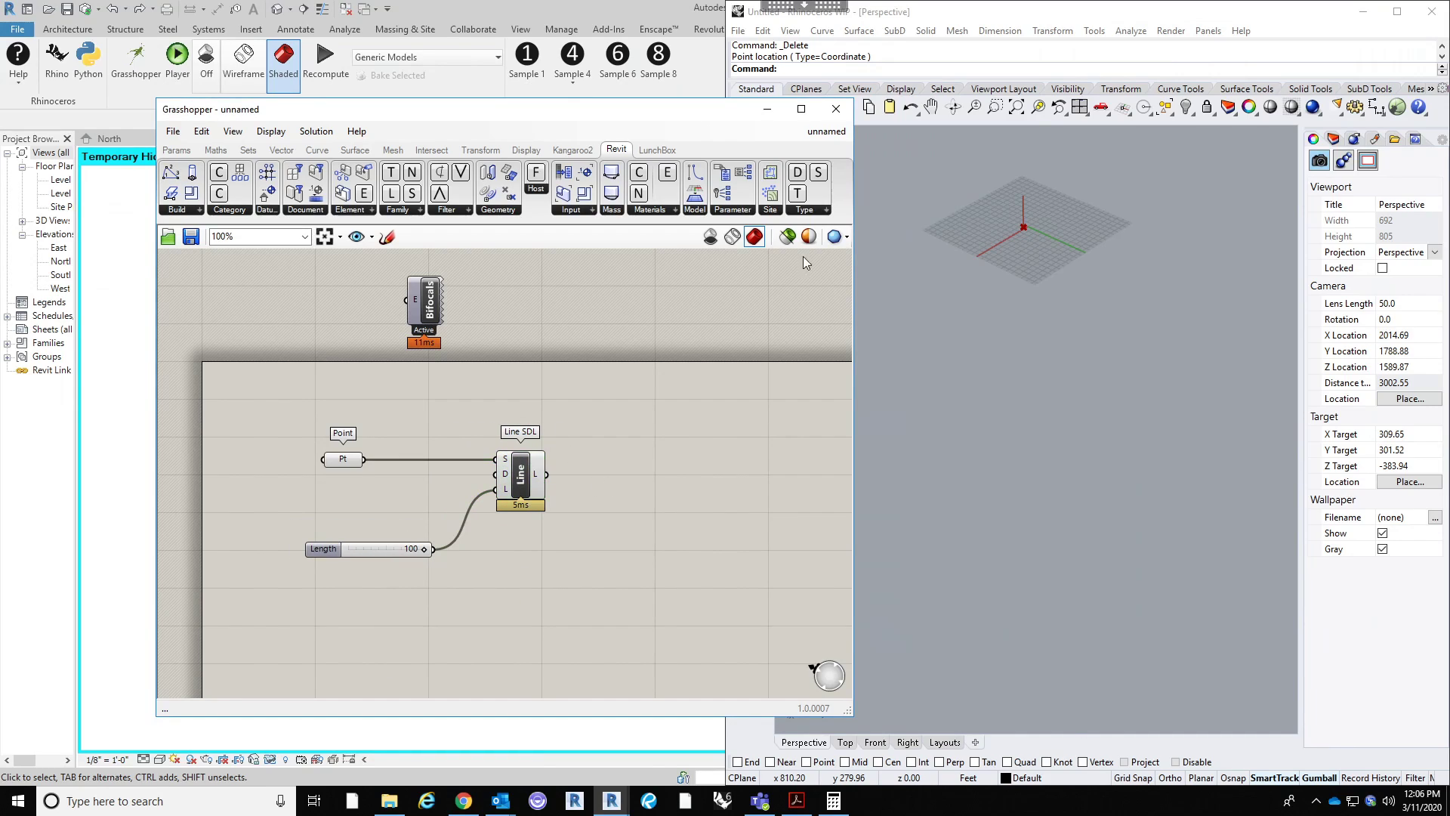
Step: Shift the Grasshopper window clear of the Revit ribbon and spread the Point and Line SDL components apart on the canvas
{"action": "left_click_drag", "start_coordinate": [623, 120], "coordinate": [700, 163]}
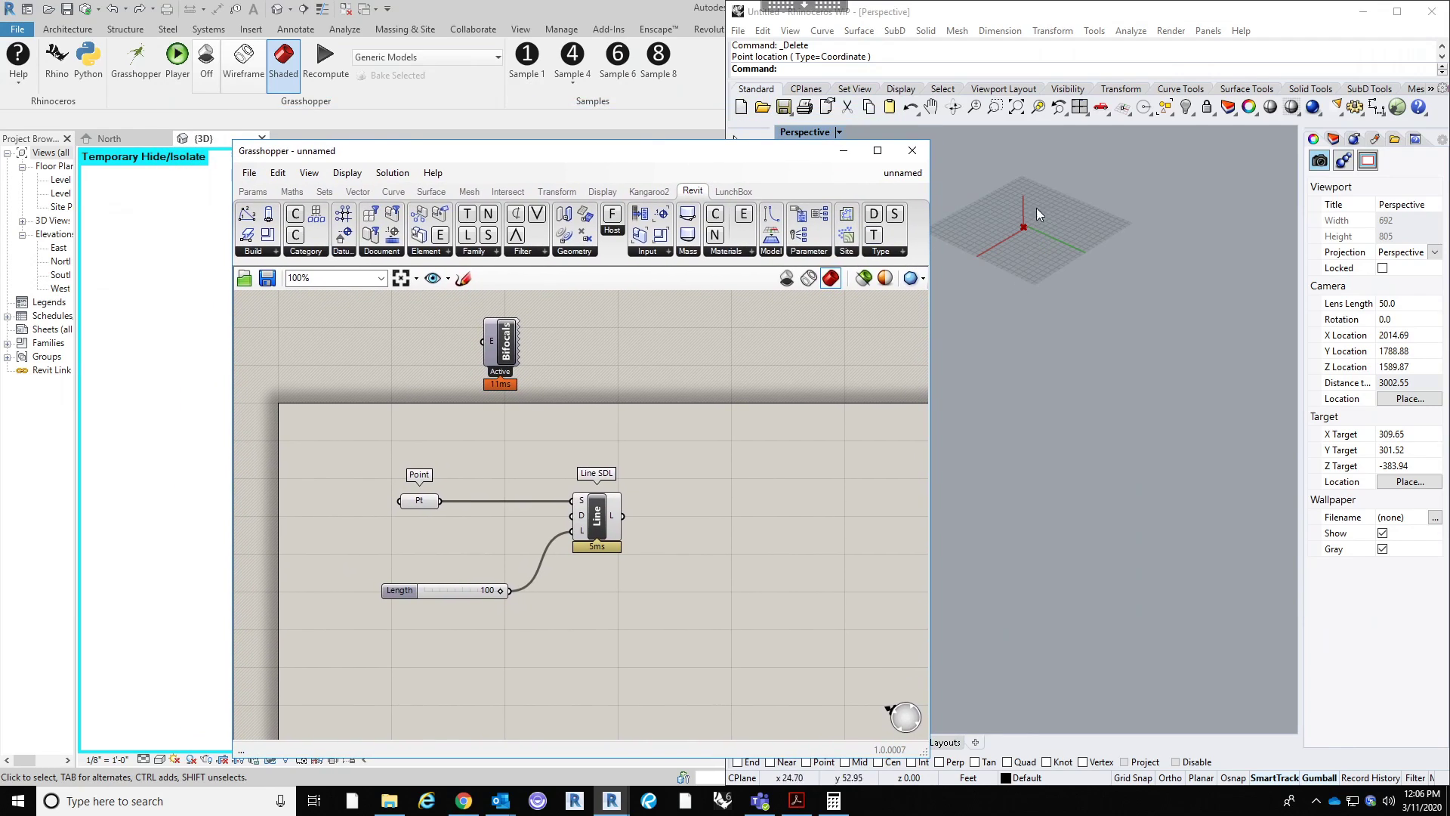
{"action": "left_click_drag", "start_coordinate": [597, 516], "coordinate": [708, 489]}
{"action": "left_click_drag", "start_coordinate": [425, 503], "coordinate": [498, 456]}
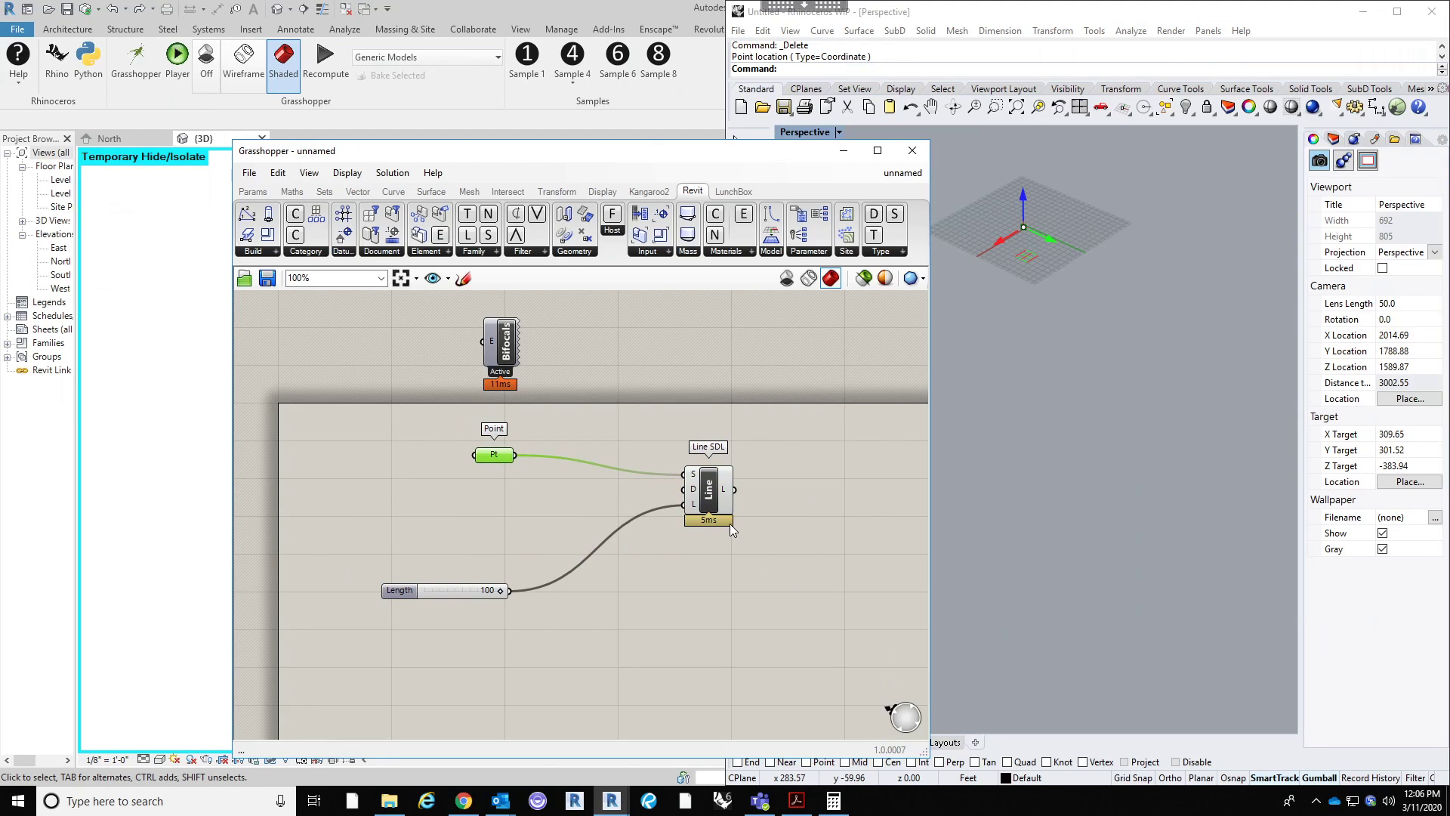
{"action": "left_click", "coordinate": [664, 549]}
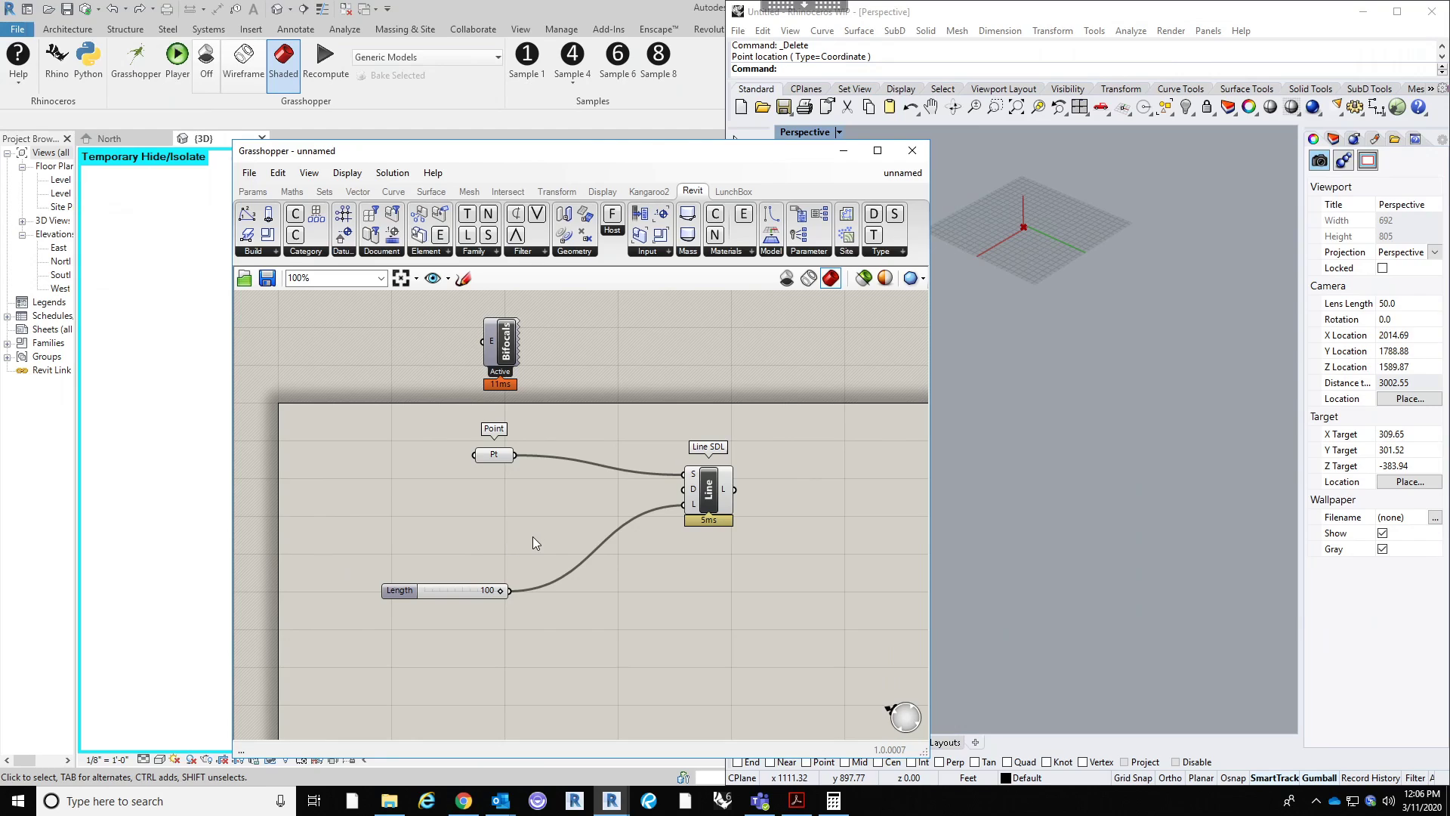
Step: Add a Unit X vector between the Point and the slider and connect it to the direction input of Line SDL
{"action": "double_click", "coordinate": [506, 526]}
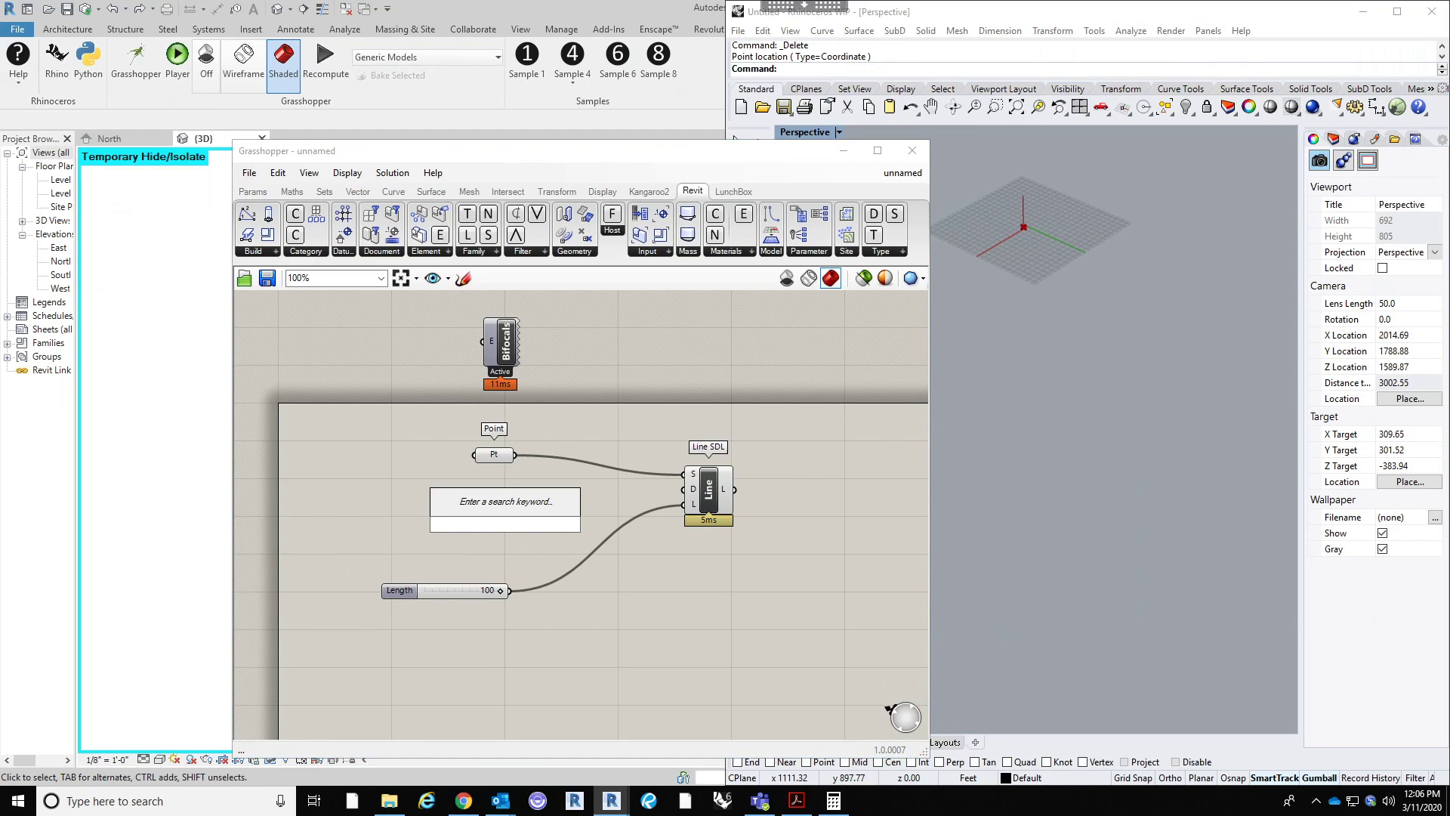
{"action": "type", "text": "x"}
{"action": "key", "text": "Return"}
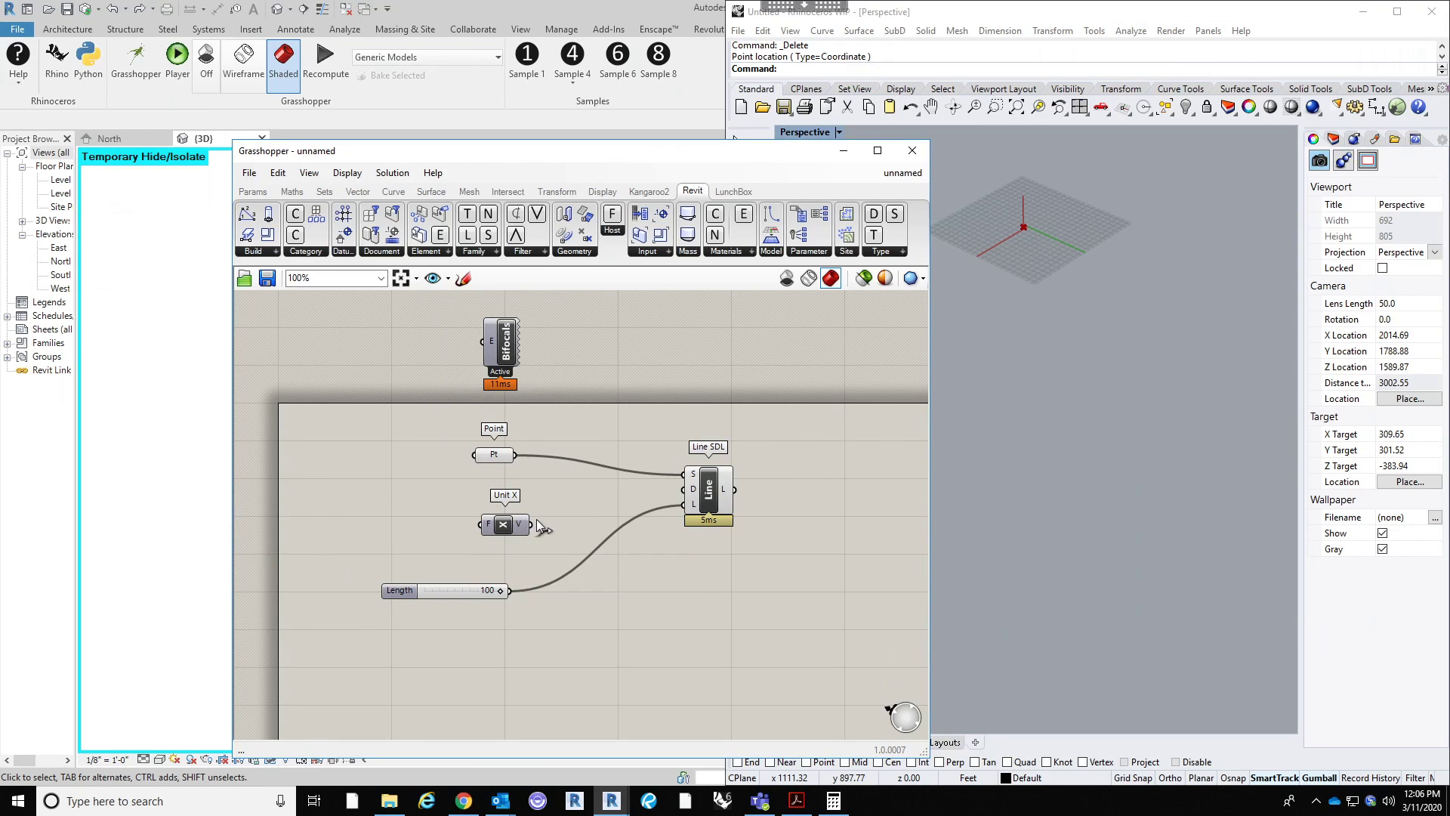
{"action": "left_click", "coordinate": [504, 527]}
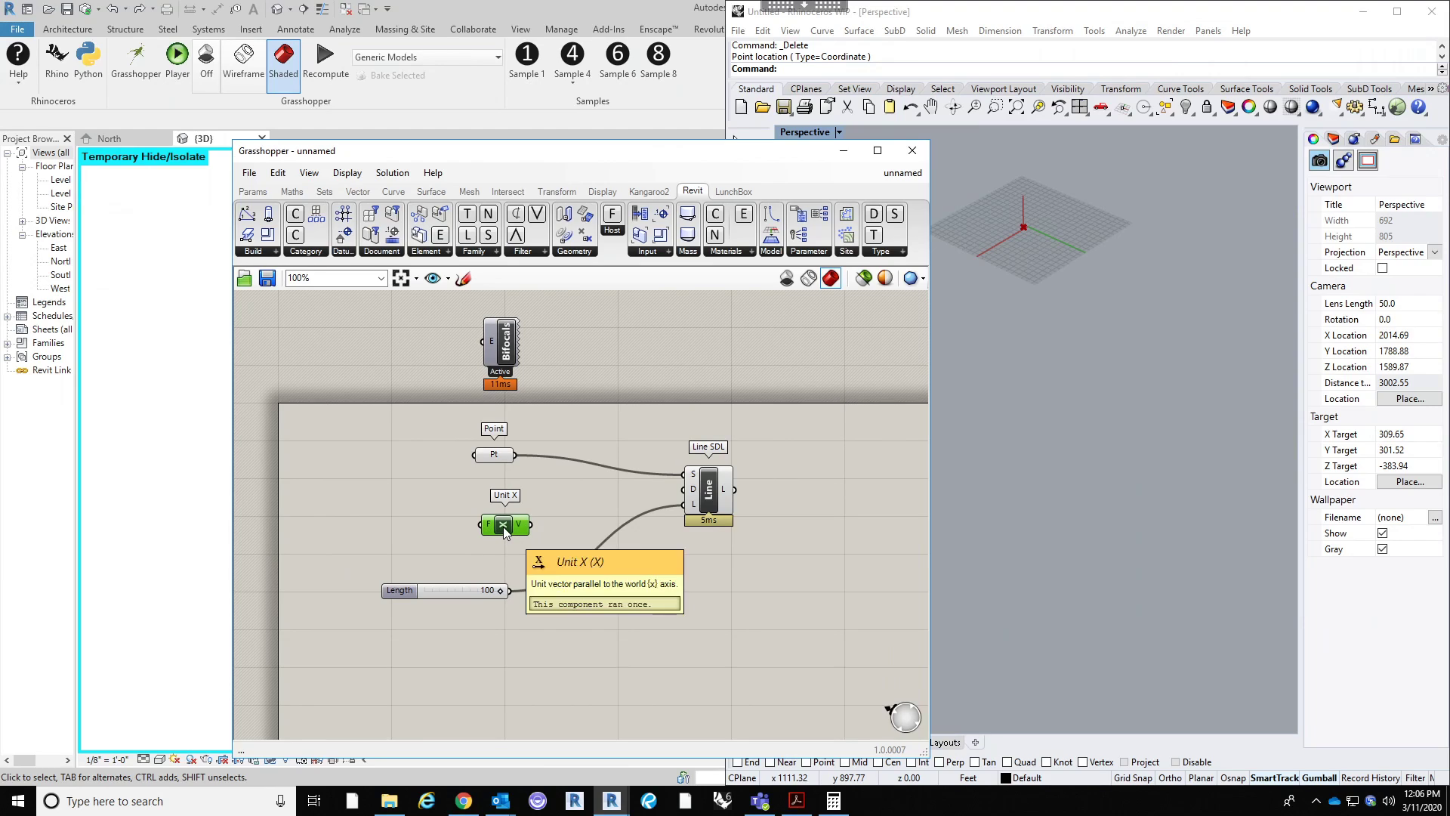
{"action": "double_click", "coordinate": [498, 528]}
{"action": "type", "text": "X"}
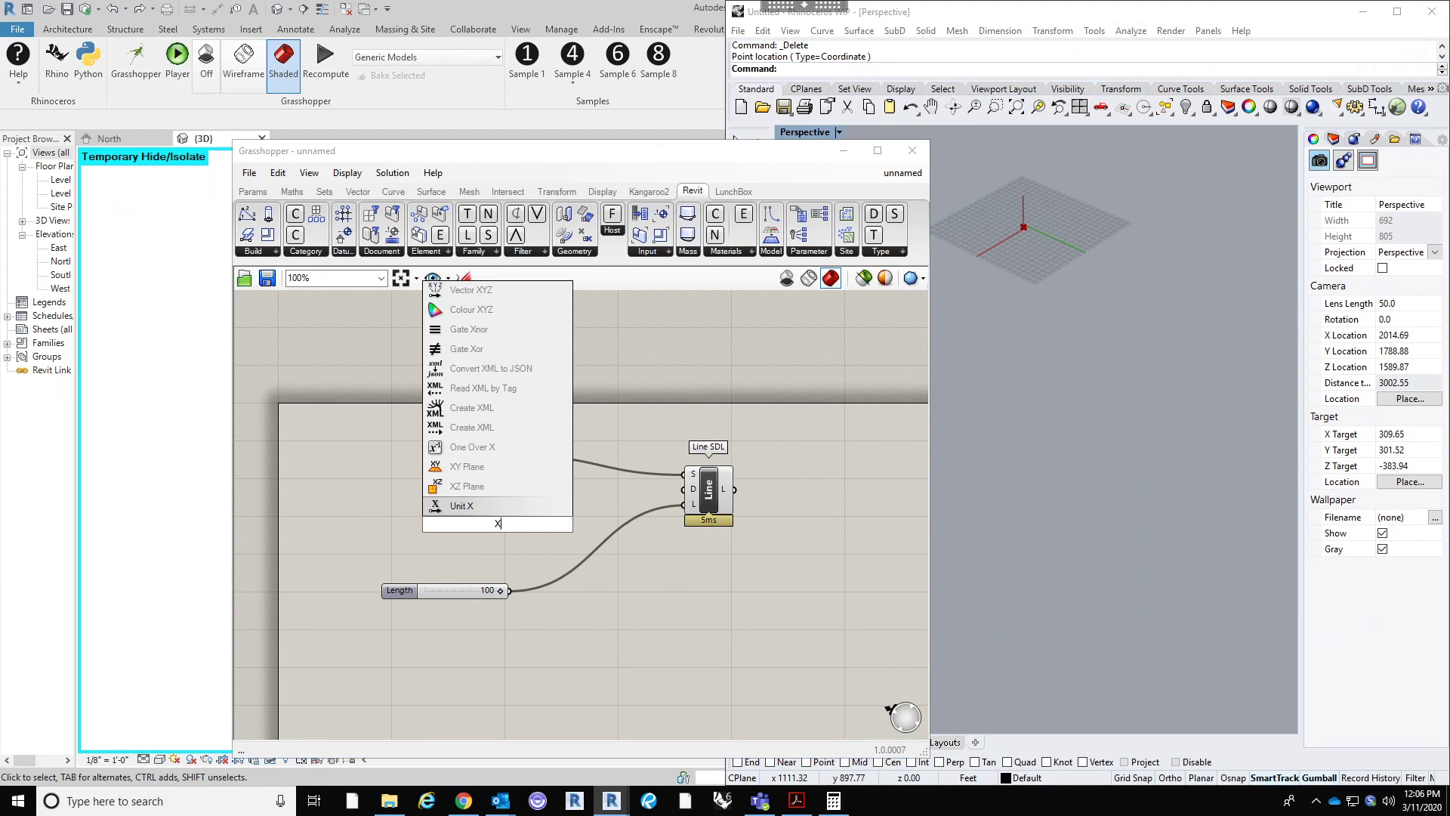
{"action": "key", "text": "Return"}
{"action": "left_click_drag", "start_coordinate": [520, 524], "coordinate": [675, 497]}
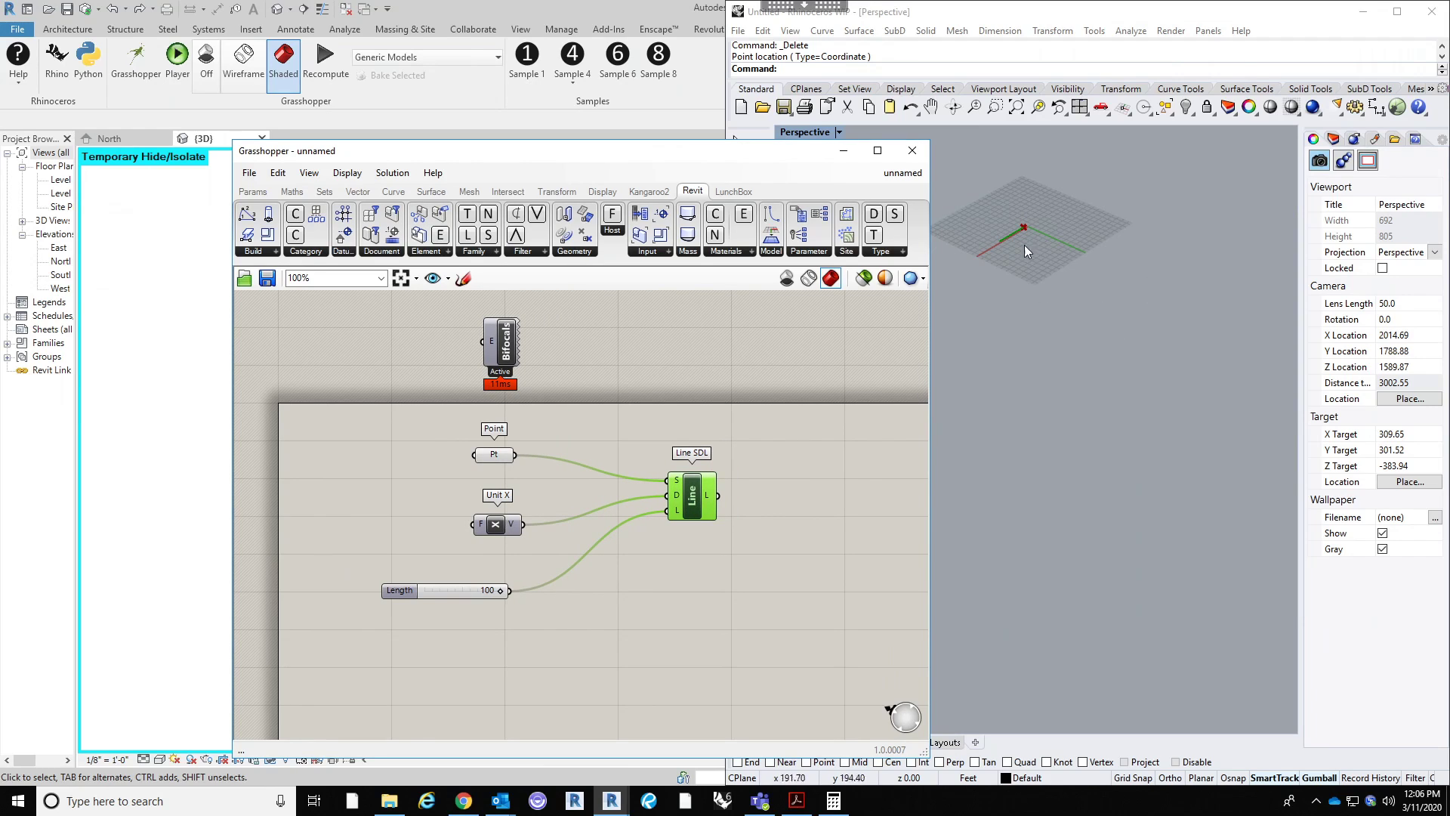
Step: Move the Grasshopper window aside and examine the line preview in the Revit 3D view from another angle
{"action": "left_click_drag", "start_coordinate": [816, 151], "coordinate": [1274, 149]}
{"action": "left_click", "coordinate": [492, 411]}
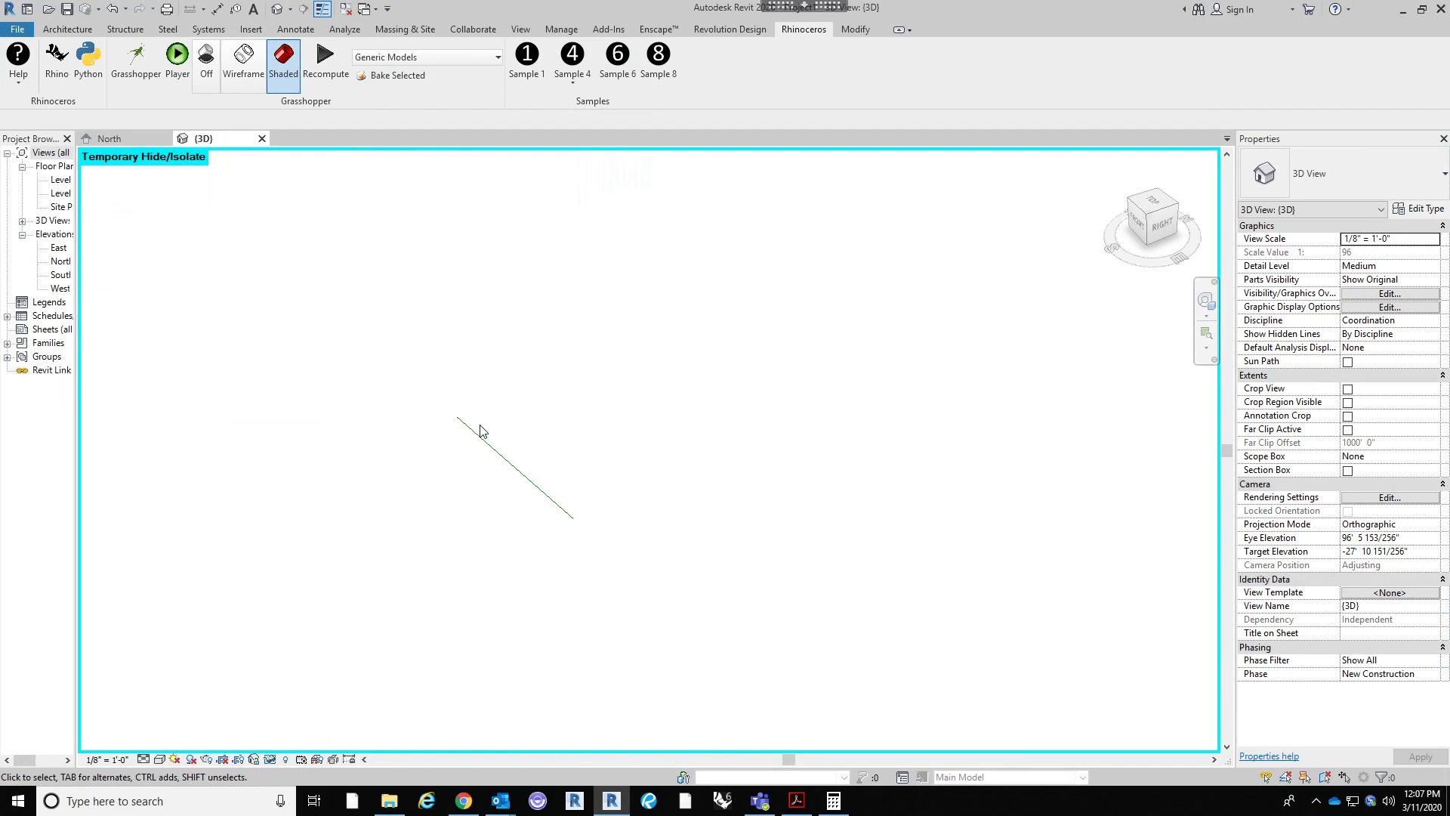
{"action": "middle_click_drag", "start_coordinate": [541, 435], "coordinate": [566, 556], "text": "shift"}
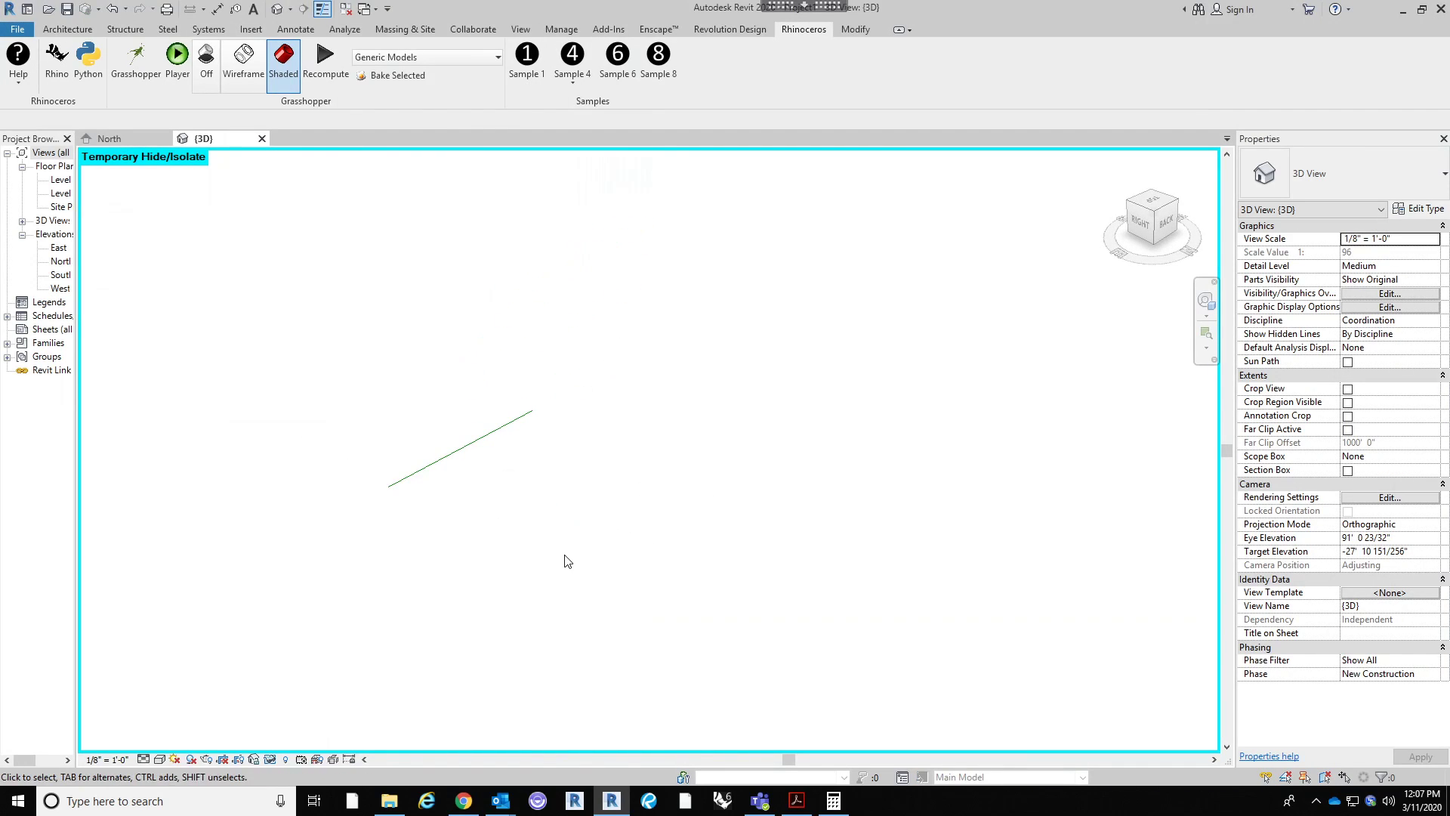
Step: Bring the Grasshopper window back and place an AddWall.ByCurve component beside Line SDL
{"action": "left_click", "coordinate": [136, 65]}
{"action": "left_click", "coordinate": [1163, 577]}
{"action": "right_click_drag", "start_coordinate": [1227, 573], "coordinate": [1055, 550]}
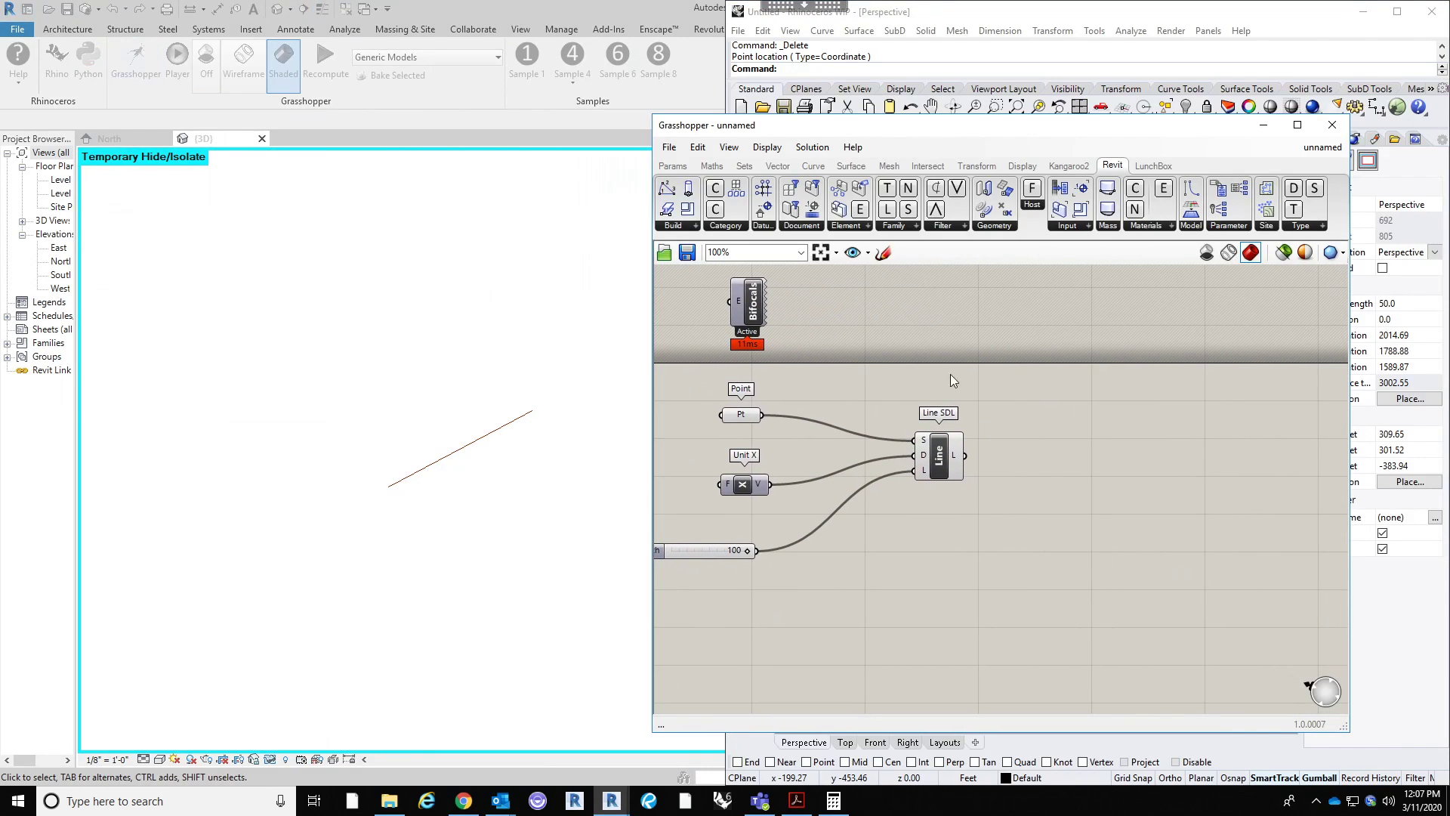
{"action": "scroll", "coordinate": [977, 392], "scroll_direction": "down", "scroll_amount": 1}
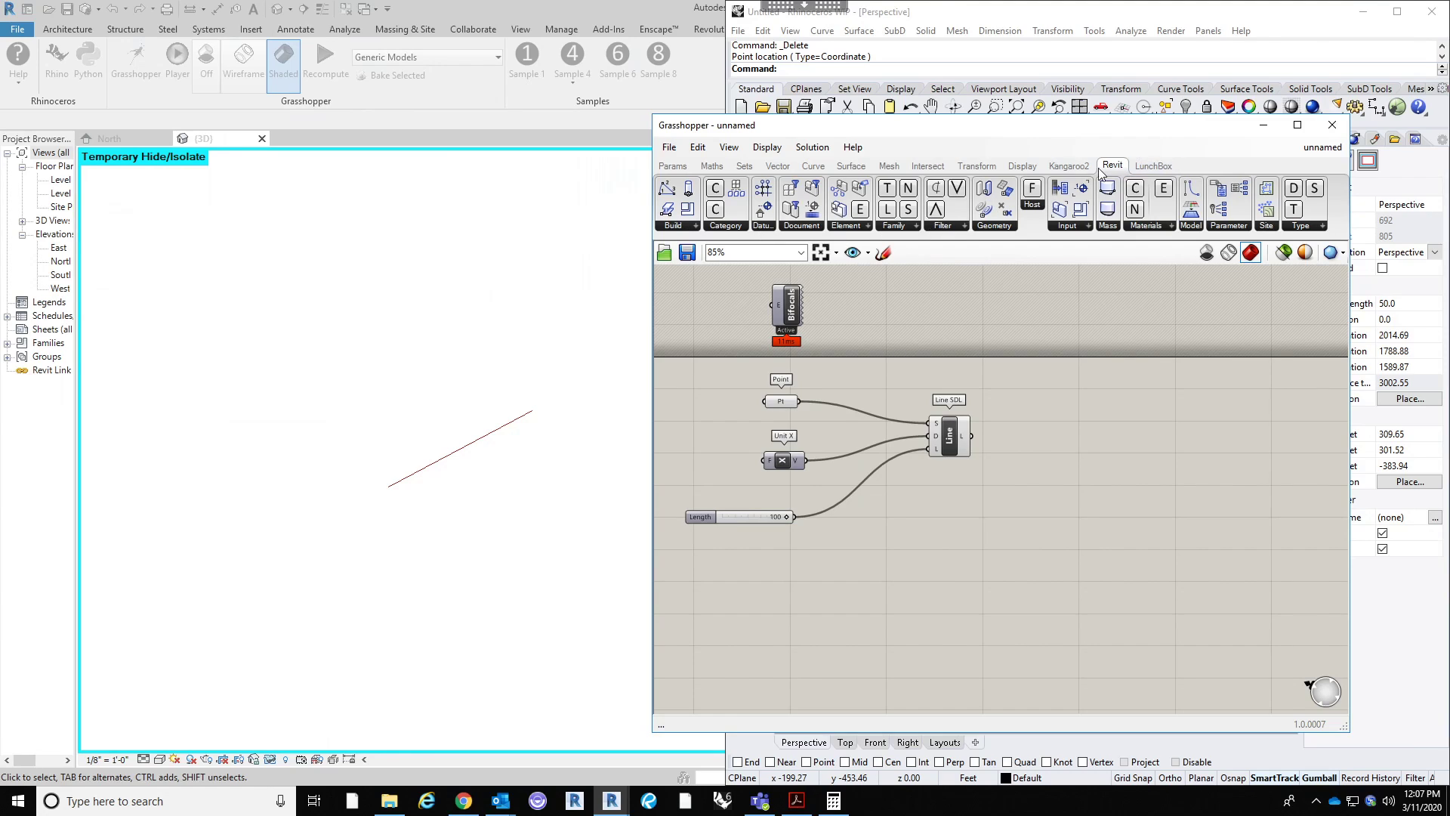
{"action": "left_click", "coordinate": [680, 231]}
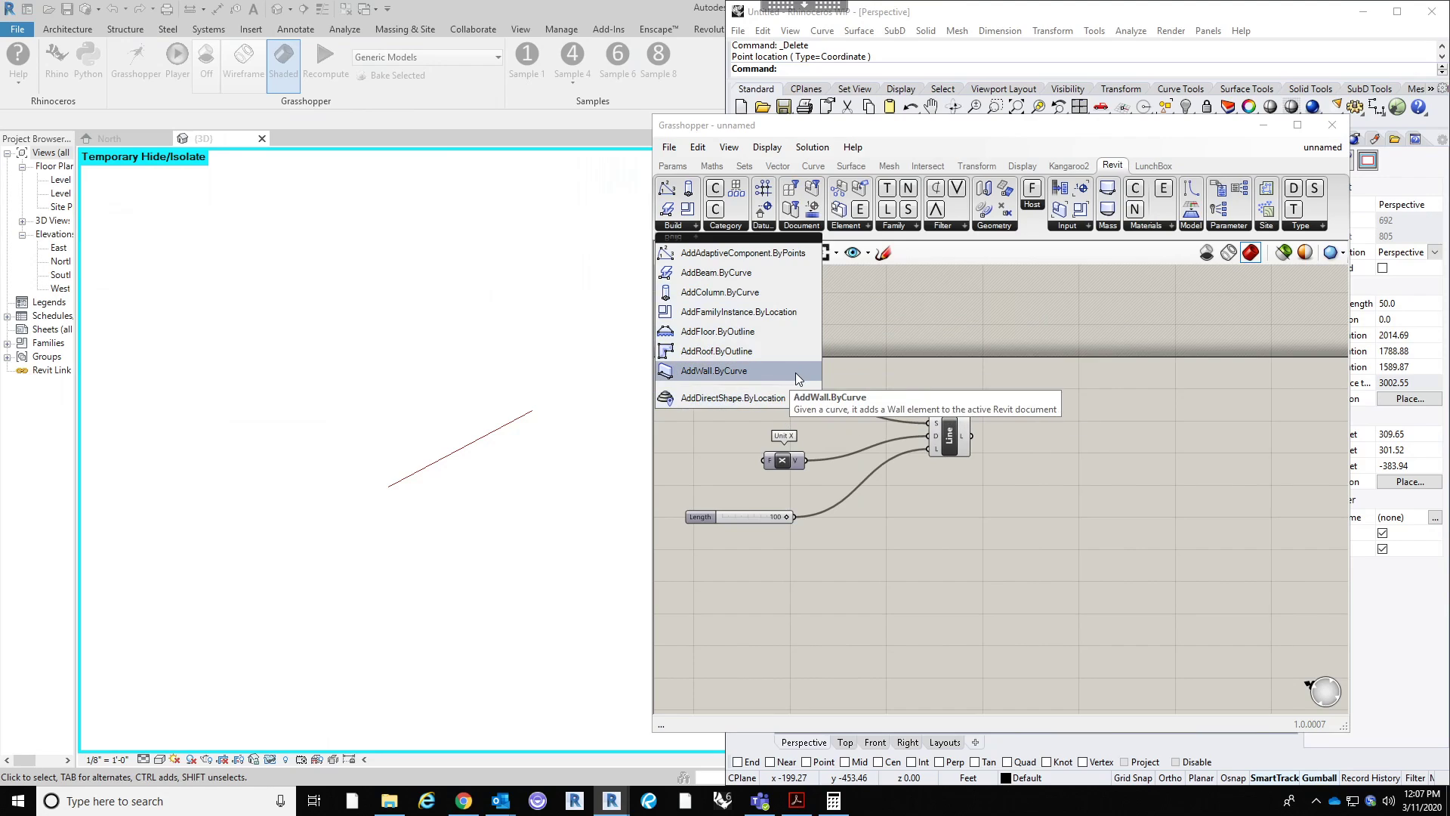
{"action": "left_click", "coordinate": [733, 371]}
{"action": "left_click", "coordinate": [1099, 429]}
{"action": "scroll", "coordinate": [1091, 424], "scroll_direction": "up", "scroll_amount": 1}
{"action": "left_click_drag", "start_coordinate": [1091, 425], "coordinate": [1118, 462]}
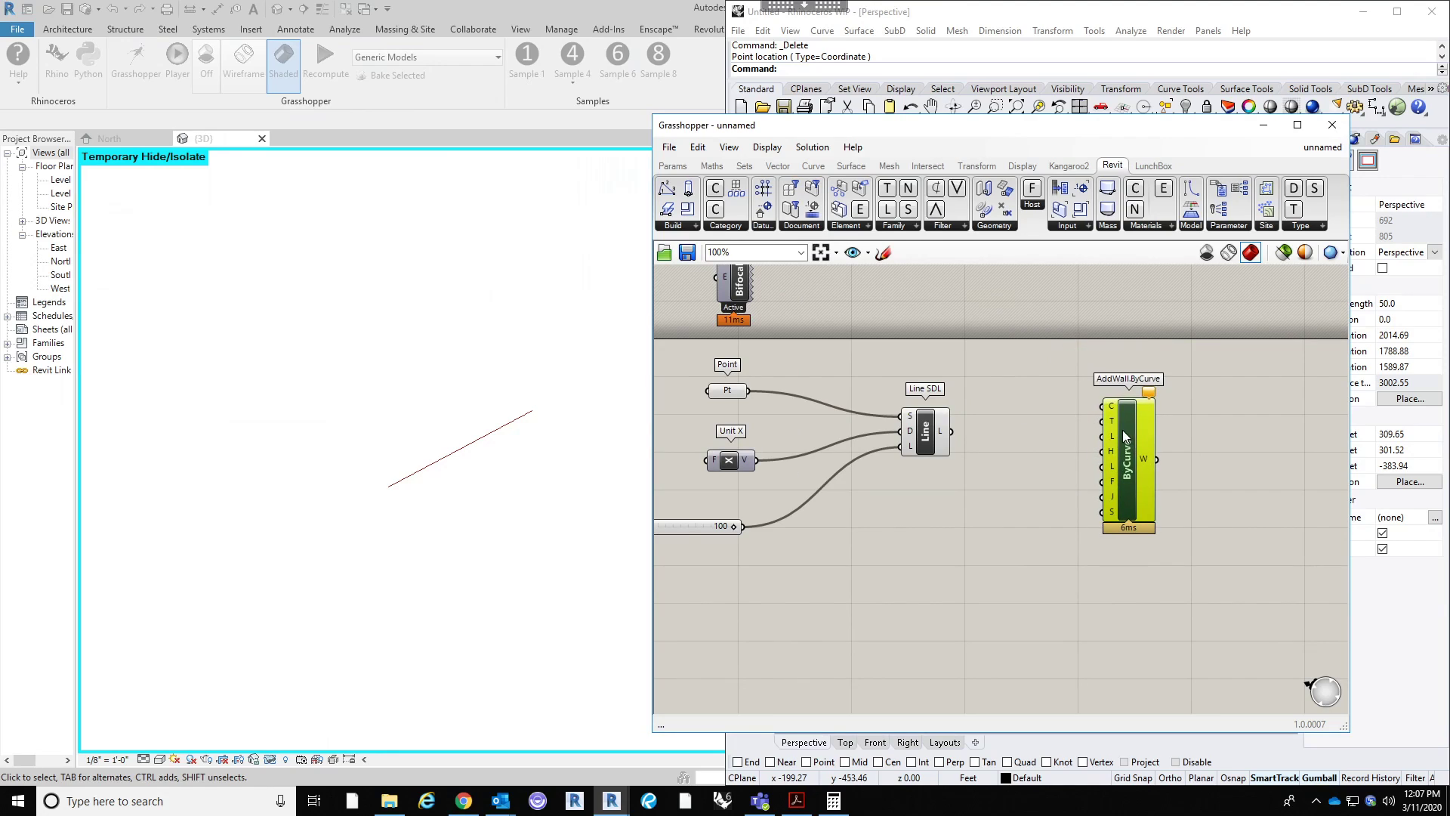
Step: Turn on Draw Full Names for the canvas components and reposition the AddWall.ByCurve component
{"action": "left_click", "coordinate": [769, 148]}
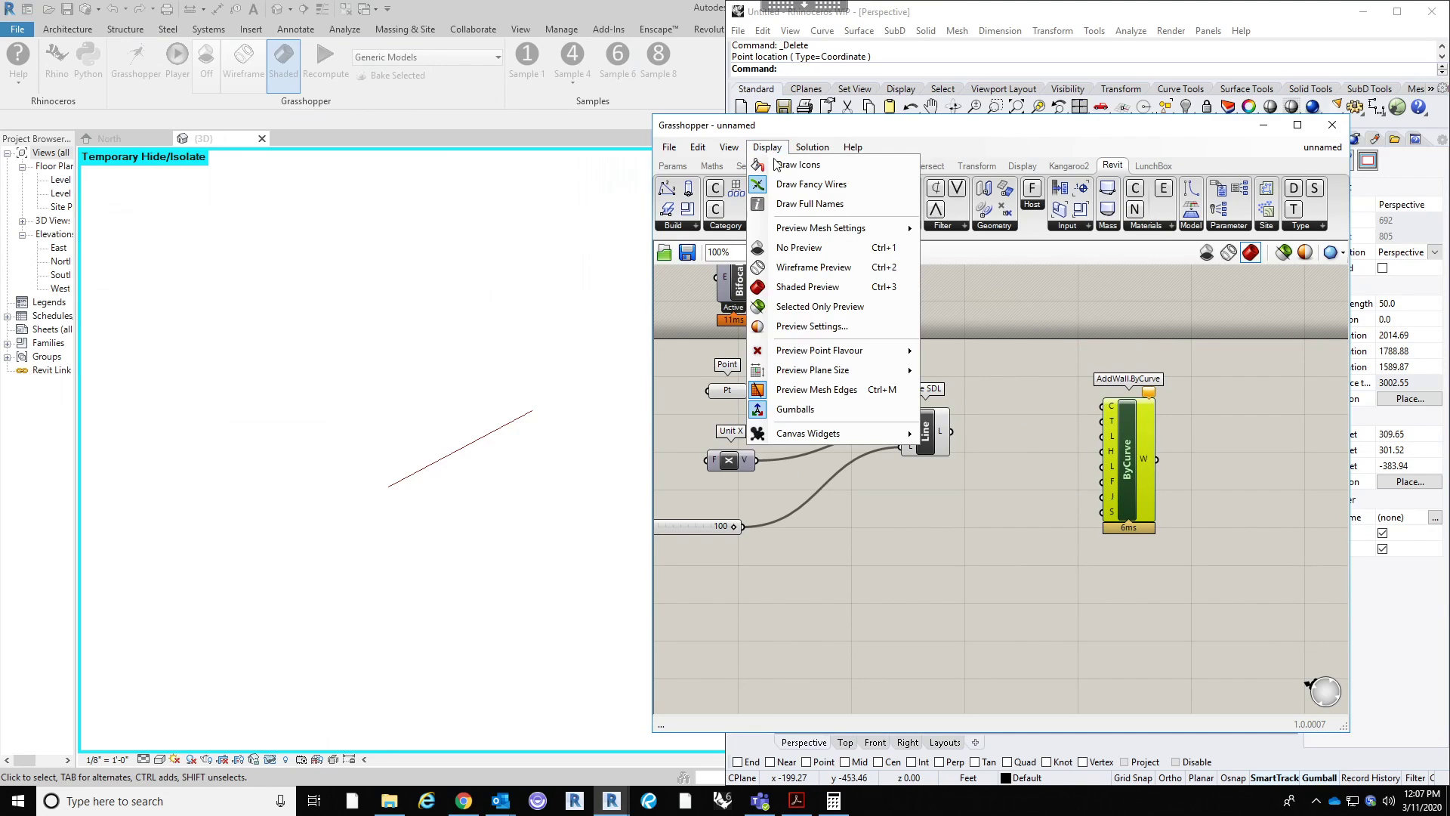
{"action": "left_click", "coordinate": [790, 205]}
{"action": "left_click_drag", "start_coordinate": [1197, 478], "coordinate": [1216, 493]}
{"action": "right_click_drag", "start_coordinate": [1055, 476], "coordinate": [1057, 404]}
{"action": "left_click_drag", "start_coordinate": [1231, 419], "coordinate": [1190, 389]}
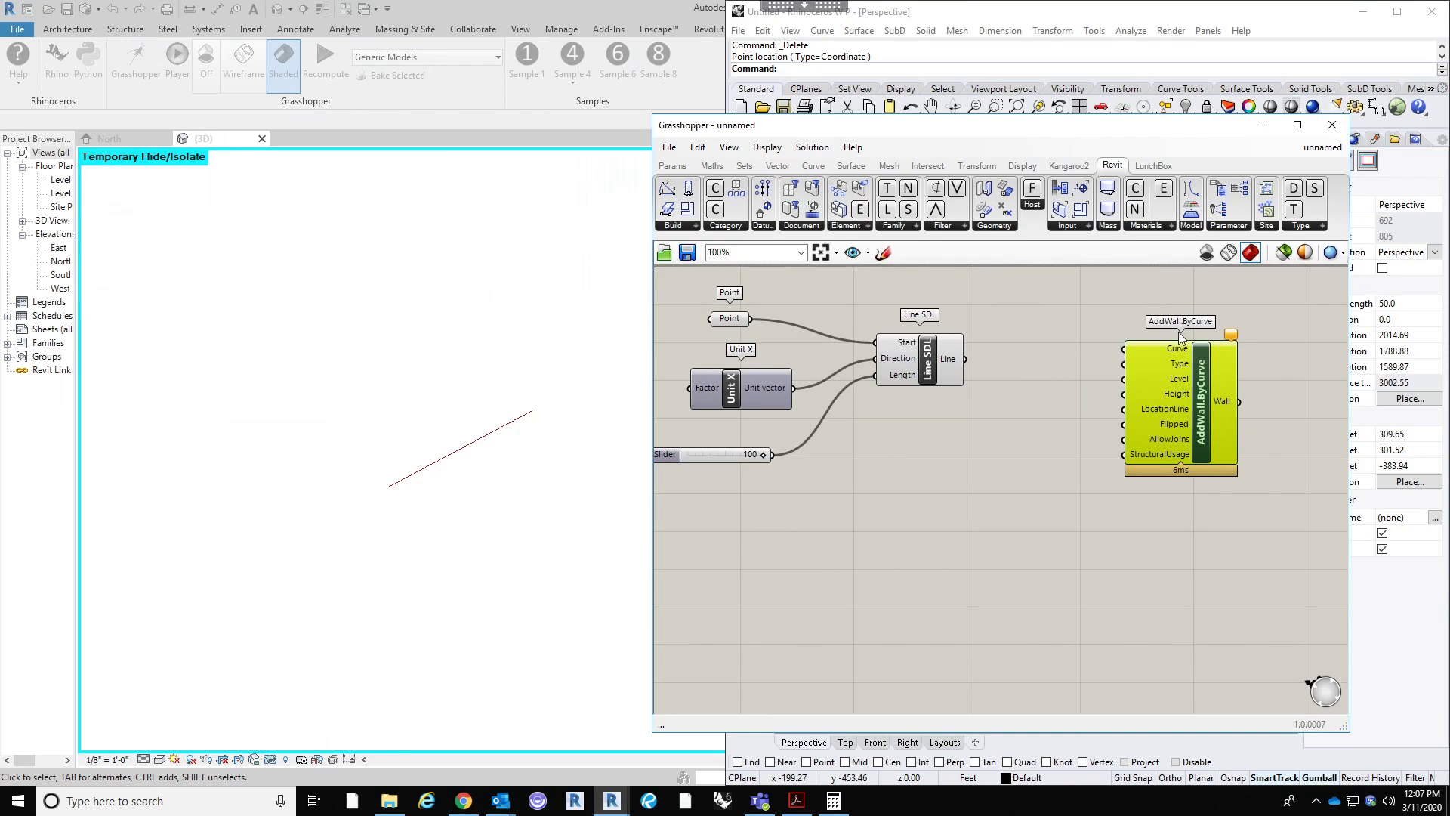
{"action": "left_click_drag", "start_coordinate": [1176, 386], "coordinate": [1179, 398]}
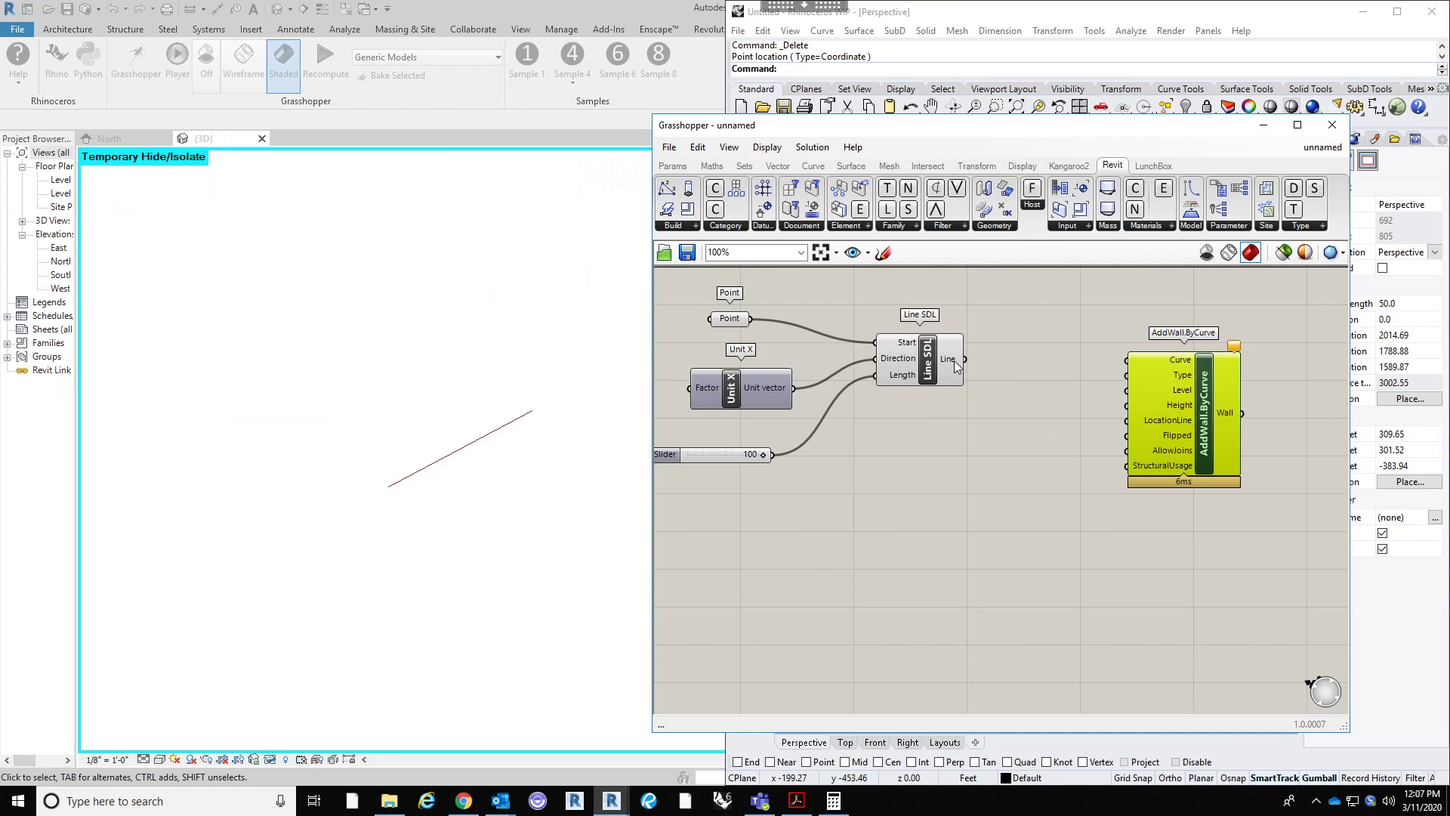
Step: Connect the Line output of Line SDL to the Curve input of AddWall.ByCurve to generate a Revit wall
{"action": "left_click_drag", "start_coordinate": [964, 359], "coordinate": [1138, 388]}
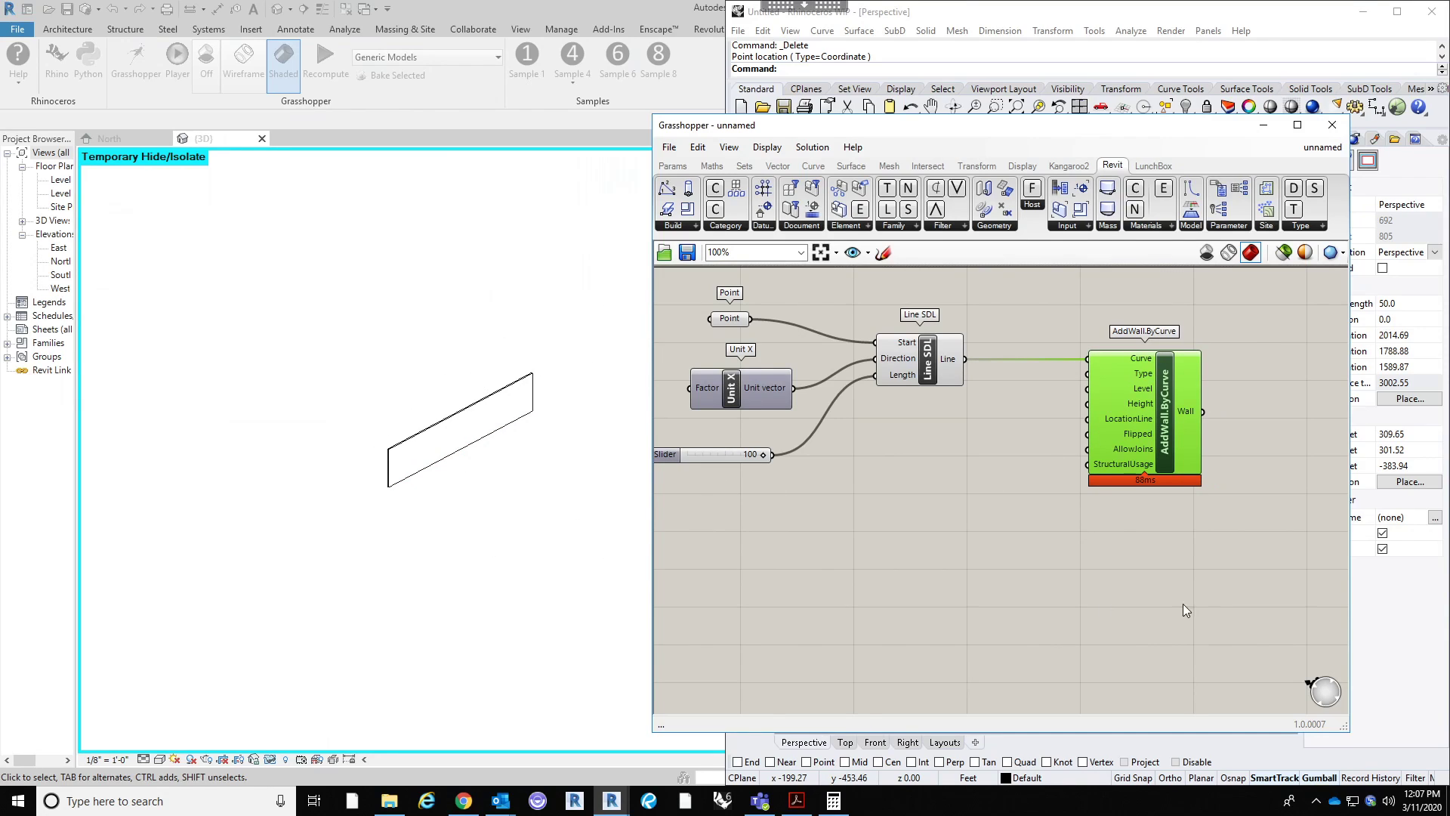
{"action": "left_click_drag", "start_coordinate": [1140, 376], "coordinate": [1158, 393]}
{"action": "scroll", "coordinate": [1169, 394], "scroll_direction": "down", "scroll_amount": 3}
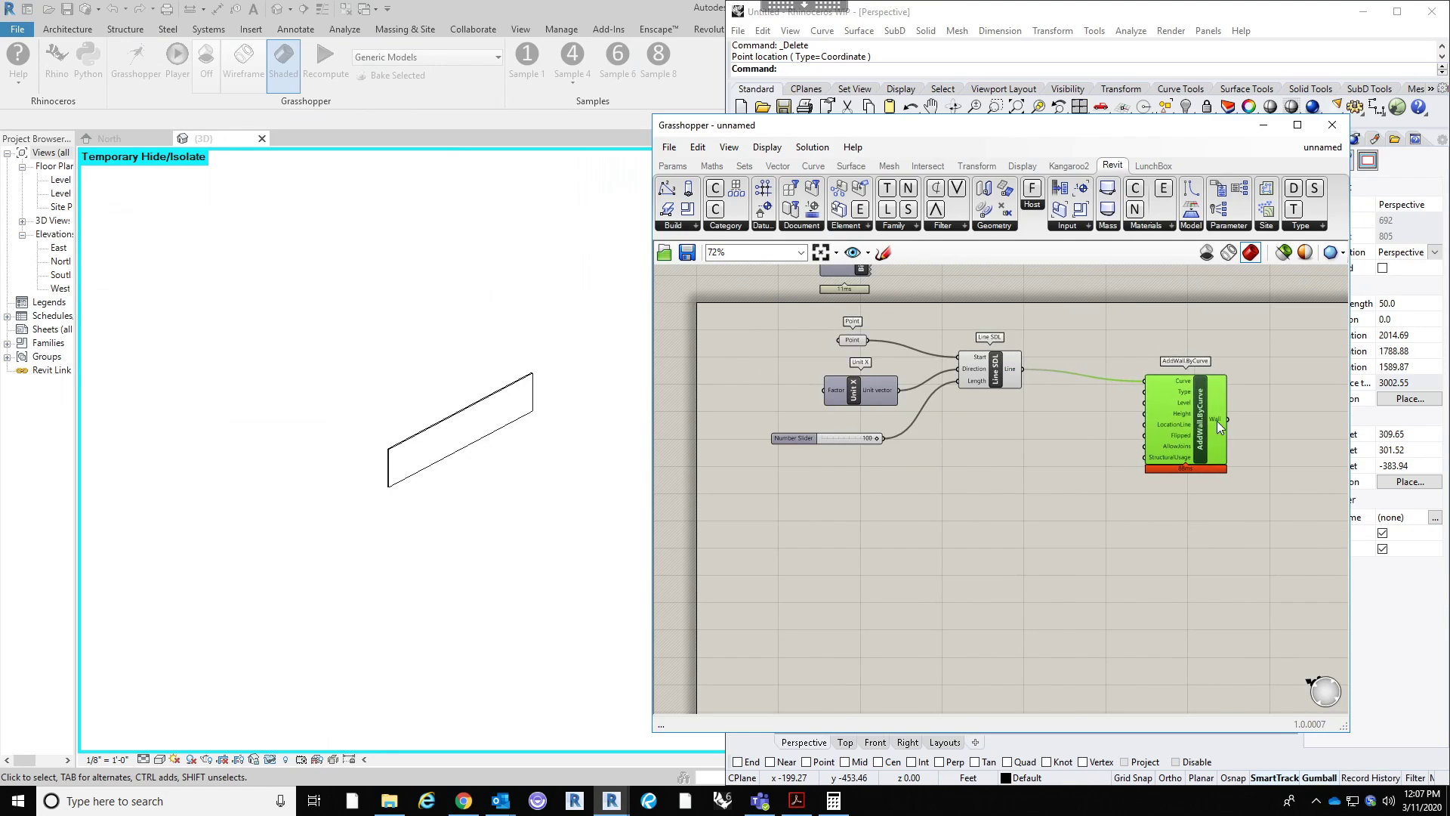
Step: Add a Model.CategoriesPicker below the number slider and look through its list of categories
{"action": "double_click", "coordinate": [997, 477]}
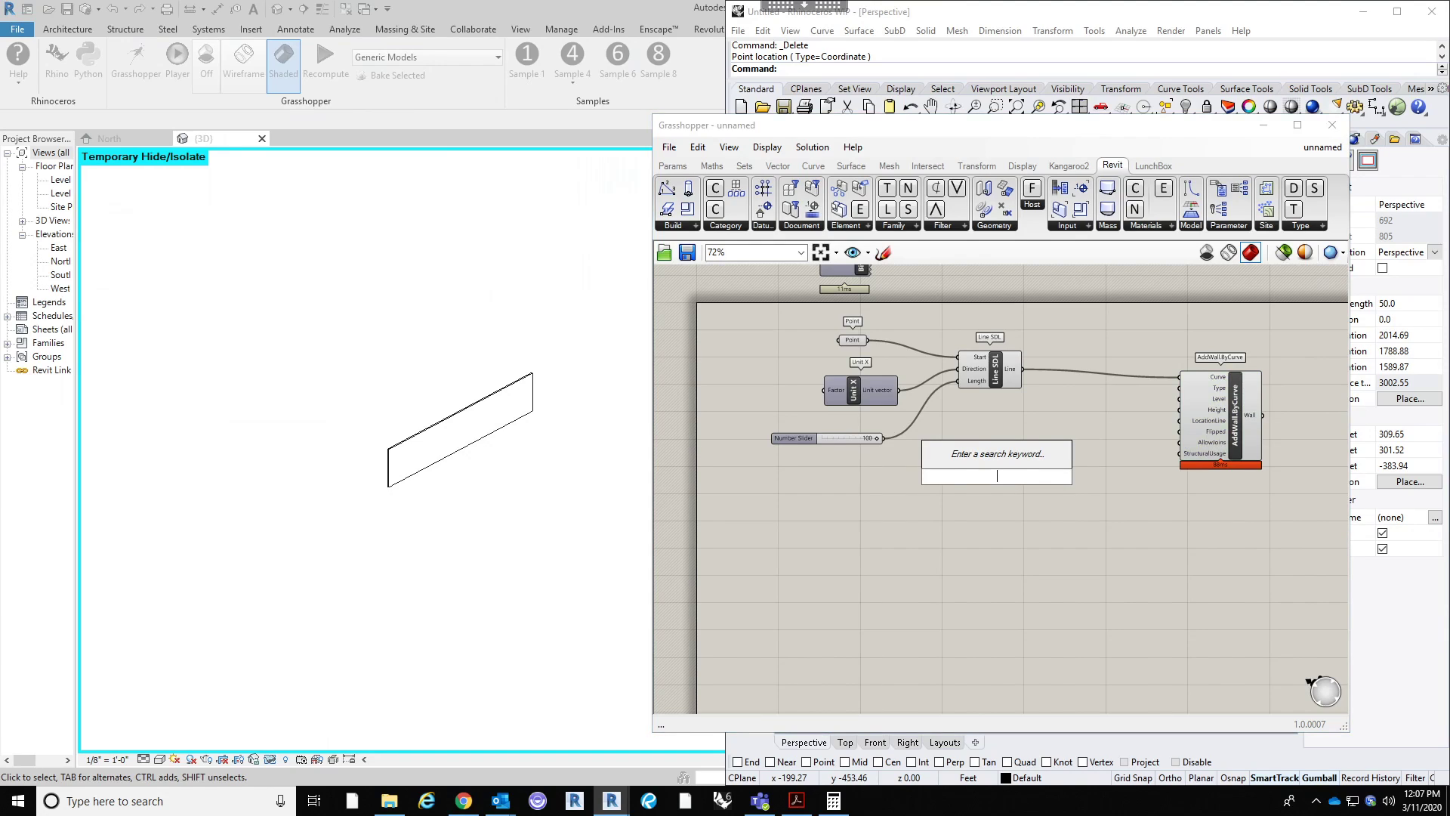
{"action": "type", "text": "CATEGOR"}
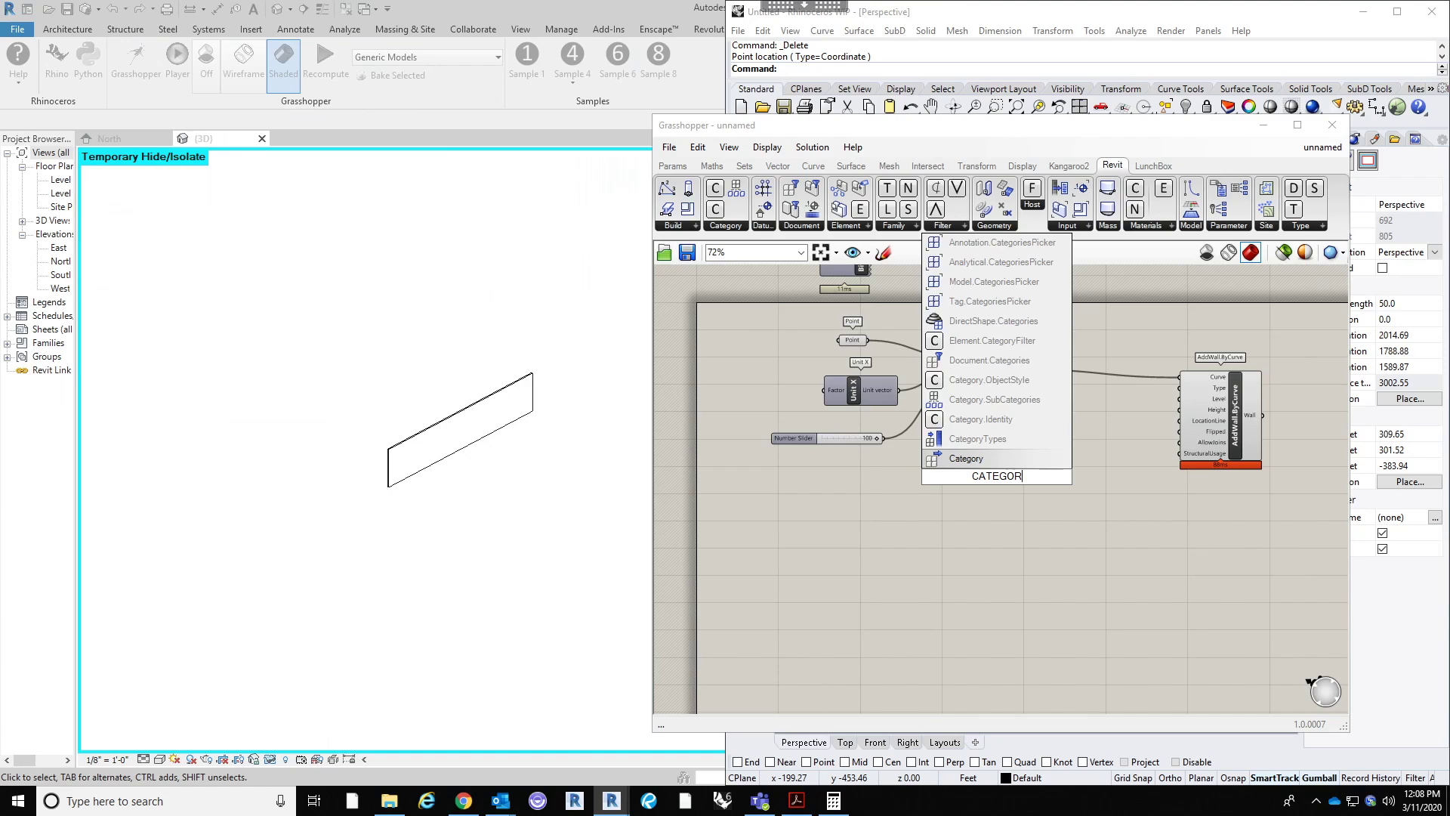
{"action": "left_click", "coordinate": [974, 282]}
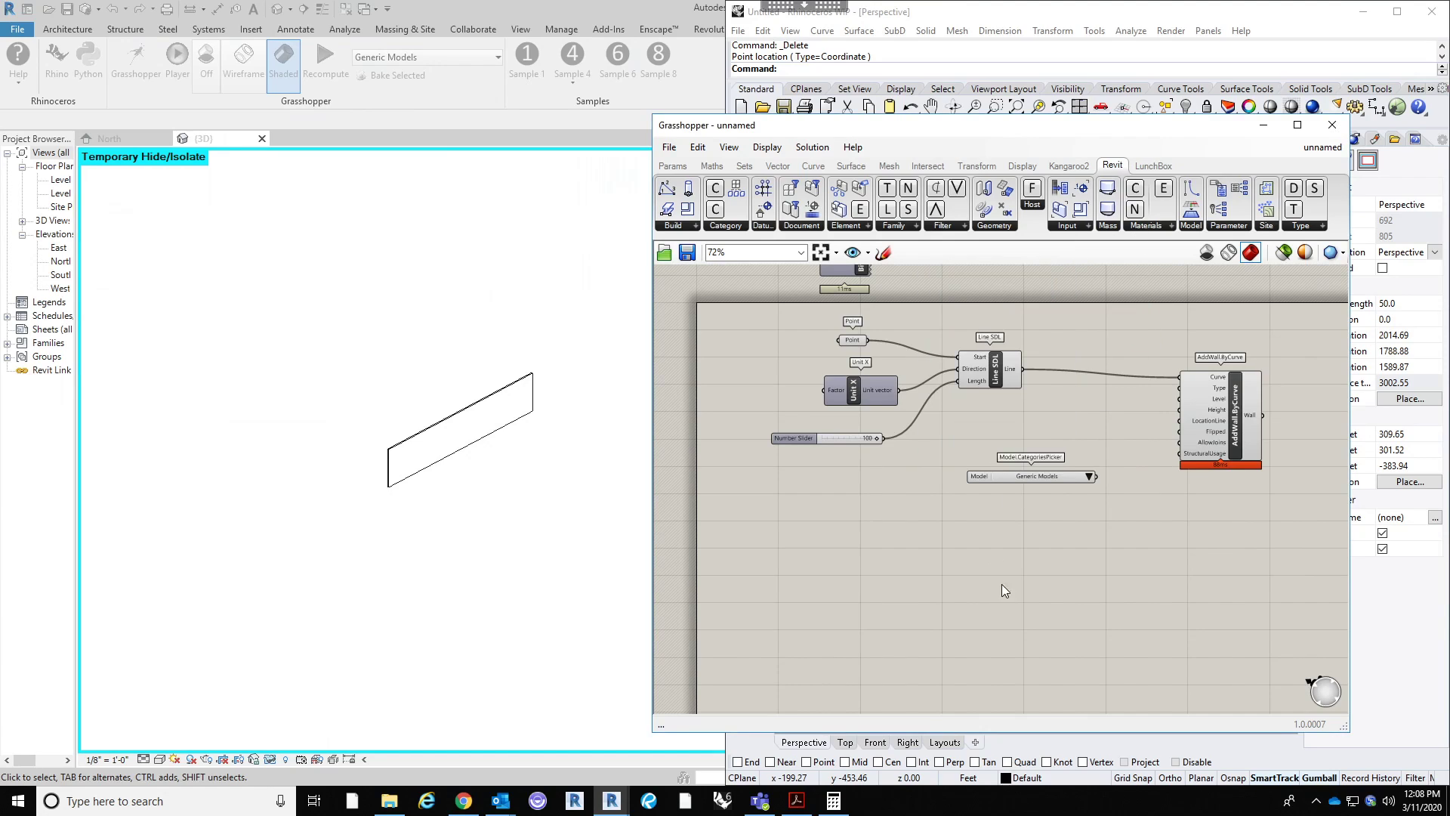
{"action": "left_click_drag", "start_coordinate": [1045, 478], "coordinate": [896, 503]}
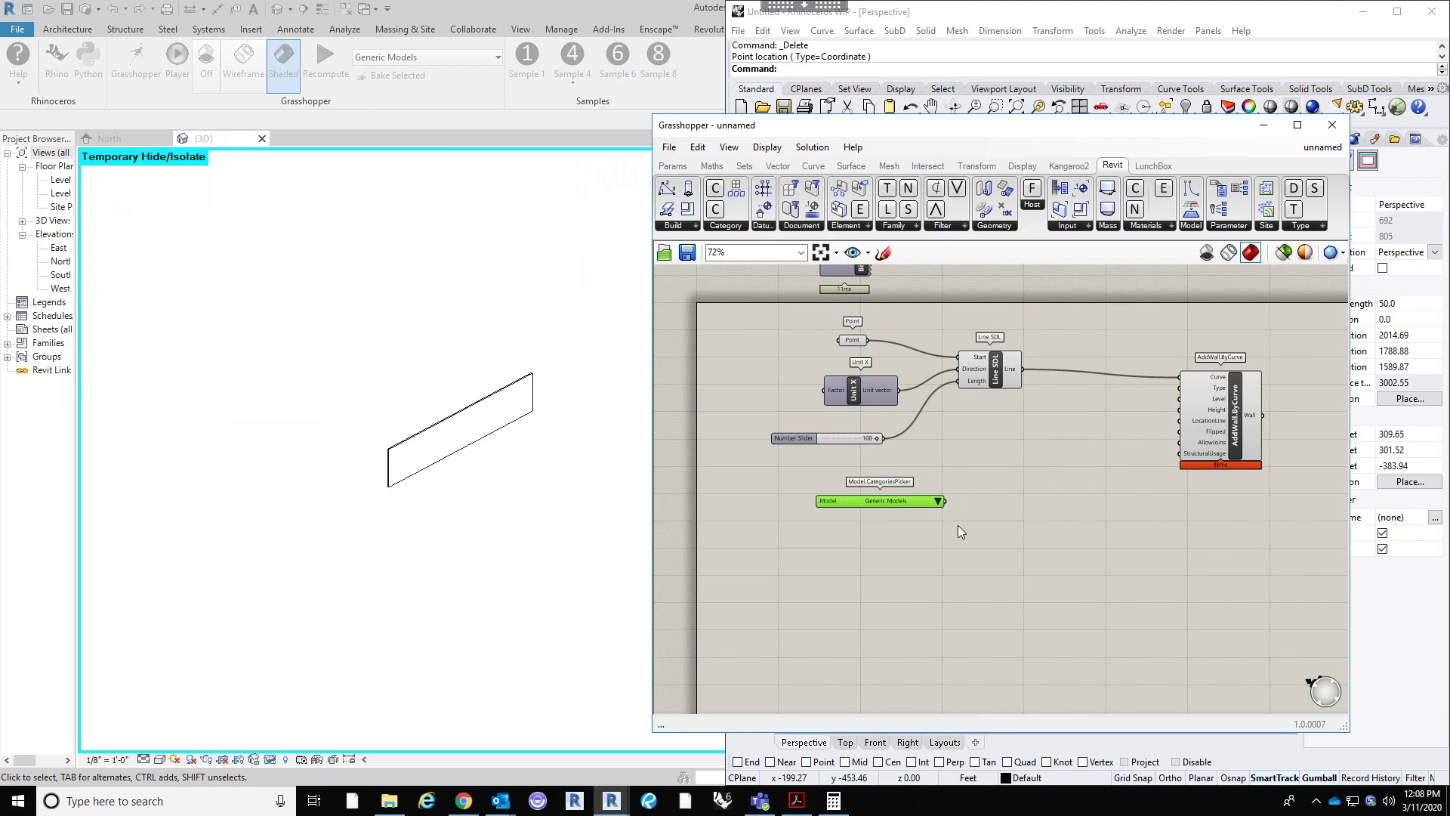
{"action": "scroll", "coordinate": [944, 518], "scroll_direction": "up", "scroll_amount": 2}
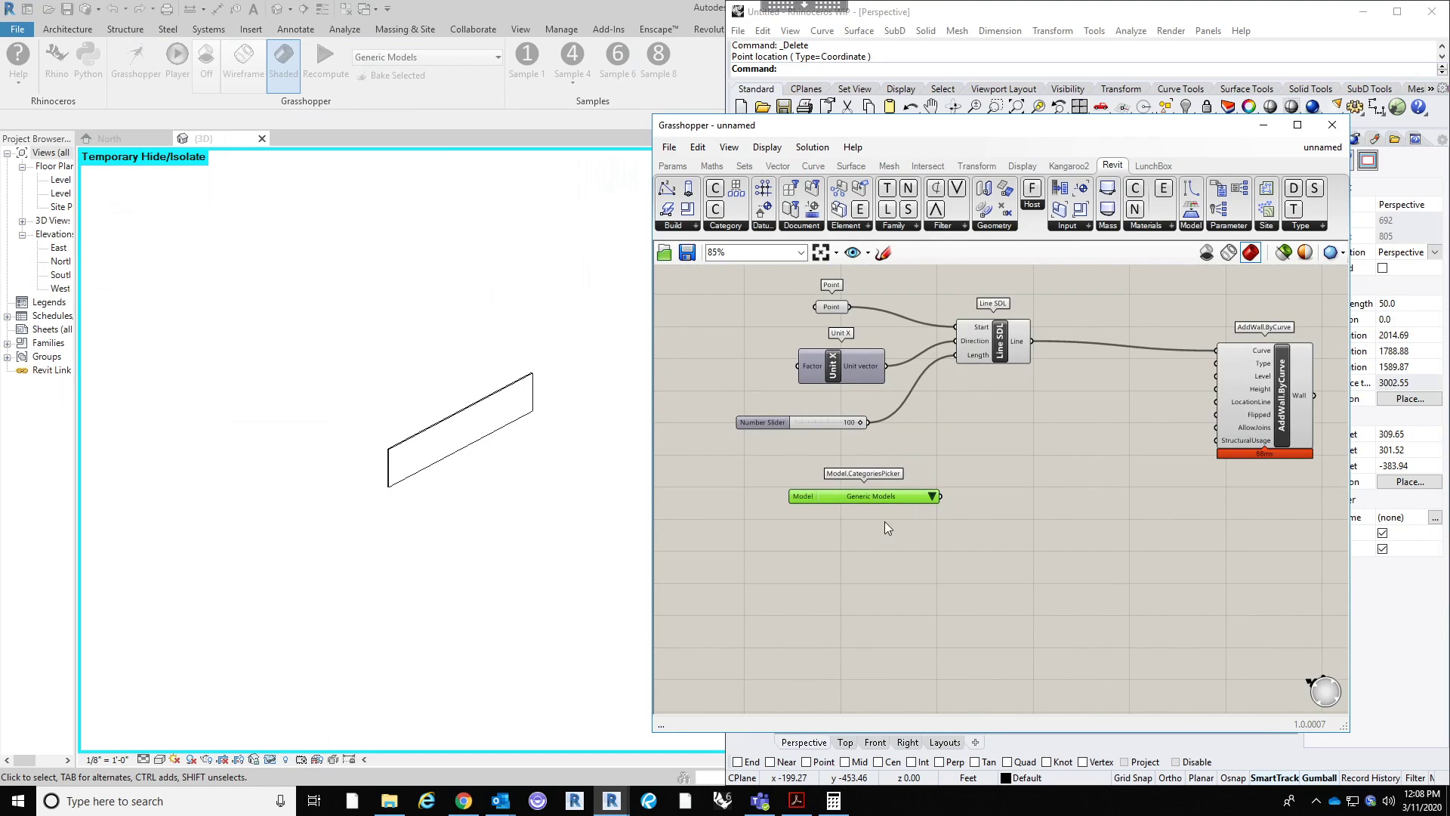
{"action": "left_click", "coordinate": [936, 496]}
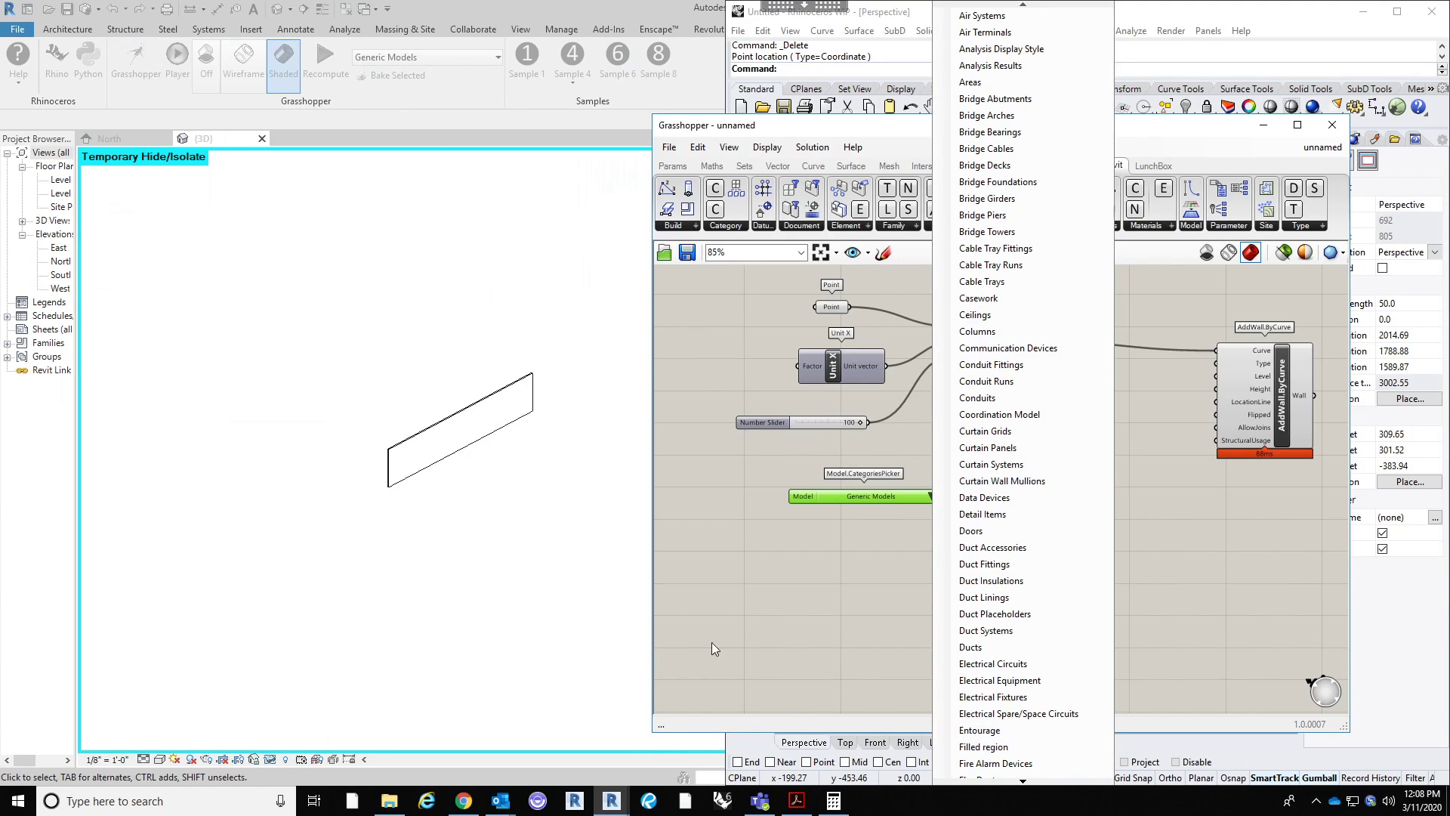
{"action": "left_click", "coordinate": [814, 632]}
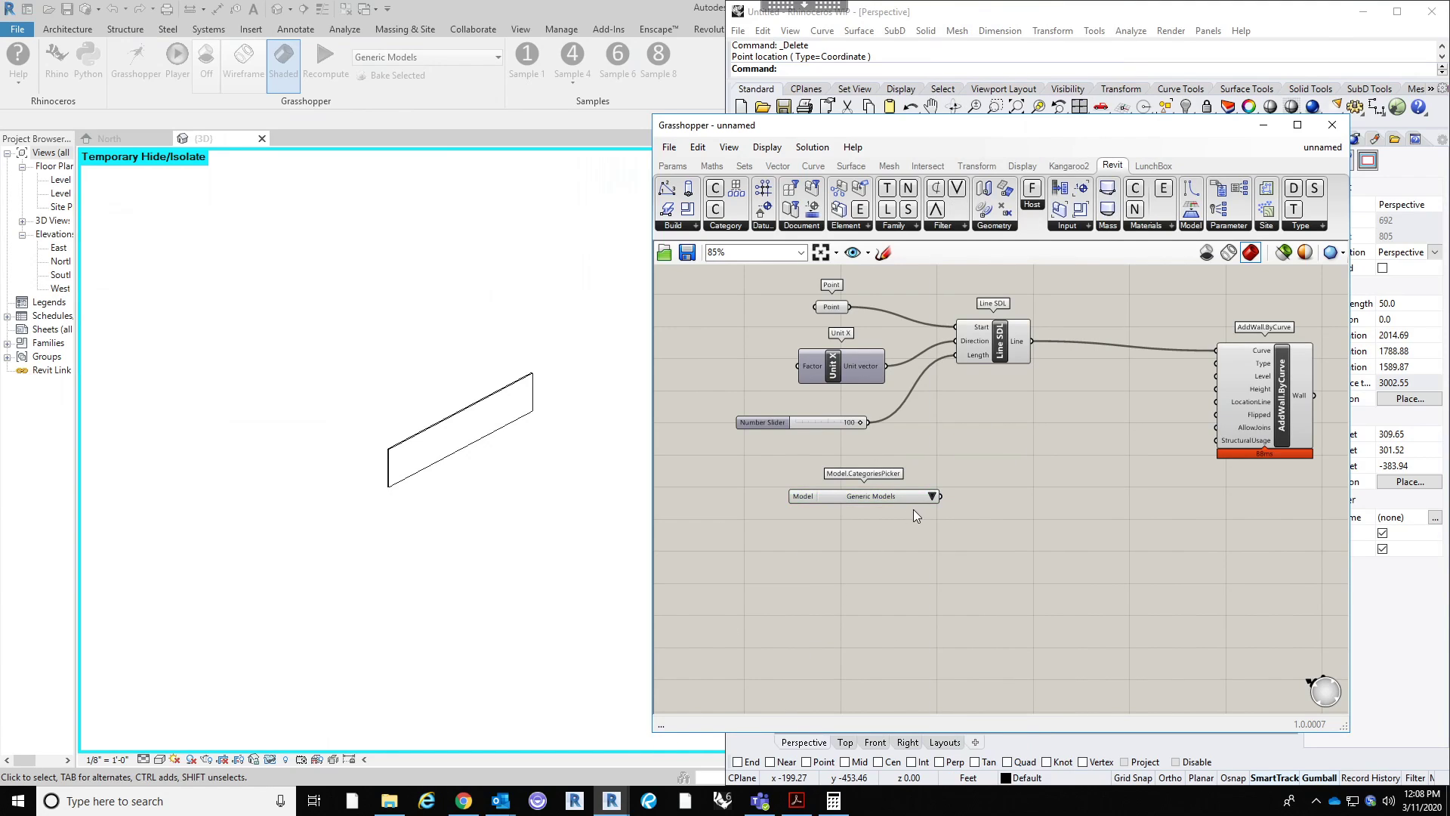
Step: Try the Check List display on the Model.CategoriesPicker and restore it to Dropdown List
{"action": "scroll", "coordinate": [908, 512], "scroll_direction": "up", "scroll_amount": 2}
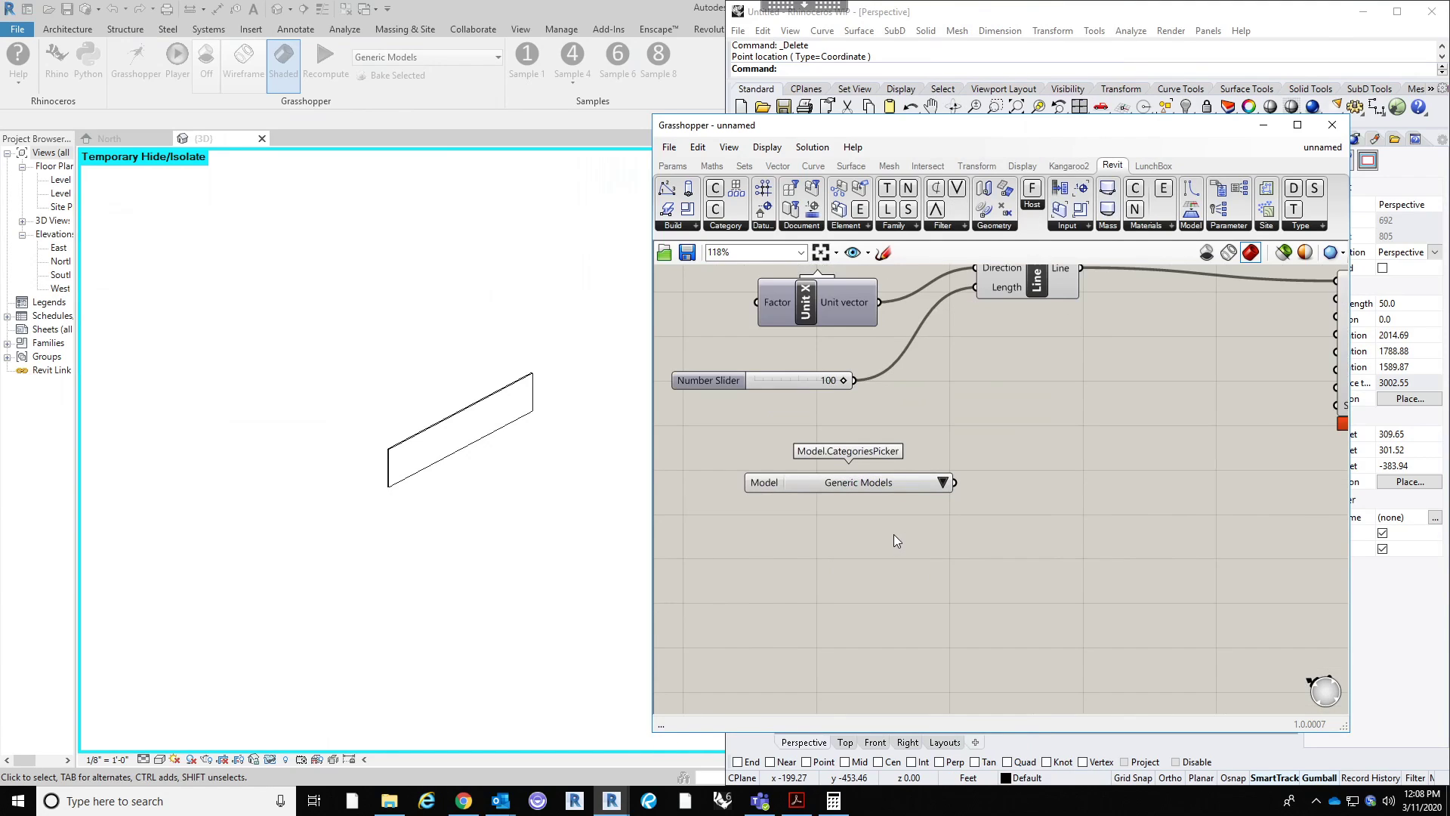
{"action": "left_click", "coordinate": [942, 479]}
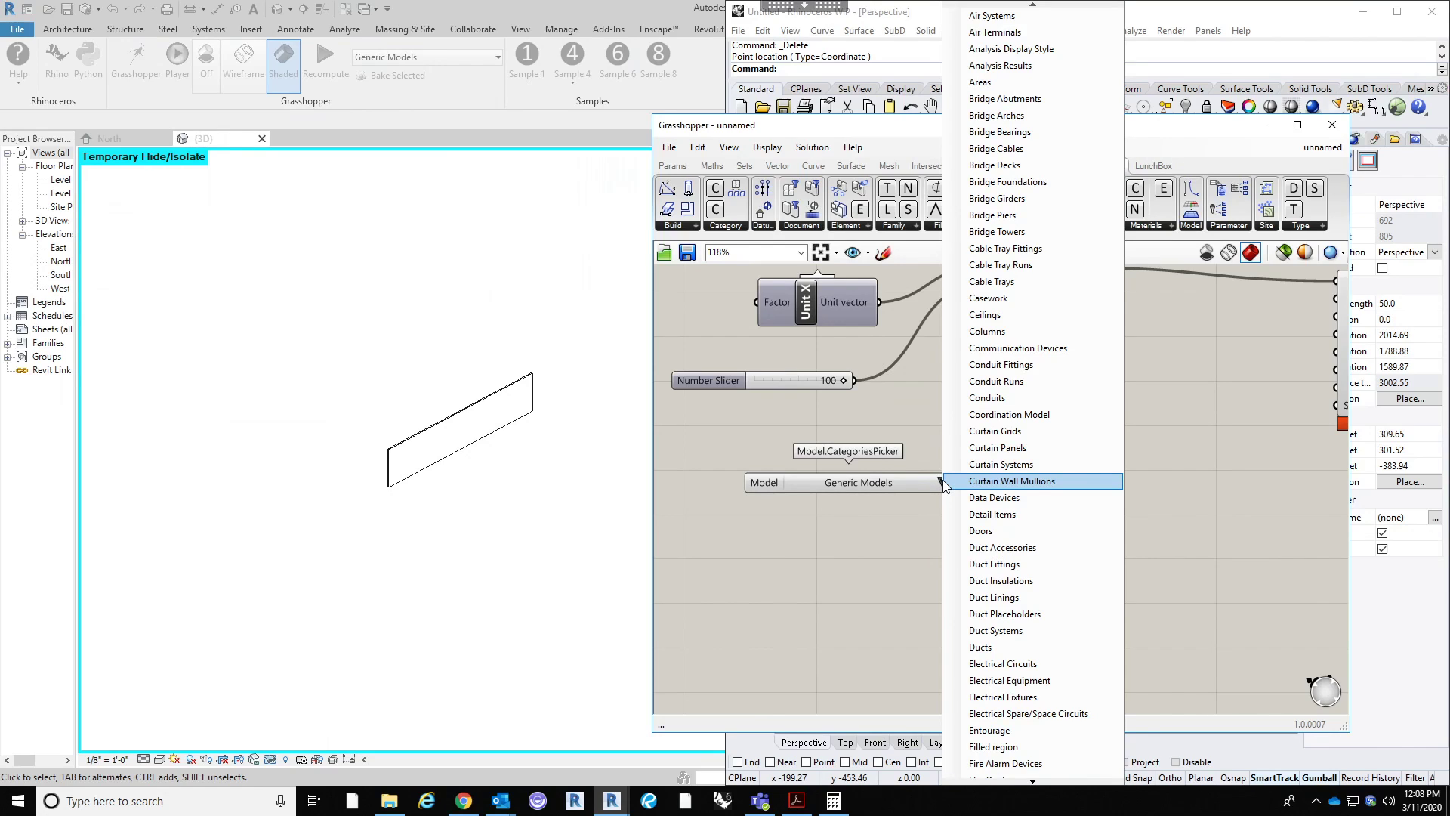
{"action": "left_click", "coordinate": [835, 582]}
{"action": "right_click", "coordinate": [886, 482]}
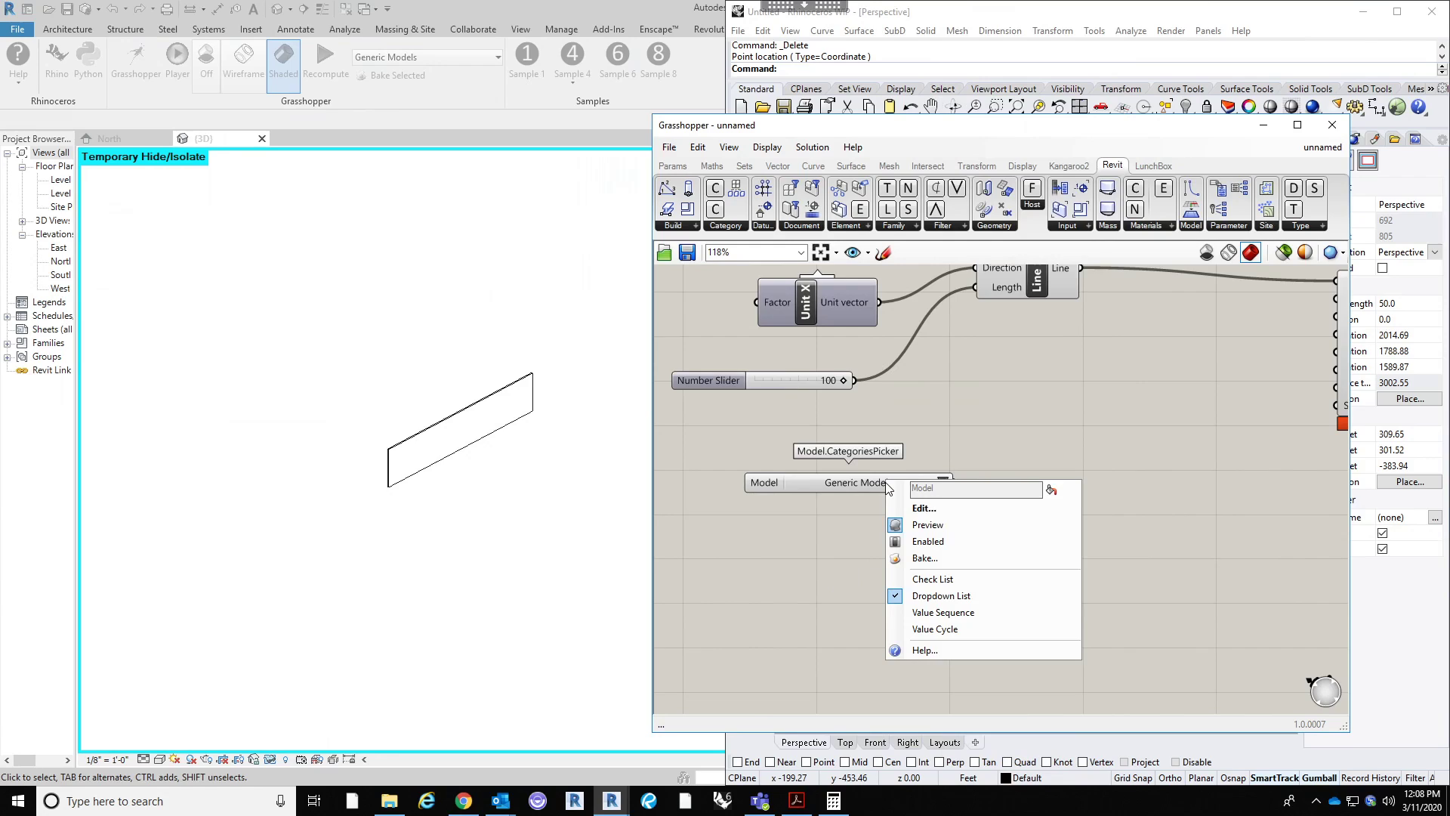
{"action": "left_click", "coordinate": [958, 579]}
{"action": "scroll", "coordinate": [909, 381], "scroll_direction": "down", "scroll_amount": 8}
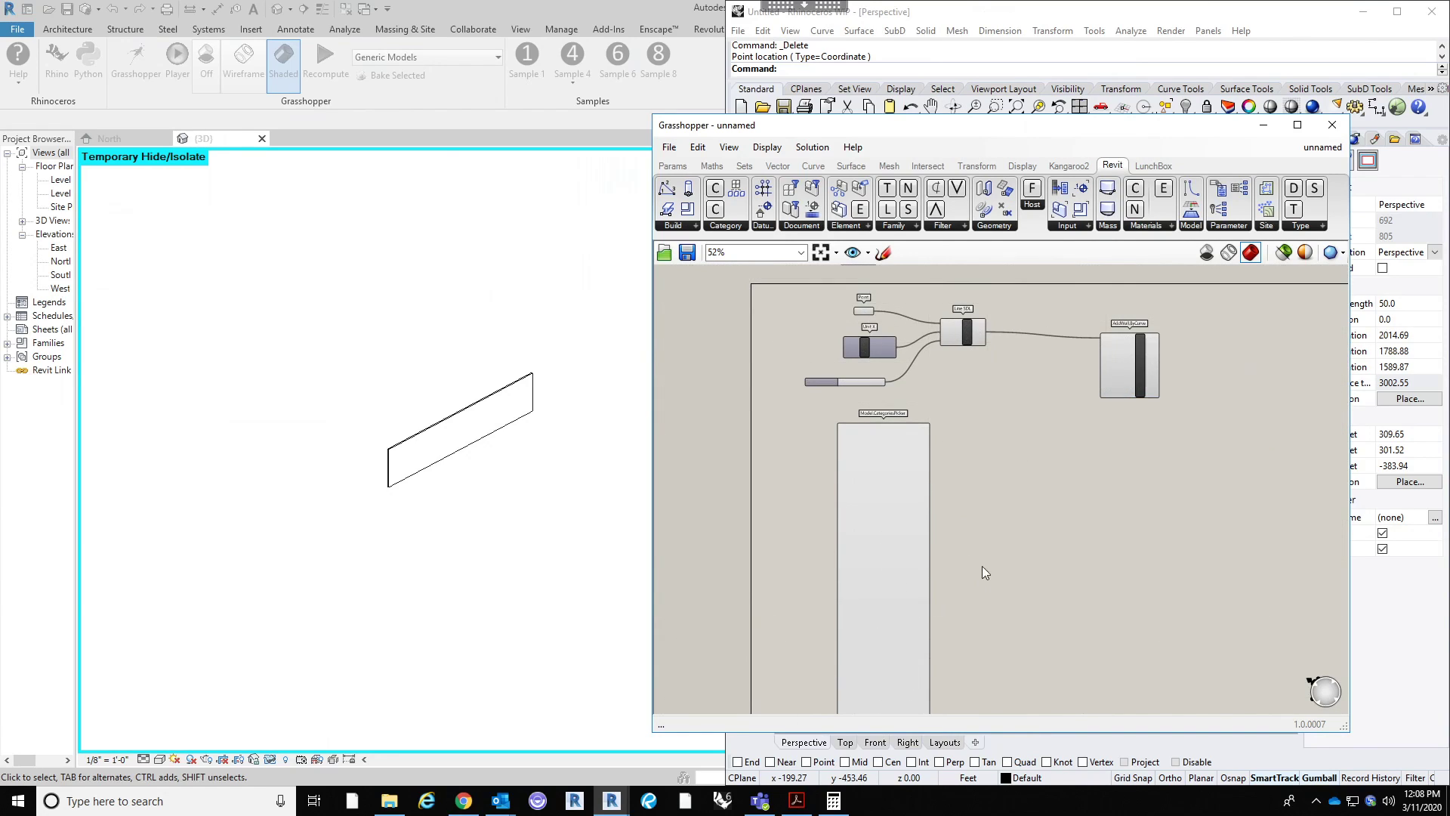
{"action": "right_click_drag", "start_coordinate": [993, 563], "coordinate": [1009, 495]}
{"action": "scroll", "coordinate": [982, 430], "scroll_direction": "down", "scroll_amount": 1}
{"action": "scroll", "coordinate": [914, 341], "scroll_direction": "up", "scroll_amount": 5}
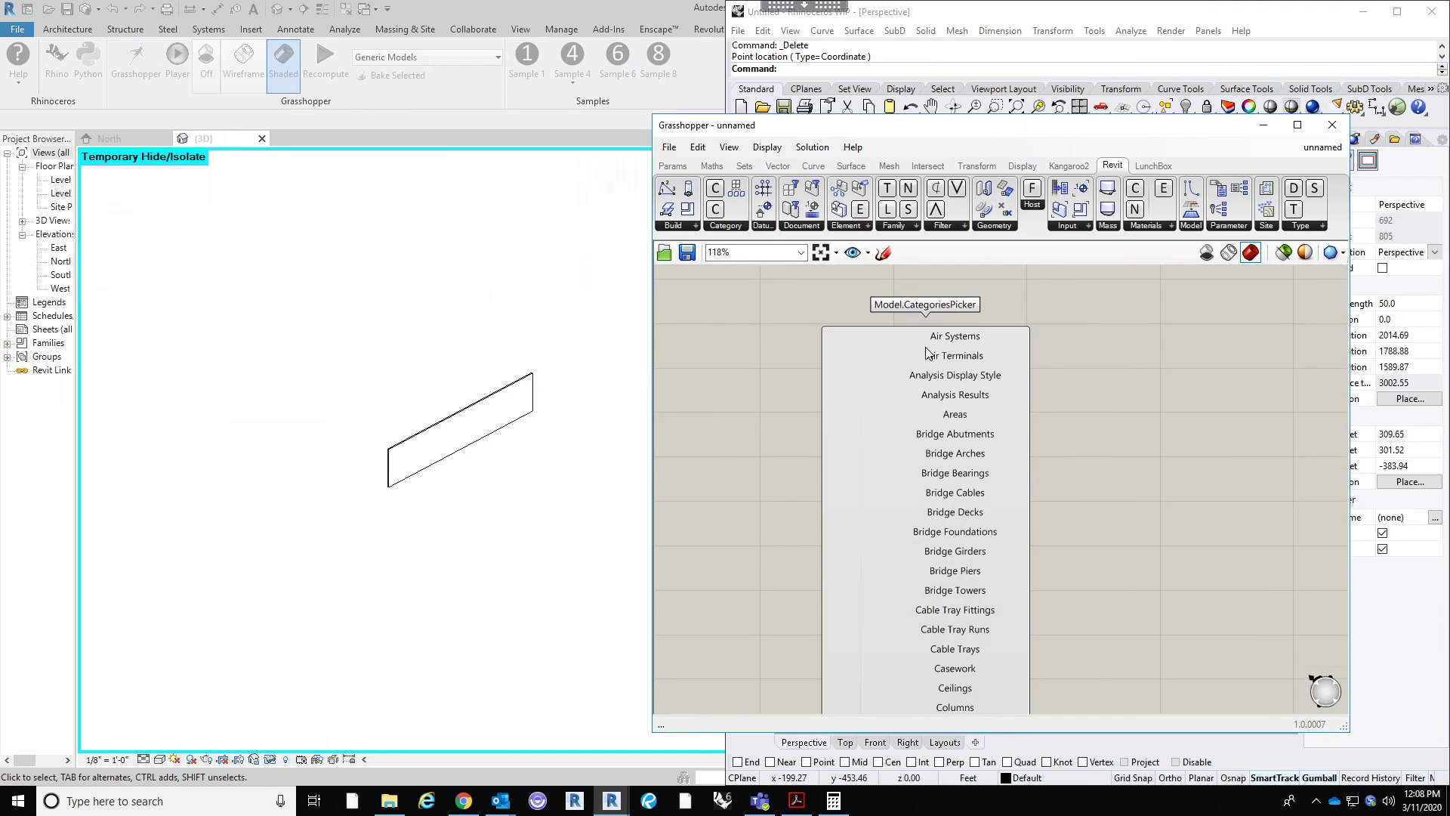
{"action": "right_click", "coordinate": [917, 337]}
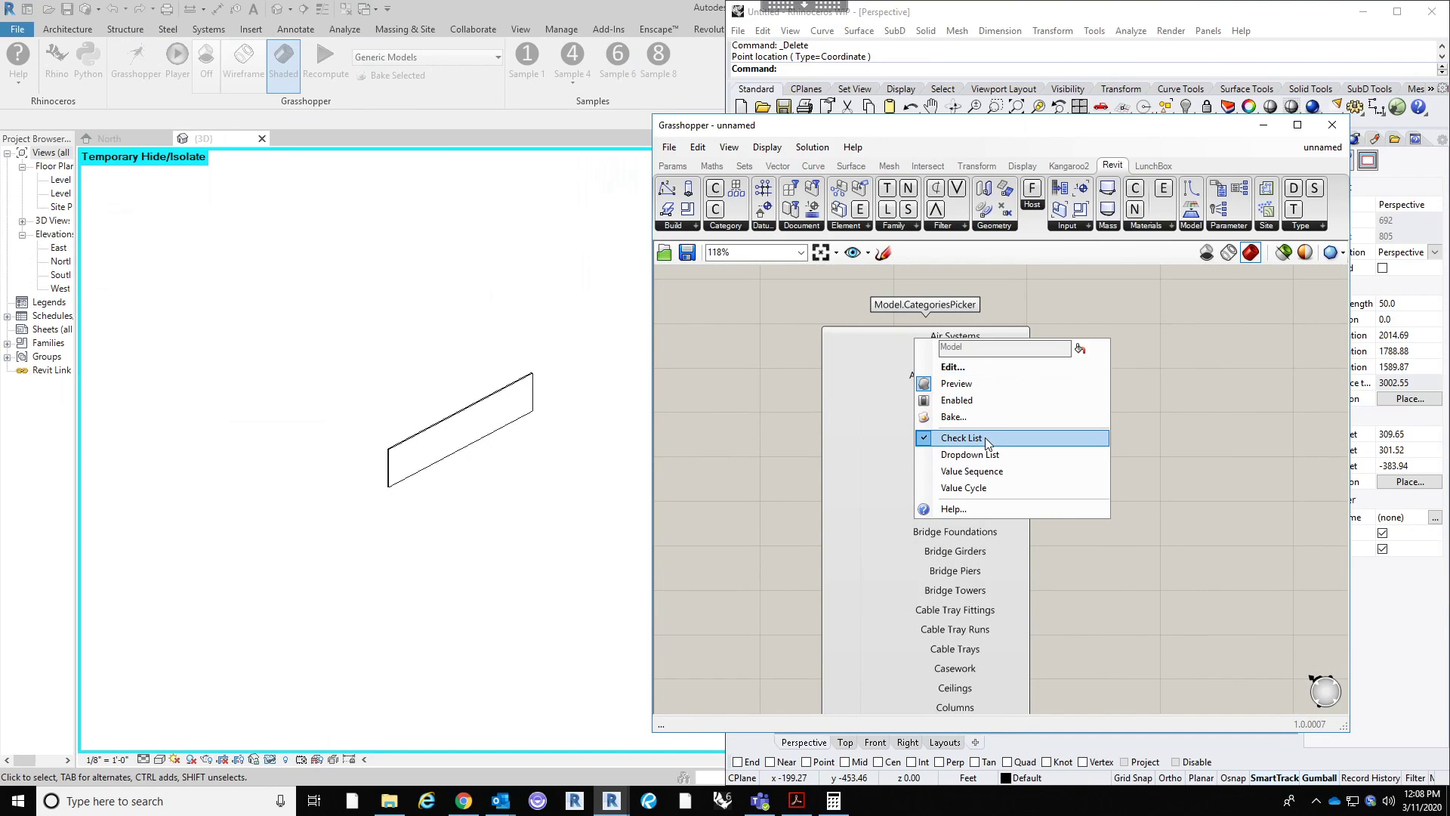
{"action": "left_click", "coordinate": [972, 458]}
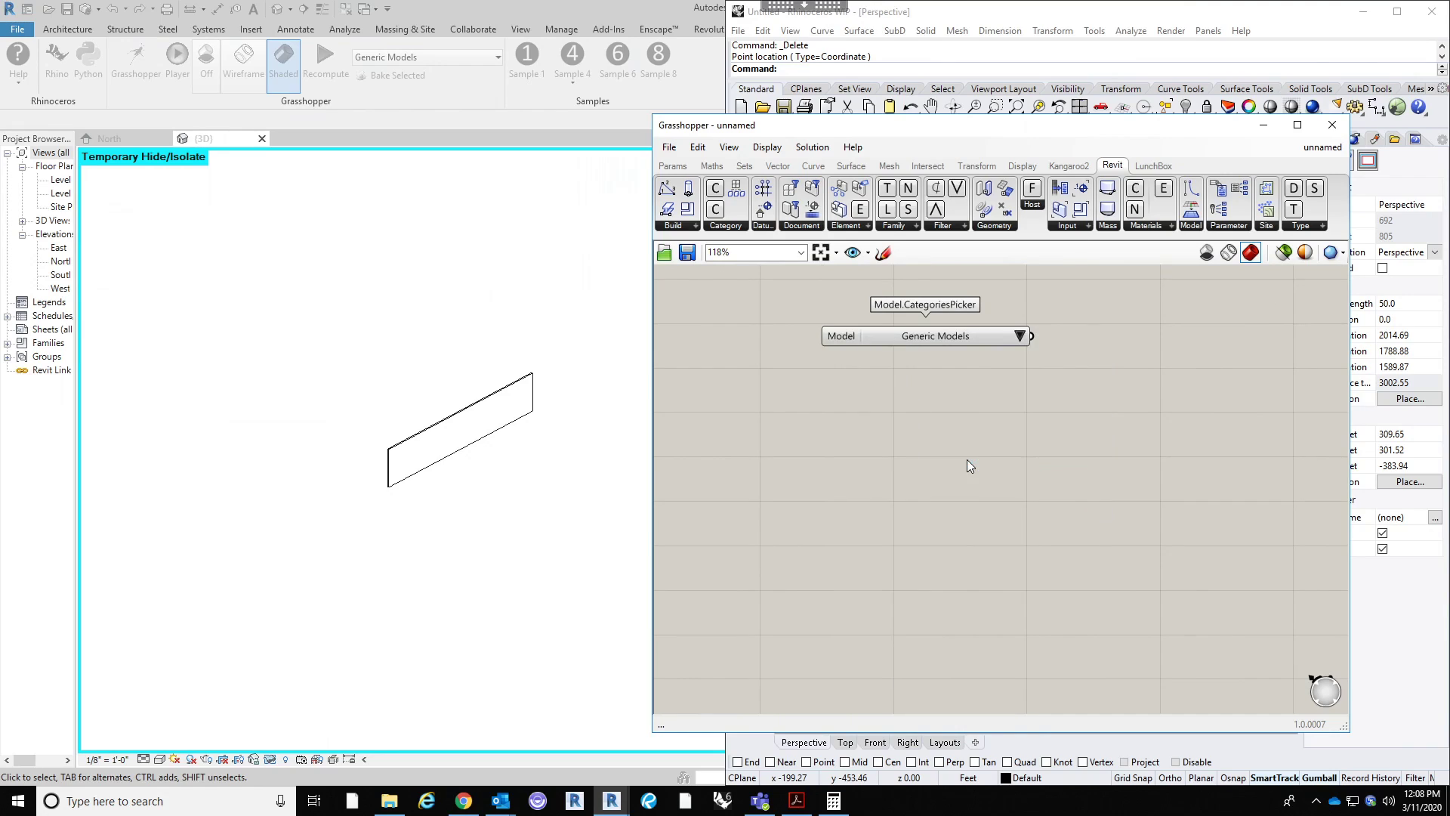
Step: Set the Model.CategoriesPicker to Walls and reposition it below the line components
{"action": "left_click", "coordinate": [1019, 336]}
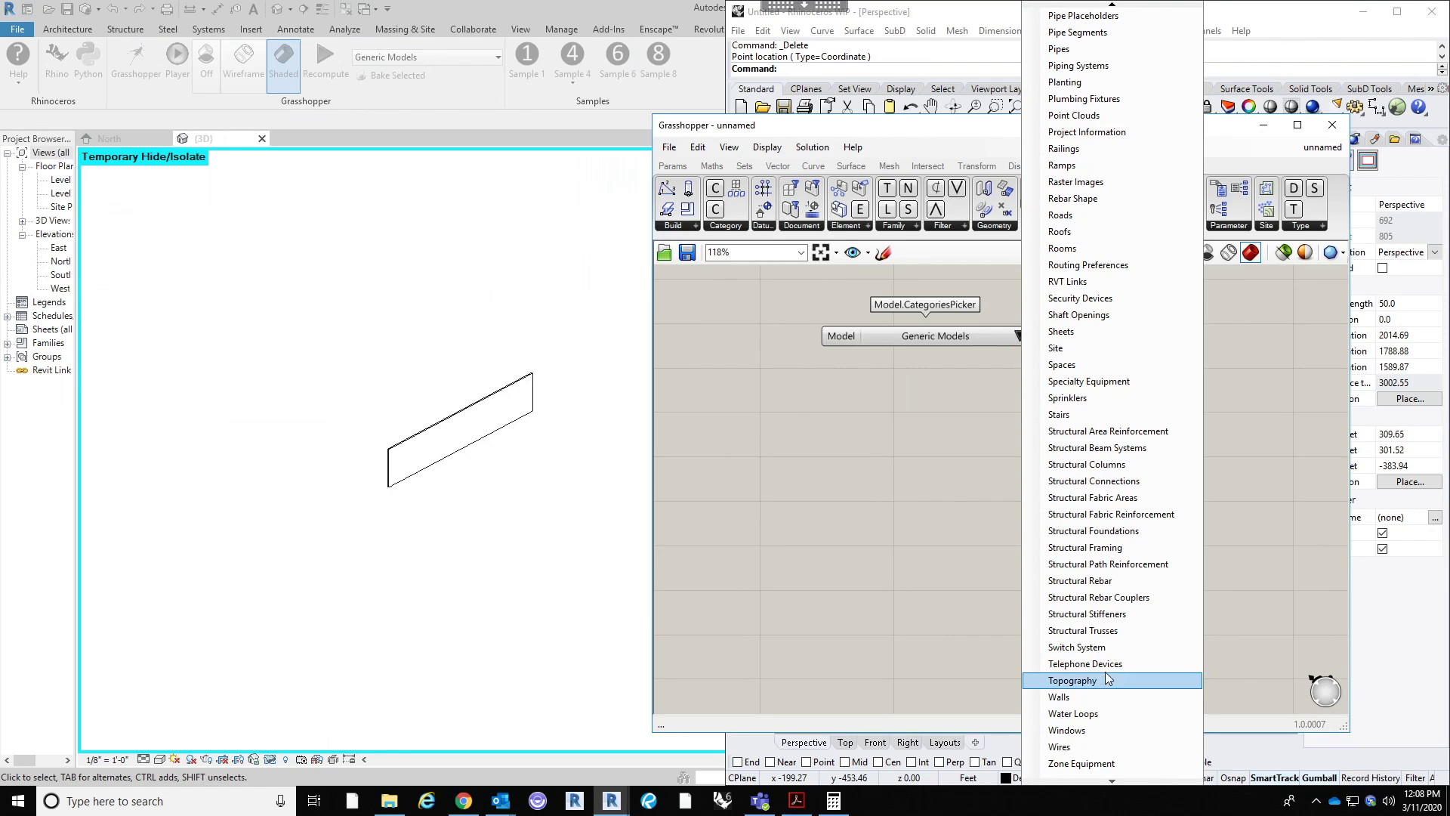
{"action": "left_click", "coordinate": [1092, 689]}
{"action": "right_click_drag", "start_coordinate": [1088, 423], "coordinate": [955, 604]}
{"action": "scroll", "coordinate": [992, 532], "scroll_direction": "down", "scroll_amount": 1}
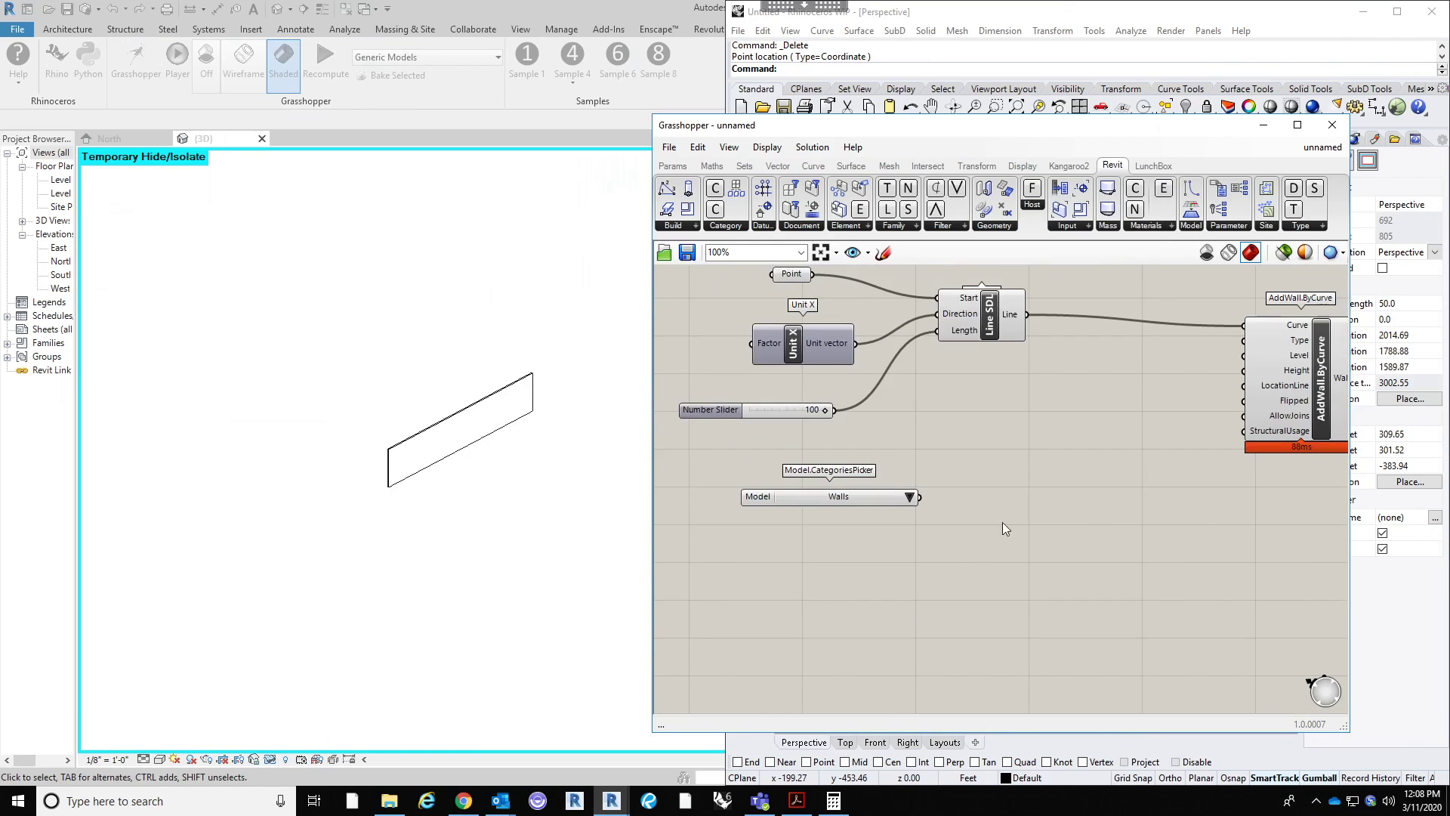
{"action": "right_click_drag", "start_coordinate": [993, 532], "coordinate": [952, 555]}
{"action": "left_click_drag", "start_coordinate": [823, 526], "coordinate": [875, 539]}
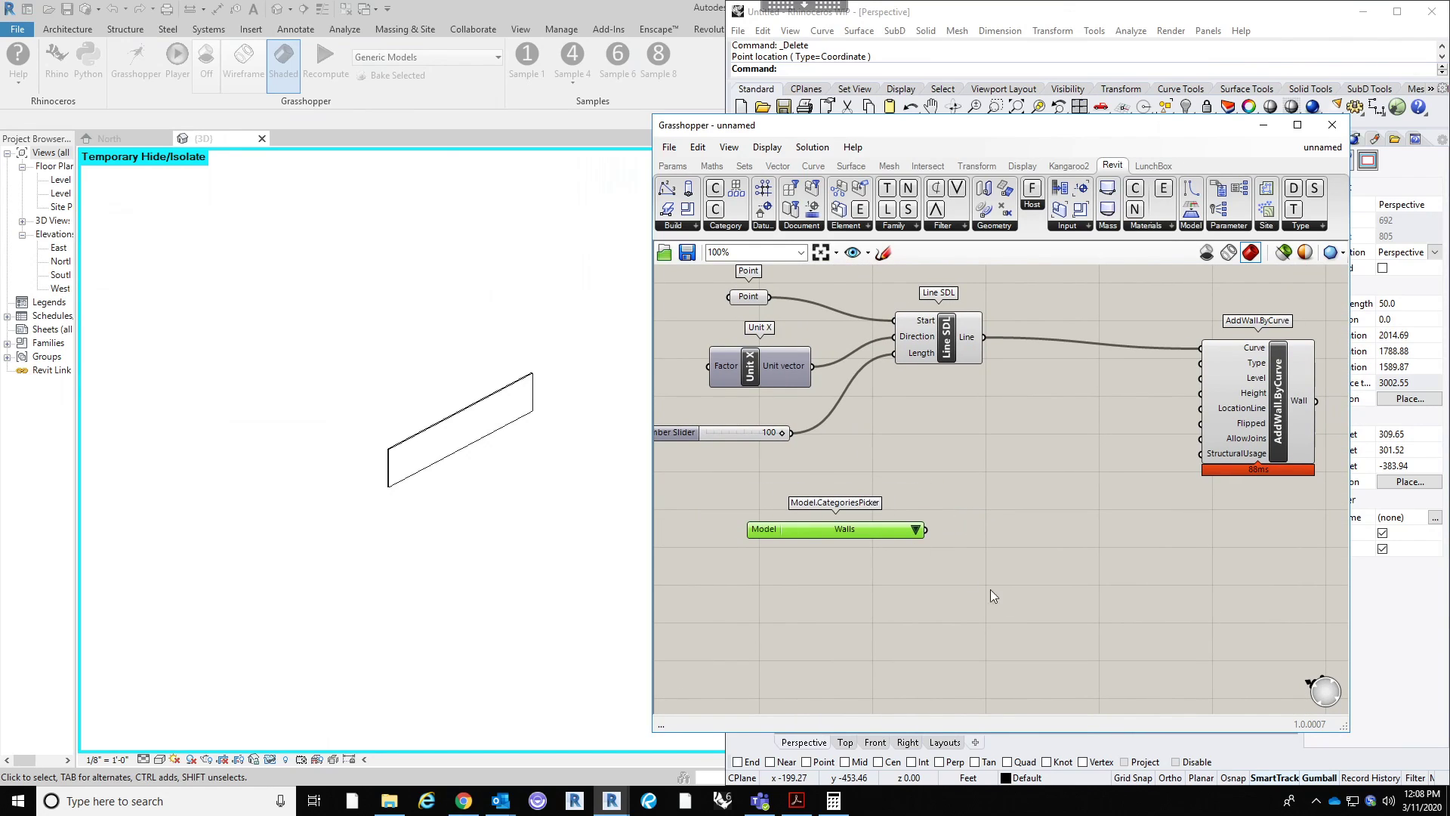
Step: Add an ElementType.ByName component beside the Model.CategoriesPicker
{"action": "double_click", "coordinate": [1035, 583]}
{"action": "type", "text": "ELEME"}
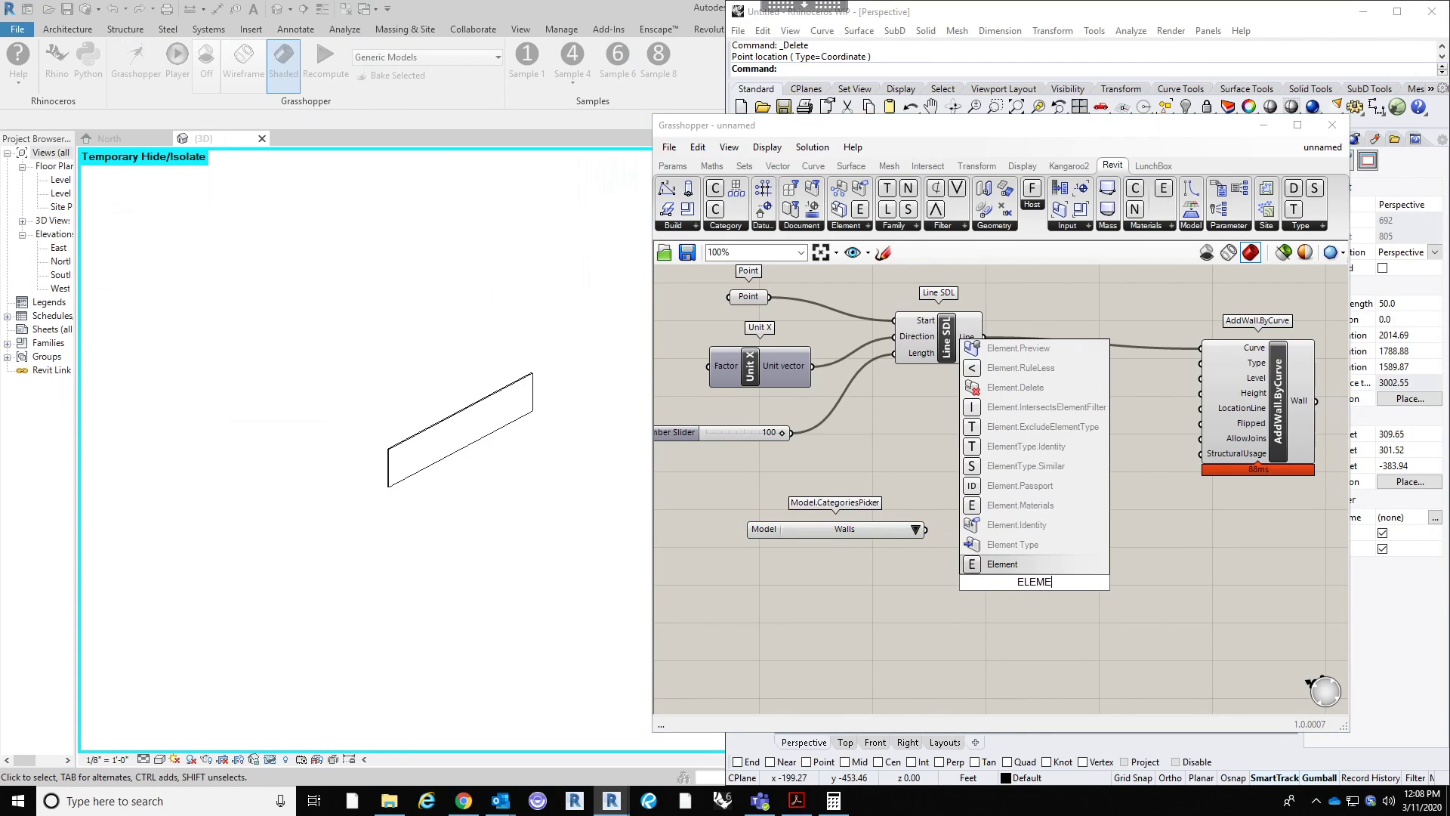
{"action": "type", "text": "NT"}
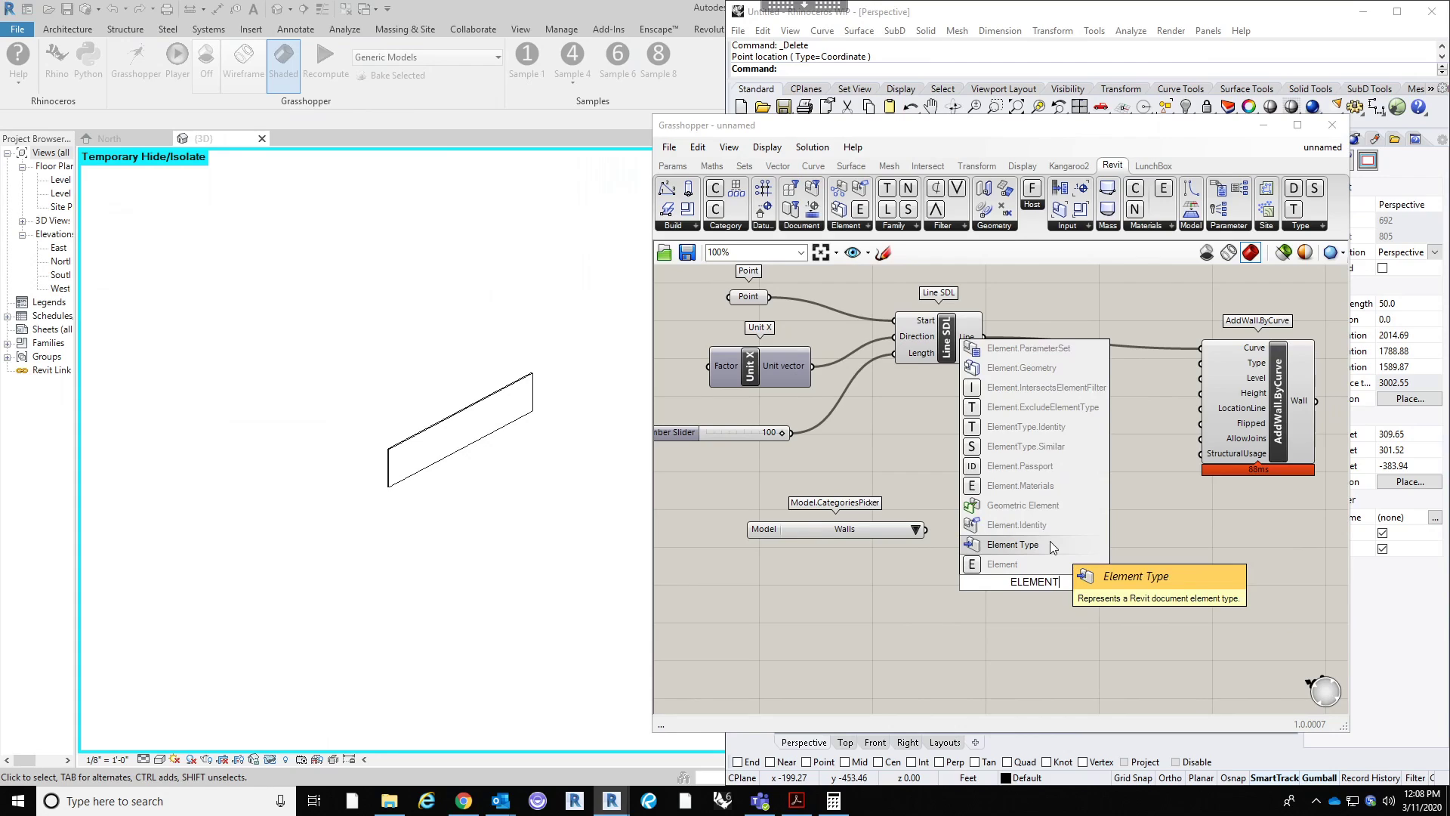
{"action": "type", "text": "TYPENB"}
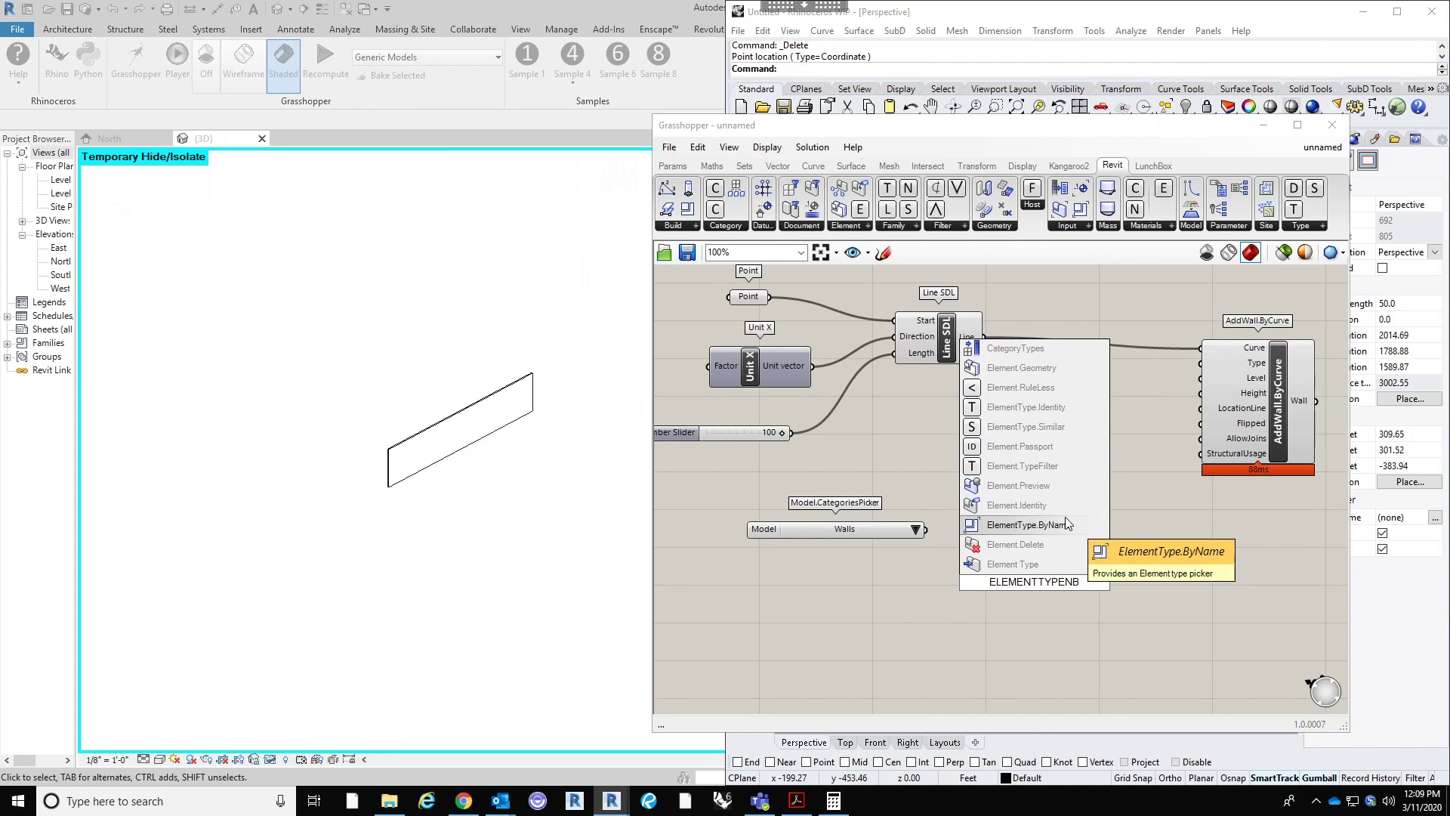
{"action": "left_click", "coordinate": [1060, 525]}
Step: Undo the most recent canvas changes and redo them
{"action": "key", "text": "ctrl+z"}
{"action": "key", "text": "ctrl+z"}
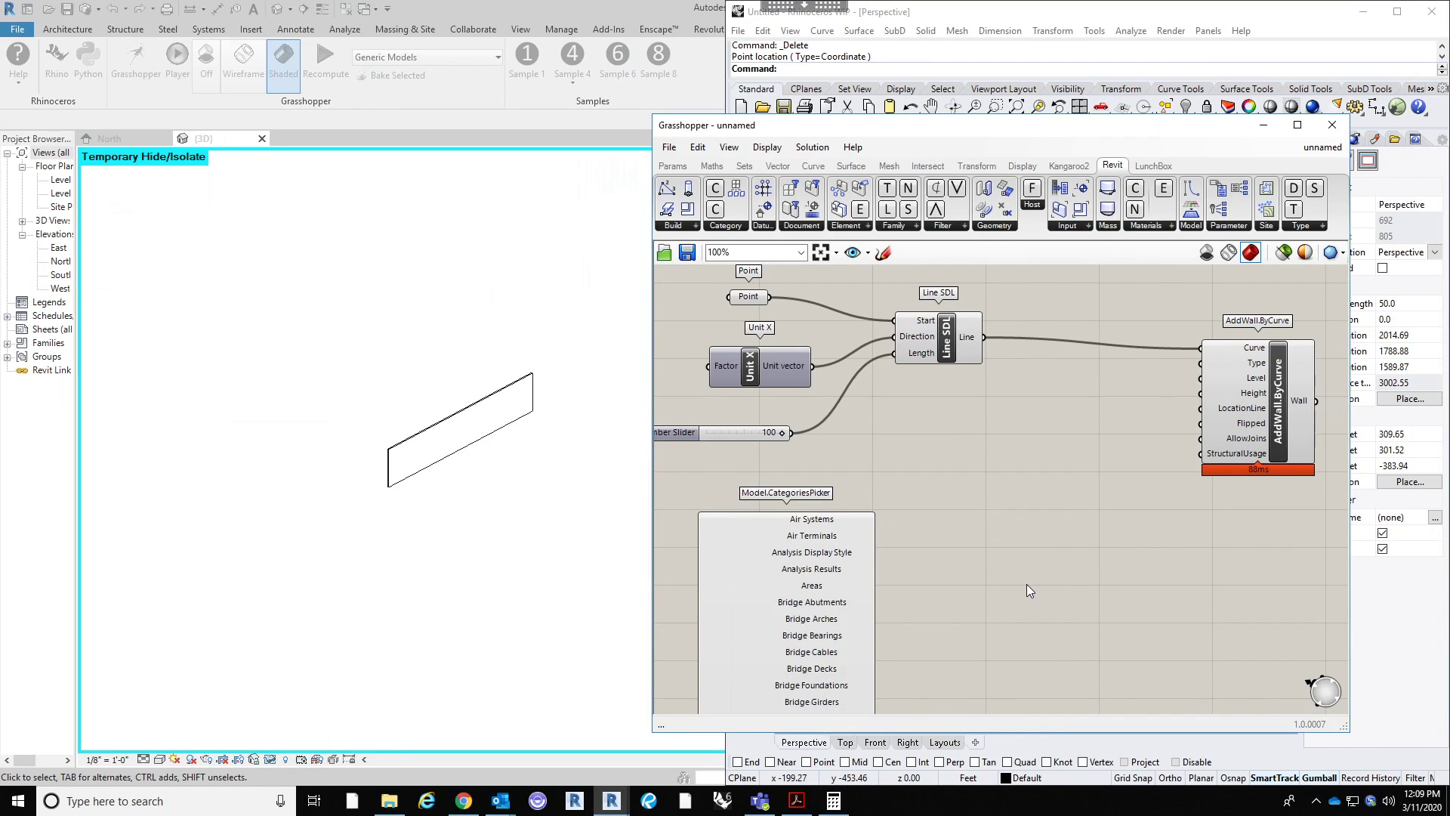
{"action": "key", "text": "ctrl+y"}
{"action": "key", "text": "ctrl+y"}
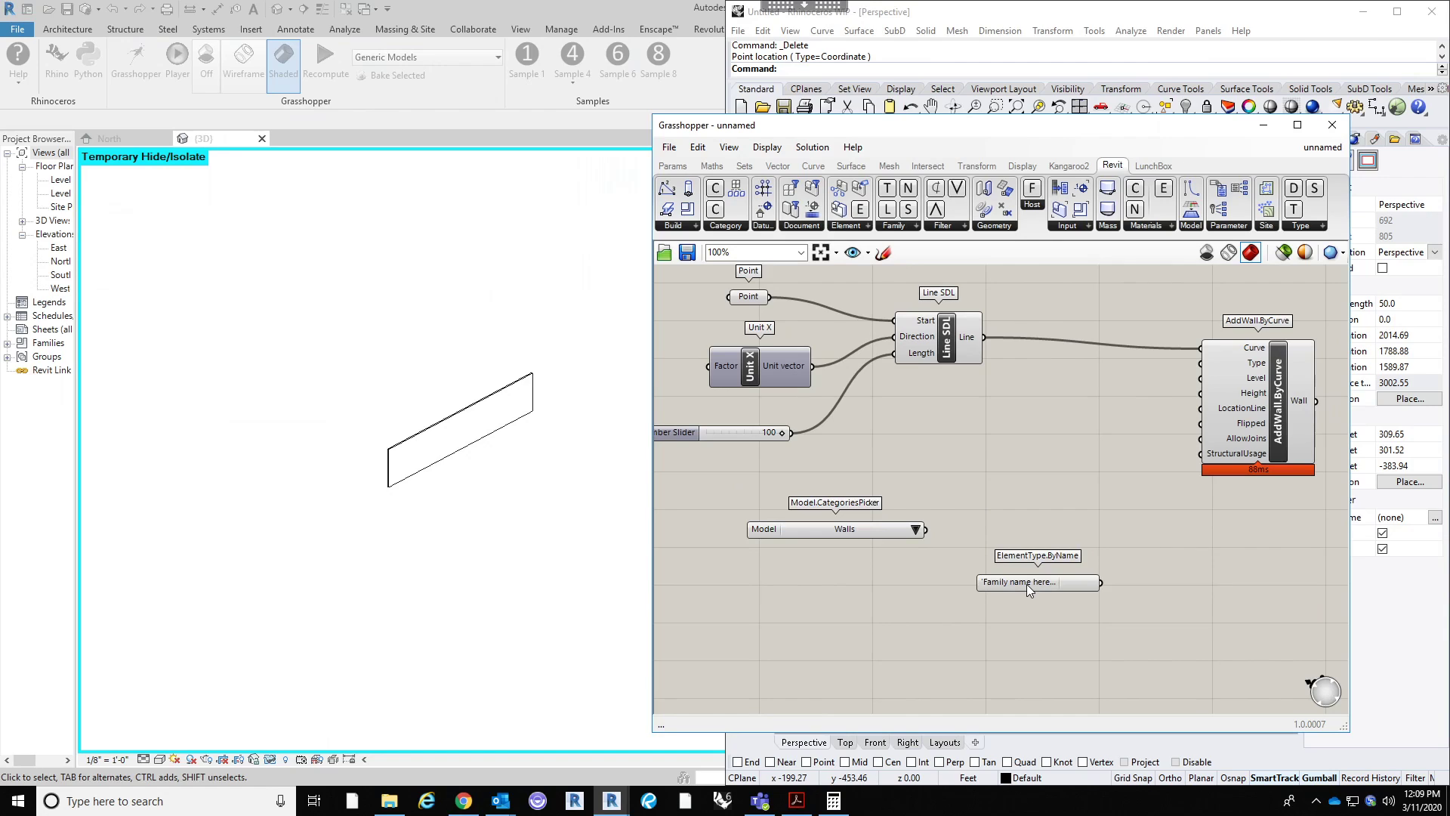
Step: Locate ElementType.ByName among the Revit input components
{"action": "left_click", "coordinate": [1009, 585], "text": "ctrl+alt"}
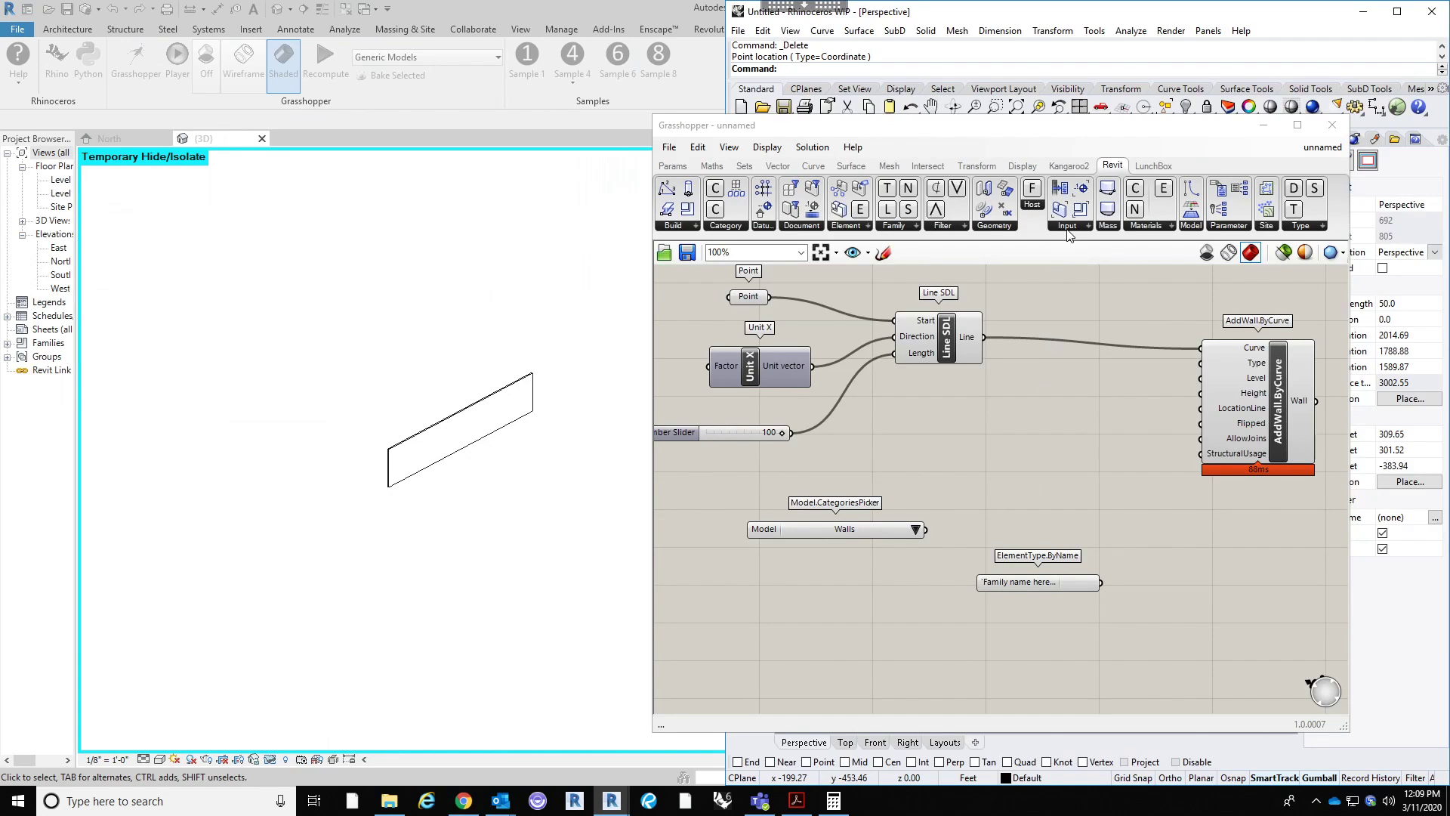
{"action": "left_click", "coordinate": [1068, 226]}
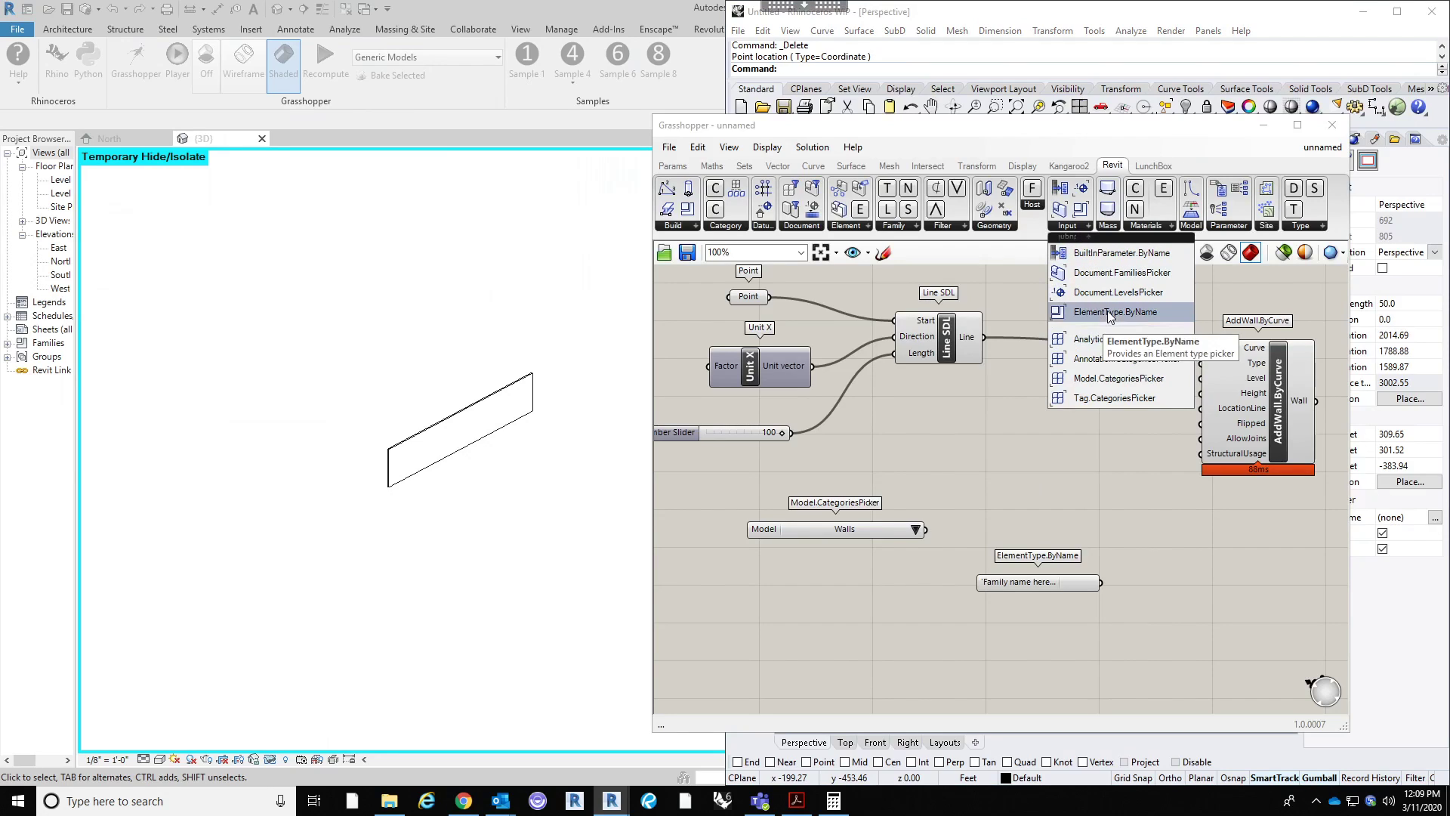
{"action": "left_click", "coordinate": [1126, 472]}
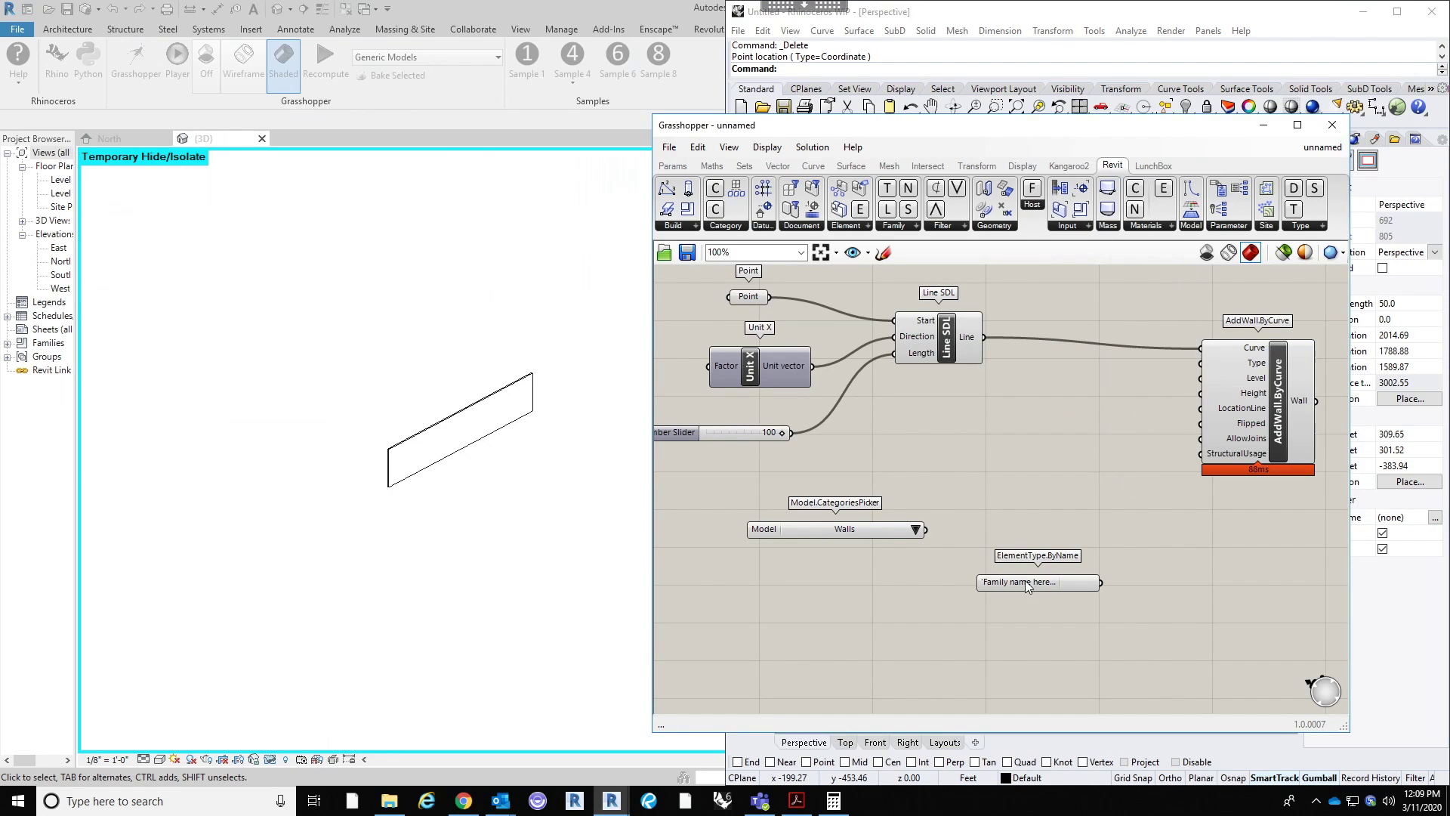
Step: Connect the Walls output of the Model.CategoriesPicker to ElementType.ByName and reposition the element type picker
{"action": "mouse_move", "coordinate": [1021, 580]}
{"action": "left_mouse_down"}
{"action": "mouse_move", "coordinate": [1006, 600]}
{"action": "mouse_move", "coordinate": [1025, 568]}
{"action": "left_mouse_up"}
{"action": "left_click", "coordinate": [1067, 510]}
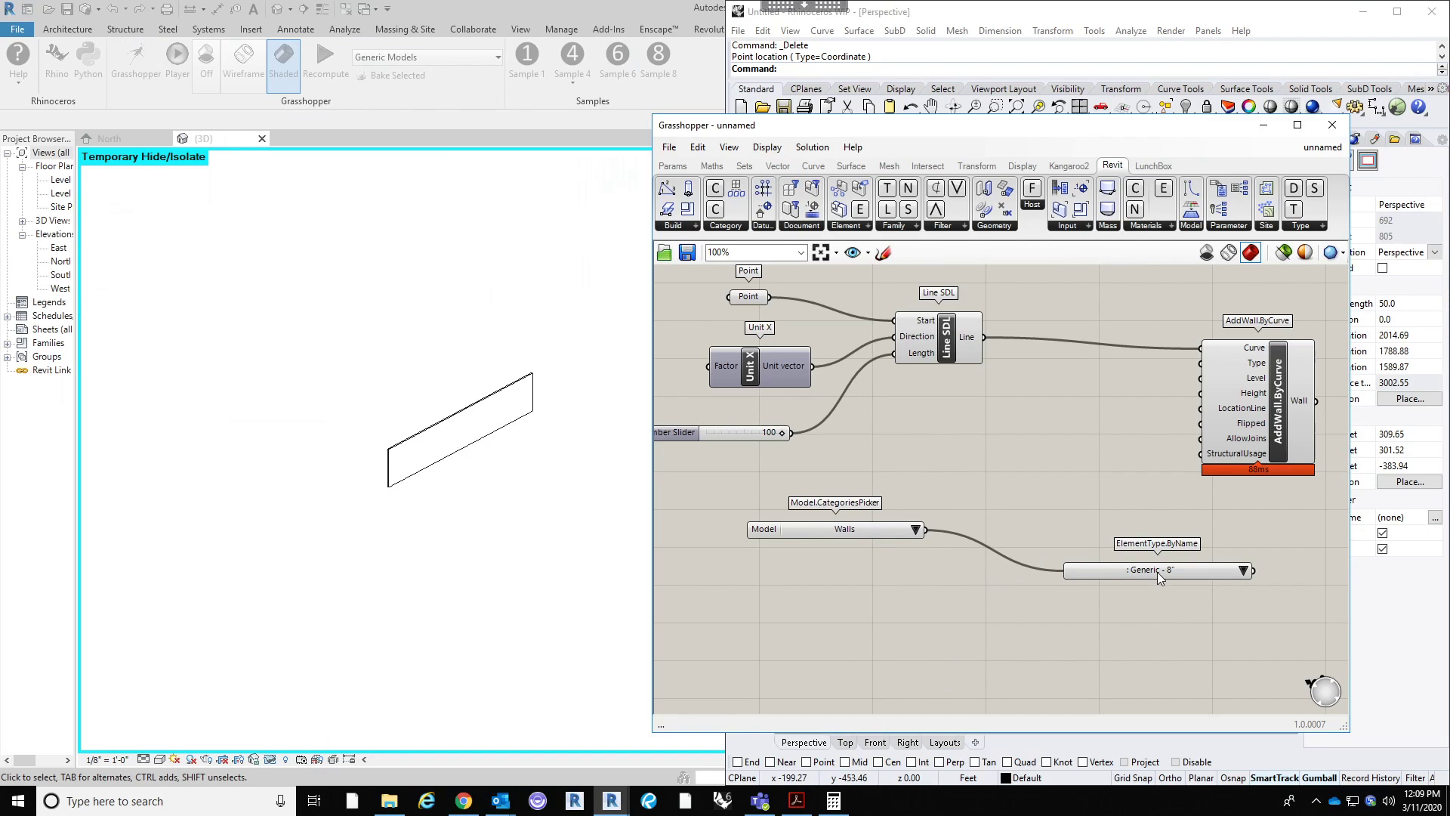
{"action": "left_click_drag", "start_coordinate": [1160, 578], "coordinate": [1118, 560]}
Step: Set ElementType.ByName to Exterior - CMU on Mtl. Stud and connect it to the Type input of AddWall.ByCurve
{"action": "left_click", "coordinate": [1201, 553]}
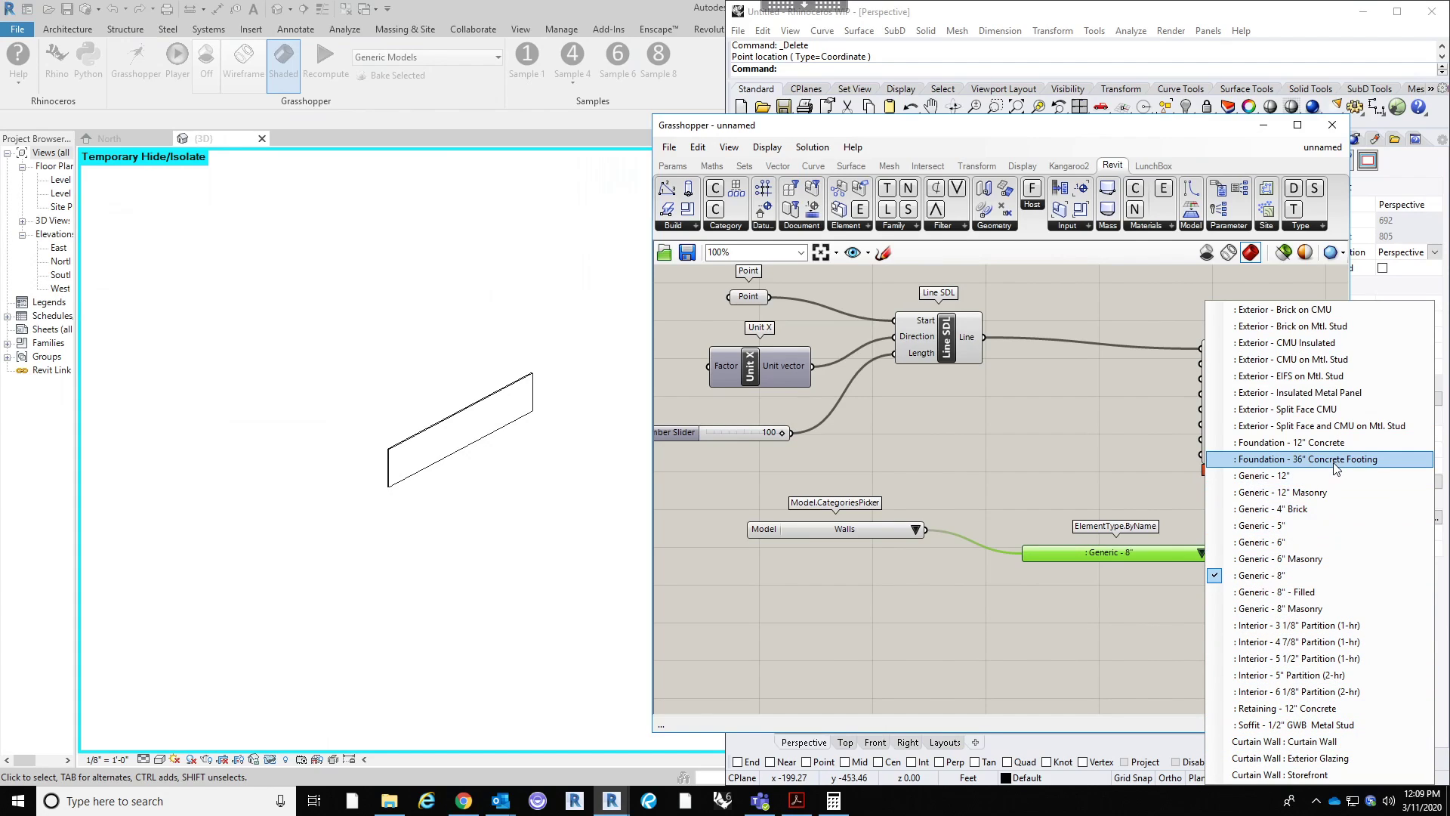
{"action": "left_click", "coordinate": [1351, 361]}
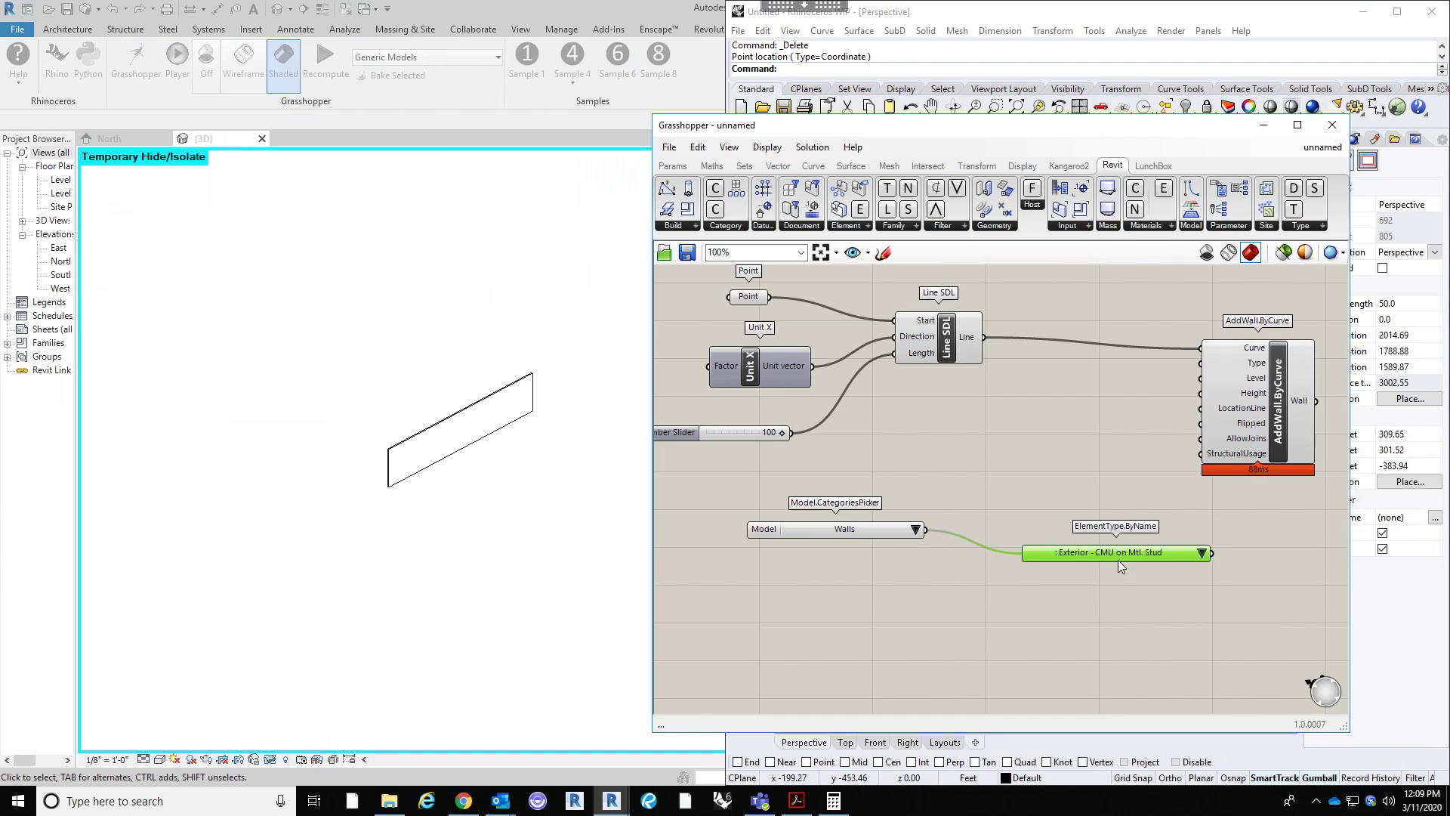
{"action": "left_click_drag", "start_coordinate": [1089, 551], "coordinate": [1058, 532]}
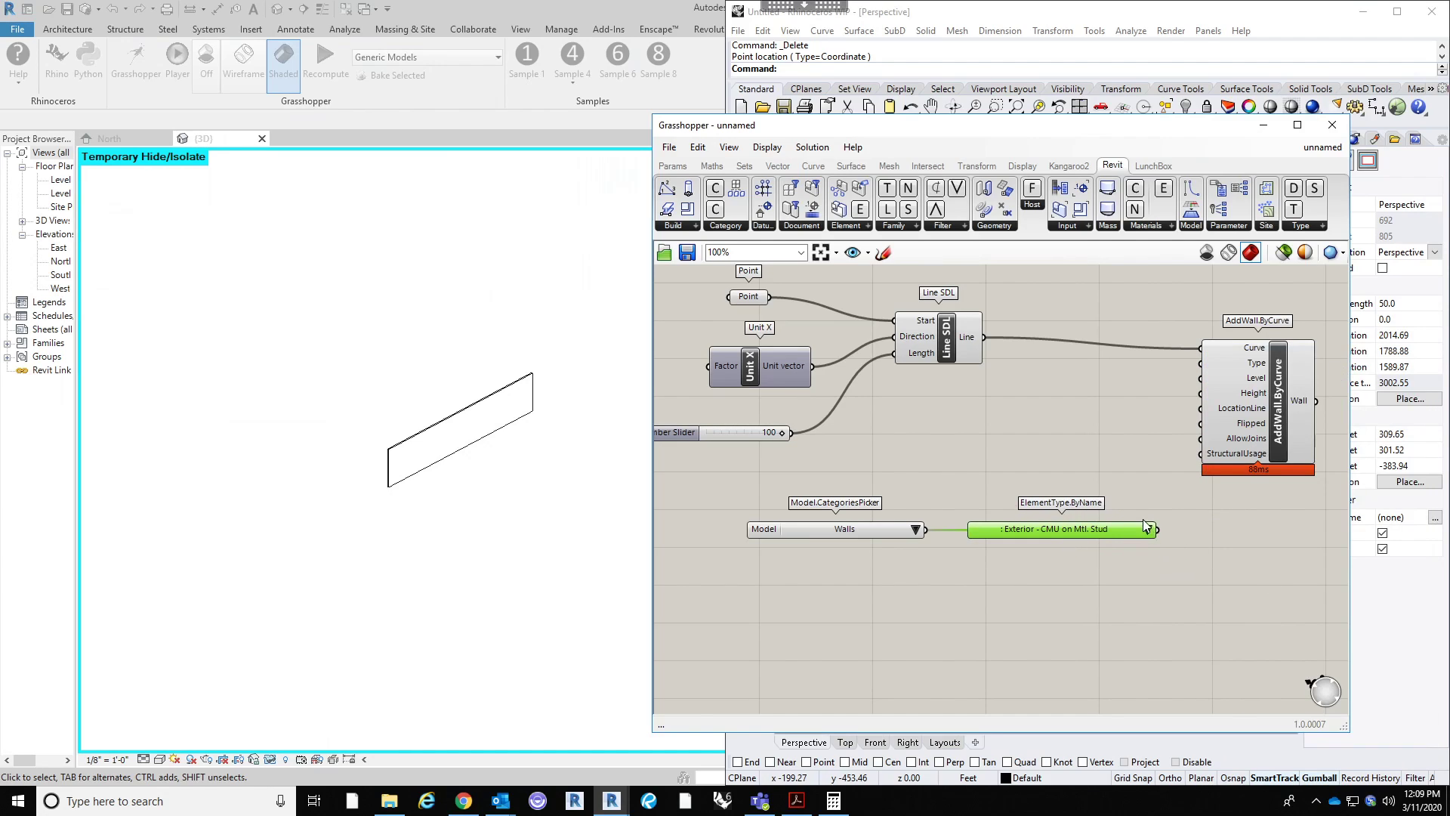
{"action": "left_click_drag", "start_coordinate": [1159, 530], "coordinate": [1201, 363]}
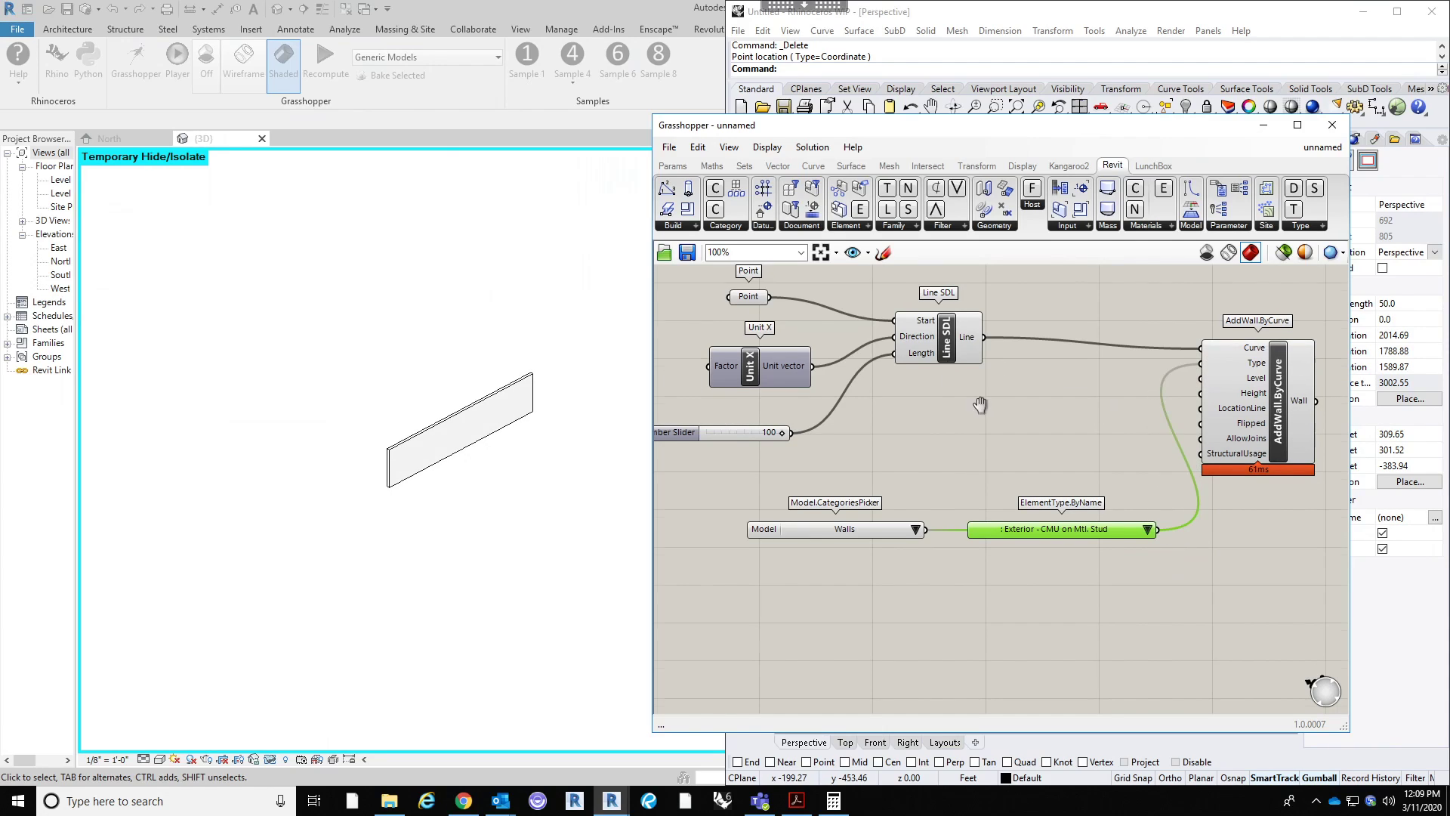
Step: Try adjusting the Number Slider that drives the line length
{"action": "right_click_drag", "start_coordinate": [972, 398], "coordinate": [1013, 430]}
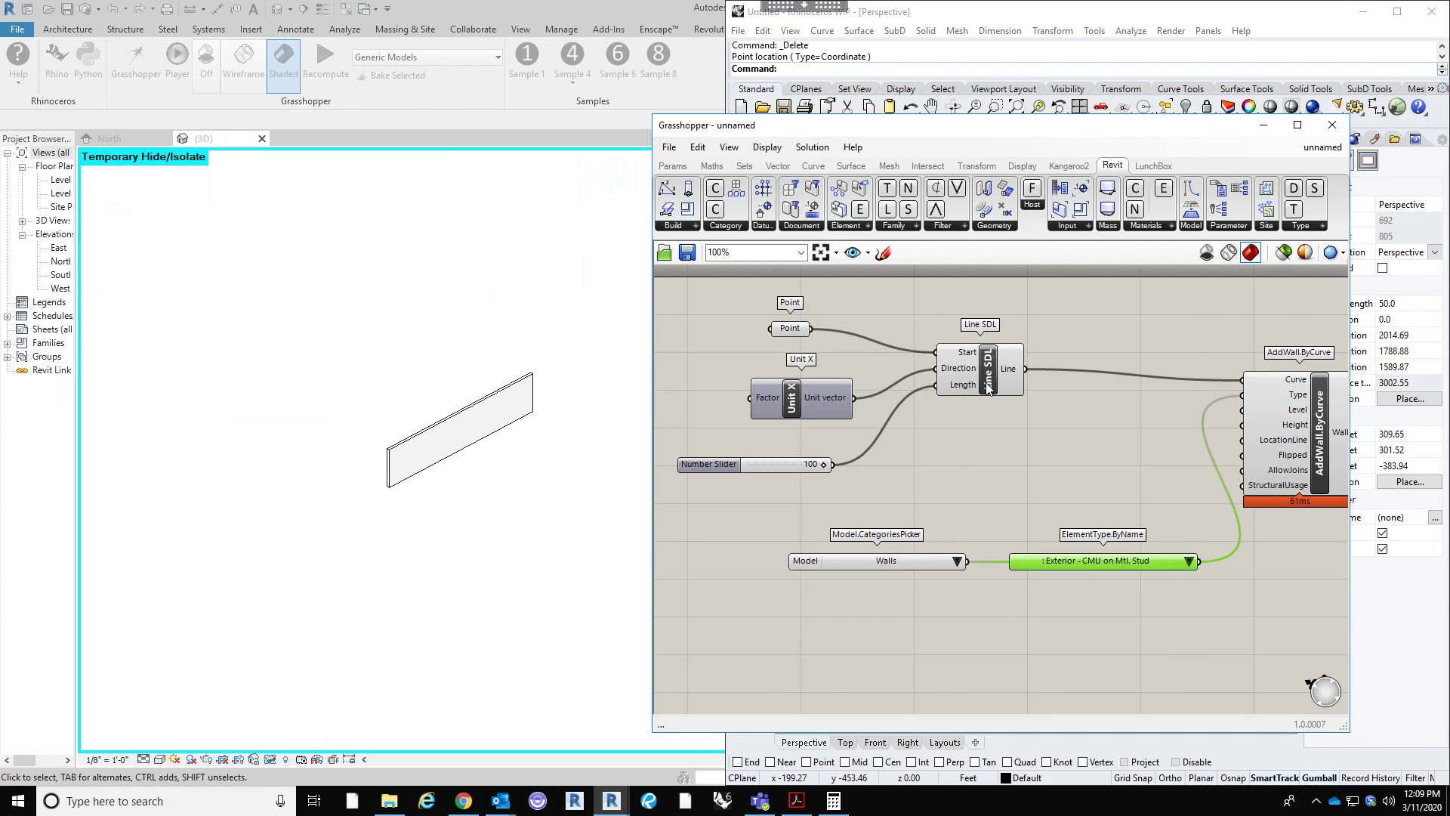
{"action": "scroll", "coordinate": [860, 515], "scroll_direction": "up", "scroll_amount": 3}
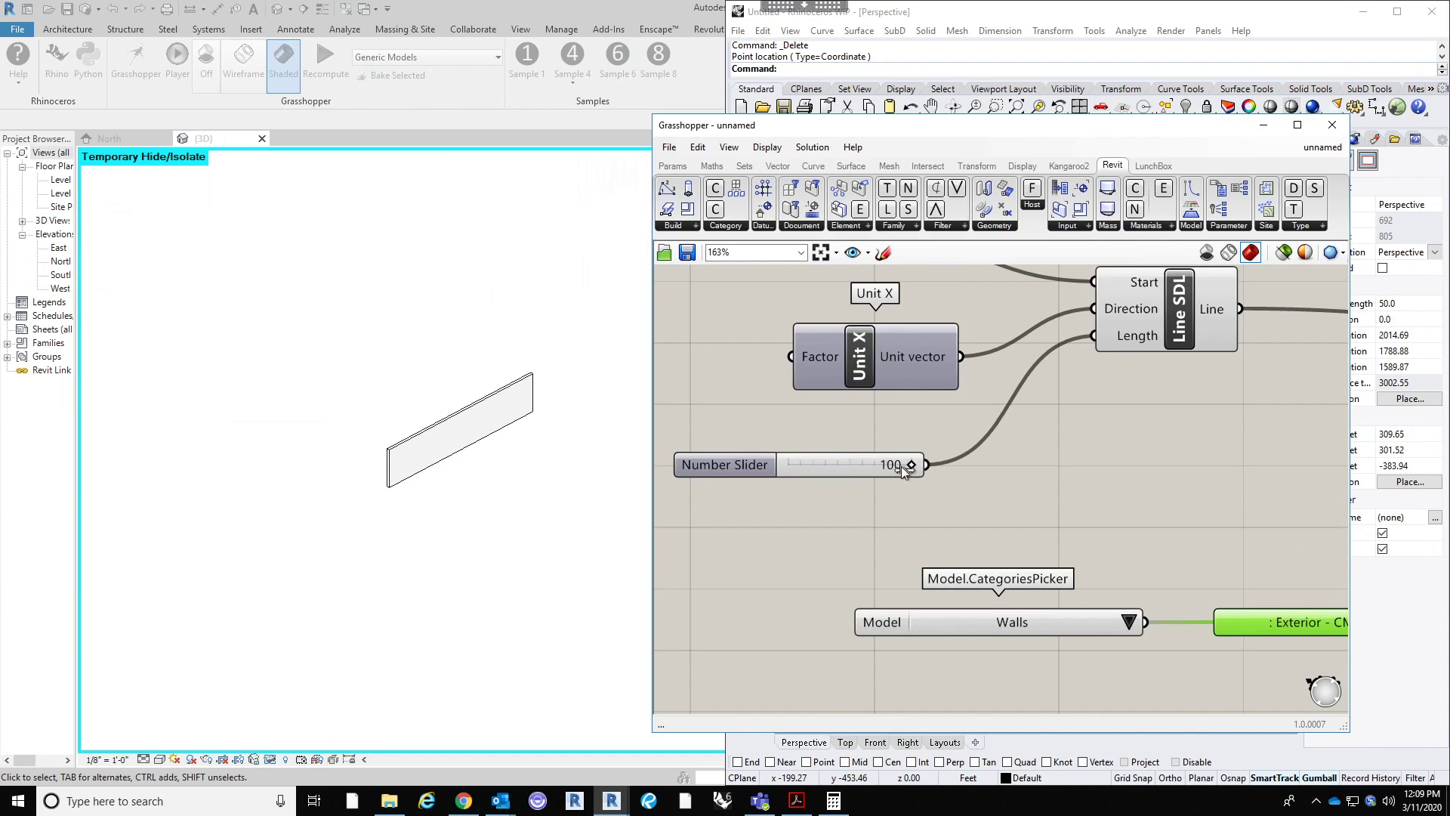
{"action": "left_click_drag", "start_coordinate": [866, 465], "coordinate": [1022, 463]}
Step: Move the AddWall.ByCurve component farther from Line SDL and ElementType.ByName to make room for more inputs
{"action": "scroll", "coordinate": [1095, 481], "scroll_direction": "down", "scroll_amount": 3}
{"action": "right_click_drag", "start_coordinate": [1227, 486], "coordinate": [1048, 481]}
{"action": "left_click_drag", "start_coordinate": [1190, 432], "coordinate": [1287, 435]}
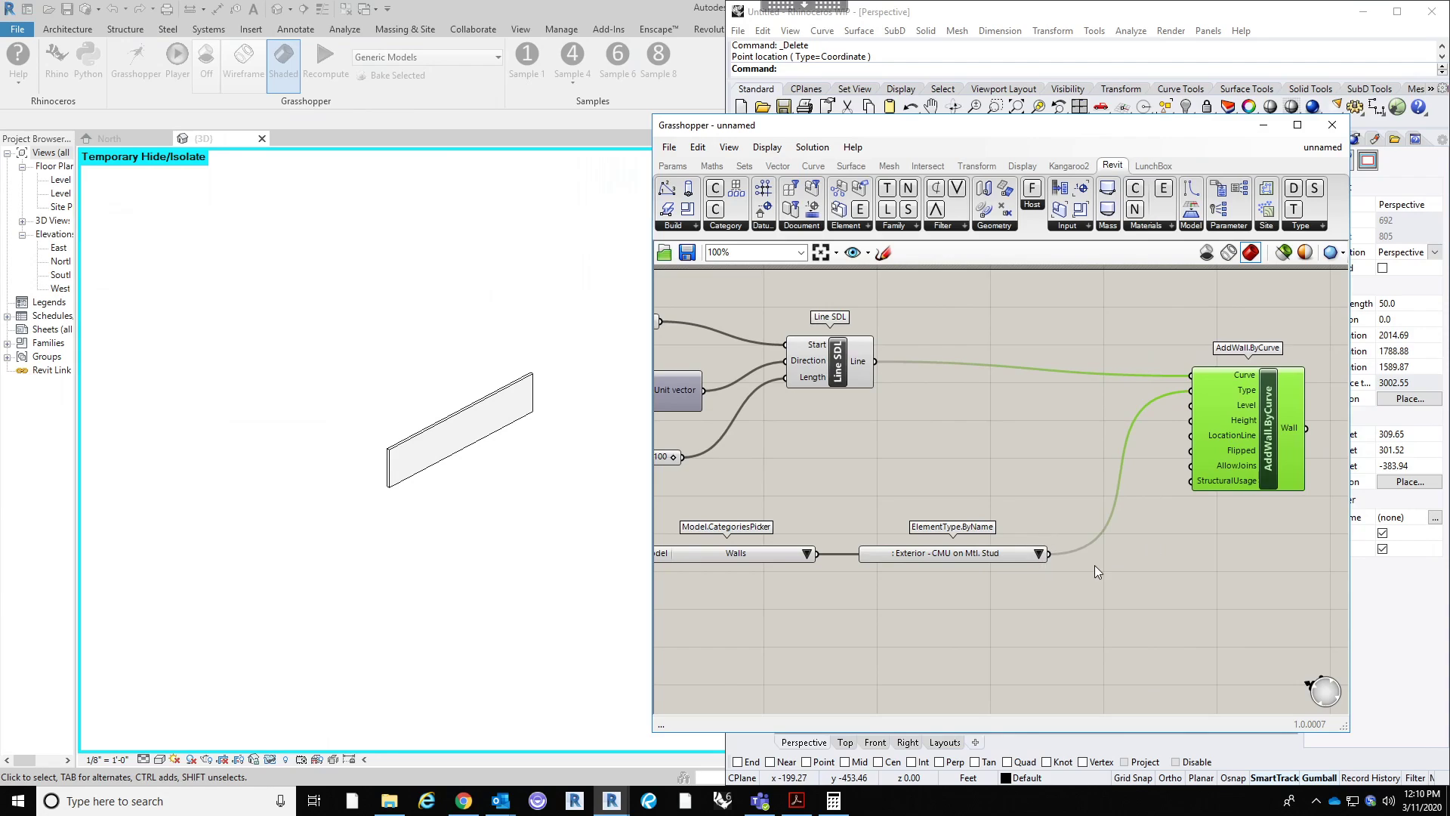
{"action": "right_click_drag", "start_coordinate": [1154, 514], "coordinate": [1081, 480]}
{"action": "left_click_drag", "start_coordinate": [1166, 381], "coordinate": [1239, 400]}
Step: Add a Document.LevelsPicker below the ElementType.ByName component
{"action": "double_click", "coordinate": [1035, 573]}
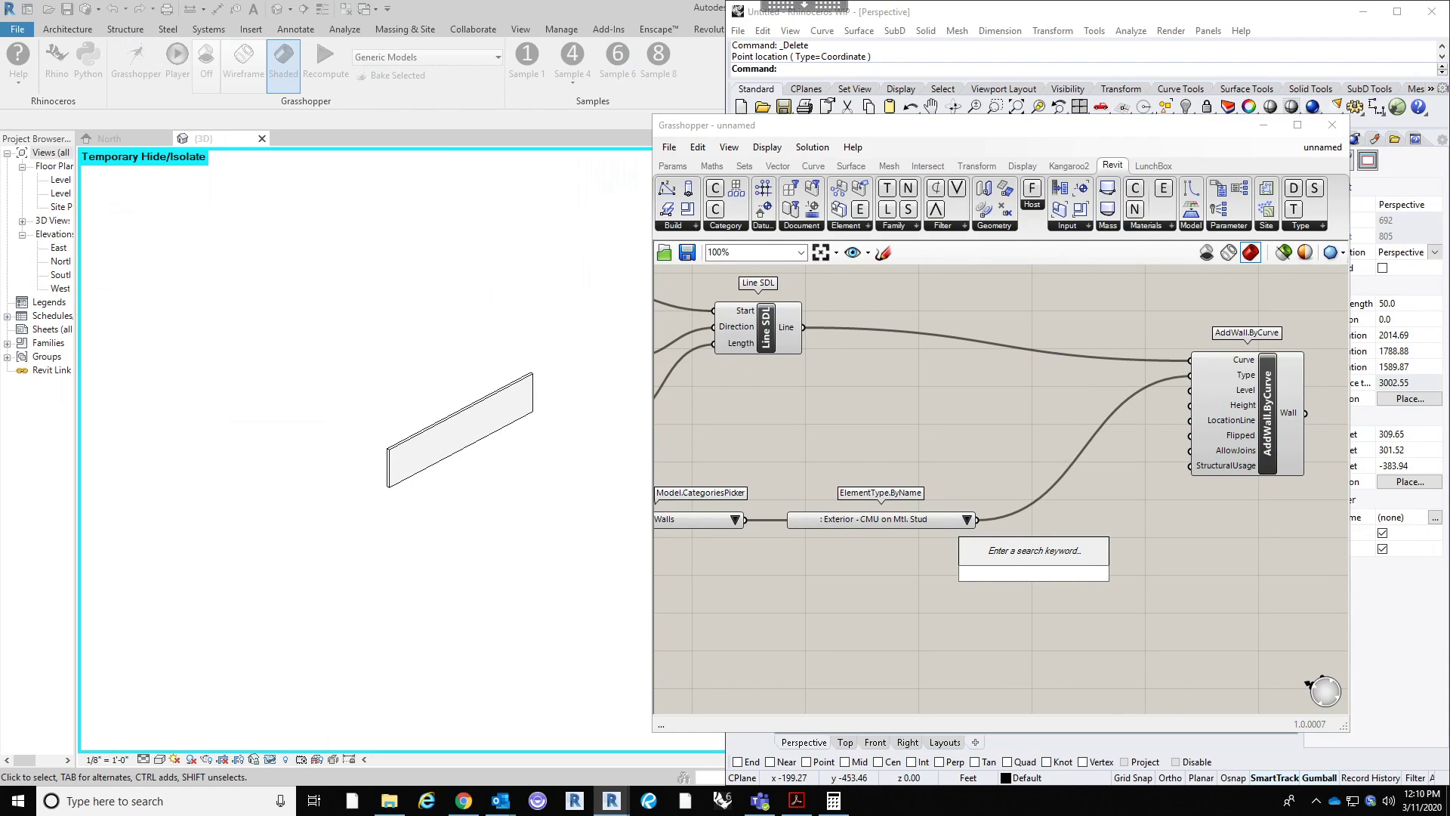
{"action": "left_click", "coordinate": [1086, 225]}
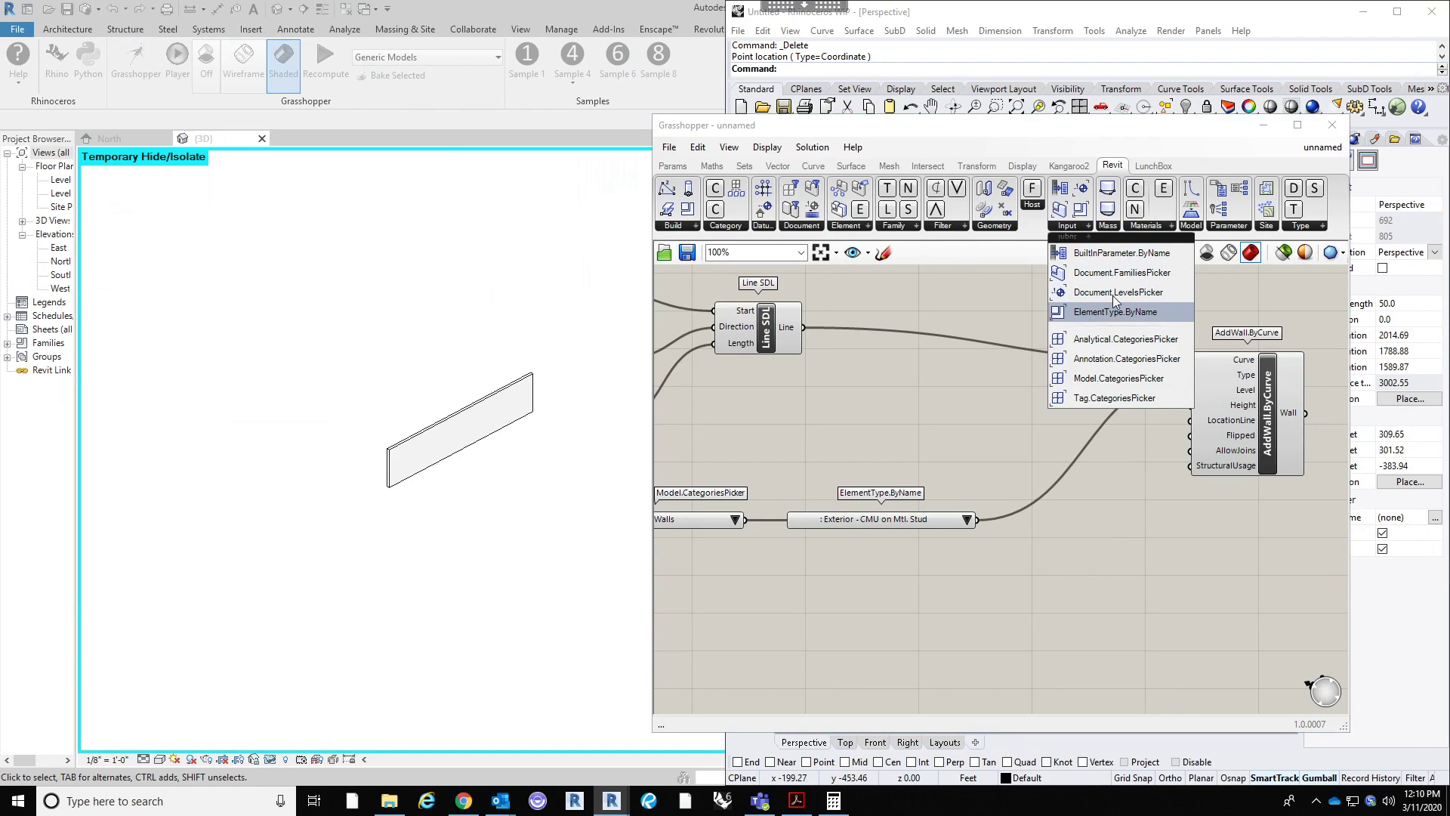
{"action": "left_click_drag", "start_coordinate": [1116, 298], "coordinate": [1031, 605]}
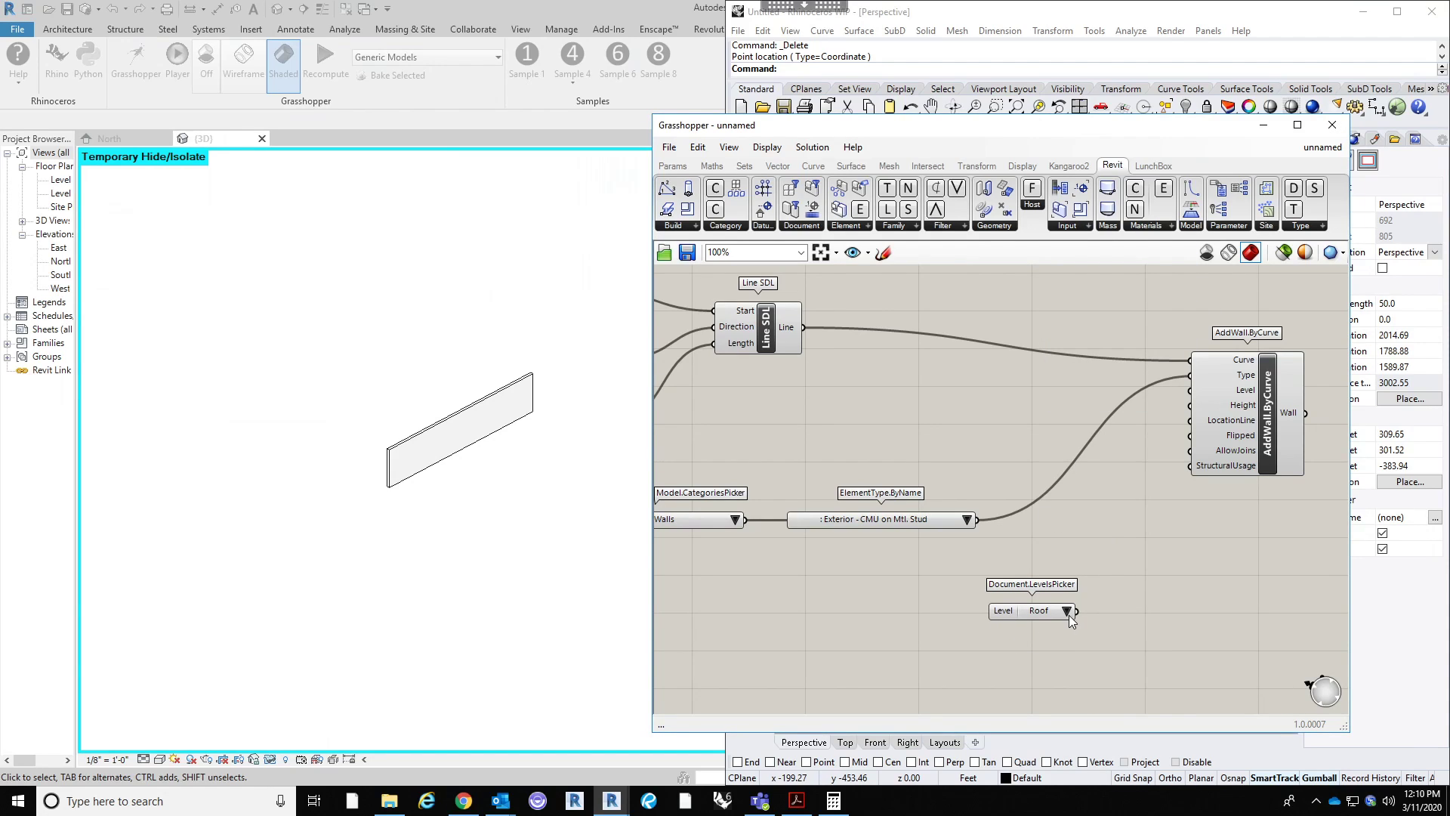
Step: Set the Document.LevelsPicker to Level 1 and connect it to the Level input of AddWall.ByCurve
{"action": "left_click", "coordinate": [1067, 611]}
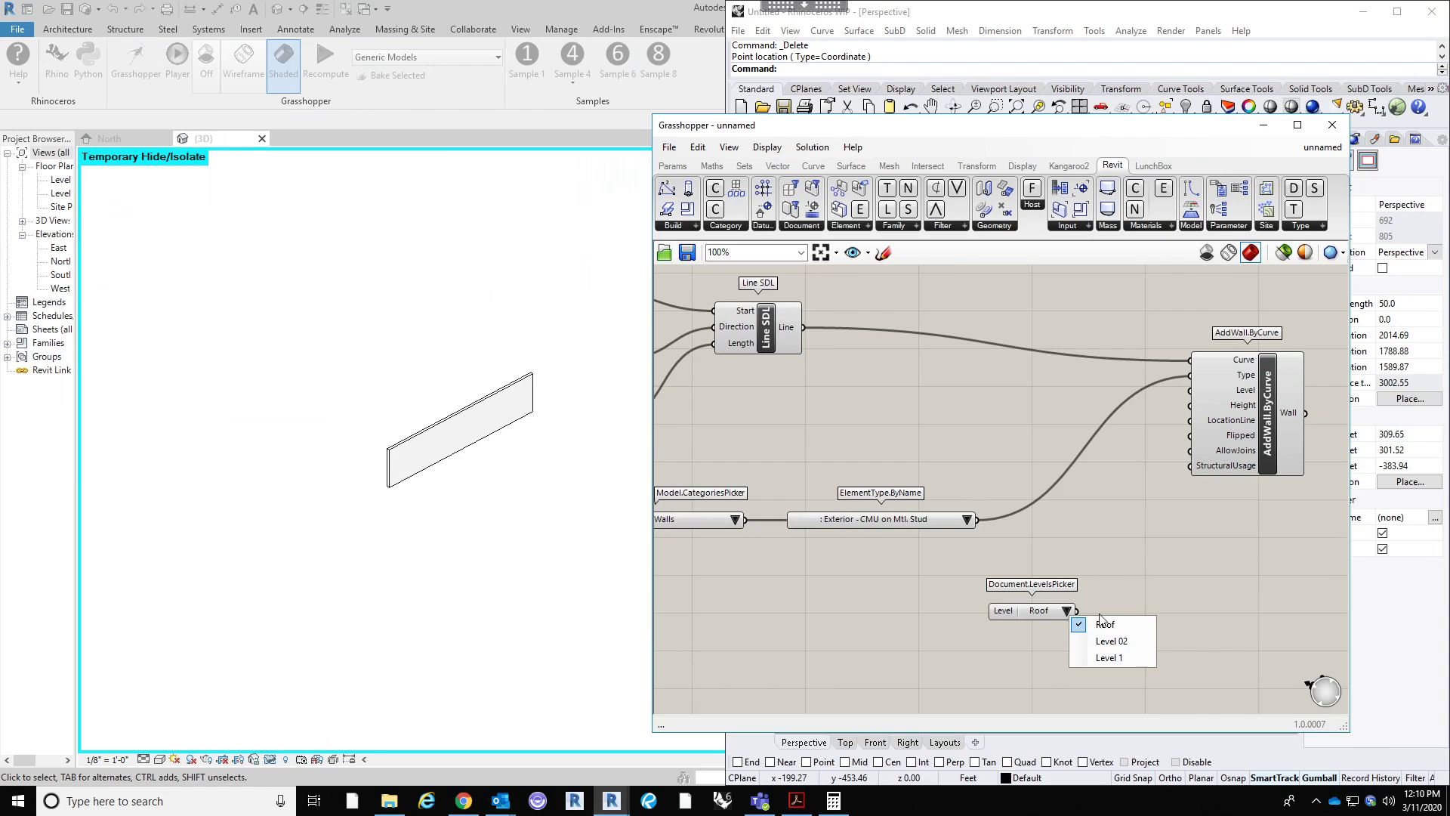
{"action": "left_click", "coordinate": [1123, 658]}
{"action": "left_click_drag", "start_coordinate": [1077, 611], "coordinate": [1197, 390]}
Step: Test the wall on Level 02 and Roof, and return the Document.LevelsPicker to Level 1
{"action": "left_click", "coordinate": [1065, 611]}
{"action": "left_click", "coordinate": [1095, 641]}
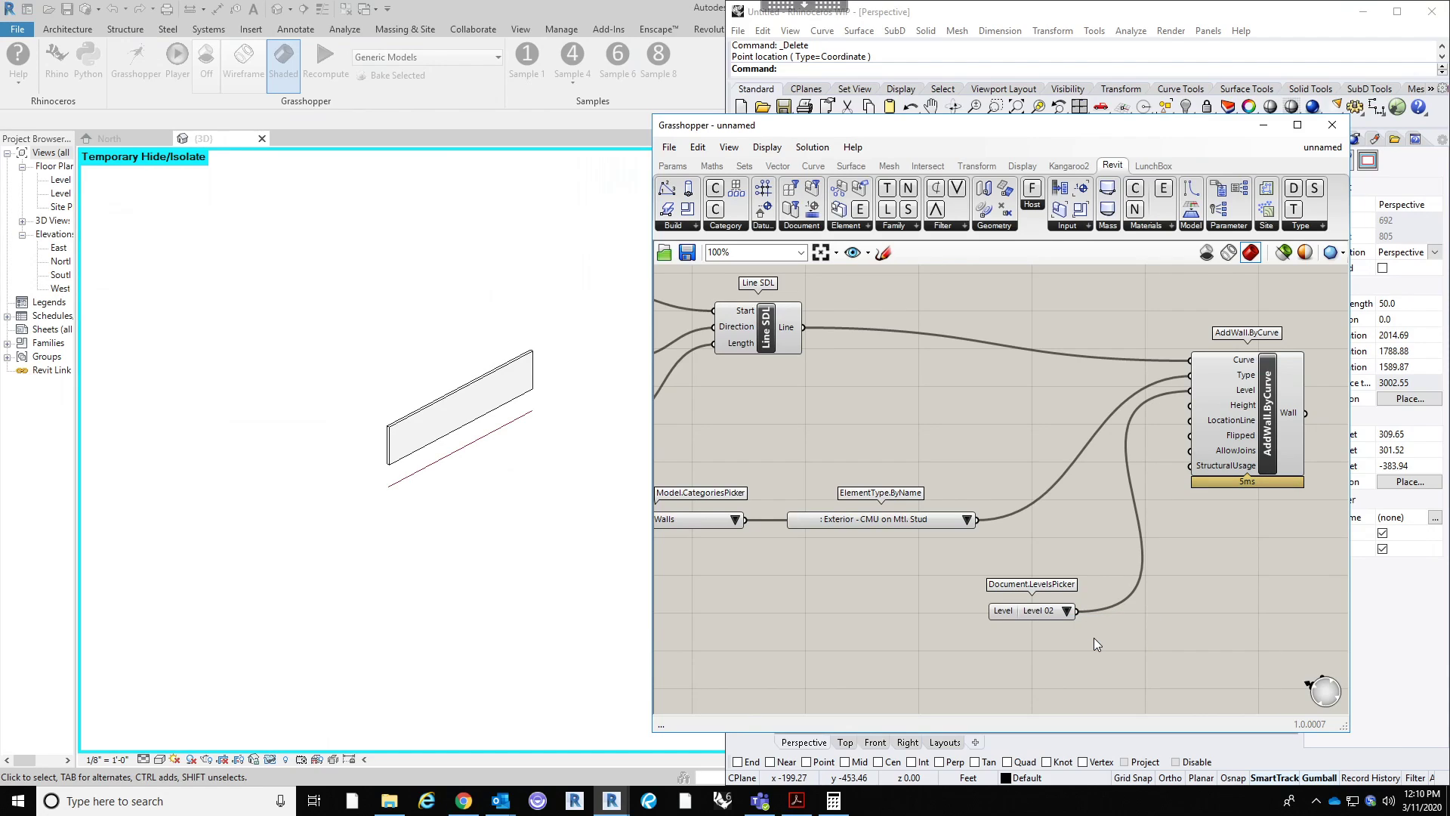
{"action": "left_click", "coordinate": [1065, 611]}
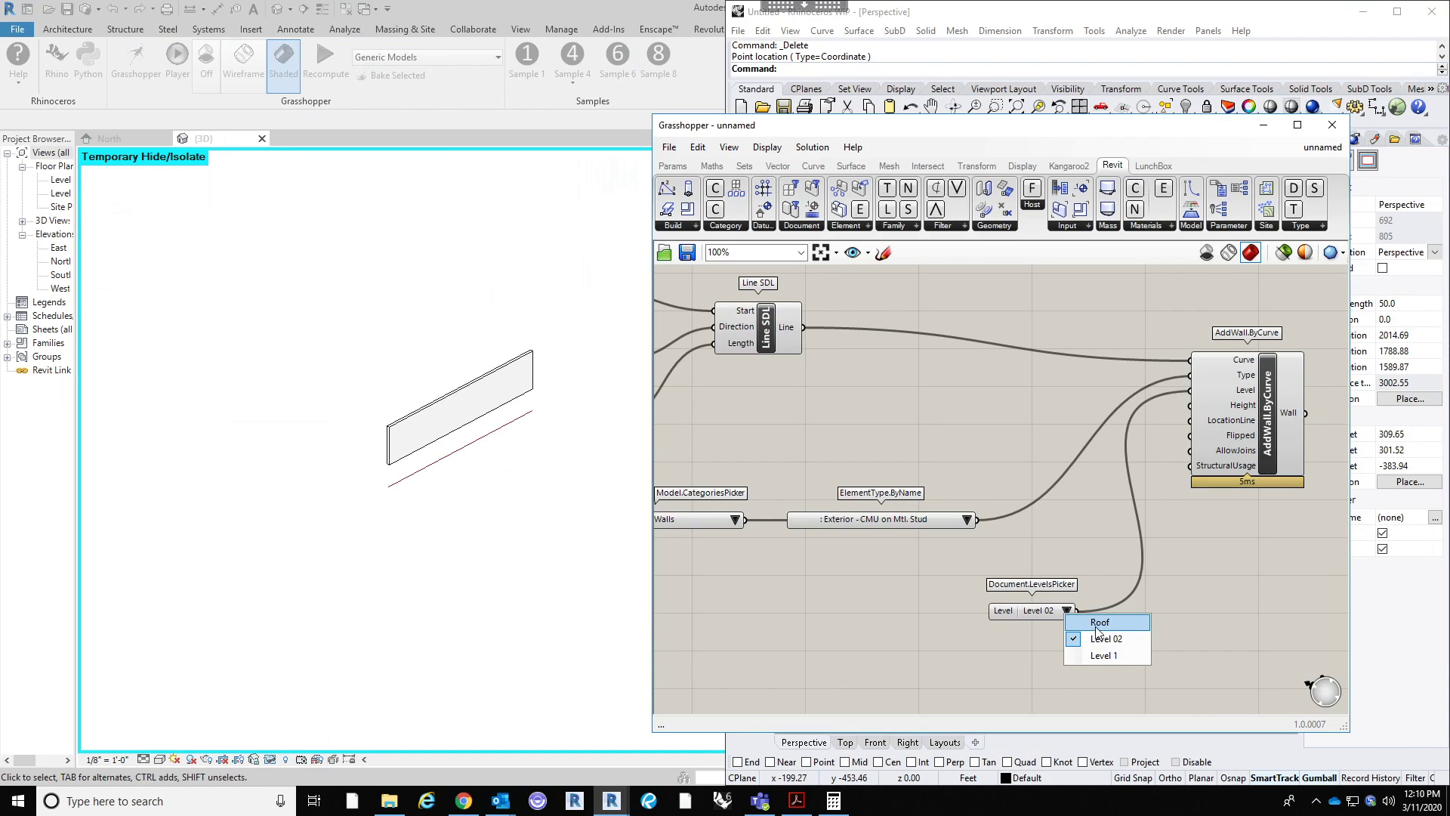
{"action": "left_click", "coordinate": [1095, 626]}
{"action": "left_click", "coordinate": [1063, 611]}
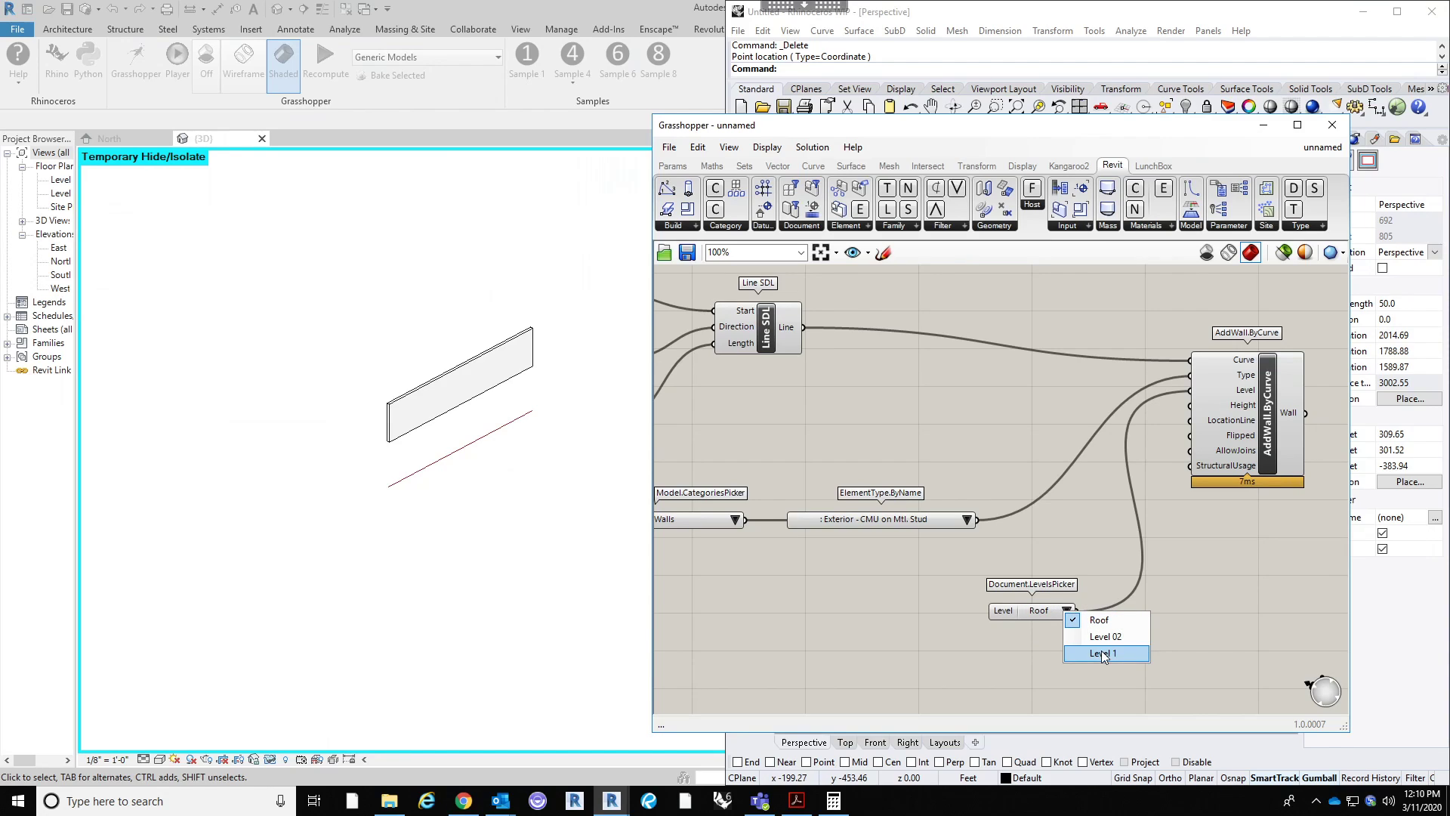
{"action": "left_click", "coordinate": [1101, 650]}
Step: Move the Document.LevelsPicker up closer to ElementType.ByName and display it as a check list
{"action": "left_click_drag", "start_coordinate": [1031, 615], "coordinate": [1029, 587]}
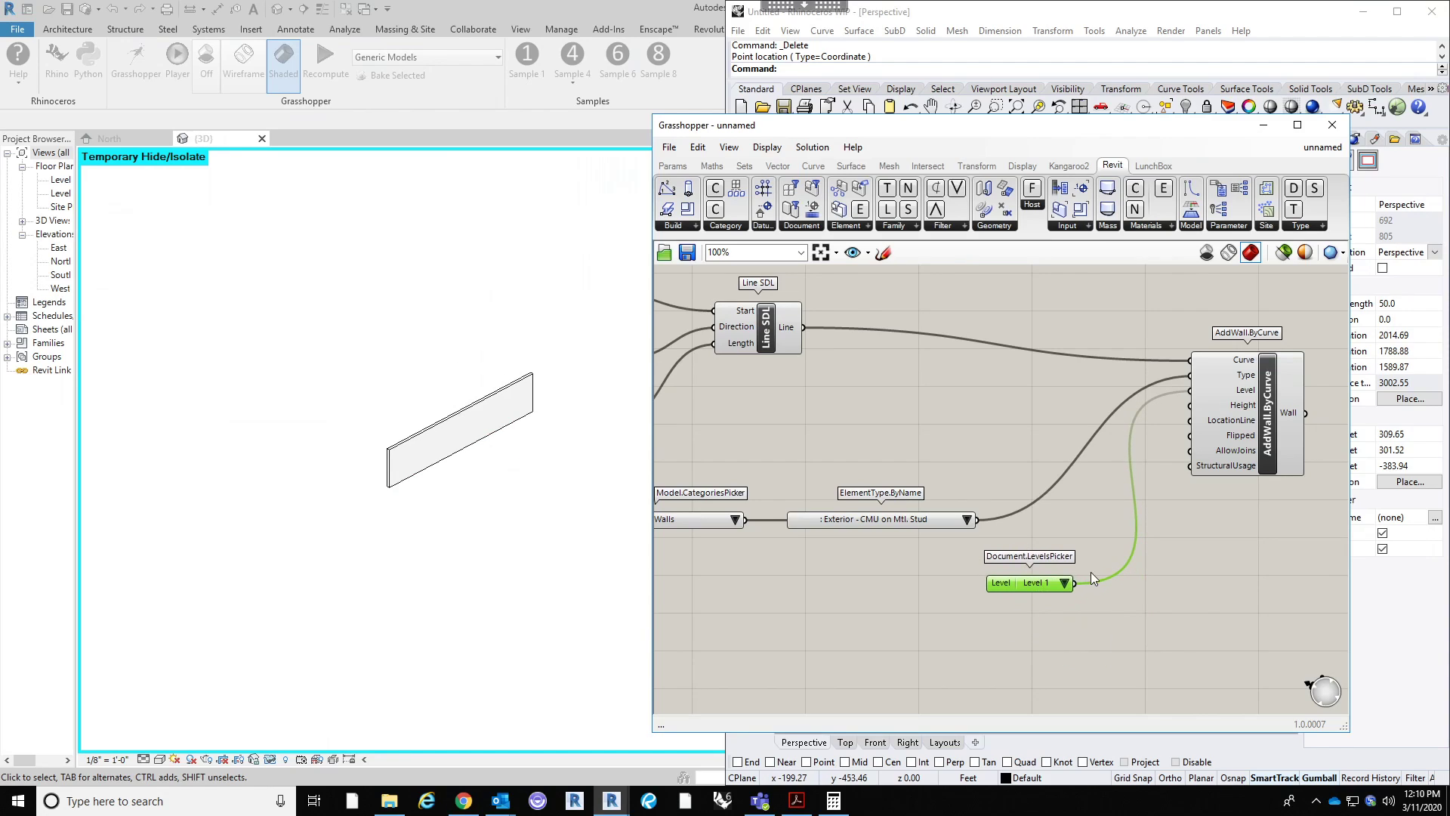
{"action": "right_click", "coordinate": [1016, 582]}
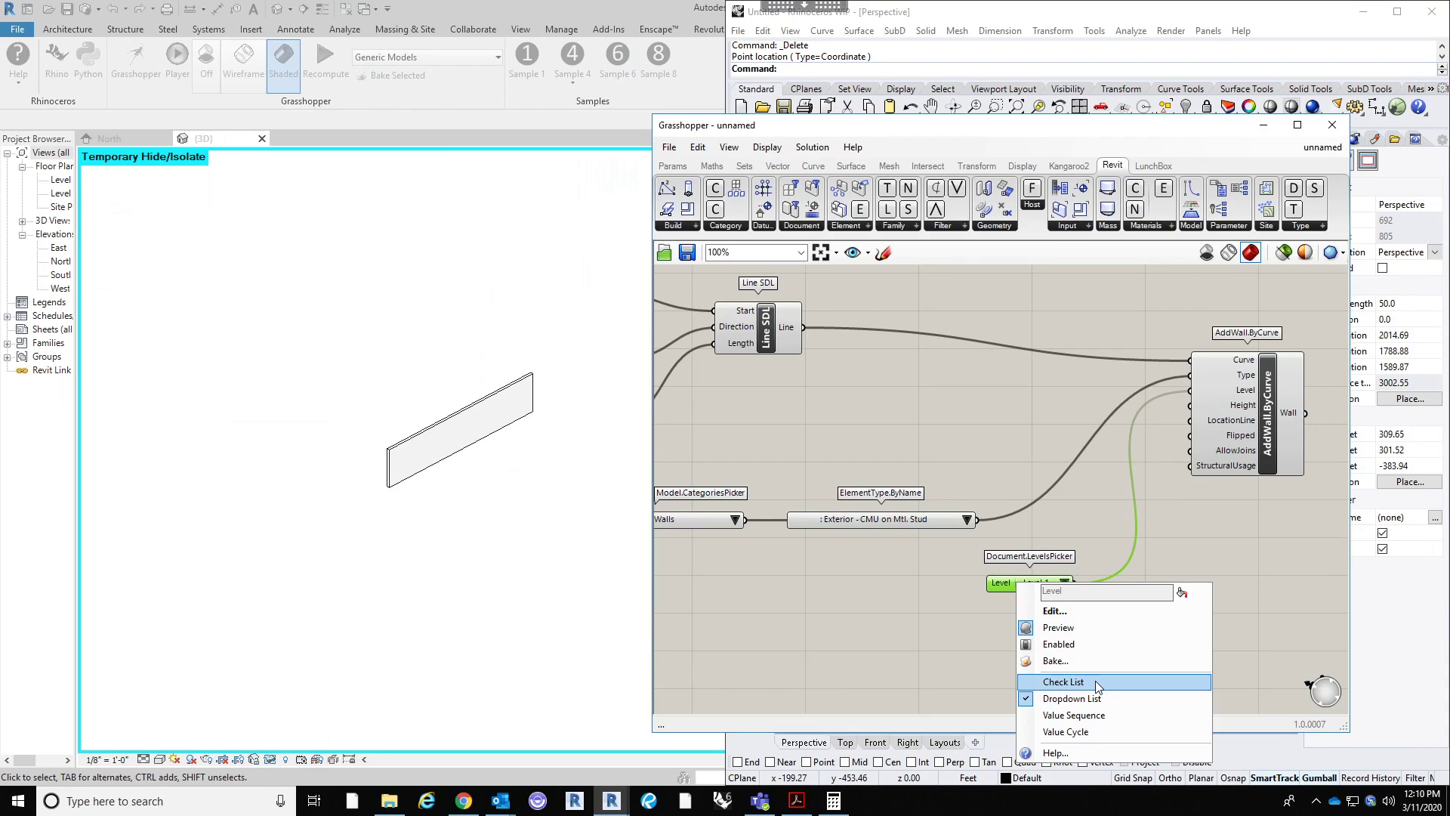
{"action": "left_click", "coordinate": [1063, 682]}
{"action": "right_click_drag", "start_coordinate": [1067, 647], "coordinate": [1062, 580]}
Step: Check Level 02 and Roof alongside Level 1 in the Document.LevelsPicker and read the warning on AddWall.ByCurve
{"action": "left_click", "coordinate": [1014, 523]}
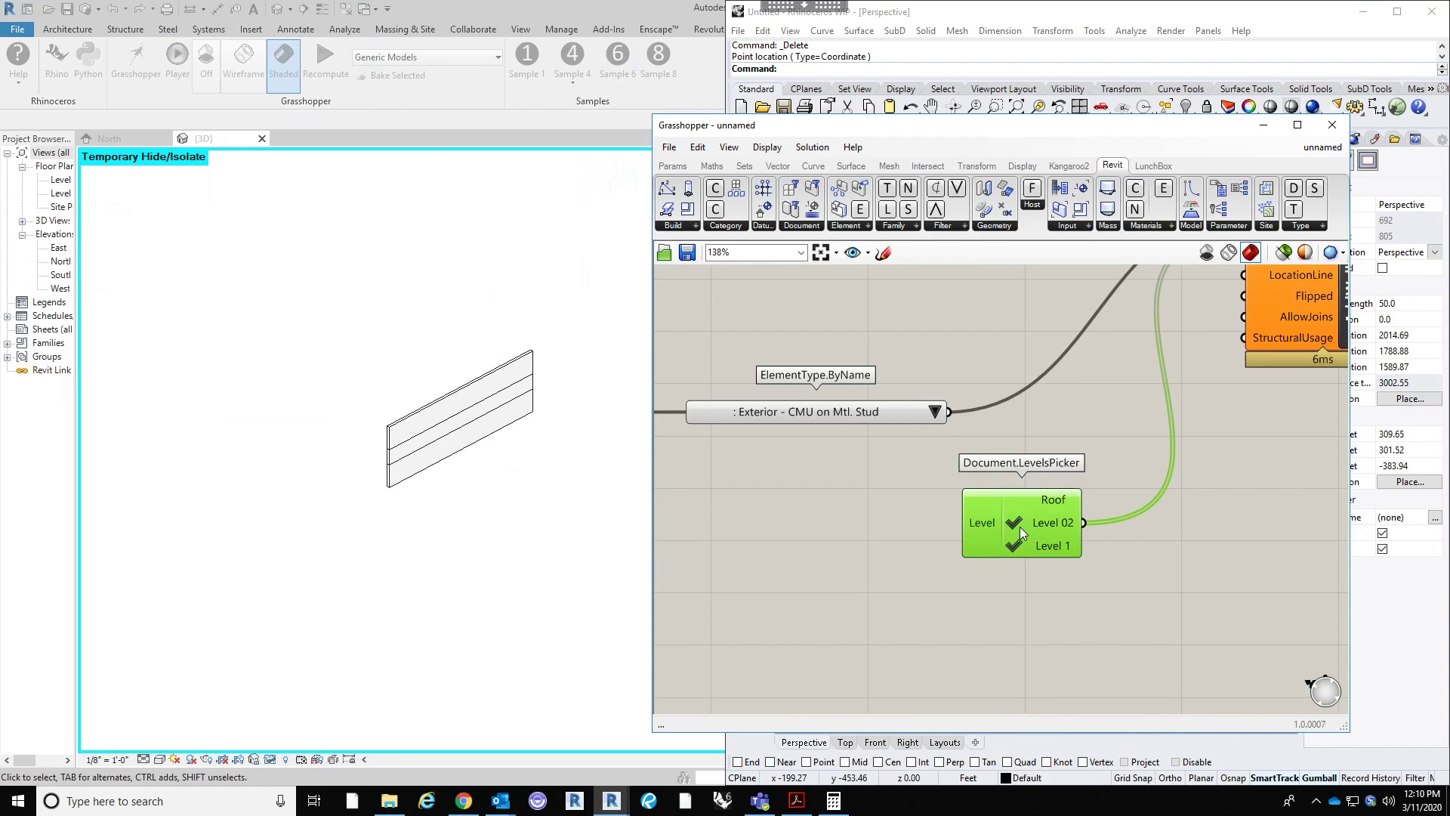
{"action": "right_click_drag", "start_coordinate": [1146, 552], "coordinate": [1115, 567]}
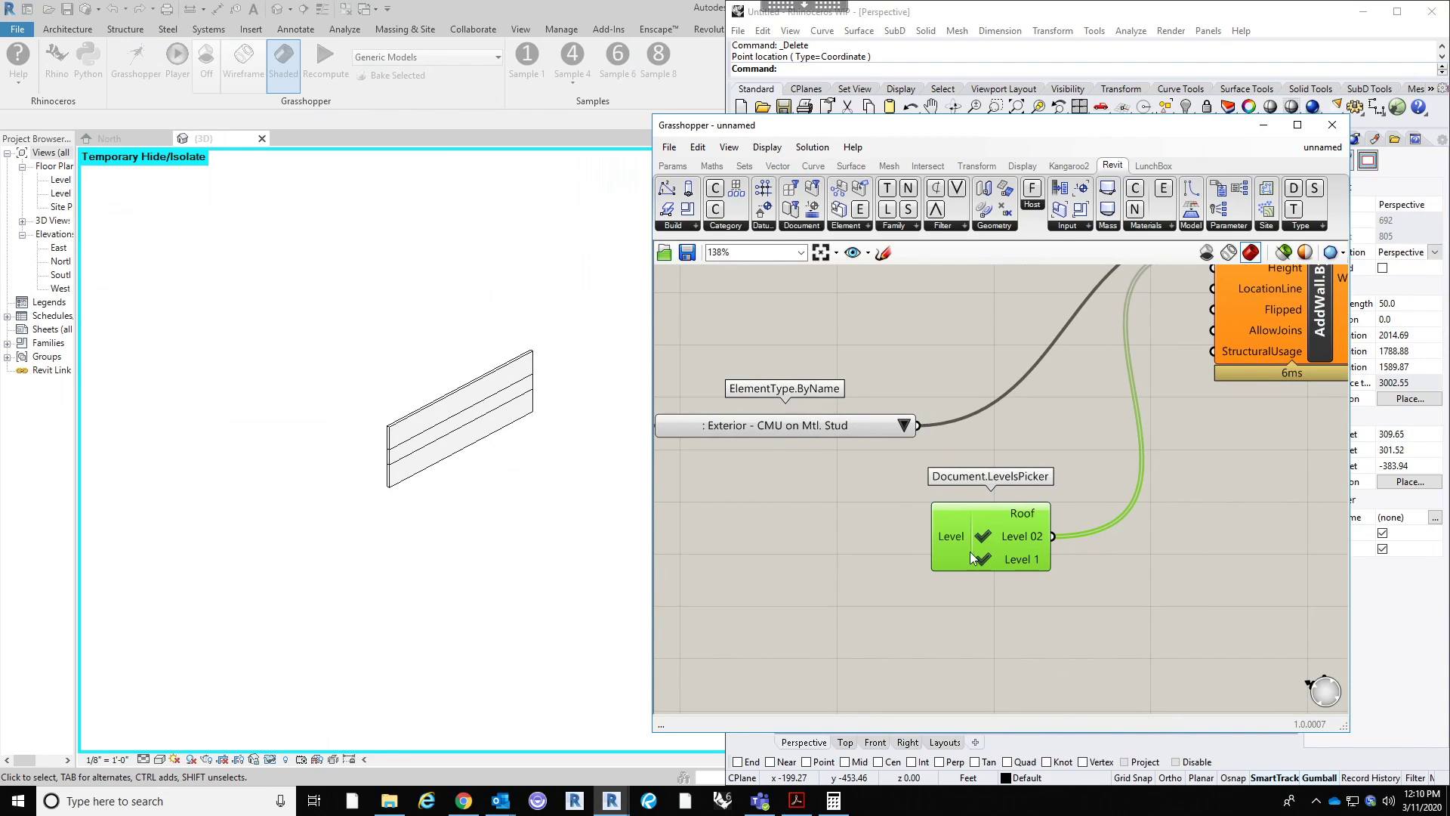
{"action": "right_click", "coordinate": [988, 533]}
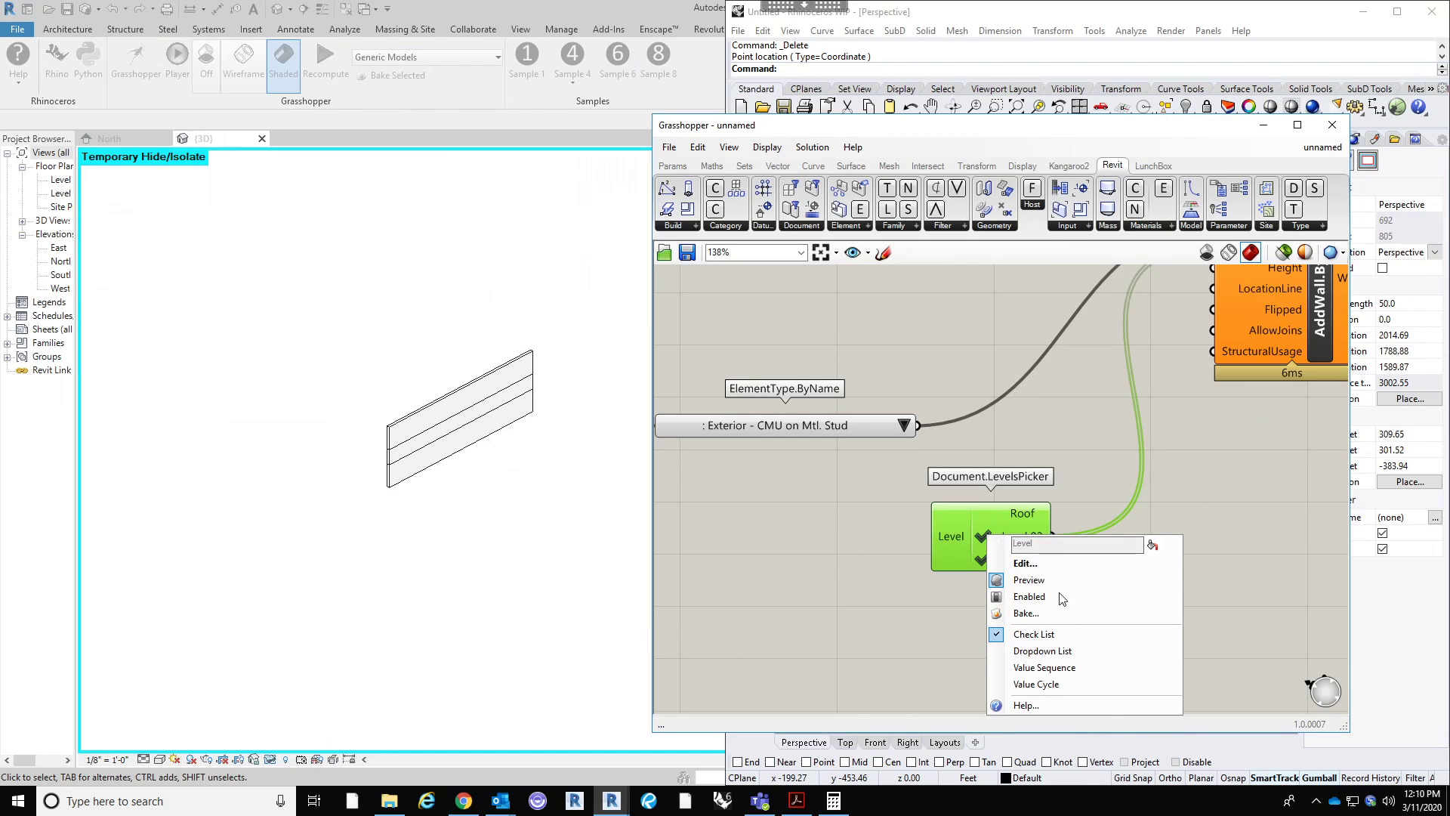
{"action": "left_click", "coordinate": [847, 606]}
{"action": "left_click", "coordinate": [985, 514]}
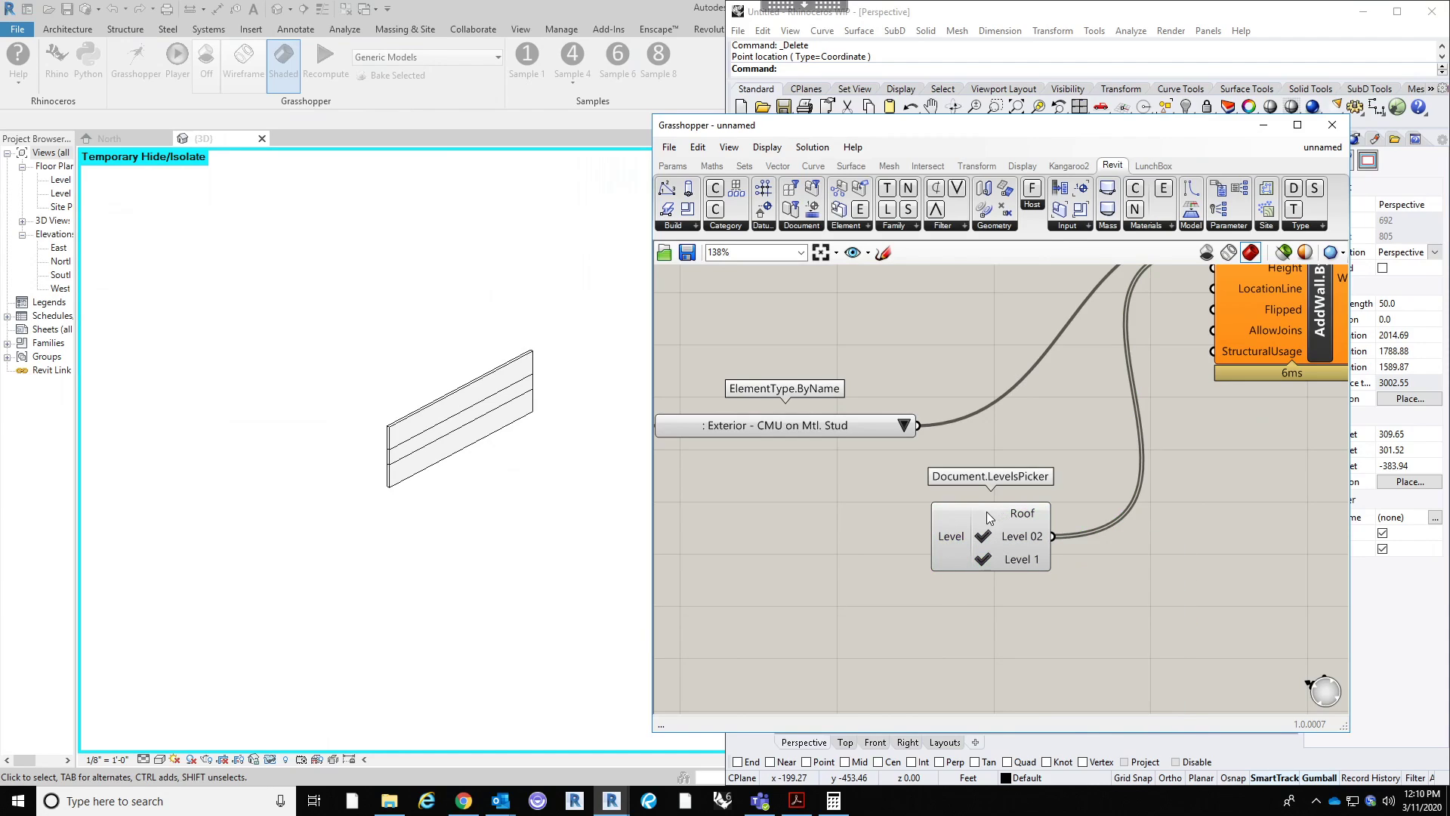
{"action": "right_click_drag", "start_coordinate": [1098, 436], "coordinate": [1055, 470]}
{"action": "right_click_drag", "start_coordinate": [1013, 389], "coordinate": [1042, 466]}
{"action": "scroll", "coordinate": [1014, 419], "scroll_direction": "down", "scroll_amount": 2}
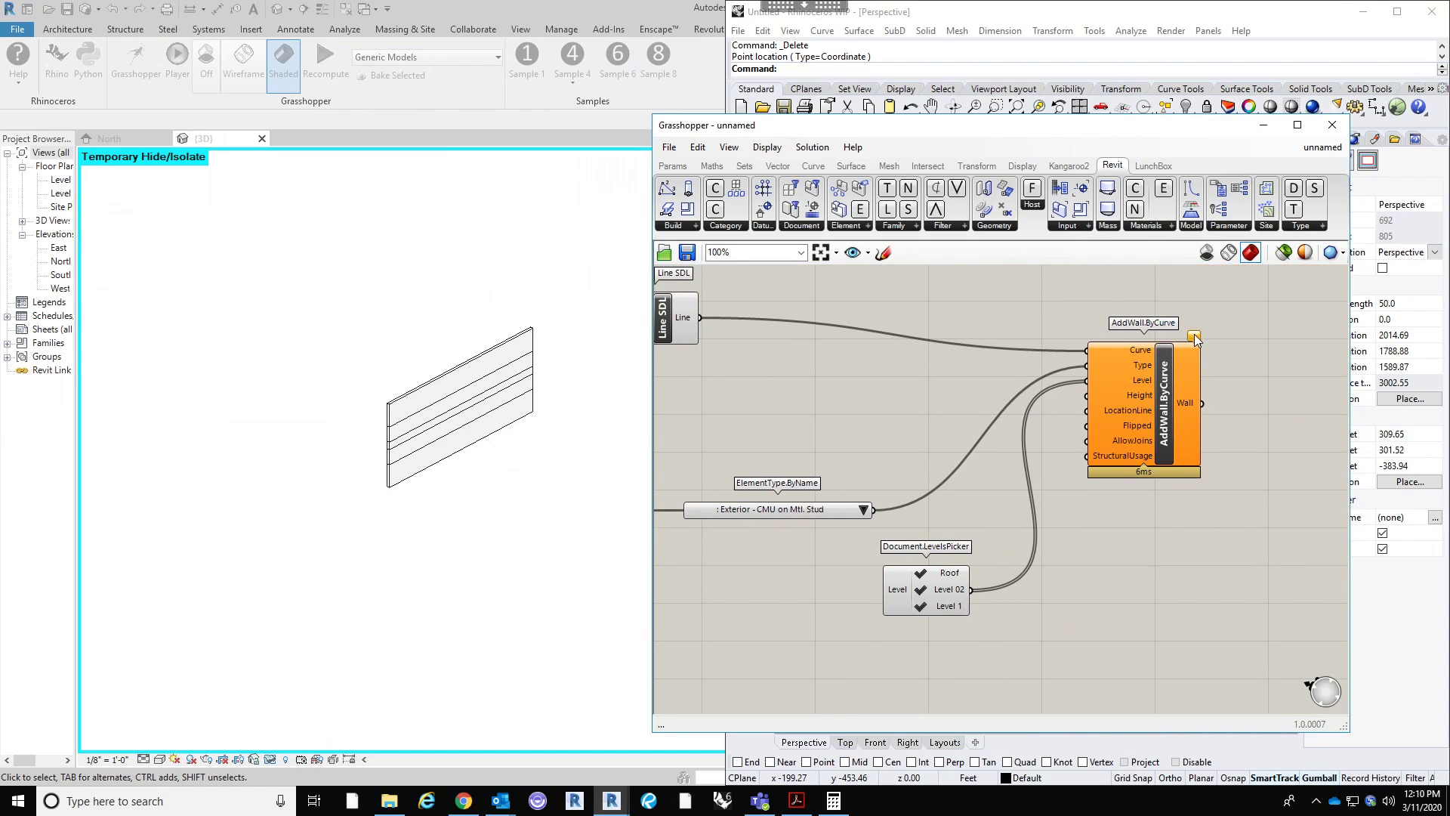
{"action": "mouse_move", "coordinate": [1194, 338]}
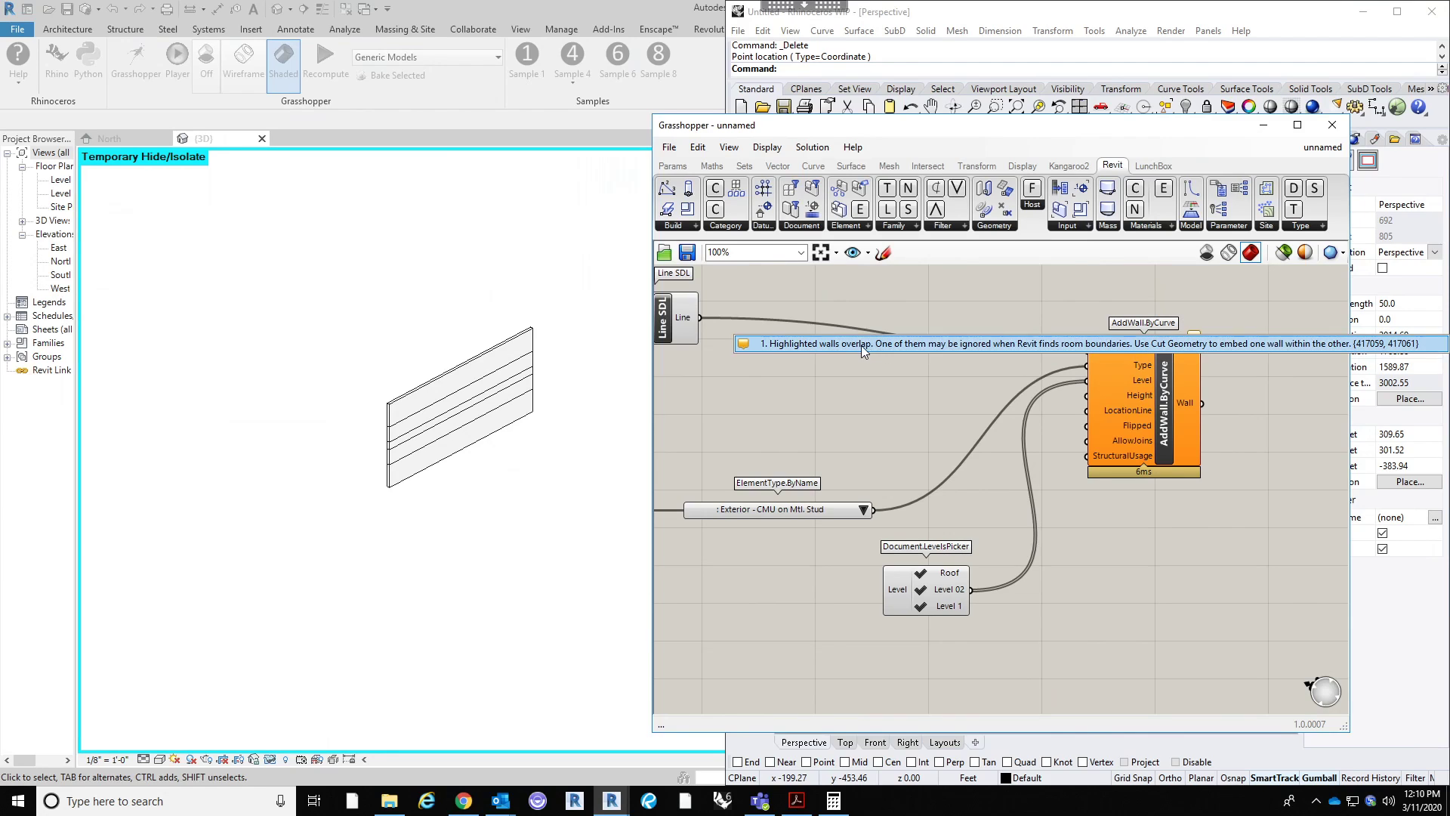
Step: Uncheck Roof and Level 02 in the Document.LevelsPicker, leaving only Level 1 checked
{"action": "right_click_drag", "start_coordinate": [920, 458], "coordinate": [961, 490]}
{"action": "scroll", "coordinate": [1048, 609], "scroll_direction": "up", "scroll_amount": 2}
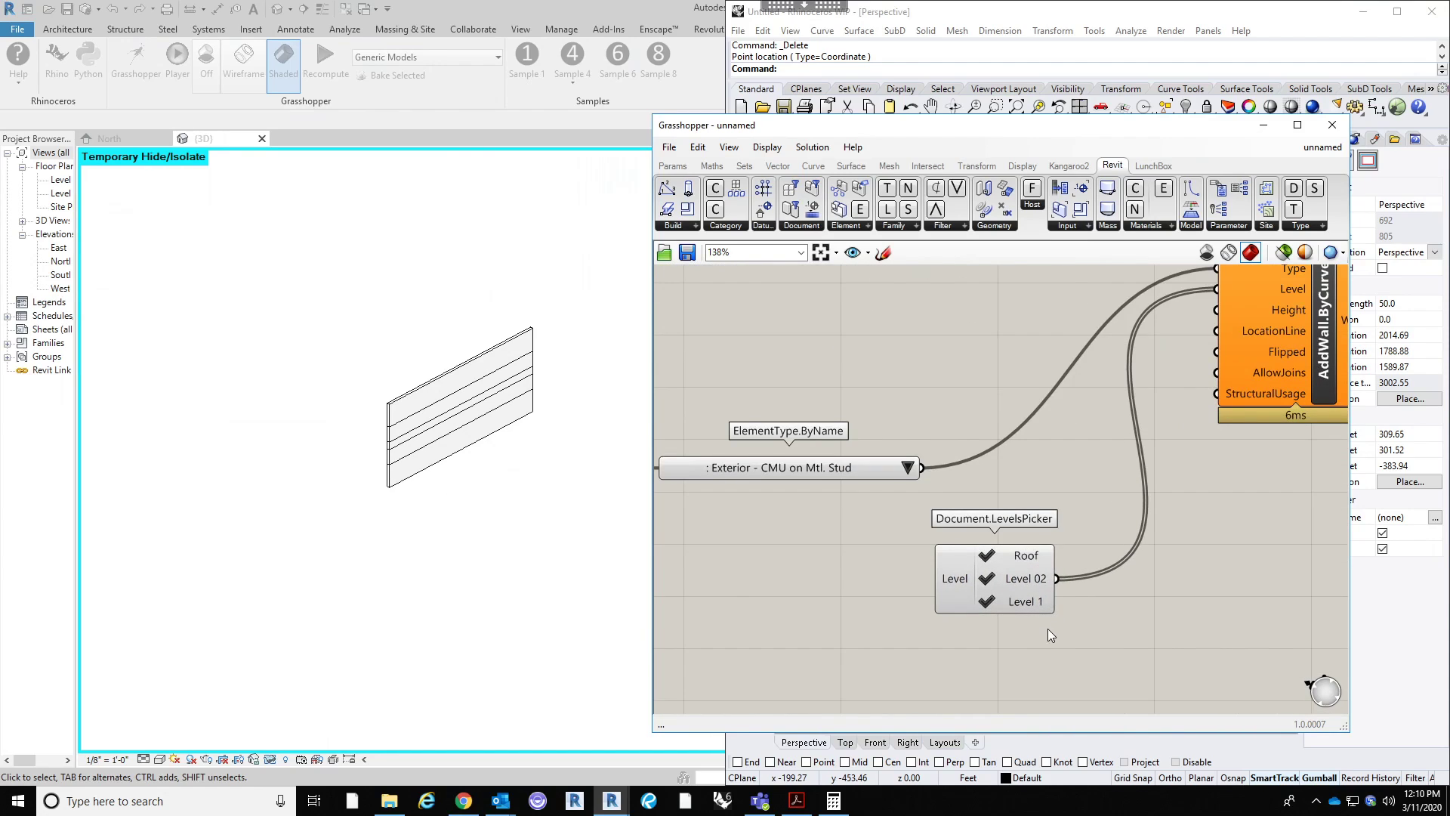
{"action": "left_click", "coordinate": [964, 552]}
{"action": "left_click", "coordinate": [963, 575]}
{"action": "right_click_drag", "start_coordinate": [1113, 522], "coordinate": [984, 561]}
{"action": "left_click", "coordinate": [944, 589]}
Step: Add a Number Slider with value 20 and connect it to the Height input of AddWall.ByCurve
{"action": "scroll", "coordinate": [983, 561], "scroll_direction": "down", "scroll_amount": 2}
{"action": "left_click_drag", "start_coordinate": [1063, 408], "coordinate": [1100, 407]}
{"action": "left_click", "coordinate": [1019, 561]}
{"action": "double_click", "coordinate": [1019, 561]}
{"action": "type", "text": "20"}
{"action": "key", "text": "Return"}
{"action": "left_click_drag", "start_coordinate": [1018, 561], "coordinate": [1037, 401]}
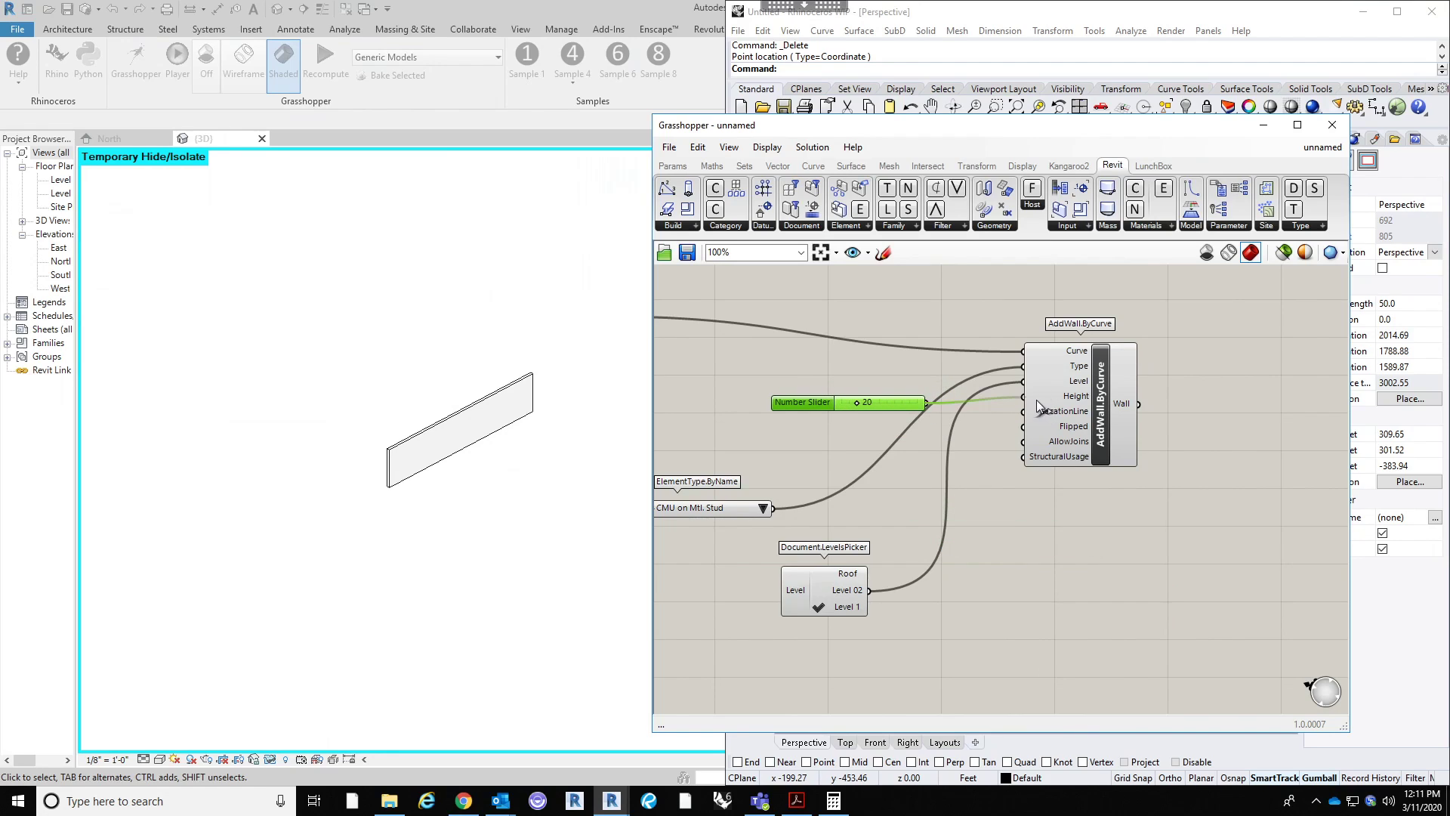
Step: Set the Number Slider feeding the wall's Height to 30
{"action": "scroll", "coordinate": [879, 406], "scroll_direction": "up", "scroll_amount": 3}
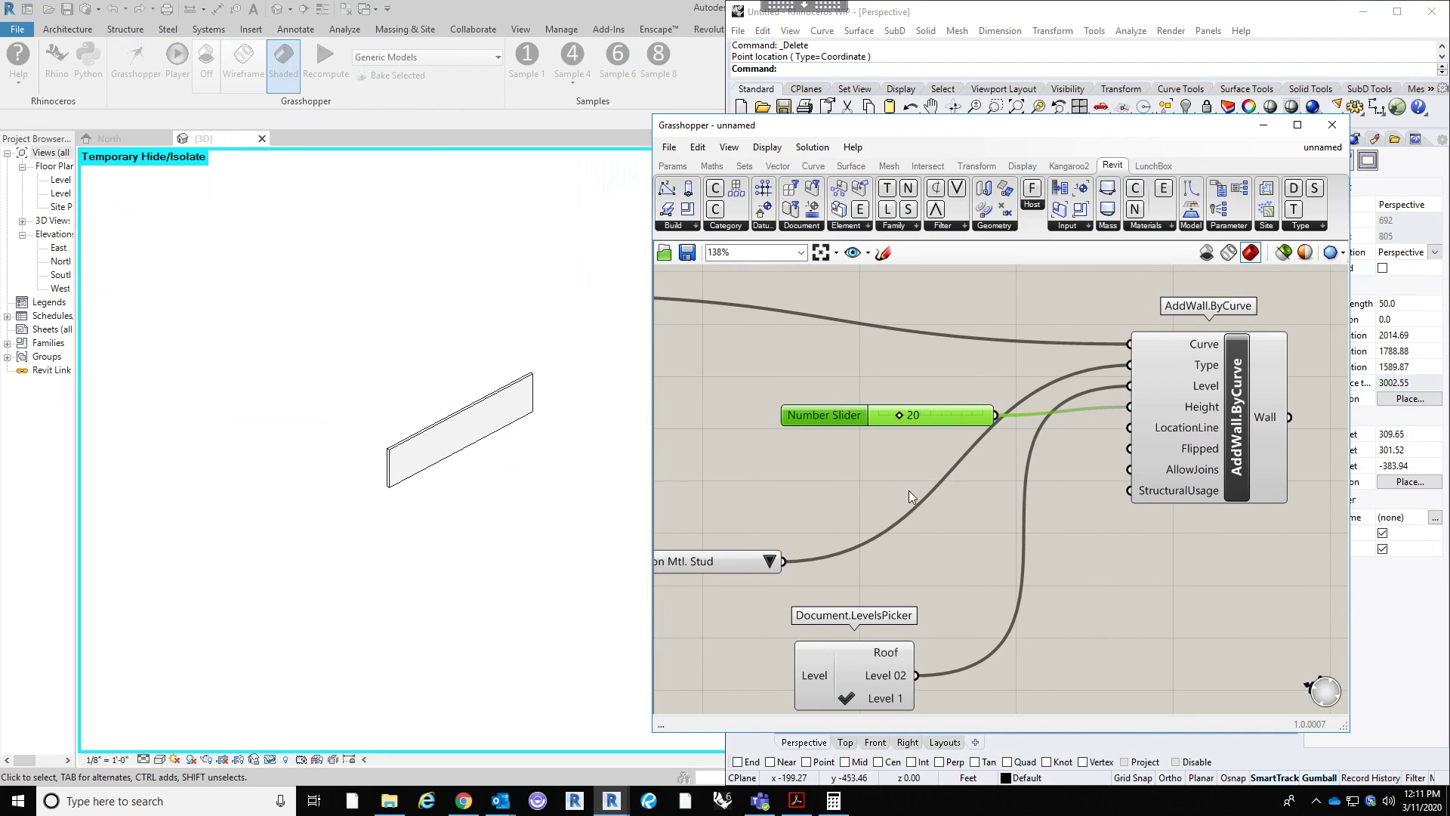
{"action": "scroll", "coordinate": [896, 417], "scroll_direction": "up", "scroll_amount": 3}
{"action": "mouse_move", "coordinate": [904, 419]}
{"action": "left_mouse_down"}
{"action": "mouse_move", "coordinate": [928, 416]}
{"action": "mouse_move", "coordinate": [886, 419]}
{"action": "mouse_move", "coordinate": [923, 425]}
{"action": "left_mouse_up"}
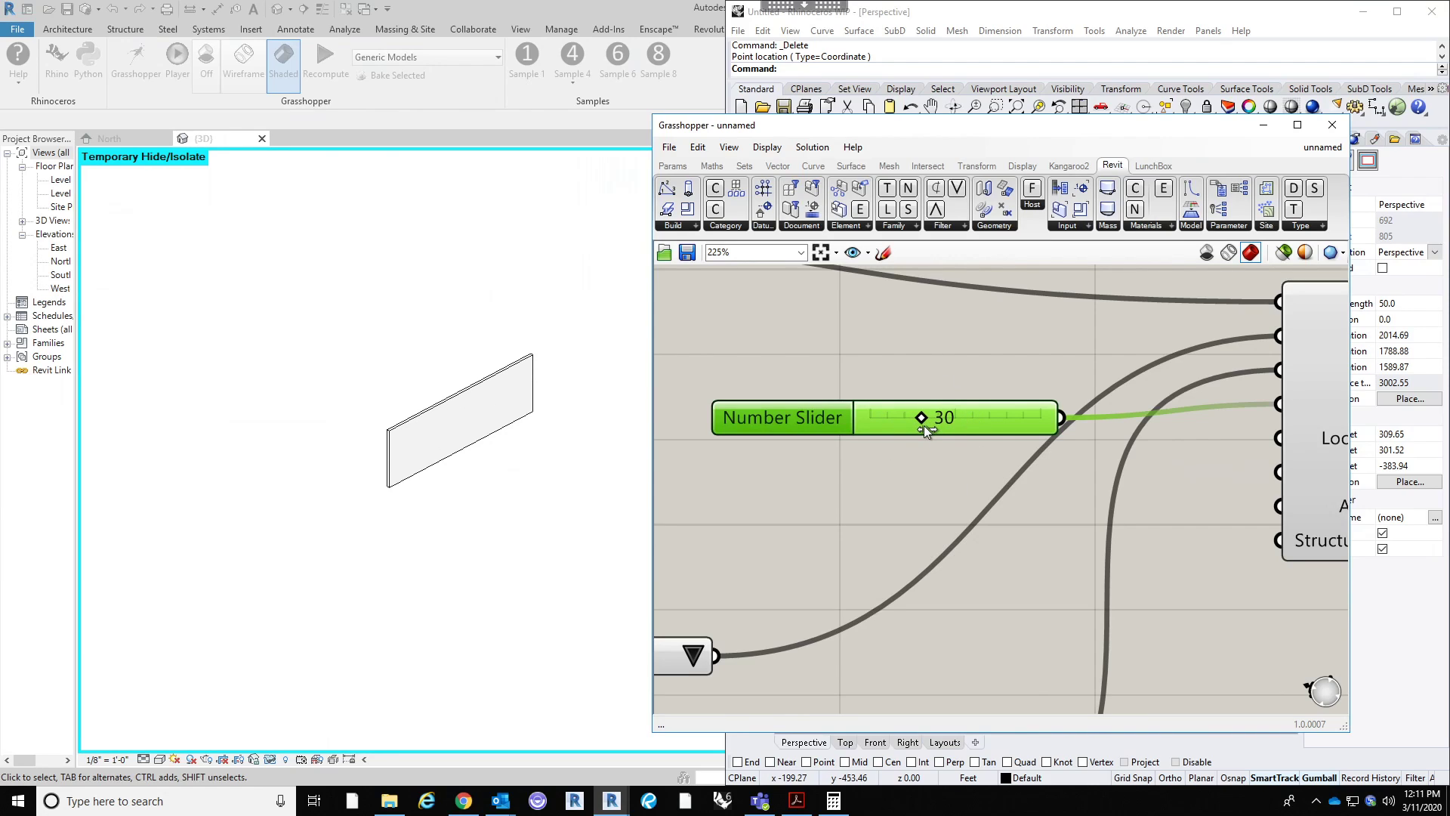
{"action": "scroll", "coordinate": [923, 425], "scroll_direction": "down", "scroll_amount": 4}
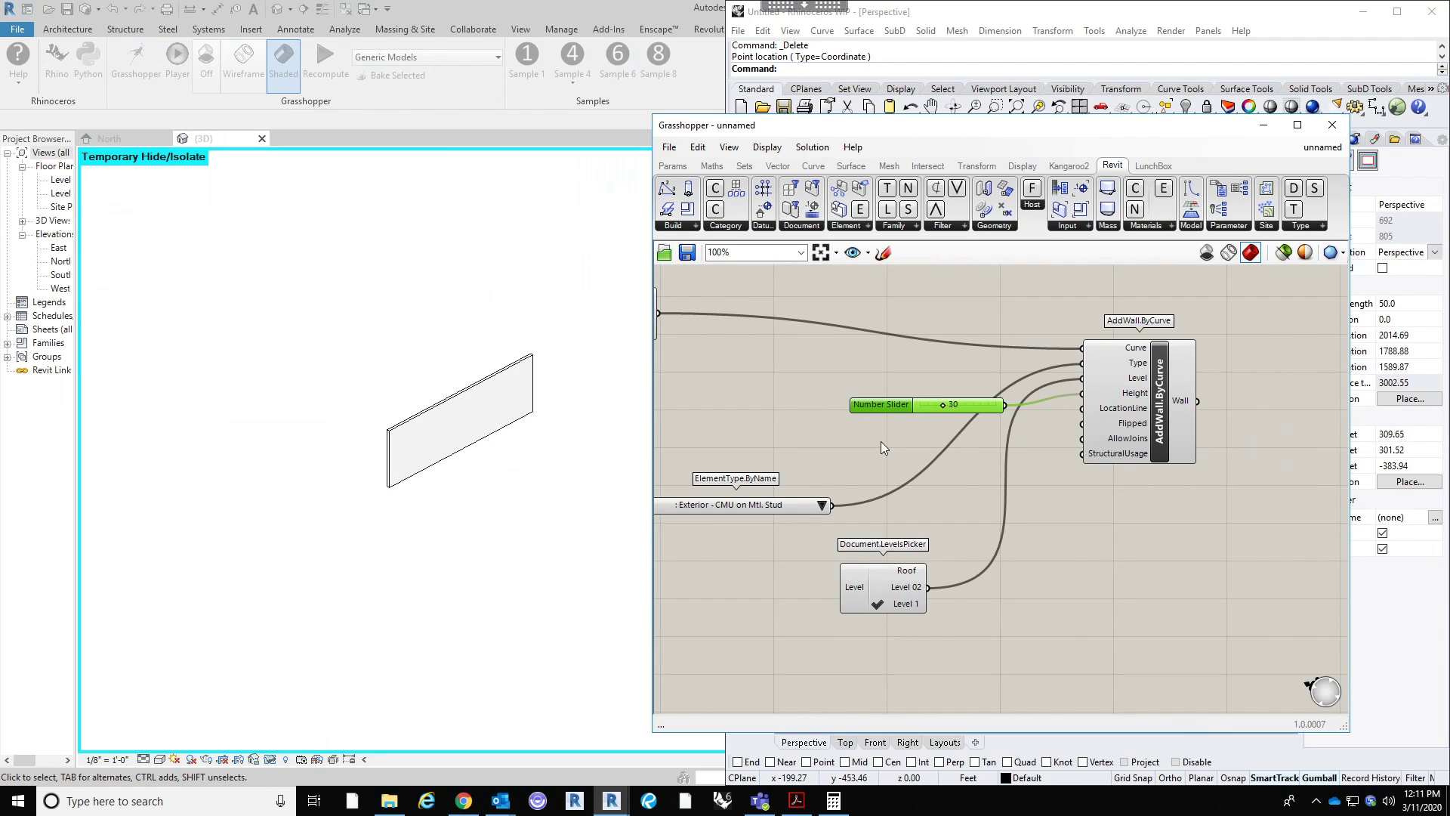
Step: Move AddWall.ByCurve to line up its Height input with the Number Slider, and inspect its LocationLine input
{"action": "left_click_drag", "start_coordinate": [1138, 408], "coordinate": [1172, 411]}
{"action": "scroll", "coordinate": [1169, 423], "scroll_direction": "up", "scroll_amount": 2}
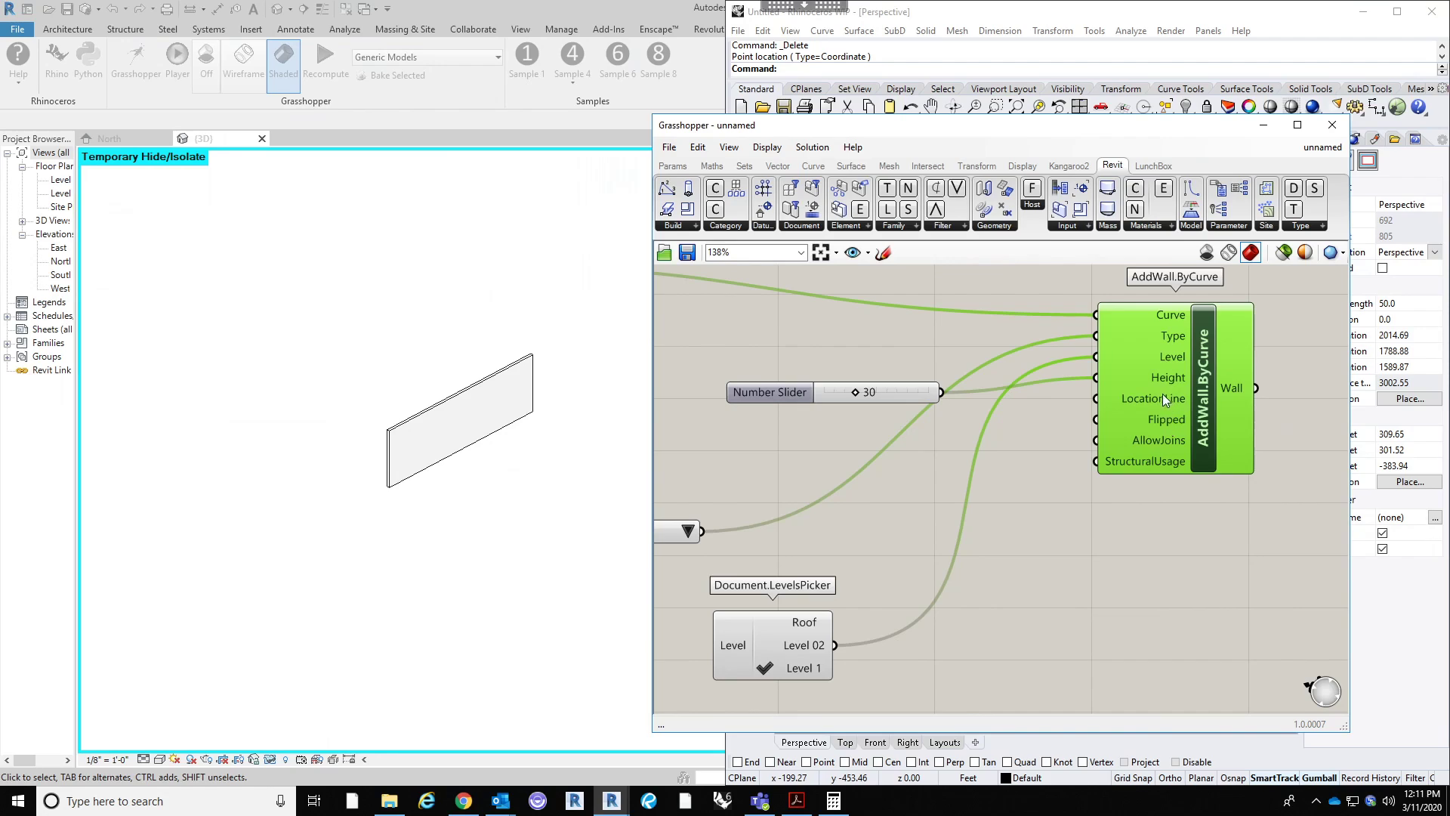
{"action": "left_click_drag", "start_coordinate": [1169, 402], "coordinate": [1169, 416]}
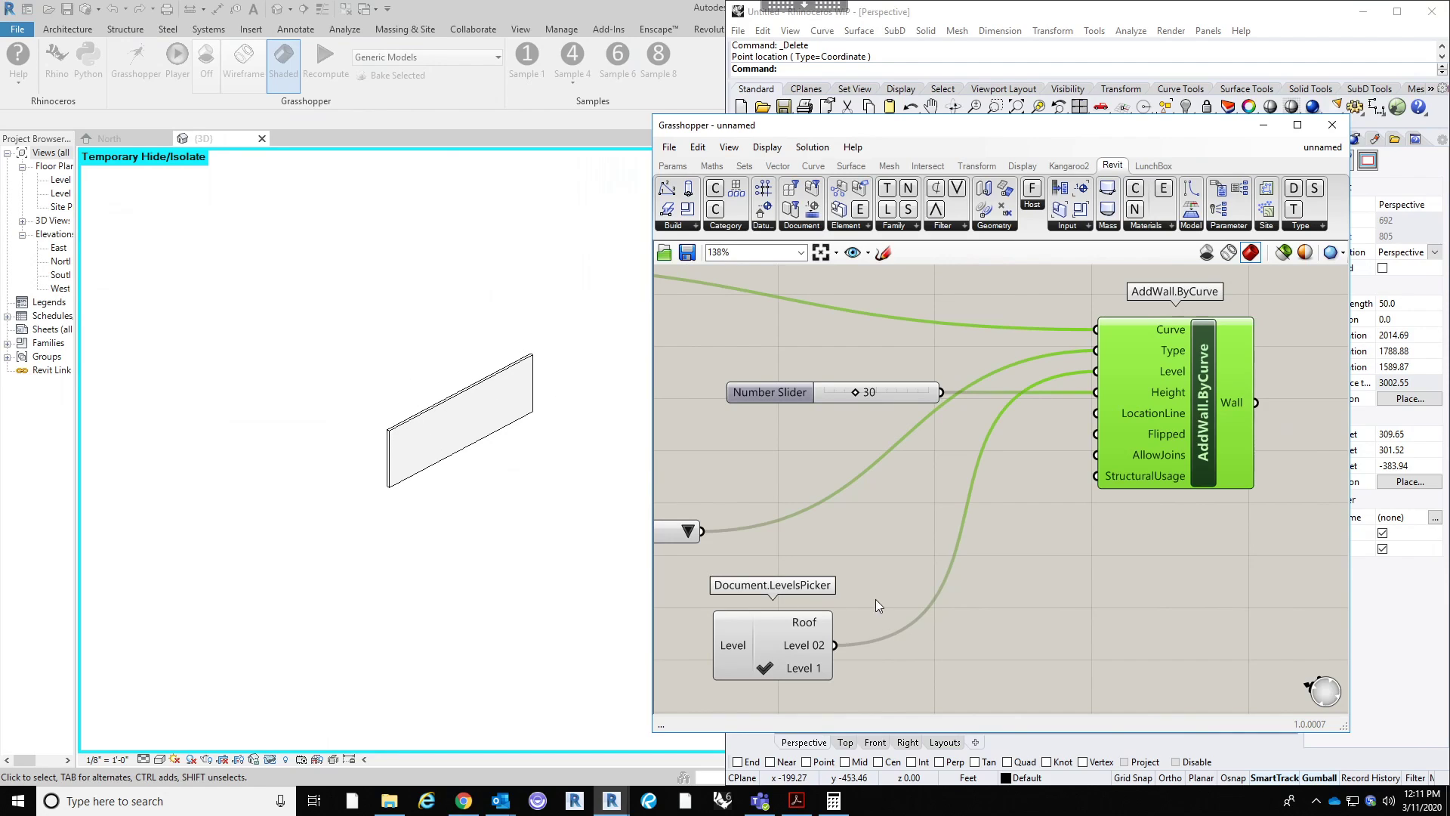
{"action": "scroll", "coordinate": [1012, 494], "scroll_direction": "down", "scroll_amount": 3}
{"action": "left_click", "coordinate": [1182, 518]}
{"action": "mouse_move", "coordinate": [1185, 463]}
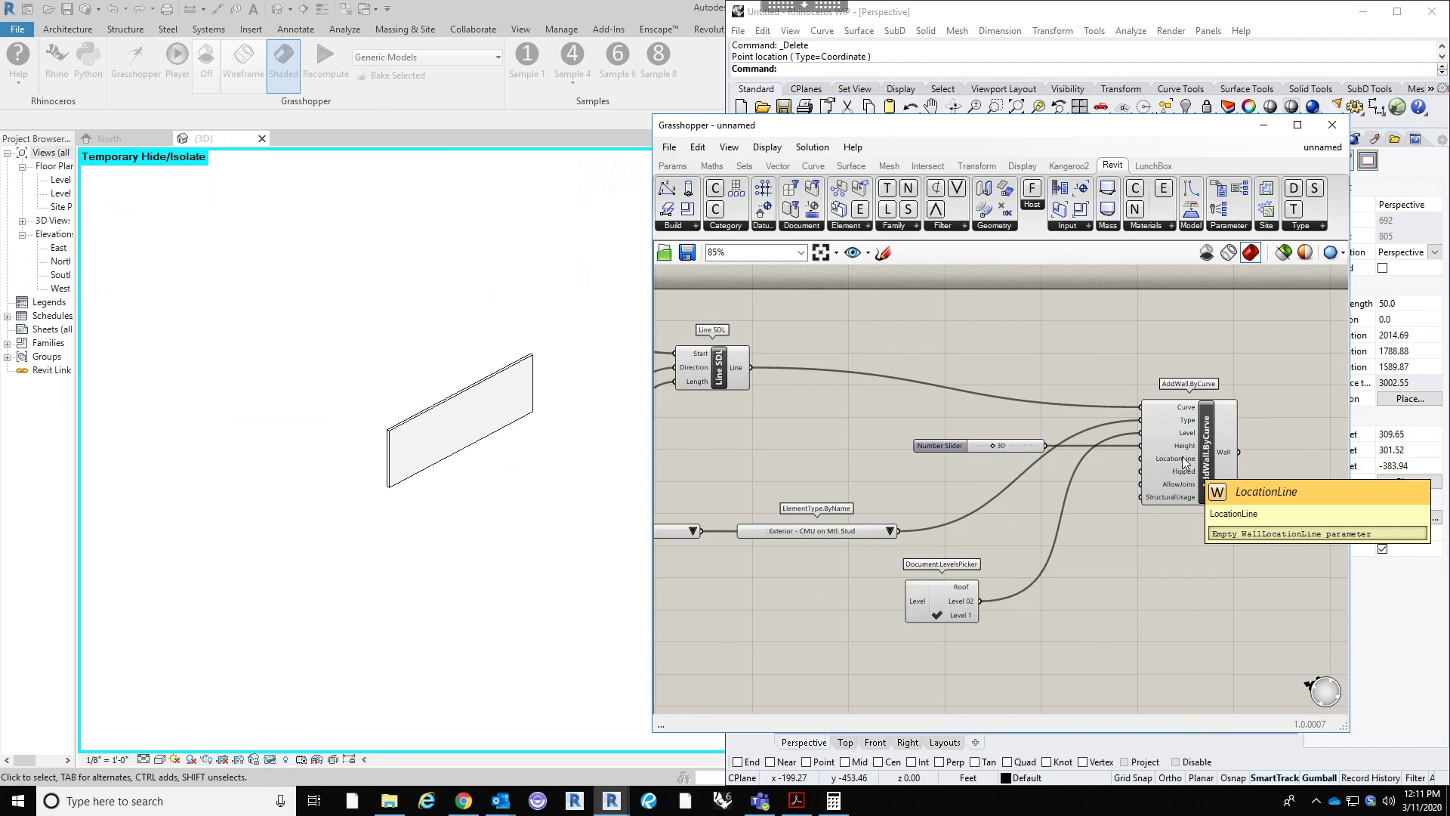
Step: Nudge AddWall.ByCurve closer to the Number Slider, keeping the Height input roughly level with it
{"action": "right_click_drag", "start_coordinate": [1179, 483], "coordinate": [1164, 465]}
{"action": "left_click_drag", "start_coordinate": [1175, 463], "coordinate": [1154, 454]}
{"action": "left_click", "coordinate": [1144, 512]}
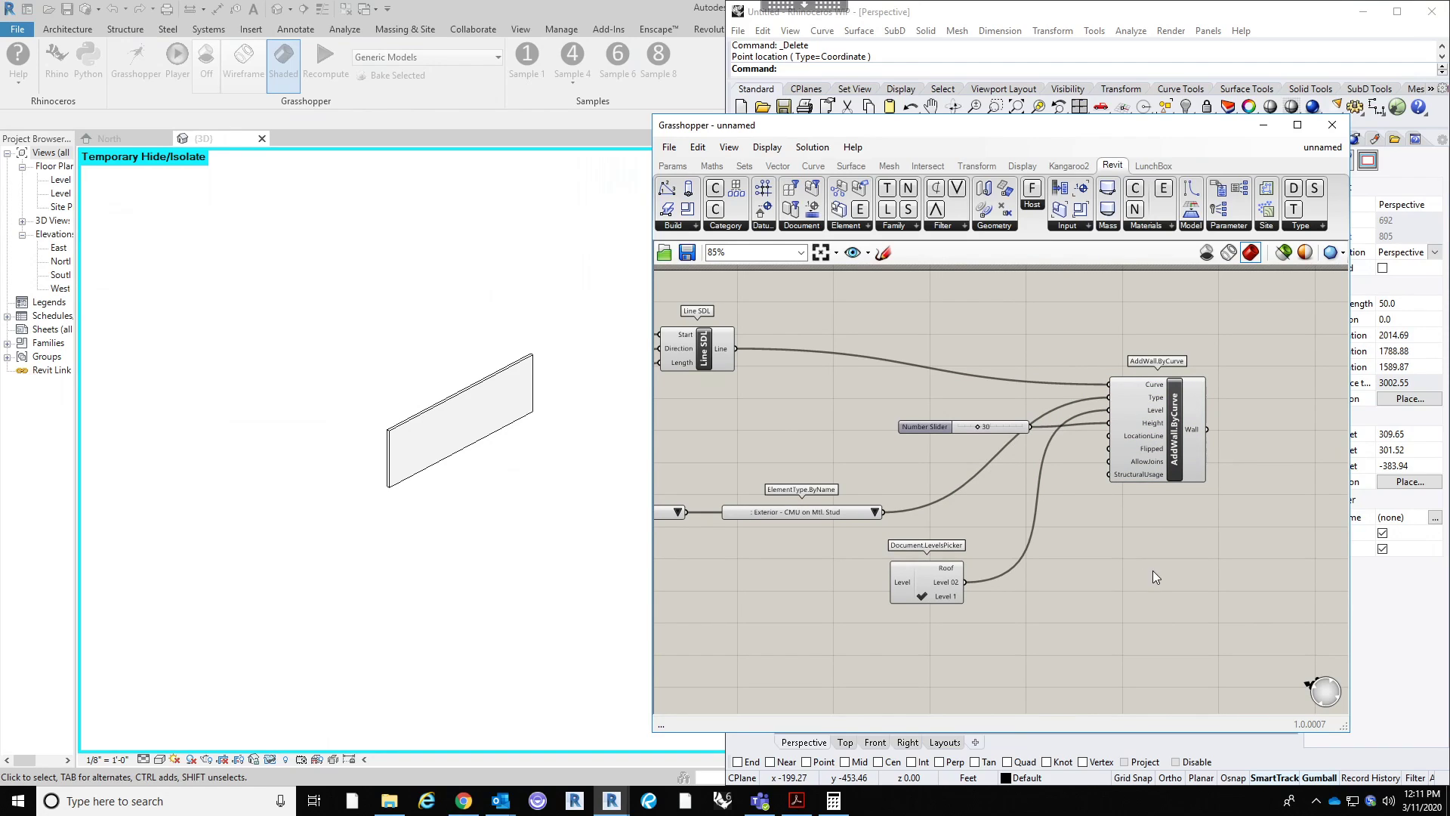
{"action": "right_click_drag", "start_coordinate": [1152, 569], "coordinate": [1132, 553]}
{"action": "right_click_drag", "start_coordinate": [1181, 428], "coordinate": [1121, 456]}
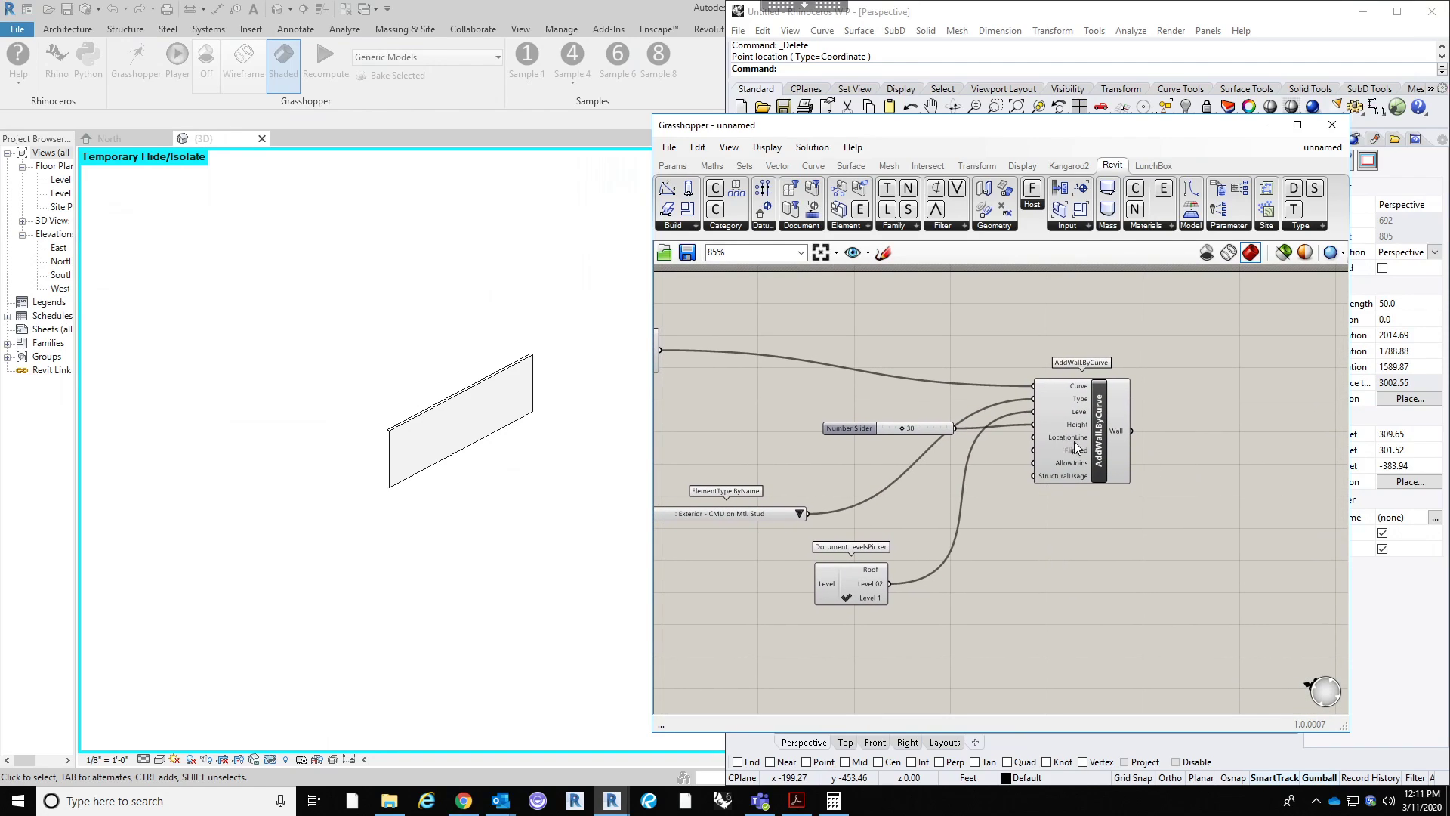
{"action": "left_click_drag", "start_coordinate": [1073, 442], "coordinate": [1067, 451]}
Step: Delete the Point, Unit X, length Number Slider and Line SDL components that feed the wall's curve
{"action": "right_click_drag", "start_coordinate": [1091, 565], "coordinate": [1195, 540]}
{"action": "scroll", "coordinate": [1195, 541], "scroll_direction": "down", "scroll_amount": 2}
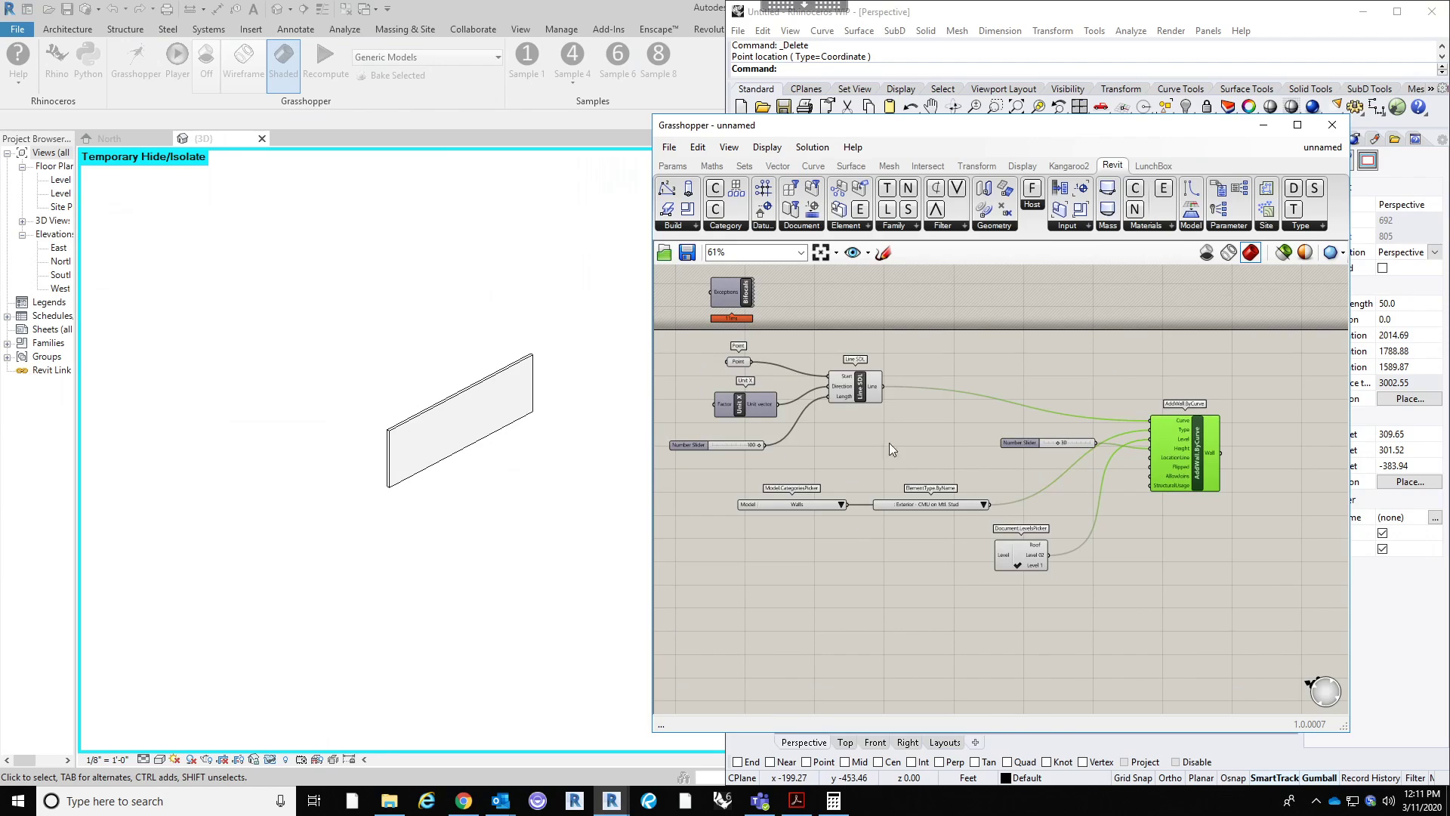
{"action": "right_click_drag", "start_coordinate": [974, 489], "coordinate": [1054, 471]}
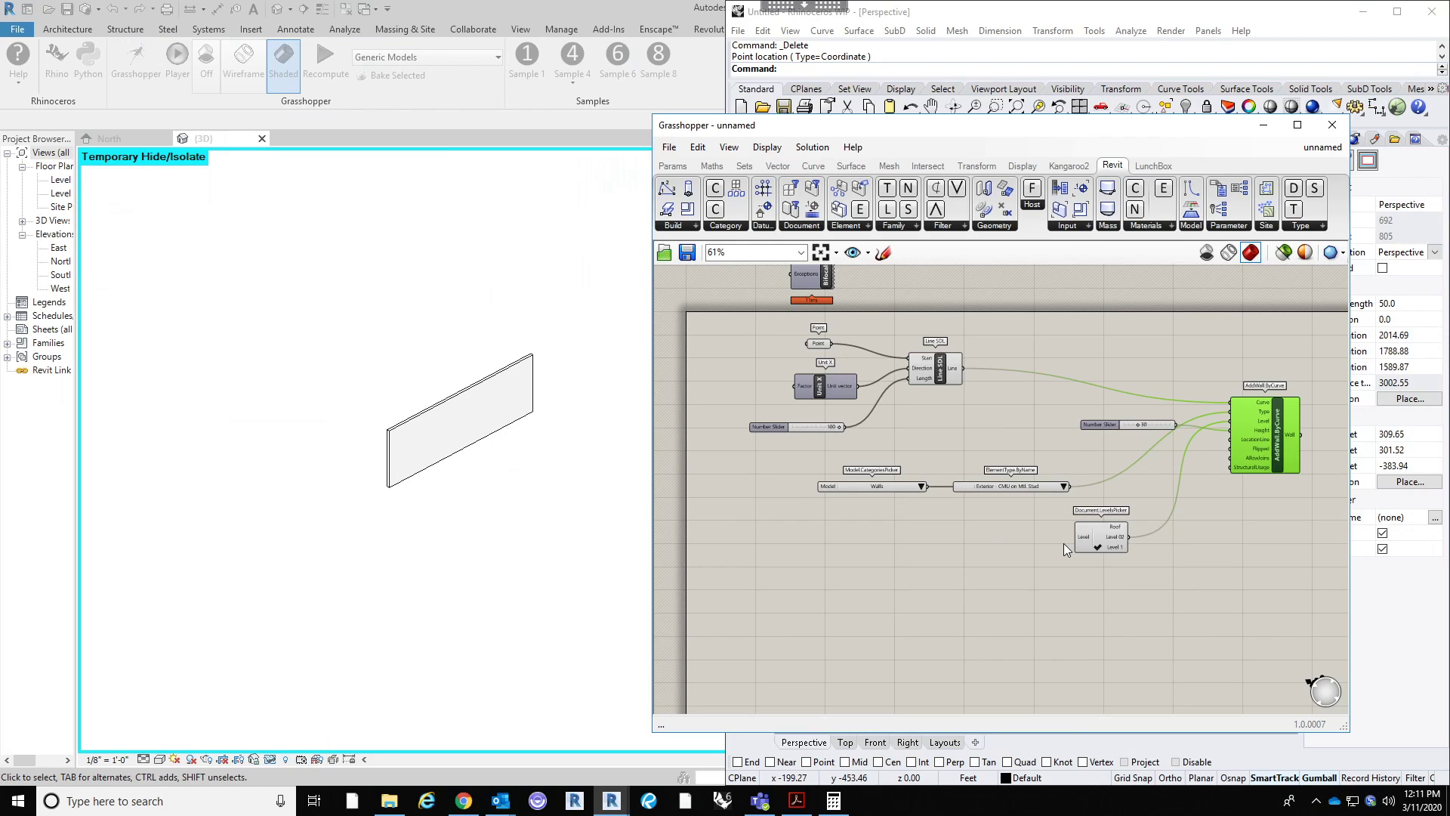
{"action": "right_click_drag", "start_coordinate": [1171, 538], "coordinate": [1143, 512]}
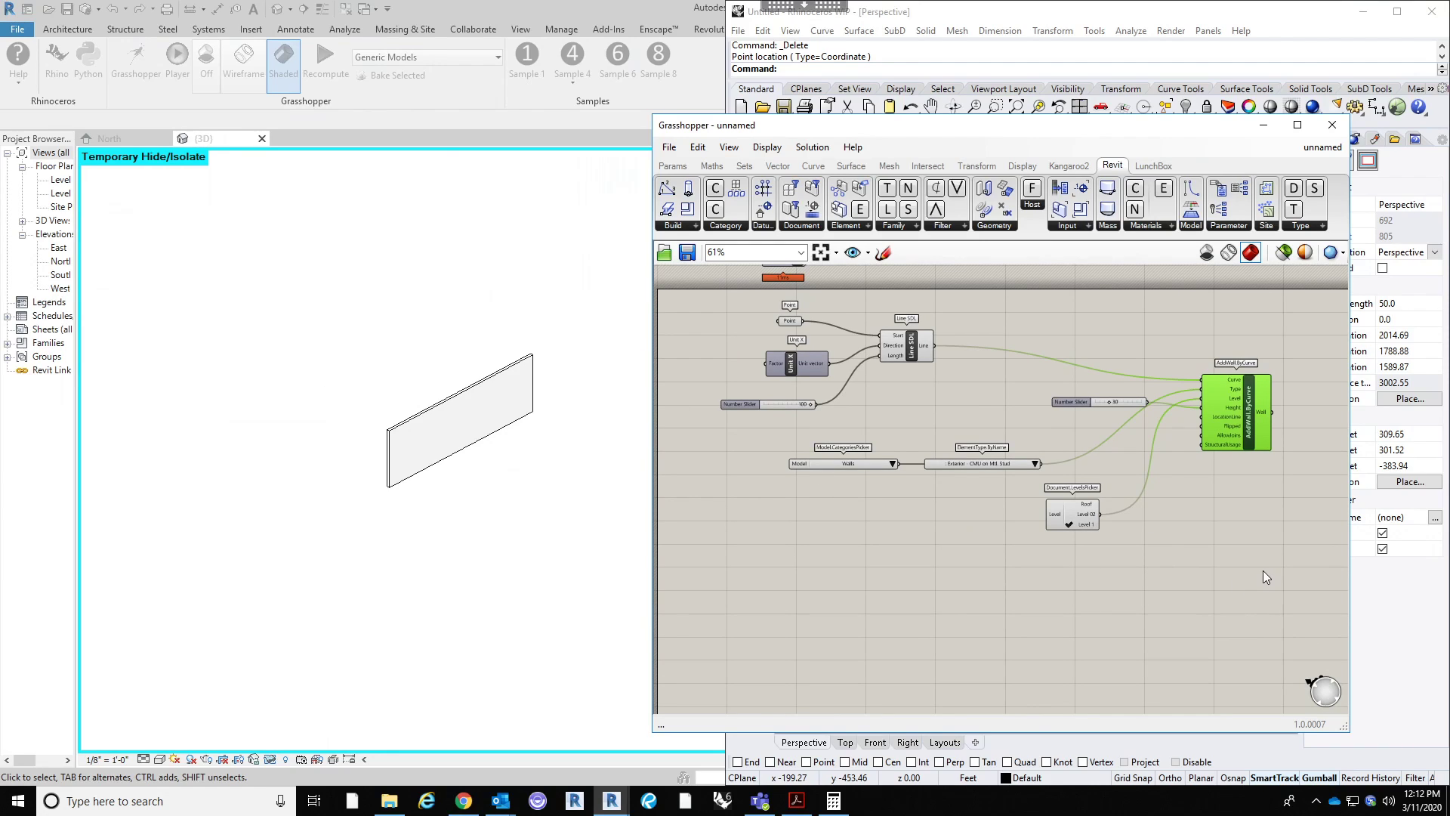
{"action": "scroll", "coordinate": [1262, 569], "scroll_direction": "down", "scroll_amount": 2}
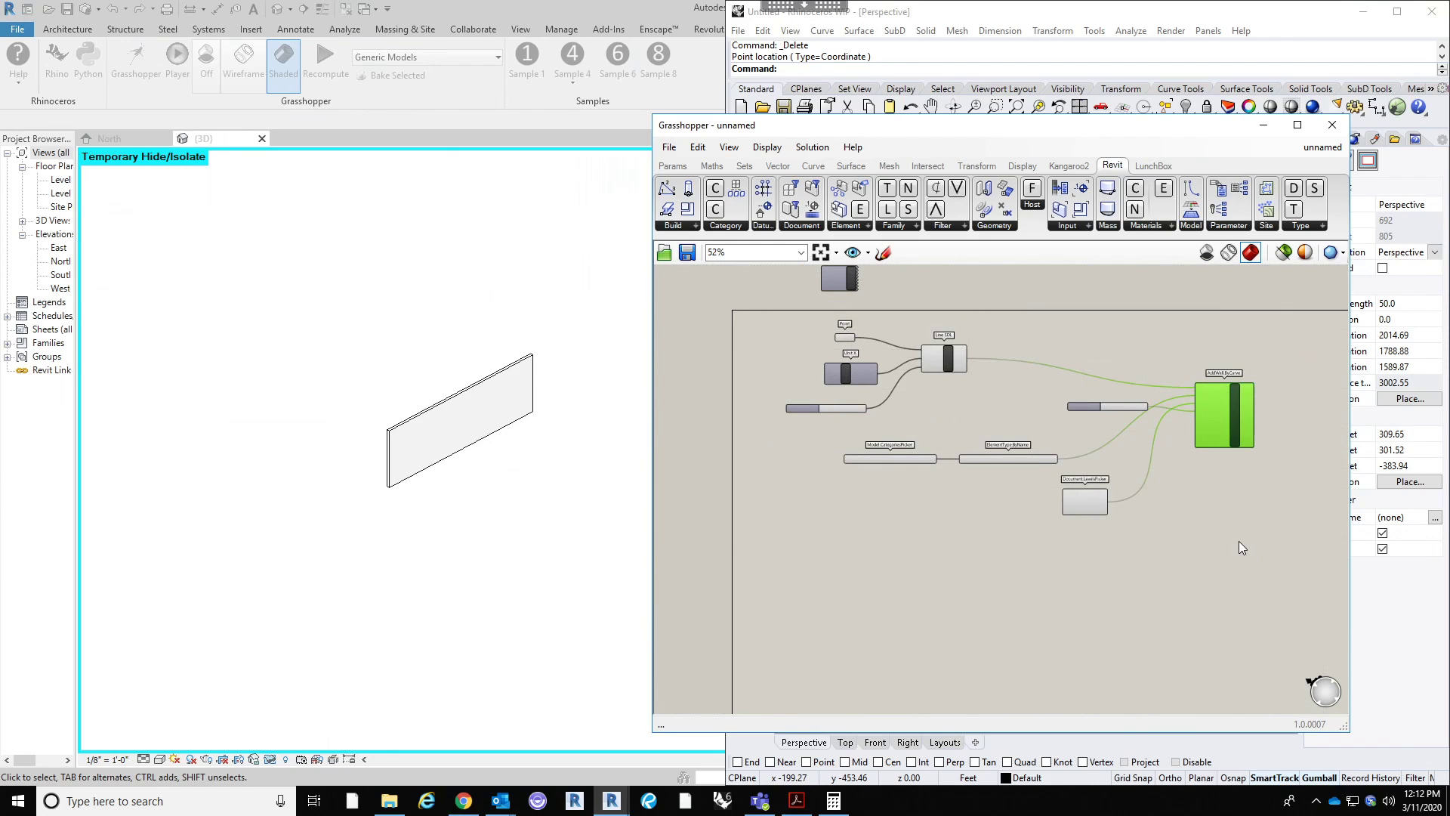
{"action": "scroll", "coordinate": [1189, 515], "scroll_direction": "up", "scroll_amount": 5}
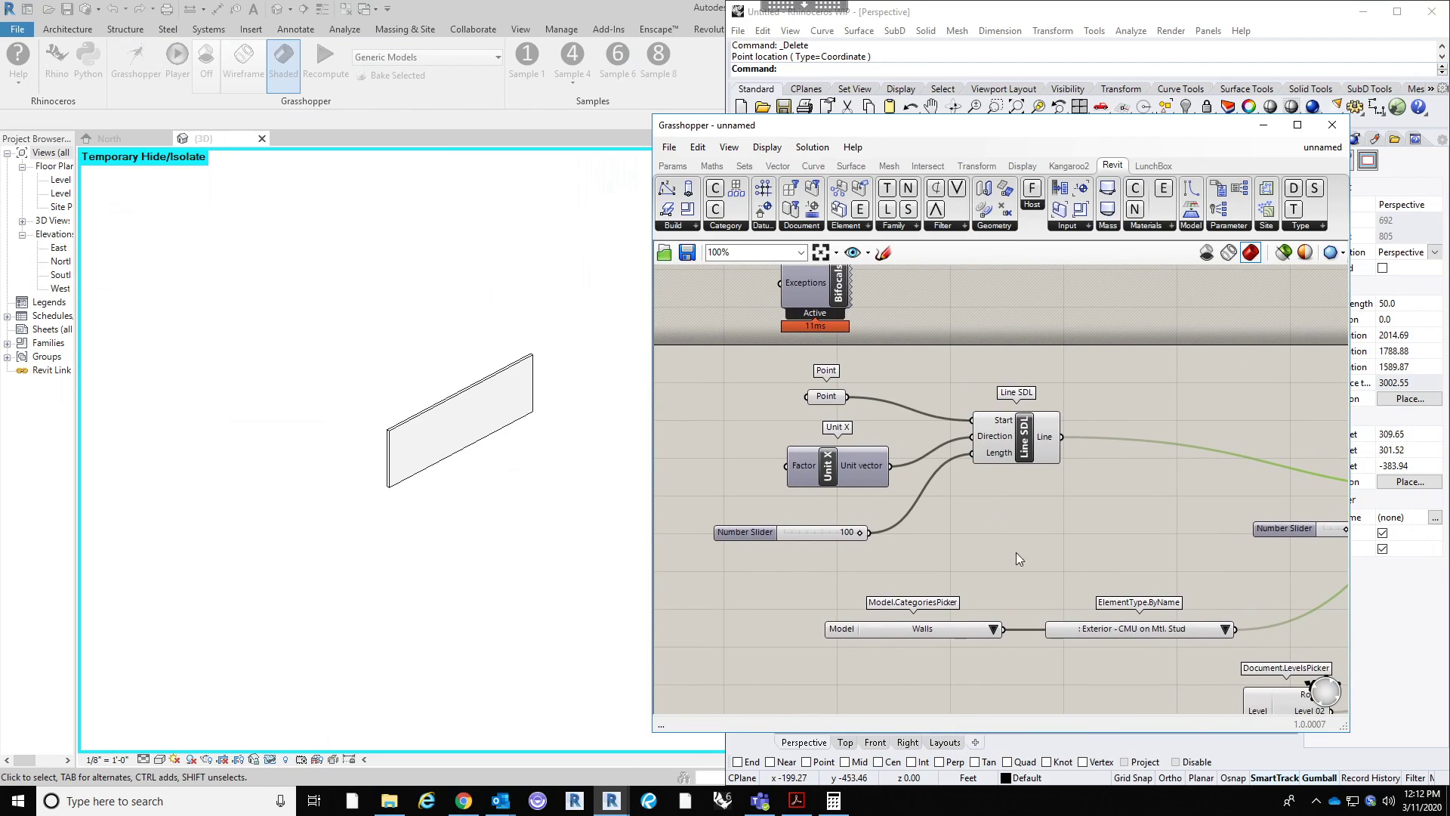
{"action": "left_click_drag", "start_coordinate": [1089, 567], "coordinate": [787, 370]}
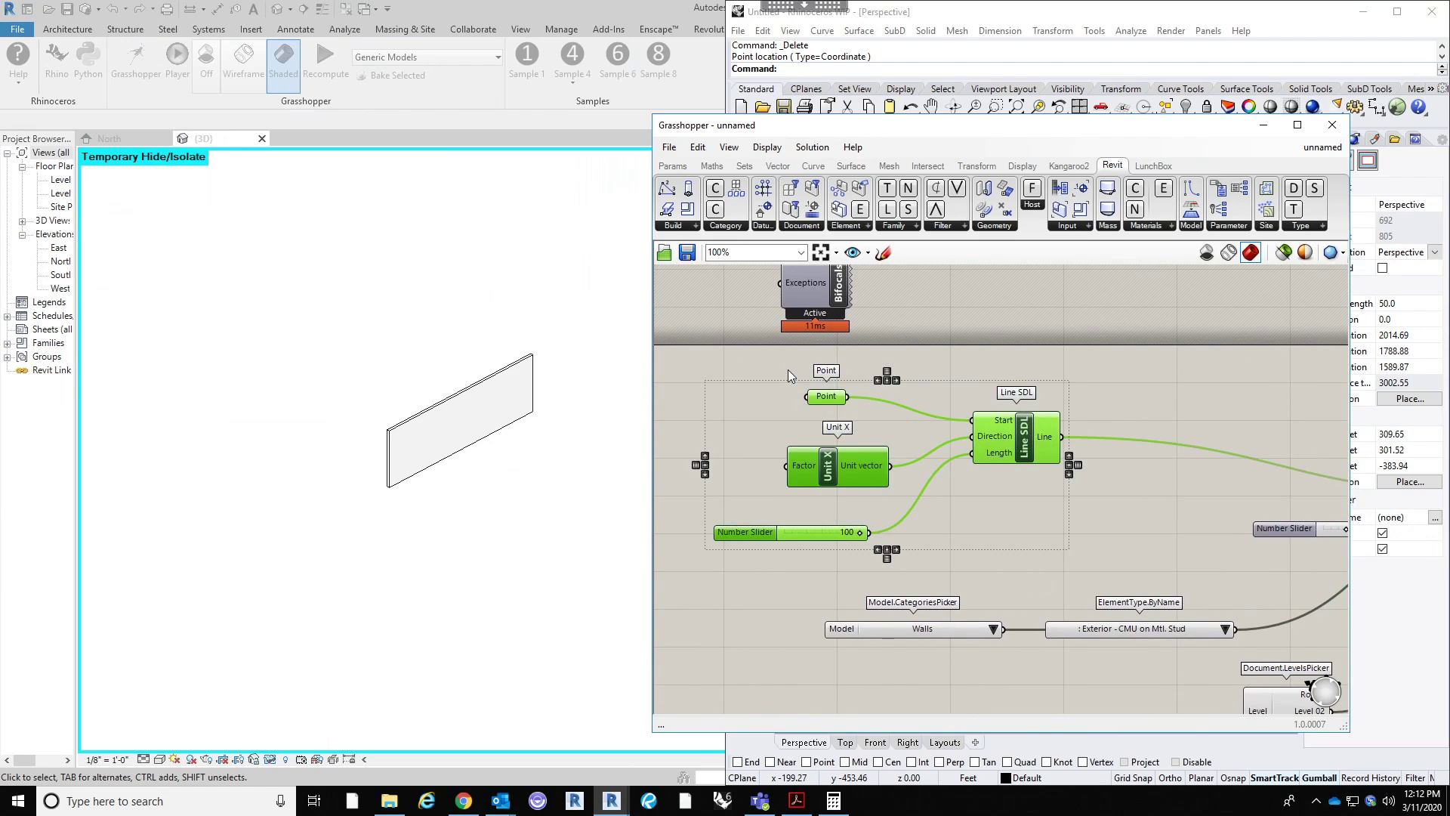
{"action": "key", "text": "Delete"}
Step: Move the Height Number Slider slightly down, closer to the ElementType.ByName component
{"action": "scroll", "coordinate": [1095, 429], "scroll_direction": "down", "scroll_amount": 2}
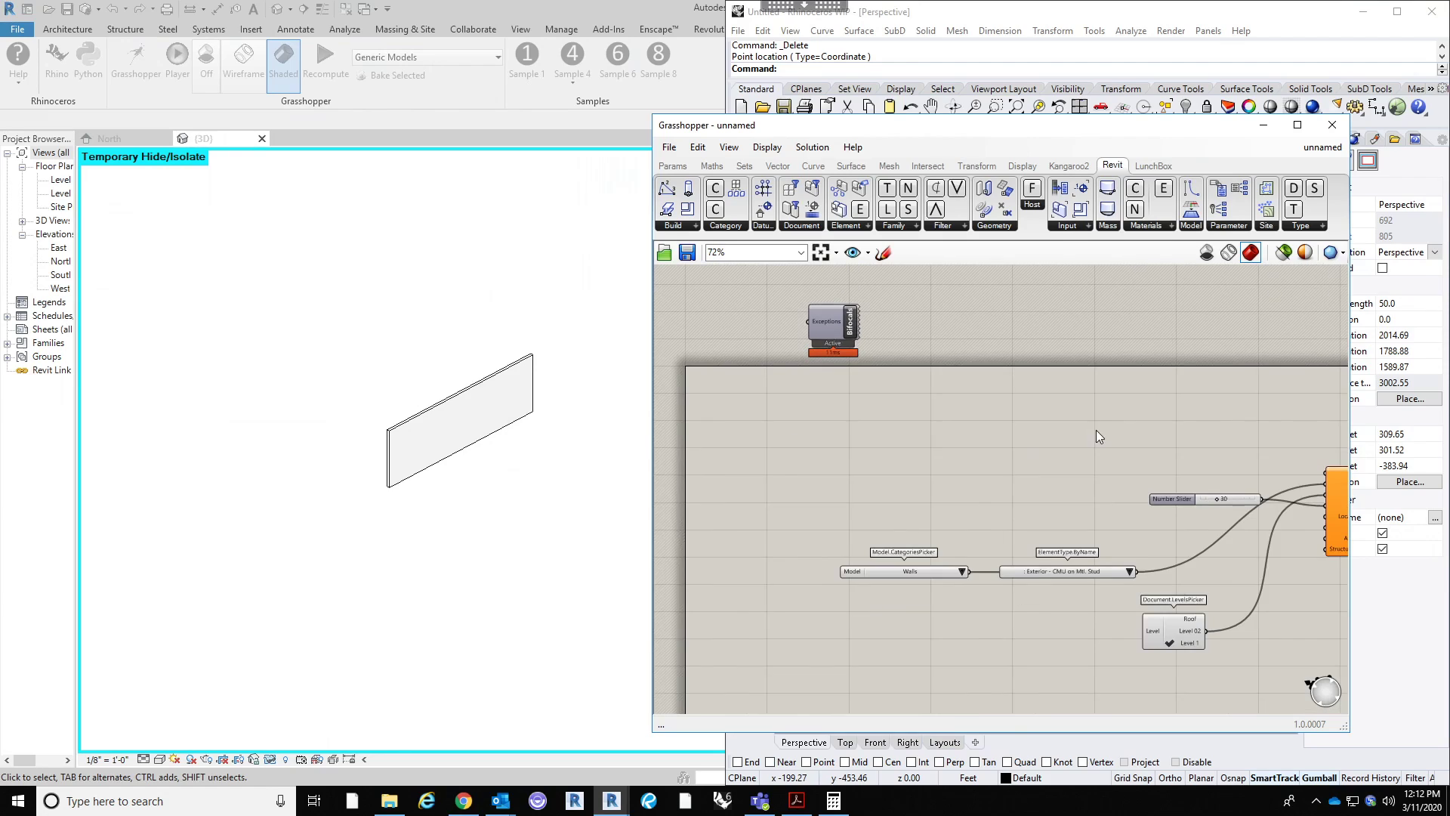
{"action": "right_click_drag", "start_coordinate": [1130, 364], "coordinate": [1092, 375]}
{"action": "left_click_drag", "start_coordinate": [1073, 450], "coordinate": [1067, 472]}
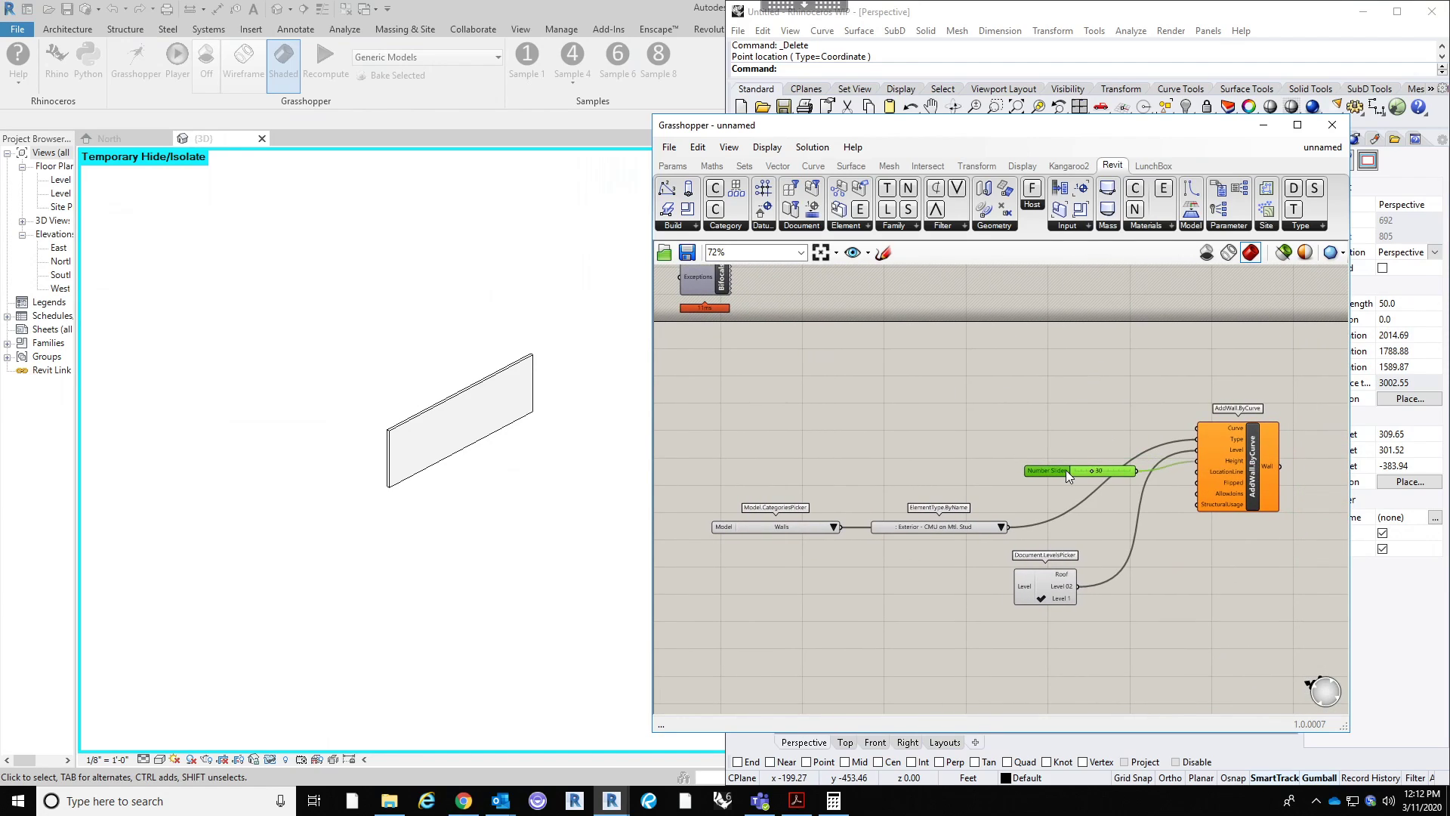
Step: Switch to Revit, select the generated wall in the 3D view, and recompute the Grasshopper definition
{"action": "left_click", "coordinate": [386, 390]}
{"action": "left_click", "coordinate": [414, 421]}
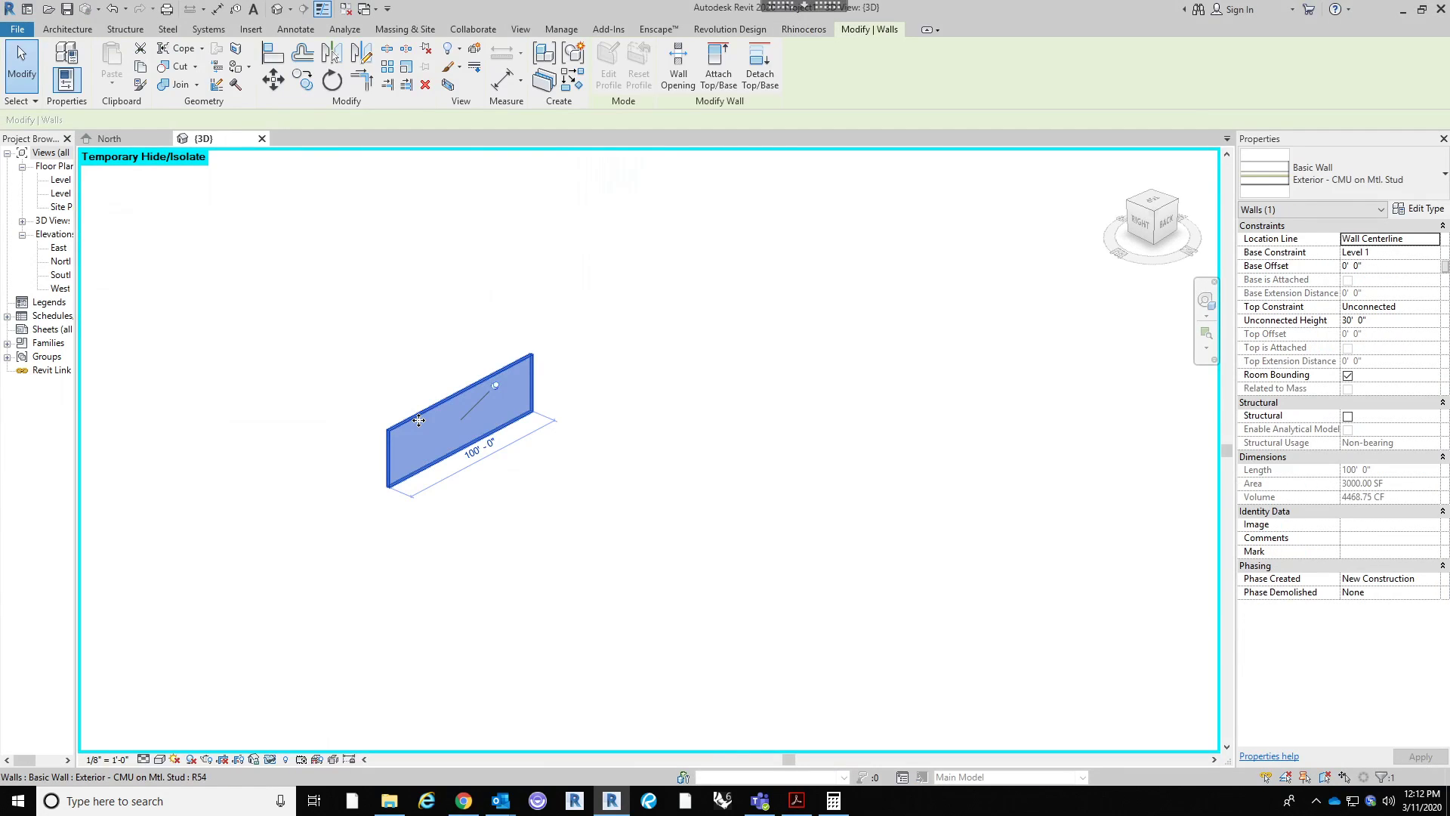
{"action": "left_click", "coordinate": [804, 28]}
{"action": "left_click", "coordinate": [324, 61]}
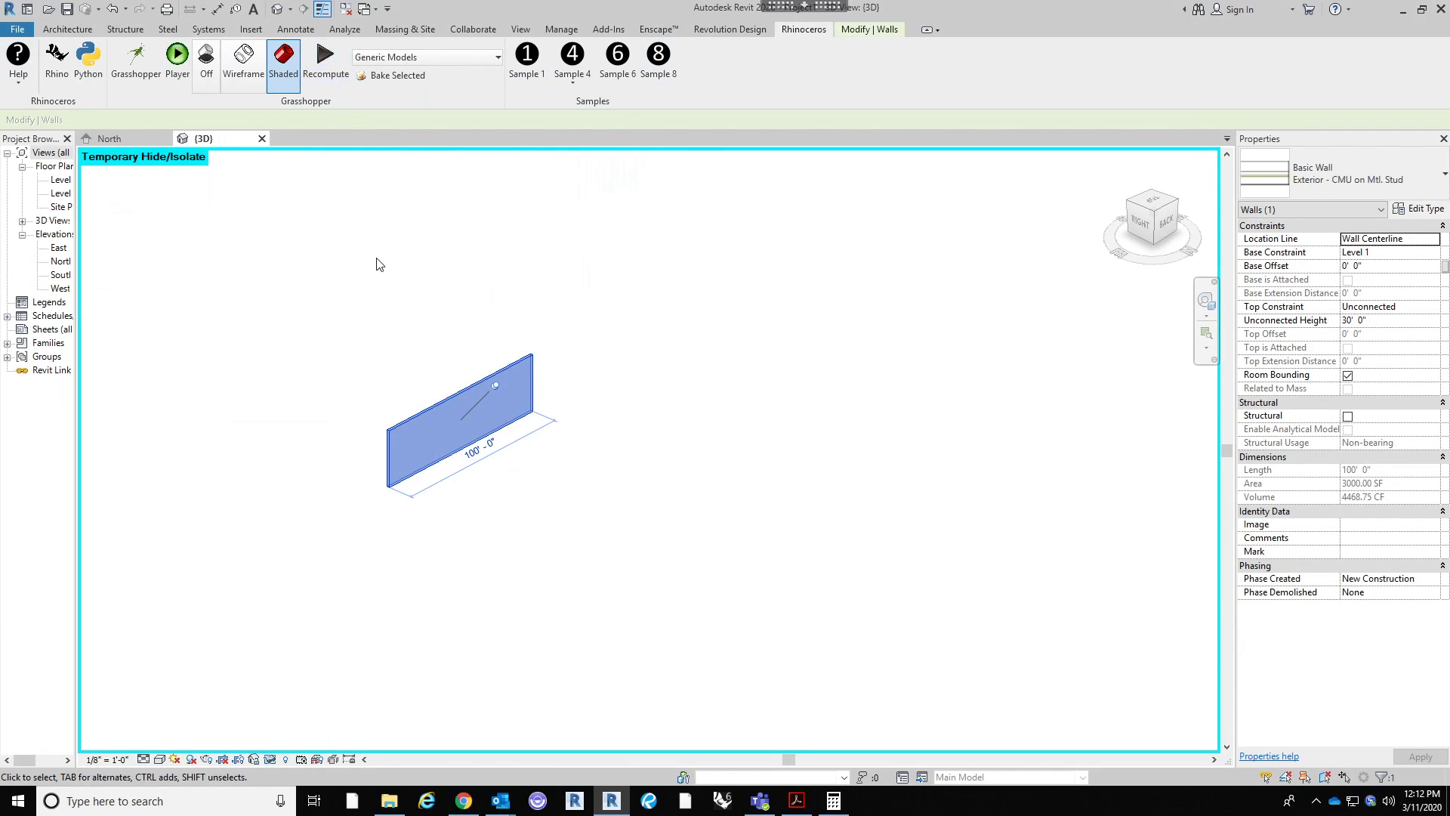
{"action": "left_click", "coordinate": [370, 276]}
{"action": "middle_click_drag", "start_coordinate": [414, 316], "coordinate": [498, 346]}
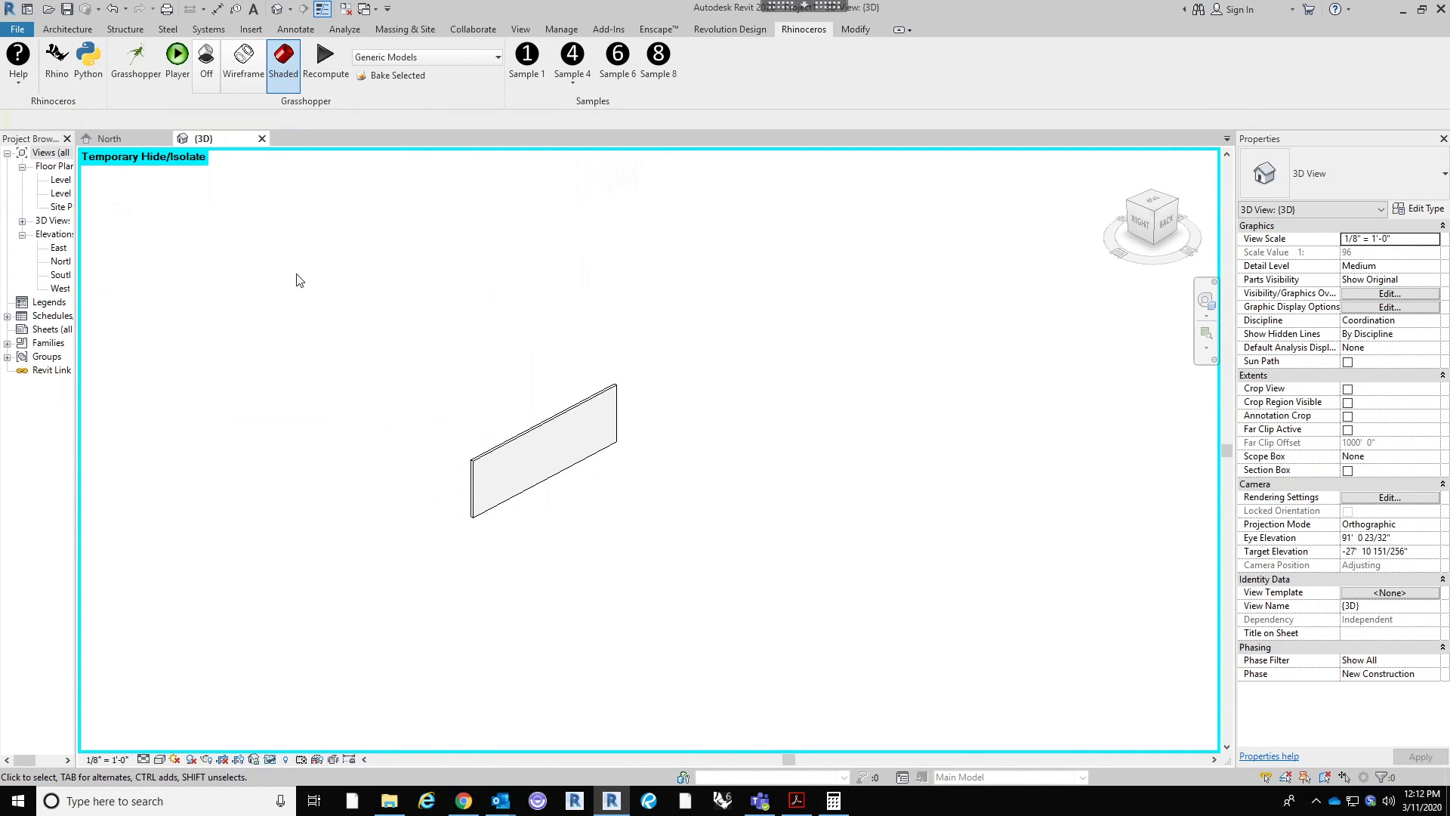
Step: Return to Grasshopper and read the status information of the AddWall.ByCurve component
{"action": "left_click", "coordinate": [145, 61]}
{"action": "right_click_drag", "start_coordinate": [904, 429], "coordinate": [936, 410]}
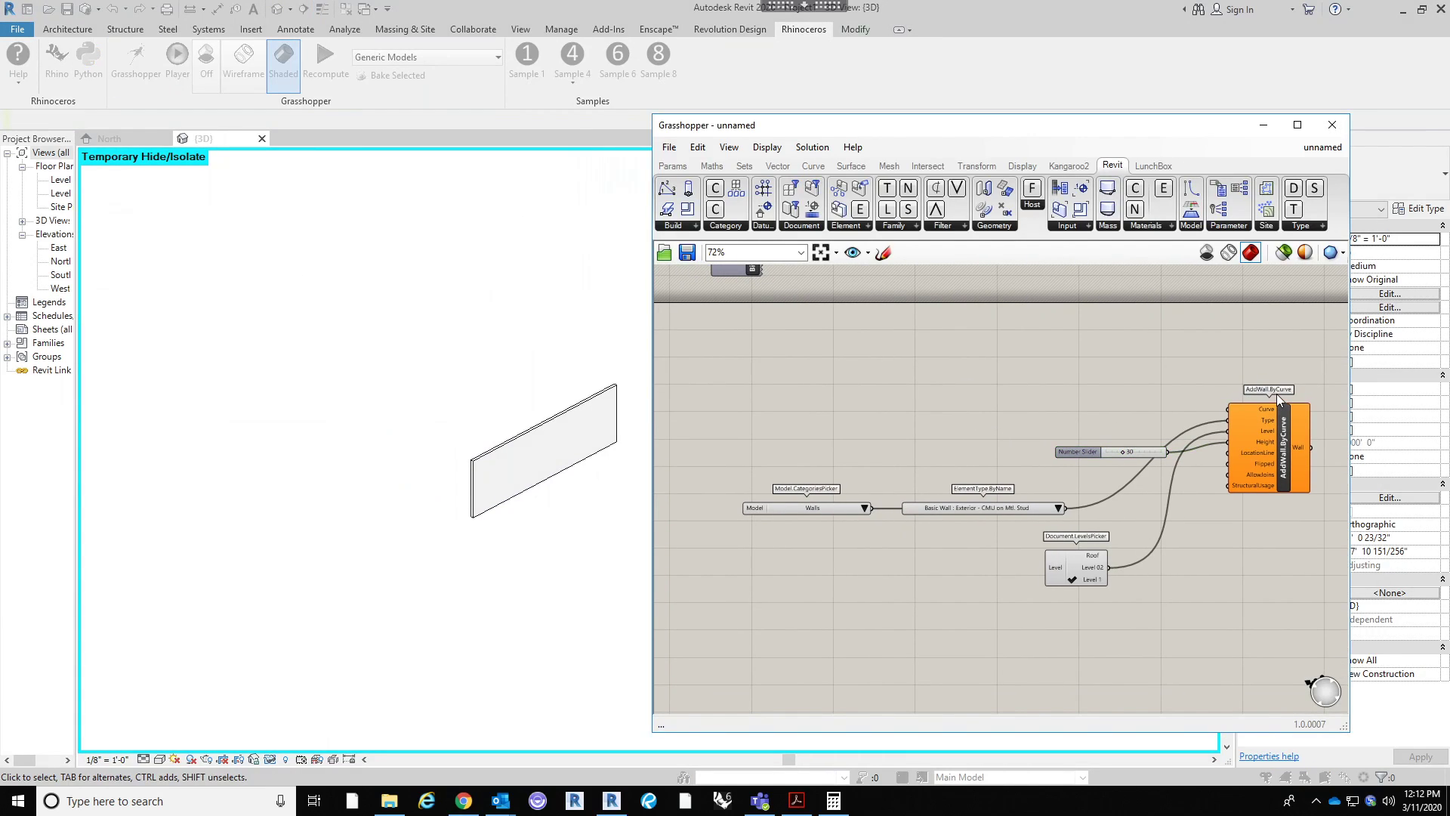
{"action": "left_click", "coordinate": [1276, 424]}
{"action": "mouse_move", "coordinate": [1275, 425]}
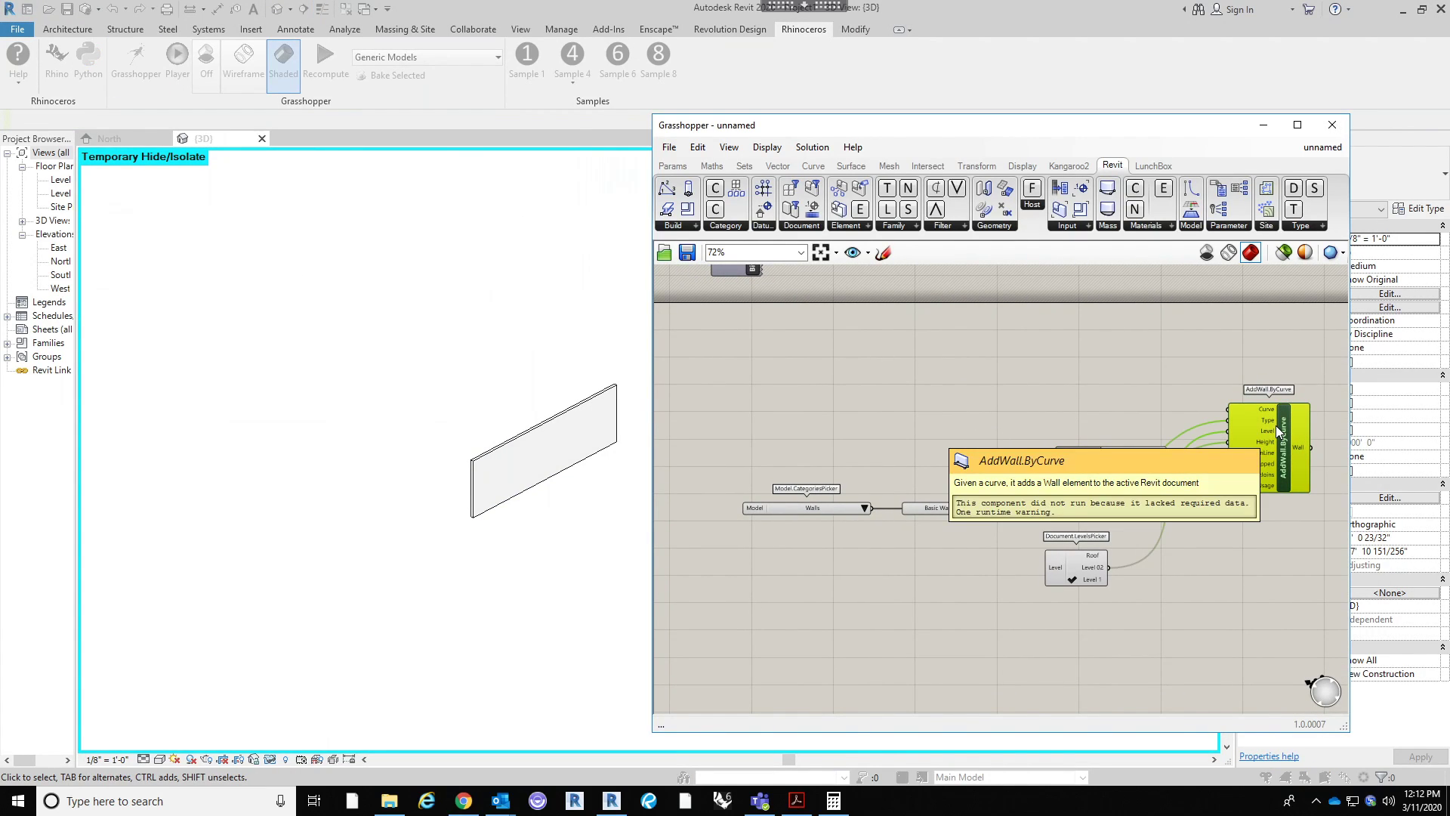
Step: Unpin the remaining wall in the Revit 3D view and delete it
{"action": "left_click", "coordinate": [559, 421]}
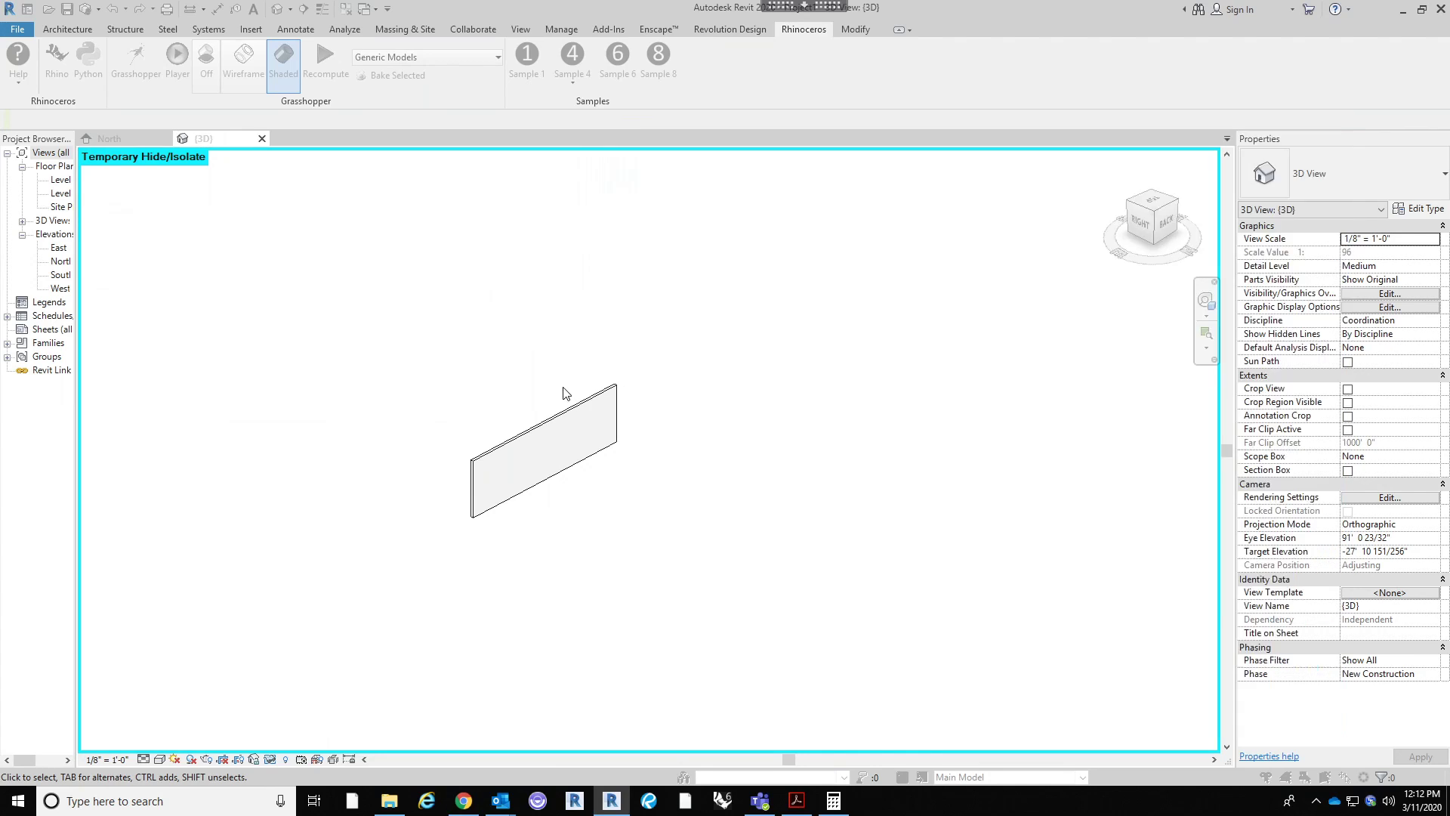
{"action": "left_click", "coordinate": [558, 421]}
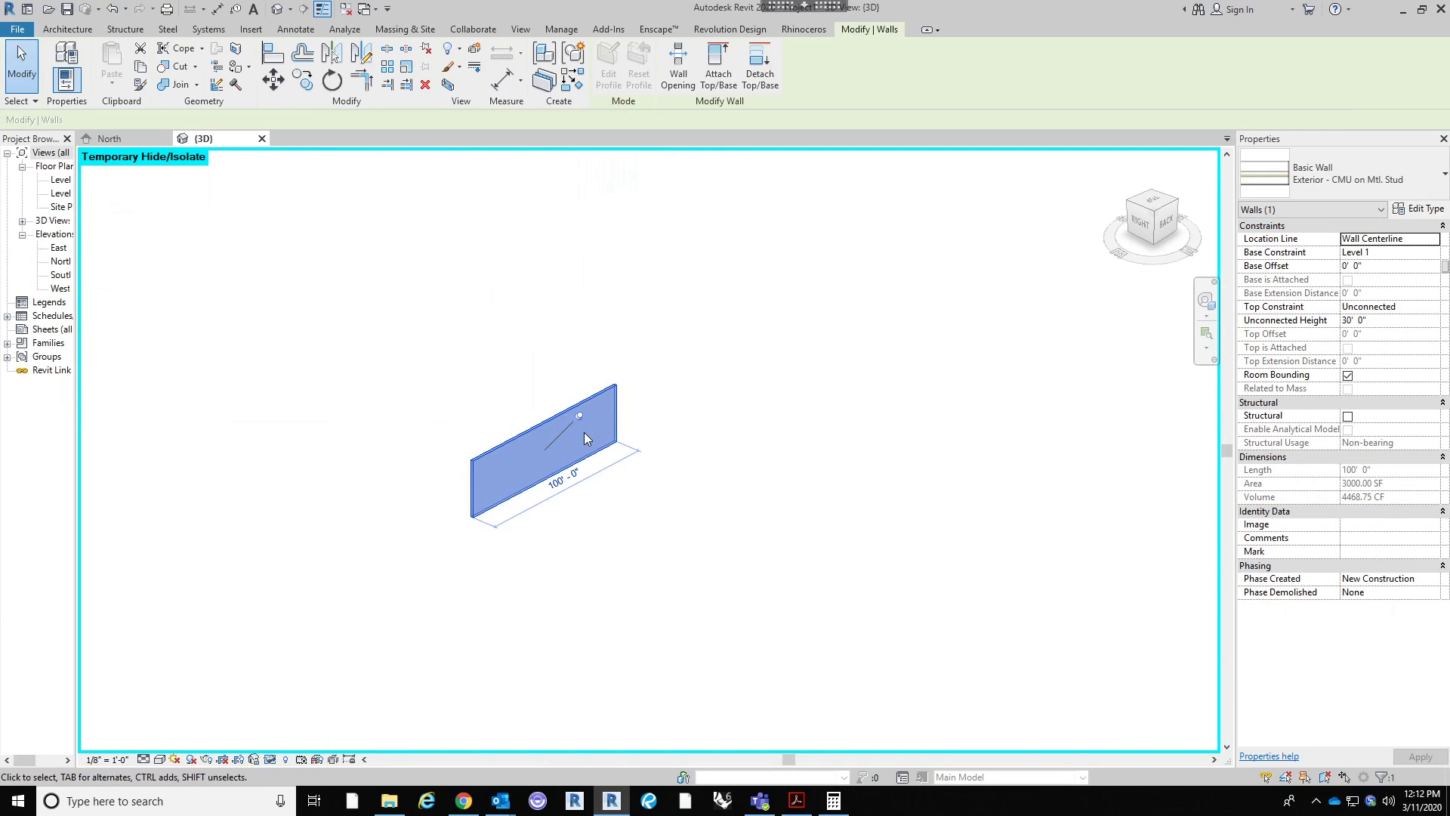
{"action": "left_click", "coordinate": [581, 418]}
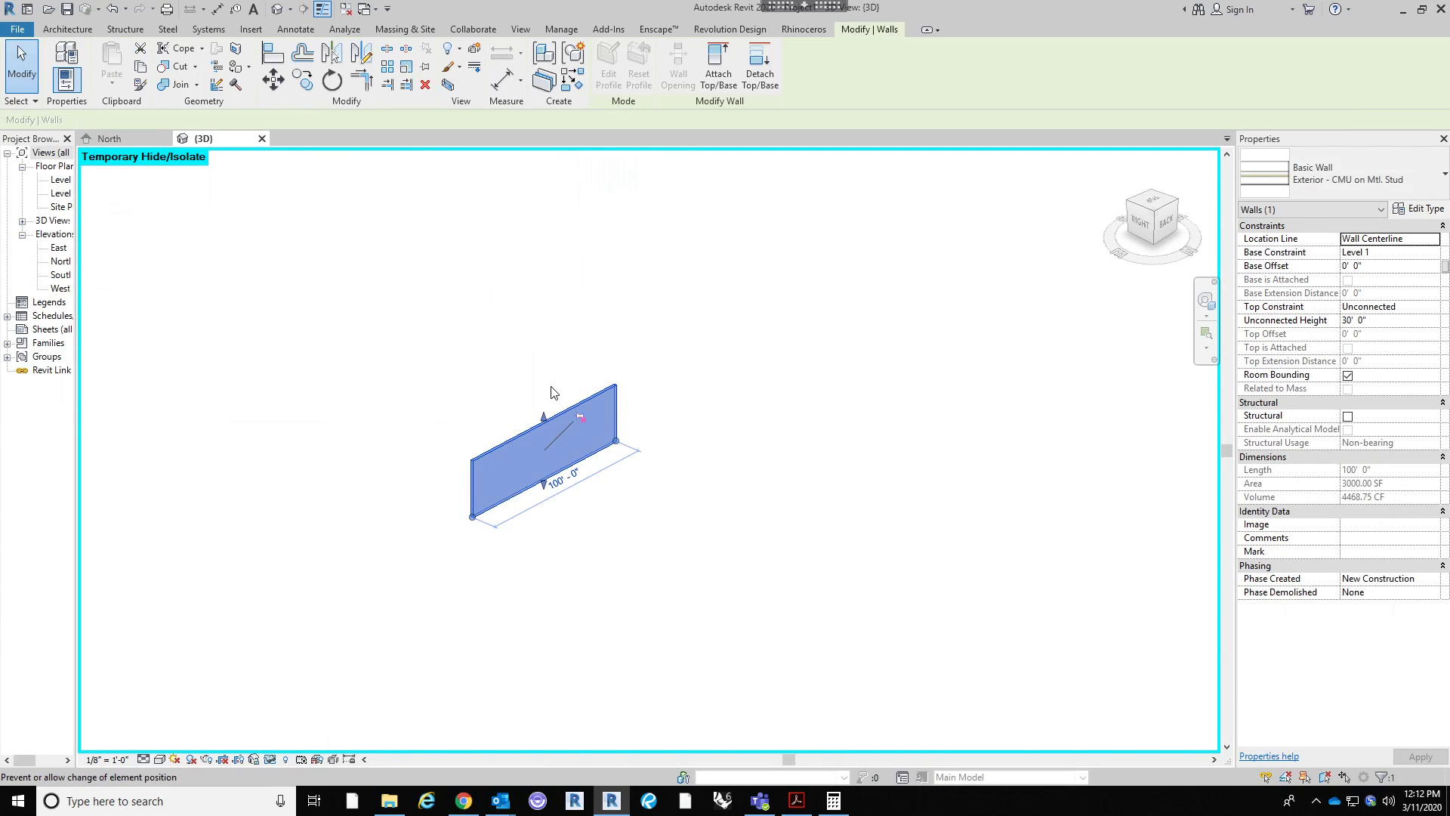
{"action": "key", "text": "Delete"}
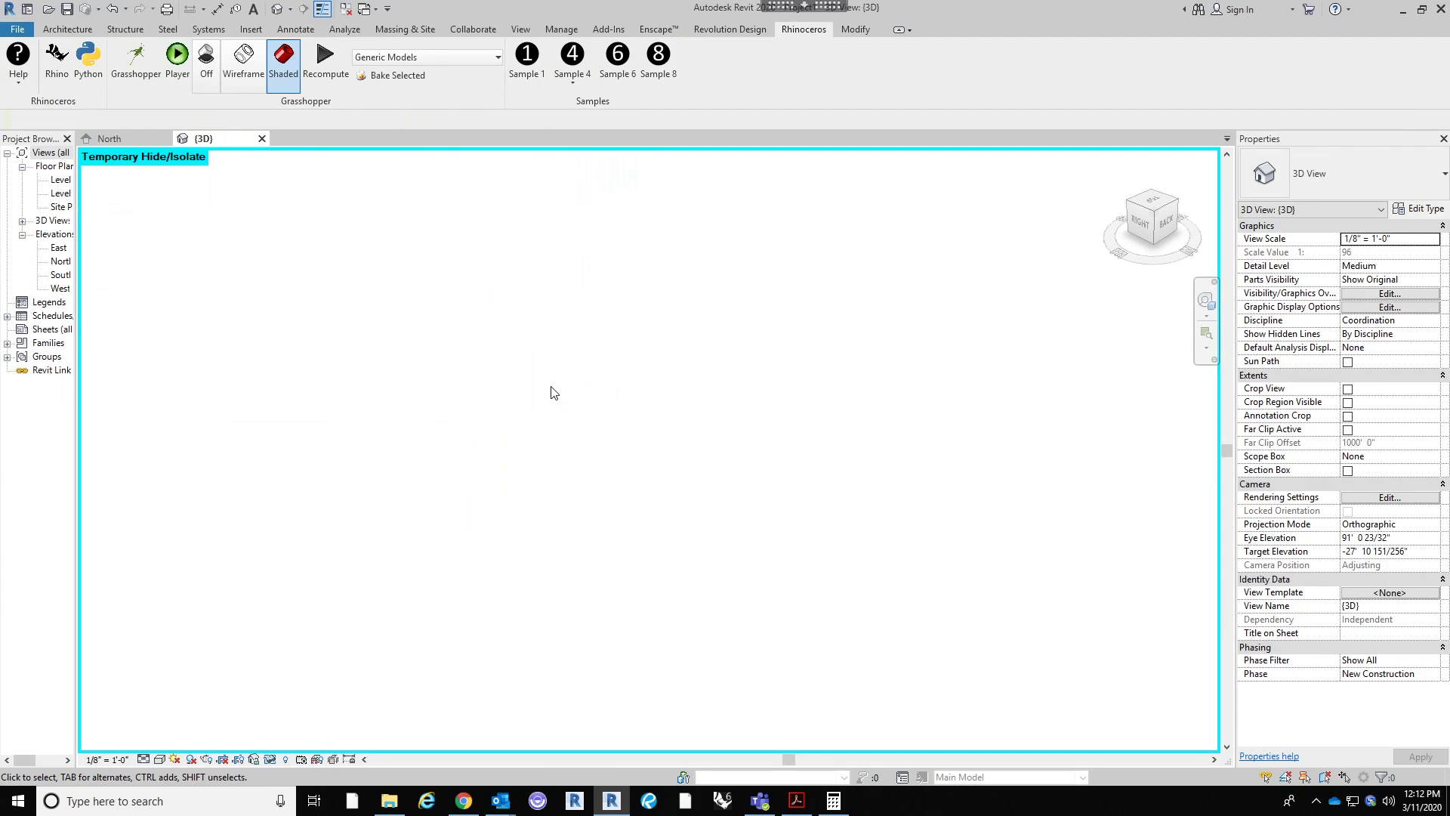
Step: Switch to Grasshopper and place a Rectangle component on the canvas above the Model.CategoriesPicker and ElementType.ByName components
{"action": "left_click", "coordinate": [136, 64]}
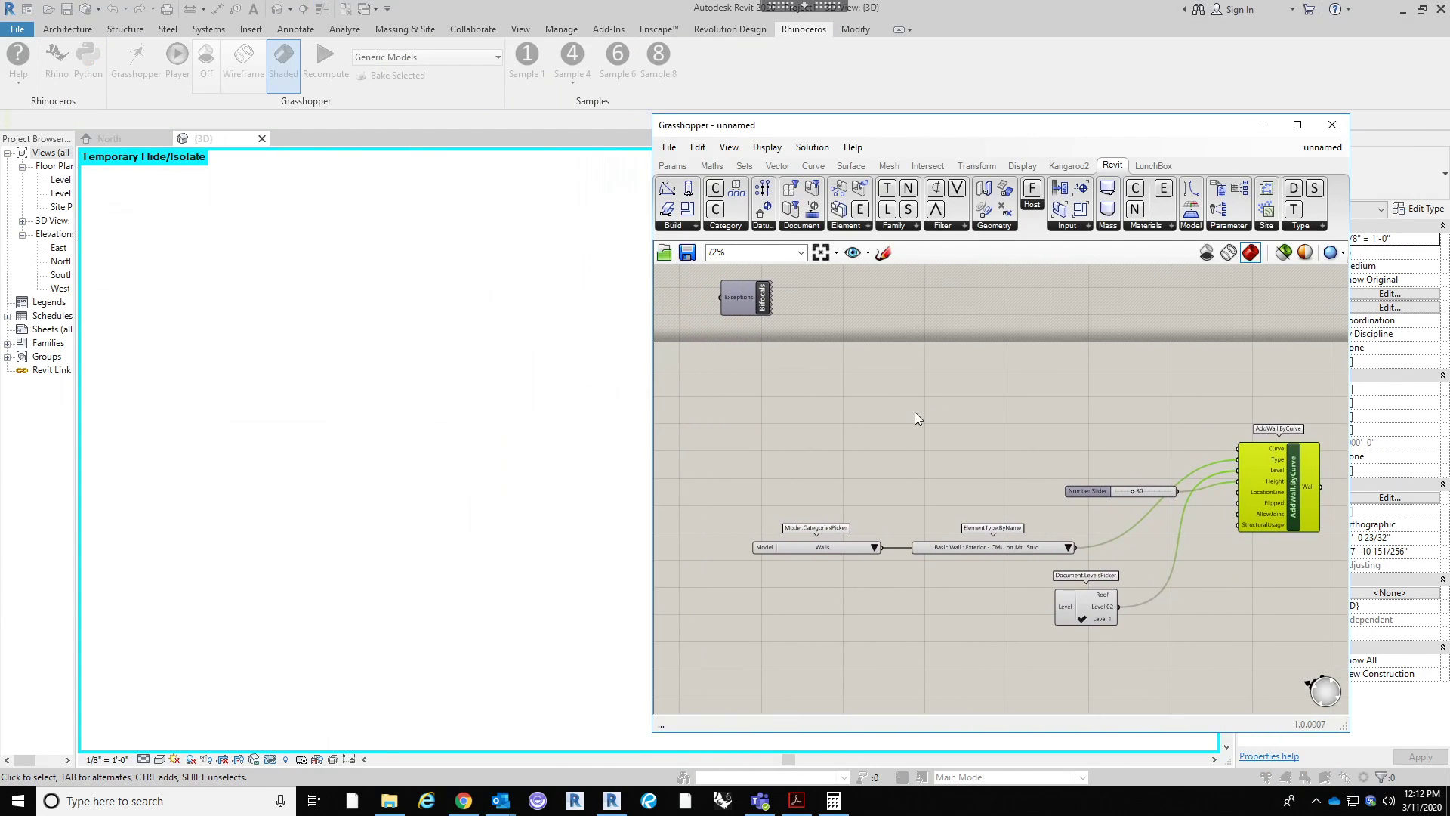
{"action": "scroll", "coordinate": [796, 420], "scroll_direction": "up", "scroll_amount": 1}
{"action": "double_click", "coordinate": [769, 401]}
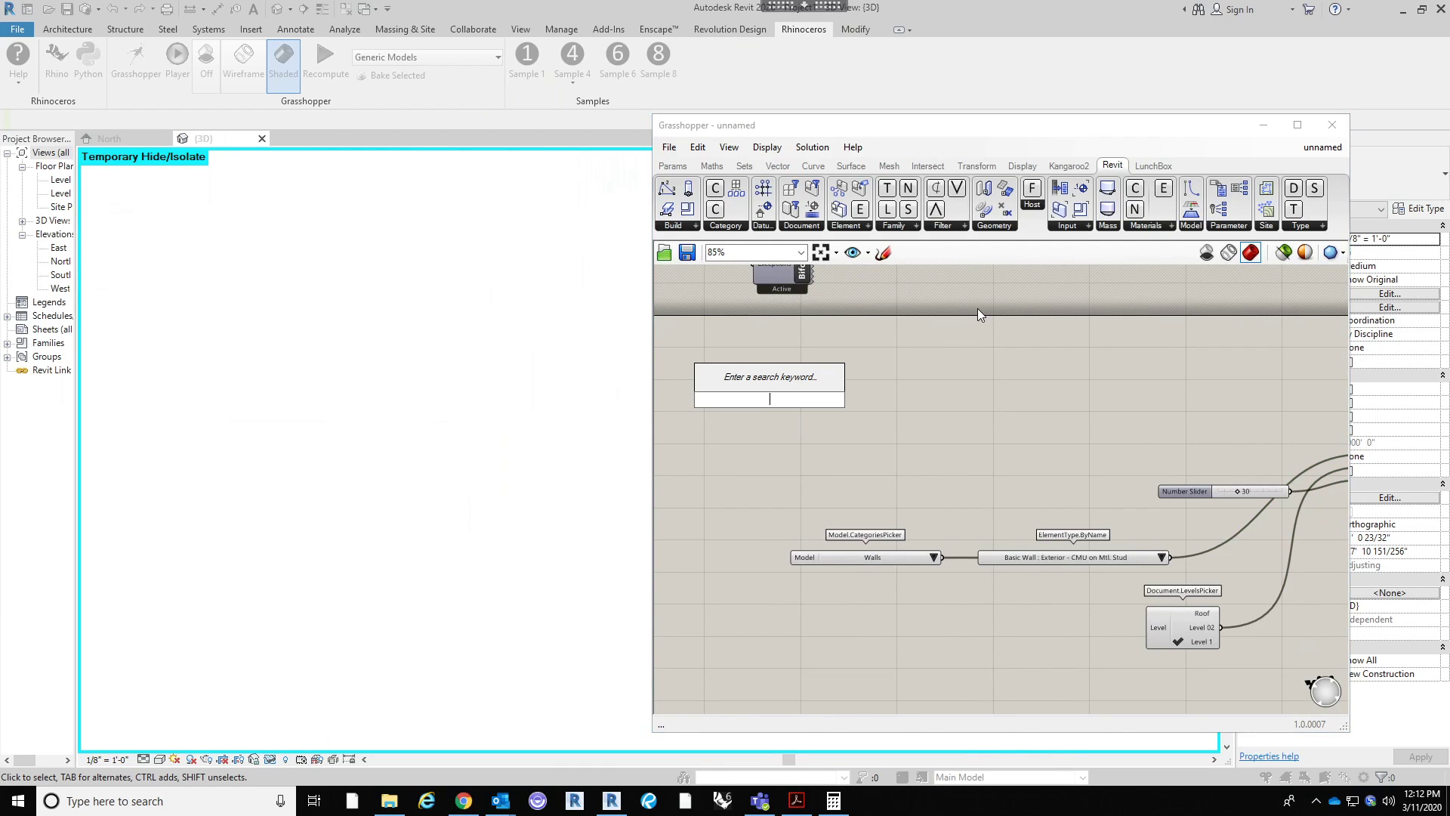
{"action": "type", "text": "RECT"}
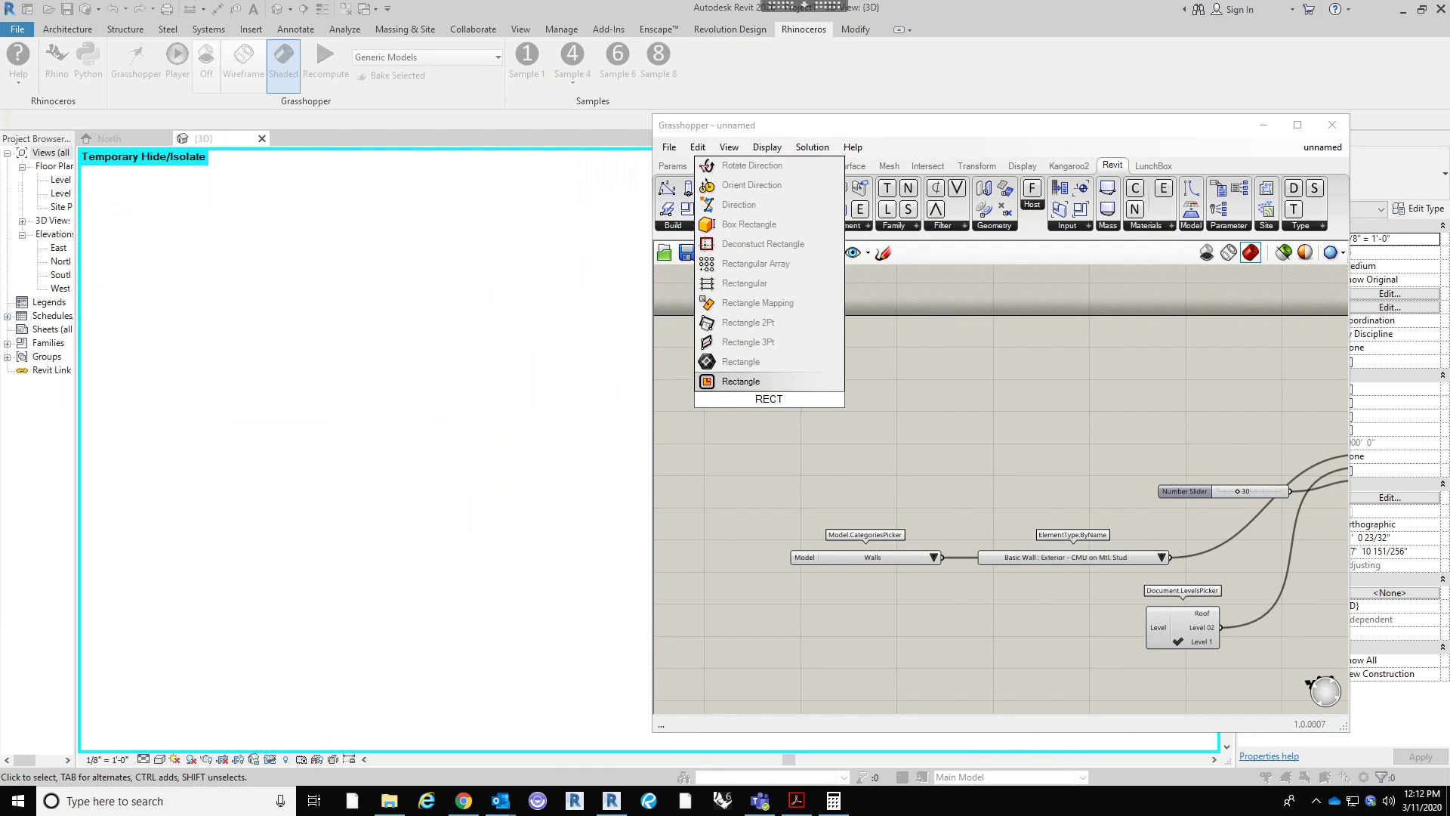
{"action": "left_click", "coordinate": [766, 382]}
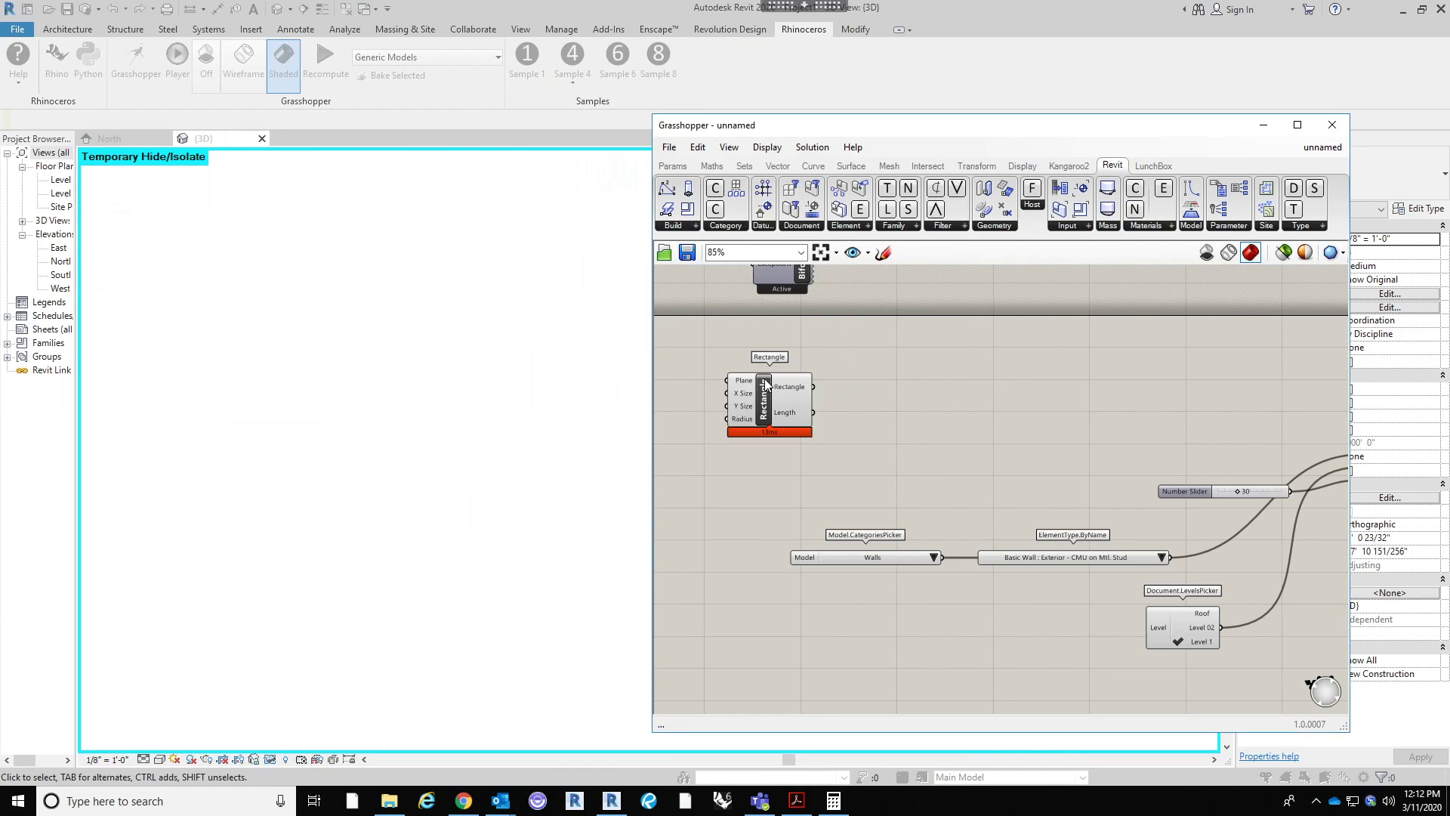
{"action": "left_click_drag", "start_coordinate": [755, 405], "coordinate": [918, 430]}
{"action": "scroll", "coordinate": [846, 435], "scroll_direction": "up", "scroll_amount": 1}
{"action": "right_click_drag", "start_coordinate": [727, 435], "coordinate": [842, 427]}
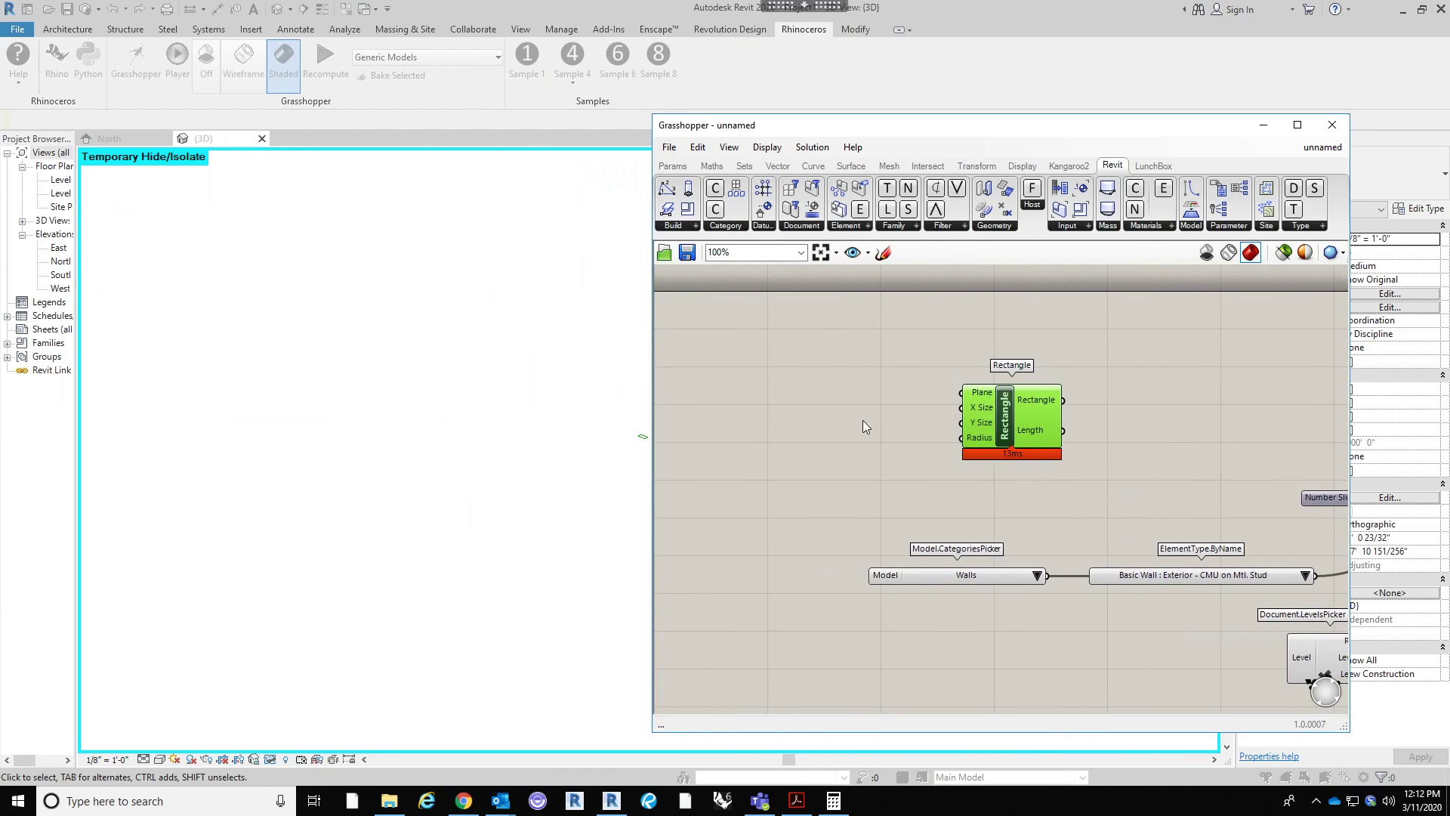
Step: Add two number sliders set to 100 and connect them to the X Size and Y Size inputs of the Rectangle component
{"action": "left_click", "coordinate": [538, 475]}
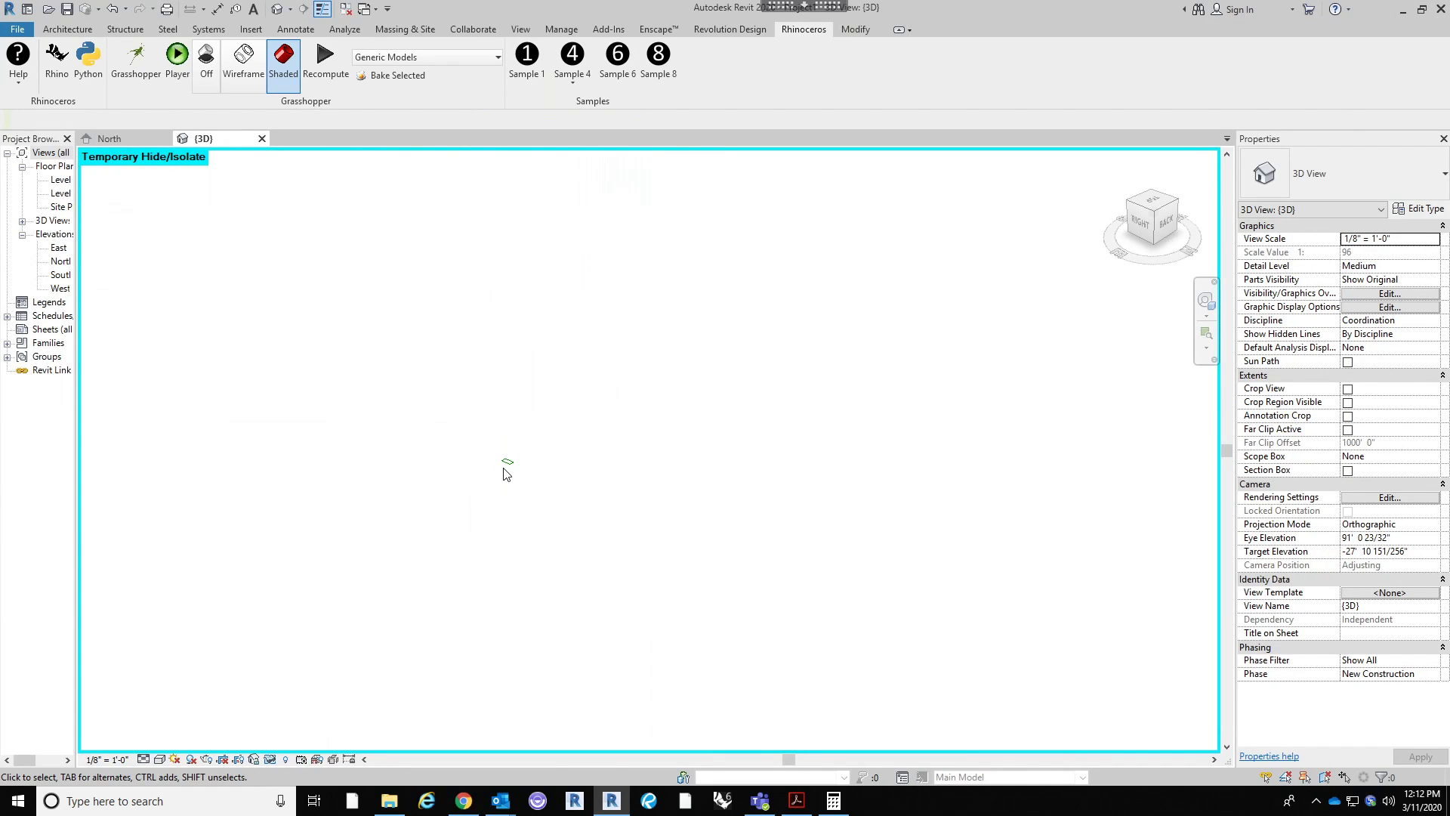
{"action": "left_click", "coordinate": [135, 60]}
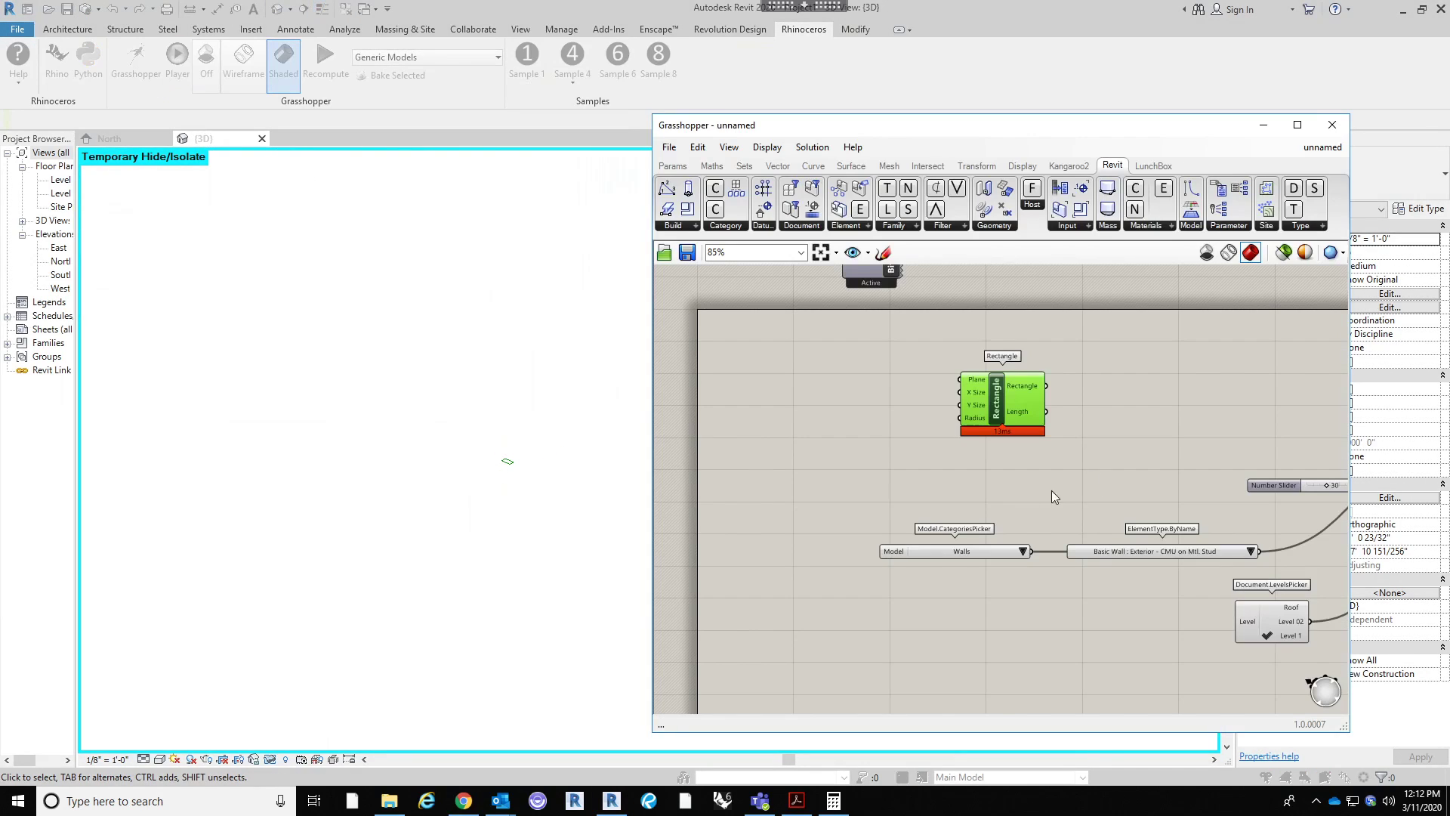
{"action": "double_click", "coordinate": [823, 380]}
{"action": "type", "text": "100"}
{"action": "key", "text": "Return"}
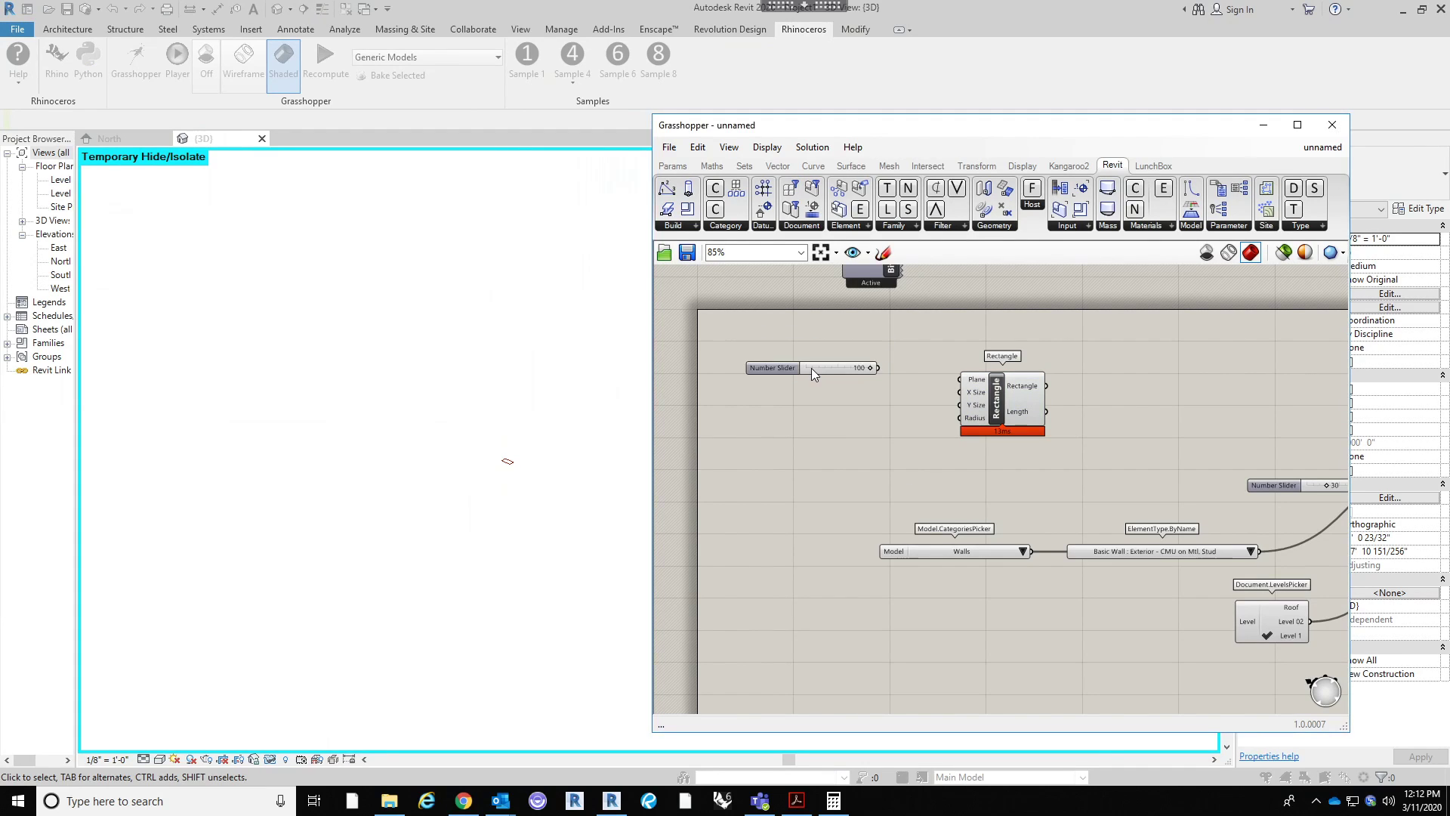
{"action": "key", "text": "ctrl+c"}
{"action": "key", "text": "ctrl+v"}
{"action": "left_click_drag", "start_coordinate": [836, 387], "coordinate": [959, 405]}
{"action": "right_click_drag", "start_coordinate": [1091, 403], "coordinate": [1021, 410]}
{"action": "left_click", "coordinate": [950, 397]}
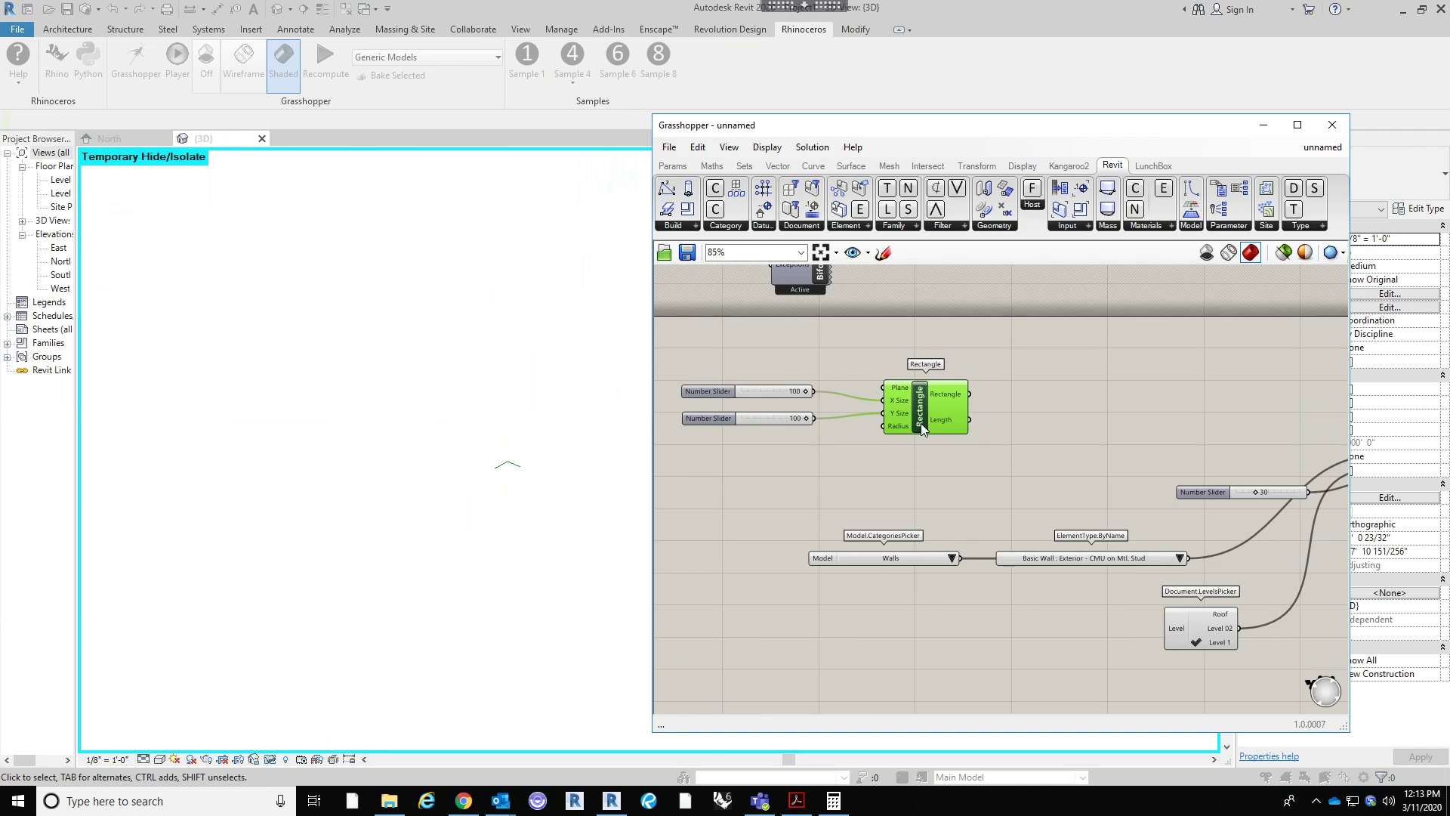
Step: Inspect the rectangle preview from another angle in the Revit 3D view and return to Grasshopper
{"action": "scroll", "coordinate": [925, 427], "scroll_direction": "up", "scroll_amount": 3}
{"action": "left_click", "coordinate": [1080, 333]}
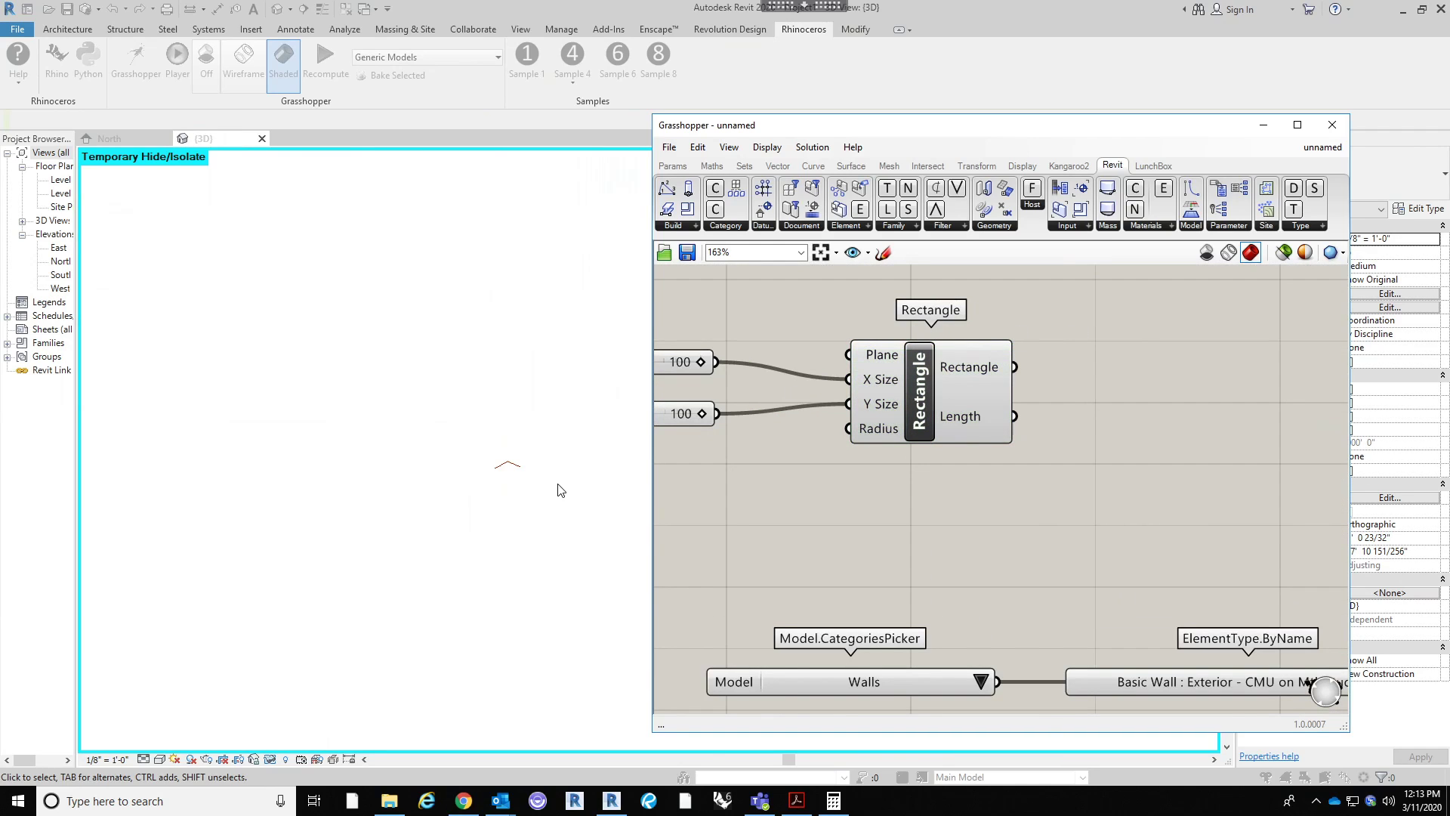
{"action": "left_click", "coordinate": [501, 466]}
{"action": "middle_click_drag", "start_coordinate": [521, 528], "coordinate": [494, 547], "text": "shift"}
{"action": "left_click", "coordinate": [136, 59]}
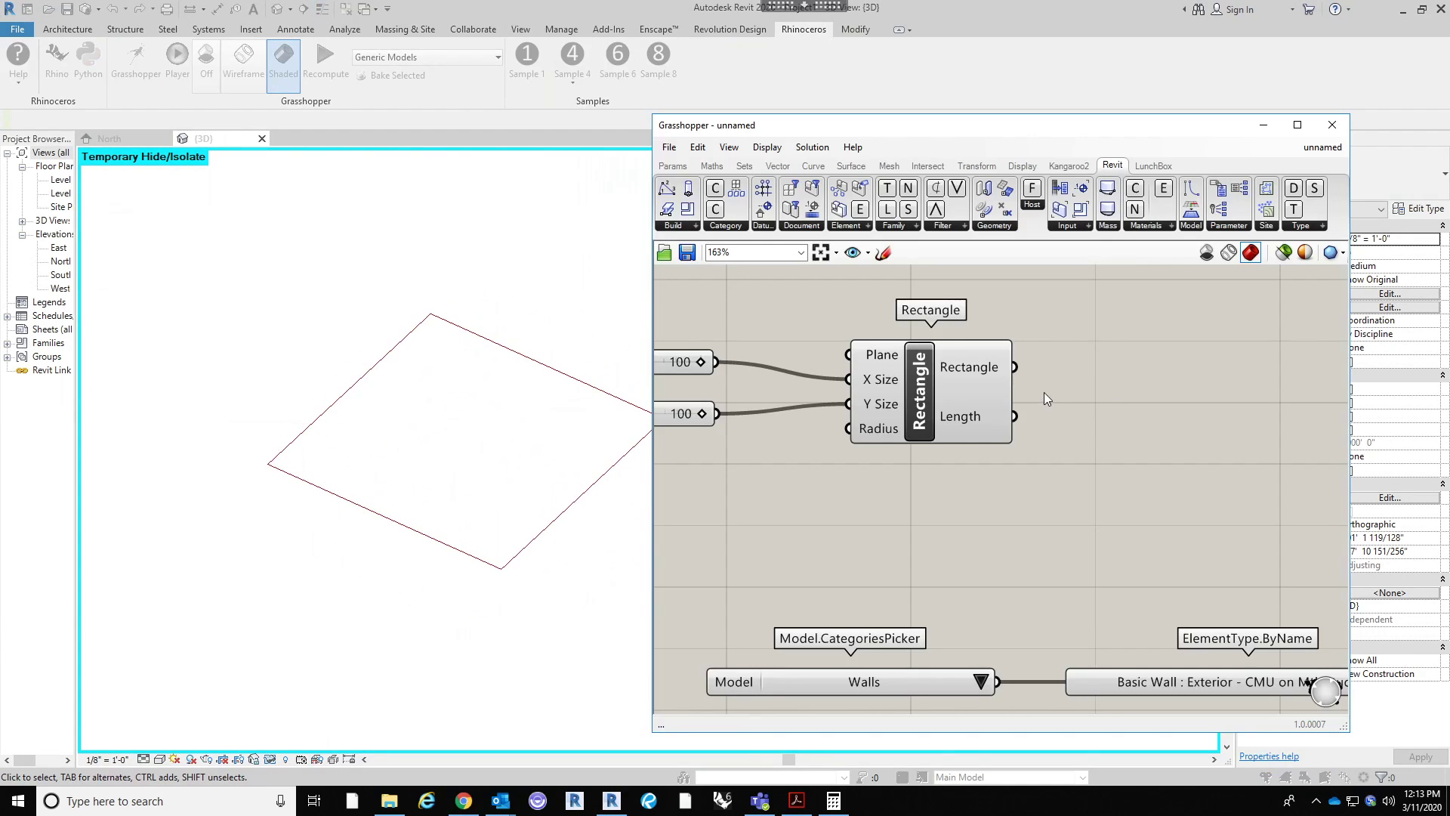
Step: Try to feed the Rectangle output directly into the Curve input of the AddWall.ByCurve component
{"action": "scroll", "coordinate": [919, 473], "scroll_direction": "down", "scroll_amount": 3}
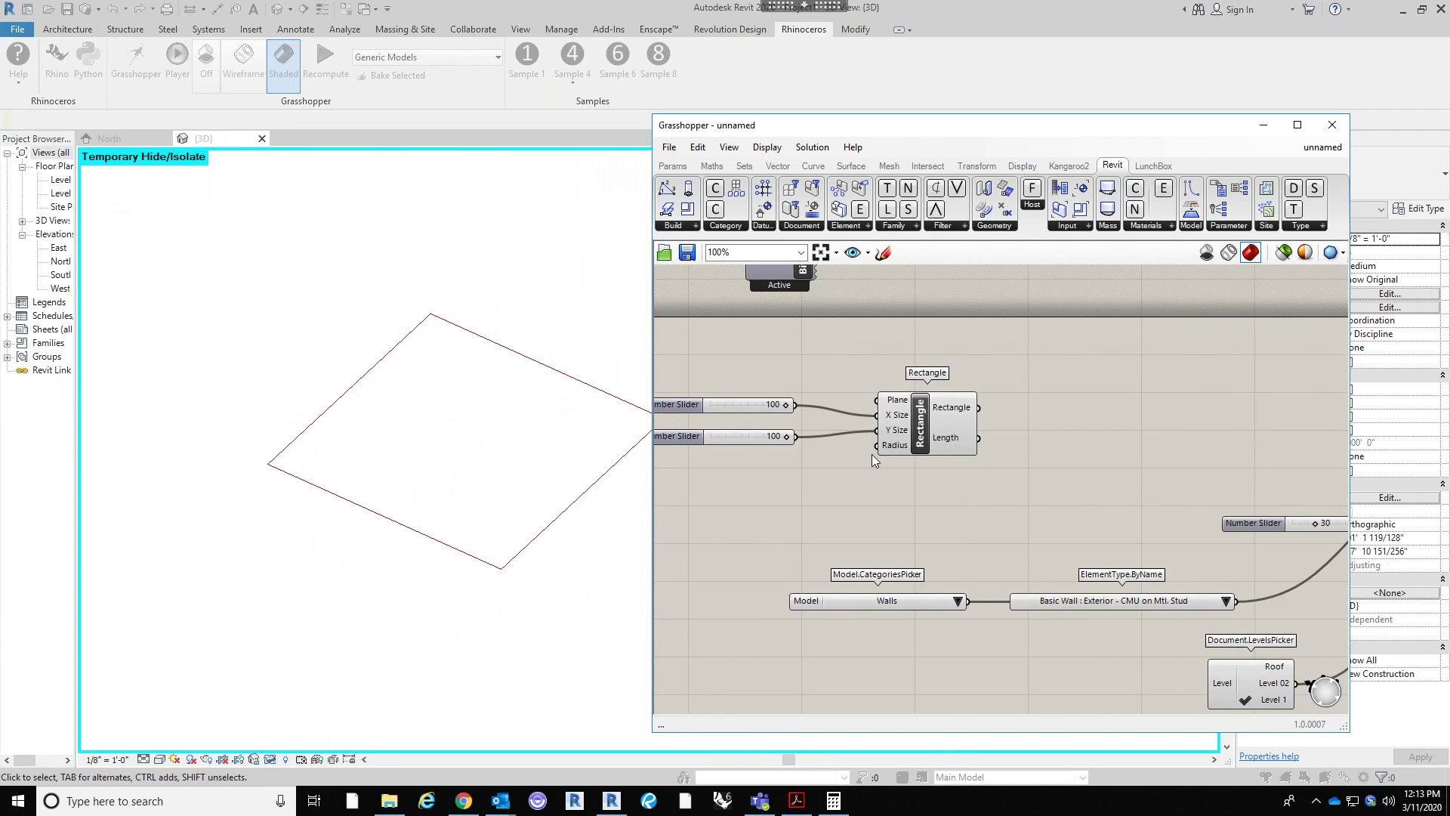
{"action": "scroll", "coordinate": [1081, 437], "scroll_direction": "down", "scroll_amount": 2}
{"action": "left_click", "coordinate": [1302, 499]}
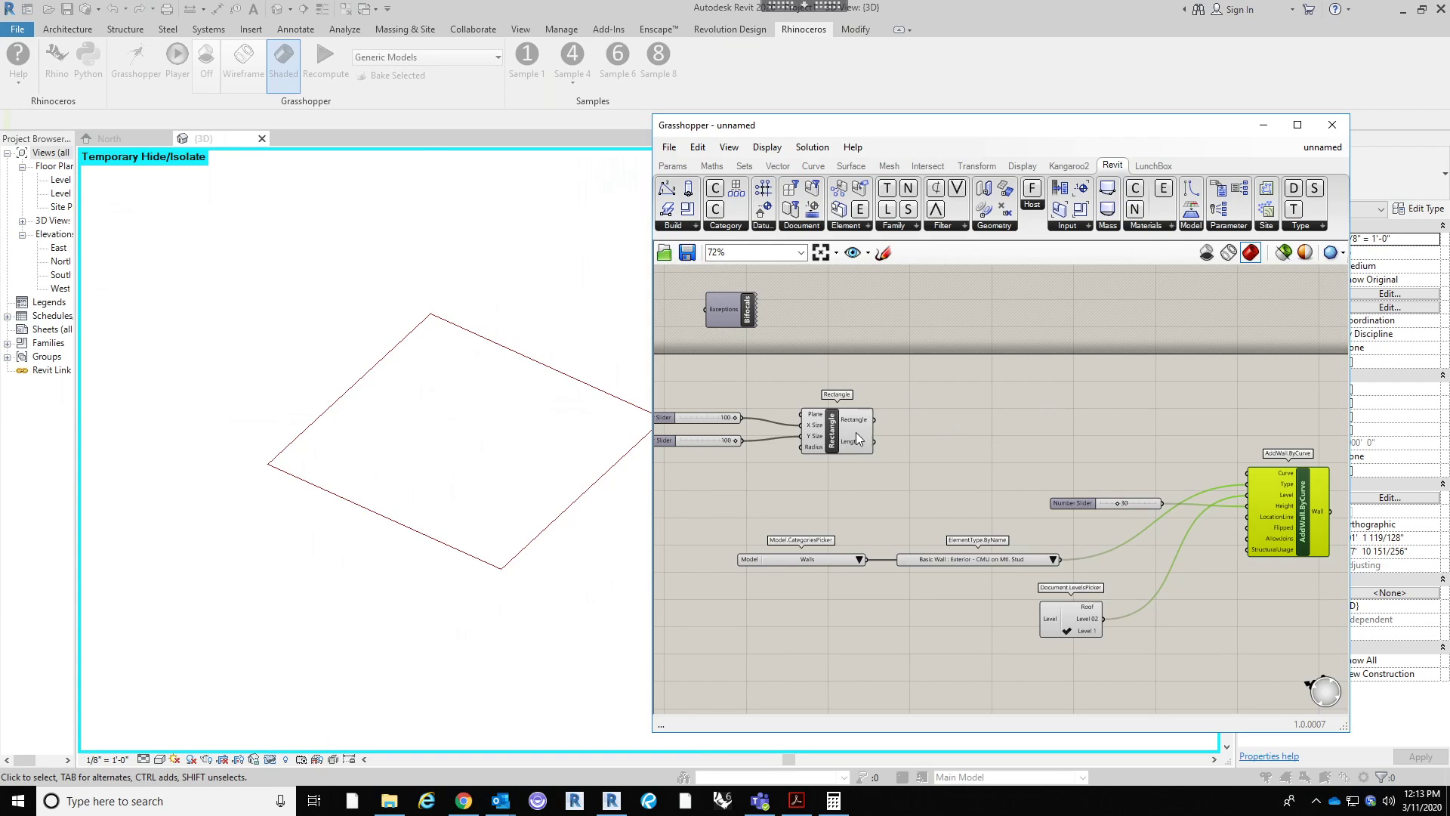
{"action": "right_click_drag", "start_coordinate": [1076, 406], "coordinate": [1035, 386]}
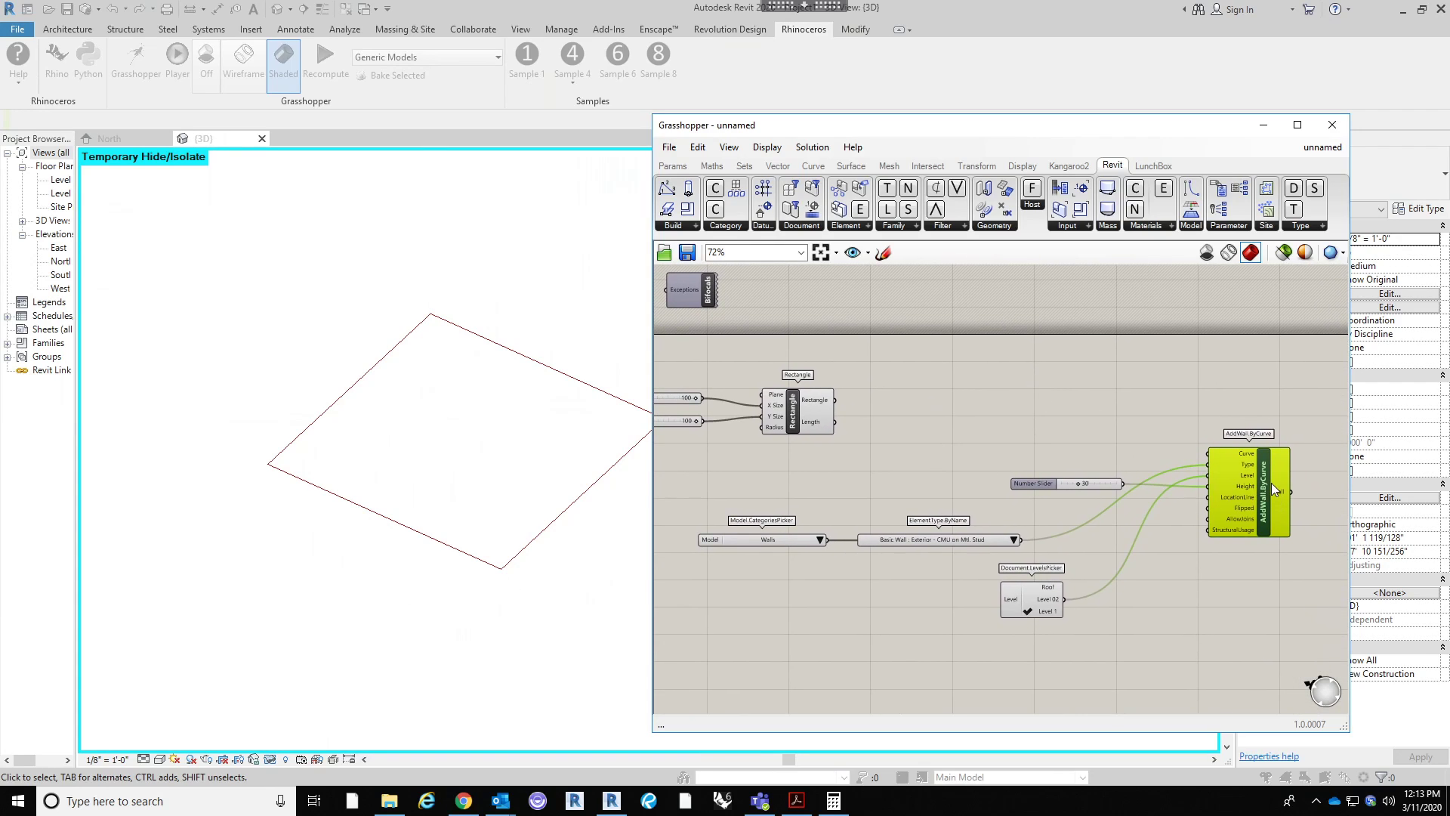
{"action": "left_click_drag", "start_coordinate": [1273, 486], "coordinate": [1271, 471]}
{"action": "left_click_drag", "start_coordinate": [834, 399], "coordinate": [1206, 439]}
{"action": "right_click_drag", "start_coordinate": [1179, 418], "coordinate": [1148, 383]}
{"action": "scroll", "coordinate": [1222, 427], "scroll_direction": "up", "scroll_amount": 2}
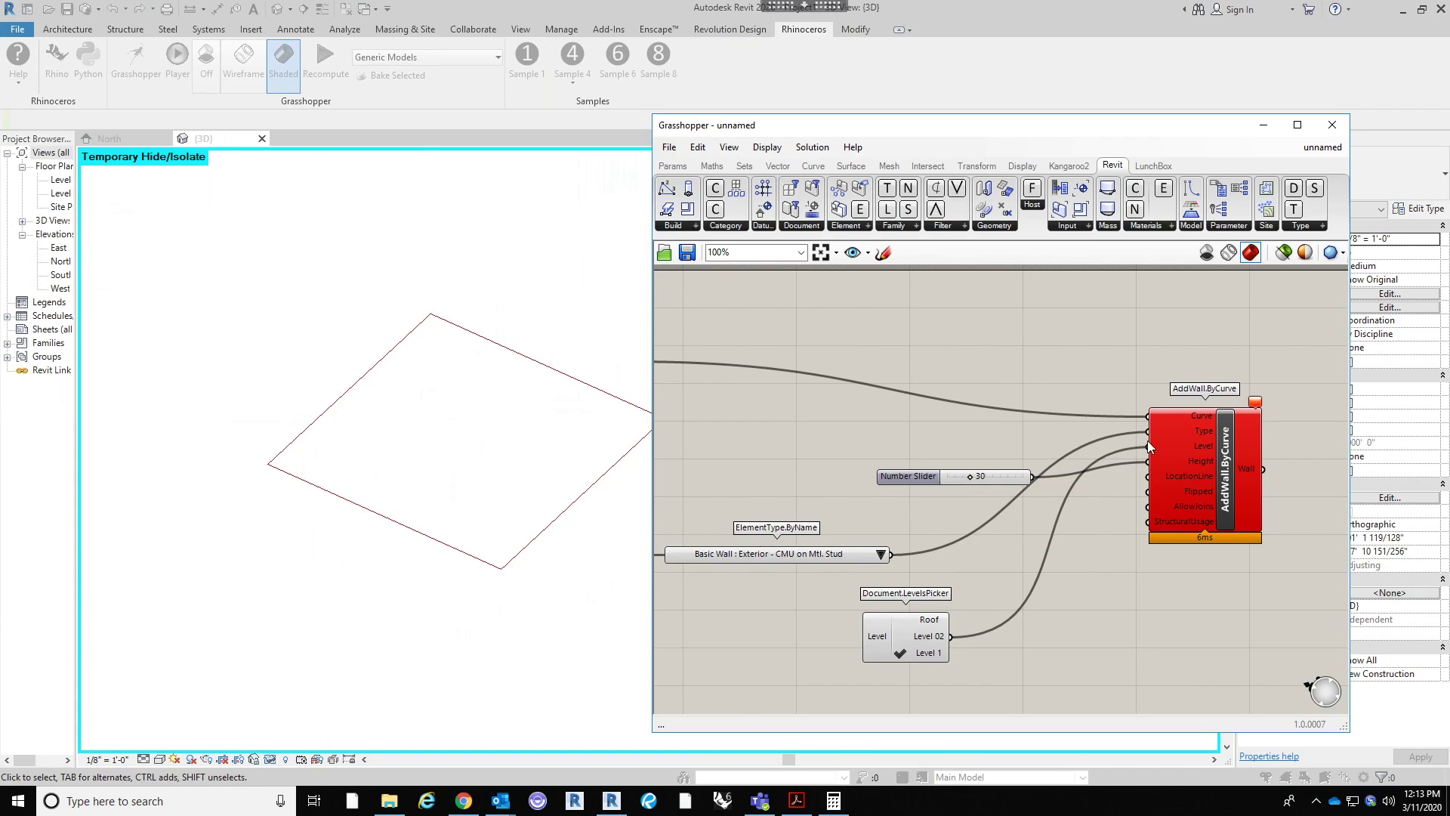
Step: Add an Explode component fed by the Rectangle output and connect its Segments output to the Curve input of AddWall.ByCurve
{"action": "scroll", "coordinate": [1221, 457], "scroll_direction": "down", "scroll_amount": 2}
{"action": "scroll", "coordinate": [939, 403], "scroll_direction": "up", "scroll_amount": 1}
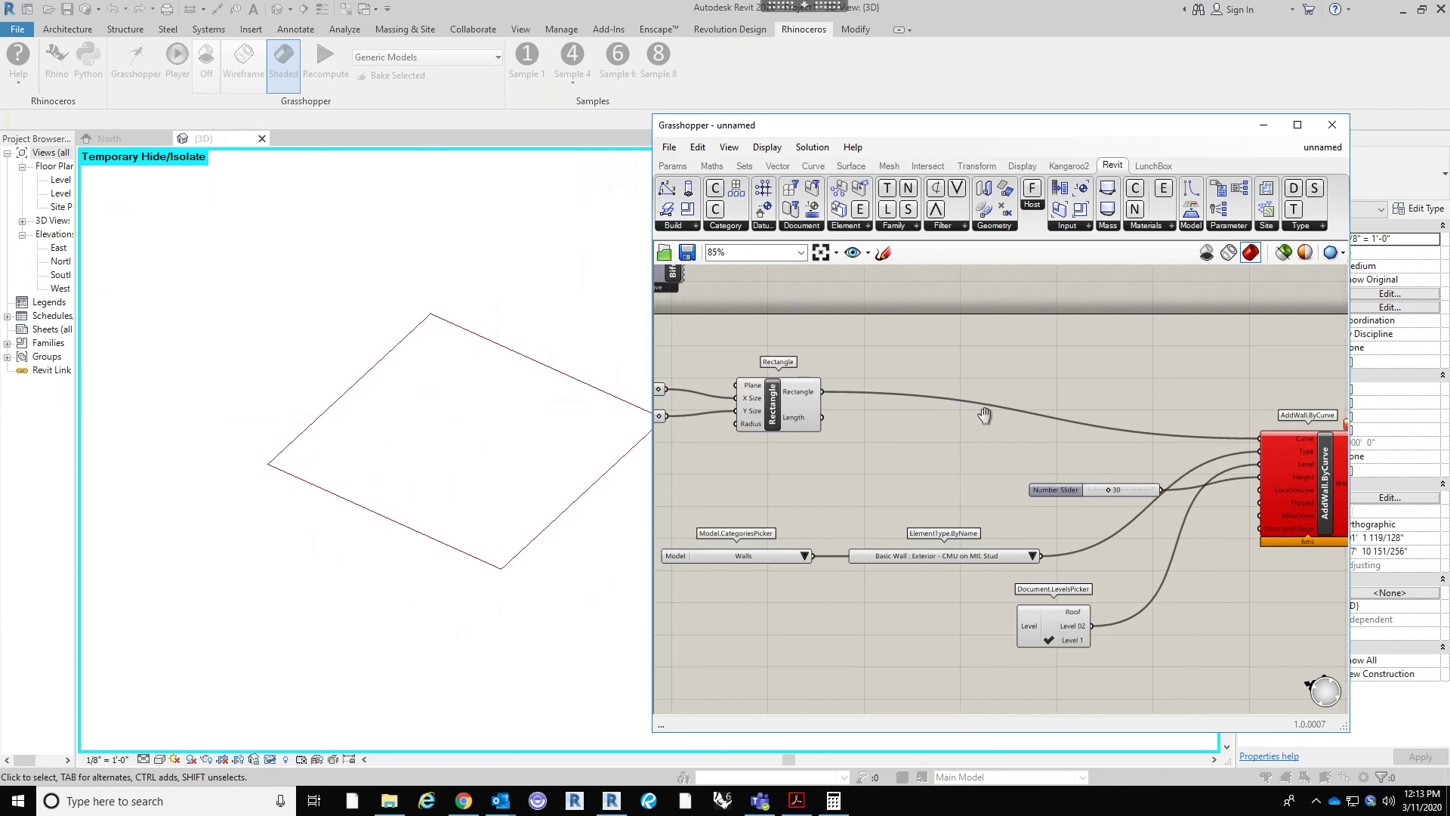
{"action": "double_click", "coordinate": [992, 427]}
{"action": "type", "text": "EXPLODE"}
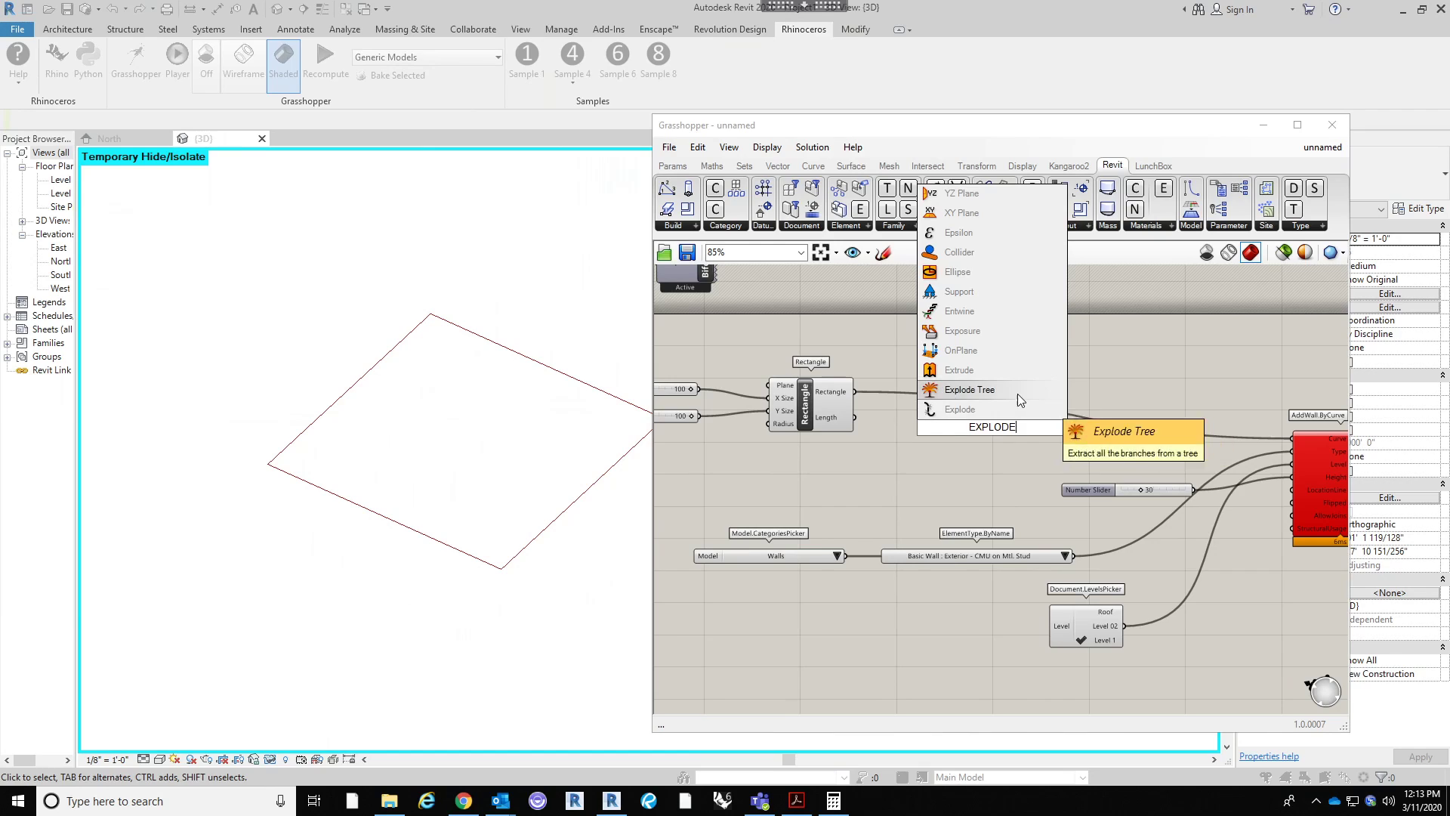
{"action": "left_click", "coordinate": [984, 417]}
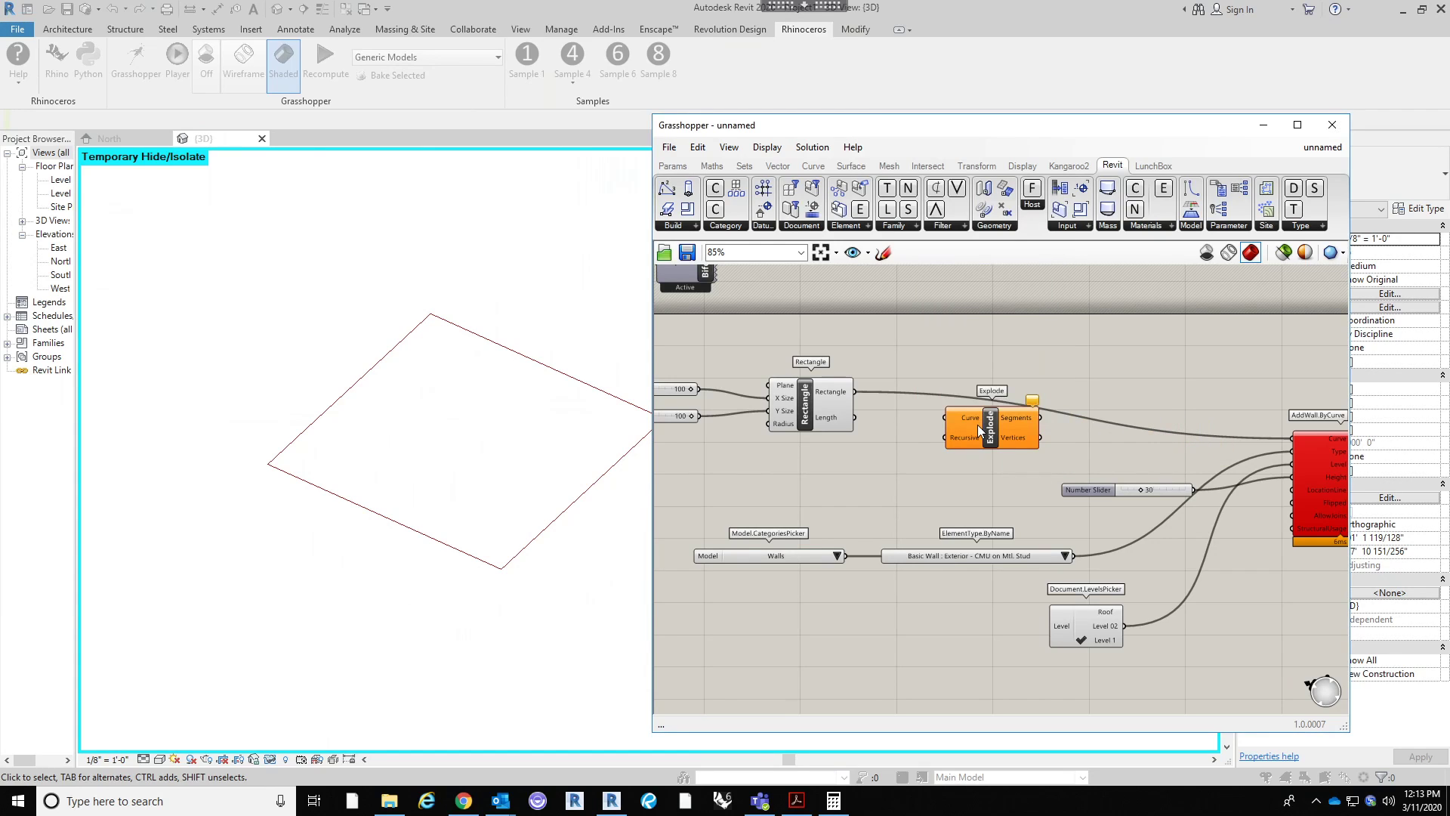
{"action": "left_click_drag", "start_coordinate": [854, 391], "coordinate": [944, 417]}
{"action": "right_click_drag", "start_coordinate": [1133, 393], "coordinate": [1049, 391]}
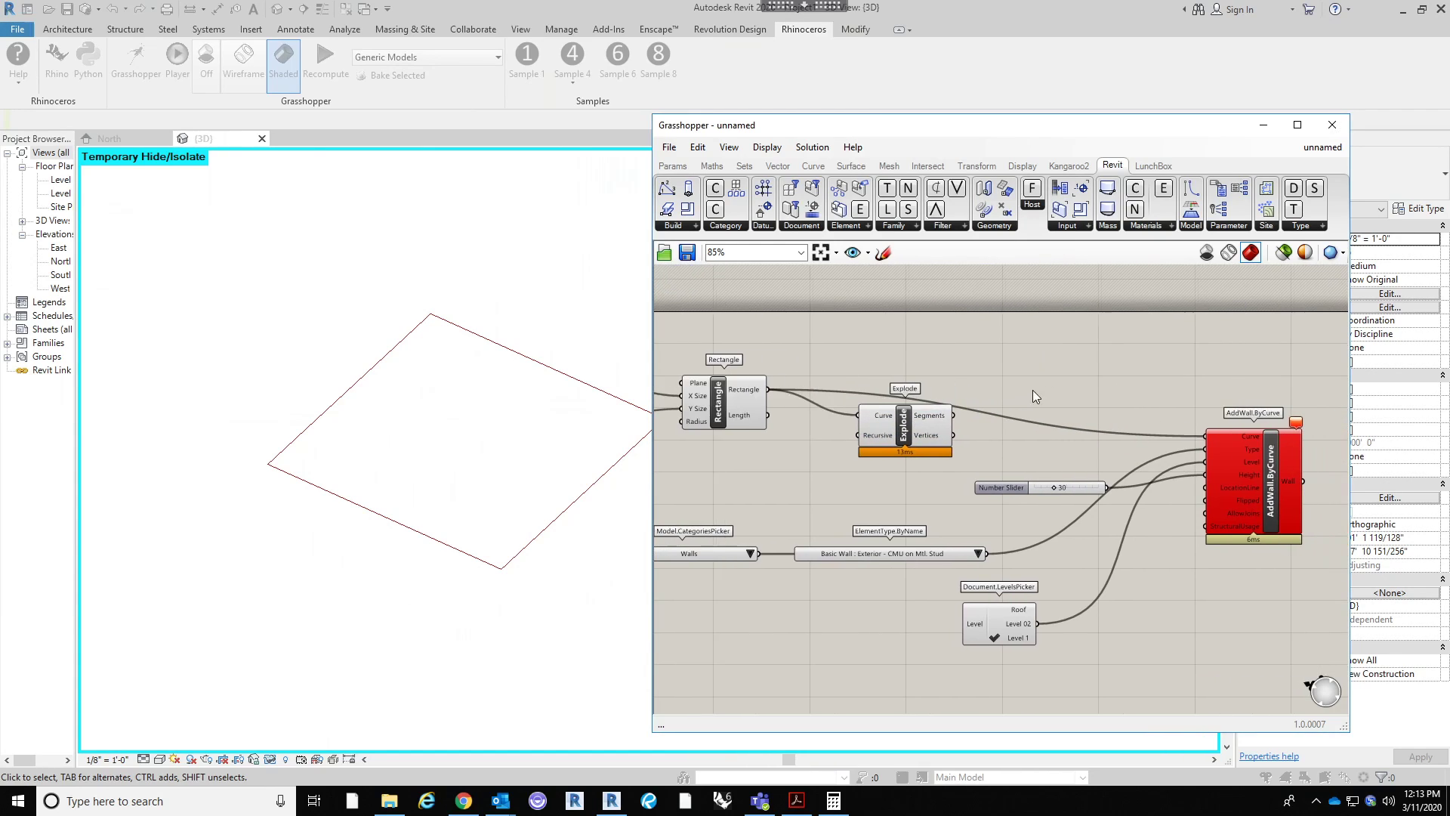
{"action": "left_click_drag", "start_coordinate": [953, 416], "coordinate": [1205, 436]}
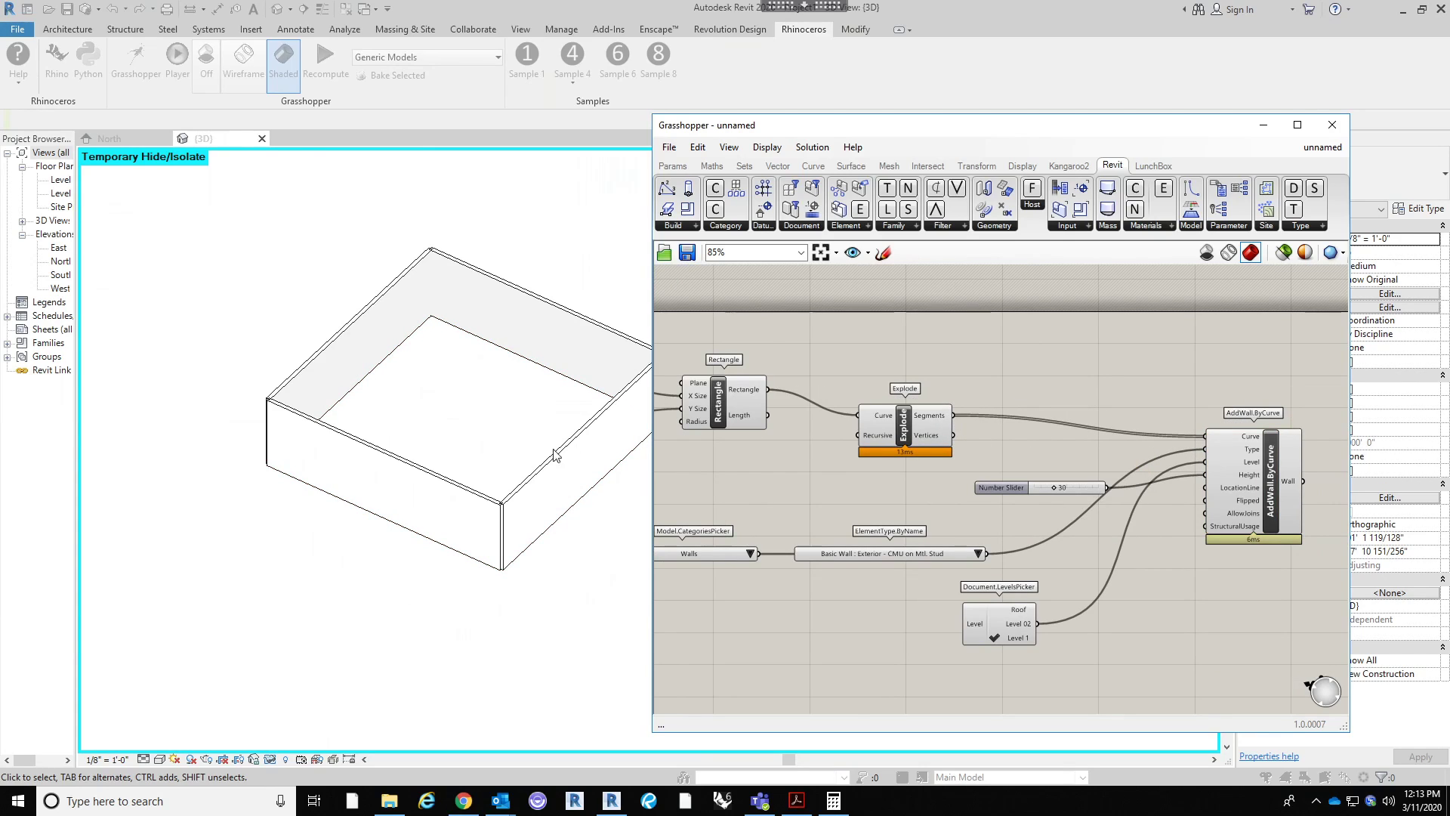
Step: Examine the generated walls and their near corner in the Revit 3D view, and return to the AddWall.ByCurve component in Grasshopper
{"action": "left_click", "coordinate": [253, 418]}
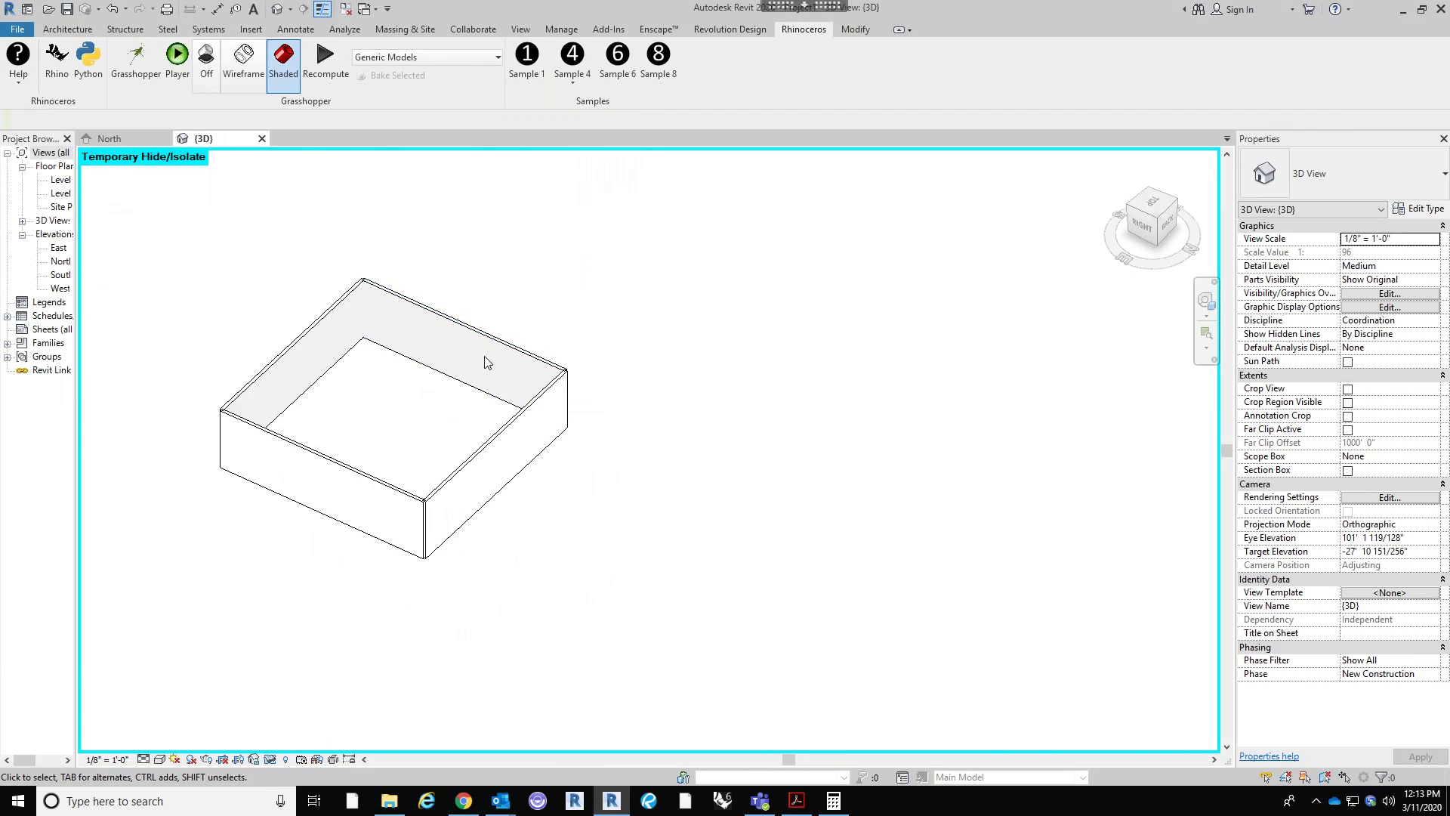
{"action": "left_click", "coordinate": [136, 71]}
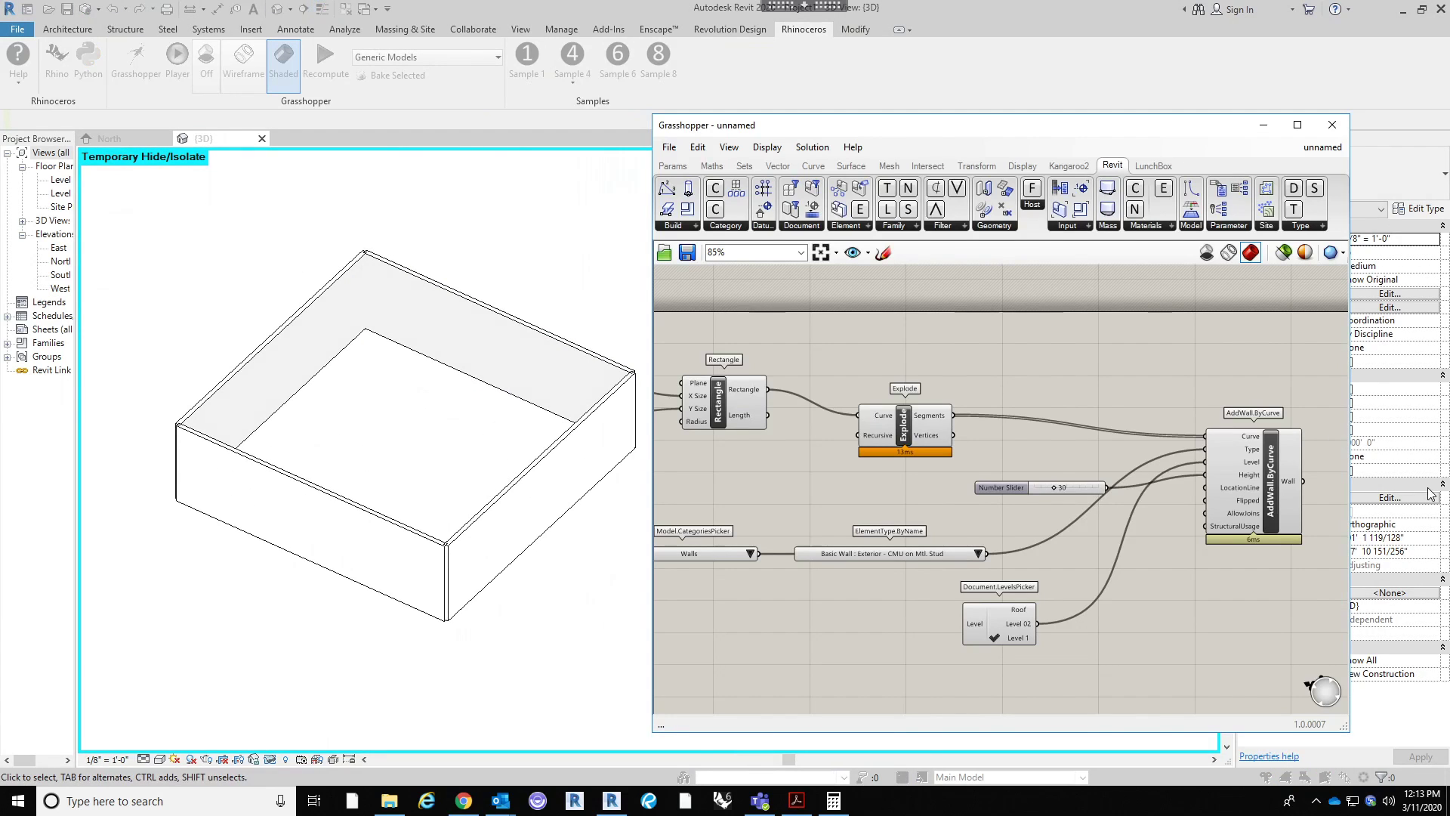
{"action": "right_click_drag", "start_coordinate": [1192, 617], "coordinate": [1086, 566]}
{"action": "scroll", "coordinate": [1080, 404], "scroll_direction": "up", "scroll_amount": 5}
{"action": "left_click_drag", "start_coordinate": [1163, 429], "coordinate": [1266, 431]}
{"action": "left_click", "coordinate": [637, 614]}
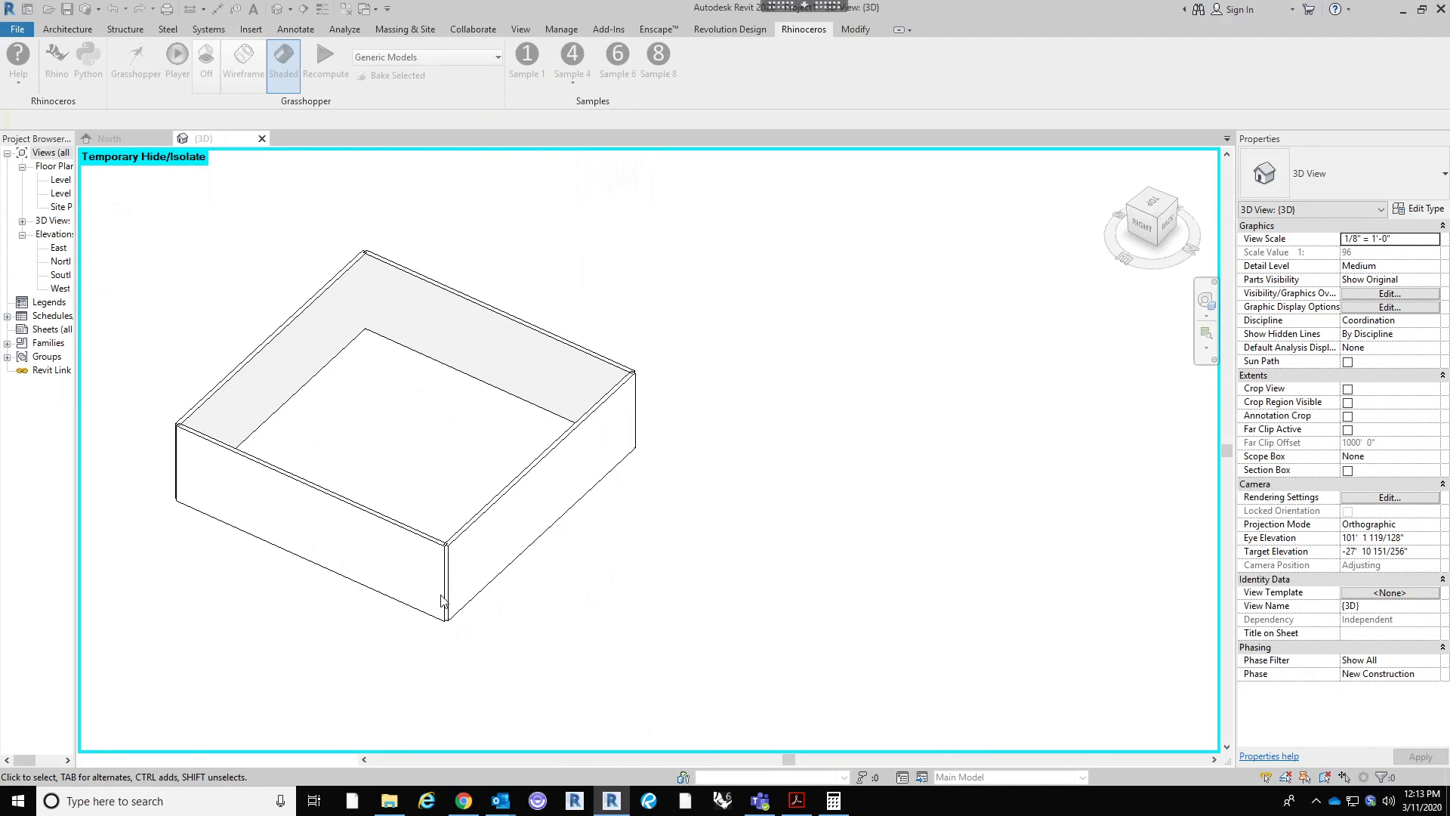
{"action": "scroll", "coordinate": [456, 581], "scroll_direction": "up", "scroll_amount": 5}
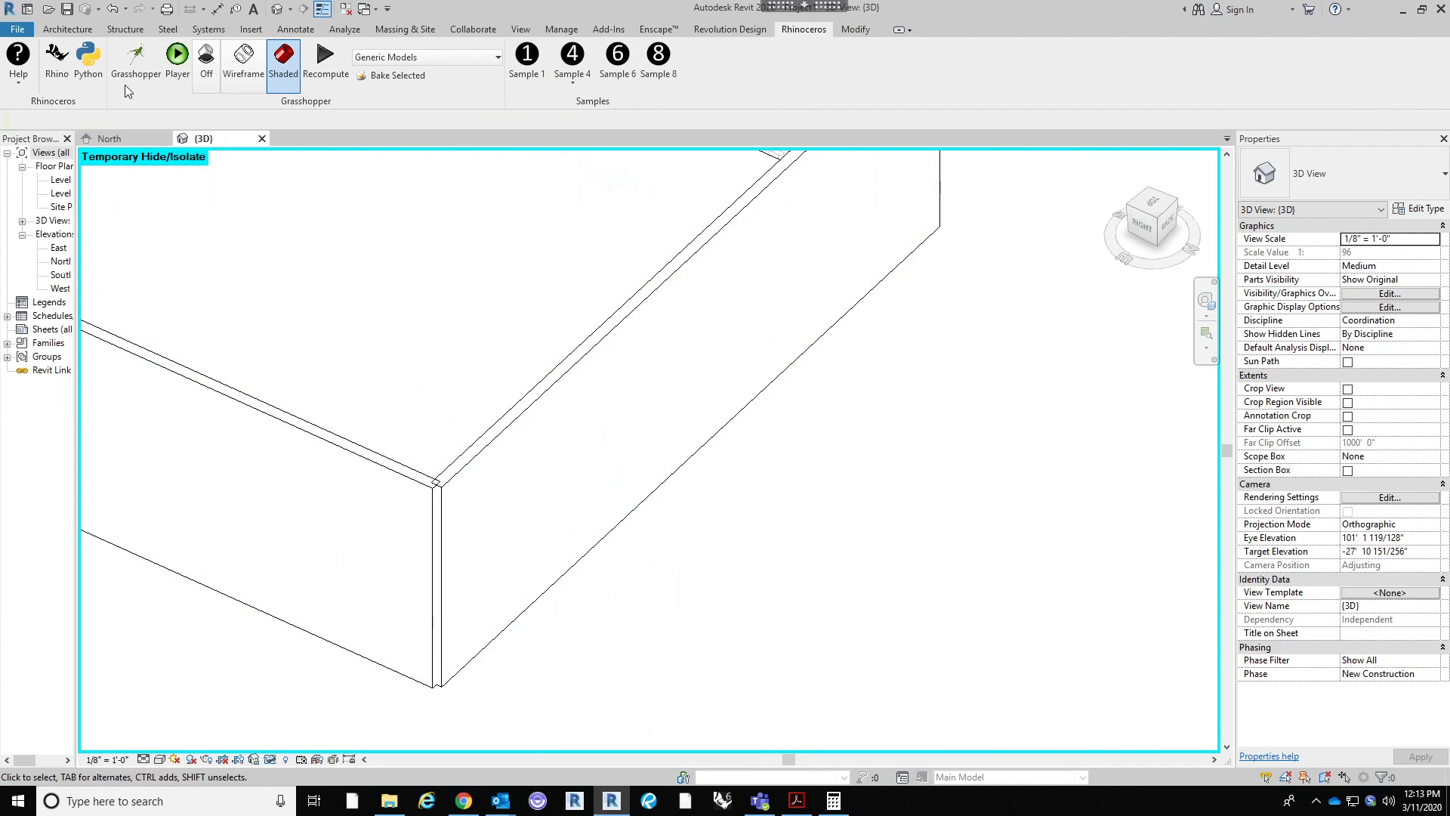
{"action": "left_click", "coordinate": [136, 62]}
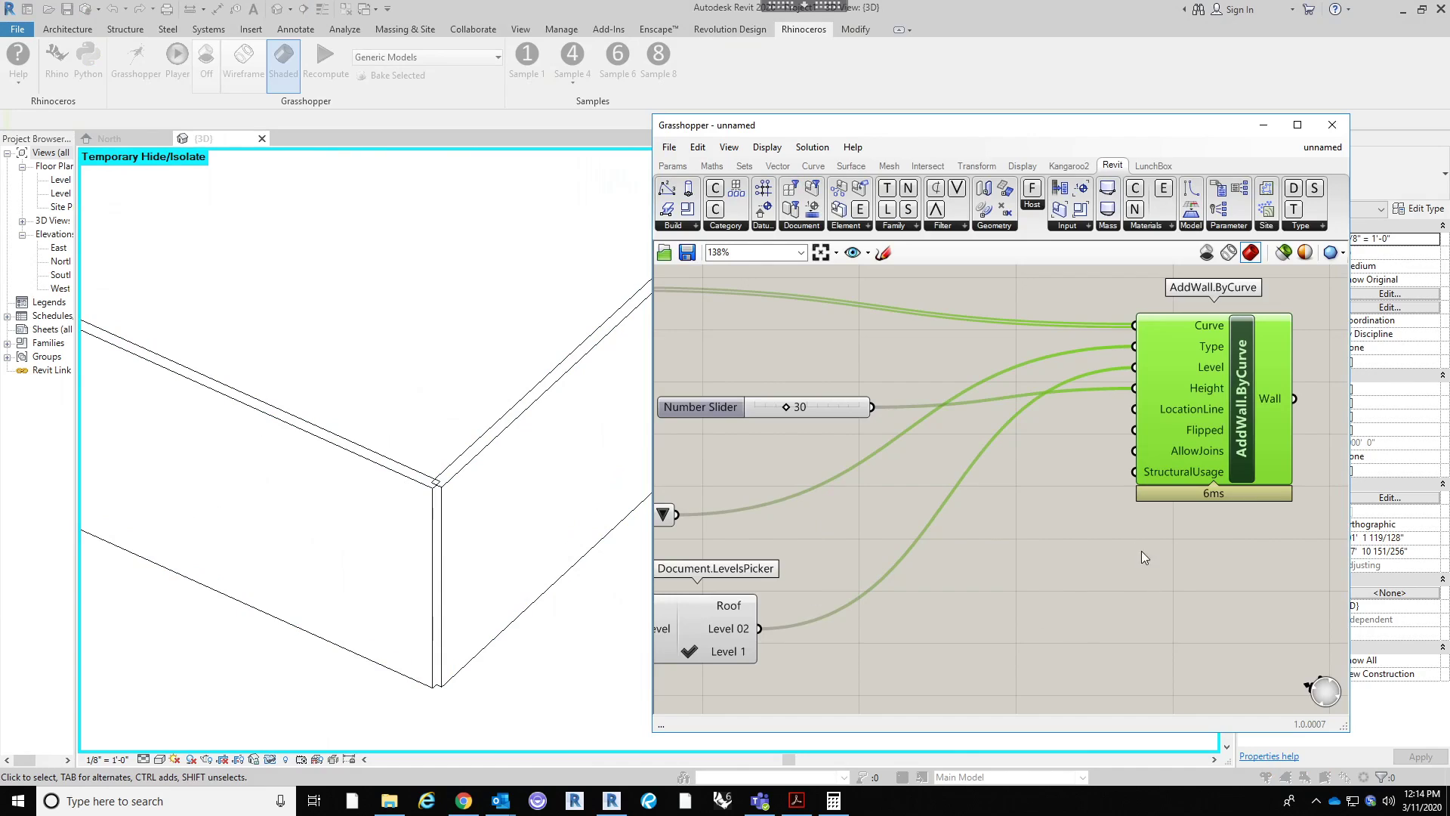
Step: Shift AddWall.ByCurve aside, add a Boolean Toggle and connect it to the component's AllowJoins input
{"action": "scroll", "coordinate": [987, 496], "scroll_direction": "down", "scroll_amount": 2}
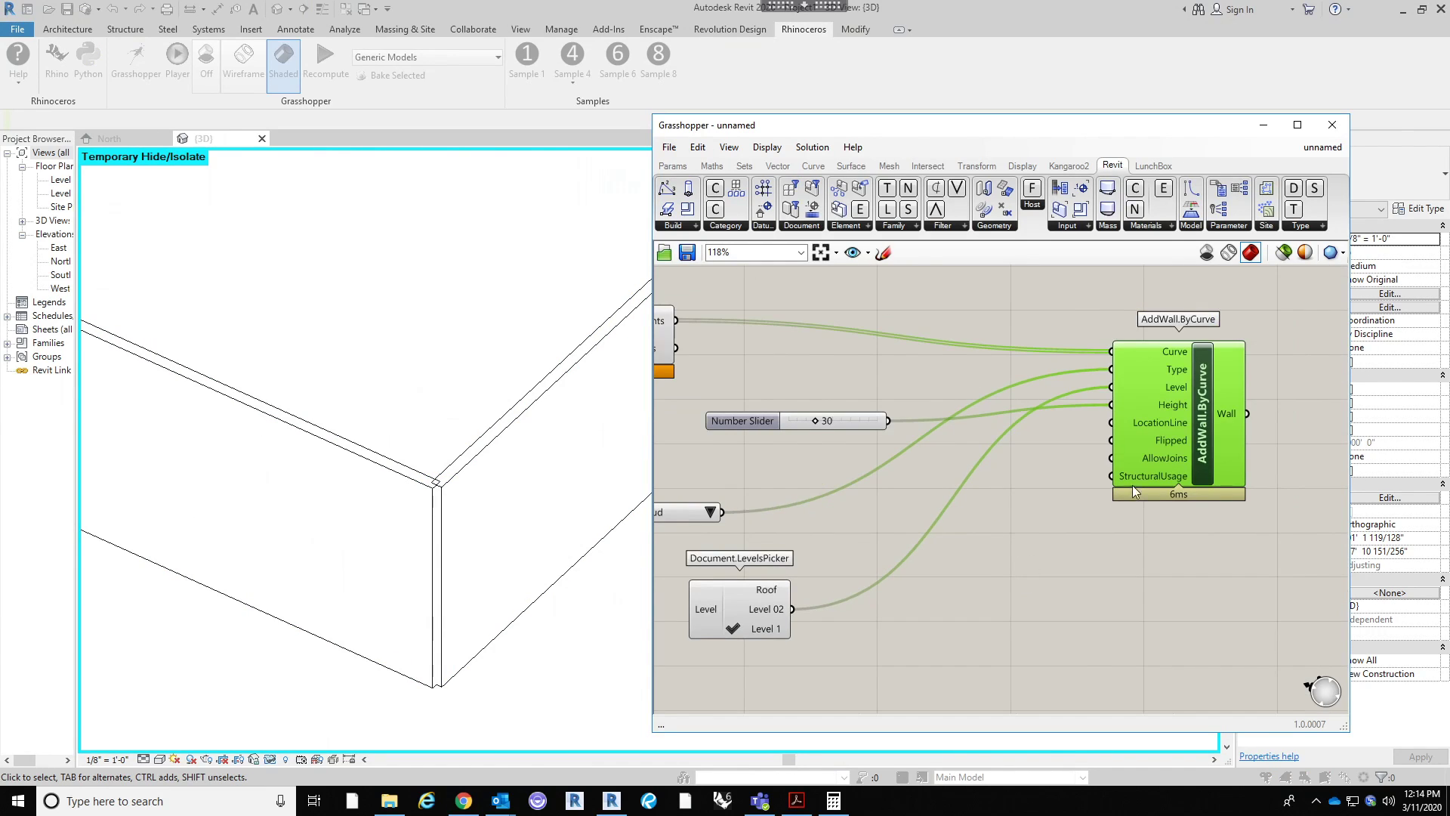
{"action": "left_click_drag", "start_coordinate": [1206, 436], "coordinate": [1270, 436]}
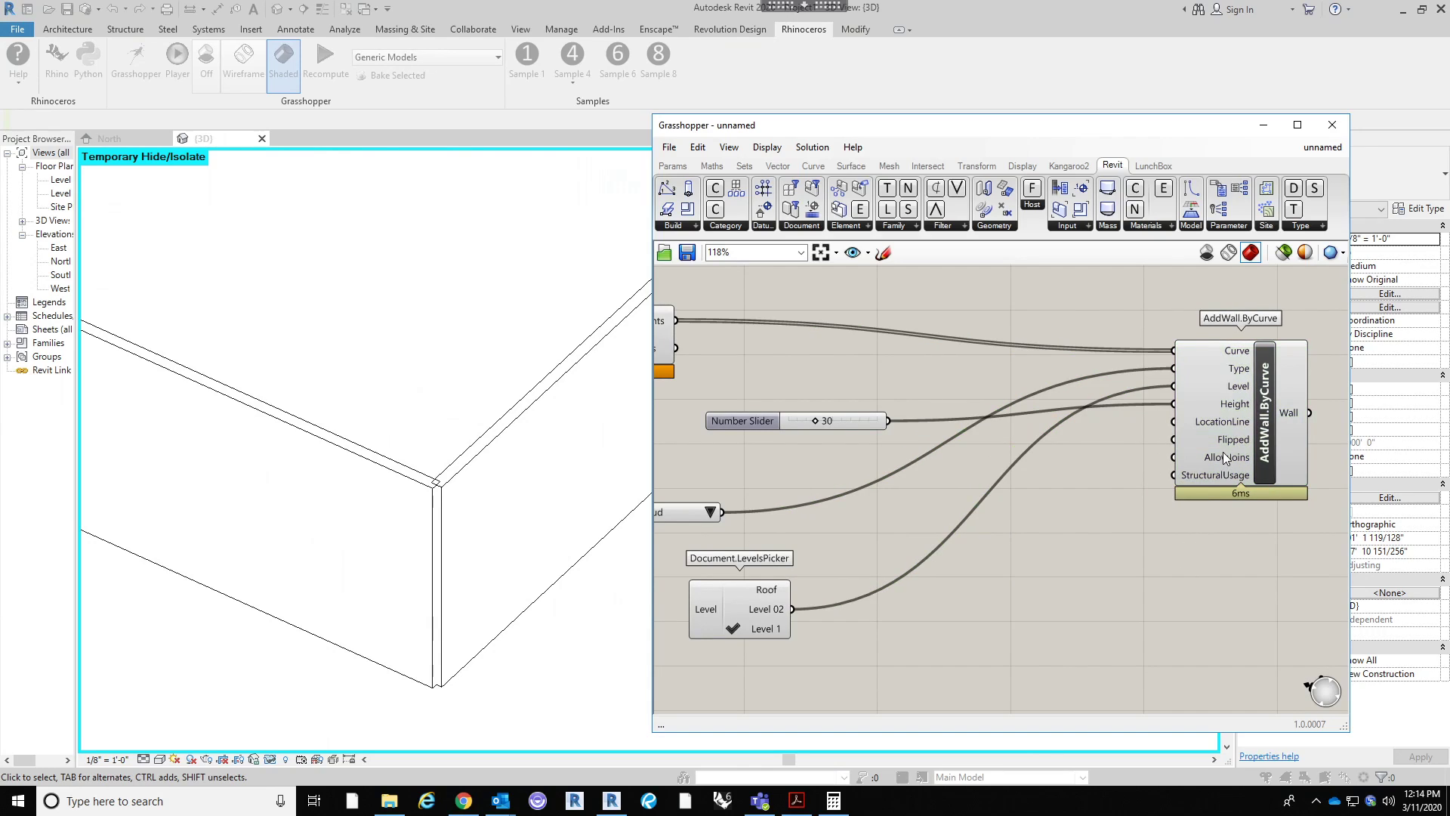
{"action": "mouse_move", "coordinate": [1223, 456]}
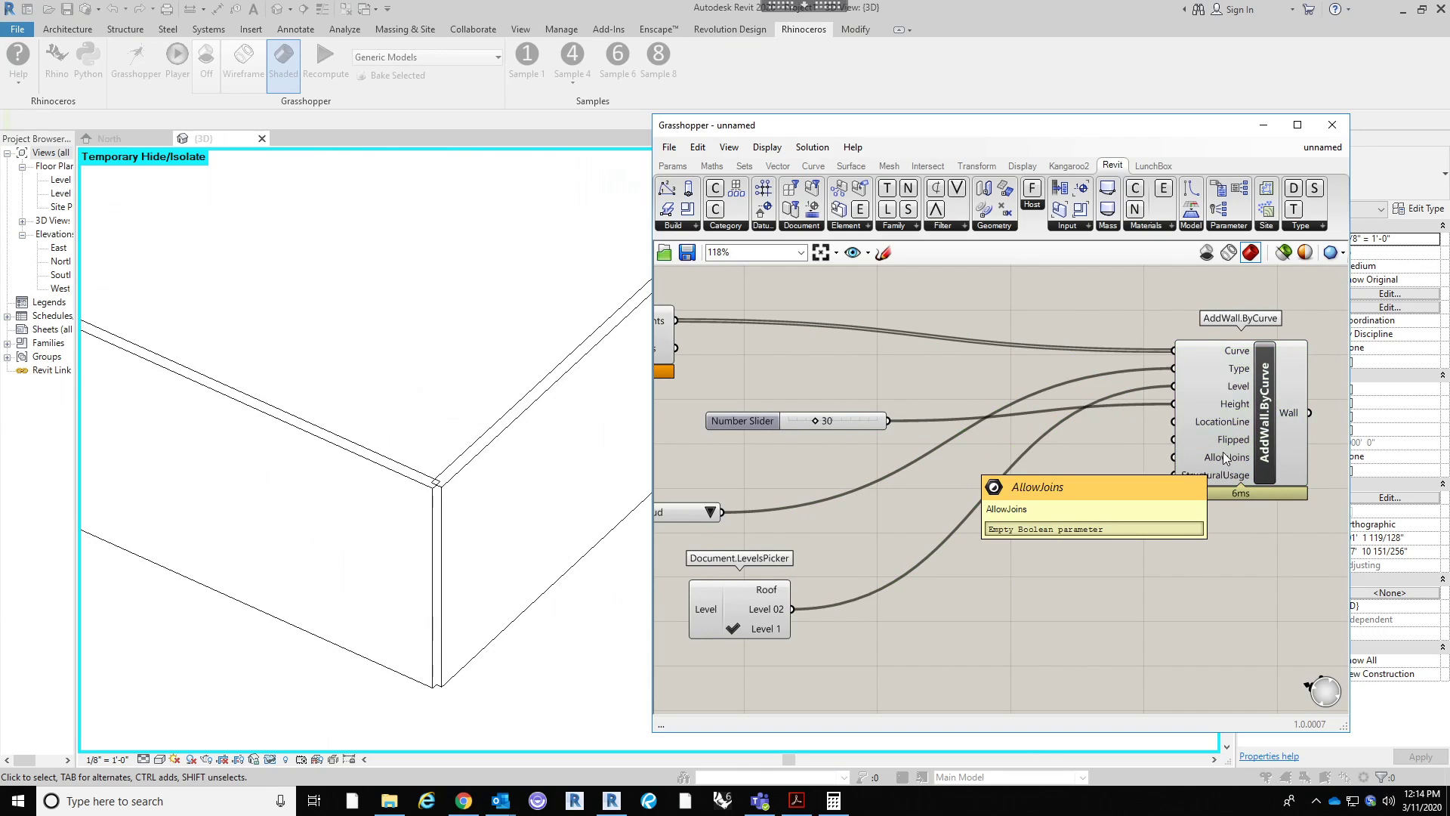
{"action": "double_click", "coordinate": [1030, 580]}
{"action": "type", "text": "BOOL"}
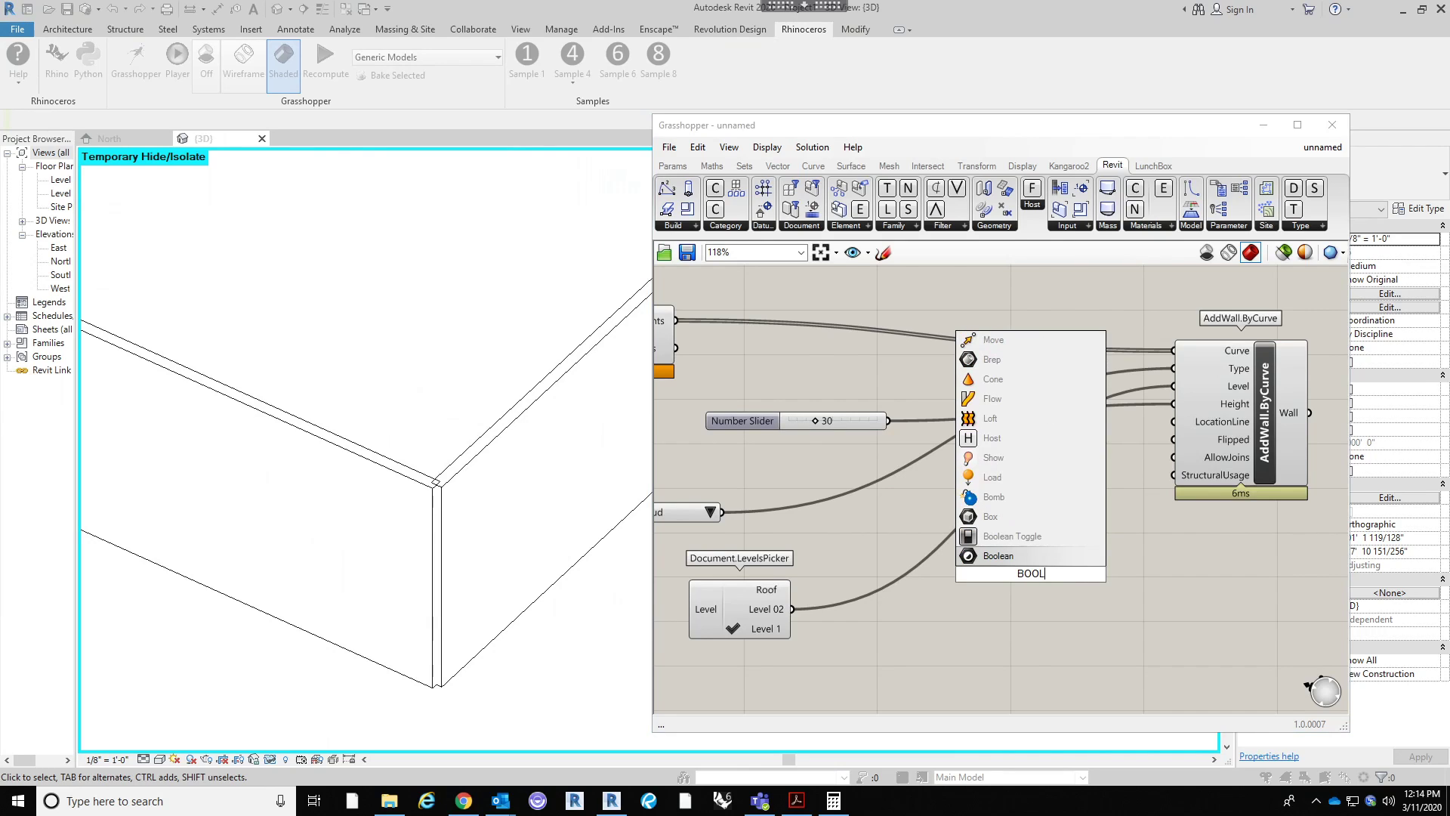
{"action": "left_click", "coordinate": [1058, 540]}
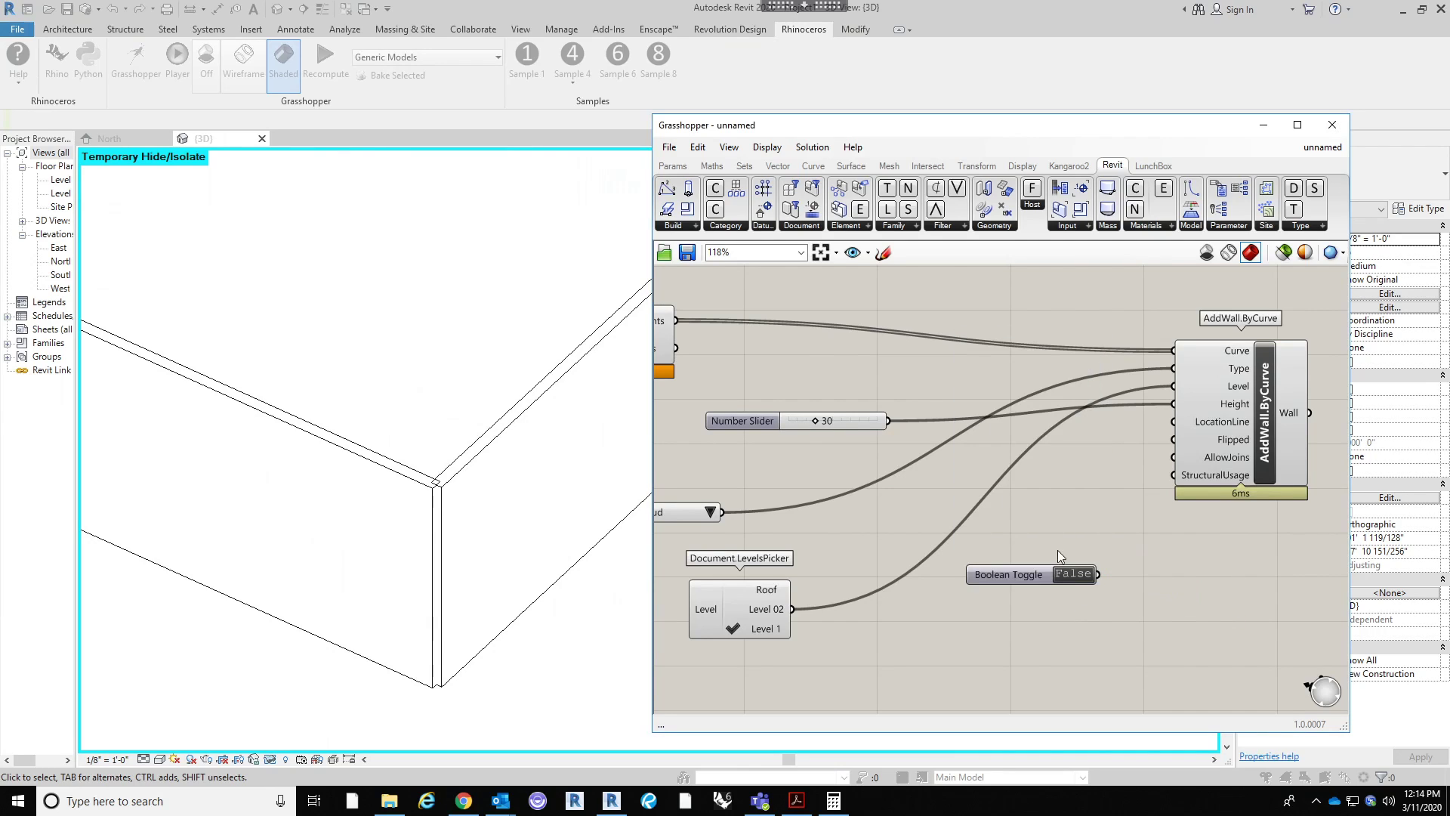
{"action": "left_click_drag", "start_coordinate": [1039, 573], "coordinate": [1174, 457]}
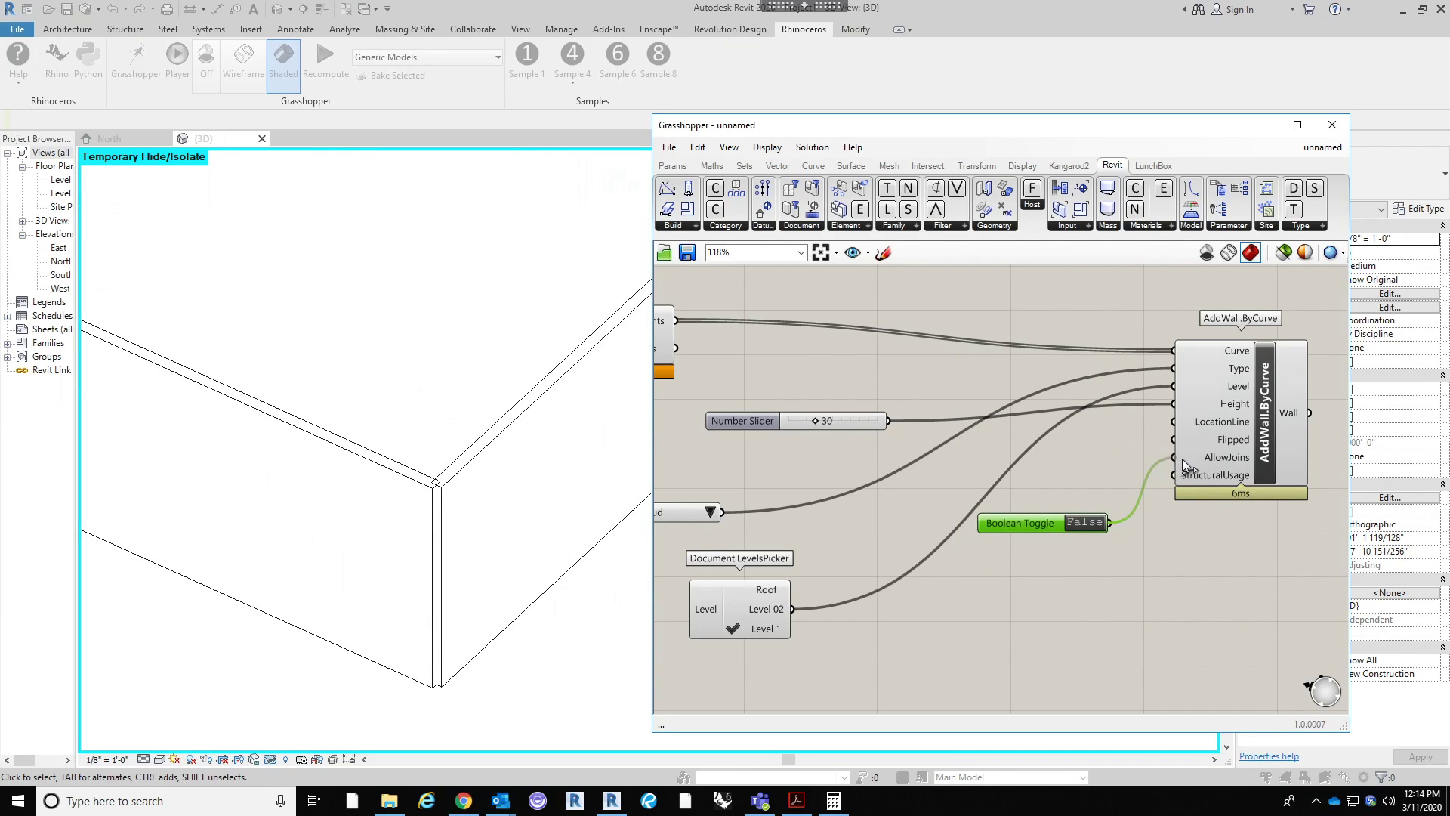
Step: Set the Boolean Toggle to True, flipping it off and on again to compare the wall corner joins
{"action": "double_click", "coordinate": [1095, 523]}
{"action": "left_click", "coordinate": [1094, 569]}
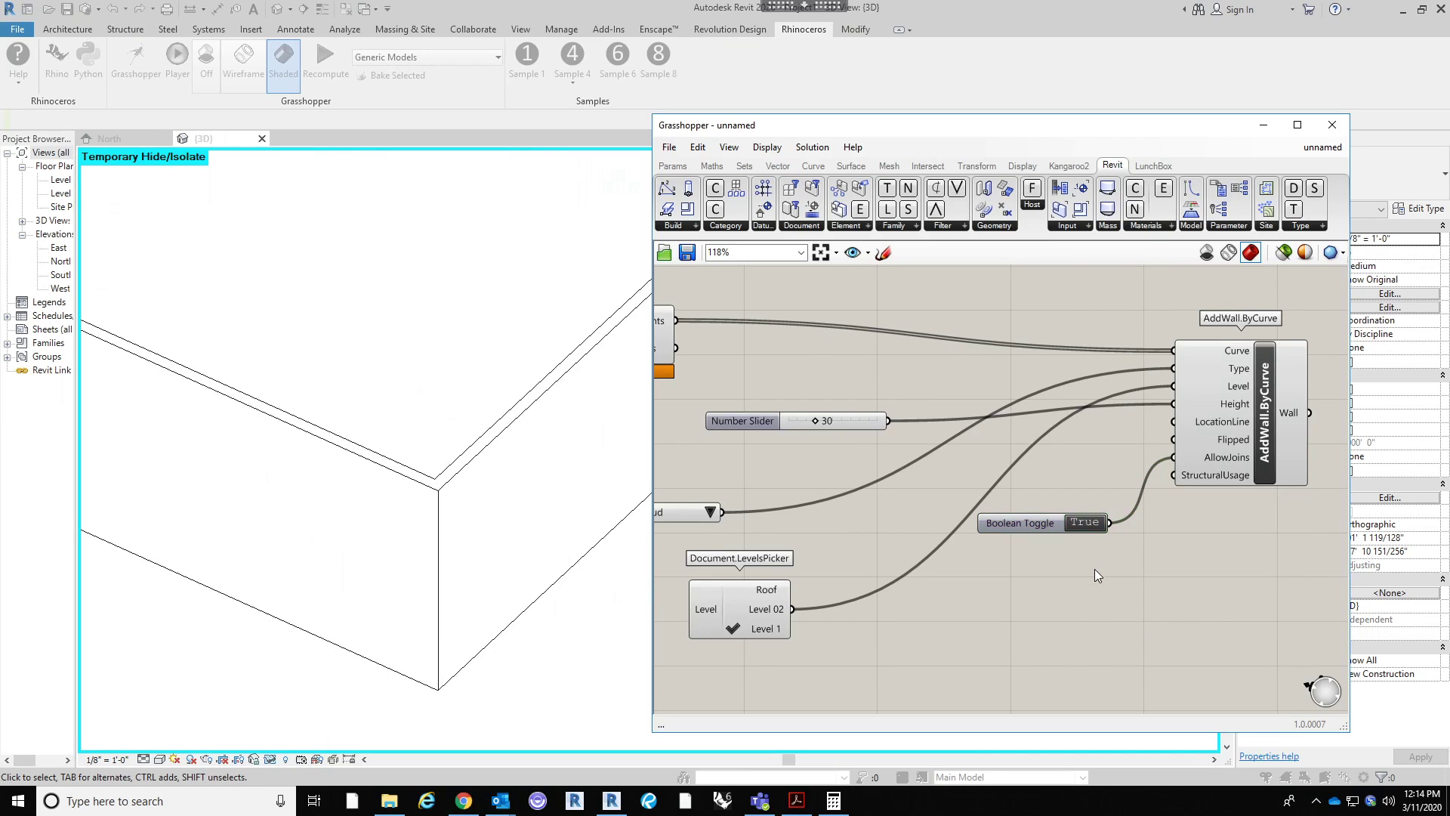
{"action": "double_click", "coordinate": [1083, 522]}
{"action": "double_click", "coordinate": [1072, 522]}
Step: Reposition the AddWall.ByCurve component and the Boolean Toggle slightly, and view the whole wall enclosure in the Revit 3D view
{"action": "scroll", "coordinate": [1057, 531], "scroll_direction": "down", "scroll_amount": 4}
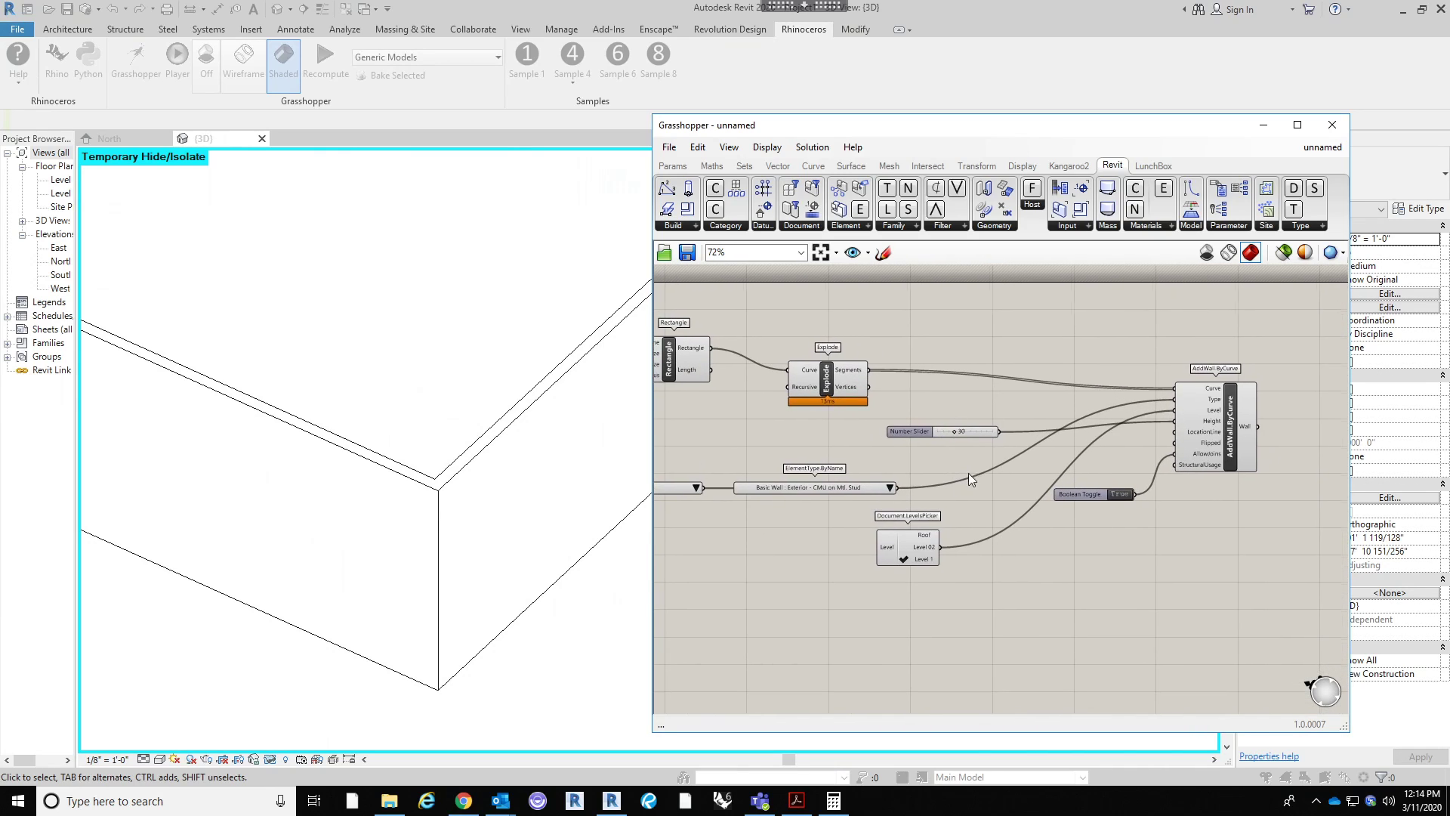
{"action": "left_click_drag", "start_coordinate": [1226, 427], "coordinate": [1225, 437]}
{"action": "left_click_drag", "start_coordinate": [1082, 497], "coordinate": [1057, 486]}
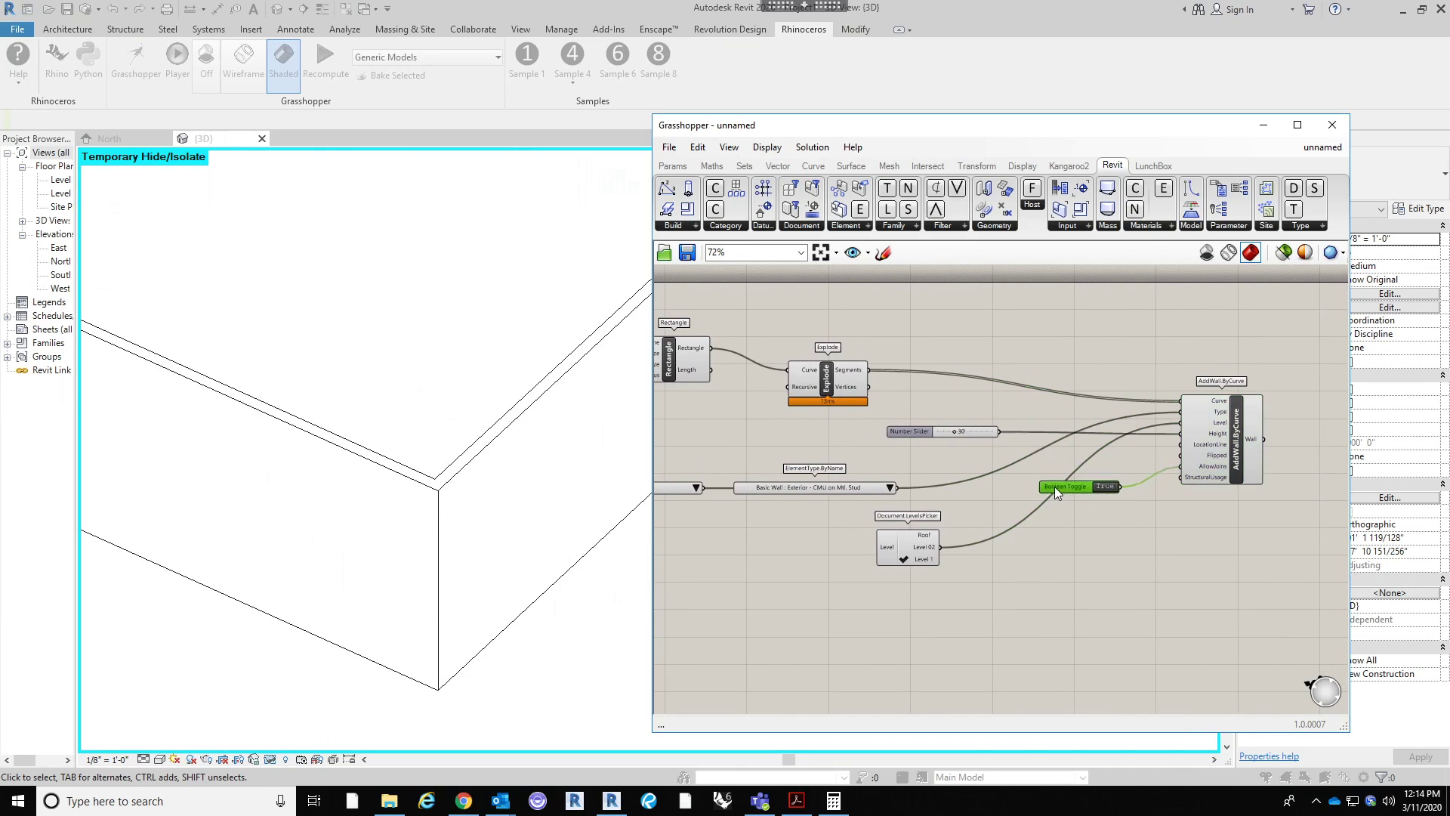
{"action": "left_click", "coordinate": [517, 528]}
{"action": "scroll", "coordinate": [495, 582], "scroll_direction": "down", "scroll_amount": 3}
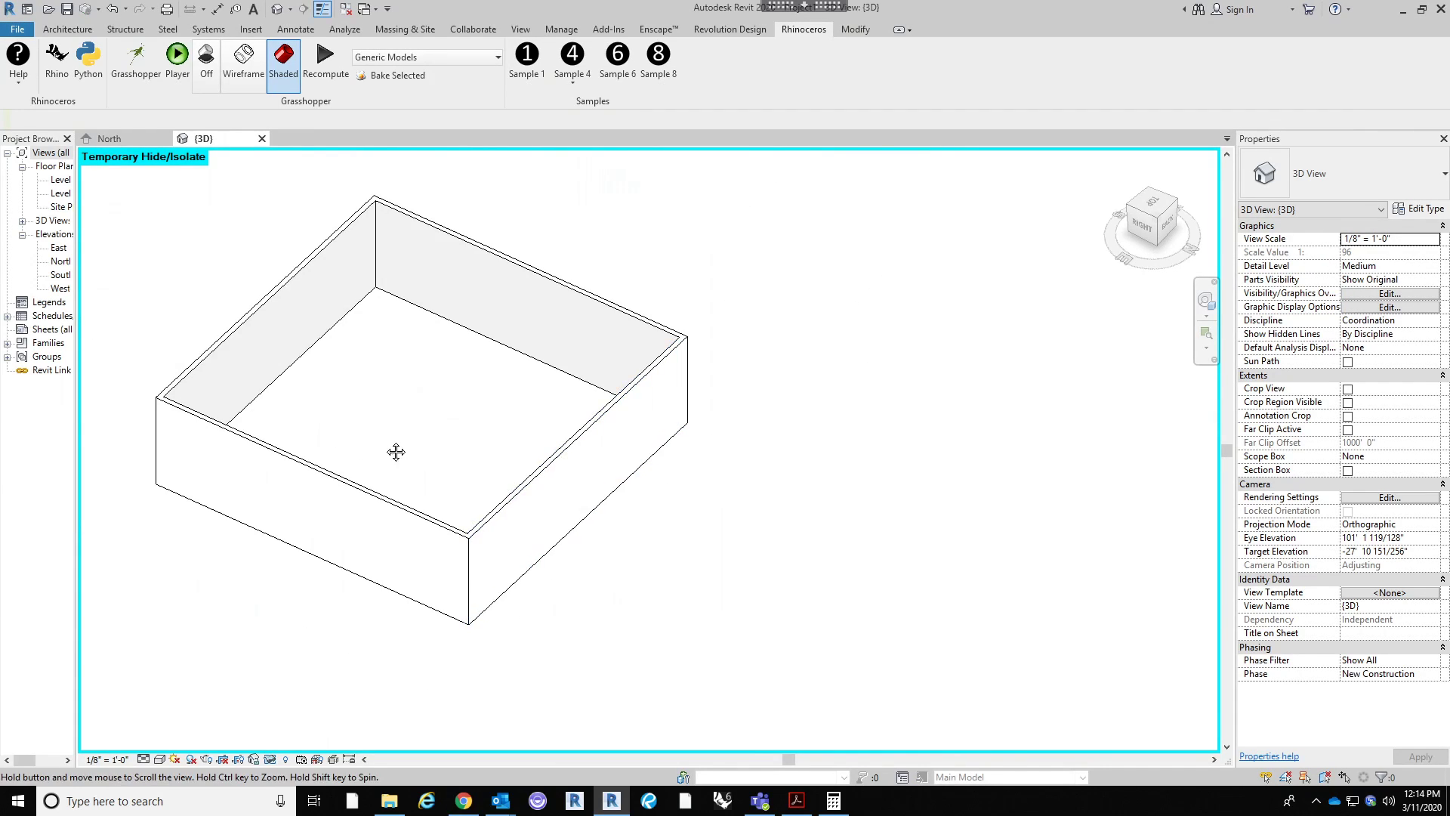
Step: Add an AddFloor.ByOutline component below the wall definition in Grasshopper and check its inputs
{"action": "middle_click_drag", "start_coordinate": [383, 452], "coordinate": [497, 458]}
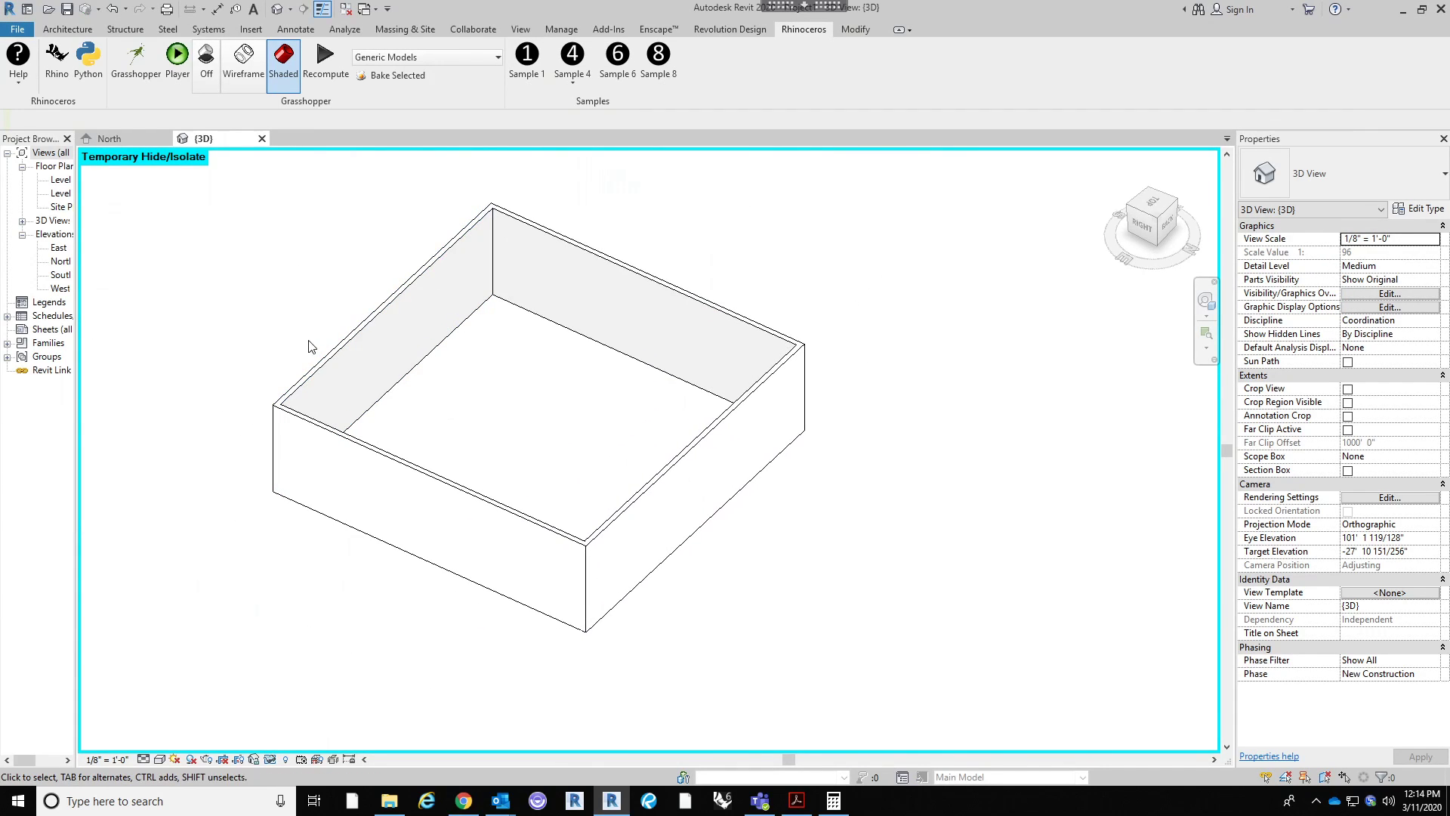
{"action": "left_click", "coordinate": [155, 79]}
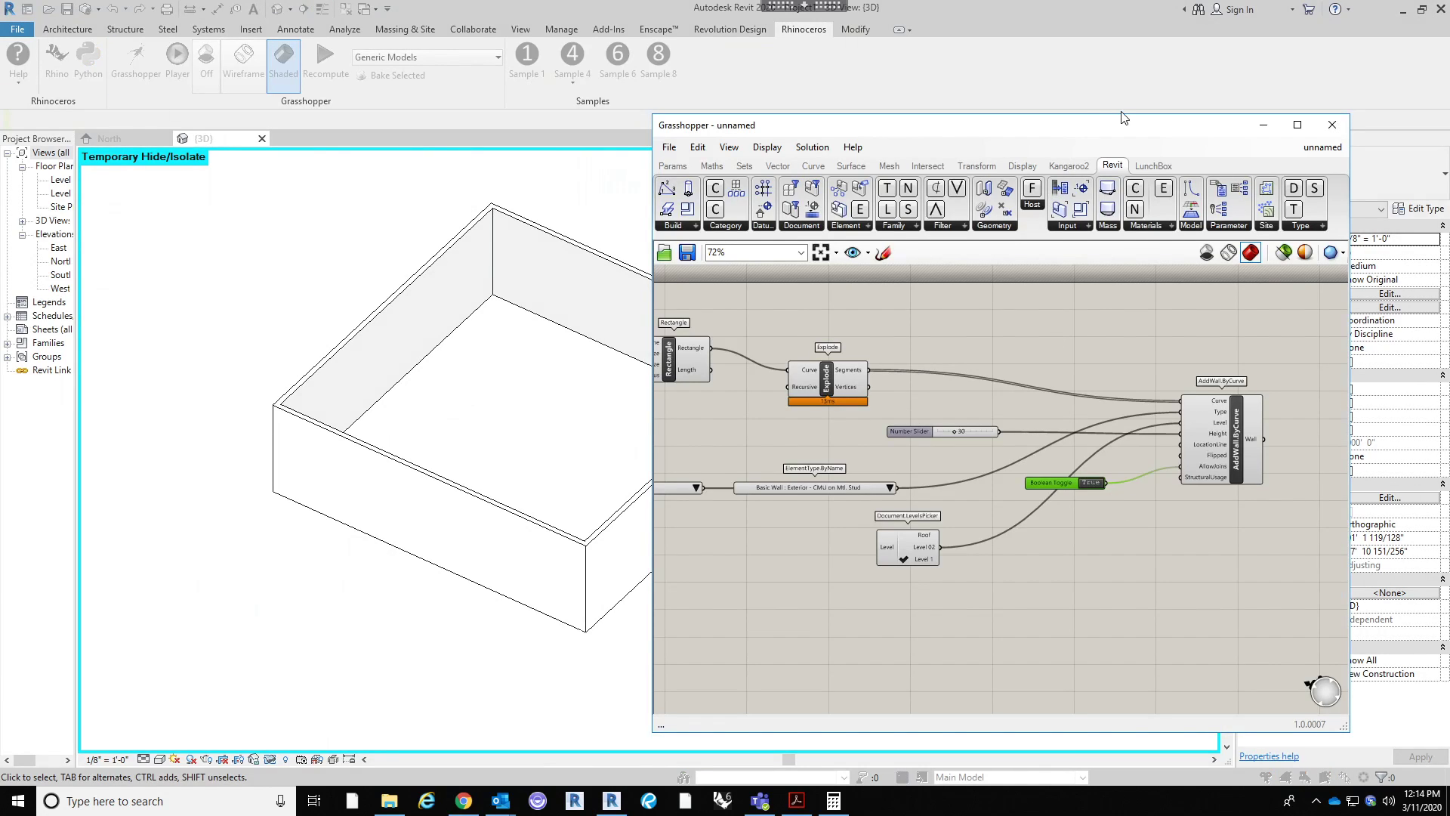
{"action": "scroll", "coordinate": [998, 423], "scroll_direction": "down", "scroll_amount": 3}
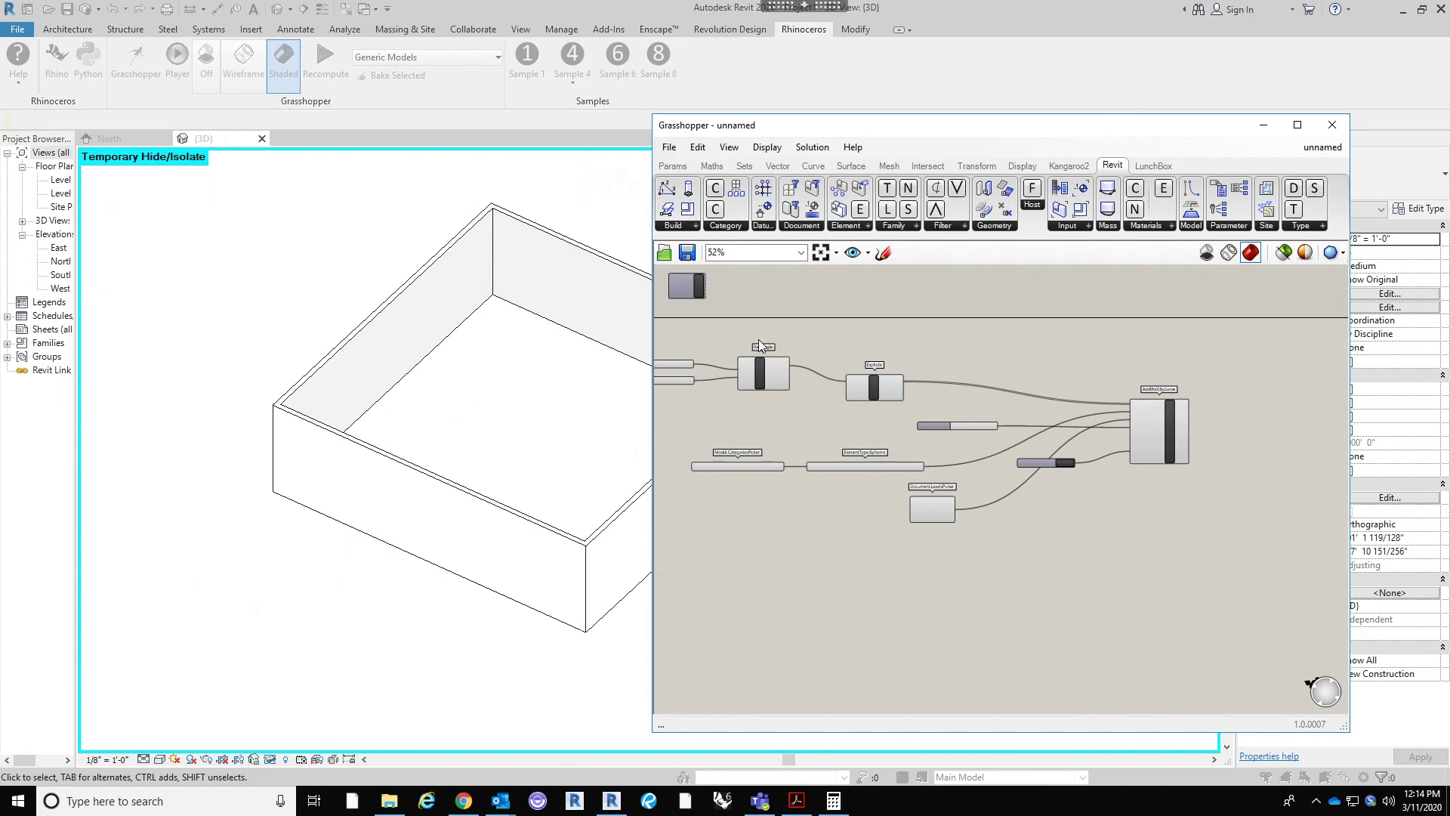
{"action": "left_click", "coordinate": [691, 227]}
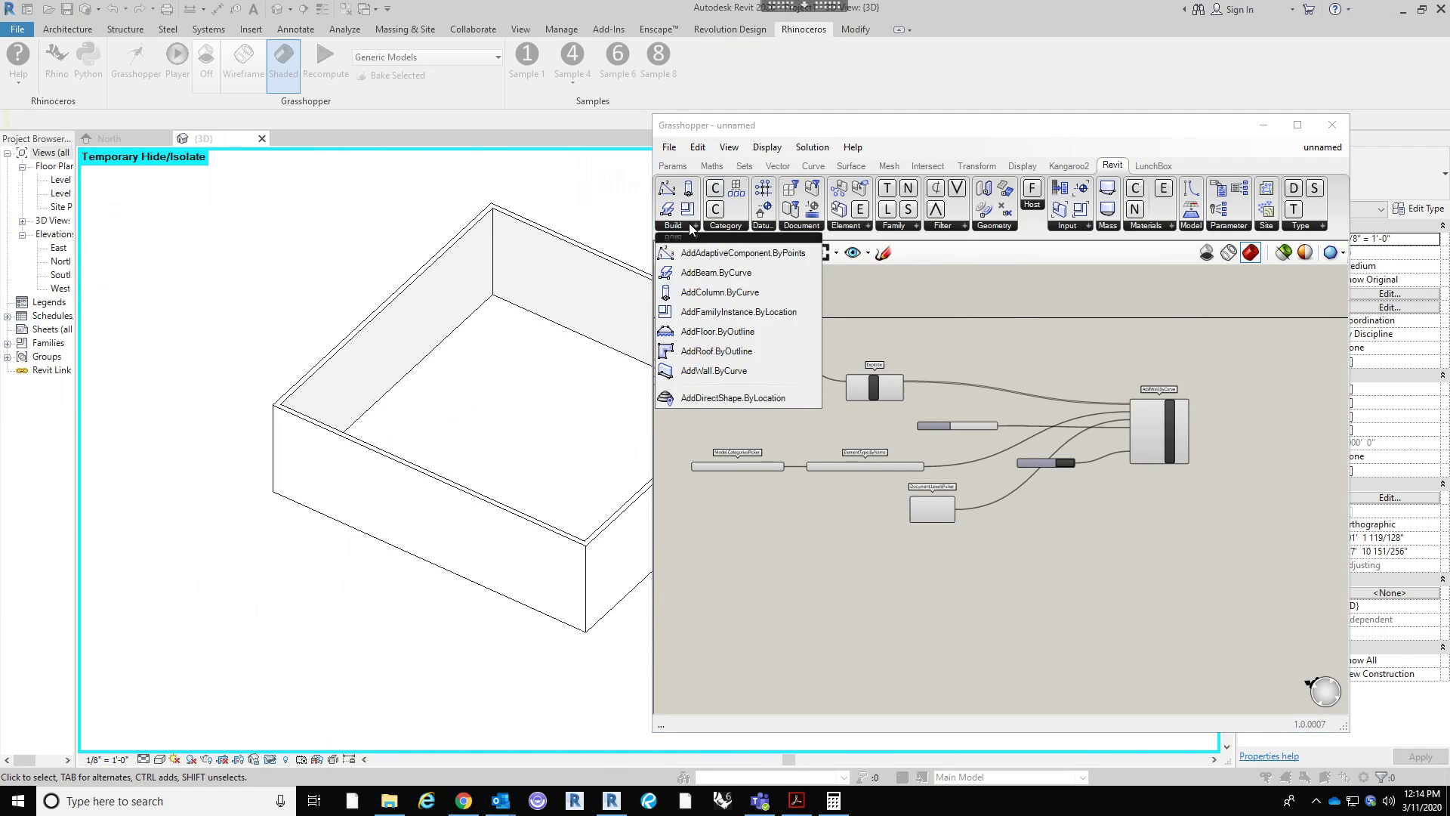
{"action": "left_click", "coordinate": [731, 351]}
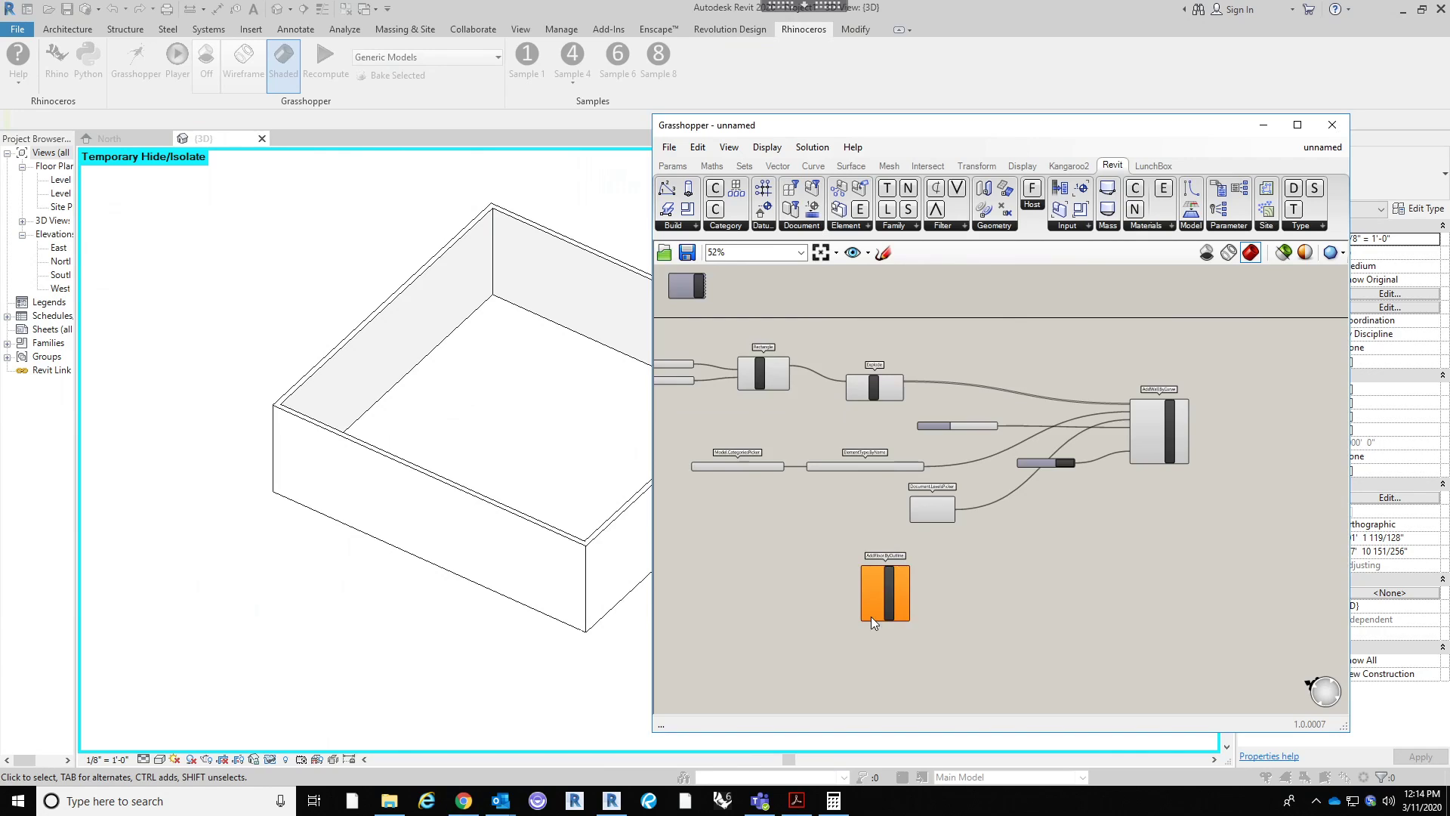
{"action": "scroll", "coordinate": [873, 610], "scroll_direction": "up", "scroll_amount": 4}
{"action": "scroll", "coordinate": [817, 511], "scroll_direction": "down", "scroll_amount": 2}
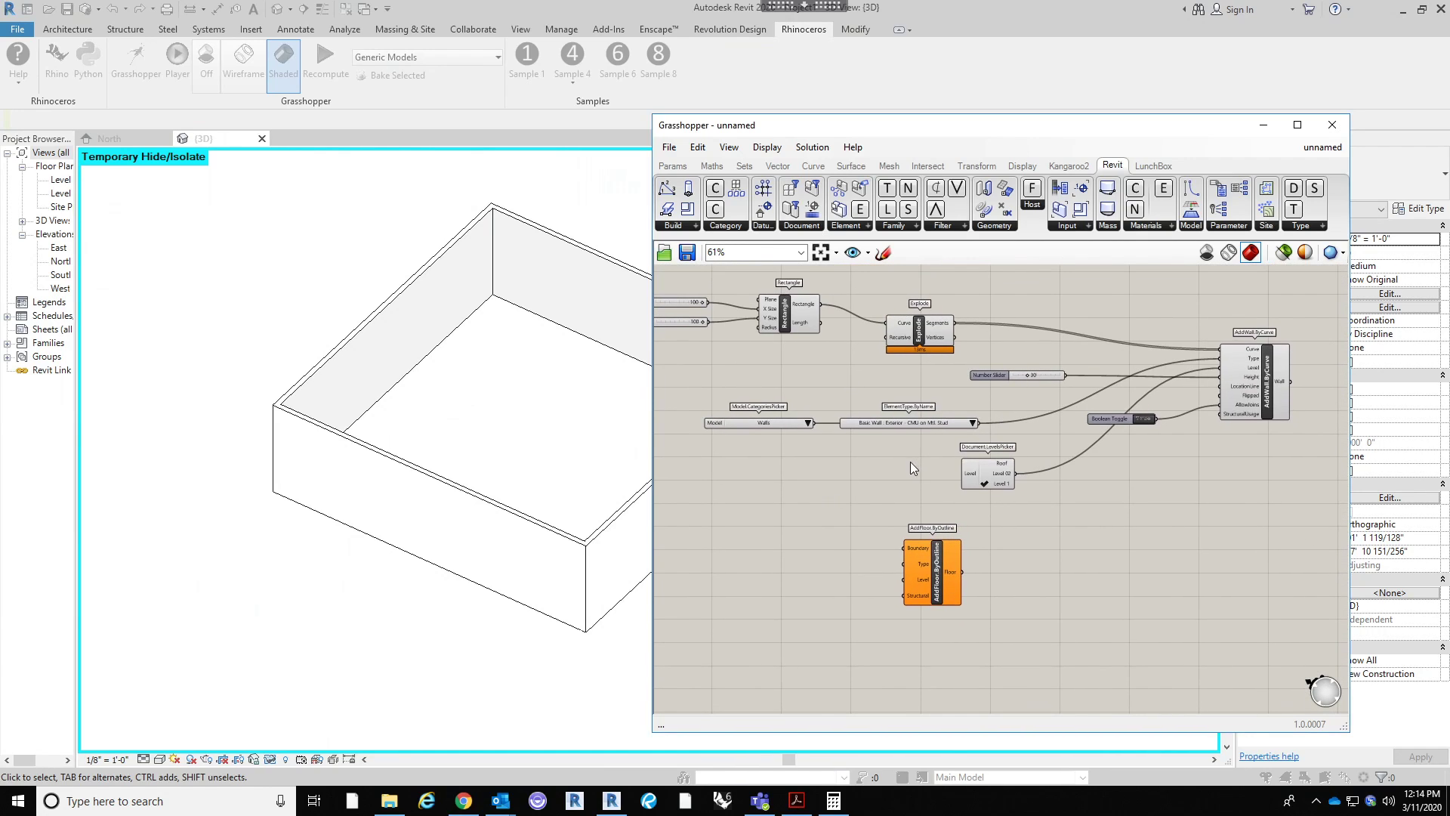
{"action": "scroll", "coordinate": [926, 532], "scroll_direction": "up", "scroll_amount": 2}
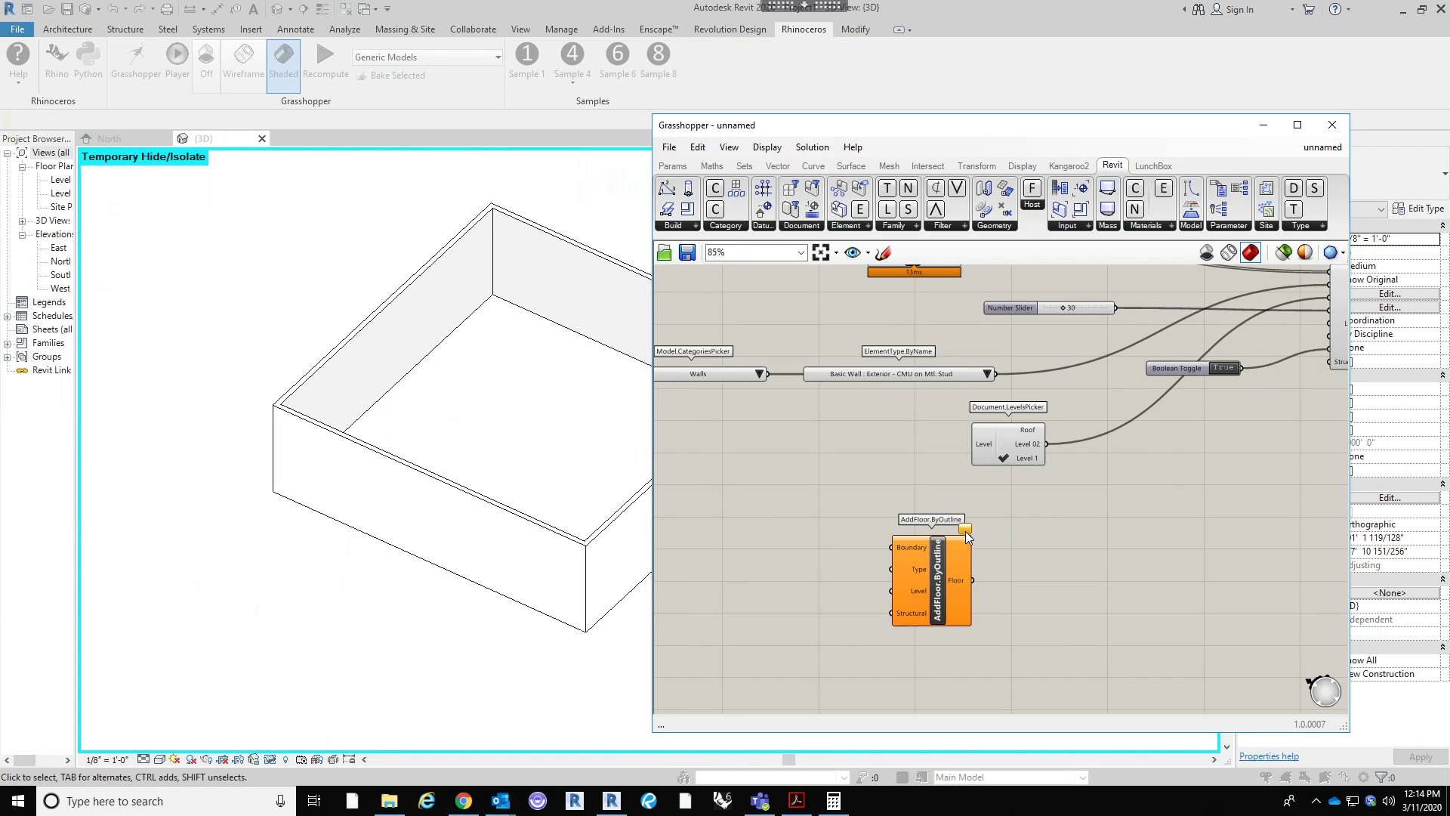
{"action": "mouse_move", "coordinate": [968, 536]}
{"action": "mouse_move", "coordinate": [909, 546]}
{"action": "right_click_drag", "start_coordinate": [810, 518], "coordinate": [855, 546]}
{"action": "scroll", "coordinate": [861, 518], "scroll_direction": "down", "scroll_amount": 1}
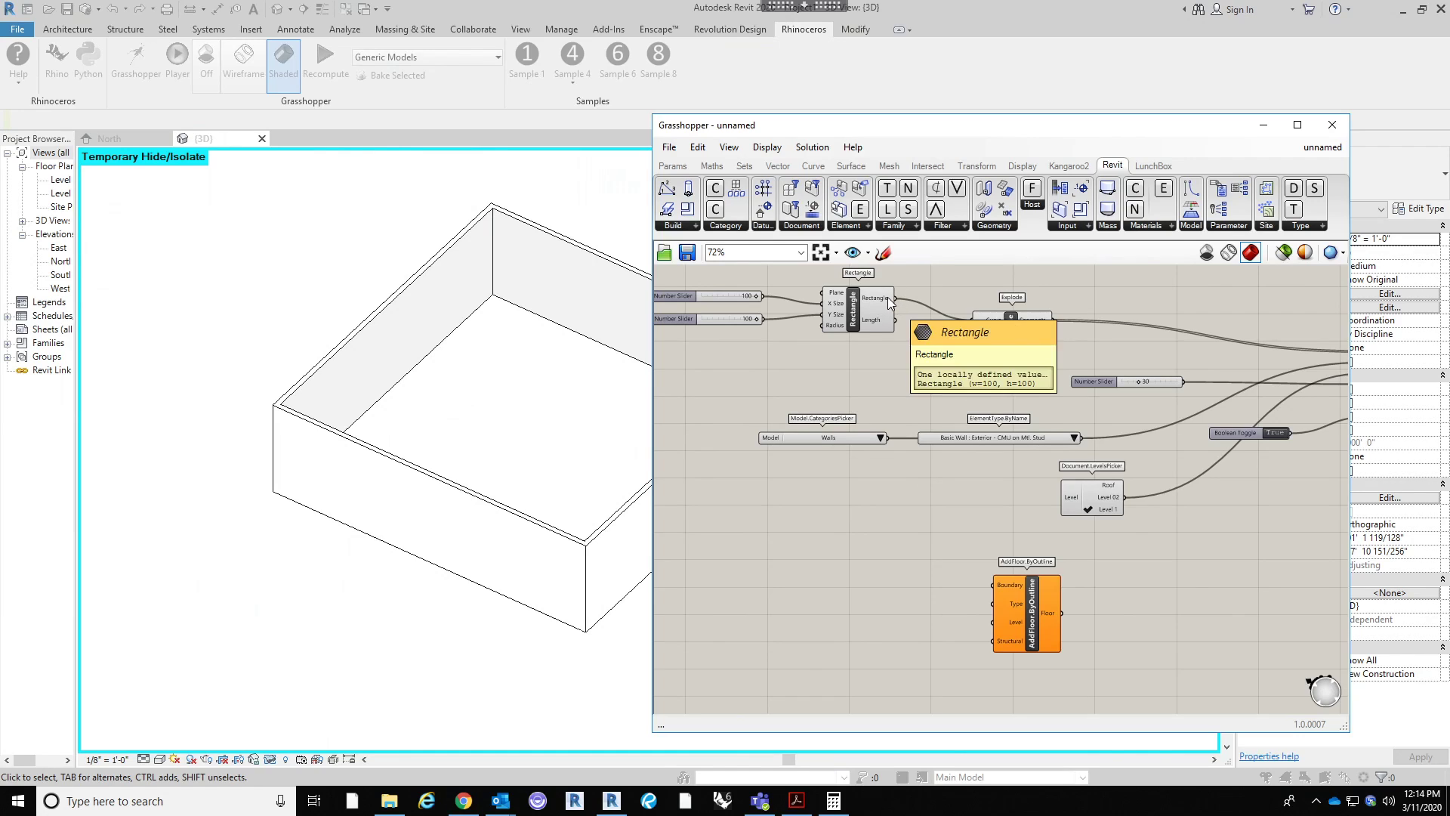
Step: Connect the Rectangle output to the Boundary input of AddFloor.ByOutline and check the generated floor in the Revit 3D view
{"action": "mouse_move", "coordinate": [887, 297]}
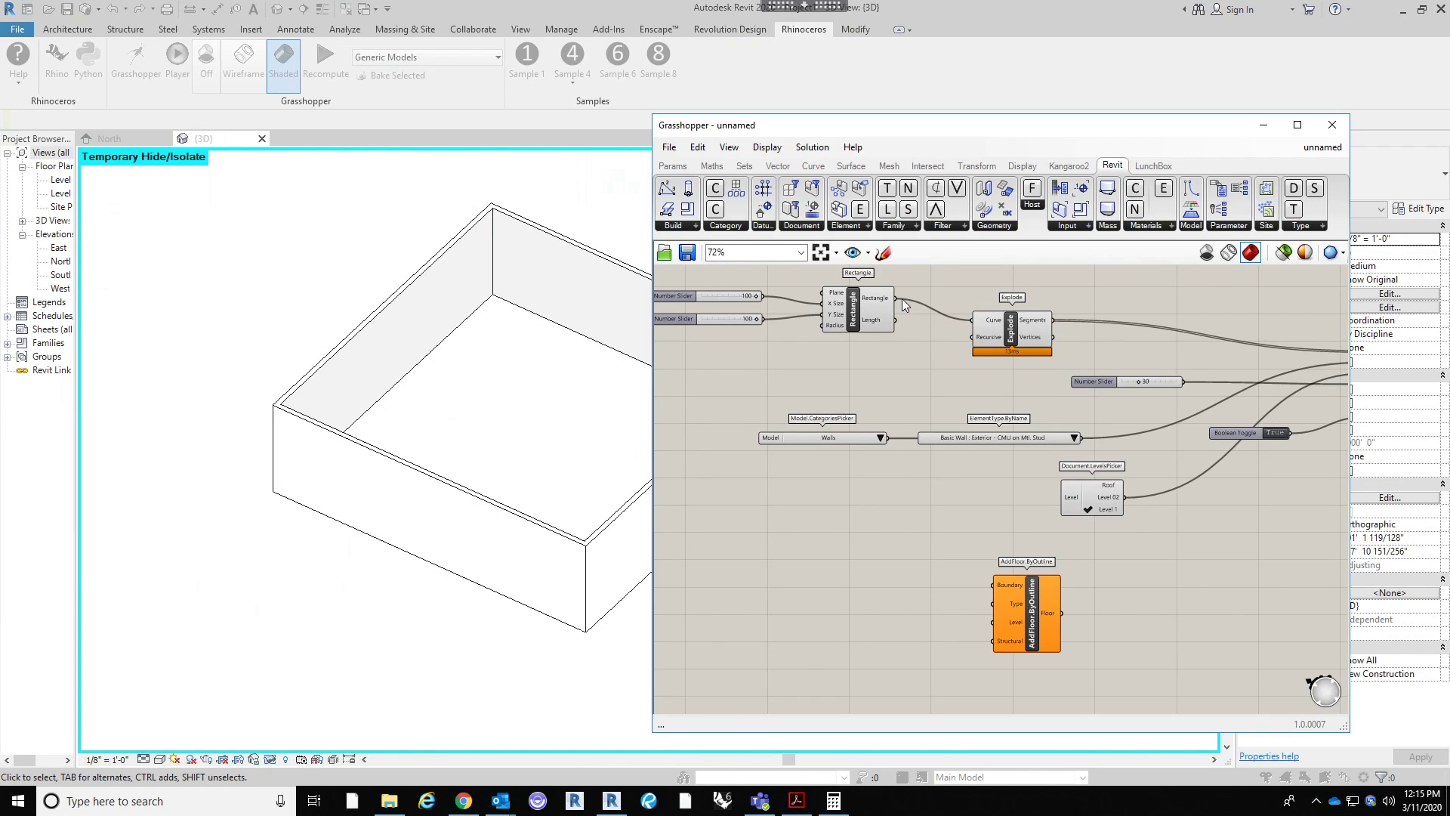
{"action": "left_click_drag", "start_coordinate": [896, 297], "coordinate": [1086, 590]}
{"action": "left_click", "coordinate": [512, 396]}
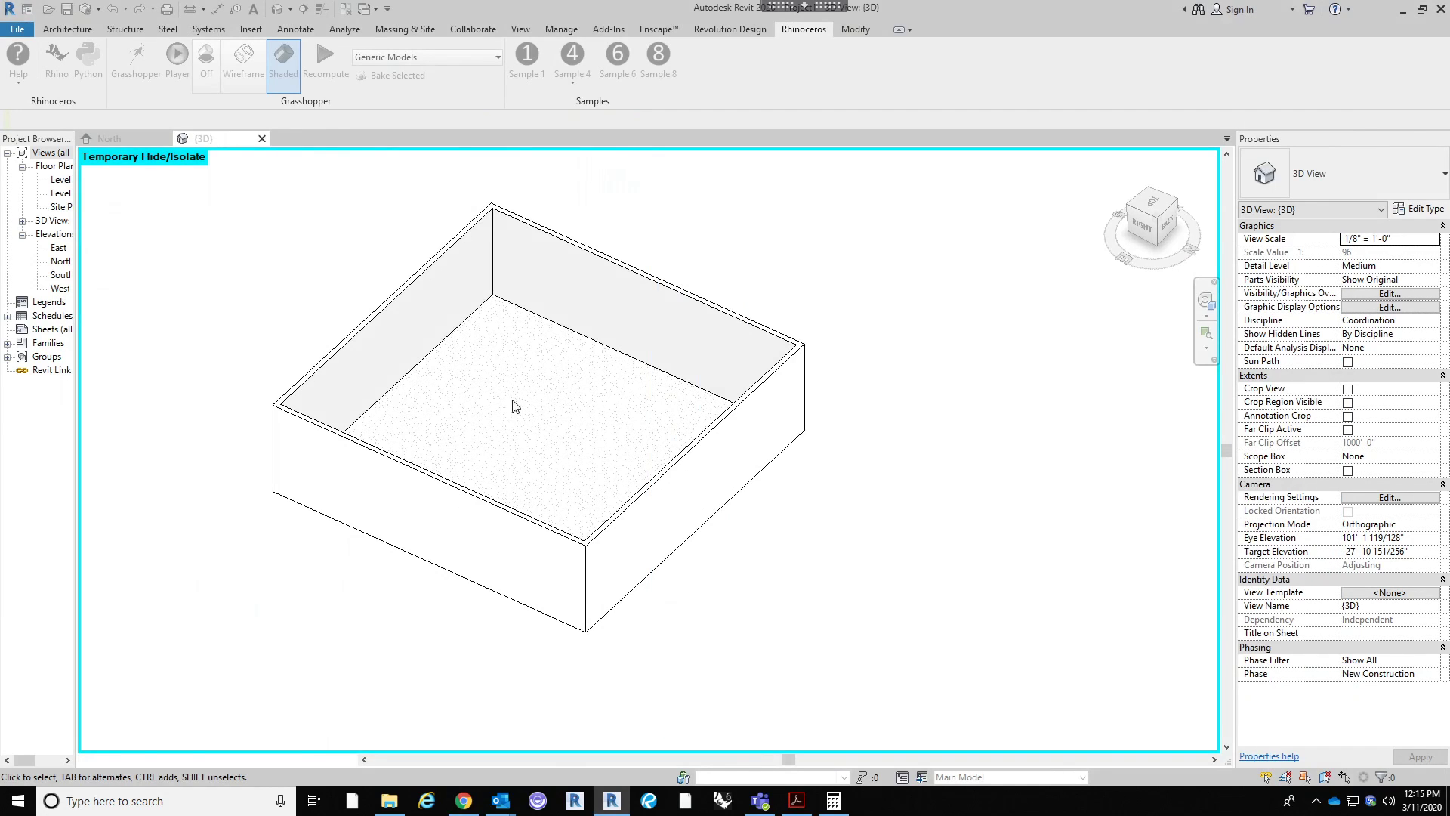
{"action": "left_click", "coordinate": [135, 68]}
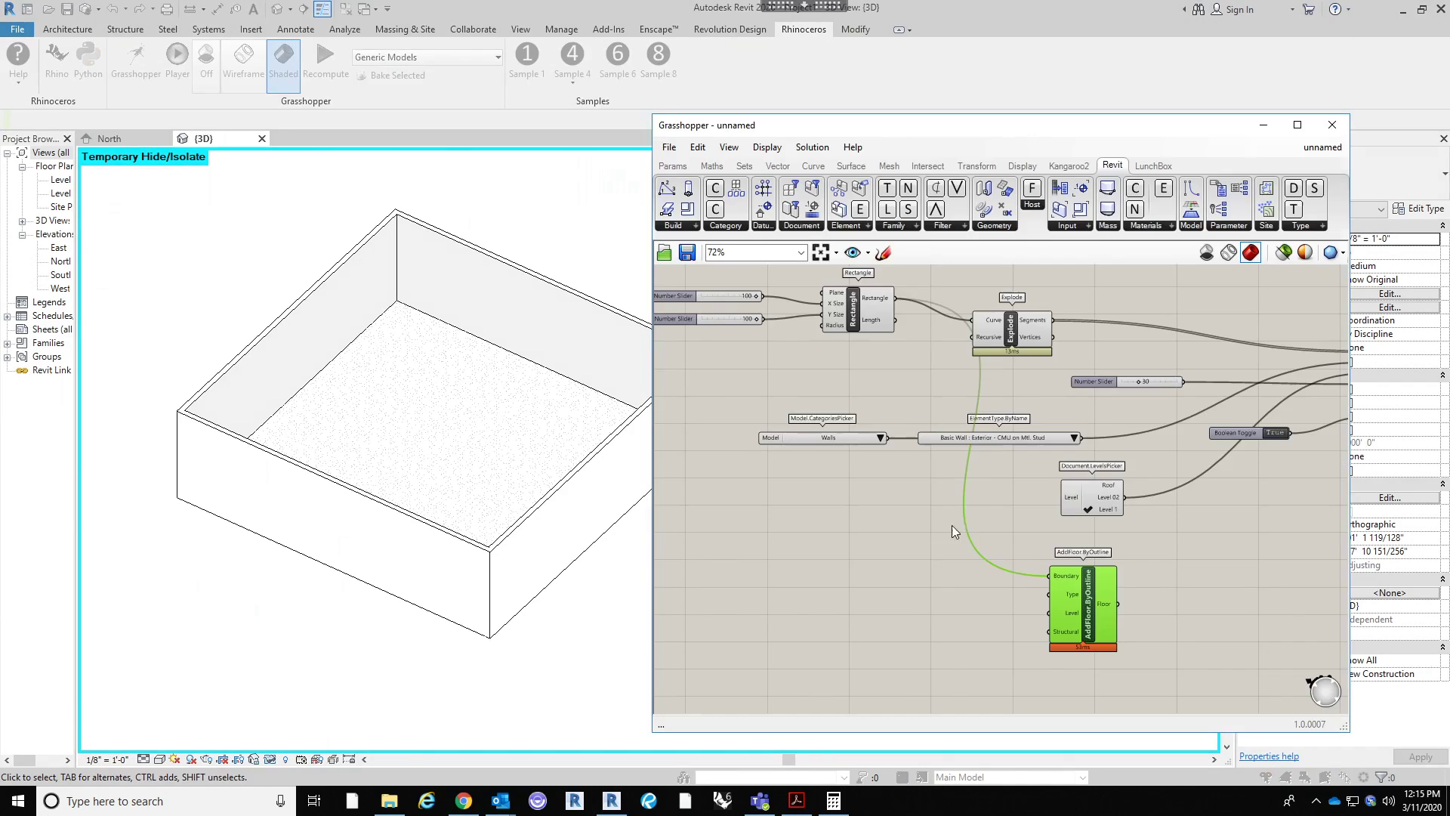
{"action": "middle_click", "coordinate": [880, 582]}
{"action": "right_click_drag", "start_coordinate": [1117, 636], "coordinate": [1103, 551]}
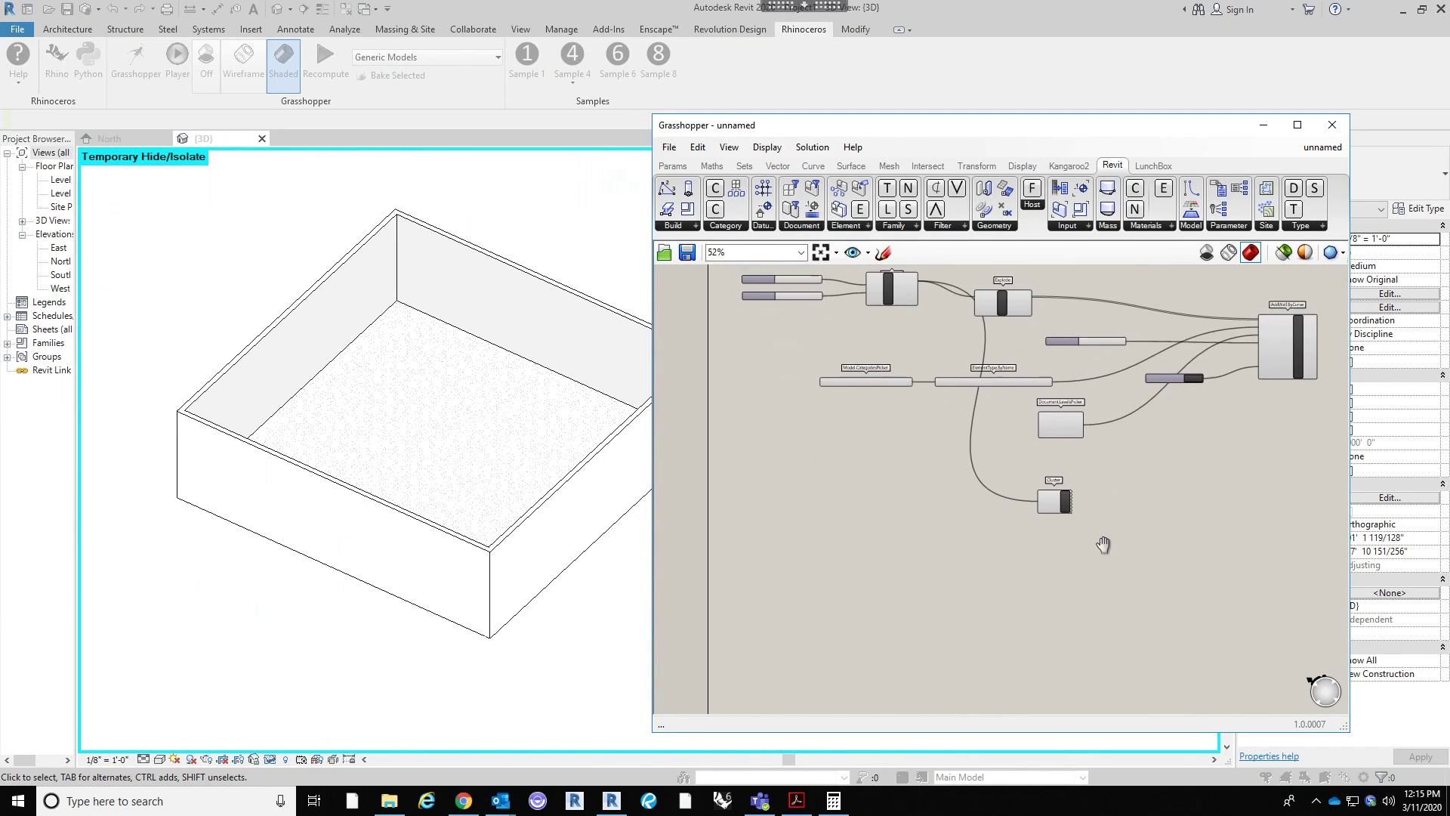
{"action": "scroll", "coordinate": [1058, 487], "scroll_direction": "up", "scroll_amount": 3}
{"action": "left_click", "coordinate": [1053, 498]}
{"action": "left_click", "coordinate": [1095, 473]}
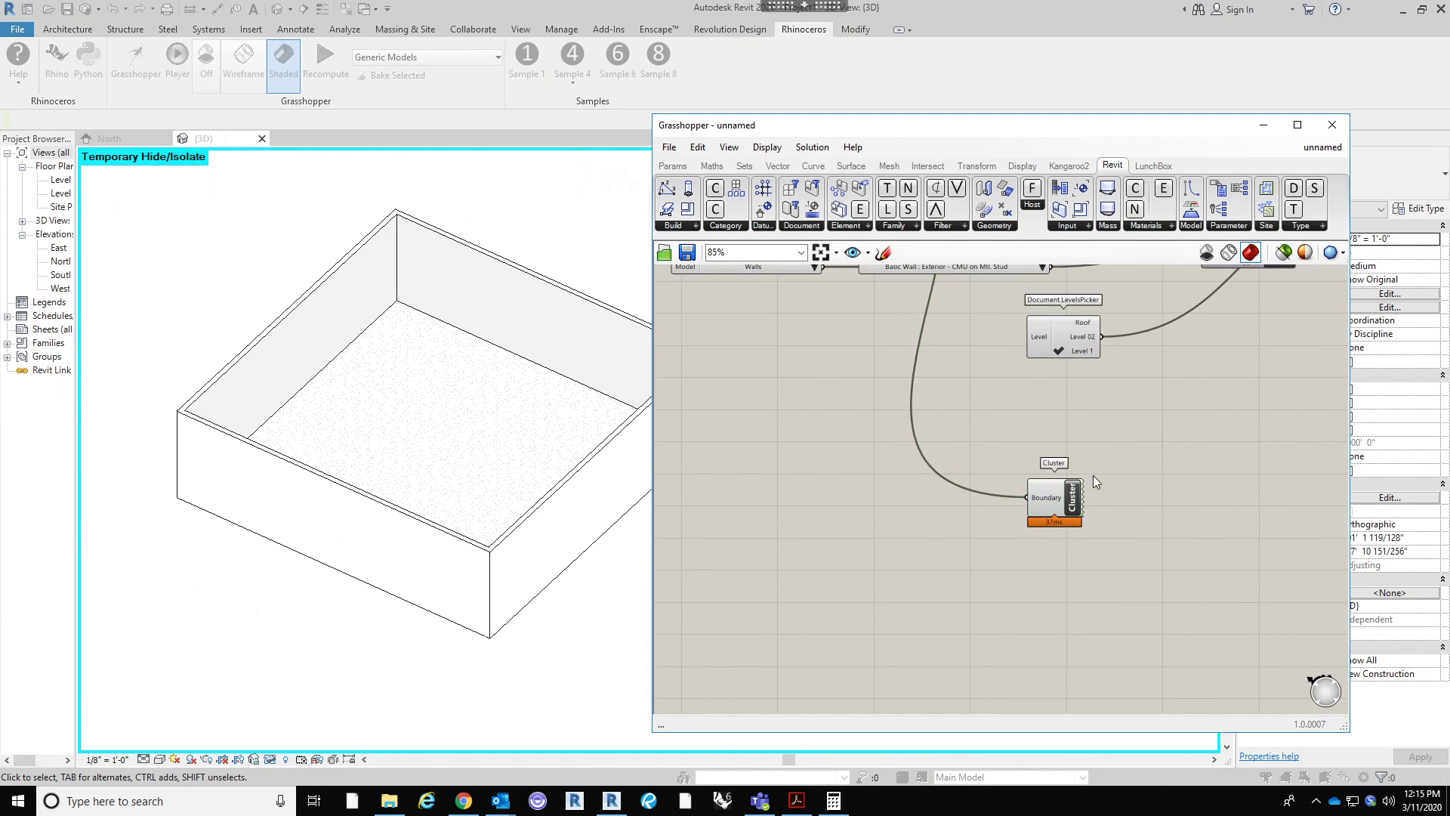
{"action": "scroll", "coordinate": [1133, 499], "scroll_direction": "down", "scroll_amount": 2}
{"action": "key", "text": "ctrl+z"}
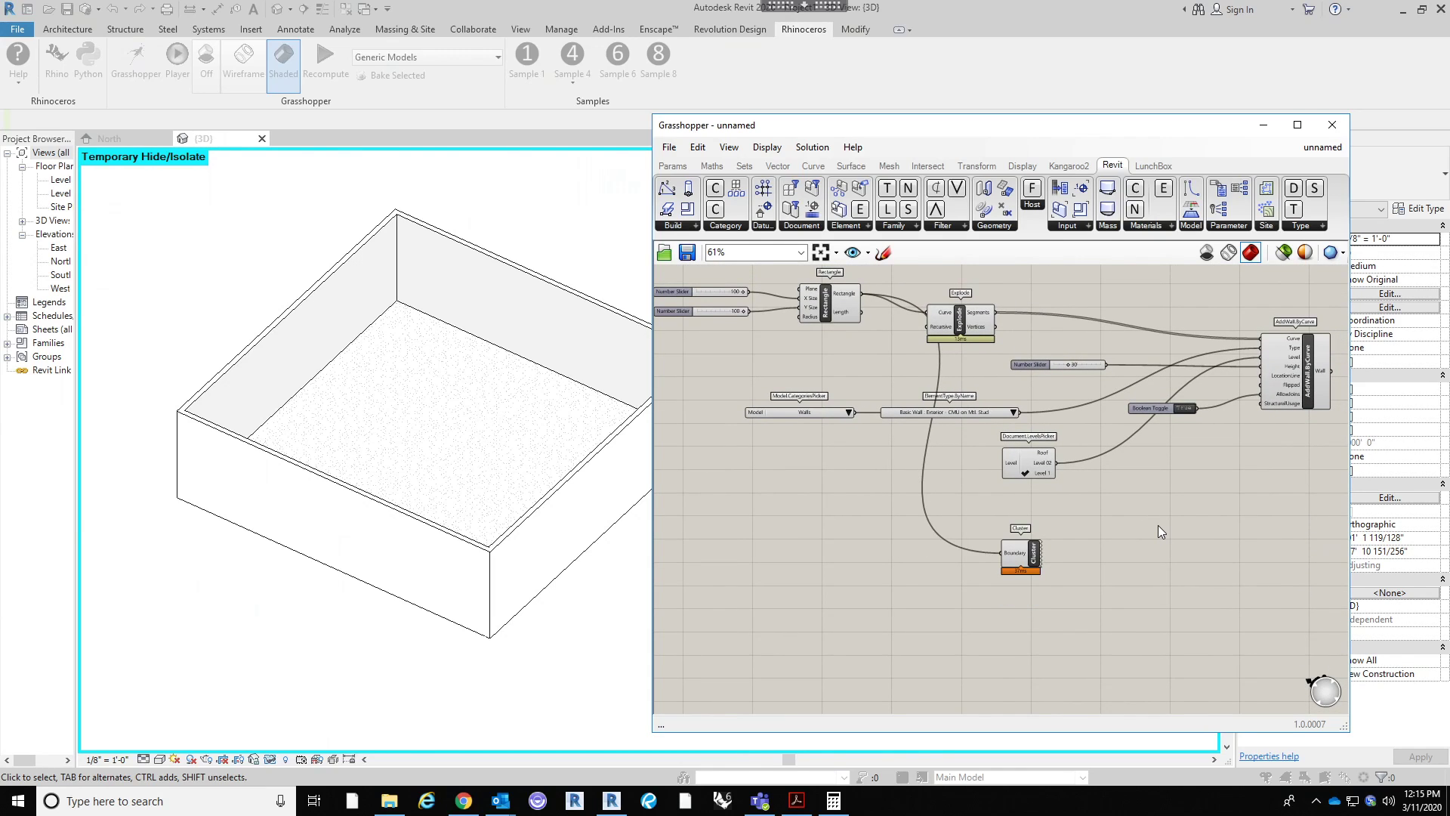
{"action": "key", "text": "ctrl+z"}
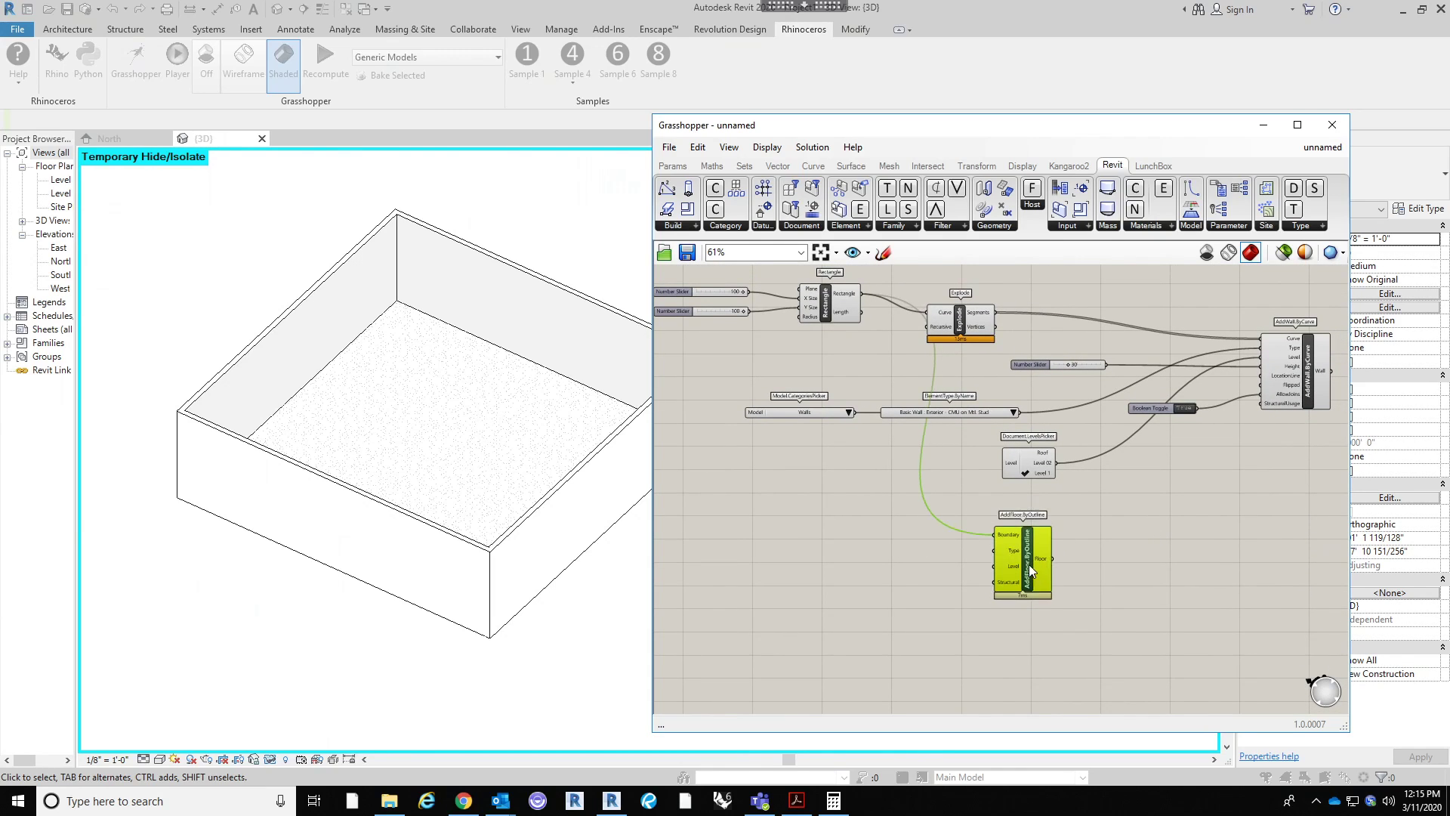
Step: Move the AddFloor.ByOutline component so that it sits below AddWall.ByCurve
{"action": "left_click", "coordinate": [1133, 549]}
{"action": "right_click_drag", "start_coordinate": [1095, 557], "coordinate": [1141, 573]}
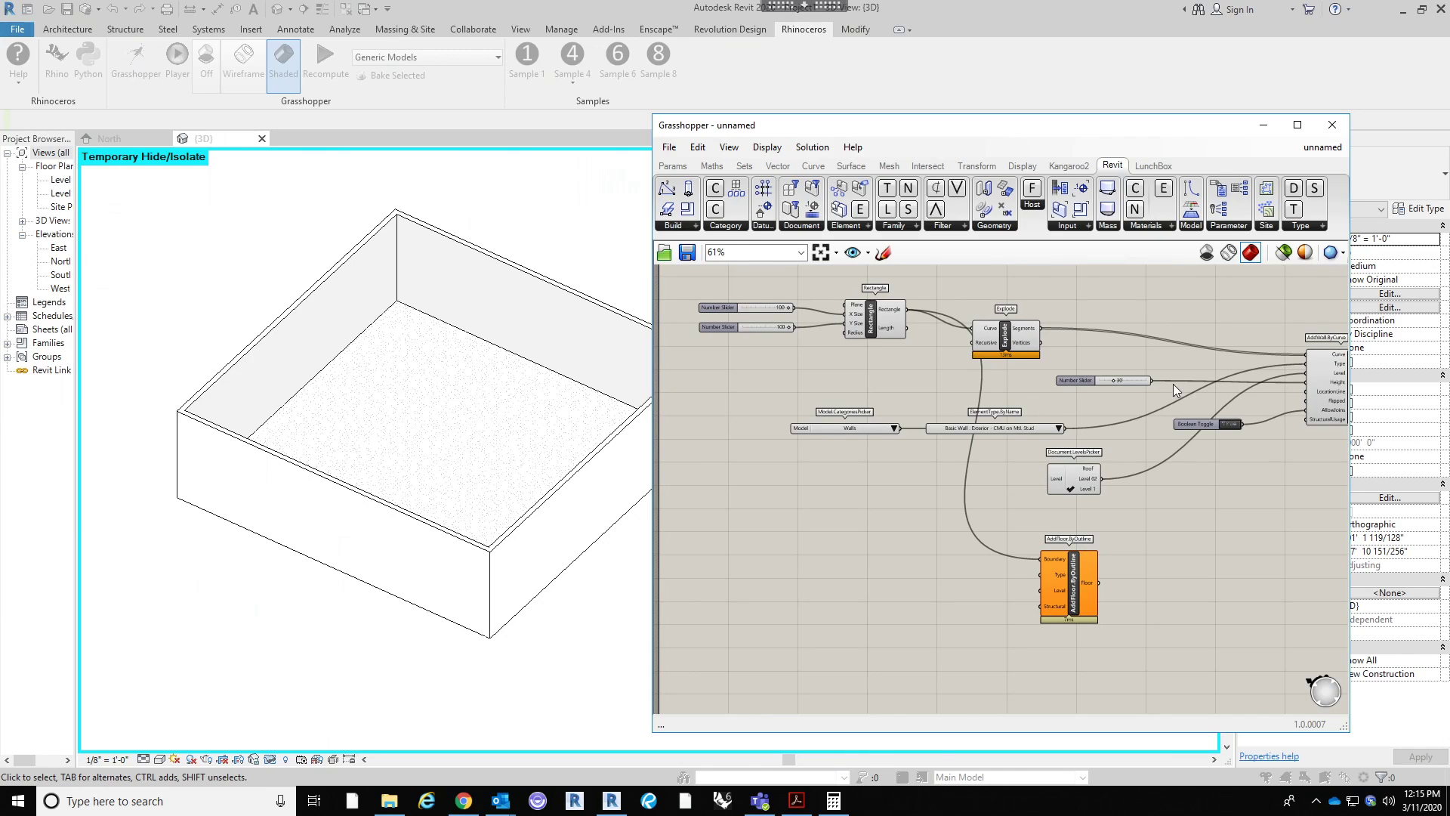
{"action": "right_click_drag", "start_coordinate": [1173, 383], "coordinate": [1119, 387]}
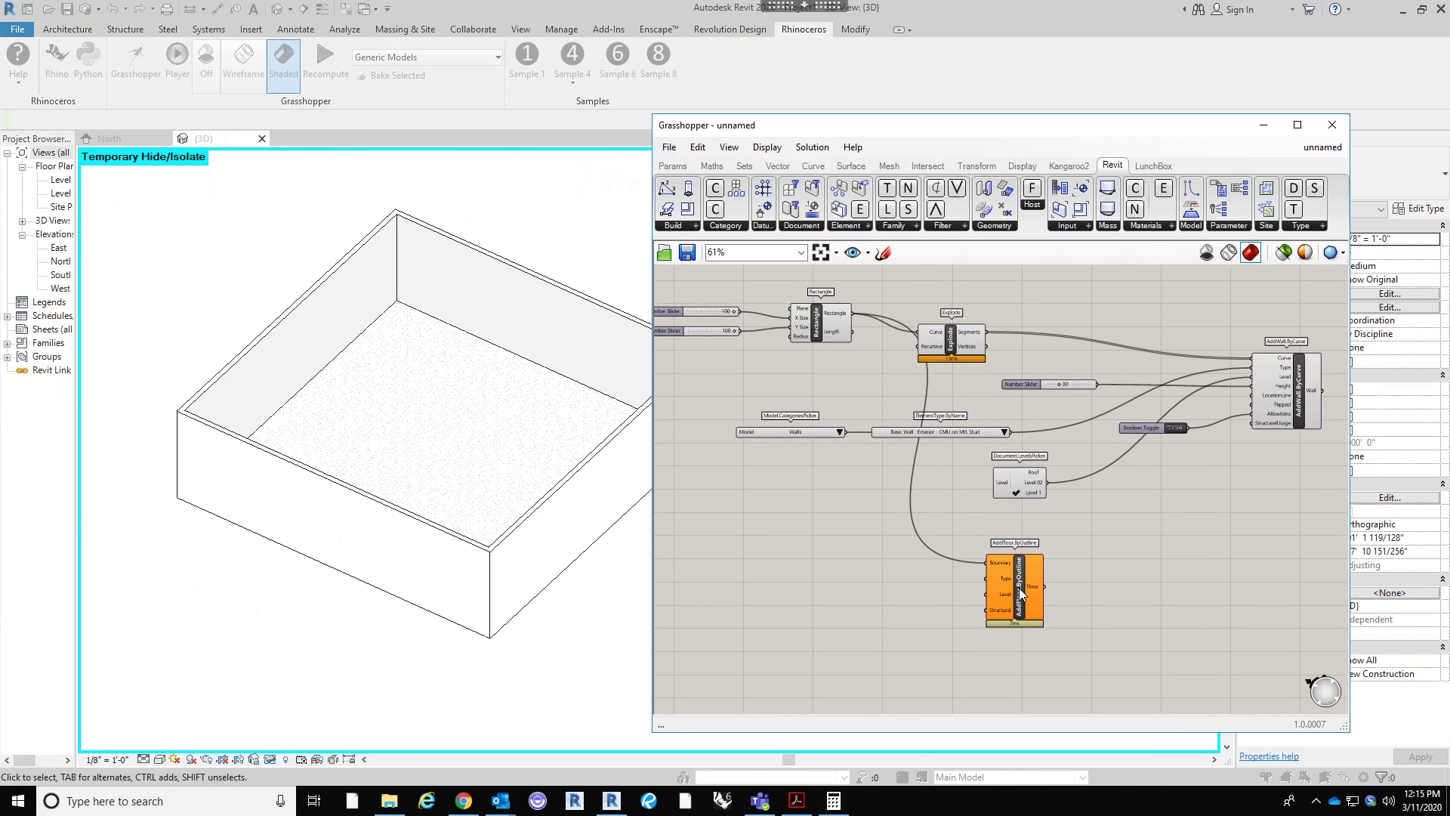
{"action": "left_click_drag", "start_coordinate": [1018, 586], "coordinate": [1308, 572]}
Step: Duplicate the wall's Model.CategoriesPicker and ElementType.ByName pair and place the copy below the originals
{"action": "scroll", "coordinate": [725, 434], "scroll_direction": "up", "scroll_amount": 2}
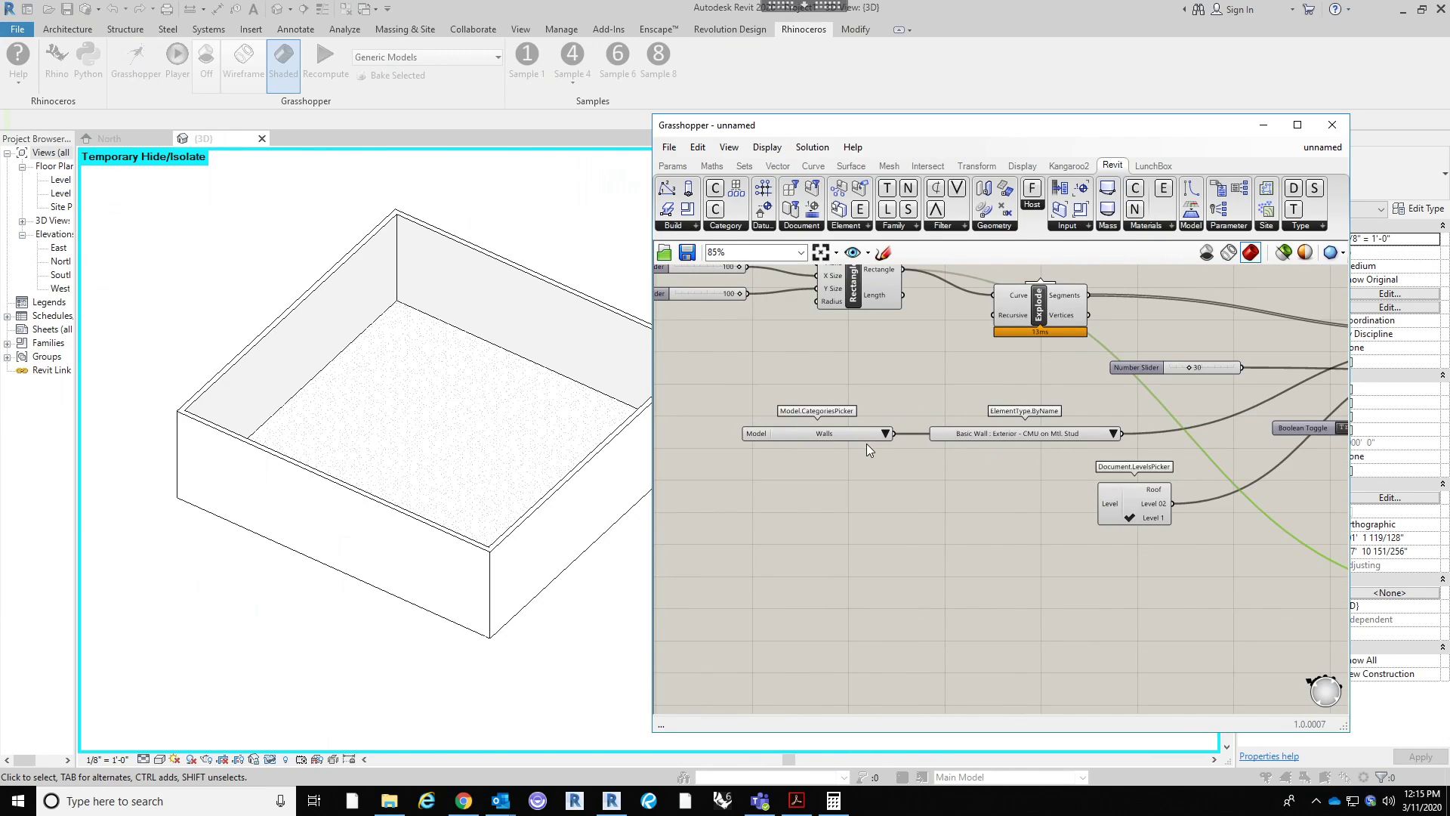
{"action": "left_click_drag", "start_coordinate": [1026, 485], "coordinate": [995, 571]}
{"action": "scroll", "coordinate": [959, 446], "scroll_direction": "down", "scroll_amount": 2}
{"action": "left_click", "coordinate": [1059, 671]}
{"action": "scroll", "coordinate": [1021, 629], "scroll_direction": "up", "scroll_amount": 2}
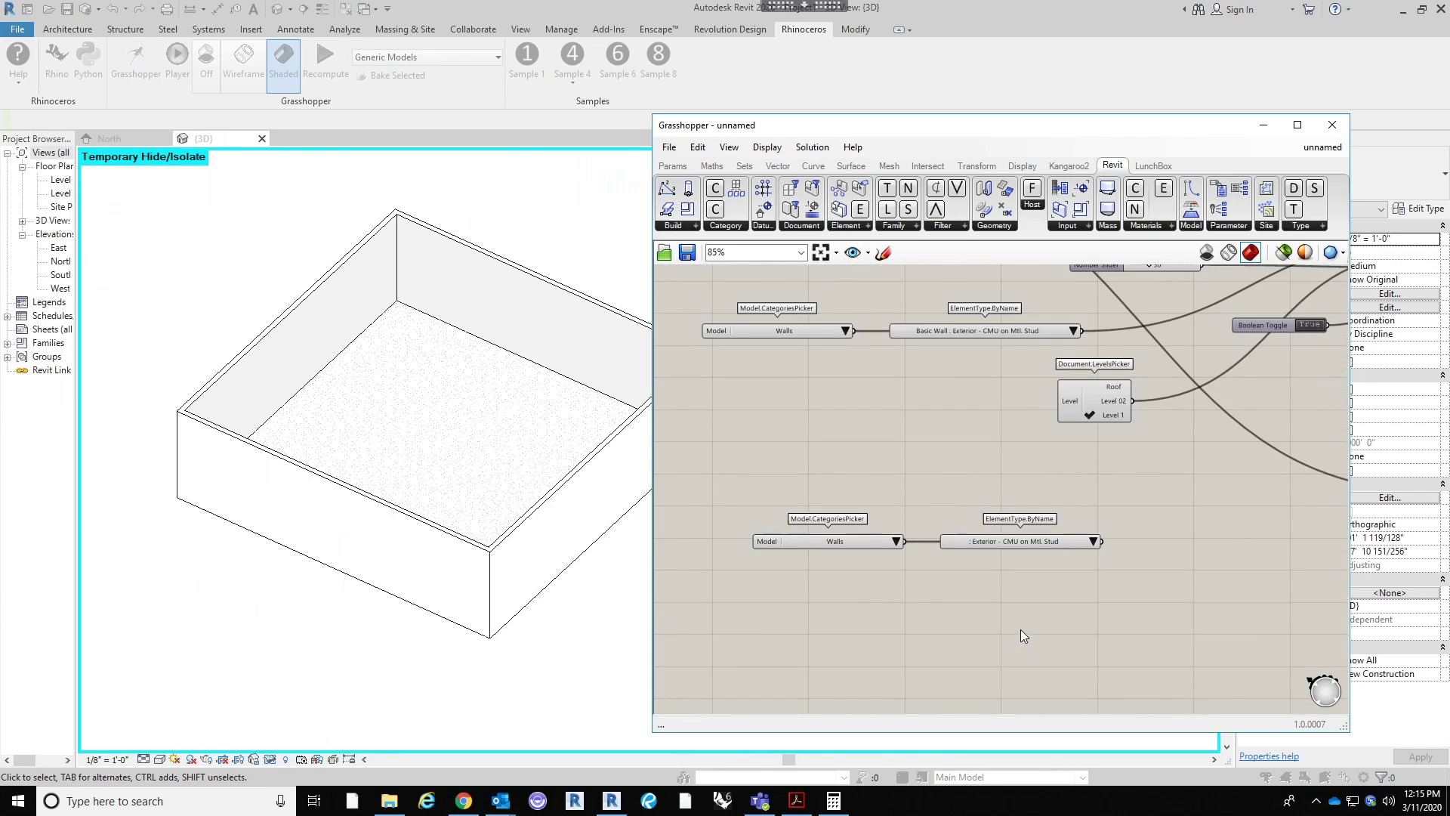
Step: Set the copied Model.CategoriesPicker to Floors and its ElementType.ByName to Generic - 12"
{"action": "left_click", "coordinate": [897, 541]}
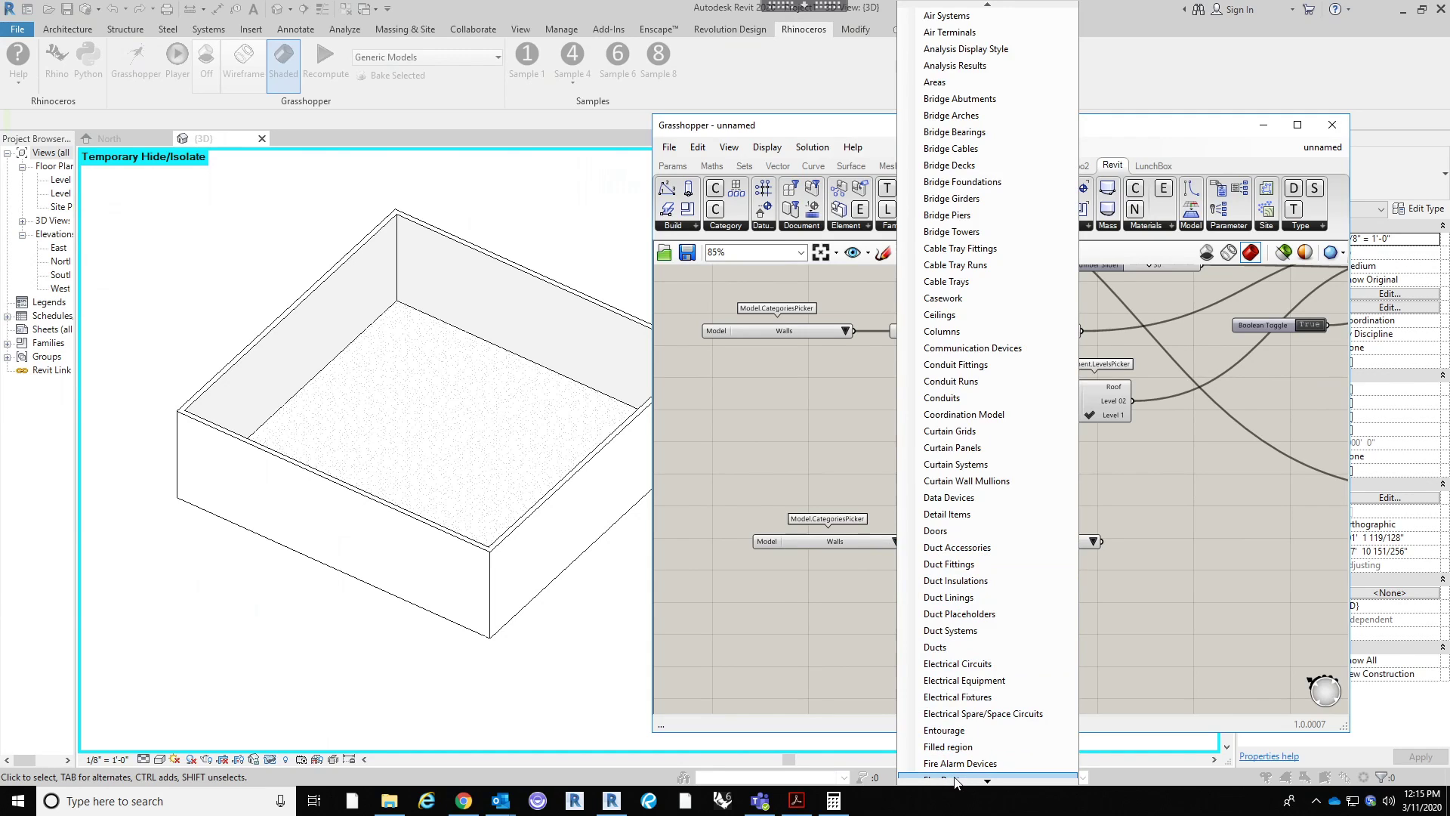
{"action": "scroll", "coordinate": [949, 786], "scroll_direction": "down", "scroll_amount": 3}
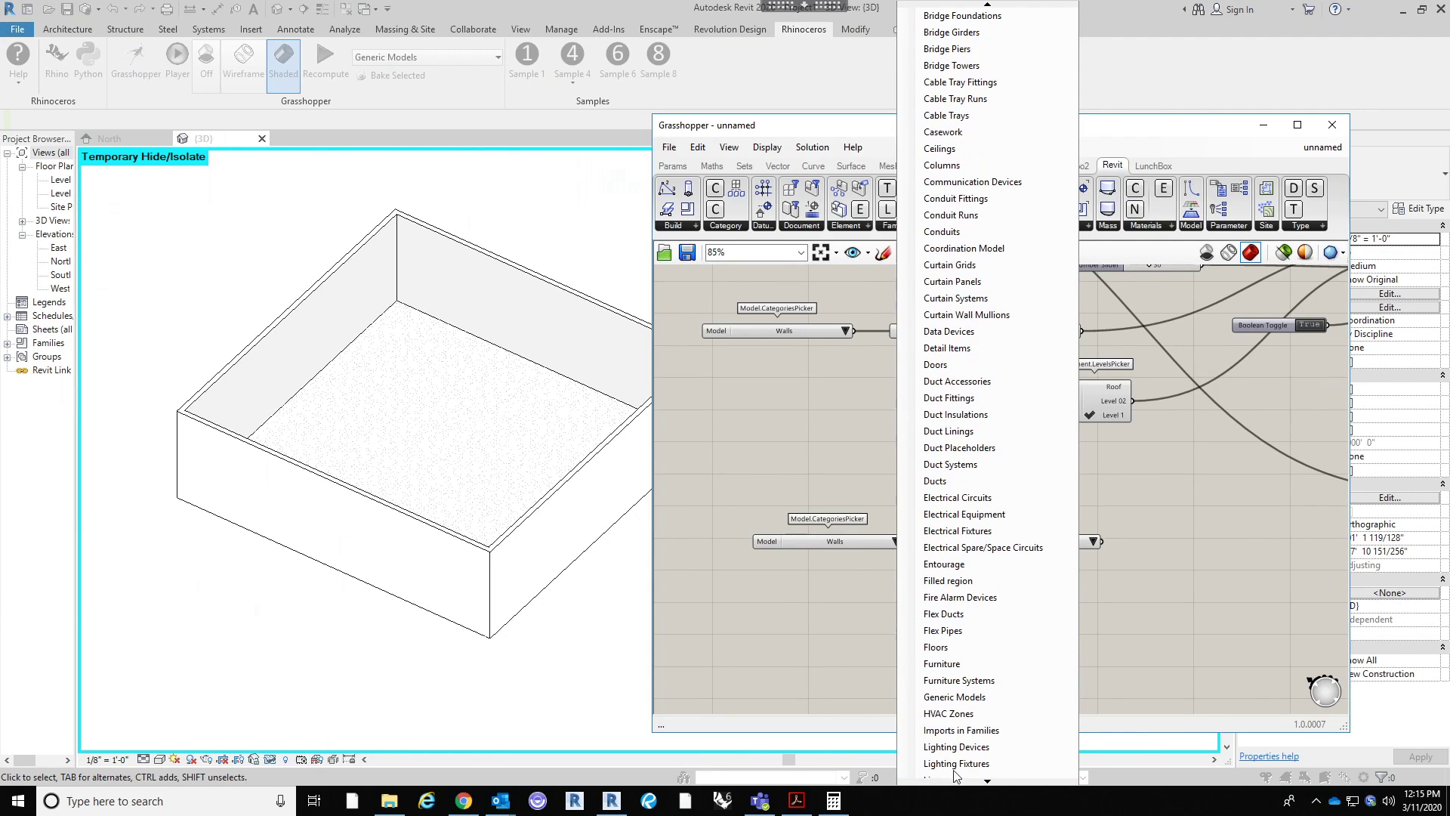
{"action": "left_click", "coordinate": [944, 647]}
{"action": "right_click_drag", "start_coordinate": [1039, 611], "coordinate": [859, 599]}
{"action": "left_click", "coordinate": [877, 532]}
{"action": "left_click", "coordinate": [888, 533]}
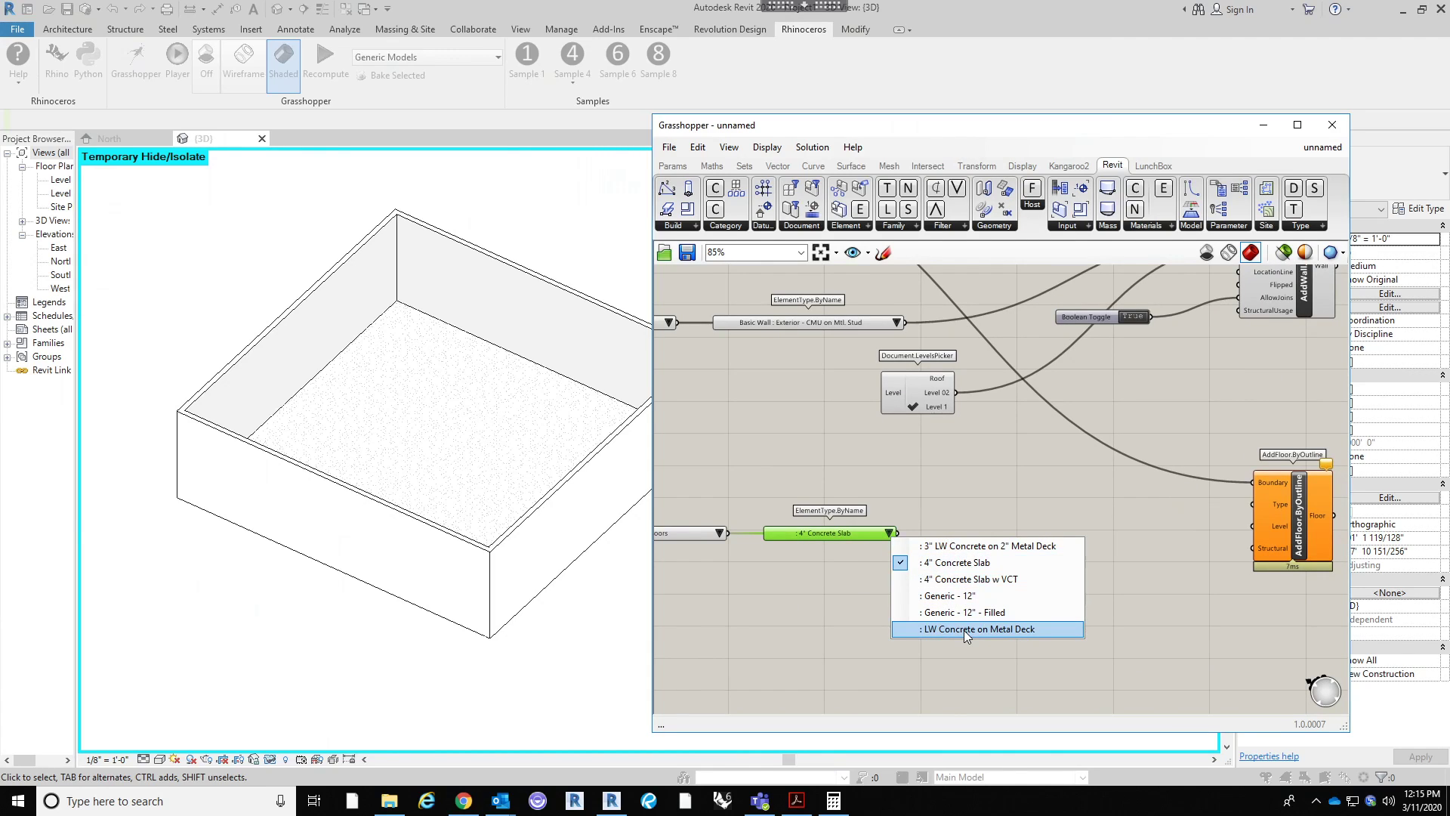
{"action": "left_click", "coordinate": [971, 596]}
{"action": "left_click", "coordinate": [971, 589]}
Step: Connect the floor ElementType.ByName to the Type input of AddFloor.ByOutline and read the component's warnings
{"action": "right_click_drag", "start_coordinate": [1012, 531], "coordinate": [940, 542]}
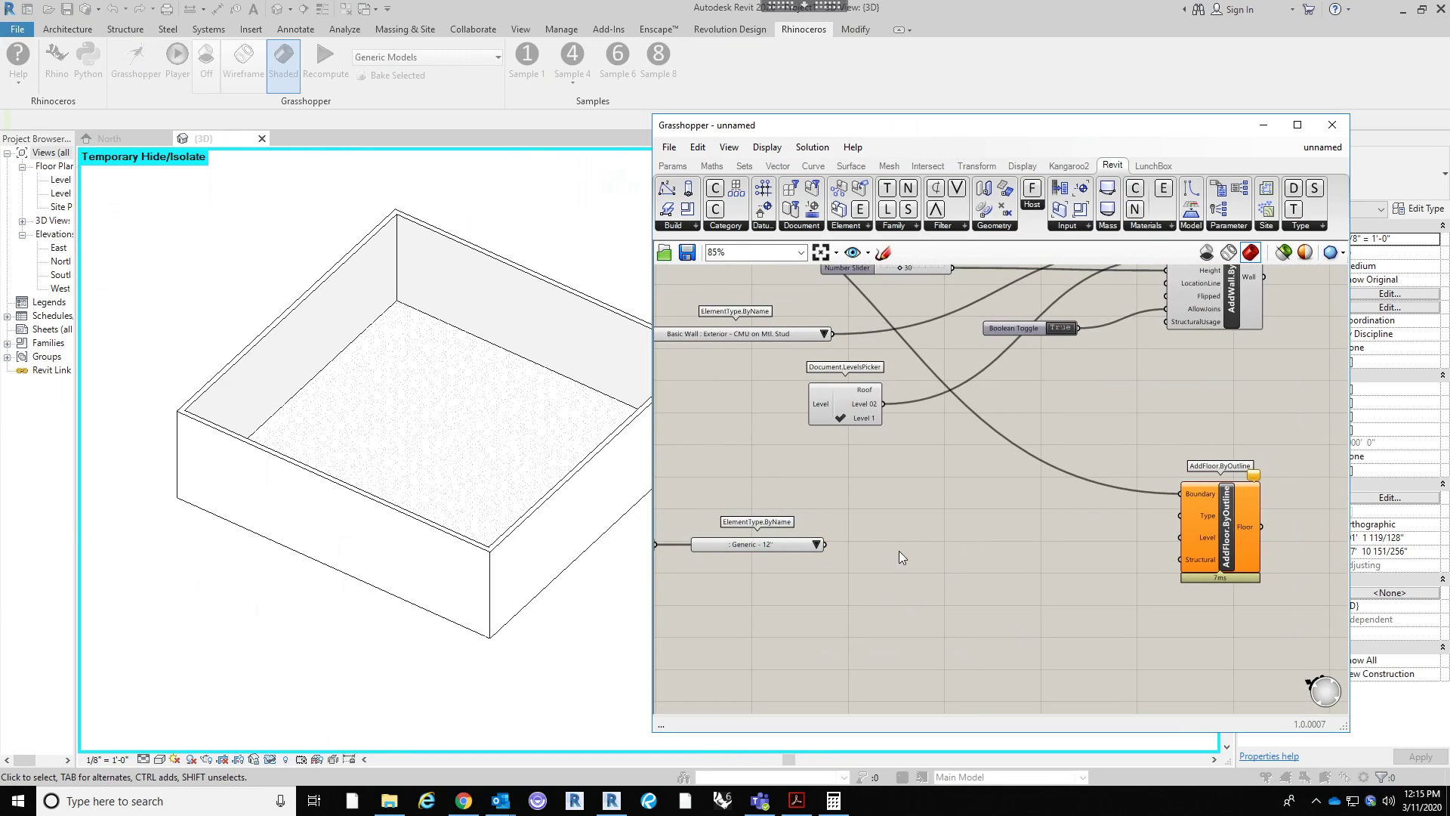
{"action": "left_click_drag", "start_coordinate": [825, 543], "coordinate": [1182, 515]}
{"action": "right_click_drag", "start_coordinate": [1141, 561], "coordinate": [1069, 560]}
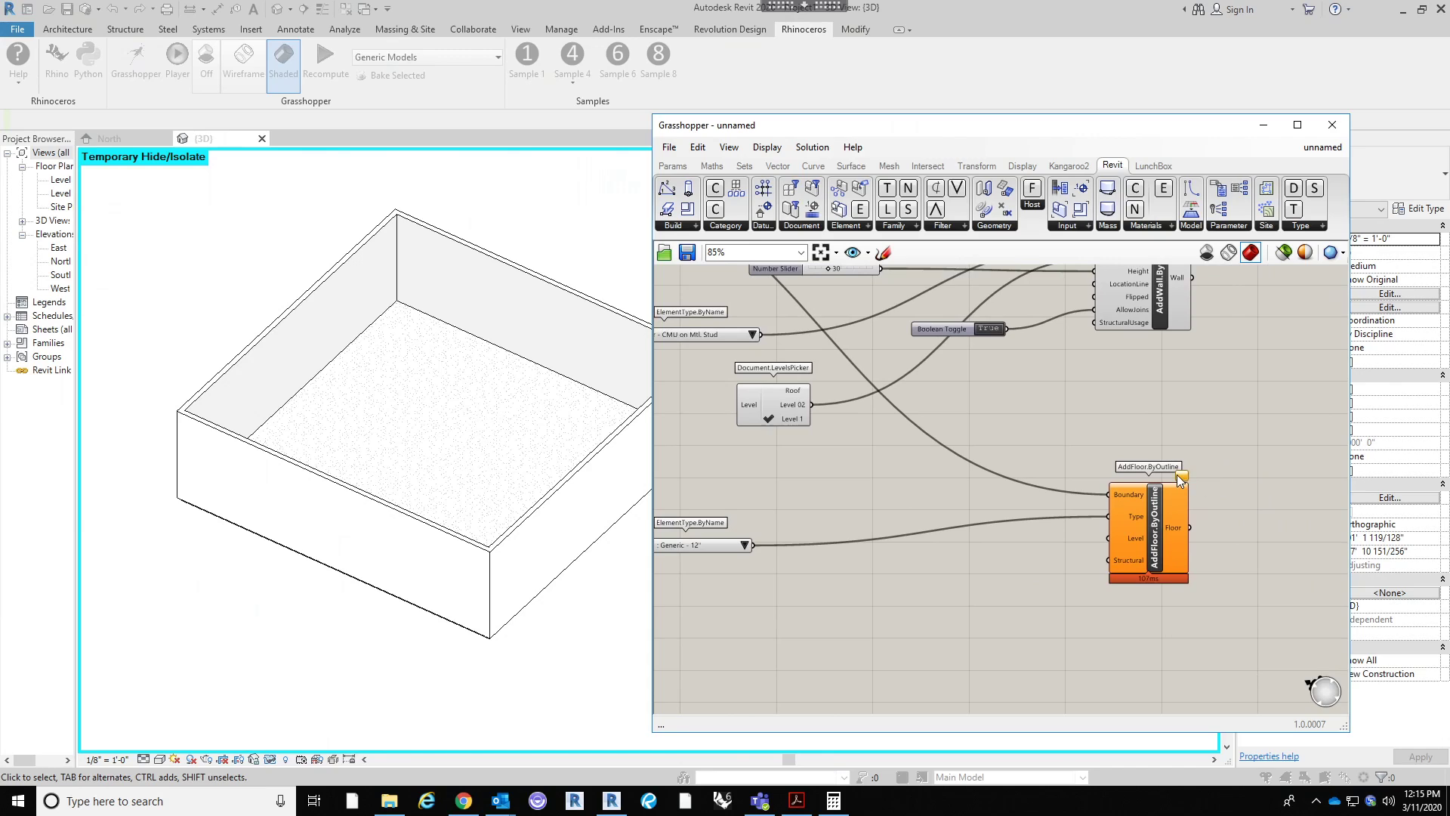
{"action": "mouse_move", "coordinate": [1180, 479]}
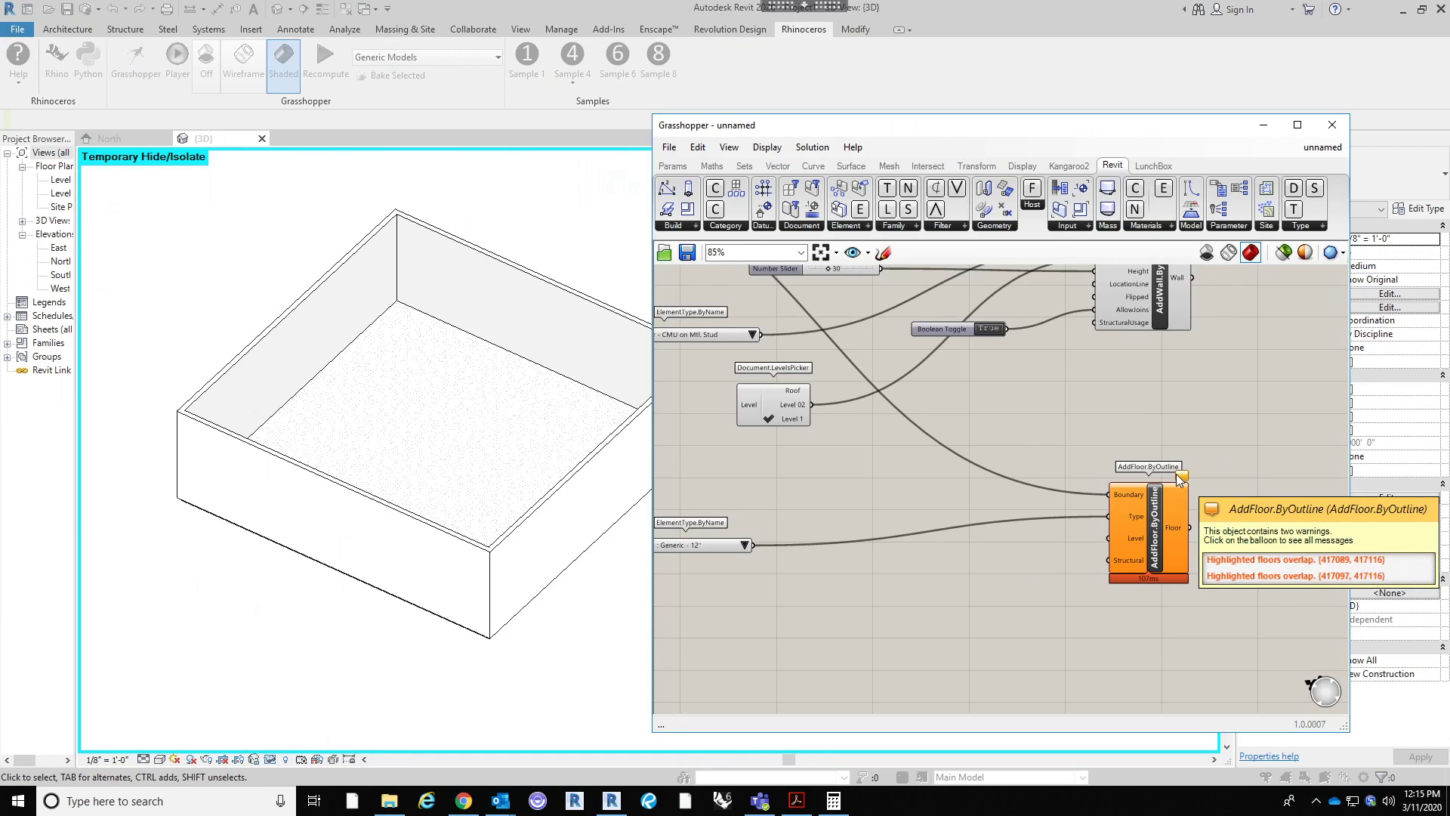
Step: Shift the Explode component away from the floor boundary wire and inspect the Rectangle output feeding both branches
{"action": "right_click_drag", "start_coordinate": [1163, 432], "coordinate": [1262, 544]}
{"action": "scroll", "coordinate": [1234, 528], "scroll_direction": "down", "scroll_amount": 1}
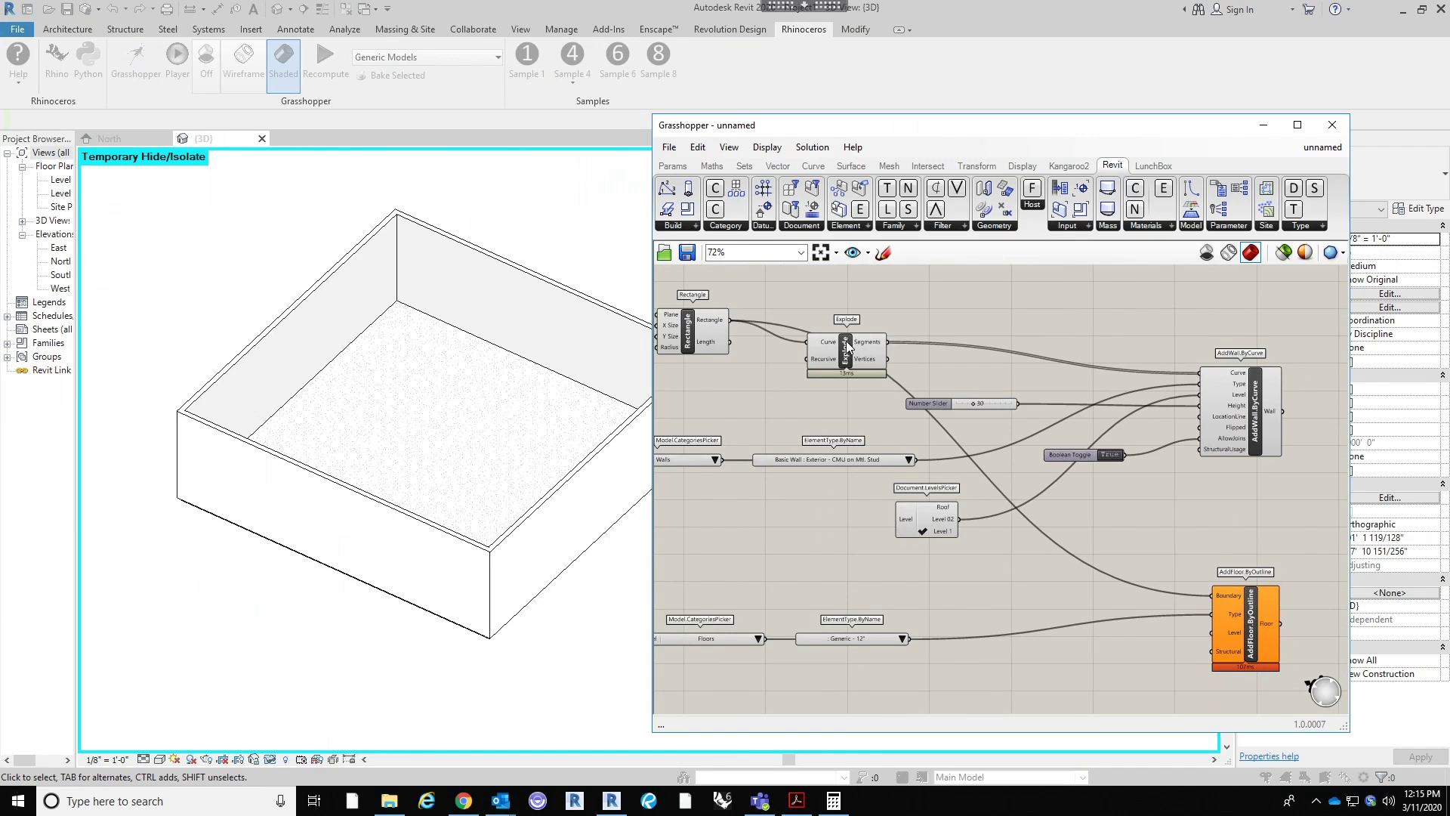
{"action": "left_click_drag", "start_coordinate": [861, 339], "coordinate": [927, 308]}
{"action": "scroll", "coordinate": [790, 320], "scroll_direction": "up", "scroll_amount": 3}
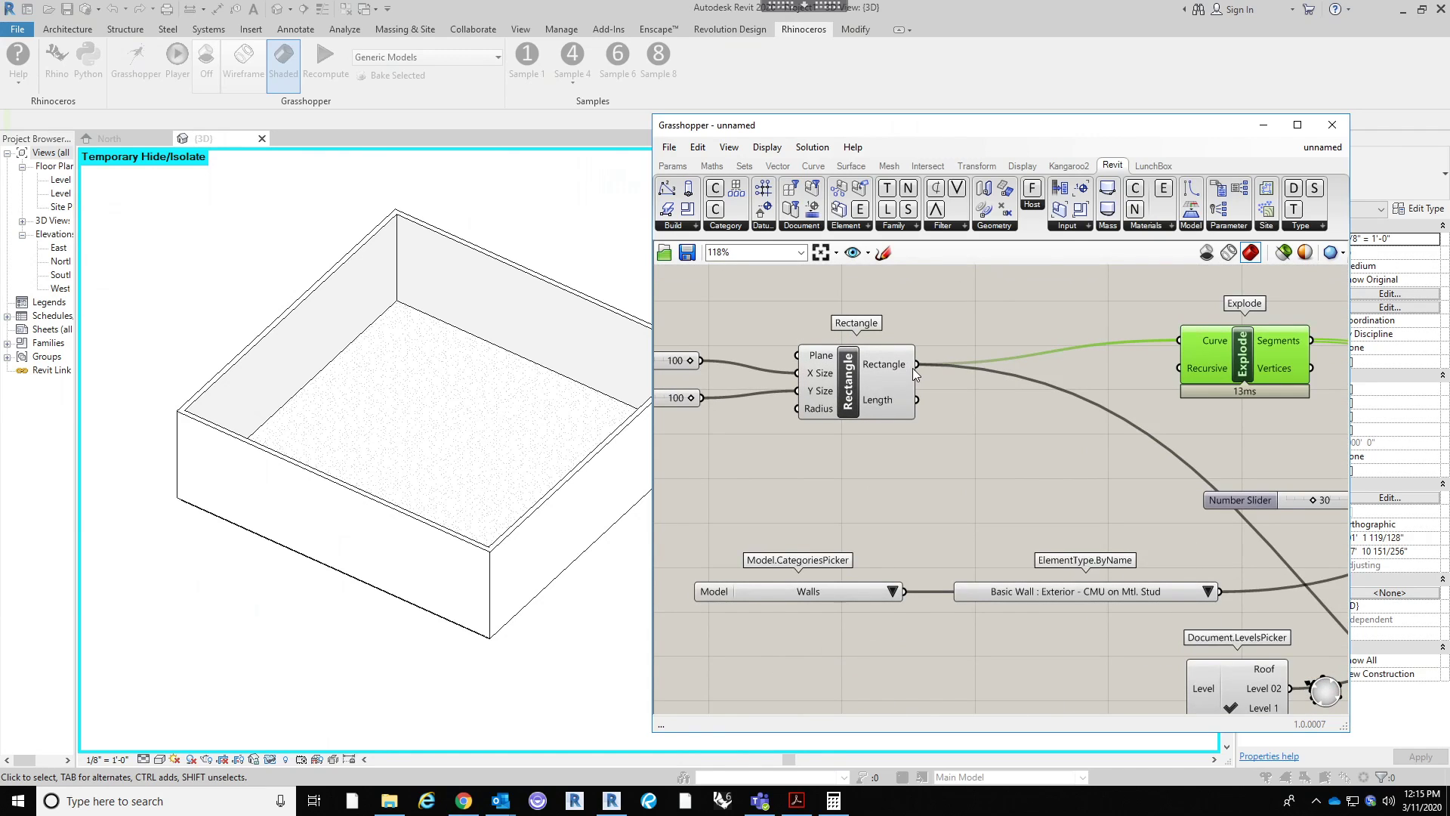
{"action": "left_click", "coordinate": [904, 370]}
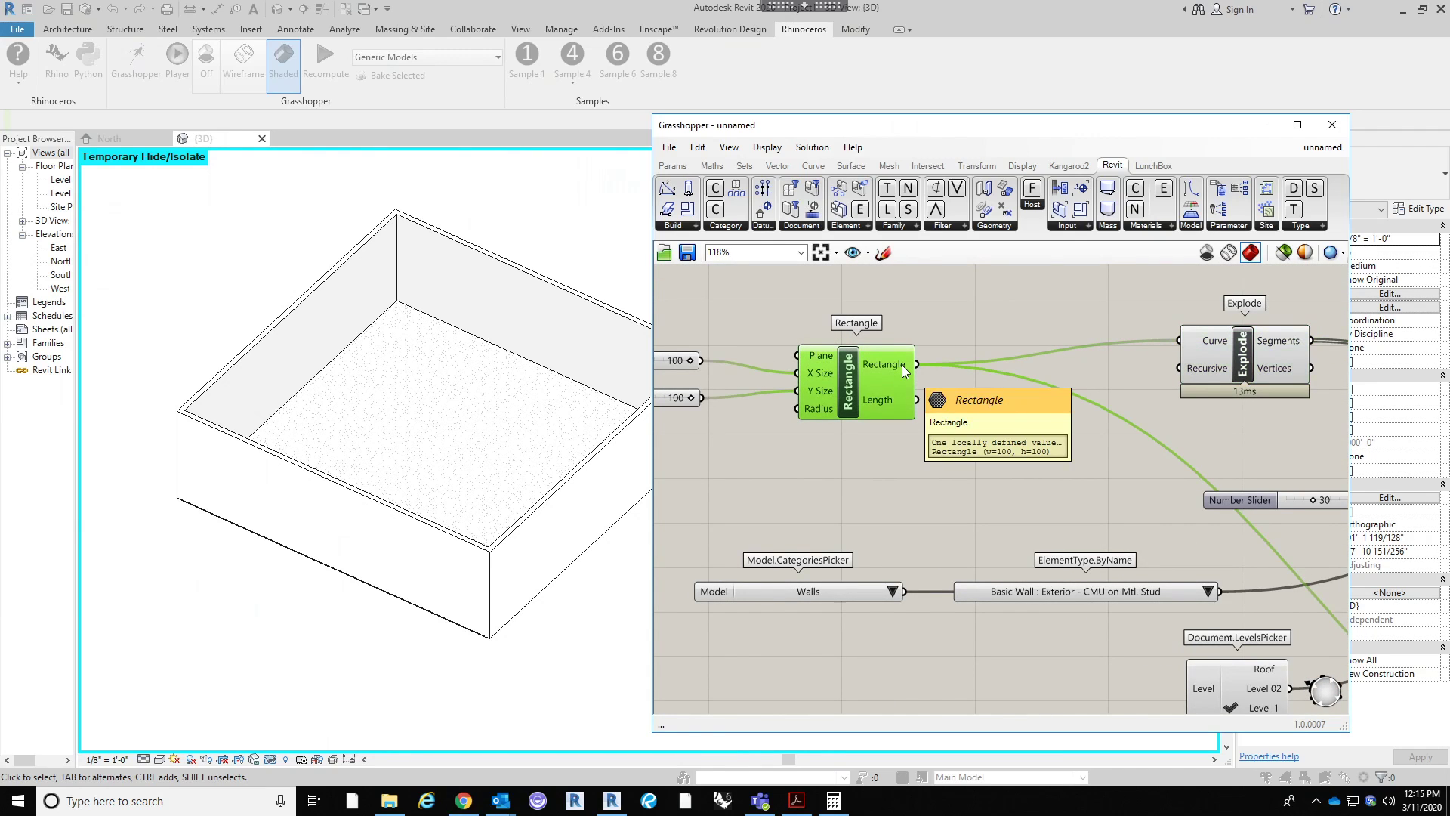
Step: Move AddFloor.ByOutline slightly closer to its input components, leaving it below AddWall.ByCurve
{"action": "scroll", "coordinate": [901, 414], "scroll_direction": "down", "scroll_amount": 3}
{"action": "scroll", "coordinate": [900, 414], "scroll_direction": "down", "scroll_amount": 3}
{"action": "scroll", "coordinate": [1177, 577], "scroll_direction": "up", "scroll_amount": 5}
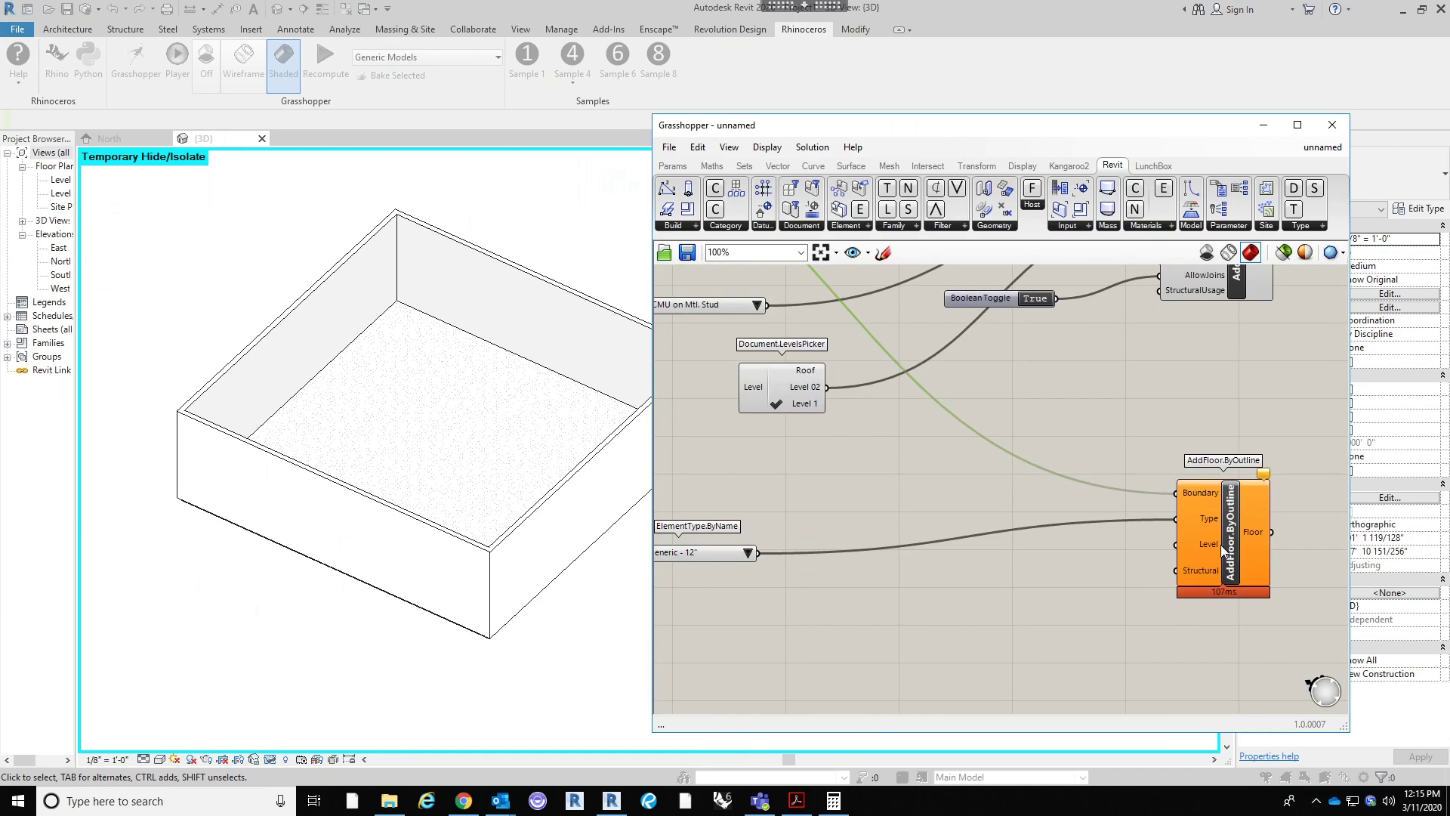
{"action": "left_click_drag", "start_coordinate": [1219, 531], "coordinate": [1101, 523]}
{"action": "left_click", "coordinate": [1146, 388]}
{"action": "scroll", "coordinate": [1132, 404], "scroll_direction": "down", "scroll_amount": 2}
{"action": "right_click_drag", "start_coordinate": [1121, 419], "coordinate": [1175, 429]}
{"action": "left_click", "coordinate": [1171, 510]}
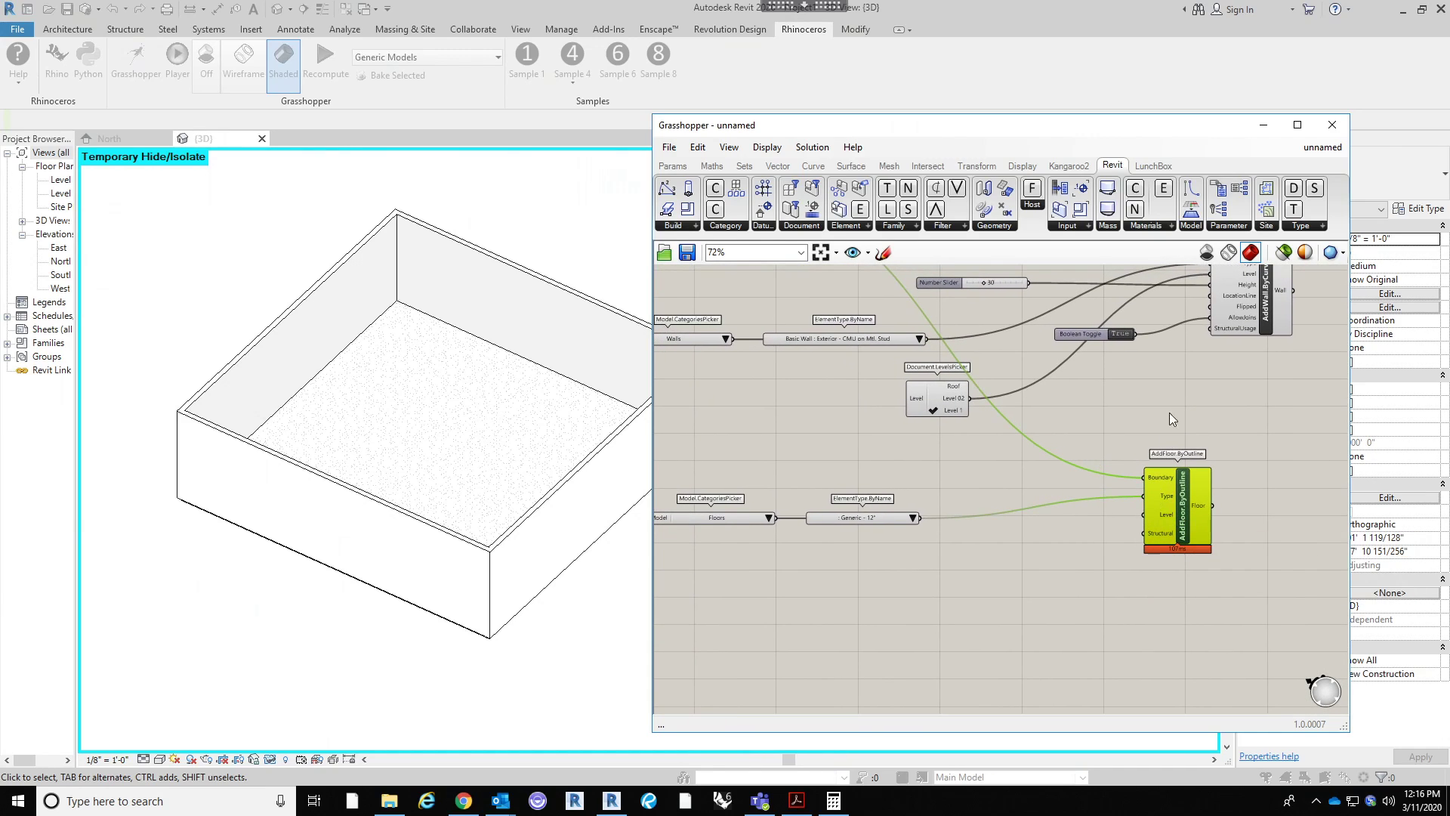
Step: Duplicate the Document.LevelsPicker, connect the copy to the Level input of AddFloor.ByOutline, and add Level 02 to its selected levels
{"action": "left_click", "coordinate": [940, 386]}
{"action": "key", "text": "ctrl+c"}
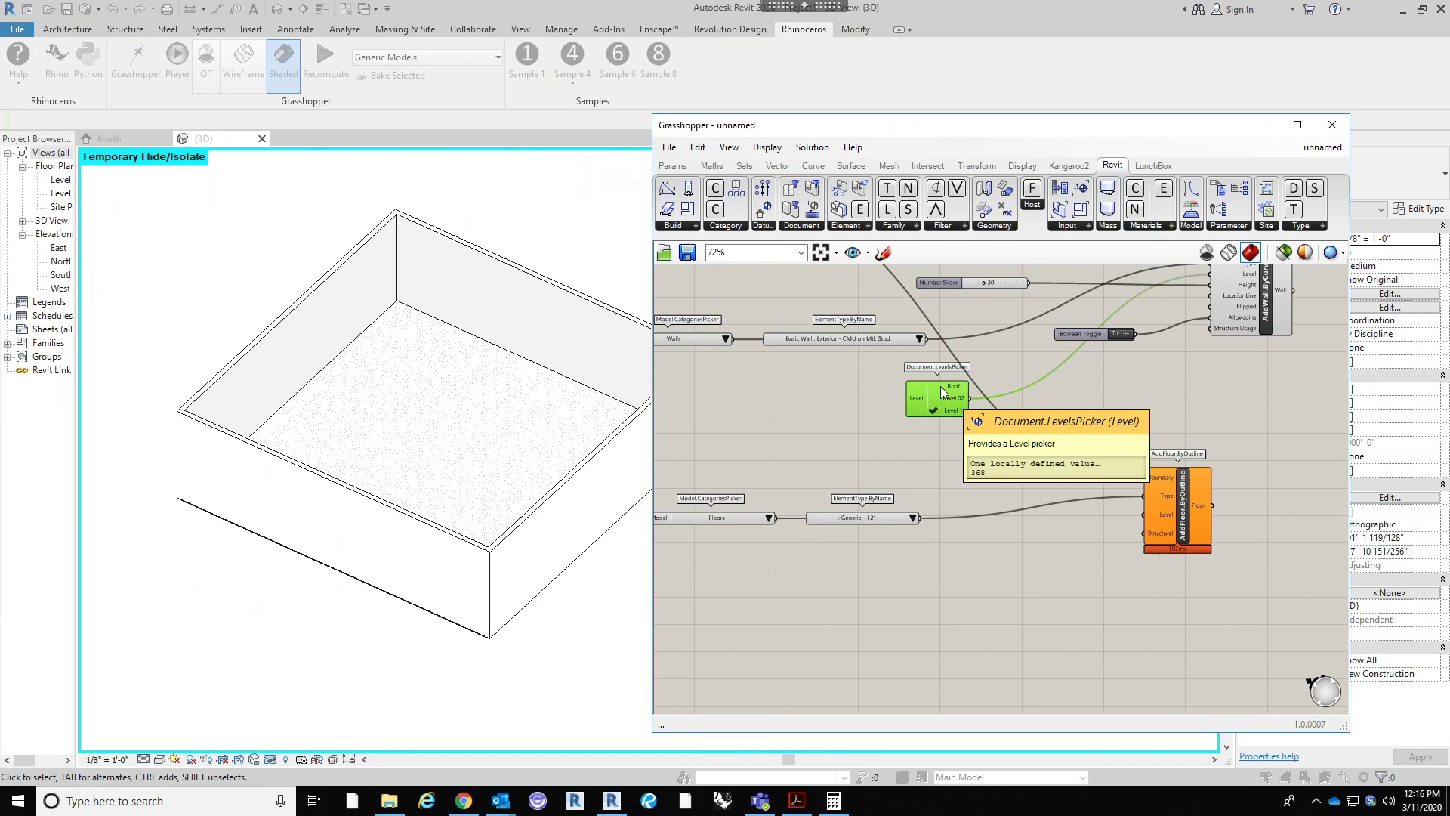
{"action": "key", "text": "ctrl+v"}
{"action": "left_click_drag", "start_coordinate": [951, 401], "coordinate": [1182, 472]}
{"action": "scroll", "coordinate": [1101, 563], "scroll_direction": "up", "scroll_amount": 3}
{"action": "right_click_drag", "start_coordinate": [1050, 605], "coordinate": [1018, 561]}
{"action": "left_click", "coordinate": [895, 568]}
Step: Orbit the Revit 3D view to examine the floors at the wall bases, and return to the AddFloor.ByOutline component in Grasshopper
{"action": "left_click", "coordinate": [569, 563]}
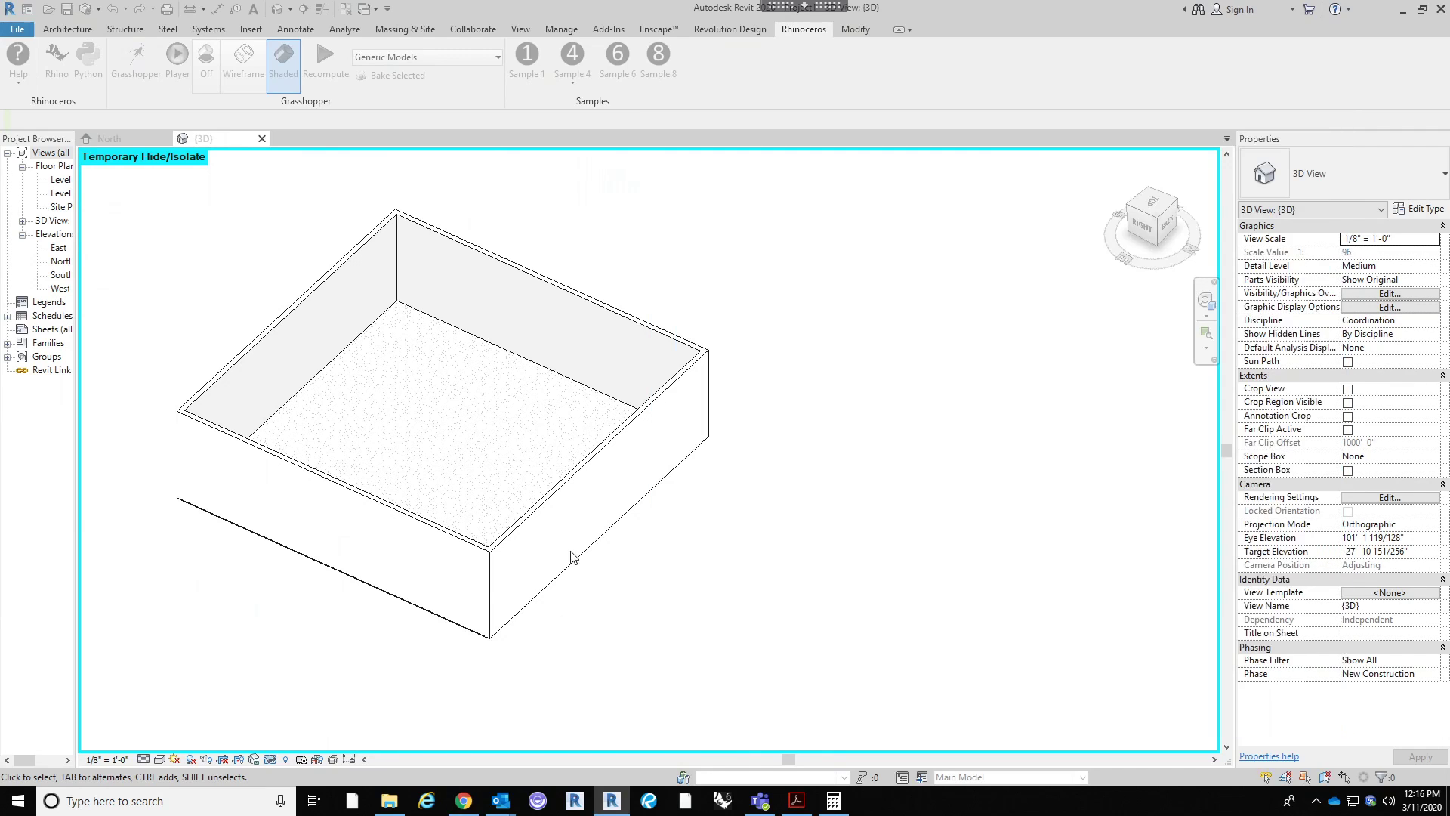
{"action": "middle_click_drag", "start_coordinate": [612, 670], "coordinate": [657, 596], "text": "shift"}
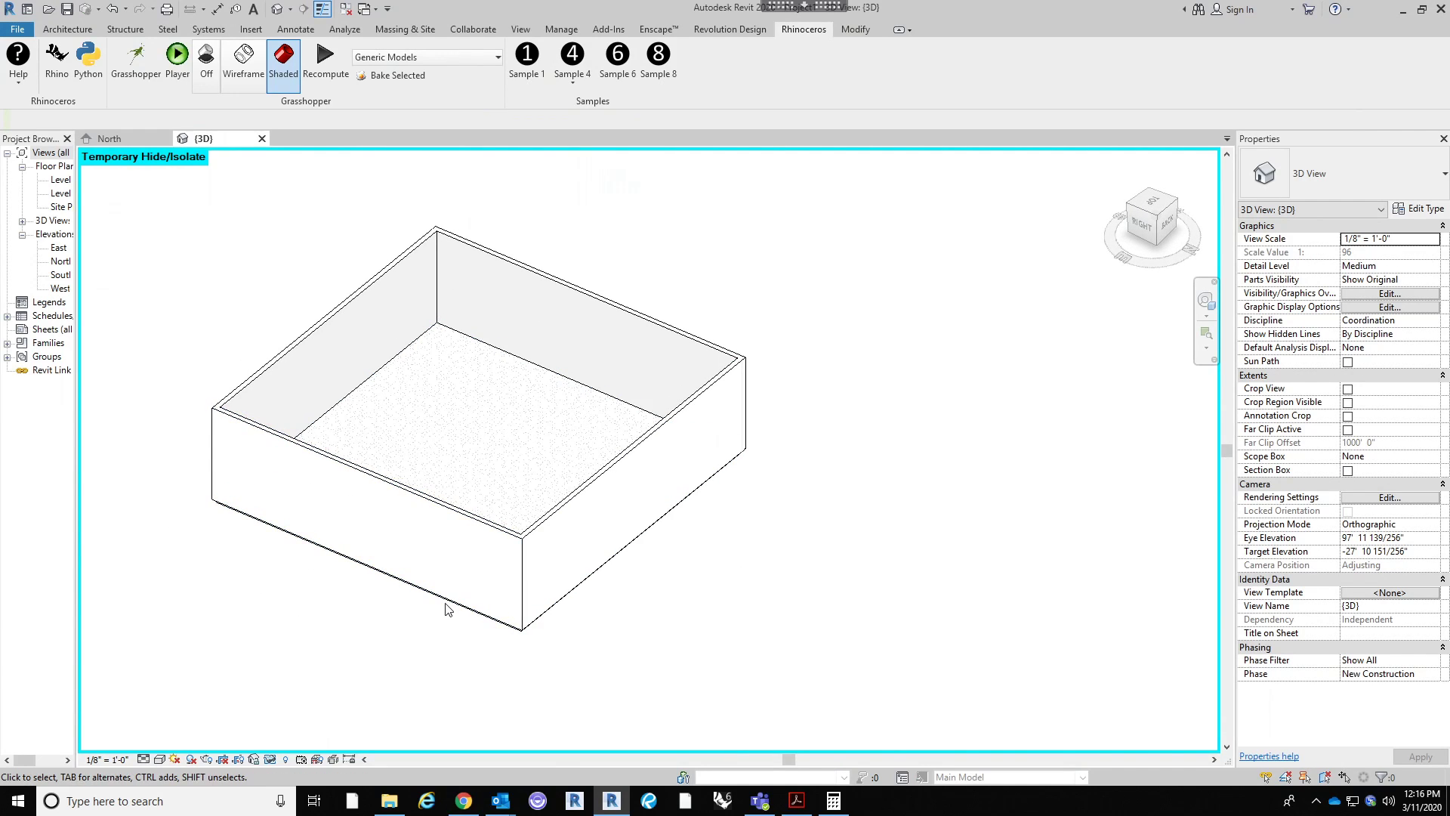
{"action": "left_click", "coordinate": [121, 61]}
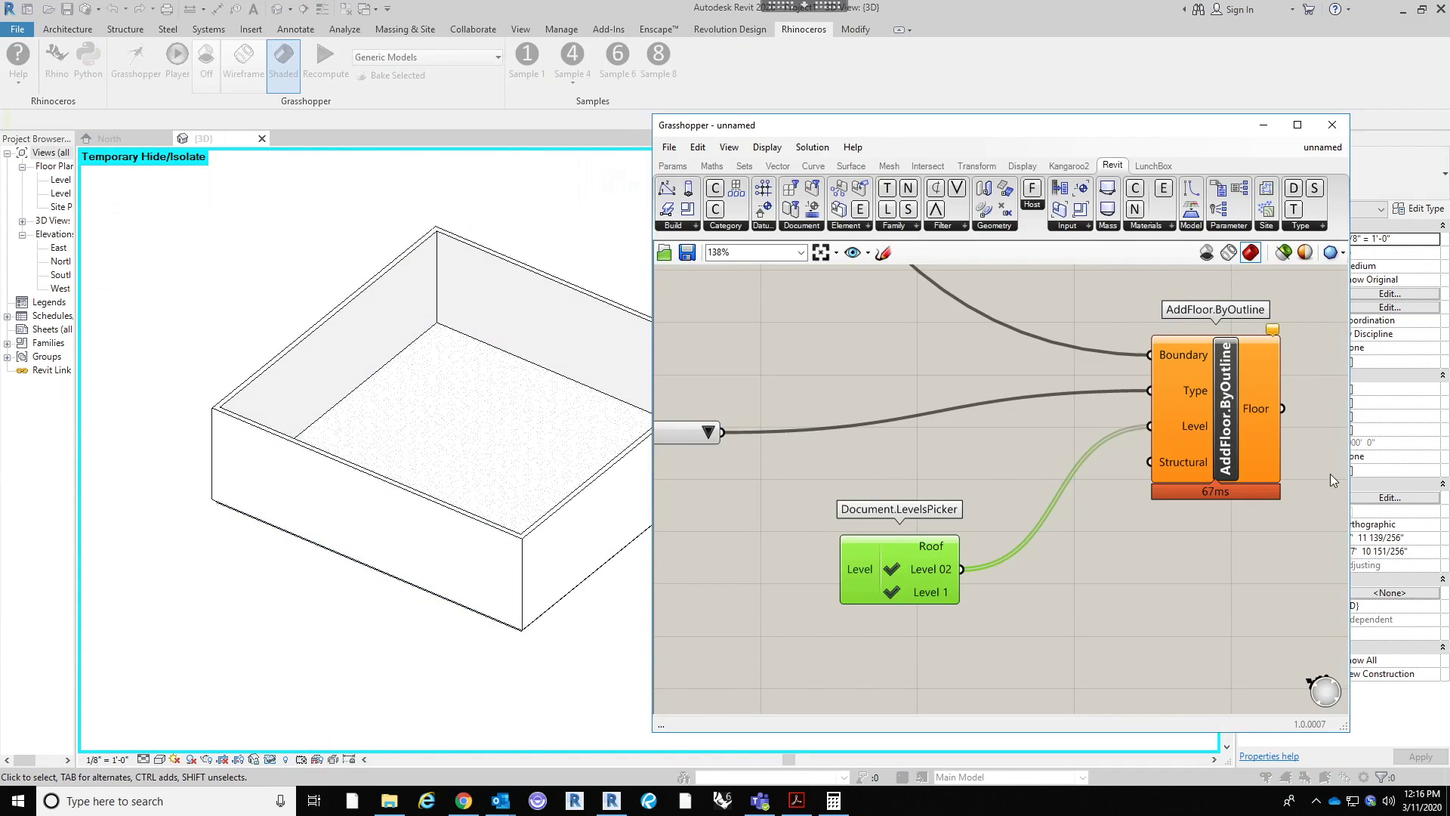
{"action": "left_click", "coordinate": [993, 588]}
{"action": "left_click", "coordinate": [1198, 421]}
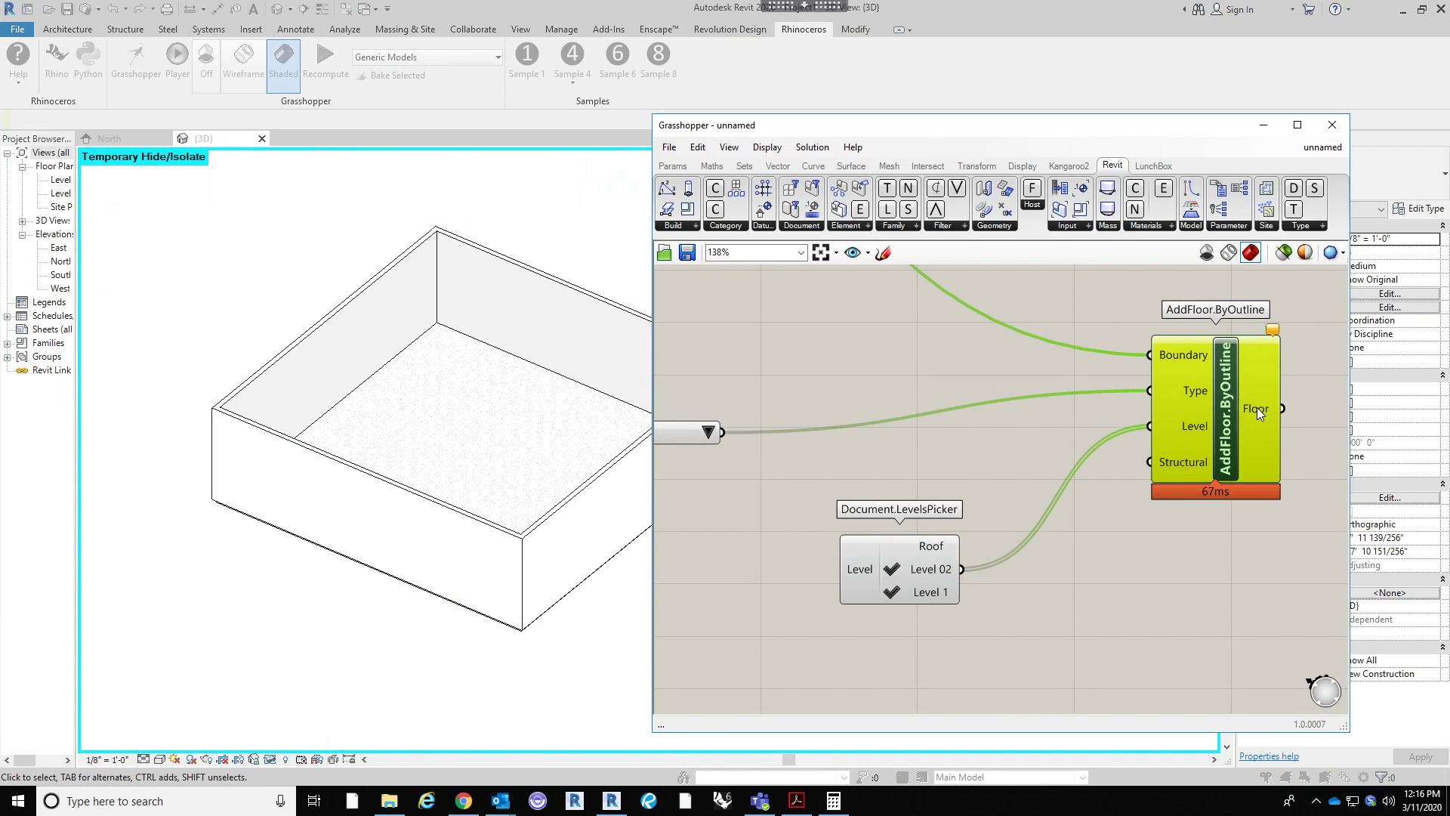
Step: Try adding Level 02 to the levels picker feeding AddWall.ByCurve, and deselect it again
{"action": "mouse_move", "coordinate": [1257, 406]}
{"action": "scroll", "coordinate": [1146, 602], "scroll_direction": "down", "scroll_amount": 3}
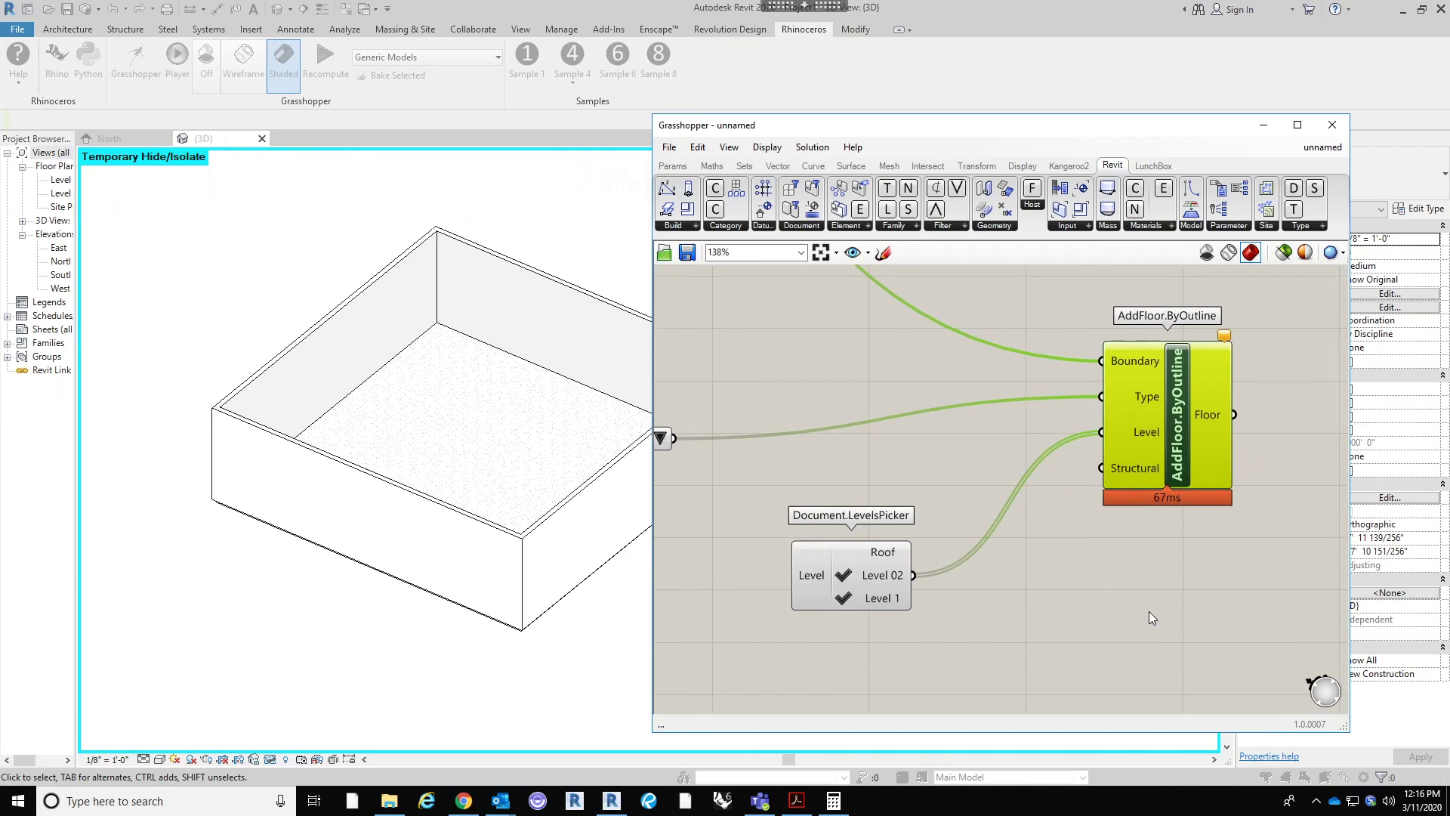
{"action": "scroll", "coordinate": [928, 576], "scroll_direction": "up", "scroll_amount": 3}
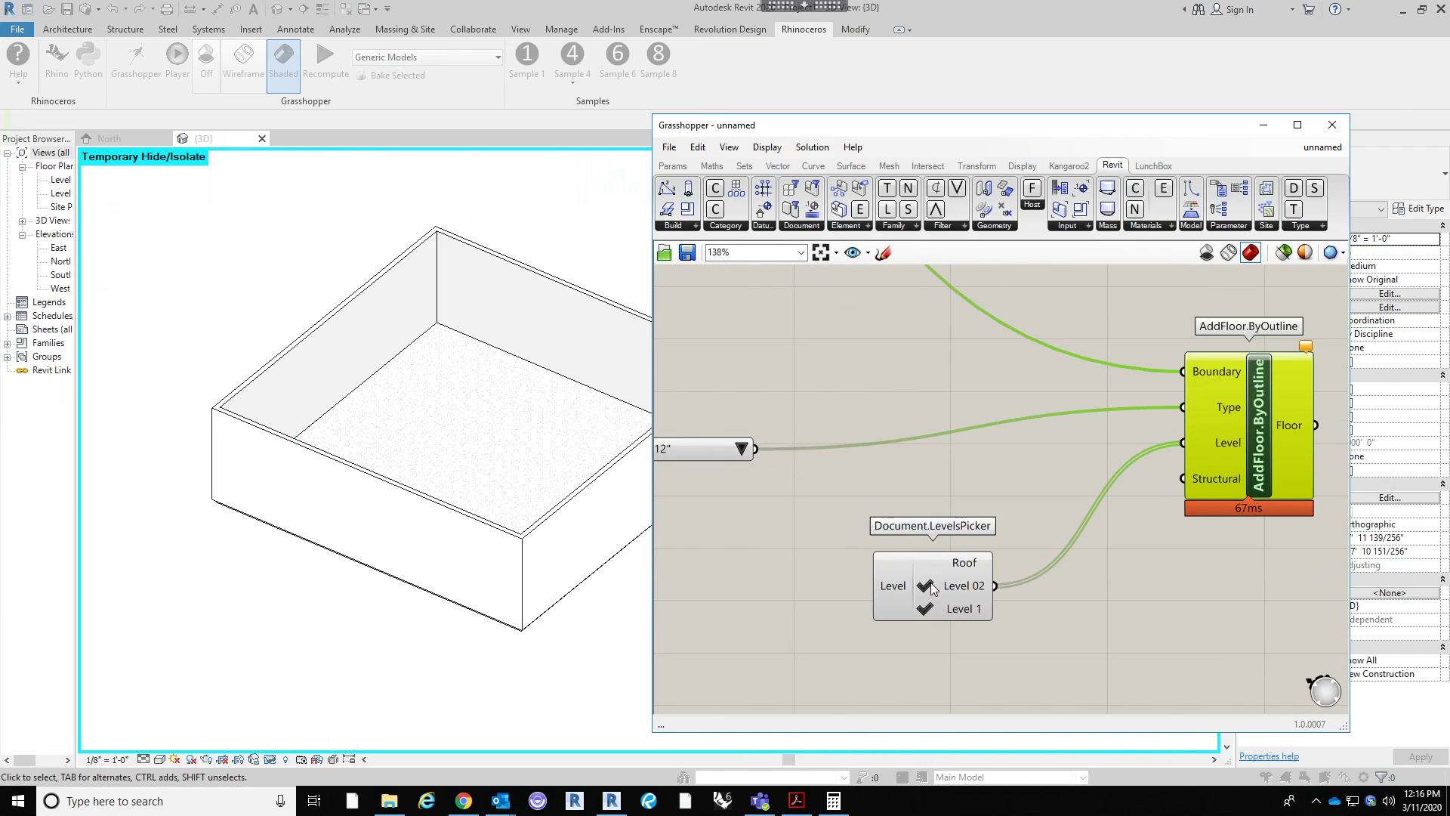
{"action": "scroll", "coordinate": [1251, 491], "scroll_direction": "down", "scroll_amount": 4}
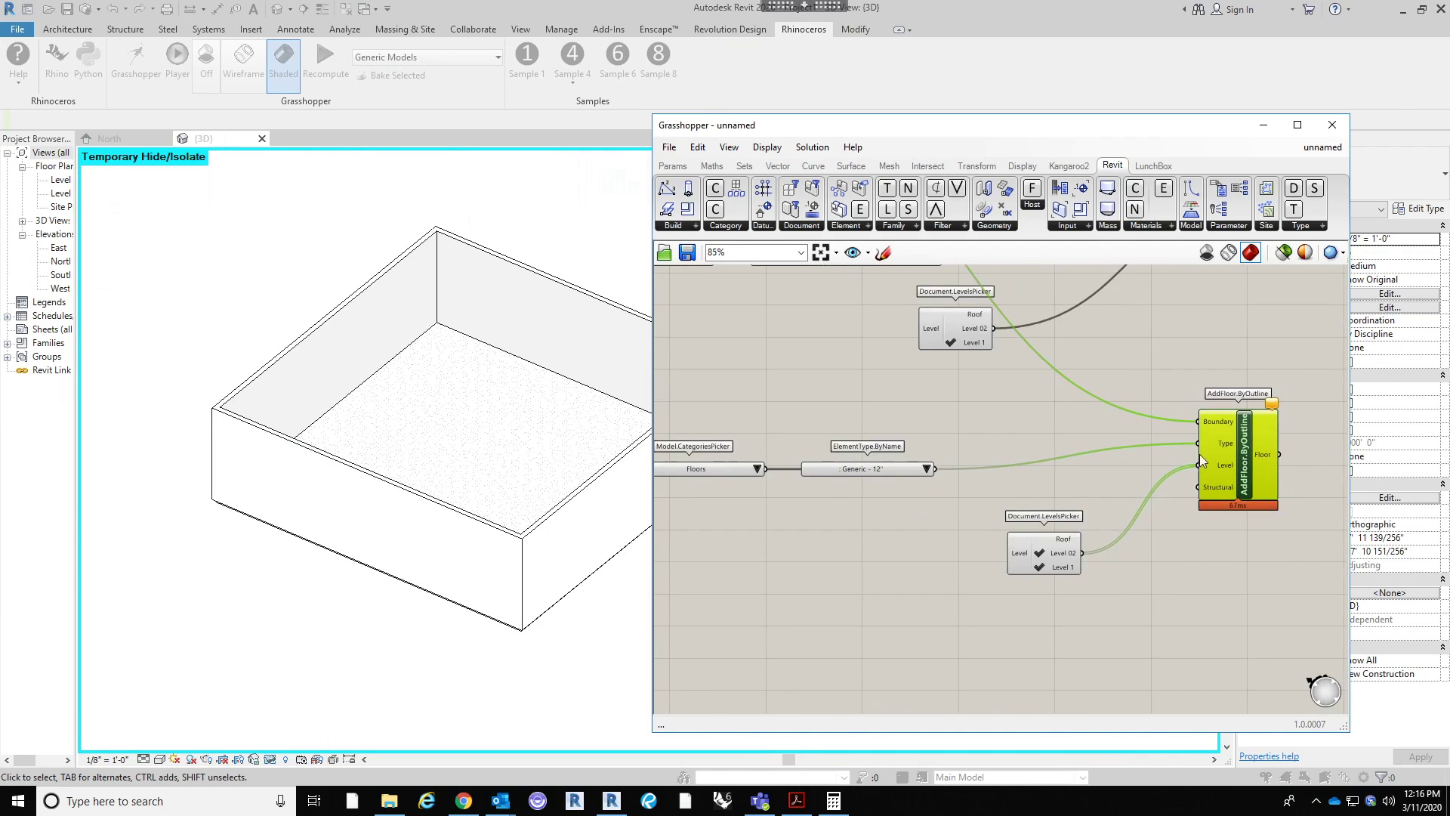
{"action": "scroll", "coordinate": [1053, 447], "scroll_direction": "down", "scroll_amount": 2}
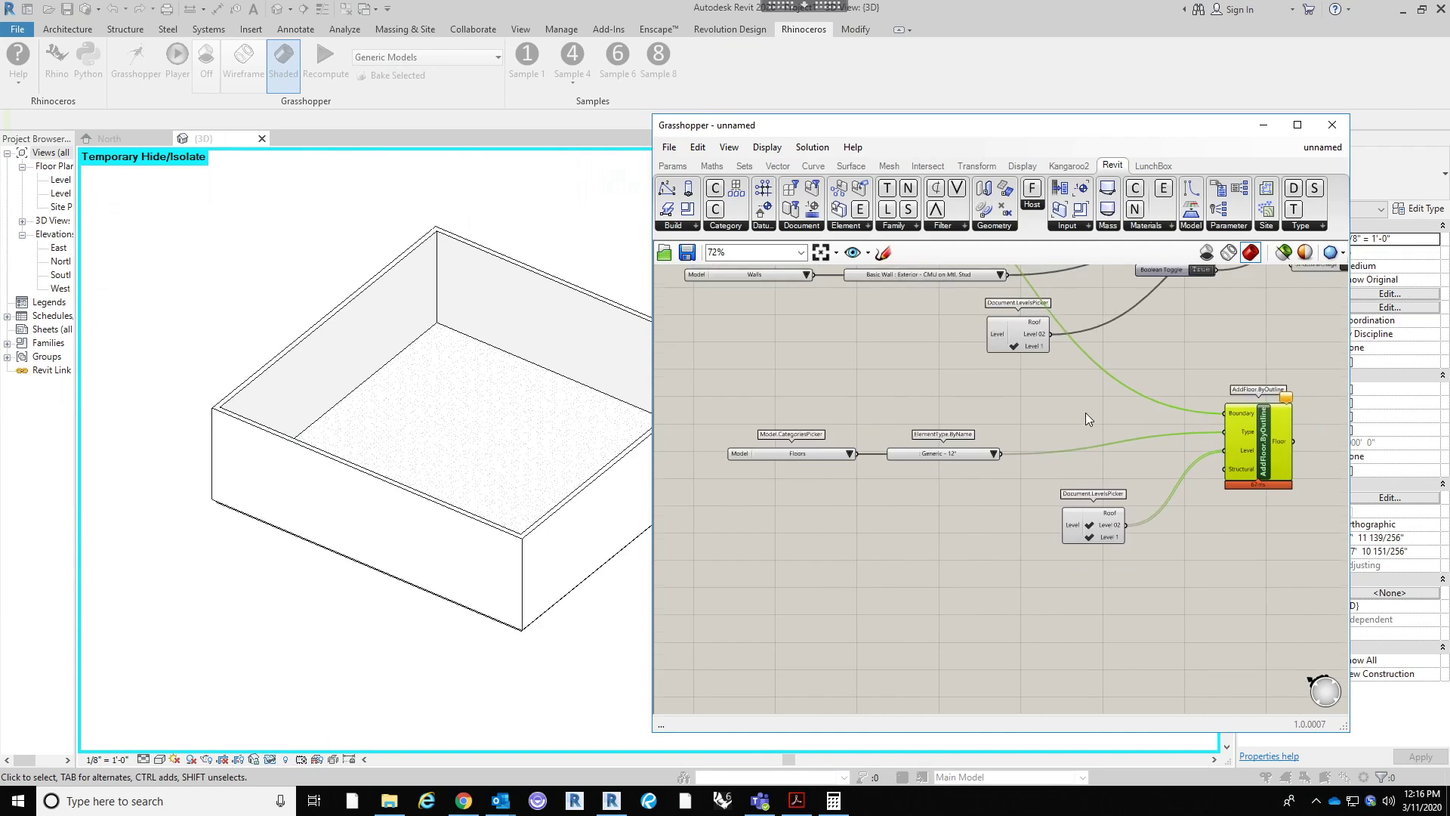
{"action": "right_click_drag", "start_coordinate": [1081, 412], "coordinate": [1110, 472]}
{"action": "left_click", "coordinate": [991, 419]}
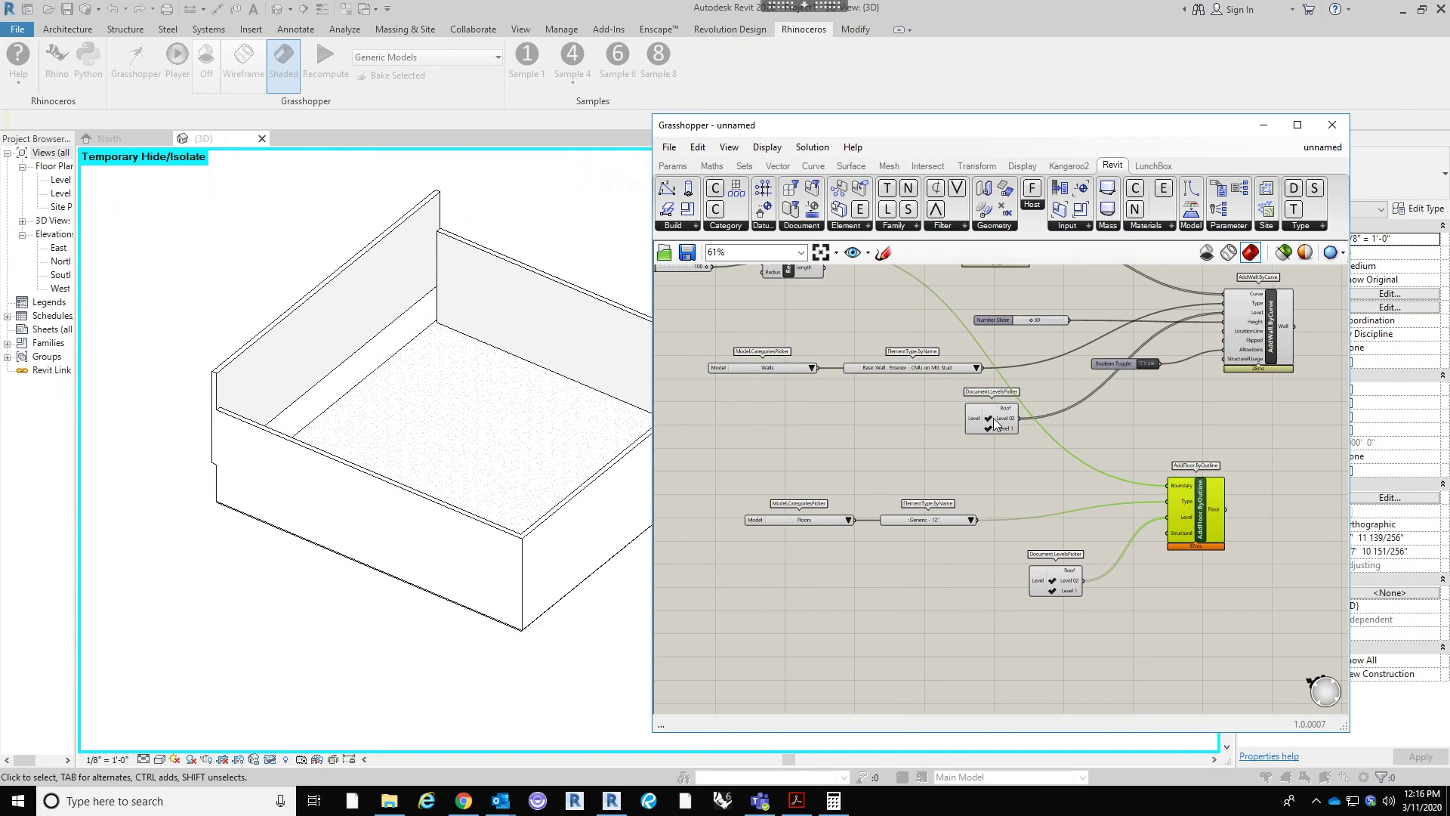
{"action": "left_click", "coordinate": [988, 418]}
Step: Deselect Level 02 and Level 1 in the levels picker feeding AddFloor.ByOutline
{"action": "right_click_drag", "start_coordinate": [1187, 418], "coordinate": [1107, 453]}
{"action": "scroll", "coordinate": [1046, 505], "scroll_direction": "up", "scroll_amount": 1}
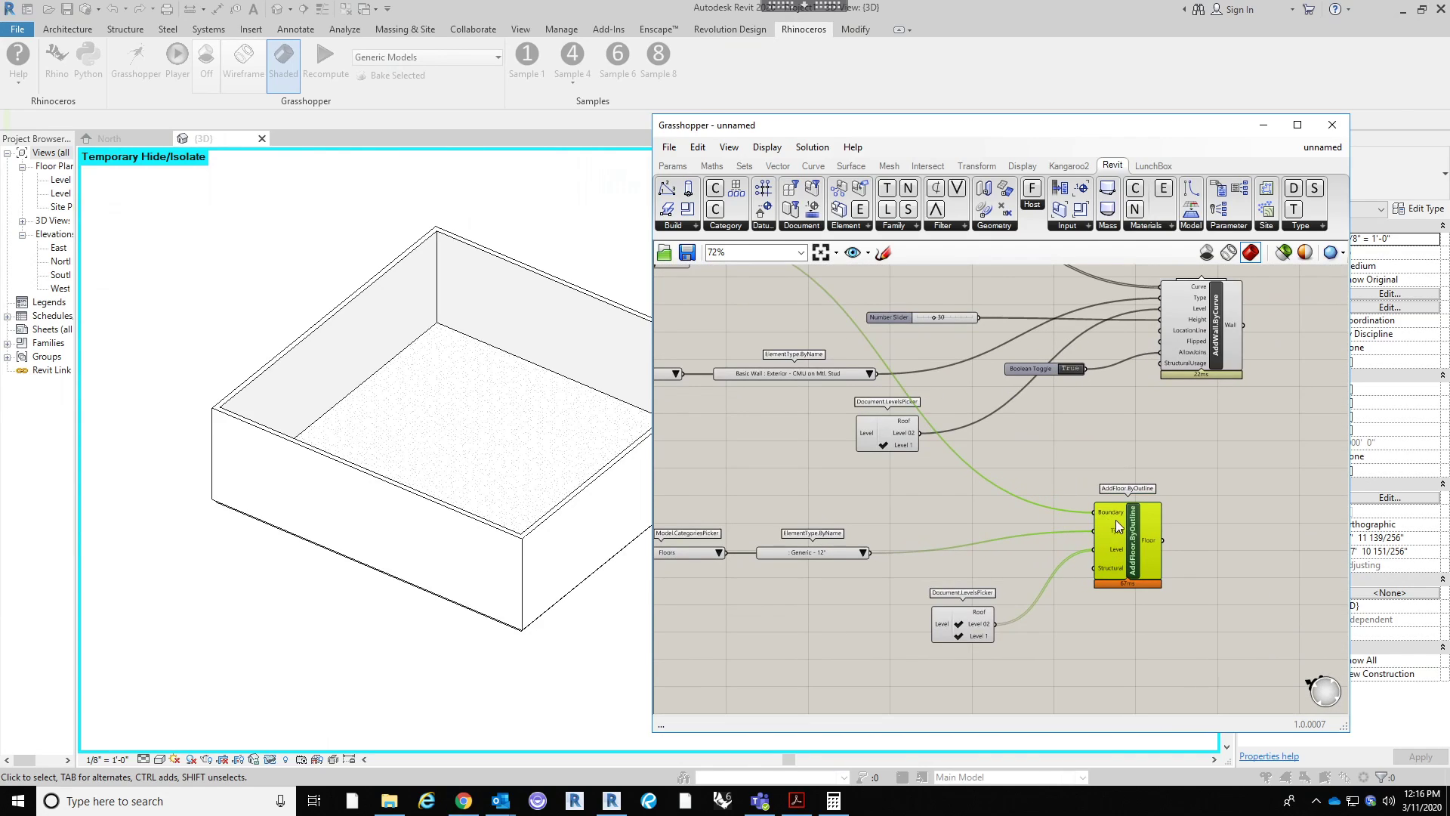
{"action": "scroll", "coordinate": [1135, 543], "scroll_direction": "up", "scroll_amount": 3}
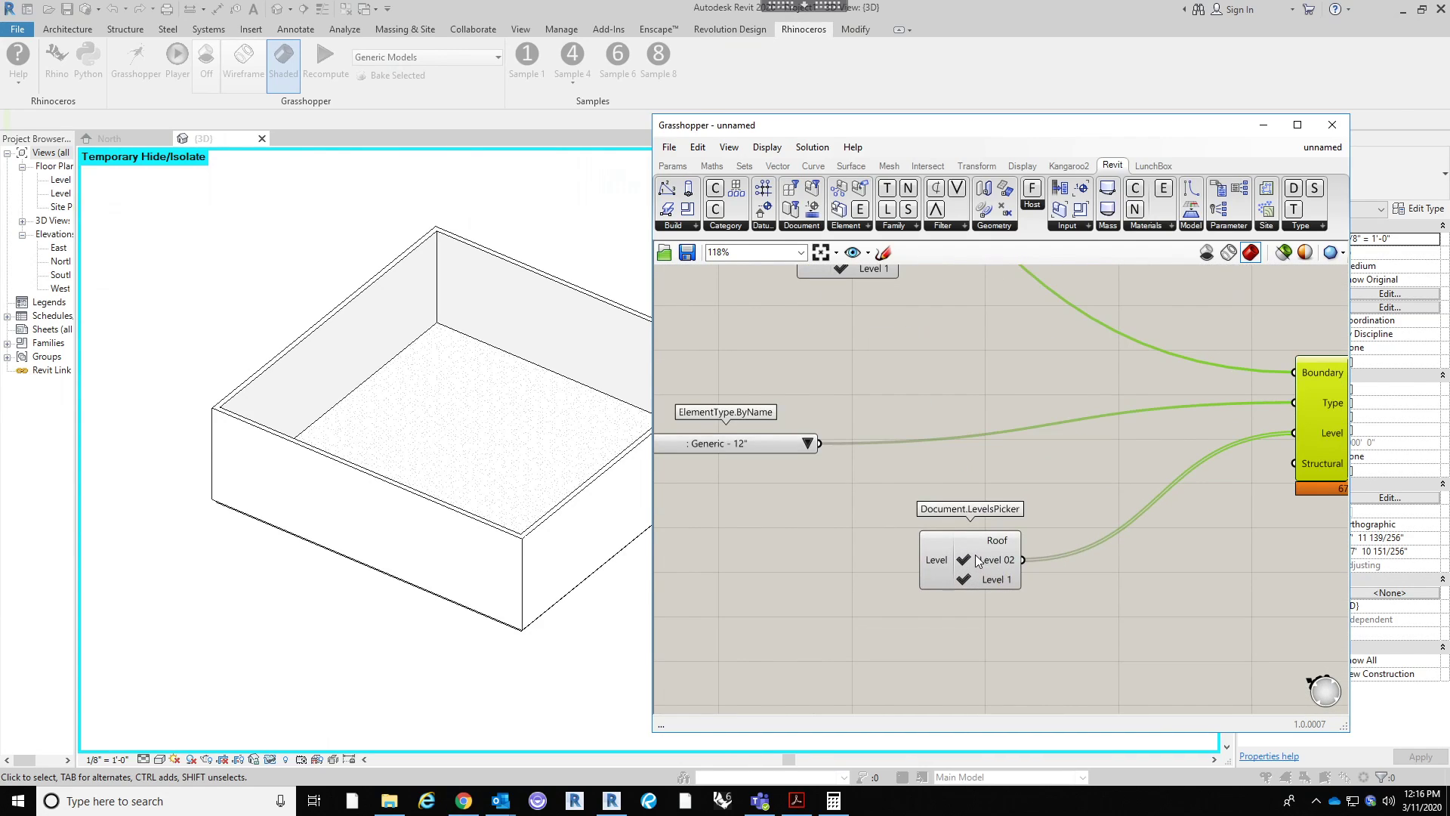
{"action": "scroll", "coordinate": [975, 562], "scroll_direction": "down", "scroll_amount": 1}
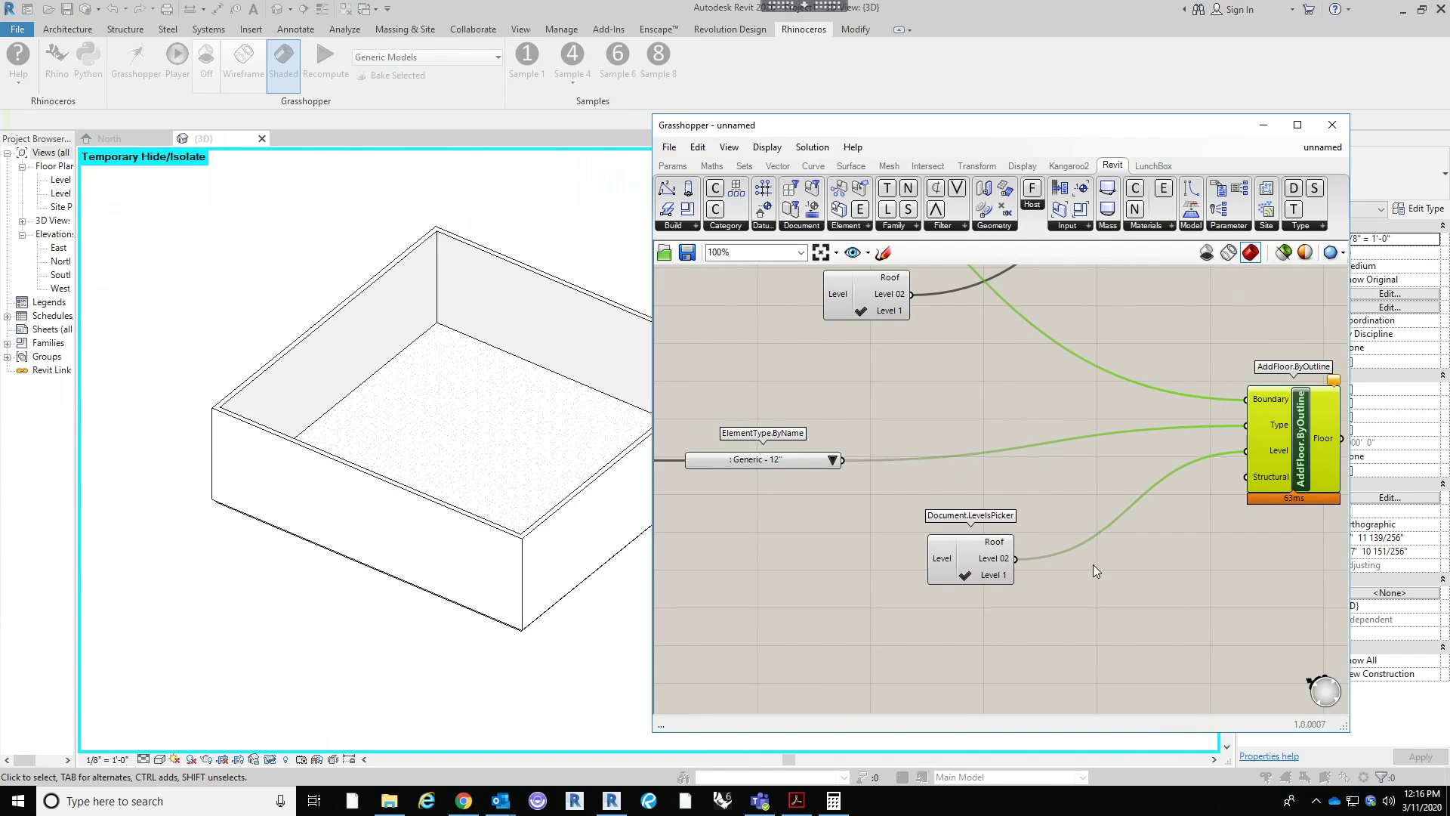
{"action": "scroll", "coordinate": [1058, 578], "scroll_direction": "down", "scroll_amount": 2}
{"action": "scroll", "coordinate": [906, 514], "scroll_direction": "up", "scroll_amount": 2}
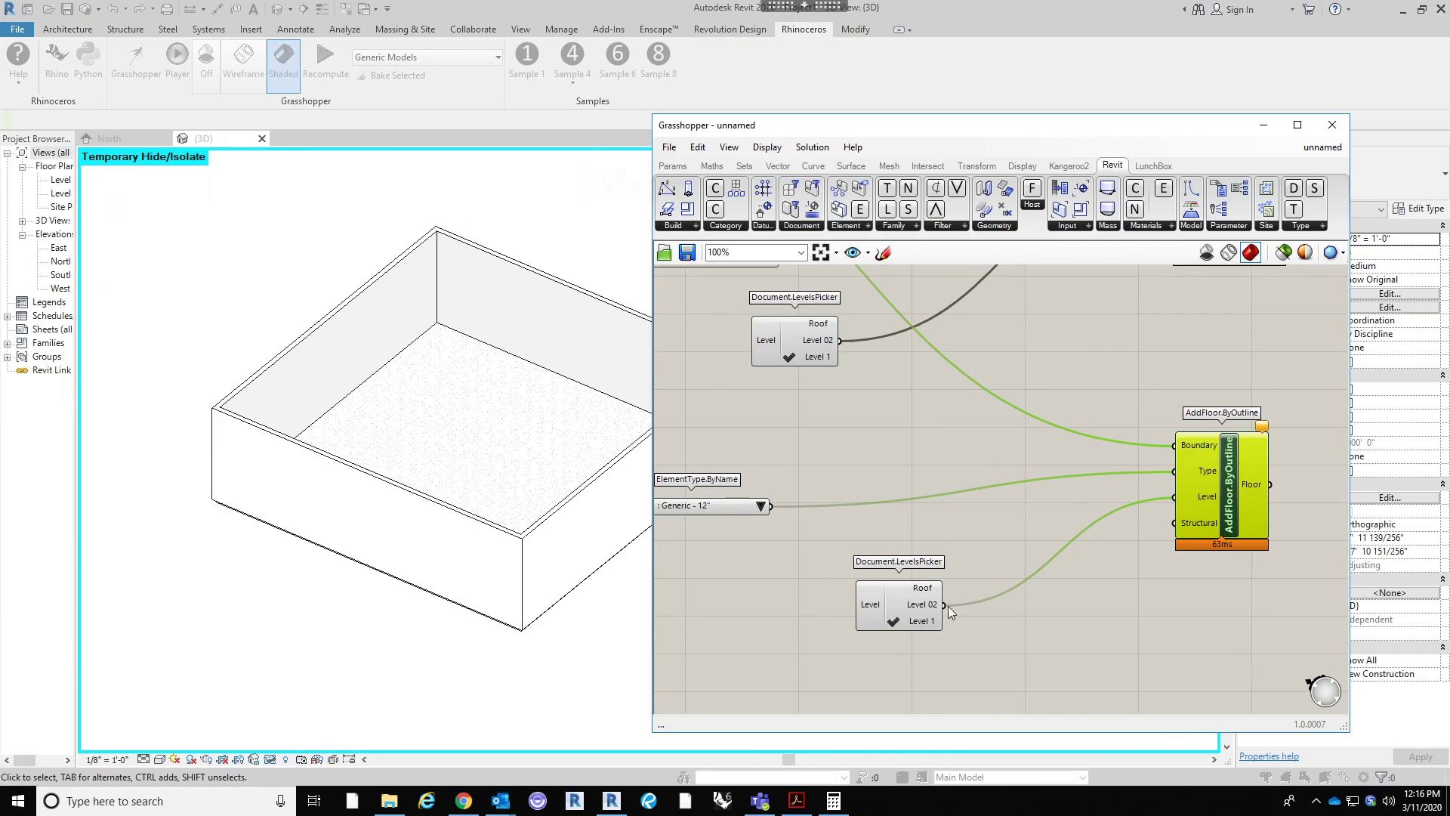
{"action": "right_click_drag", "start_coordinate": [1169, 601], "coordinate": [1171, 557]}
{"action": "left_click", "coordinate": [915, 561]}
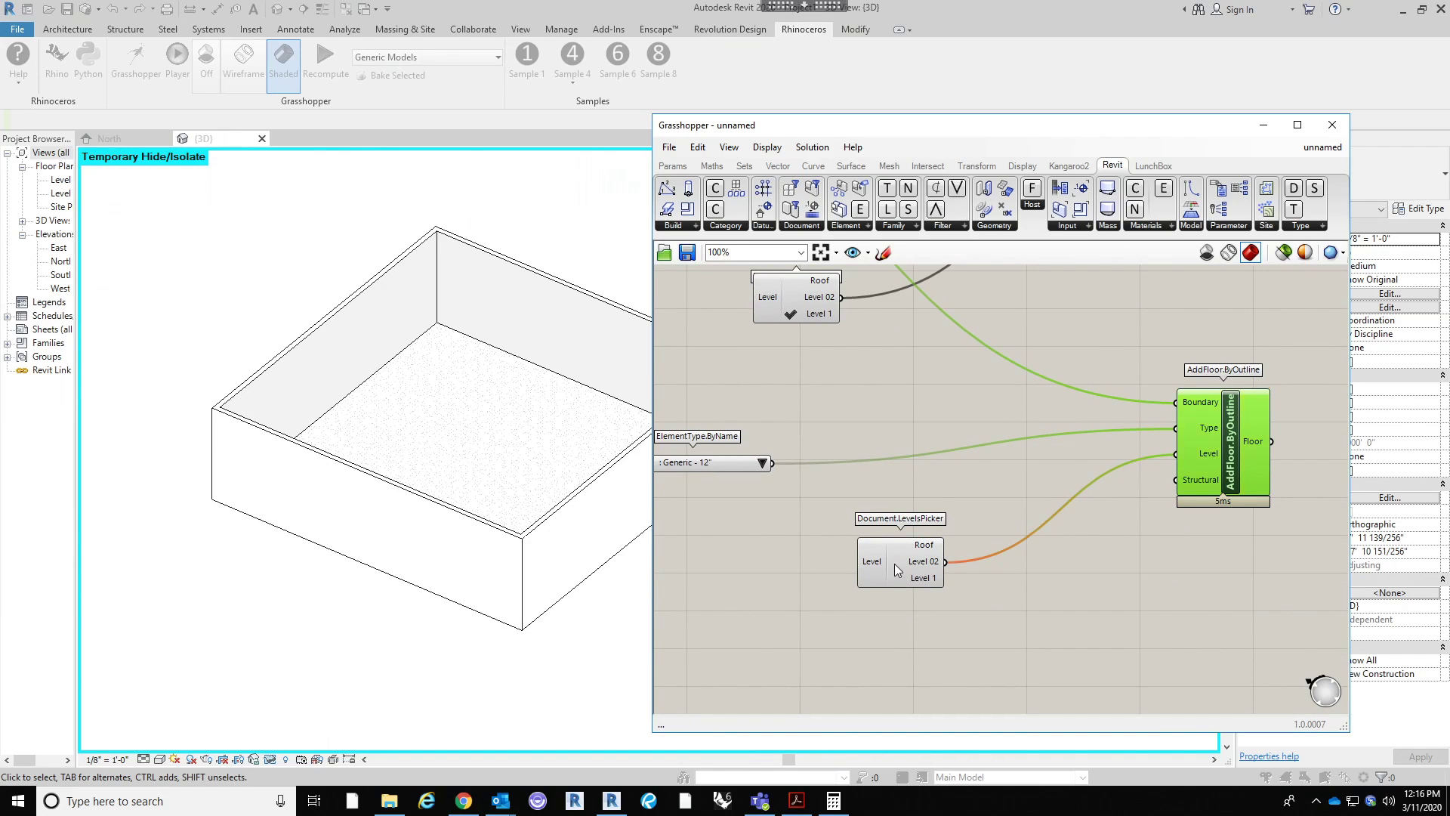
{"action": "left_click", "coordinate": [897, 578]}
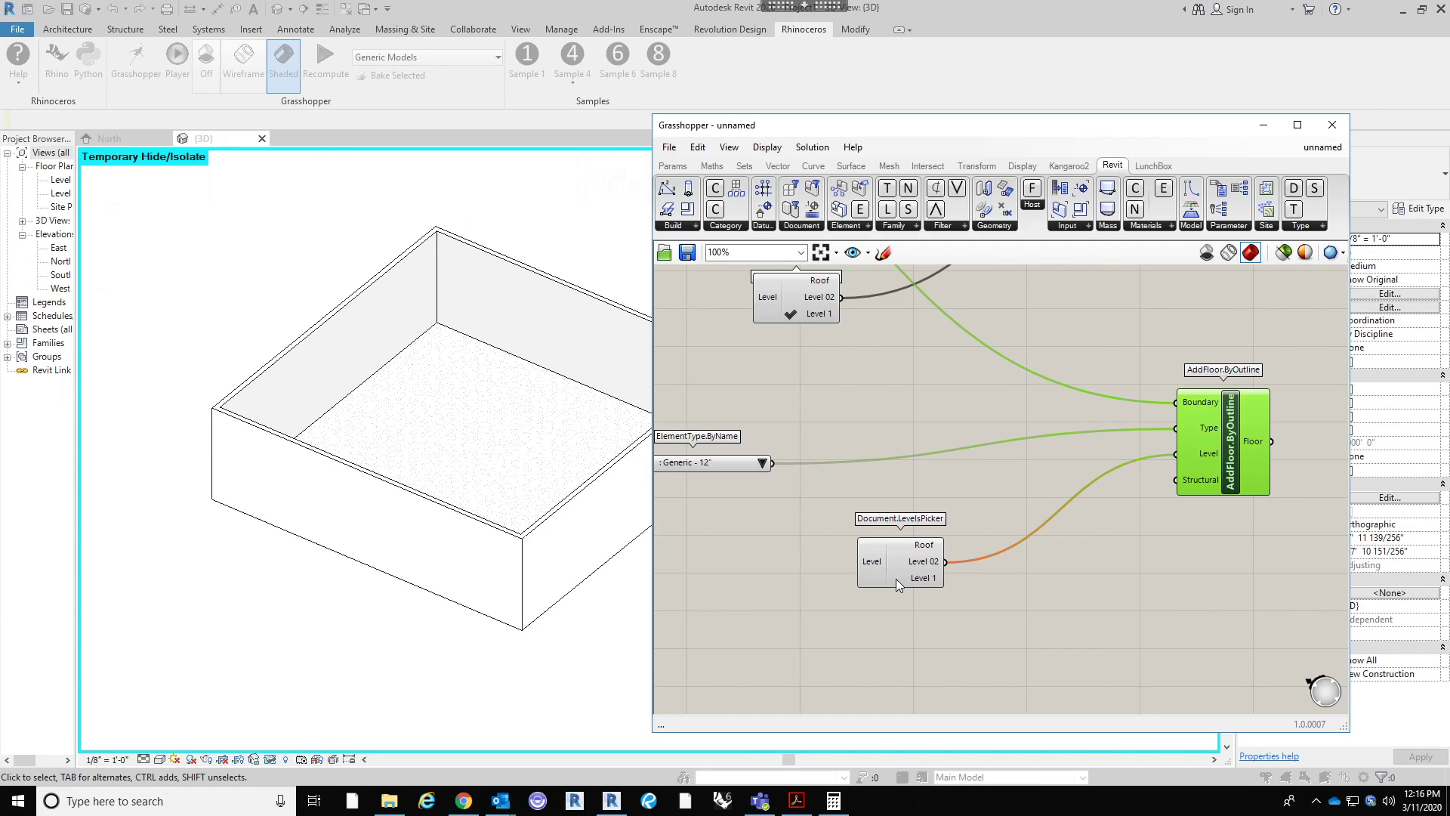
{"action": "right_click_drag", "start_coordinate": [1165, 551], "coordinate": [1094, 546]}
{"action": "left_click", "coordinate": [825, 574]}
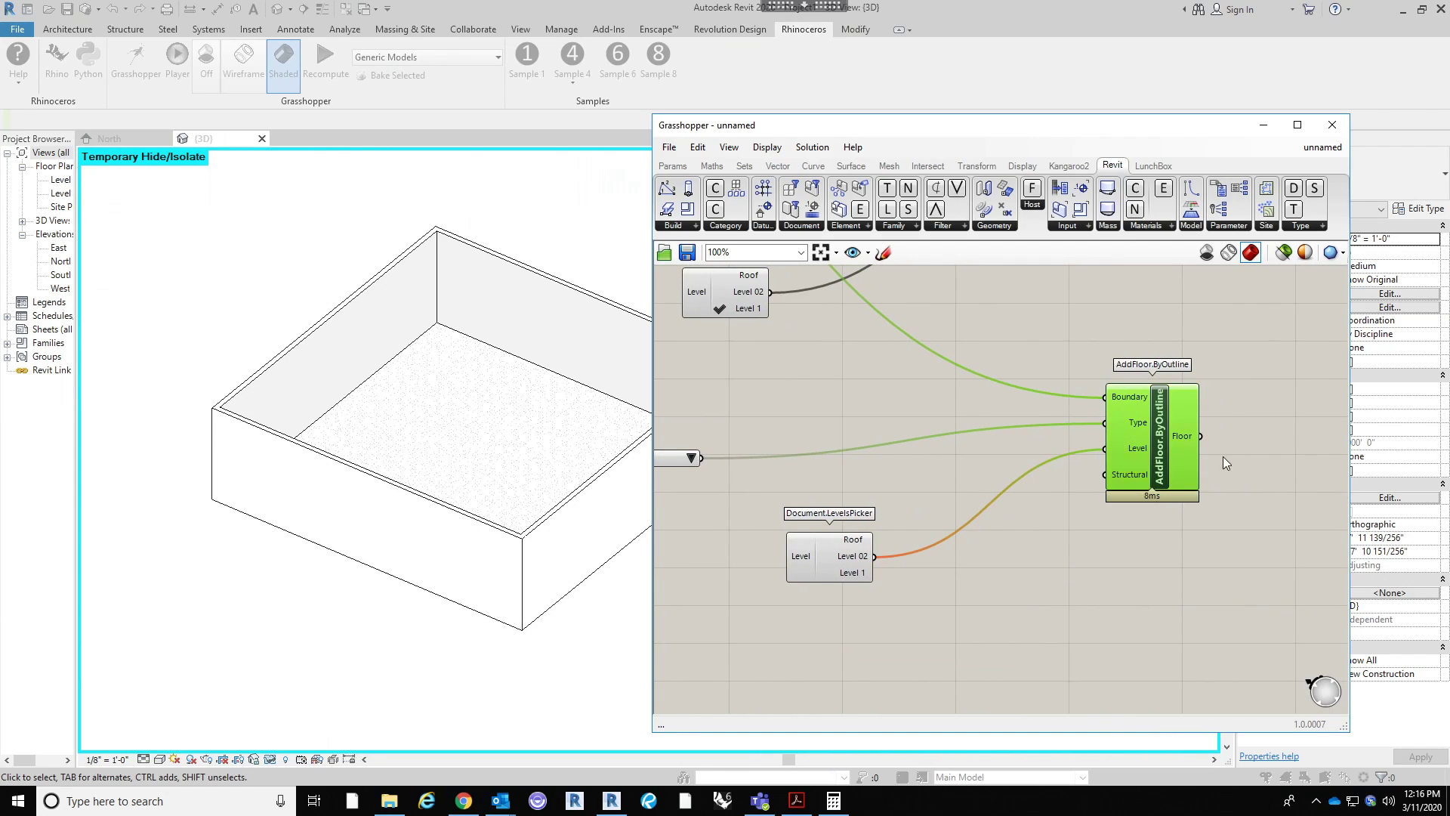
Step: Examine the AddFloor.ByOutline inputs, the wire from its levels picker, and the layout of the whole definition
{"action": "mouse_move", "coordinate": [1185, 436]}
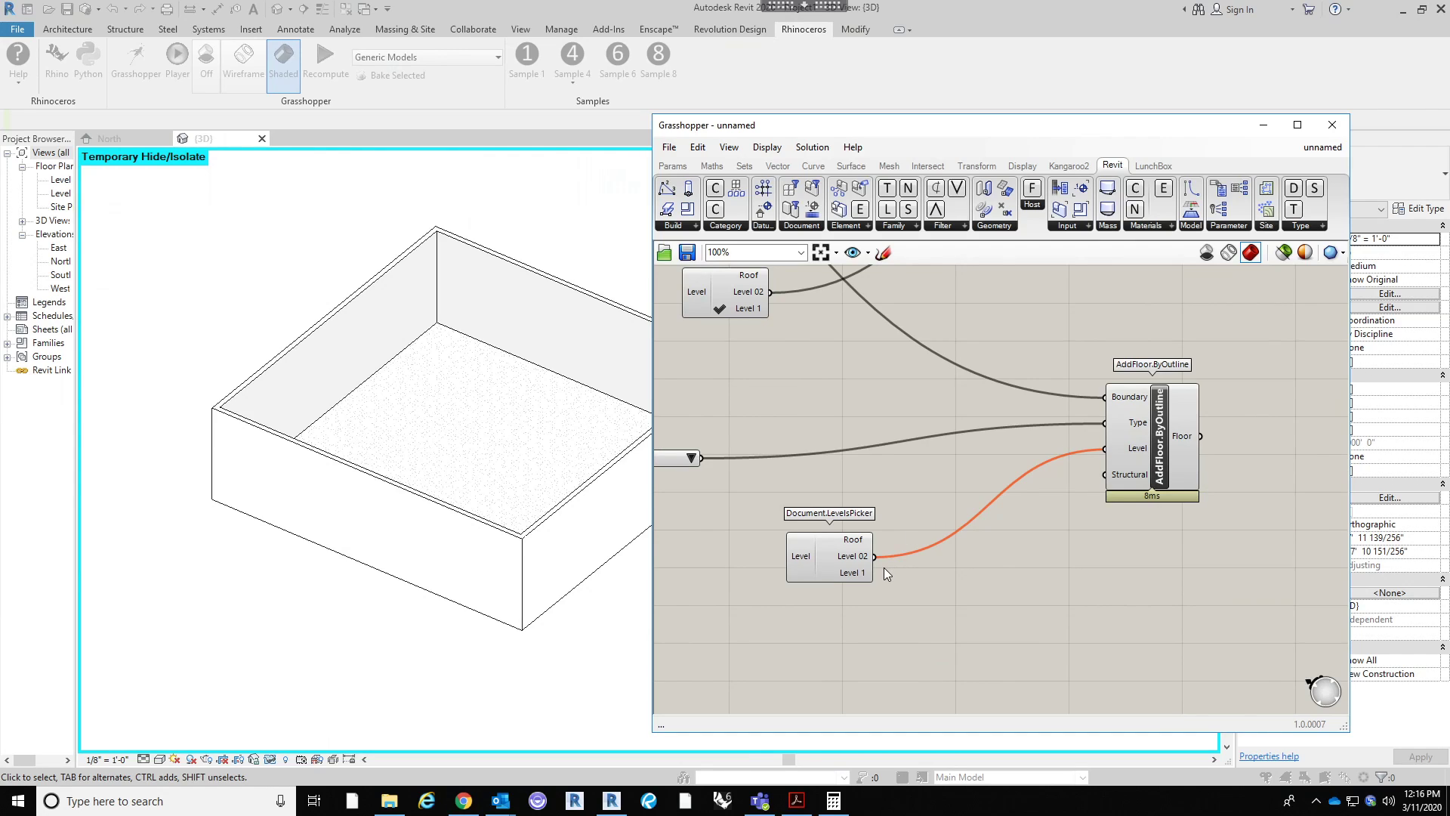
{"action": "right_click_drag", "start_coordinate": [884, 567], "coordinate": [926, 577]}
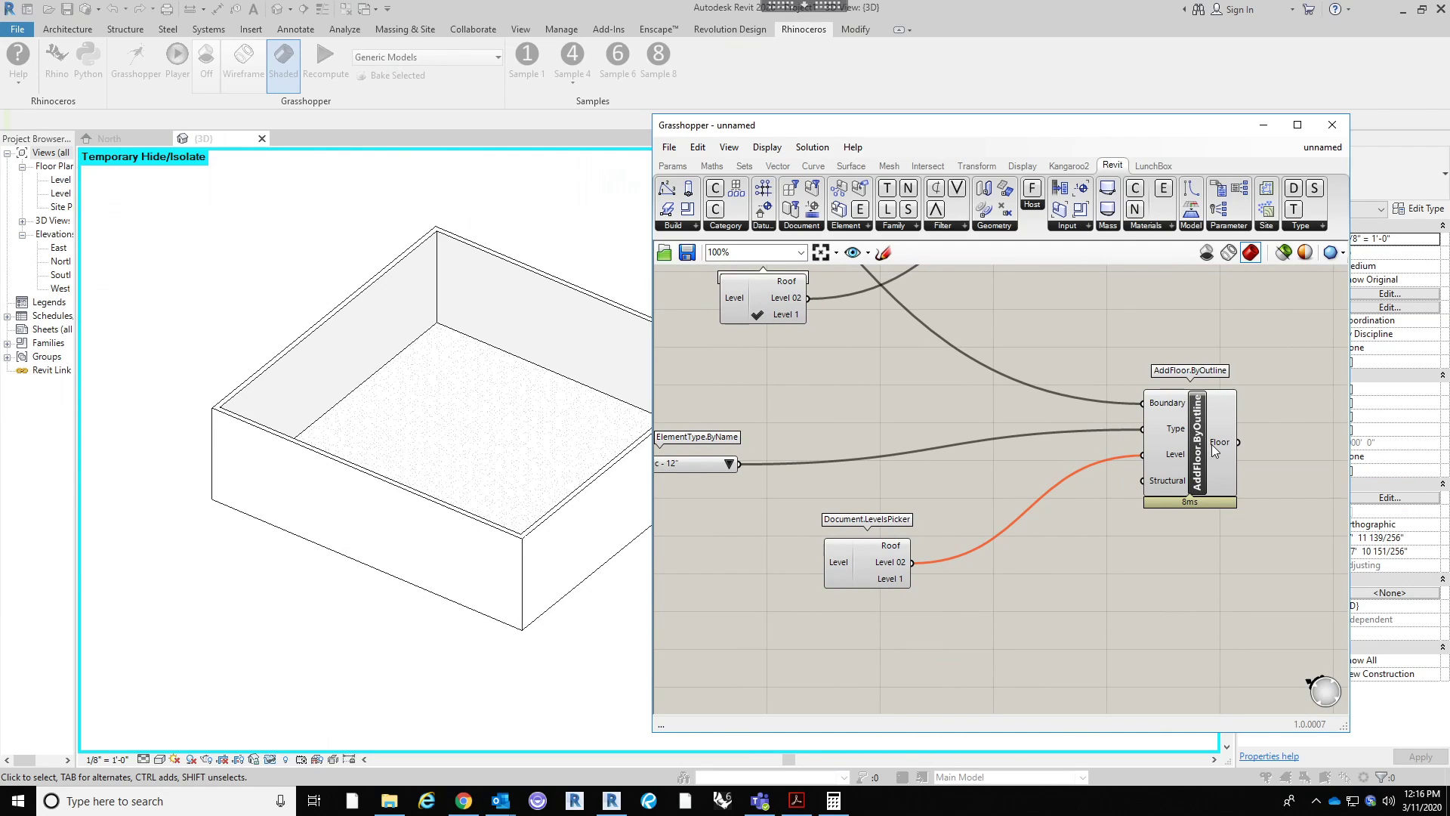
{"action": "right_click_drag", "start_coordinate": [1010, 483], "coordinate": [1023, 494]}
{"action": "scroll", "coordinate": [1012, 505], "scroll_direction": "down", "scroll_amount": 5}
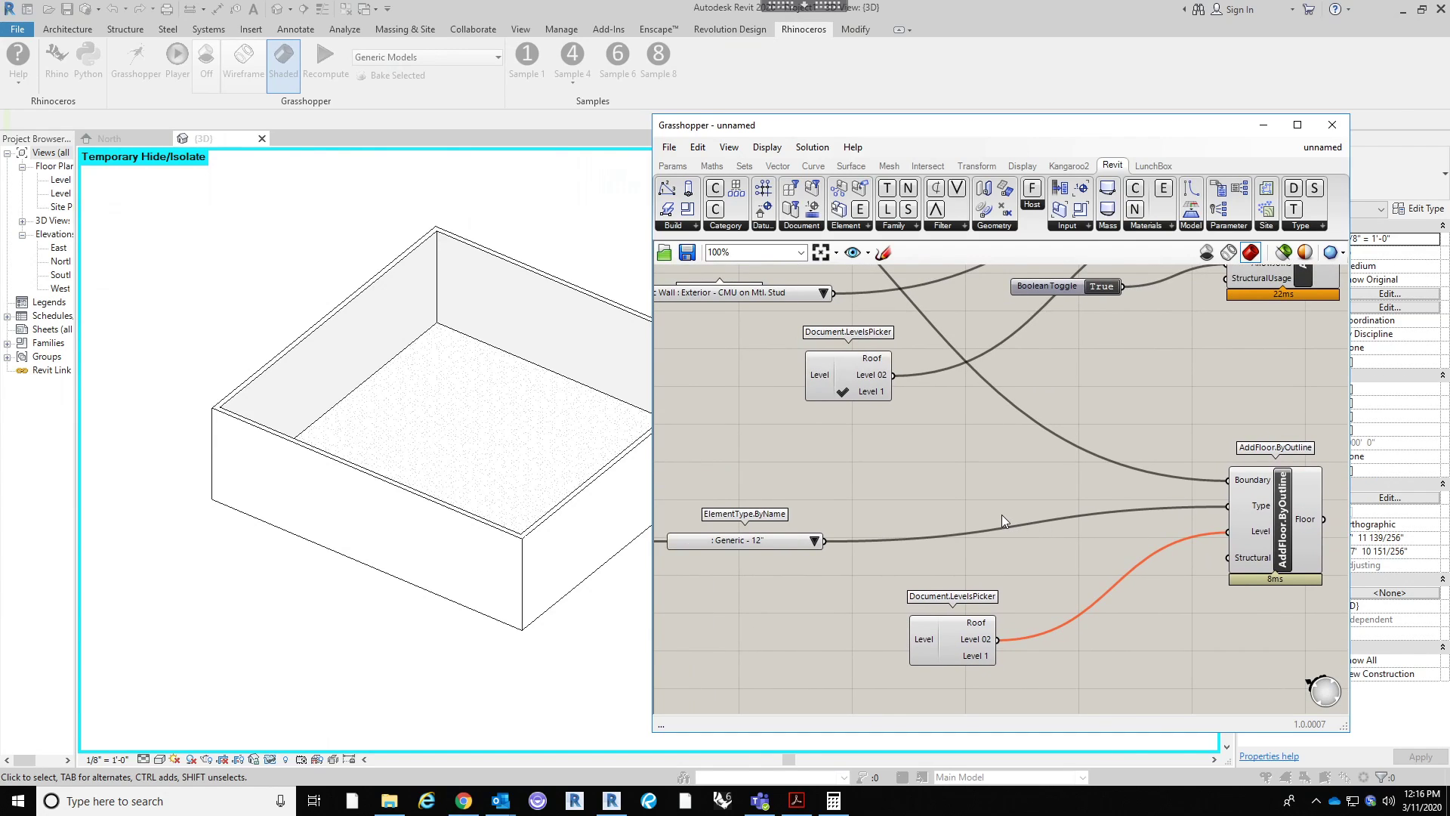
{"action": "scroll", "coordinate": [895, 469], "scroll_direction": "down", "scroll_amount": 1}
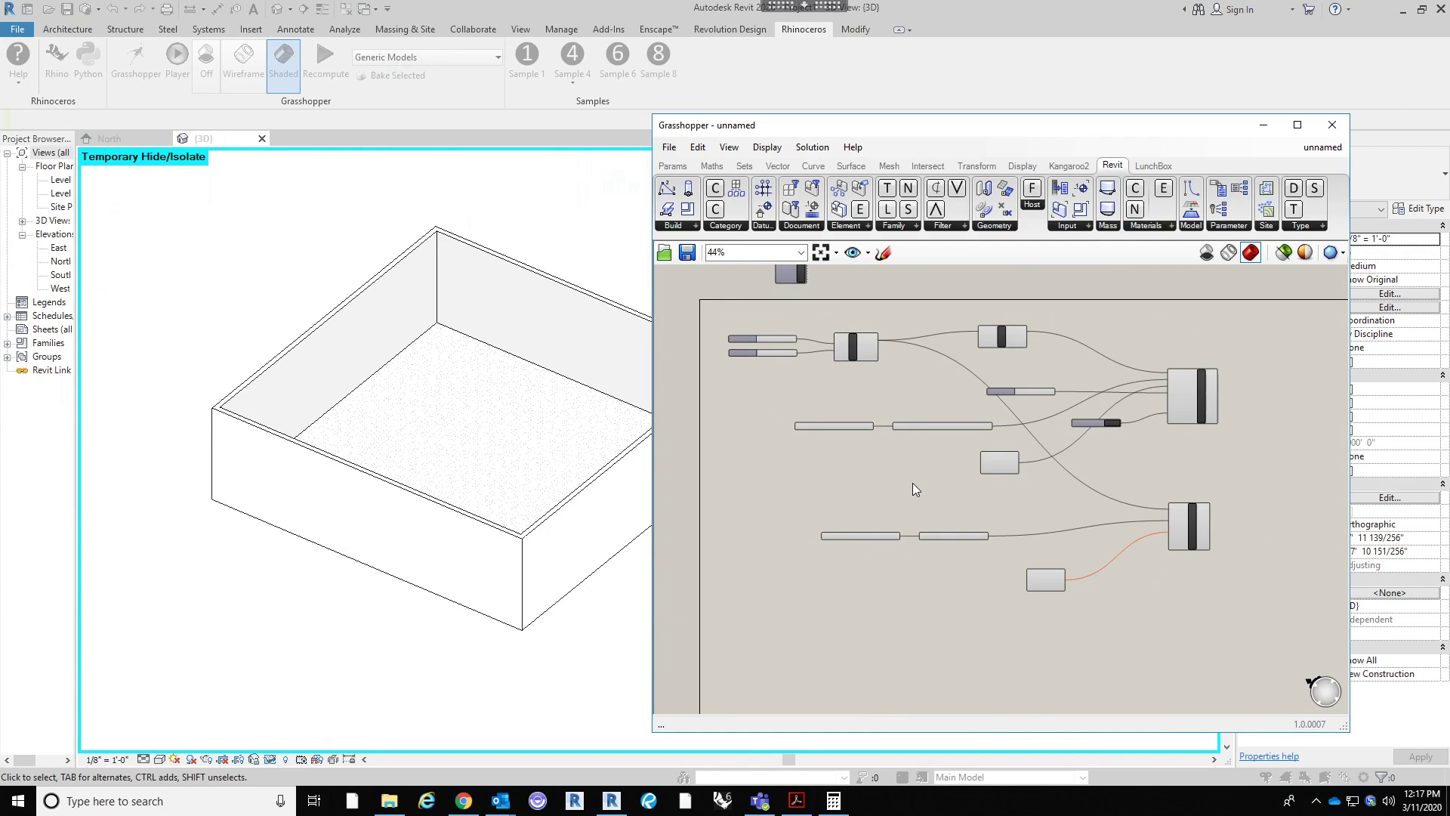
{"action": "scroll", "coordinate": [1175, 611], "scroll_direction": "up", "scroll_amount": 4}
{"action": "right_click_drag", "start_coordinate": [1175, 611], "coordinate": [1103, 608]}
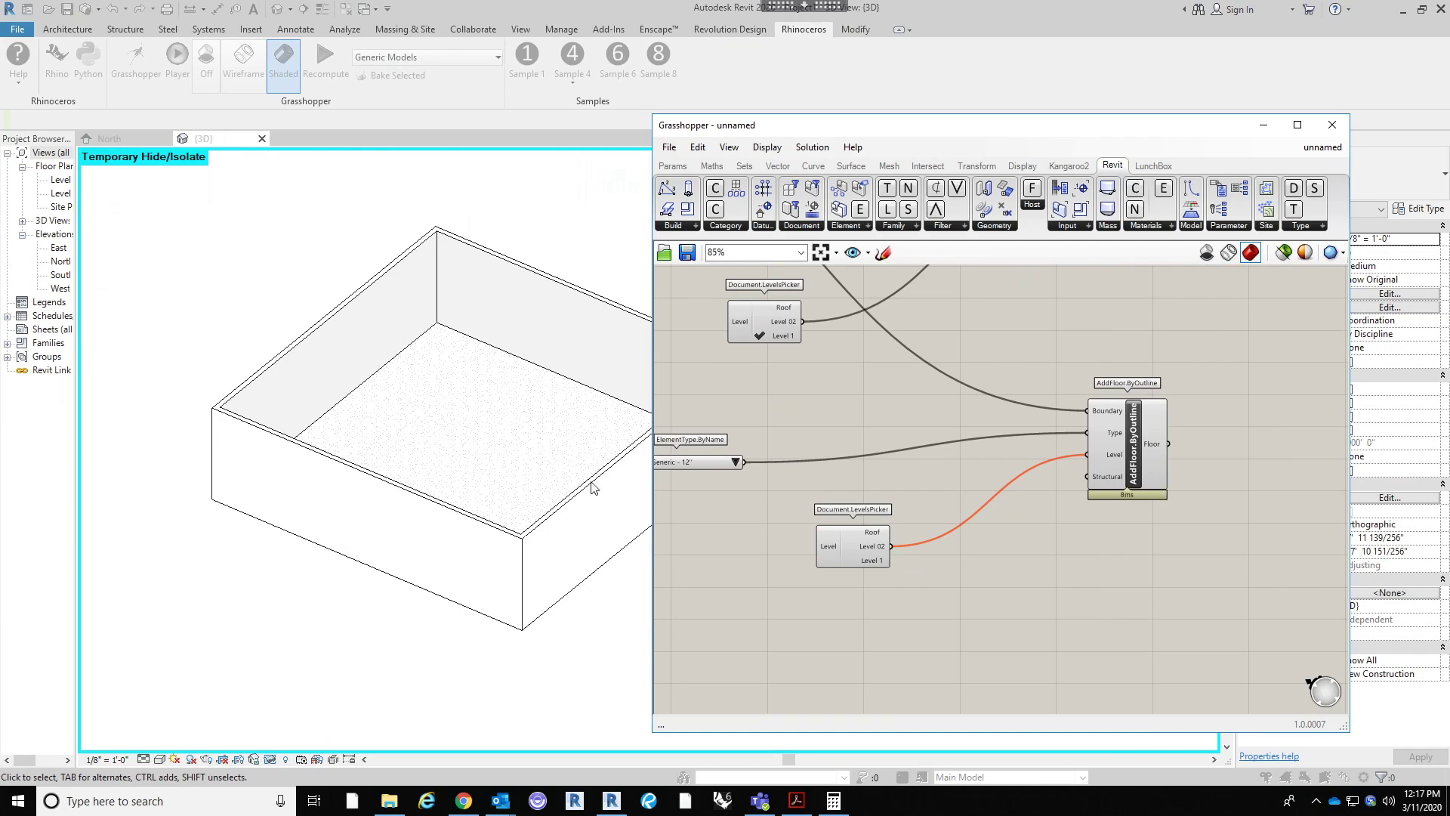
{"action": "right_click_drag", "start_coordinate": [1139, 552], "coordinate": [1201, 529]}
Step: Select Level 02 in the levels picker for the floor and read the warnings on AddFloor.ByOutline
{"action": "left_click_drag", "start_coordinate": [1175, 410], "coordinate": [1182, 432]}
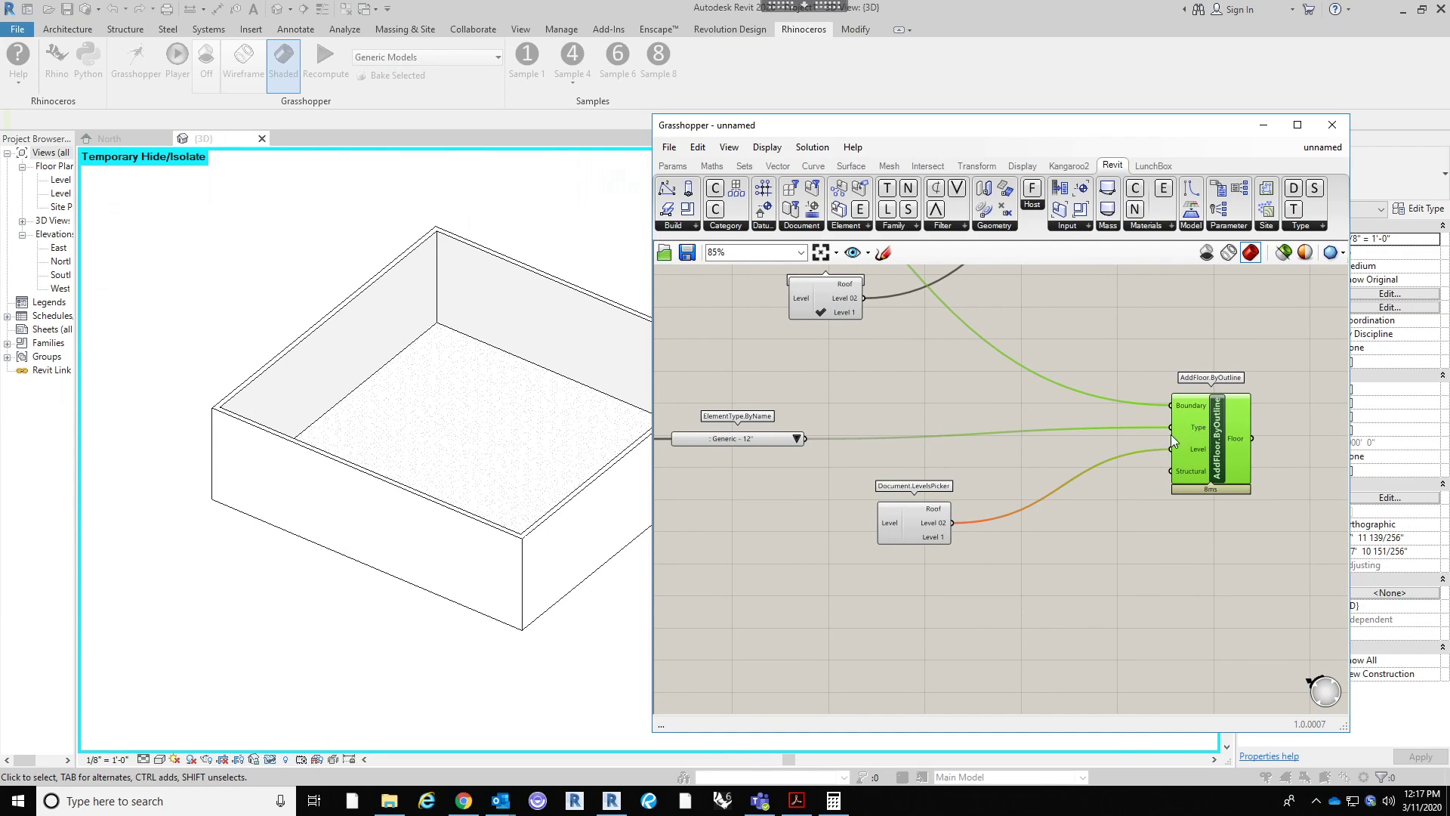
{"action": "left_click", "coordinate": [918, 524]}
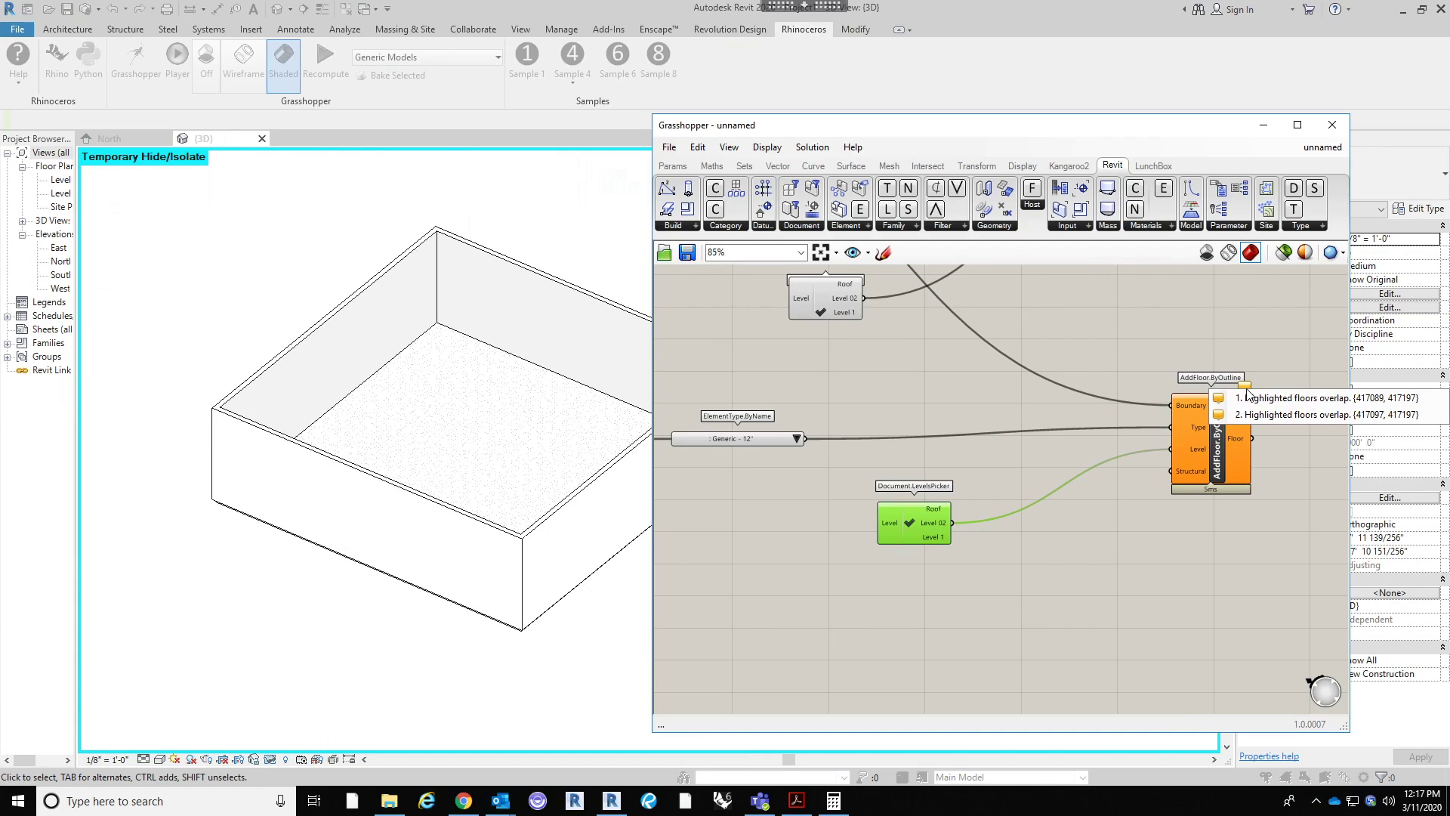
{"action": "left_click", "coordinate": [1264, 402]}
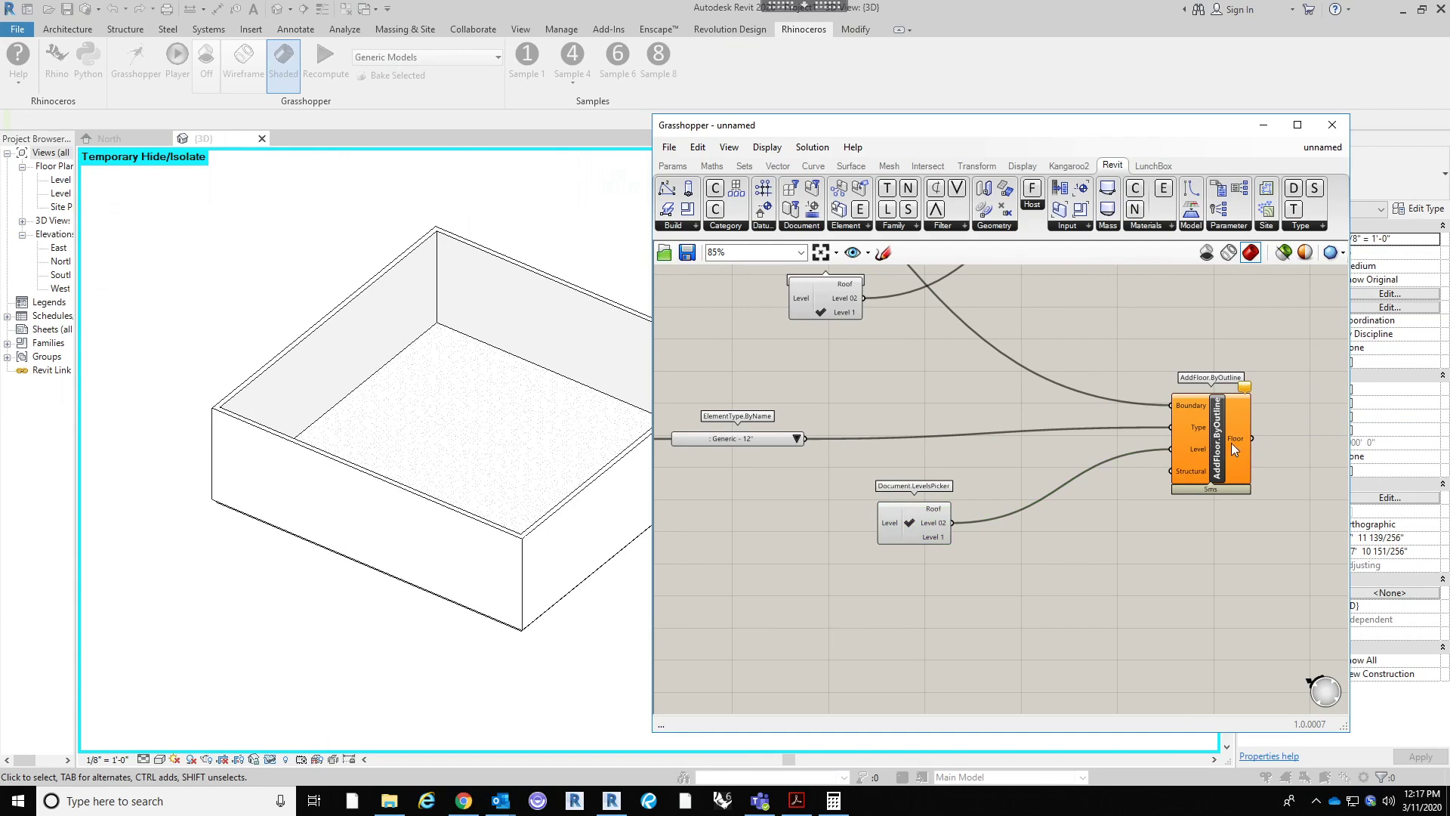
Step: Delete the AddFloor.ByOutline component together with the levels picker connected to it
{"action": "left_click", "coordinate": [1232, 436]}
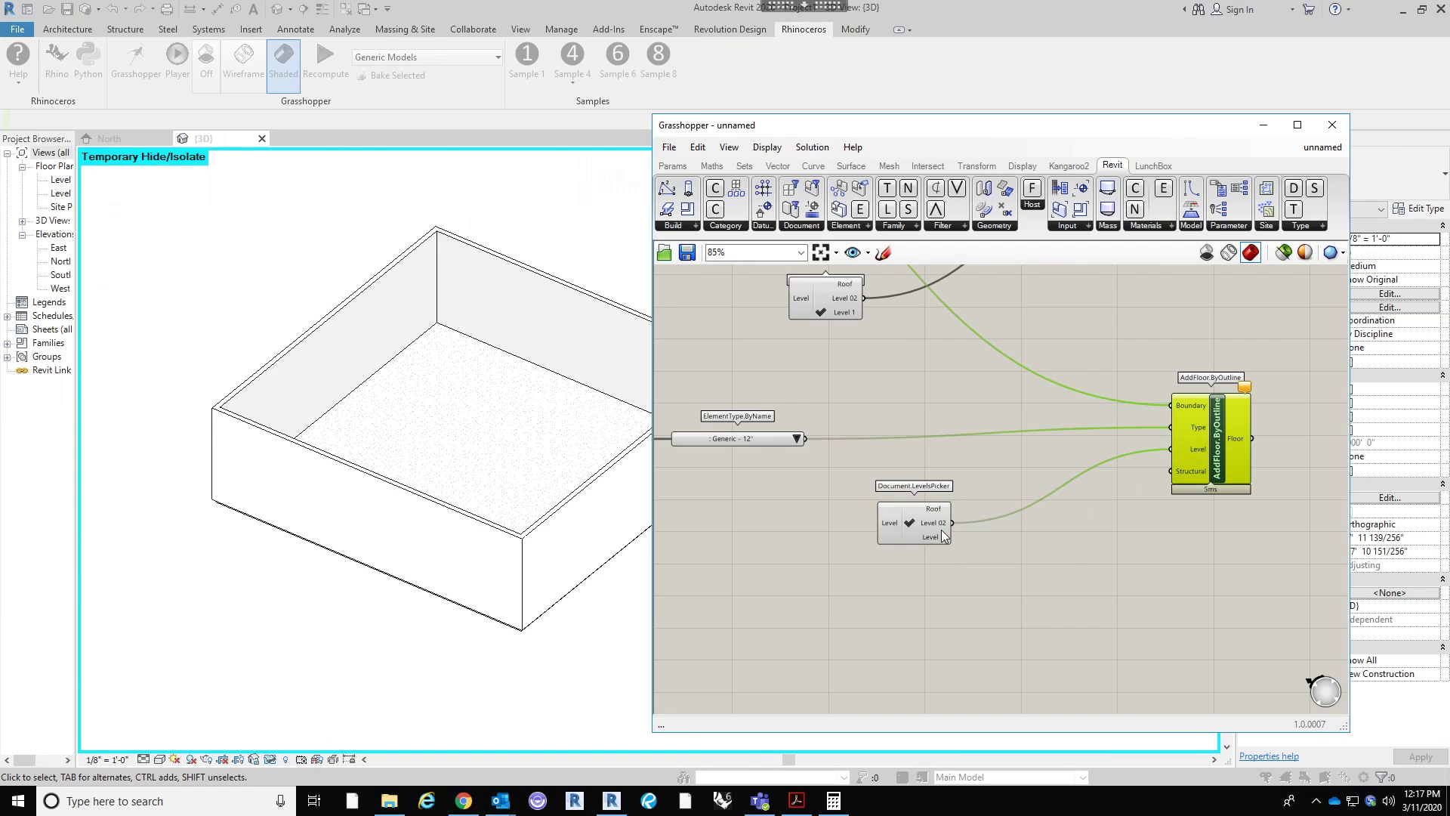
{"action": "left_click_drag", "start_coordinate": [940, 537], "coordinate": [936, 534]}
{"action": "left_click_drag", "start_coordinate": [1197, 432], "coordinate": [1173, 444]}
{"action": "left_click", "coordinate": [1236, 464]}
{"action": "left_click", "coordinate": [1181, 459]}
{"action": "key", "text": "Delete"}
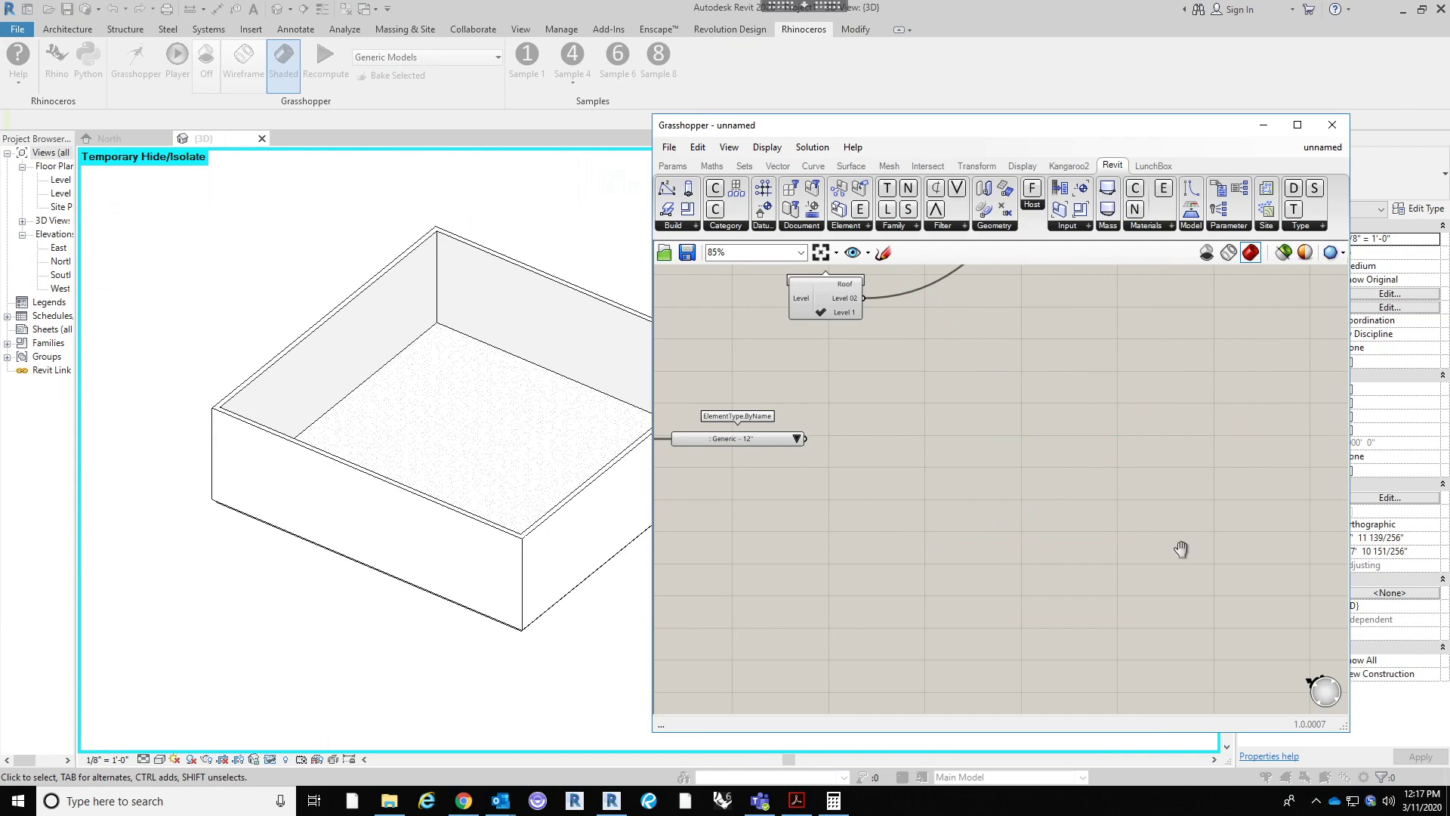
{"action": "scroll", "coordinate": [1137, 586], "scroll_direction": "down", "scroll_amount": 3}
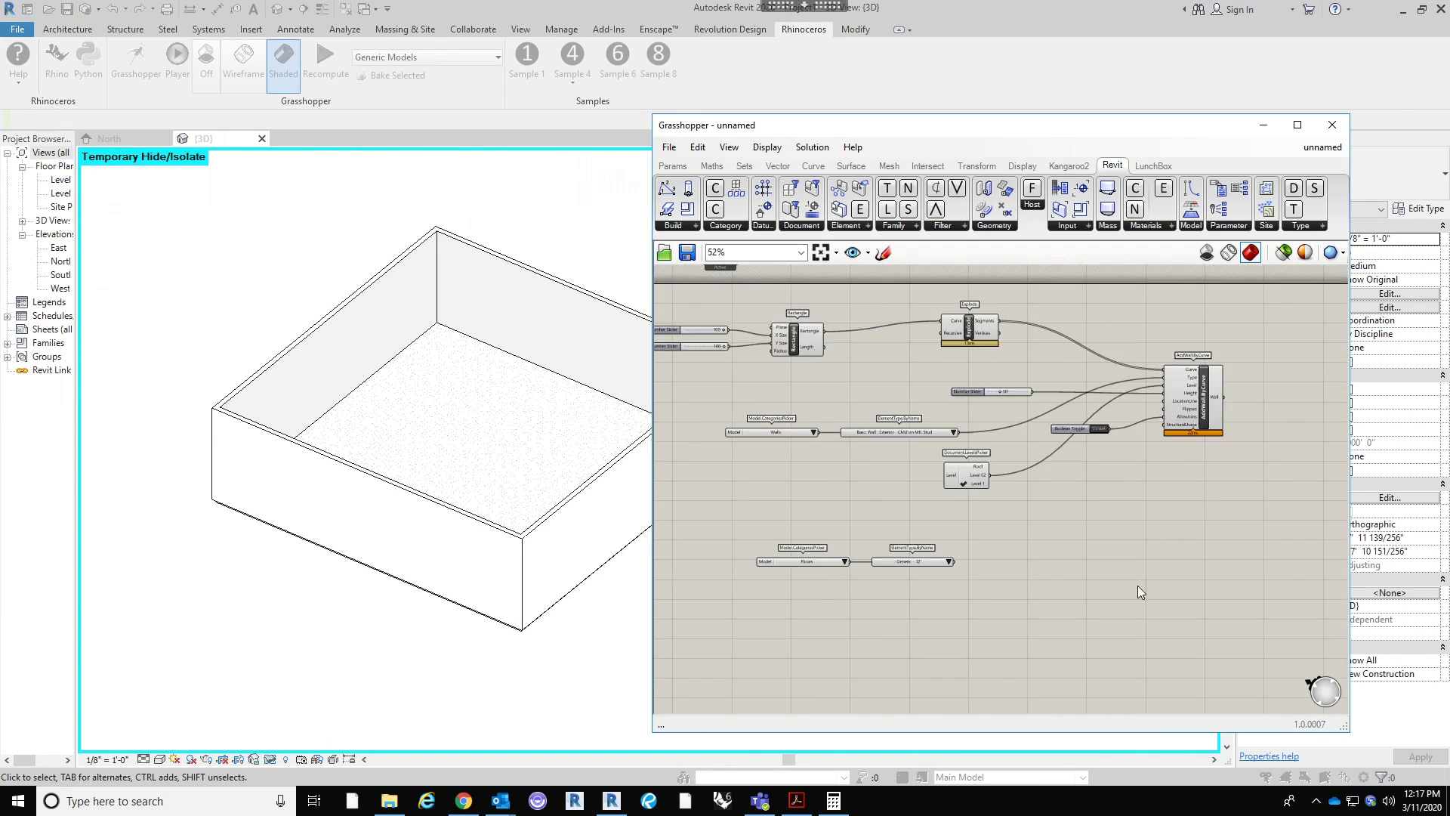
{"action": "double_click", "coordinate": [1116, 542]}
{"action": "type", "text": "BOU"}
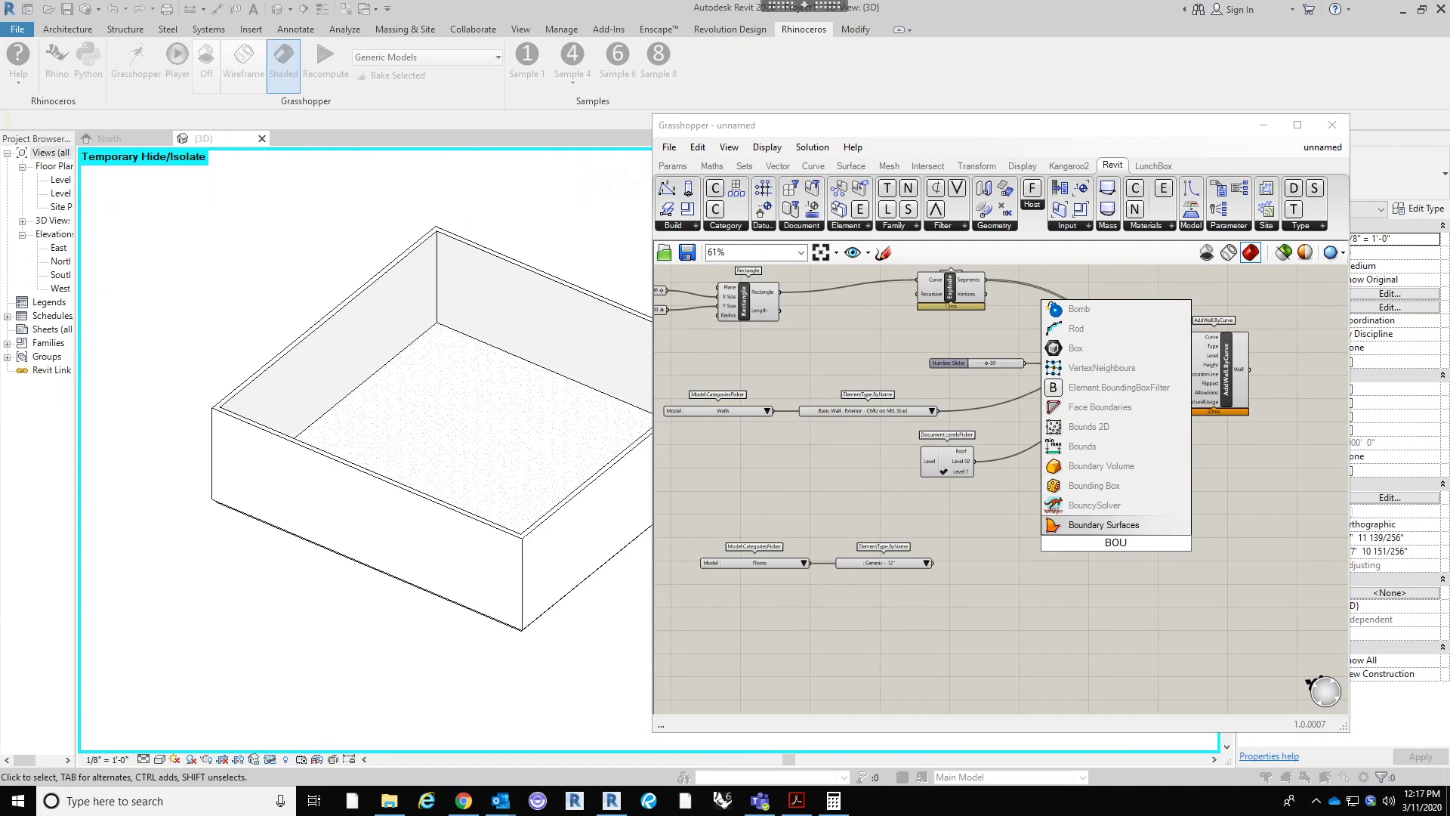
{"action": "type", "text": "ND"}
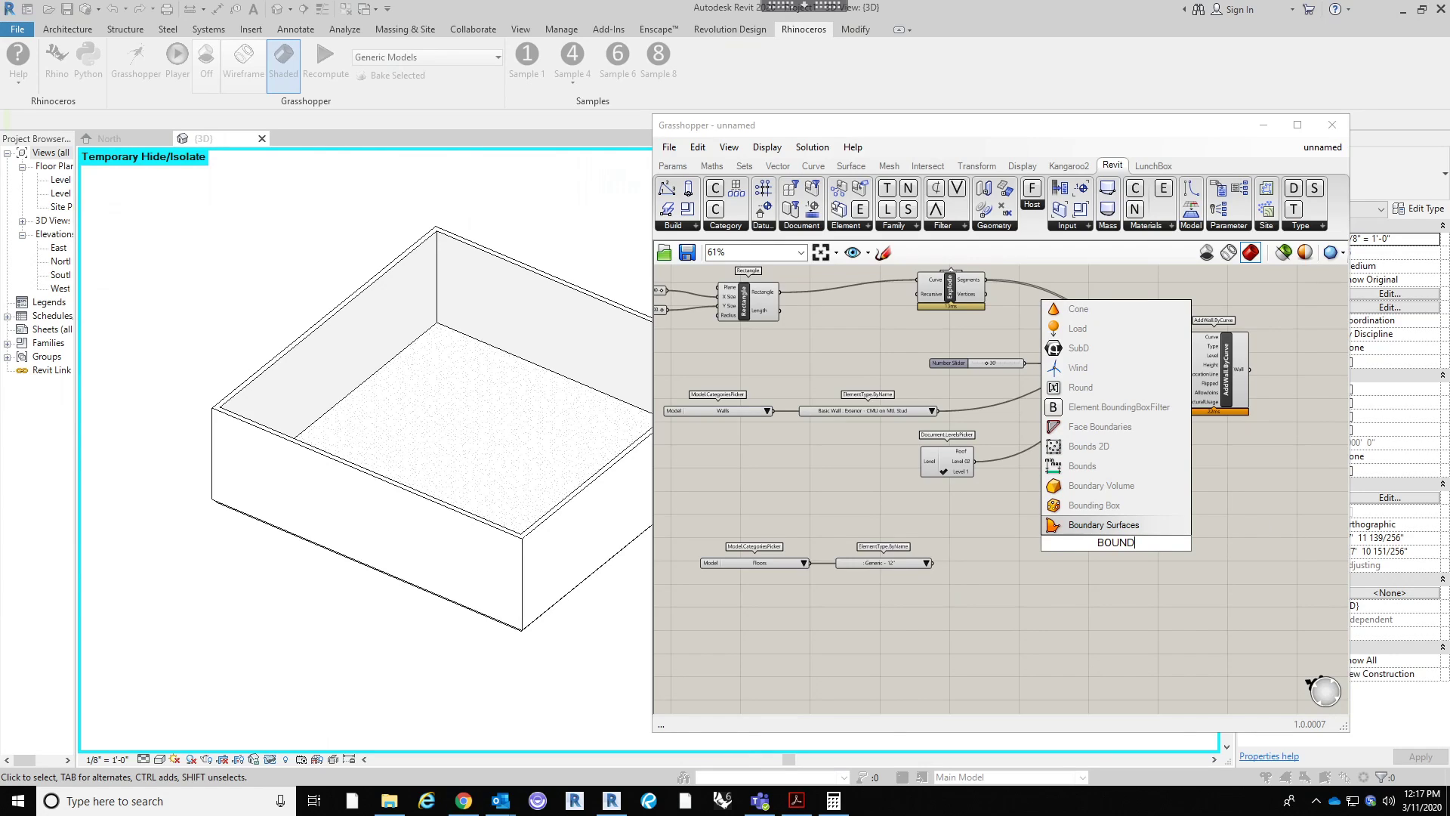
{"action": "key", "text": "BackSpace"}
{"action": "key", "text": "BackSpace"}
{"action": "key", "text": "BackSpace"}
{"action": "key", "text": "BackSpace"}
{"action": "key", "text": "BackSpace"}
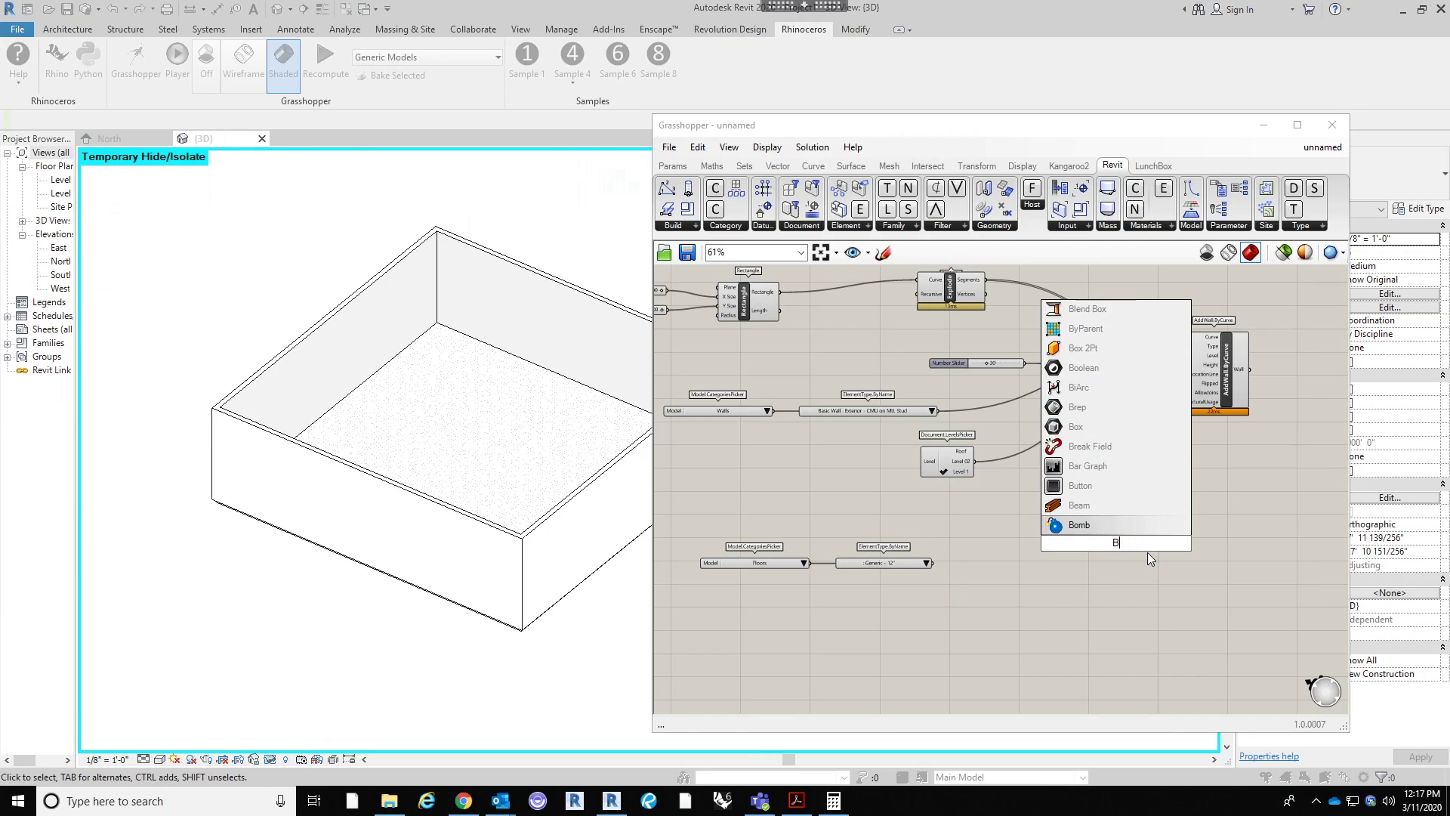
Step: Add an AddFloor.ByOutline component beside the floor type picker and connect the Rectangle output to its Boundary input
{"action": "left_click", "coordinate": [695, 225]}
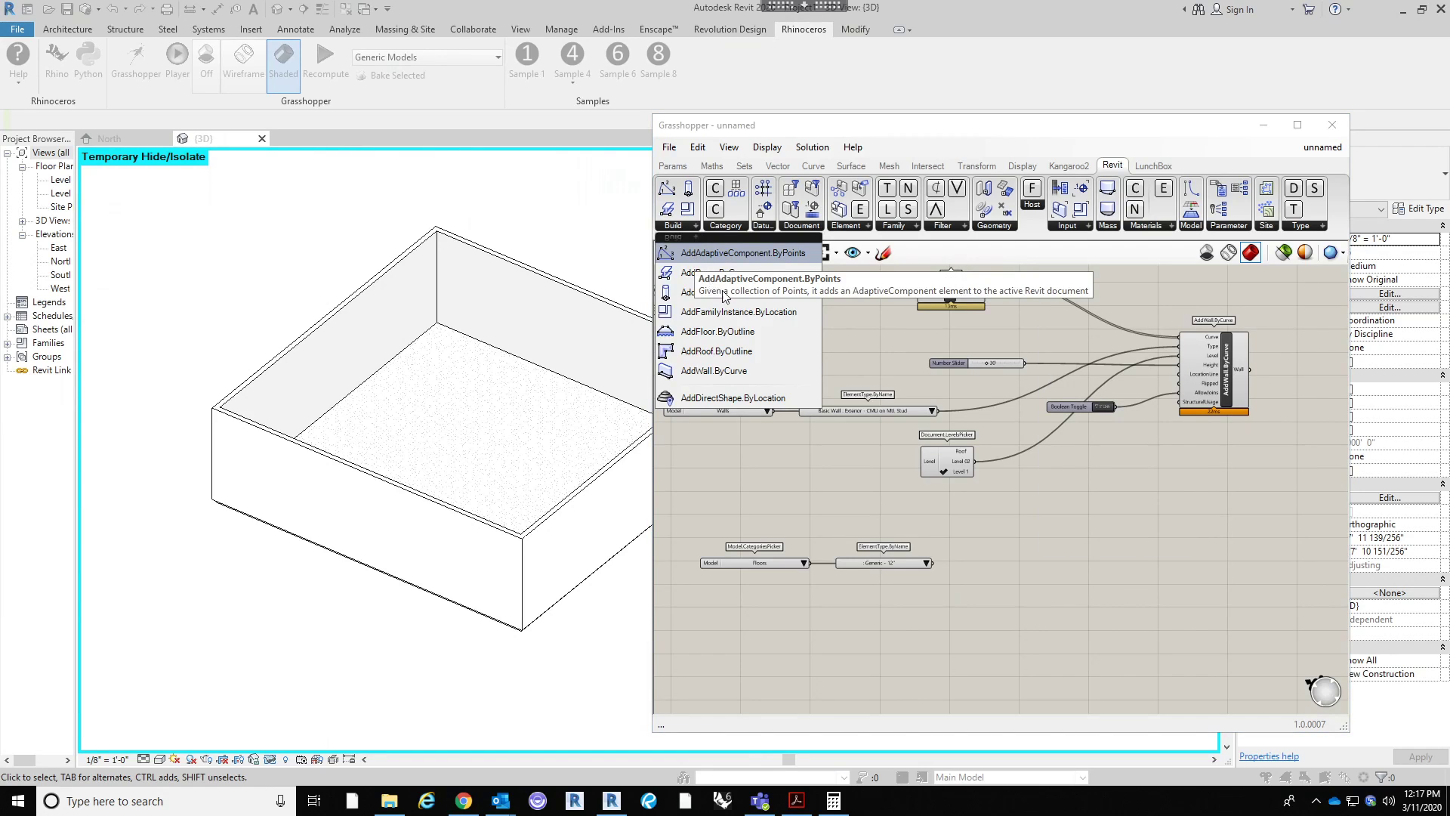
{"action": "left_click_drag", "start_coordinate": [725, 332], "coordinate": [1095, 564]}
{"action": "scroll", "coordinate": [1049, 572], "scroll_direction": "up", "scroll_amount": 3}
{"action": "scroll", "coordinate": [1095, 563], "scroll_direction": "down", "scroll_amount": 3}
{"action": "right_click_drag", "start_coordinate": [1072, 482], "coordinate": [1120, 512]}
{"action": "scroll", "coordinate": [1121, 512], "scroll_direction": "down", "scroll_amount": 1}
{"action": "scroll", "coordinate": [990, 467], "scroll_direction": "up", "scroll_amount": 1}
{"action": "left_click_drag", "start_coordinate": [868, 324], "coordinate": [1141, 574]}
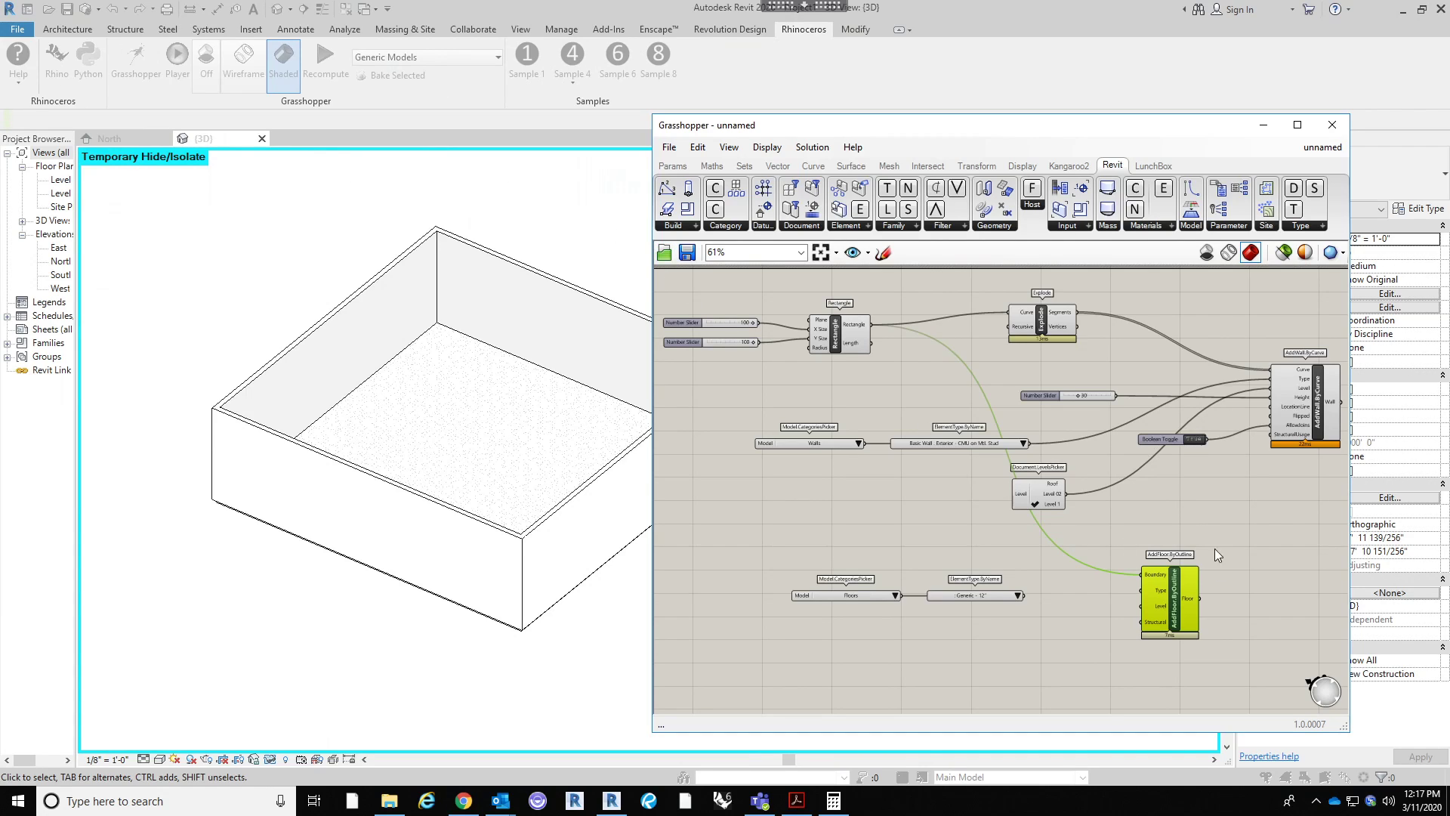
{"action": "right_click_drag", "start_coordinate": [1216, 557], "coordinate": [1190, 533]}
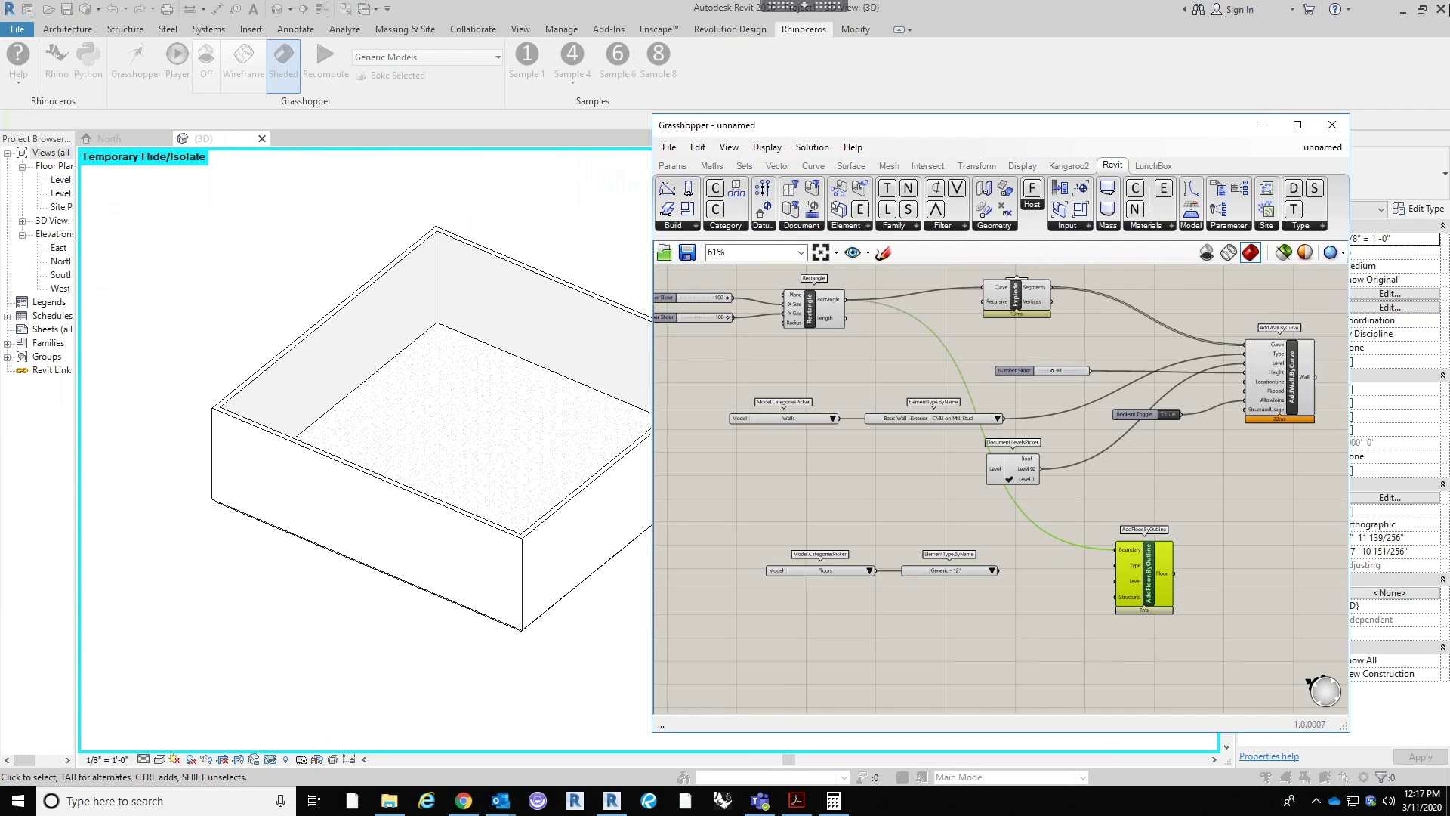
Step: Connect the Generic - 12" floor type to the Type input of AddFloor.ByOutline
{"action": "scroll", "coordinate": [1181, 600], "scroll_direction": "up", "scroll_amount": 3}
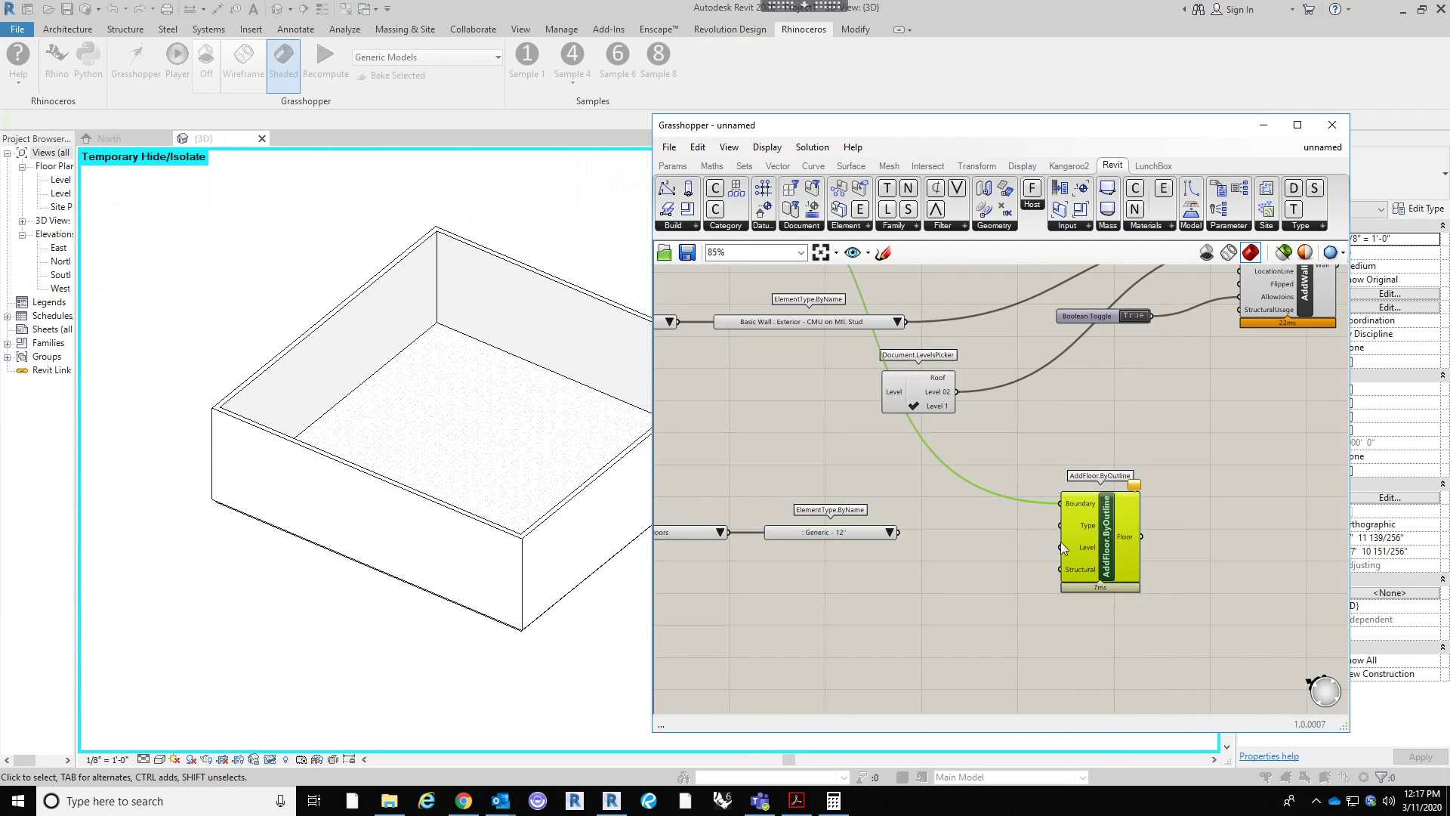
{"action": "left_click_drag", "start_coordinate": [1095, 521], "coordinate": [1142, 543]}
{"action": "left_click", "coordinate": [962, 550]}
{"action": "scroll", "coordinate": [860, 496], "scroll_direction": "up", "scroll_amount": 2}
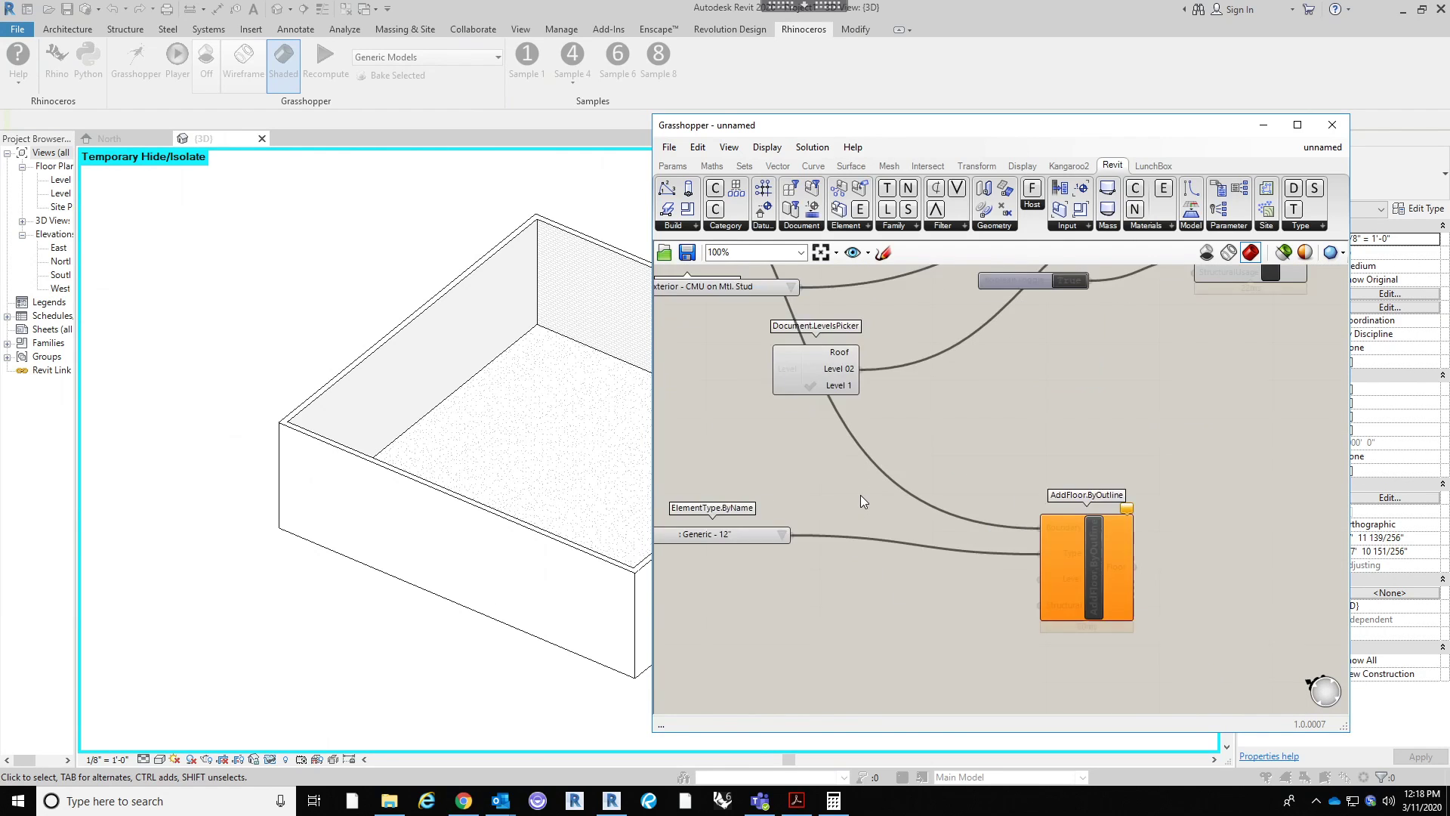
{"action": "right_click_drag", "start_coordinate": [1108, 571], "coordinate": [1216, 565]}
{"action": "left_click", "coordinate": [1218, 571]}
Step: Check the floor in the Revit 3D view, and set the Rectangle's X Size slider to 64 in Grasshopper
{"action": "scroll", "coordinate": [1239, 566], "scroll_direction": "down", "scroll_amount": 4}
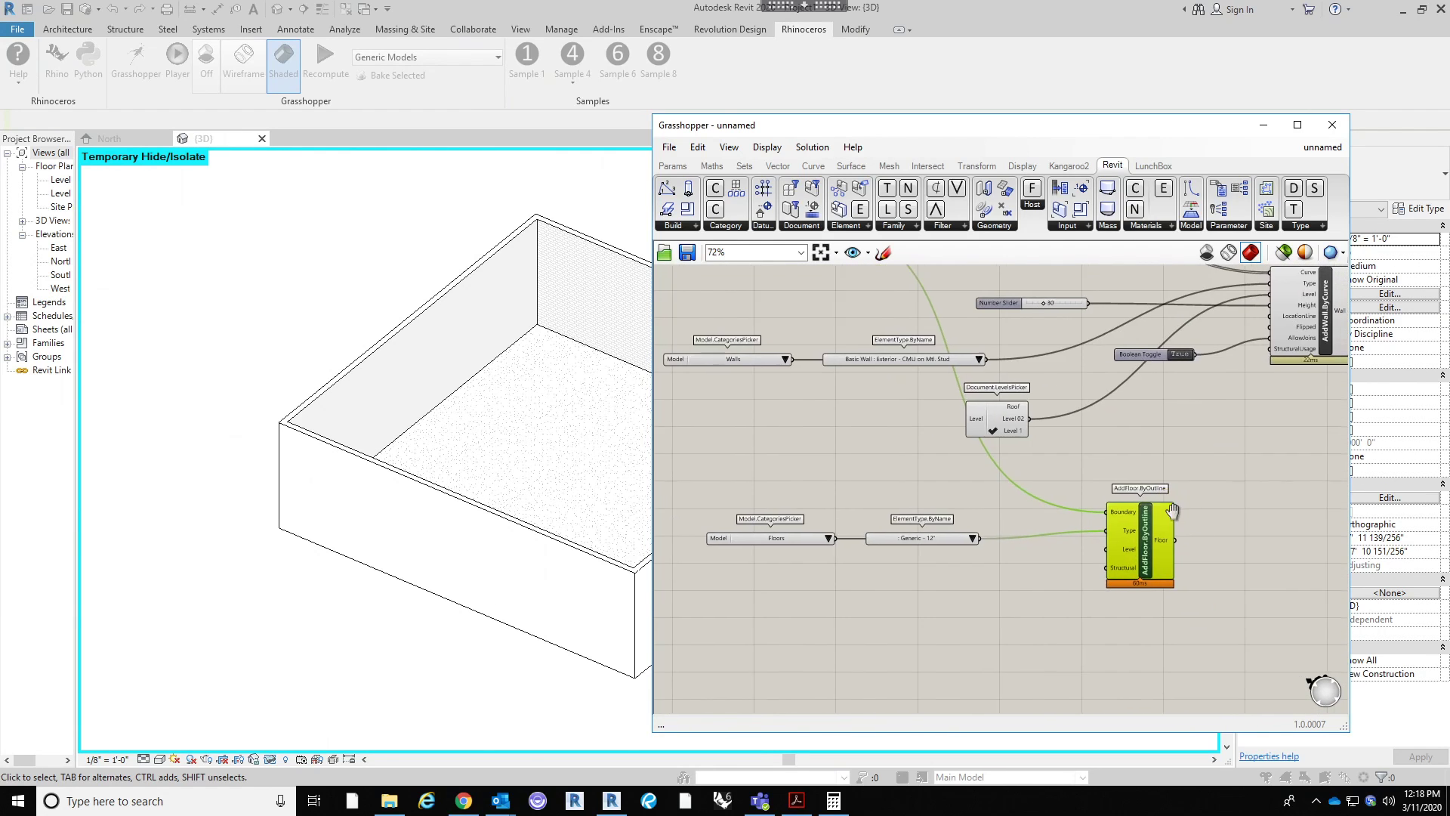
{"action": "scroll", "coordinate": [1241, 563], "scroll_direction": "down", "scroll_amount": 2}
{"action": "scroll", "coordinate": [950, 383], "scroll_direction": "up", "scroll_amount": 6}
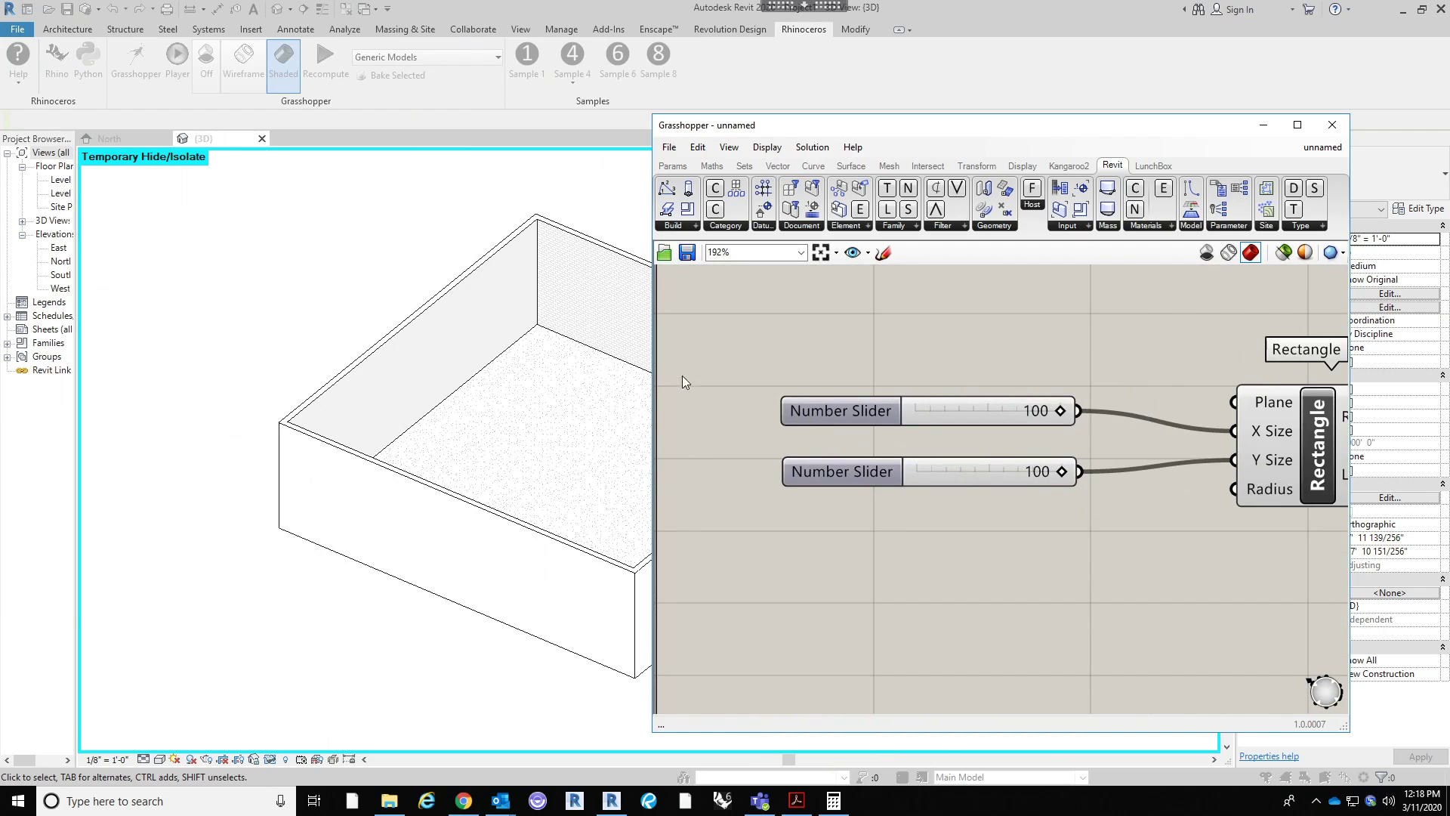
{"action": "left_click", "coordinate": [215, 355]}
{"action": "scroll", "coordinate": [216, 355], "scroll_direction": "down", "scroll_amount": 2}
{"action": "scroll", "coordinate": [636, 242], "scroll_direction": "up", "scroll_amount": 1}
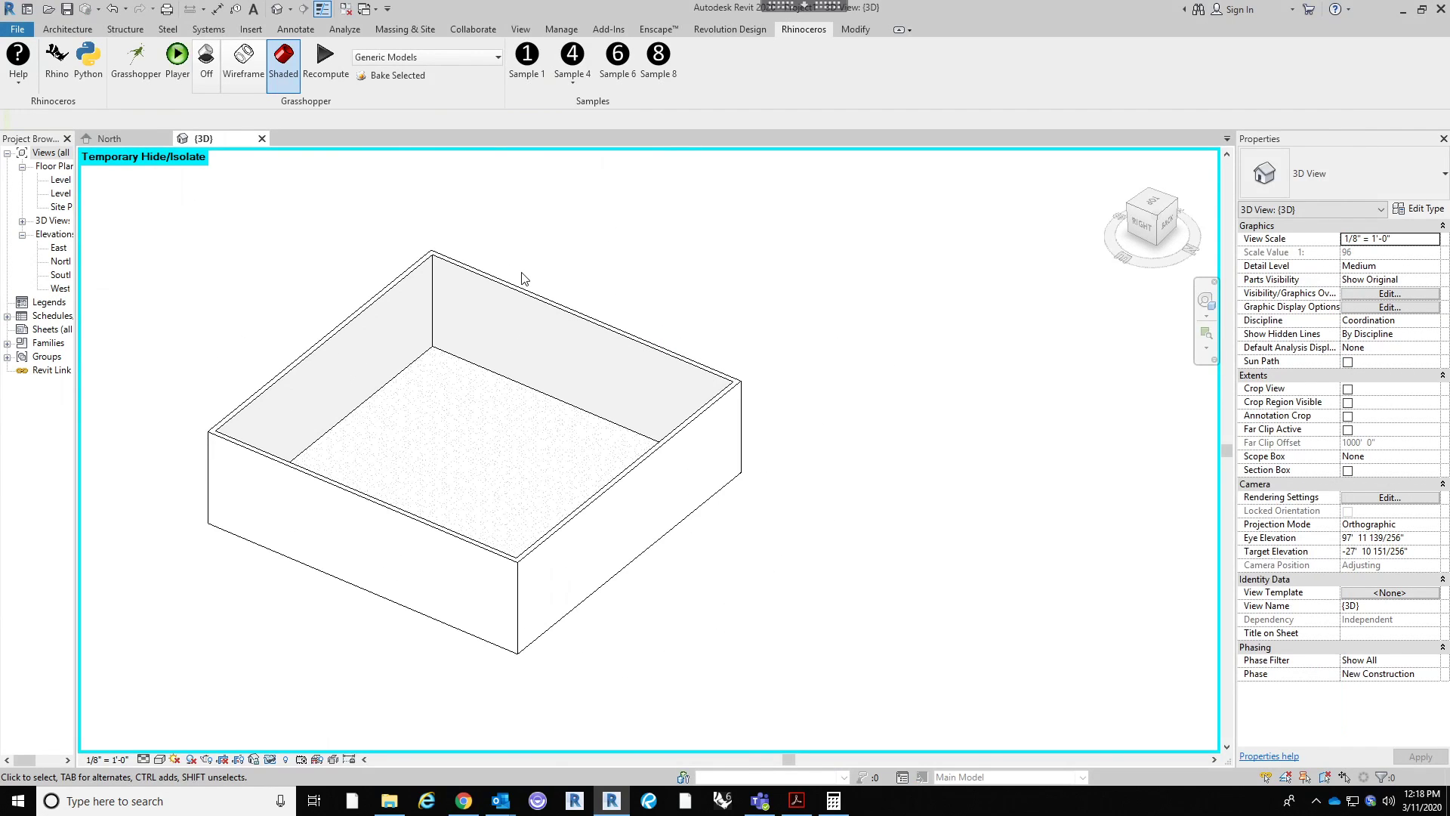
{"action": "left_click", "coordinate": [142, 60]}
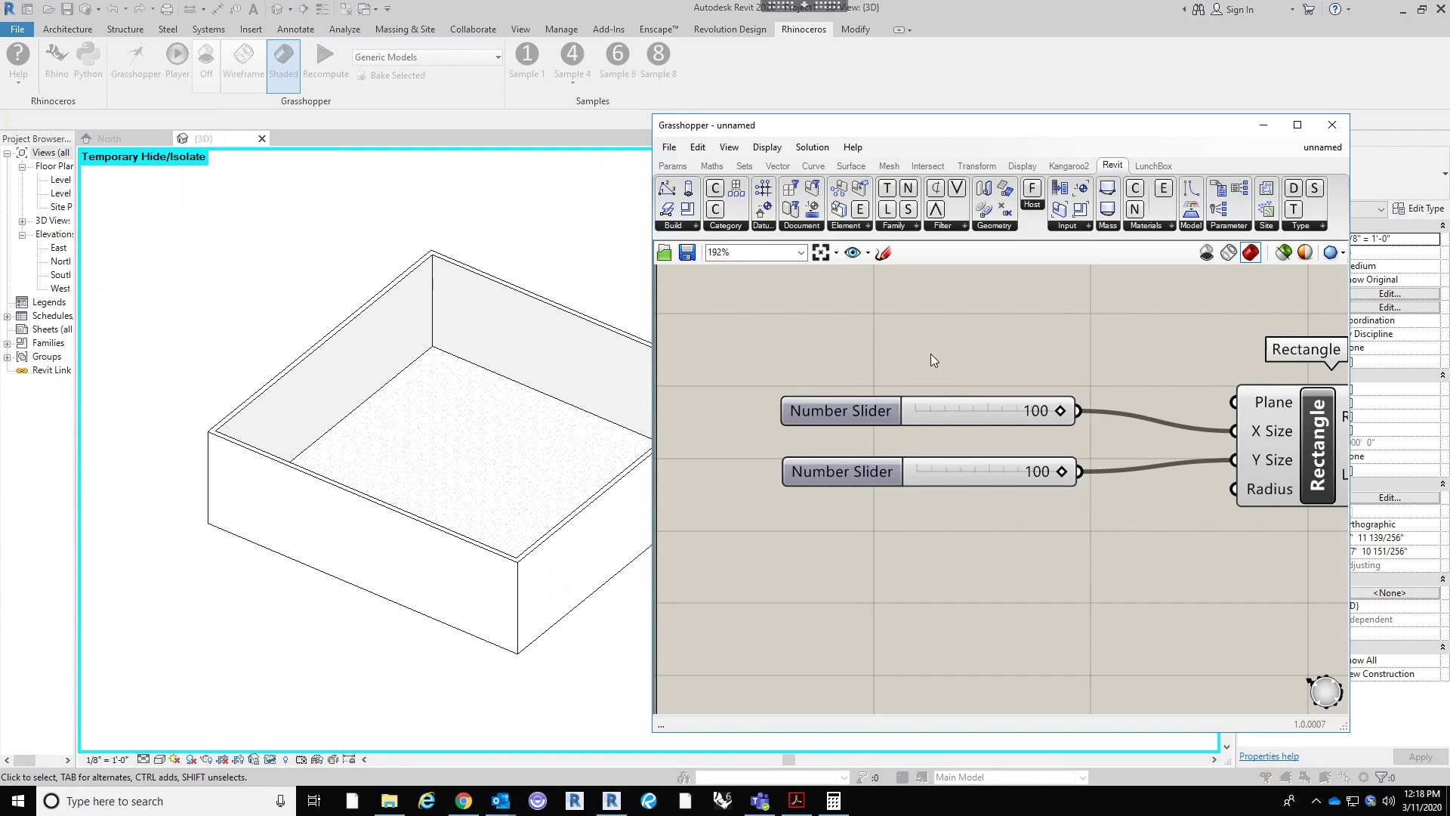
{"action": "left_click_drag", "start_coordinate": [1014, 405], "coordinate": [1013, 405]}
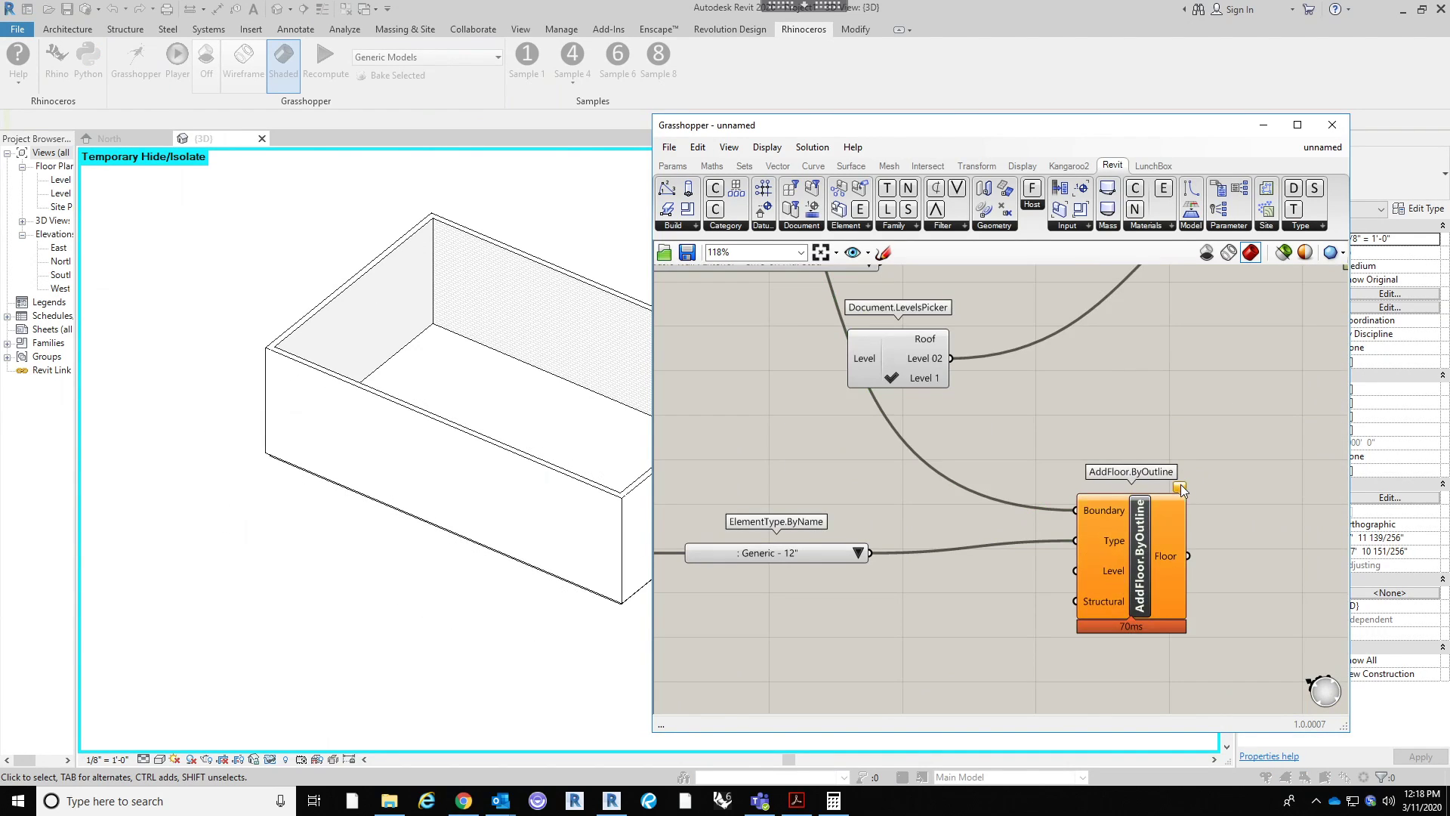
Step: Delete the AddFloor.ByOutline component from the definition
{"action": "mouse_move", "coordinate": [1182, 489]}
{"action": "left_click", "coordinate": [1159, 608]}
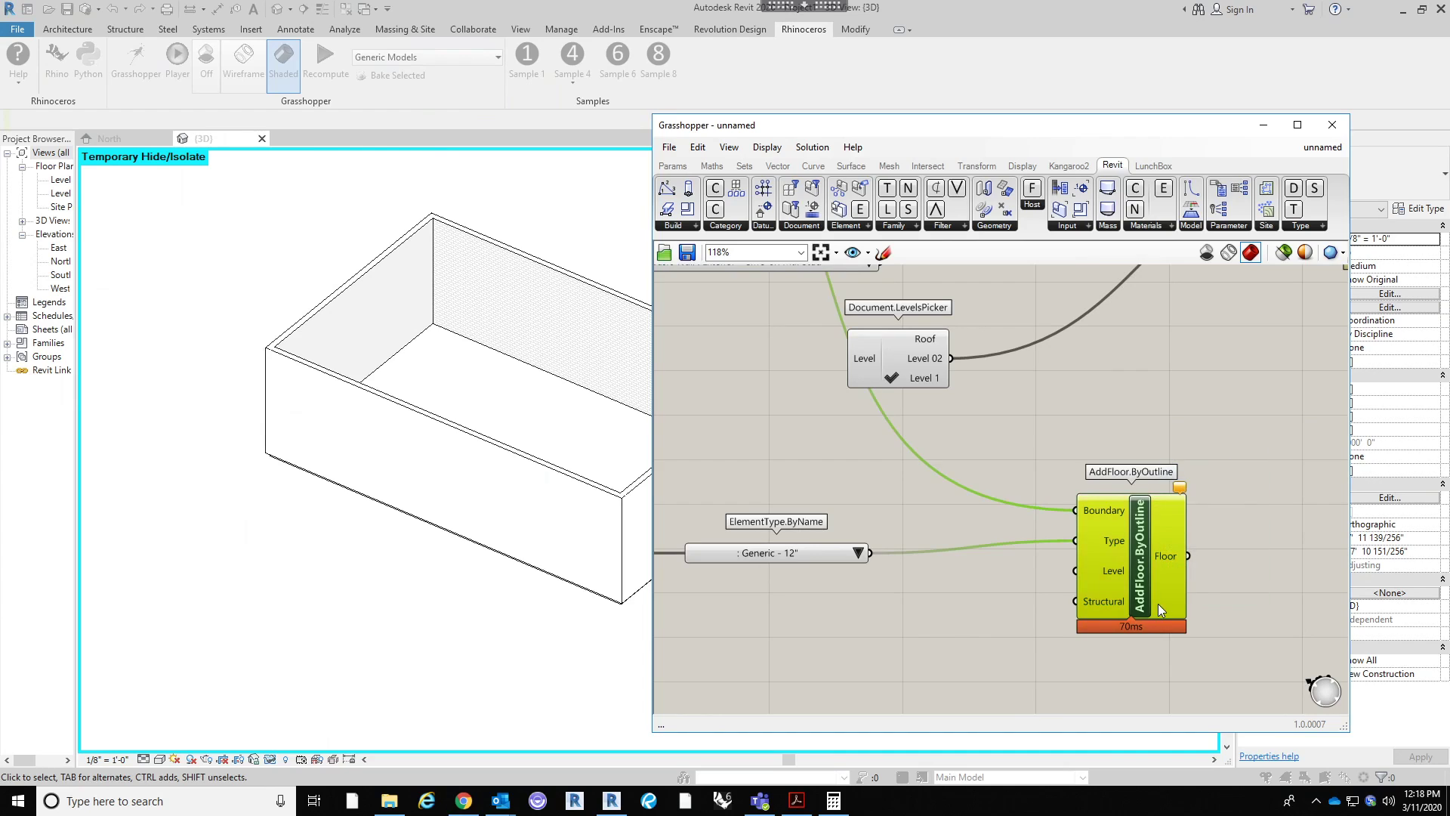
{"action": "key", "text": "Delete"}
Step: Add an AddRoof.ByOutline component and connect the Rectangle output to its Boundary input
{"action": "scroll", "coordinate": [1044, 559], "scroll_direction": "down", "scroll_amount": 4}
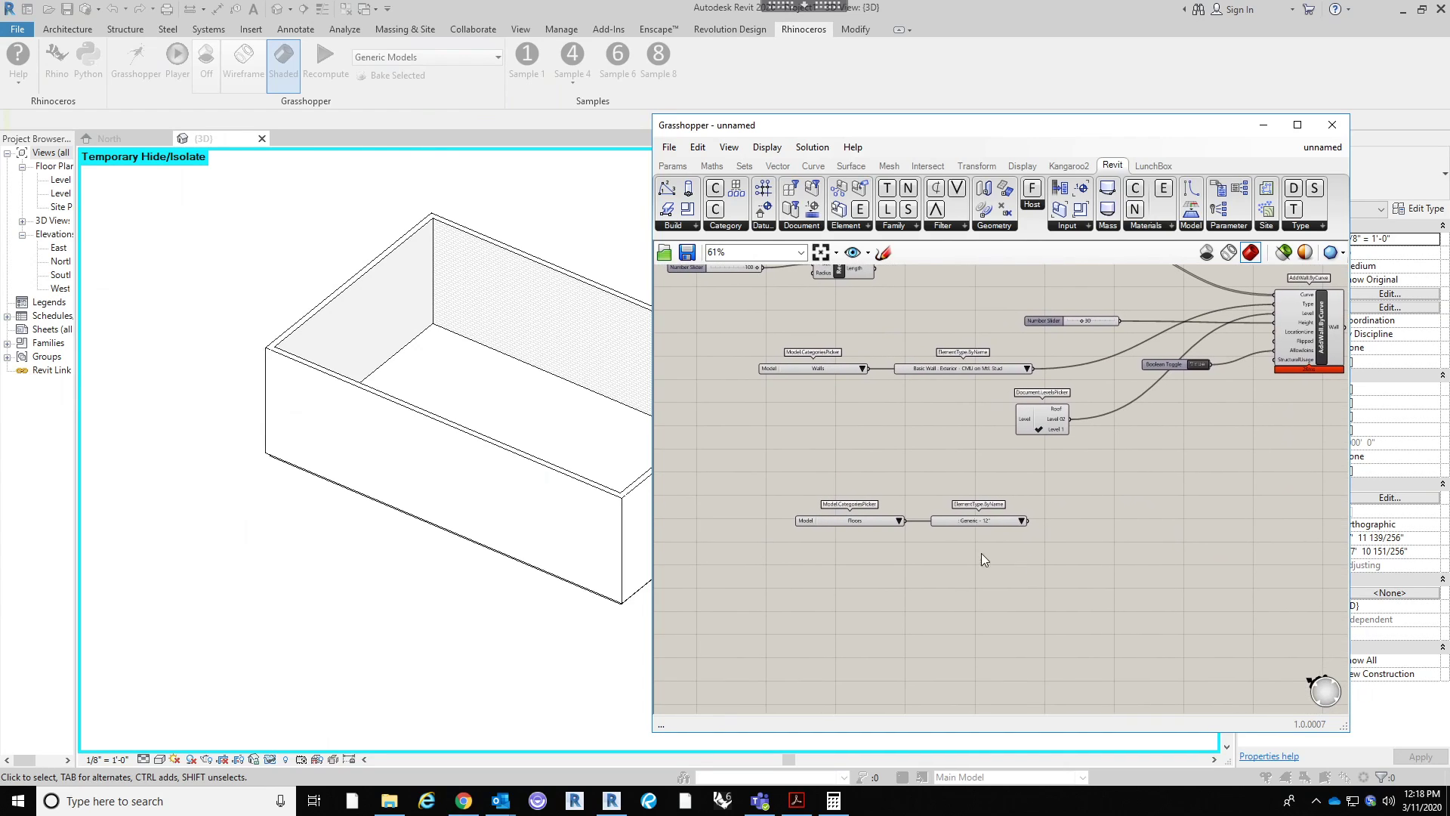
{"action": "left_click", "coordinate": [696, 225]}
{"action": "left_click_drag", "start_coordinate": [702, 369], "coordinate": [1212, 583]}
{"action": "scroll", "coordinate": [1103, 534], "scroll_direction": "up", "scroll_amount": 4}
{"action": "scroll", "coordinate": [1071, 500], "scroll_direction": "down", "scroll_amount": 4}
{"action": "right_click_drag", "start_coordinate": [1062, 493], "coordinate": [1072, 585]}
{"action": "left_click_drag", "start_coordinate": [870, 326], "coordinate": [1181, 571]}
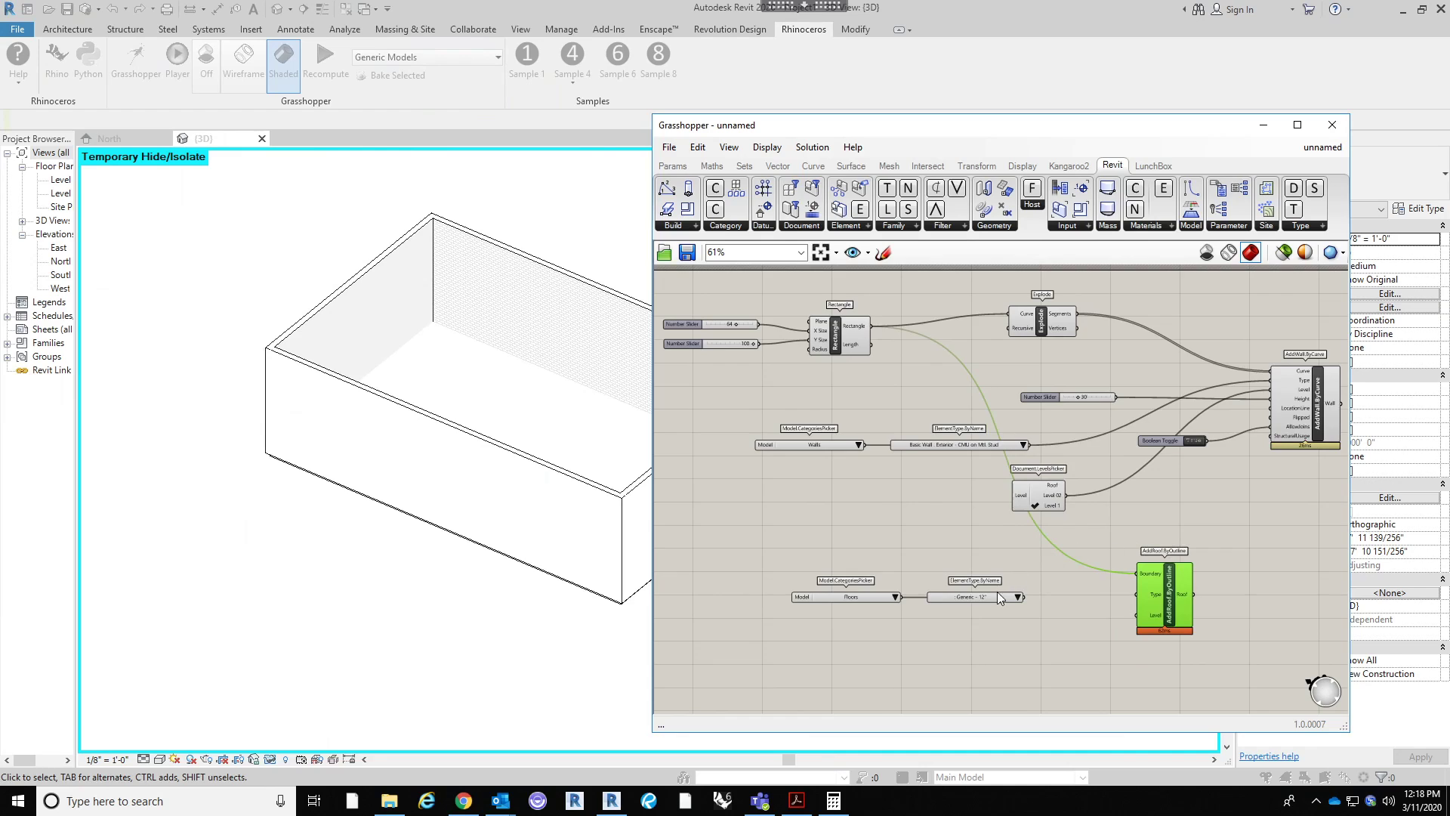
Step: Try feeding the roof component's Level input from a duplicate of the Document.LevelsPicker, and delete the duplicate
{"action": "scroll", "coordinate": [1004, 589], "scroll_direction": "up", "scroll_amount": 3}
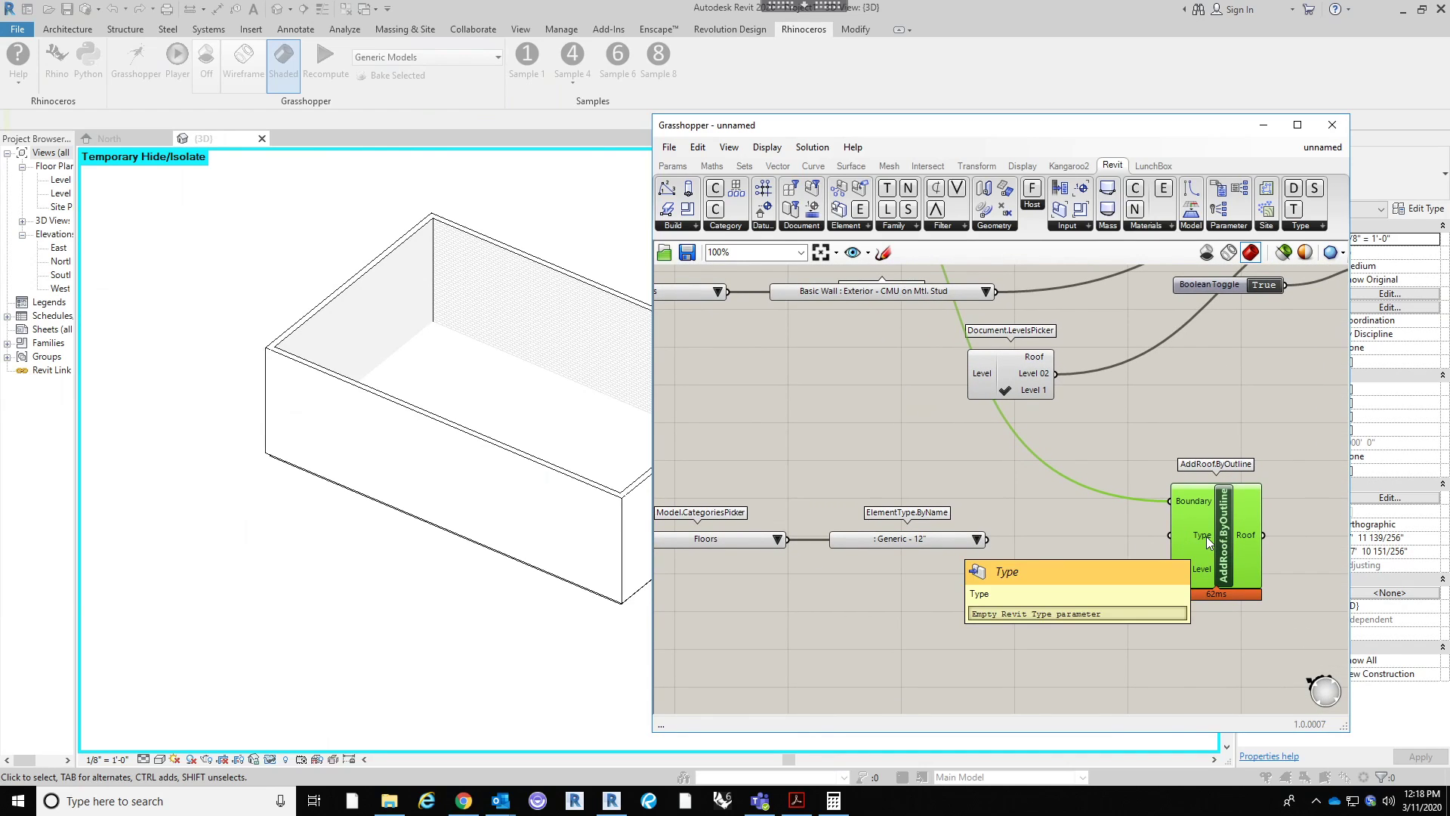
{"action": "left_click", "coordinate": [1024, 378]}
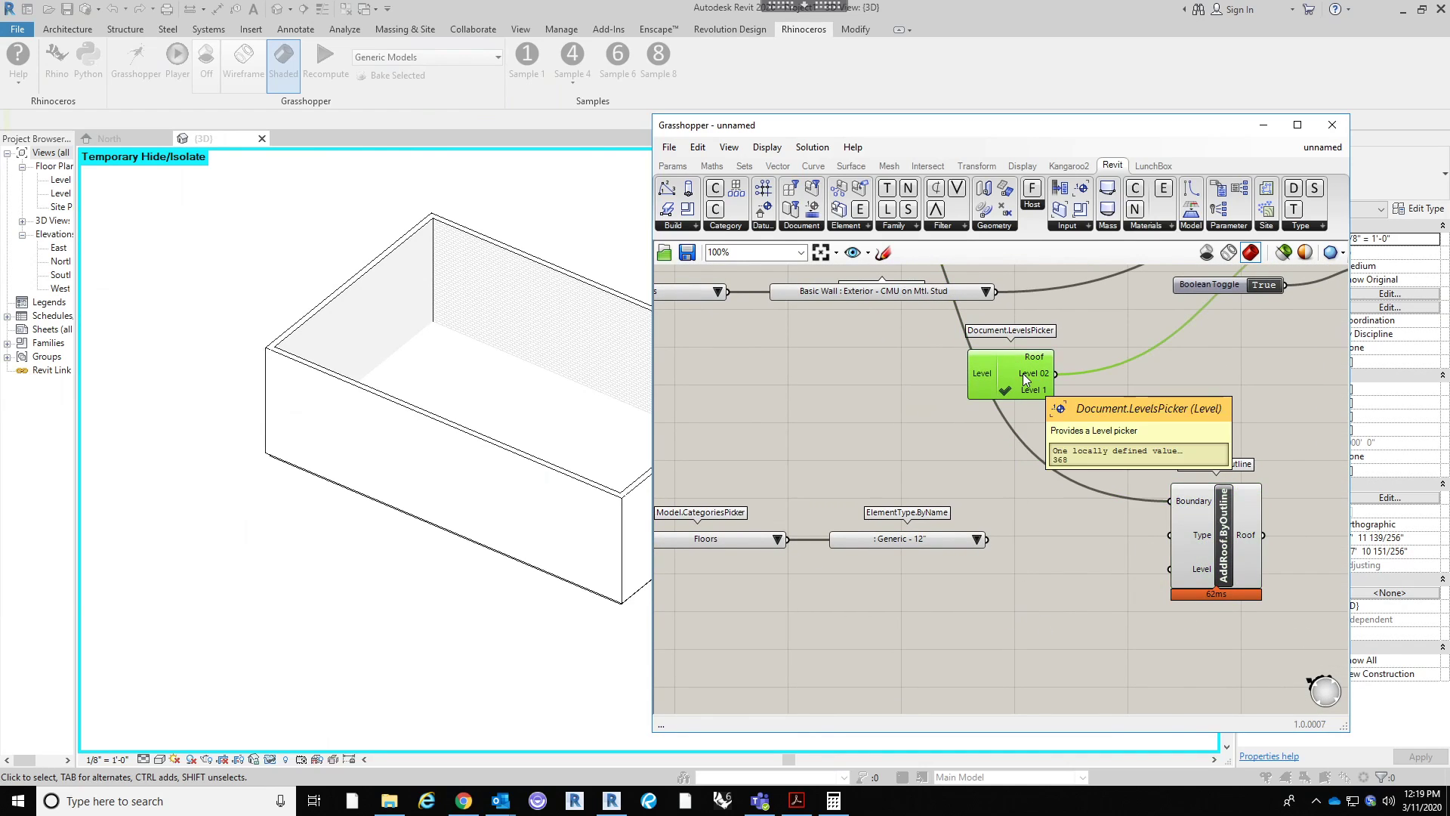
{"action": "left_click_drag", "start_coordinate": [1024, 377], "coordinate": [1170, 569], "text": "alt"}
{"action": "left_click", "coordinate": [1078, 642]}
{"action": "right_click_drag", "start_coordinate": [1164, 634], "coordinate": [1095, 621]}
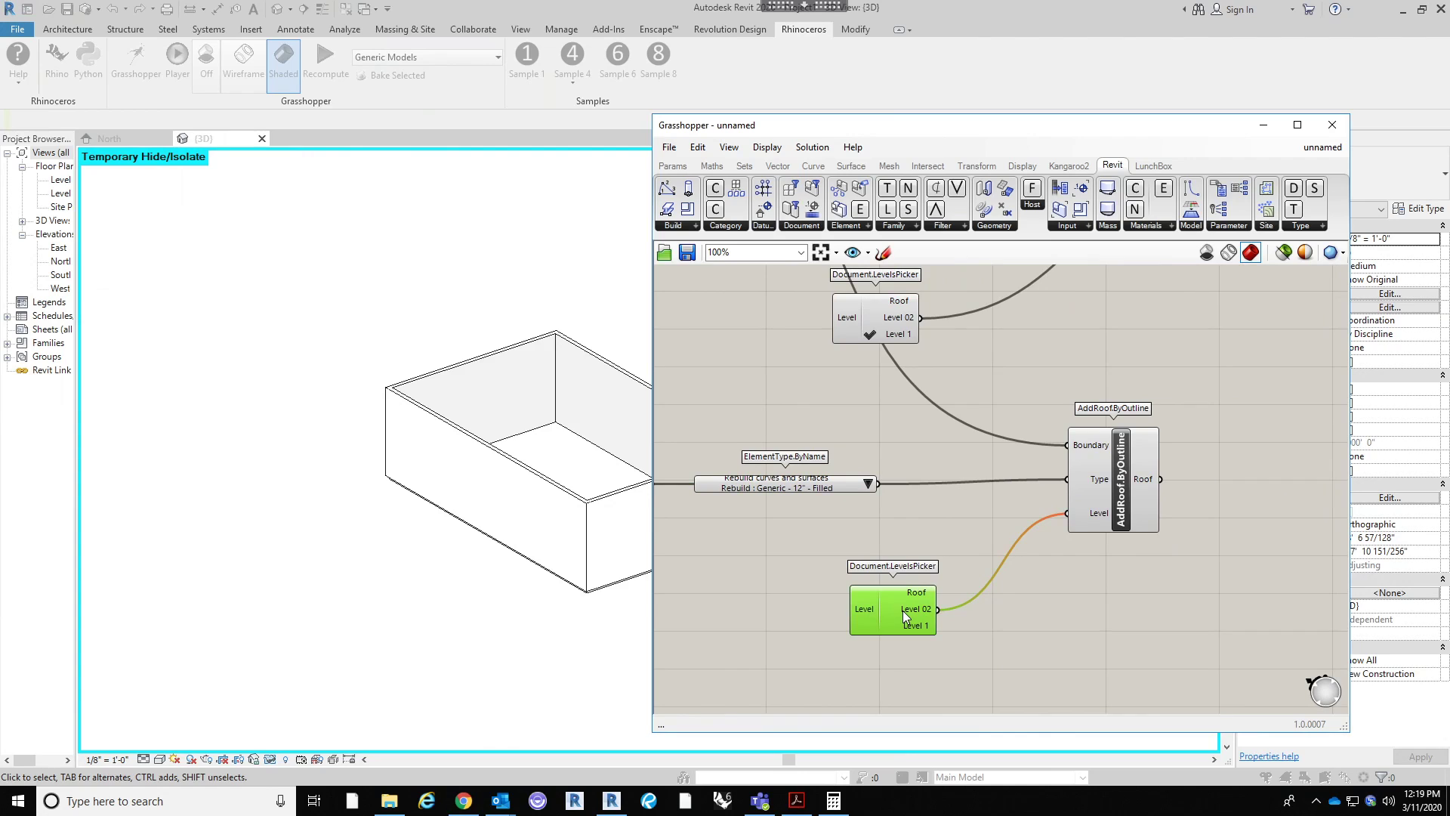
{"action": "key", "text": "Delete"}
Step: Reposition the AddRoof.ByOutline component slightly on the canvas
{"action": "scroll", "coordinate": [941, 564], "scroll_direction": "down", "scroll_amount": 2}
{"action": "right_click_drag", "start_coordinate": [940, 564], "coordinate": [1042, 555]}
{"action": "left_click_drag", "start_coordinate": [1201, 483], "coordinate": [1184, 509]}
{"action": "right_click_drag", "start_coordinate": [1240, 460], "coordinate": [1325, 535]}
{"action": "scroll", "coordinate": [1139, 550], "scroll_direction": "down", "scroll_amount": 2}
{"action": "right_click_drag", "start_coordinate": [1083, 432], "coordinate": [1074, 534]}
{"action": "scroll", "coordinate": [918, 460], "scroll_direction": "up", "scroll_amount": 2}
{"action": "right_click_drag", "start_coordinate": [943, 538], "coordinate": [942, 474]}
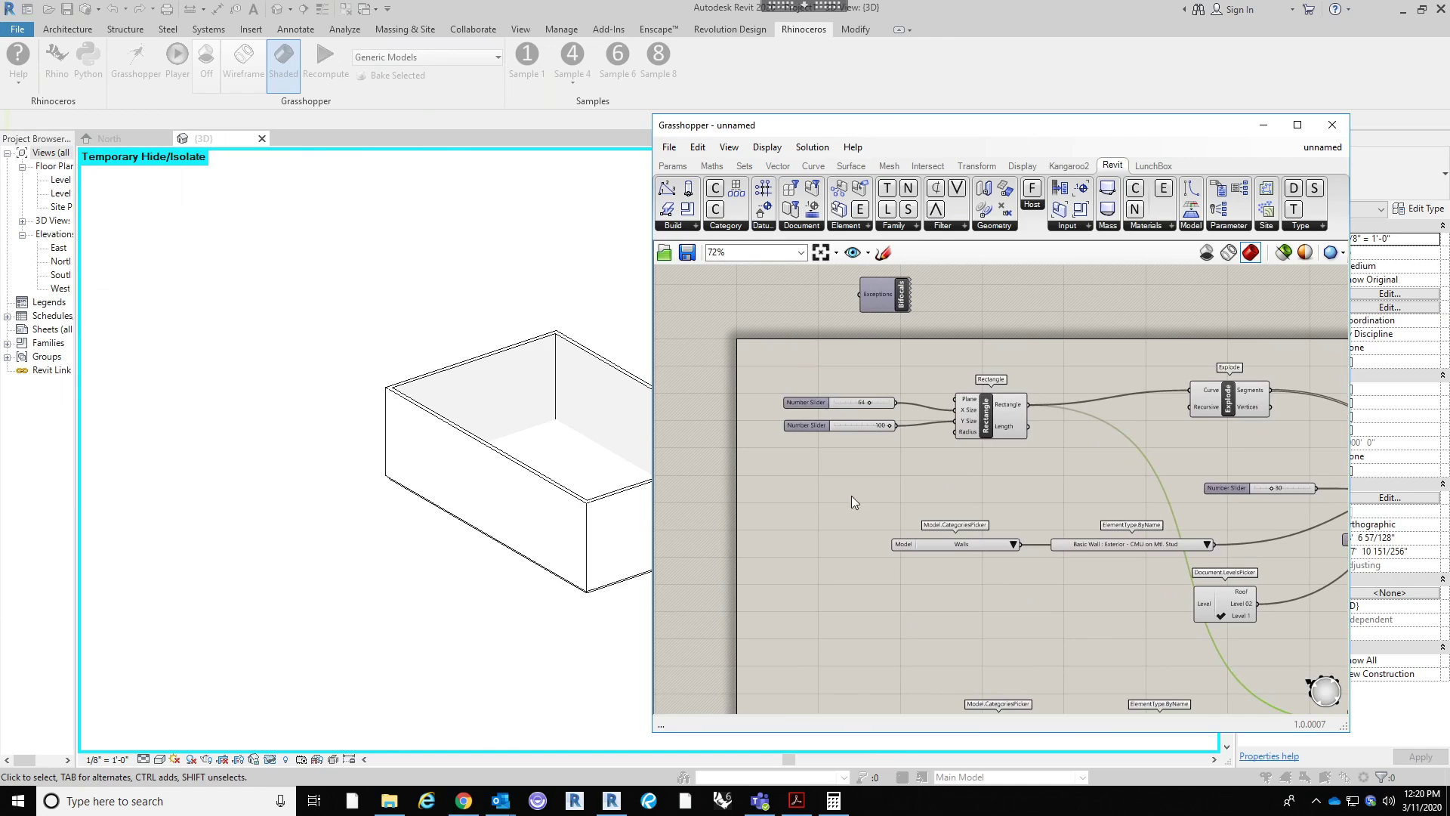
Step: Examine the level heights in Revit's North elevation and return to the Grasshopper definition
{"action": "left_click", "coordinate": [73, 268]}
{"action": "double_click", "coordinate": [61, 263]}
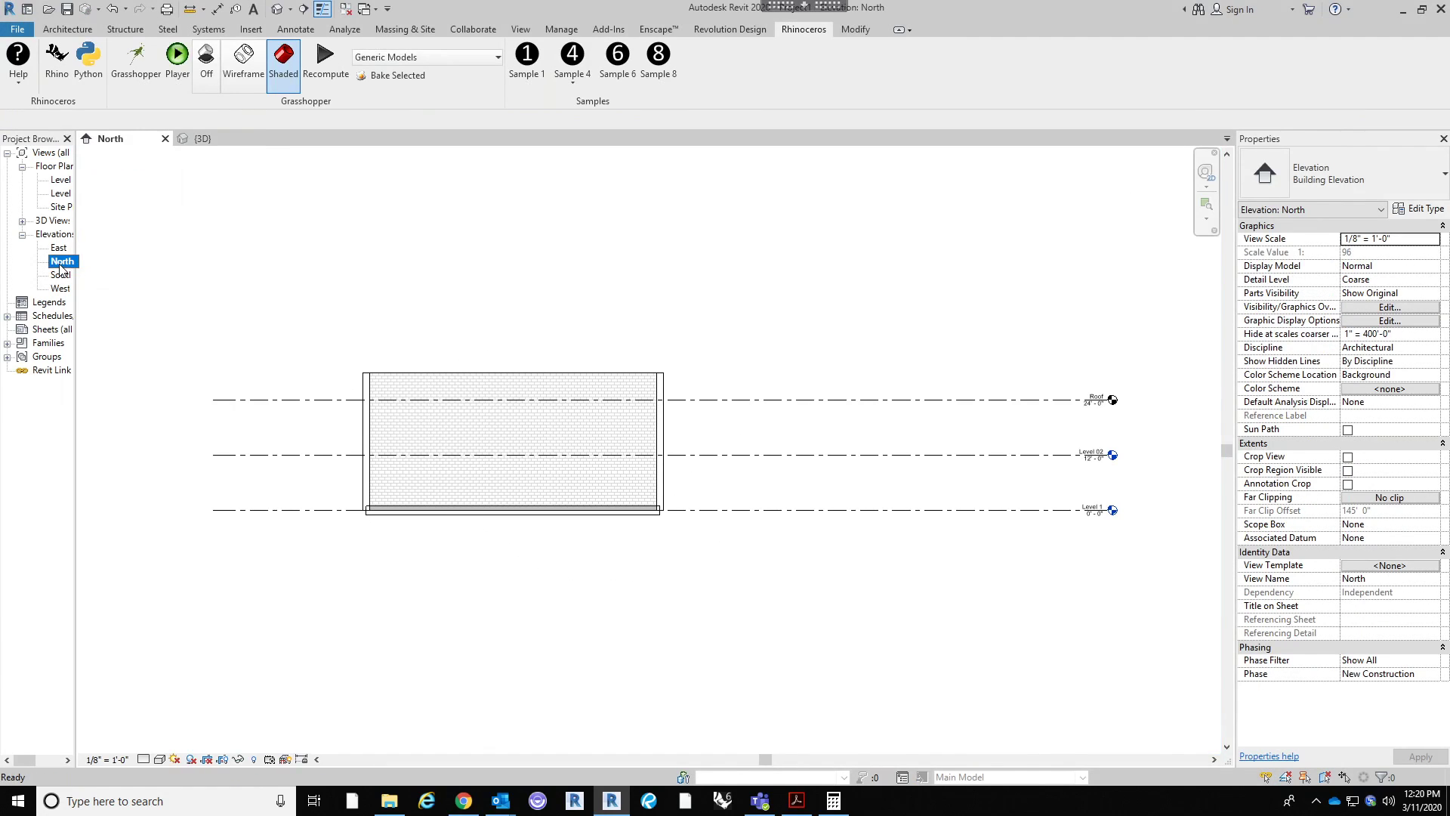
{"action": "scroll", "coordinate": [1042, 438], "scroll_direction": "up", "scroll_amount": 4}
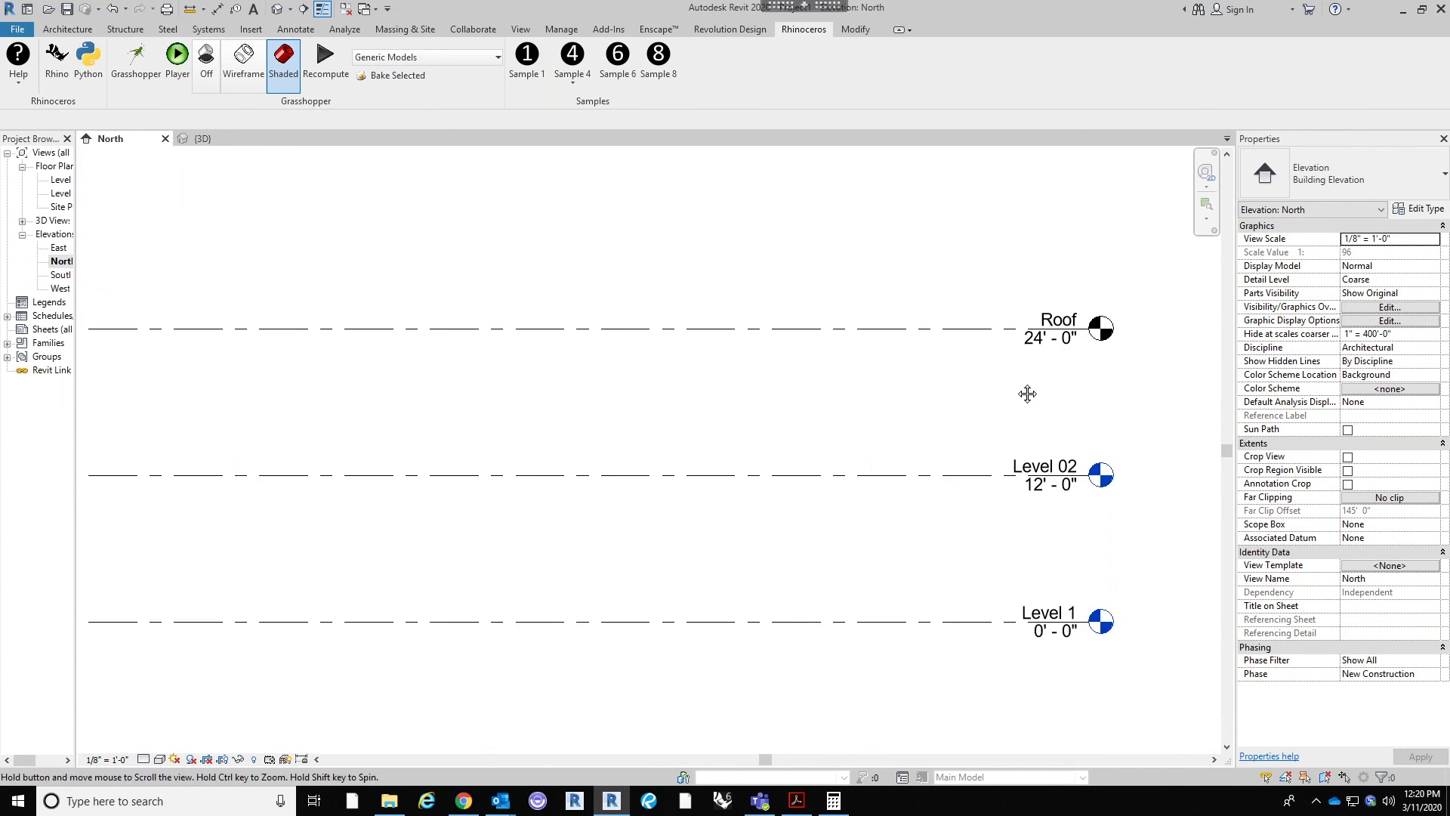
{"action": "scroll", "coordinate": [1026, 391], "scroll_direction": "down", "scroll_amount": 2}
{"action": "mouse_move", "coordinate": [499, 380]}
{"action": "middle_mouse_down"}
{"action": "mouse_move", "coordinate": [592, 407]}
{"action": "mouse_move", "coordinate": [811, 397]}
{"action": "middle_mouse_up"}
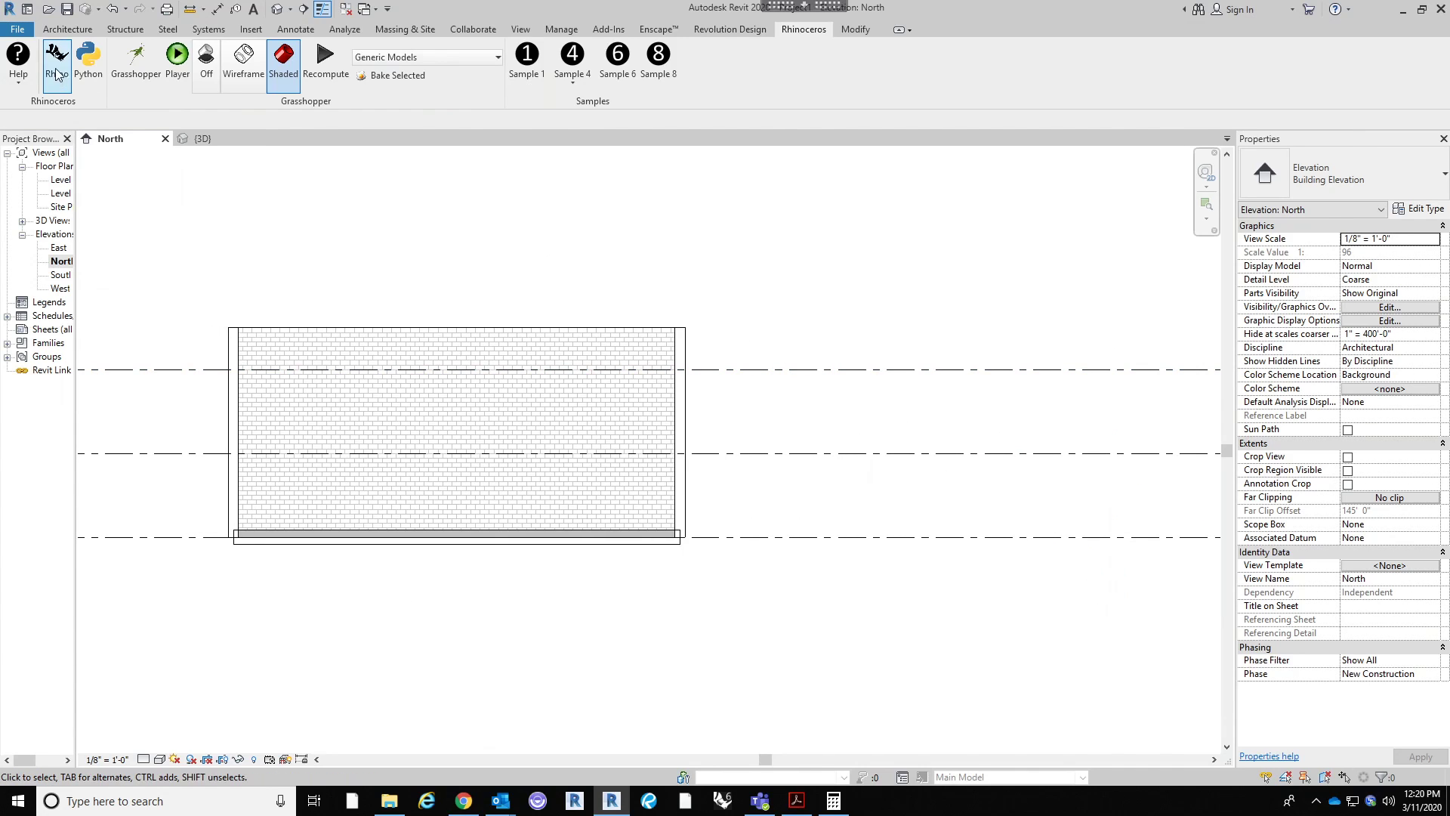
{"action": "left_click", "coordinate": [136, 76]}
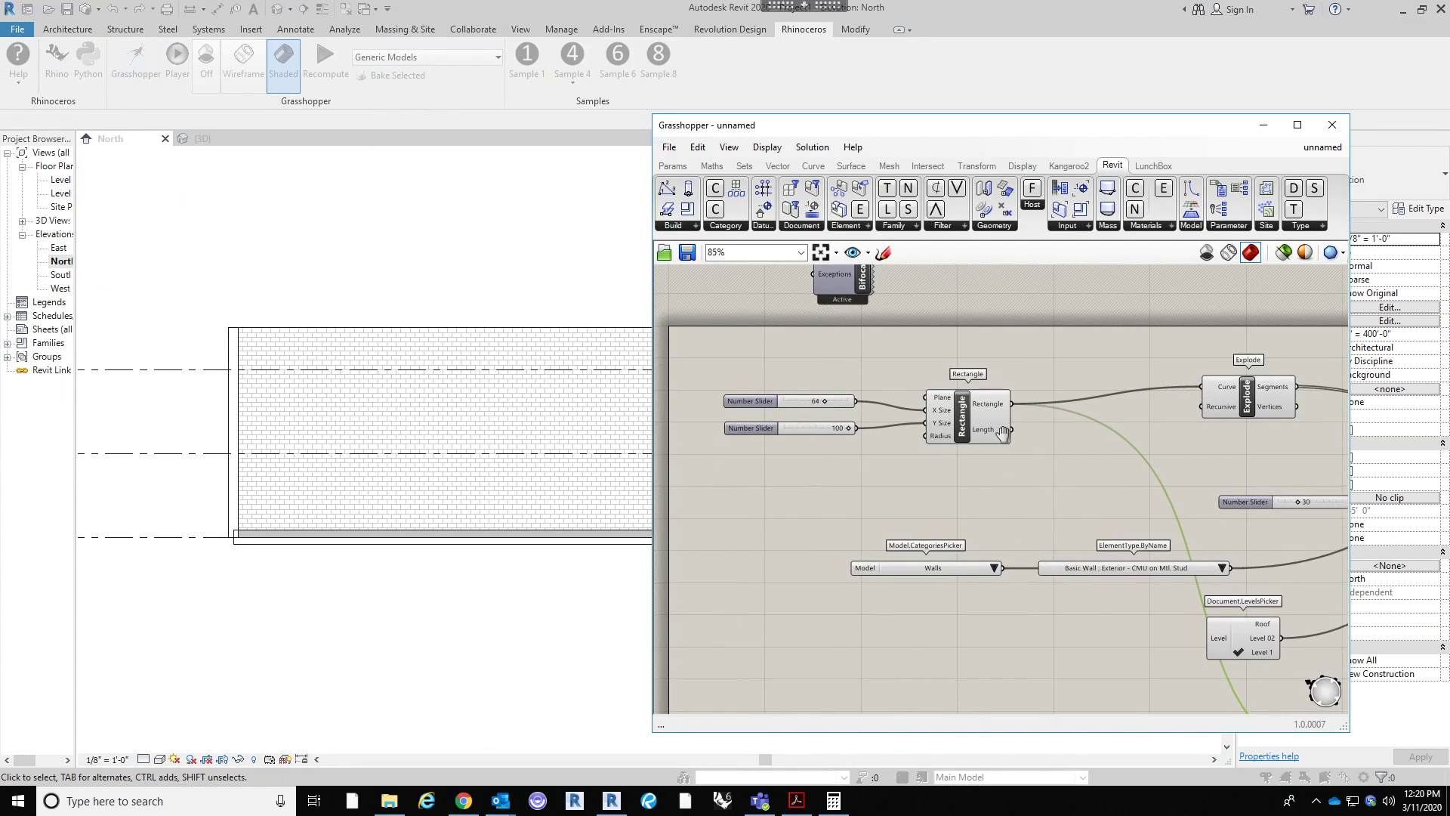
{"action": "double_click", "coordinate": [1012, 570]}
{"action": "type", "text": "MOVE"}
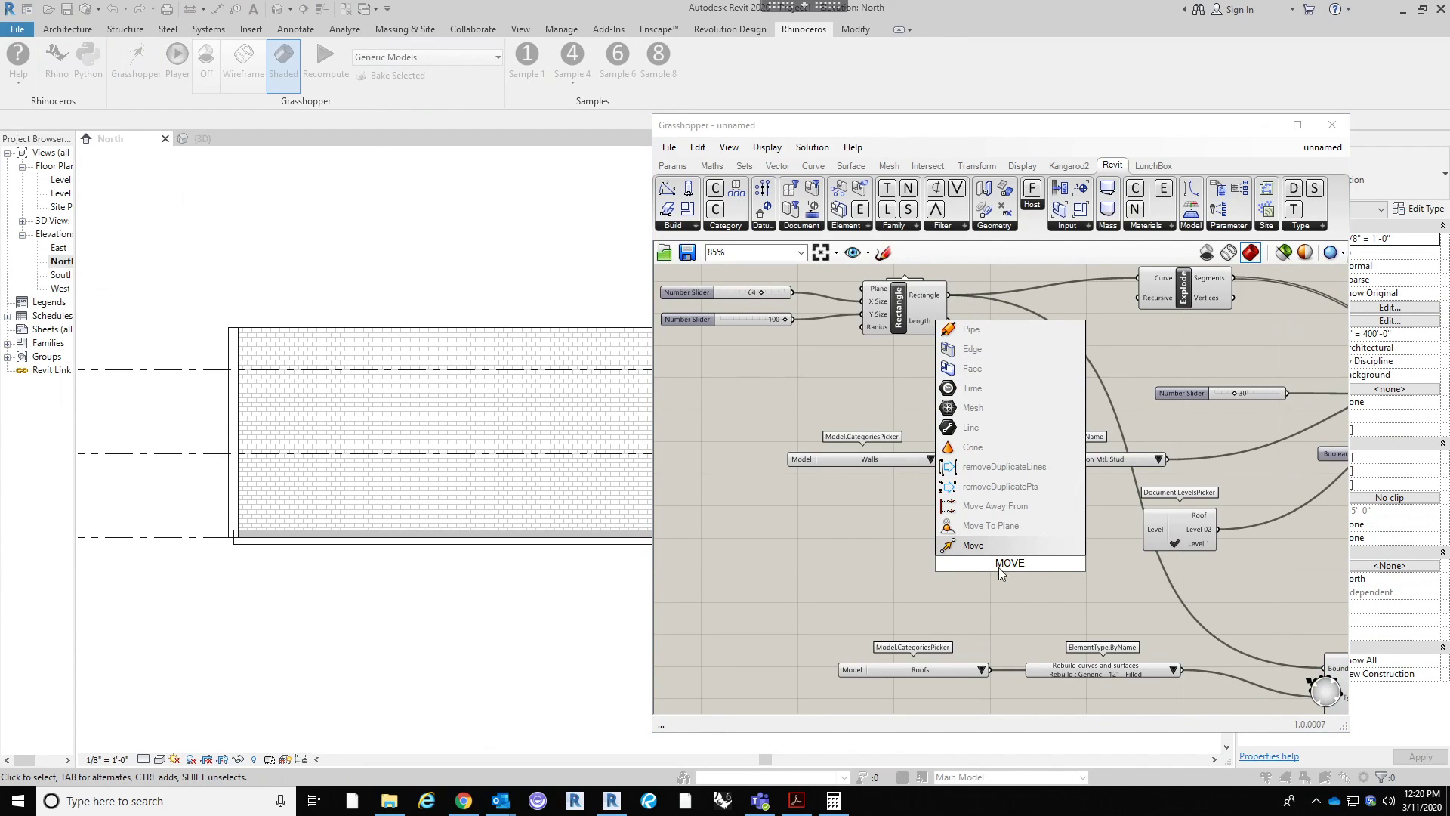
{"action": "left_click", "coordinate": [990, 525]}
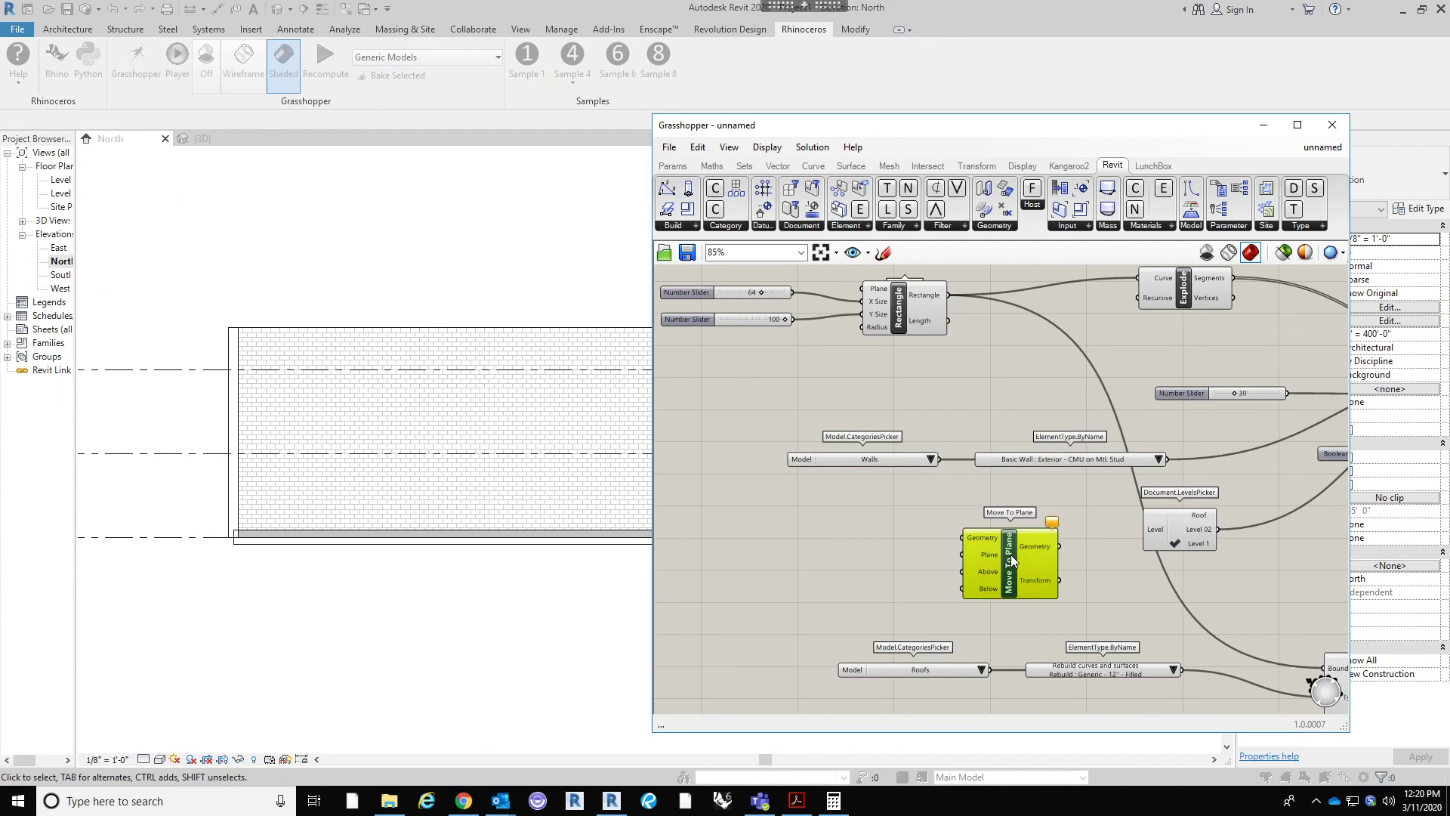
{"action": "key", "text": "ctrl+z"}
Step: Add a Move component and a Unit Z vector component between the wall and roof type pickers
{"action": "double_click", "coordinate": [1011, 570]}
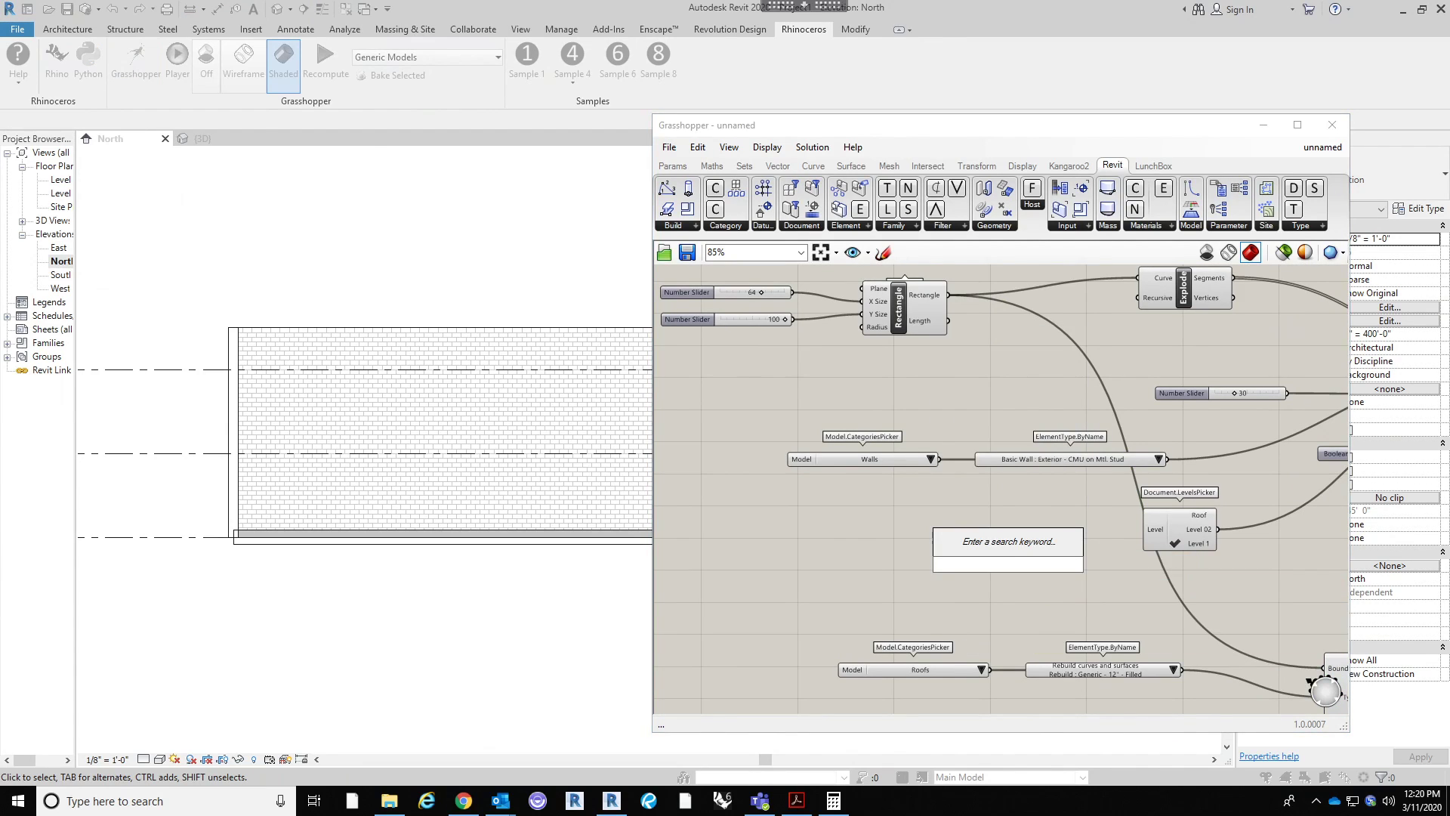
{"action": "type", "text": "MOVE"}
{"action": "key", "text": "Return"}
{"action": "left_click_drag", "start_coordinate": [1006, 570], "coordinate": [1023, 555]}
{"action": "double_click", "coordinate": [888, 542]}
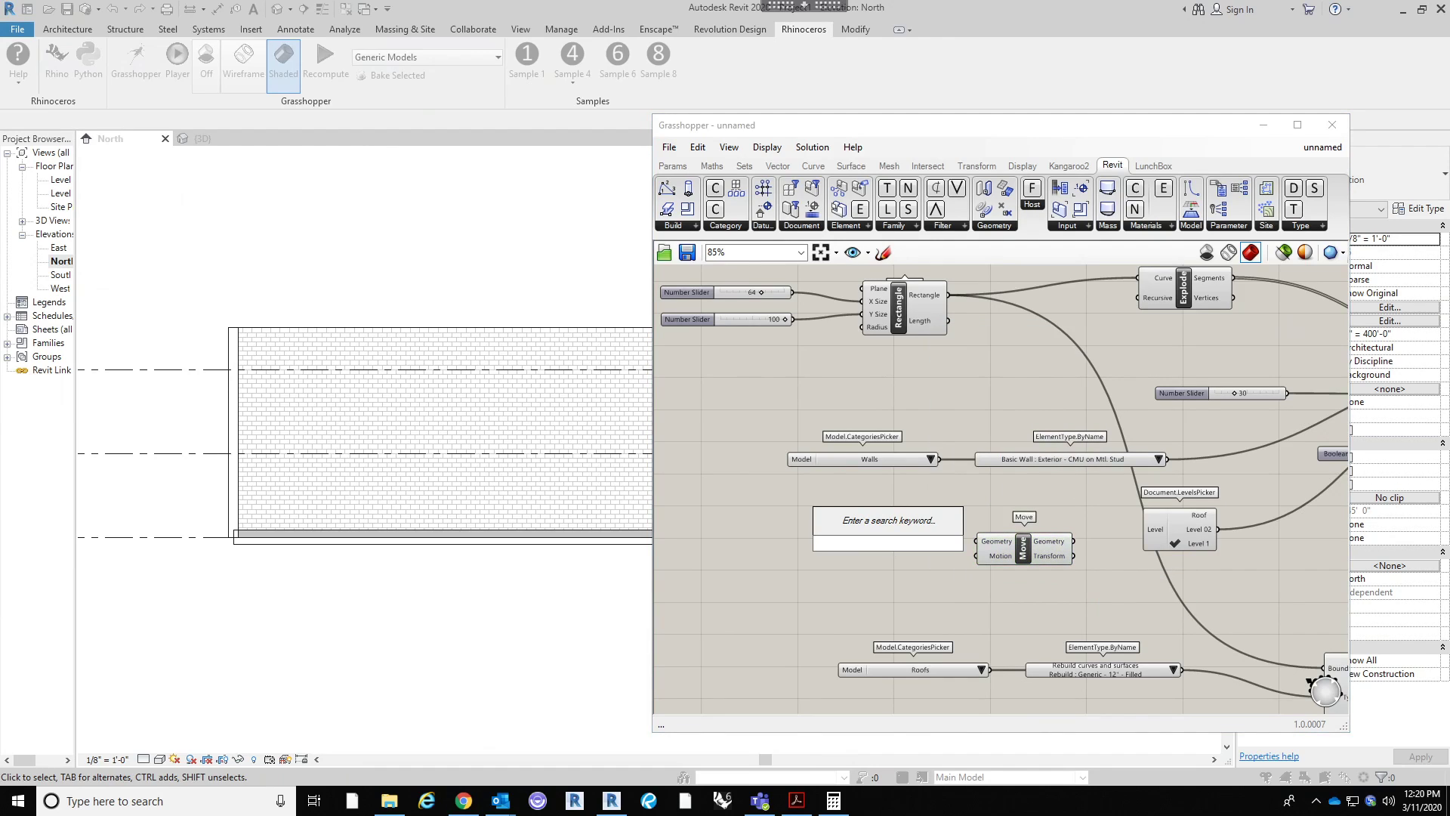
{"action": "type", "text": "unit z"}
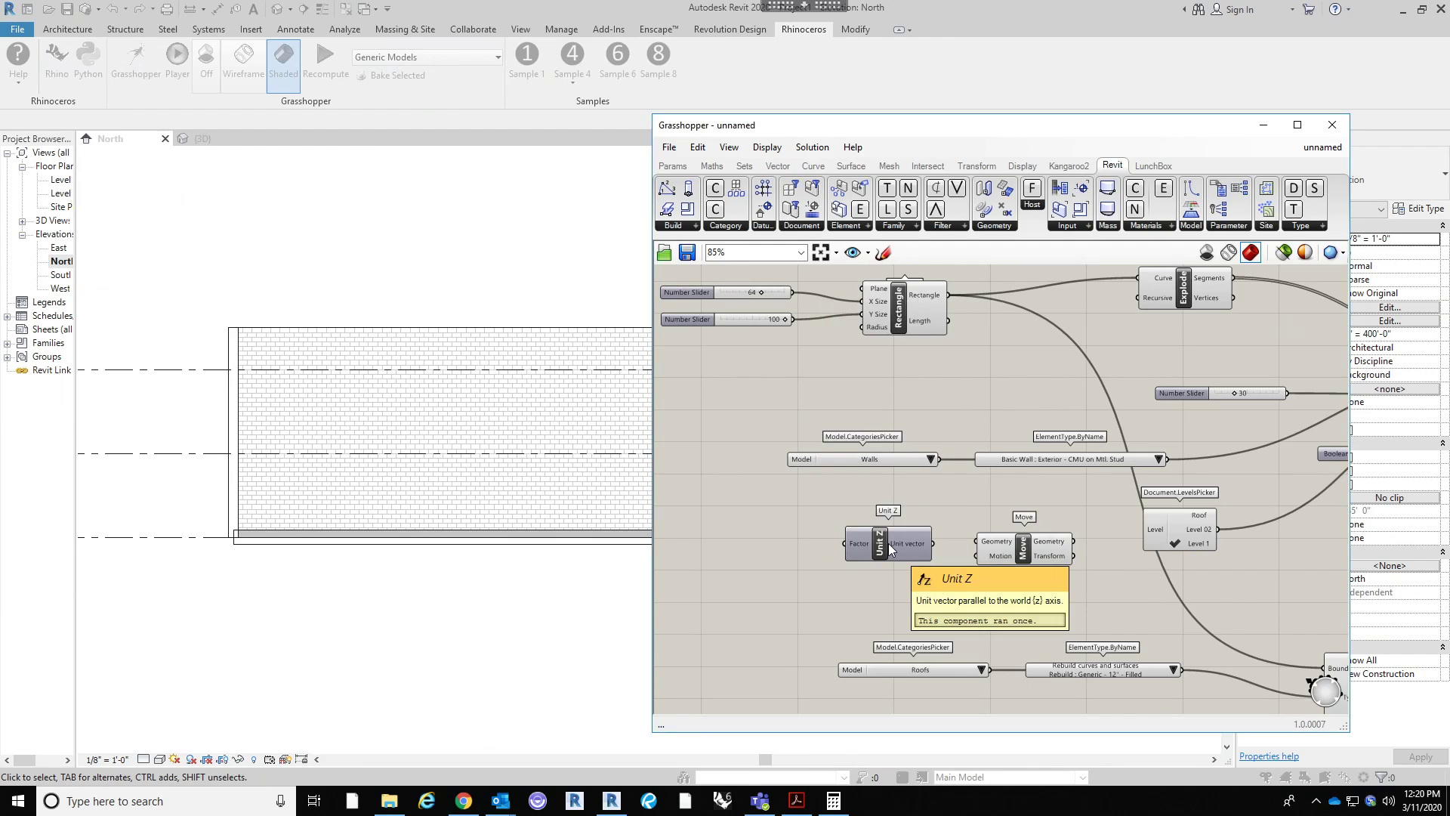
{"action": "key", "text": "Return"}
Step: Add a number slider set to 24 and connect it to the Factor input of Unit Z
{"action": "double_click", "coordinate": [777, 595]}
{"action": "type", "text": "24"}
{"action": "key", "text": "Return"}
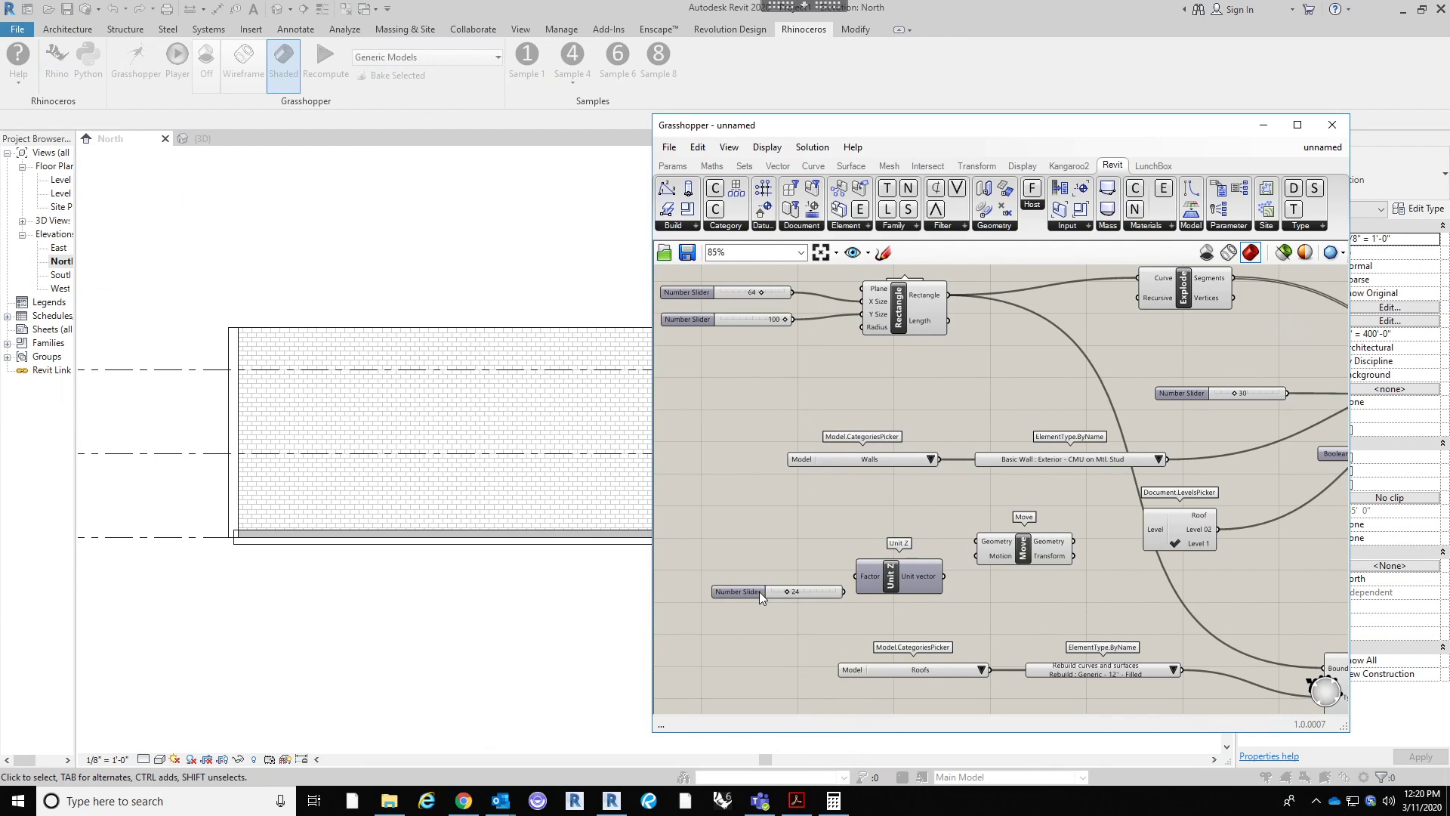
{"action": "left_click_drag", "start_coordinate": [736, 592], "coordinate": [710, 588]}
{"action": "left_click_drag", "start_coordinate": [820, 588], "coordinate": [856, 576]}
Step: Wire Unit Z into Move's Motion and the Rectangle into its Geometry, and connect the moved geometry to the roof's Boundary
{"action": "left_click_drag", "start_coordinate": [943, 576], "coordinate": [975, 556]}
{"action": "left_click_drag", "start_coordinate": [945, 297], "coordinate": [977, 541]}
{"action": "right_click_drag", "start_coordinate": [1053, 533], "coordinate": [944, 414]}
{"action": "left_click_drag", "start_coordinate": [942, 414], "coordinate": [1193, 542]}
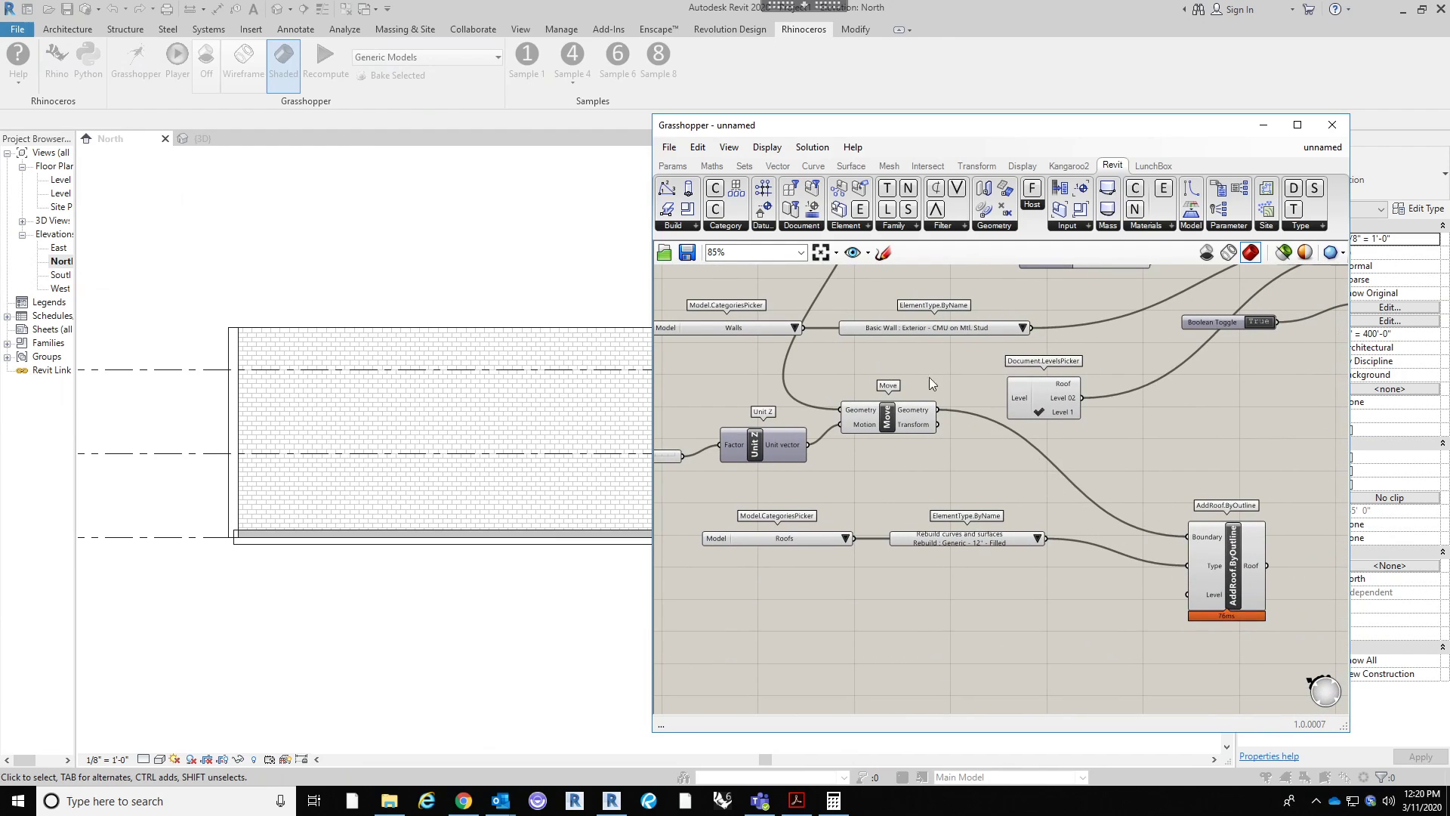
Step: Switch to Revit's 3D view and examine the building's walls and roof from different angles
{"action": "left_click", "coordinate": [372, 158]}
{"action": "left_click", "coordinate": [279, 8]}
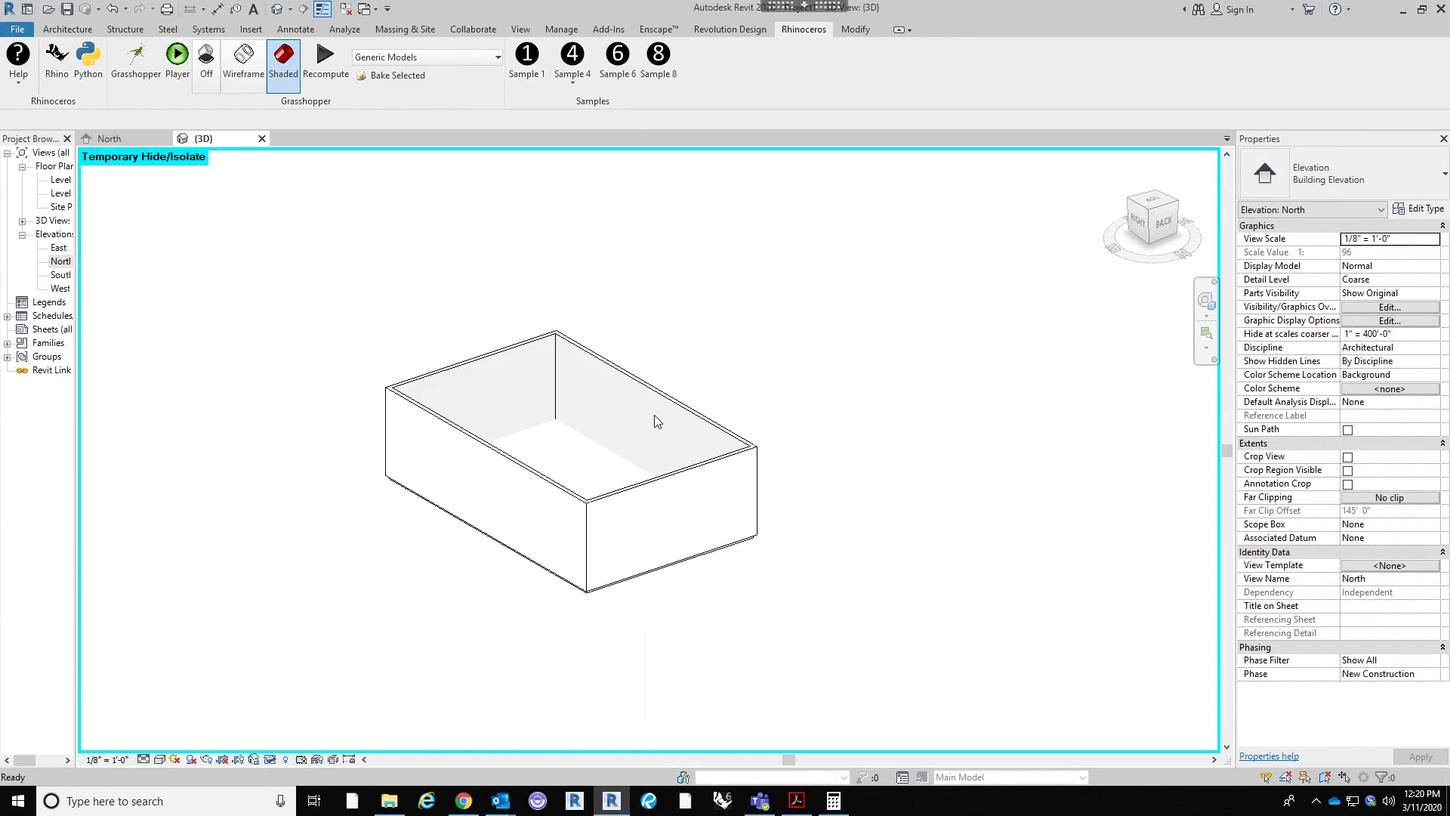
{"action": "scroll", "coordinate": [617, 437], "scroll_direction": "up", "scroll_amount": 2}
{"action": "middle_click_drag", "start_coordinate": [617, 453], "coordinate": [665, 455]}
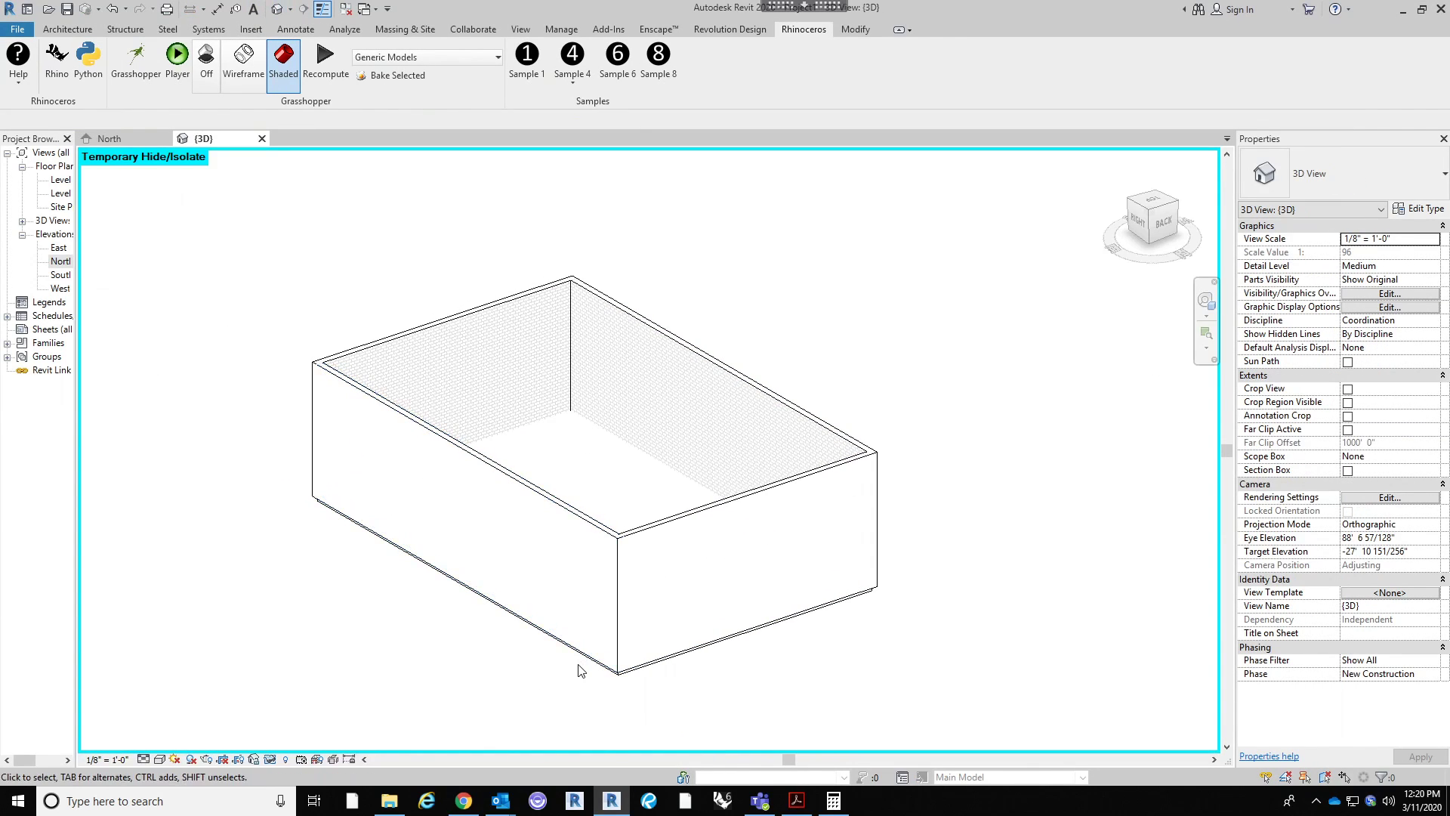
{"action": "scroll", "coordinate": [579, 671], "scroll_direction": "down", "scroll_amount": 3}
{"action": "middle_click_drag", "start_coordinate": [641, 405], "coordinate": [674, 466], "text": "shift"}
{"action": "middle_click_drag", "start_coordinate": [615, 350], "coordinate": [784, 377]}
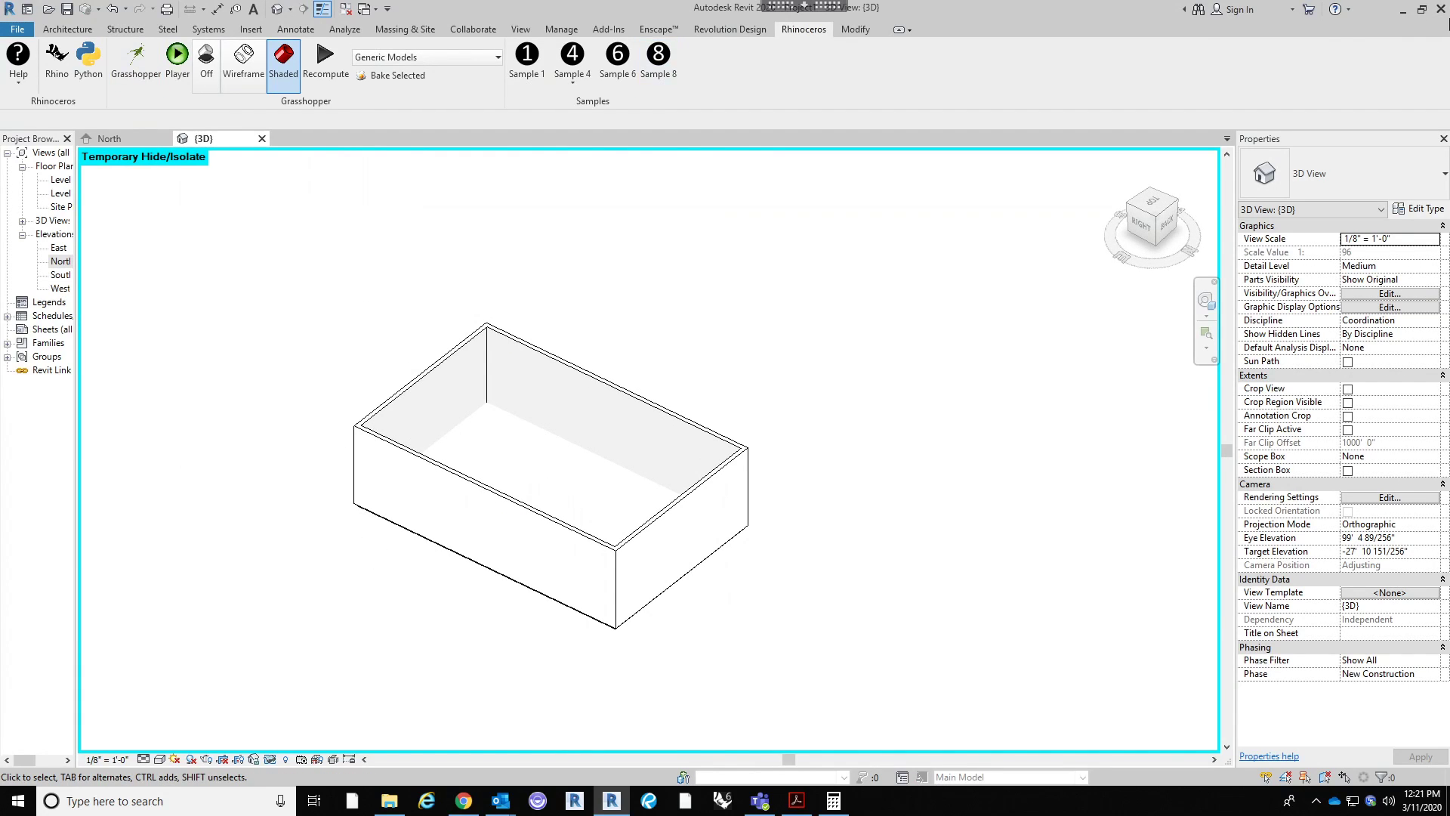
{"action": "mouse_move", "coordinate": [625, 810]}
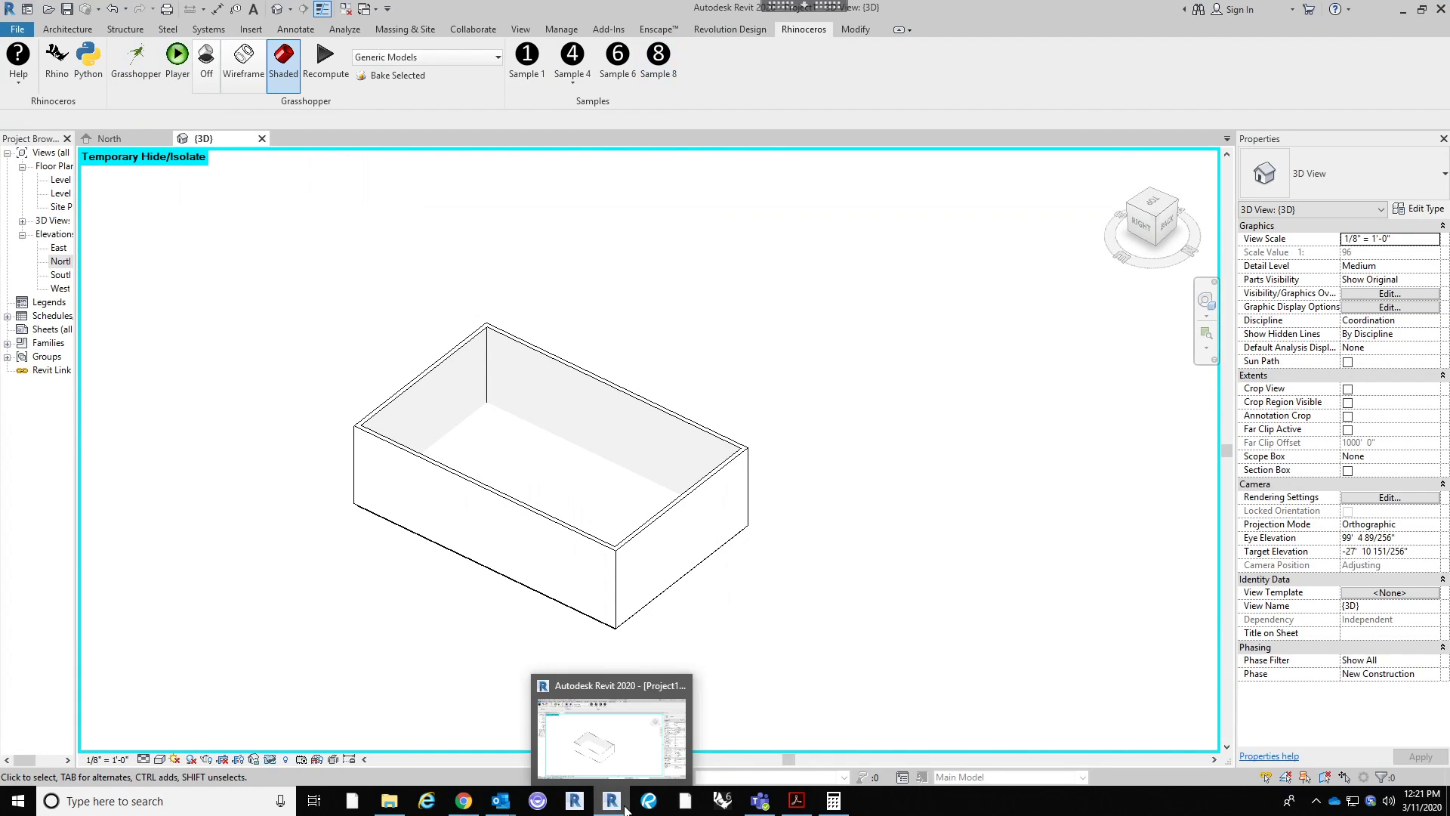
Step: Switch to Grasshopper and save the definition as Basic Revit Element Creation
{"action": "left_click", "coordinate": [136, 59]}
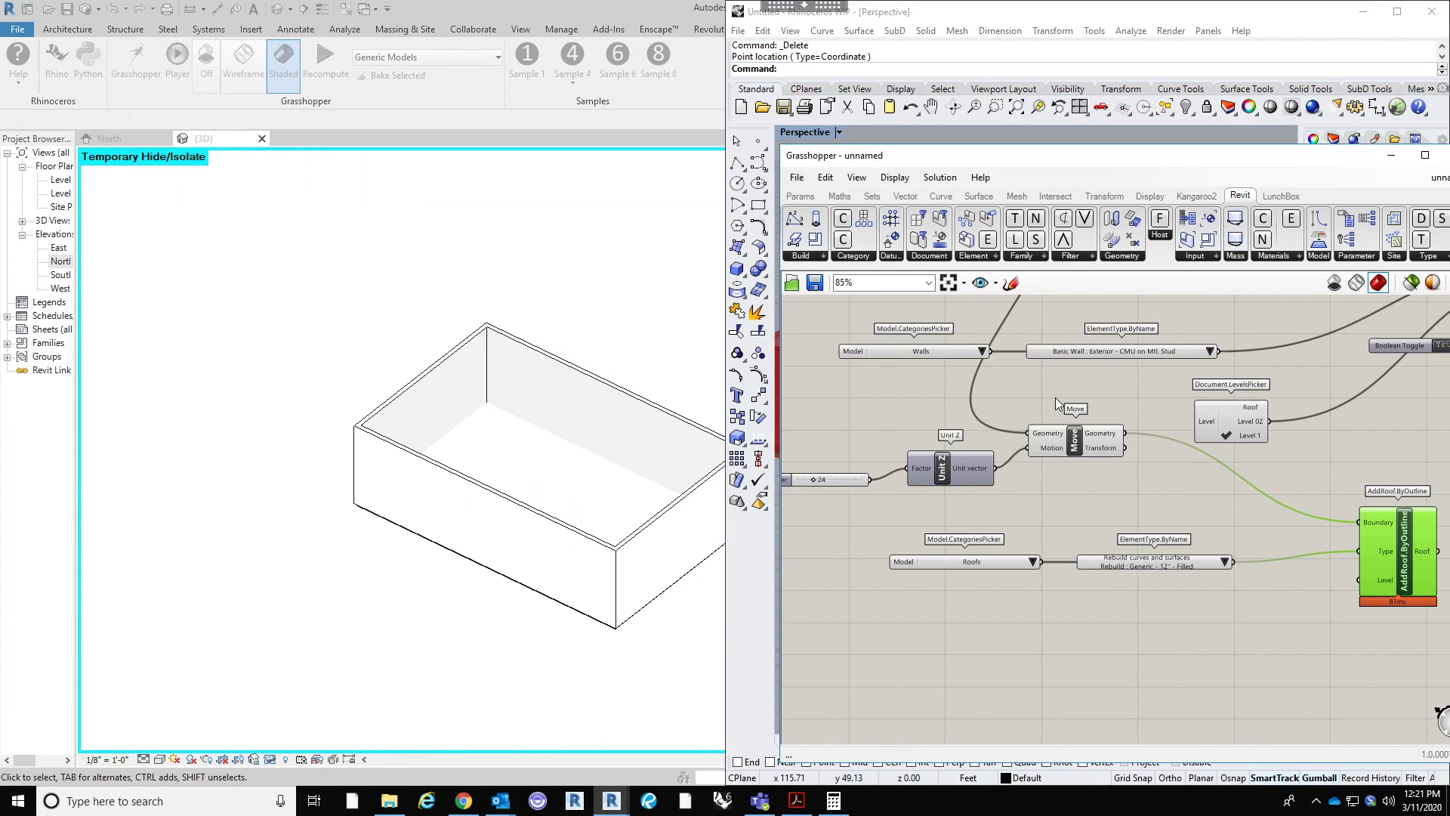
{"action": "left_click", "coordinate": [797, 177]}
{"action": "left_click", "coordinate": [847, 259]}
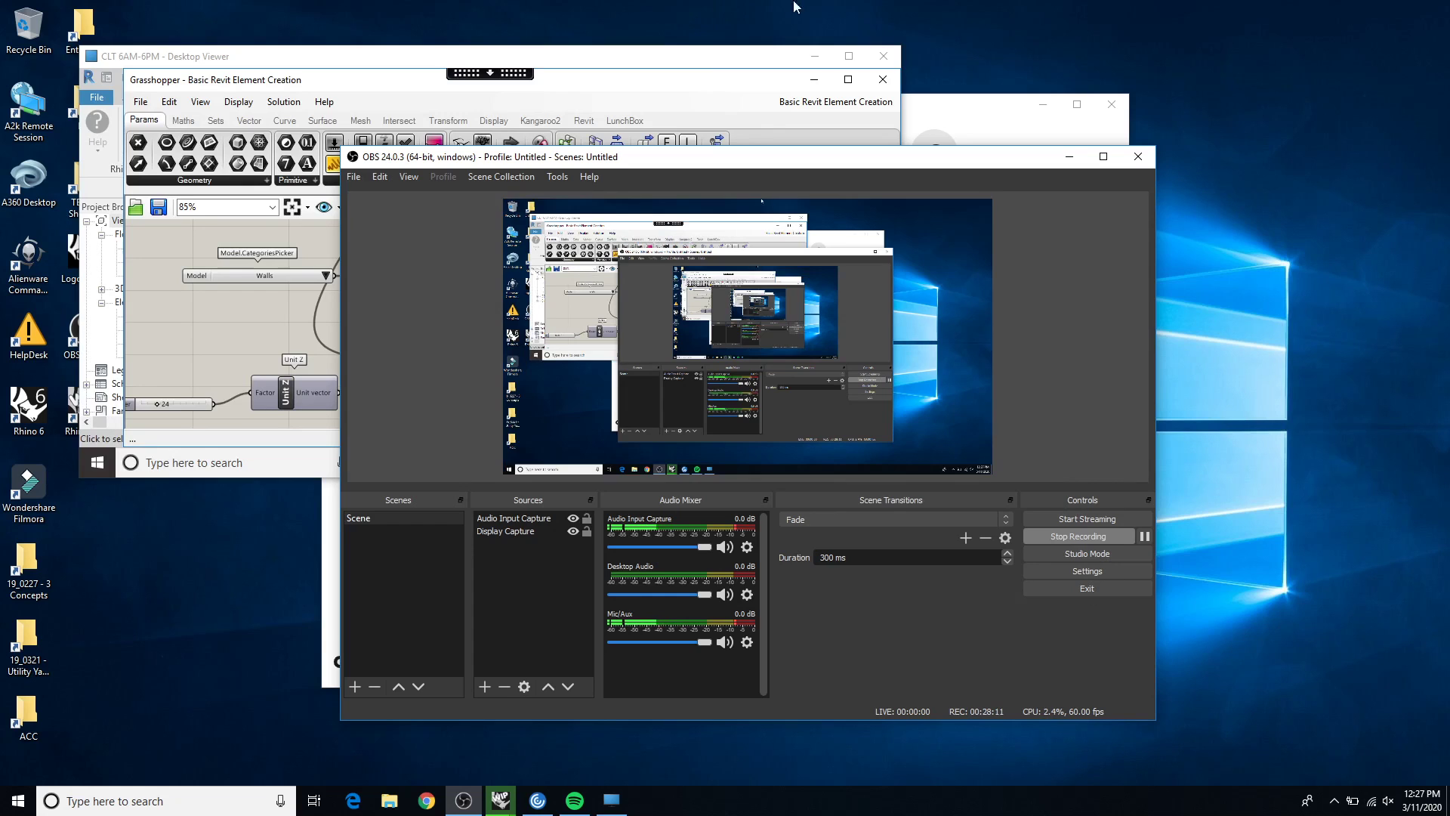
Step: Arrange and enlarge the Grasshopper window beside the building in Revit's 3D view so both are visible
{"action": "left_click_drag", "start_coordinate": [725, 53], "coordinate": [846, 1]}
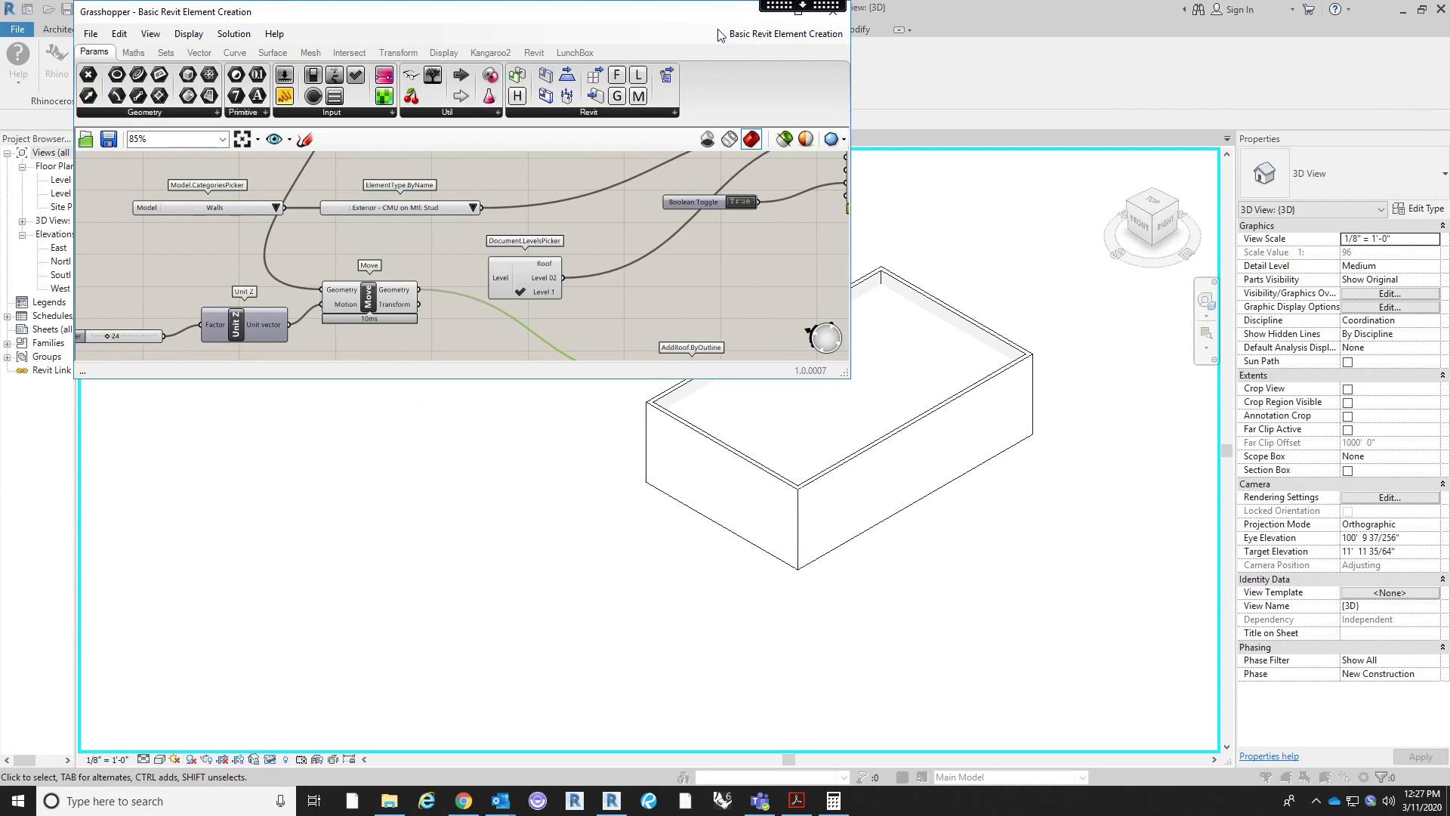
{"action": "left_click_drag", "start_coordinate": [659, 19], "coordinate": [1218, 308]}
{"action": "left_click", "coordinate": [535, 371]}
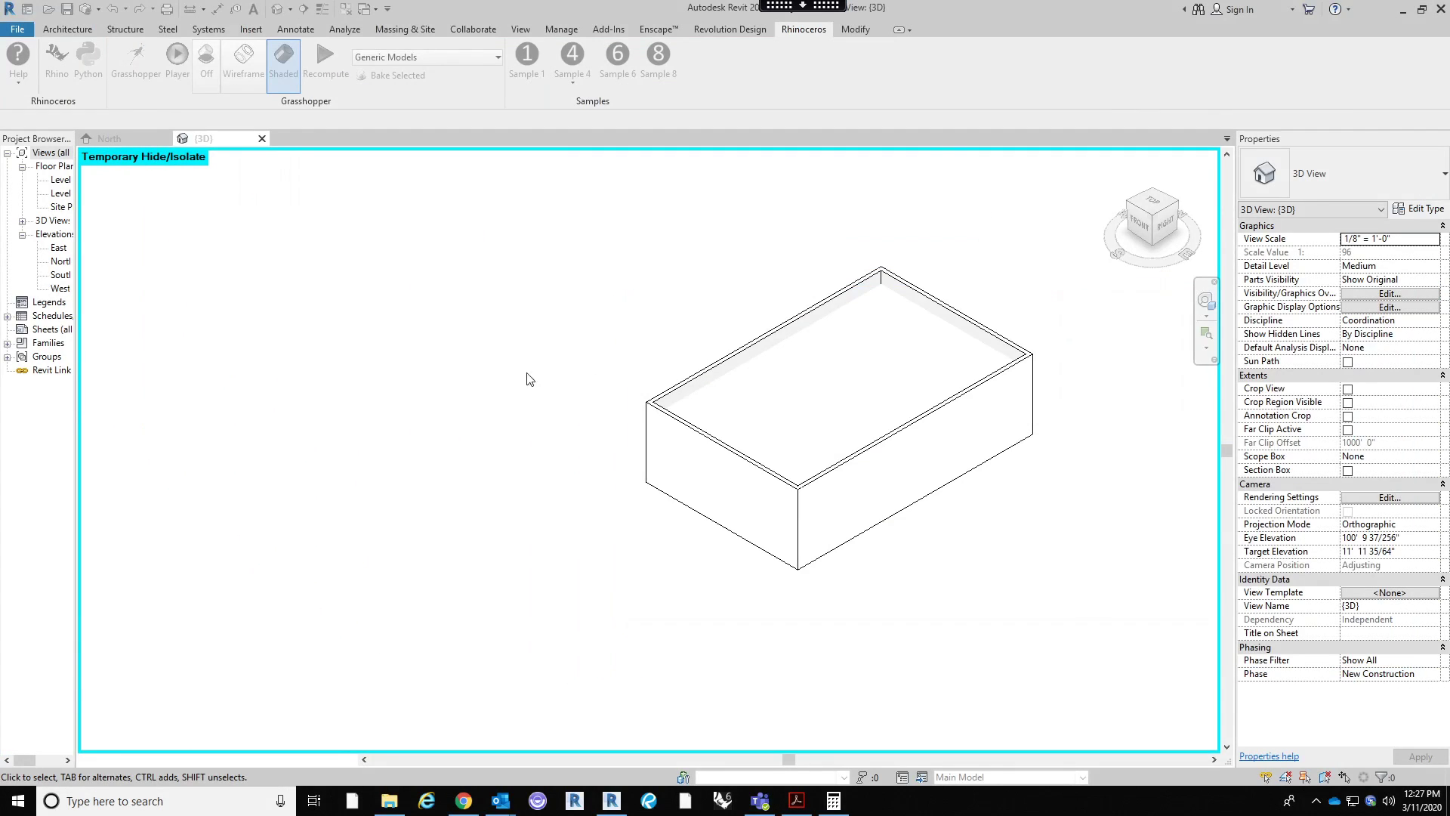
{"action": "middle_click_drag", "start_coordinate": [559, 375], "coordinate": [279, 411]}
{"action": "scroll", "coordinate": [631, 412], "scroll_direction": "up", "scroll_amount": 2}
{"action": "middle_click_drag", "start_coordinate": [704, 401], "coordinate": [649, 395]}
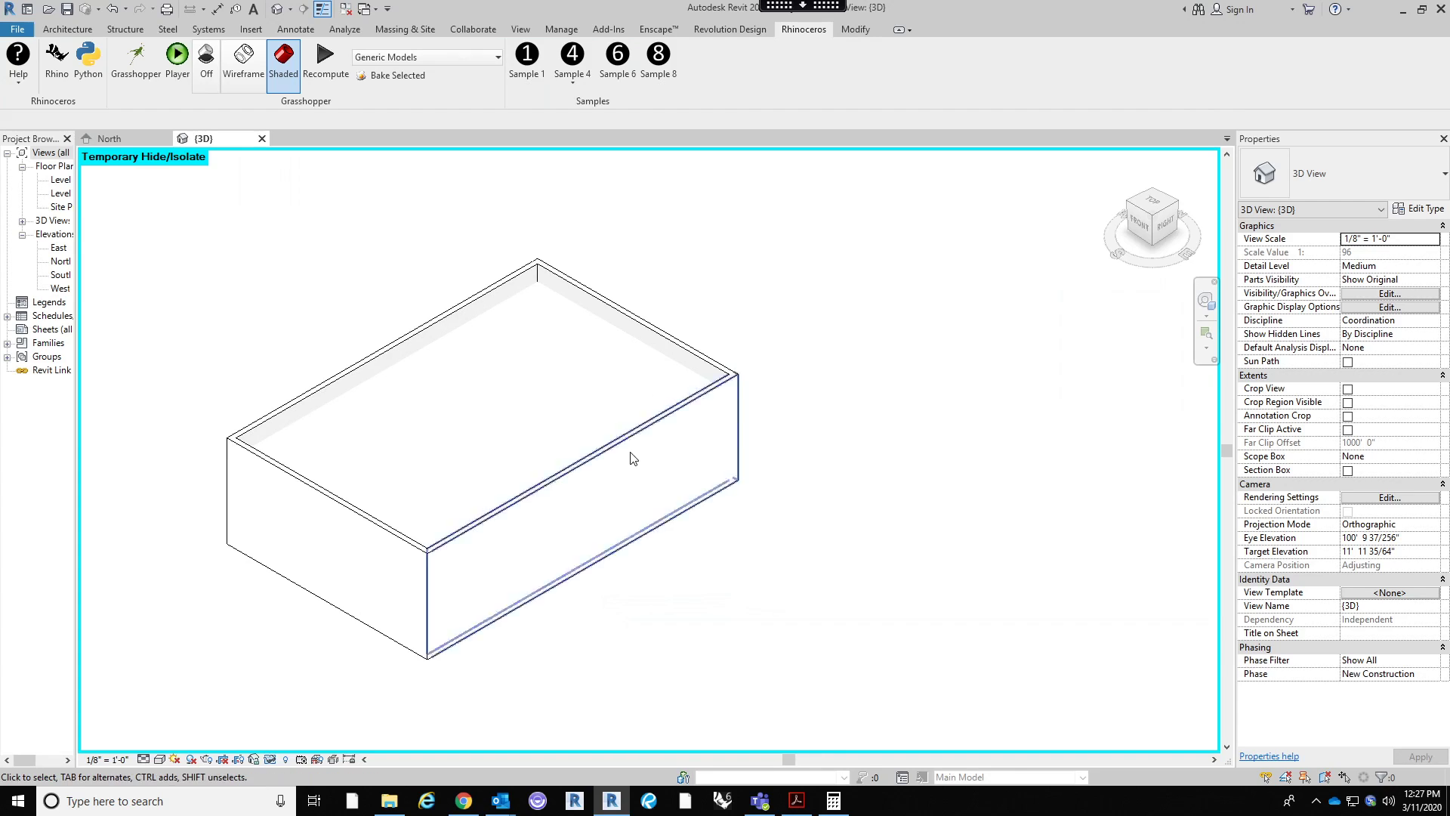
{"action": "left_click", "coordinate": [139, 59]}
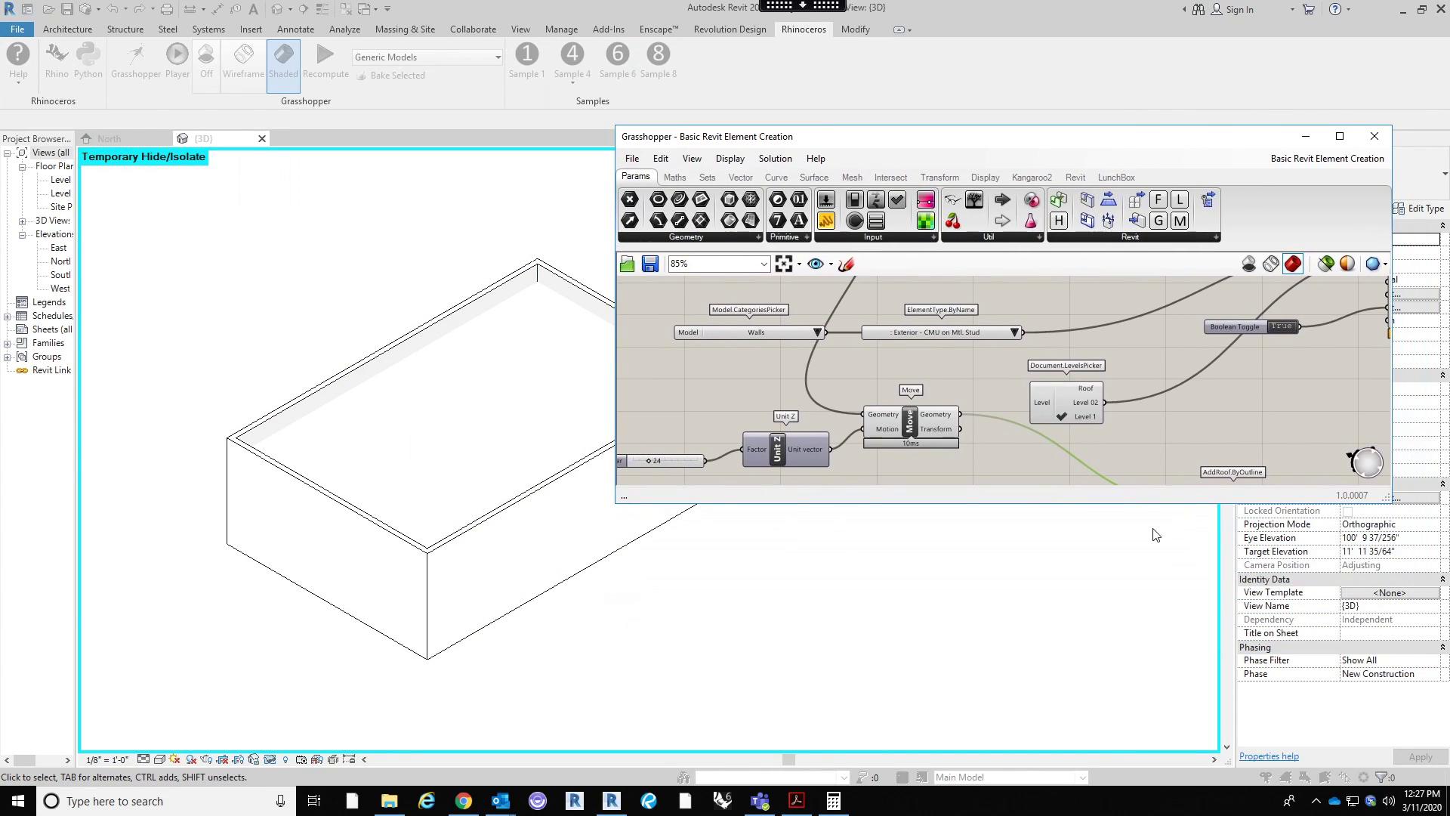
{"action": "left_click_drag", "start_coordinate": [1147, 506], "coordinate": [1147, 705]}
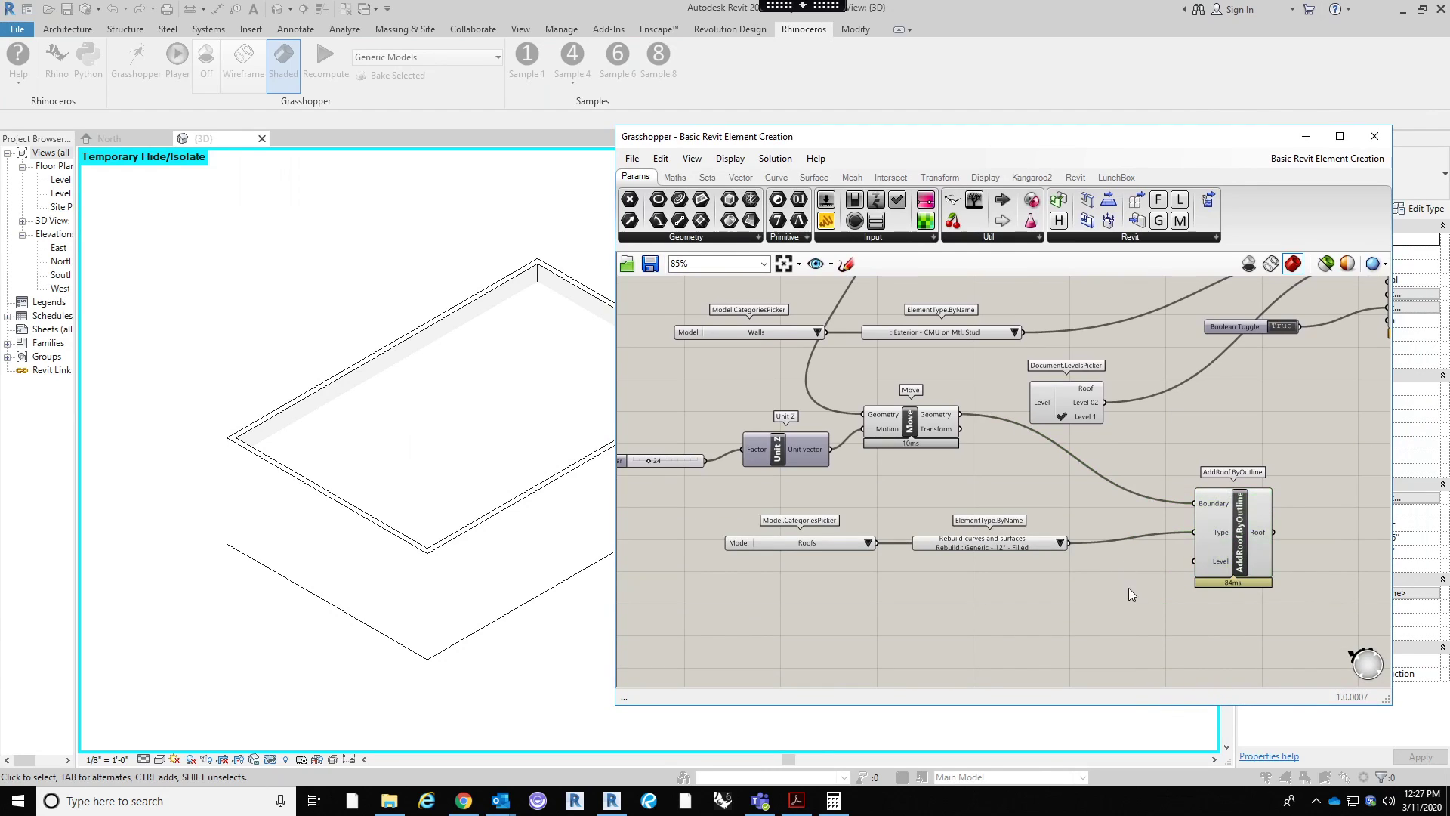
Step: Set the number slider driving the Unit Z factor to 20
{"action": "scroll", "coordinate": [1067, 574], "scroll_direction": "up", "scroll_amount": 2}
{"action": "middle_click", "coordinate": [699, 453]}
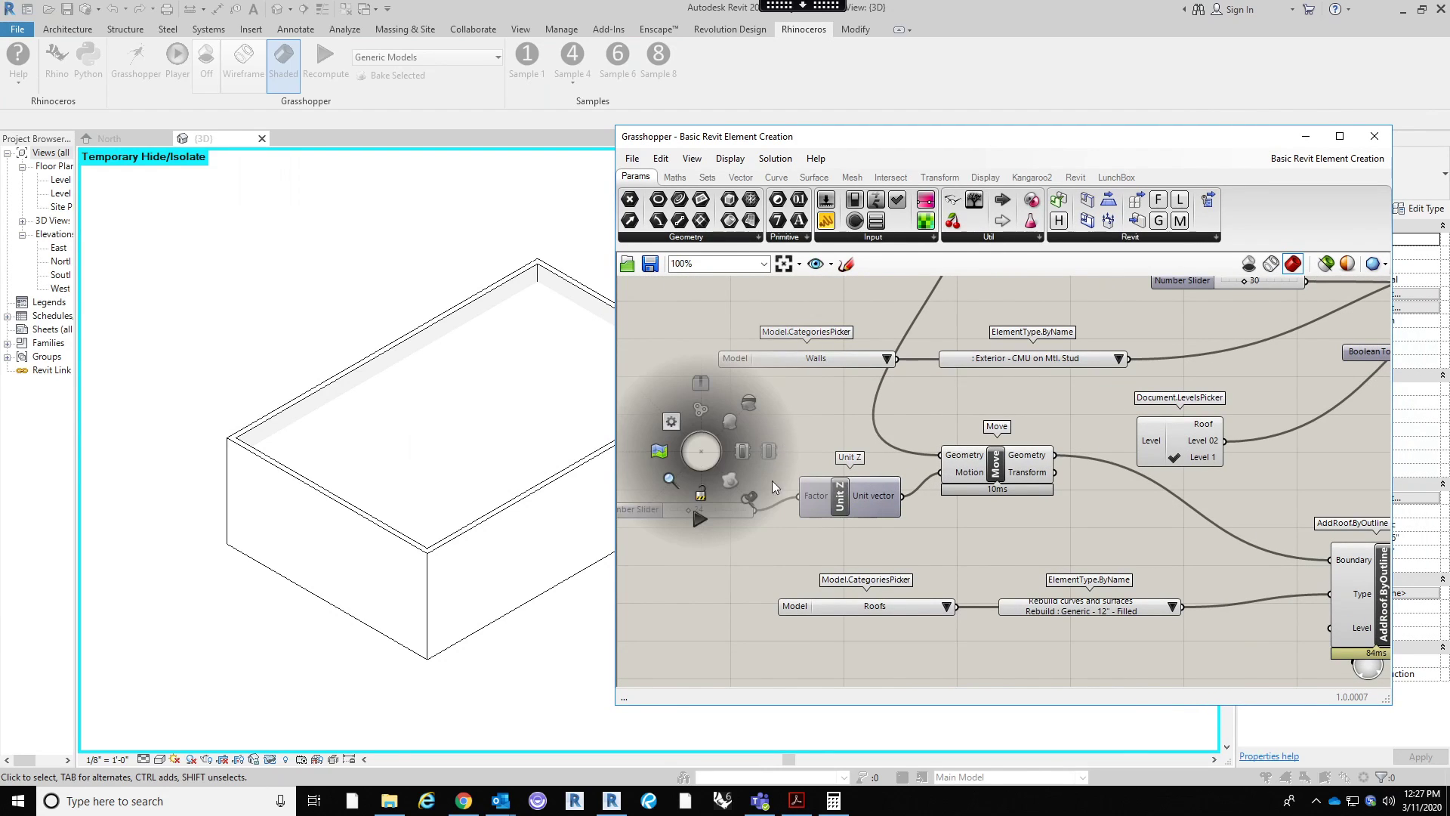
{"action": "left_click_drag", "start_coordinate": [688, 513], "coordinate": [686, 515]}
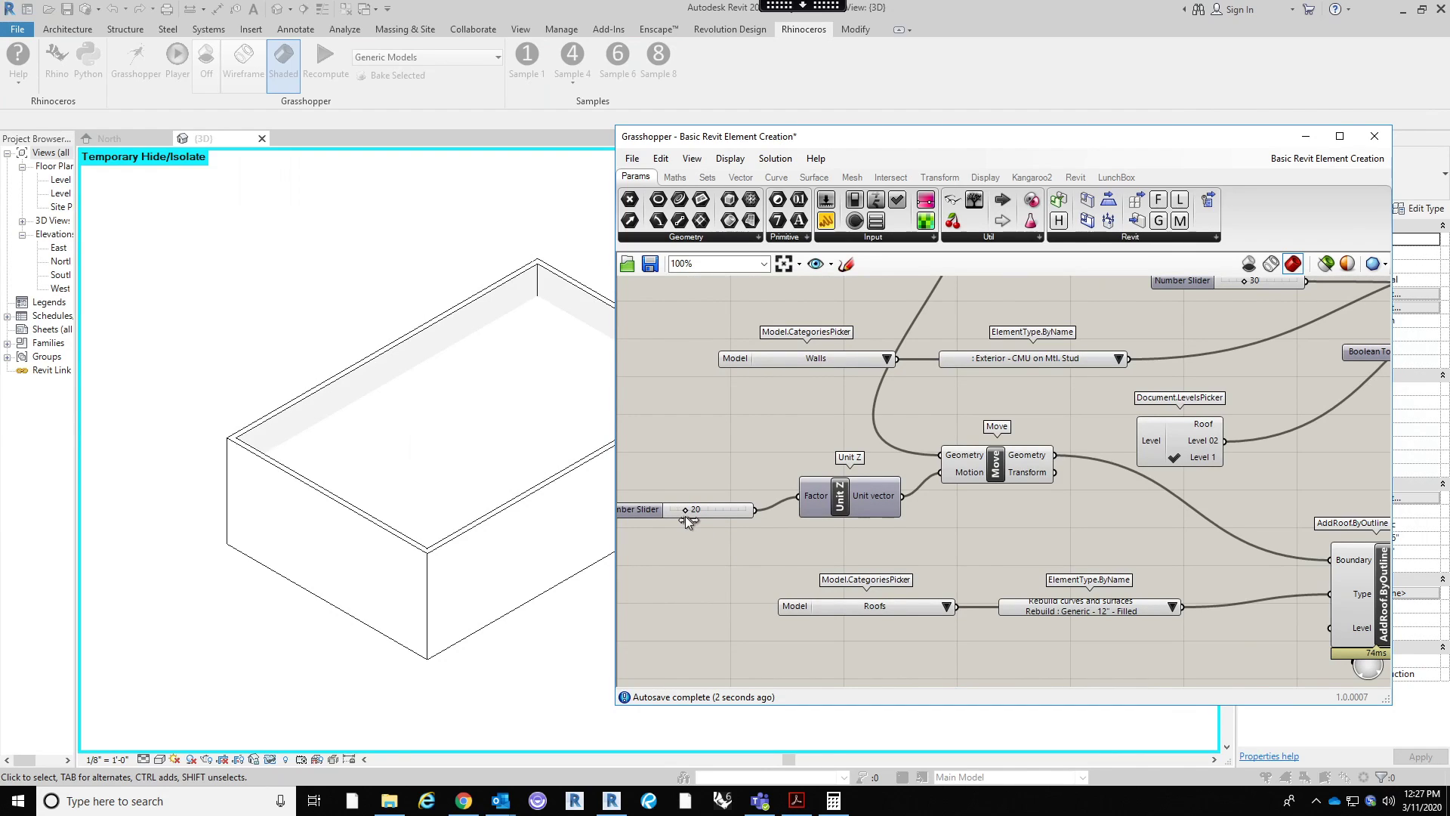
Step: Set the Rectangle's Y Size slider to 78
{"action": "scroll", "coordinate": [687, 515], "scroll_direction": "down", "scroll_amount": 3}
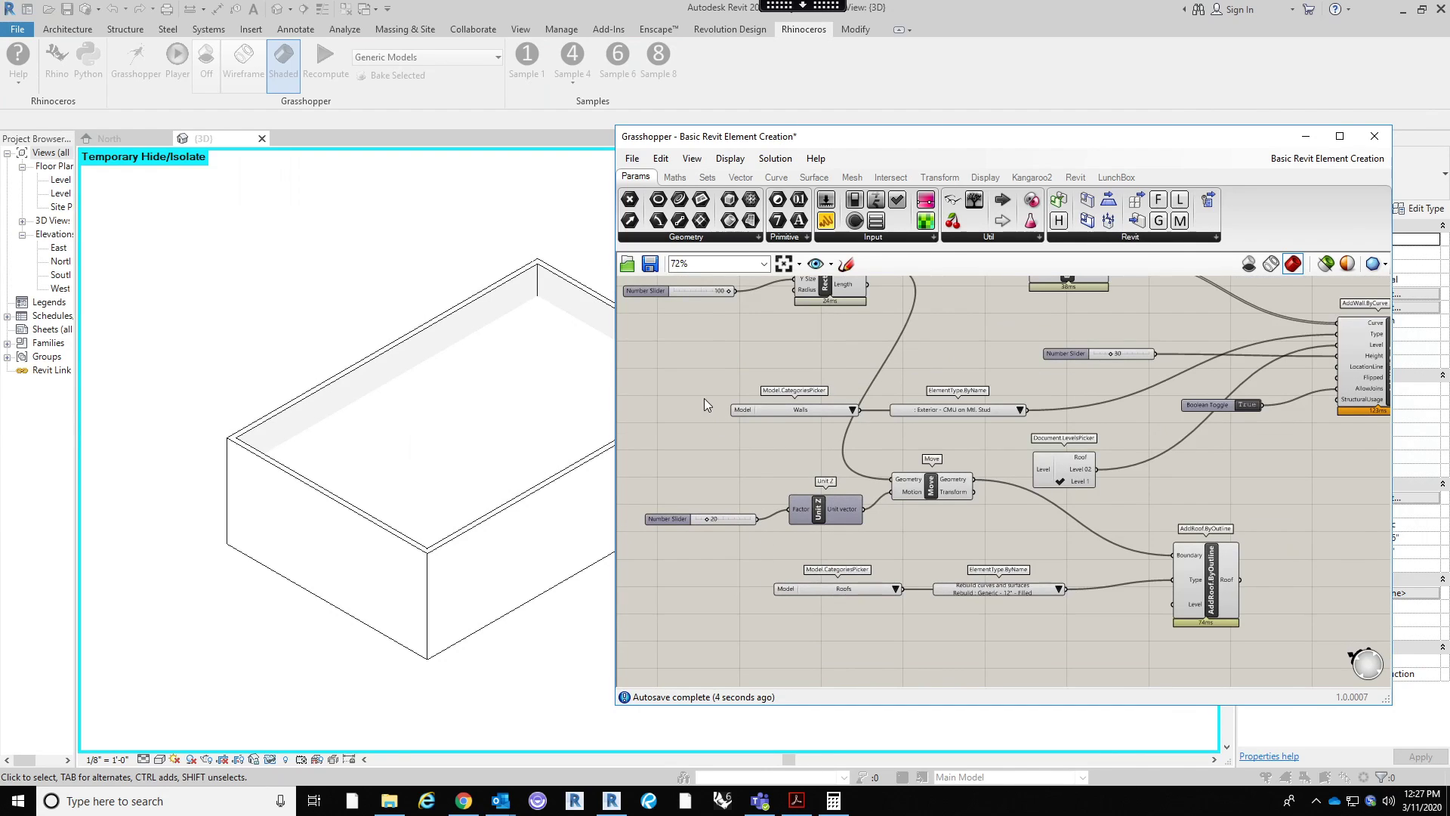
{"action": "right_click_drag", "start_coordinate": [703, 397], "coordinate": [773, 488]}
{"action": "scroll", "coordinate": [773, 488], "scroll_direction": "up", "scroll_amount": 4}
{"action": "mouse_move", "coordinate": [893, 501]}
{"action": "left_mouse_down"}
{"action": "mouse_move", "coordinate": [854, 504]}
{"action": "mouse_move", "coordinate": [868, 505]}
{"action": "left_mouse_up"}
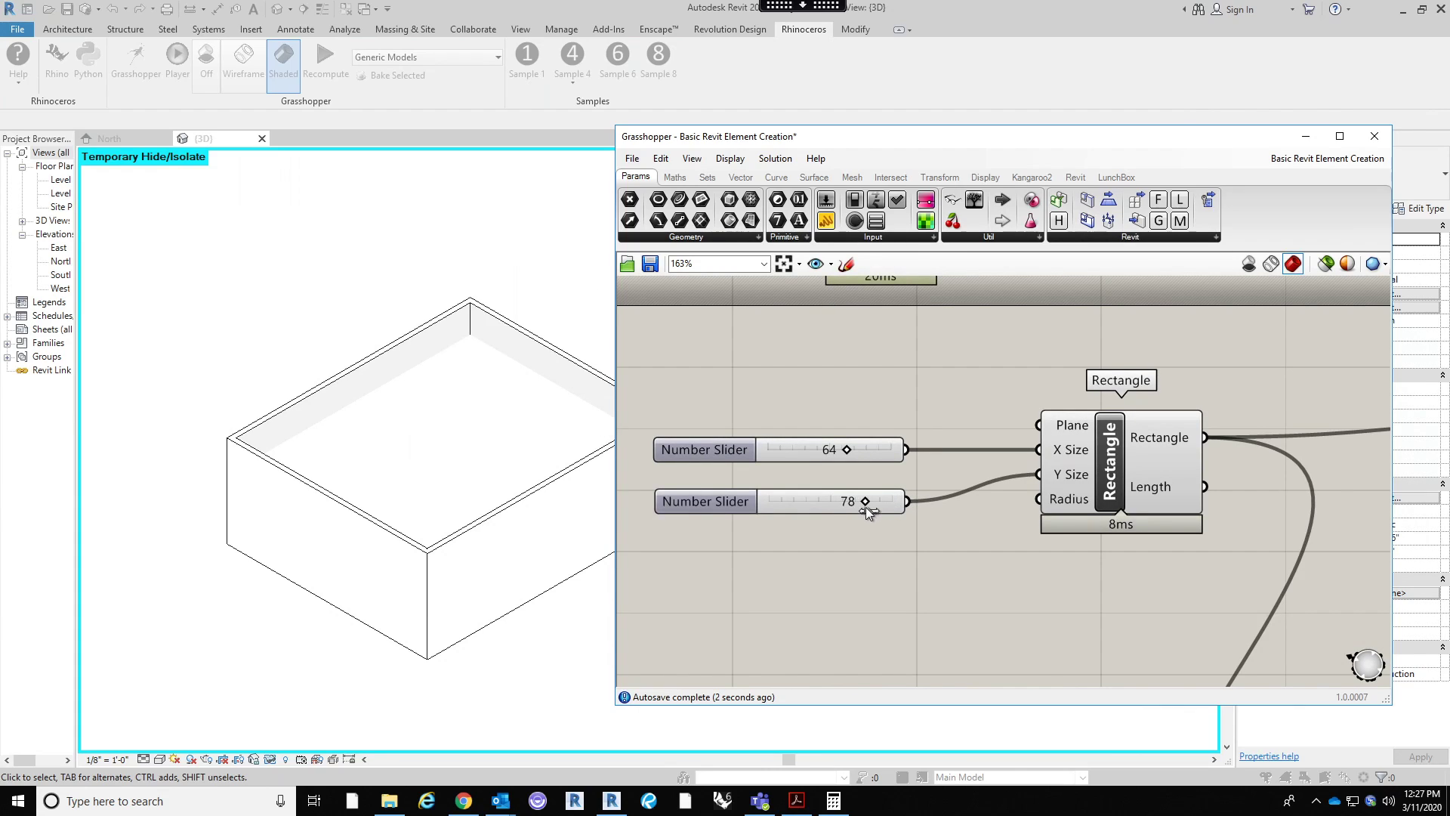
Step: Raise the roof by setting the Unit Z factor slider to 26
{"action": "scroll", "coordinate": [799, 394], "scroll_direction": "down", "scroll_amount": 4}
{"action": "right_click_drag", "start_coordinate": [848, 596], "coordinate": [851, 509]}
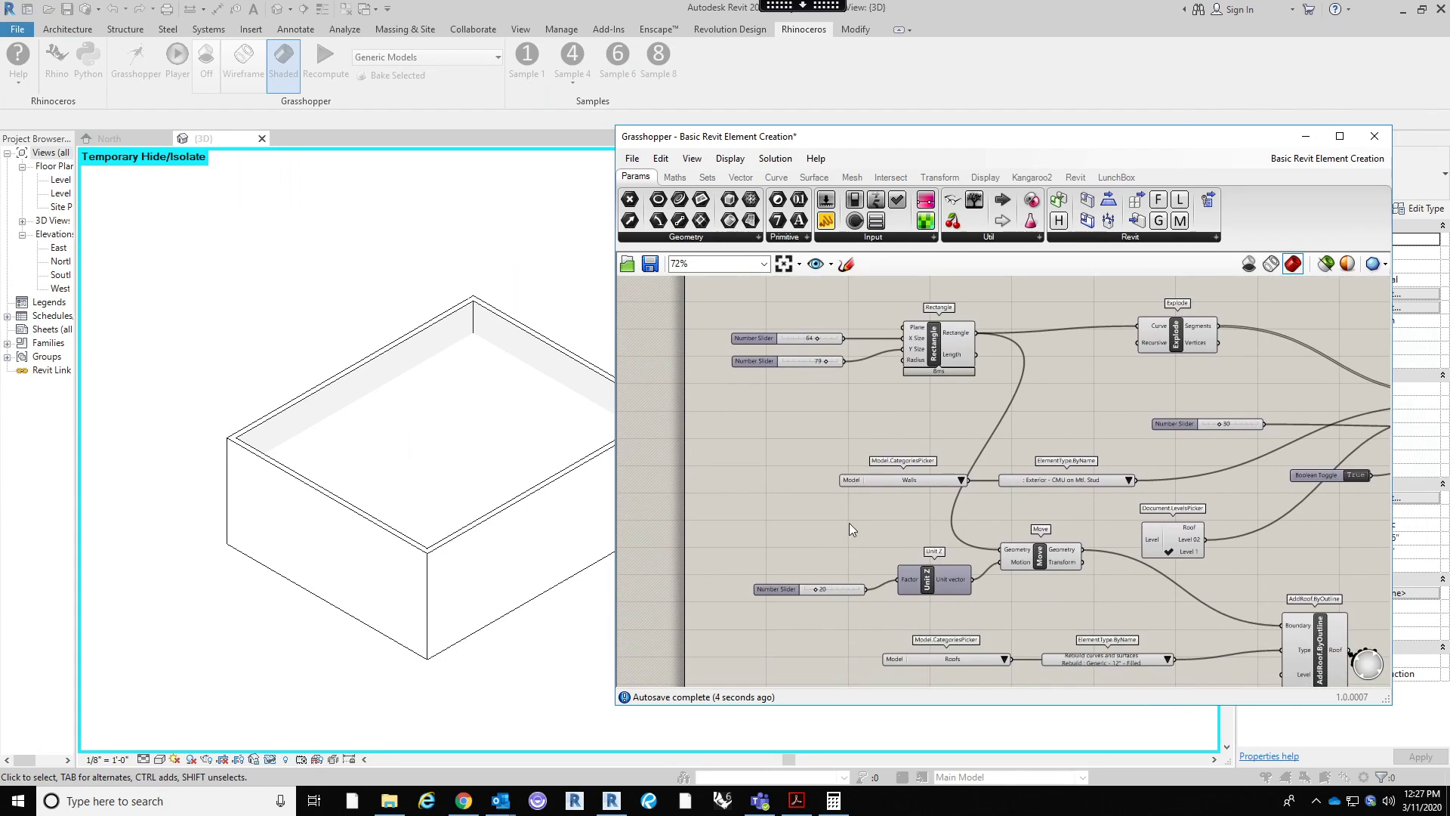
{"action": "scroll", "coordinate": [830, 605], "scroll_direction": "up", "scroll_amount": 3}
{"action": "left_click_drag", "start_coordinate": [811, 574], "coordinate": [796, 570]}
{"action": "scroll", "coordinate": [791, 486], "scroll_direction": "down", "scroll_amount": 4}
{"action": "right_click_drag", "start_coordinate": [972, 606], "coordinate": [937, 573]}
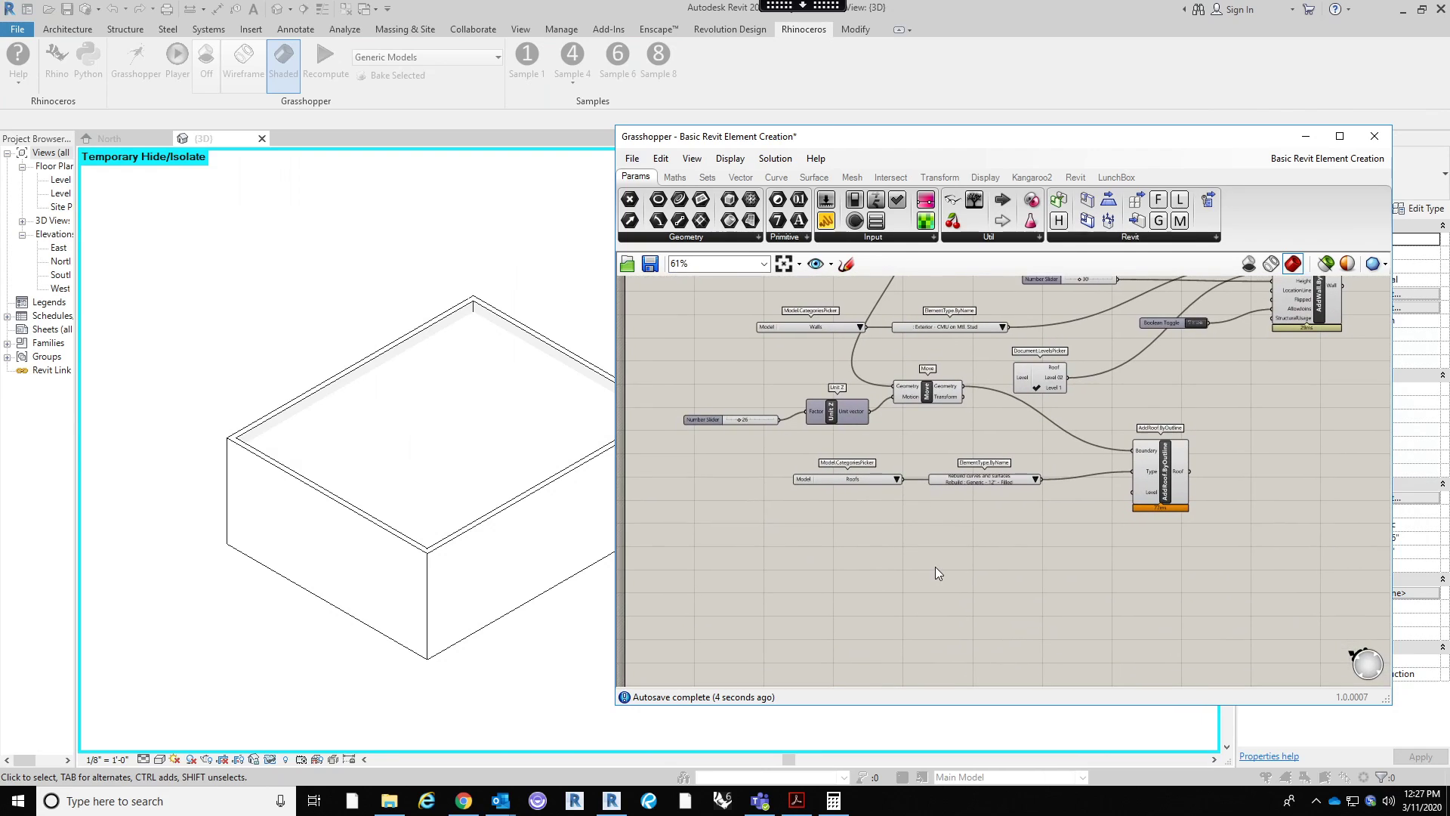
Step: Move the document levels picker closer to the Level input of the AddWall.ByCurve component
{"action": "scroll", "coordinate": [1142, 468], "scroll_direction": "up", "scroll_amount": 3}
{"action": "right_click_drag", "start_coordinate": [1069, 503], "coordinate": [1112, 548]}
{"action": "scroll", "coordinate": [1106, 536], "scroll_direction": "down", "scroll_amount": 4}
{"action": "scroll", "coordinate": [1109, 467], "scroll_direction": "up", "scroll_amount": 1}
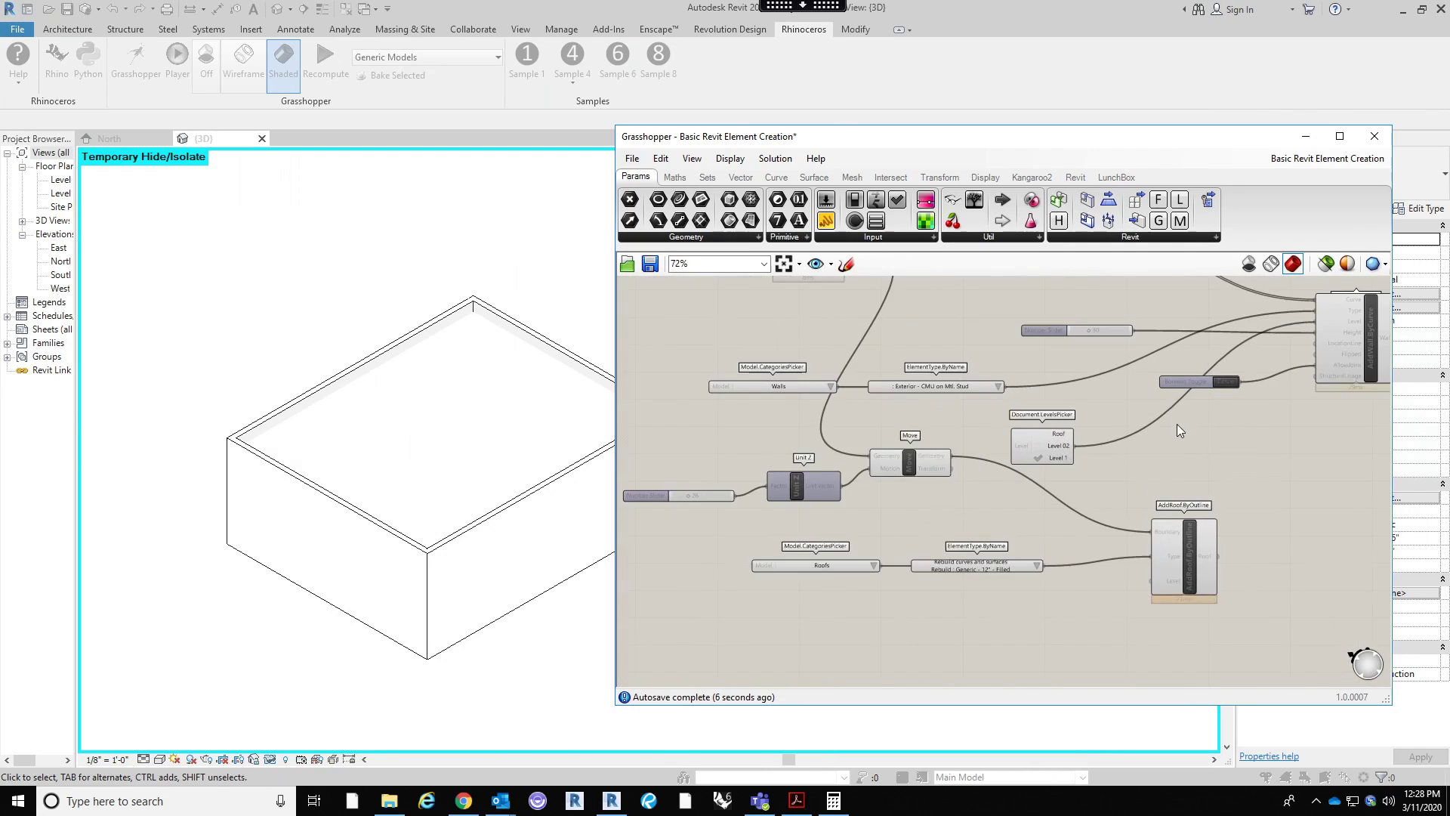
{"action": "right_click_drag", "start_coordinate": [1170, 419], "coordinate": [1121, 453]}
{"action": "scroll", "coordinate": [1116, 449], "scroll_direction": "up", "scroll_amount": 1}
{"action": "right_click_drag", "start_coordinate": [937, 412], "coordinate": [872, 457]}
{"action": "right_click_drag", "start_coordinate": [986, 457], "coordinate": [980, 399]}
{"action": "left_click_drag", "start_coordinate": [907, 463], "coordinate": [962, 426]}
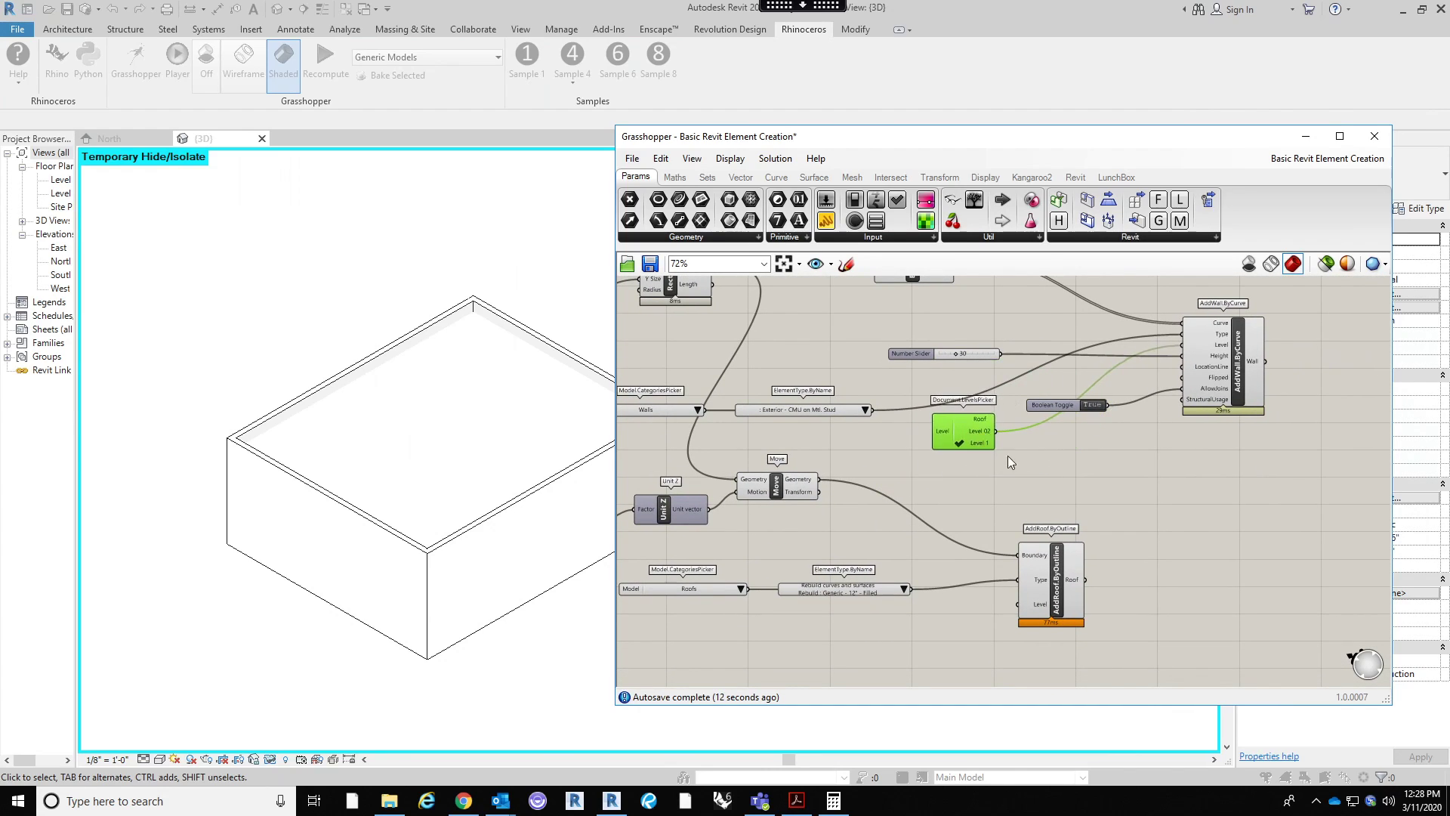
Step: Examine the whole definition from the rectangle sliders through to the wall and roof components
{"action": "right_click_drag", "start_coordinate": [994, 442], "coordinate": [1093, 372]}
{"action": "right_click_drag", "start_coordinate": [1069, 511], "coordinate": [1122, 474]}
{"action": "scroll", "coordinate": [1039, 532], "scroll_direction": "up", "scroll_amount": 1}
{"action": "right_click_drag", "start_coordinate": [1042, 533], "coordinate": [1030, 604]}
{"action": "scroll", "coordinate": [1030, 604], "scroll_direction": "down", "scroll_amount": 3}
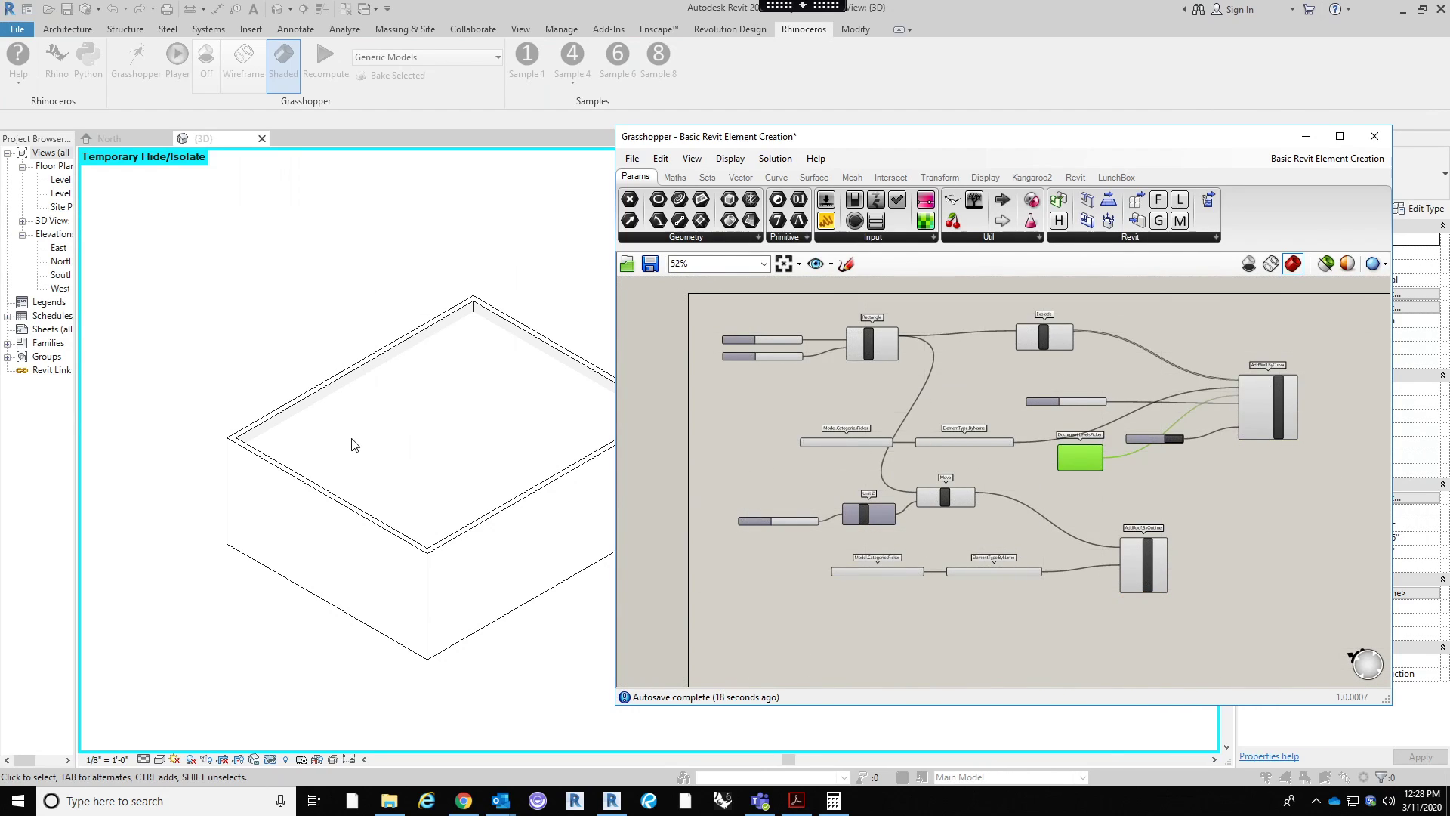
{"action": "left_click_drag", "start_coordinate": [885, 151], "coordinate": [884, 132]}
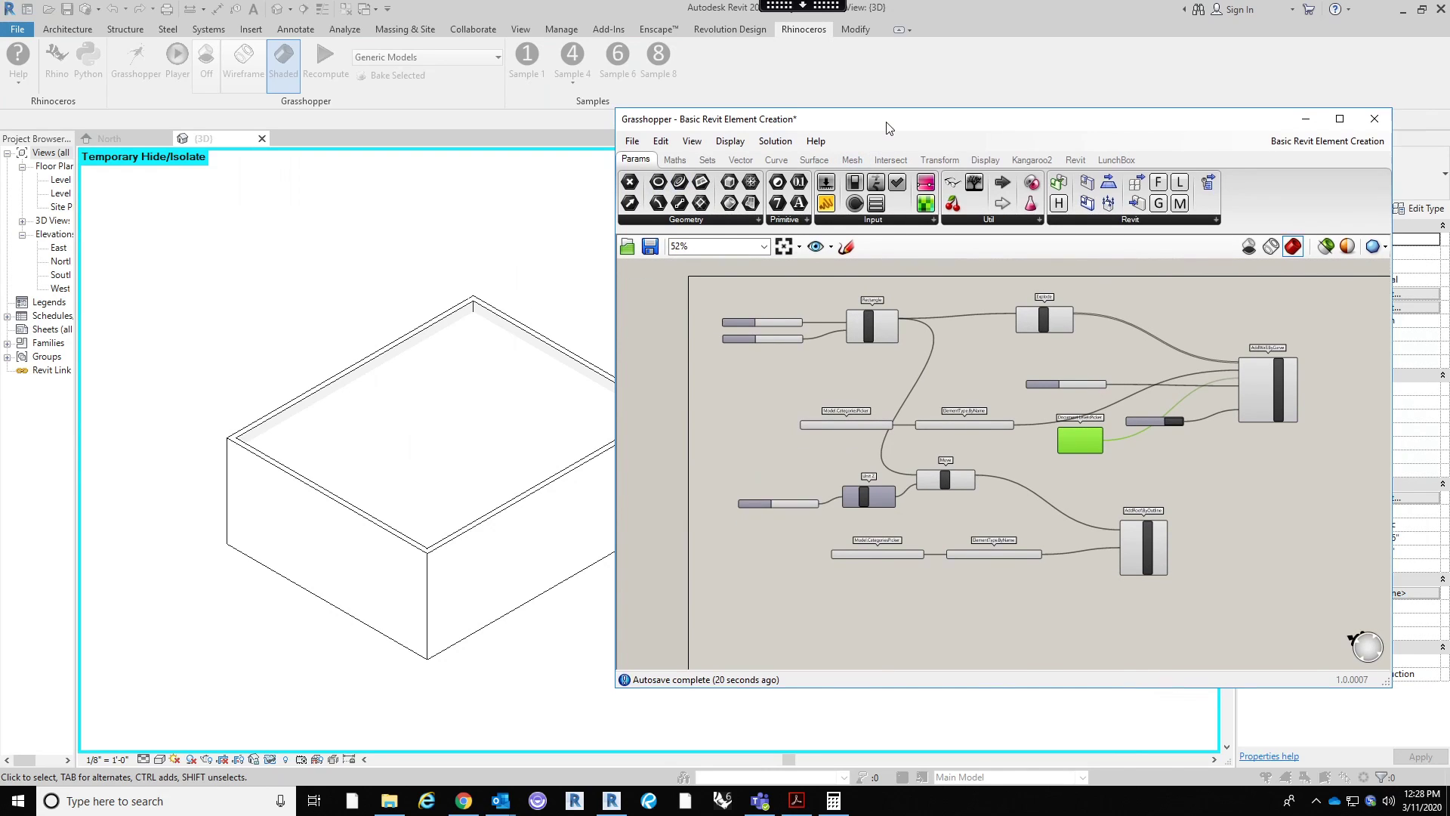
{"action": "scroll", "coordinate": [769, 405], "scroll_direction": "up", "scroll_amount": 2}
{"action": "right_click_drag", "start_coordinate": [803, 433], "coordinate": [813, 456]}
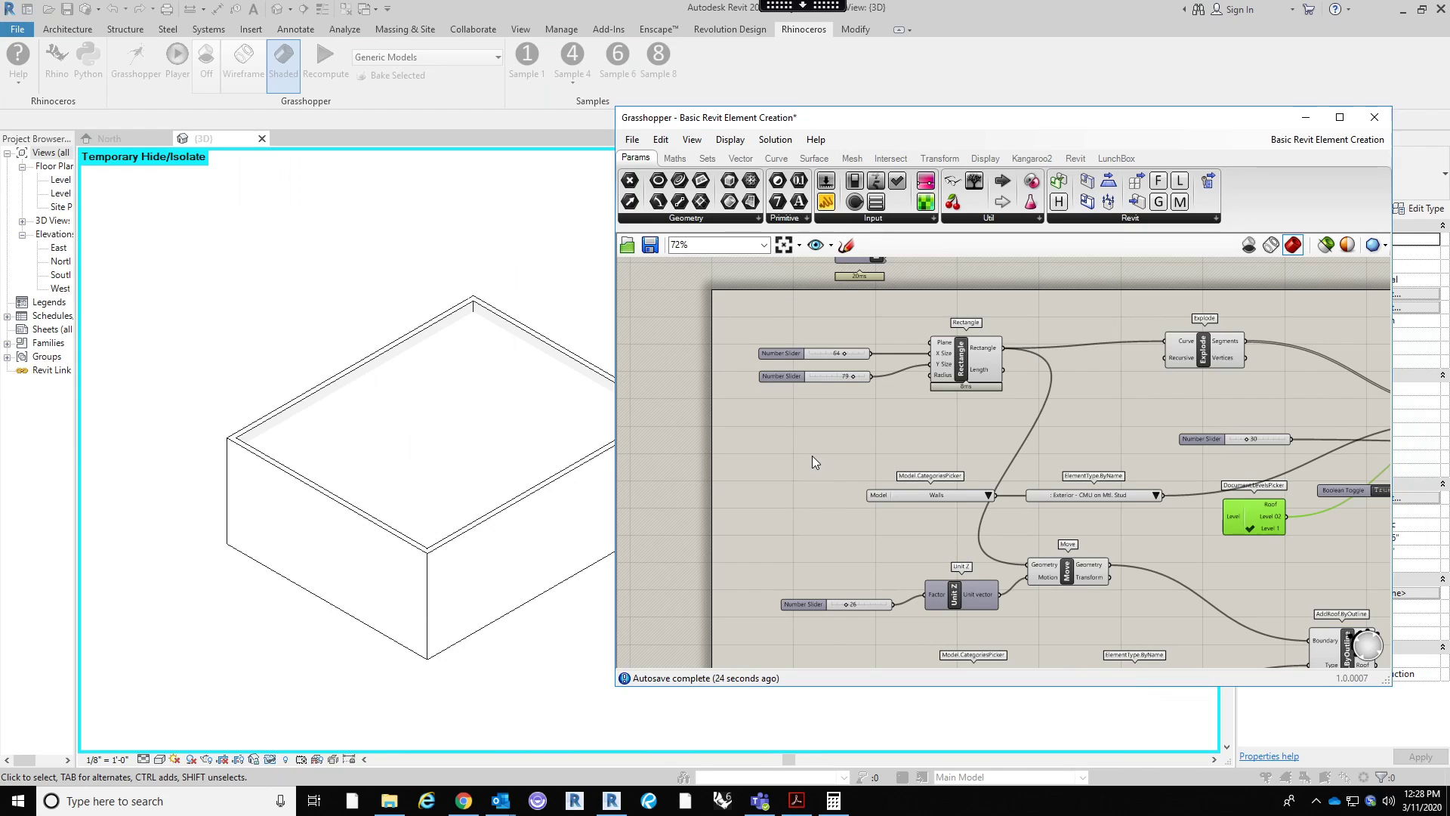
{"action": "scroll", "coordinate": [838, 416], "scroll_direction": "down", "scroll_amount": 1}
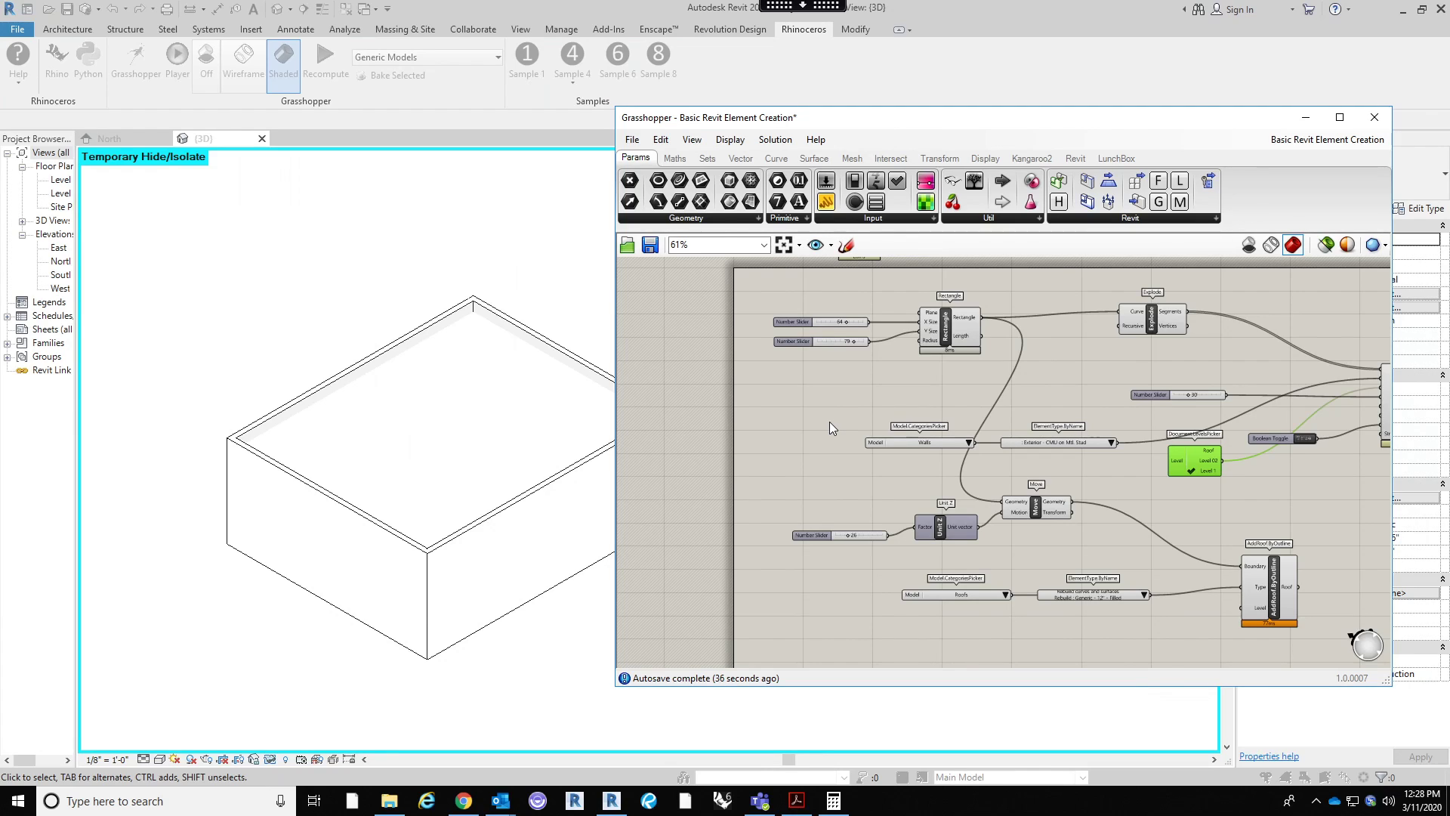
{"action": "right_click_drag", "start_coordinate": [825, 403], "coordinate": [788, 400]}
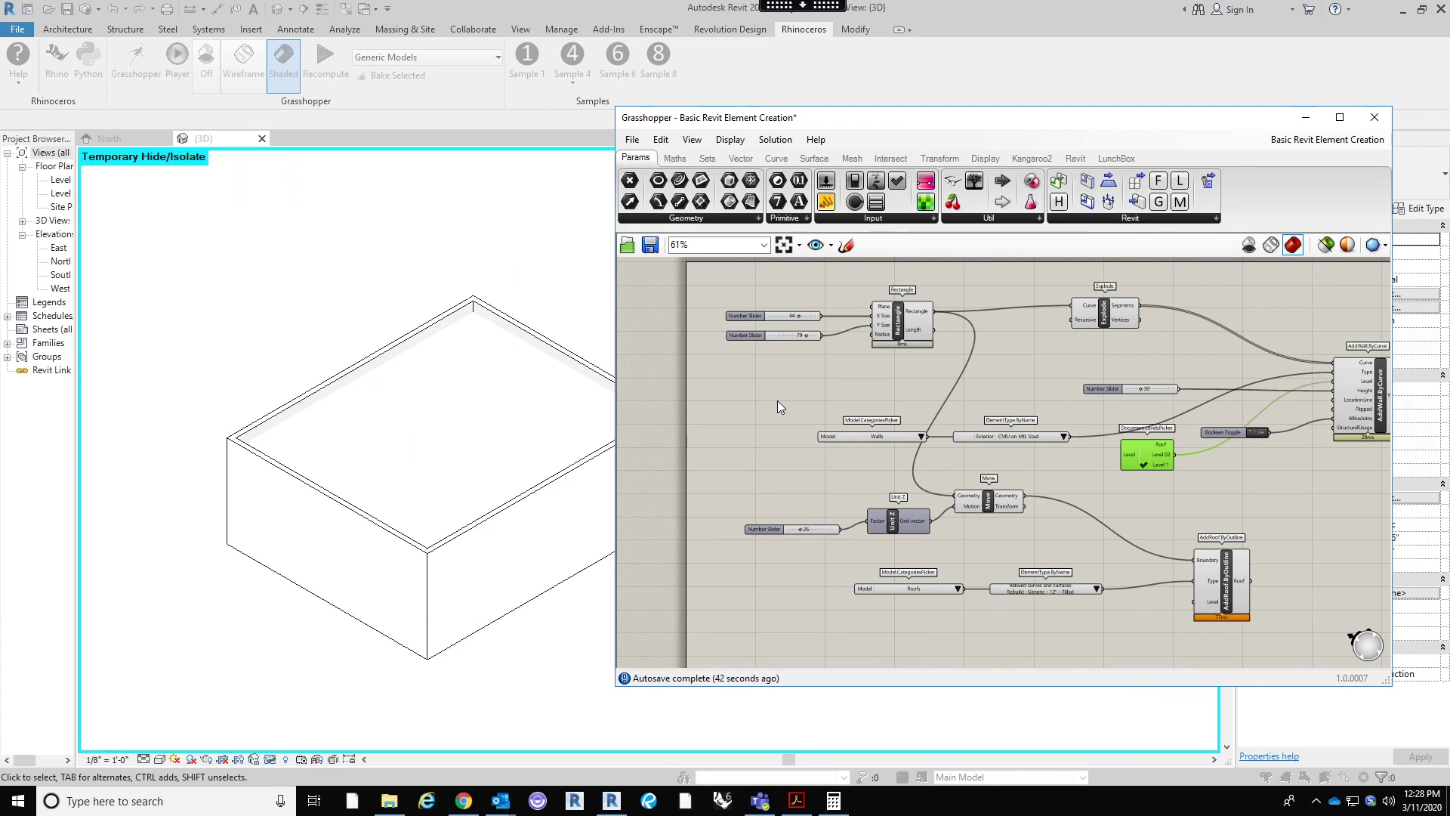
{"action": "right_click_drag", "start_coordinate": [881, 374], "coordinate": [833, 364]}
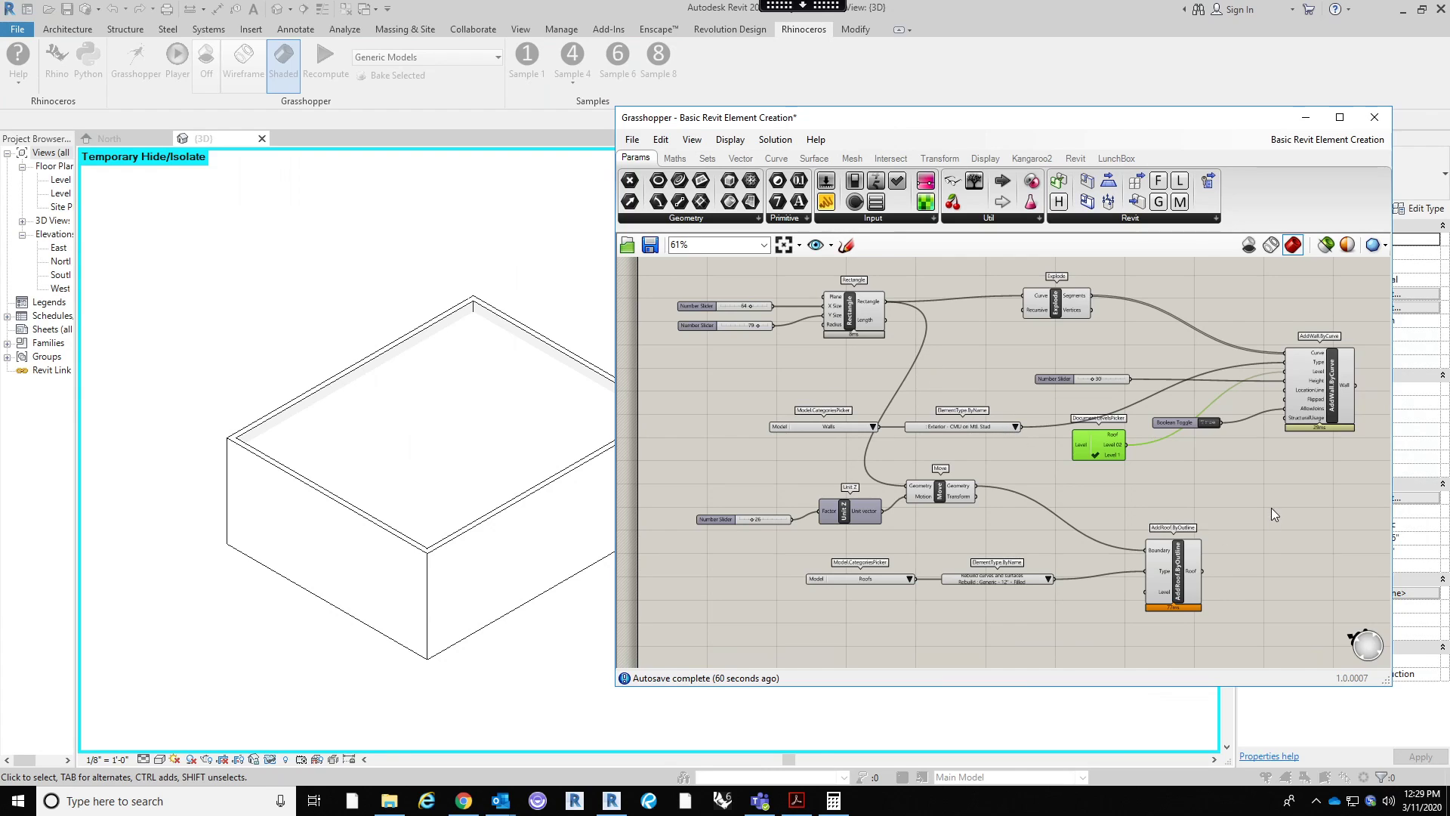
{"action": "scroll", "coordinate": [1271, 507], "scroll_direction": "down", "scroll_amount": 2}
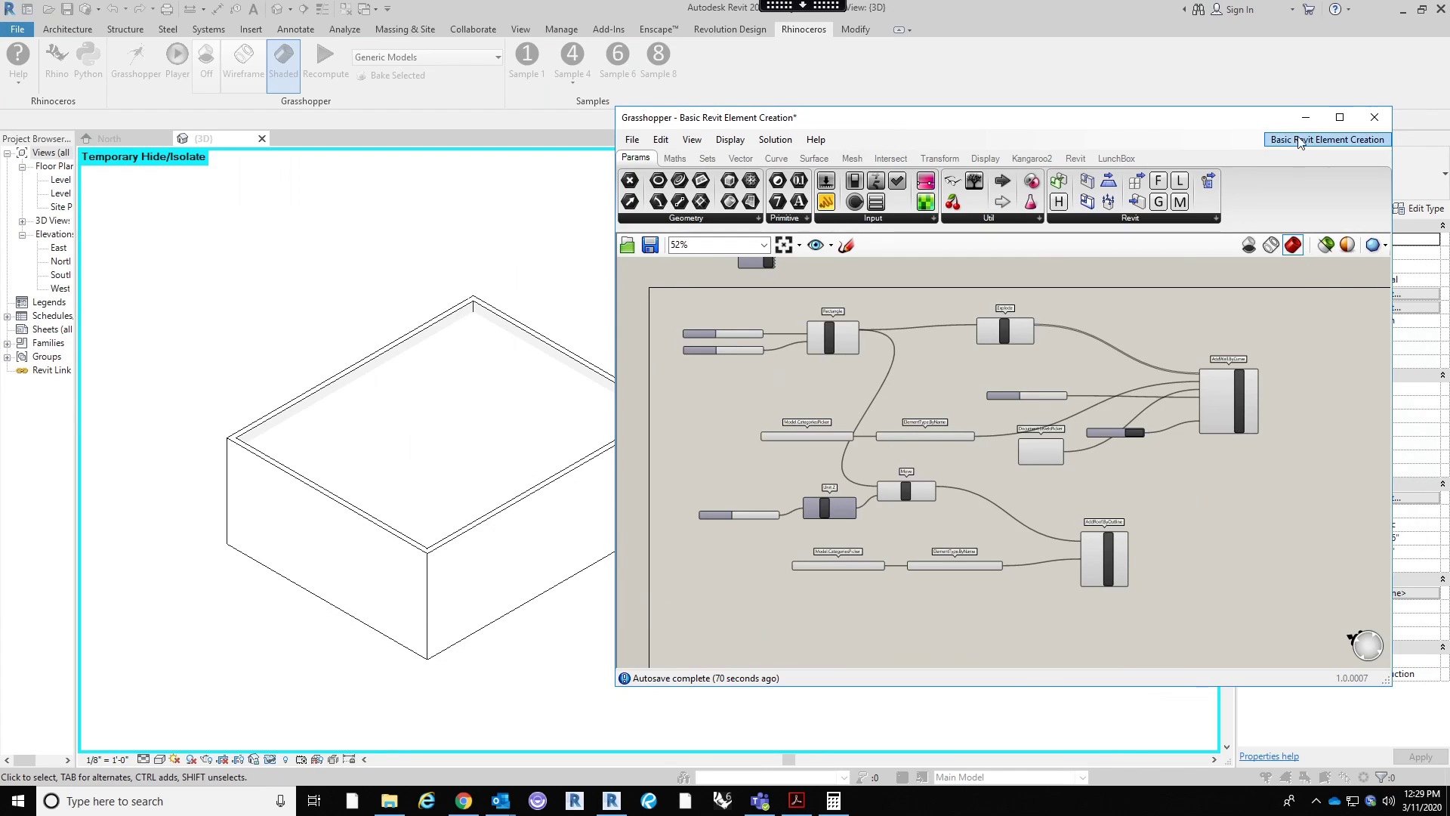
Step: Save the Basic Revit Element Creation definition and create a new, empty Grasshopper document
{"action": "left_click_drag", "start_coordinate": [1220, 120], "coordinate": [1217, 102]}
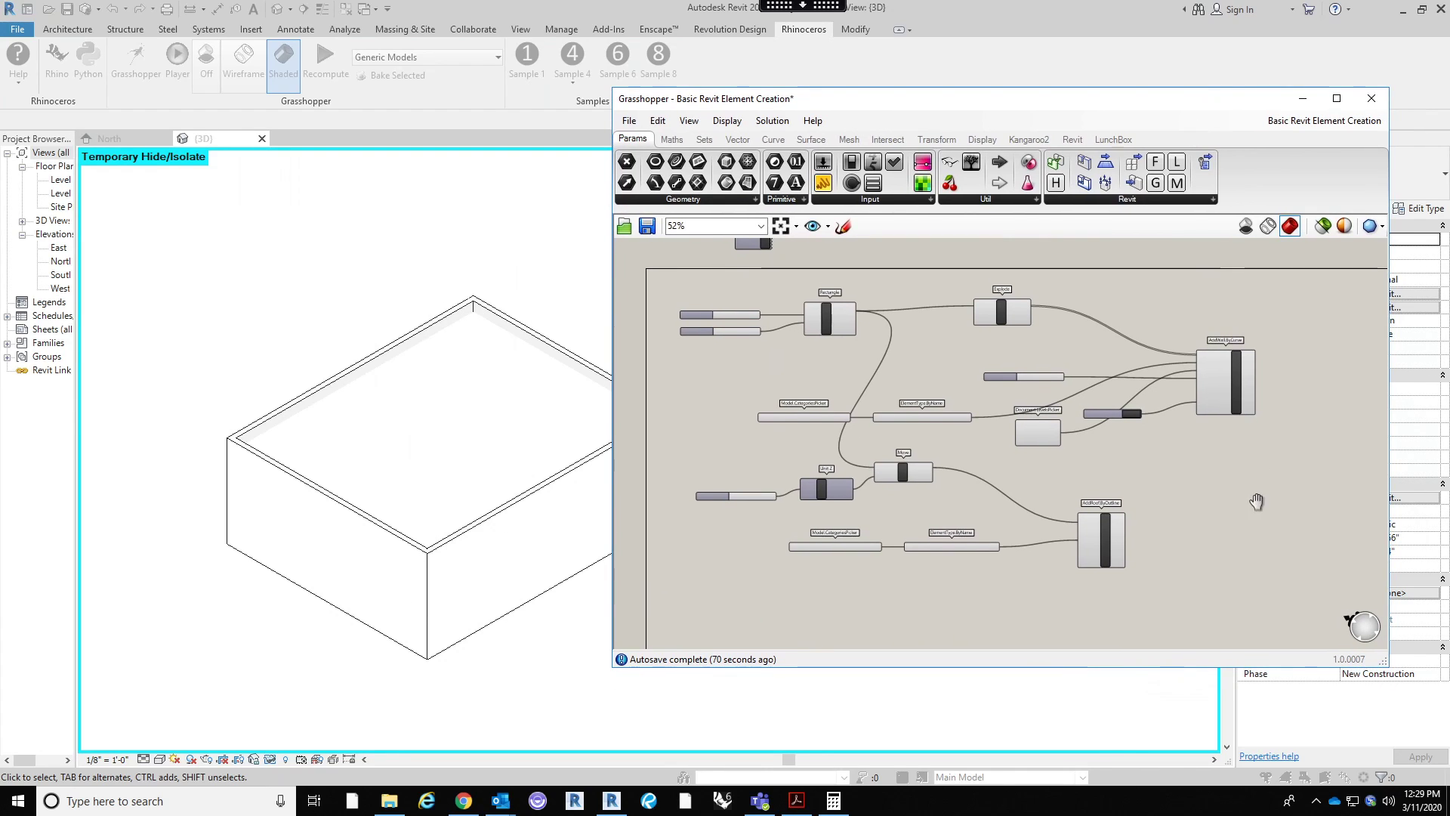
{"action": "left_click", "coordinate": [629, 121]}
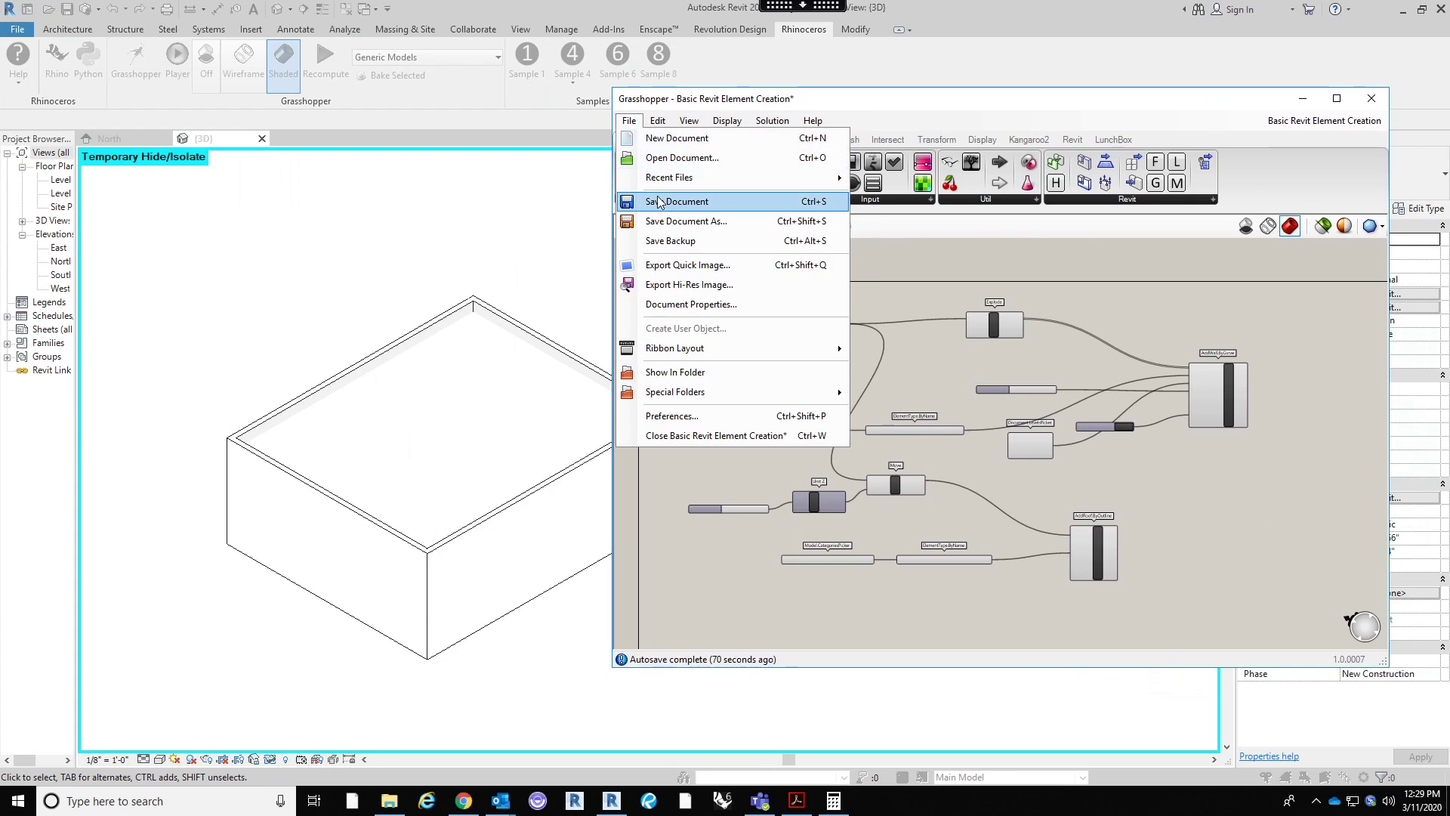
{"action": "left_click", "coordinate": [658, 201]}
{"action": "left_click", "coordinate": [1297, 124]}
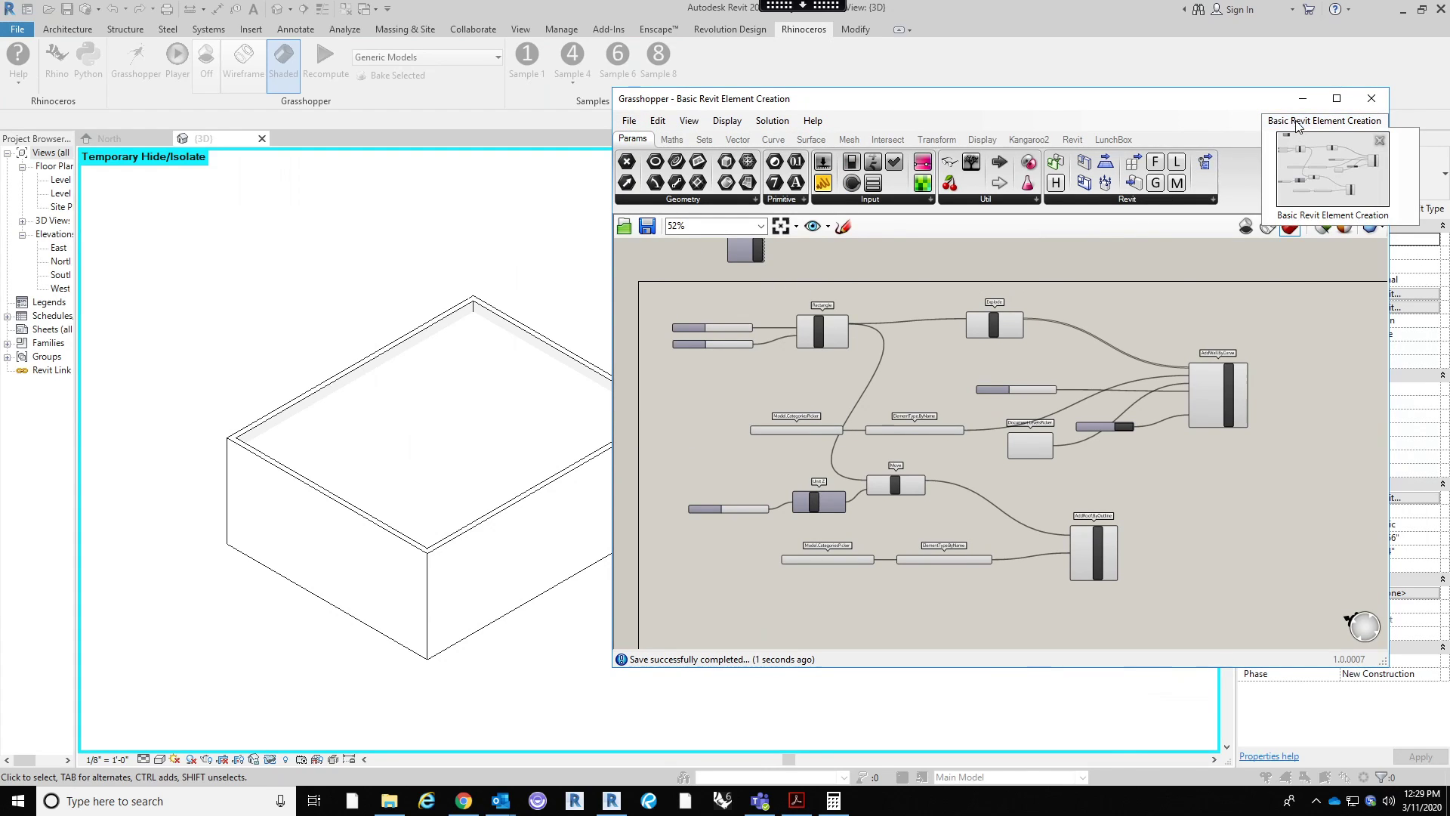
{"action": "left_click", "coordinate": [629, 122]}
{"action": "left_click", "coordinate": [630, 123]}
{"action": "left_click", "coordinate": [629, 122]}
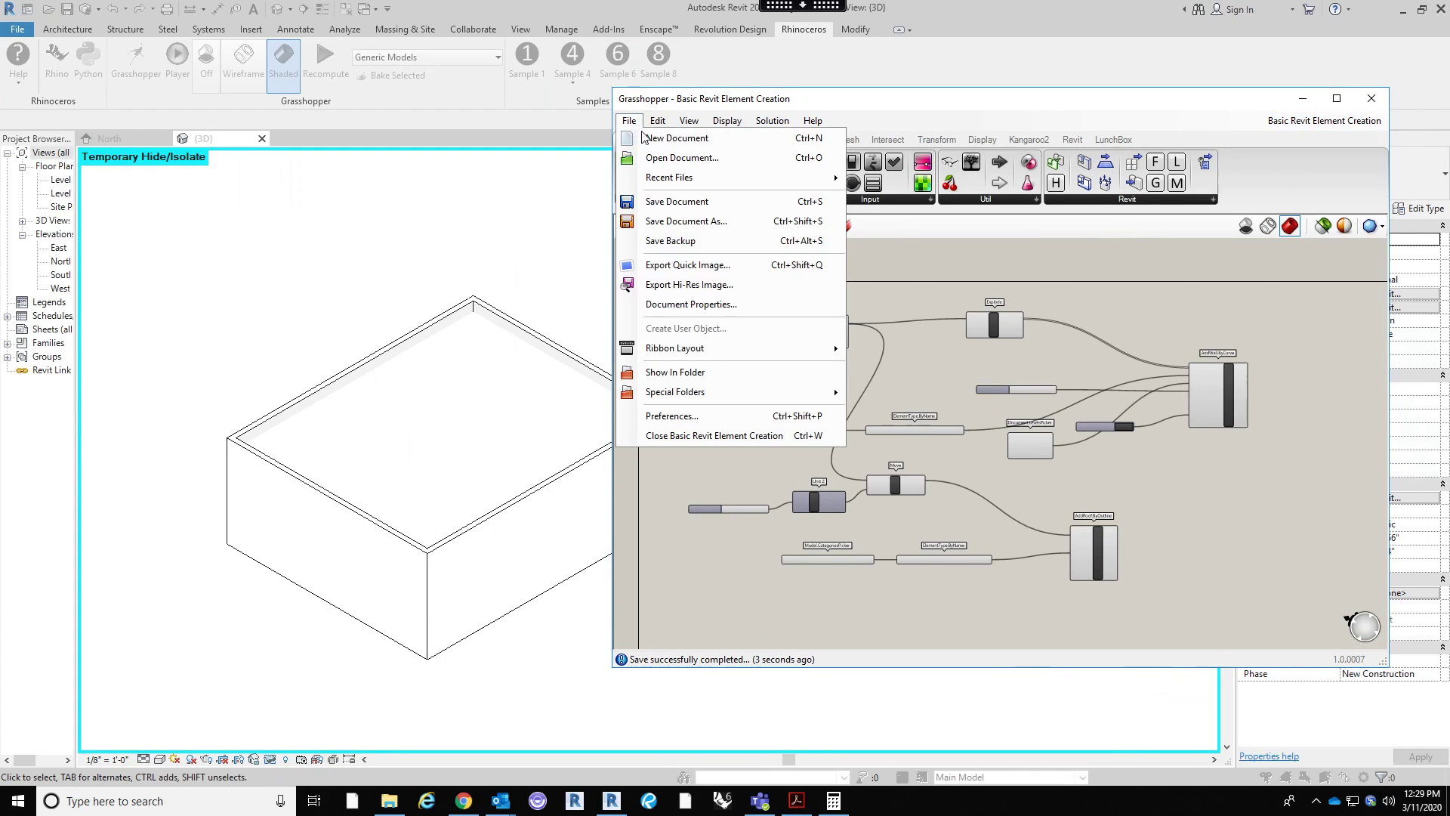
{"action": "left_click", "coordinate": [647, 138]}
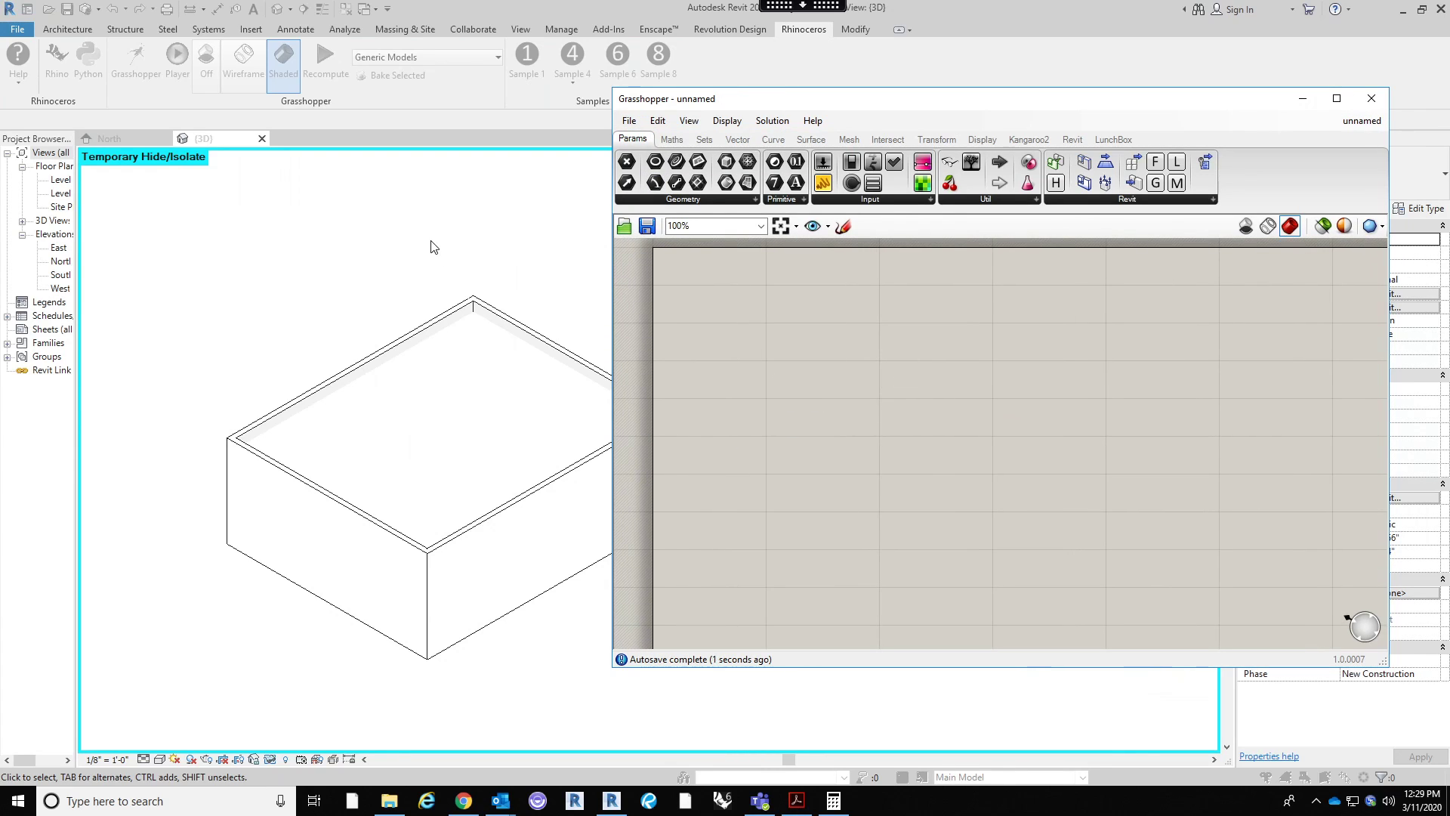
Step: Select all the building elements in Revit's 3D view and delete them
{"action": "left_click", "coordinate": [420, 265]}
{"action": "scroll", "coordinate": [430, 463], "scroll_direction": "down", "scroll_amount": 1}
{"action": "left_click_drag", "start_coordinate": [835, 689], "coordinate": [113, 253]}
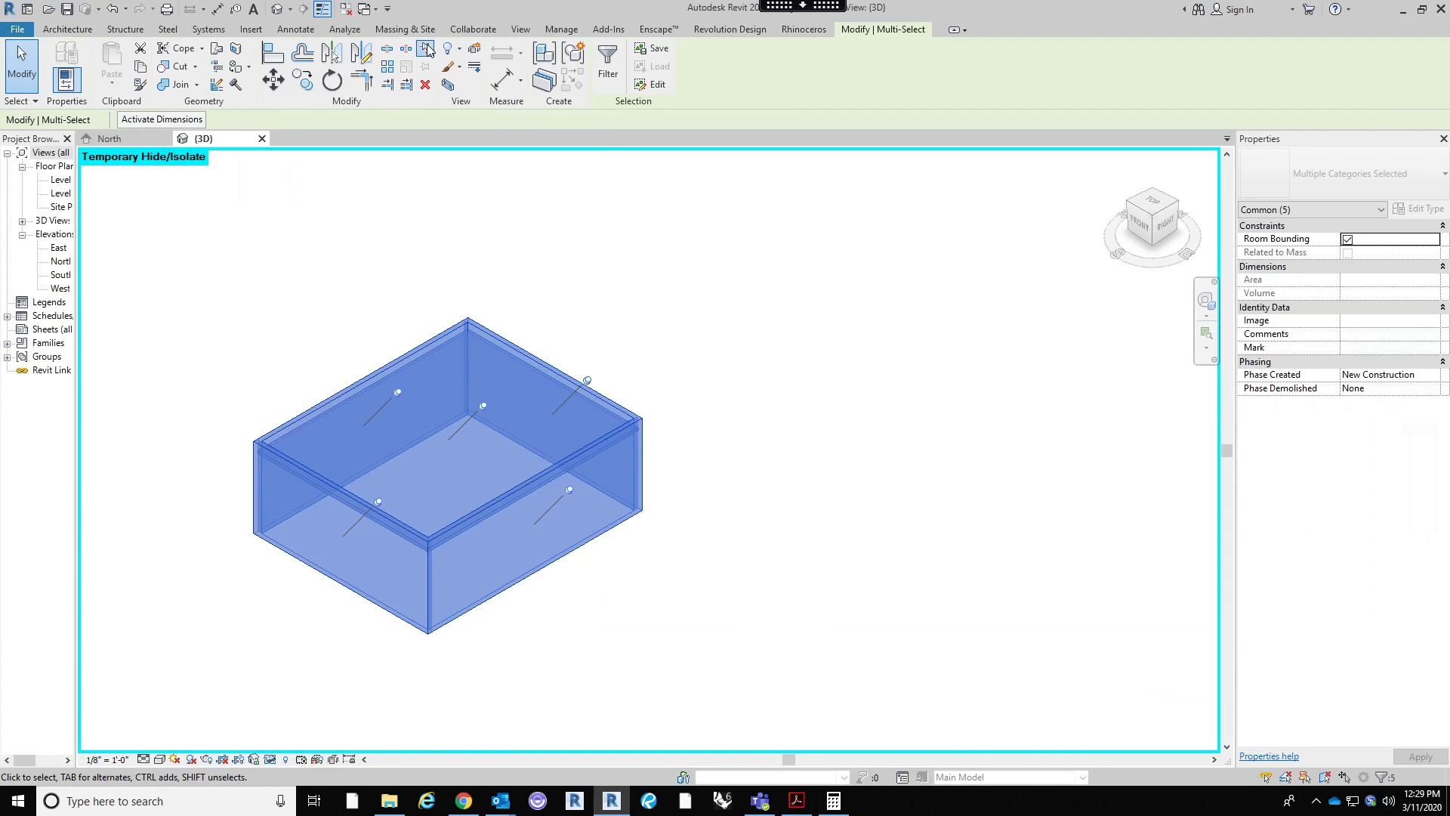
{"action": "key", "text": "Delete"}
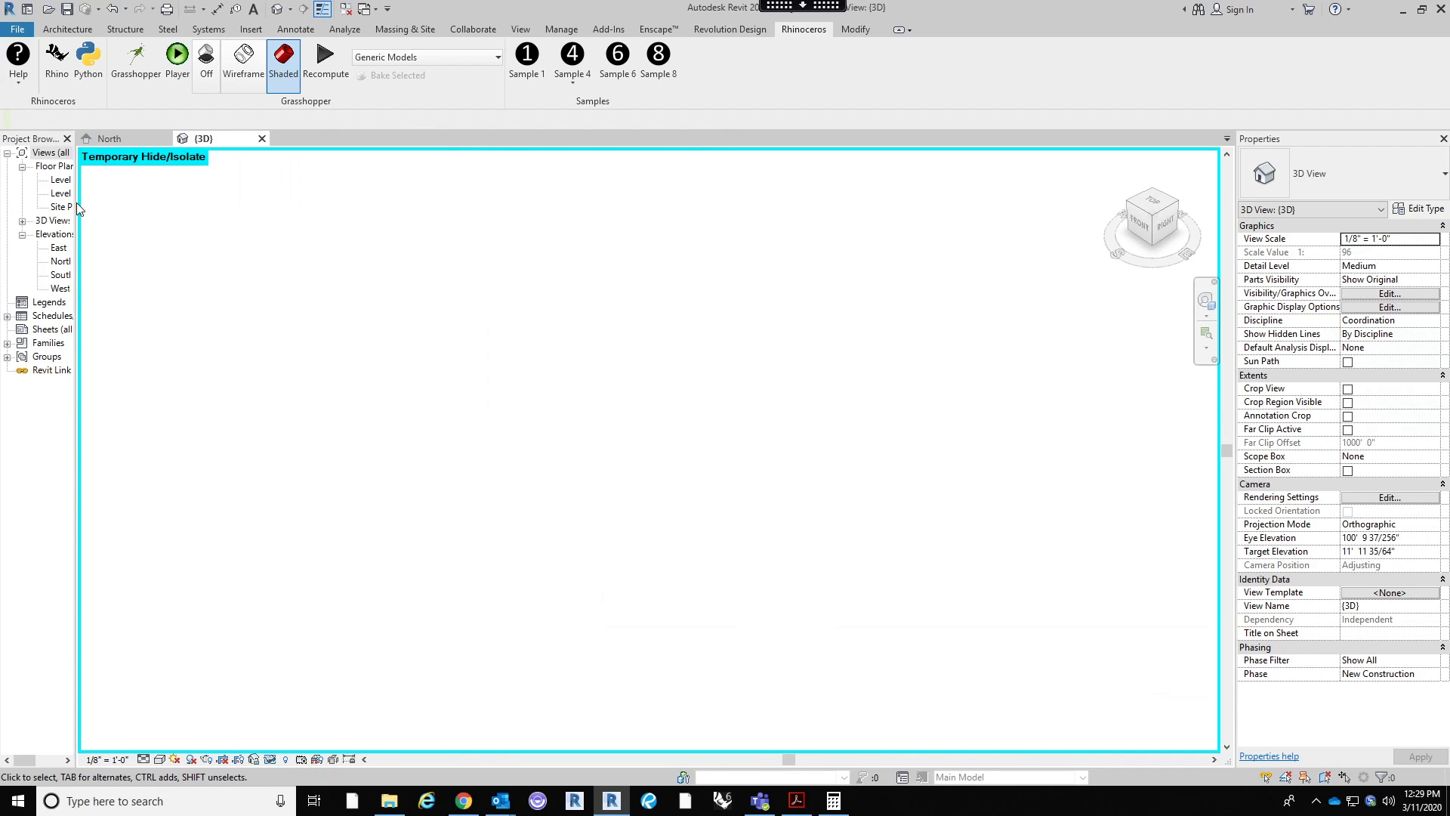
Step: Widen the Project Browser and open the Level 1 floor plan
{"action": "left_click_drag", "start_coordinate": [76, 205], "coordinate": [192, 209]}
{"action": "right_click", "coordinate": [315, 259]}
{"action": "left_click", "coordinate": [276, 231]}
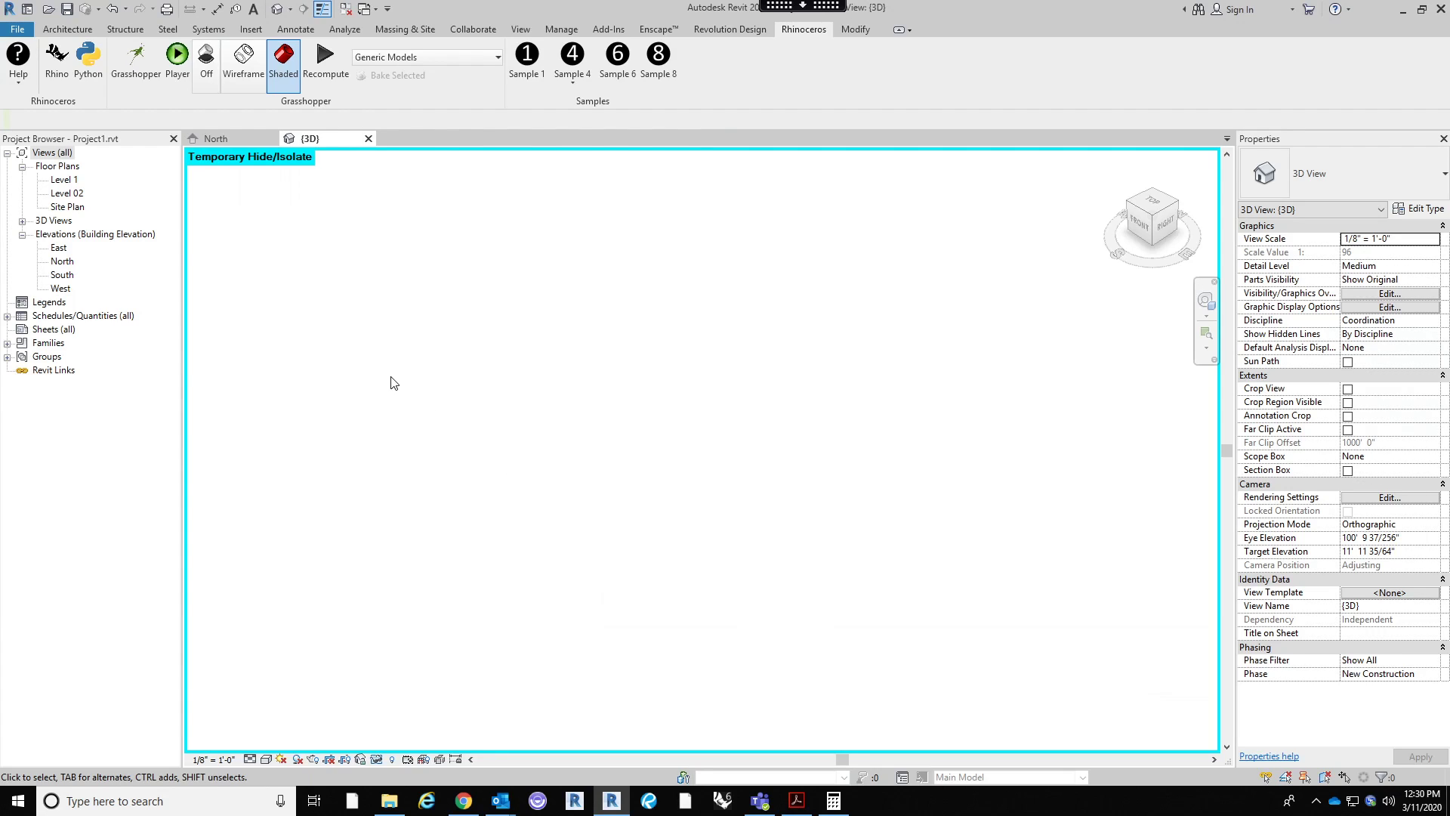
{"action": "left_click", "coordinate": [72, 180]}
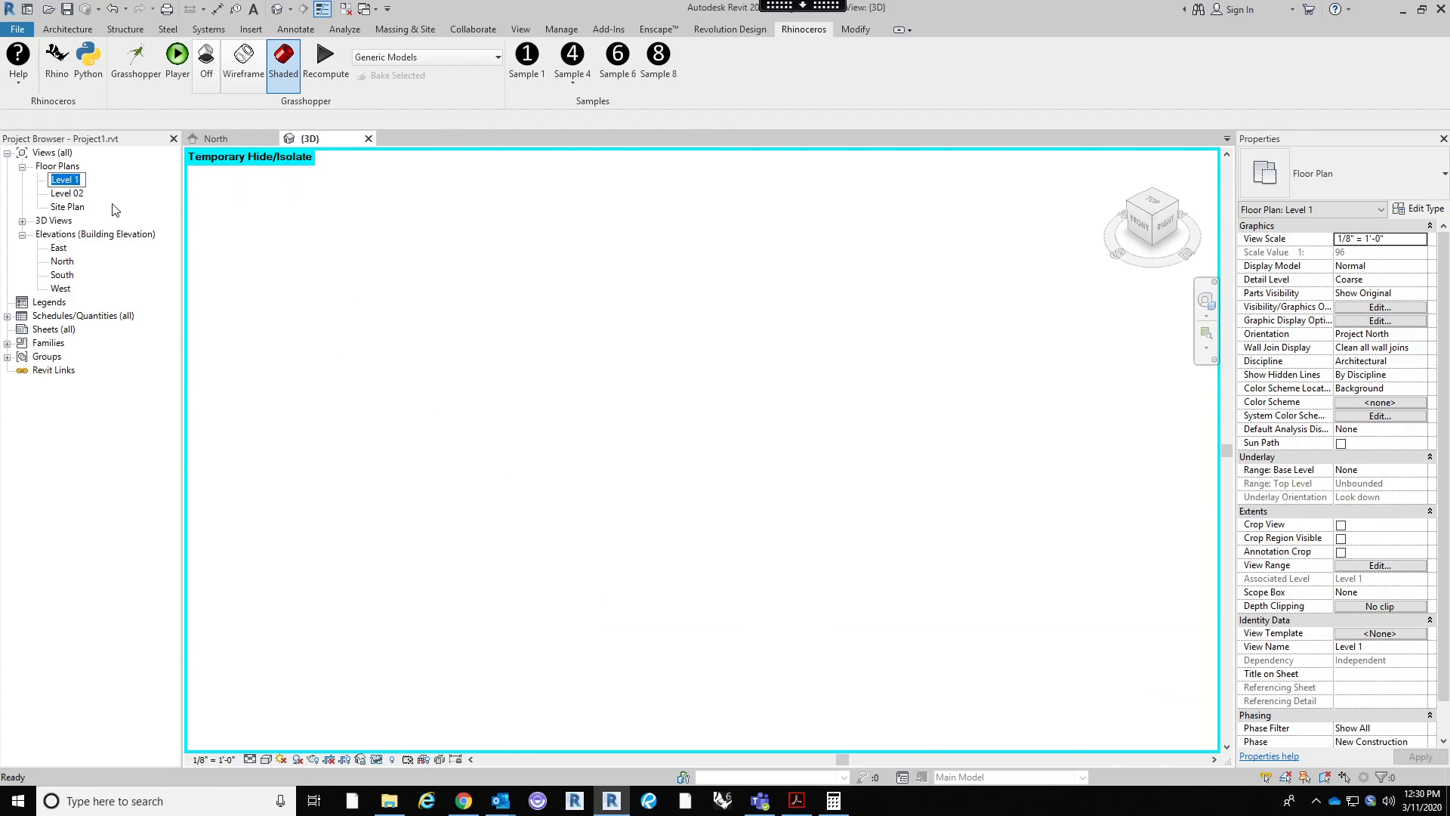
{"action": "double_click", "coordinate": [73, 182]}
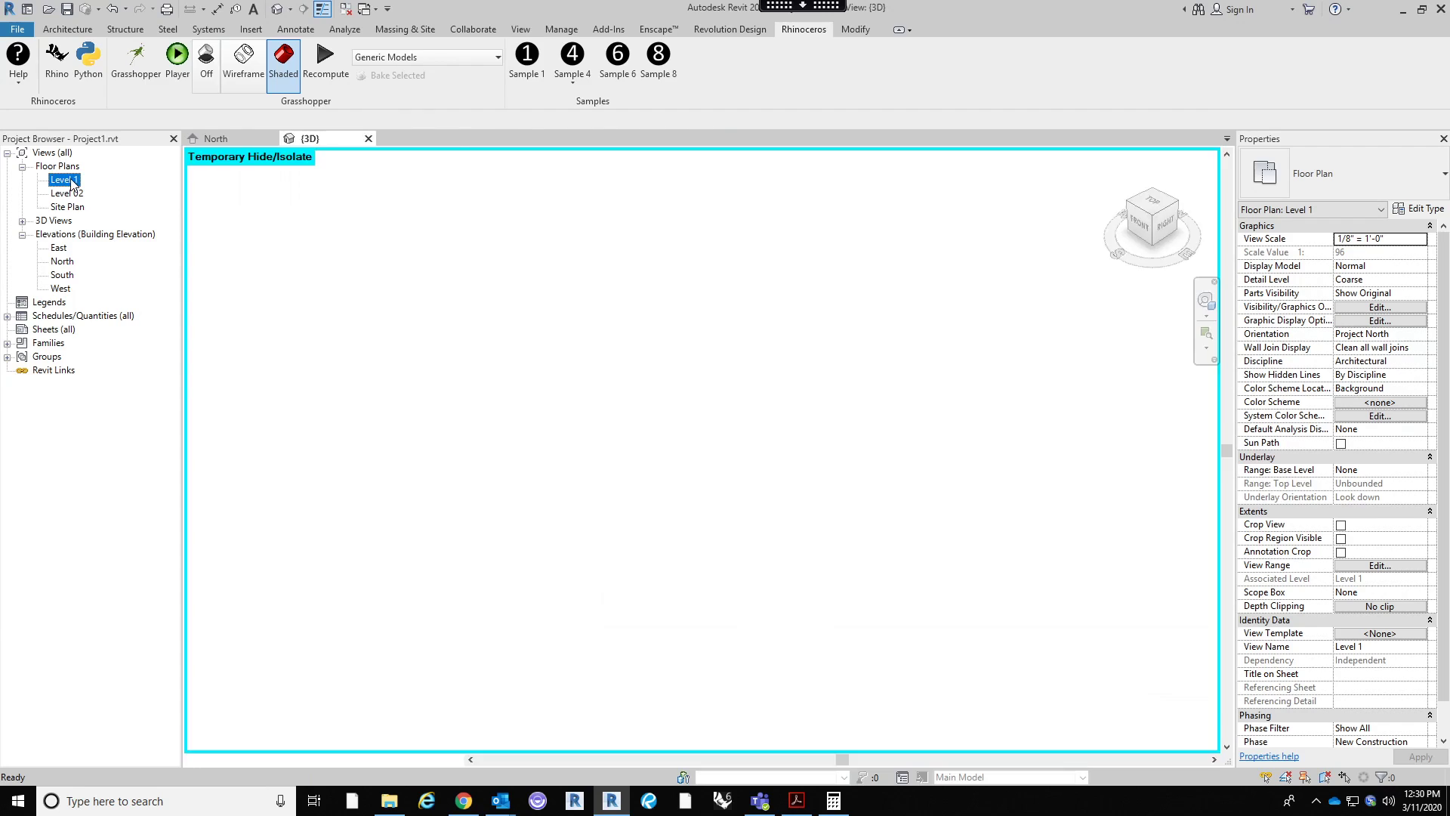
Step: Draw an elliptical Generic - 12" Masonry wall on Level 1 with semi-axes of about 46' and 18' 6"
{"action": "left_click", "coordinate": [68, 29]}
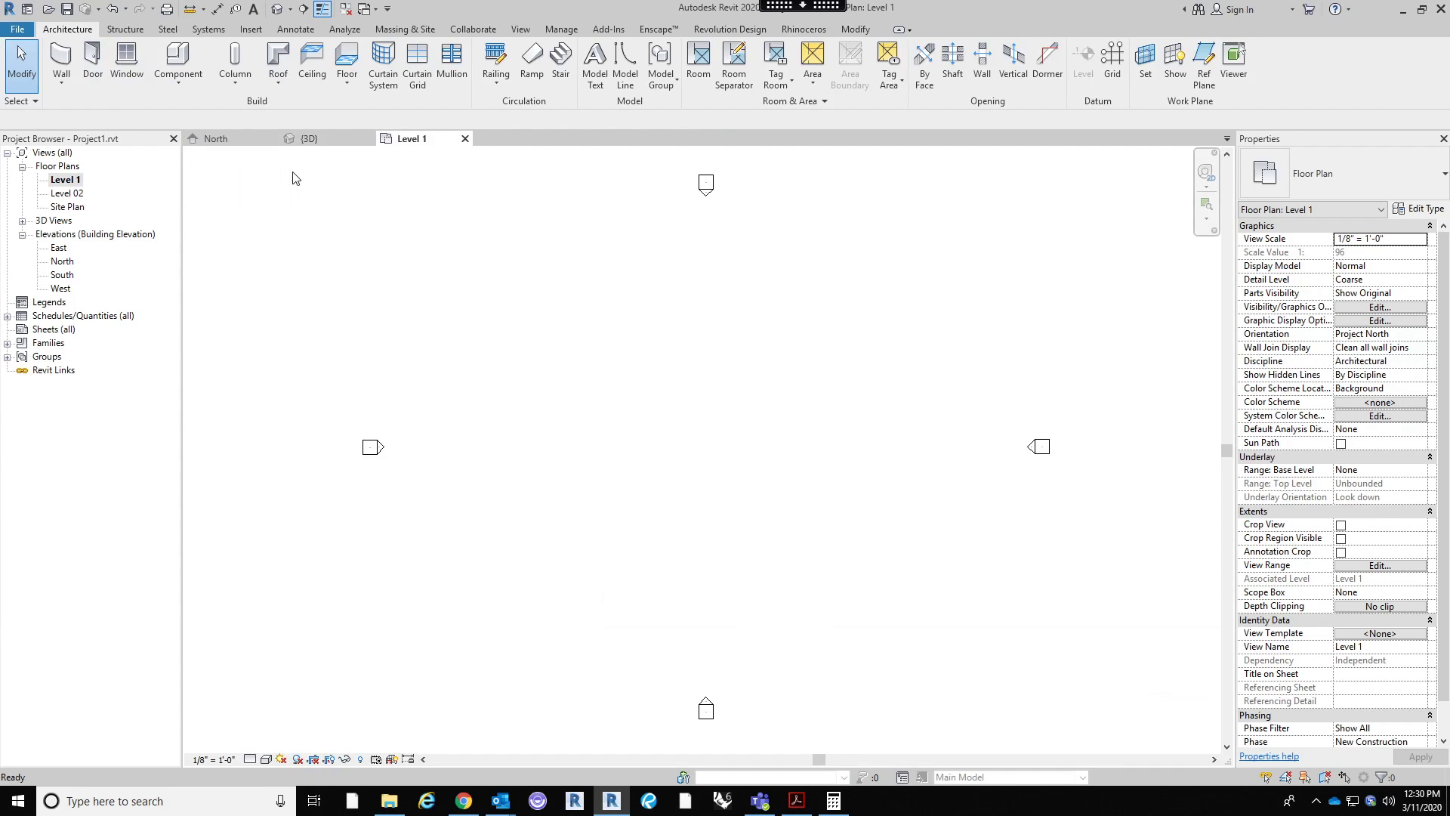
{"action": "left_click", "coordinate": [61, 59]}
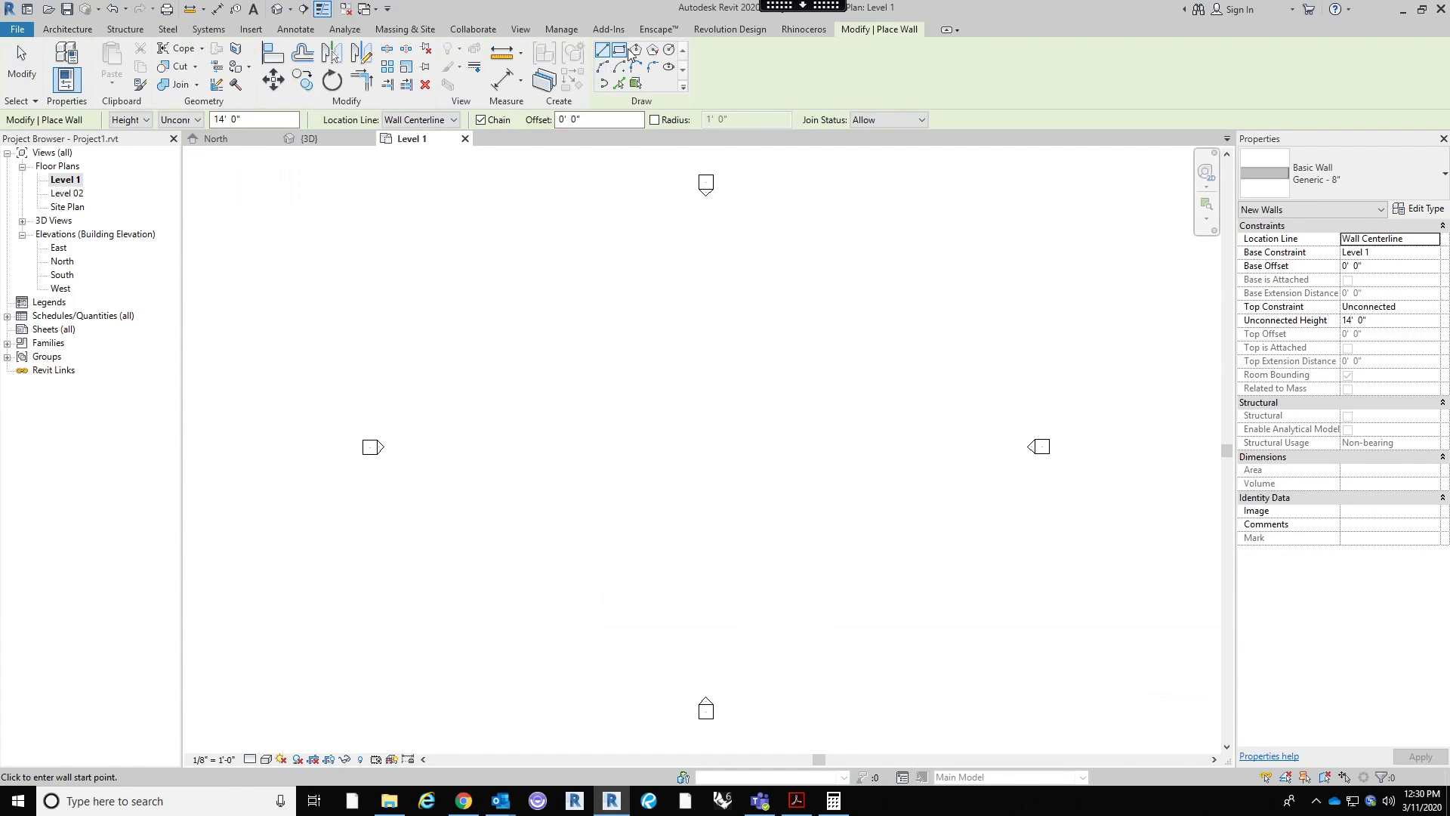
{"action": "left_click", "coordinate": [668, 67]}
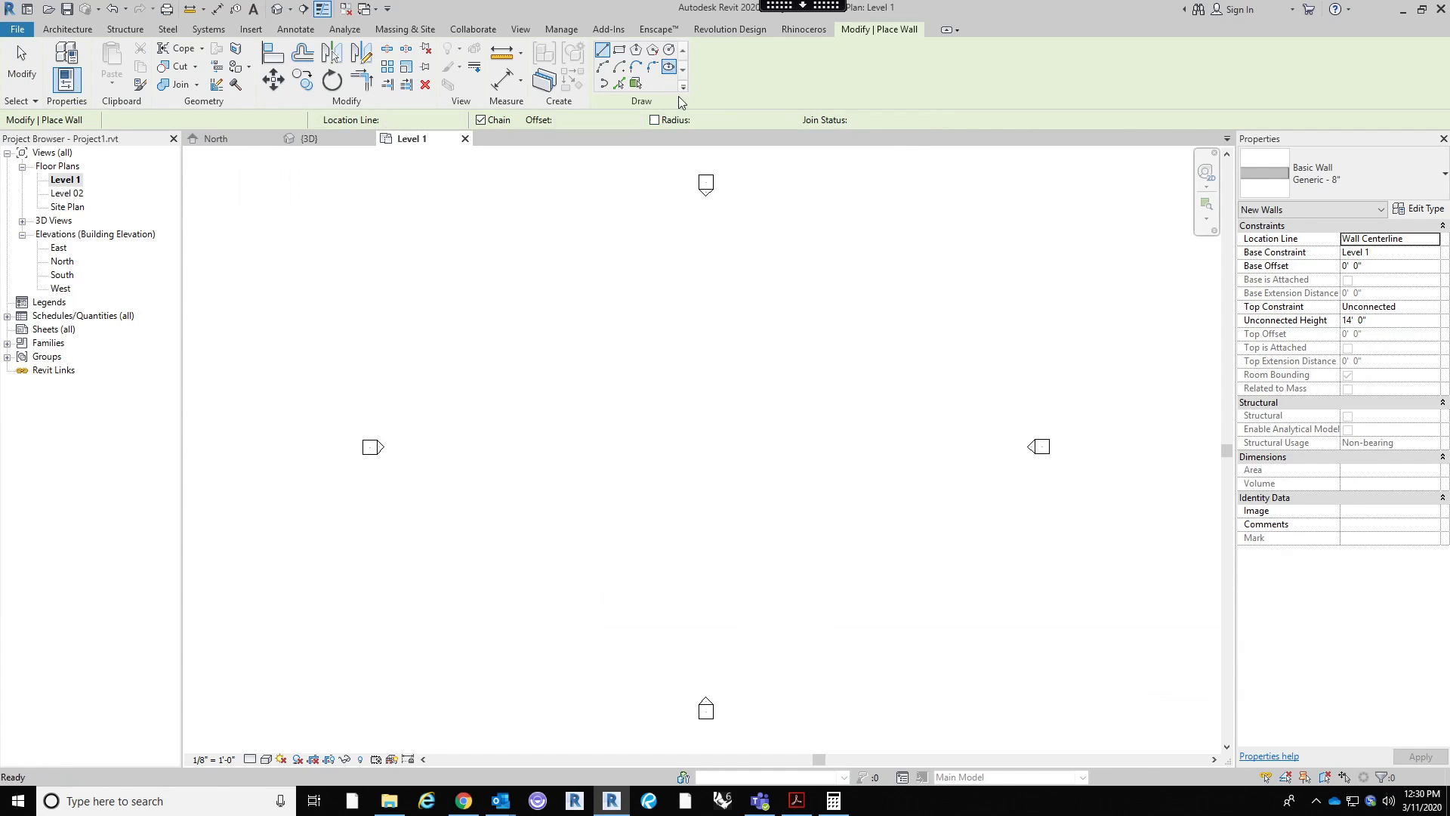
{"action": "left_click", "coordinate": [1370, 179]}
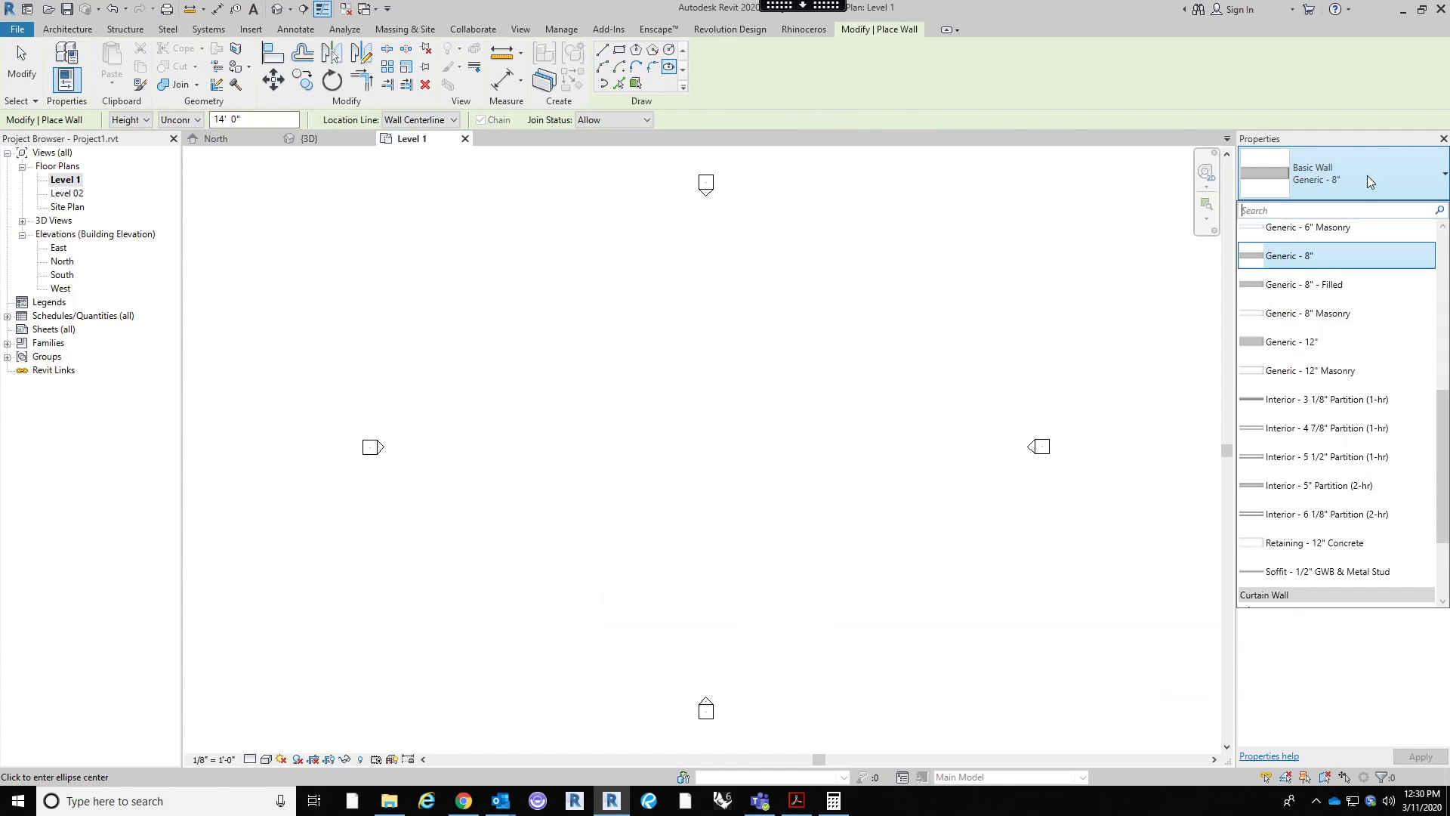
{"action": "left_click", "coordinate": [1371, 370]}
{"action": "left_click", "coordinate": [592, 440]}
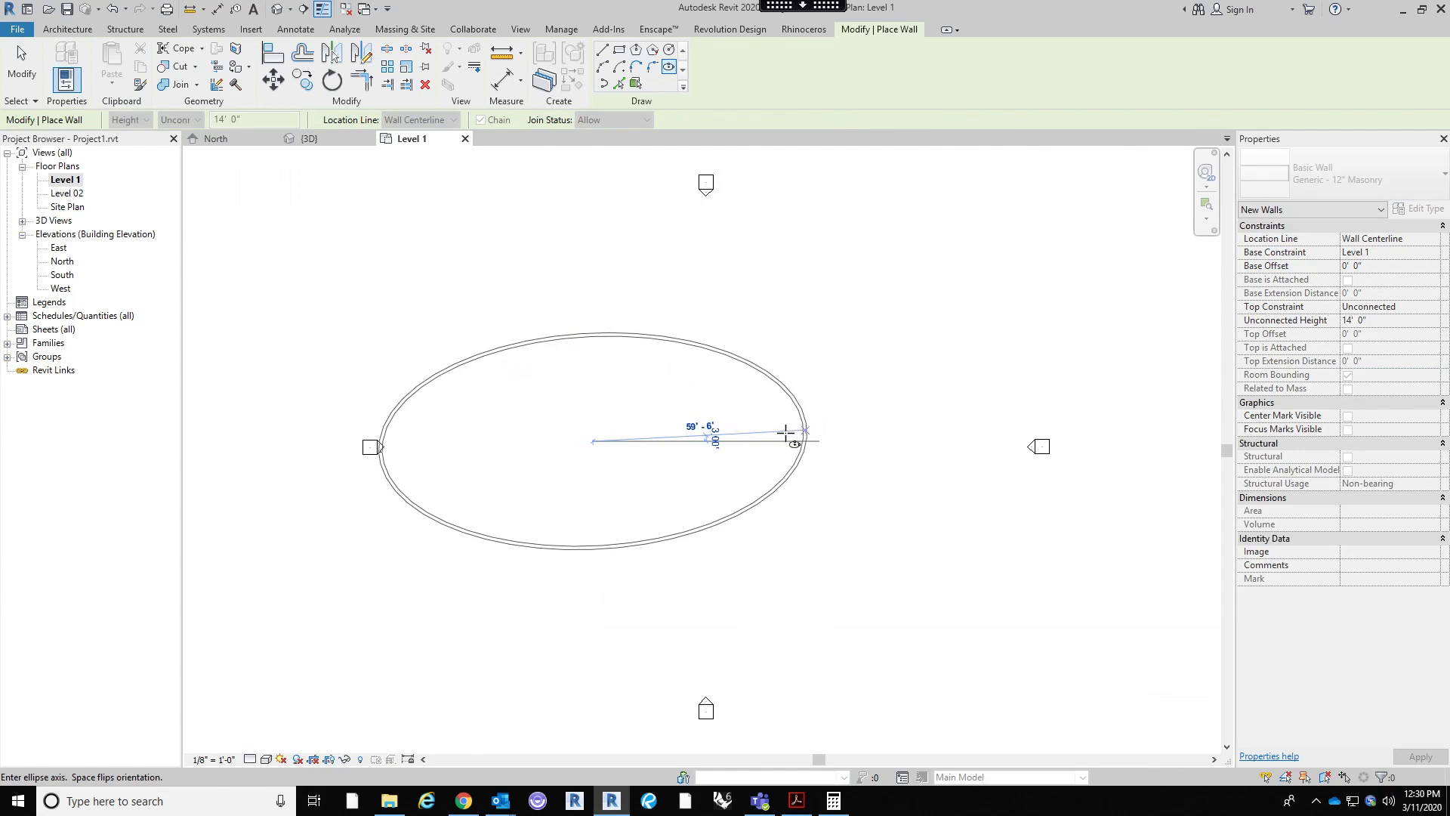
{"action": "left_click", "coordinate": [758, 444]}
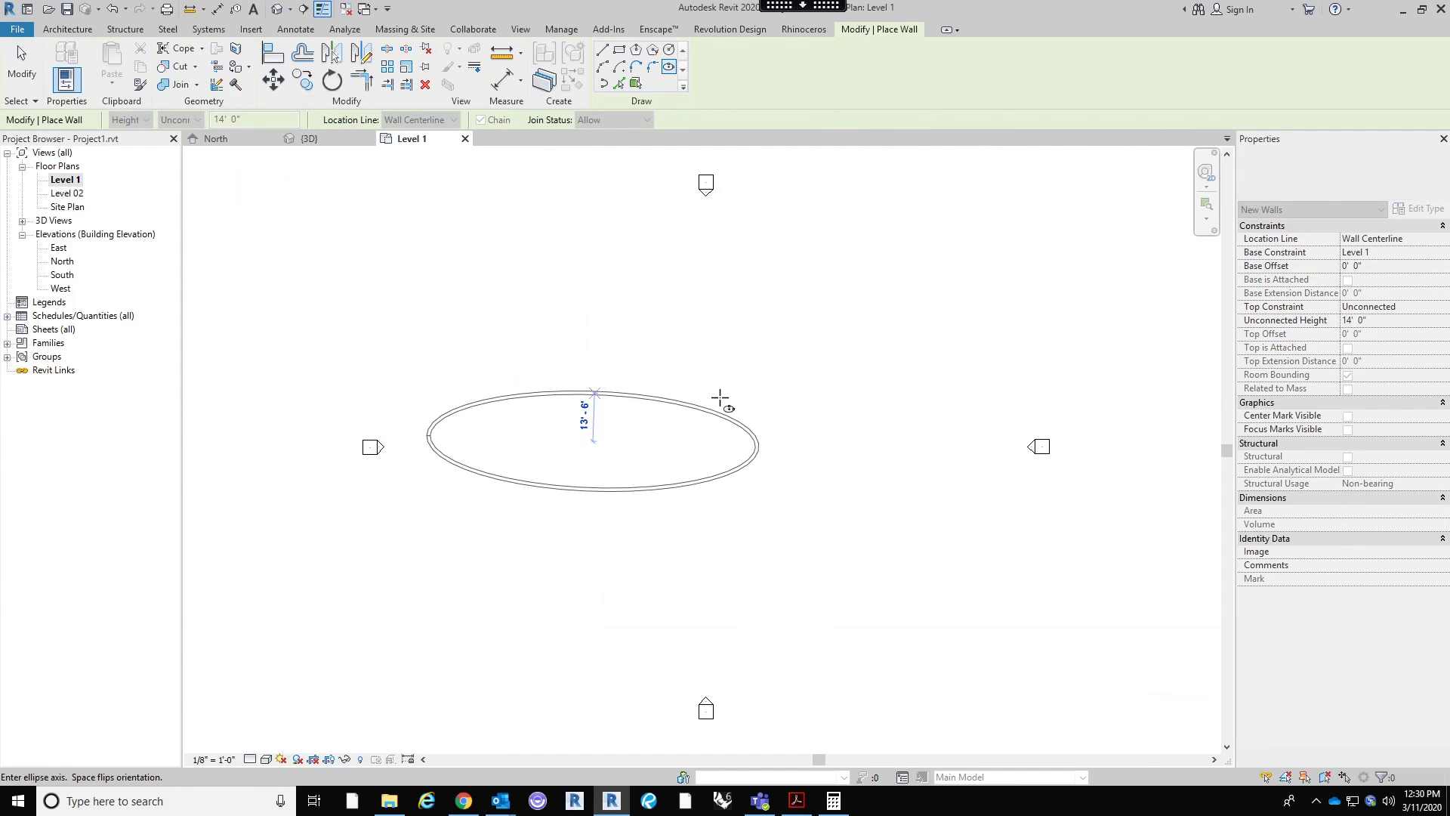
{"action": "left_click", "coordinate": [718, 382]}
{"action": "middle_click_drag", "start_coordinate": [659, 346], "coordinate": [743, 341]}
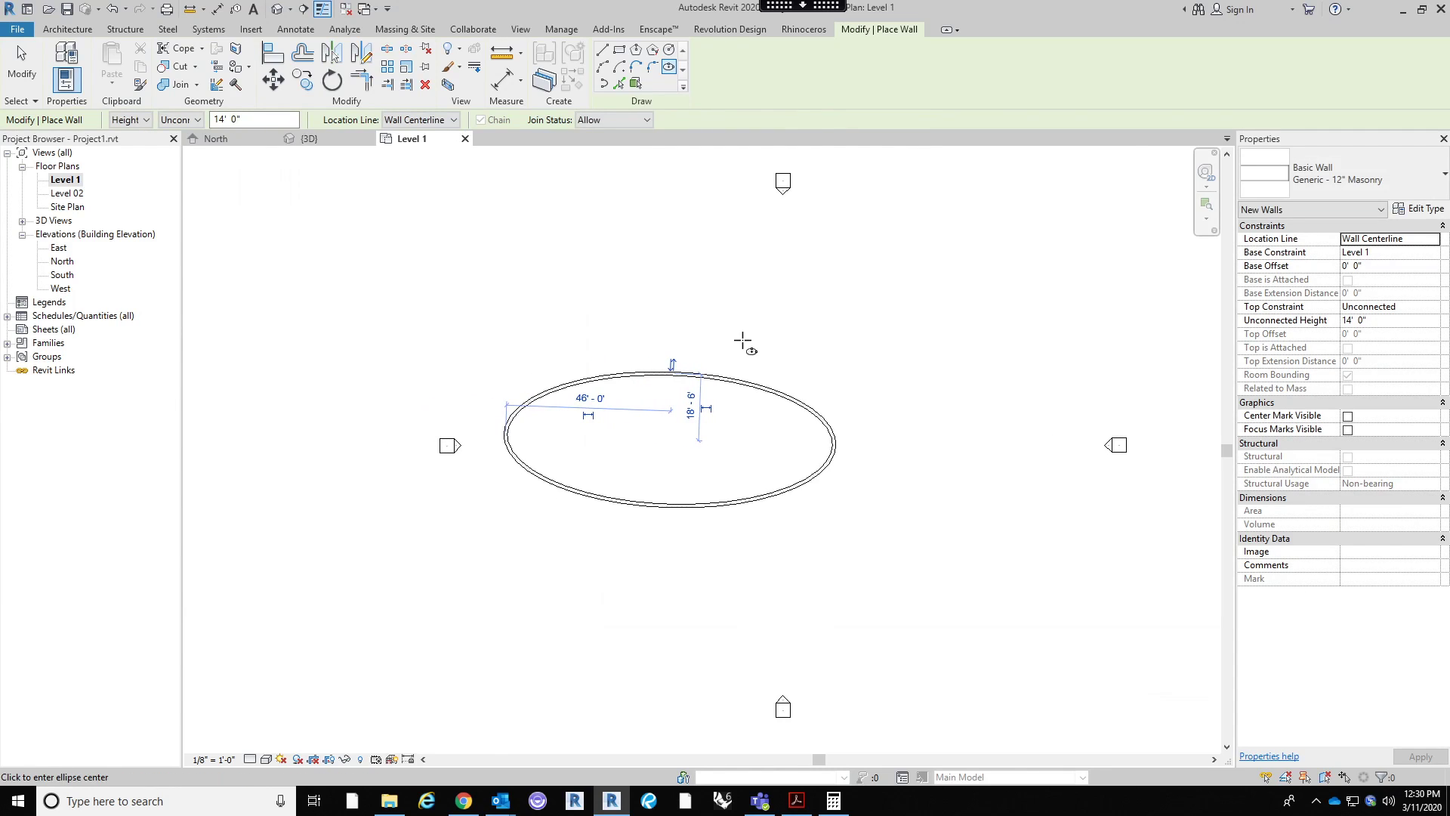
{"action": "key", "text": "Escape"}
{"action": "key", "text": "Escape"}
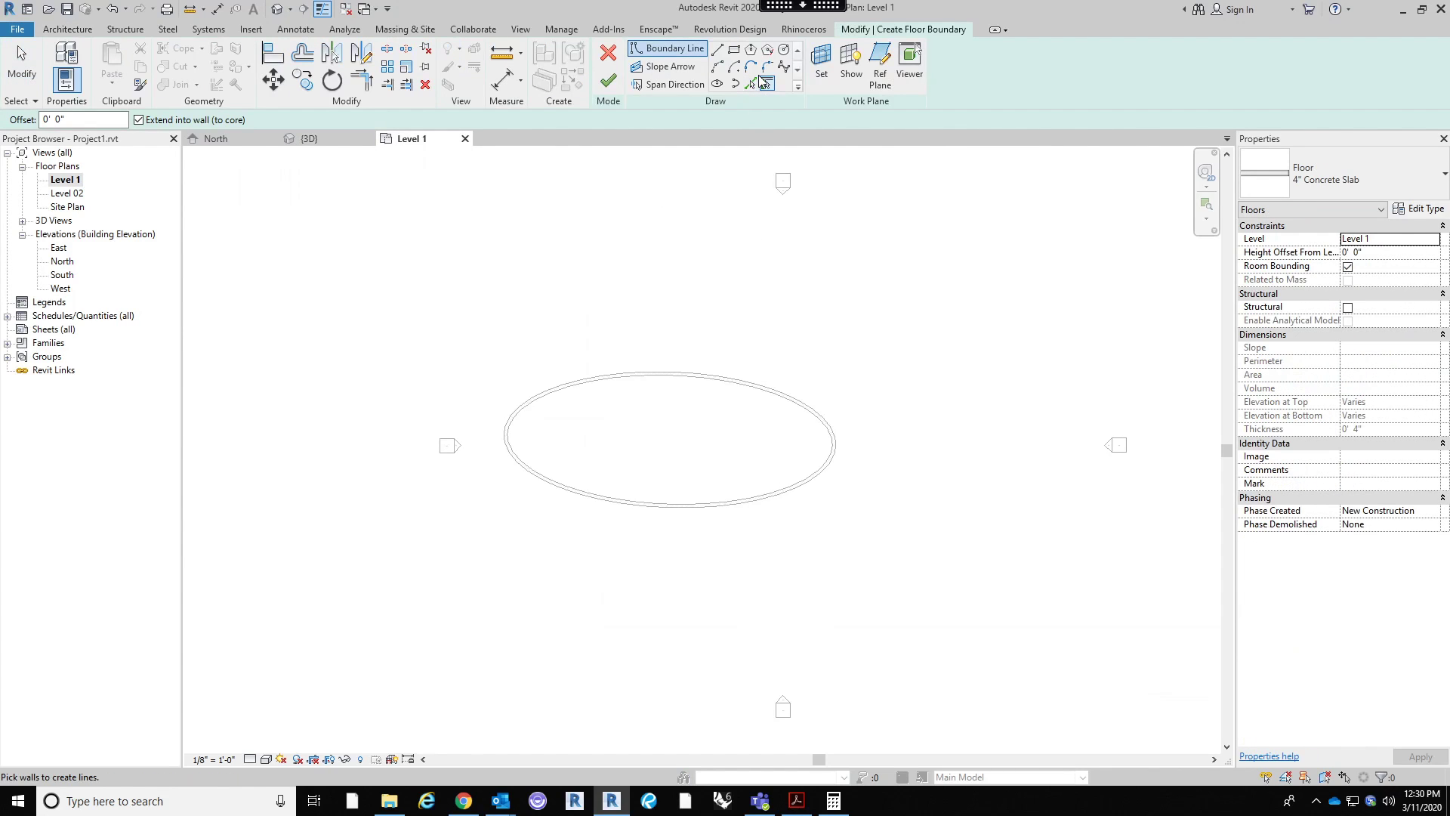
Step: Create a 4" Concrete Slab floor on Level 1, using the whole elliptical wall chain as its boundary
{"action": "left_click", "coordinate": [752, 82]}
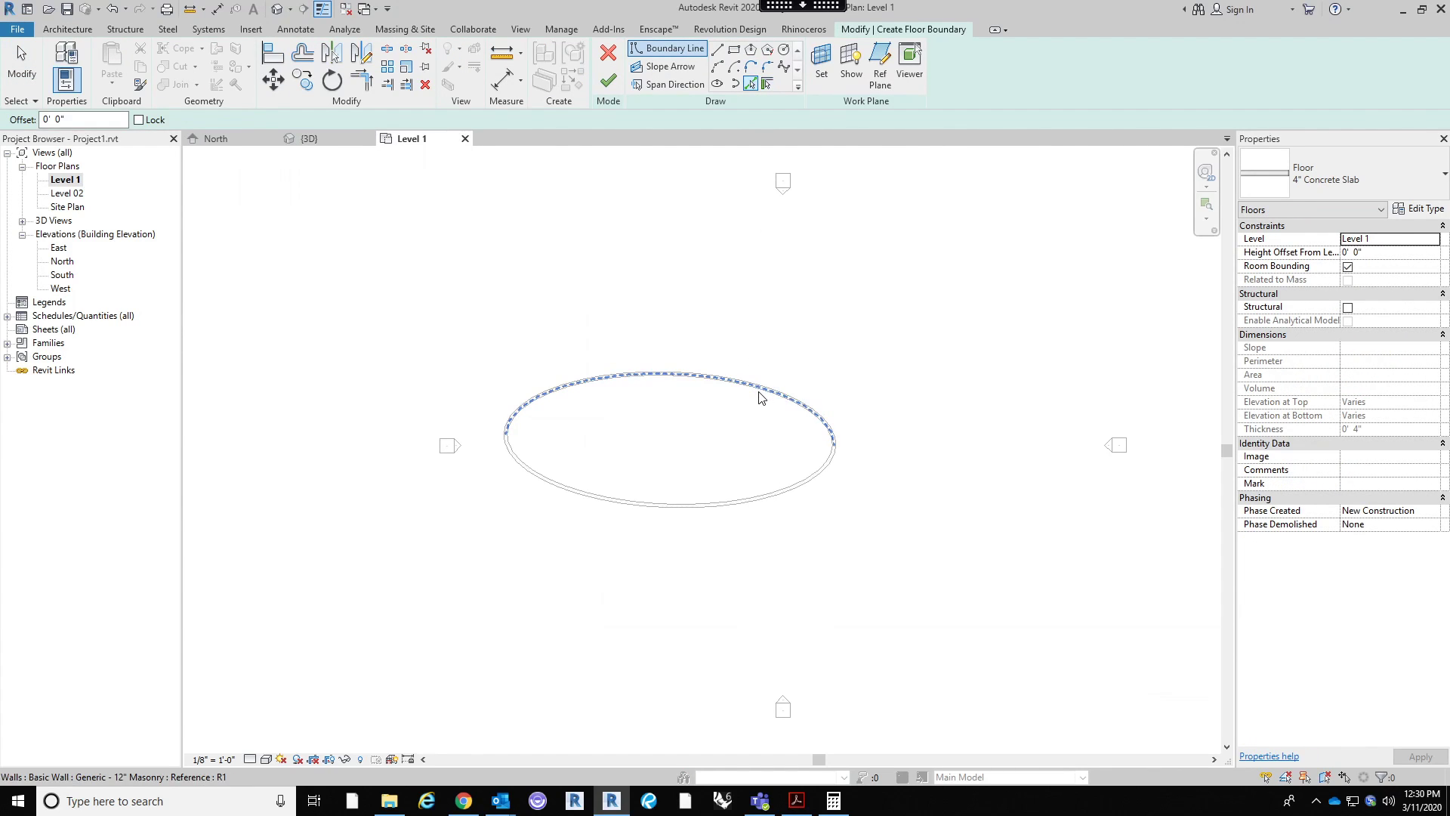
{"action": "key", "text": "Tab"}
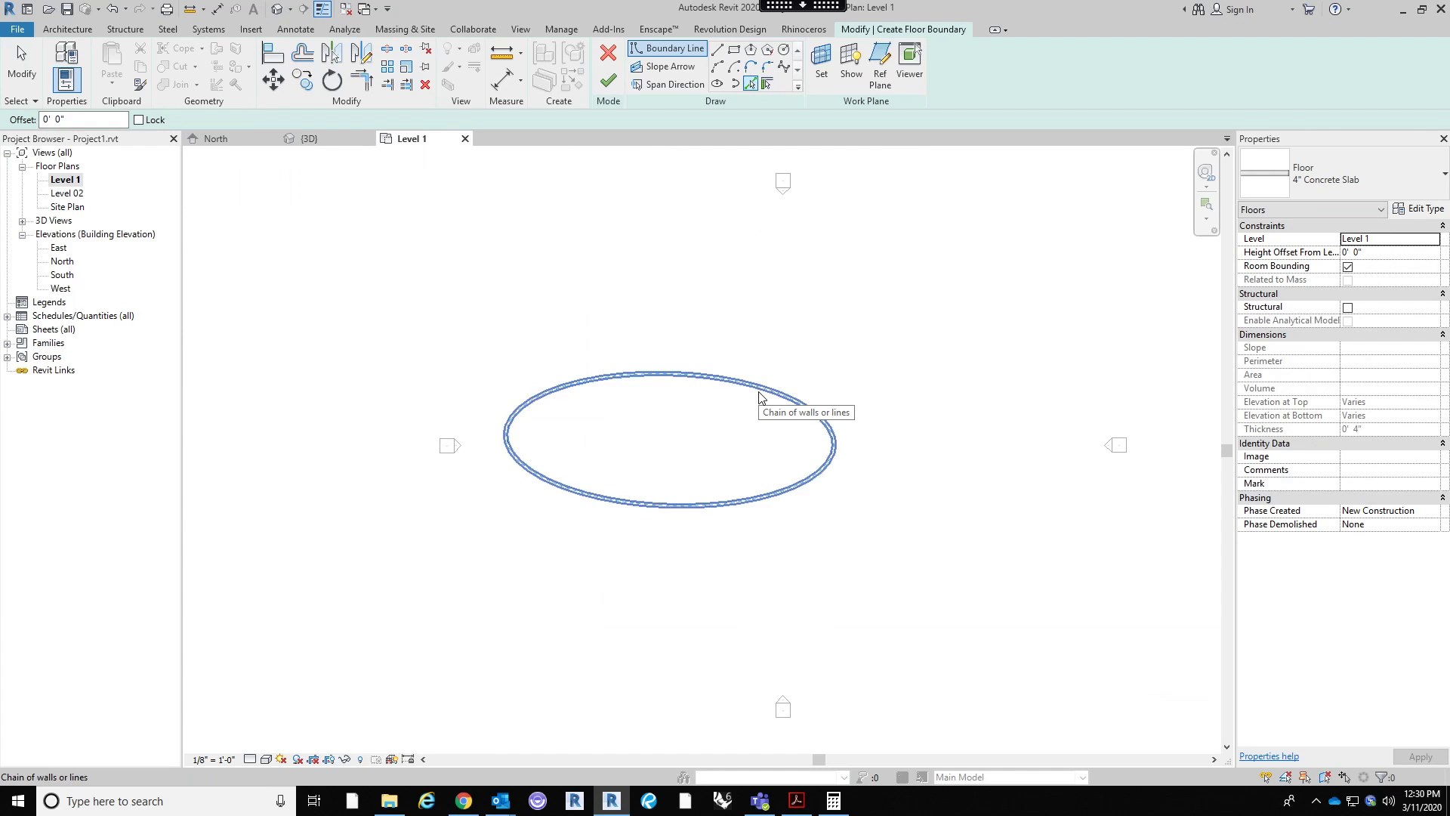
{"action": "left_click", "coordinate": [761, 395]}
{"action": "scroll", "coordinate": [757, 355], "scroll_direction": "up", "scroll_amount": 1}
{"action": "middle_click_drag", "start_coordinate": [801, 310], "coordinate": [863, 352]}
{"action": "left_click", "coordinate": [697, 351]}
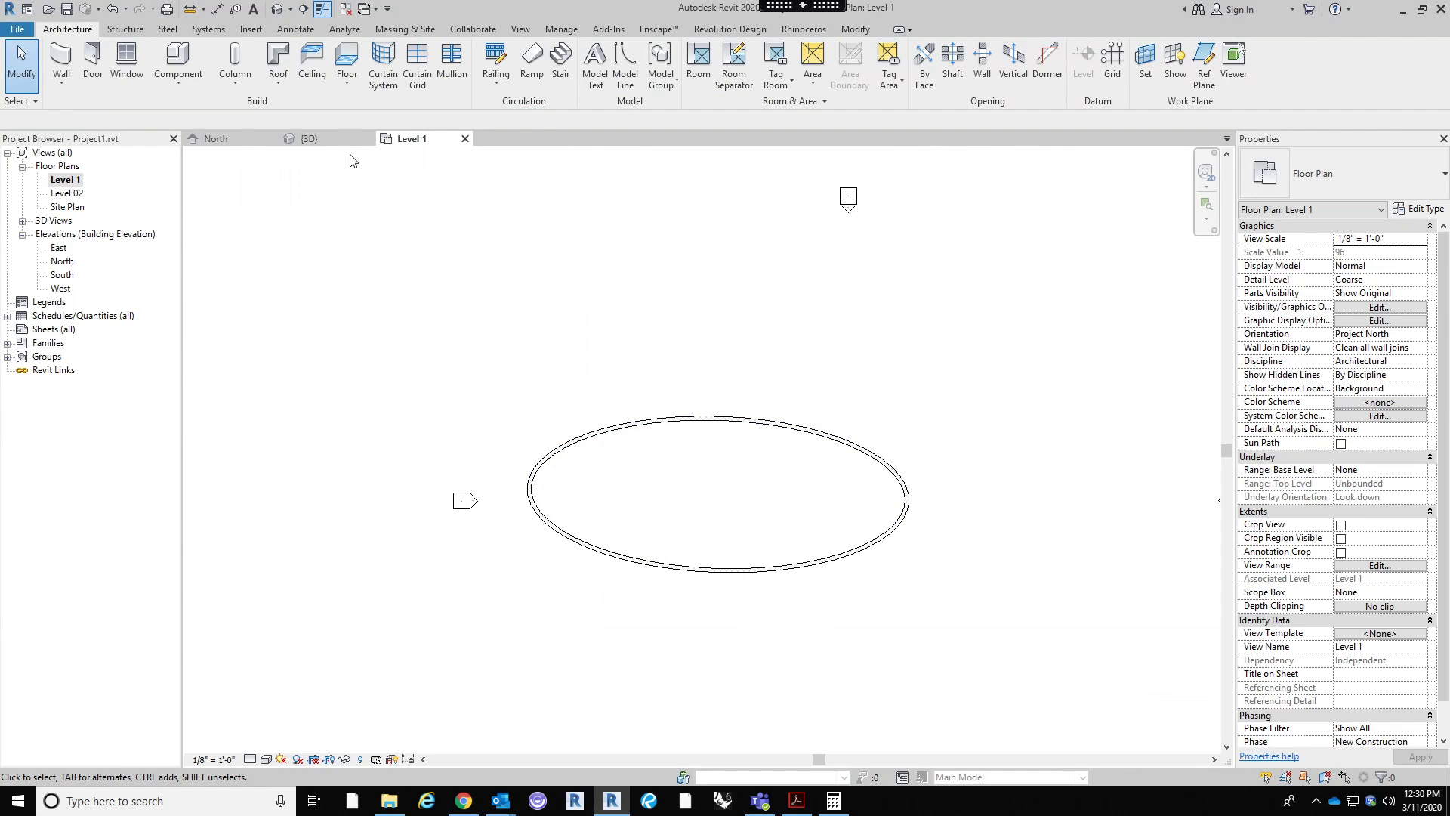
Step: Create a footprint roof on the Roof level, using the whole elliptical wall chain as its boundary
{"action": "left_click", "coordinate": [278, 79]}
{"action": "left_click", "coordinate": [321, 111]}
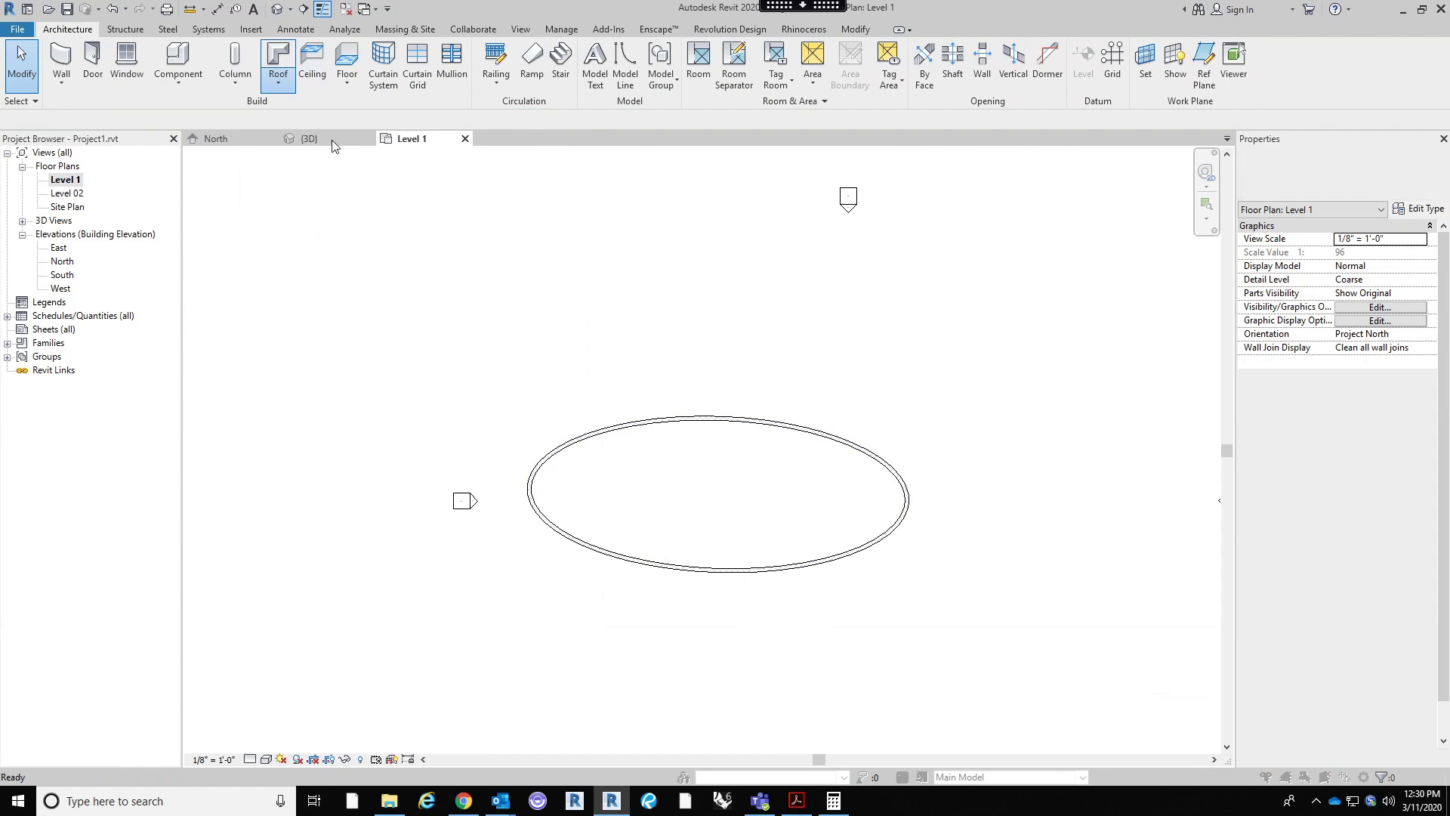
{"action": "left_click", "coordinate": [683, 407]}
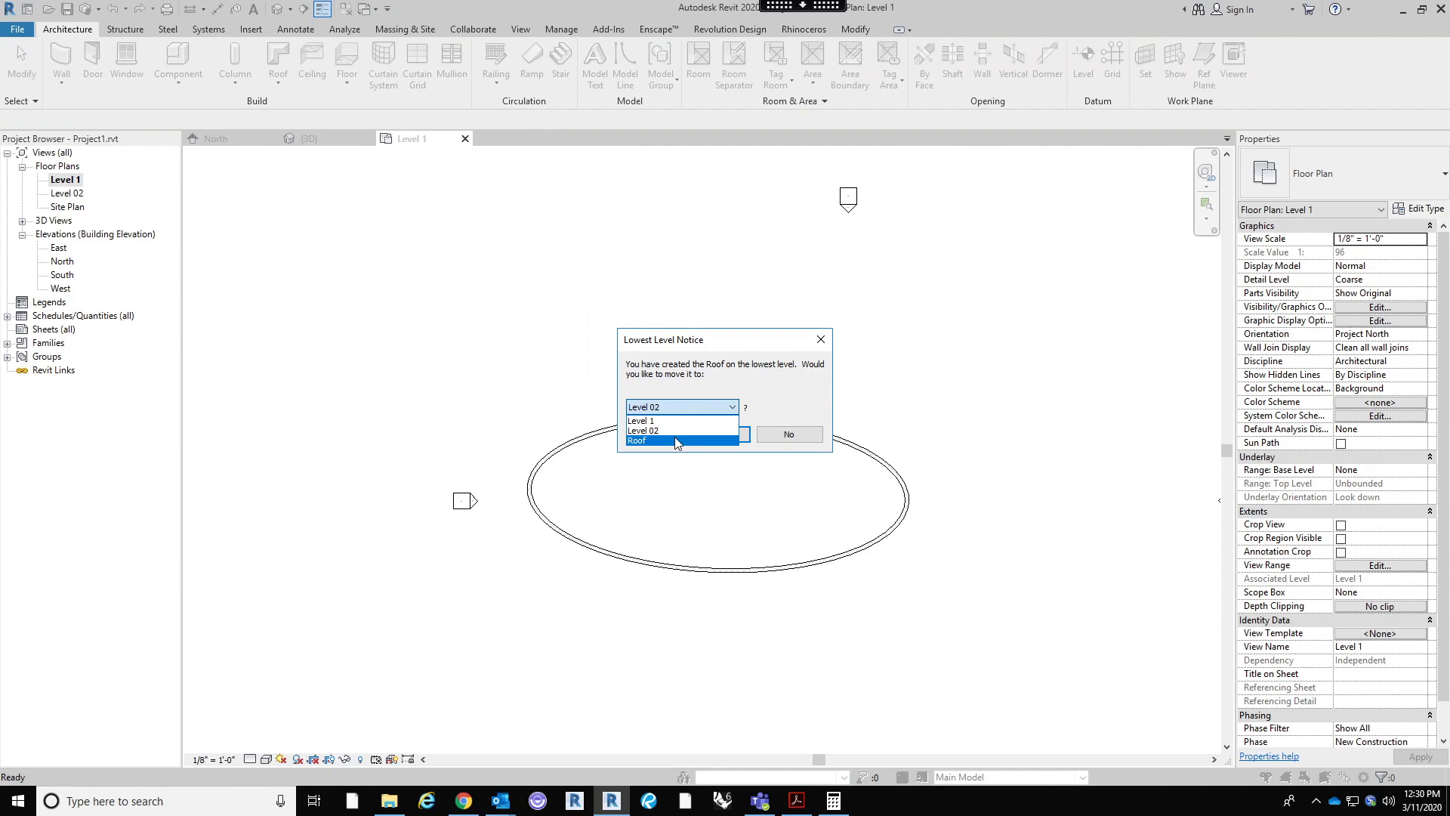
{"action": "left_click", "coordinate": [676, 441]}
{"action": "left_click", "coordinate": [719, 434]}
{"action": "left_click", "coordinate": [750, 83]}
{"action": "key", "text": "Tab"}
{"action": "left_click", "coordinate": [888, 472]}
{"action": "left_click", "coordinate": [608, 80]}
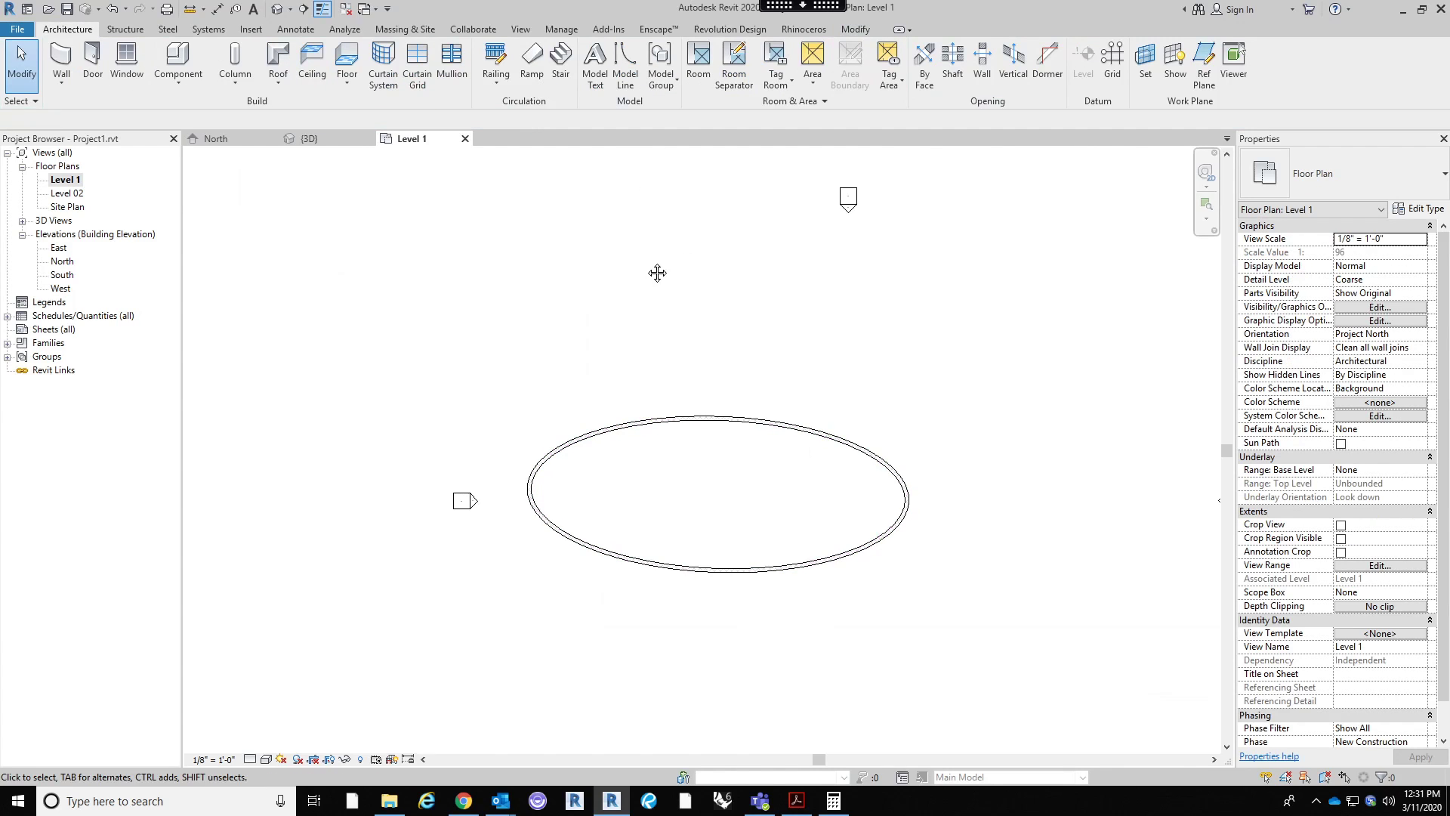
Step: In the 3D view, set the top constraint of both elliptical walls to Up to level: Roof
{"action": "middle_click_drag", "start_coordinate": [663, 270], "coordinate": [635, 266]}
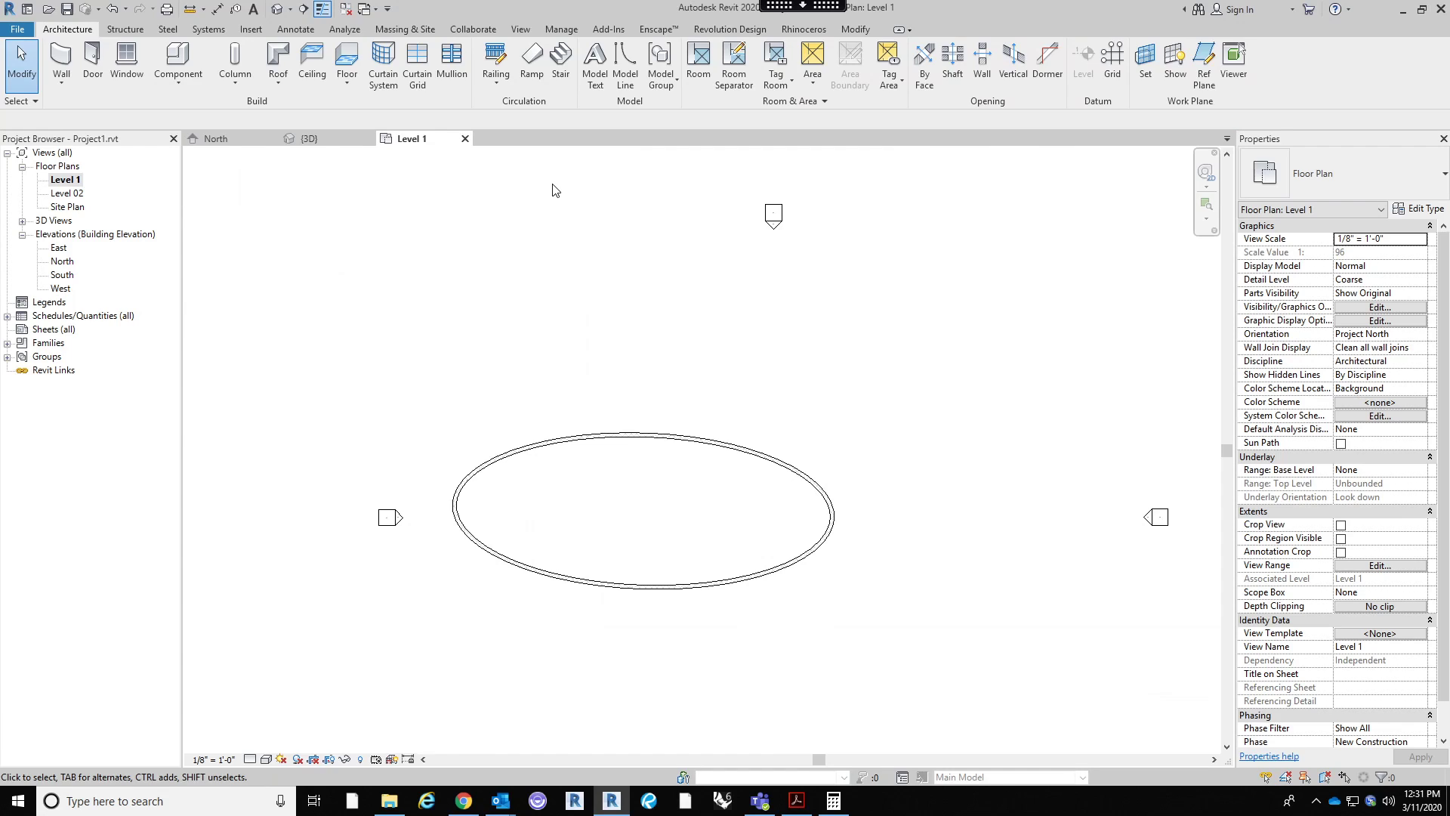
{"action": "middle_click_drag", "start_coordinate": [676, 349], "coordinate": [664, 310]}
{"action": "scroll", "coordinate": [734, 377], "scroll_direction": "down", "scroll_amount": 2}
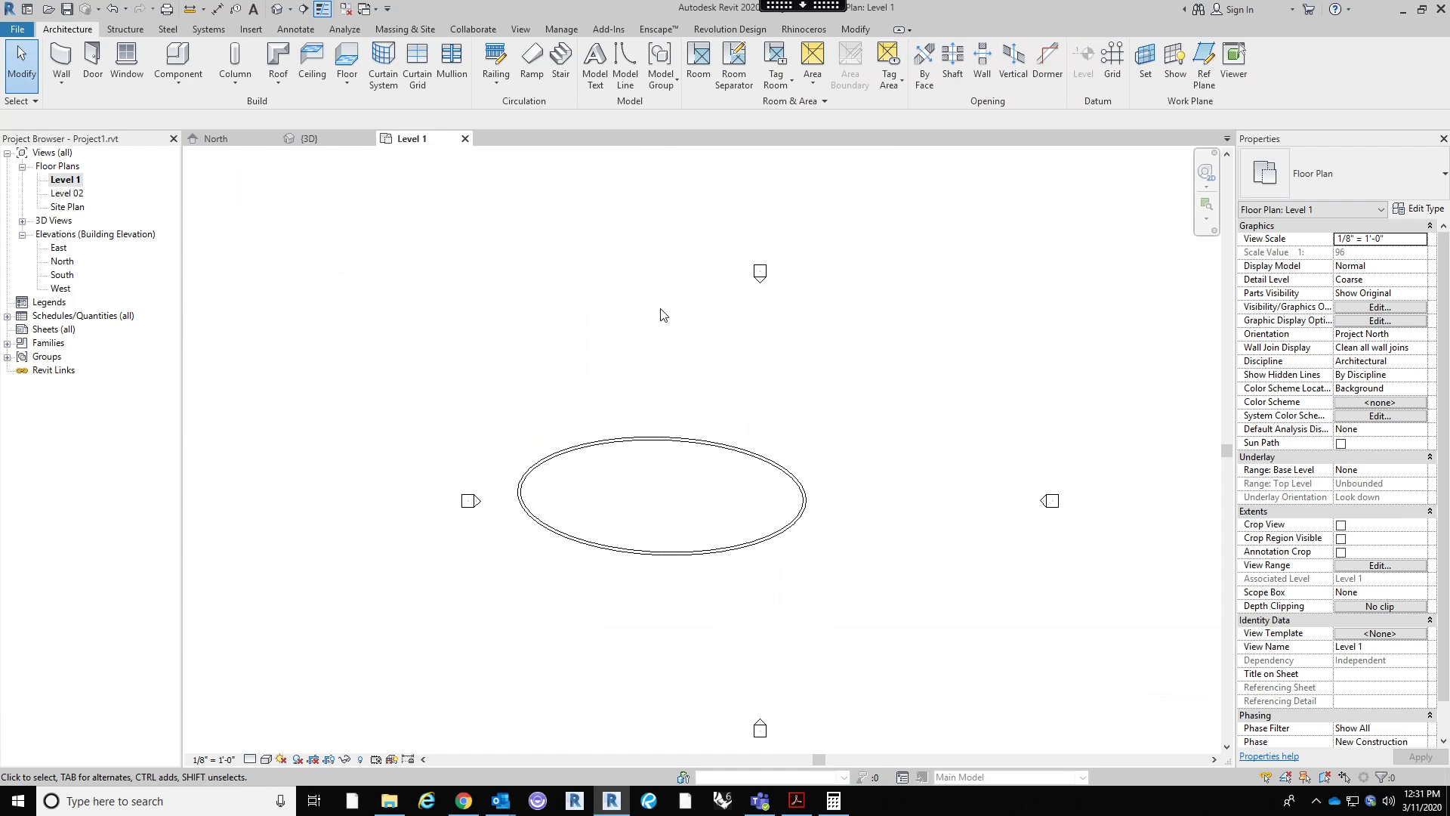
{"action": "left_click", "coordinate": [277, 10]}
{"action": "middle_click_drag", "start_coordinate": [778, 400], "coordinate": [822, 454], "text": "shift"}
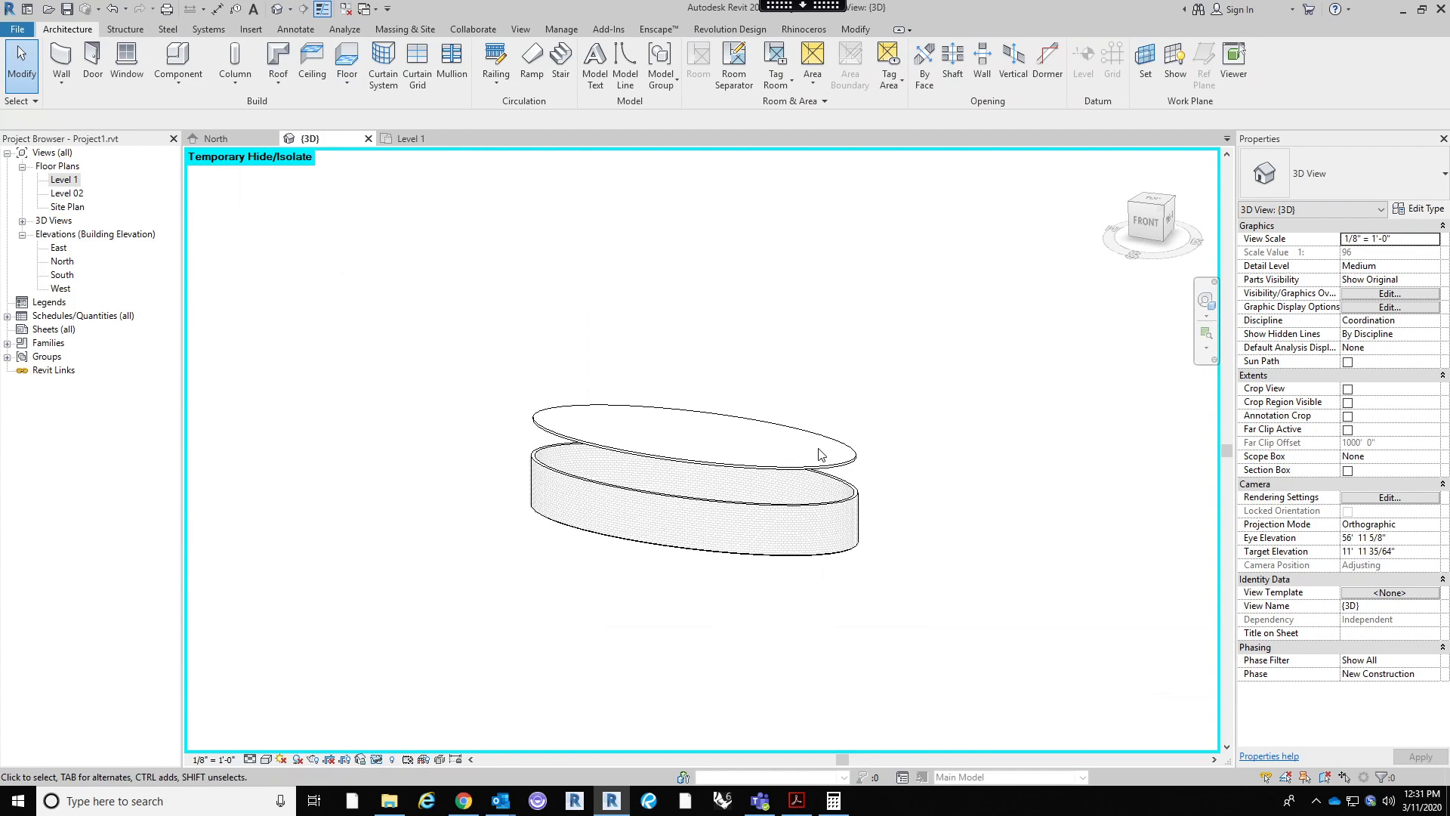
{"action": "left_click", "coordinate": [836, 520]}
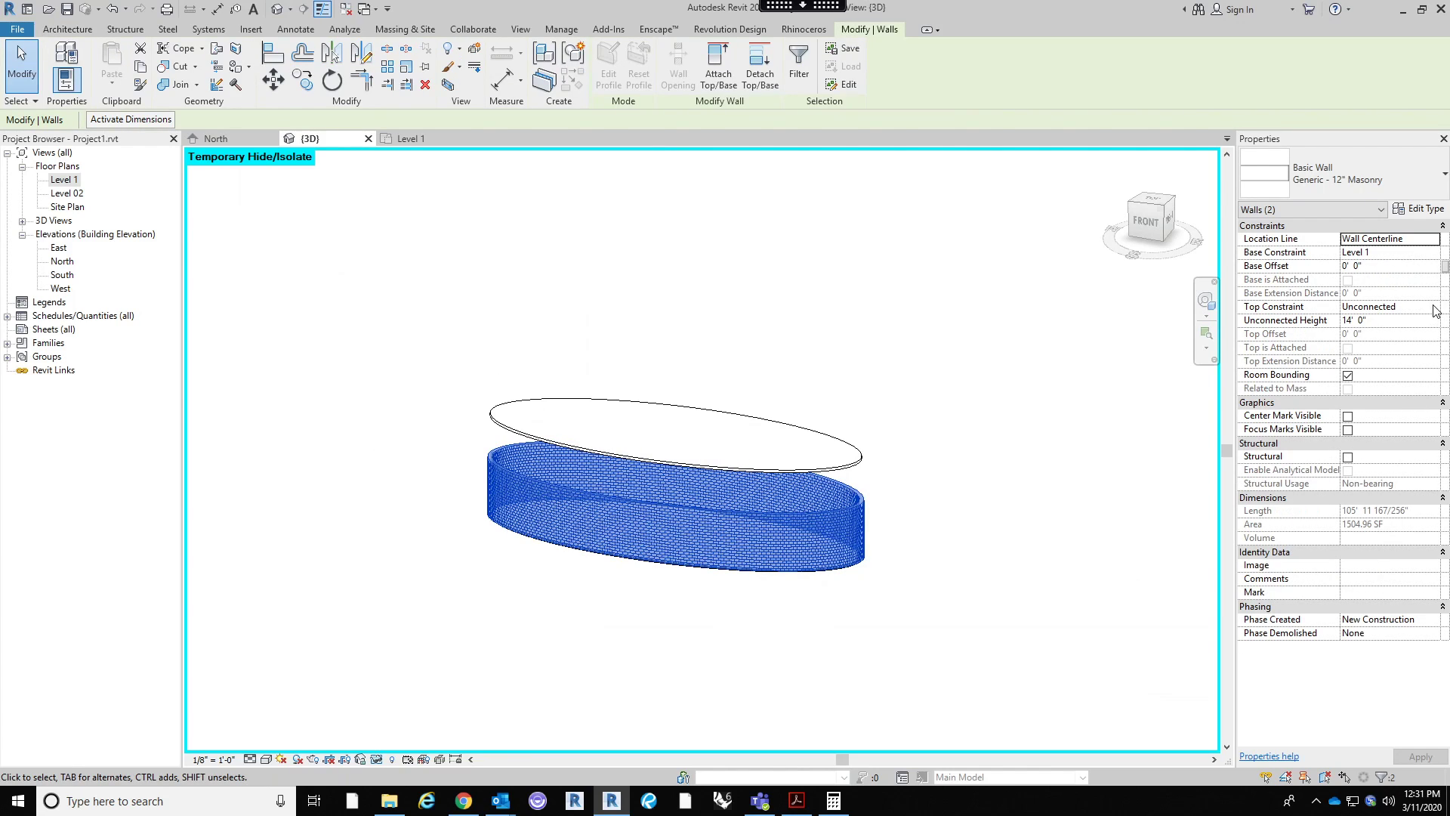
{"action": "left_click", "coordinate": [1433, 307]}
{"action": "left_click", "coordinate": [1382, 354]}
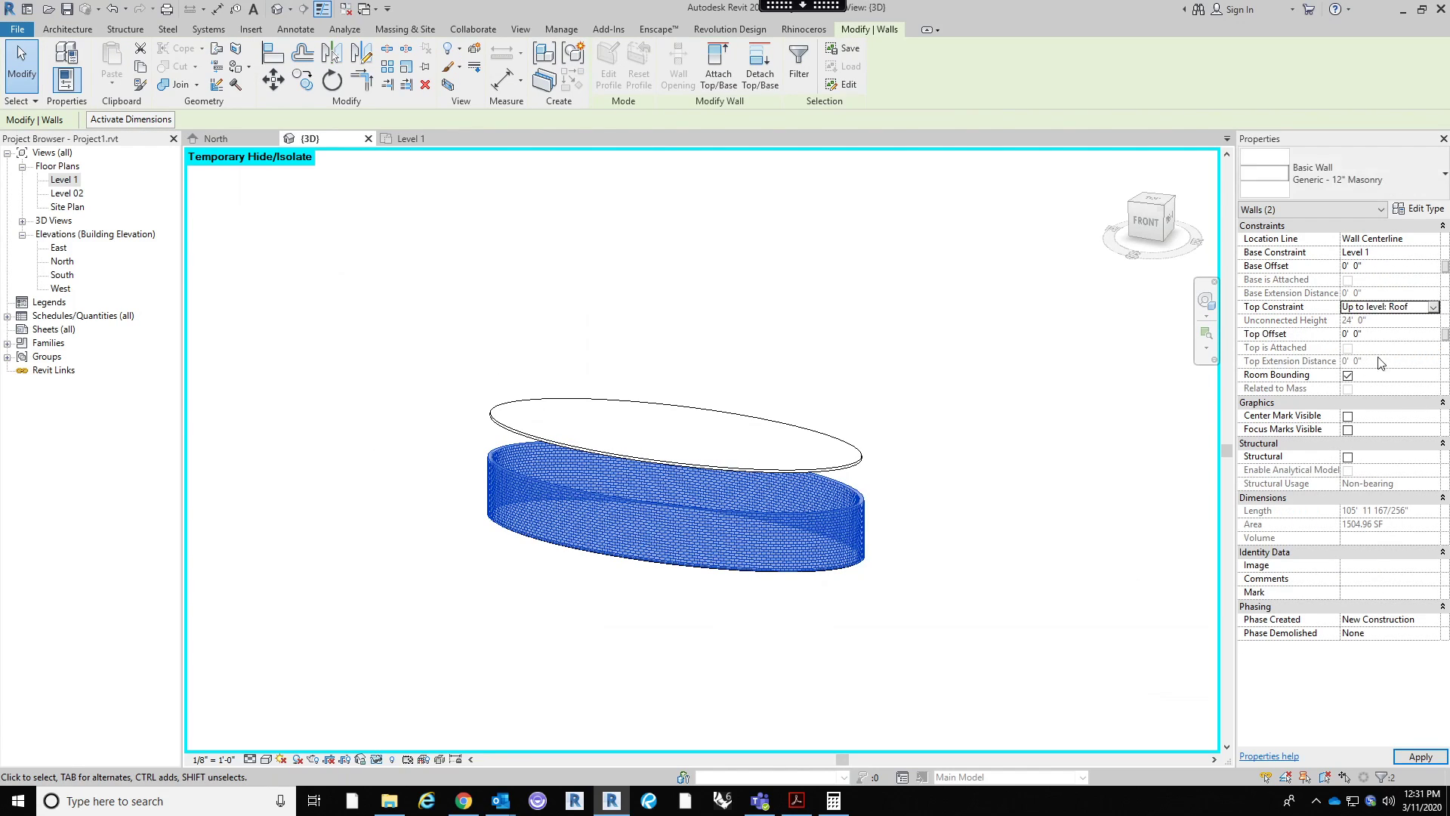
{"action": "left_click", "coordinate": [794, 364]}
{"action": "middle_click_drag", "start_coordinate": [794, 364], "coordinate": [1035, 491], "text": "shift"}
{"action": "middle_click_drag", "start_coordinate": [796, 327], "coordinate": [828, 401], "text": "shift"}
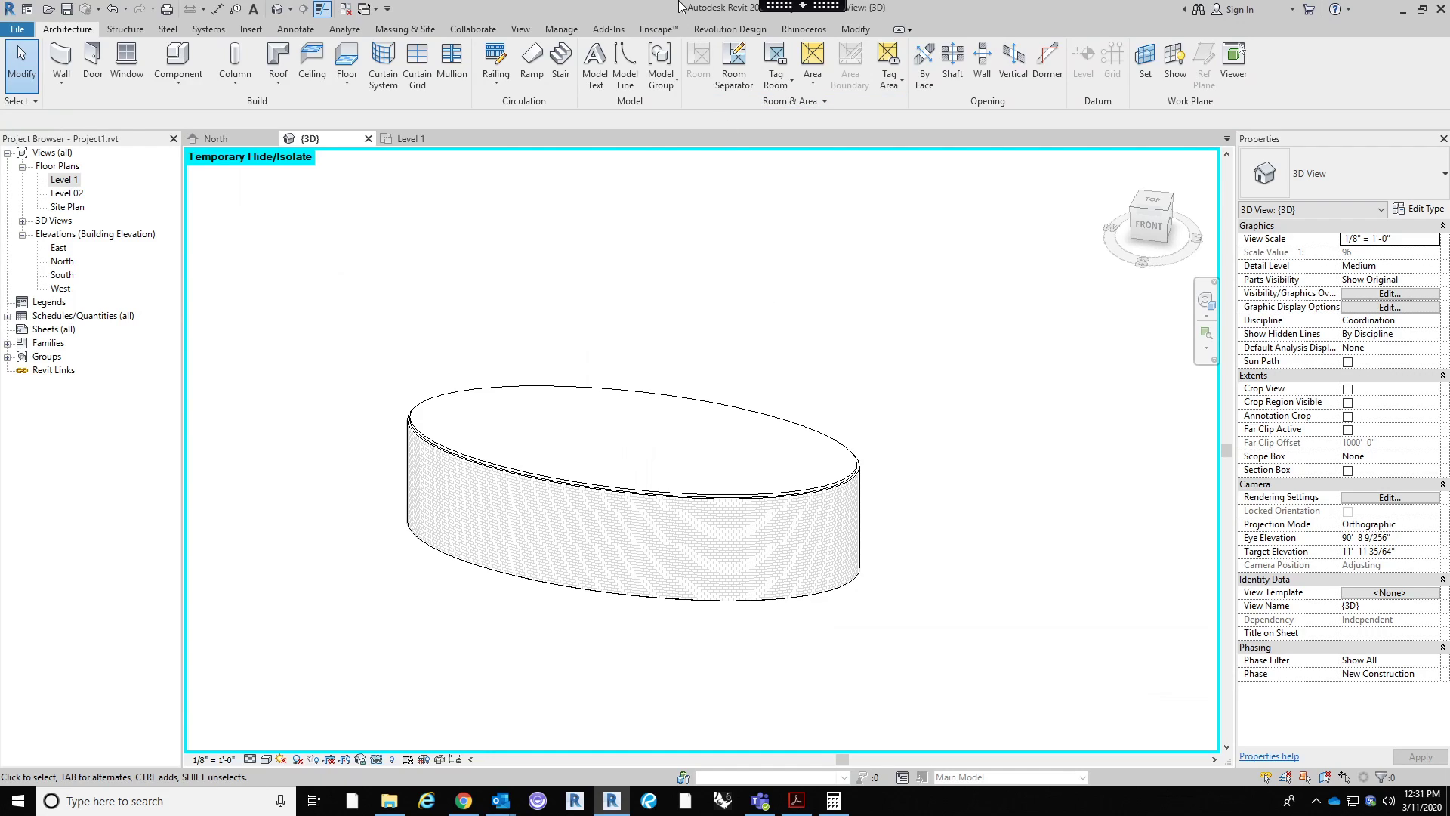
Step: Switch to Grasshopper and add a Bifocals component above the empty canvas area
{"action": "left_click", "coordinate": [813, 29]}
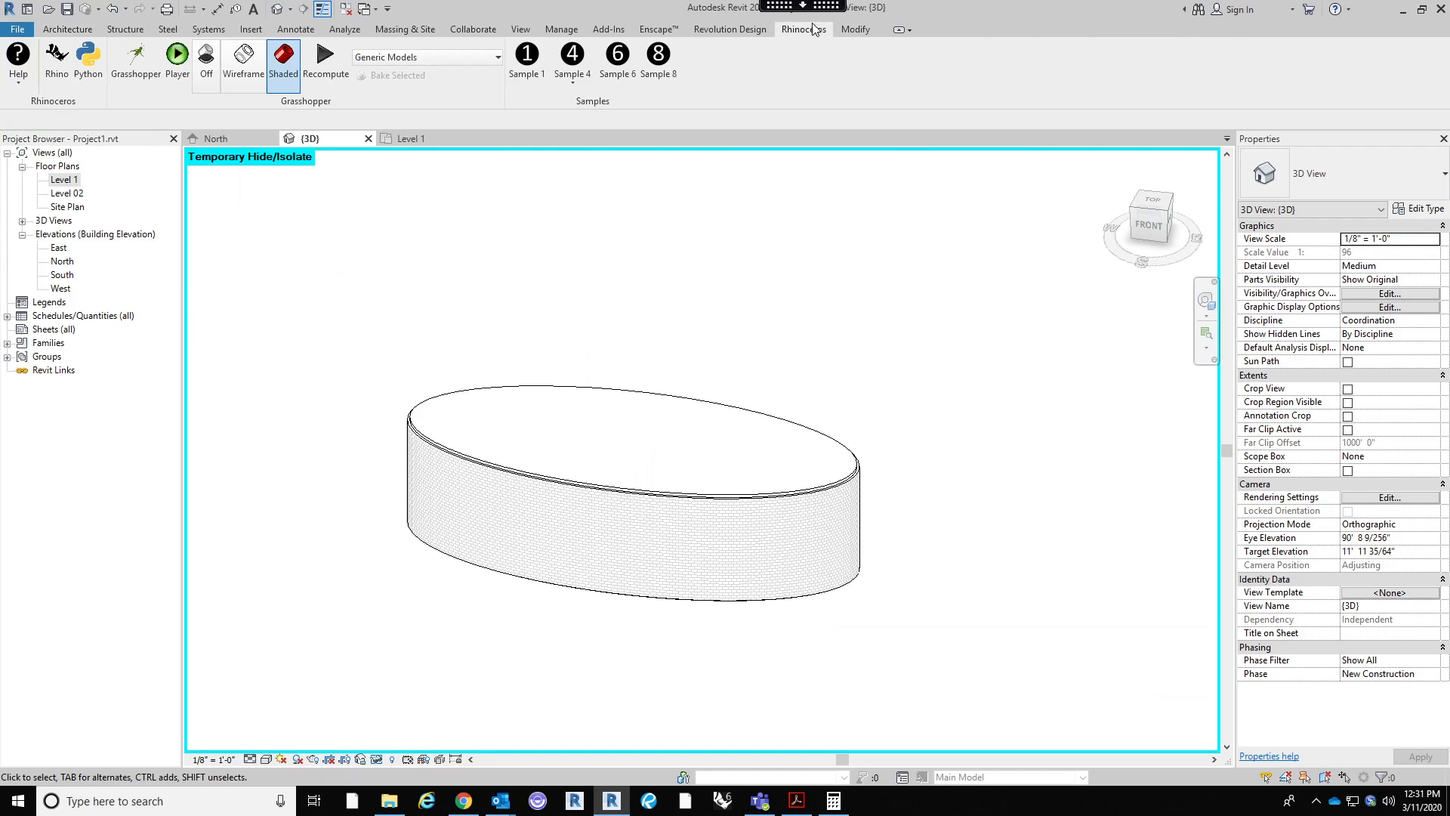
{"action": "left_click", "coordinate": [136, 62]}
{"action": "left_click_drag", "start_coordinate": [1051, 101], "coordinate": [892, 124]}
{"action": "scroll", "coordinate": [770, 408], "scroll_direction": "down", "scroll_amount": 2}
{"action": "double_click", "coordinate": [736, 409]}
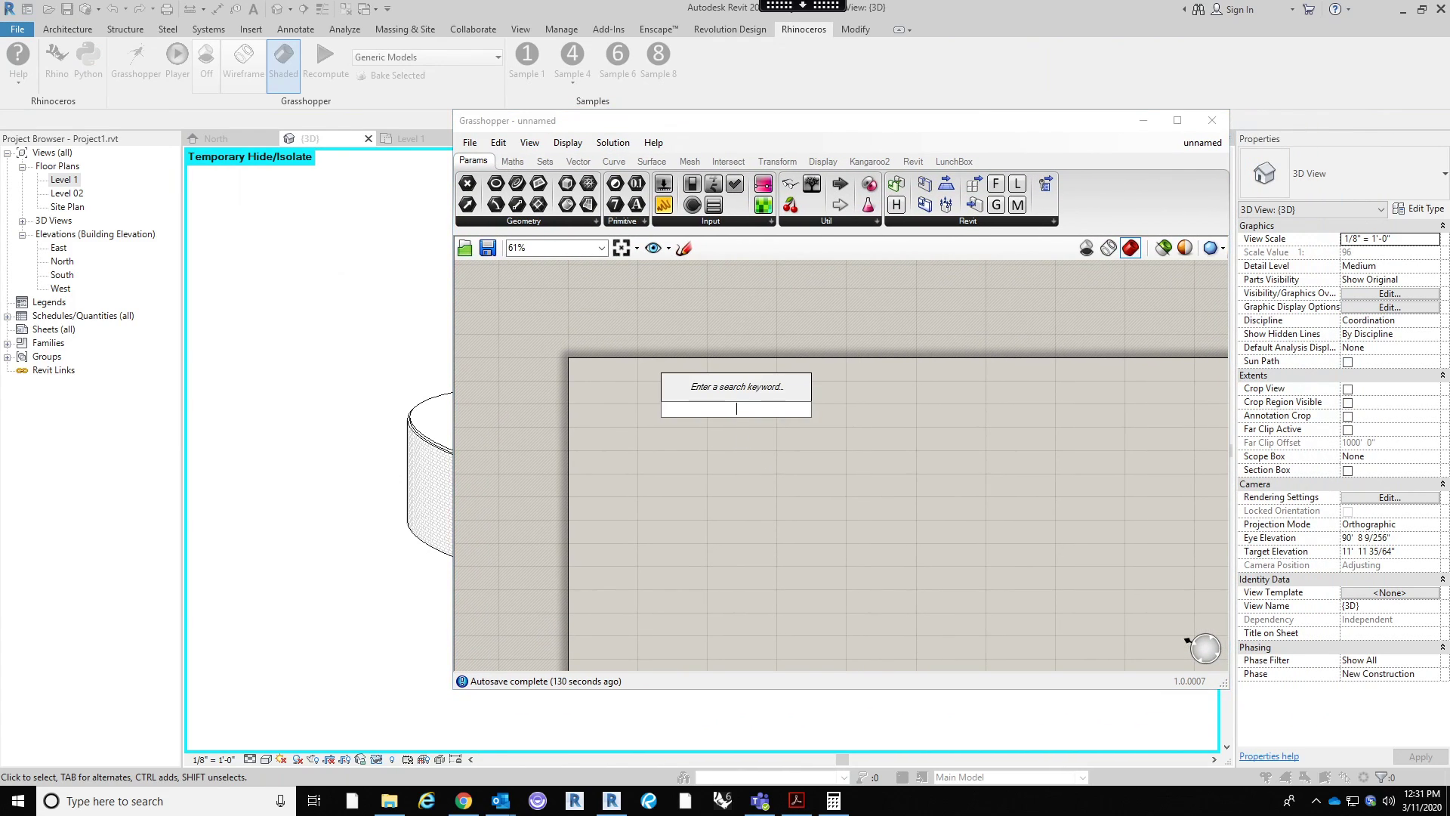
{"action": "type", "text": "bif"}
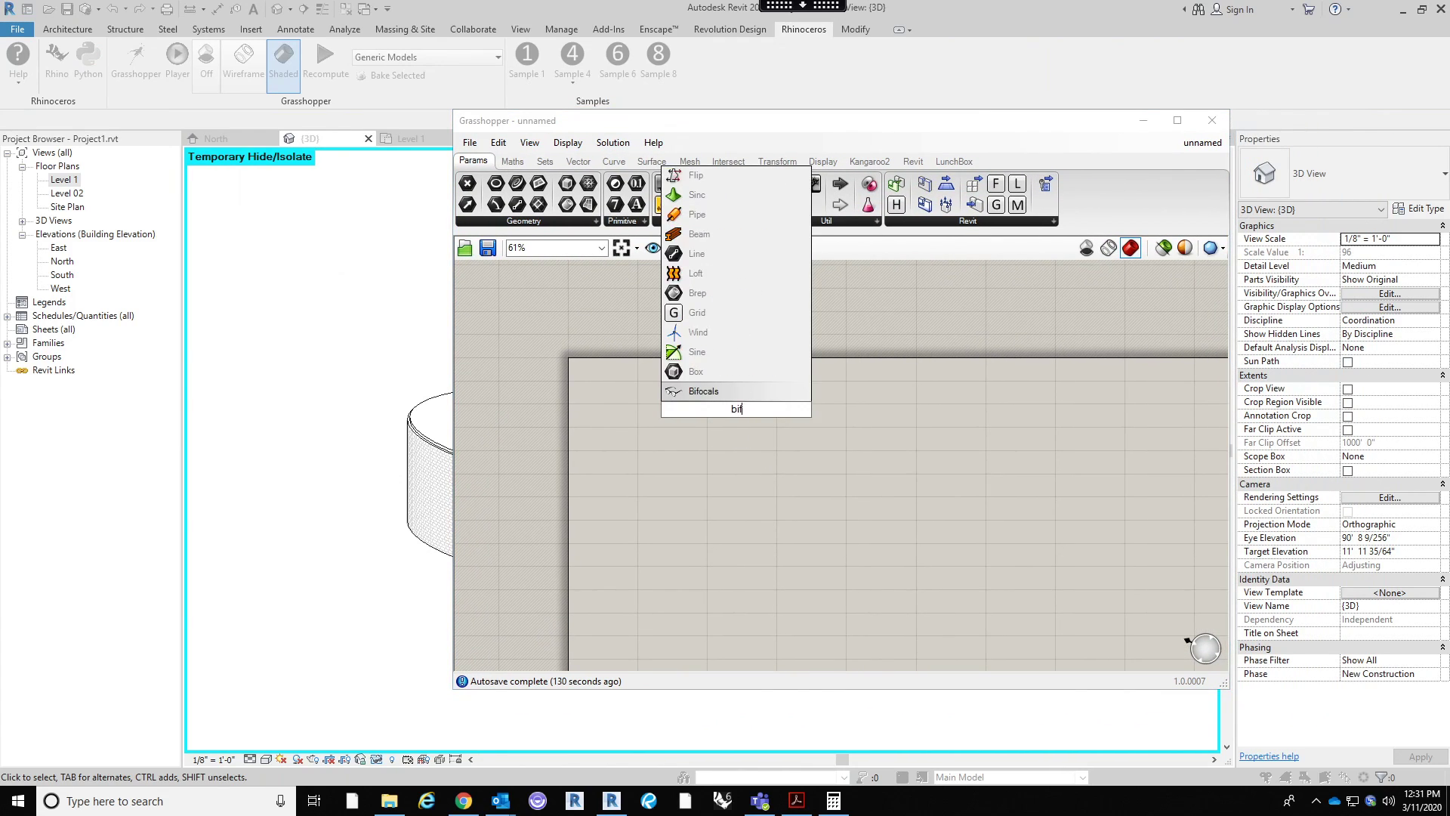
{"action": "key", "text": "Return"}
{"action": "left_click_drag", "start_coordinate": [729, 390], "coordinate": [713, 300]}
{"action": "left_click", "coordinate": [658, 428]}
Step: Add a Model.CategoriesPicker component below the Bifocals component and set its category to Walls
{"action": "double_click", "coordinate": [704, 424]}
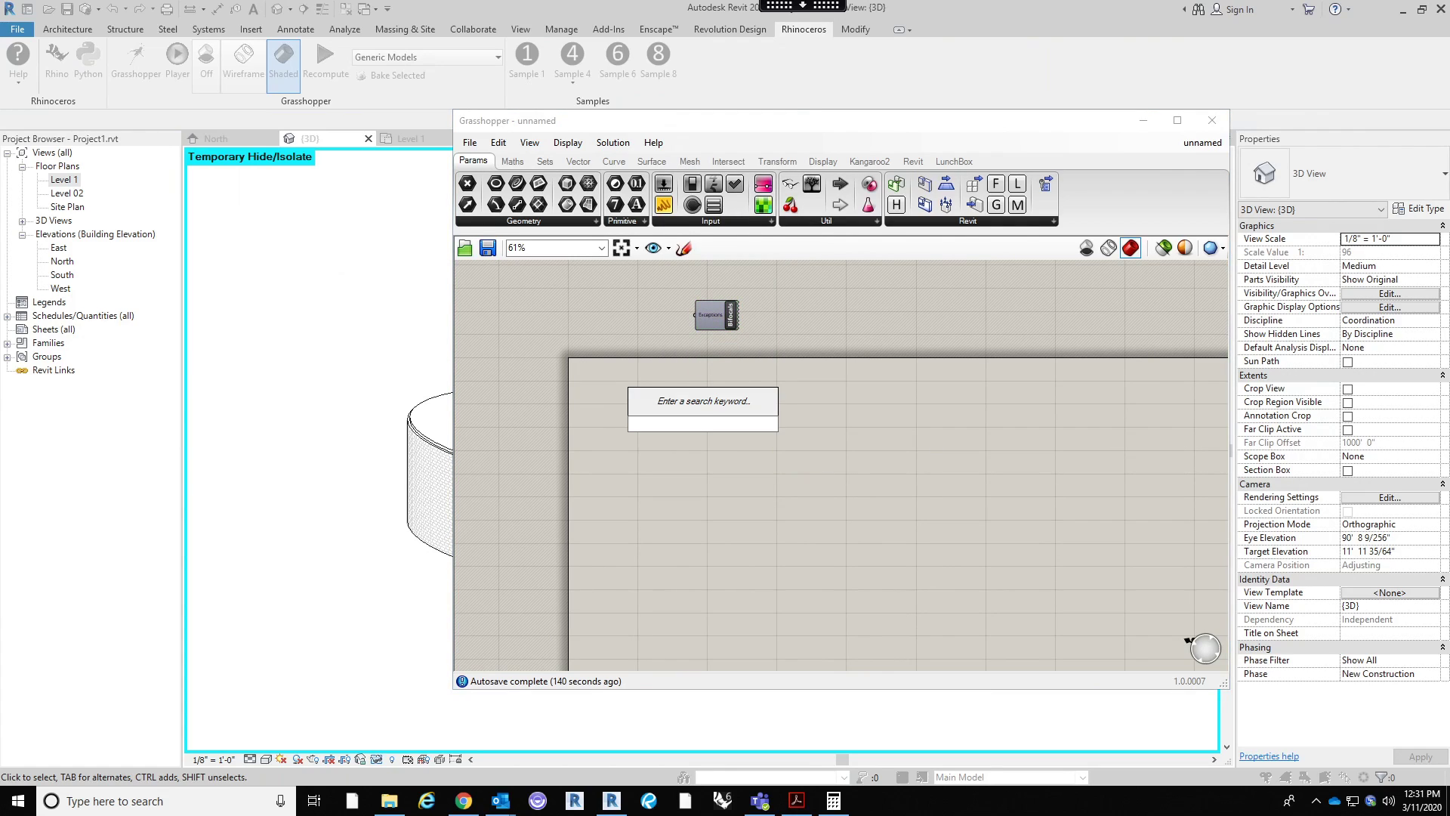
{"action": "type", "text": "model"}
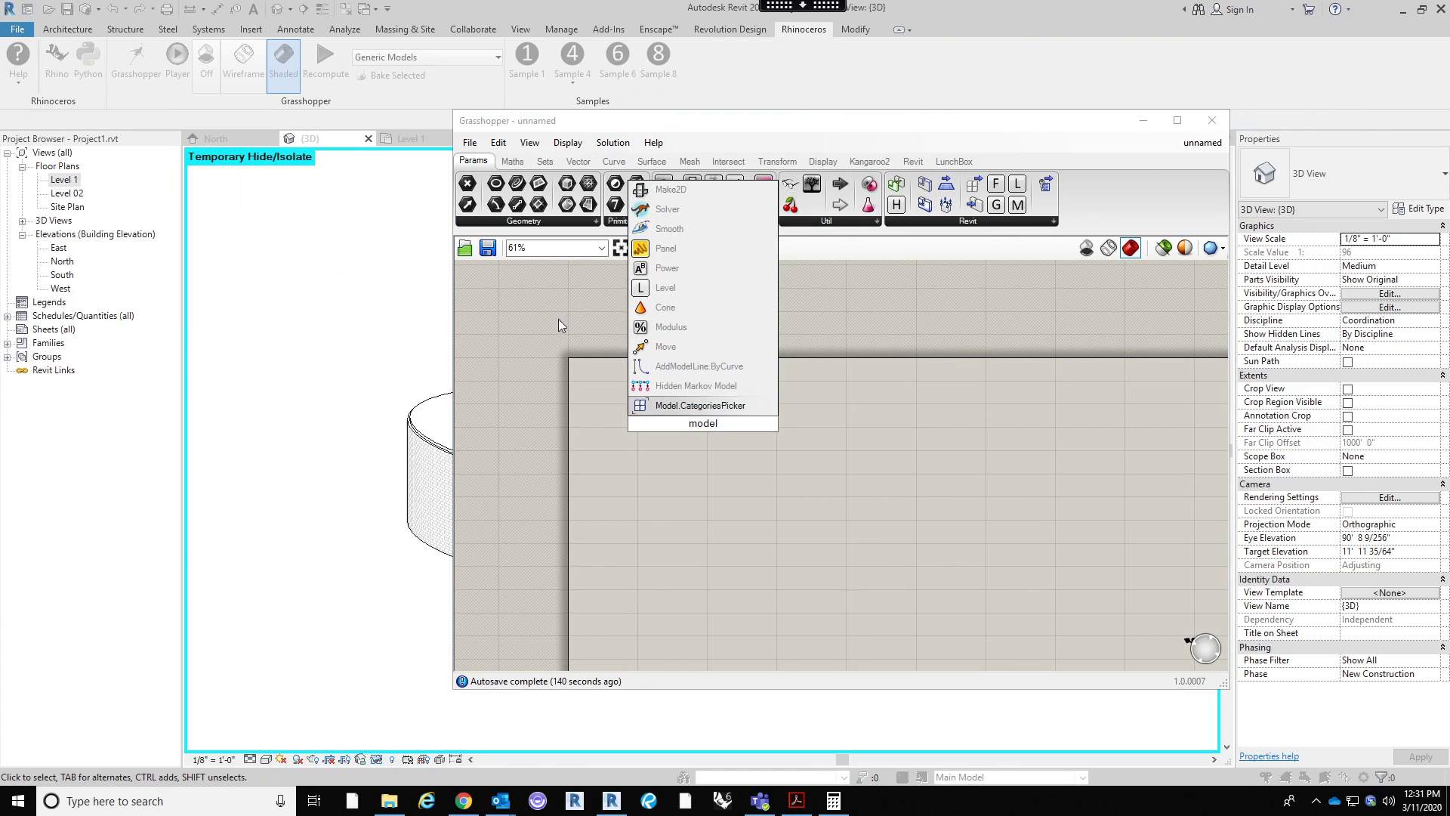
{"action": "left_click", "coordinate": [732, 405]}
{"action": "scroll", "coordinate": [728, 425], "scroll_direction": "up", "scroll_amount": 3}
{"action": "left_click_drag", "start_coordinate": [728, 426], "coordinate": [593, 389]}
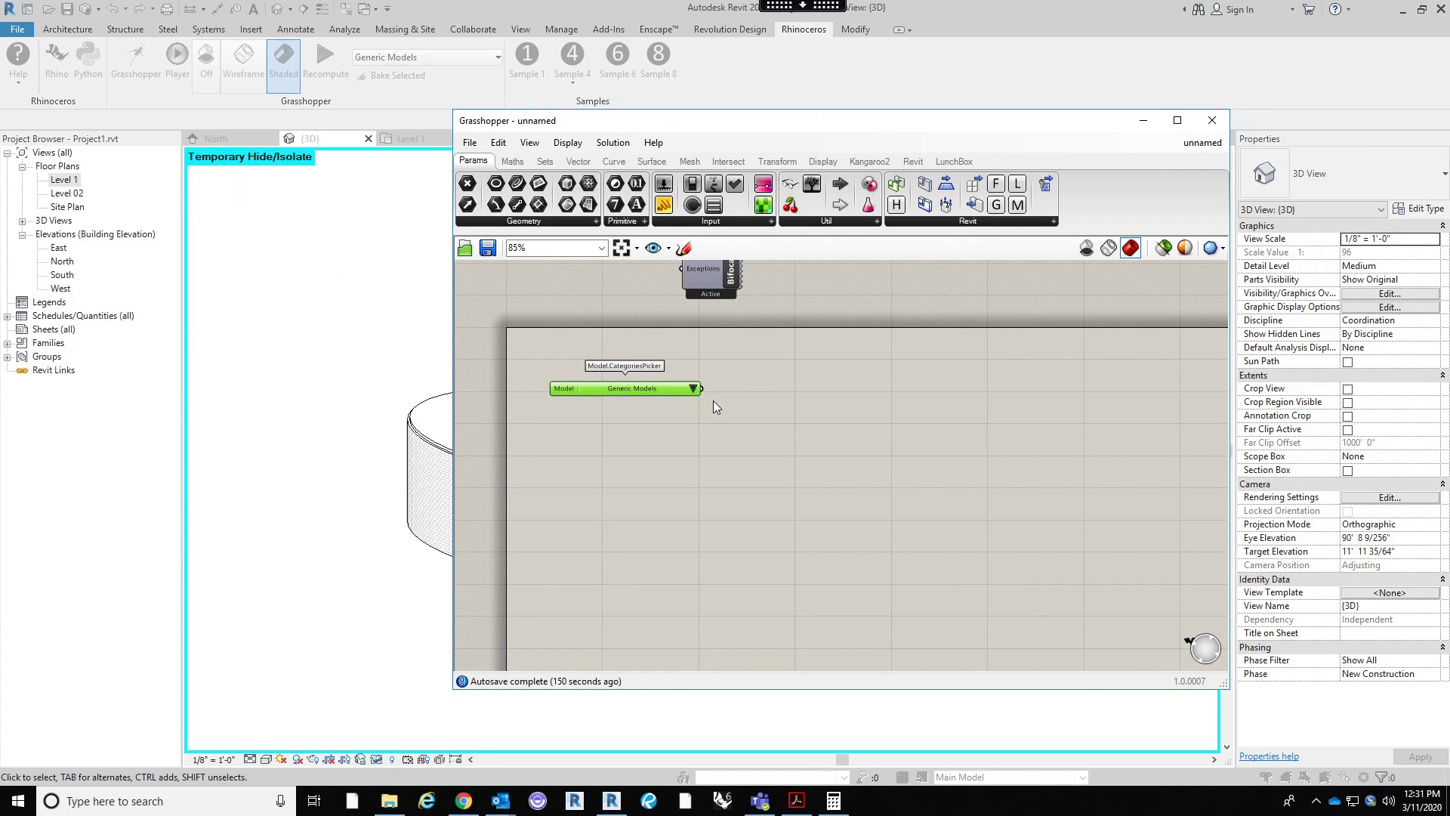
{"action": "left_click", "coordinate": [691, 389]}
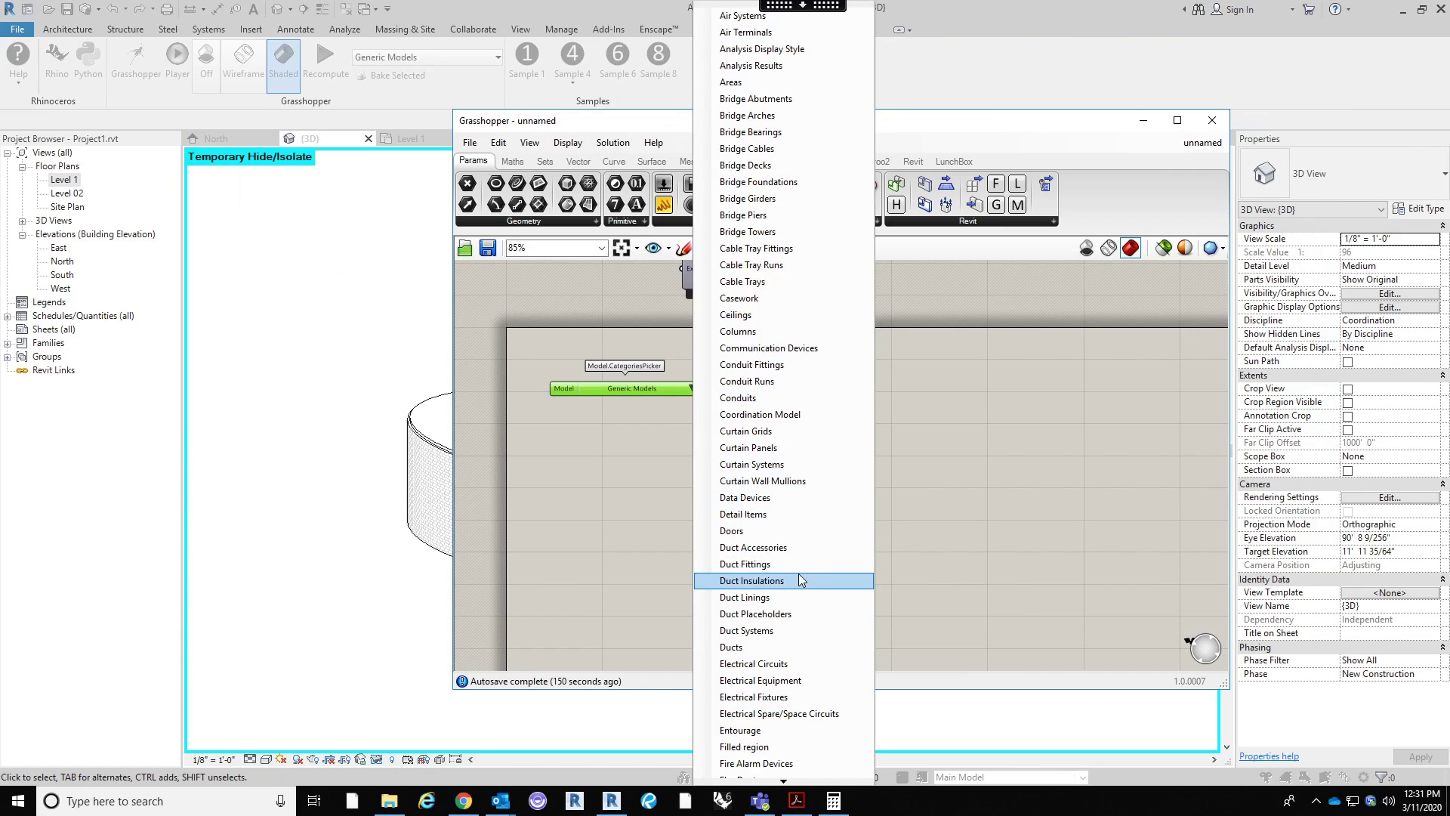
{"action": "left_click", "coordinate": [784, 782]}
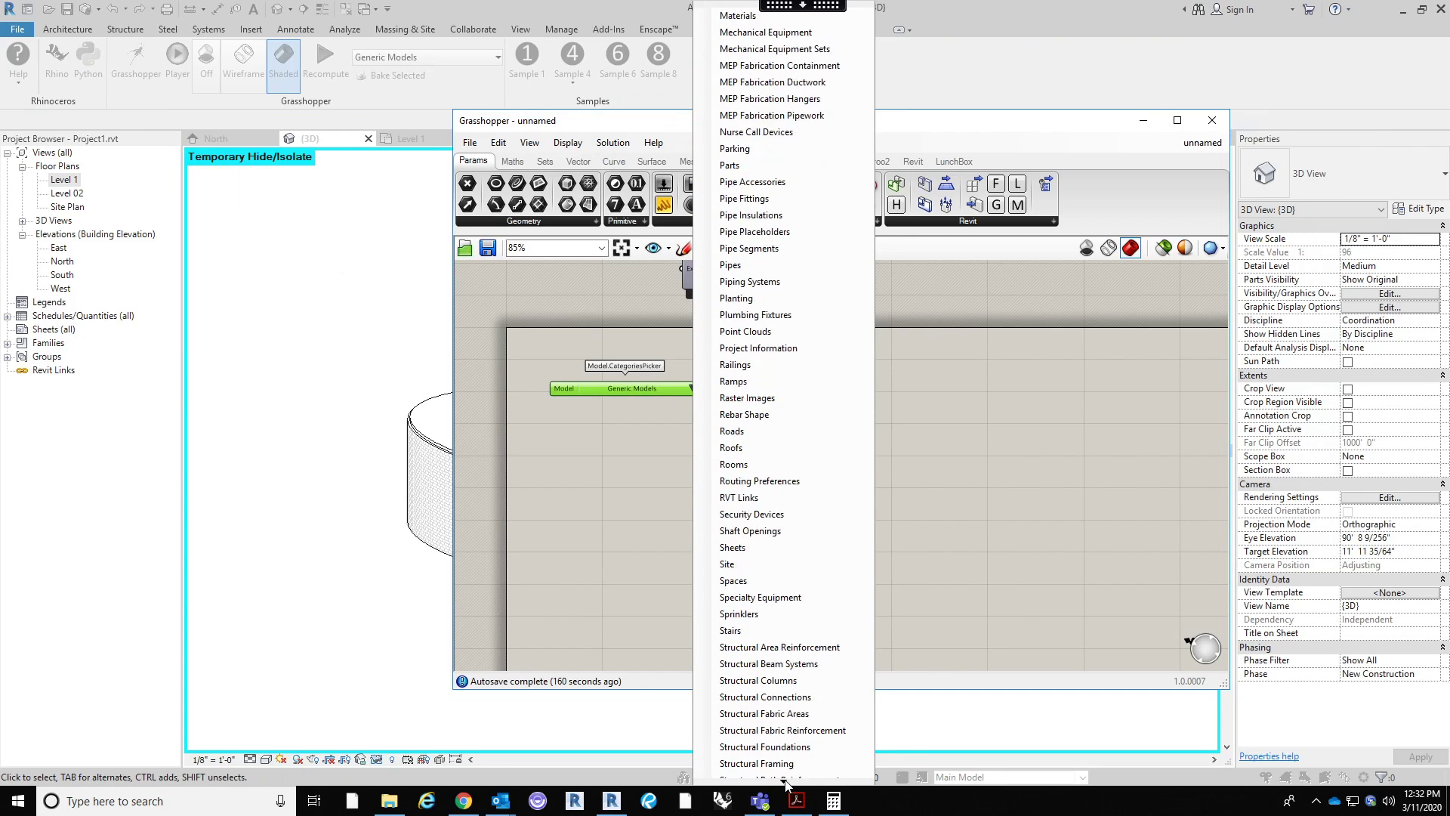
{"action": "left_click", "coordinate": [731, 697]}
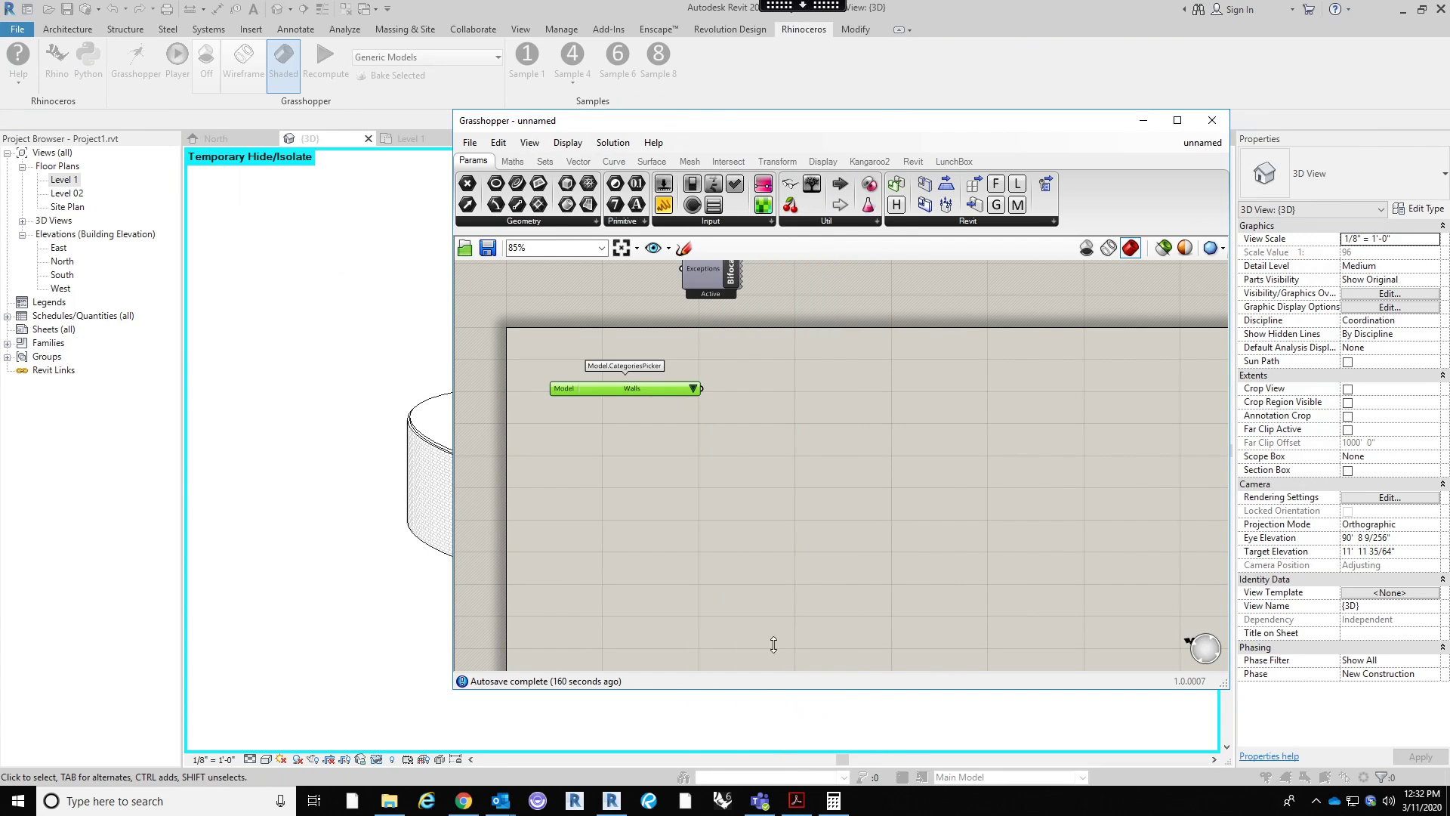
Step: Add an Element.CategoryFilter component beside the Walls category picker
{"action": "right_click_drag", "start_coordinate": [746, 388], "coordinate": [734, 424]}
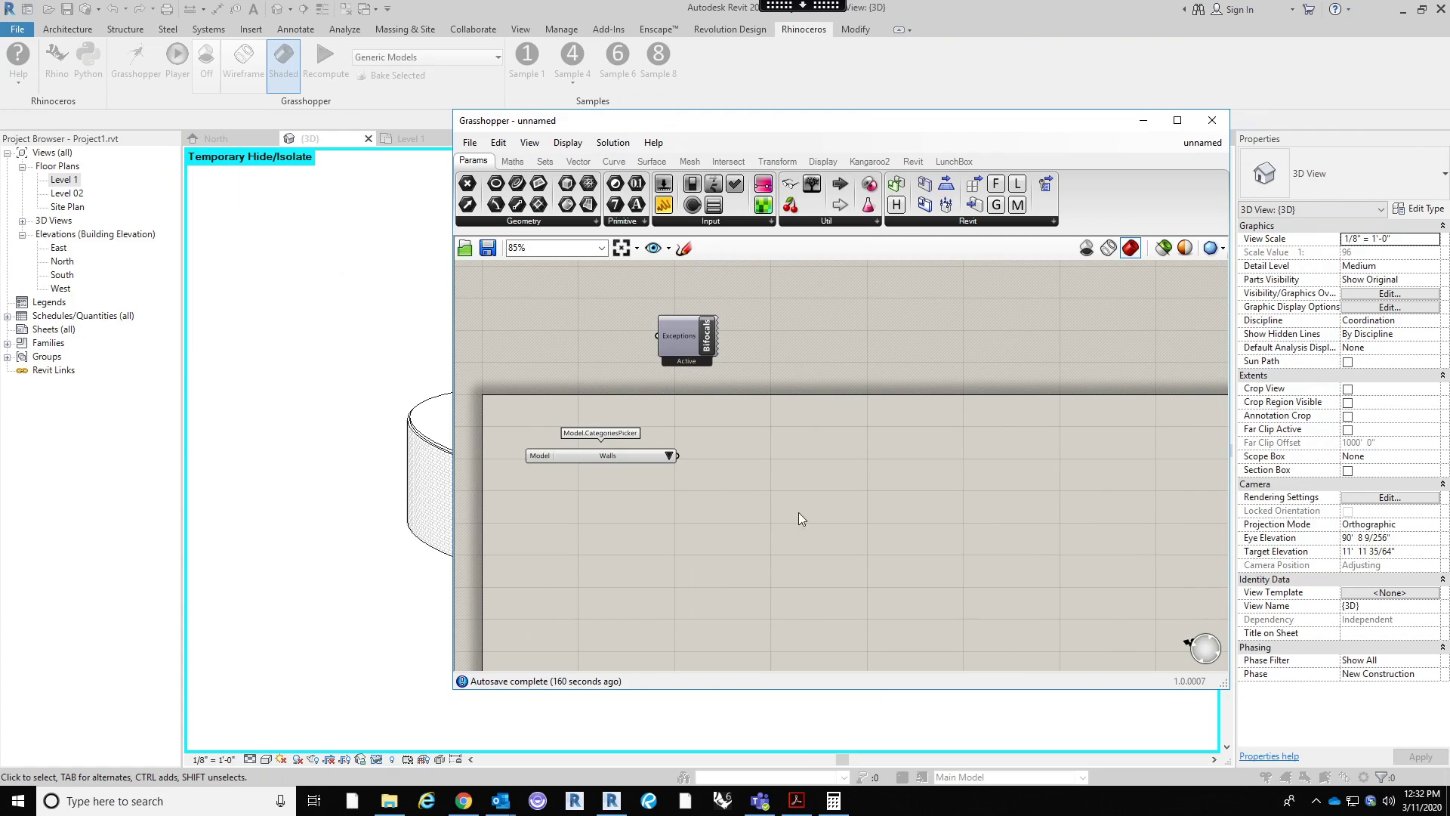
{"action": "double_click", "coordinate": [813, 493]}
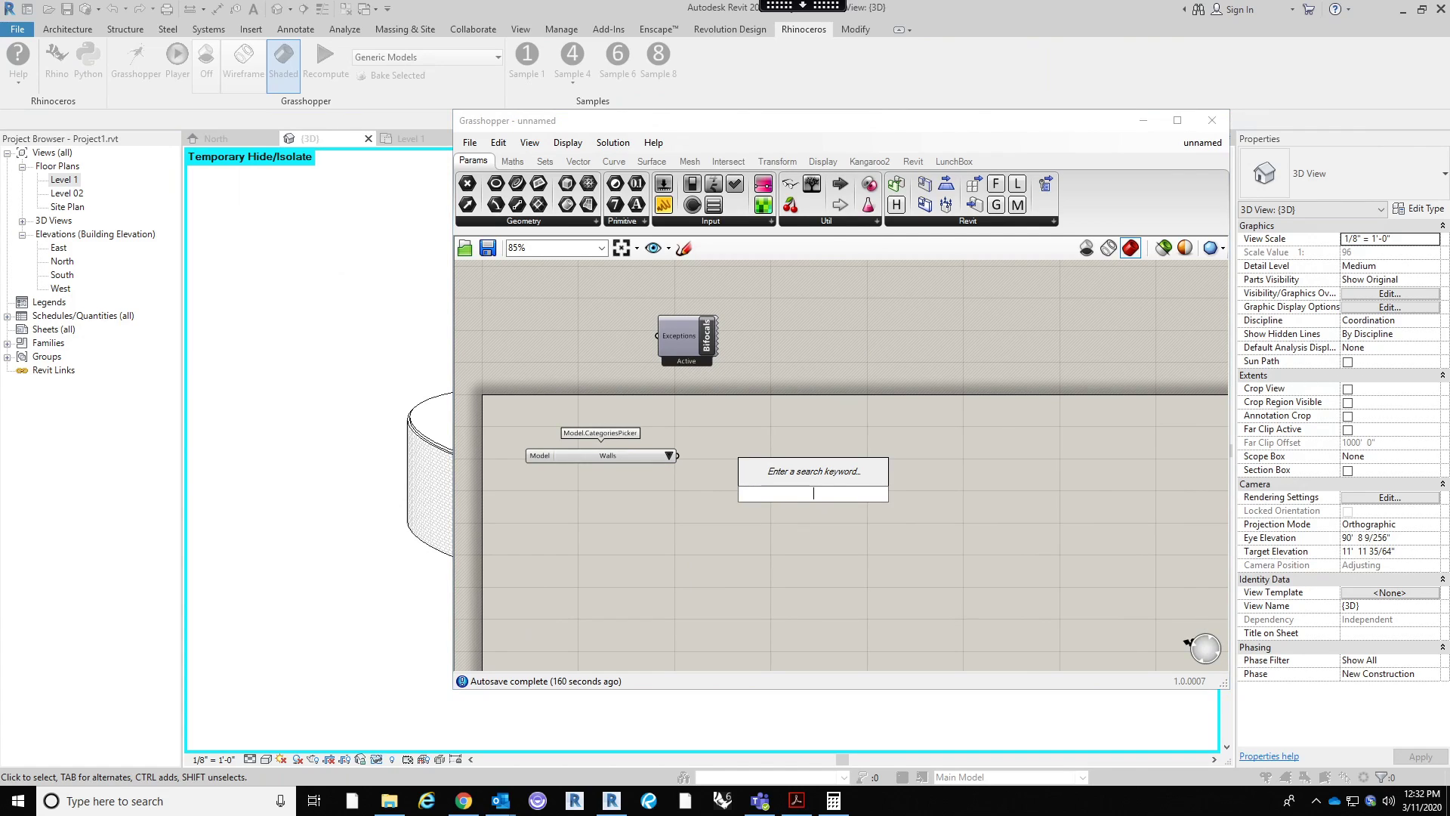
{"action": "type", "text": "categ"}
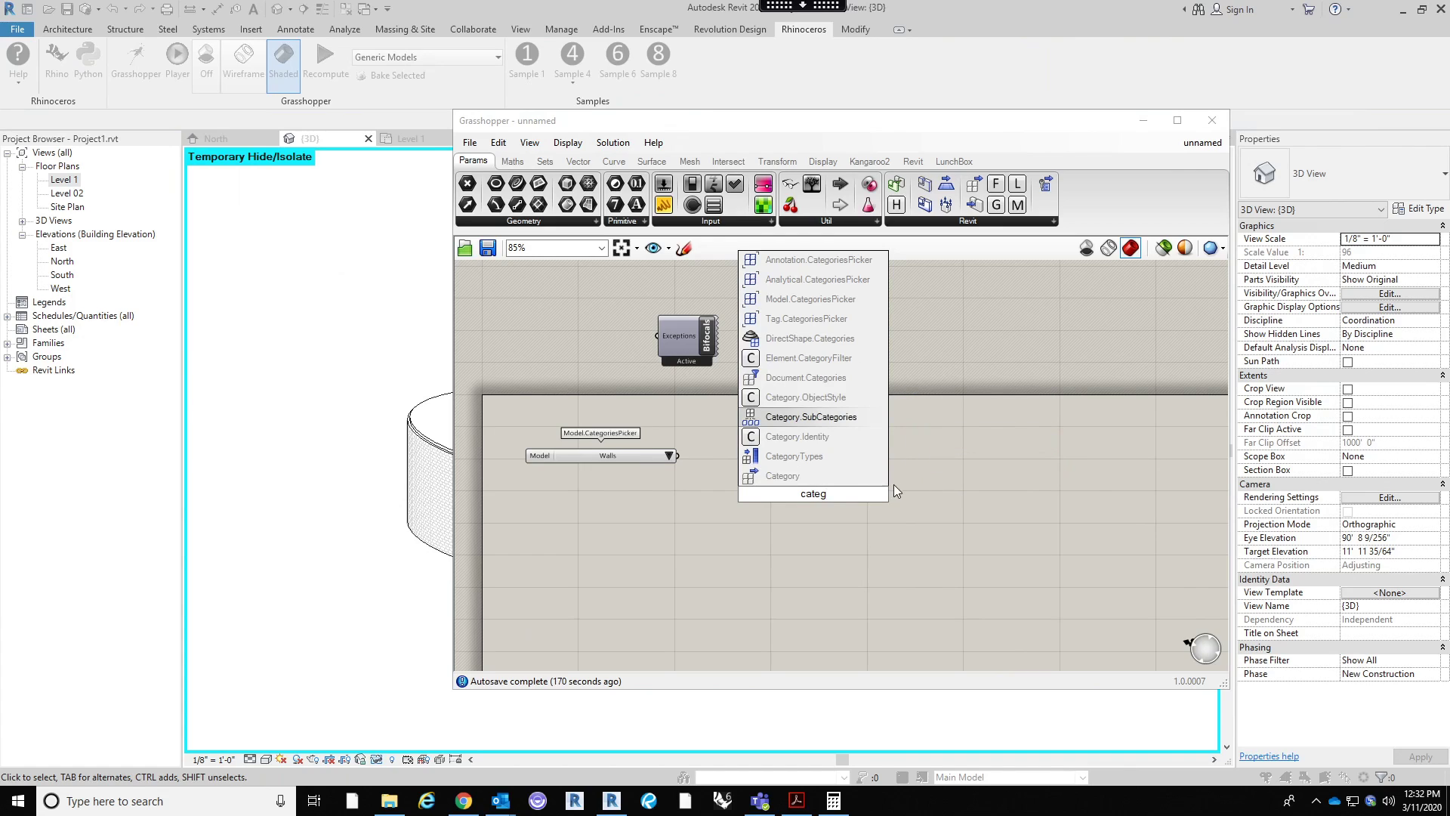
{"action": "type", "text": "ory fil"}
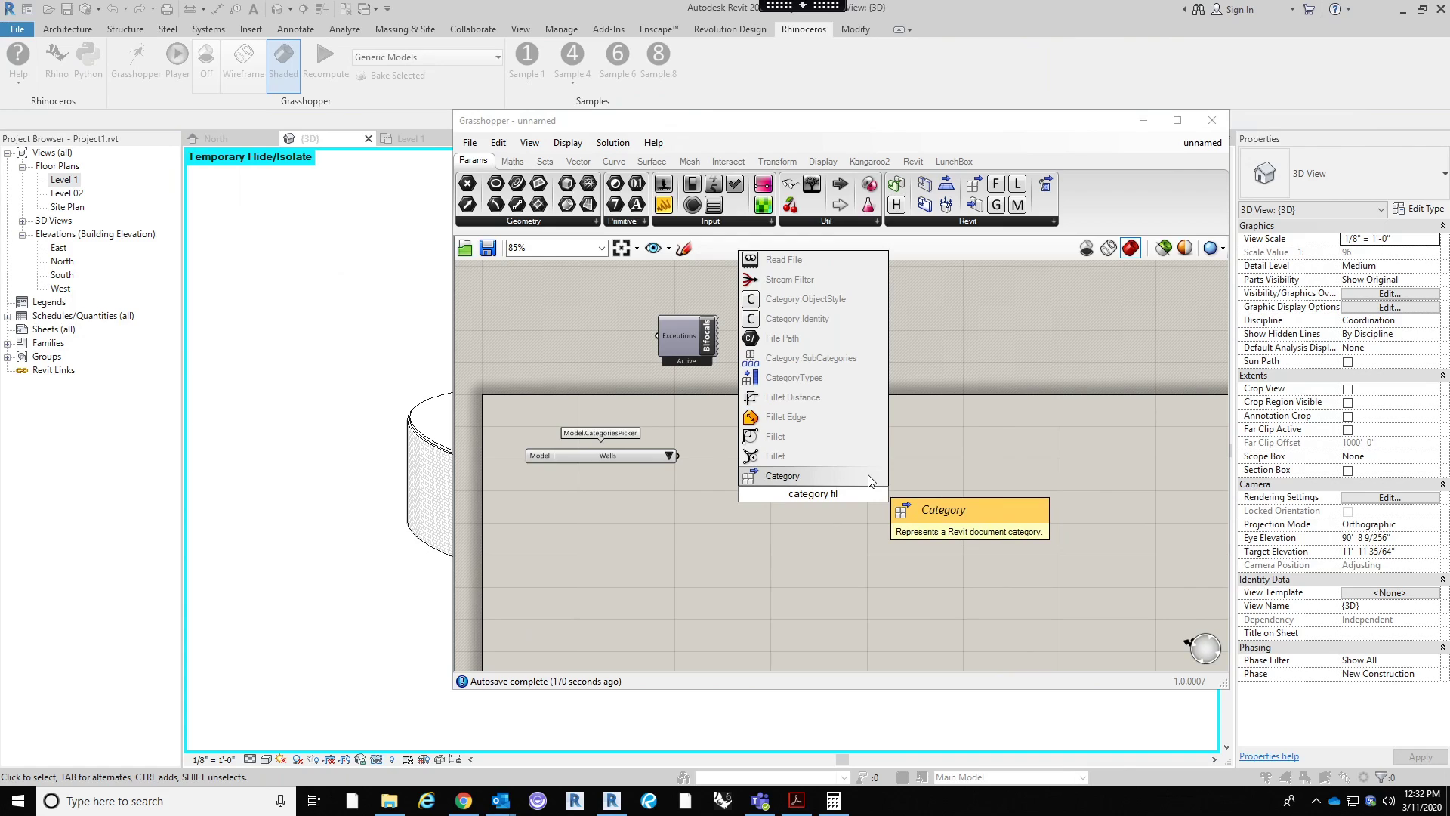
{"action": "key", "text": "BackSpace"}
{"action": "key", "text": "BackSpace"}
{"action": "key", "text": "BackSpace"}
{"action": "key", "text": "BackSpace"}
{"action": "type", "text": "fil"}
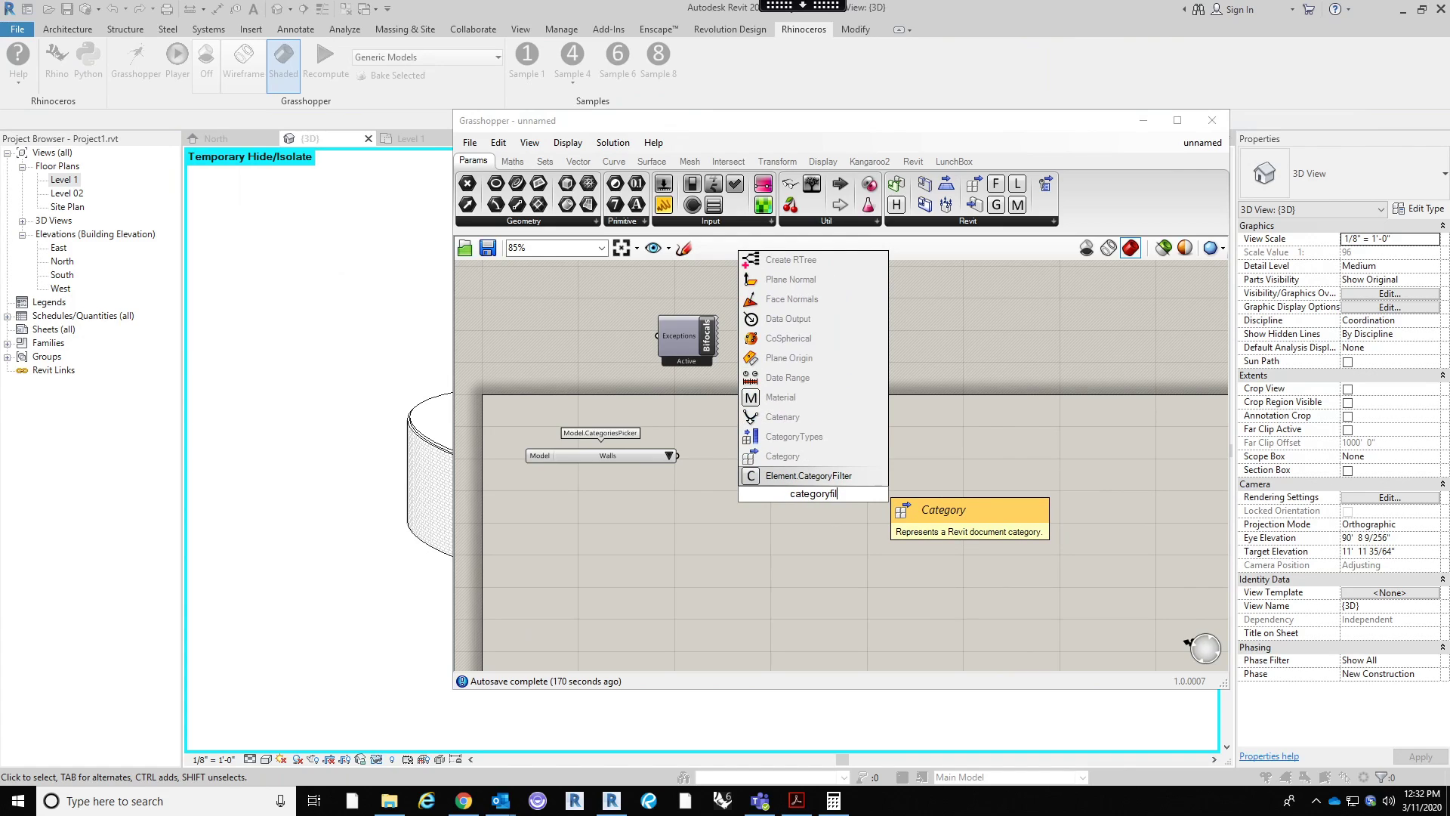
{"action": "left_click", "coordinate": [845, 473]}
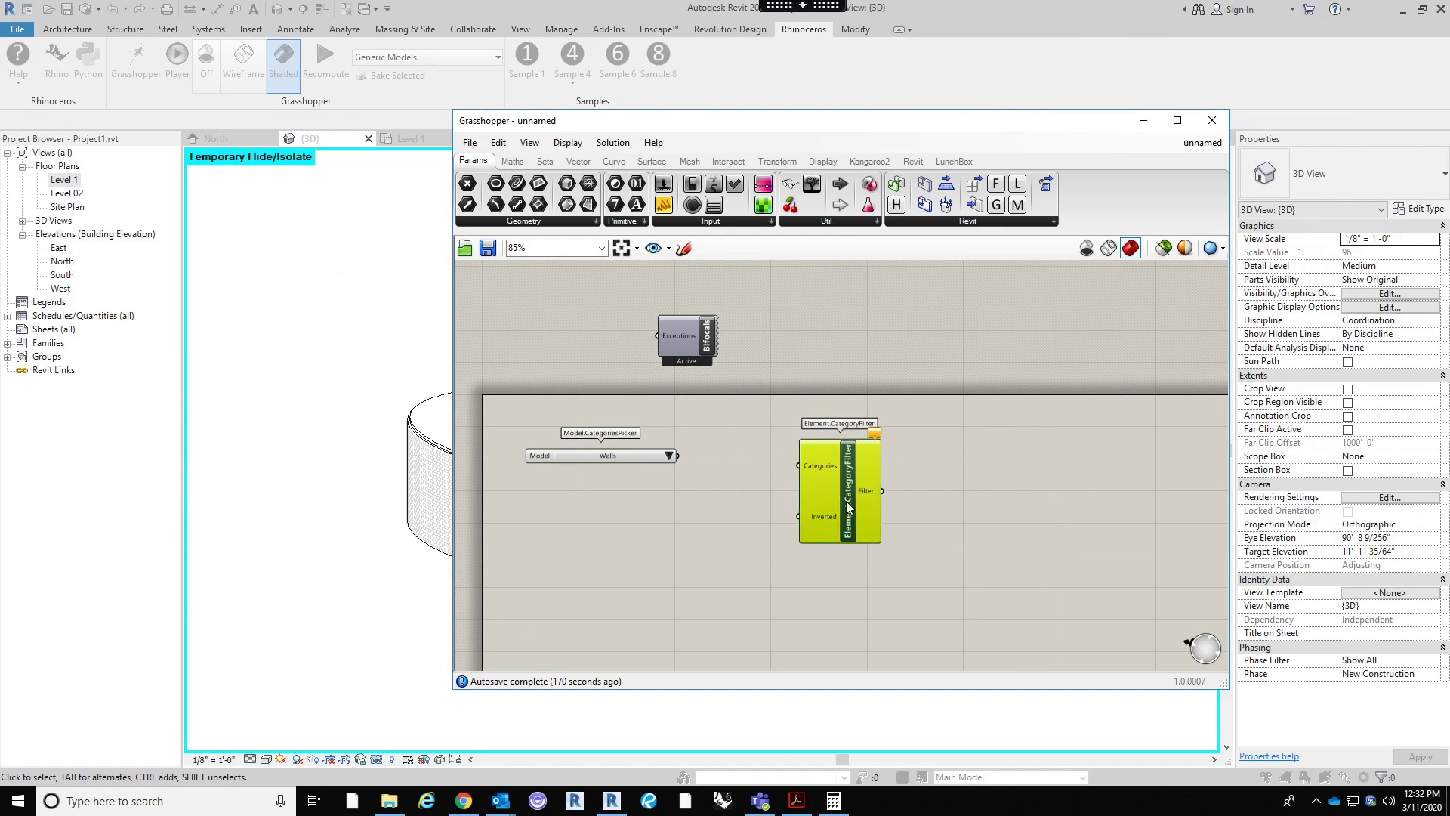
Step: Connect the Walls category picker to the Categories input of Element.CategoryFilter and line the filter up with the picker
{"action": "left_click_drag", "start_coordinate": [677, 455], "coordinate": [809, 501]}
{"action": "left_click", "coordinate": [906, 515]}
{"action": "right_click_drag", "start_coordinate": [918, 511], "coordinate": [922, 466]}
{"action": "left_click_drag", "start_coordinate": [813, 475], "coordinate": [823, 432]}
{"action": "left_click", "coordinate": [886, 434]}
{"action": "right_click_drag", "start_coordinate": [909, 430], "coordinate": [840, 476]}
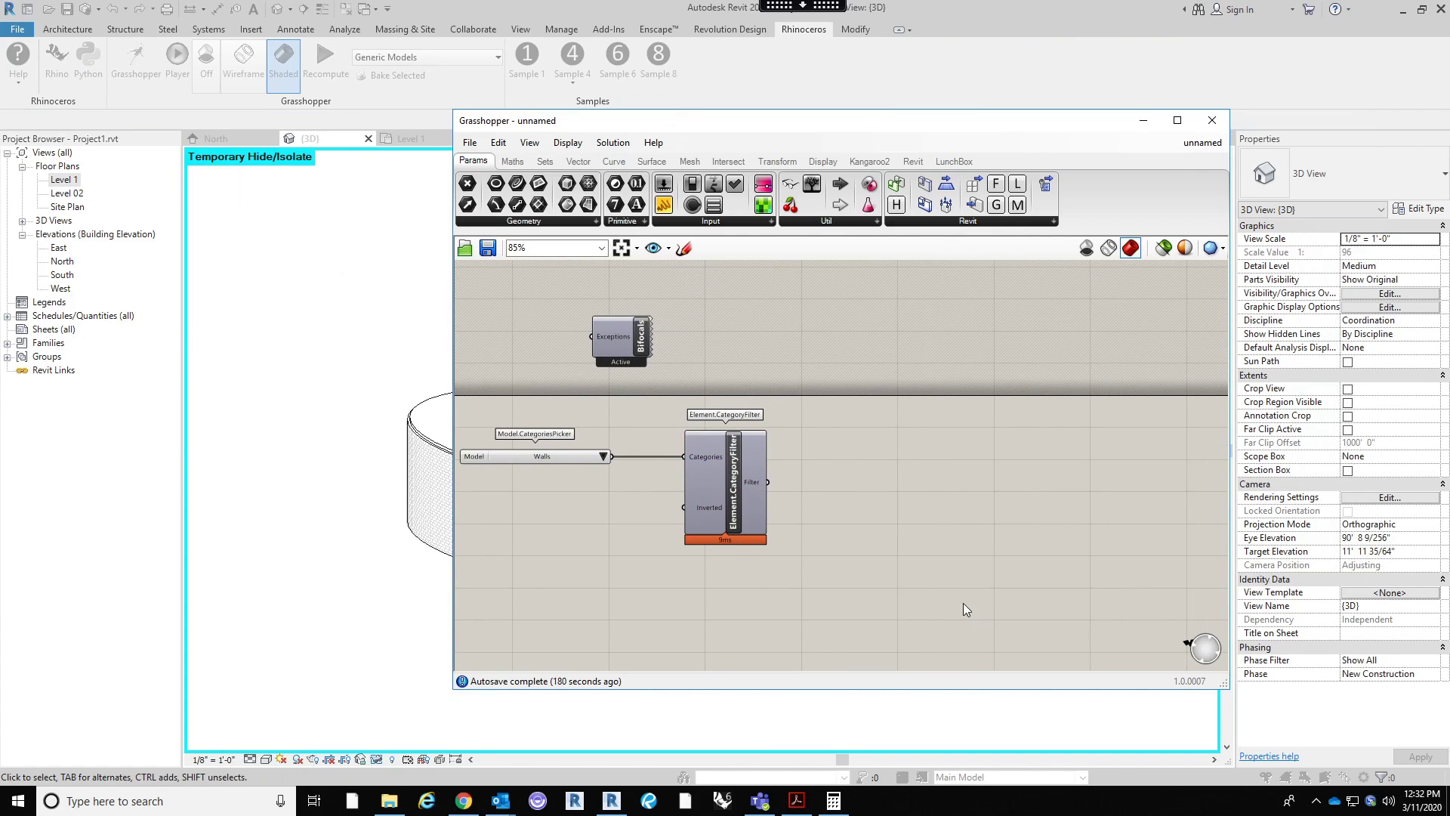
Step: Add a Document.Elements component beside the category filter and connect the filter's output to its Filter input
{"action": "double_click", "coordinate": [955, 541]}
{"action": "type", "text": "do"}
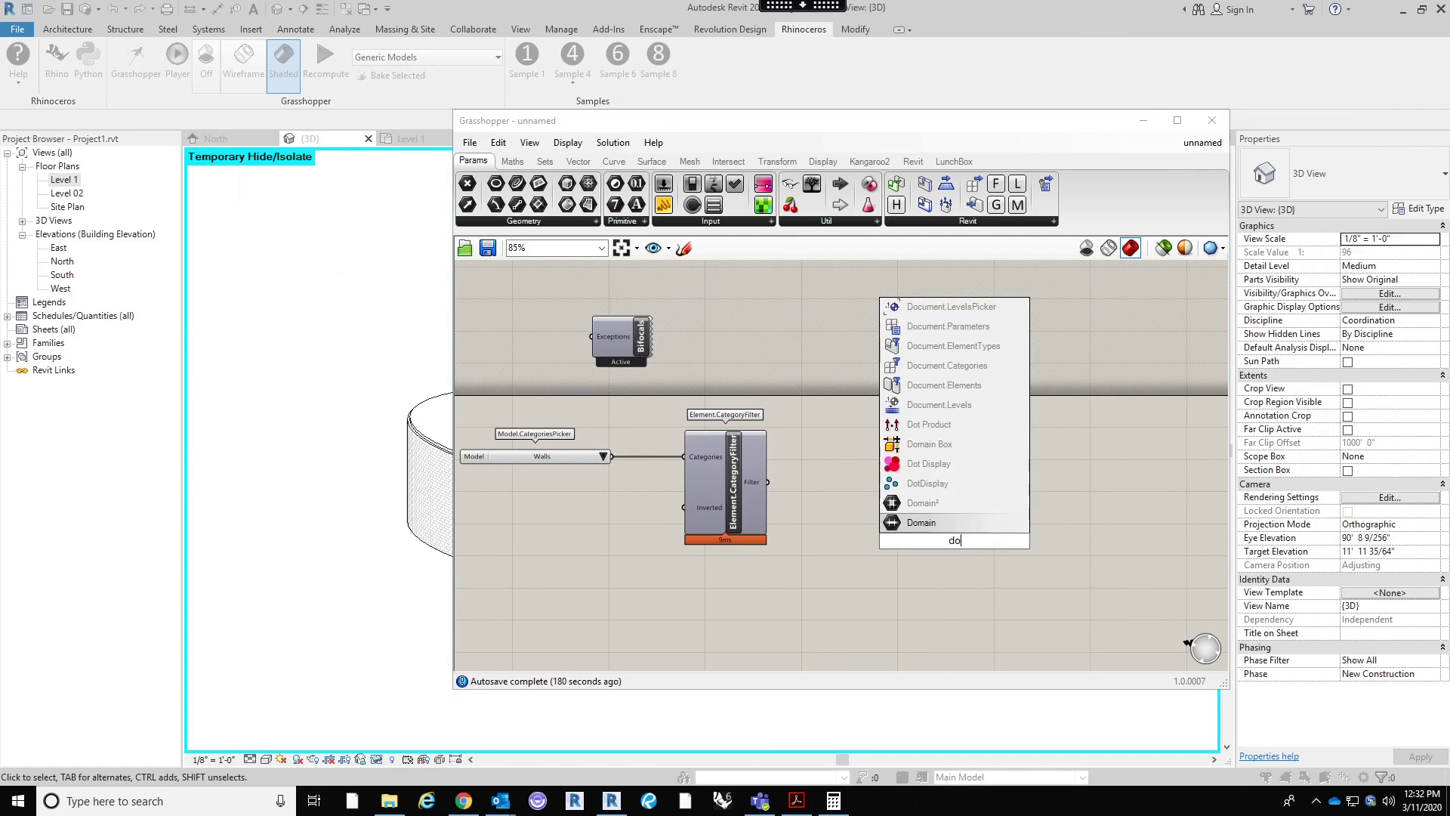
{"action": "type", "text": "cument"}
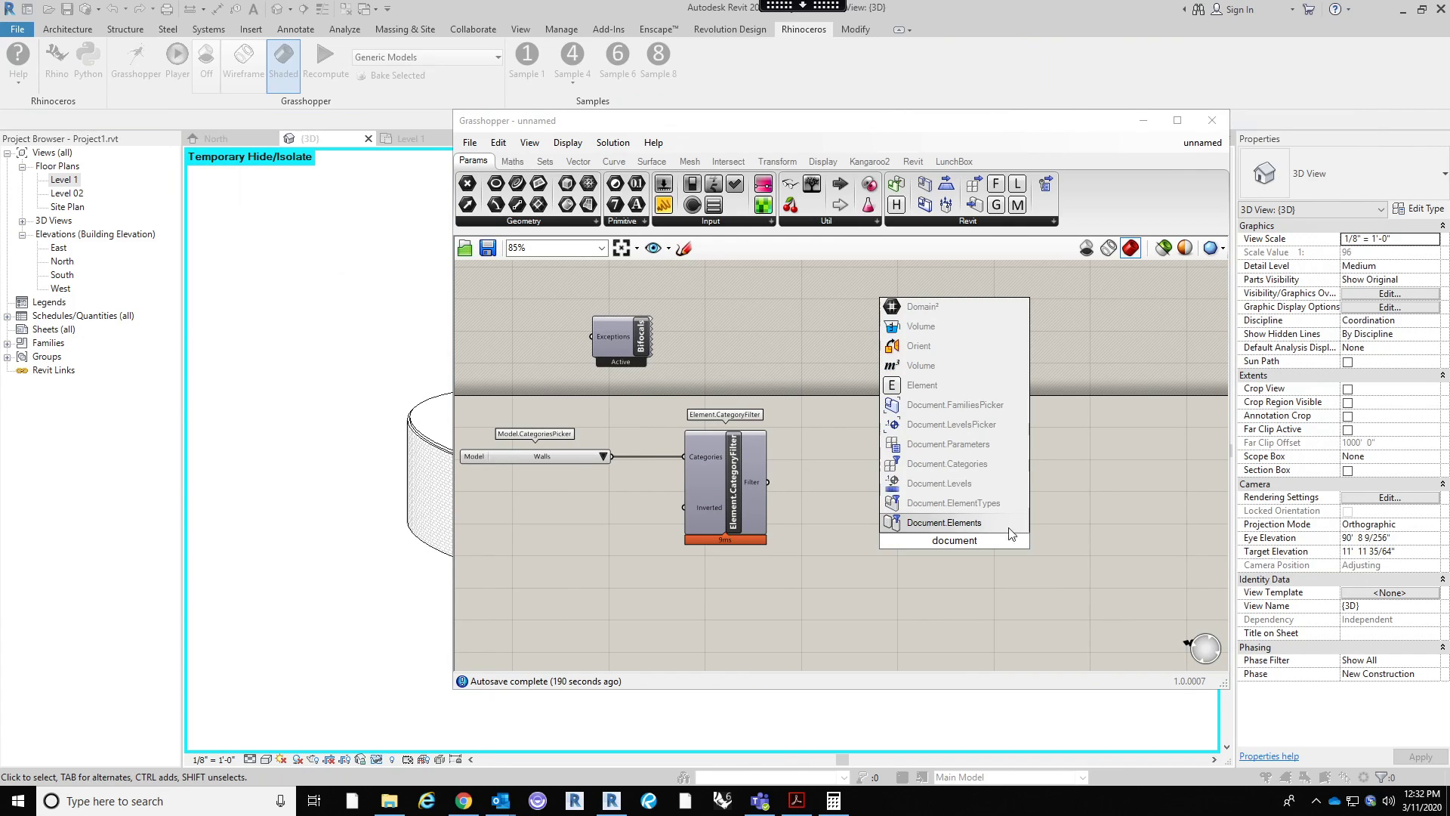
{"action": "left_click", "coordinate": [953, 530]}
{"action": "left_click_drag", "start_coordinate": [953, 537], "coordinate": [880, 494]}
{"action": "left_click_drag", "start_coordinate": [768, 482], "coordinate": [852, 493]}
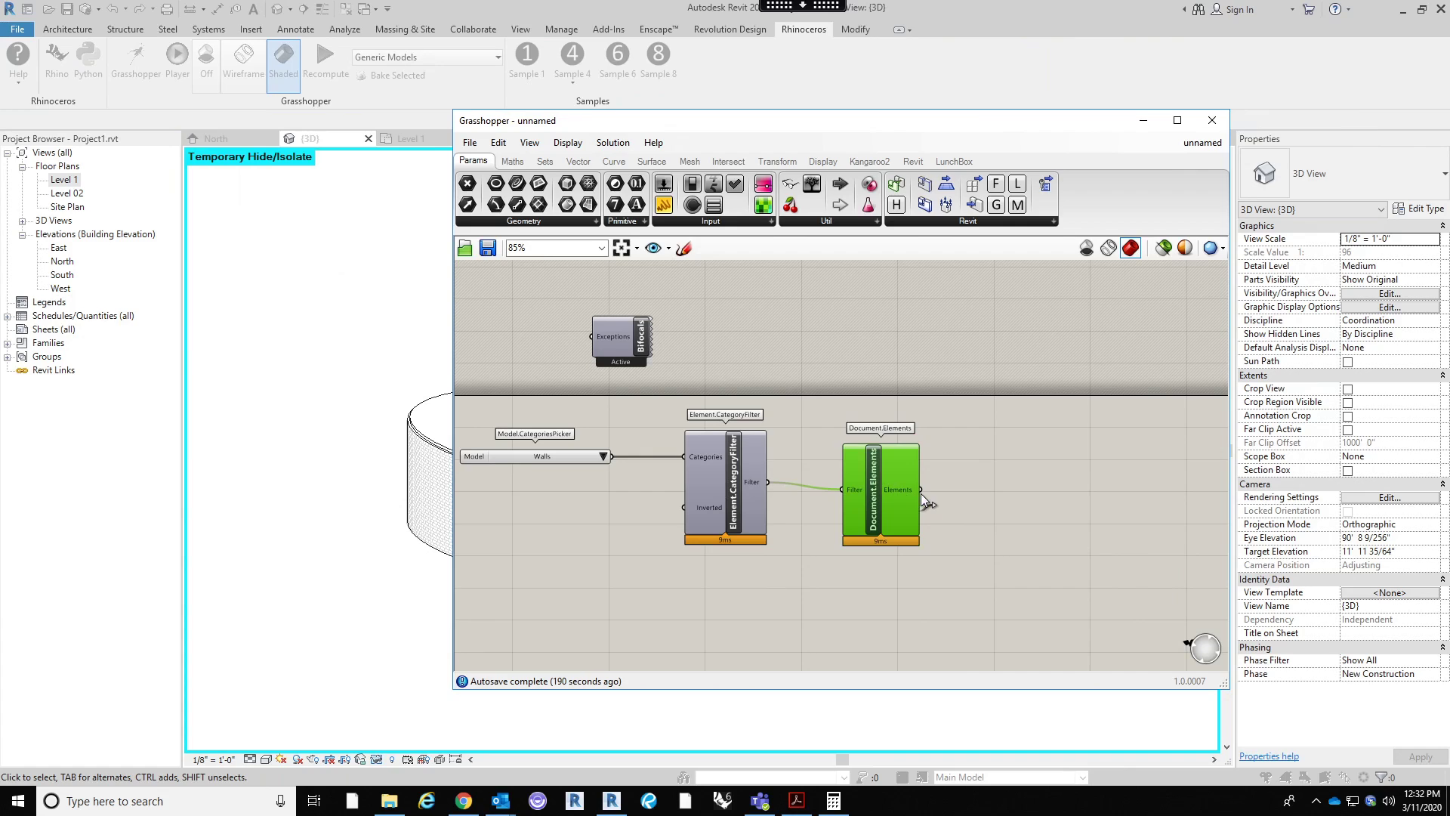
{"action": "left_click", "coordinate": [965, 460]}
{"action": "right_click_drag", "start_coordinate": [926, 485], "coordinate": [972, 486]}
{"action": "left_click_drag", "start_coordinate": [931, 497], "coordinate": [919, 487]}
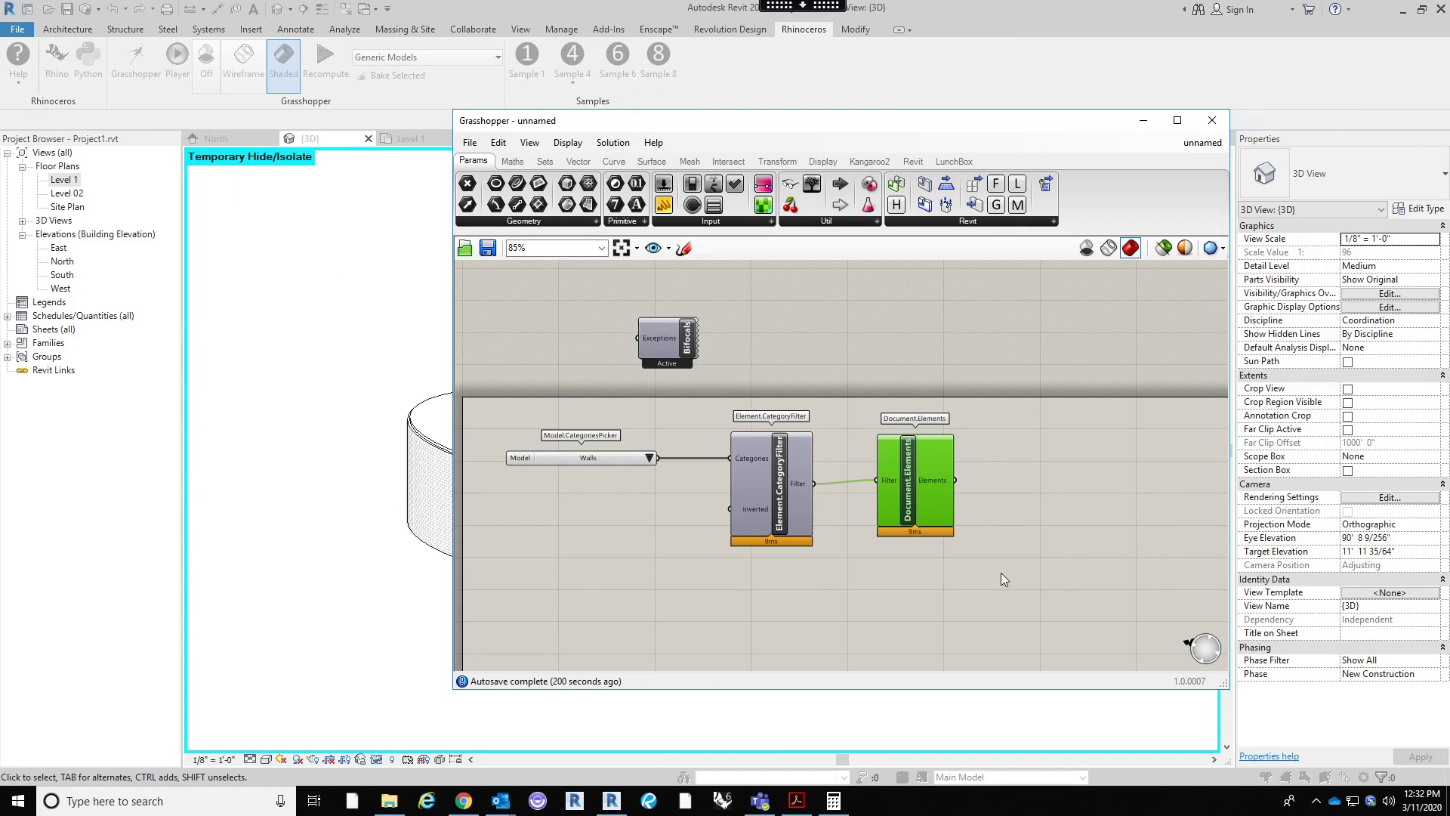
Step: Review the component chain from the Walls category picker through the category filter to Document.Elements
{"action": "left_click", "coordinate": [666, 472]}
{"action": "right_click_drag", "start_coordinate": [590, 529], "coordinate": [631, 510]}
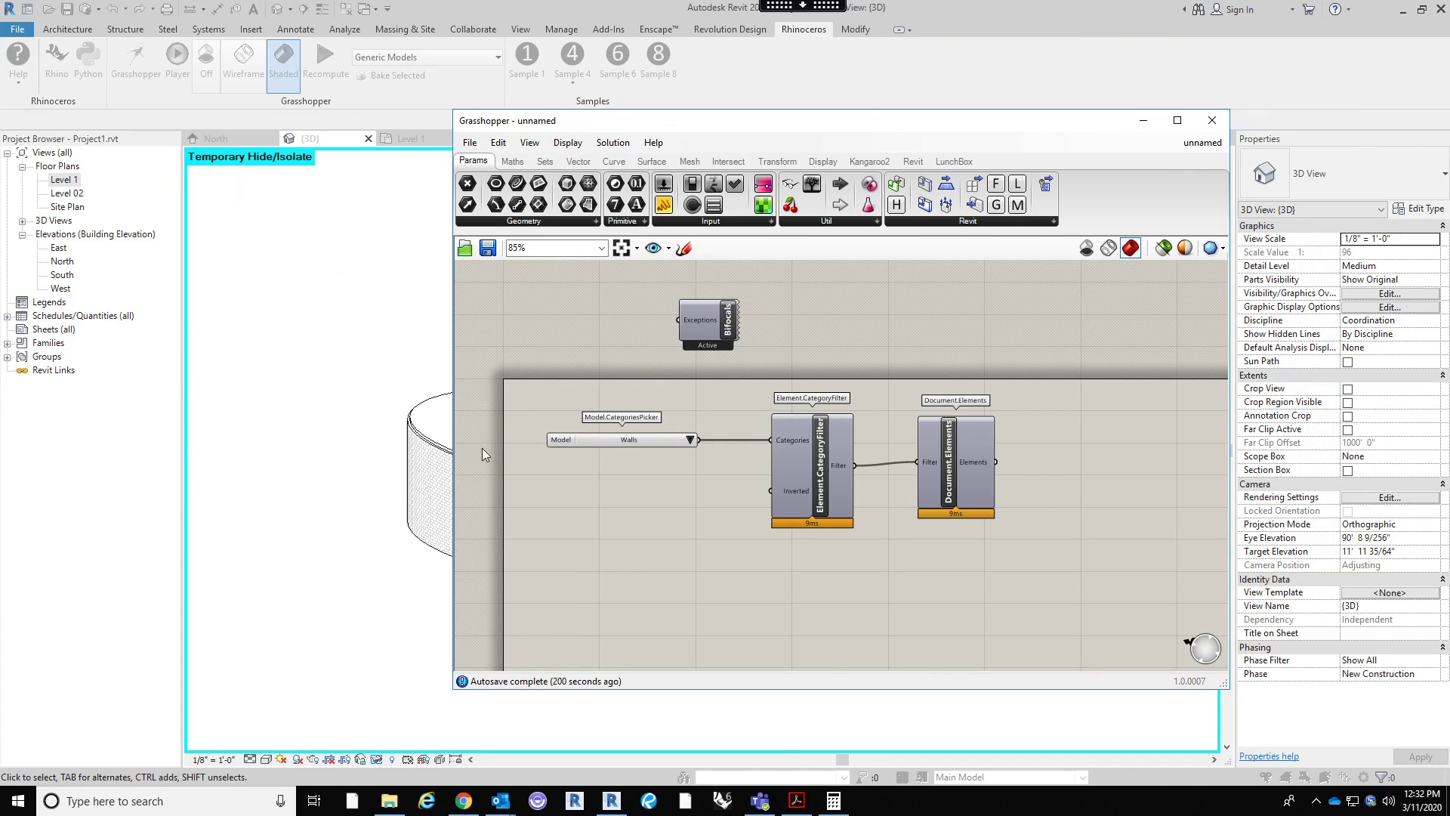
{"action": "right_click_drag", "start_coordinate": [677, 487], "coordinate": [650, 483]}
{"action": "scroll", "coordinate": [714, 444], "scroll_direction": "up", "scroll_amount": 1}
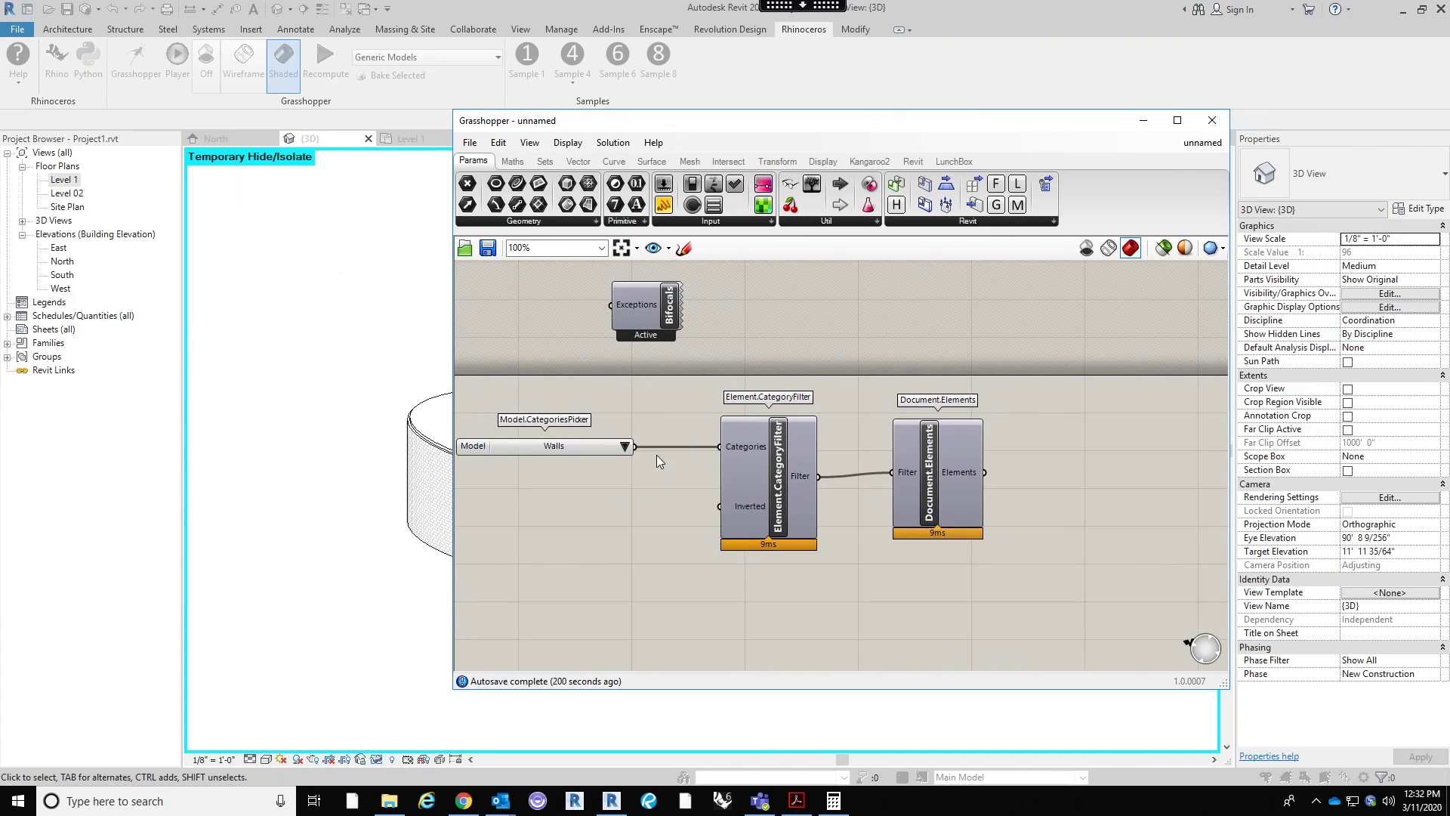
{"action": "right_click_drag", "start_coordinate": [688, 433], "coordinate": [744, 410]}
{"action": "right_click_drag", "start_coordinate": [704, 472], "coordinate": [661, 465]}
{"action": "right_click_drag", "start_coordinate": [777, 427], "coordinate": [651, 419]}
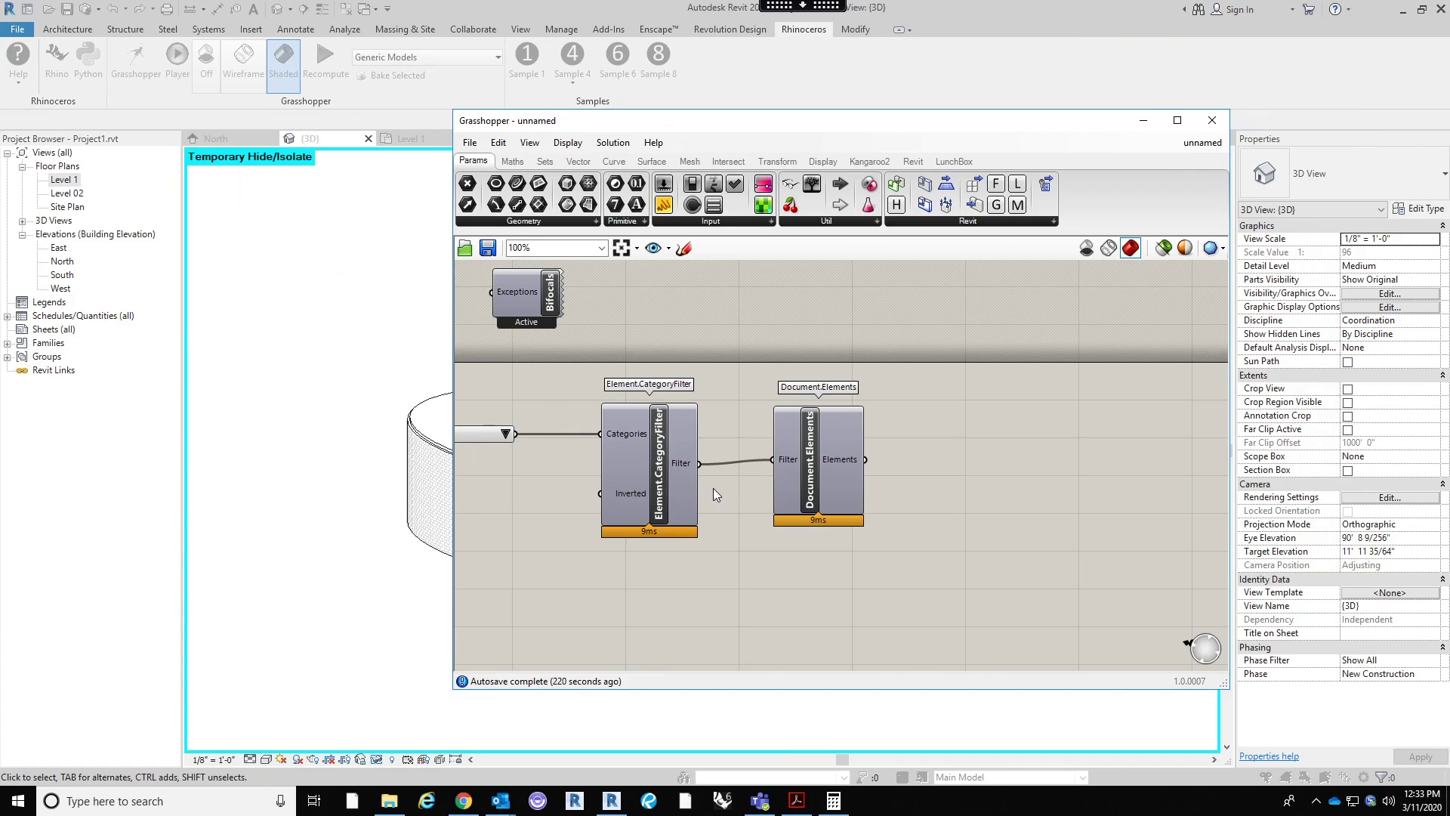
{"action": "left_click", "coordinate": [683, 462]}
{"action": "right_click_drag", "start_coordinate": [1010, 451], "coordinate": [951, 454]}
Step: Add a Panel beside Document.Elements, connect the Elements output to it, and enlarge it to read the listed elements
{"action": "left_click", "coordinate": [768, 467]}
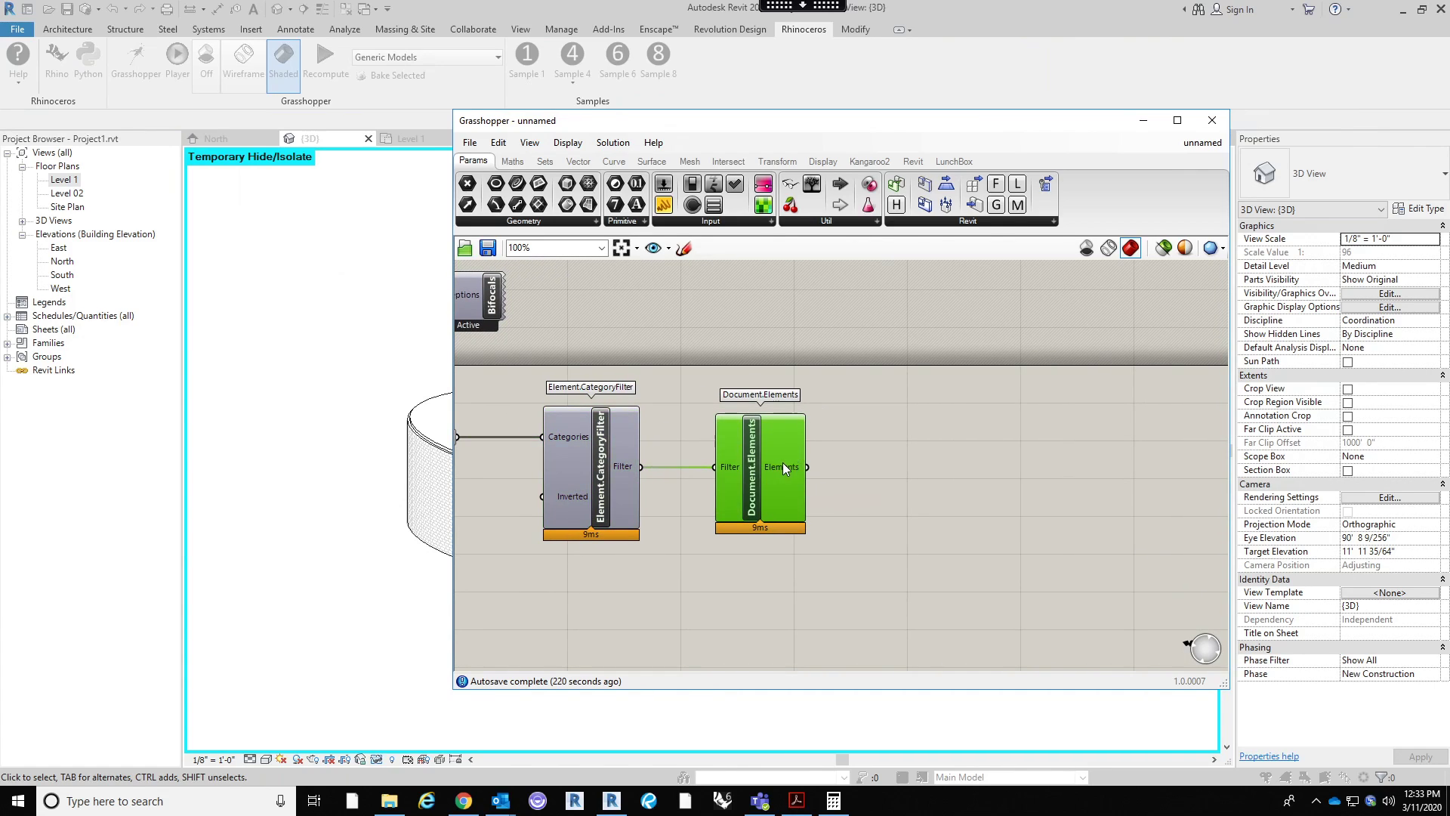
{"action": "mouse_move", "coordinate": [784, 468]}
{"action": "double_click", "coordinate": [916, 524]}
{"action": "type", "text": "pane"}
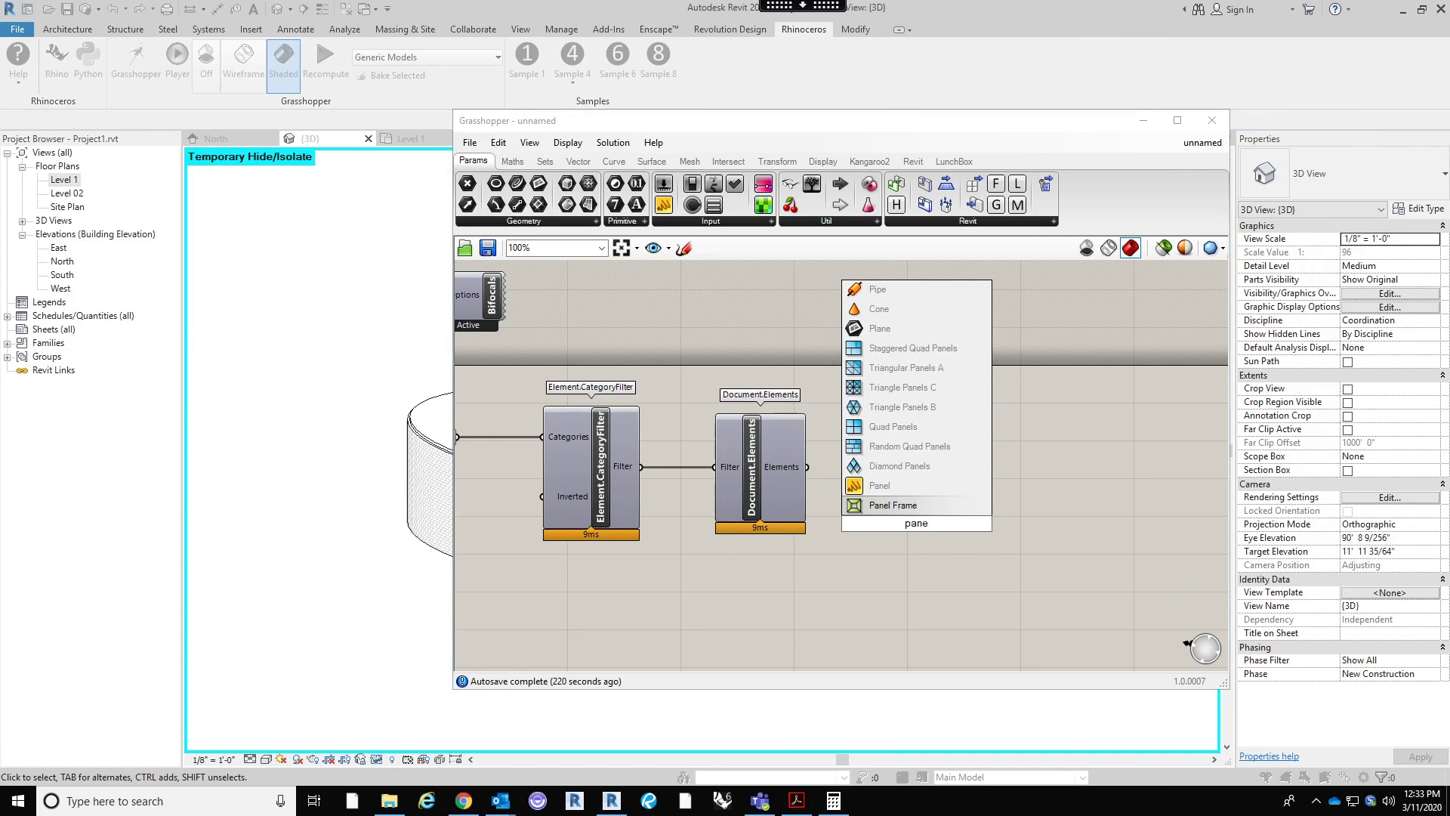
{"action": "left_click", "coordinate": [921, 487]}
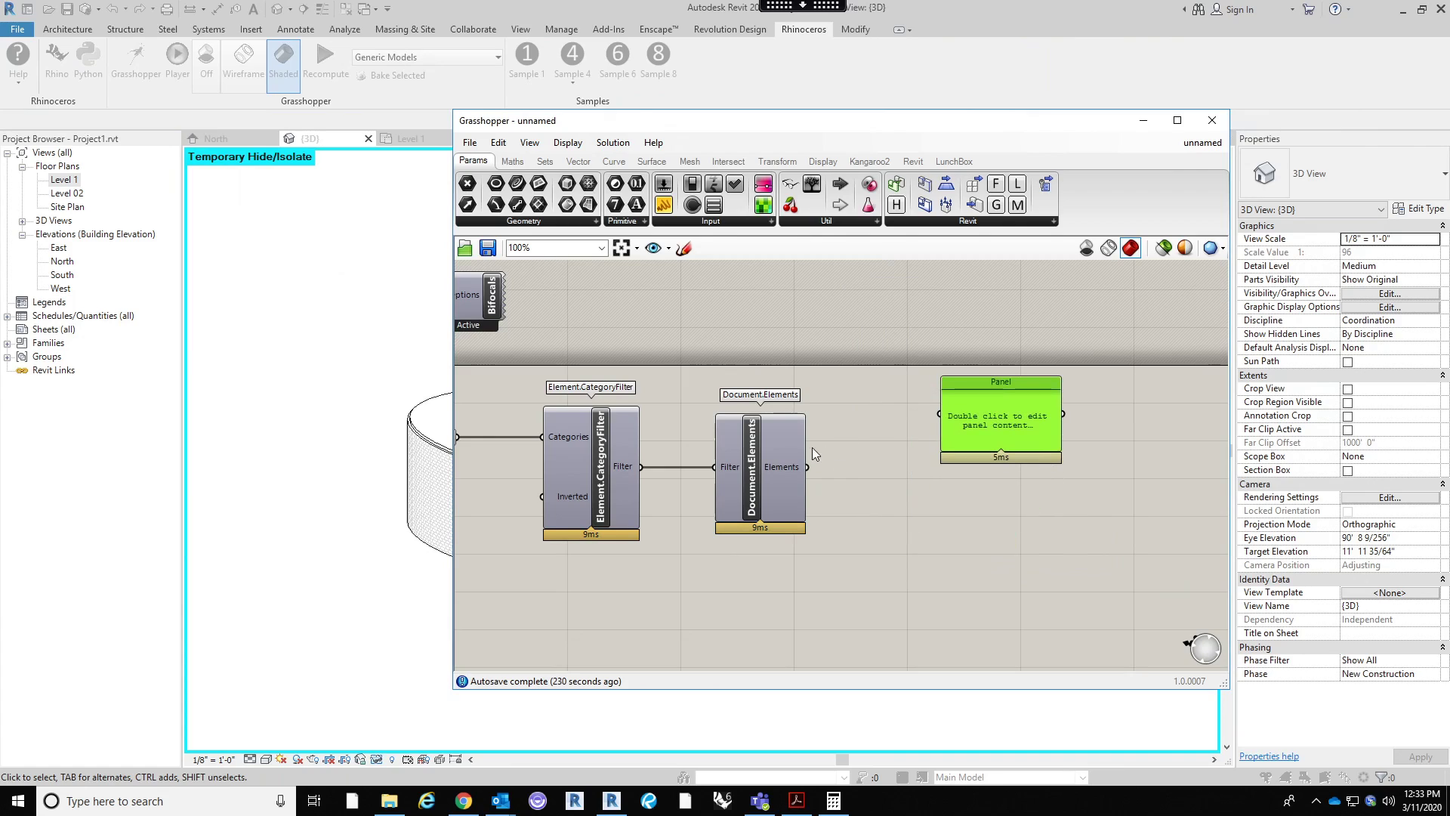
{"action": "left_click_drag", "start_coordinate": [859, 441], "coordinate": [939, 414]}
{"action": "left_click_drag", "start_coordinate": [1060, 452], "coordinate": [1159, 523]}
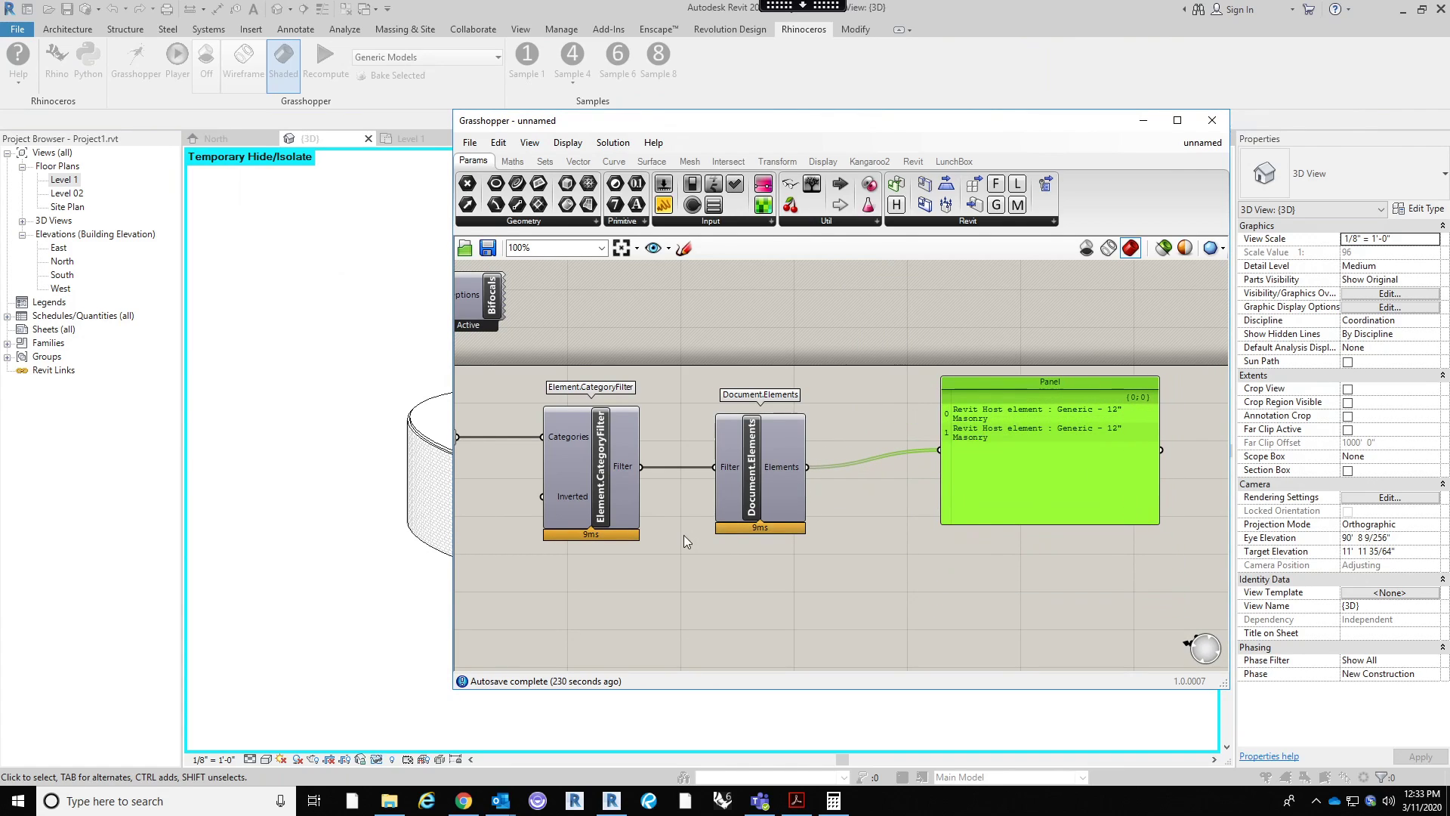
{"action": "scroll", "coordinate": [682, 541], "scroll_direction": "down", "scroll_amount": 2}
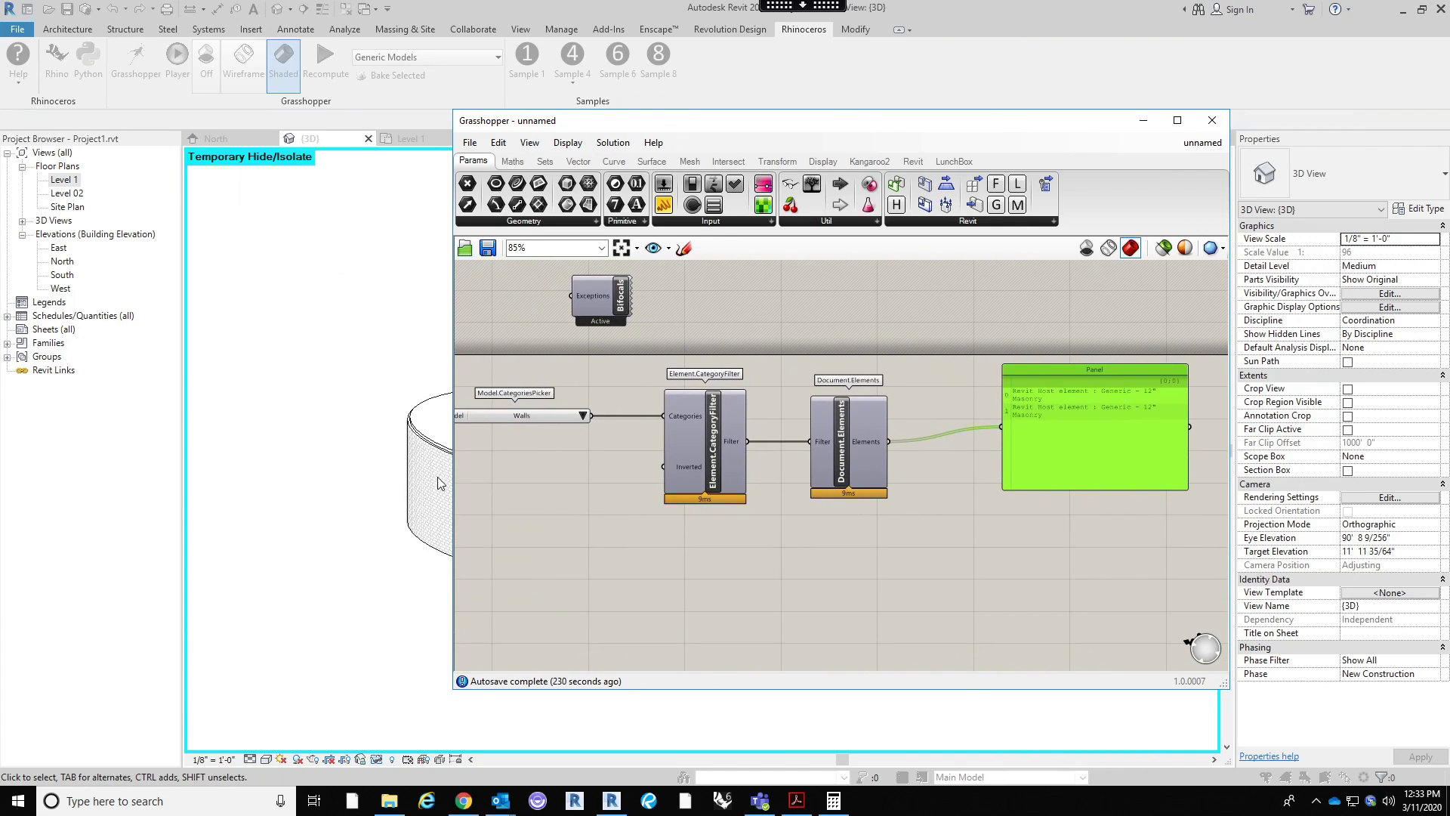
{"action": "scroll", "coordinate": [1099, 421], "scroll_direction": "up", "scroll_amount": 3}
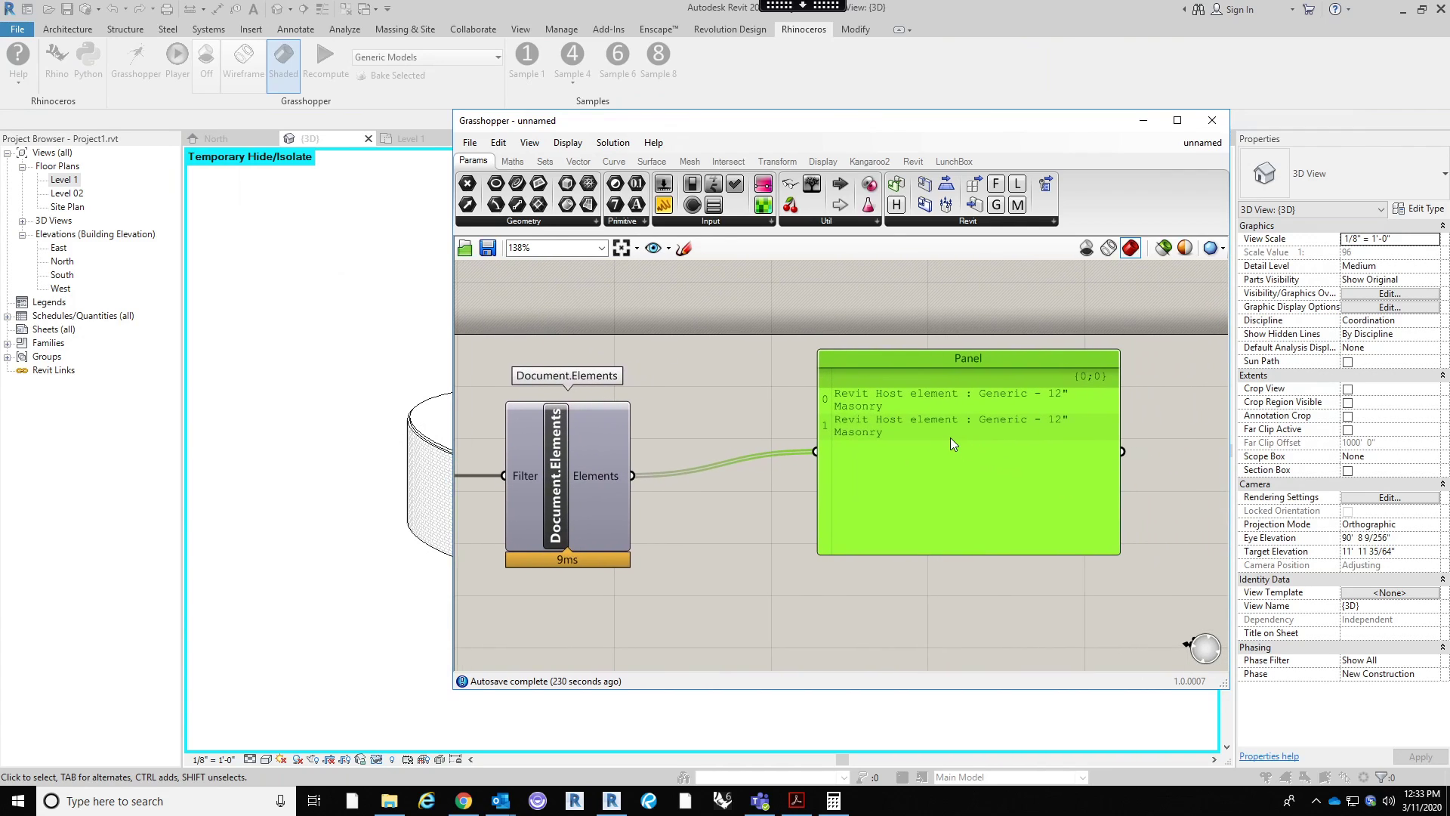
Step: Move the Grasshopper window aside and inspect the elliptical building by orbiting the Revit 3D view
{"action": "left_click_drag", "start_coordinate": [858, 121], "coordinate": [1101, 119]}
{"action": "left_click", "coordinate": [545, 480]}
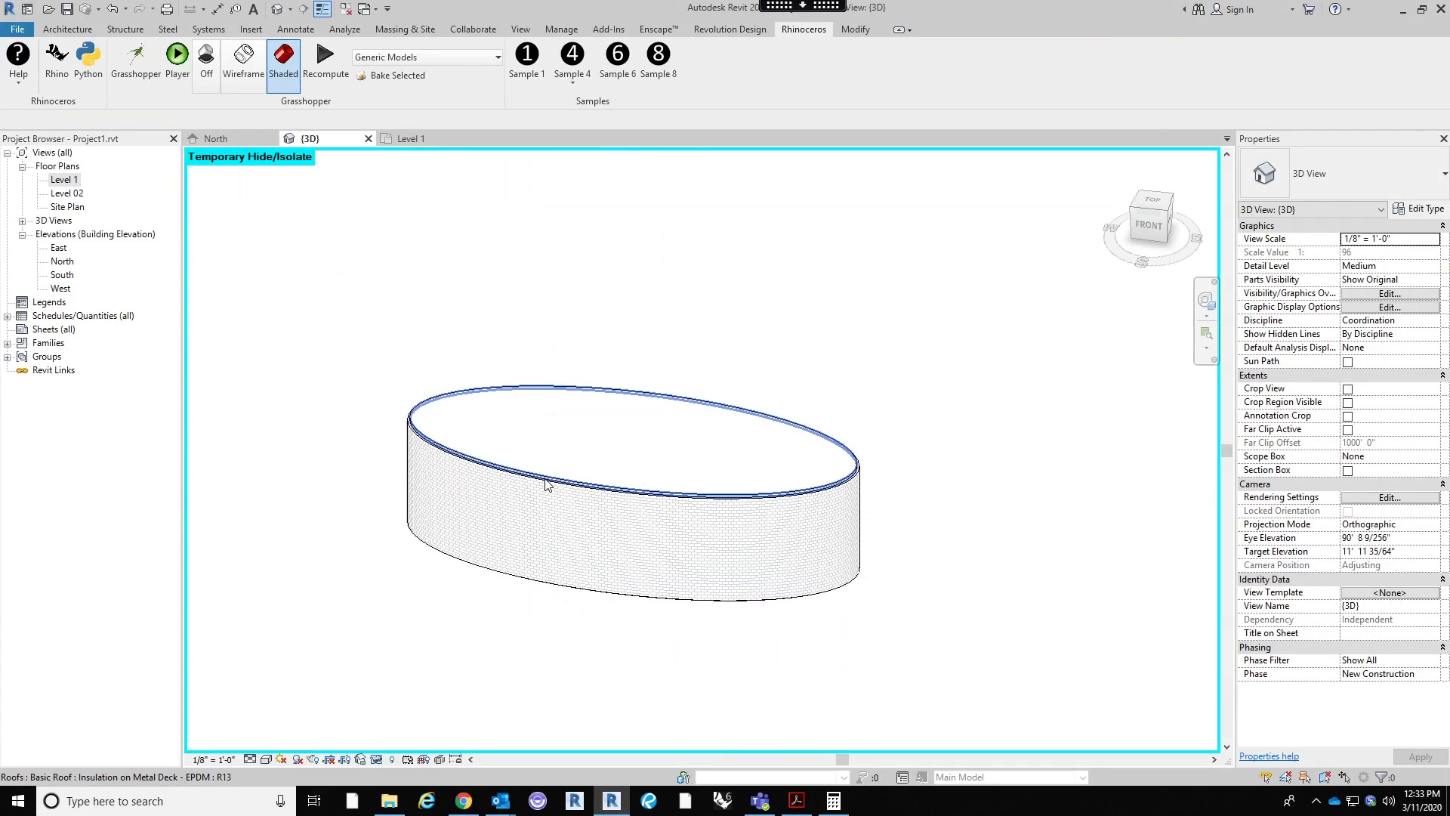
{"action": "left_click", "coordinate": [544, 484]}
{"action": "middle_click_drag", "start_coordinate": [994, 521], "coordinate": [1036, 593], "text": "shift"}
{"action": "left_click", "coordinate": [610, 670]}
{"action": "left_click", "coordinate": [1036, 592]}
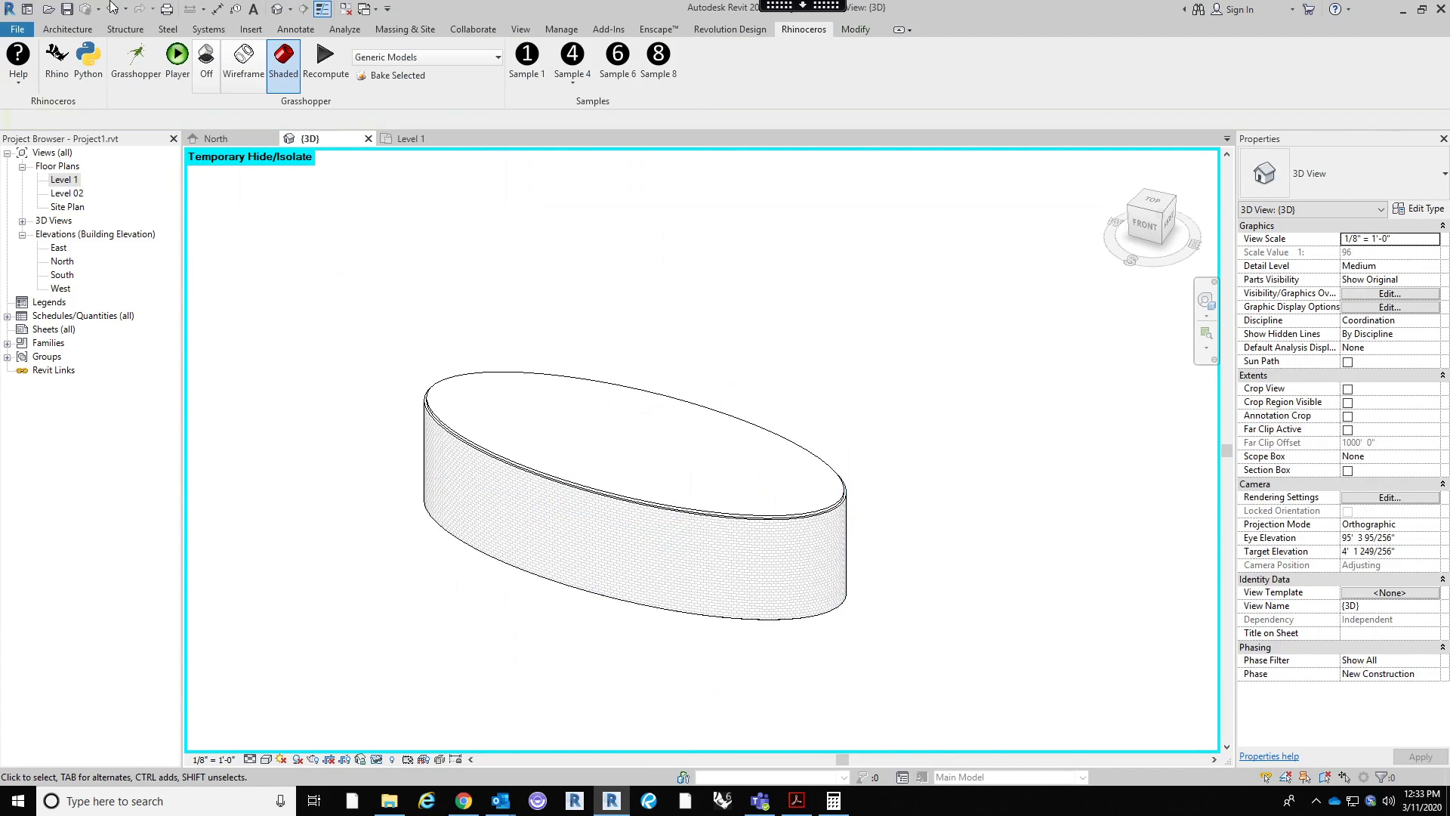
Step: Return to Grasshopper and move the element list Panel up, clearing the space beside Document.Elements
{"action": "left_click", "coordinate": [144, 68]}
{"action": "left_click", "coordinate": [985, 569]}
{"action": "scroll", "coordinate": [1050, 357], "scroll_direction": "down", "scroll_amount": 3}
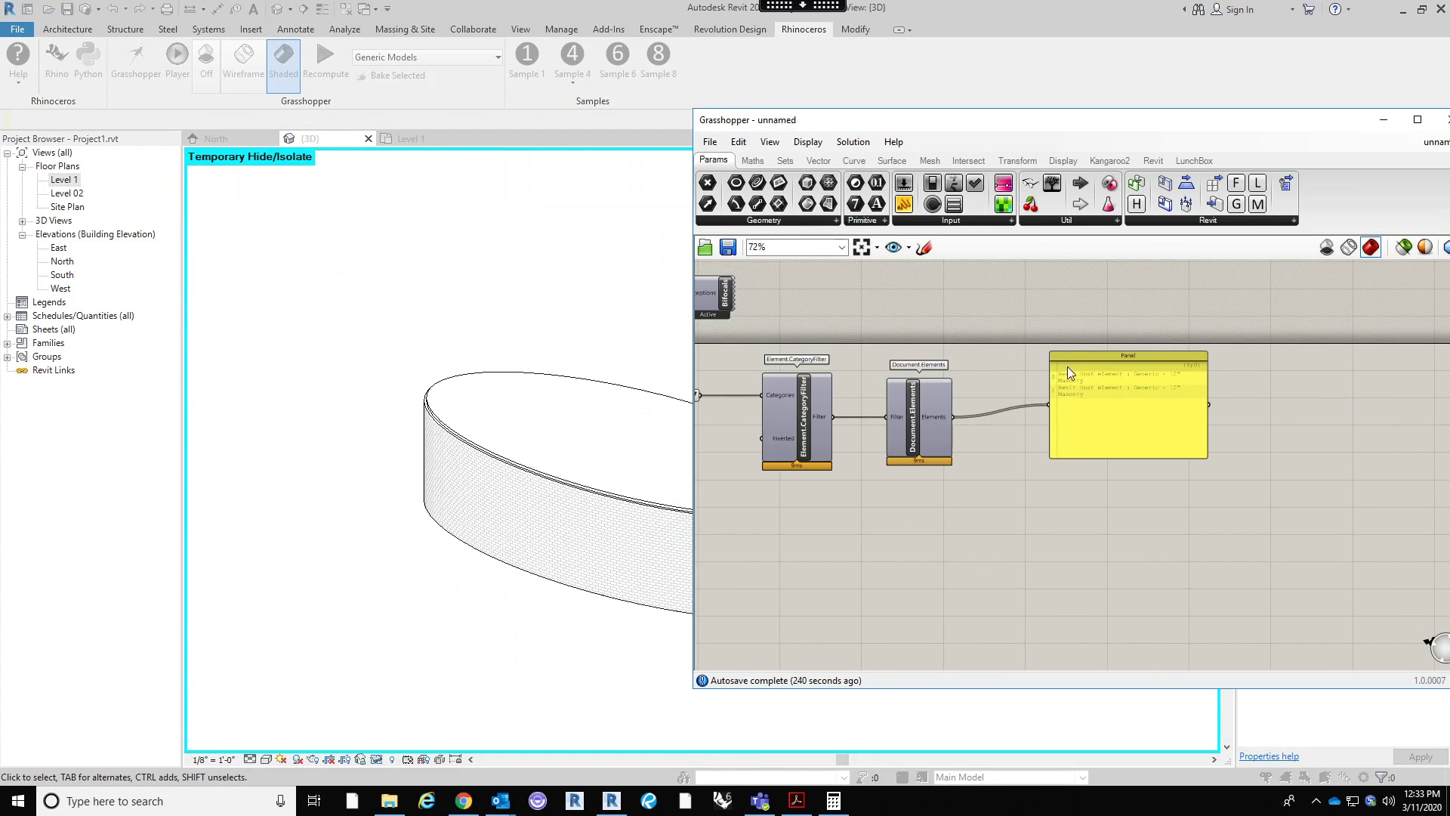
{"action": "right_click_drag", "start_coordinate": [1085, 413], "coordinate": [1083, 361]}
{"action": "left_click_drag", "start_coordinate": [1105, 366], "coordinate": [1107, 319]}
{"action": "right_click_drag", "start_coordinate": [1065, 453], "coordinate": [1107, 504]}
{"action": "scroll", "coordinate": [1098, 500], "scroll_direction": "down", "scroll_amount": 3}
{"action": "scroll", "coordinate": [935, 423], "scroll_direction": "up", "scroll_amount": 2}
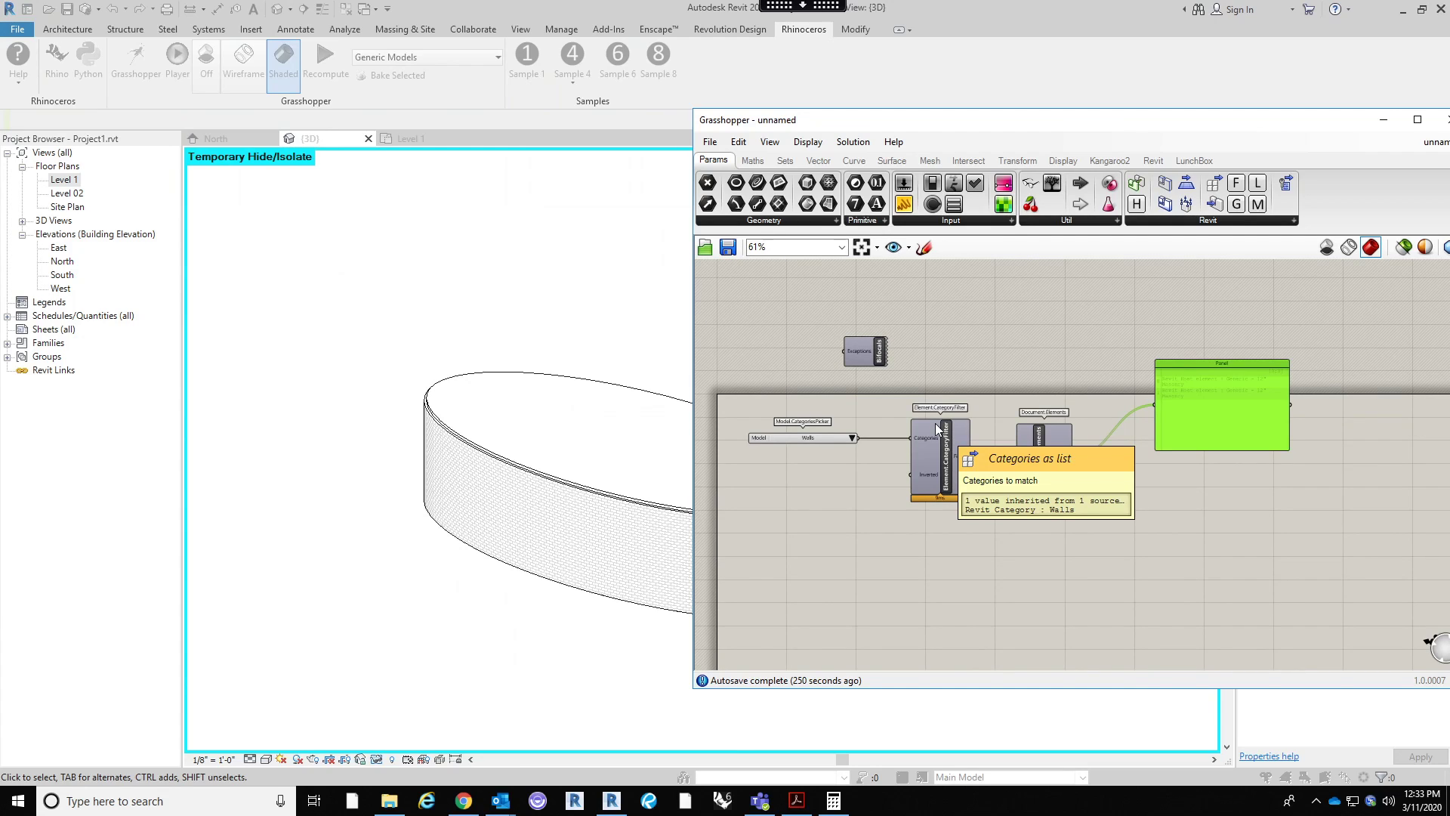
{"action": "right_click_drag", "start_coordinate": [963, 502], "coordinate": [808, 531]}
{"action": "left_click_drag", "start_coordinate": [1053, 397], "coordinate": [1034, 334]}
Step: Add an Element.Geometry component below the Panel, connect the Elements output to its Element input, and read its error message
{"action": "double_click", "coordinate": [1003, 524]}
{"action": "type", "text": "el"}
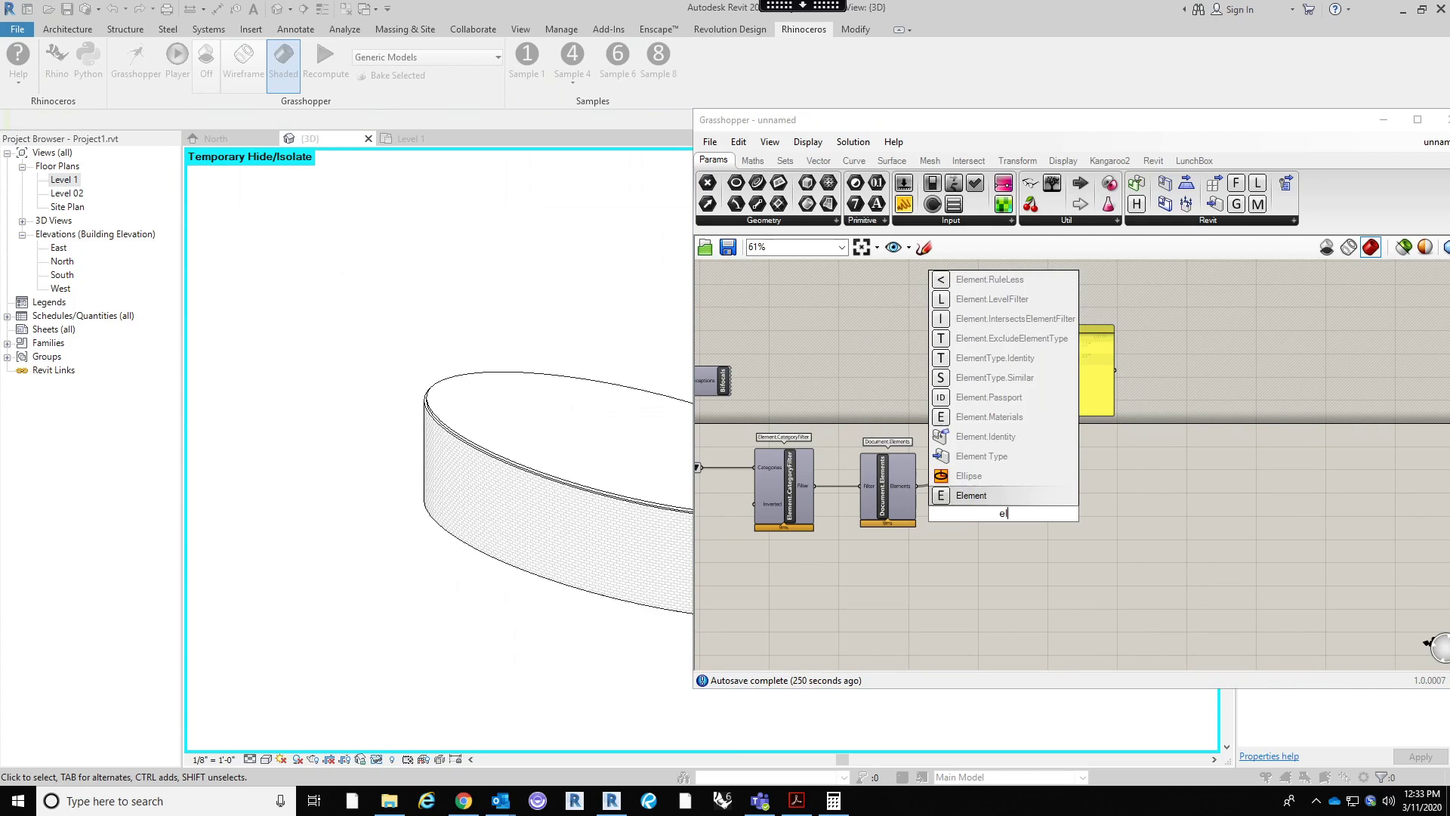
{"action": "type", "text": "ement geom"}
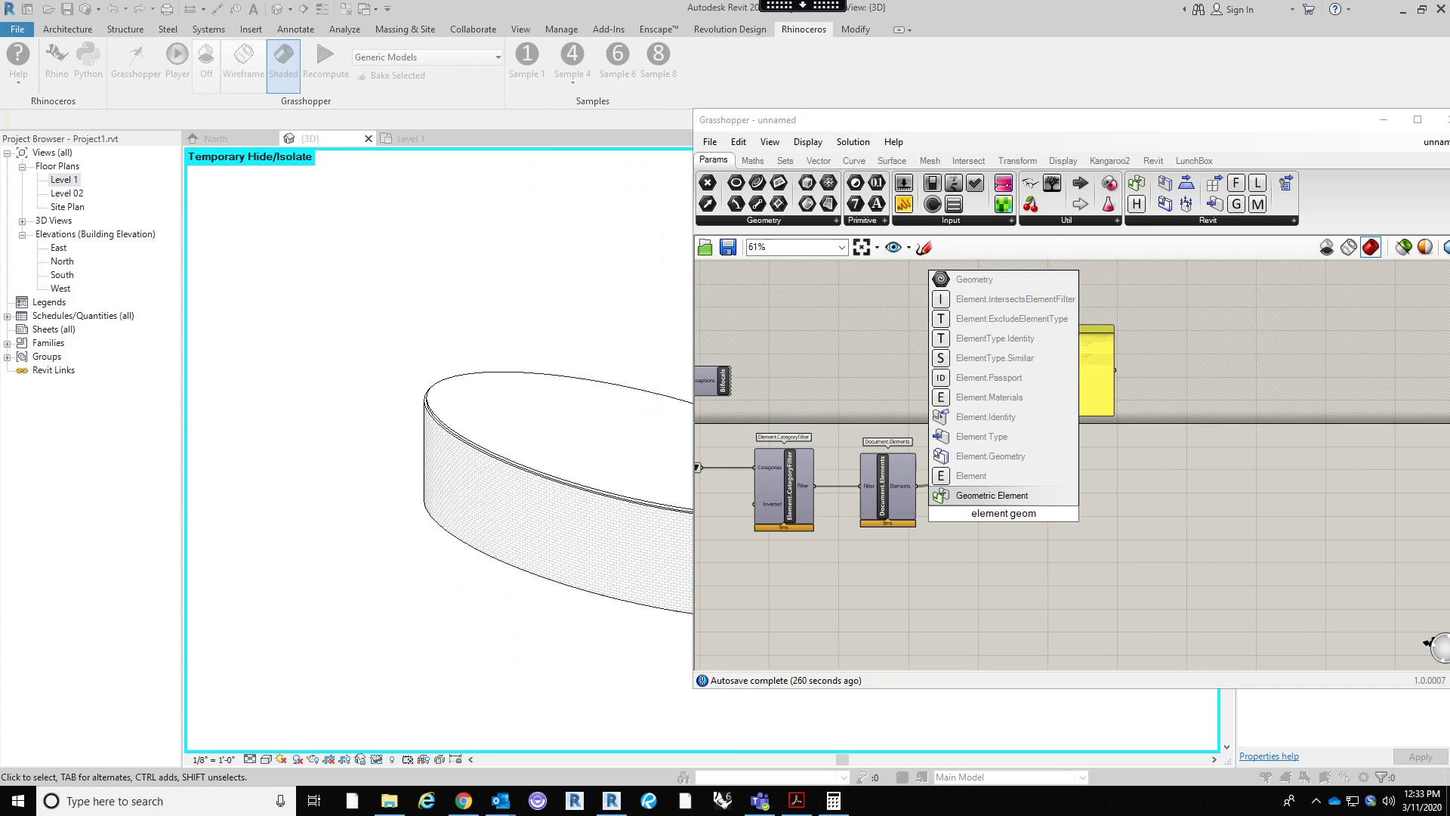
{"action": "left_click", "coordinate": [982, 456]}
{"action": "scroll", "coordinate": [1044, 481], "scroll_direction": "up", "scroll_amount": 2}
{"action": "left_click_drag", "start_coordinate": [1047, 486], "coordinate": [1067, 489]}
{"action": "left_click", "coordinate": [895, 416]}
{"action": "left_click_drag", "start_coordinate": [882, 436], "coordinate": [1044, 473]}
{"action": "left_click", "coordinate": [1085, 405]}
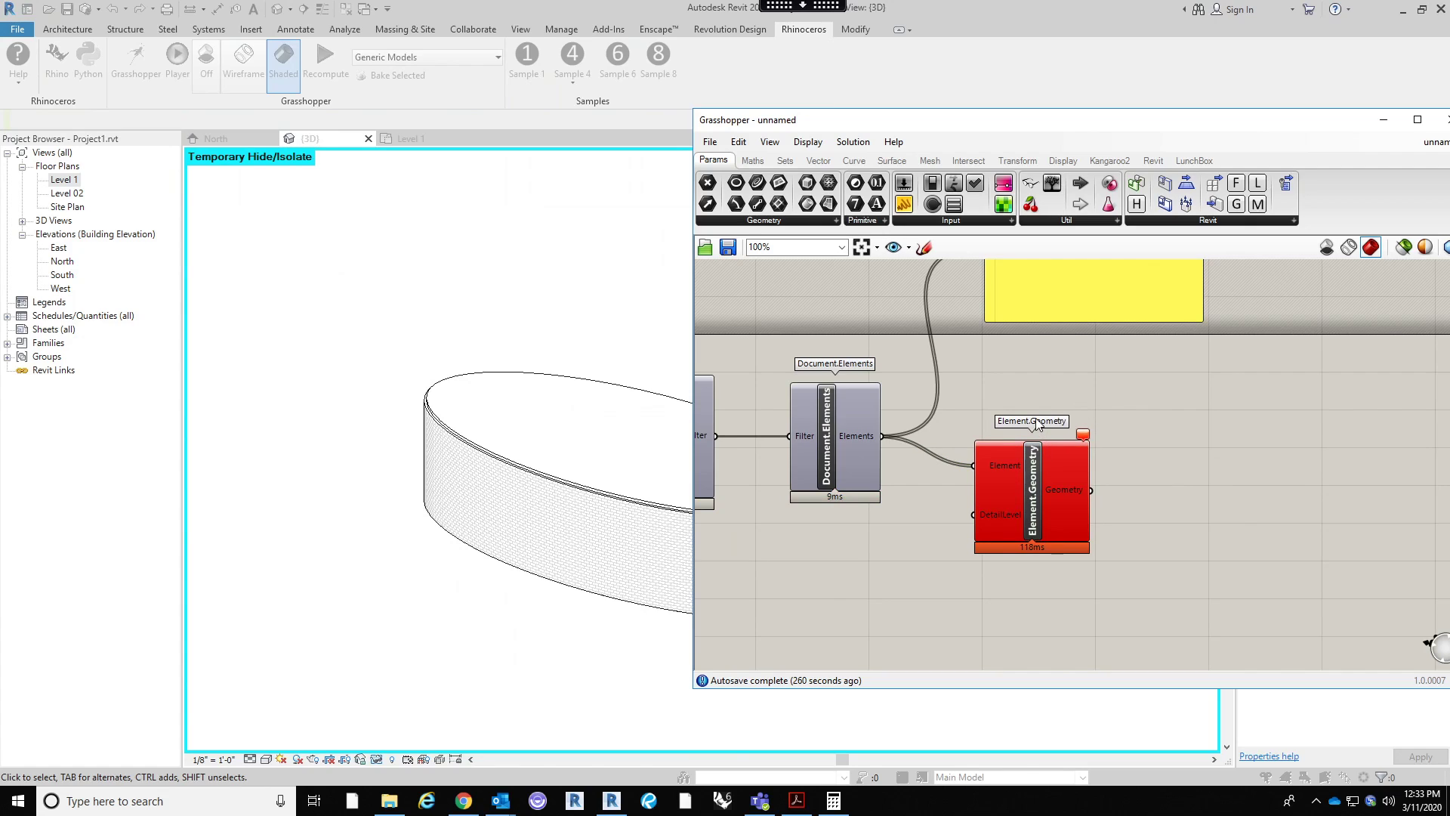
{"action": "mouse_move", "coordinate": [1085, 437]}
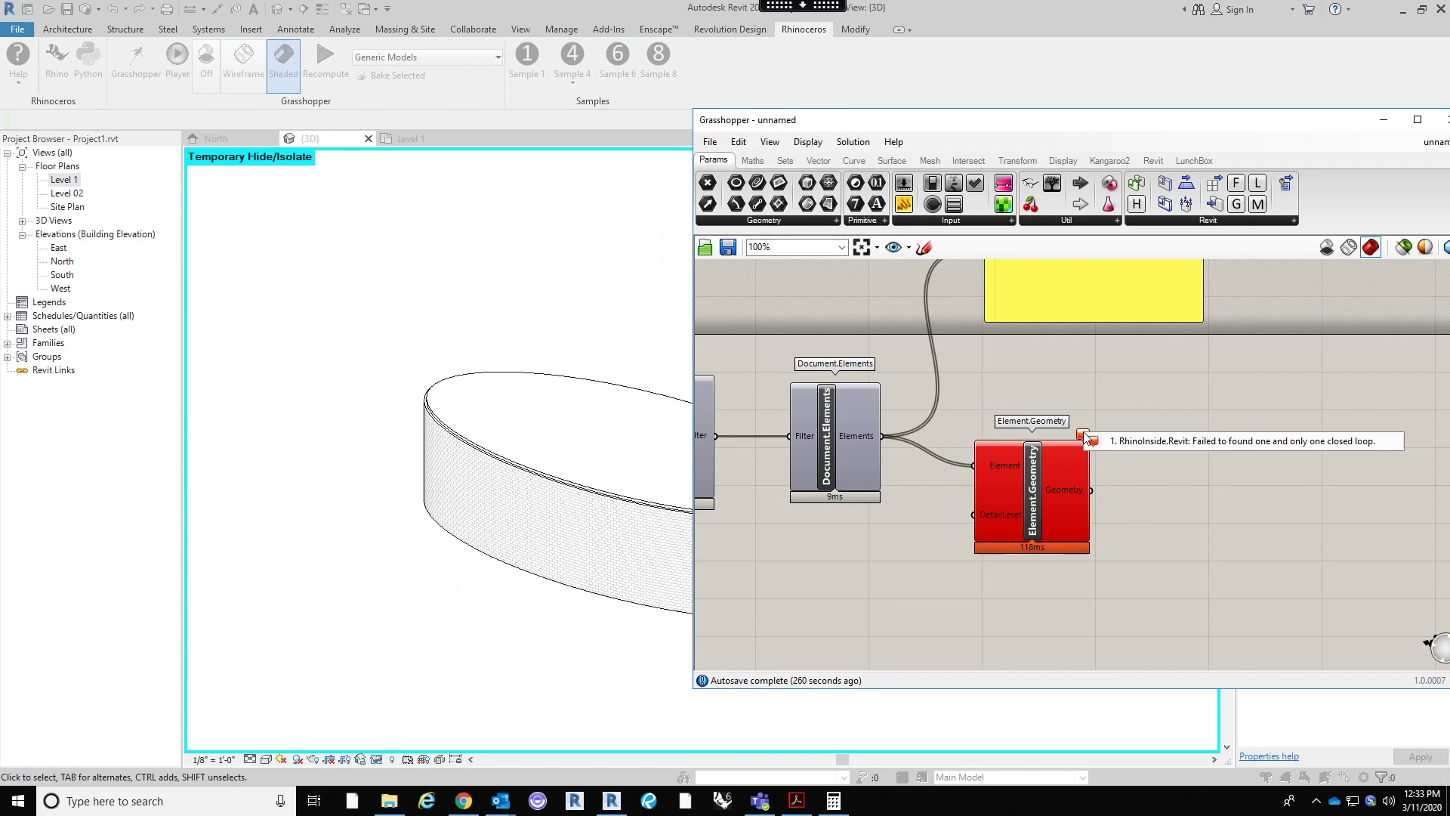
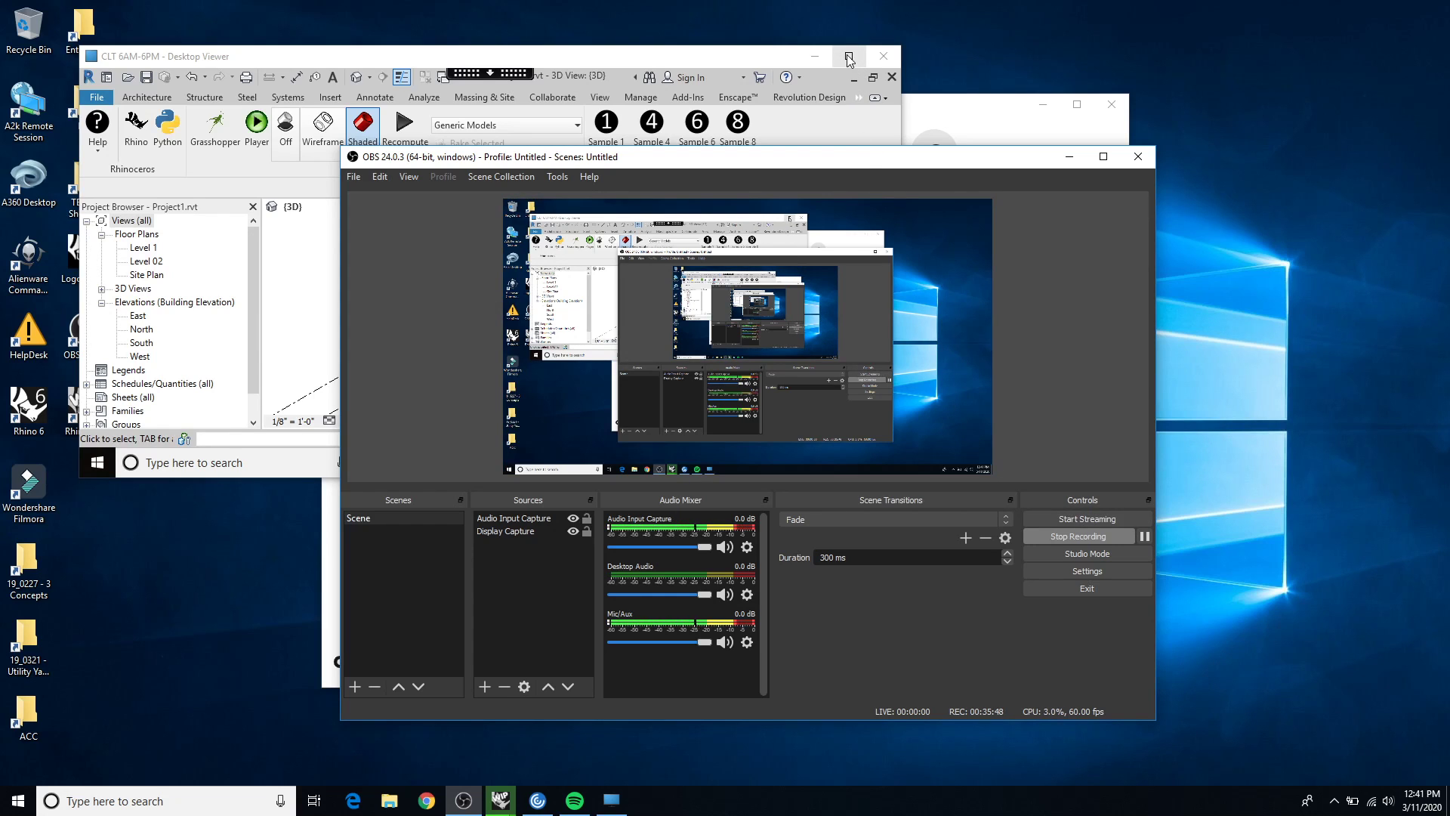
Step: Maximize the Desktop Viewer window and inspect the rectangular masonry building with its geometry preview in the Revit 3D view
{"action": "double_click", "coordinate": [787, 58]}
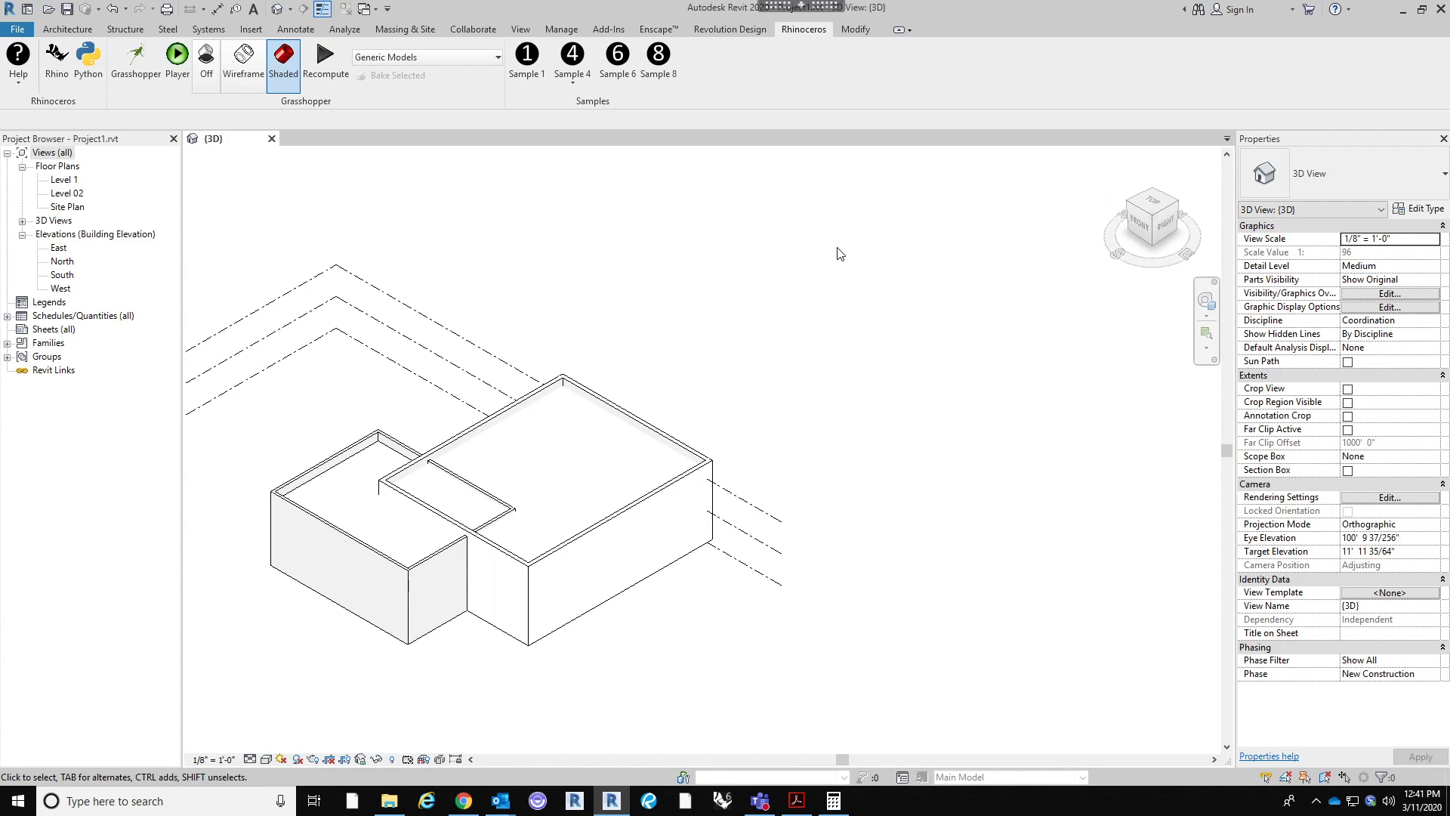
{"action": "middle_click_drag", "start_coordinate": [769, 289], "coordinate": [911, 211]}
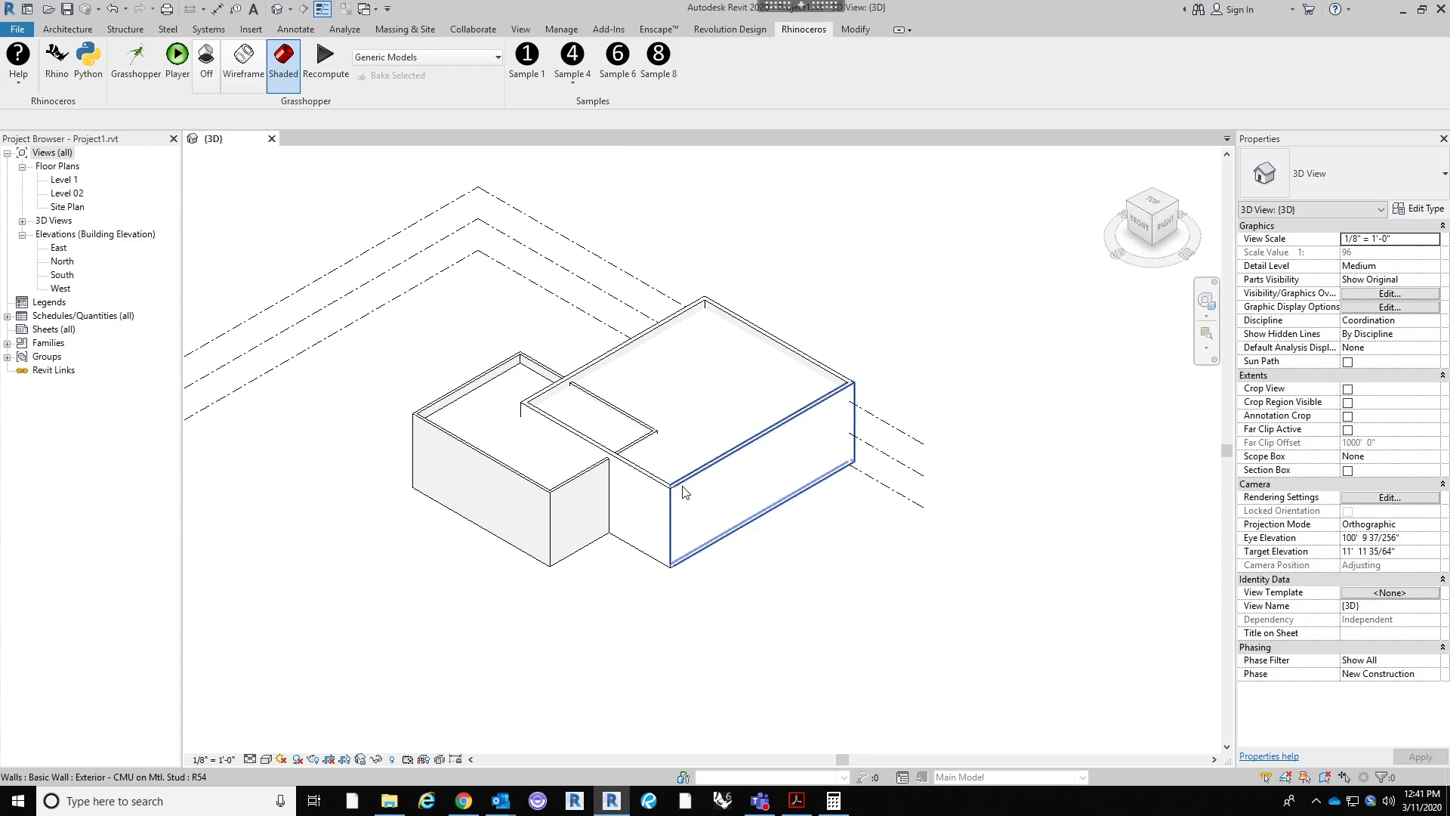
{"action": "scroll", "coordinate": [684, 502], "scroll_direction": "up", "scroll_amount": 2}
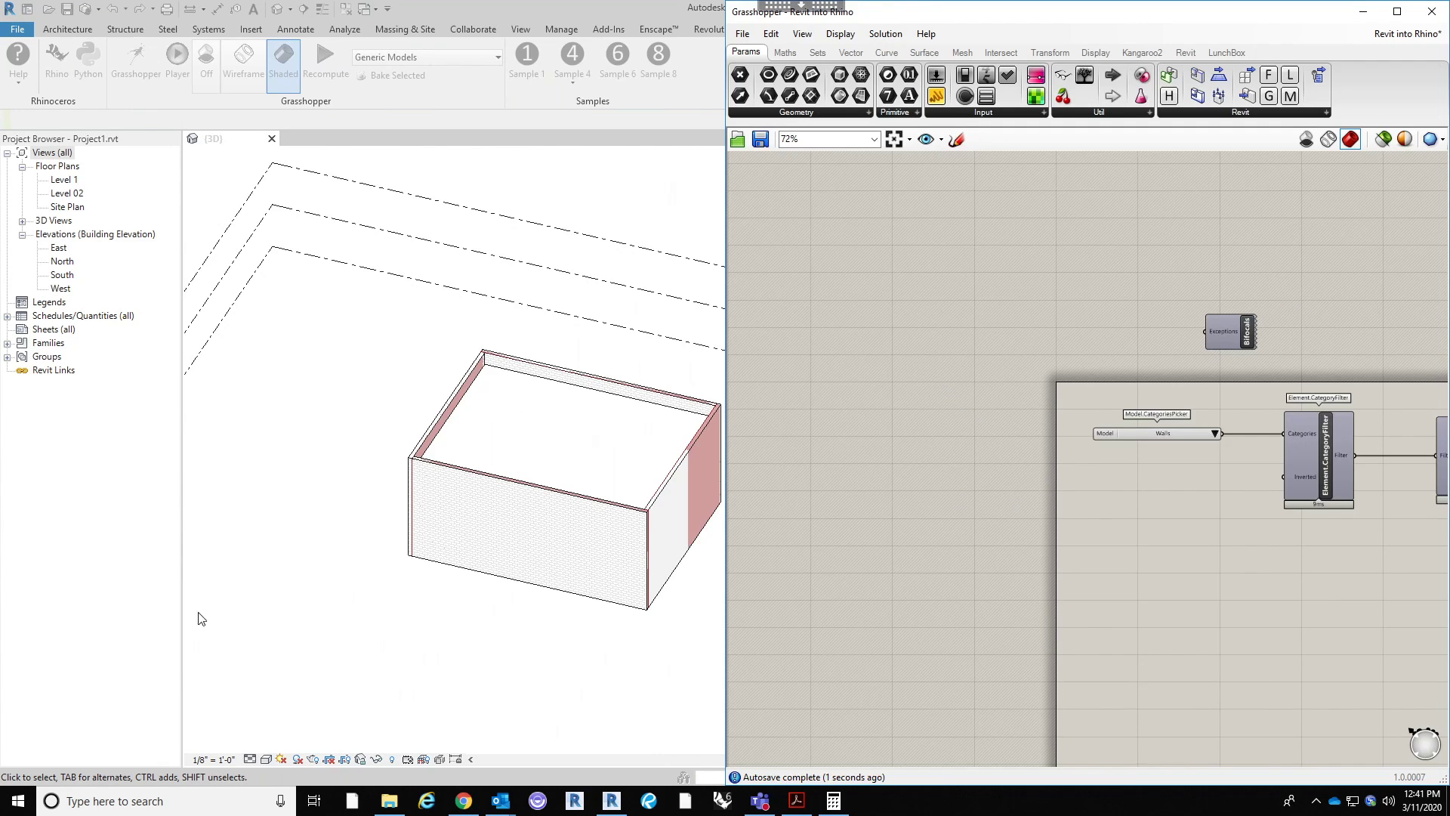
{"action": "left_click", "coordinate": [427, 697]}
{"action": "scroll", "coordinate": [422, 561], "scroll_direction": "down", "scroll_amount": 1}
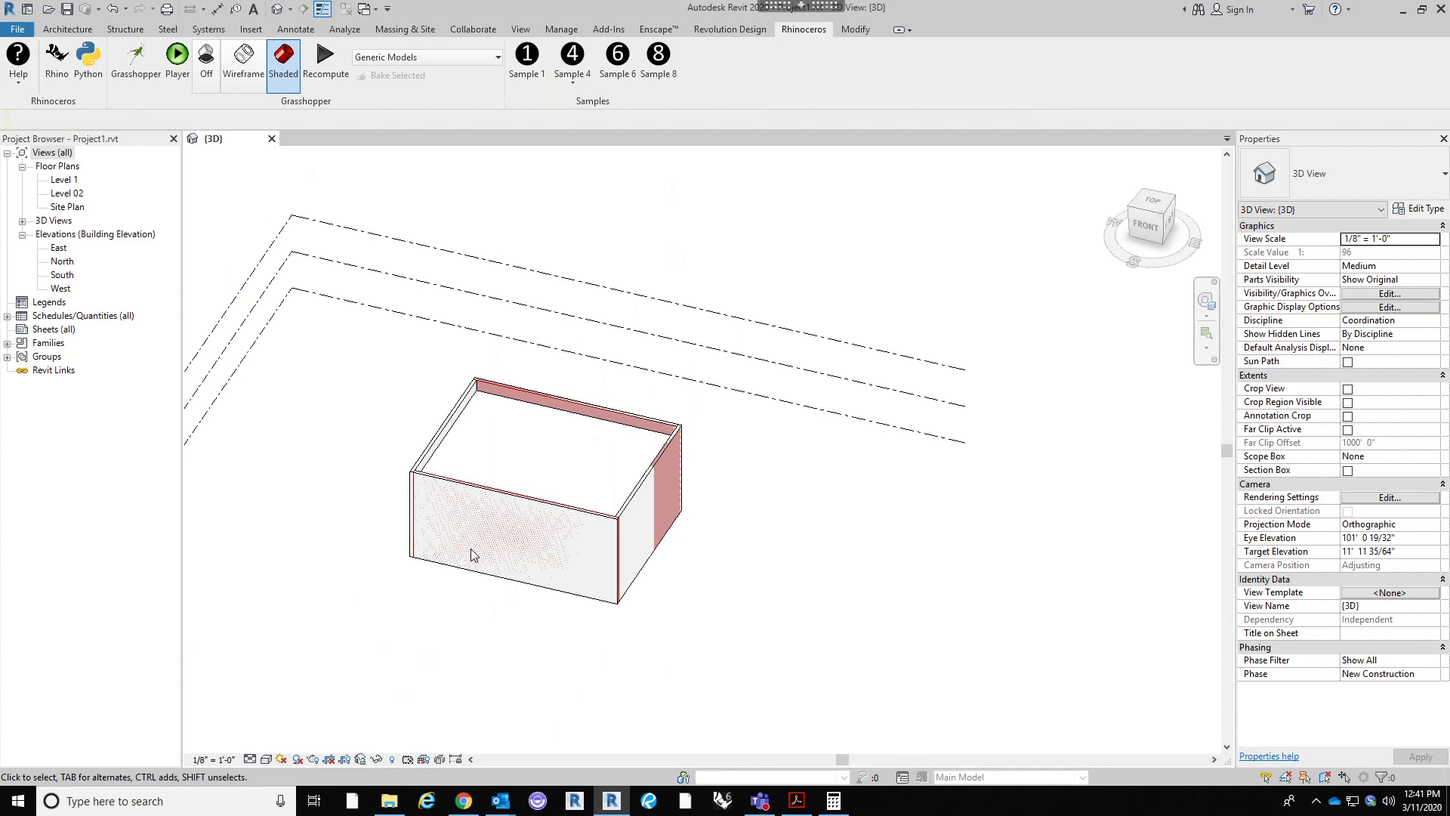
{"action": "middle_click_drag", "start_coordinate": [486, 472], "coordinate": [408, 252], "text": "shift"}
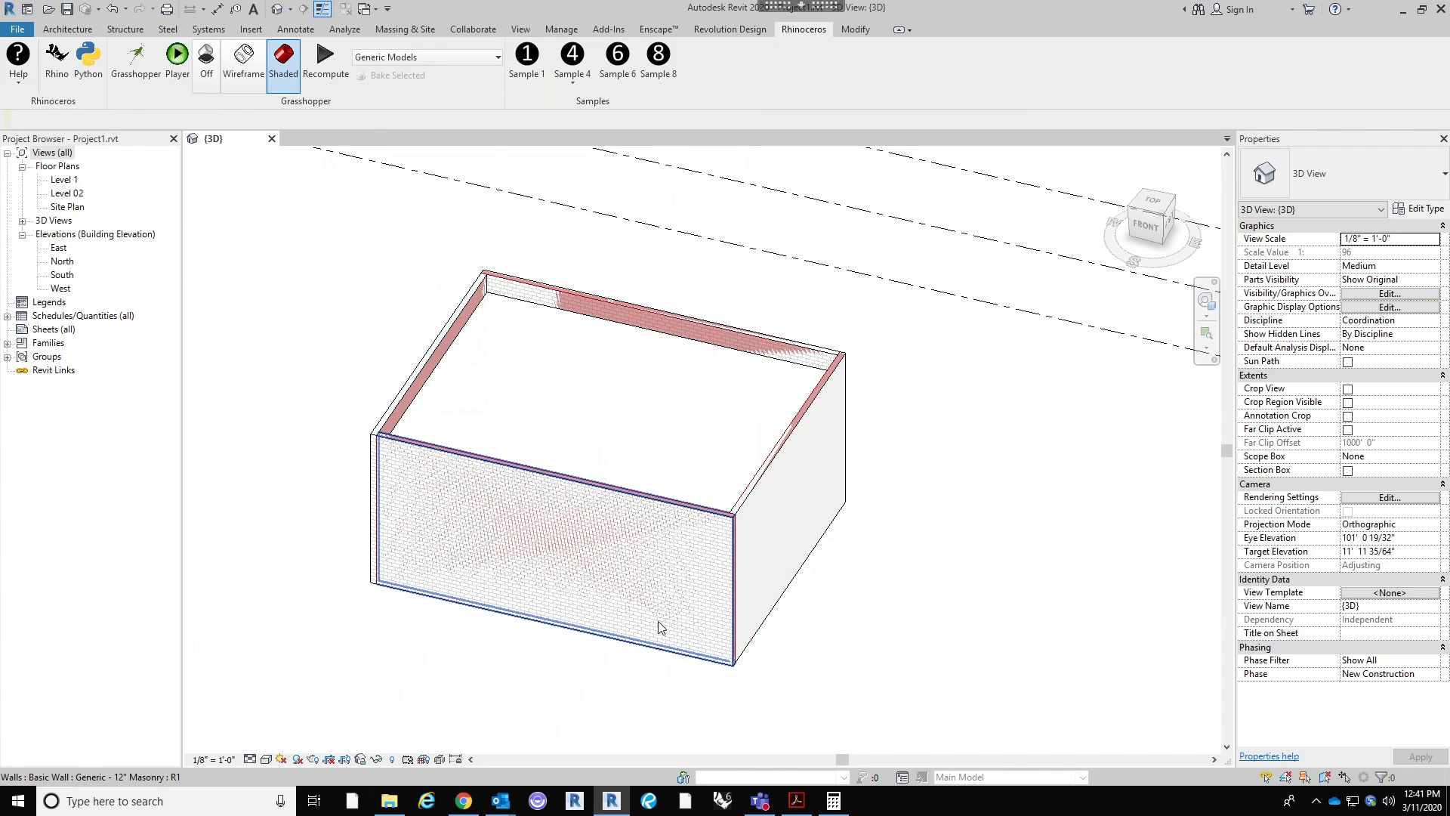
Step: Try to temporarily hide an element at the rectangular building's back corner in the 3D view
{"action": "left_click", "coordinate": [832, 374]}
{"action": "key", "text": "h"}
{"action": "key", "text": "h"}
{"action": "middle_click_drag", "start_coordinate": [959, 570], "coordinate": [877, 516], "text": "shift"}
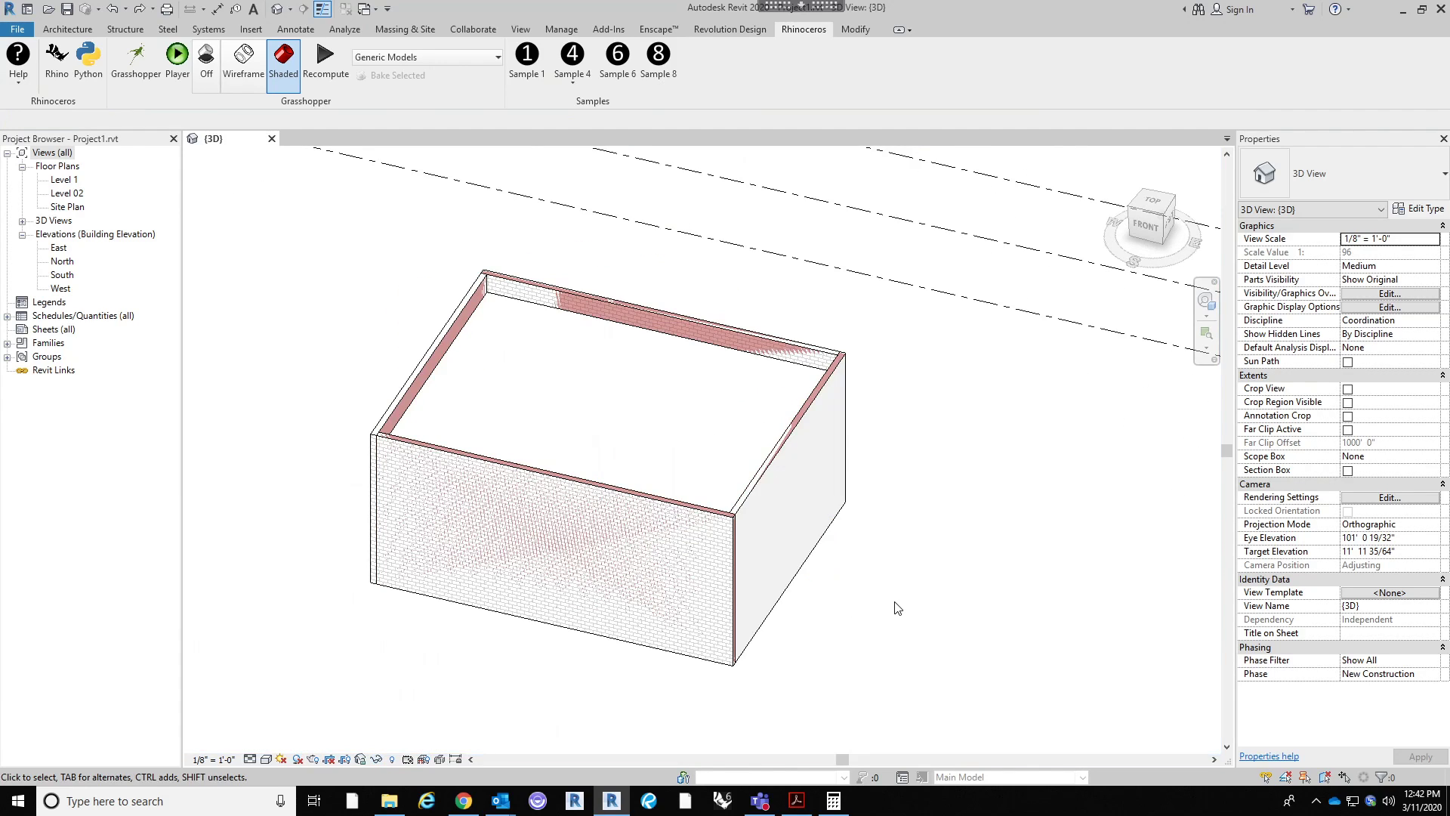
Step: Return to Grasshopper and shift the Element.Geometry component slightly farther from Document.Elements, leaving it selected
{"action": "left_click", "coordinate": [136, 60]}
{"action": "scroll", "coordinate": [1119, 388], "scroll_direction": "down", "scroll_amount": 2}
{"action": "right_click_drag", "start_coordinate": [1028, 574], "coordinate": [730, 569]}
{"action": "scroll", "coordinate": [1195, 434], "scroll_direction": "up", "scroll_amount": 3}
{"action": "right_click_drag", "start_coordinate": [997, 501], "coordinate": [1168, 508]}
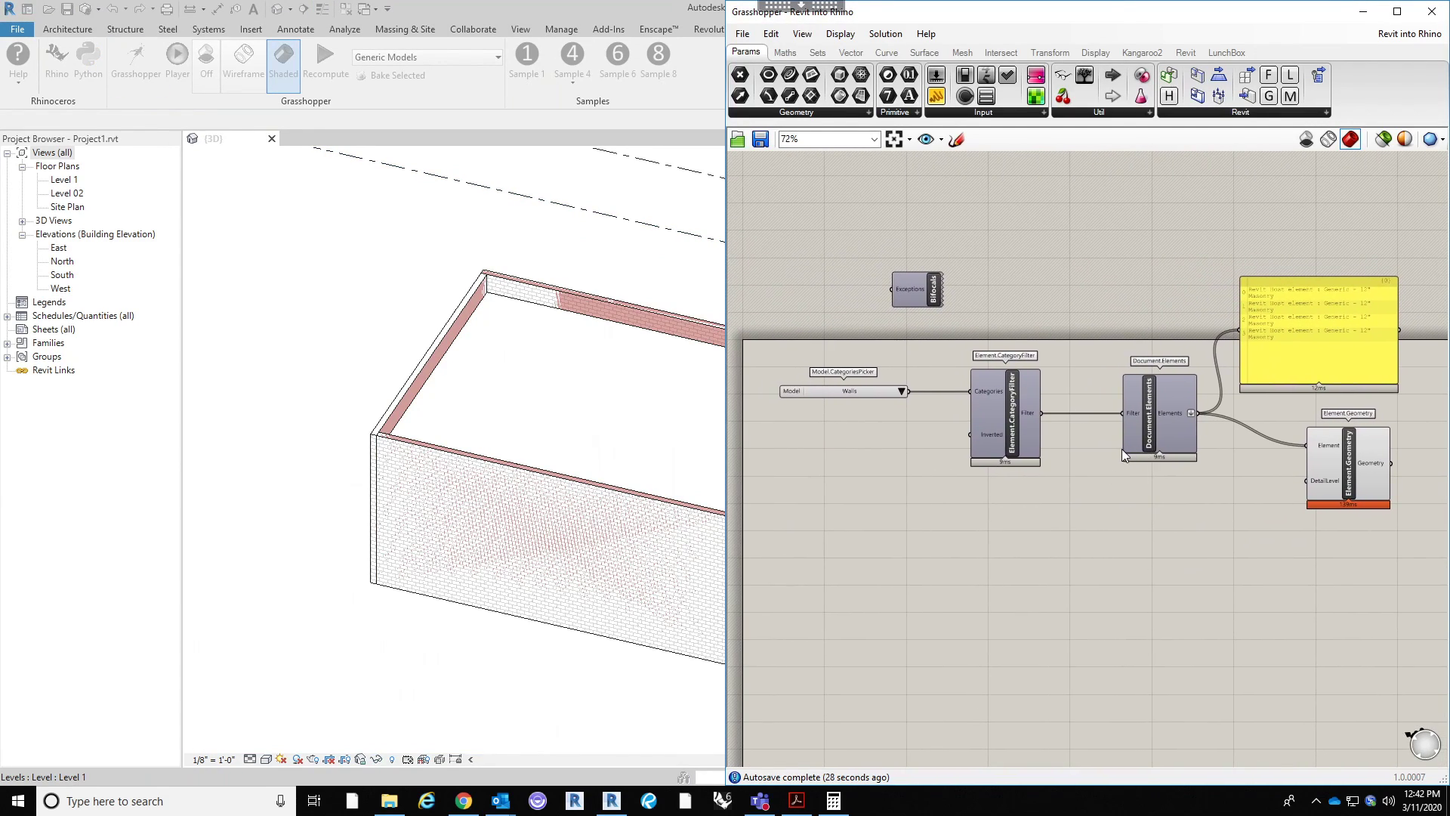
{"action": "scroll", "coordinate": [1360, 491], "scroll_direction": "up", "scroll_amount": 3}
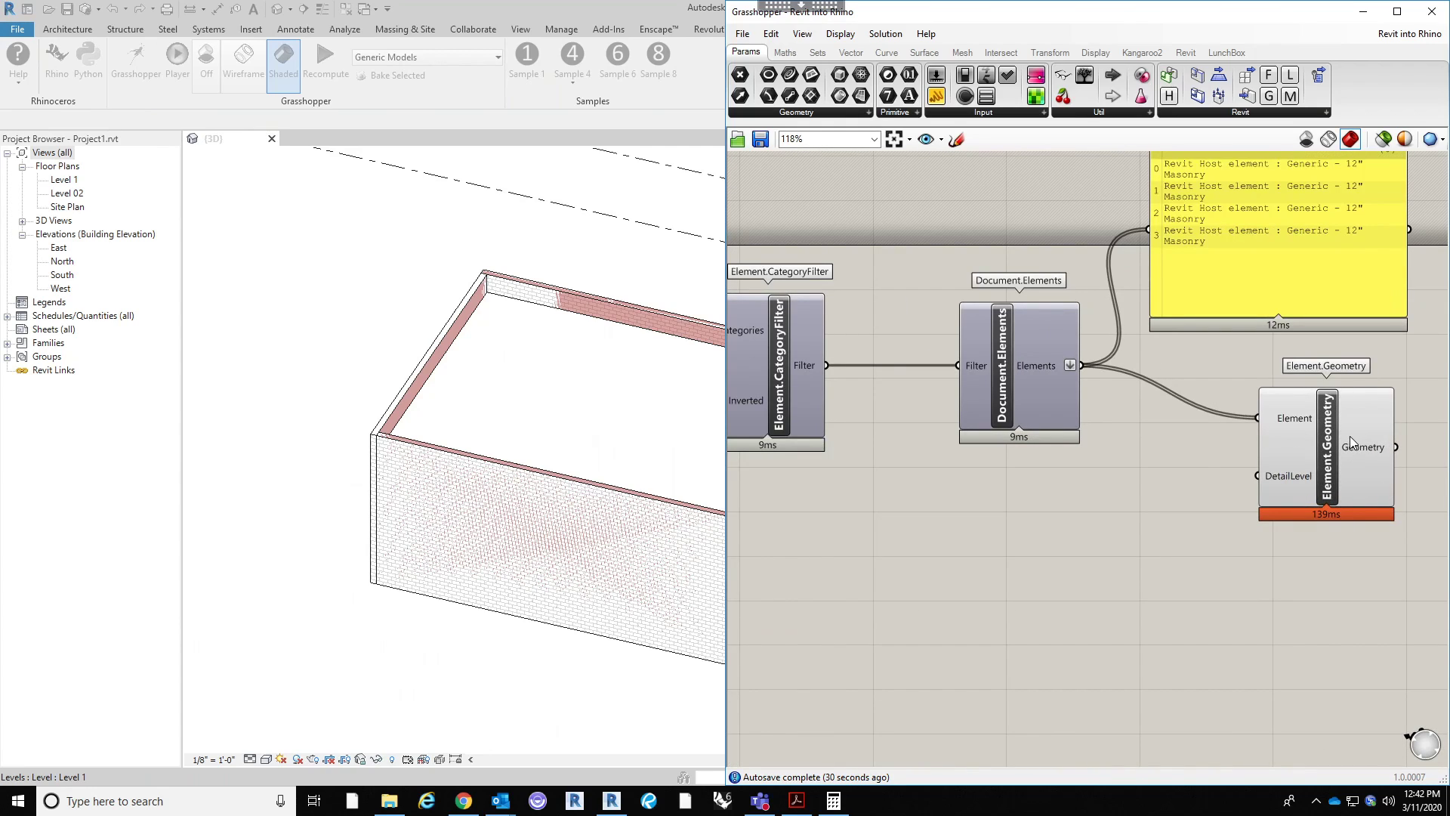
{"action": "left_click", "coordinate": [1383, 451]}
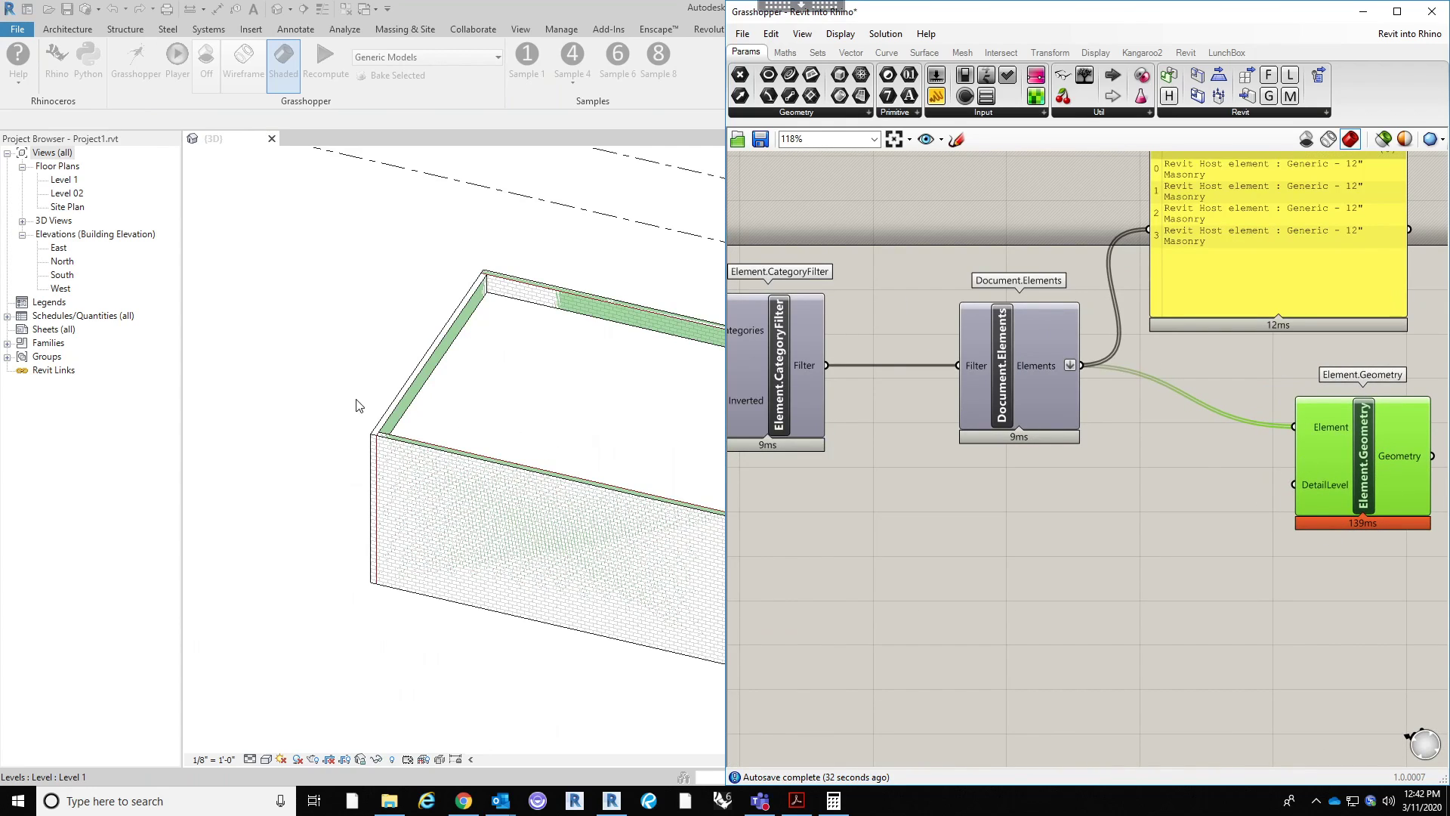
Step: Check the selected component's wall geometry preview in the Revit 3D view, and return to Grasshopper to deselect the component
{"action": "left_click", "coordinate": [287, 394]}
{"action": "scroll", "coordinate": [296, 394], "scroll_direction": "down", "scroll_amount": 2}
{"action": "scroll", "coordinate": [651, 289], "scroll_direction": "up", "scroll_amount": 1}
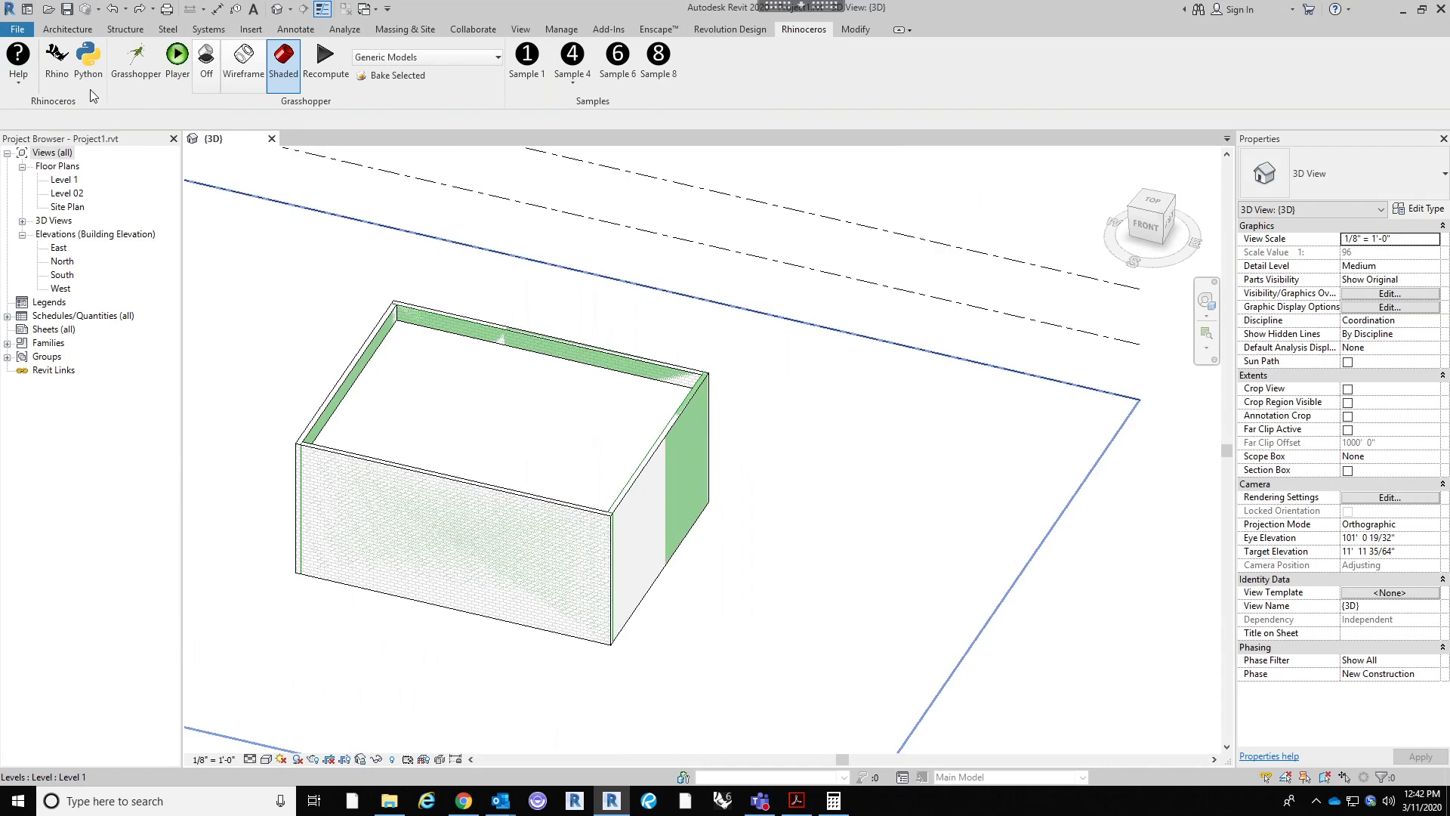
{"action": "left_click", "coordinate": [134, 60]}
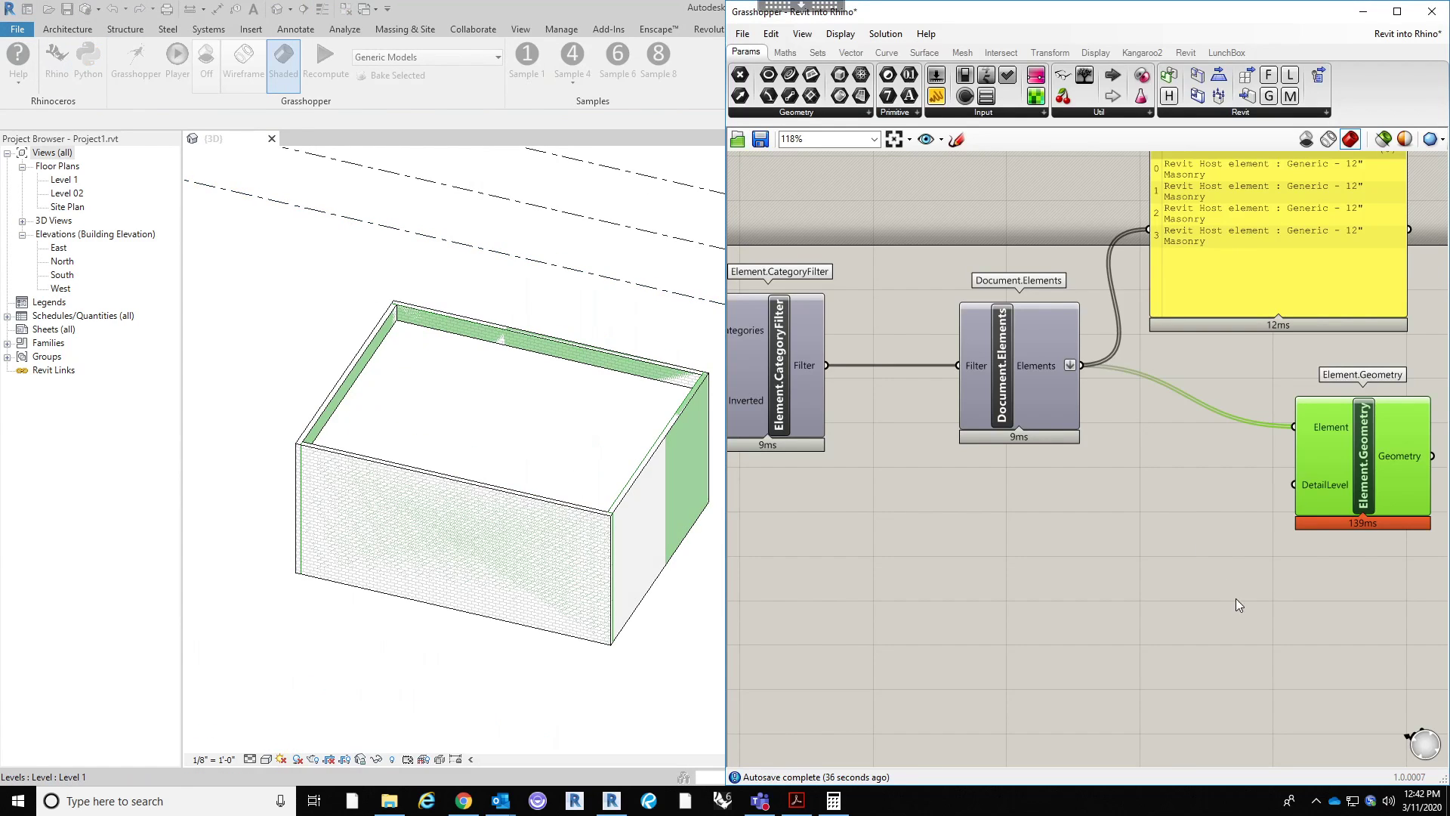
{"action": "left_click", "coordinate": [1127, 631]}
{"action": "scroll", "coordinate": [1103, 438], "scroll_direction": "down", "scroll_amount": 2}
{"action": "middle_click", "coordinate": [1225, 551]}
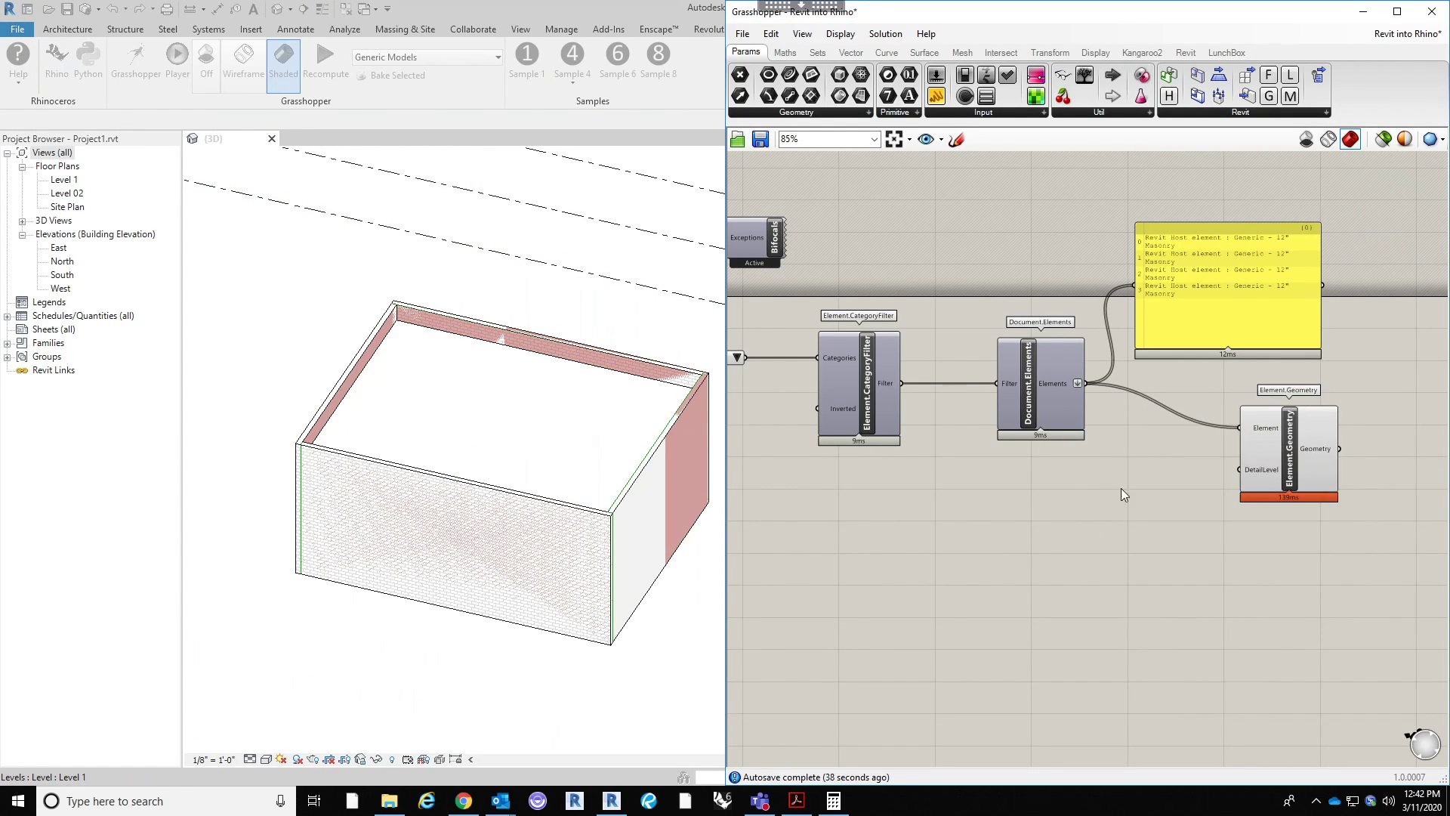
Step: Move the Element.Geometry component slightly farther from Document.Elements on the canvas and leave it selected
{"action": "scroll", "coordinate": [1163, 515], "scroll_direction": "down", "scroll_amount": 2}
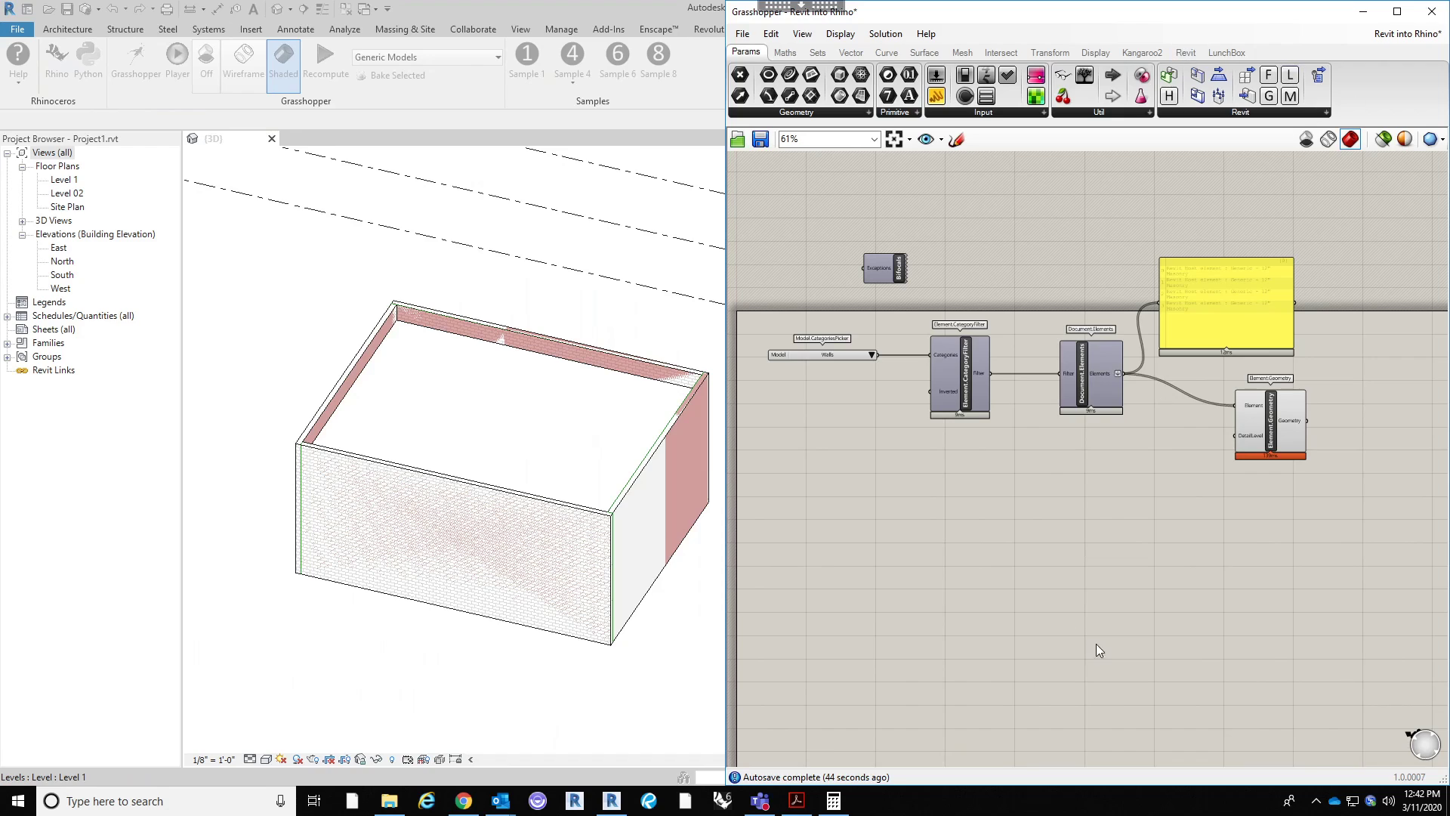
{"action": "right_click_drag", "start_coordinate": [1142, 590], "coordinate": [1122, 565]}
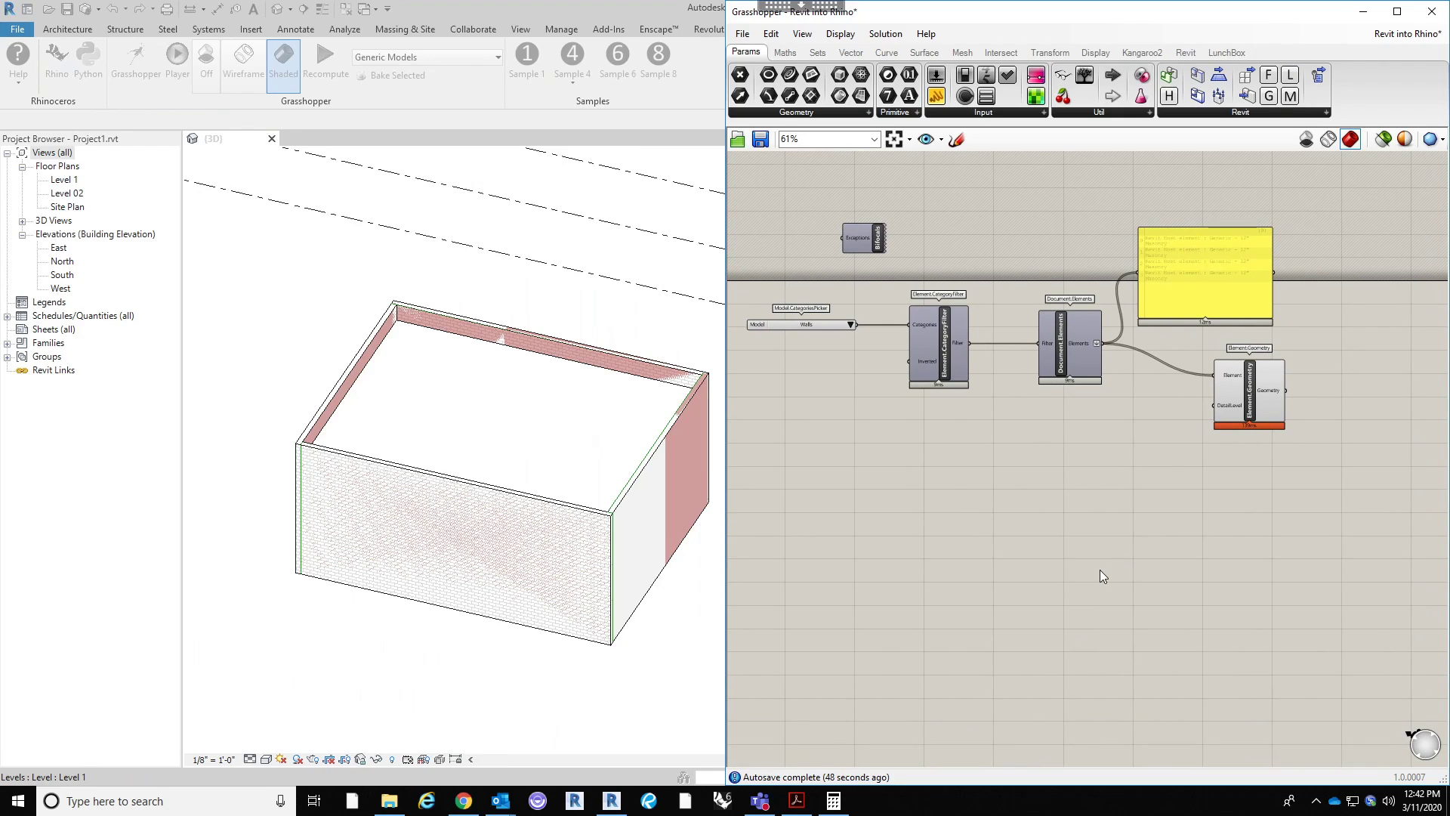
{"action": "right_click_drag", "start_coordinate": [1096, 469], "coordinate": [1090, 495]}
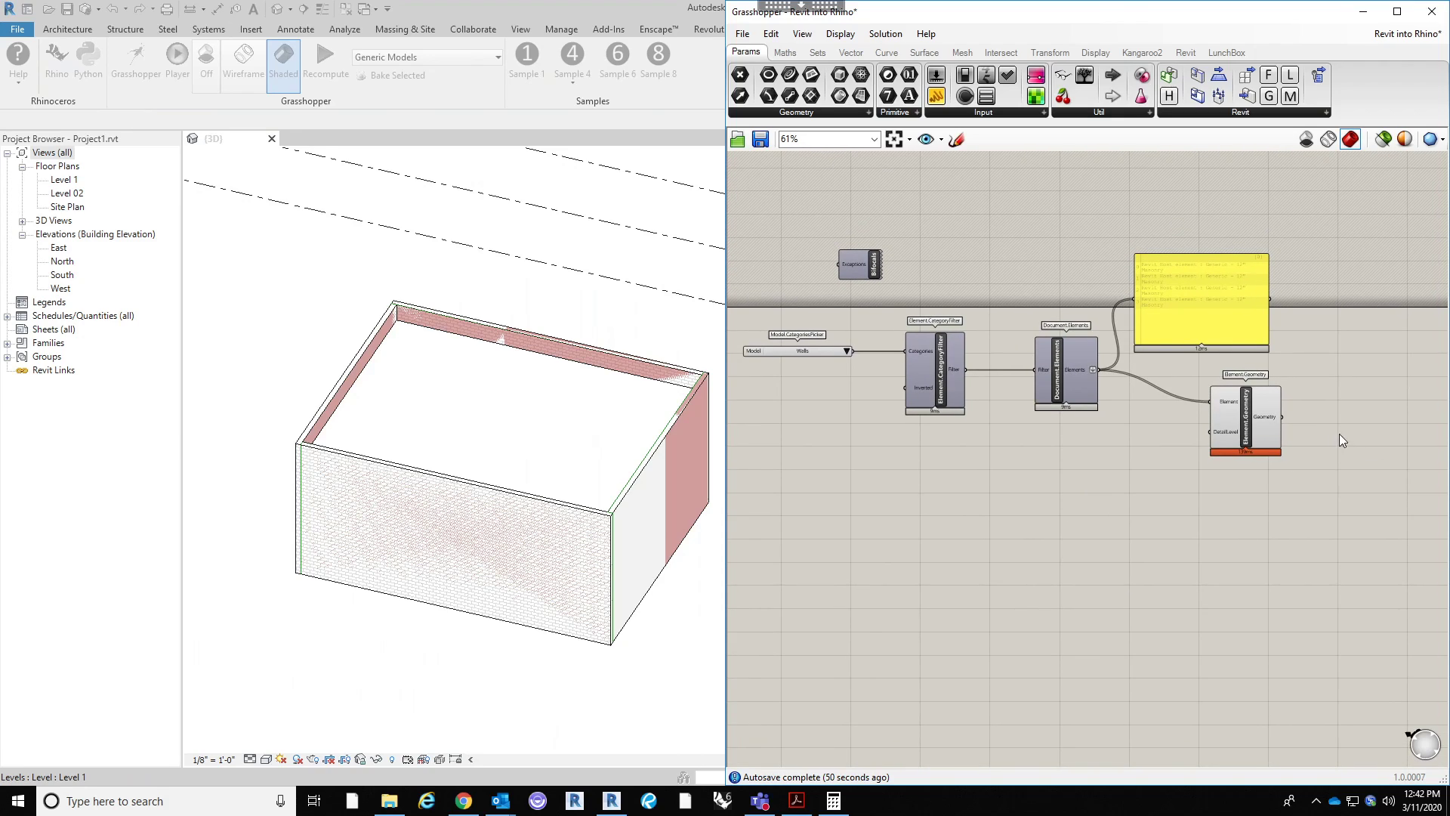
{"action": "left_click", "coordinate": [1262, 418]}
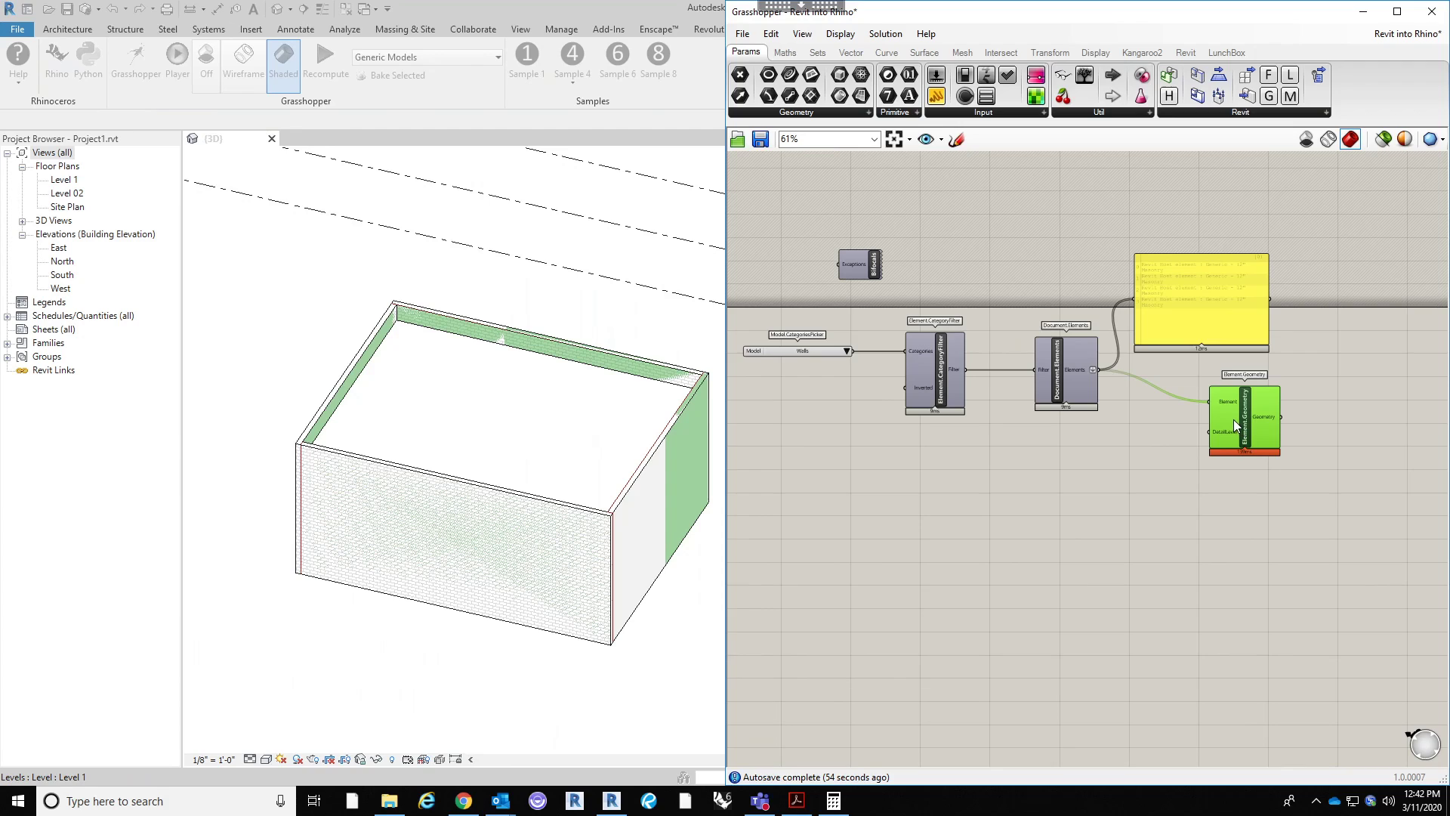
{"action": "scroll", "coordinate": [1266, 391], "scroll_direction": "up", "scroll_amount": 2}
{"action": "left_click_drag", "start_coordinate": [1233, 430], "coordinate": [1270, 426]}
{"action": "right_click_drag", "start_coordinate": [1246, 528], "coordinate": [1245, 473]}
{"action": "scroll", "coordinate": [1229, 486], "scroll_direction": "down", "scroll_amount": 2}
{"action": "left_click_drag", "start_coordinate": [1272, 412], "coordinate": [1295, 406]}
{"action": "left_click", "coordinate": [1267, 467]}
{"action": "left_click", "coordinate": [1263, 414]}
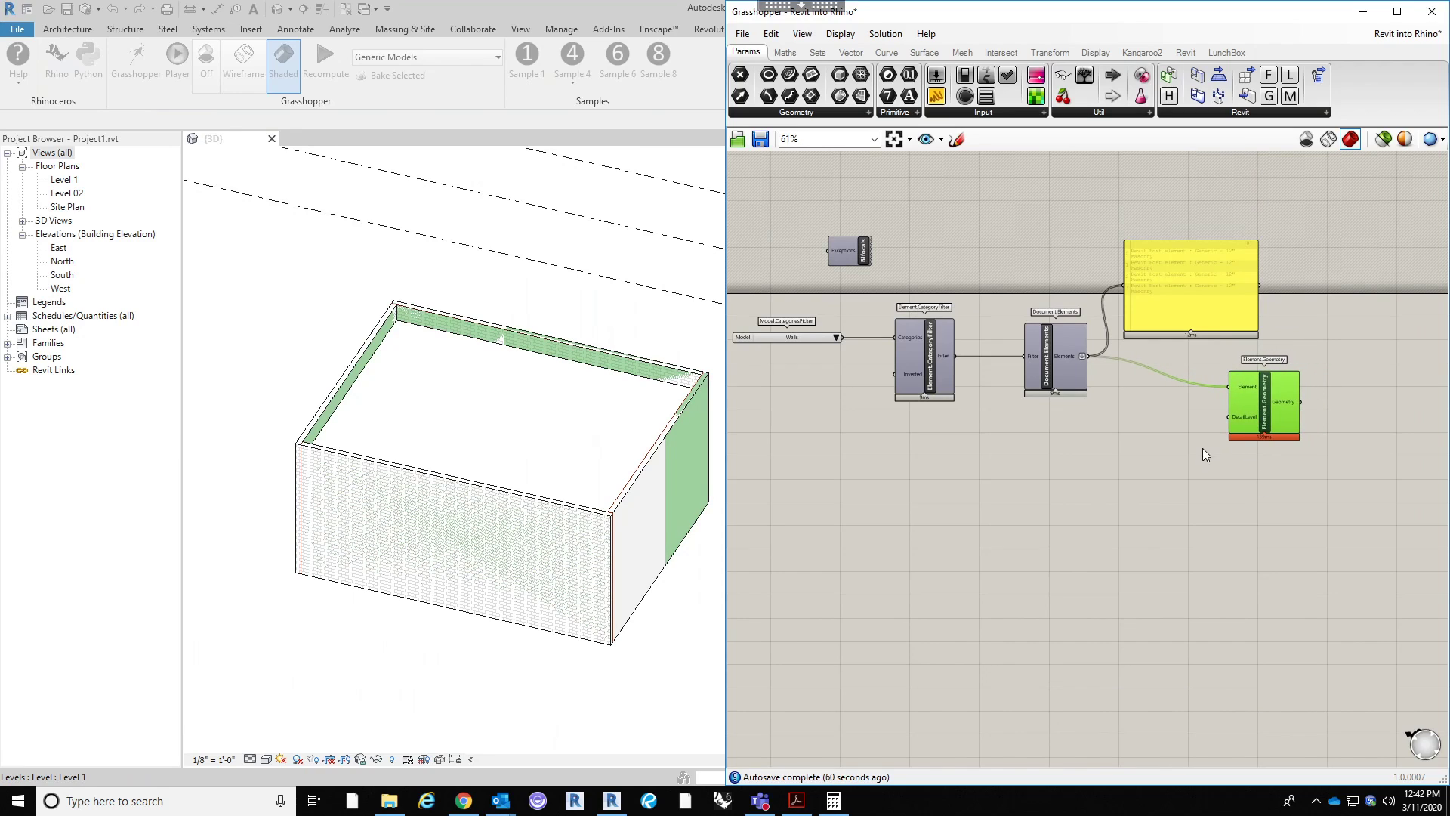
Step: Bring up Rhino beside Revit, move Grasshopper clear of it, and examine the selected wall geometry preview in the Perspective viewport
{"action": "scroll", "coordinate": [1256, 420], "scroll_direction": "up", "scroll_amount": 1}
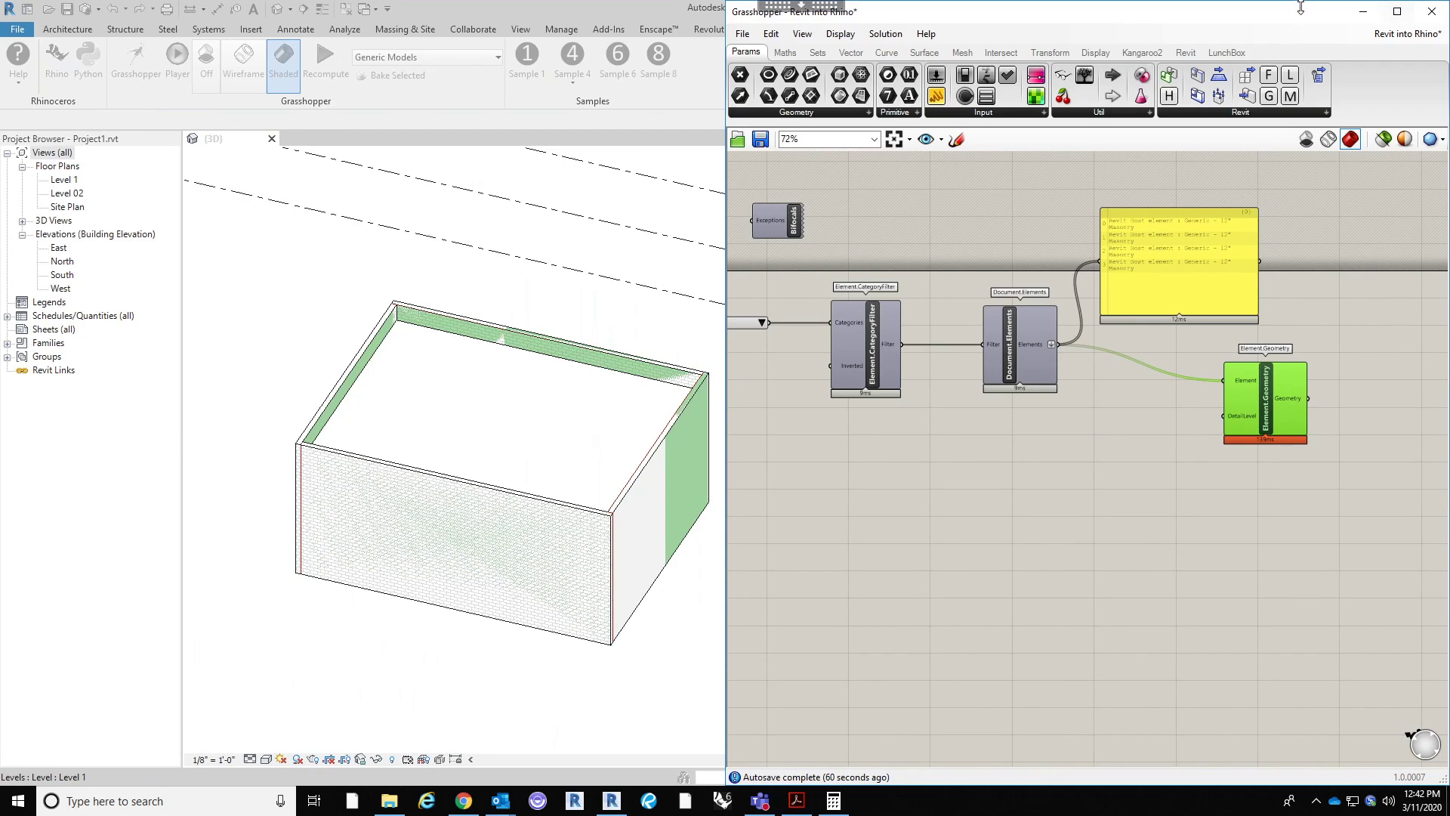
{"action": "left_click_drag", "start_coordinate": [1239, 15], "coordinate": [1447, 244]}
{"action": "left_click_drag", "start_coordinate": [1424, 244], "coordinate": [1107, 219]}
{"action": "left_click", "coordinate": [281, 197]}
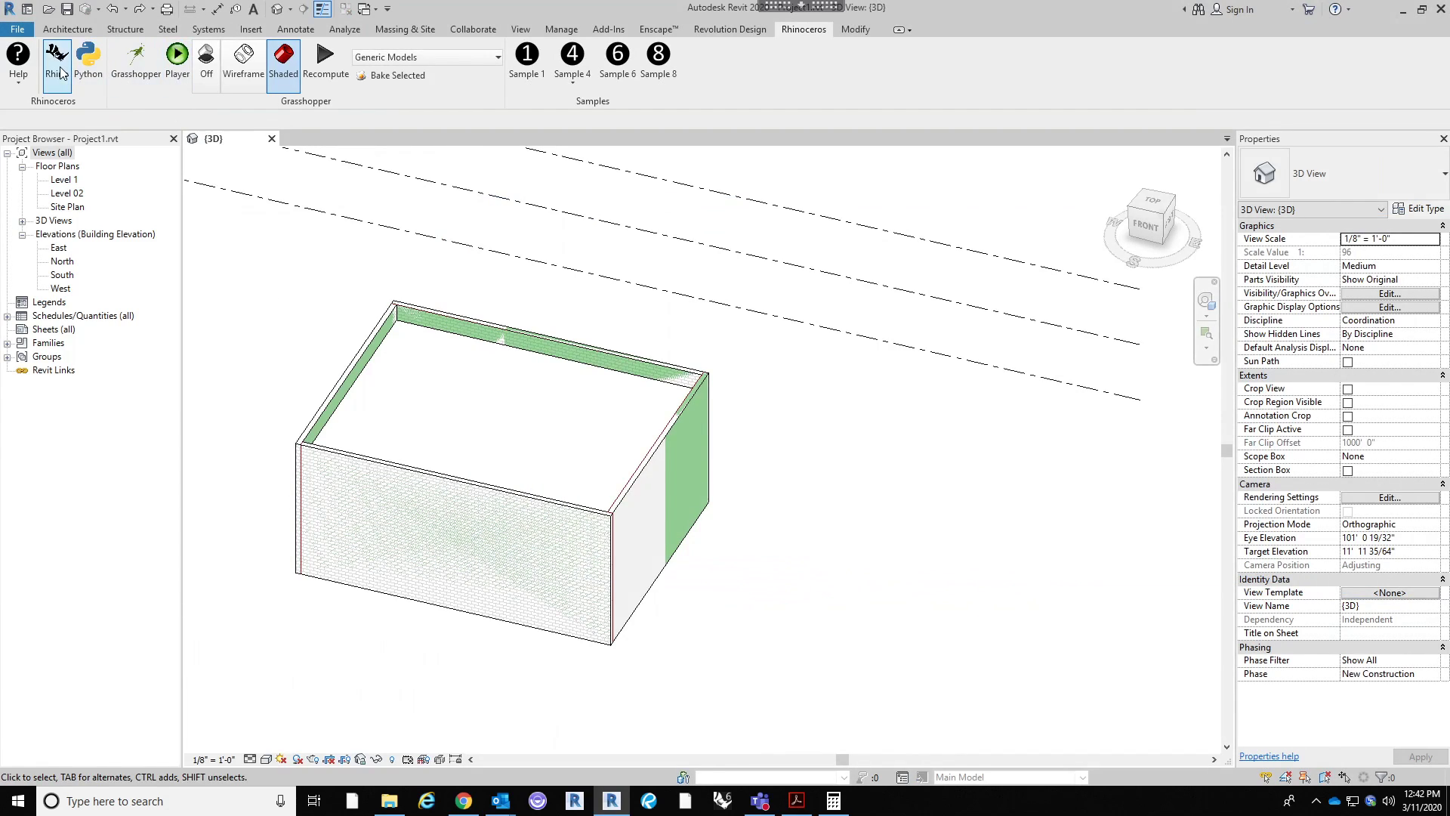
{"action": "left_click", "coordinate": [56, 60]}
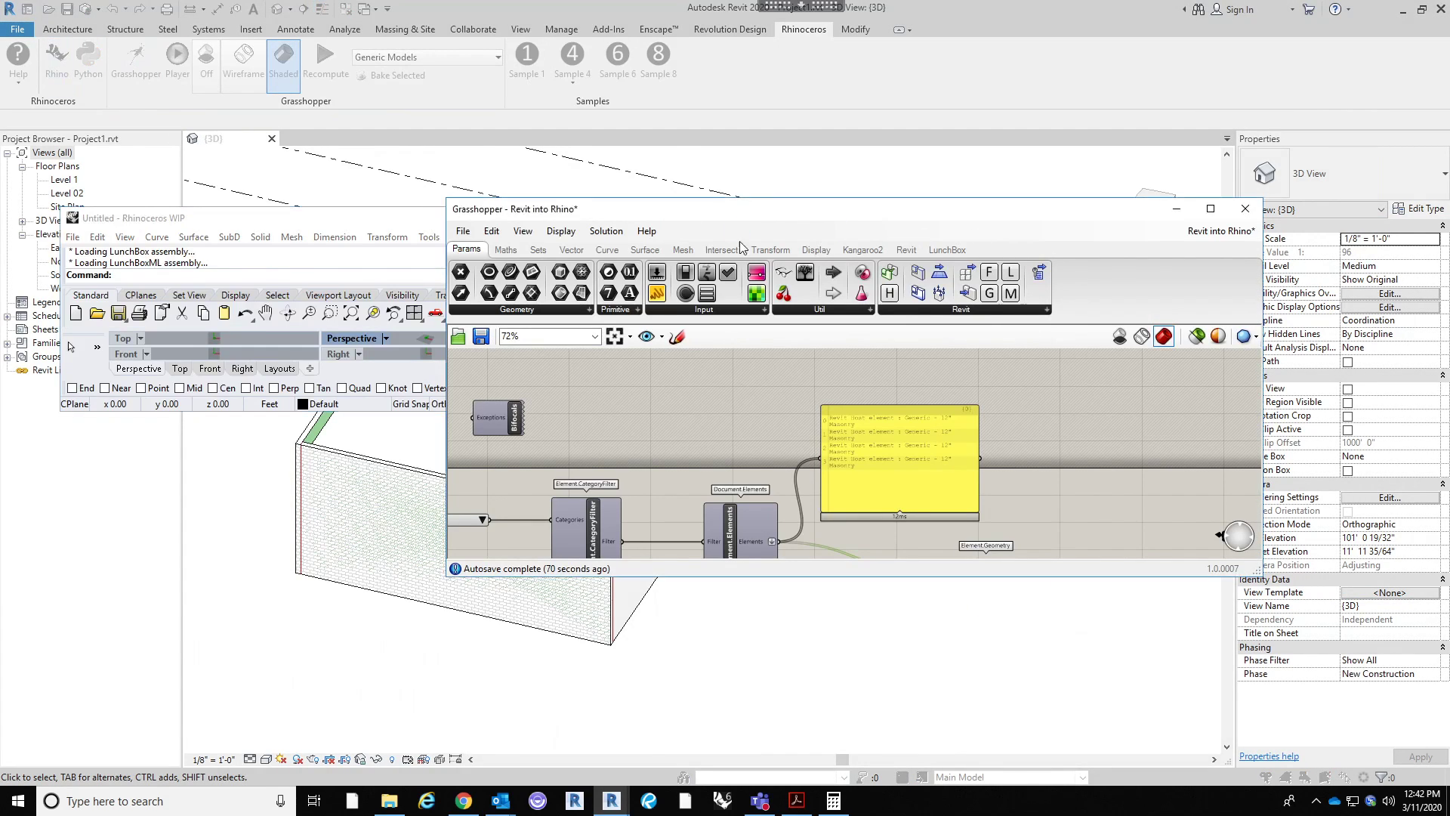
{"action": "left_click_drag", "start_coordinate": [715, 215], "coordinate": [897, 295]}
{"action": "left_click_drag", "start_coordinate": [479, 217], "coordinate": [1449, 204]}
{"action": "left_click", "coordinate": [714, 232]}
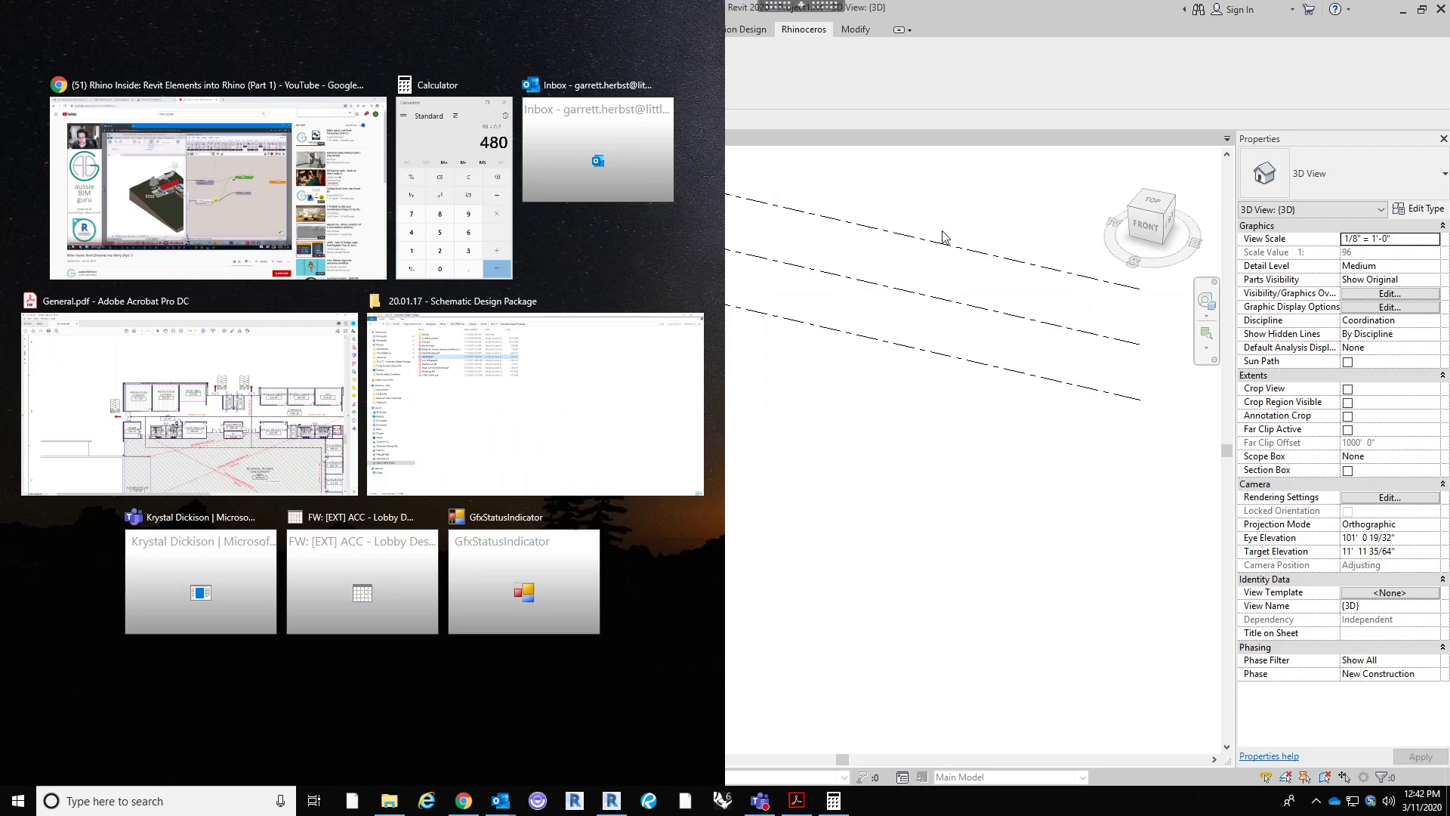
{"action": "left_click", "coordinate": [57, 62]}
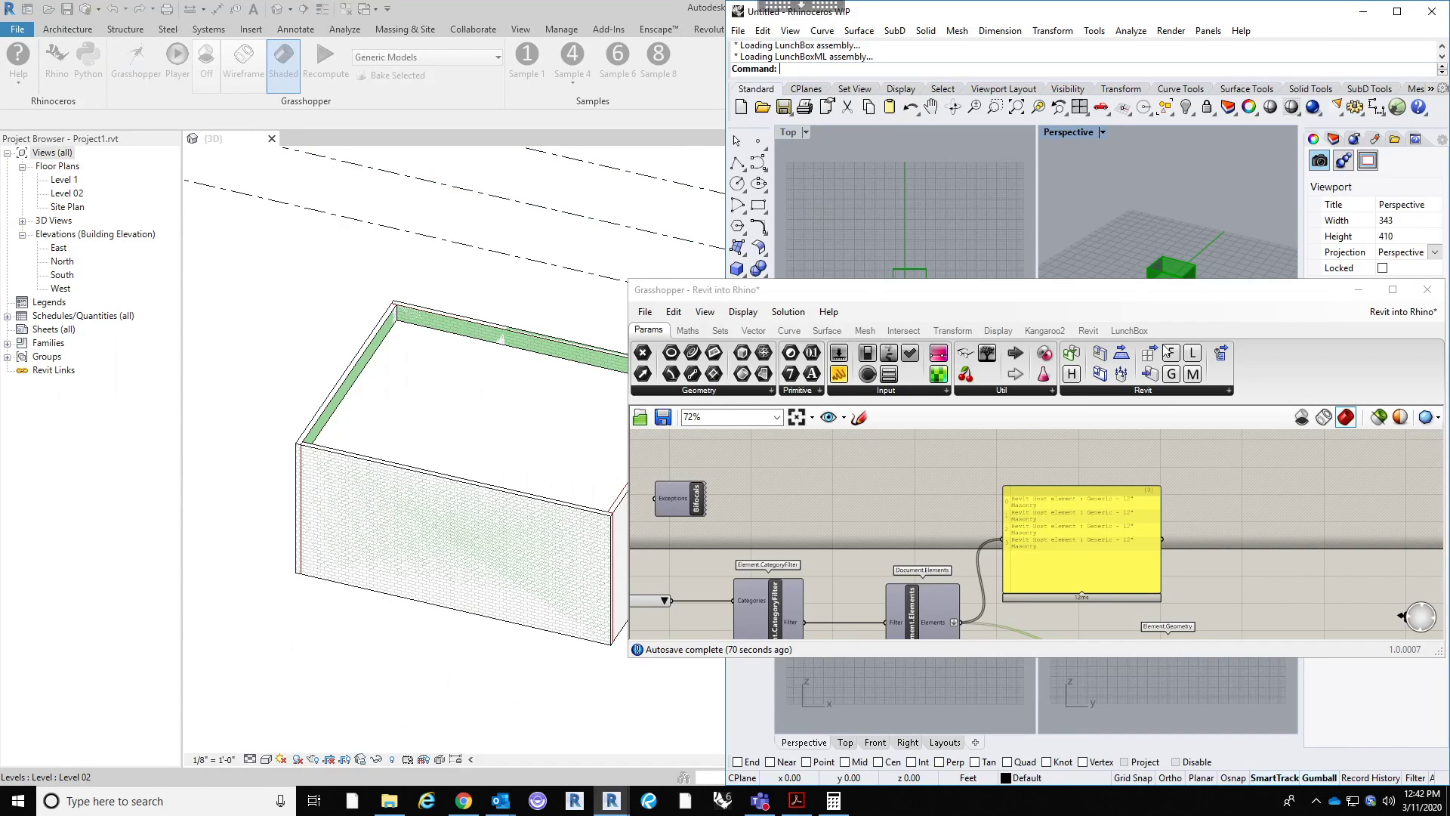
{"action": "left_click_drag", "start_coordinate": [1170, 296], "coordinate": [797, 387]}
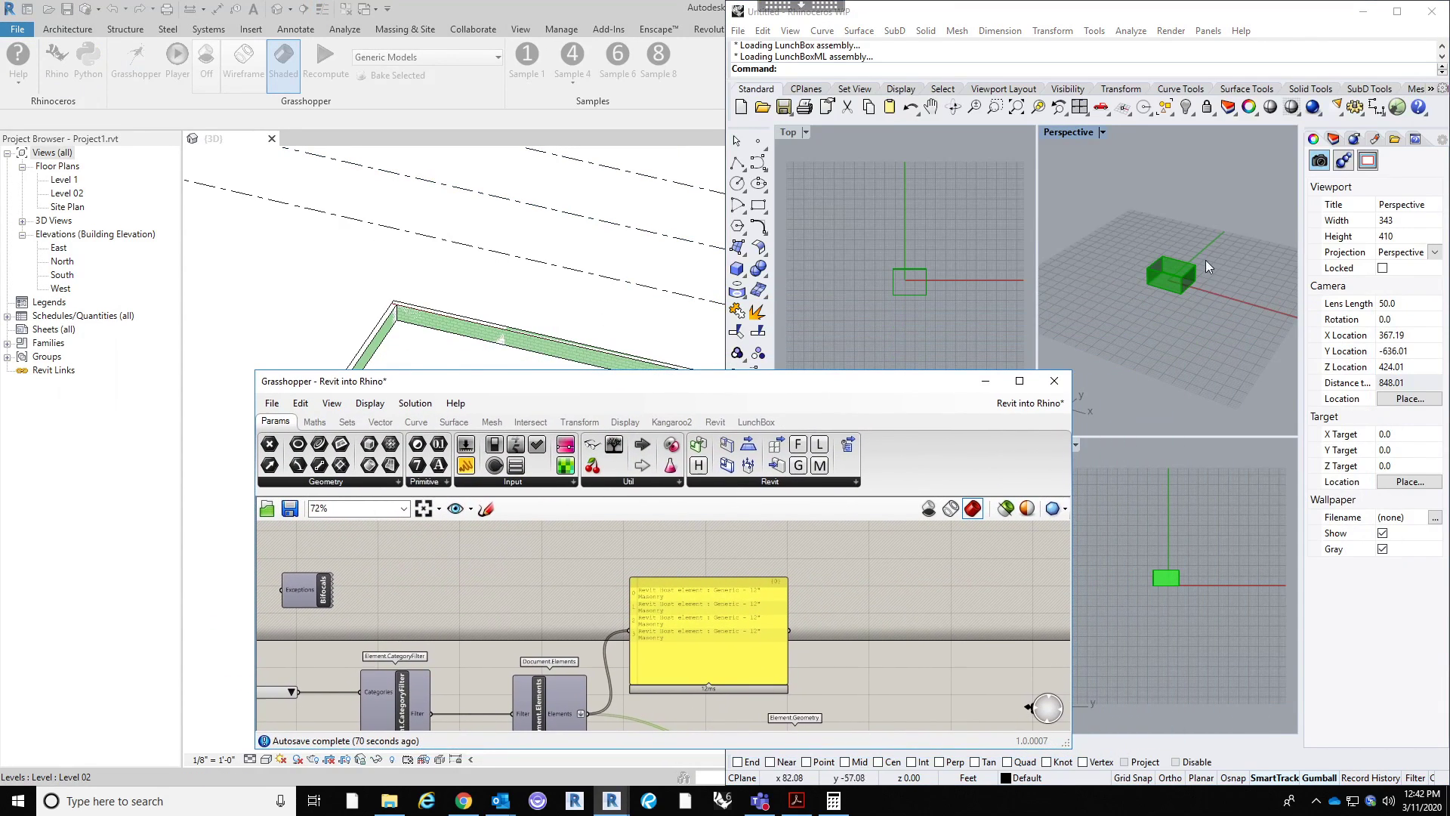
{"action": "scroll", "coordinate": [1185, 259], "scroll_direction": "up", "scroll_amount": 10}
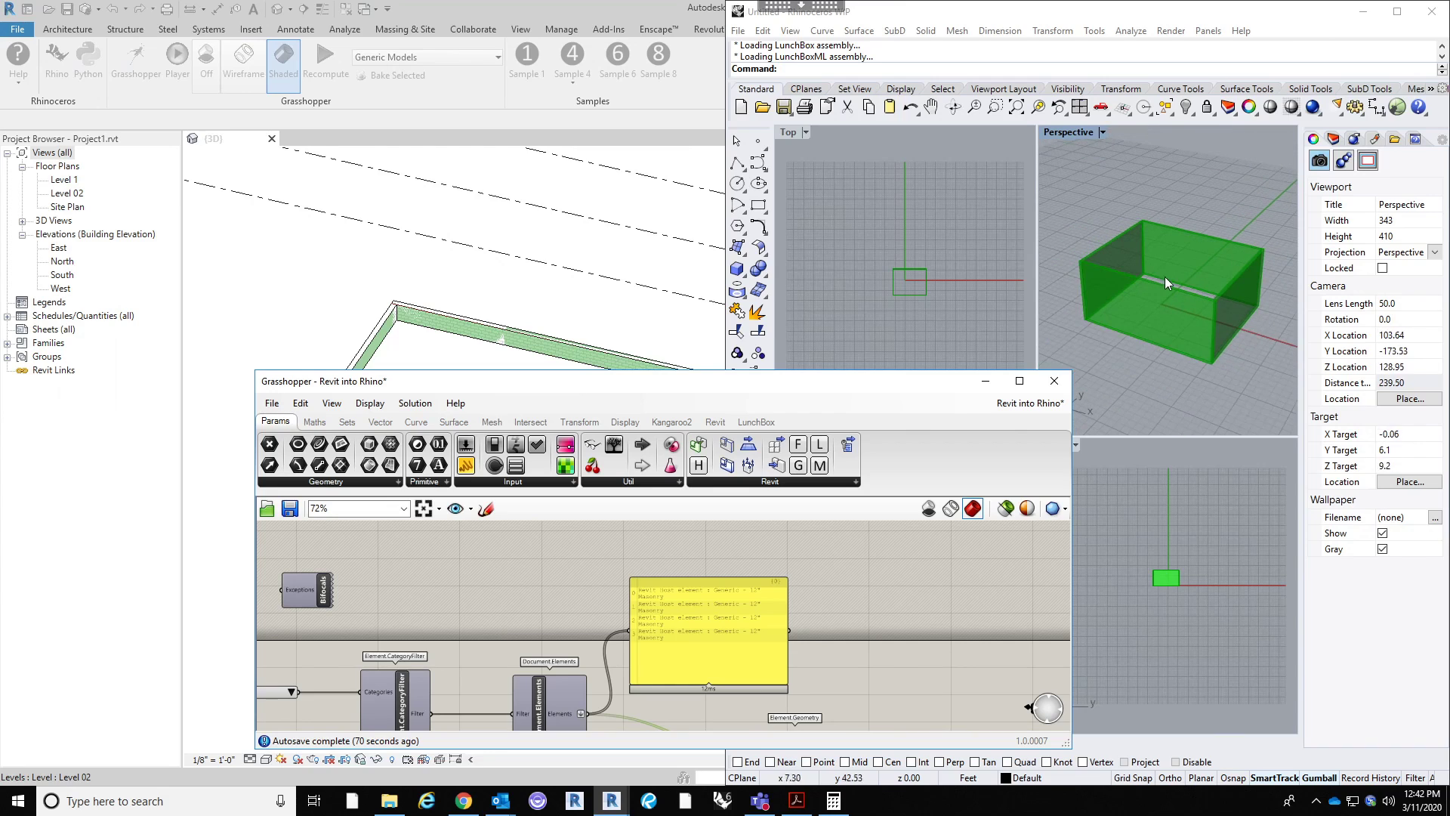
Step: Return to Grasshopper and bake the Element.Geometry output into Rhino on the Default layer with ungrouped, by-layer attributes
{"action": "left_click_drag", "start_coordinate": [793, 385], "coordinate": [1449, 354]}
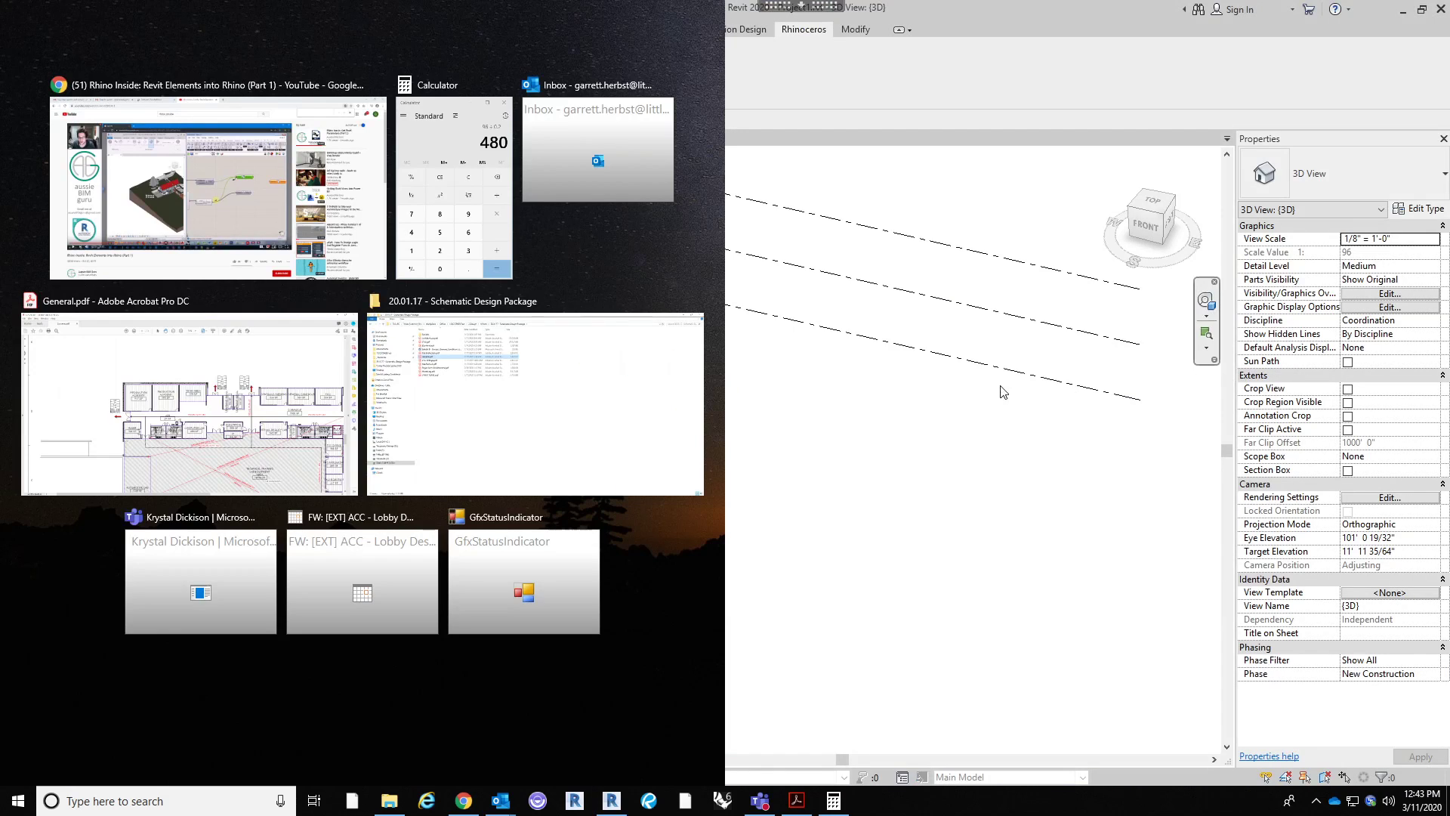
{"action": "left_click", "coordinate": [915, 415]}
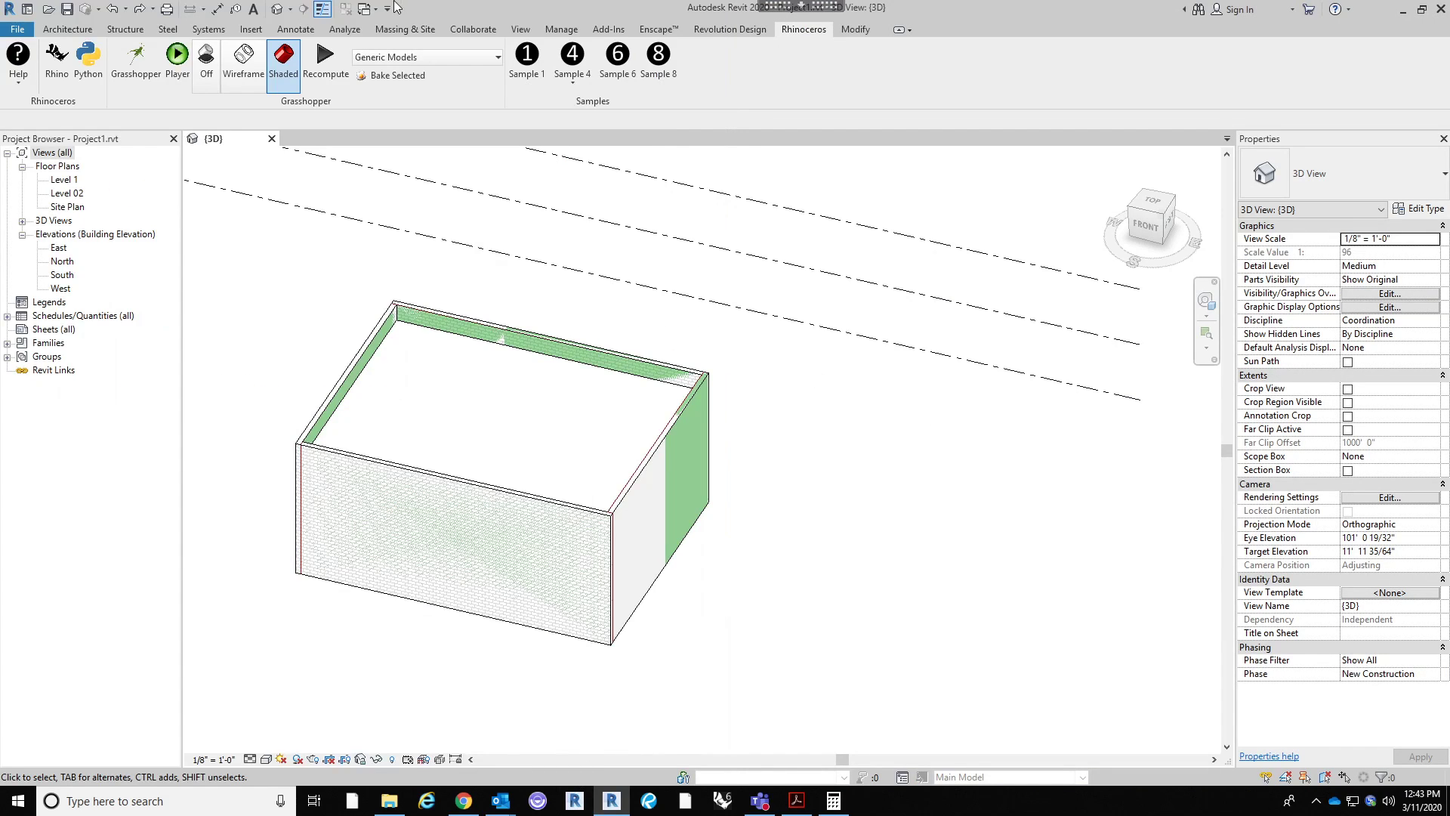
{"action": "left_click", "coordinate": [137, 68]}
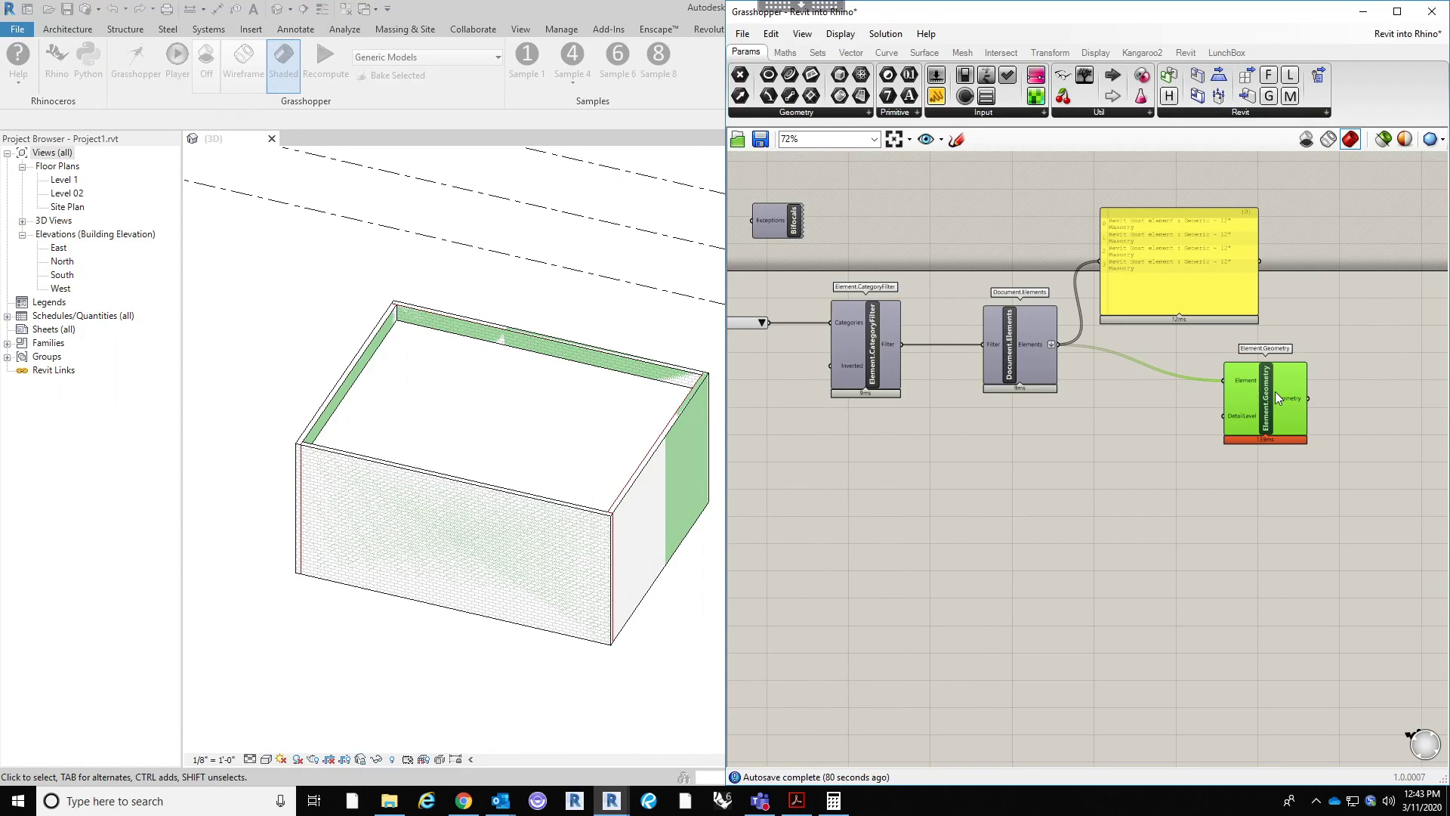
{"action": "right_click", "coordinate": [1275, 391]}
{"action": "left_click", "coordinate": [1302, 420]}
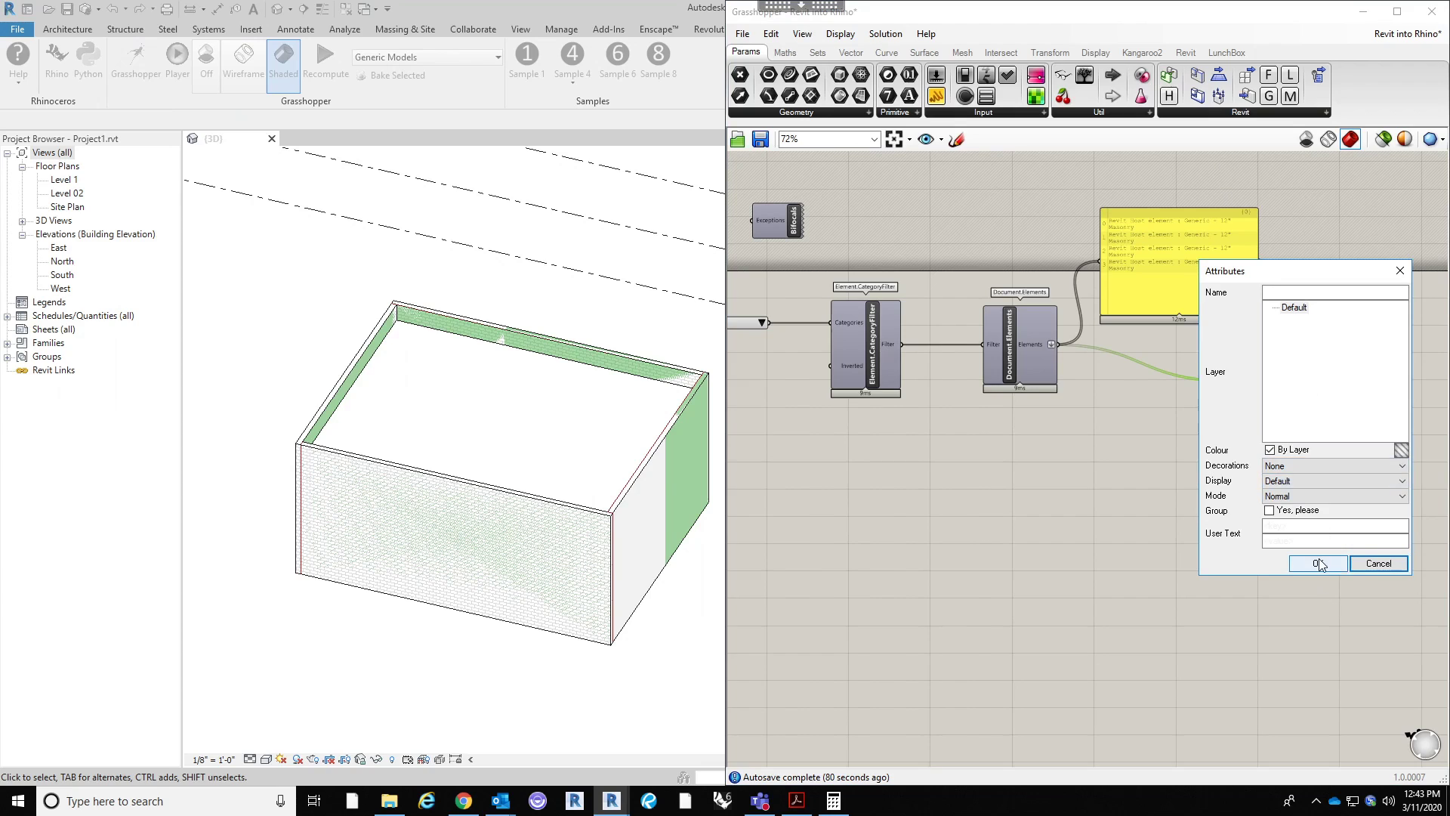
{"action": "left_click", "coordinate": [1318, 565]}
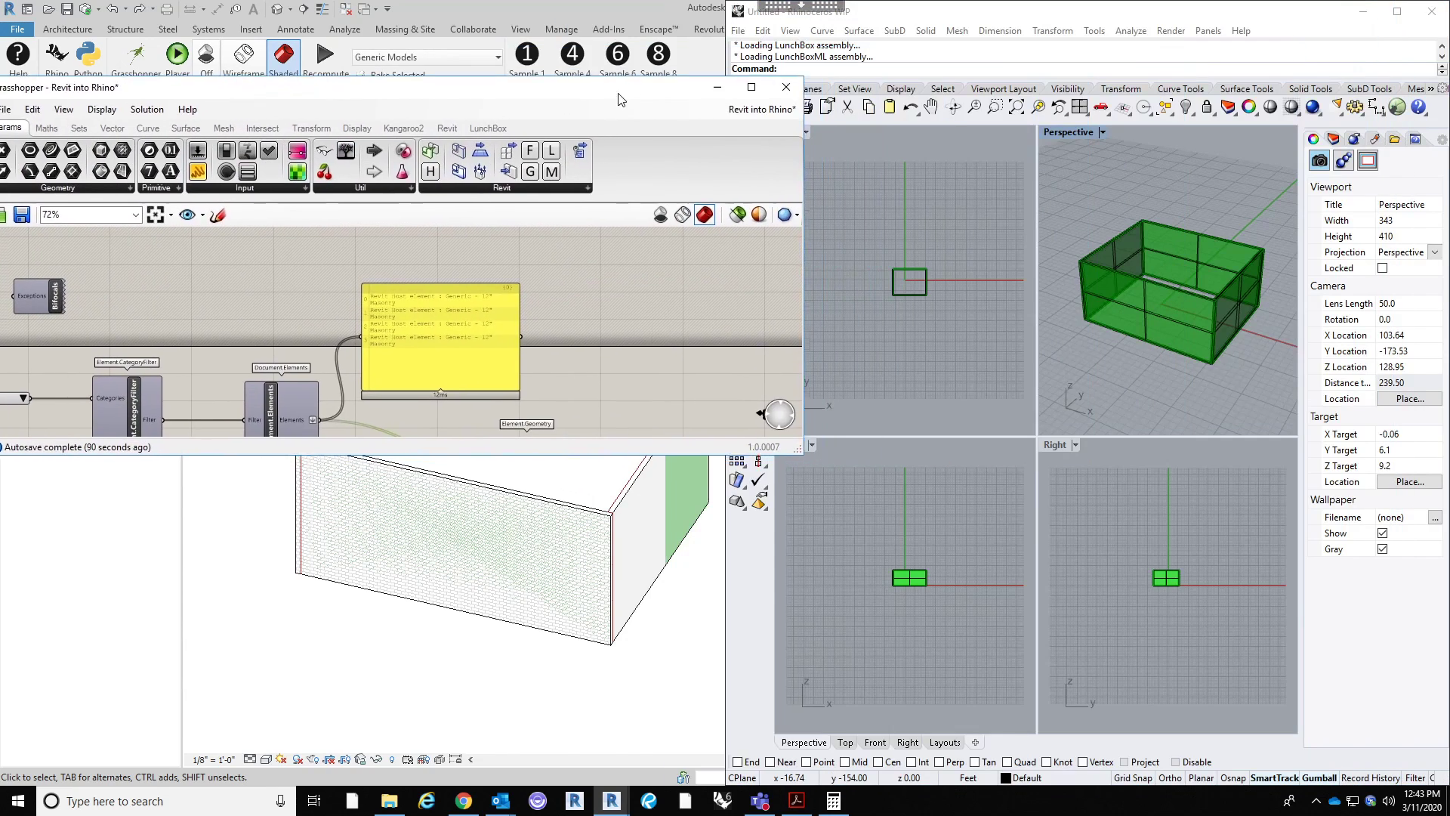
Step: Inspect the baked walls from several sides in Rhino's Perspective viewport, selecting individual walls to check their object type
{"action": "left_click_drag", "start_coordinate": [618, 99], "coordinate": [608, 96]}
{"action": "left_click", "coordinate": [1225, 366]}
{"action": "scroll", "coordinate": [1154, 293], "scroll_direction": "up", "scroll_amount": 8}
{"action": "right_click_drag", "start_coordinate": [1156, 302], "coordinate": [1199, 329]}
{"action": "scroll", "coordinate": [1169, 277], "scroll_direction": "down", "scroll_amount": 6}
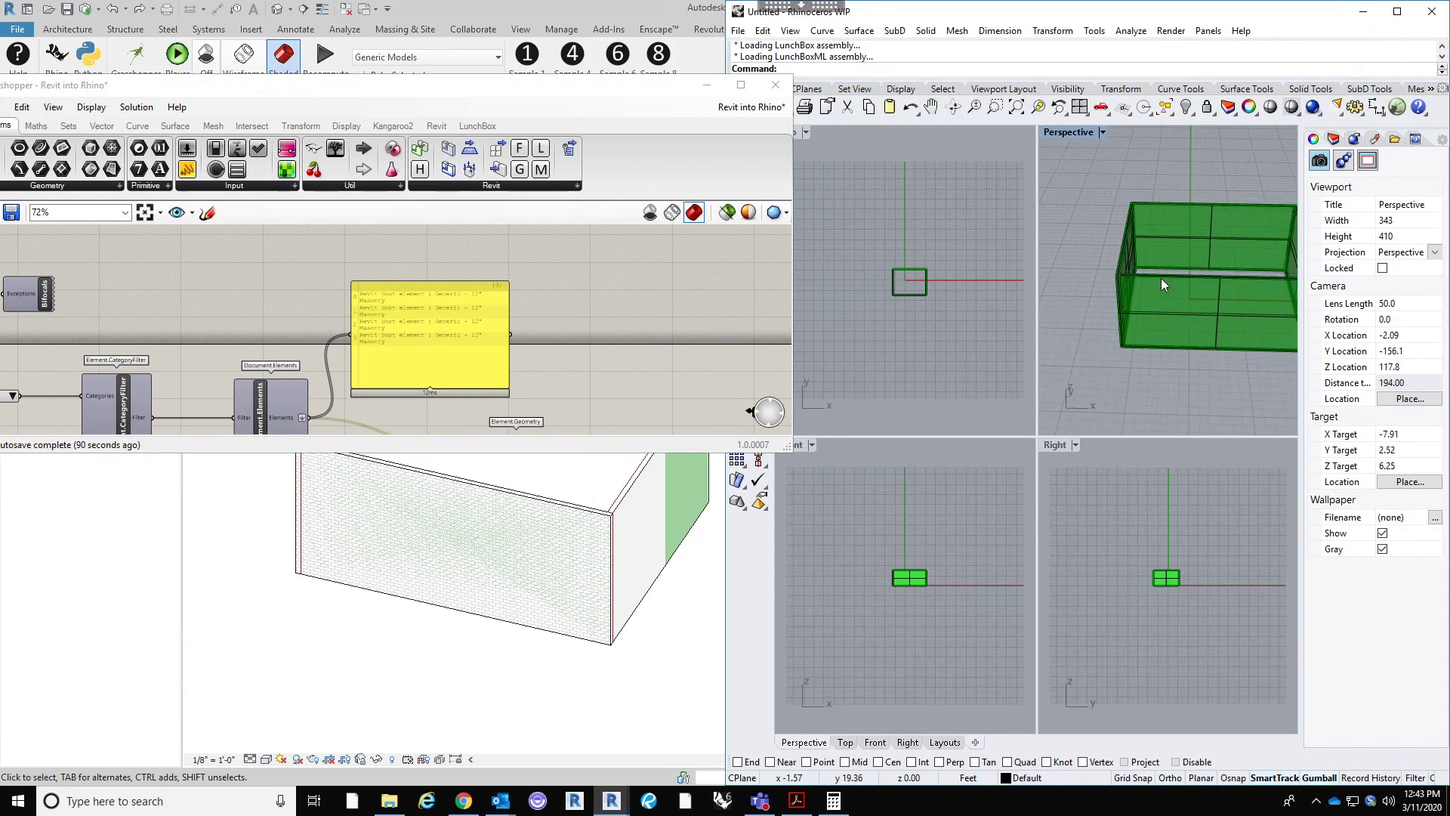
{"action": "right_click_drag", "start_coordinate": [1168, 270], "coordinate": [1253, 288]}
{"action": "left_click", "coordinate": [1254, 289]}
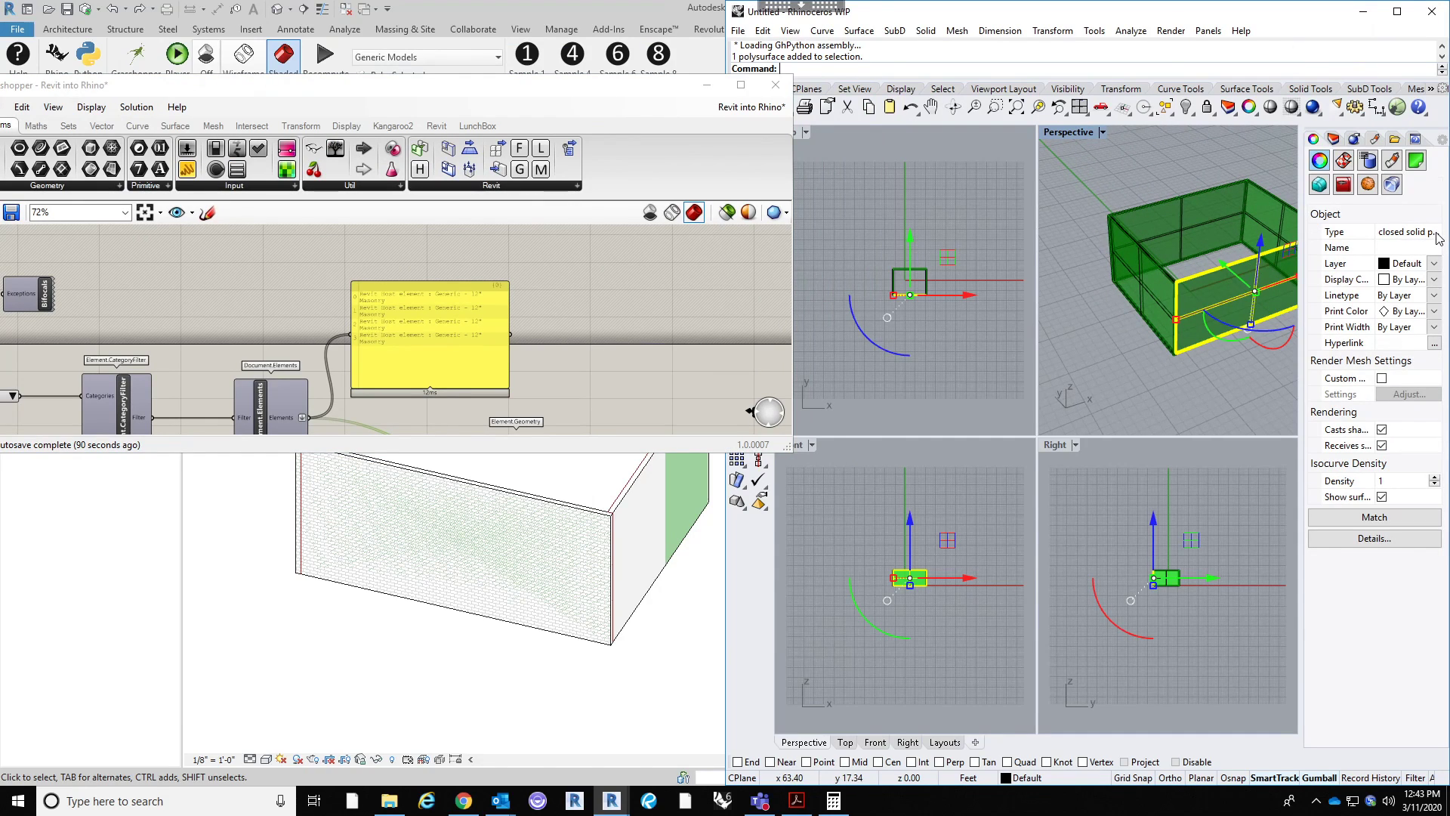
{"action": "right_click_drag", "start_coordinate": [1220, 251], "coordinate": [1153, 290]}
{"action": "key", "text": "Escape"}
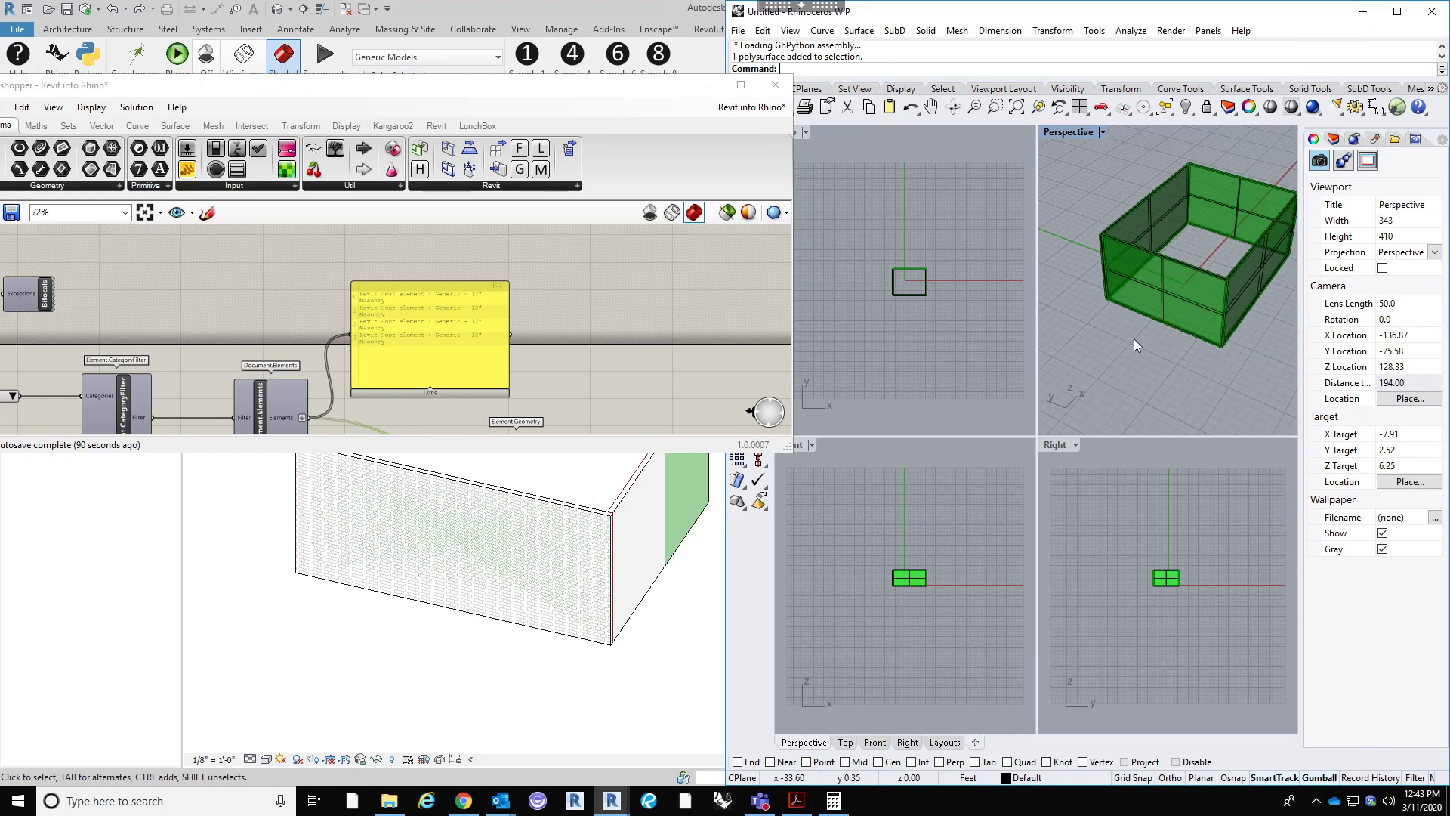
{"action": "right_click_drag", "start_coordinate": [1127, 326], "coordinate": [1140, 269]}
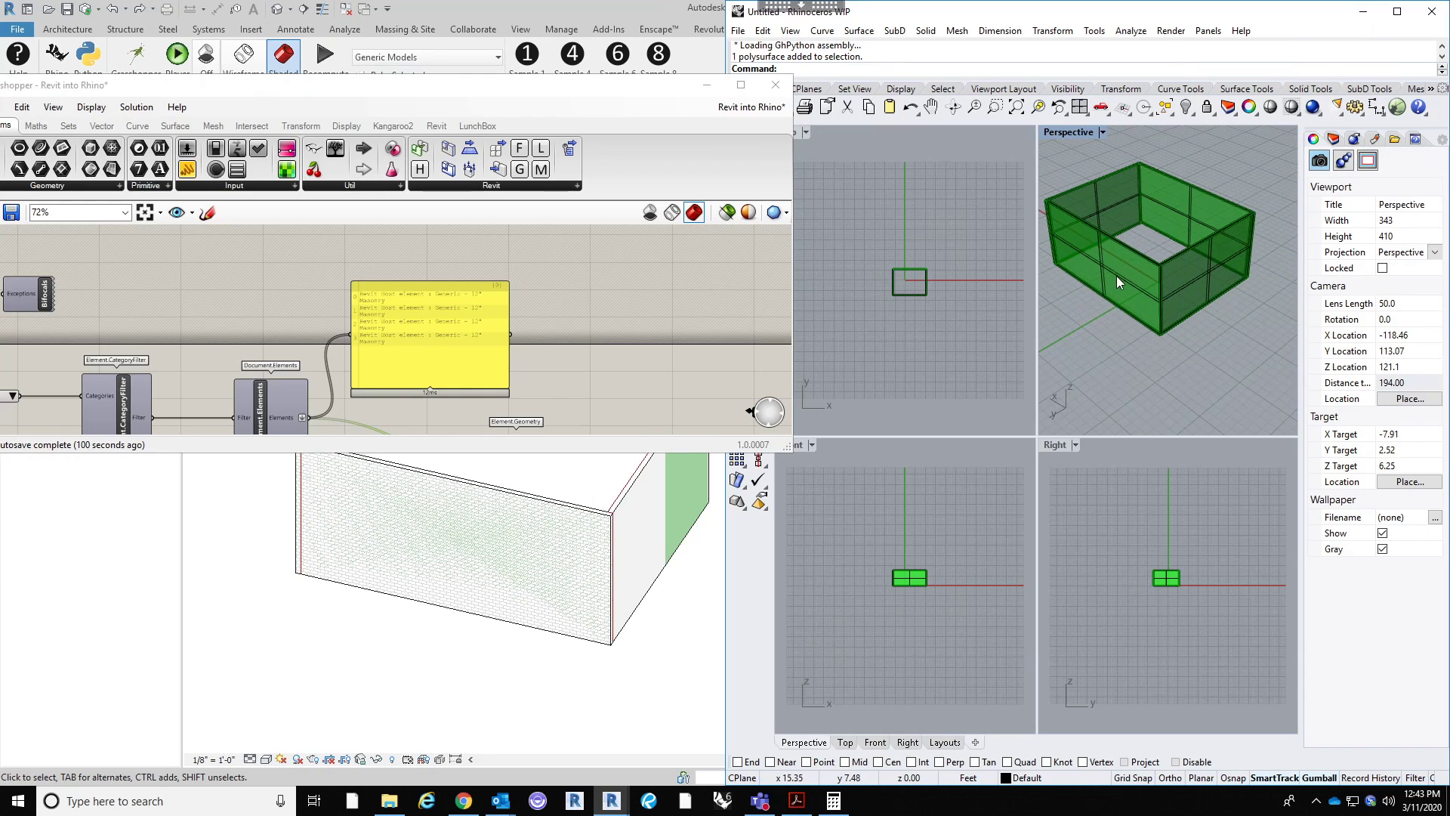
{"action": "left_click", "coordinate": [1117, 278]}
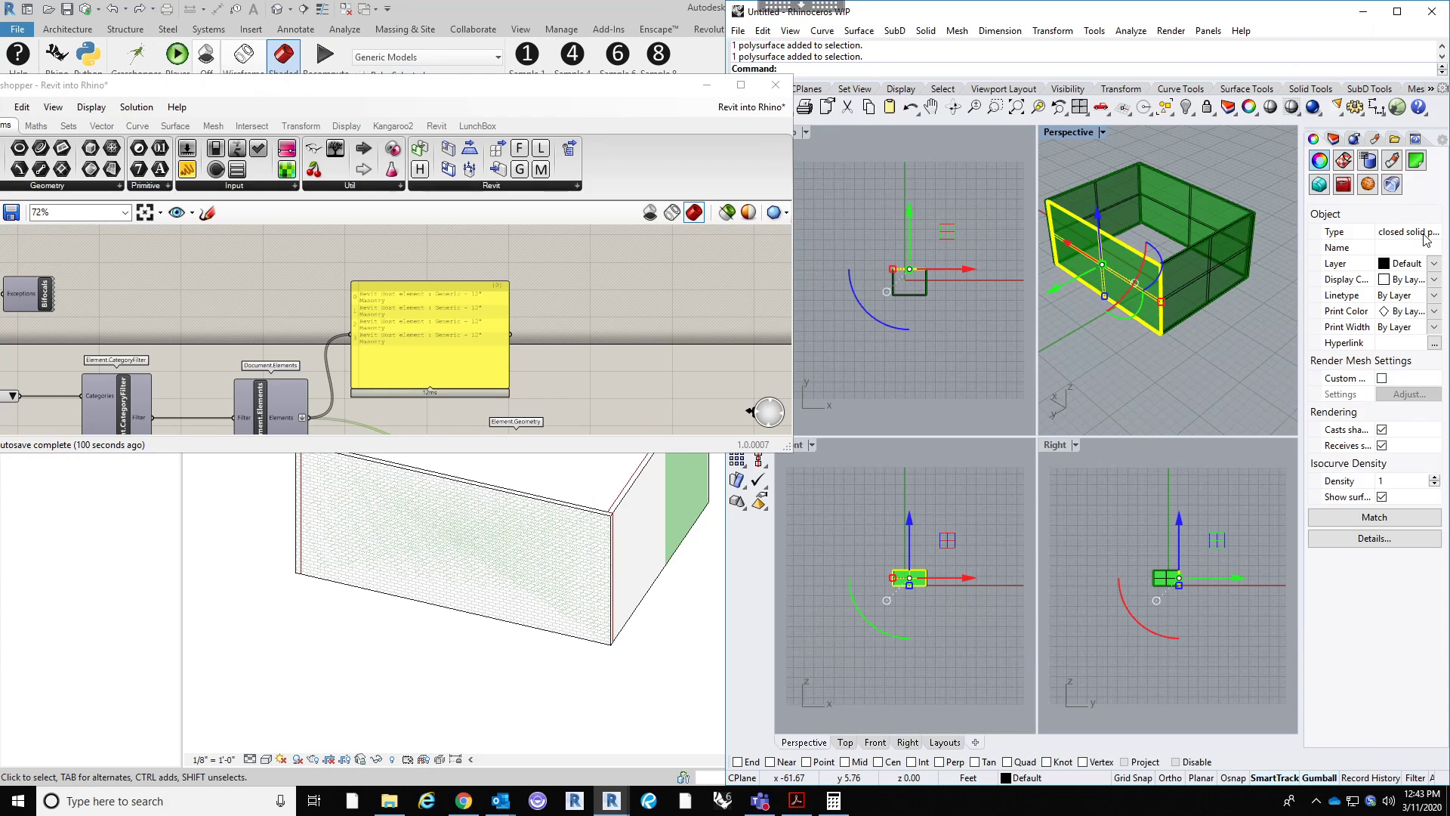
{"action": "left_click", "coordinate": [1211, 343]}
{"action": "right_click_drag", "start_coordinate": [1211, 343], "coordinate": [1140, 342]}
Step: Dock Grasshopper beside Revit, check the whole building in the Revit 3D view, and return to the Grasshopper canvas
{"action": "left_click_drag", "start_coordinate": [624, 87], "coordinate": [1449, 111]}
{"action": "left_click", "coordinate": [956, 466]}
{"action": "scroll", "coordinate": [956, 466], "scroll_direction": "down", "scroll_amount": 3}
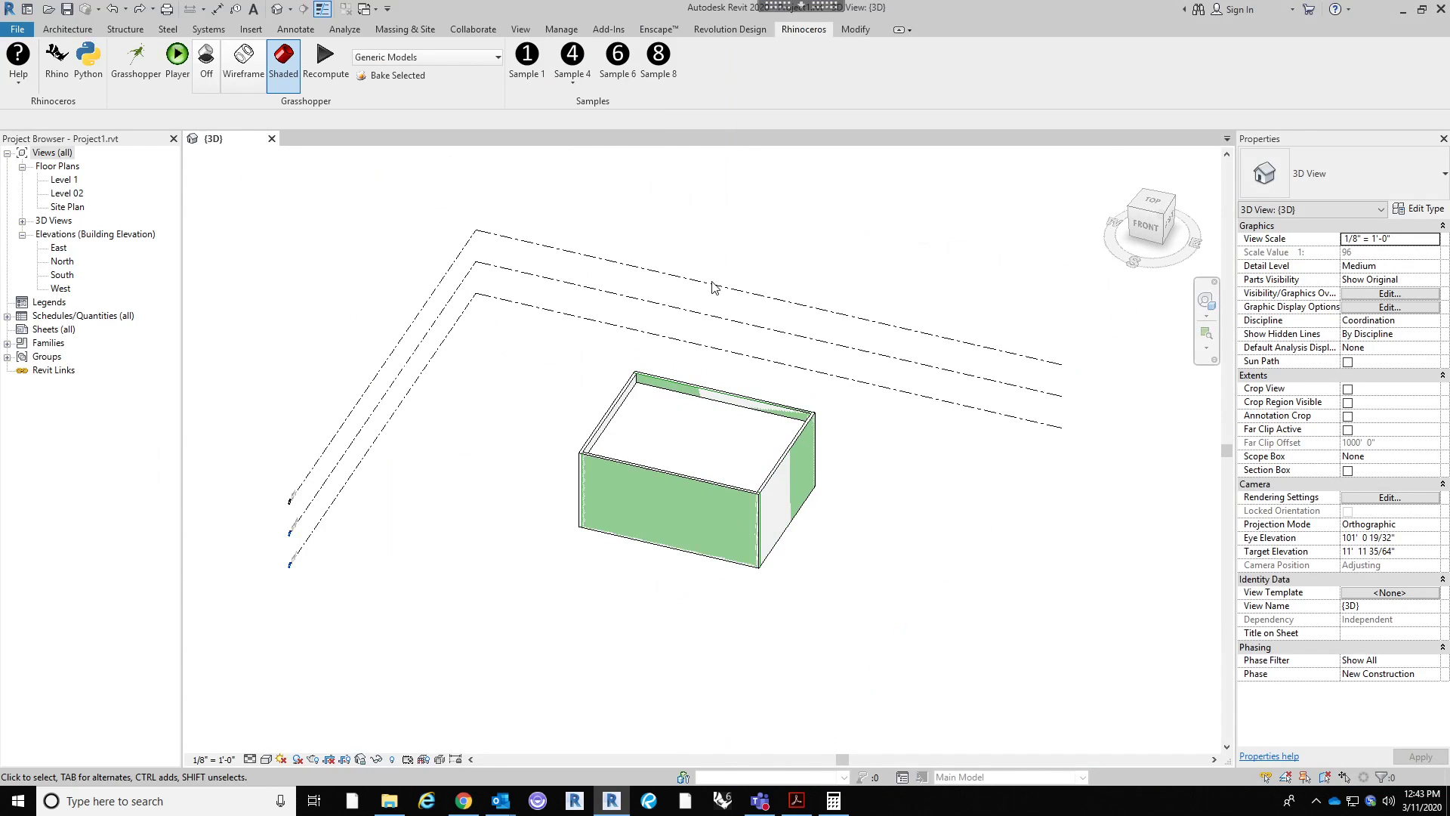
{"action": "left_click", "coordinate": [136, 68]}
Step: Duplicate the wall chain from the category picker through Element.Geometry, including the panel, and place the copy directly below the original
{"action": "scroll", "coordinate": [1202, 529], "scroll_direction": "down", "scroll_amount": 3}
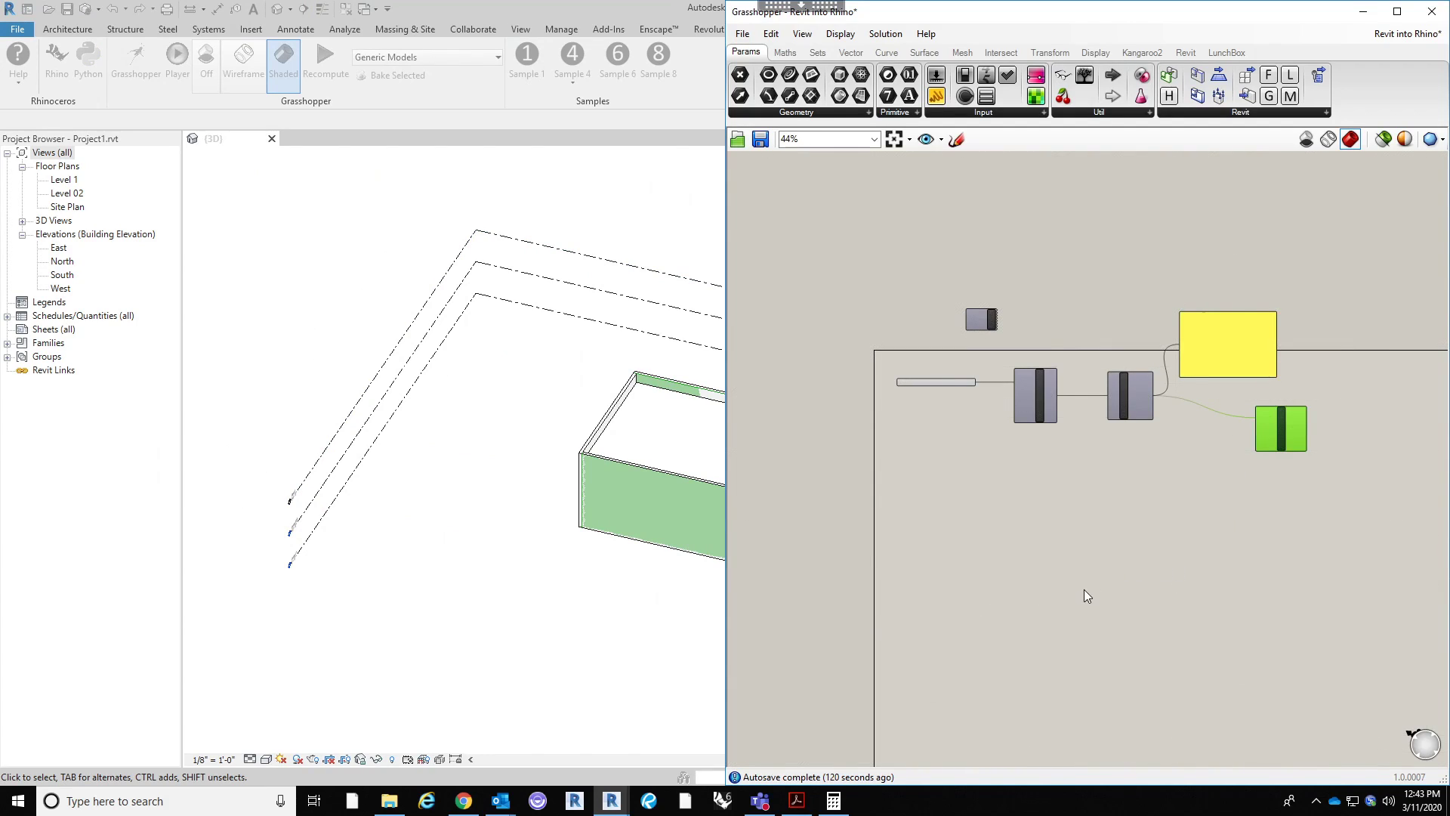
{"action": "right_click_drag", "start_coordinate": [1032, 569], "coordinate": [1022, 518]}
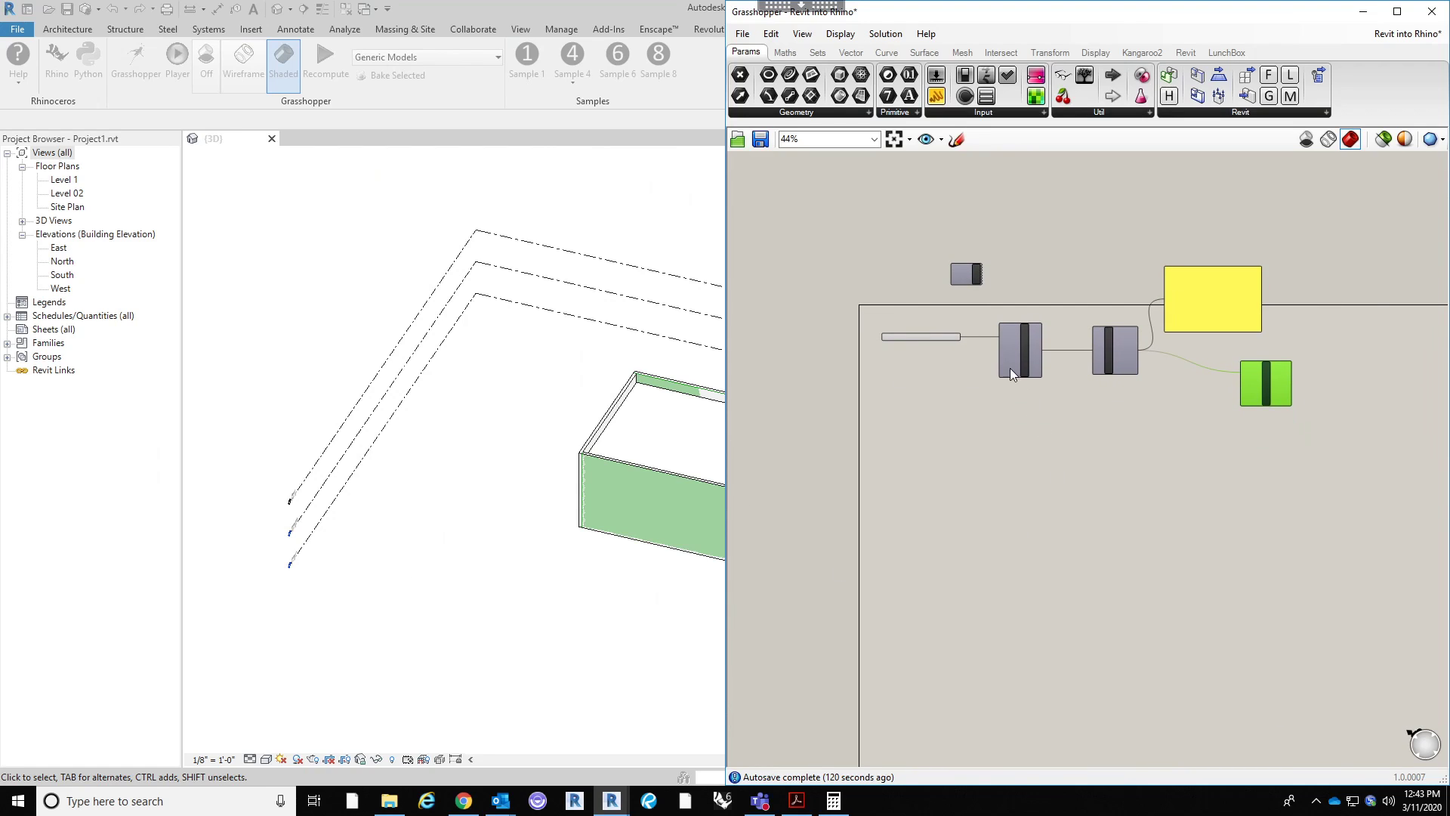
{"action": "scroll", "coordinate": [1017, 375], "scroll_direction": "up", "scroll_amount": 3}
{"action": "left_click_drag", "start_coordinate": [1391, 535], "coordinate": [878, 293]}
{"action": "left_click_drag", "start_coordinate": [1318, 418], "coordinate": [1335, 599]}
{"action": "scroll", "coordinate": [1185, 383], "scroll_direction": "down", "scroll_amount": 2}
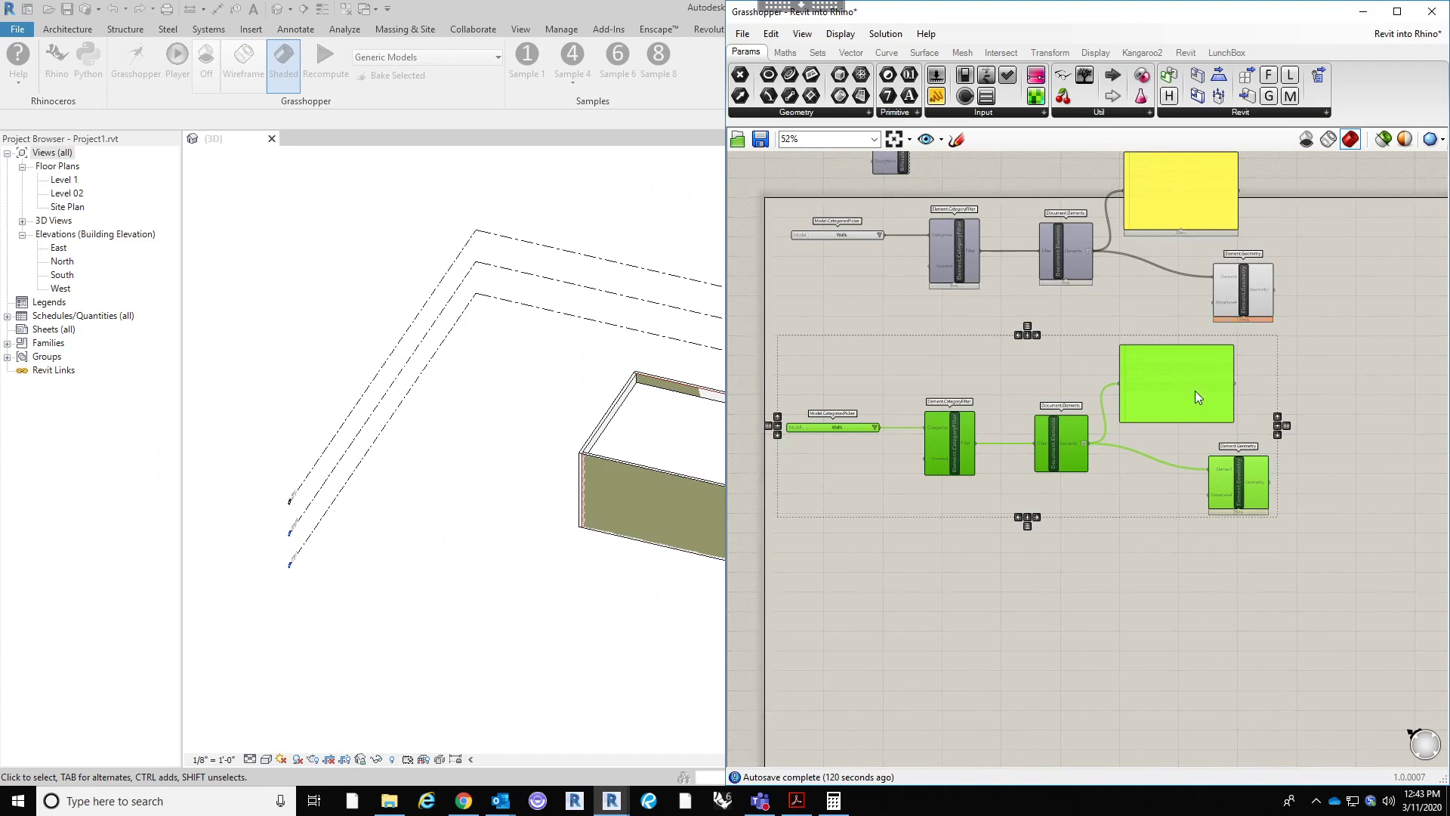
Step: Delete the yellow panels from both component chains, and align the upper Element.Geometry component with its Document.Elements component
{"action": "left_click", "coordinate": [1293, 461]}
{"action": "right_click_drag", "start_coordinate": [1191, 371], "coordinate": [1230, 410]}
{"action": "left_click", "coordinate": [1192, 506]}
{"action": "key", "text": "Delete"}
{"action": "left_click", "coordinate": [1197, 335]}
{"action": "key", "text": "Delete"}
{"action": "scroll", "coordinate": [1231, 411], "scroll_direction": "up", "scroll_amount": 2}
{"action": "left_click_drag", "start_coordinate": [1304, 354], "coordinate": [1297, 309]}
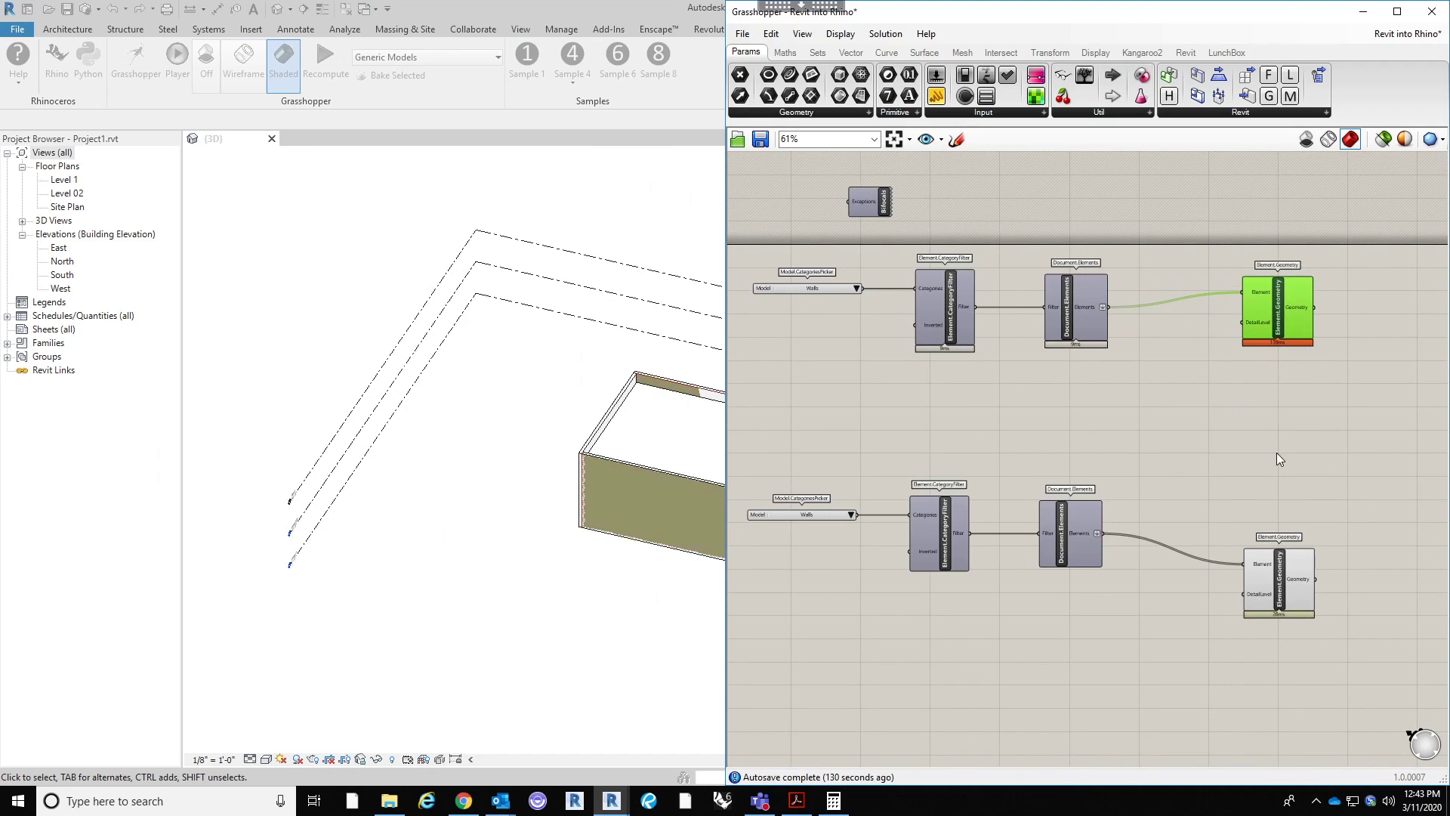
Step: Set the duplicated chain's Model.CategoriesPicker to Floors
{"action": "right_click_drag", "start_coordinate": [1183, 466], "coordinate": [1262, 430]}
{"action": "scroll", "coordinate": [1207, 472], "scroll_direction": "up", "scroll_amount": 1}
{"action": "right_click_drag", "start_coordinate": [874, 466], "coordinate": [1003, 411]}
{"action": "scroll", "coordinate": [996, 408], "scroll_direction": "up", "scroll_amount": 2}
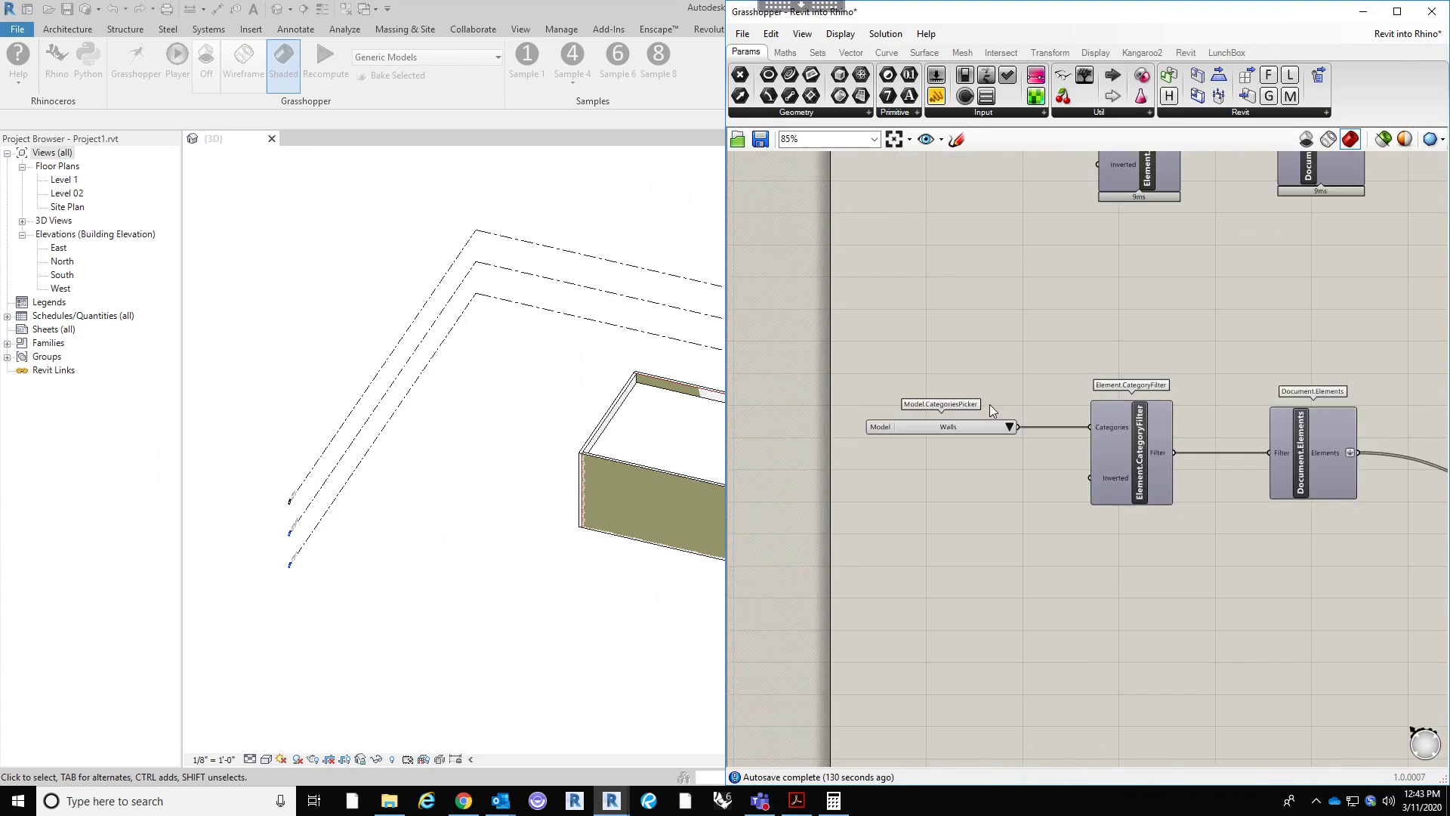
{"action": "left_click", "coordinate": [1016, 431]}
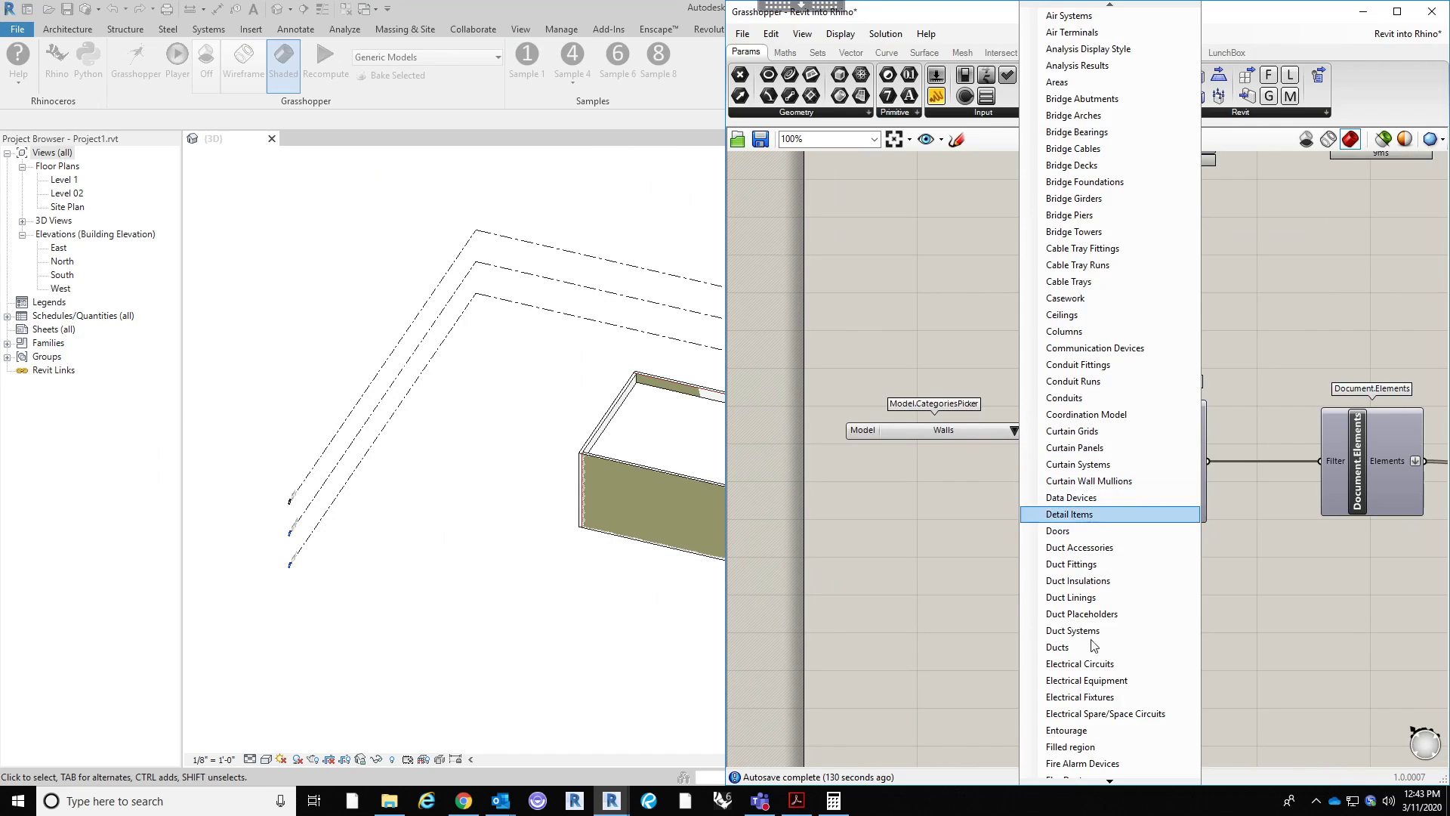
{"action": "mouse_move", "coordinate": [1084, 779]}
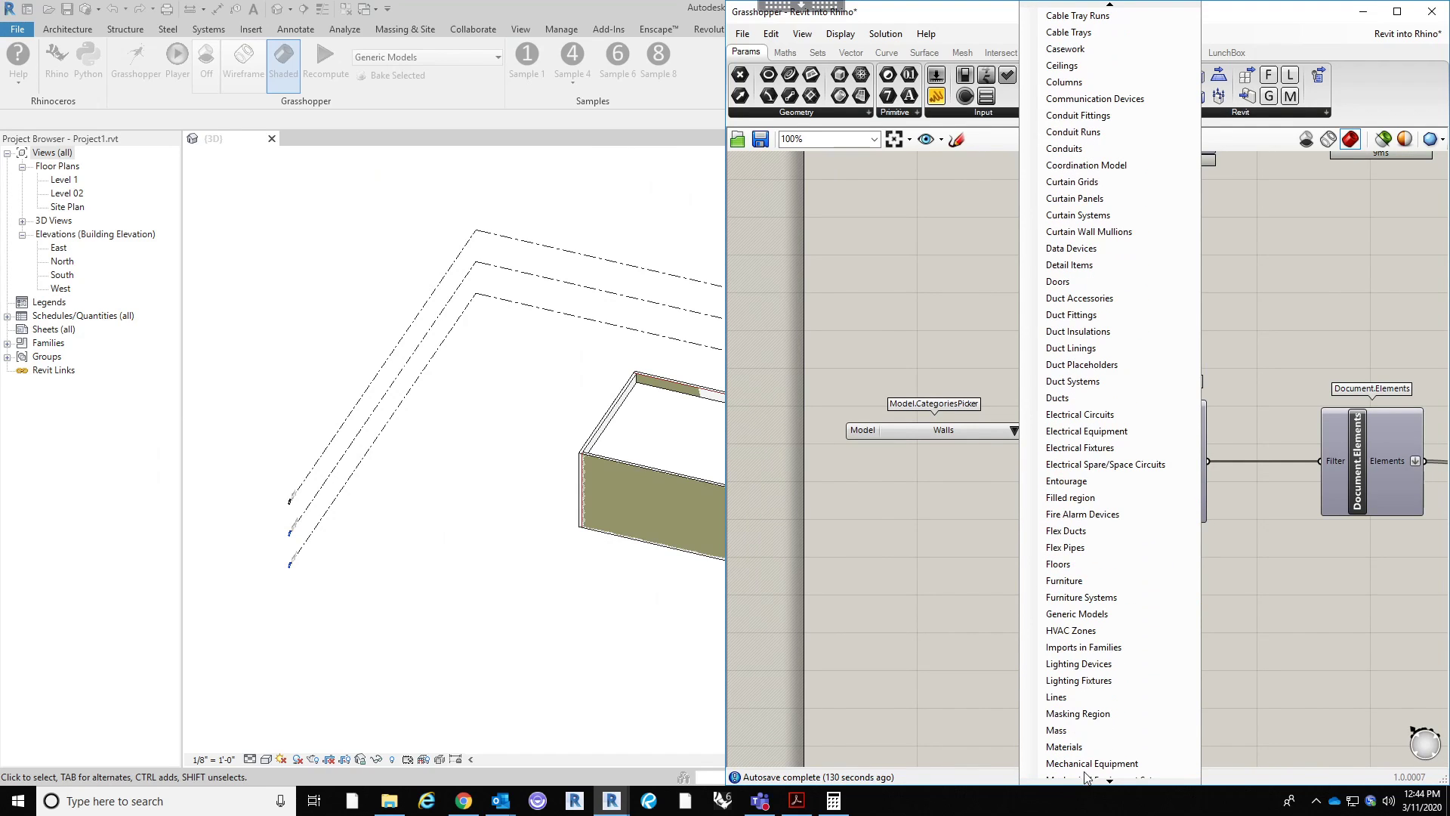
{"action": "left_click", "coordinate": [1090, 562]}
{"action": "right_click_drag", "start_coordinate": [1035, 577], "coordinate": [972, 563]}
{"action": "scroll", "coordinate": [972, 563], "scroll_direction": "down", "scroll_amount": 2}
Step: Turn on Halftone for all model categories in the Revit 3D view's Visibility/Graphic Overrides
{"action": "left_click", "coordinate": [479, 563]}
{"action": "middle_click_drag", "start_coordinate": [699, 465], "coordinate": [587, 485]}
{"action": "scroll", "coordinate": [587, 485], "scroll_direction": "up", "scroll_amount": 1}
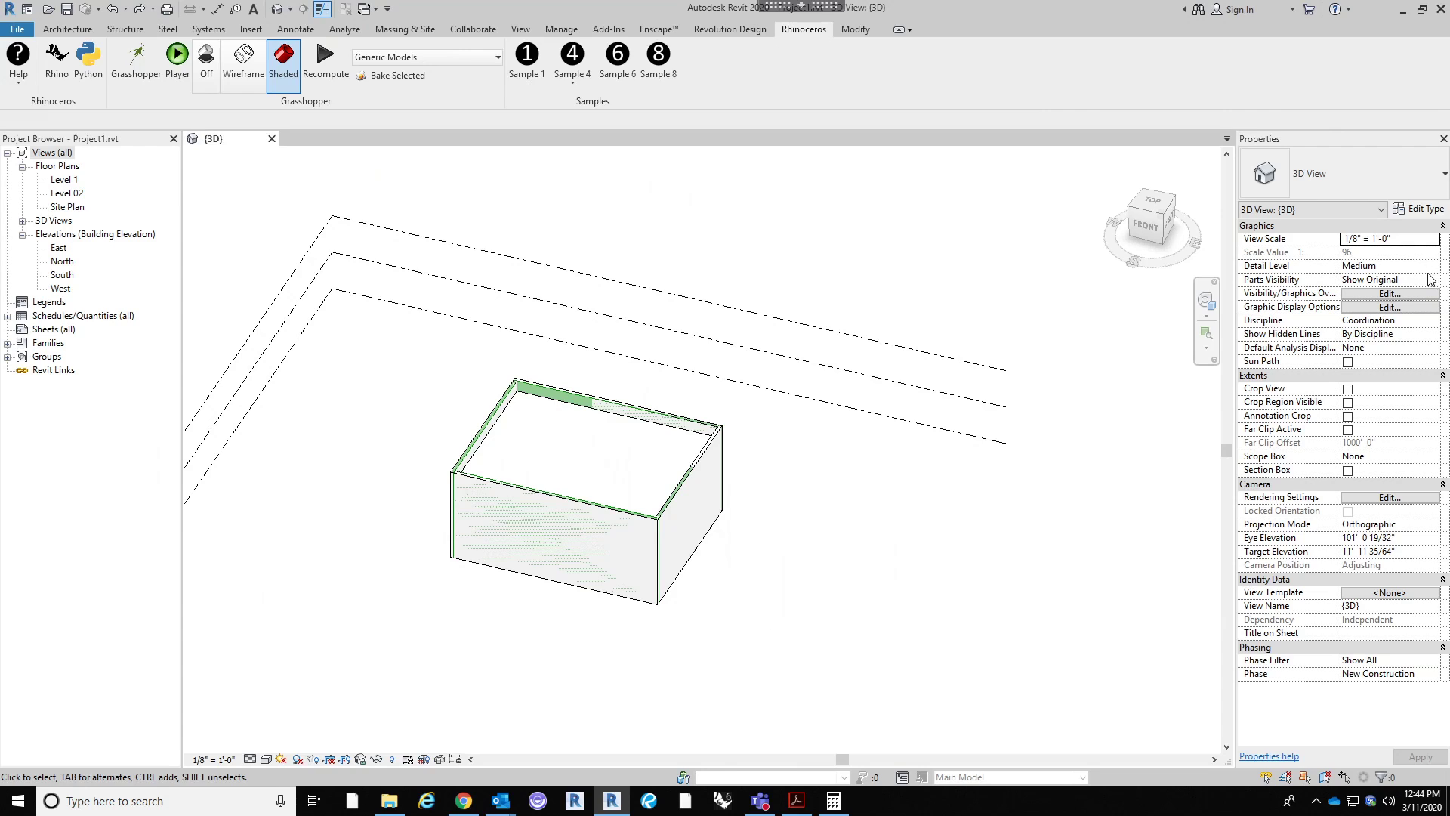
{"action": "left_click", "coordinate": [1390, 294]}
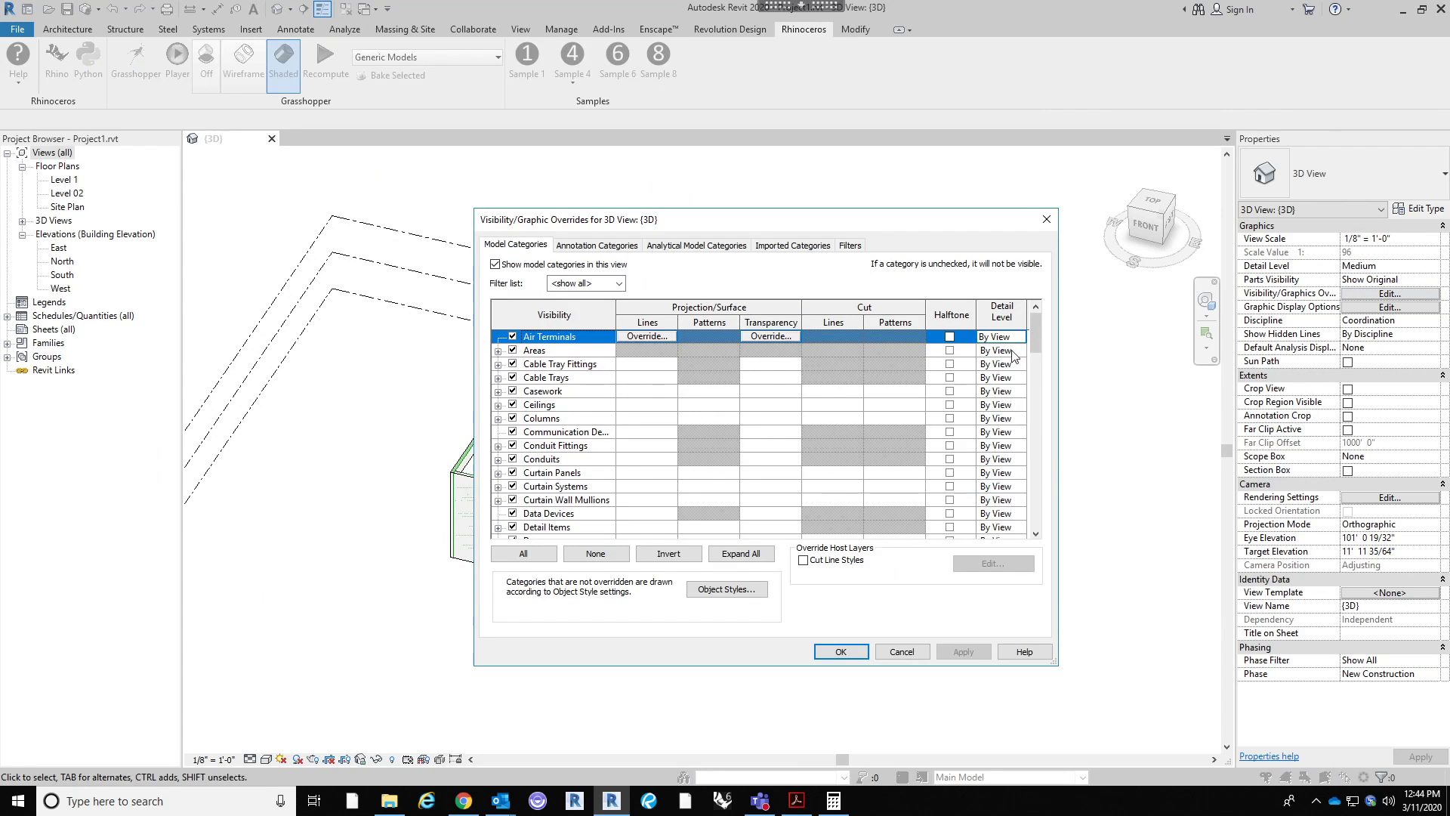
{"action": "left_click_drag", "start_coordinate": [1035, 337], "coordinate": [1021, 564]}
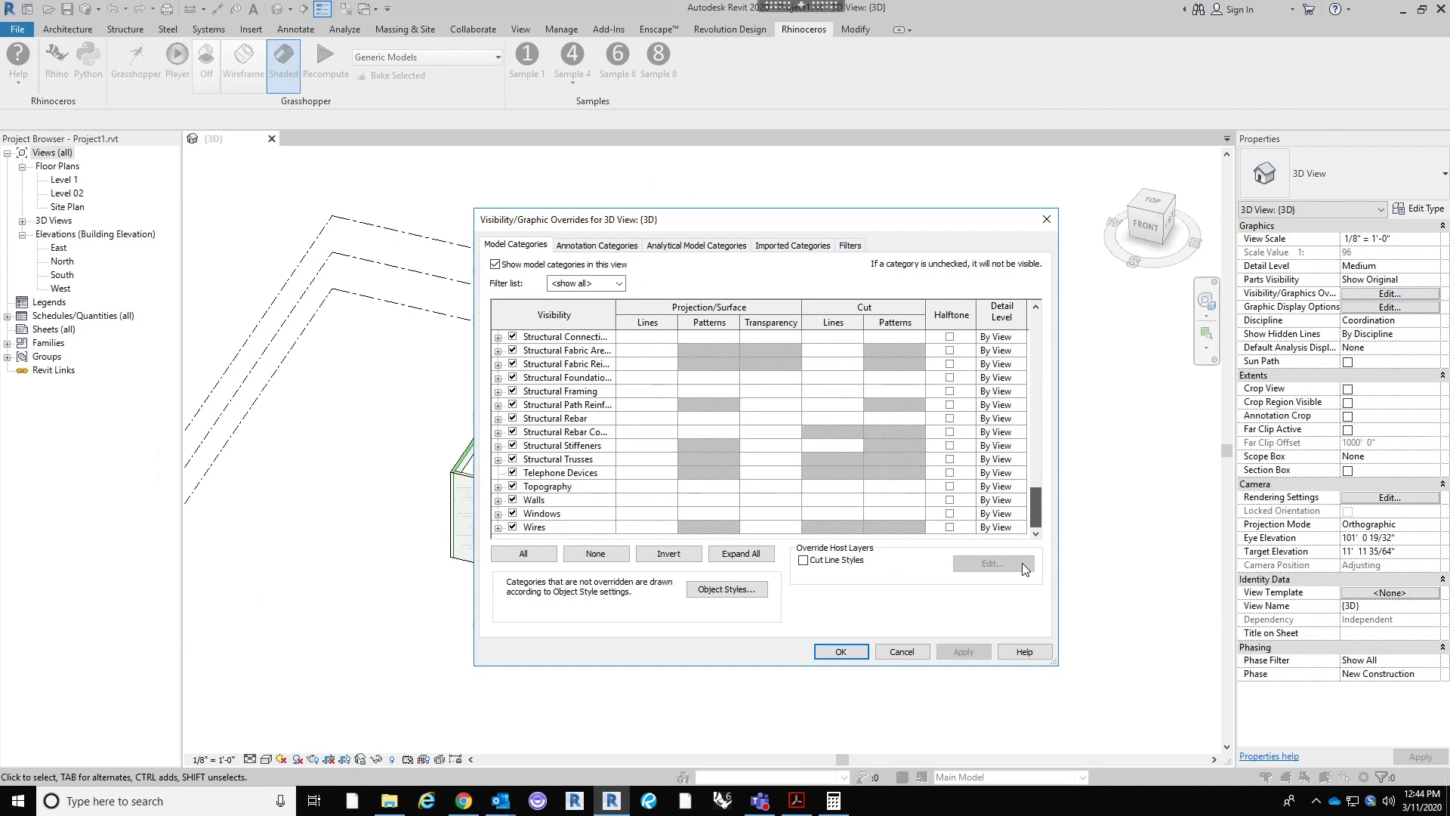
{"action": "left_click", "coordinate": [585, 526], "text": "shift"}
{"action": "left_click", "coordinate": [949, 527]}
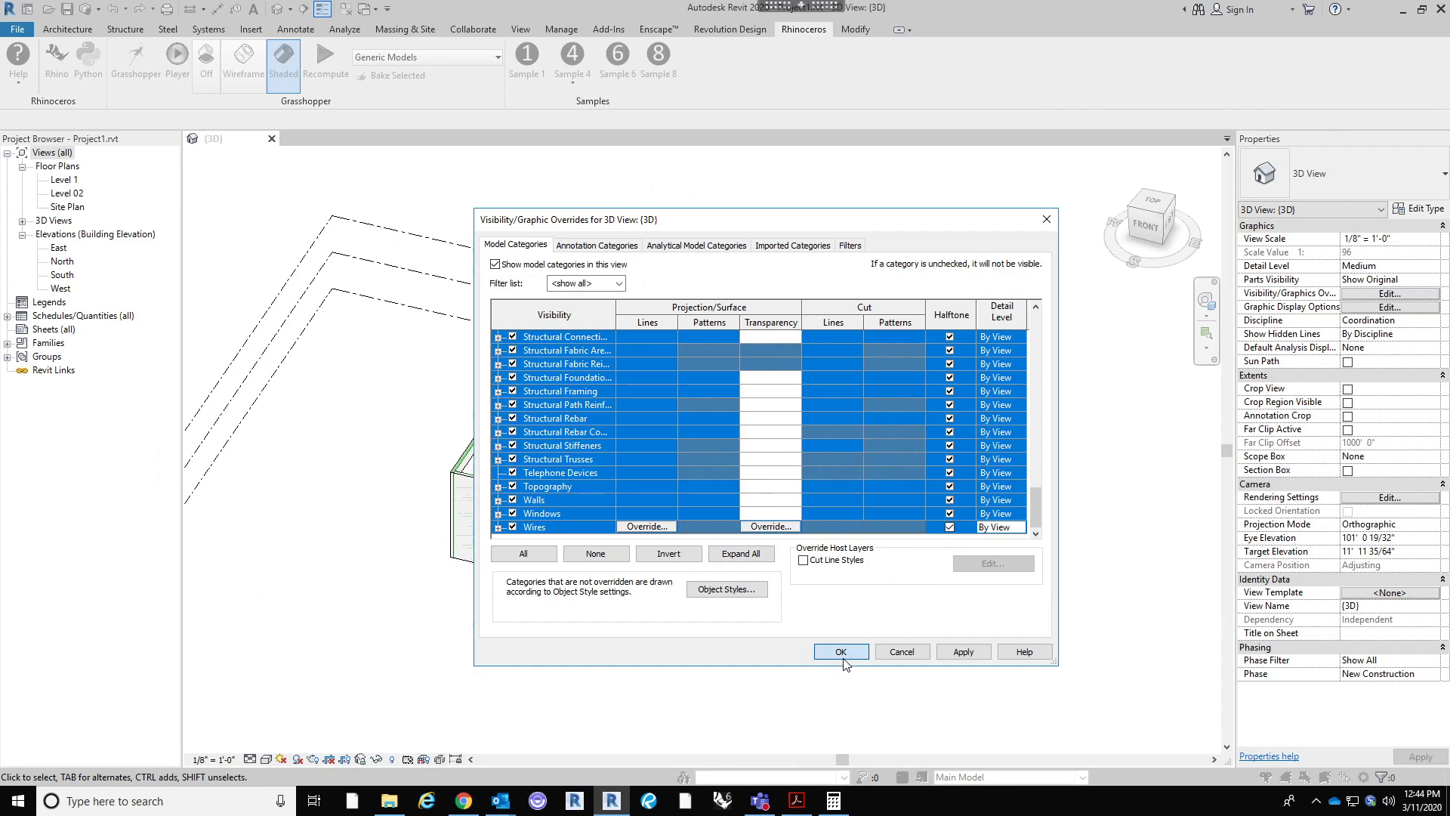
{"action": "left_click", "coordinate": [841, 652]}
Step: Inspect the halftone walls and their geometry preview up close from a corner of the building in the 3D view
{"action": "scroll", "coordinate": [657, 547], "scroll_direction": "up", "scroll_amount": 3}
{"action": "middle_click_drag", "start_coordinate": [868, 537], "coordinate": [765, 647], "text": "shift"}
{"action": "middle_click_drag", "start_coordinate": [600, 362], "coordinate": [673, 351]}
{"action": "left_click", "coordinate": [687, 333]}
{"action": "key", "text": "Escape"}
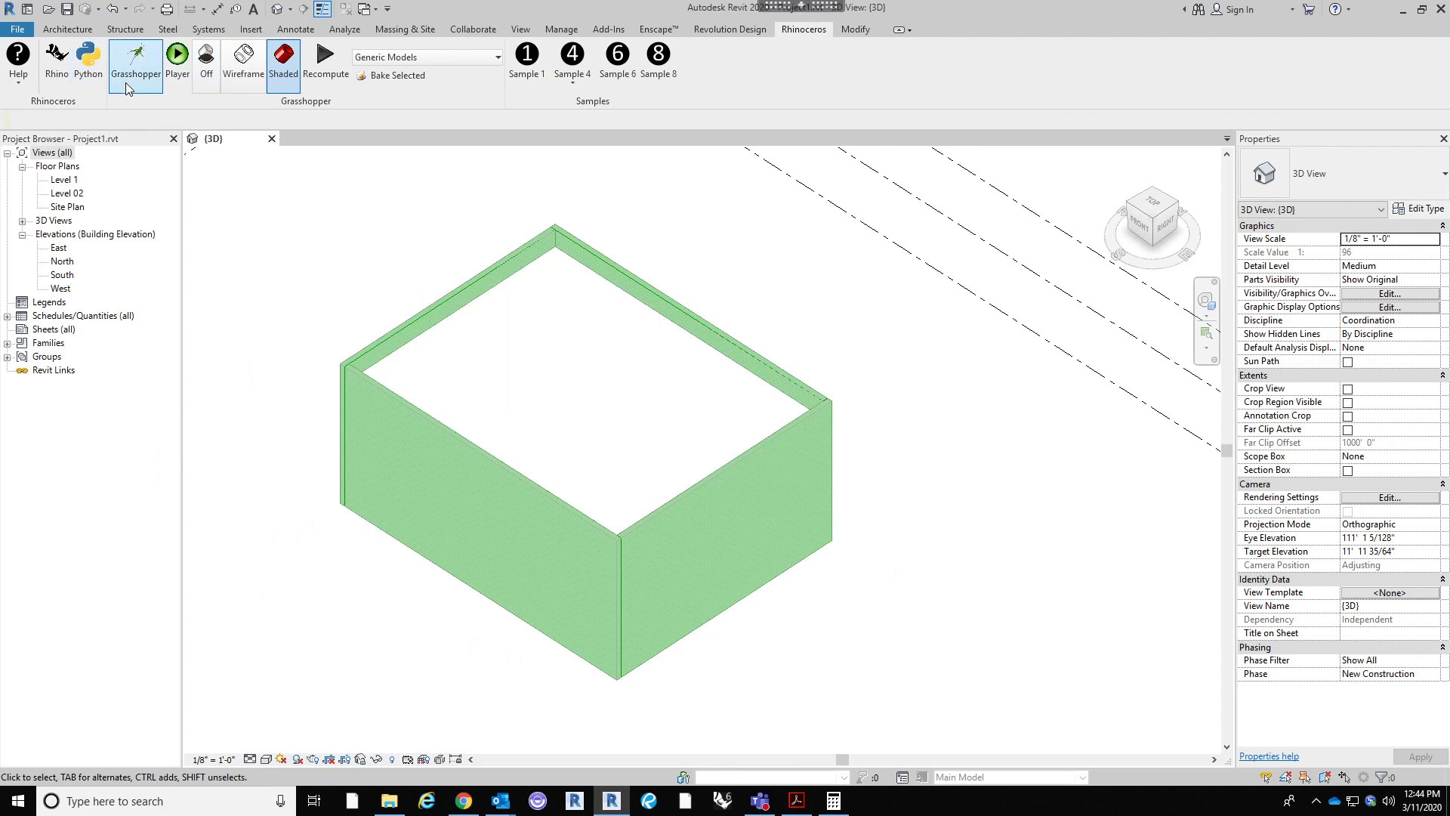
Step: In Grasshopper, remove the data modifier from the Elements output of the Document.Elements component in both chains
{"action": "left_click", "coordinate": [136, 59]}
{"action": "scroll", "coordinate": [1125, 514], "scroll_direction": "down", "scroll_amount": 2}
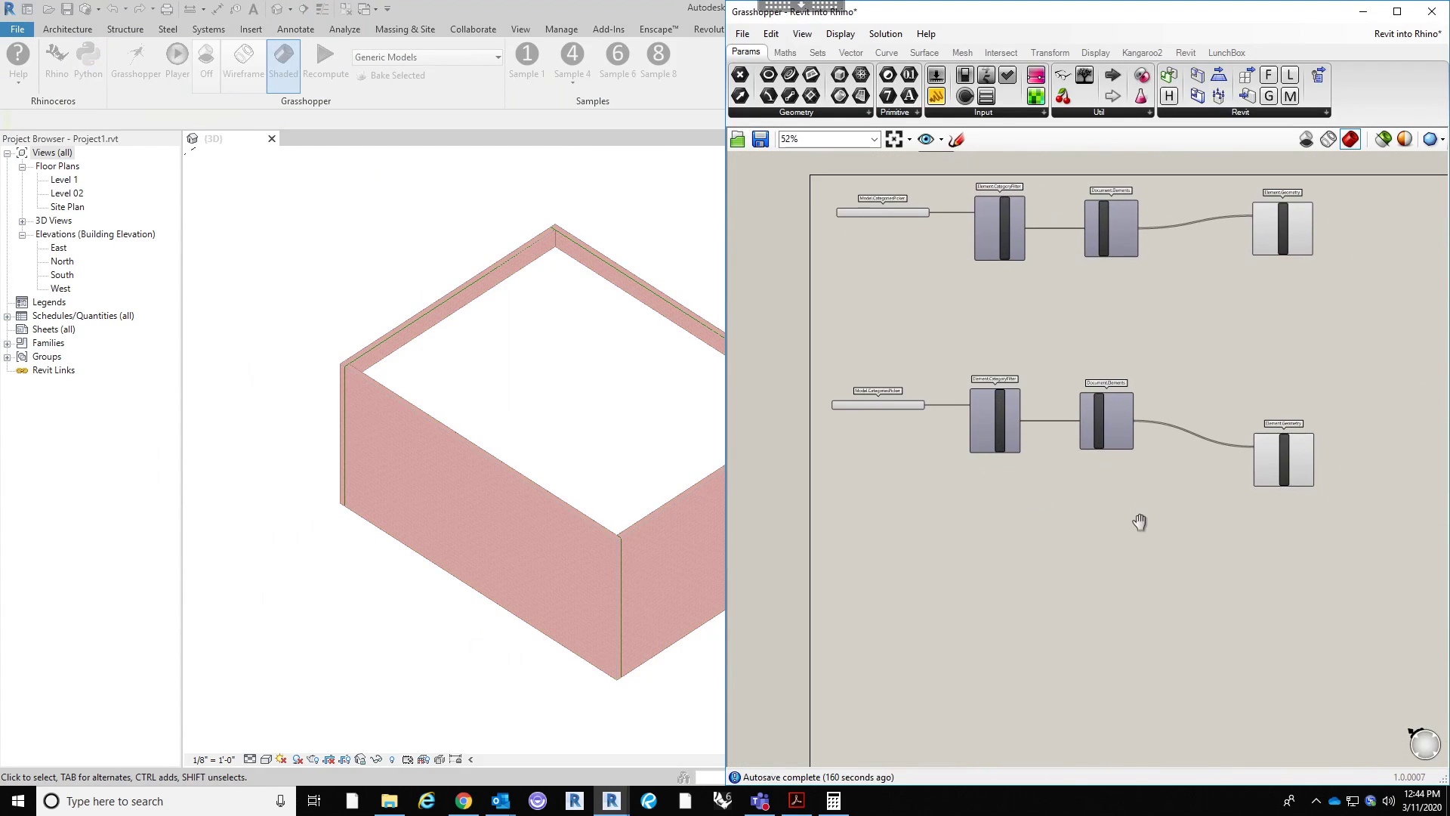
{"action": "left_click", "coordinate": [1284, 453]}
{"action": "scroll", "coordinate": [1284, 453], "scroll_direction": "up", "scroll_amount": 4}
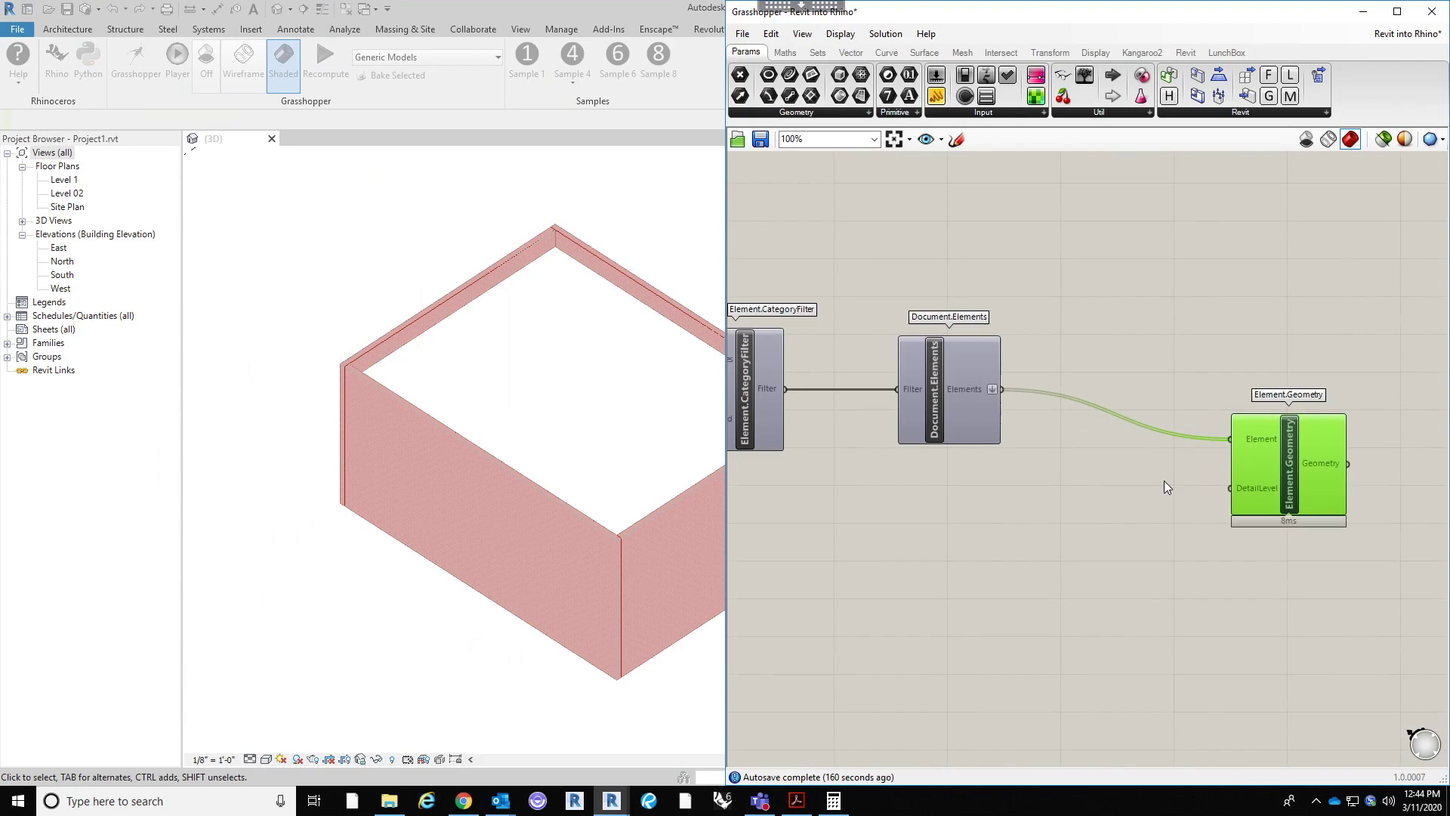
{"action": "left_click", "coordinate": [1168, 478]}
{"action": "mouse_move", "coordinate": [967, 389]}
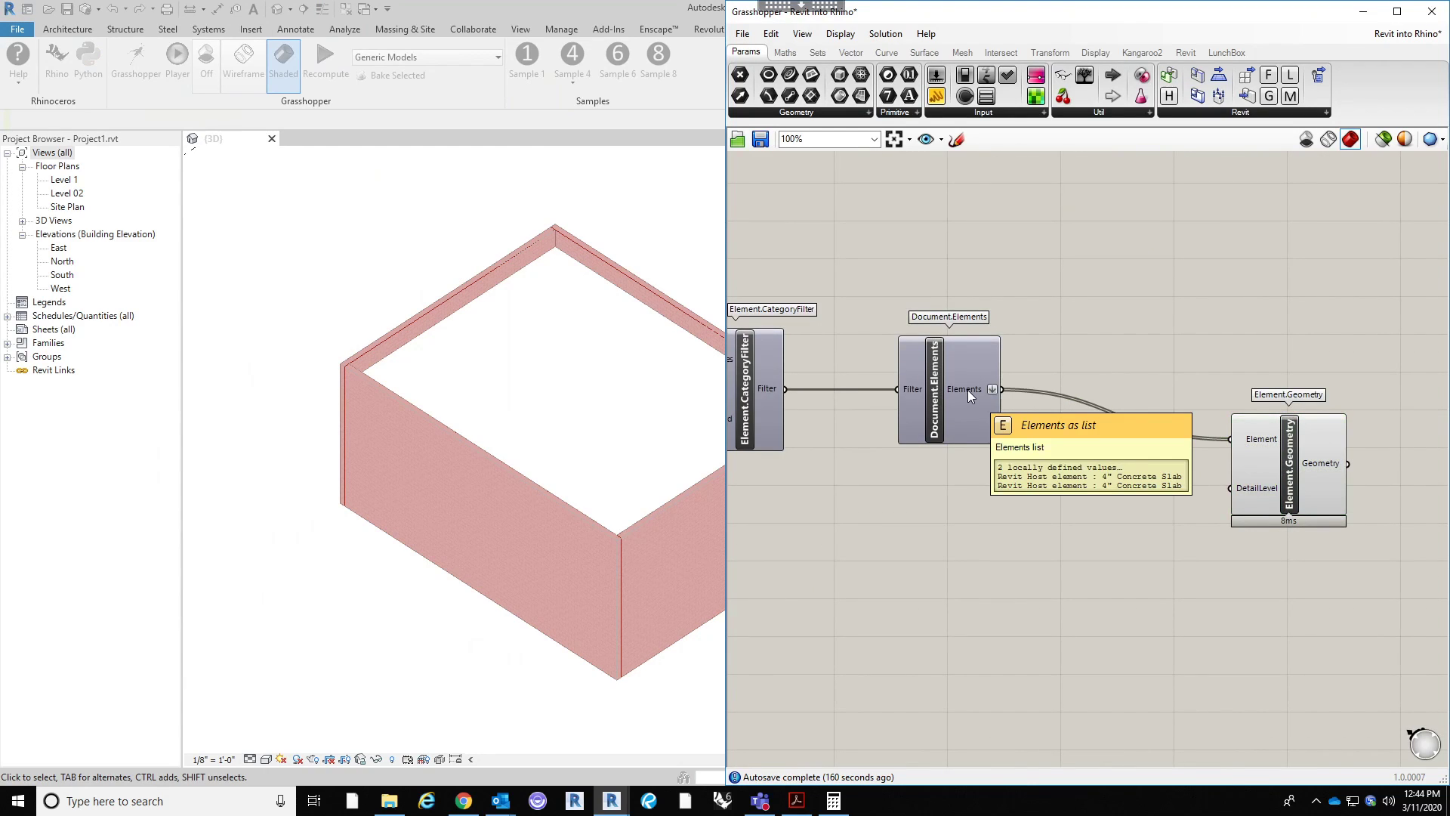
{"action": "left_click_drag", "start_coordinate": [959, 417], "coordinate": [972, 404]}
{"action": "scroll", "coordinate": [954, 515], "scroll_direction": "down", "scroll_amount": 2}
{"action": "right_click_drag", "start_coordinate": [1003, 505], "coordinate": [1083, 464]}
{"action": "right_click", "coordinate": [1055, 358]}
{"action": "right_click_drag", "start_coordinate": [1101, 289], "coordinate": [1088, 508]}
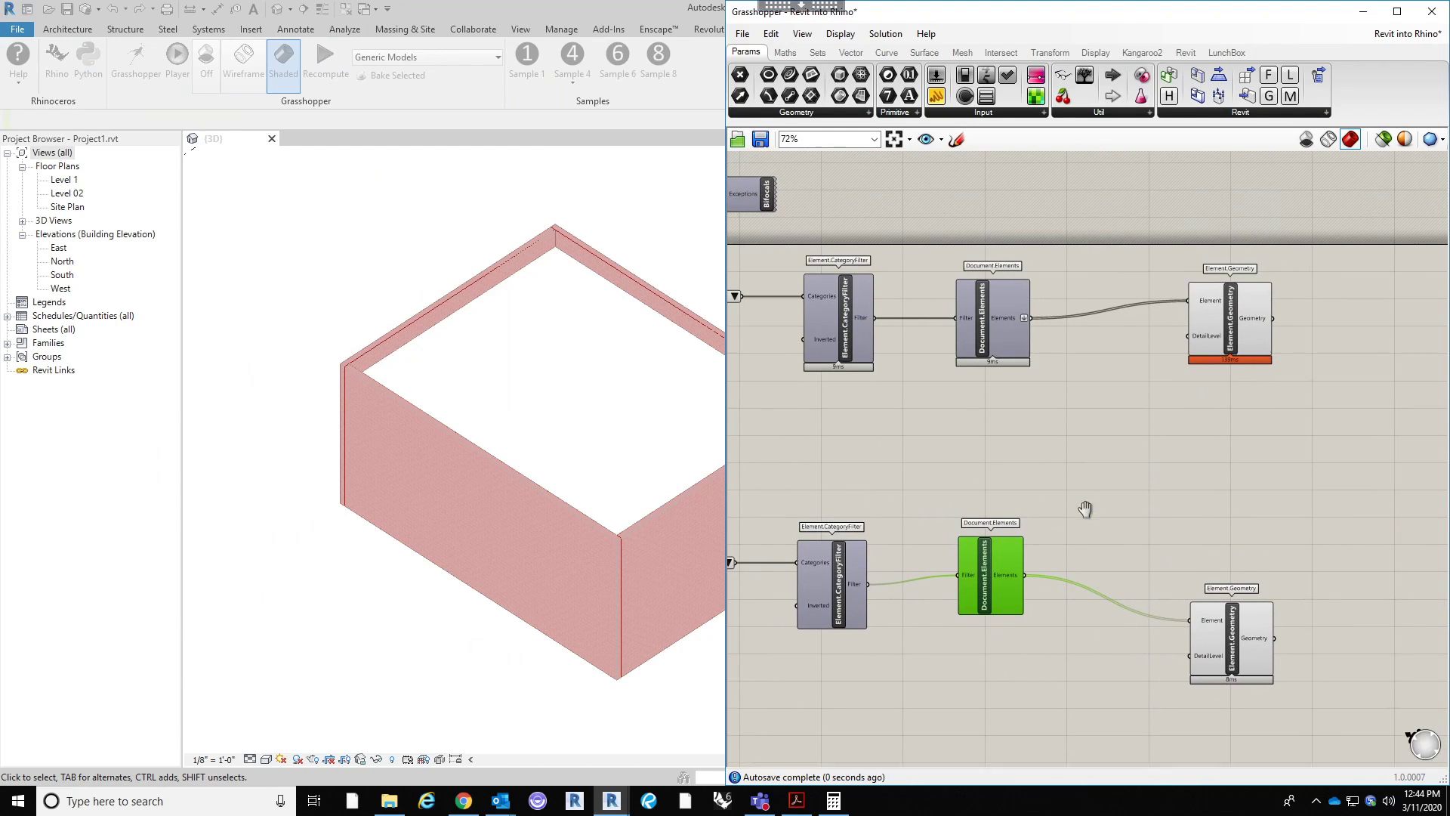
{"action": "right_click", "coordinate": [1012, 322]}
{"action": "left_click", "coordinate": [1075, 388]}
Step: Move the floors chain's Element.Geometry and Document.Elements components further from Element.CategoryFilter to make room
{"action": "right_click_drag", "start_coordinate": [1054, 582], "coordinate": [1104, 397]}
{"action": "left_click_drag", "start_coordinate": [1282, 459], "coordinate": [1338, 451]}
{"action": "left_click", "coordinate": [1148, 551]}
{"action": "left_click_drag", "start_coordinate": [1044, 397], "coordinate": [1072, 400]}
{"action": "left_click", "coordinate": [1046, 480]}
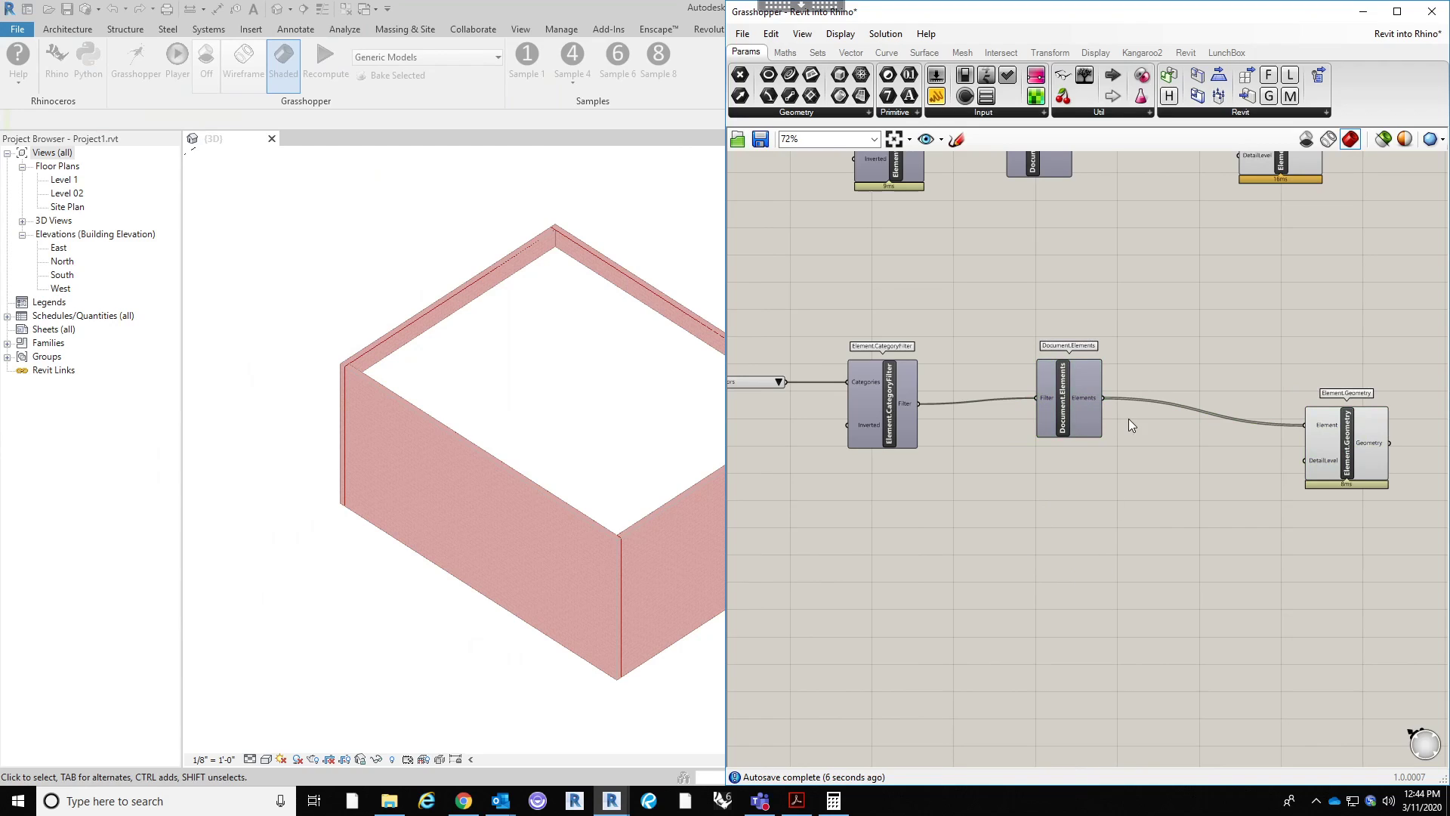
{"action": "left_click_drag", "start_coordinate": [1065, 408], "coordinate": [1068, 421]}
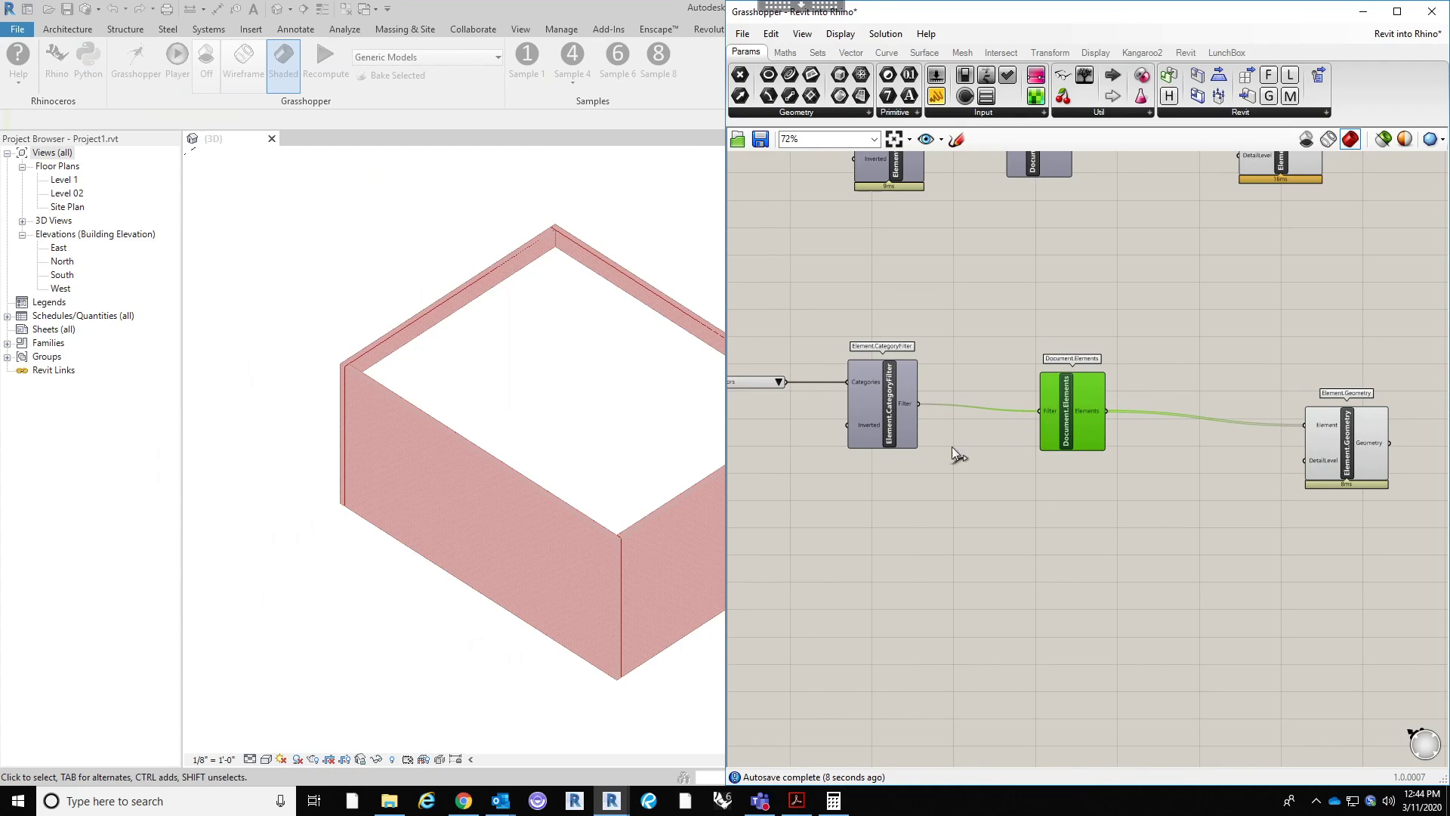
Step: Add a Document.LevelsPicker component below the floors chain and set its level to Level 1
{"action": "double_click", "coordinate": [1059, 583]}
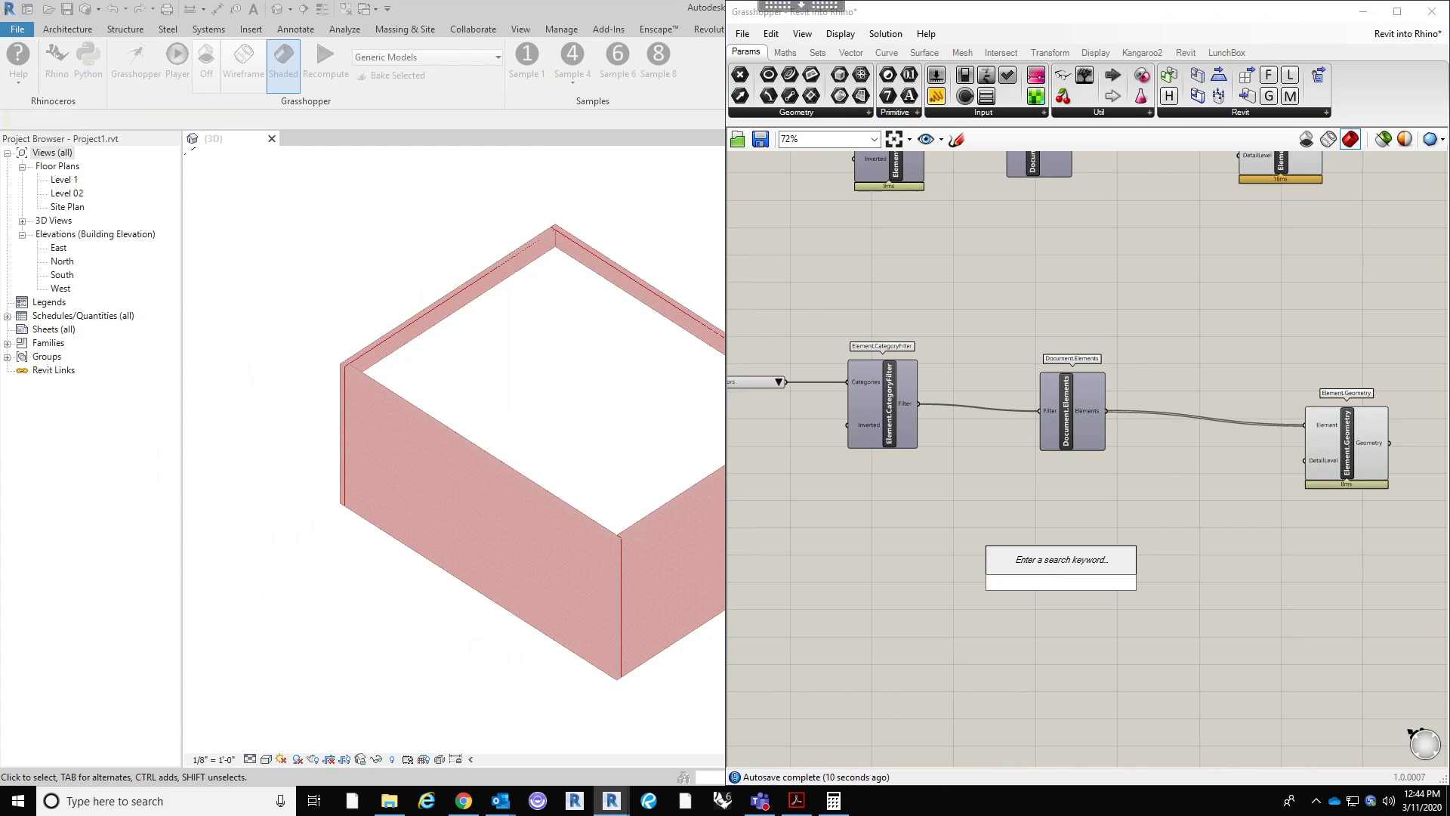
{"action": "type", "text": "level"}
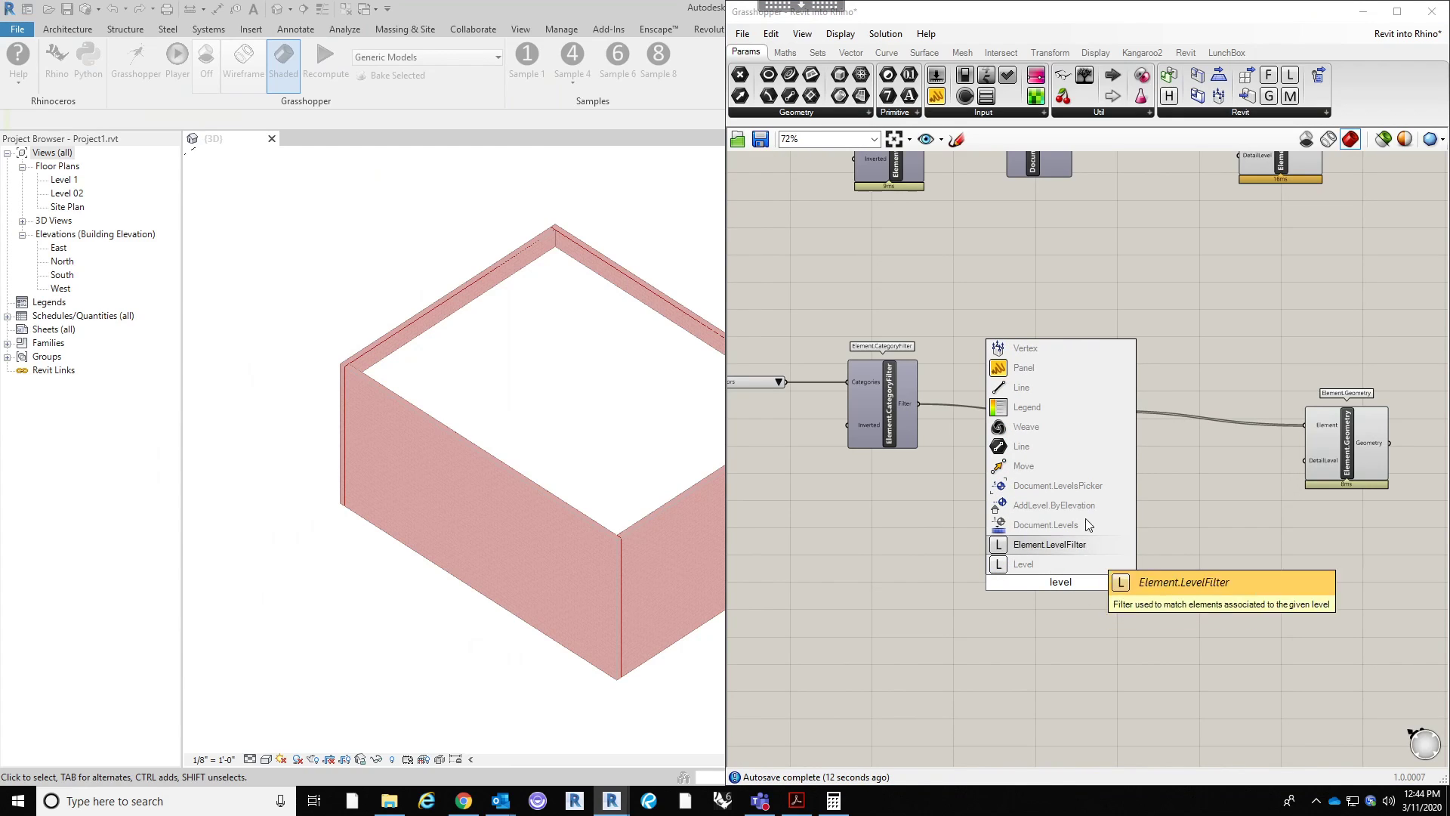
{"action": "left_click", "coordinate": [1084, 484]}
{"action": "left_click_drag", "start_coordinate": [1089, 580], "coordinate": [925, 564]}
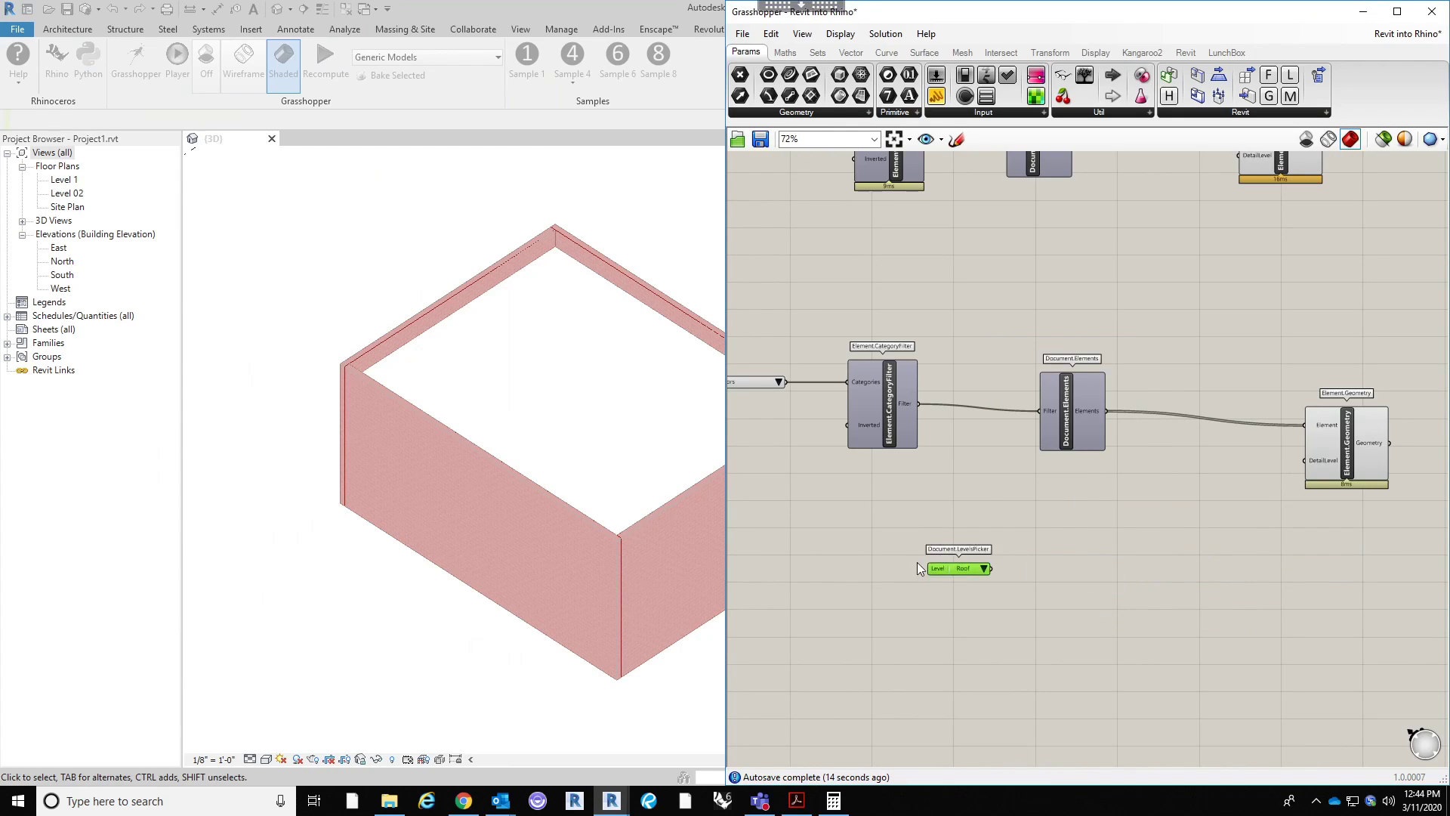
{"action": "scroll", "coordinate": [907, 582], "scroll_direction": "up", "scroll_amount": 3}
{"action": "left_click", "coordinate": [937, 544]}
{"action": "left_click", "coordinate": [1000, 586]}
{"action": "scroll", "coordinate": [1008, 583], "scroll_direction": "down", "scroll_amount": 3}
Step: Add an Element.LevelFilter component and connect the Document.LevelsPicker output to its Level input
{"action": "double_click", "coordinate": [1056, 555]}
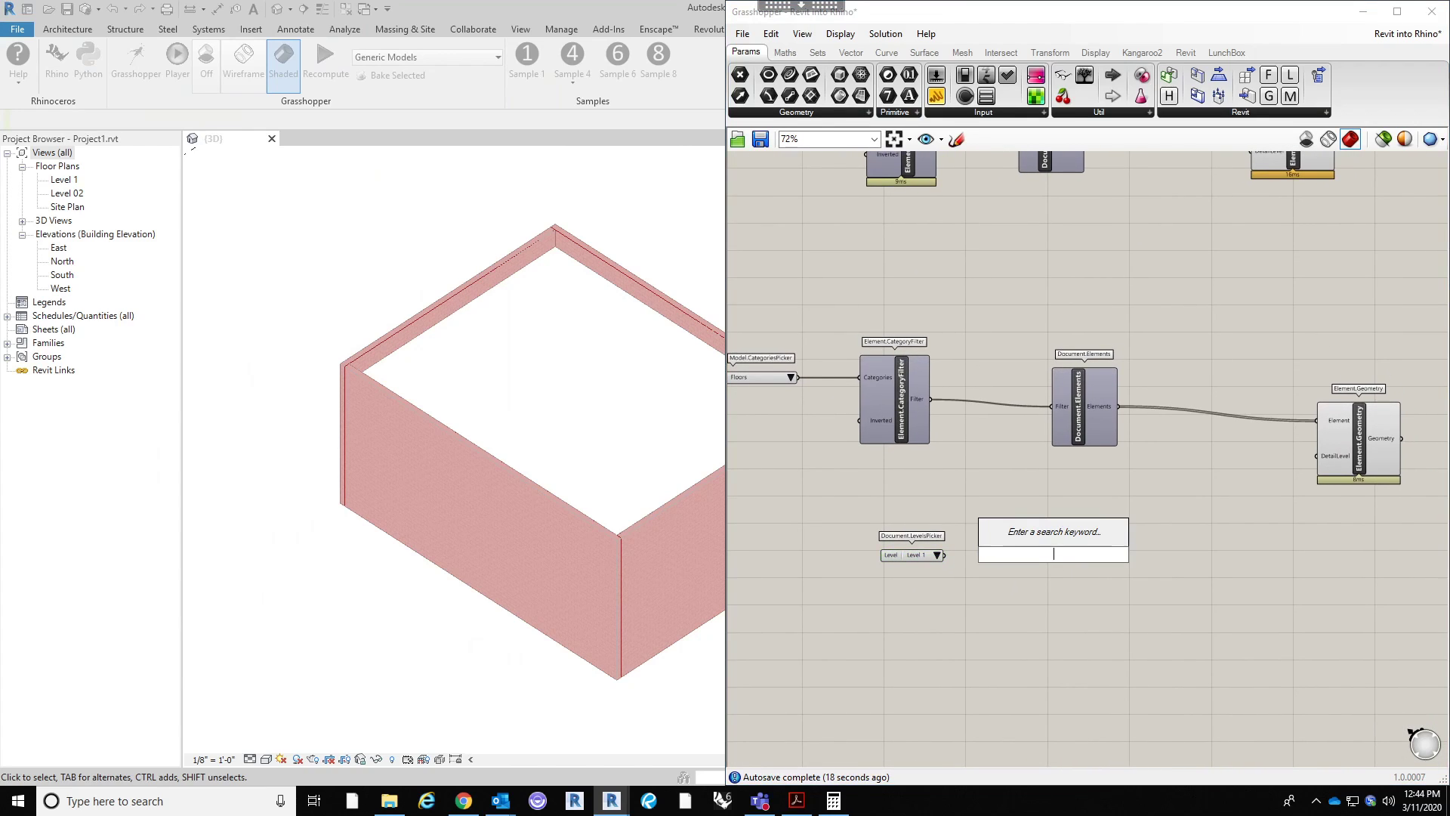
{"action": "type", "text": "level f"}
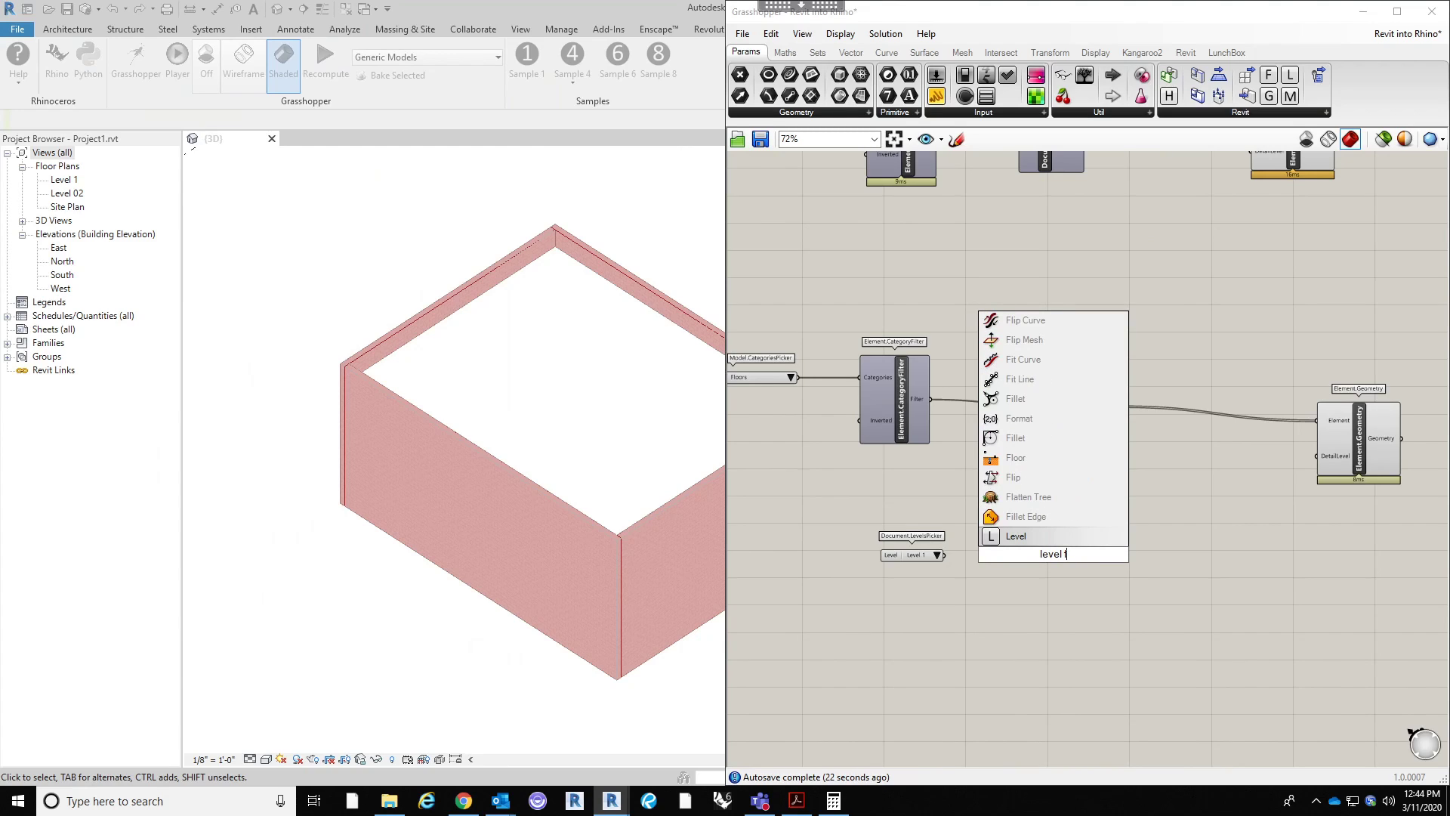
{"action": "key", "text": "BackSpace"}
{"action": "key", "text": "BackSpace"}
{"action": "left_click", "coordinate": [1084, 514]}
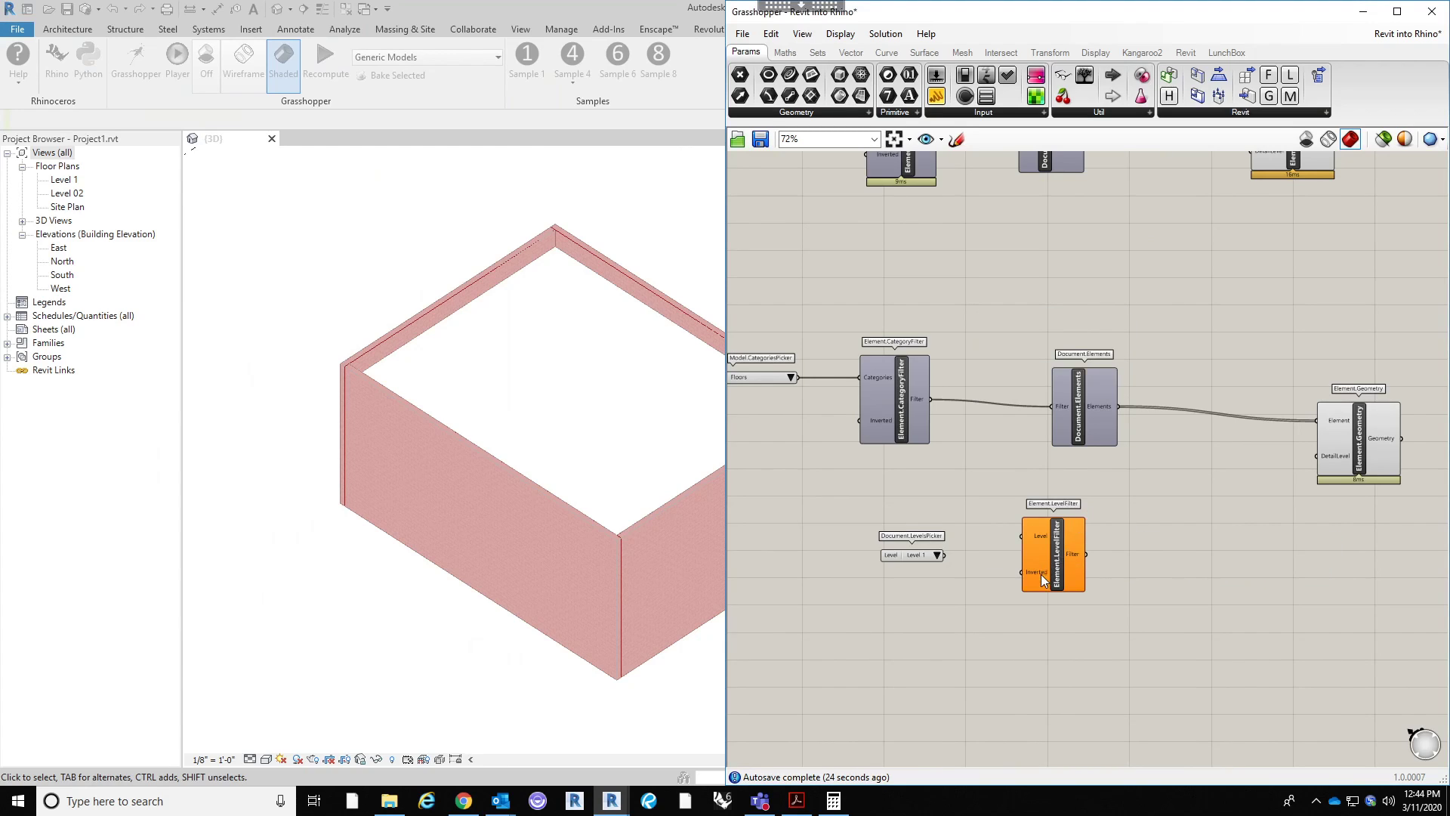
{"action": "left_click_drag", "start_coordinate": [944, 555], "coordinate": [1053, 565]}
{"action": "left_click", "coordinate": [1180, 527]}
Step: Move the floors chain's Document.Elements closer to Element.Geometry, and nudge Element.LevelFilter toward the levels picker
{"action": "left_click_drag", "start_coordinate": [1101, 421], "coordinate": [1164, 443]}
{"action": "left_click_drag", "start_coordinate": [1067, 575], "coordinate": [1049, 565]}
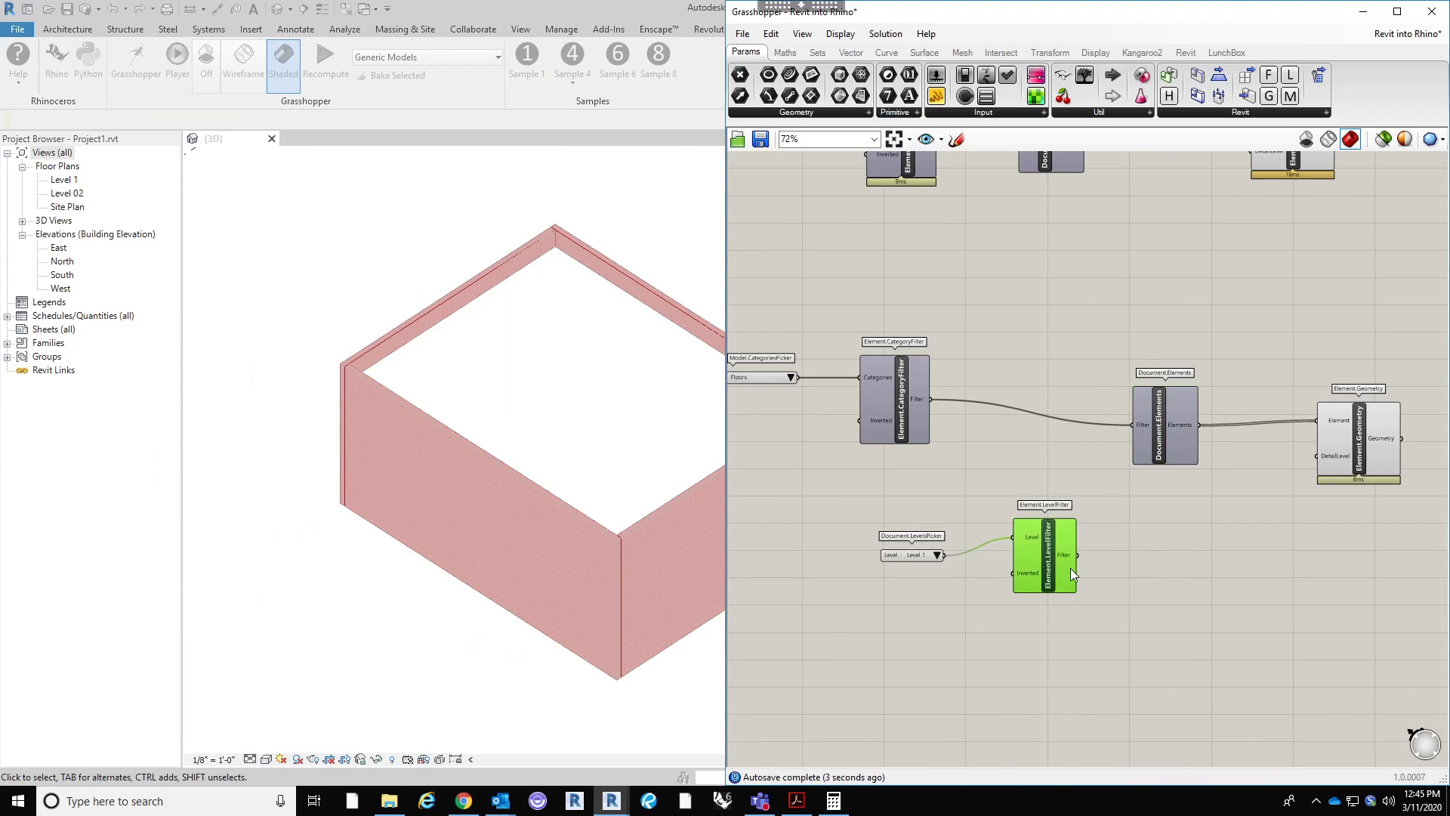
{"action": "left_click_drag", "start_coordinate": [1155, 417], "coordinate": [1162, 401]}
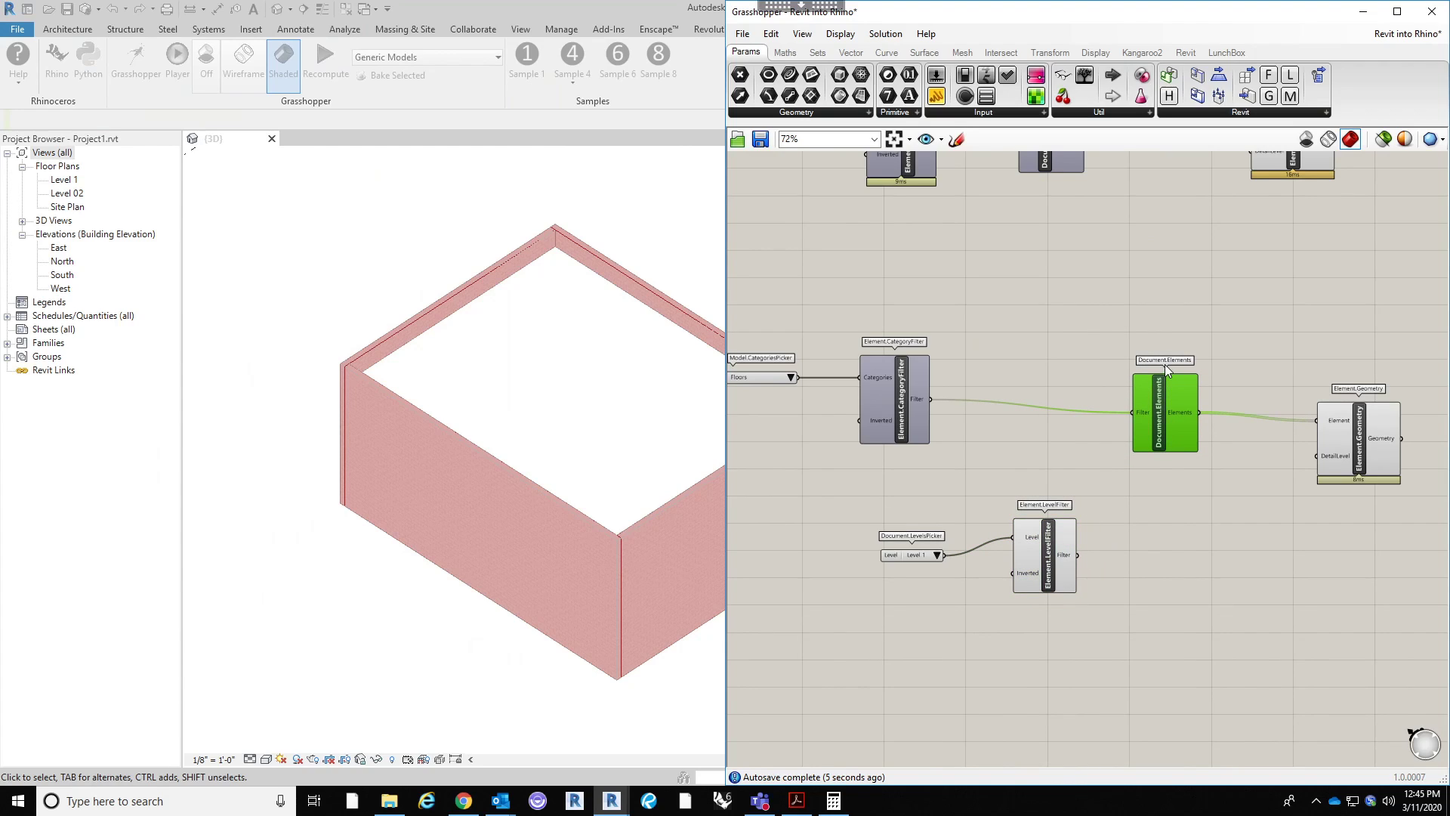
{"action": "left_click", "coordinate": [1196, 552]}
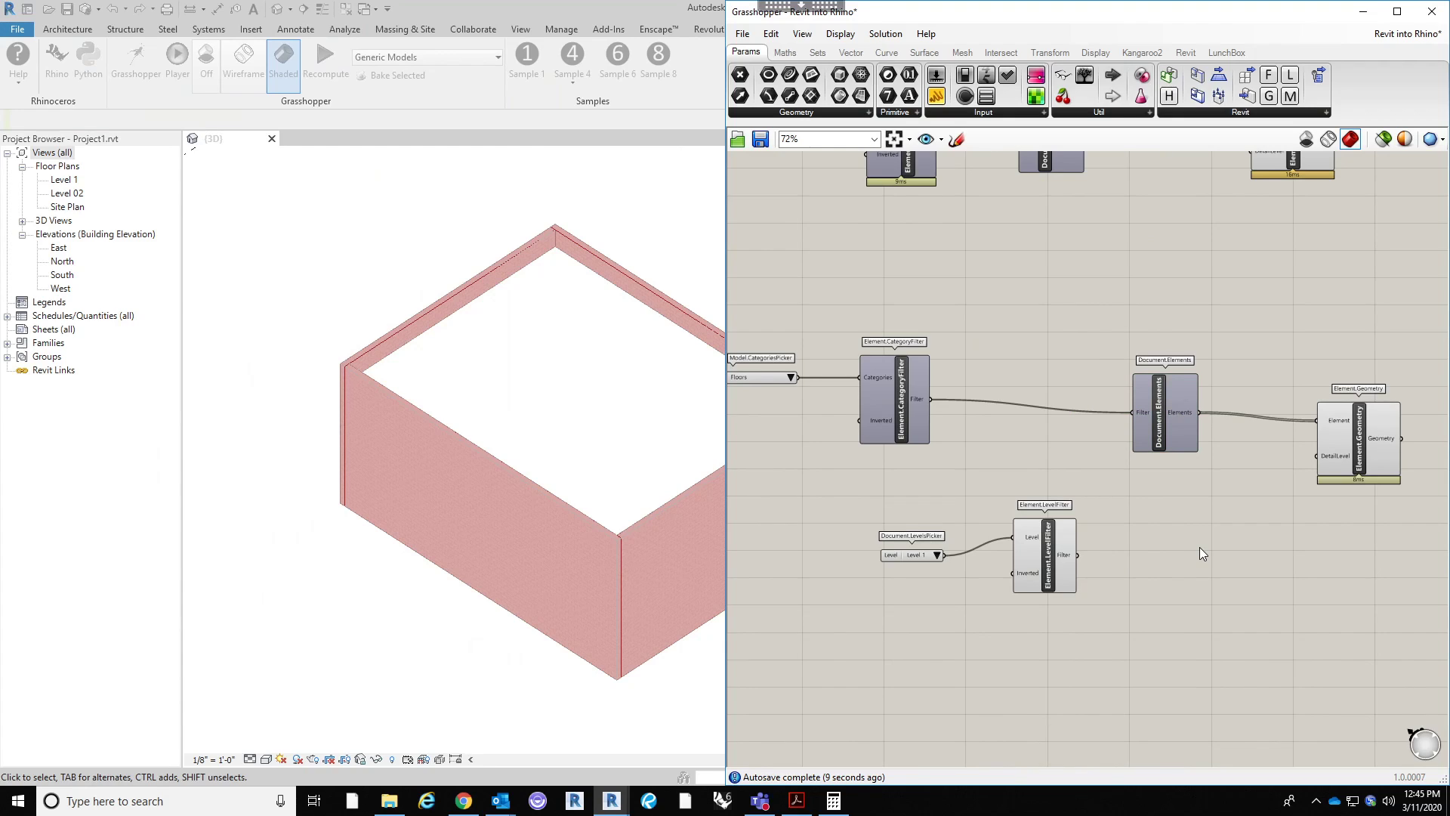
Step: Add an Element.LogicalAndFilter component below Document.Elements in the floors chain
{"action": "double_click", "coordinate": [1145, 571]}
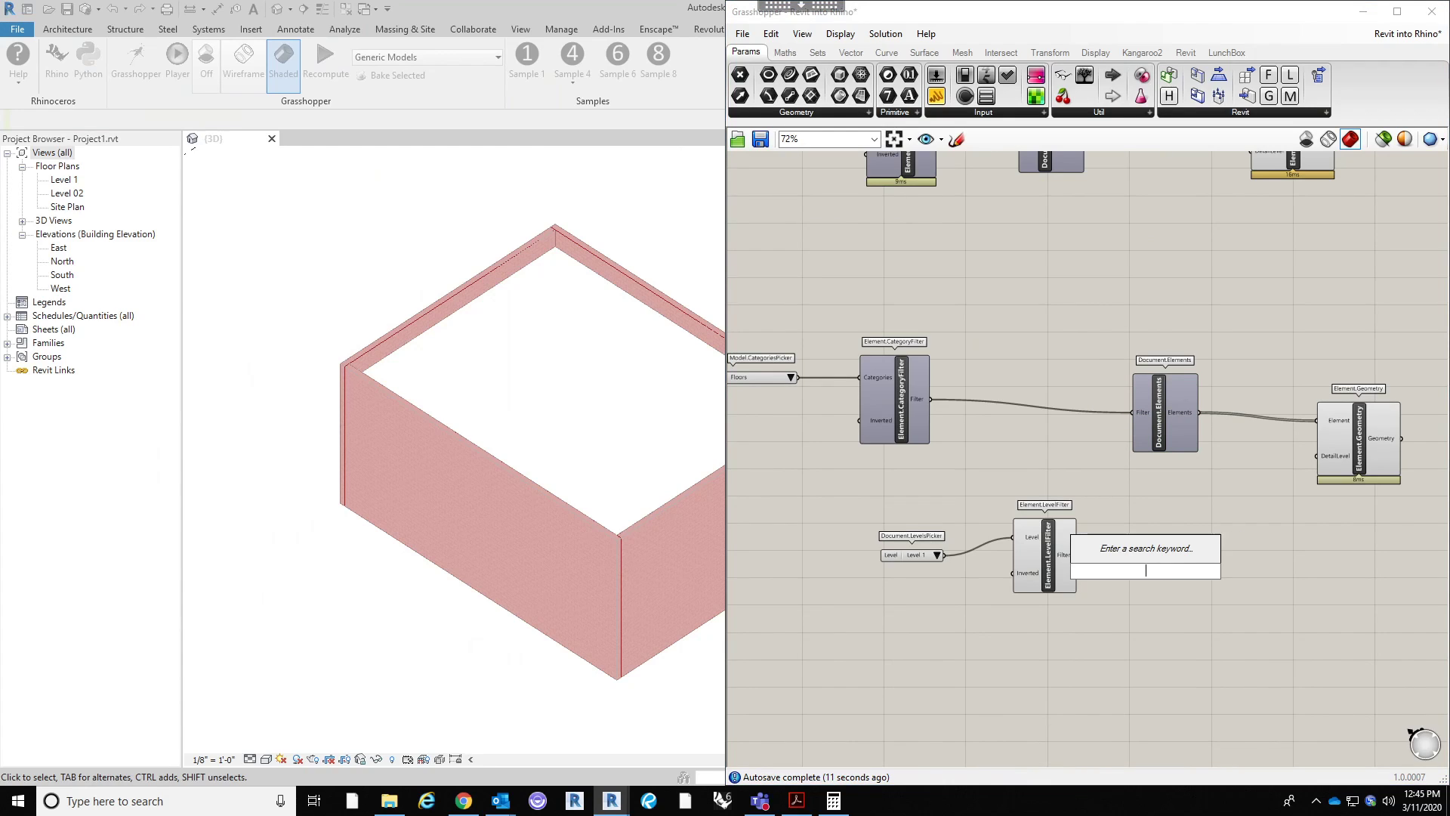
{"action": "type", "text": "logical"}
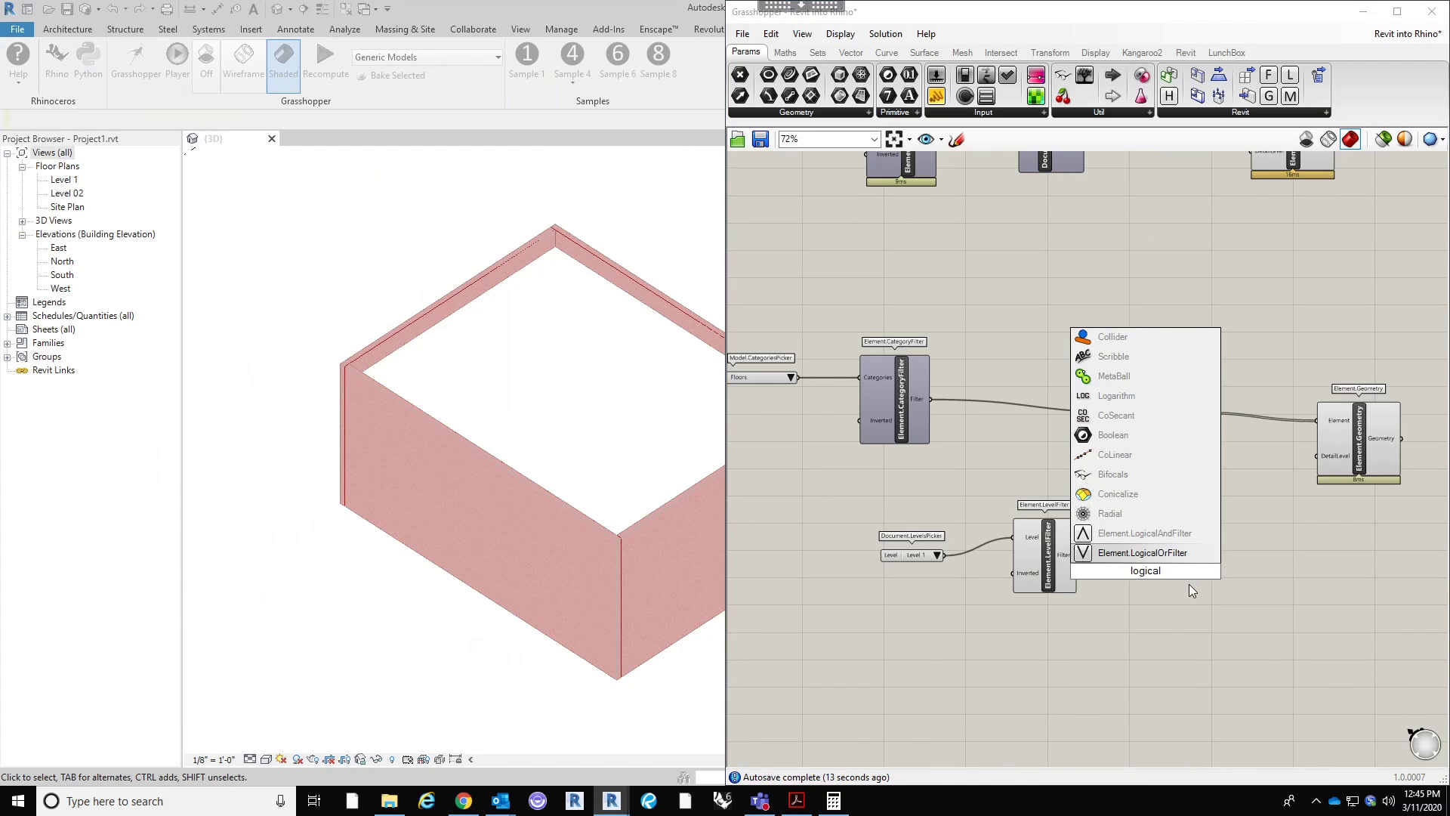
{"action": "left_click", "coordinate": [1186, 540]}
{"action": "left_click_drag", "start_coordinate": [1150, 561], "coordinate": [1221, 562]}
{"action": "right_click_drag", "start_coordinate": [1132, 533], "coordinate": [1142, 573]}
Step: Align the level picker and Element.LevelFilter beneath the category components, and place Element.LogicalAndFilter below a raised Document.Elements
{"action": "left_click_drag", "start_coordinate": [1102, 679], "coordinate": [881, 566]}
{"action": "left_click_drag", "start_coordinate": [1060, 593], "coordinate": [904, 589]}
{"action": "left_click", "coordinate": [1133, 566]}
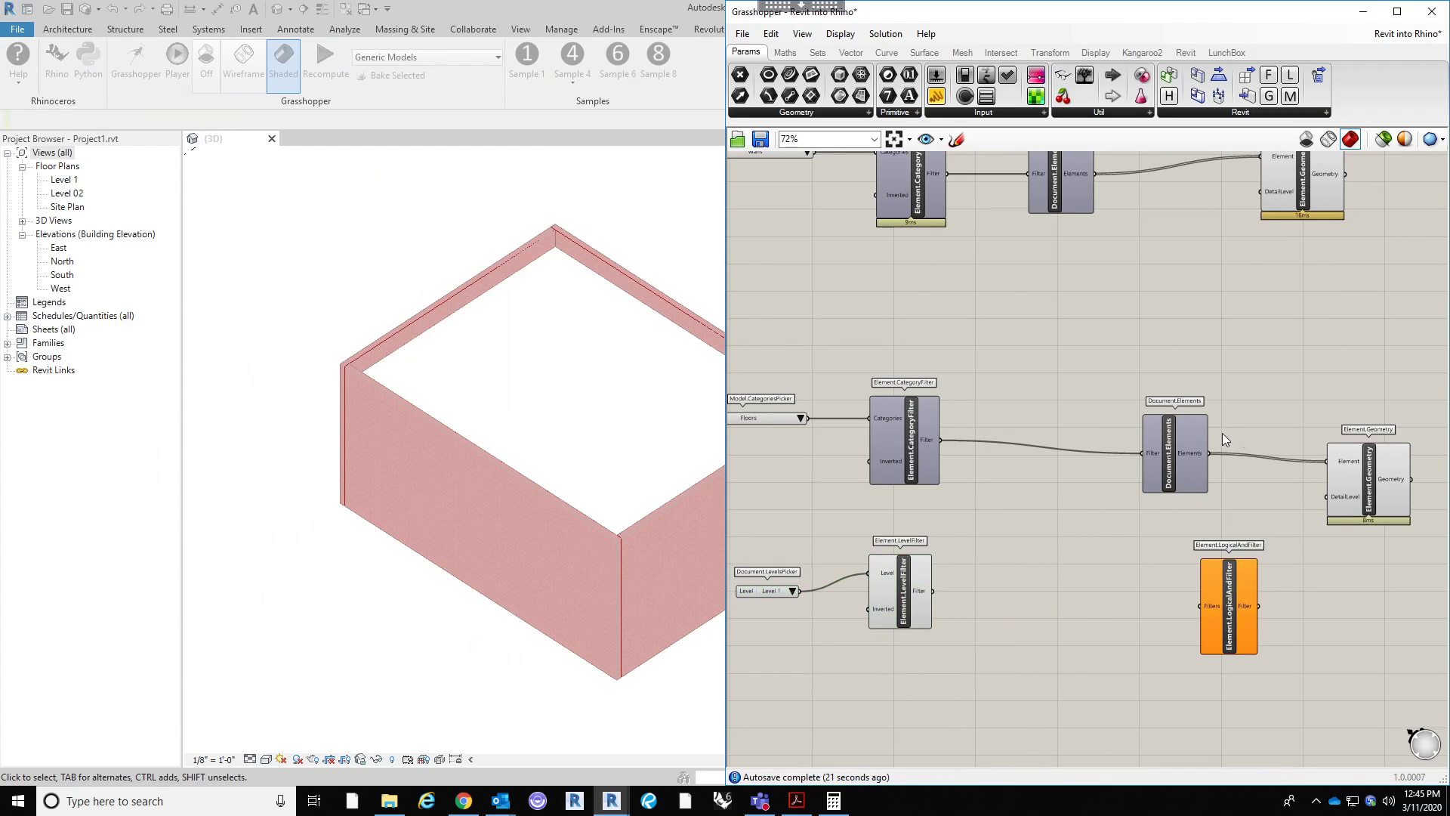
{"action": "left_click_drag", "start_coordinate": [1178, 435], "coordinate": [1207, 366]}
{"action": "left_click_drag", "start_coordinate": [1231, 585], "coordinate": [1148, 483]}
{"action": "left_click", "coordinate": [1140, 586]}
{"action": "right_click_drag", "start_coordinate": [1146, 546], "coordinate": [1246, 495]}
{"action": "scroll", "coordinate": [1257, 513], "scroll_direction": "up", "scroll_amount": 1}
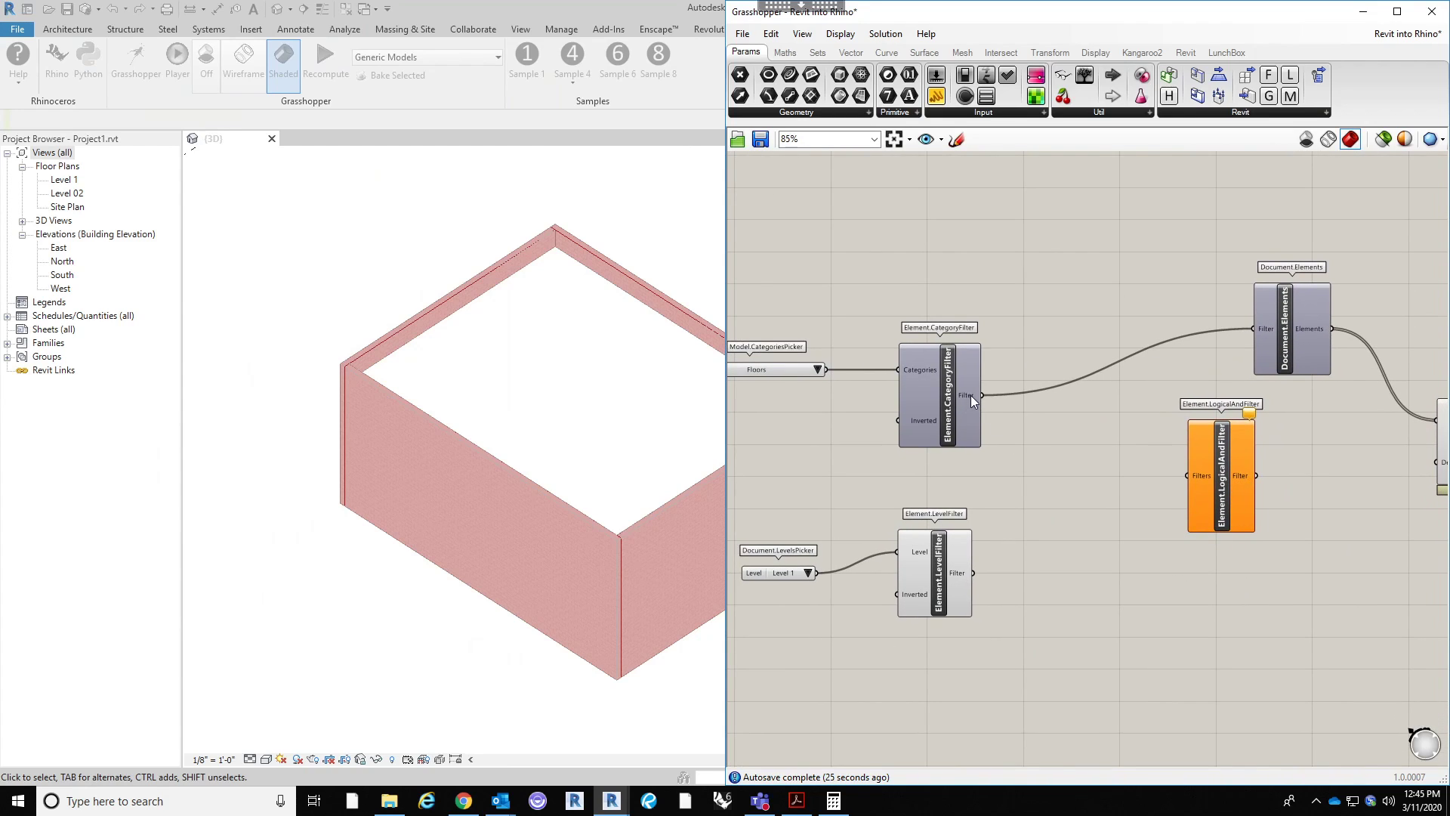
Step: Connect the Filter outputs of both Element.CategoryFilter and Element.LevelFilter to the Filters input of Element.LogicalAndFilter
{"action": "left_click_drag", "start_coordinate": [1080, 447], "coordinate": [1187, 475]}
{"action": "left_click_drag", "start_coordinate": [973, 573], "coordinate": [1189, 478]}
{"action": "right_click_drag", "start_coordinate": [1158, 580], "coordinate": [1144, 558]}
{"action": "right_click_drag", "start_coordinate": [857, 372], "coordinate": [964, 393]}
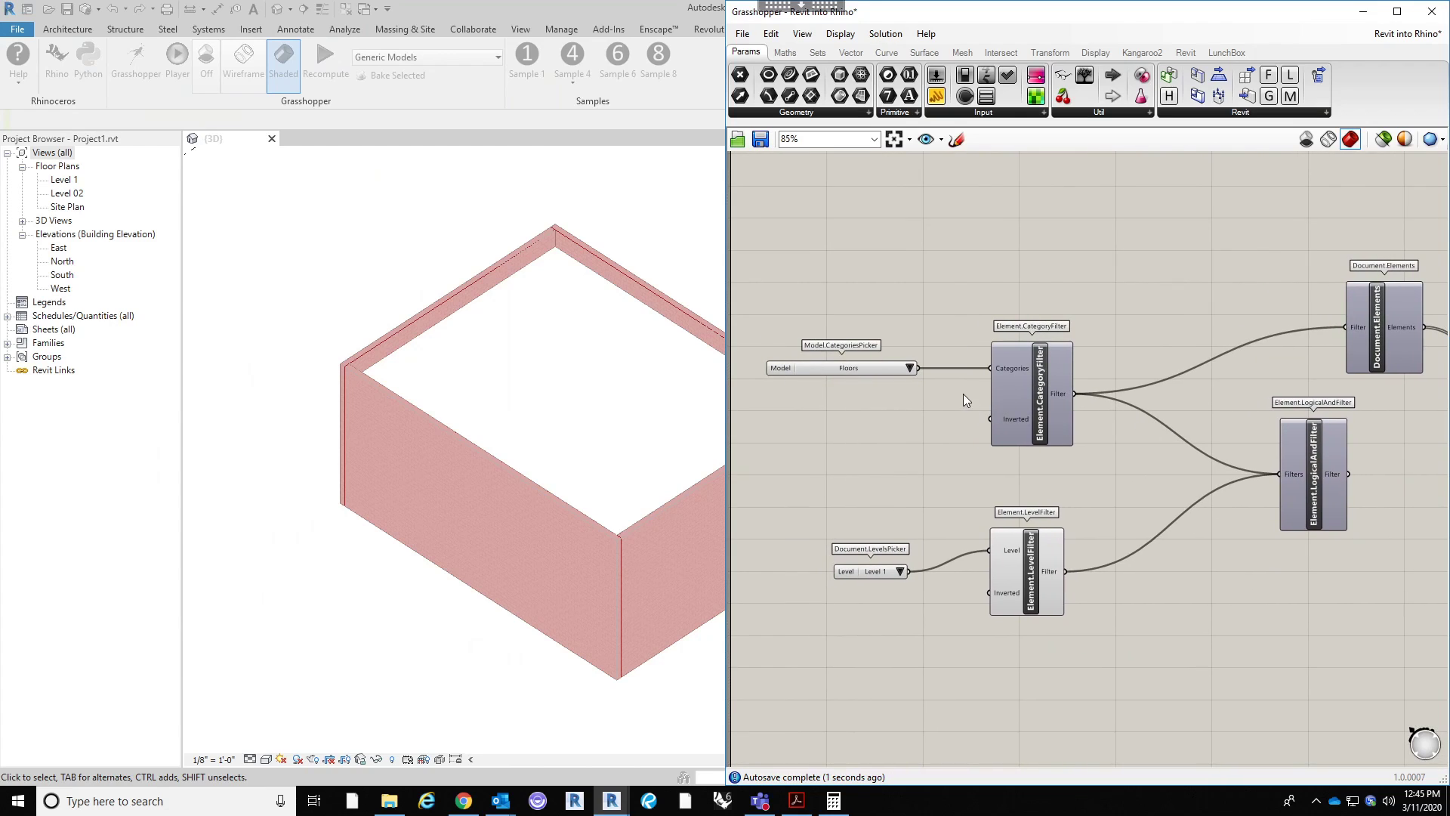
{"action": "right_click_drag", "start_coordinate": [1091, 401], "coordinate": [1036, 368]}
{"action": "scroll", "coordinate": [1121, 410], "scroll_direction": "down", "scroll_amount": 1}
{"action": "right_click_drag", "start_coordinate": [1026, 464], "coordinate": [943, 511]}
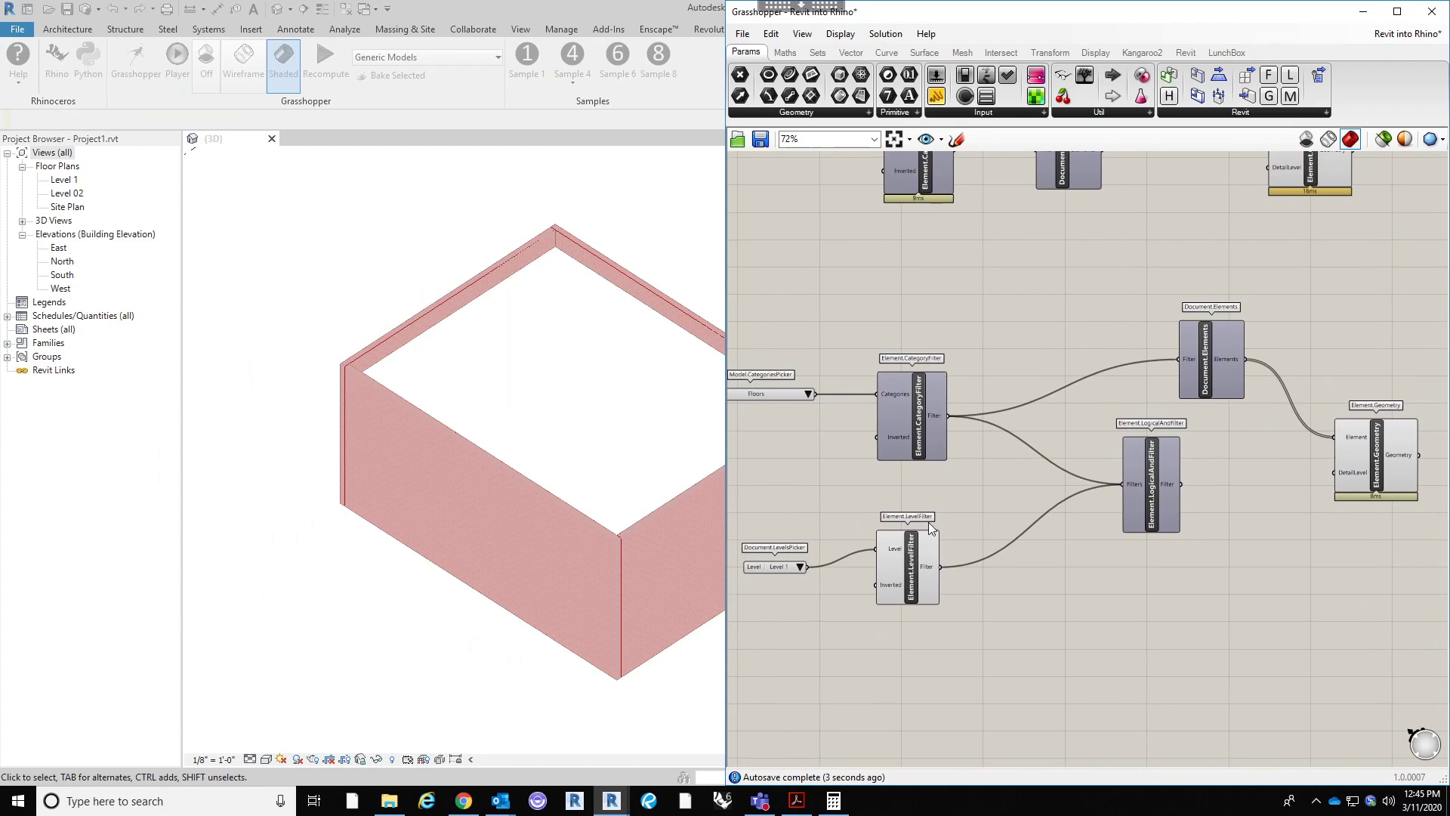
Step: Try to wire Element.LogicalAndFilter directly into Element.Geometry without Document.Elements, and undo that component's deletion
{"action": "scroll", "coordinate": [913, 550], "scroll_direction": "up", "scroll_amount": 2}
{"action": "right_click_drag", "start_coordinate": [1055, 478], "coordinate": [795, 535]}
{"action": "left_click_drag", "start_coordinate": [1025, 512], "coordinate": [1237, 447]}
{"action": "left_click", "coordinate": [1080, 339]}
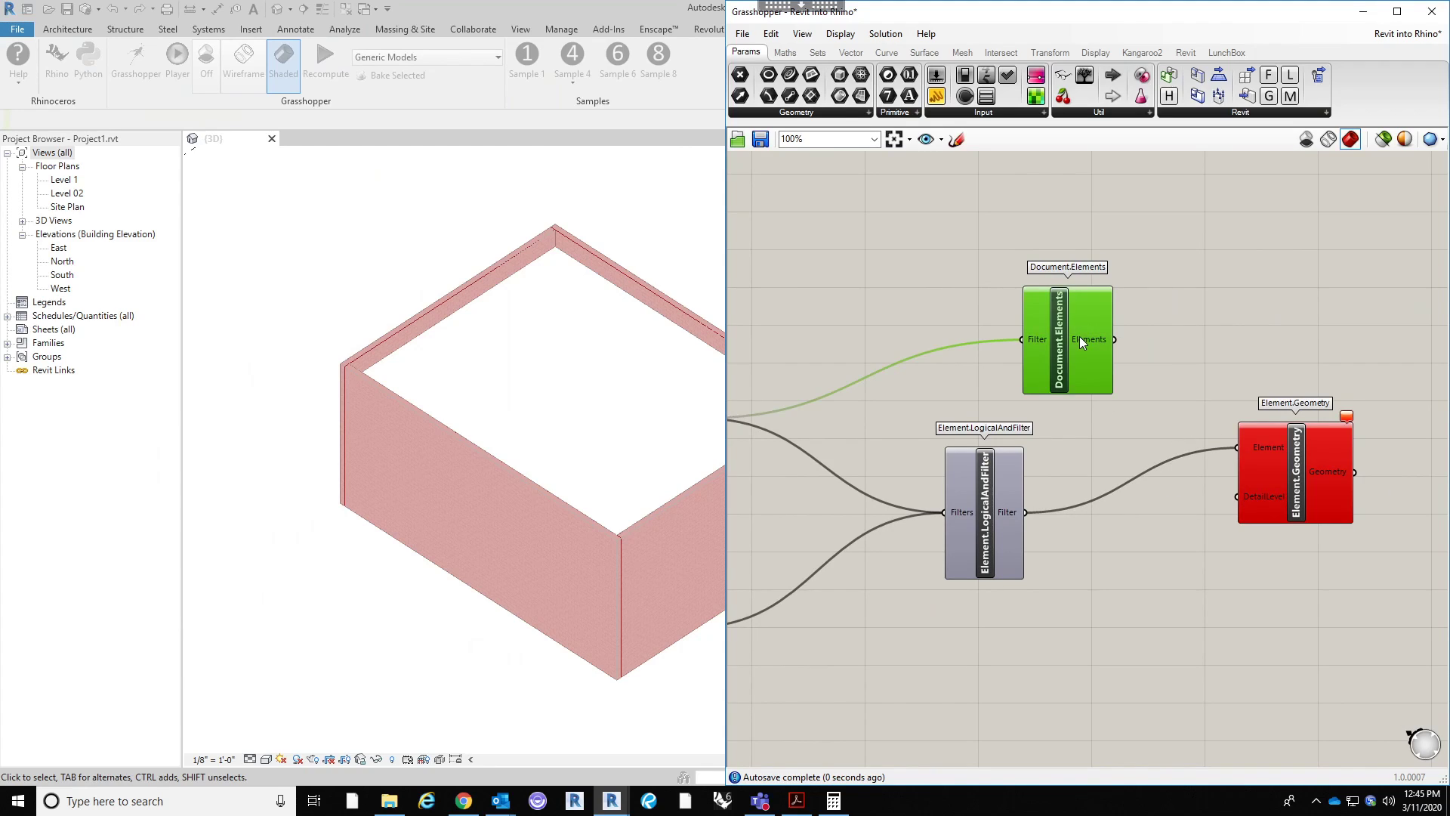
{"action": "key", "text": "Delete"}
{"action": "mouse_move", "coordinate": [1346, 417]}
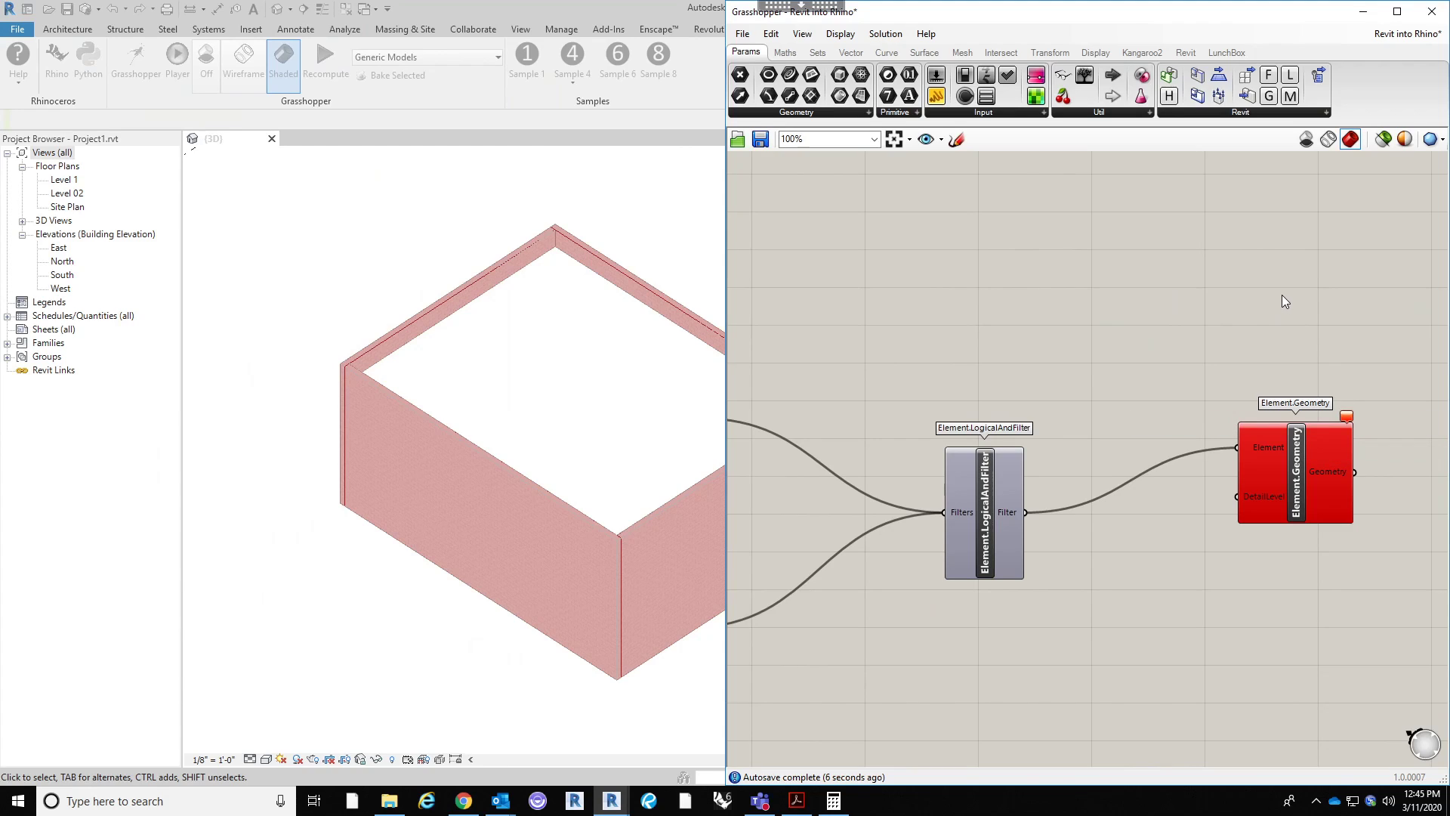
{"action": "key", "text": "ctrl+z"}
Step: Place Document.Elements between Element.LogicalAndFilter and Element.Geometry, and wire the filter through it into the Element input
{"action": "left_click_drag", "start_coordinate": [1080, 330], "coordinate": [1173, 343]}
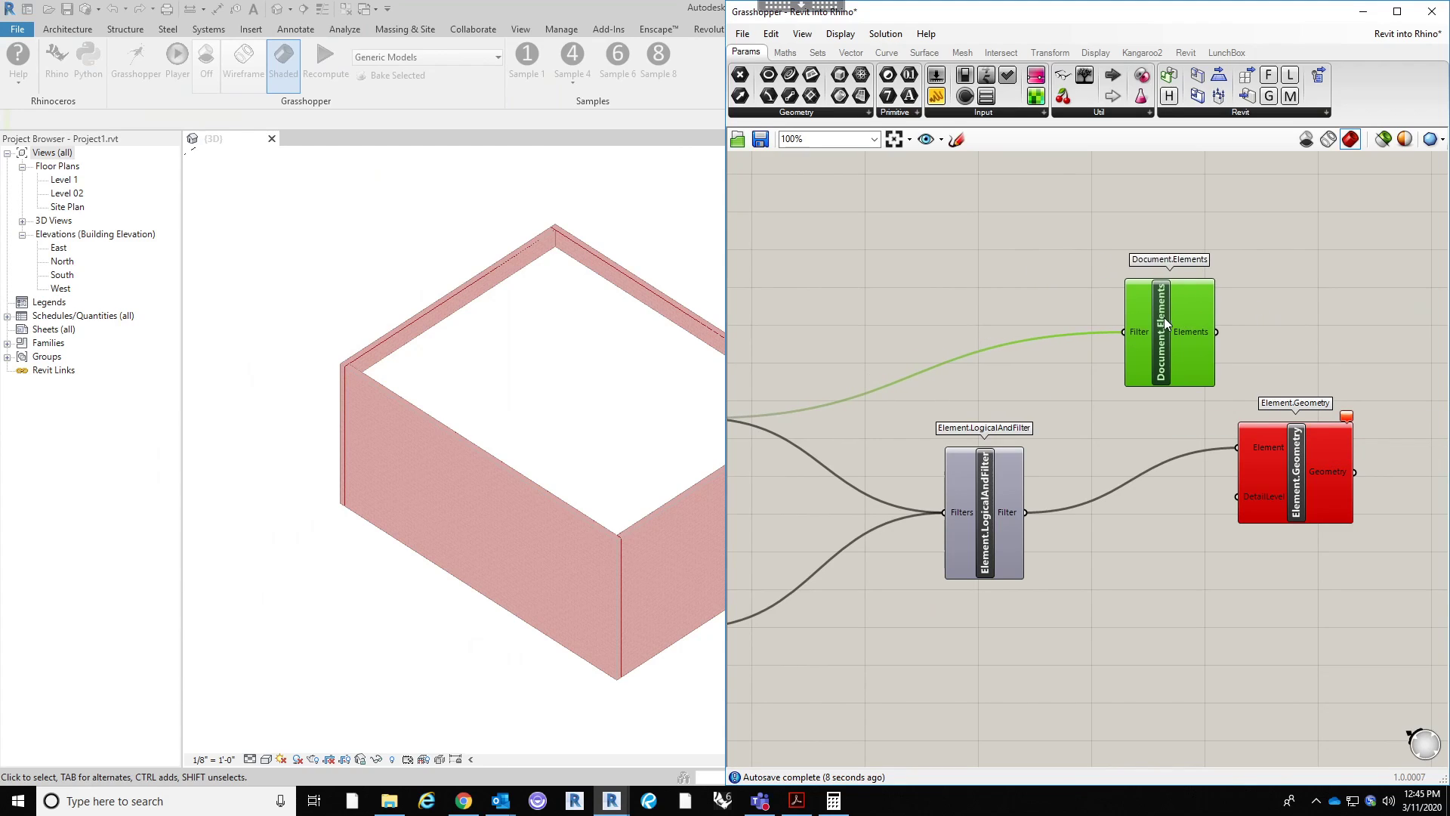
{"action": "left_click_drag", "start_coordinate": [1277, 478], "coordinate": [1360, 465]}
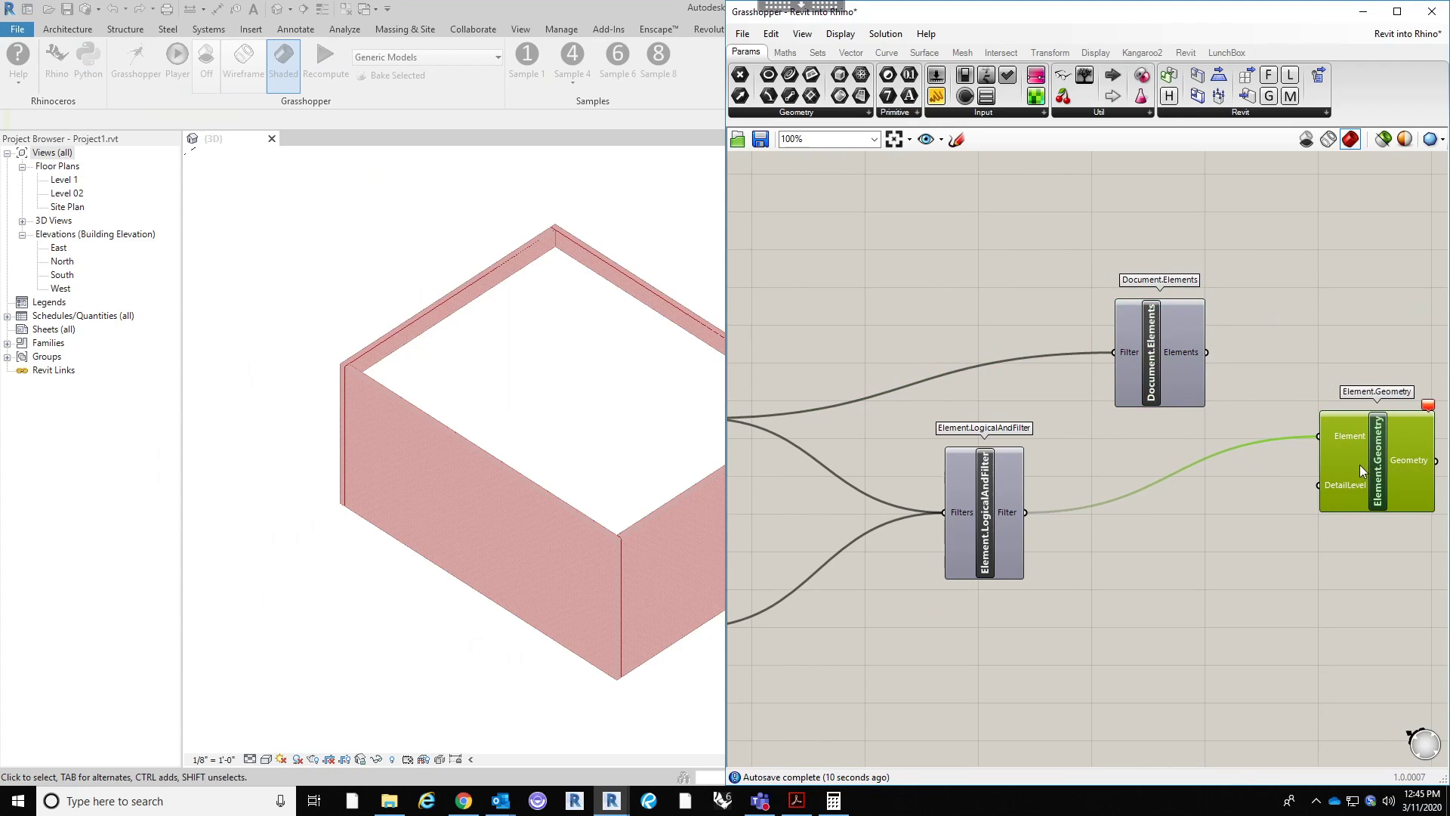
{"action": "left_click_drag", "start_coordinate": [1158, 349], "coordinate": [1172, 479]}
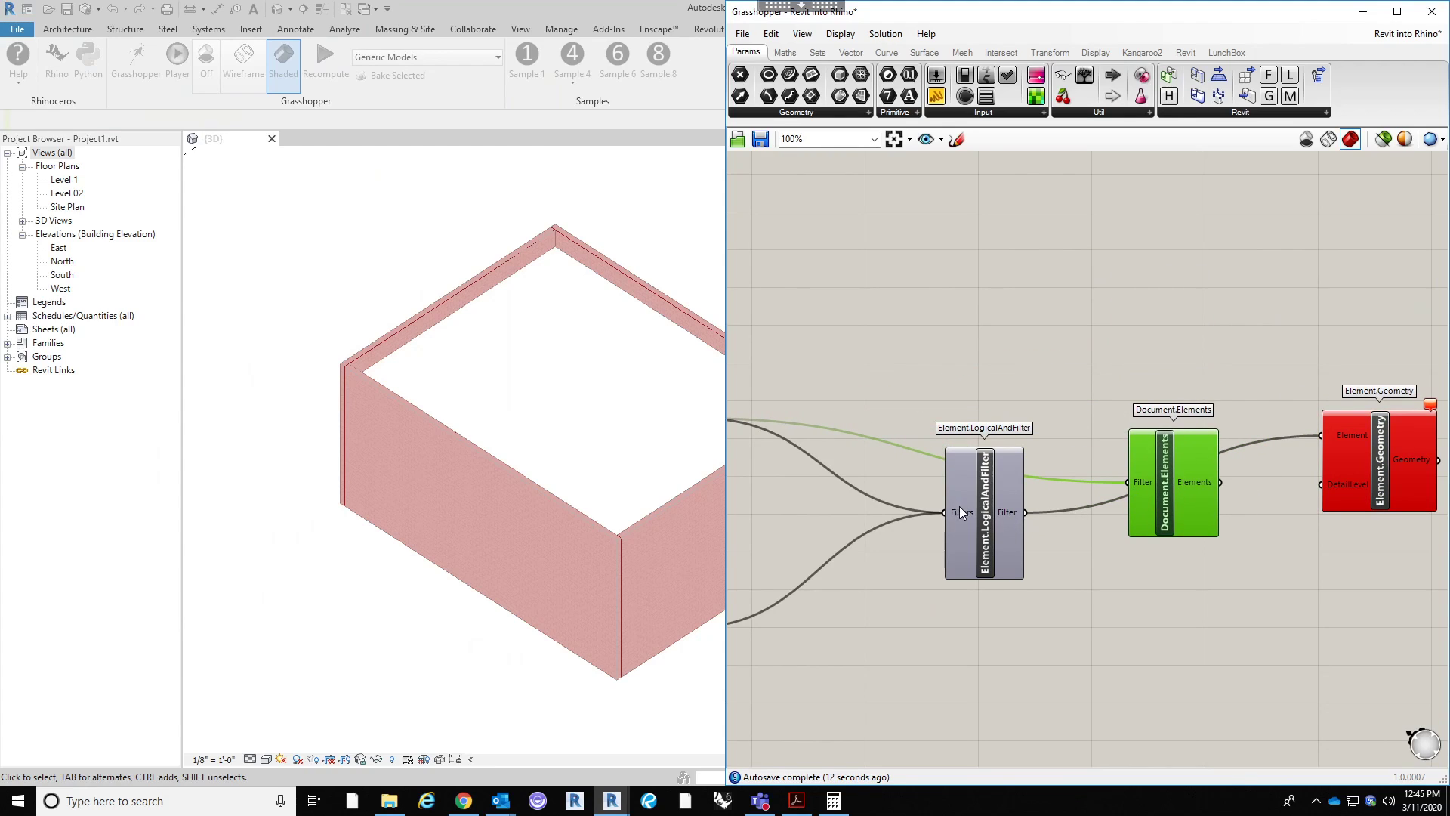
{"action": "left_click_drag", "start_coordinate": [1026, 512], "coordinate": [1128, 482]}
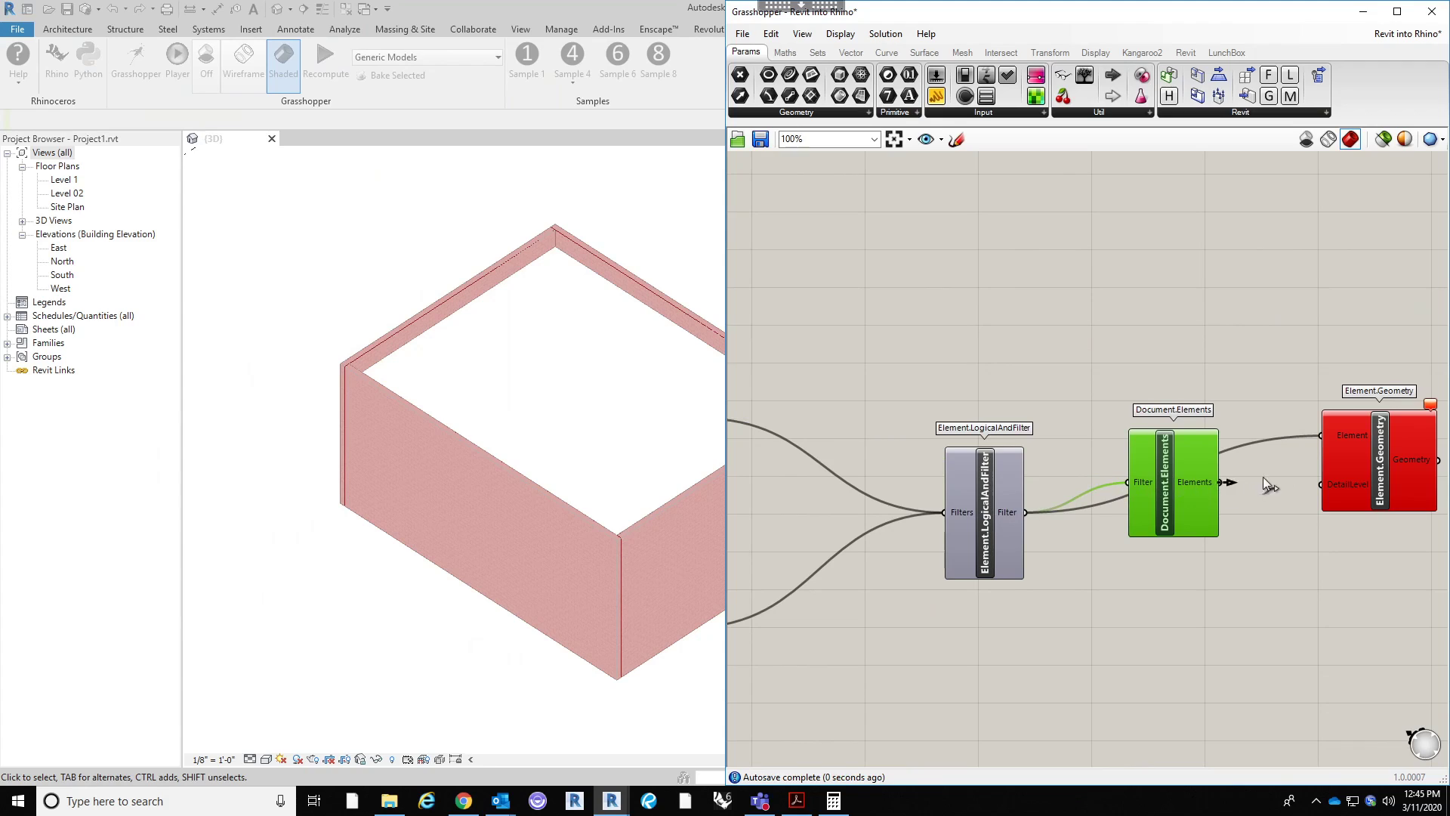
{"action": "left_click_drag", "start_coordinate": [1253, 477], "coordinate": [1321, 435]}
{"action": "right_click_drag", "start_coordinate": [1310, 568], "coordinate": [1216, 544]}
{"action": "left_click_drag", "start_coordinate": [1284, 447], "coordinate": [1295, 425]}
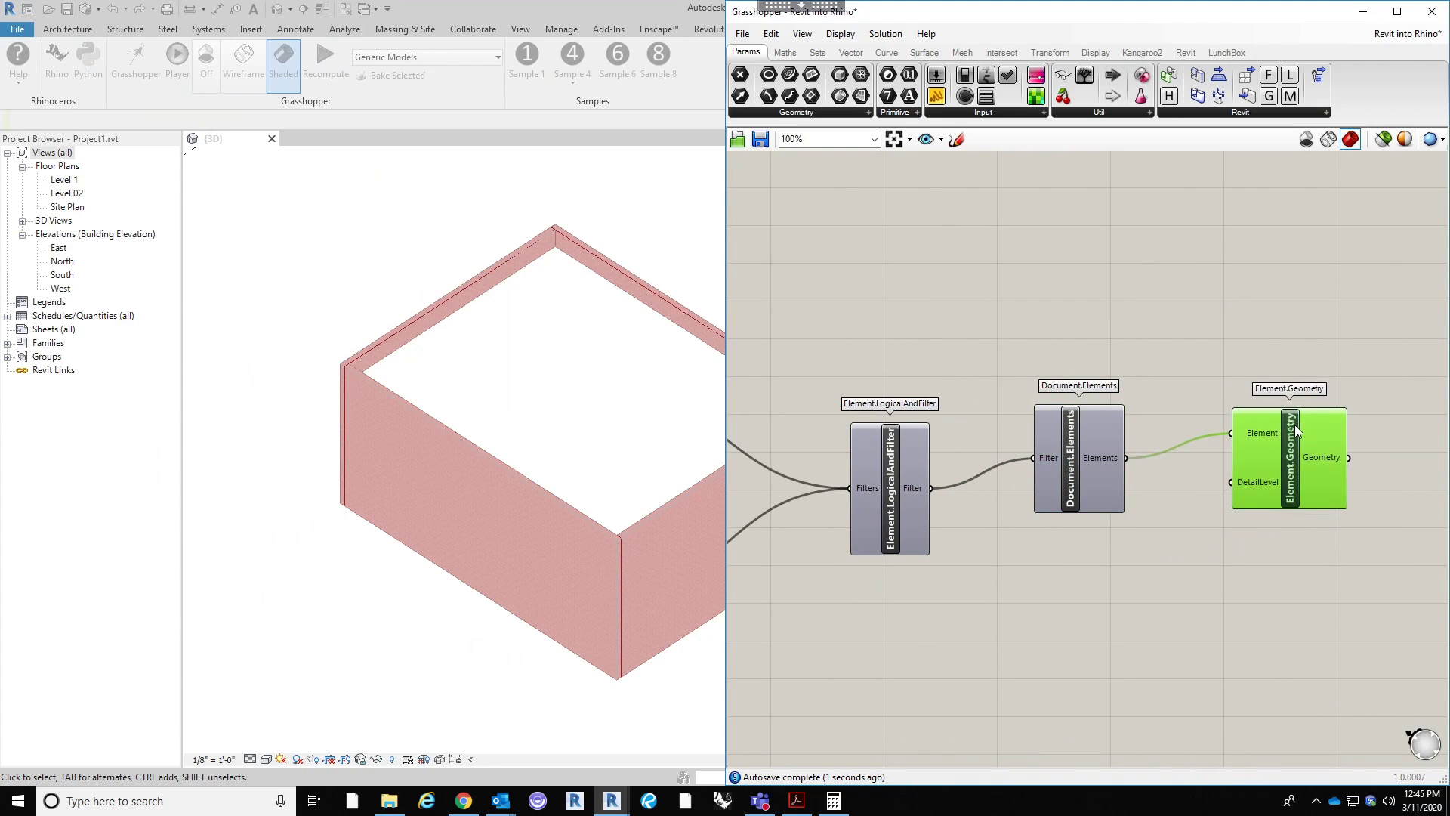
Step: Arrange the Grasshopper window side by side with Rhino and orbit Rhino's Perspective view to show the floor preview
{"action": "left_click_drag", "start_coordinate": [1014, 13], "coordinate": [334, 174]}
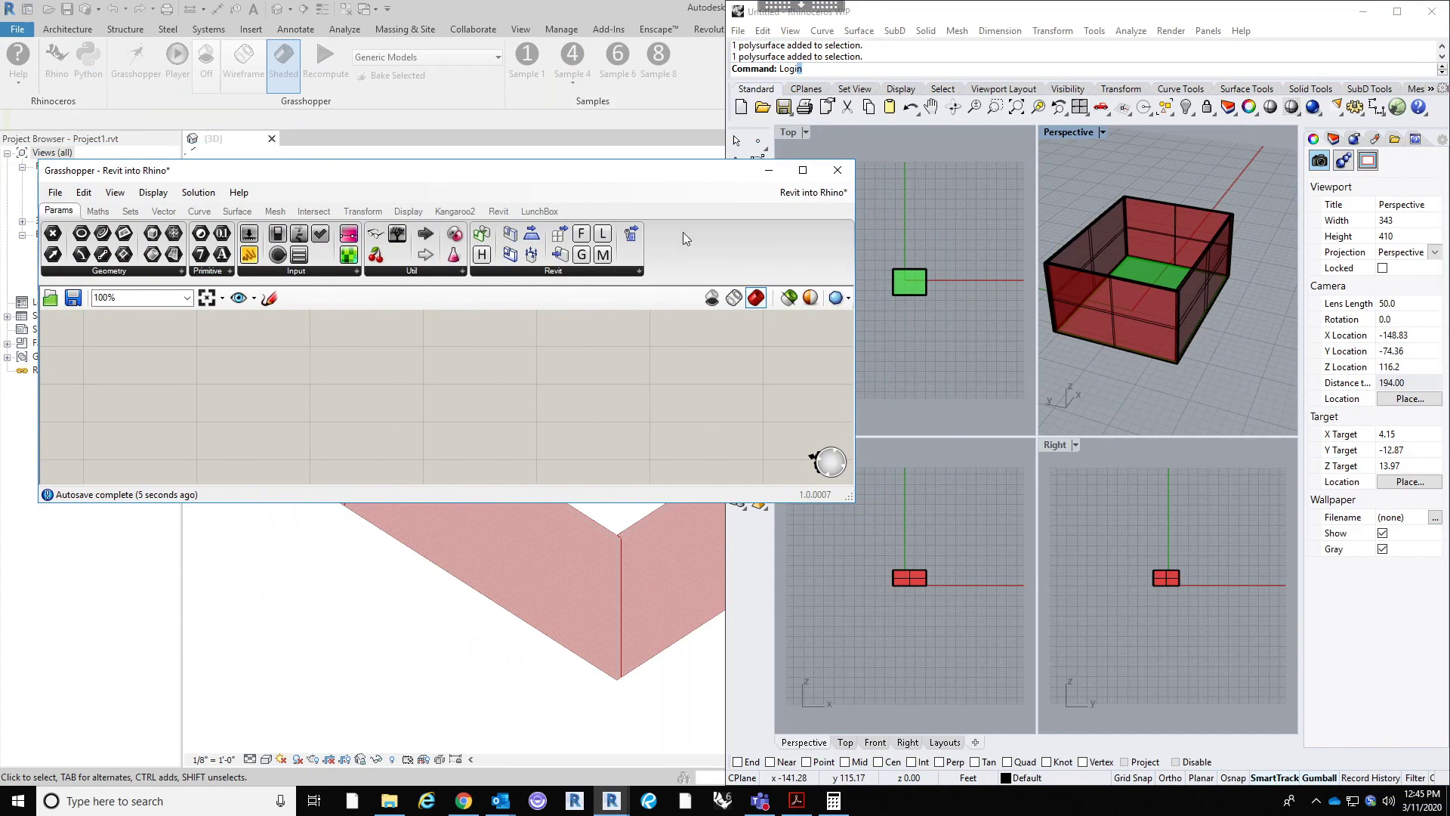
{"action": "key", "text": "super+Left"}
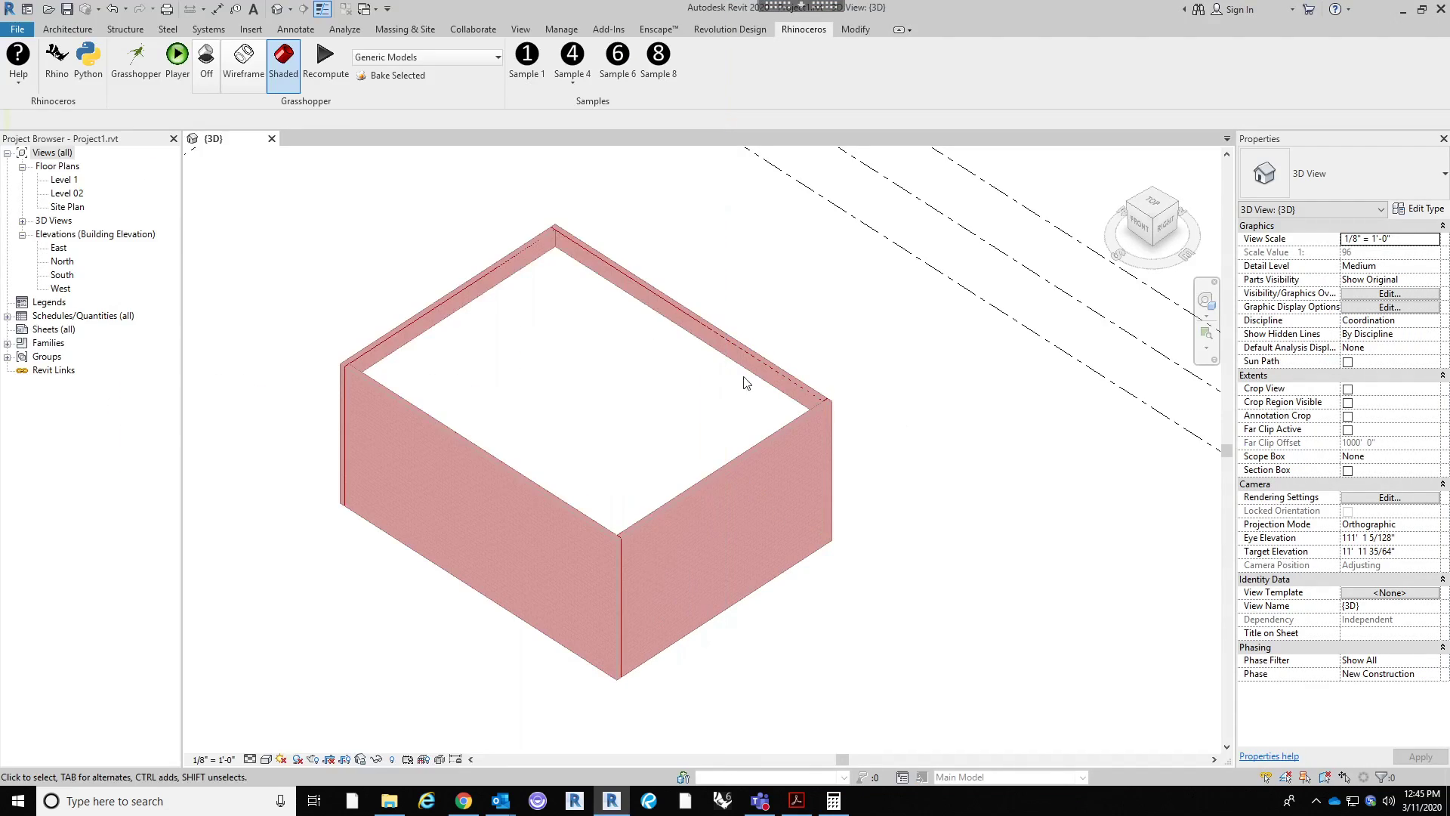
{"action": "left_click", "coordinate": [146, 66]}
{"action": "right_click_drag", "start_coordinate": [1152, 333], "coordinate": [1176, 377]}
{"action": "left_click", "coordinate": [531, 521]}
{"action": "scroll", "coordinate": [531, 498], "scroll_direction": "down", "scroll_amount": 2}
{"action": "right_click_drag", "start_coordinate": [304, 642], "coordinate": [566, 510]}
{"action": "scroll", "coordinate": [191, 430], "scroll_direction": "up", "scroll_amount": 2}
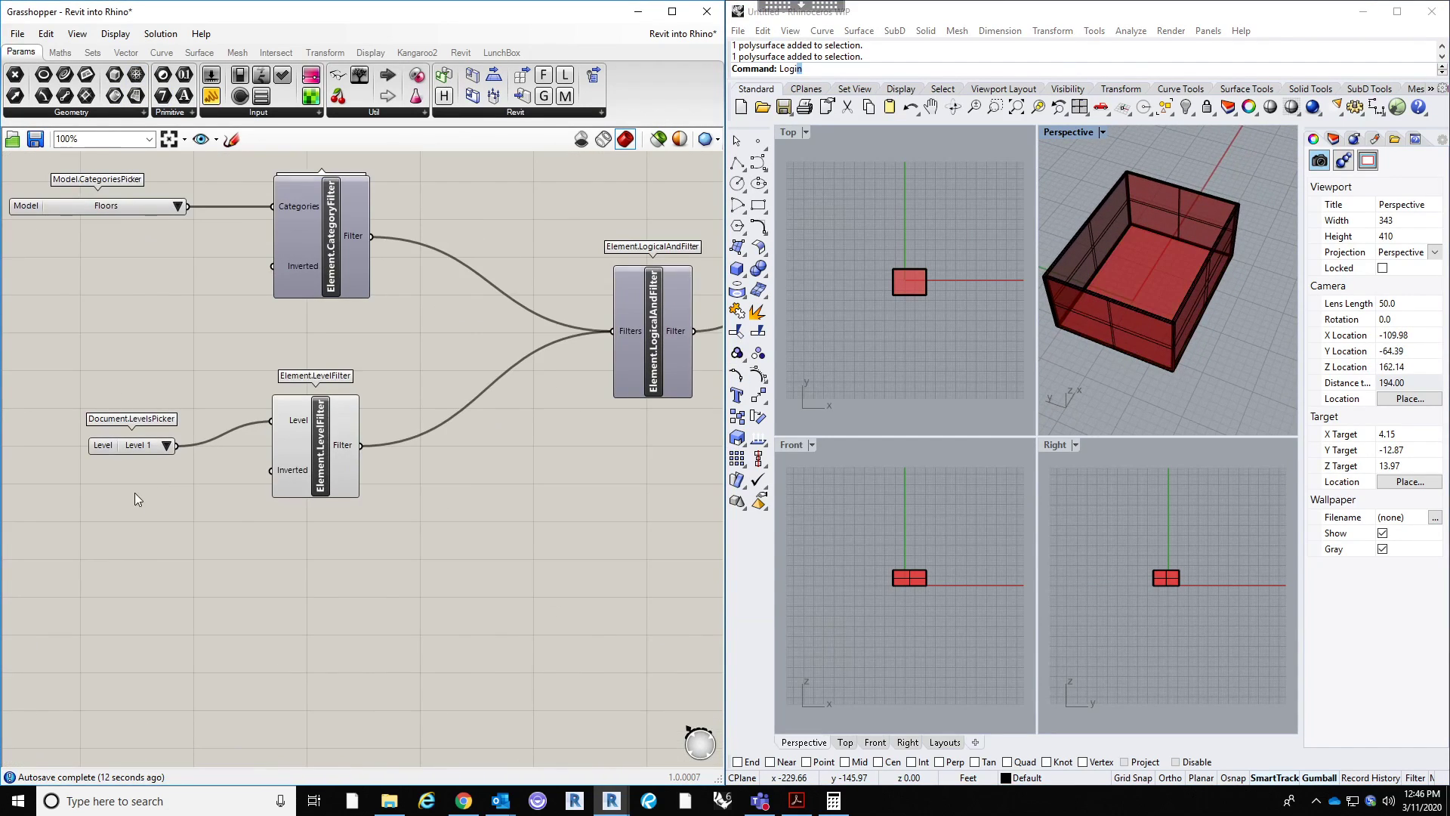
Step: Switch the Document.LevelsPicker to a check list and check Level 02 in addition to Level 1
{"action": "right_click", "coordinate": [164, 446]}
{"action": "left_click", "coordinate": [205, 541]}
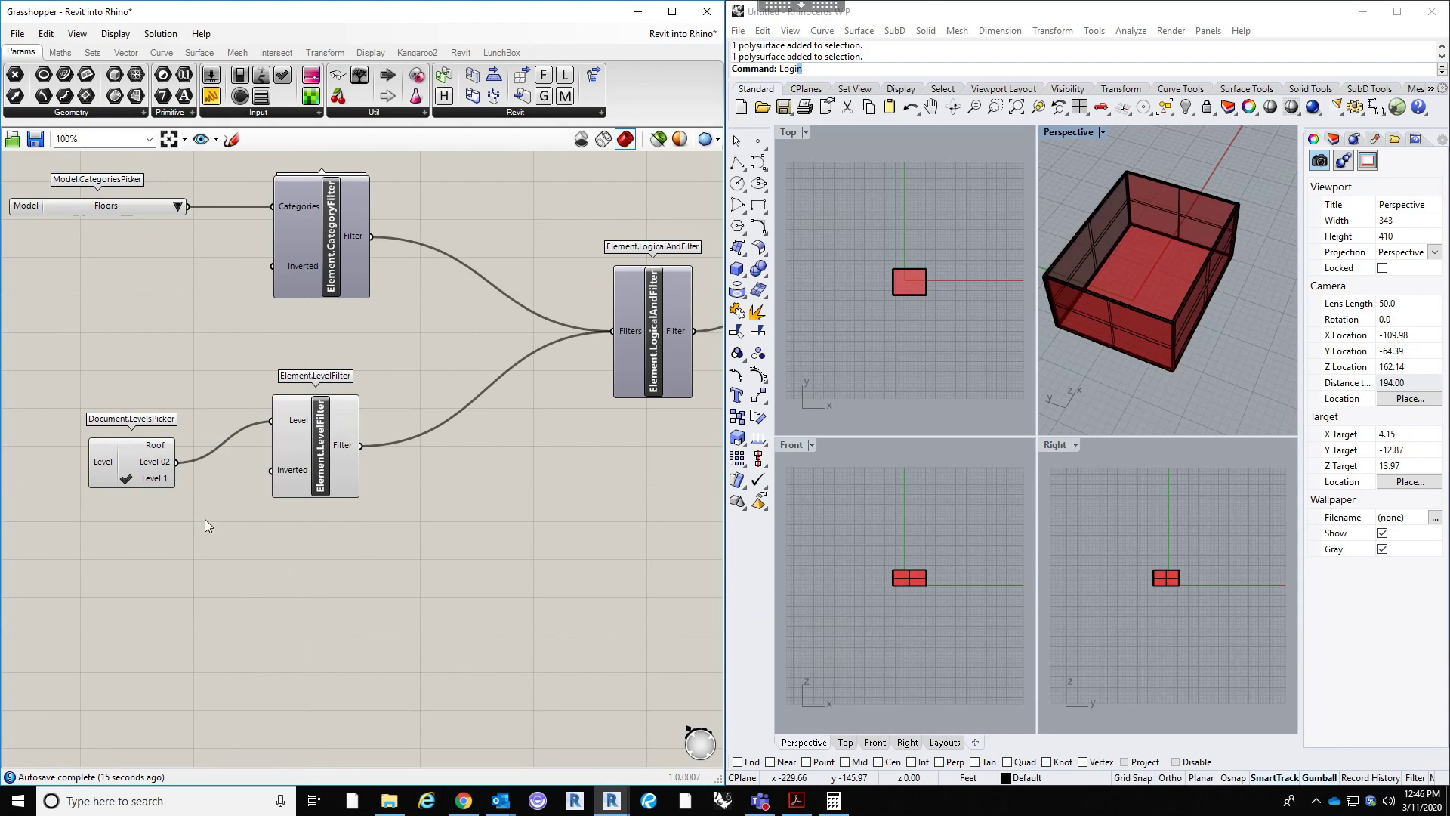
{"action": "scroll", "coordinate": [133, 451], "scroll_direction": "up", "scroll_amount": 3}
{"action": "left_click", "coordinate": [118, 466]}
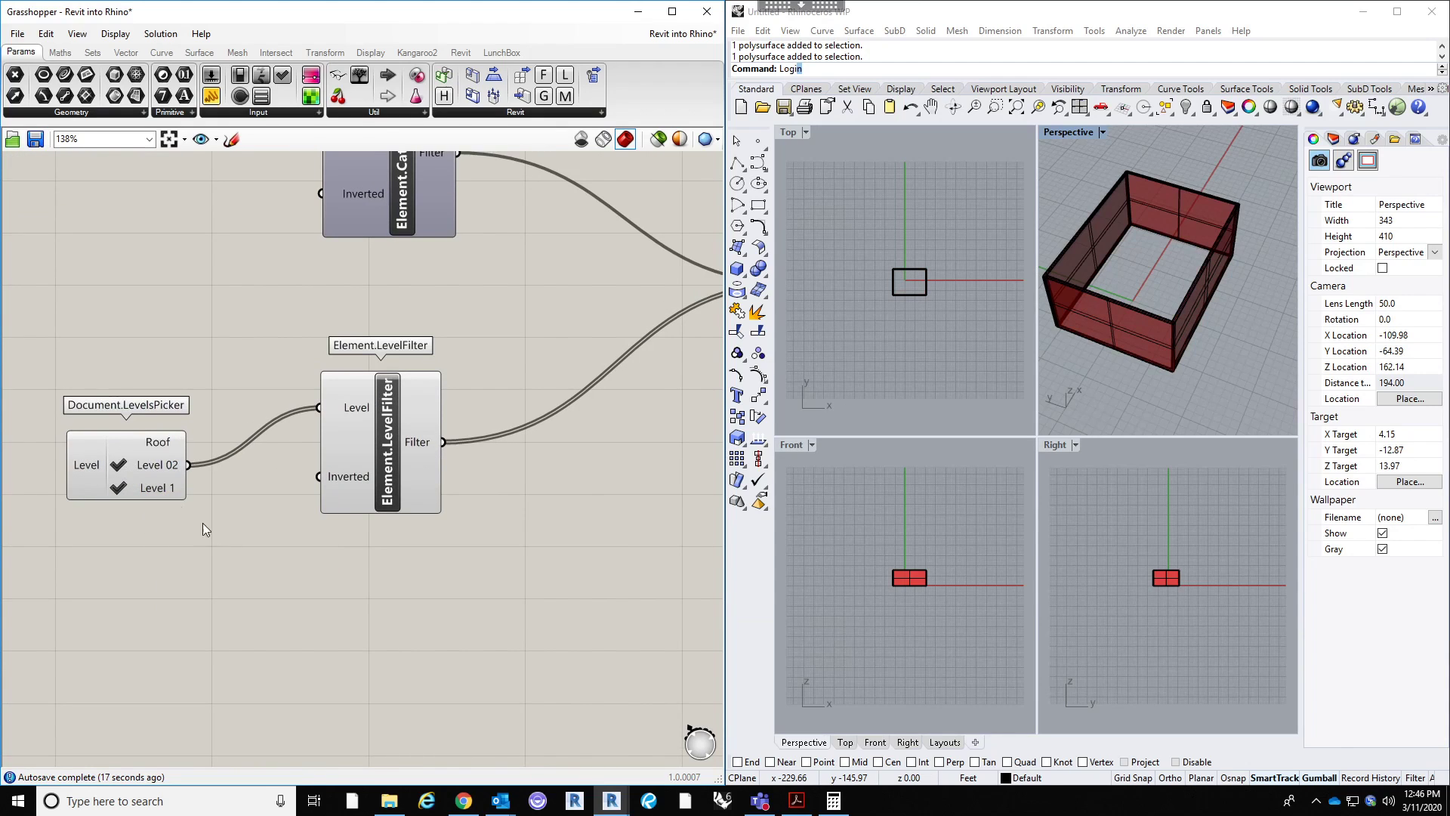
Step: Limit the Document.LevelsPicker check list to Level 1 only
{"action": "scroll", "coordinate": [239, 542], "scroll_direction": "down", "scroll_amount": 5}
{"action": "scroll", "coordinate": [194, 545], "scroll_direction": "up", "scroll_amount": 2}
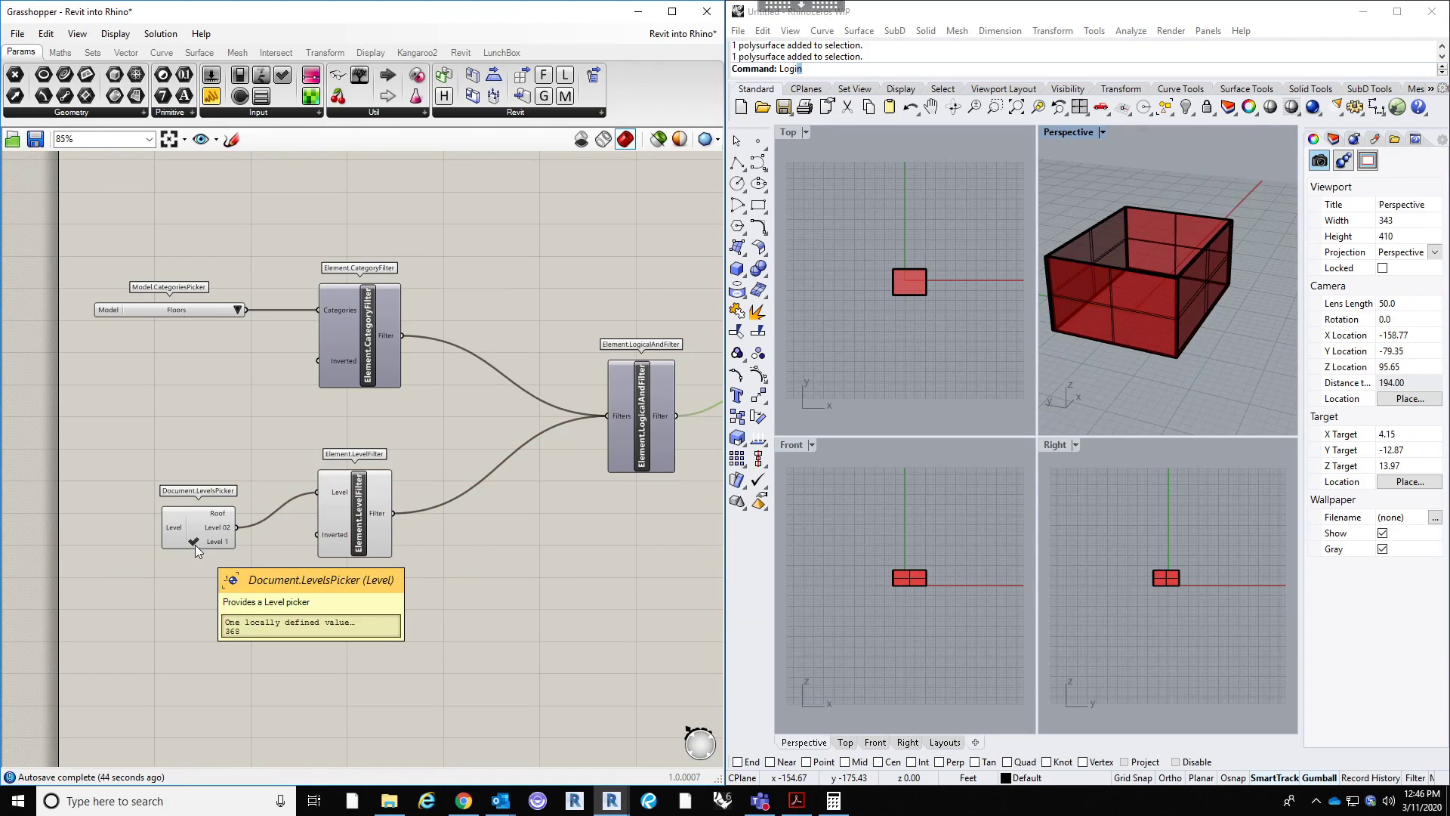
{"action": "left_click", "coordinate": [194, 541]}
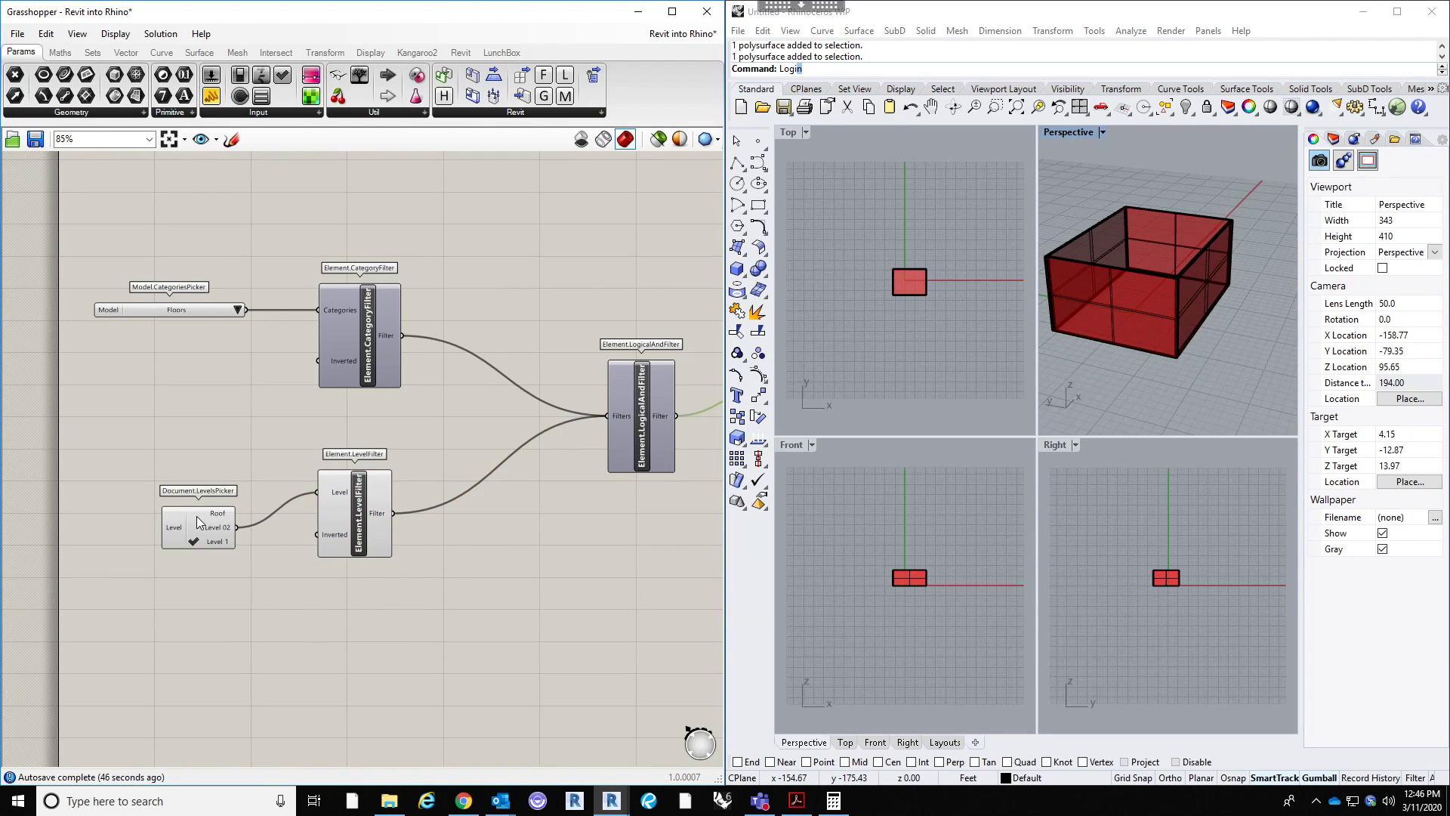
Step: Uncheck Level 1 in the Document.LevelsPicker and inspect the preview in Rhino's Perspective view
{"action": "scroll", "coordinate": [478, 520], "scroll_direction": "down", "scroll_amount": 1}
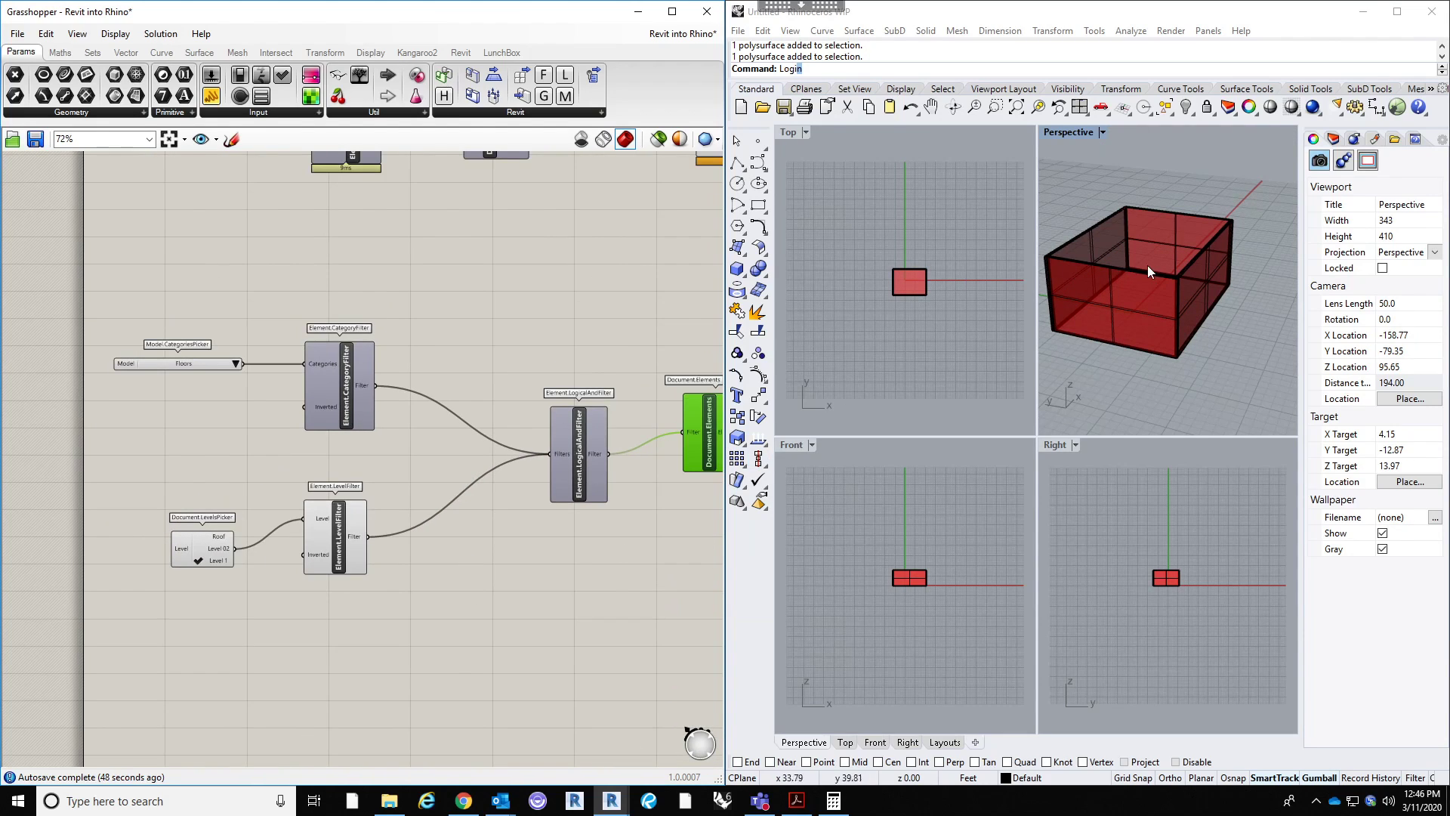
{"action": "right_click_drag", "start_coordinate": [1139, 265], "coordinate": [1123, 295]}
{"action": "left_click", "coordinate": [212, 562]}
{"action": "right_click_drag", "start_coordinate": [686, 505], "coordinate": [560, 529]}
{"action": "mouse_move", "coordinate": [1202, 311]}
{"action": "right_mouse_down"}
{"action": "mouse_move", "coordinate": [1110, 240]}
{"action": "mouse_move", "coordinate": [1198, 291]}
{"action": "right_mouse_up"}
{"action": "scroll", "coordinate": [1110, 240], "scroll_direction": "up", "scroll_amount": 6}
{"action": "scroll", "coordinate": [1197, 291], "scroll_direction": "down", "scroll_amount": 6}
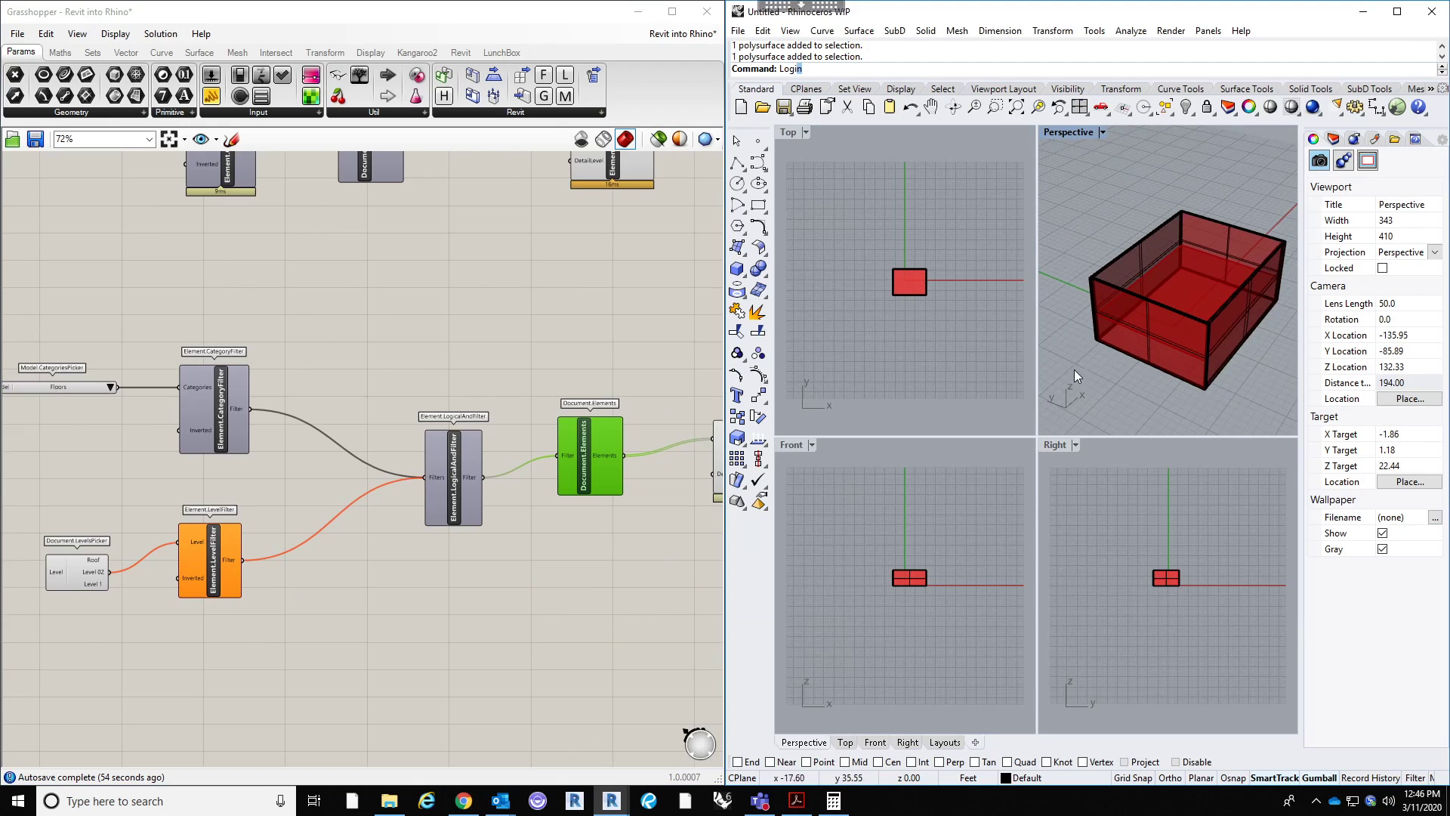
{"action": "scroll", "coordinate": [1077, 385], "scroll_direction": "up", "scroll_amount": 8}
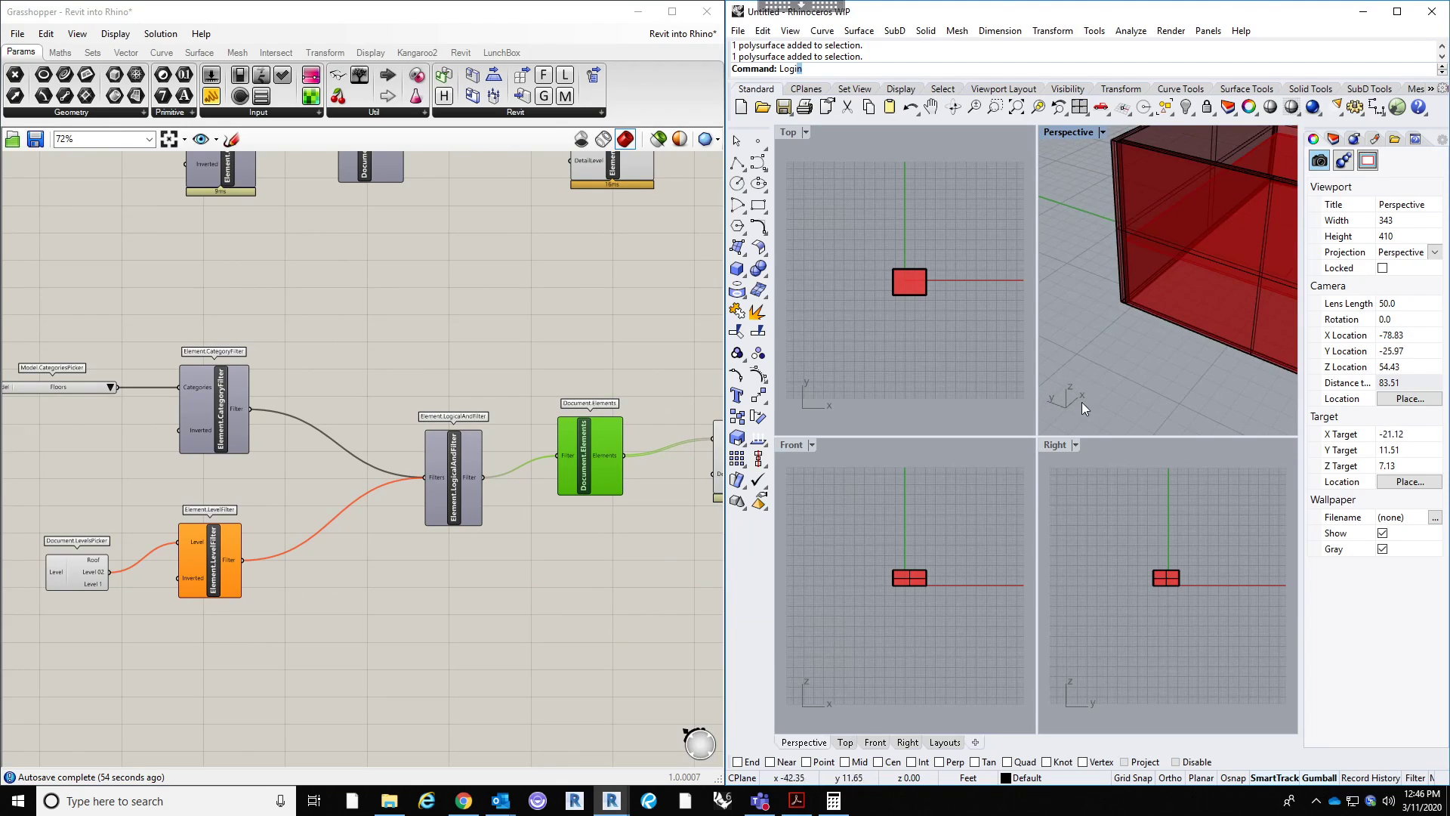
{"action": "scroll", "coordinate": [1073, 144], "scroll_direction": "down", "scroll_amount": 8}
Step: Maximize Rhino's Perspective viewport and orbit to a lower angle on the building
{"action": "double_click", "coordinate": [1072, 133]}
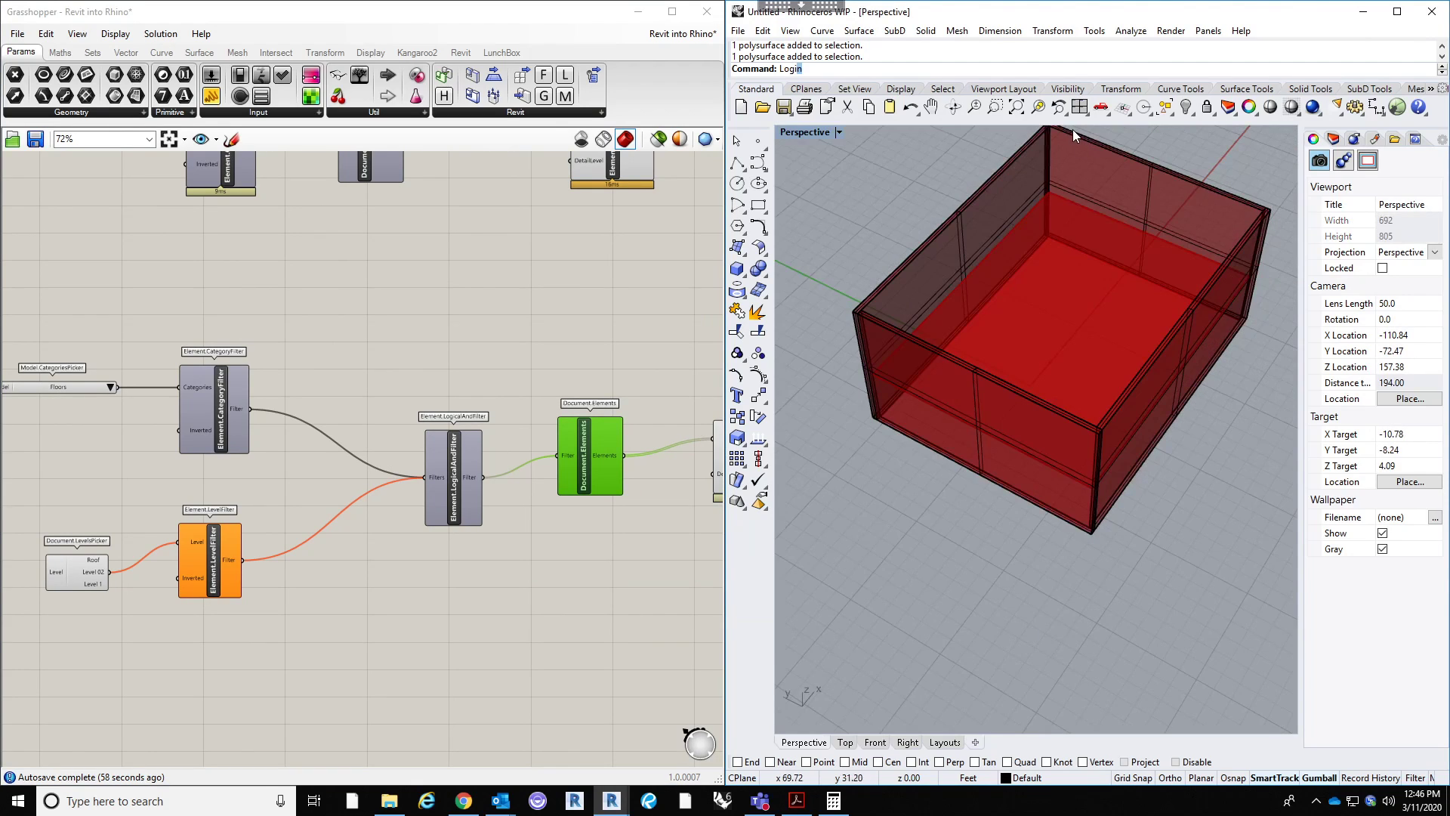
{"action": "right_click_drag", "start_coordinate": [1067, 476], "coordinate": [1065, 418]}
{"action": "right_click_drag", "start_coordinate": [186, 681], "coordinate": [277, 659]}
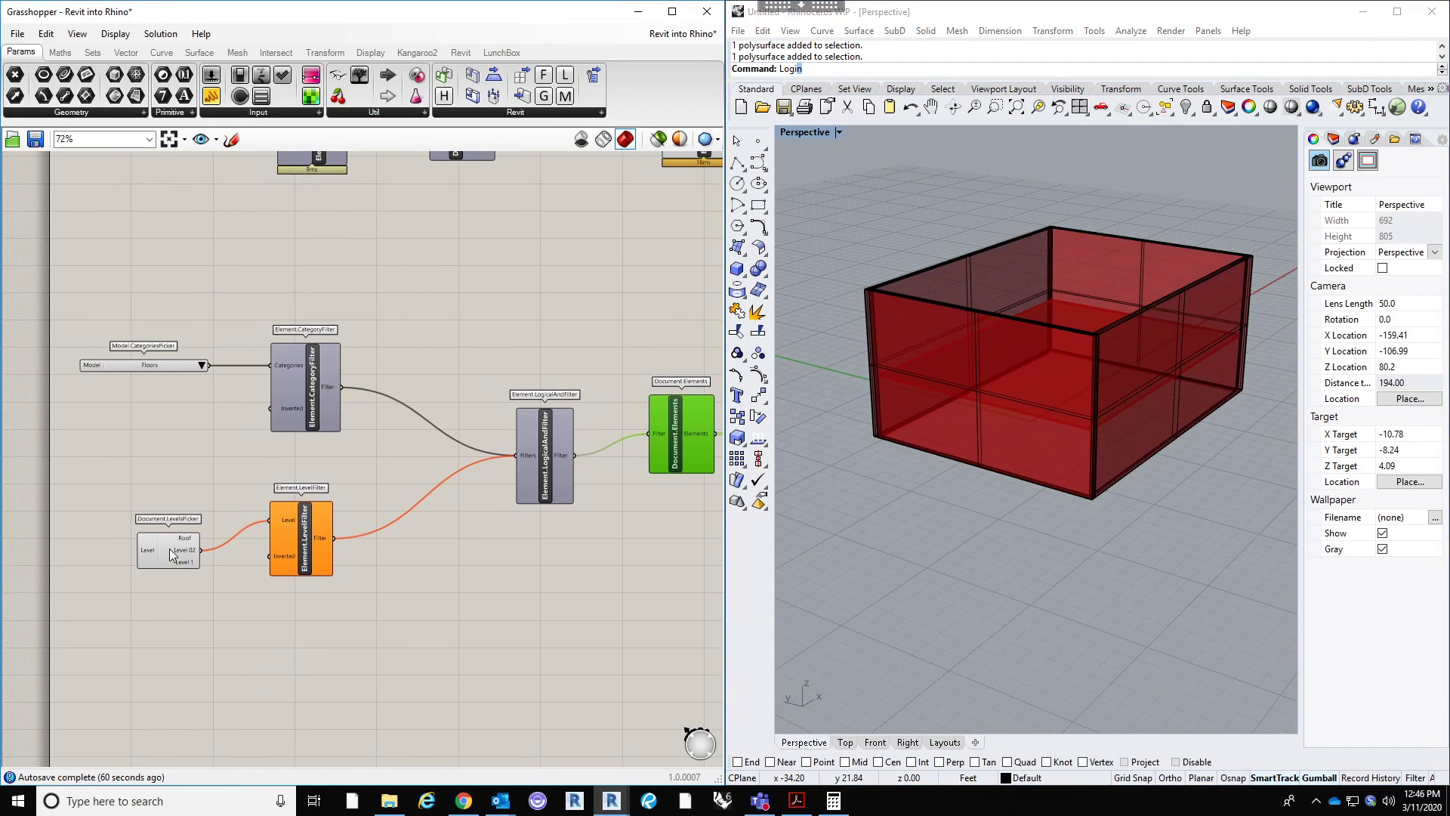
Step: Try the levels in the Document.LevelsPicker check list and leave only Level 1 checked
{"action": "scroll", "coordinate": [169, 549], "scroll_direction": "up", "scroll_amount": 3}
{"action": "left_click", "coordinate": [169, 578]}
{"action": "left_click", "coordinate": [161, 568]}
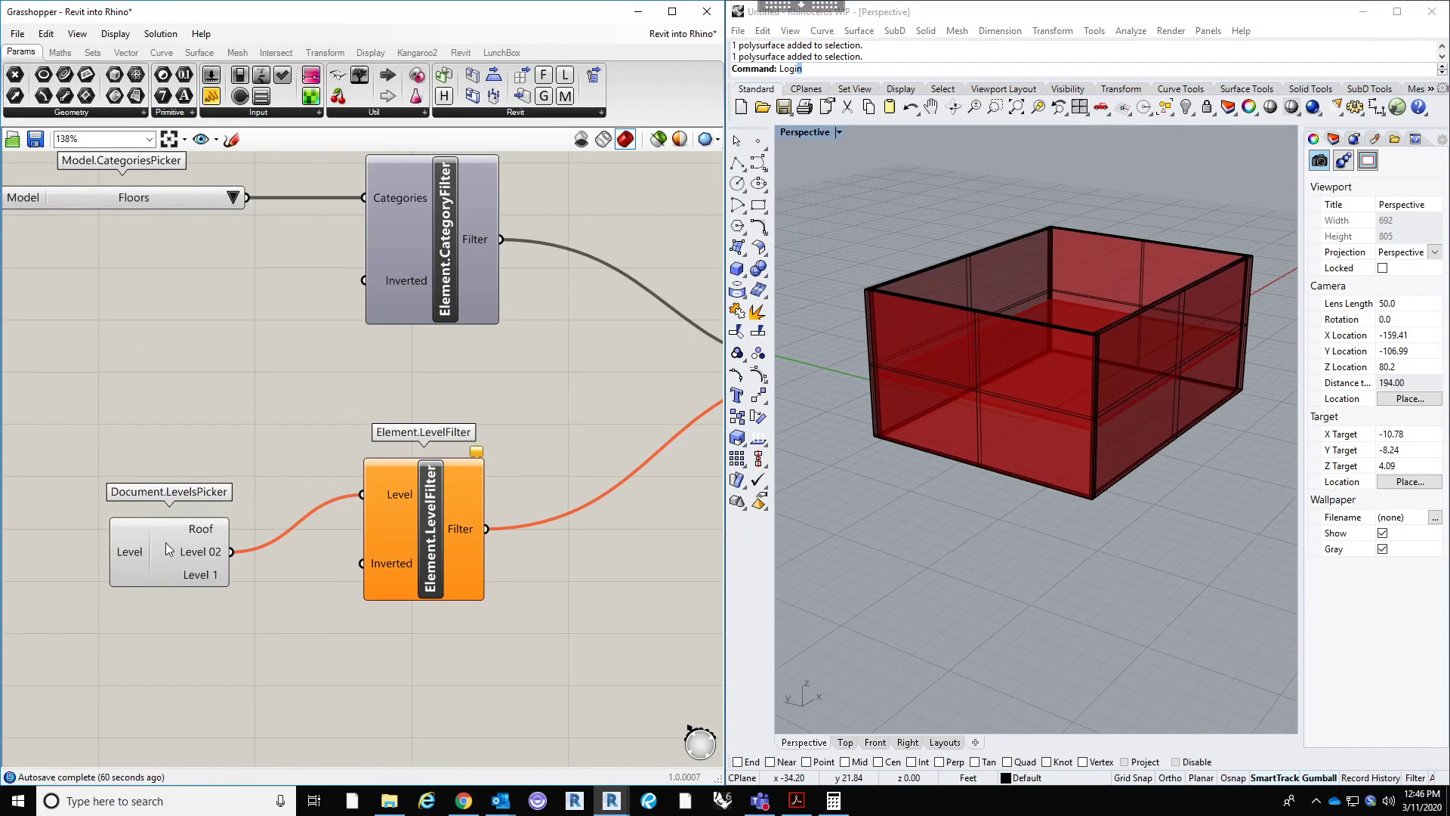
{"action": "left_click", "coordinate": [162, 549]}
{"action": "left_click", "coordinate": [162, 553]}
{"action": "left_click", "coordinate": [165, 574]}
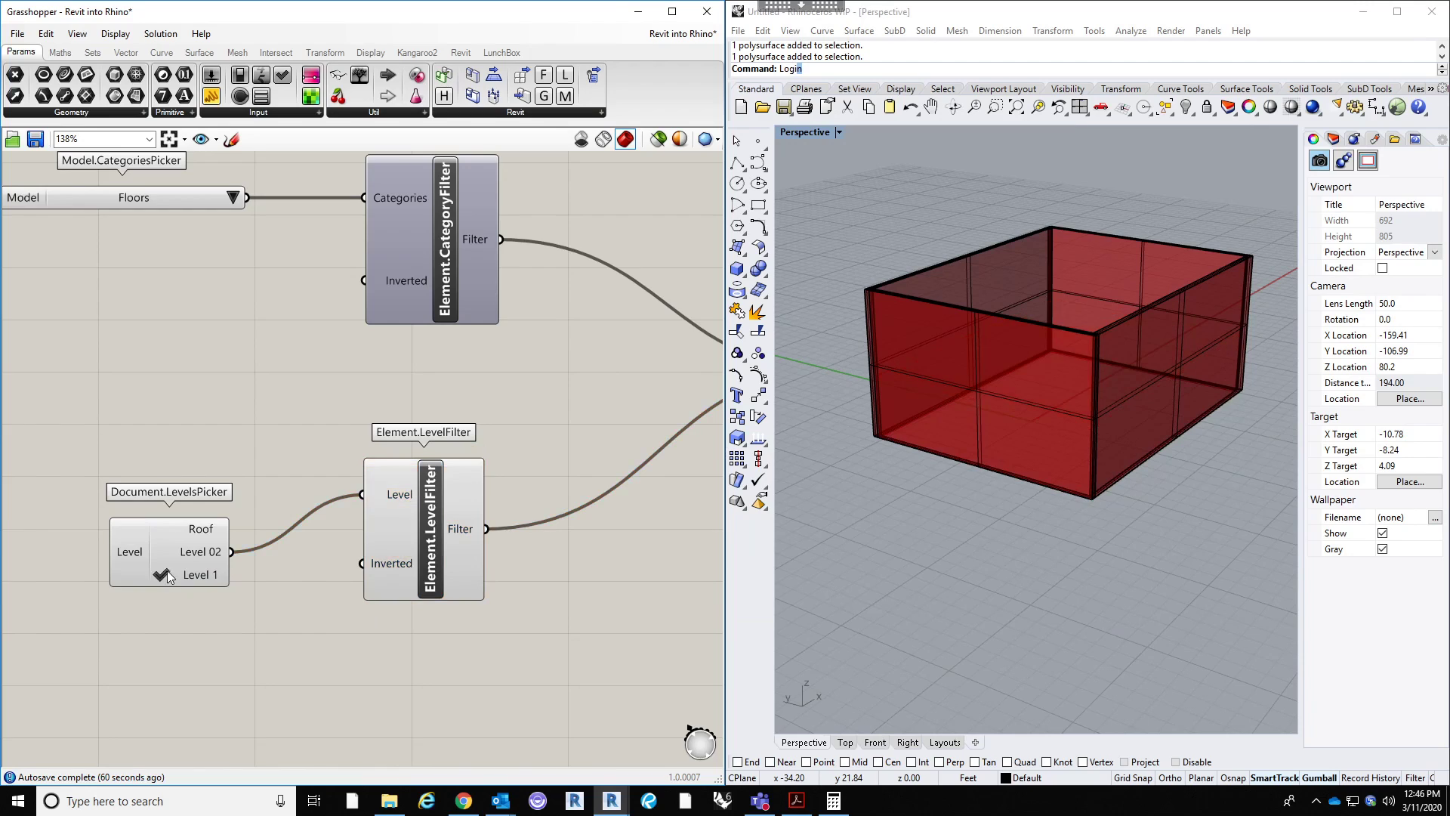
{"action": "left_click", "coordinate": [170, 554]}
{"action": "left_click", "coordinate": [170, 551]}
{"action": "scroll", "coordinate": [170, 550], "scroll_direction": "down", "scroll_amount": 4}
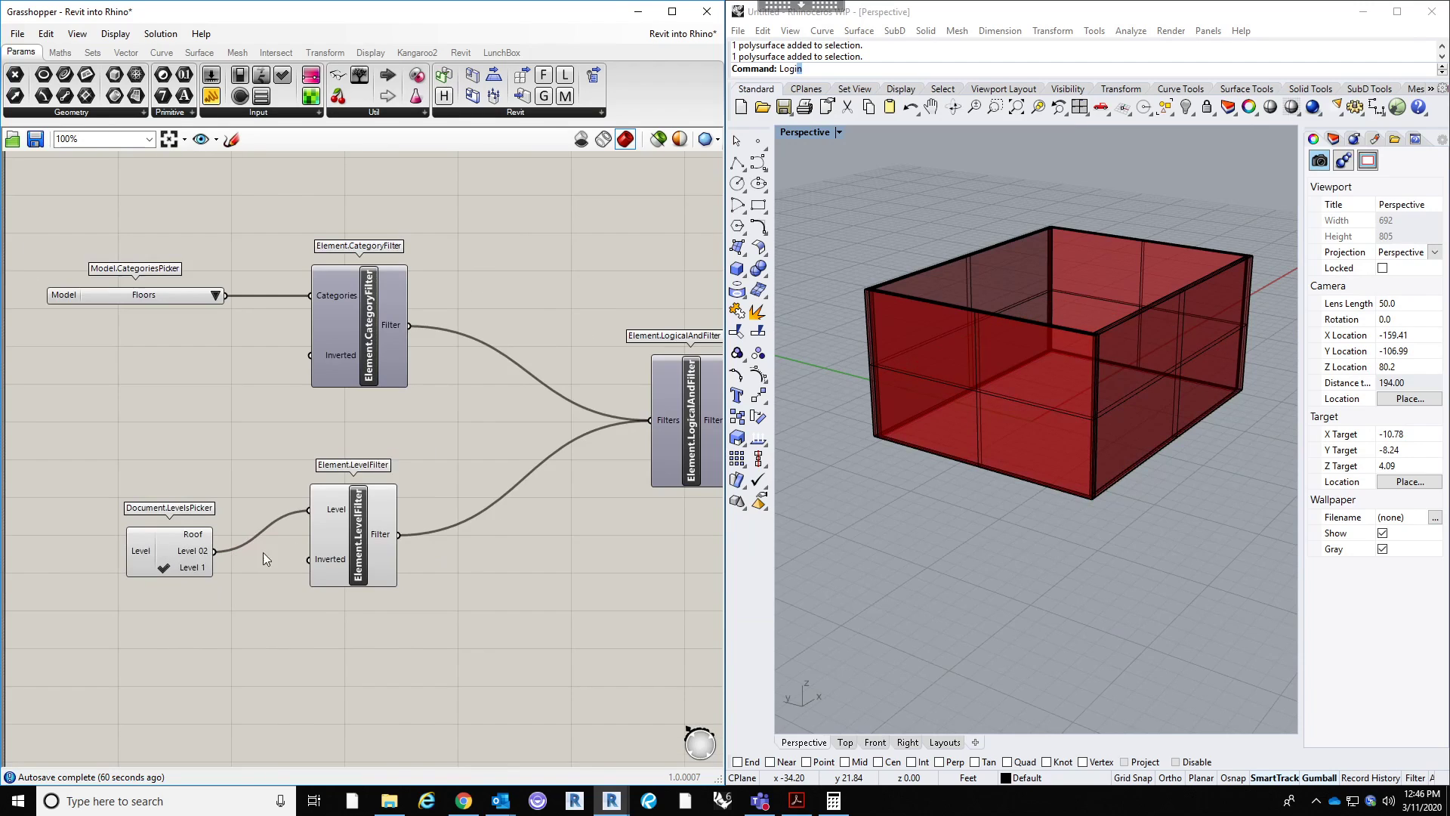
{"action": "right_click_drag", "start_coordinate": [500, 475], "coordinate": [408, 487]}
{"action": "scroll", "coordinate": [407, 486], "scroll_direction": "down", "scroll_amount": 1}
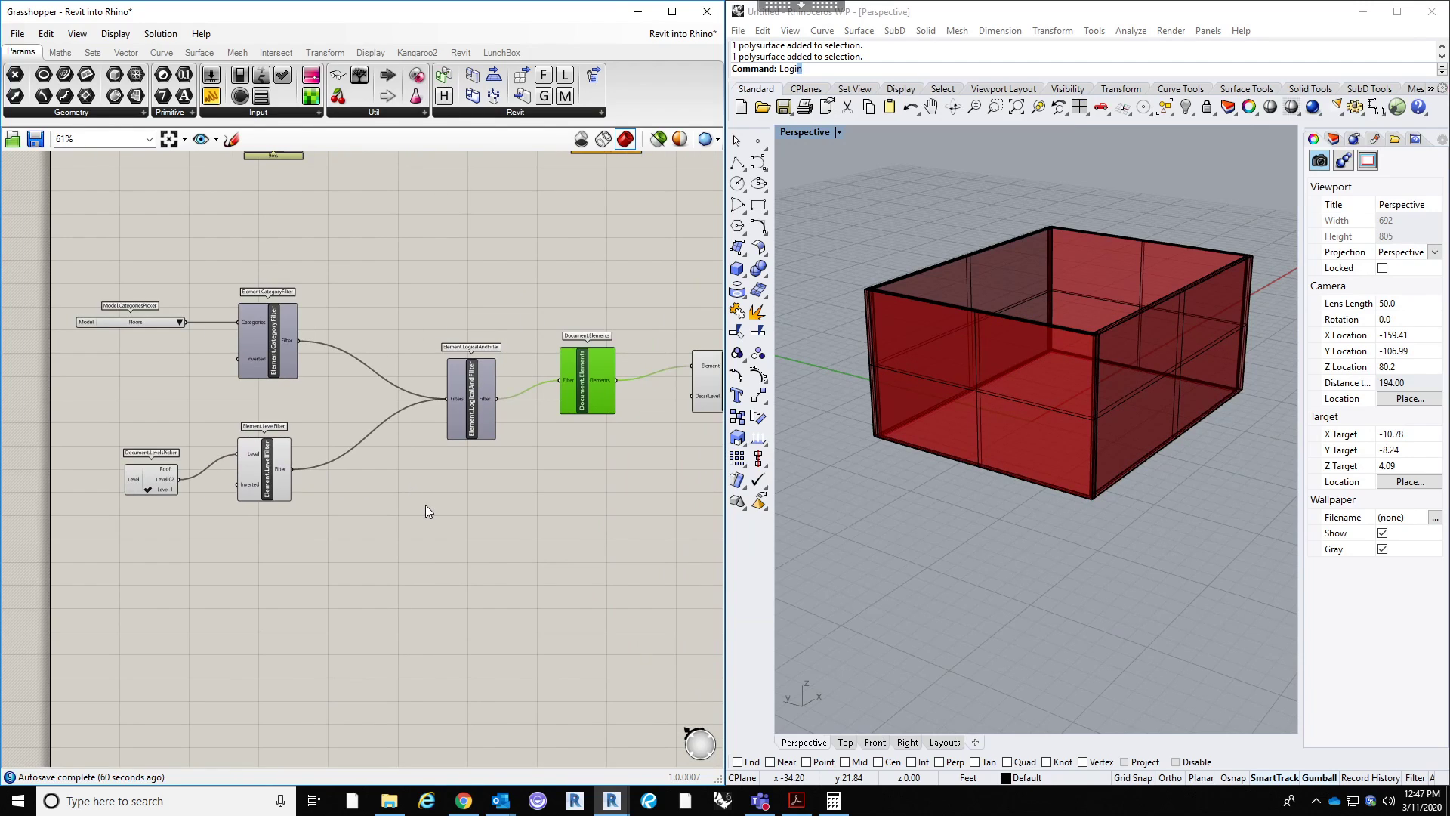
Step: Uncheck Level 1 in the floor branch's Document.LevelsPicker, compare the preview, and check Level 1 again
{"action": "left_click", "coordinate": [148, 488]}
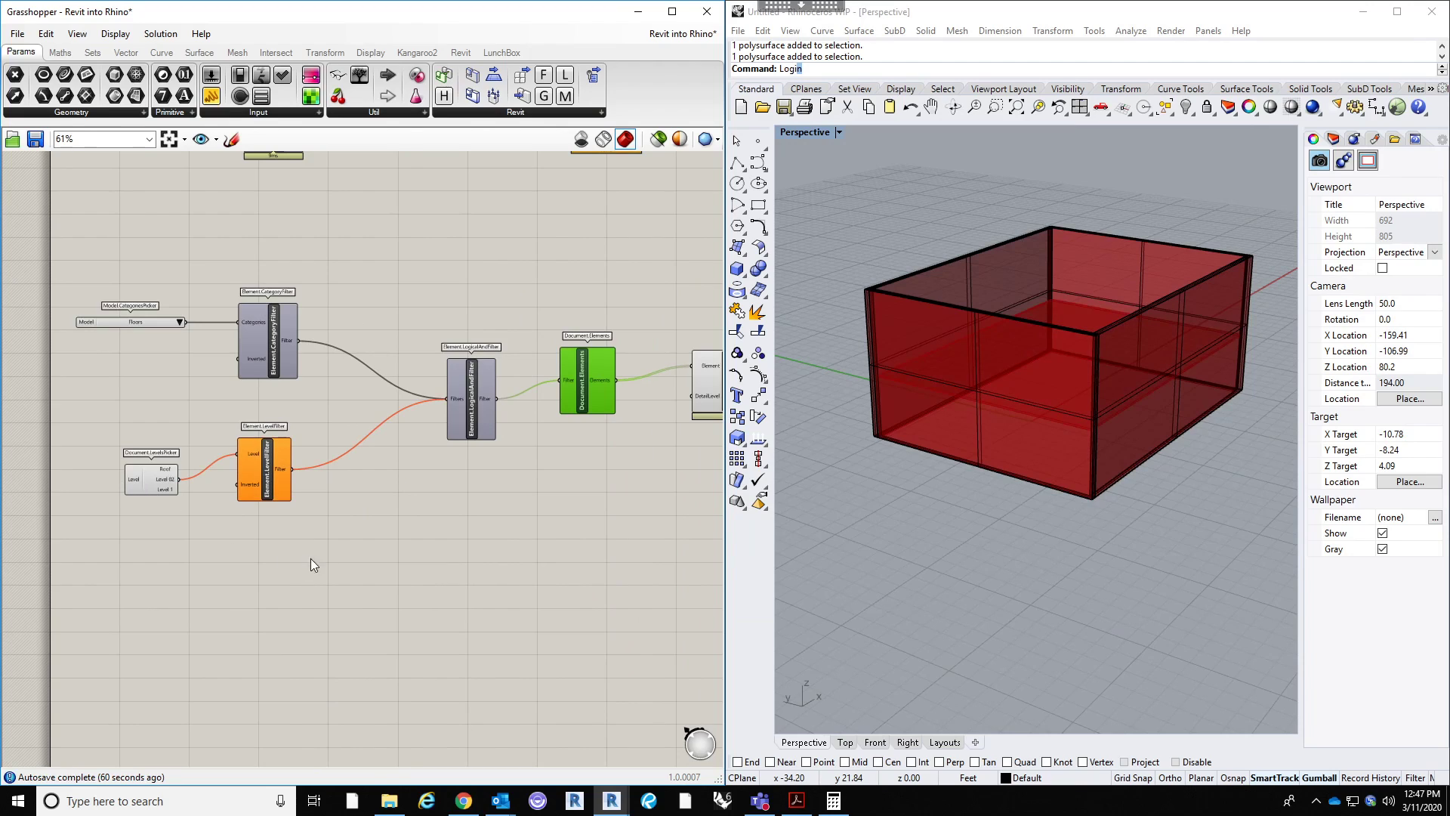
{"action": "right_click_drag", "start_coordinate": [219, 525], "coordinate": [215, 569]}
{"action": "right_click_drag", "start_coordinate": [376, 536], "coordinate": [323, 550]}
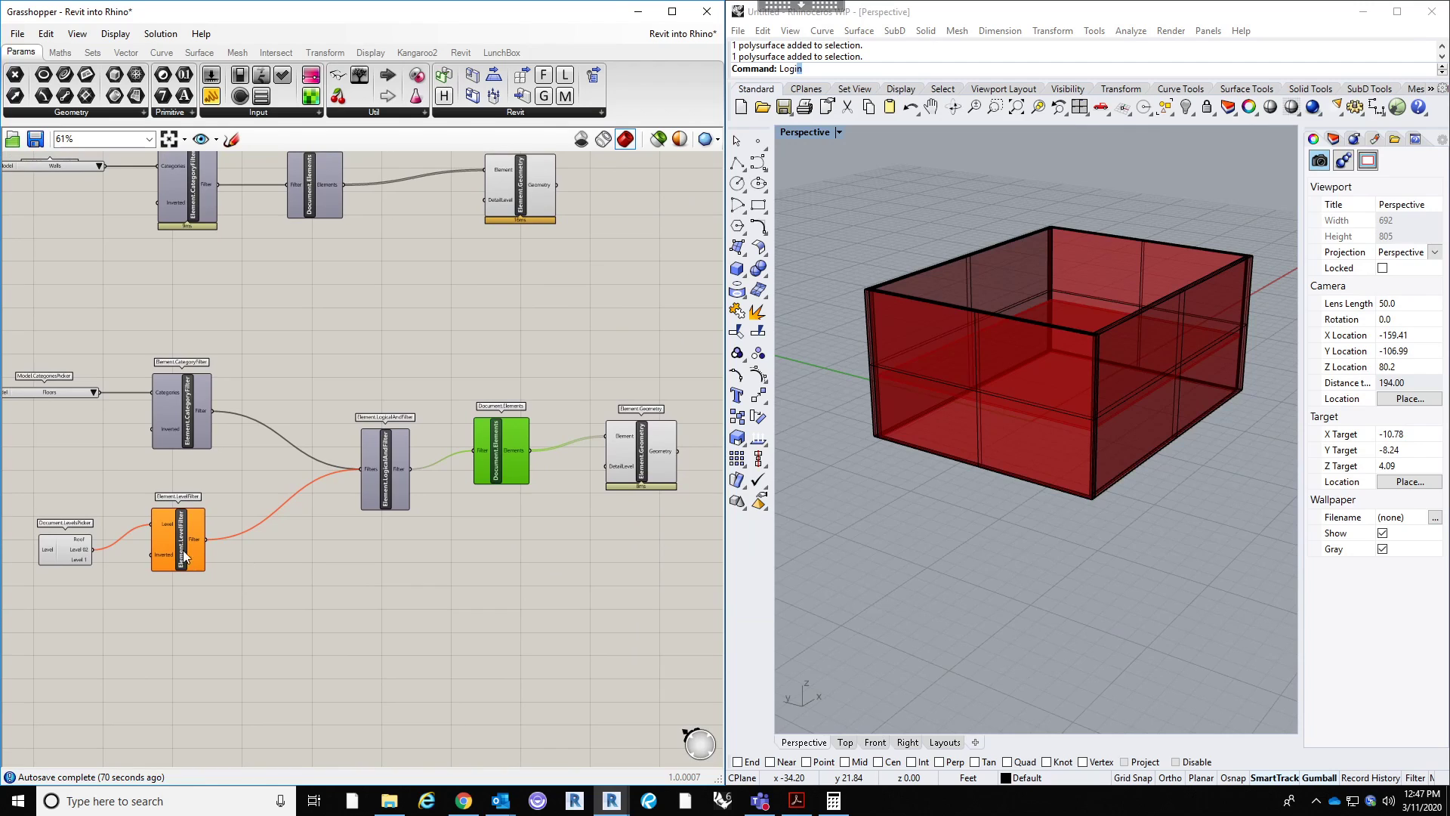
{"action": "scroll", "coordinate": [61, 541], "scroll_direction": "up", "scroll_amount": 2}
{"action": "left_click", "coordinate": [65, 571]}
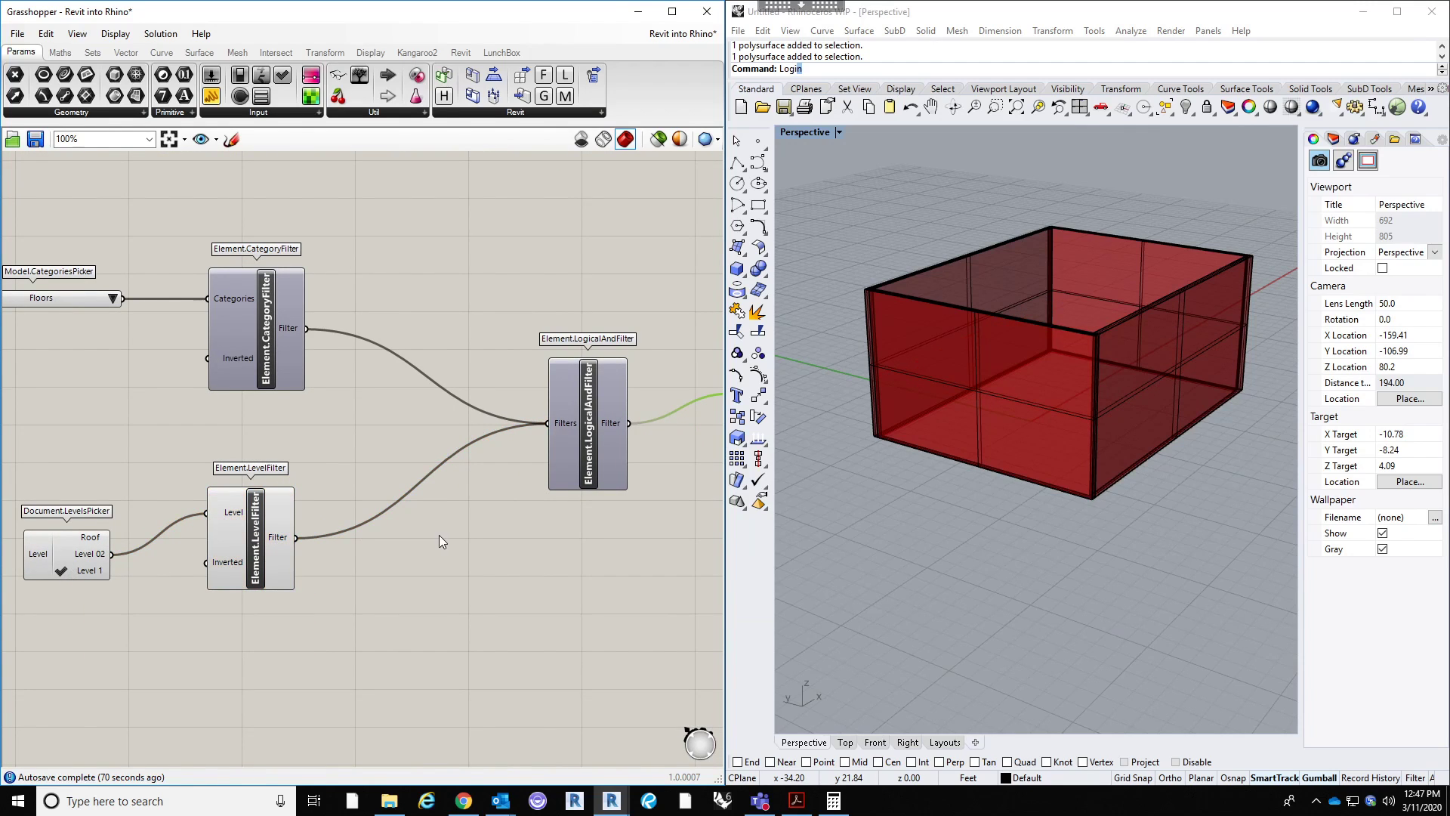
Step: Duplicate the complete floor branch, from its pickers to Element.Geometry, and place the copy below the original
{"action": "scroll", "coordinate": [483, 538], "scroll_direction": "down", "scroll_amount": 2}
{"action": "right_click_drag", "start_coordinate": [642, 558], "coordinate": [492, 456]}
{"action": "scroll", "coordinate": [589, 453], "scroll_direction": "down", "scroll_amount": 1}
{"action": "left_click", "coordinate": [587, 402]}
{"action": "left_click_drag", "start_coordinate": [640, 538], "coordinate": [145, 344]}
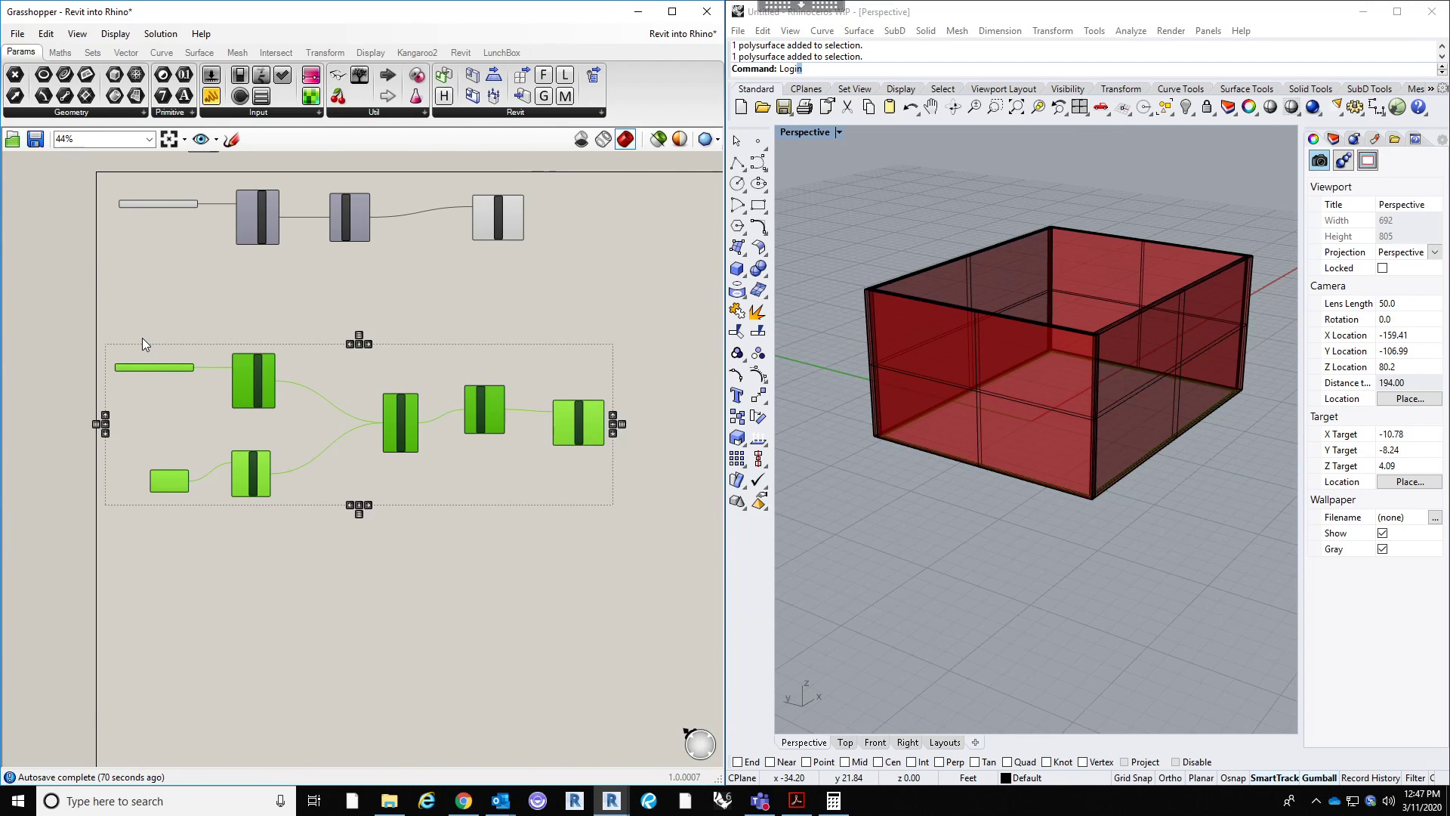
{"action": "key", "text": "ctrl+c"}
{"action": "key", "text": "ctrl+v"}
{"action": "left_click_drag", "start_coordinate": [582, 437], "coordinate": [583, 617]}
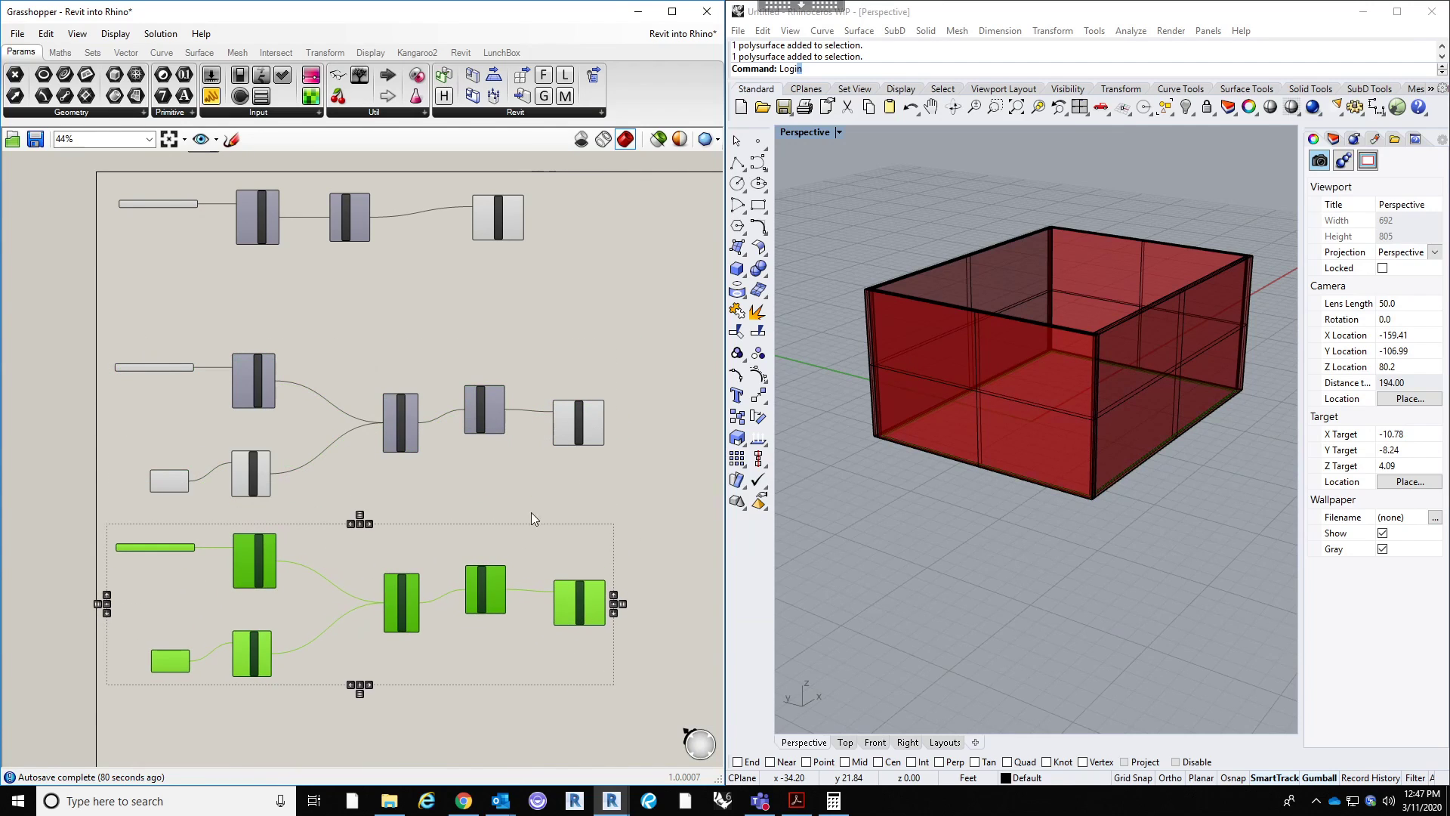
Step: Set the Model.CategoriesPicker in the copied branch to Roofs
{"action": "scroll", "coordinate": [450, 499], "scroll_direction": "up", "scroll_amount": 3}
{"action": "right_click_drag", "start_coordinate": [432, 538], "coordinate": [577, 474]}
{"action": "left_click", "coordinate": [432, 529]}
{"action": "scroll", "coordinate": [101, 564], "scroll_direction": "up", "scroll_amount": 2}
{"action": "right_click_drag", "start_coordinate": [106, 560], "coordinate": [272, 522]}
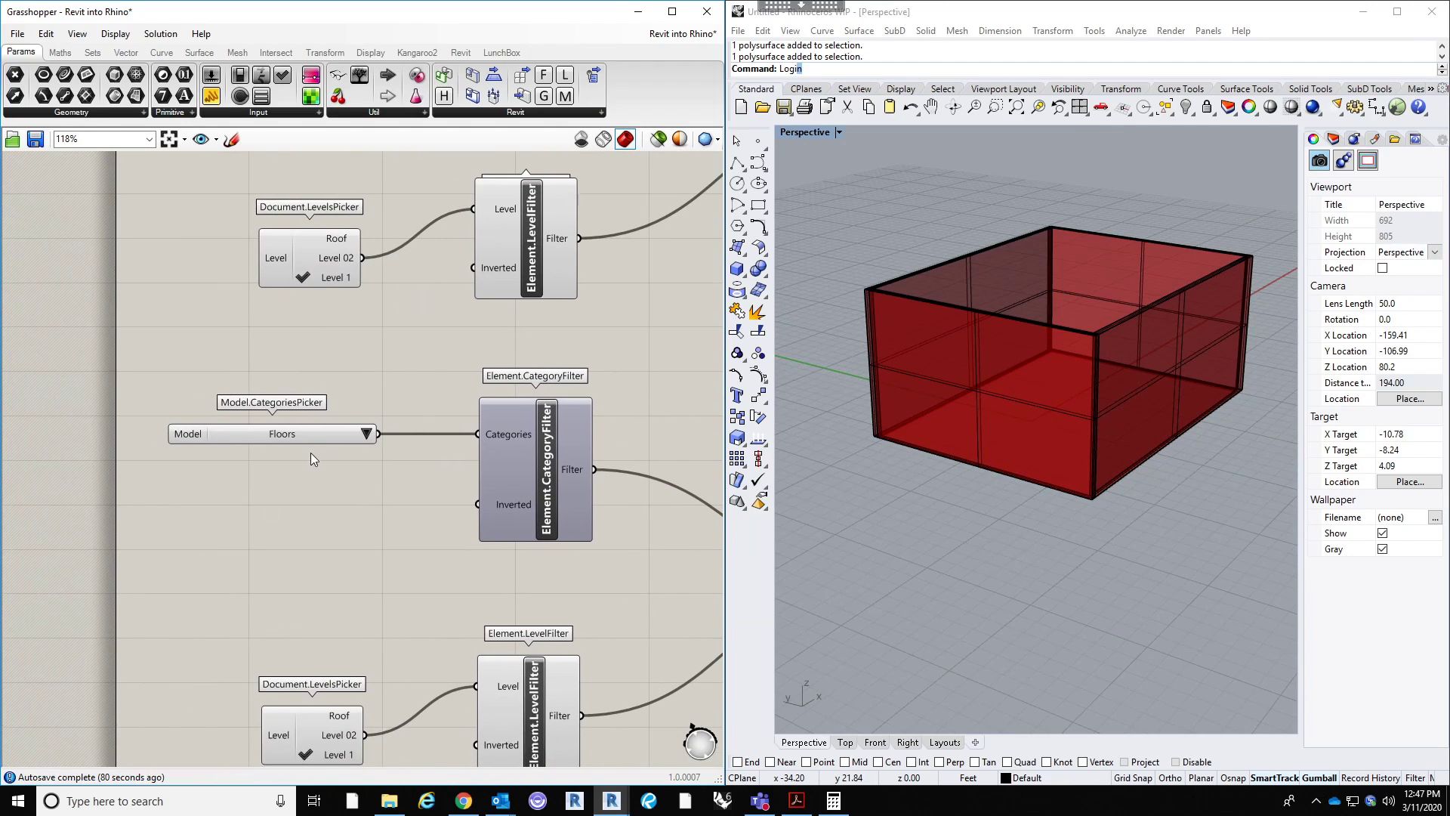
{"action": "left_click", "coordinate": [367, 434]}
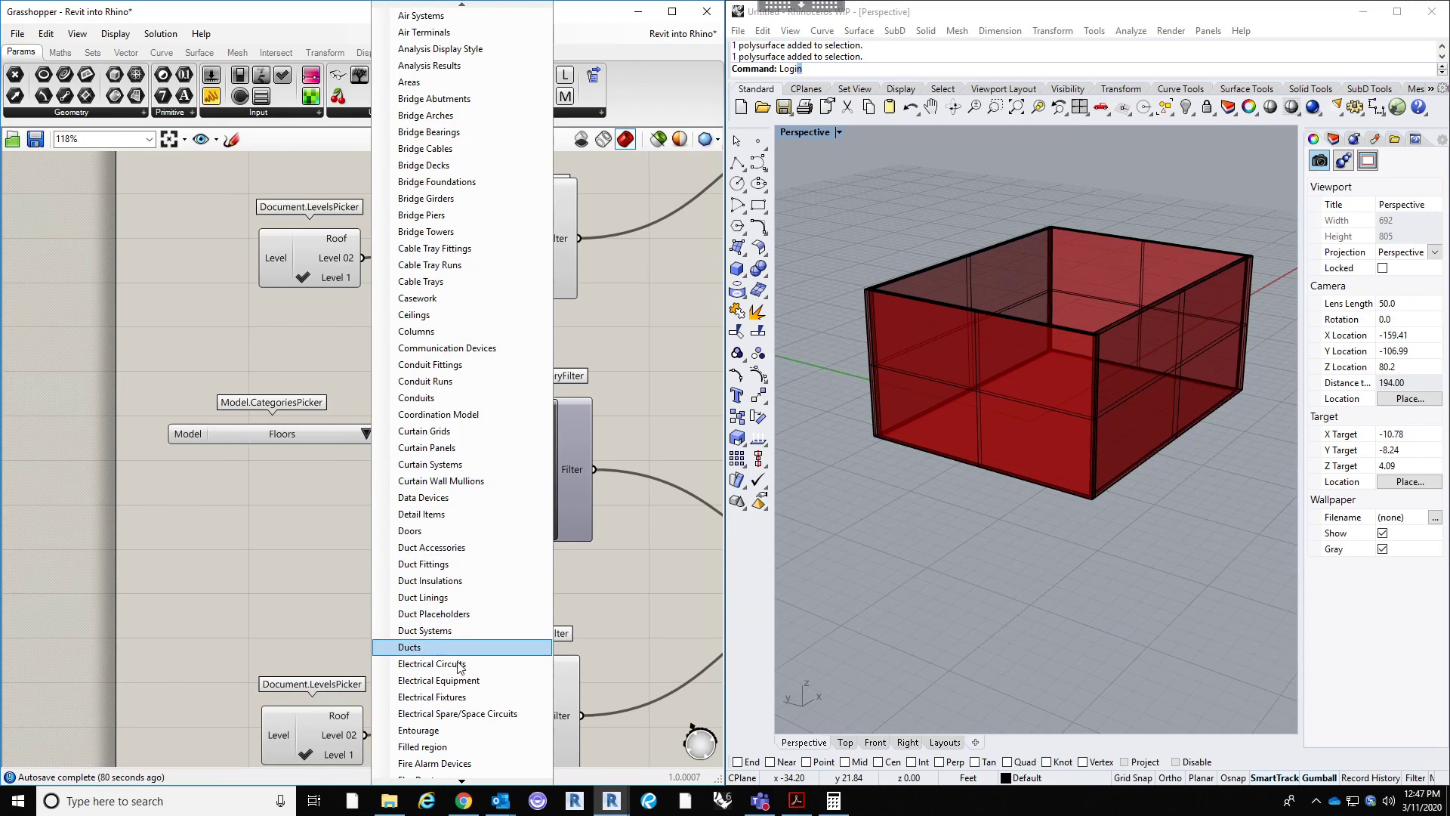
{"action": "mouse_move", "coordinate": [451, 779]}
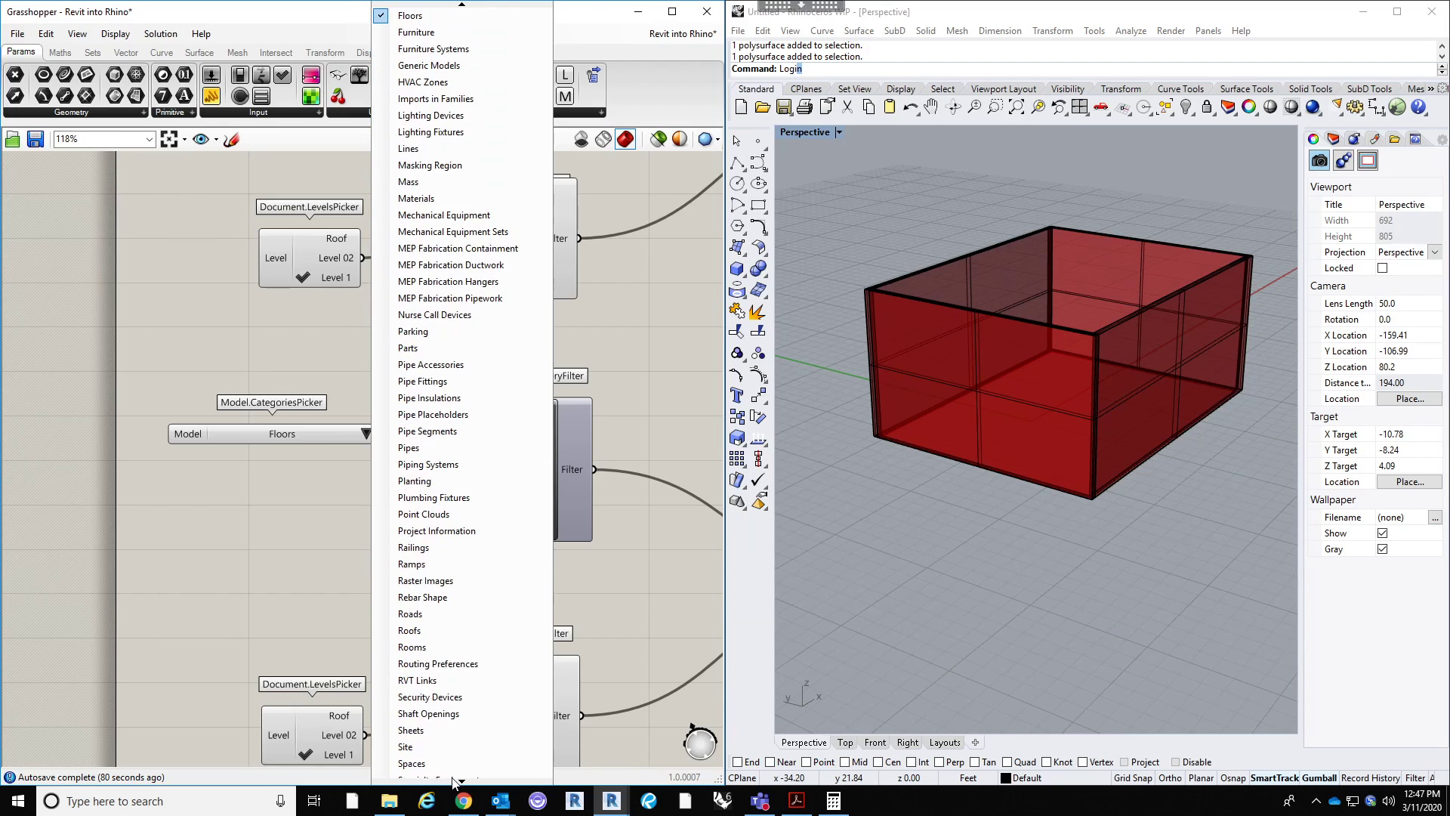
{"action": "left_click", "coordinate": [454, 632]}
Step: Uncheck Level 1 in the roof branch's Document.LevelsPicker, then delete that picker together with its Element.LevelFilter
{"action": "scroll", "coordinate": [256, 513], "scroll_direction": "down", "scroll_amount": 3}
{"action": "scroll", "coordinate": [319, 555], "scroll_direction": "down", "scroll_amount": 1}
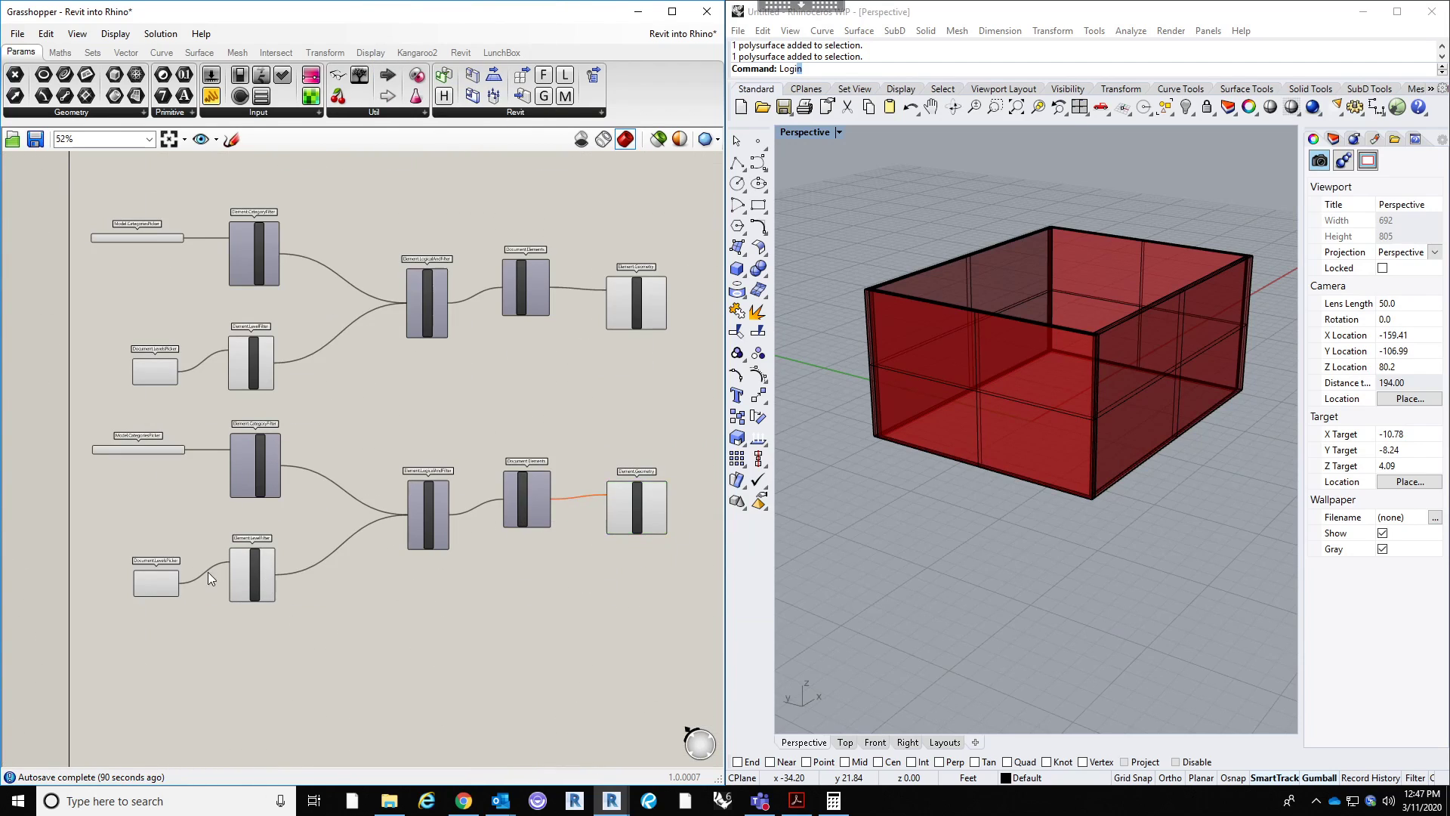
{"action": "scroll", "coordinate": [209, 572], "scroll_direction": "up", "scroll_amount": 5}
{"action": "left_click", "coordinate": [95, 618]}
{"action": "scroll", "coordinate": [393, 619], "scroll_direction": "down", "scroll_amount": 3}
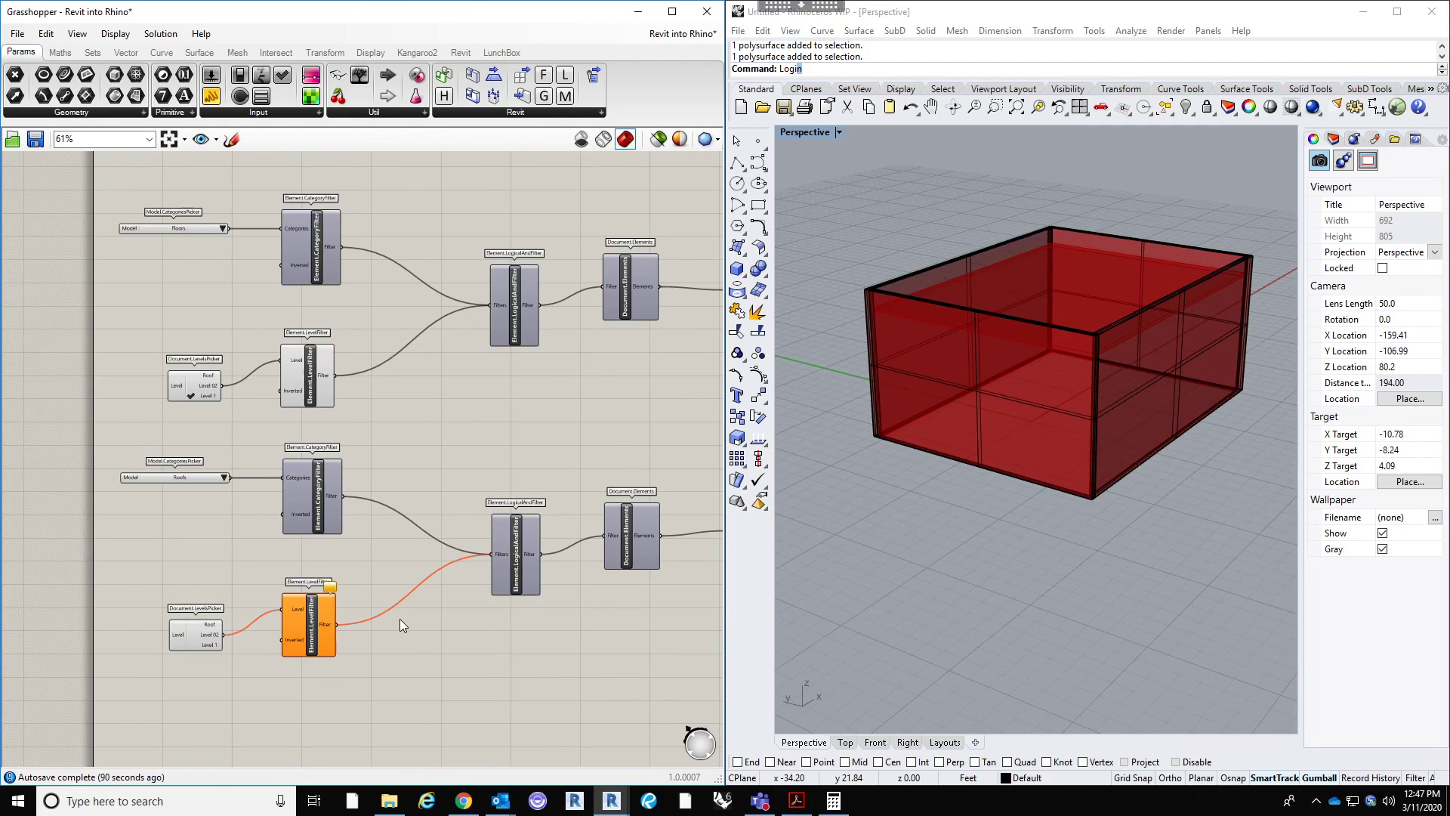
{"action": "left_click_drag", "start_coordinate": [399, 670], "coordinate": [163, 574]}
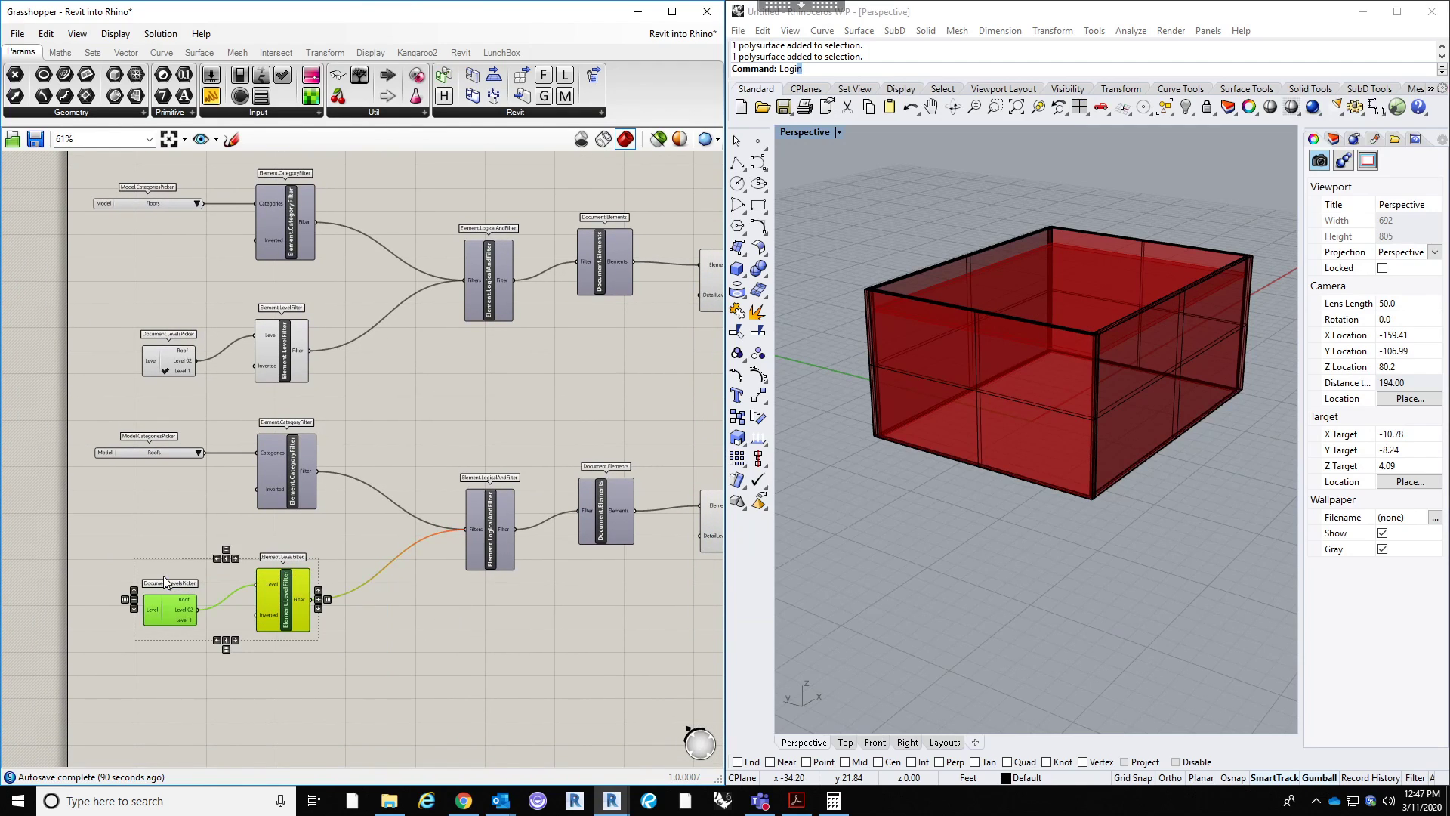
{"action": "key", "text": "Delete"}
Step: Move the roof branch's Model.CategoriesPicker and Element.CategoryFilter closer to its Element.LogicalAndFilter
{"action": "left_click_drag", "start_coordinate": [332, 554], "coordinate": [151, 432]}
{"action": "left_click_drag", "start_coordinate": [297, 467], "coordinate": [335, 500]}
{"action": "right_click_drag", "start_coordinate": [407, 588], "coordinate": [364, 596]}
{"action": "left_click", "coordinate": [618, 623]}
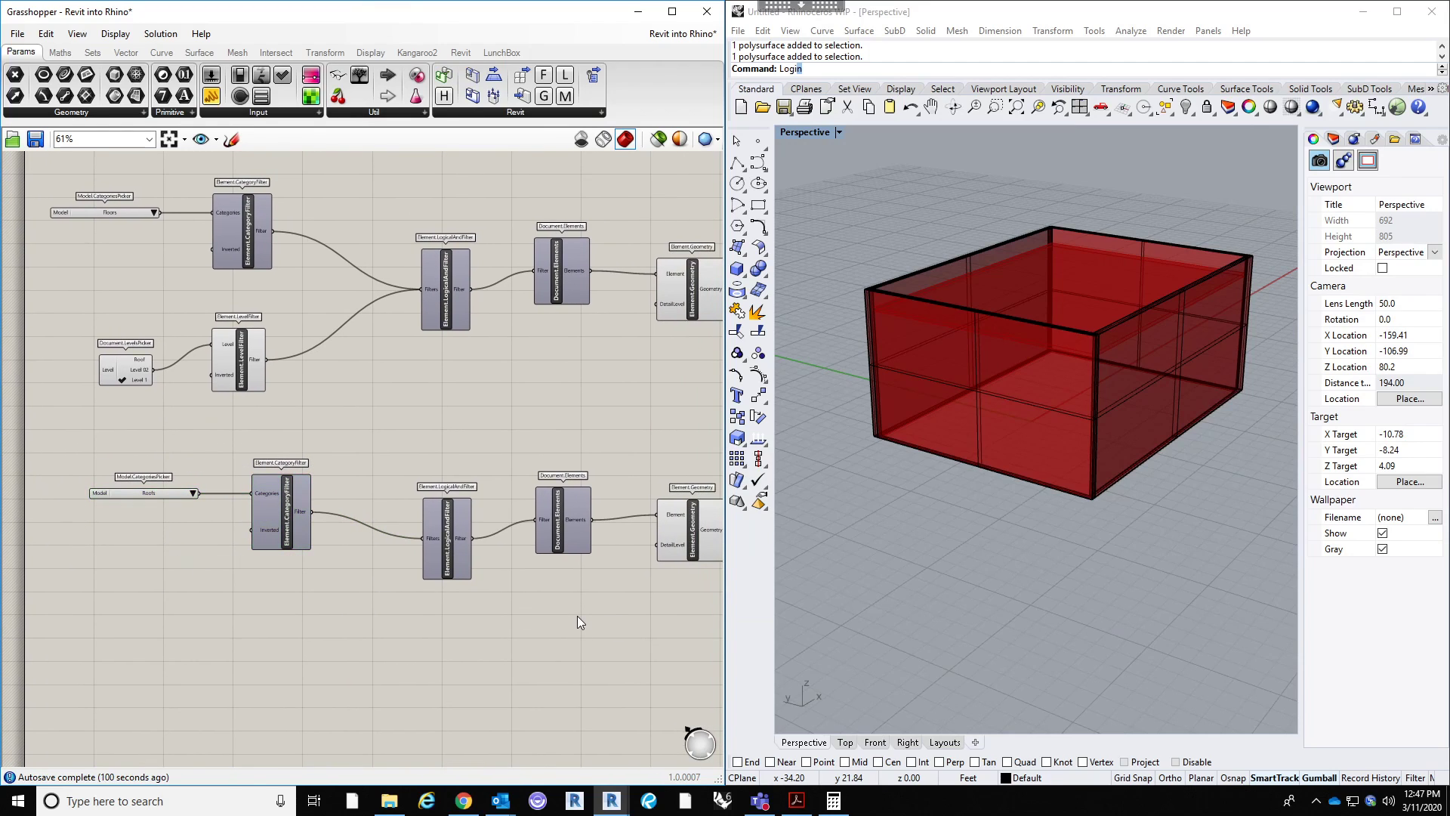
Step: Highlight the roof branch's Element.Geometry preview and orbit the Perspective view to examine it
{"action": "right_click_drag", "start_coordinate": [550, 599], "coordinate": [488, 597]}
{"action": "left_click", "coordinate": [625, 518]}
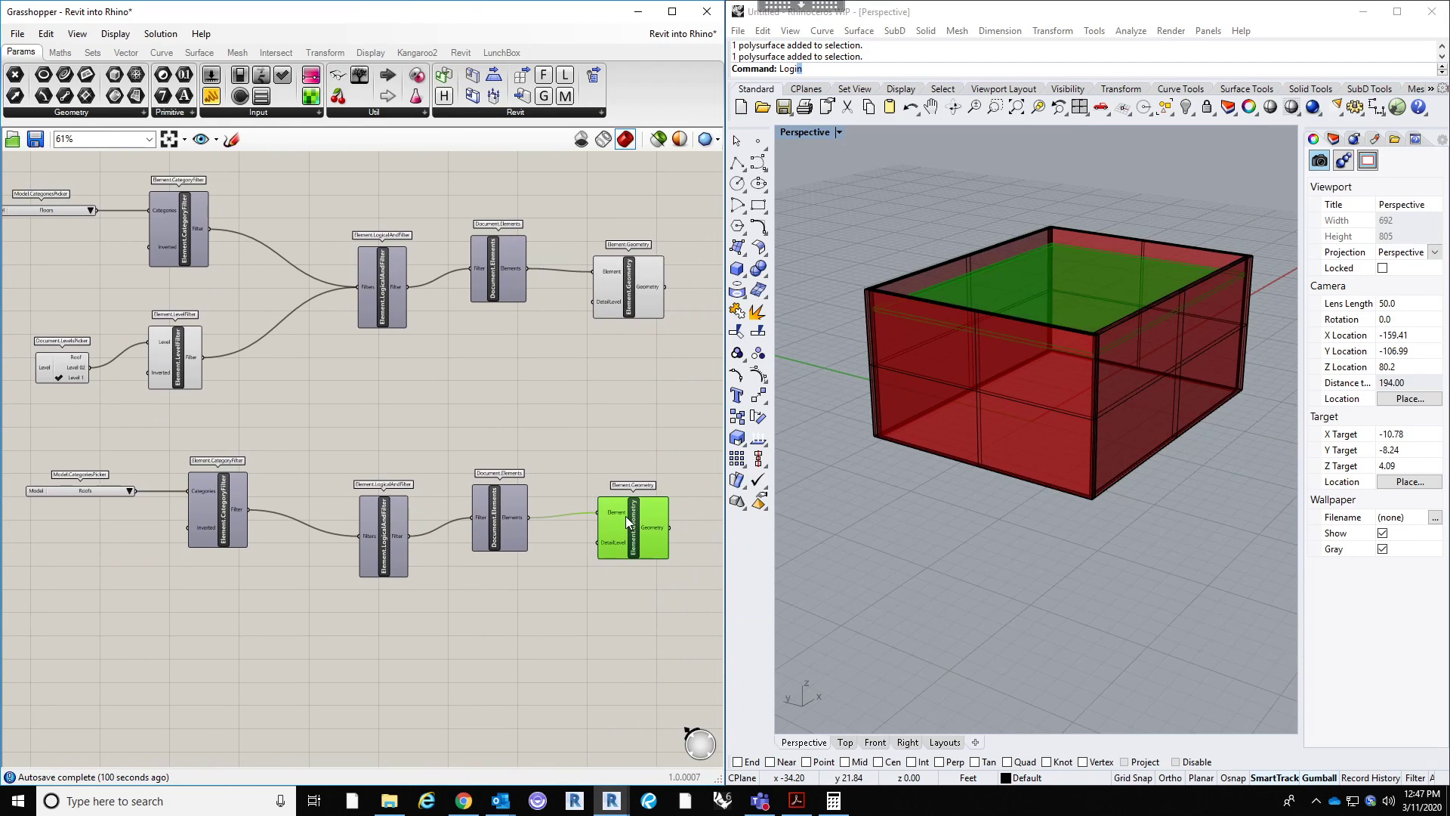
{"action": "right_click_drag", "start_coordinate": [643, 365], "coordinate": [623, 428]}
{"action": "left_click", "coordinate": [624, 427]}
{"action": "right_click_drag", "start_coordinate": [1020, 423], "coordinate": [1129, 414]}
{"action": "right_click_drag", "start_coordinate": [568, 489], "coordinate": [568, 496]}
Step: Delete the four baked wall polysurfaces from the Rhino model
{"action": "left_click_drag", "start_coordinate": [1257, 569], "coordinate": [807, 224]}
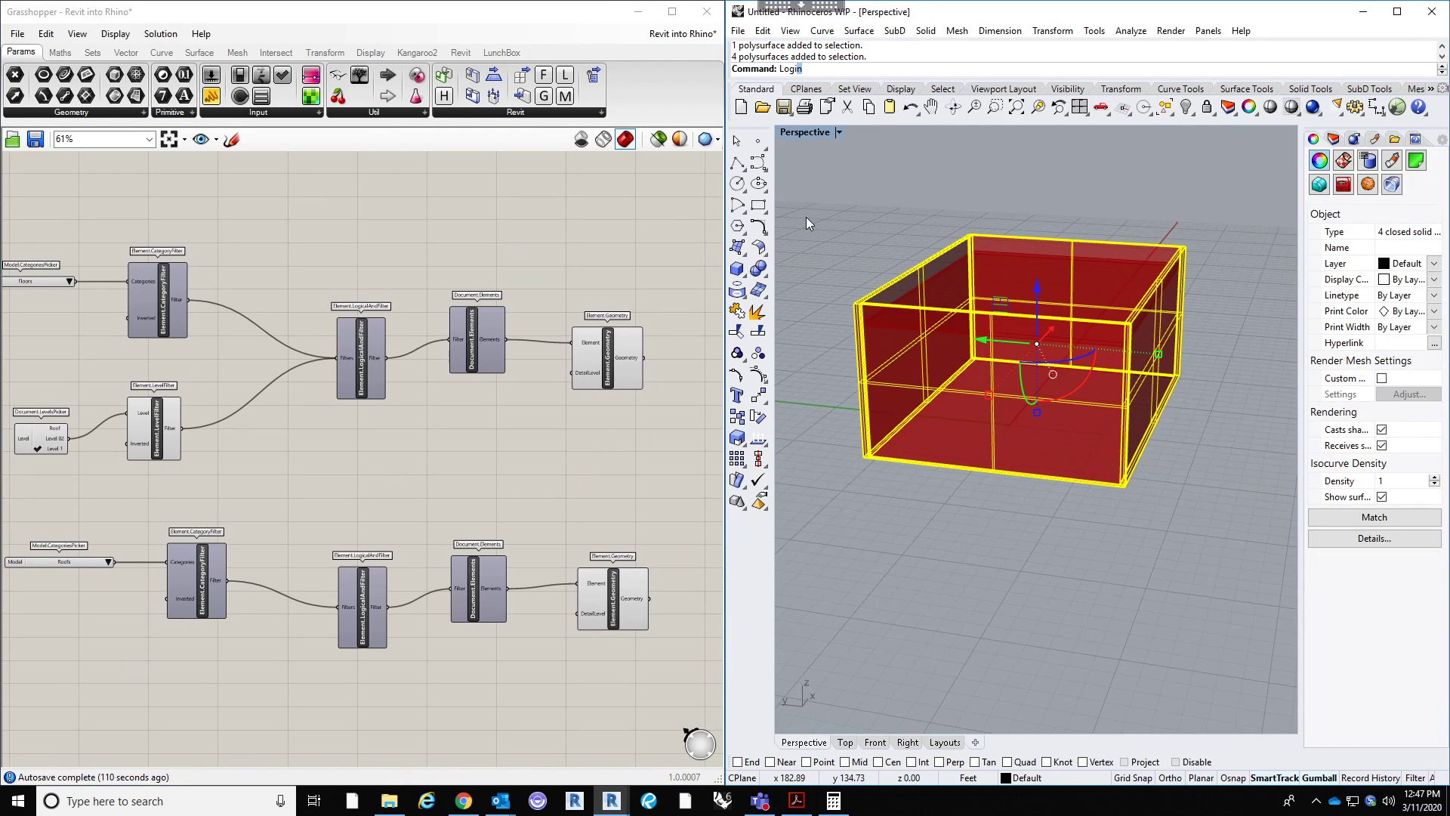
{"action": "key", "text": "BackSpace"}
{"action": "key", "text": "BackSpace"}
{"action": "key", "text": "Delete"}
{"action": "right_click_drag", "start_coordinate": [1237, 470], "coordinate": [1156, 506]}
Step: Move the wall branch's Element.Geometry component farther to the right of its Document.Elements component
{"action": "scroll", "coordinate": [568, 528], "scroll_direction": "down", "scroll_amount": 3}
{"action": "right_click_drag", "start_coordinate": [568, 528], "coordinate": [507, 490]}
{"action": "left_click_drag", "start_coordinate": [469, 247], "coordinate": [518, 266]}
{"action": "right_click_drag", "start_coordinate": [1062, 372], "coordinate": [1012, 302]}
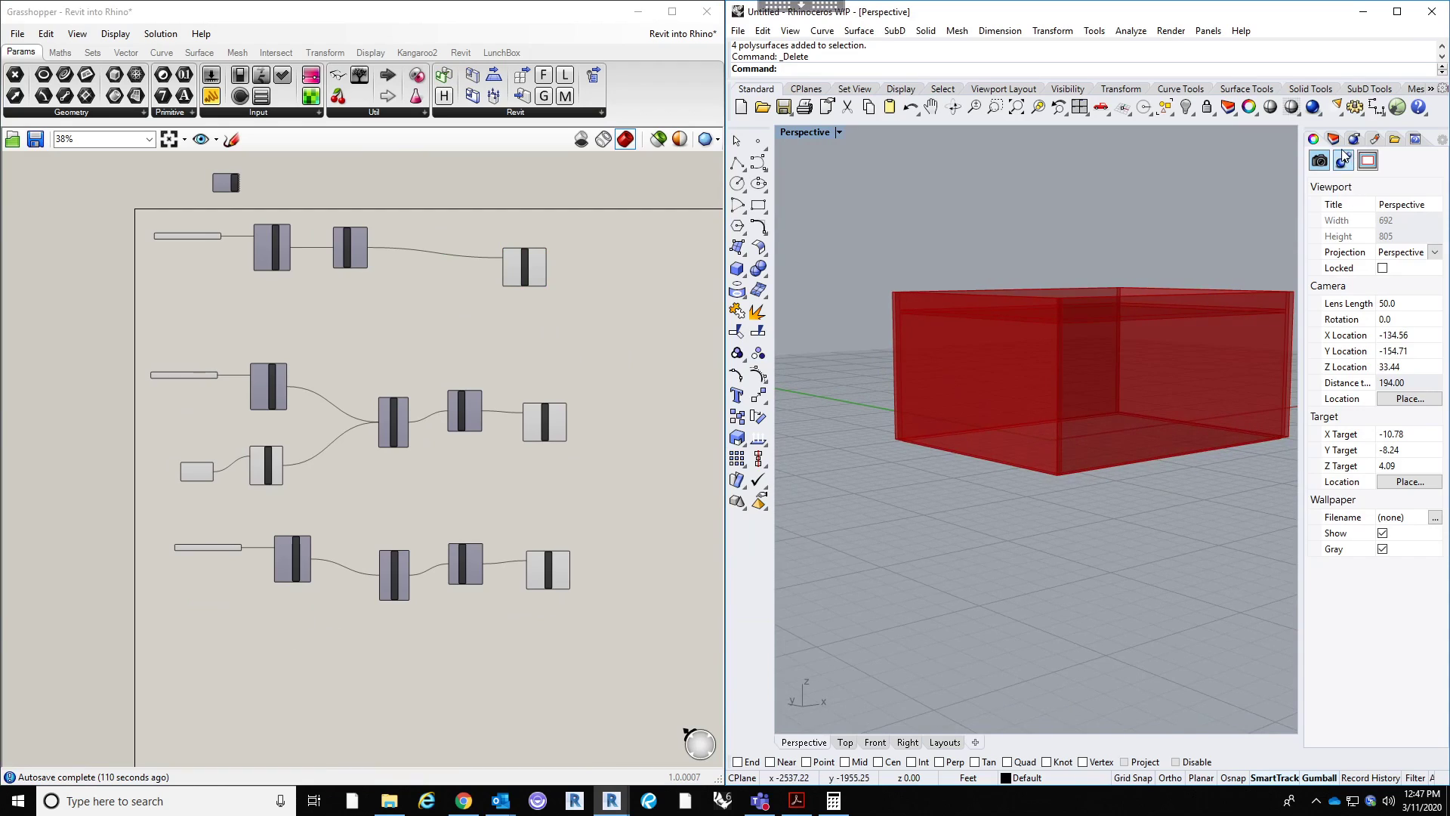
{"action": "right_click_drag", "start_coordinate": [601, 357], "coordinate": [492, 373]}
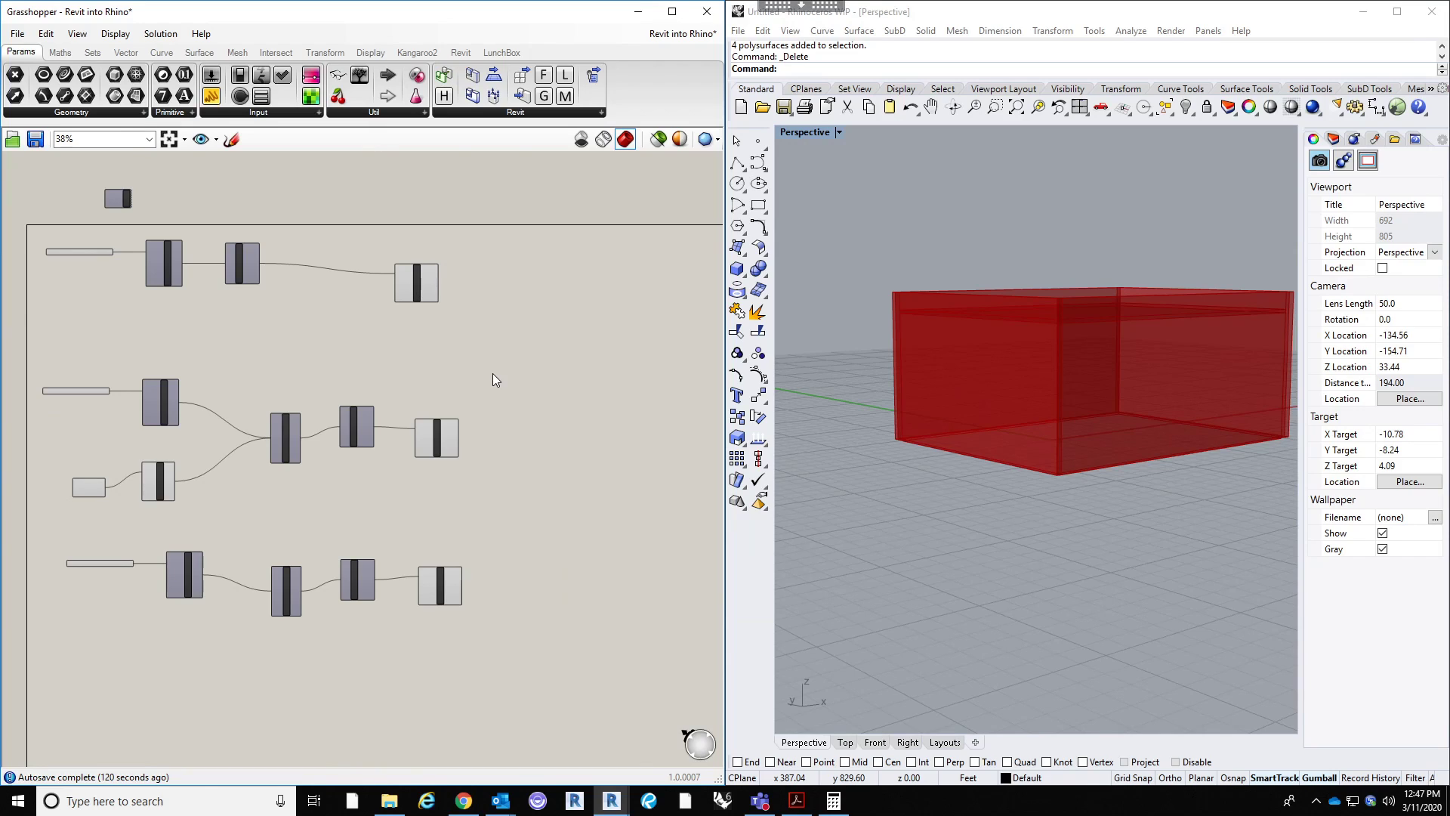
{"action": "scroll", "coordinate": [560, 362], "scroll_direction": "up", "scroll_amount": 1}
{"action": "scroll", "coordinate": [518, 370], "scroll_direction": "up", "scroll_amount": 1}
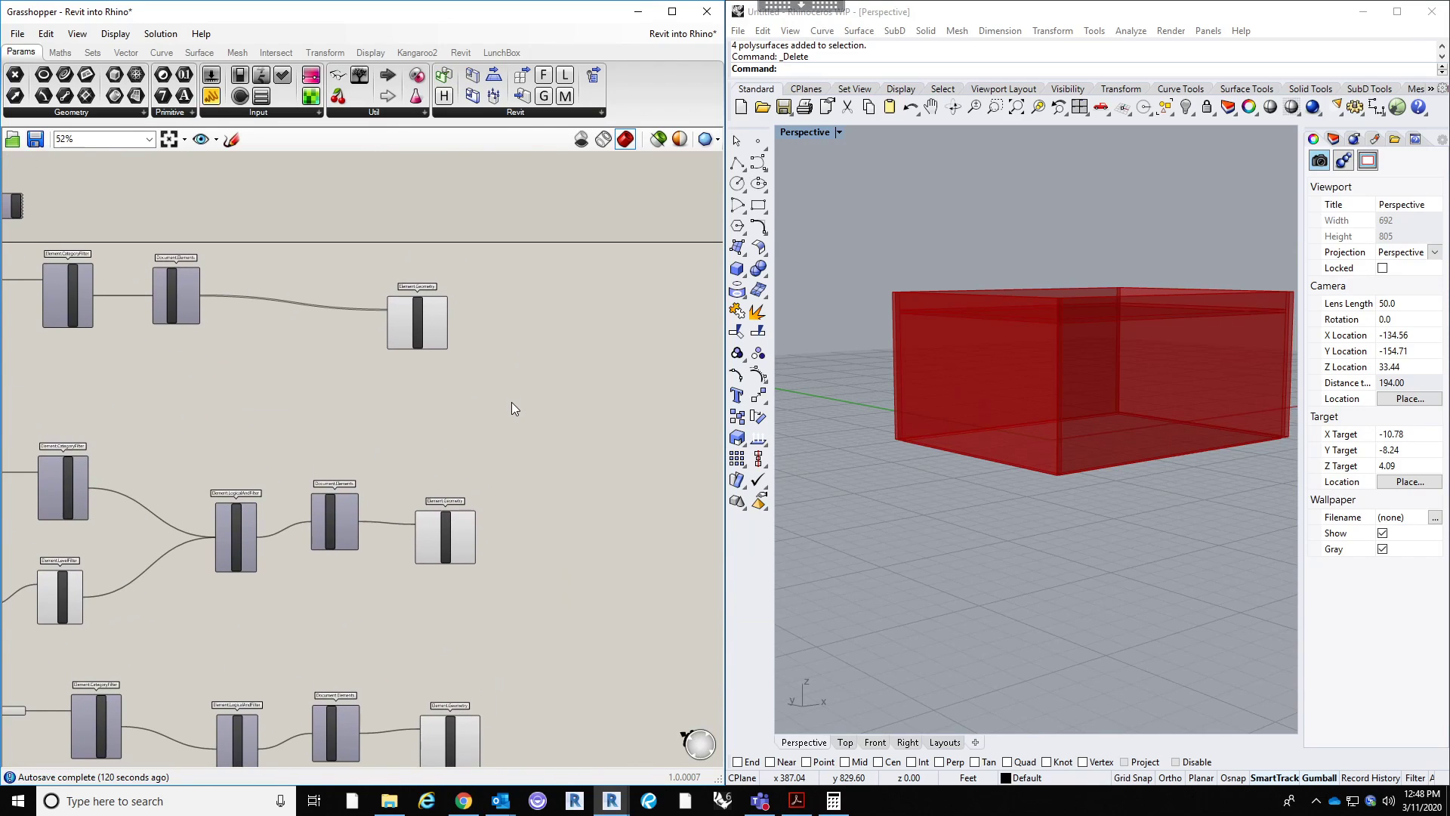
{"action": "left_click", "coordinate": [438, 332]}
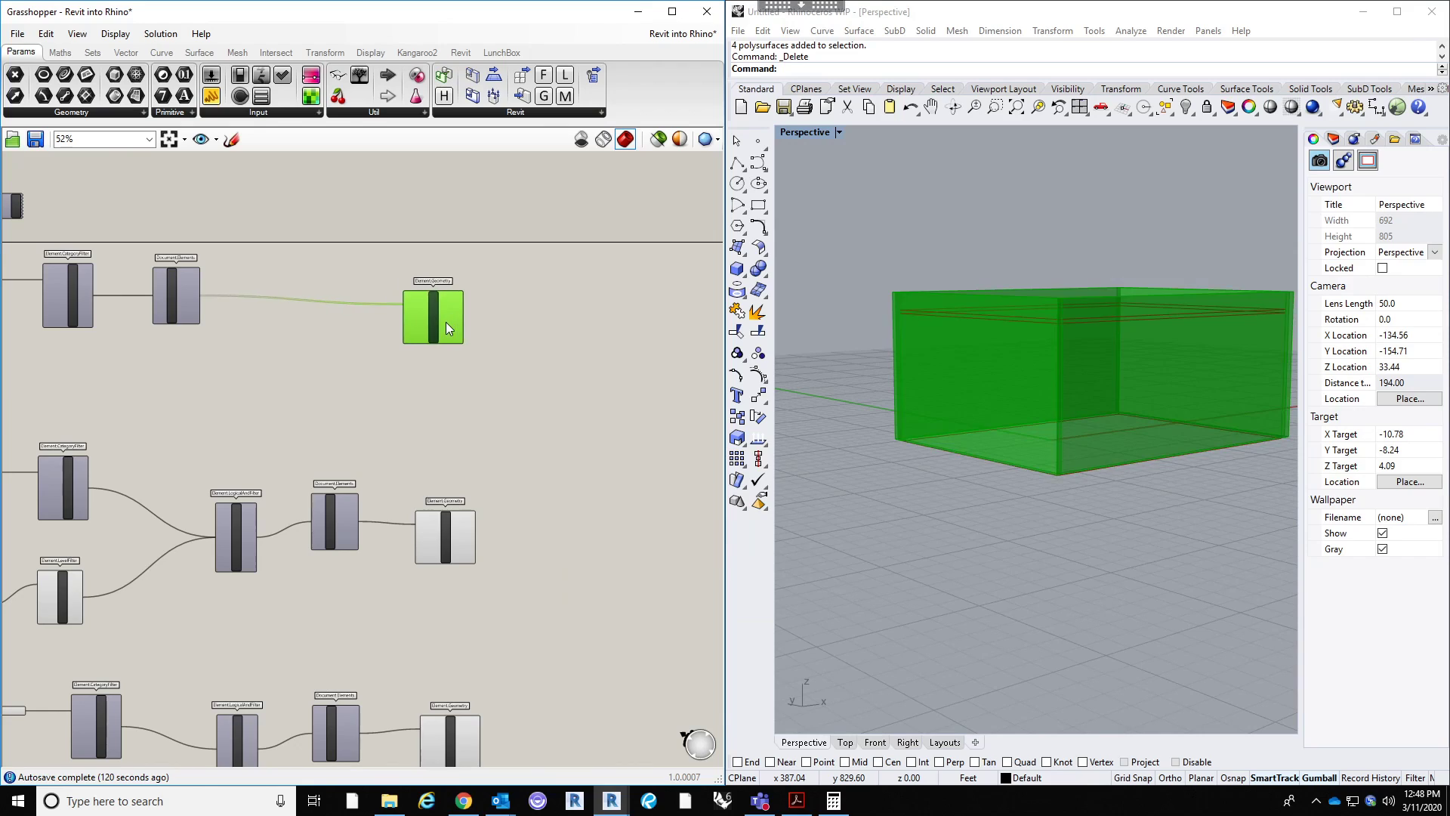
Step: Add a Category.Identity component by searching for "categ" and place it below the wall branch's Element.Geometry
{"action": "right_click_drag", "start_coordinate": [488, 370], "coordinate": [592, 377]}
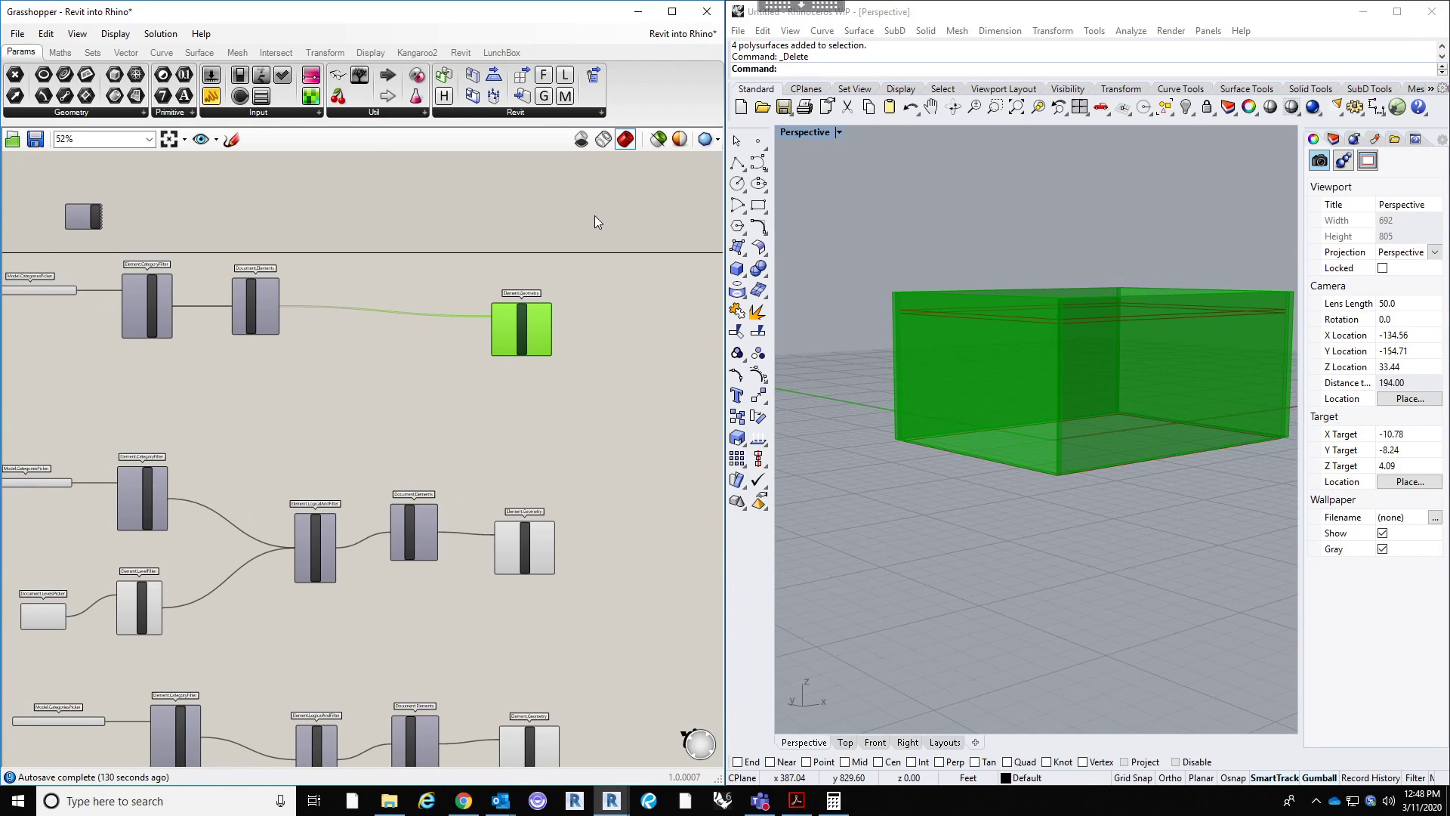
{"action": "right_click_drag", "start_coordinate": [334, 449], "coordinate": [273, 451]}
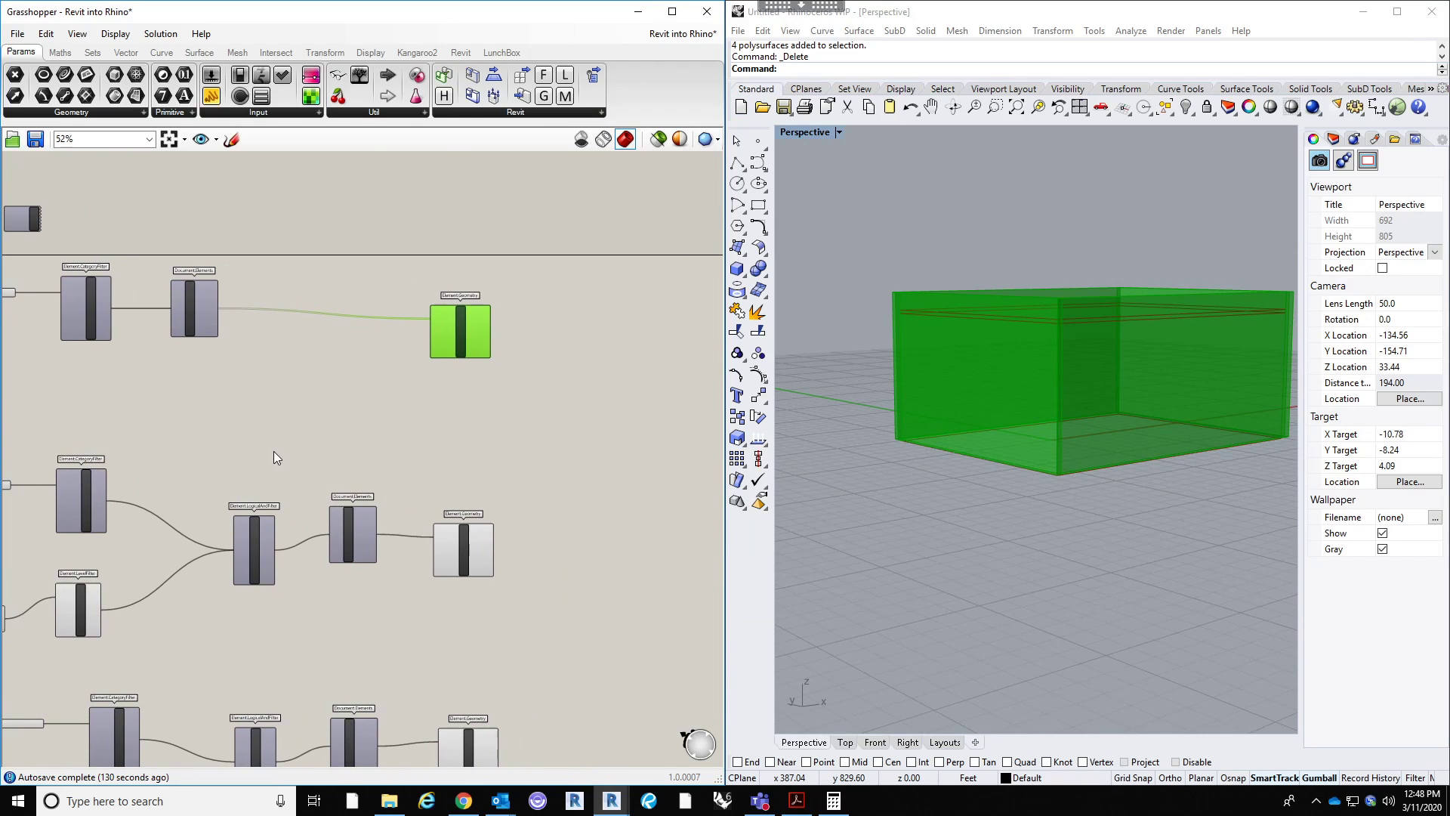
{"action": "right_click_drag", "start_coordinate": [642, 481], "coordinate": [492, 490]}
{"action": "double_click", "coordinate": [523, 429]}
{"action": "type", "text": "c"}
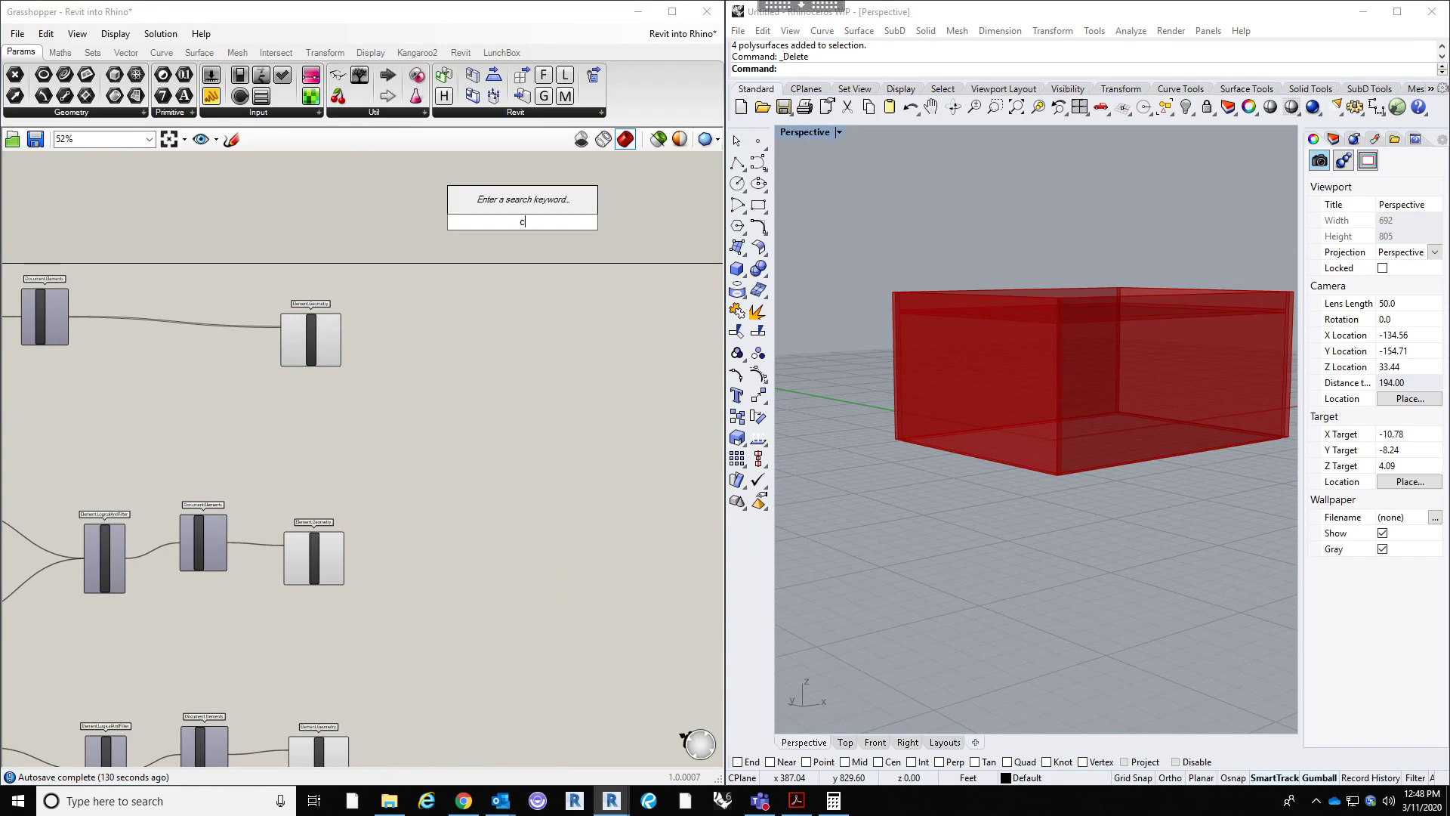
{"action": "type", "text": "ateg"}
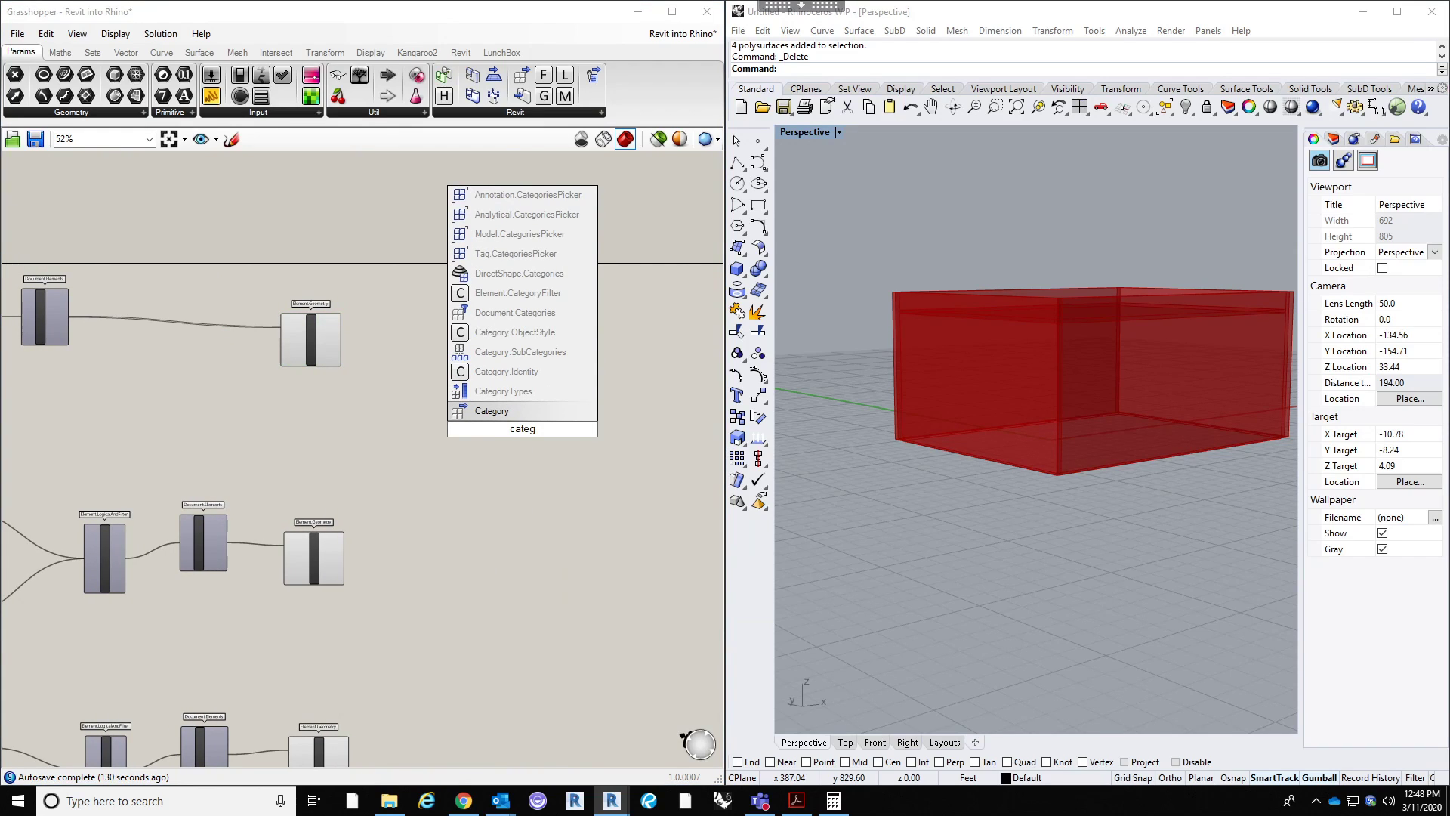
{"action": "left_click", "coordinate": [496, 374]}
{"action": "scroll", "coordinate": [504, 419], "scroll_direction": "up", "scroll_amount": 3}
{"action": "left_click_drag", "start_coordinate": [532, 416], "coordinate": [521, 349]}
{"action": "right_click_drag", "start_coordinate": [443, 460], "coordinate": [502, 515]}
{"action": "scroll", "coordinate": [597, 432], "scroll_direction": "down", "scroll_amount": 3}
{"action": "left_click_drag", "start_coordinate": [574, 423], "coordinate": [359, 463]}
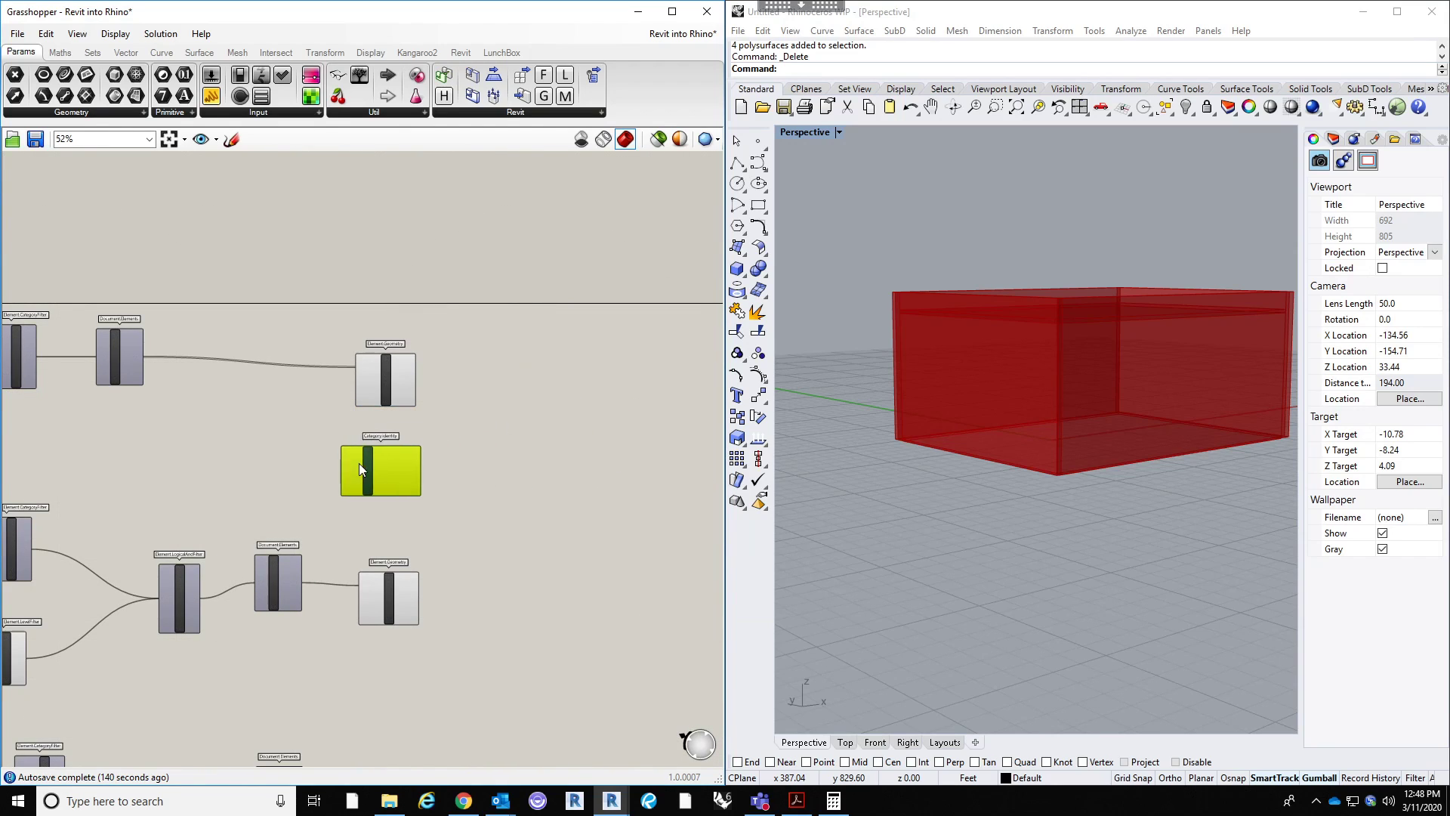
Step: Wire the wall branch's Model.CategoriesPicker output into the Category input of Category.Identity
{"action": "scroll", "coordinate": [359, 464], "scroll_direction": "up", "scroll_amount": 3}
{"action": "right_click_drag", "start_coordinate": [284, 390], "coordinate": [469, 379]}
{"action": "scroll", "coordinate": [506, 382], "scroll_direction": "down", "scroll_amount": 2}
{"action": "left_click", "coordinate": [329, 424]}
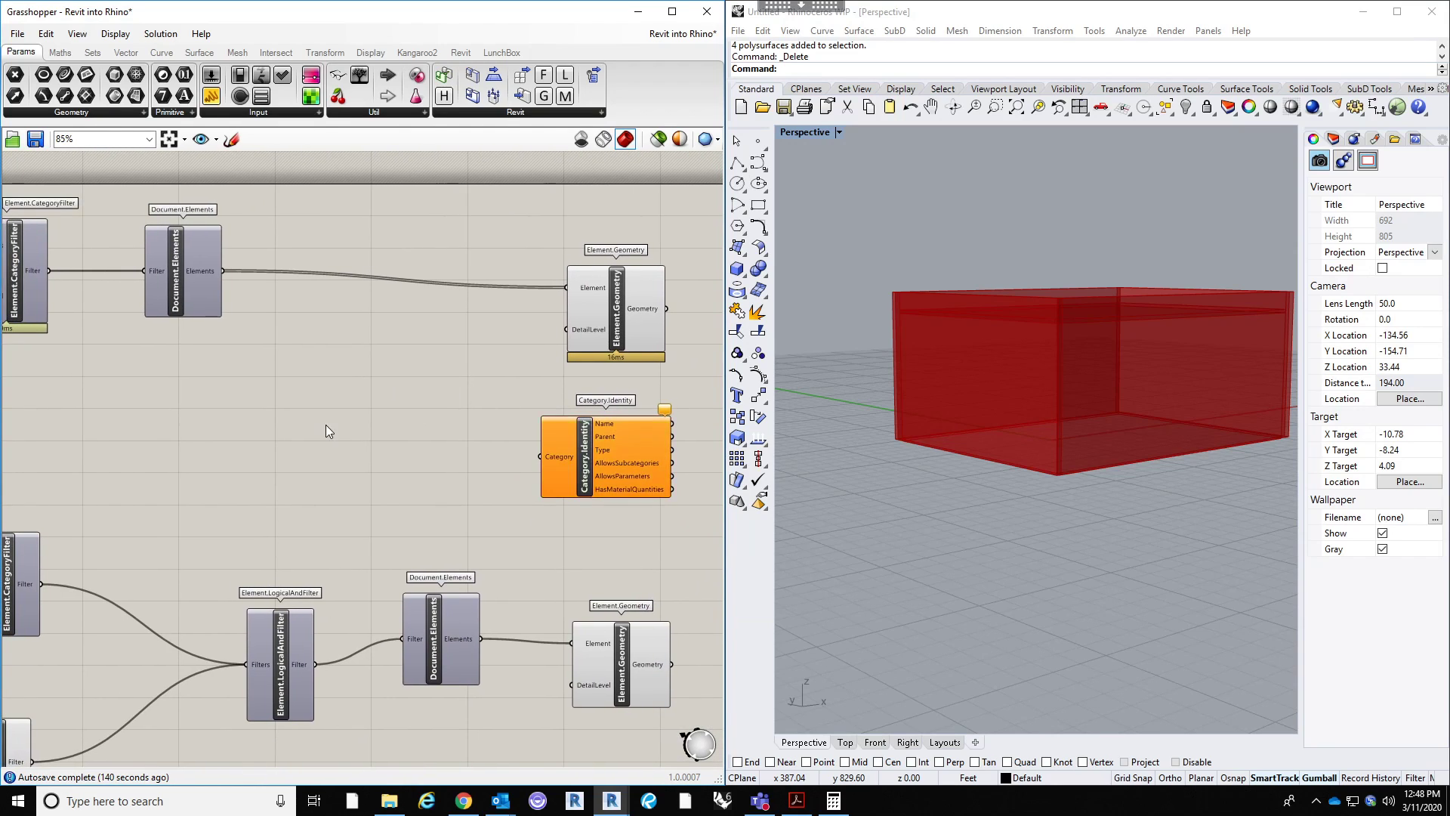
{"action": "right_click_drag", "start_coordinate": [337, 423], "coordinate": [458, 449]}
{"action": "scroll", "coordinate": [458, 449], "scroll_direction": "down", "scroll_amount": 2}
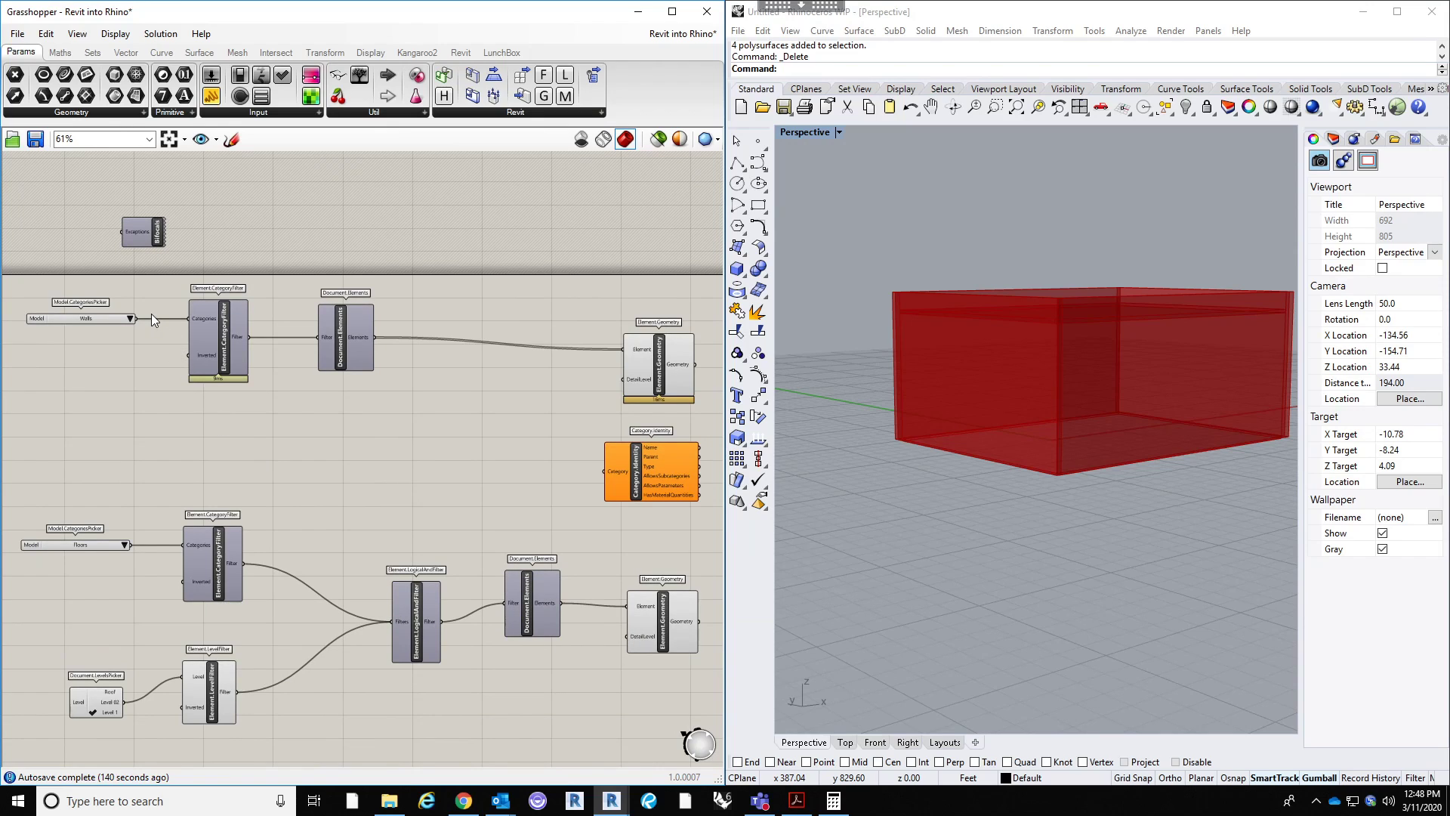
{"action": "left_click_drag", "start_coordinate": [139, 316], "coordinate": [604, 472]}
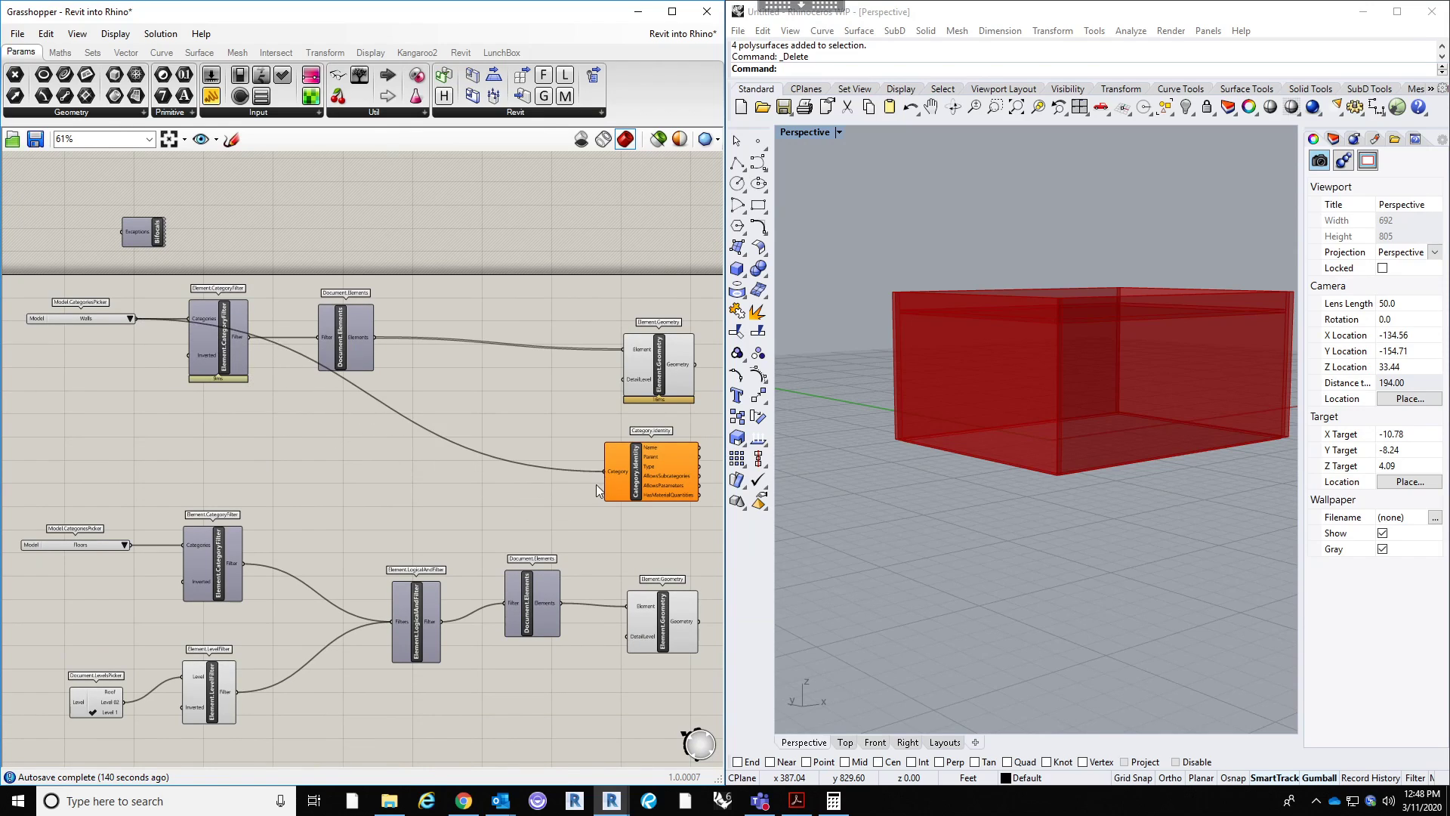
Step: Add a LunchBox Object Bake component by searching for "obj" and place it to the right of Element.Geometry and Category.Identity
{"action": "right_click_drag", "start_coordinate": [601, 477], "coordinate": [501, 476]}
{"action": "scroll", "coordinate": [573, 484], "scroll_direction": "up", "scroll_amount": 3}
{"action": "right_click_drag", "start_coordinate": [675, 459], "coordinate": [611, 460]}
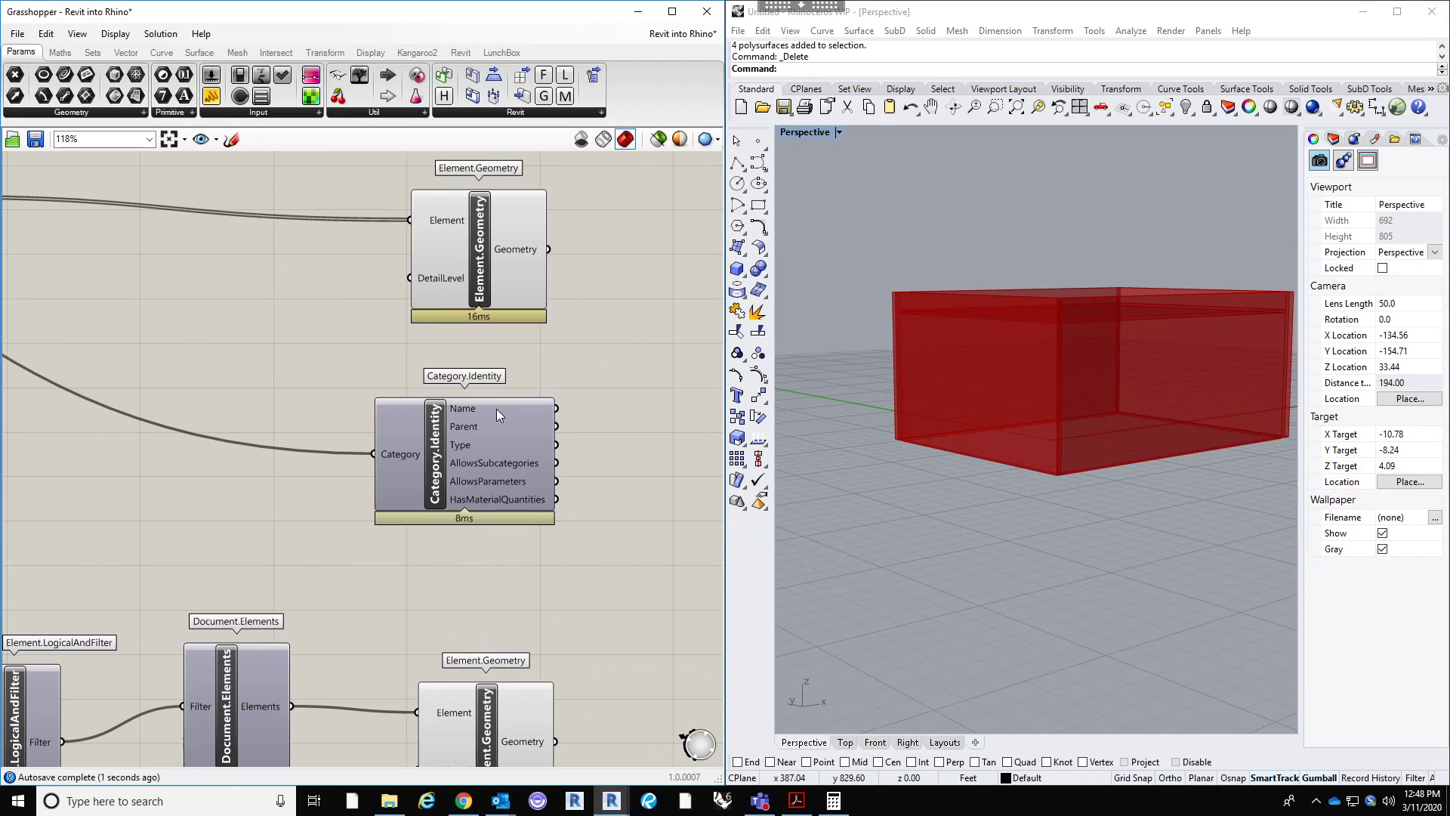
{"action": "right_click_drag", "start_coordinate": [554, 384], "coordinate": [377, 449]}
{"action": "scroll", "coordinate": [423, 496], "scroll_direction": "down", "scroll_amount": 1}
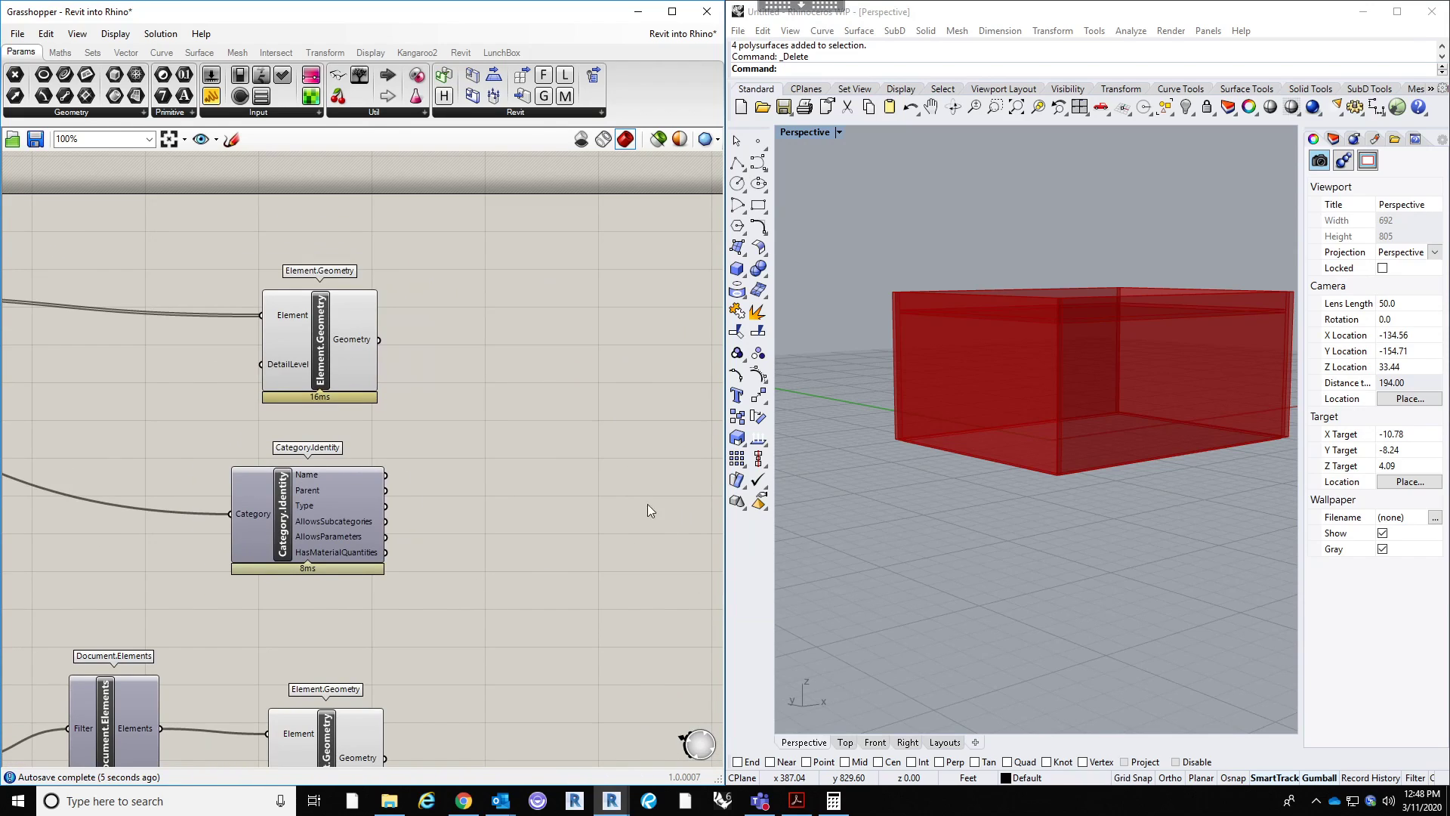
{"action": "double_click", "coordinate": [524, 418]}
{"action": "type", "text": "obj"}
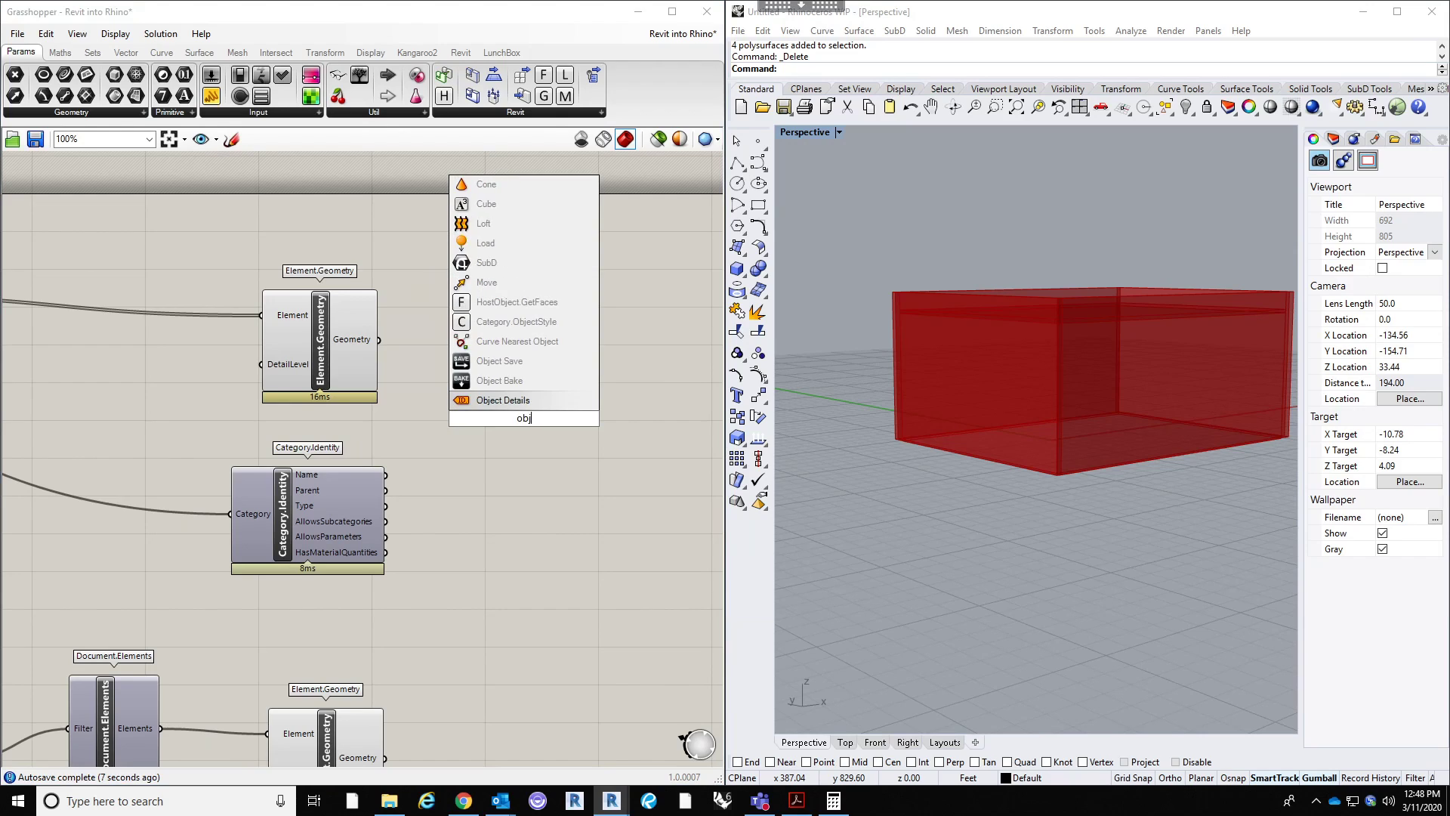
{"action": "left_click", "coordinate": [508, 381]}
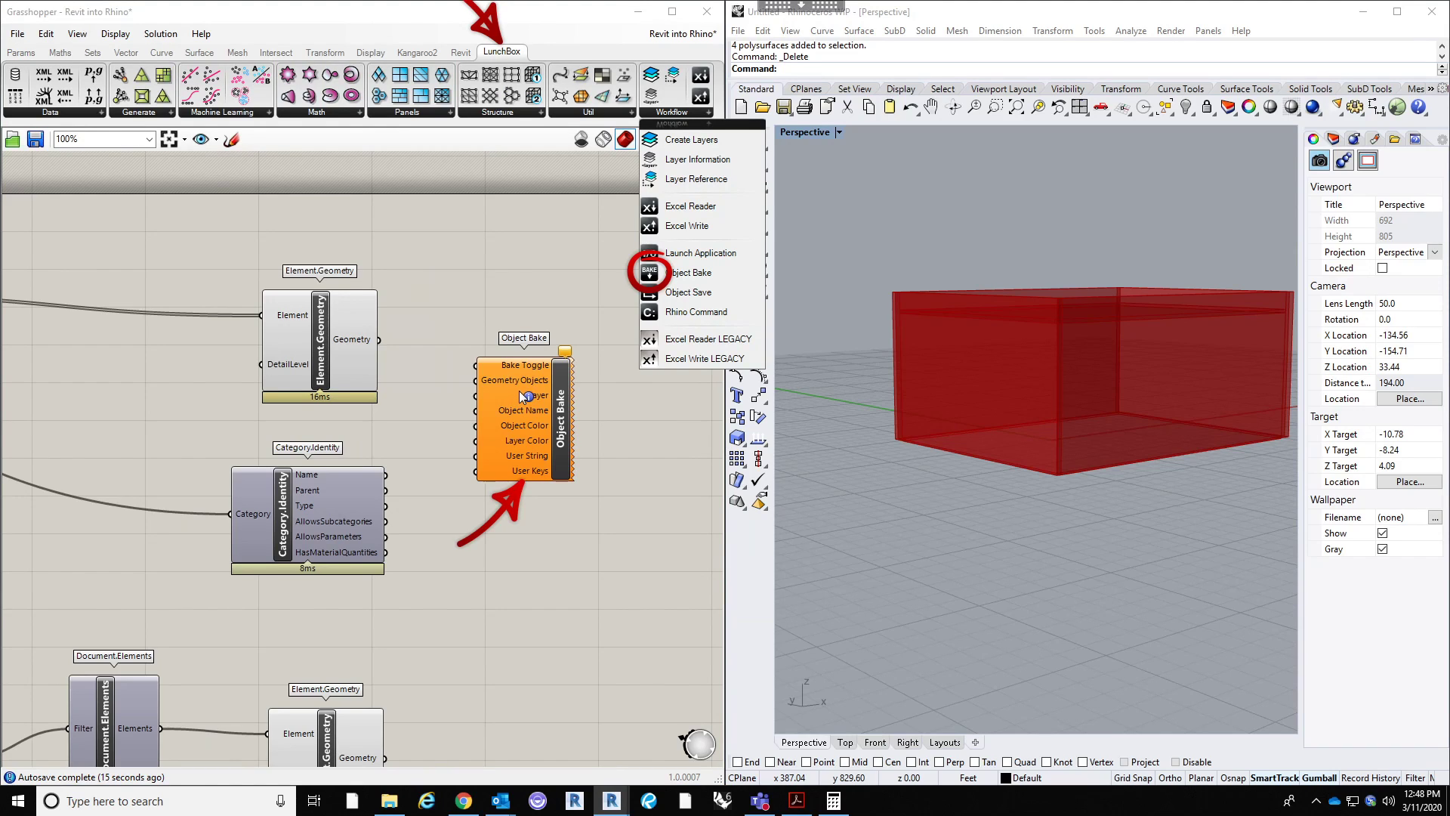
{"action": "left_click_drag", "start_coordinate": [528, 386], "coordinate": [564, 397]}
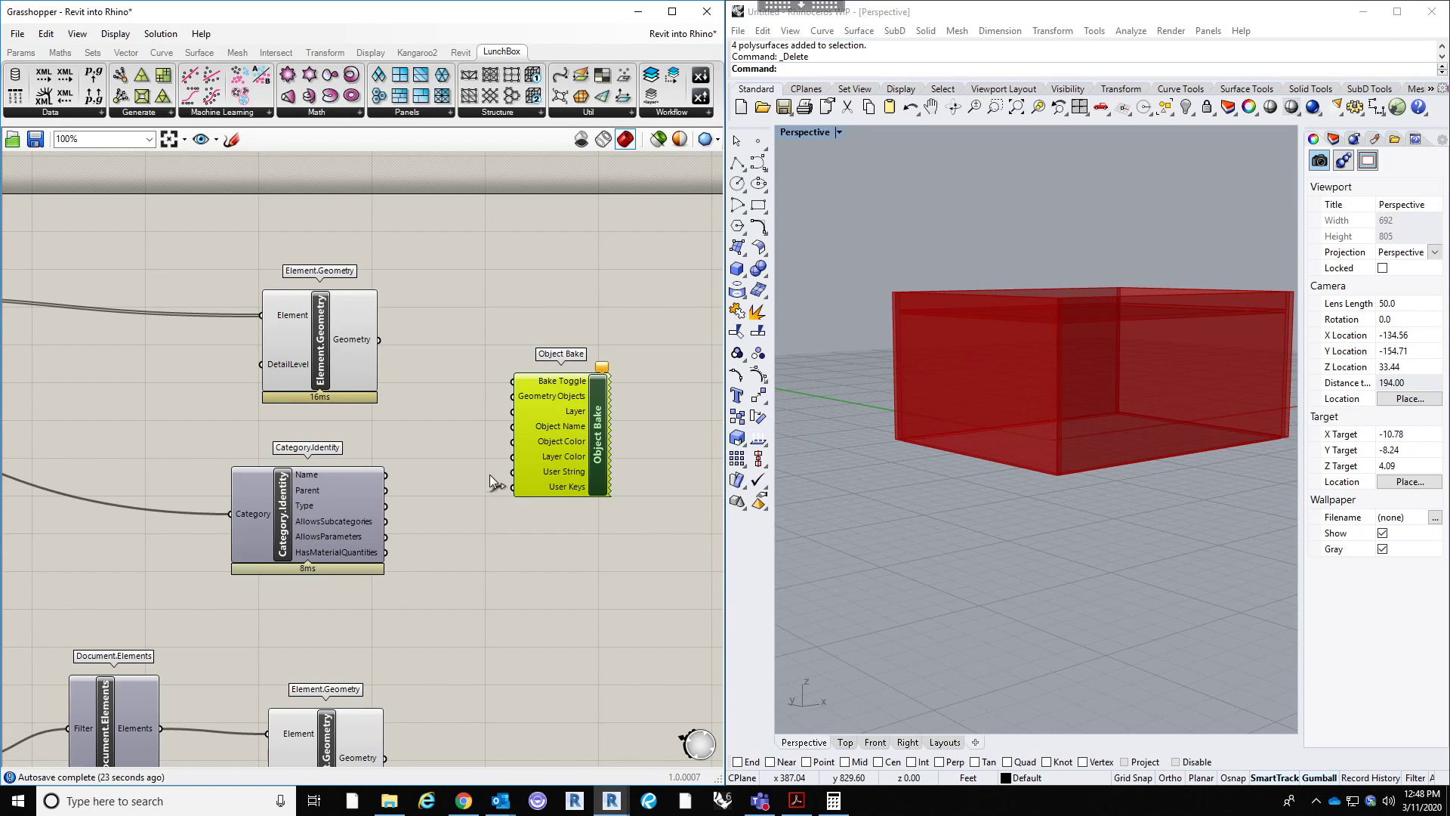
{"action": "left_click", "coordinate": [574, 271]}
{"action": "mouse_move", "coordinate": [567, 440]}
{"action": "left_mouse_down"}
{"action": "mouse_move", "coordinate": [568, 474]}
{"action": "mouse_move", "coordinate": [566, 447]}
{"action": "left_mouse_up"}
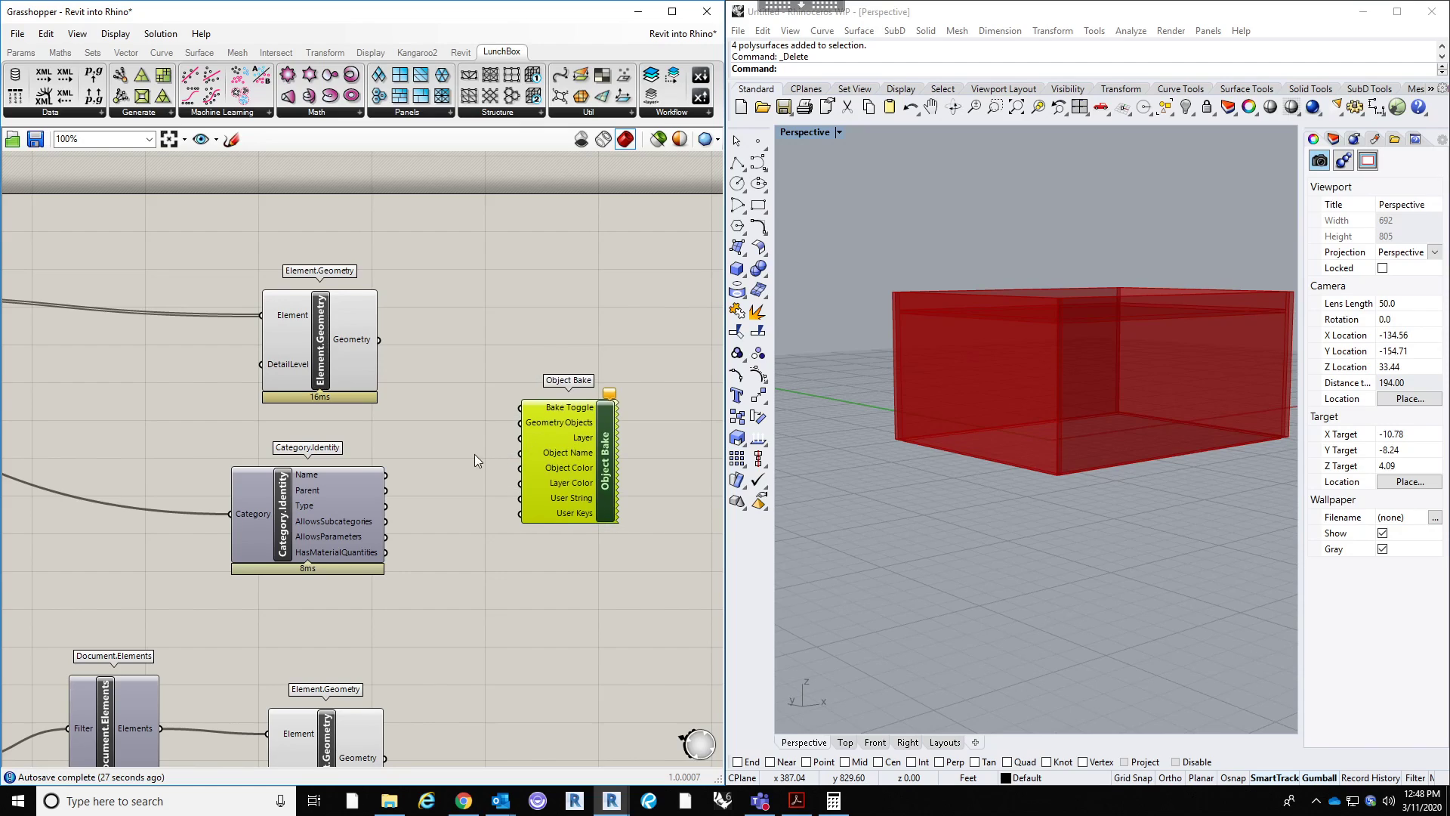
Step: Wire the Name output of Category.Identity into the Object Name input of Object Bake
{"action": "left_click", "coordinate": [410, 482]}
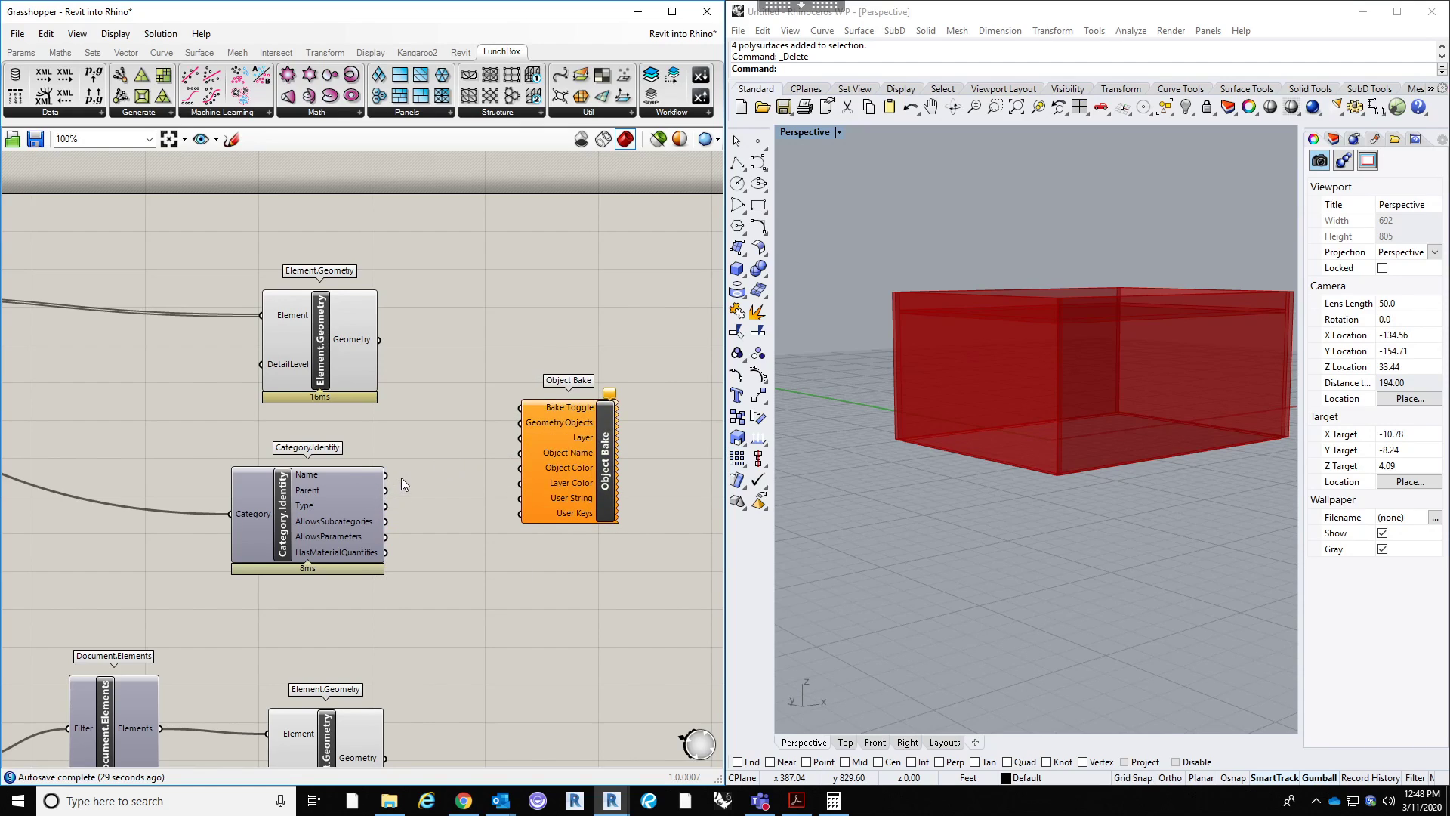
{"action": "left_click_drag", "start_coordinate": [286, 518], "coordinate": [305, 525]}
{"action": "right_click_drag", "start_coordinate": [372, 498], "coordinate": [479, 488]}
{"action": "scroll", "coordinate": [489, 495], "scroll_direction": "down", "scroll_amount": 3}
{"action": "scroll", "coordinate": [479, 488], "scroll_direction": "up", "scroll_amount": 4}
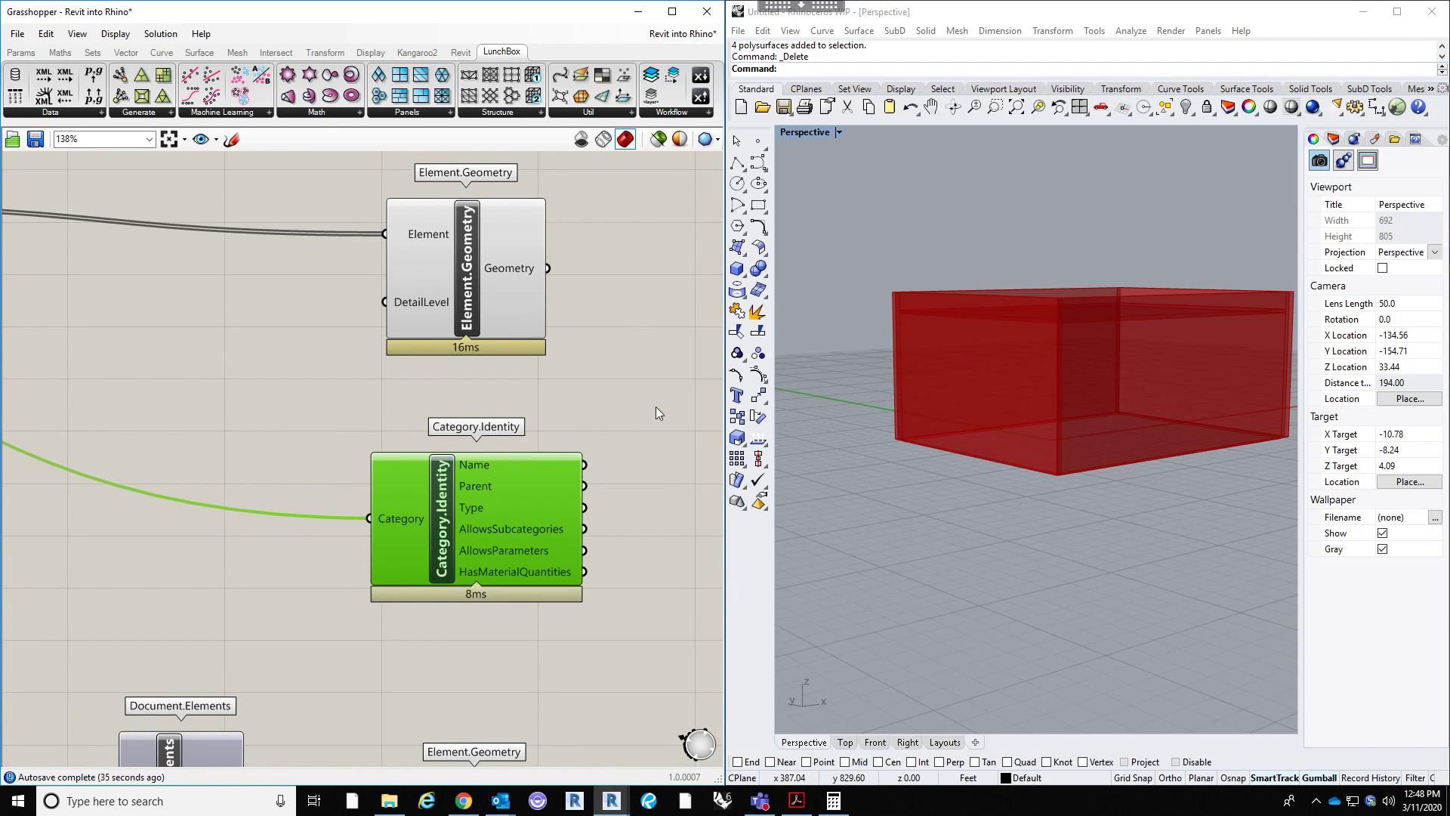
{"action": "scroll", "coordinate": [655, 406], "scroll_direction": "down", "scroll_amount": 2}
{"action": "right_click_drag", "start_coordinate": [632, 399], "coordinate": [554, 419]}
{"action": "scroll", "coordinate": [554, 419], "scroll_direction": "up", "scroll_amount": 2}
{"action": "left_click_drag", "start_coordinate": [437, 477], "coordinate": [573, 441]}
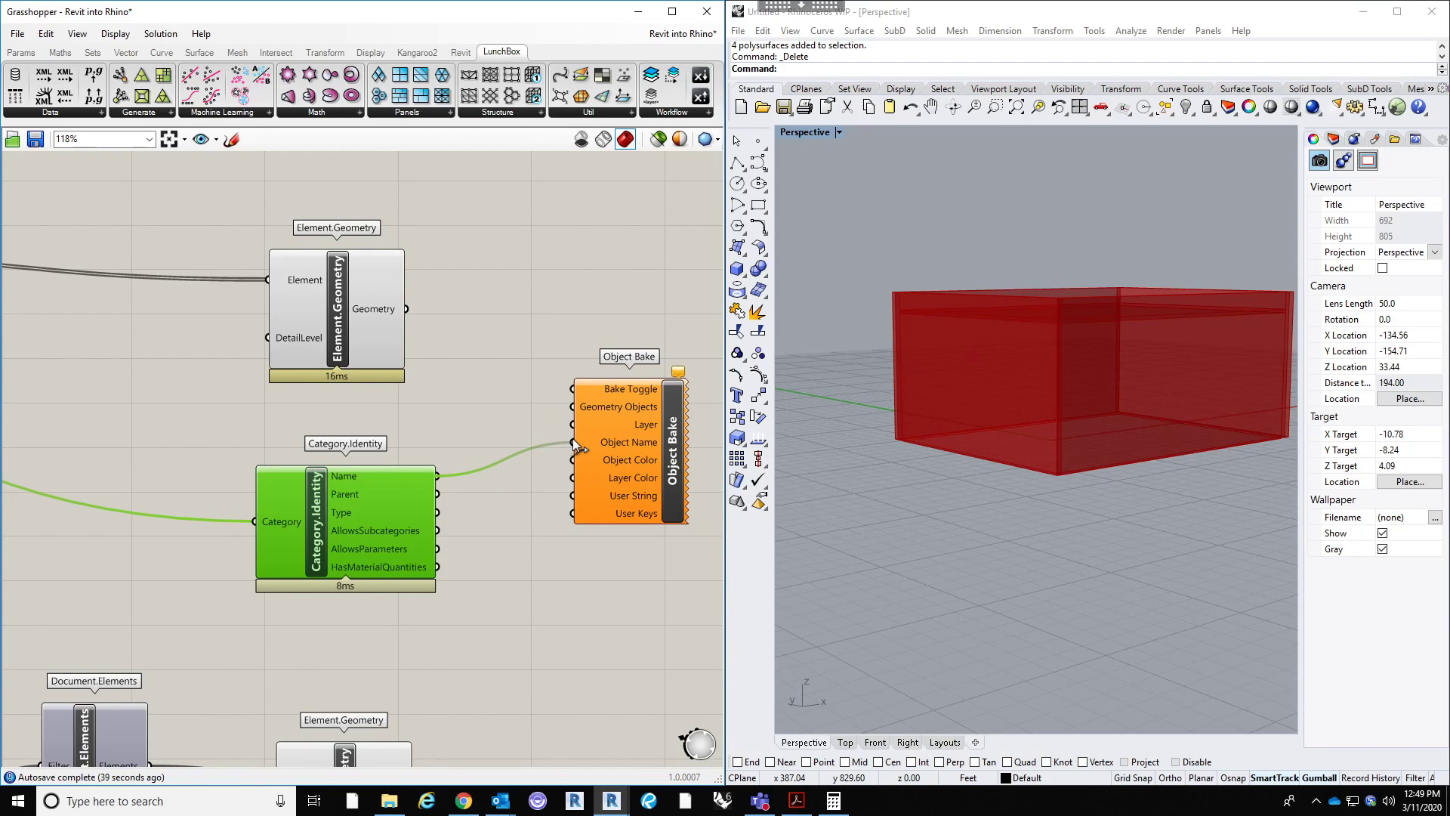
Step: Shift Object Bake to the right and wire the wall branch's Geometry output into its Geometry Objects input
{"action": "right_click_drag", "start_coordinate": [631, 424], "coordinate": [586, 419]}
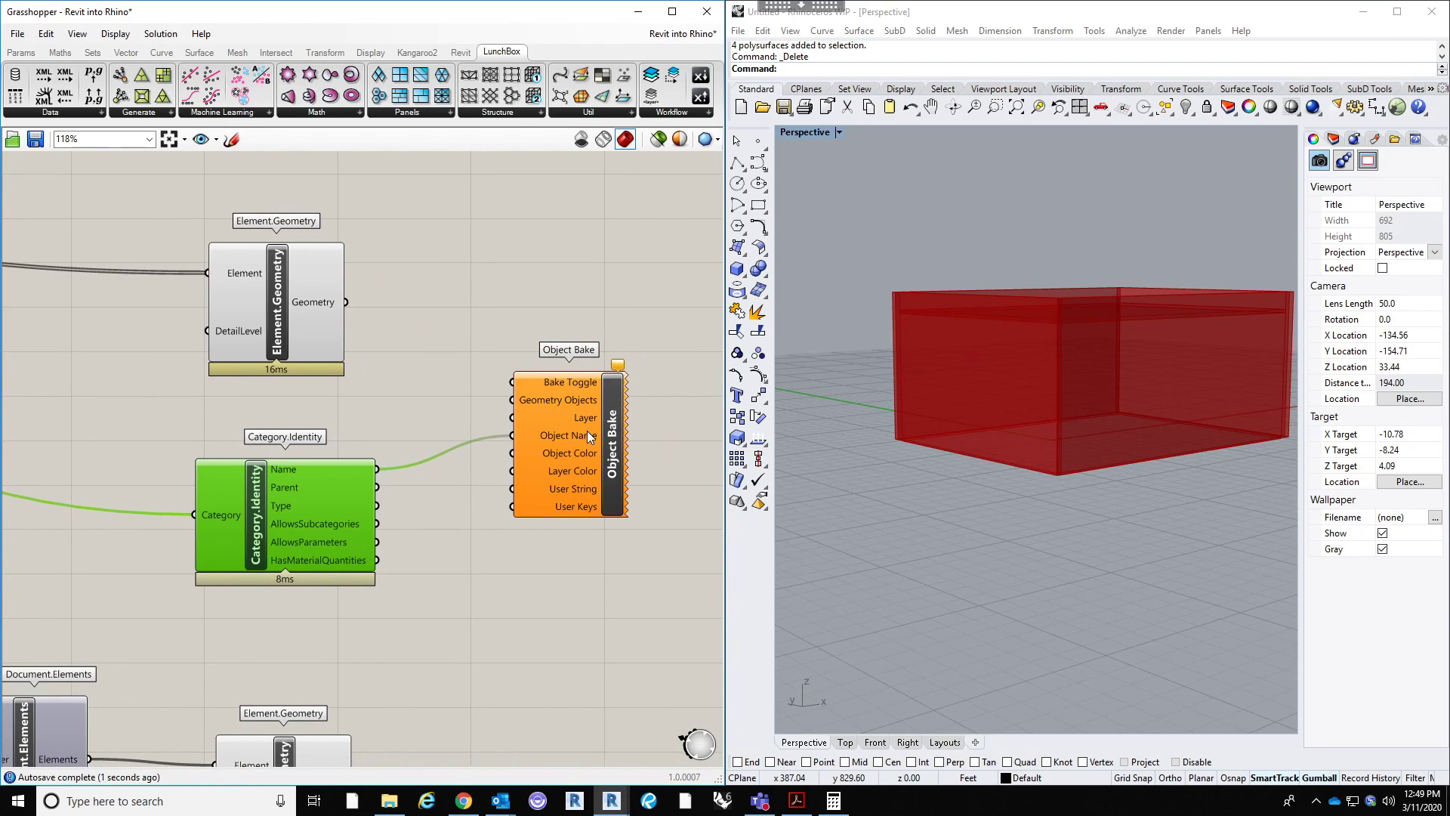
{"action": "right_click_drag", "start_coordinate": [557, 349], "coordinate": [542, 374]}
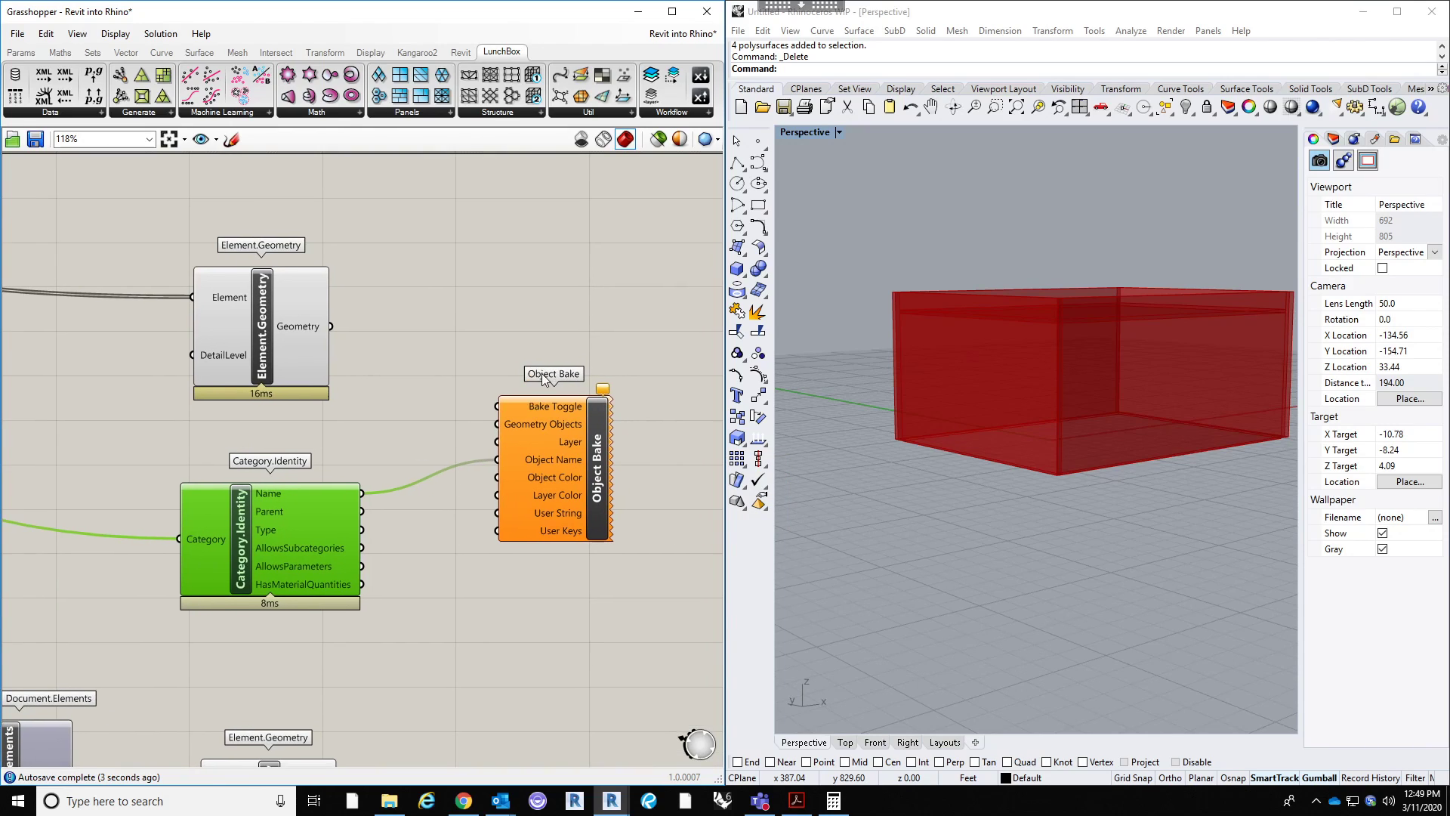
{"action": "left_click", "coordinate": [569, 441]}
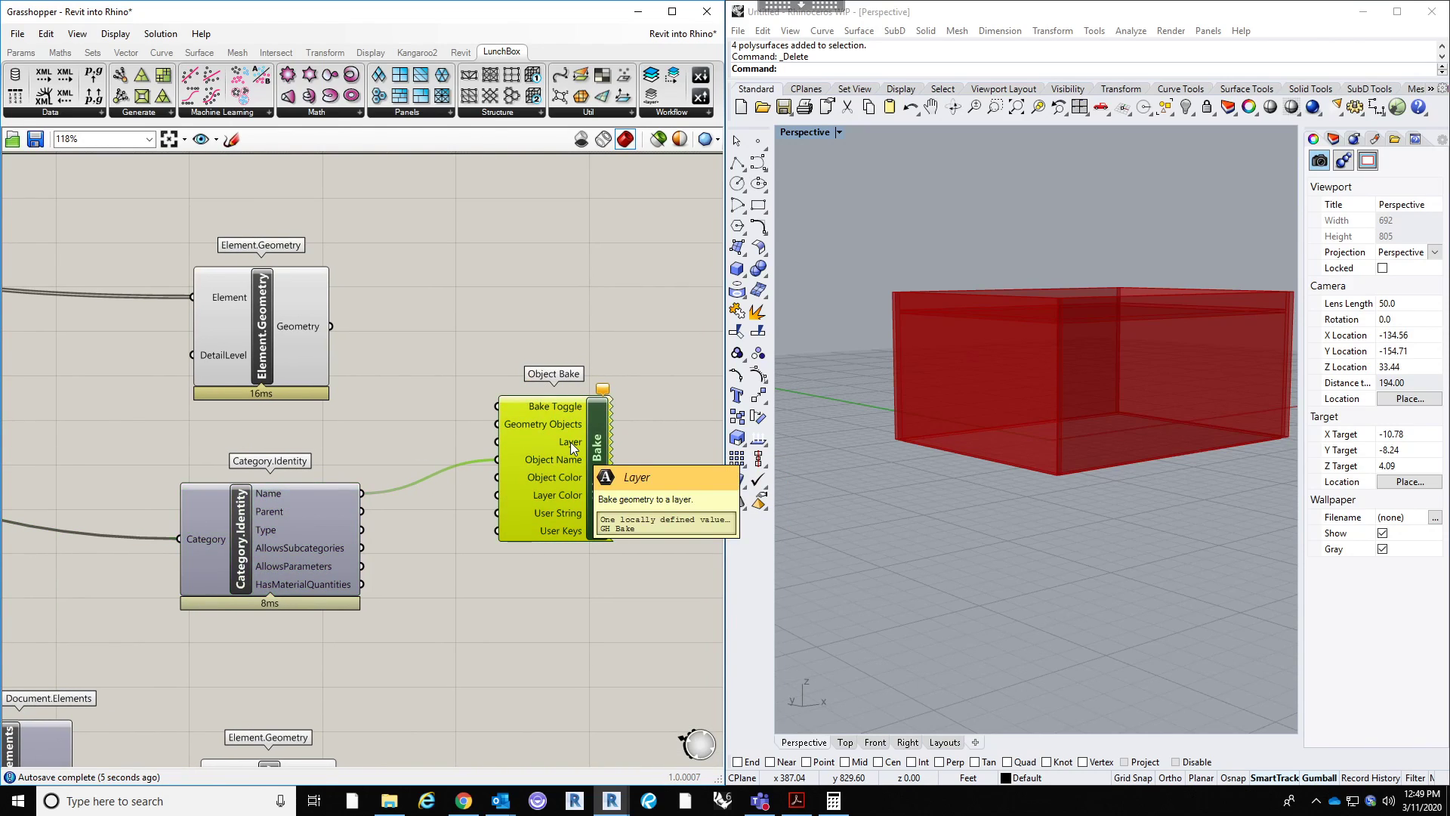
{"action": "left_click_drag", "start_coordinate": [569, 441], "coordinate": [635, 446]}
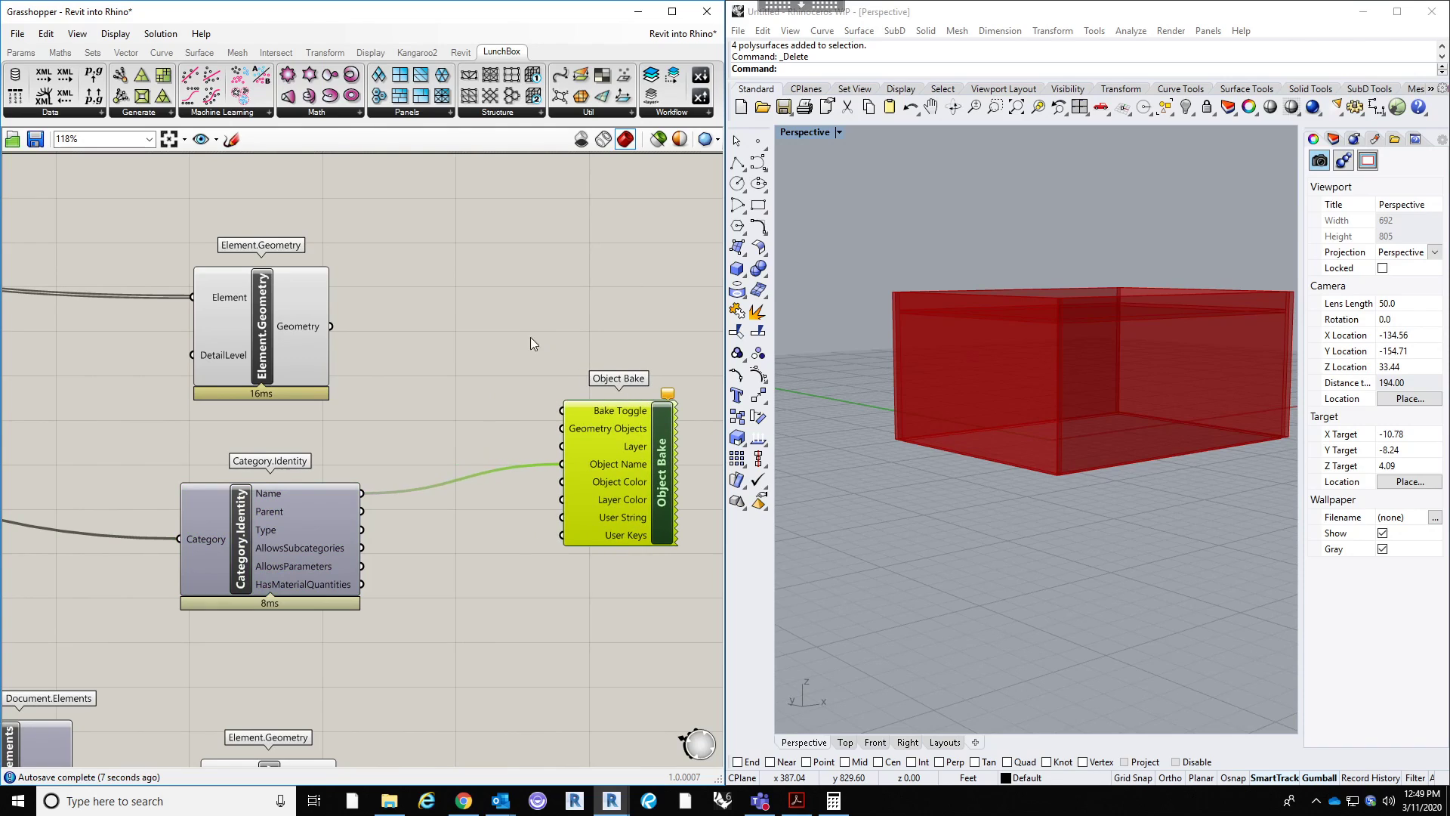
{"action": "right_click_drag", "start_coordinate": [538, 316], "coordinate": [513, 365]}
{"action": "scroll", "coordinate": [512, 365], "scroll_direction": "down", "scroll_amount": 1}
{"action": "left_click_drag", "start_coordinate": [342, 374], "coordinate": [535, 459]}
{"action": "left_click", "coordinate": [636, 466]}
{"action": "scroll", "coordinate": [556, 442], "scroll_direction": "up", "scroll_amount": 2}
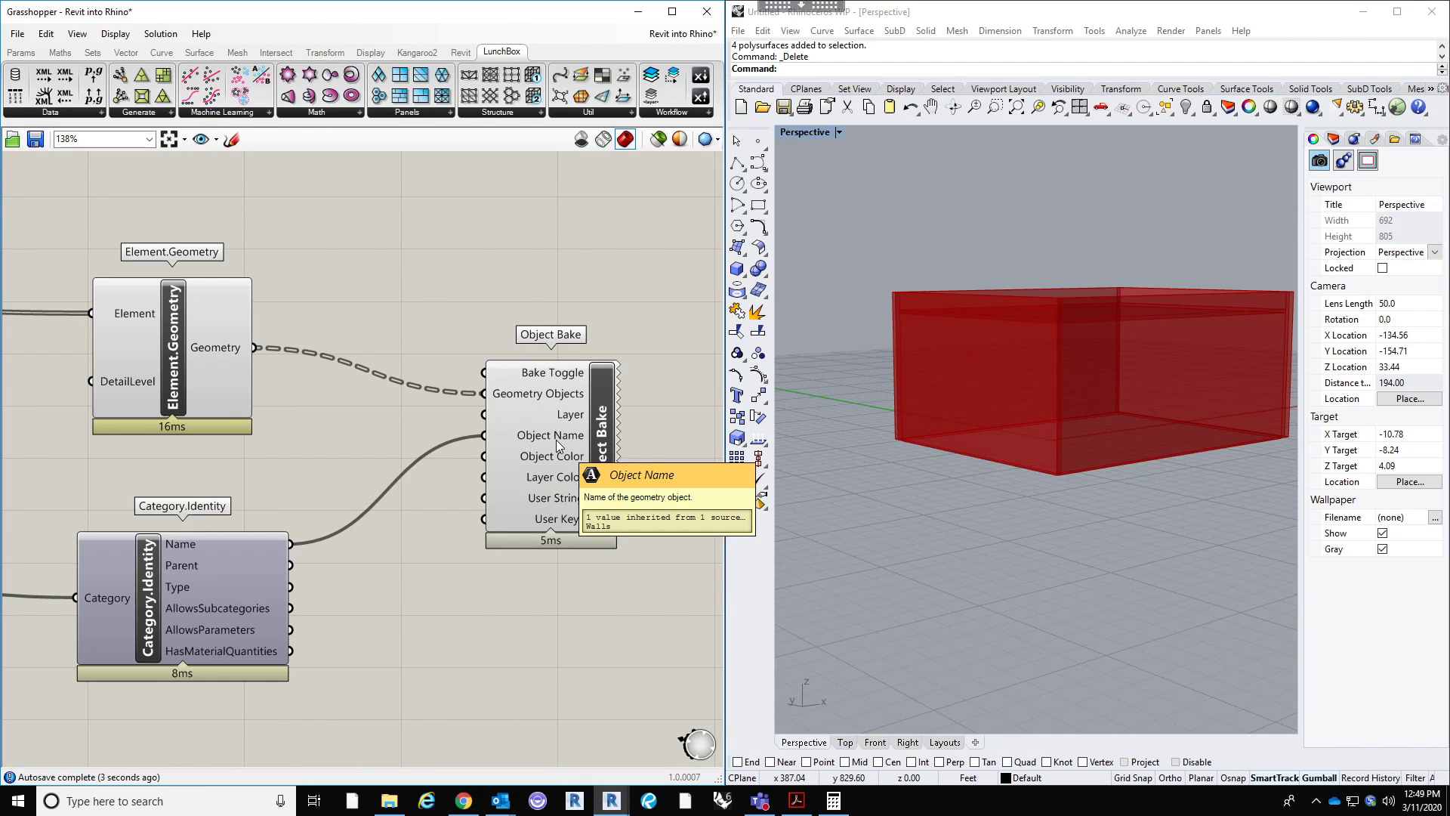
Step: Move Object Bake farther away from Element.Geometry and Category.Identity to make room between them
{"action": "left_click_drag", "start_coordinate": [556, 439], "coordinate": [694, 451]}
{"action": "right_click_drag", "start_coordinate": [562, 472], "coordinate": [422, 436]}
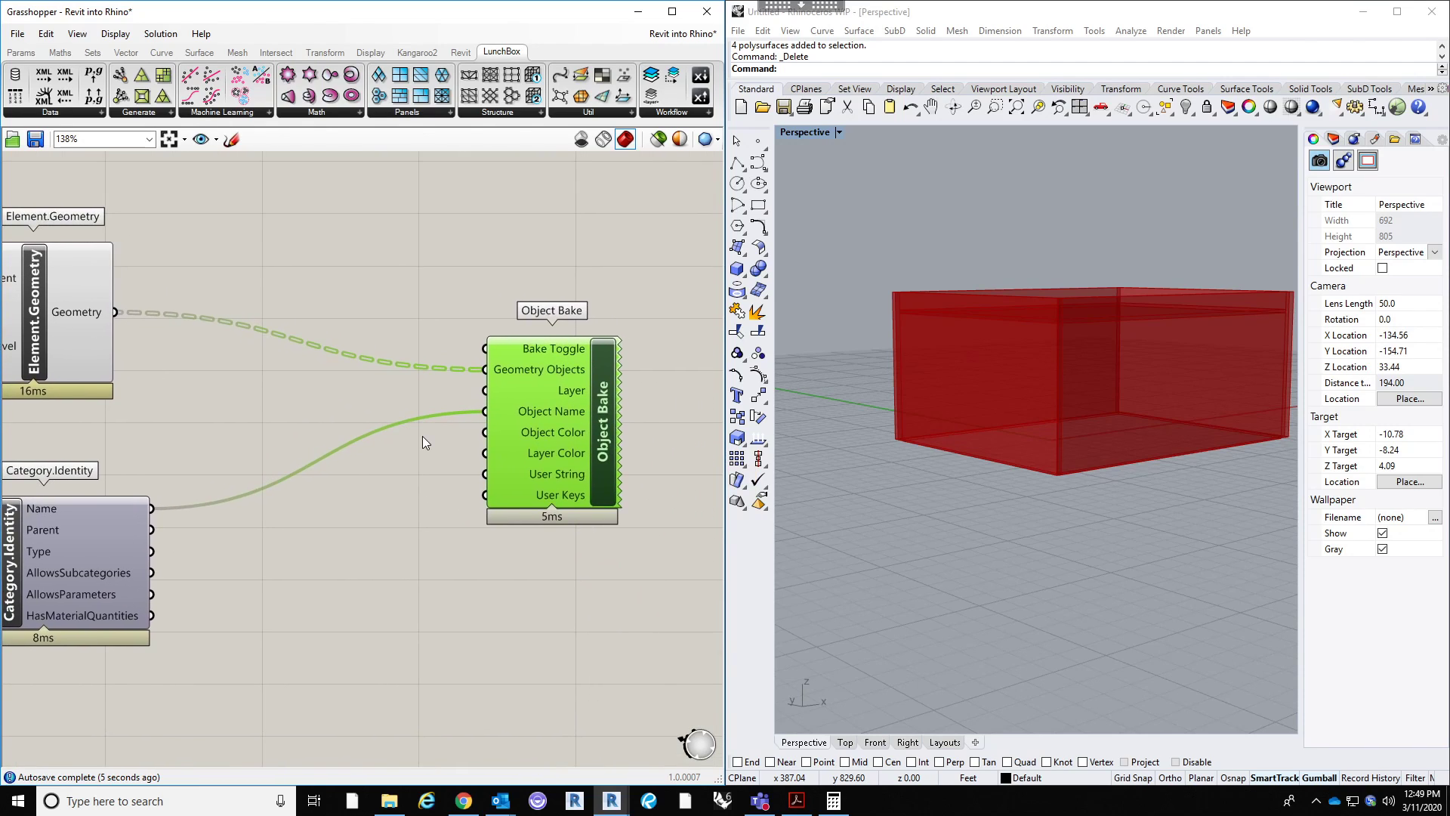
{"action": "scroll", "coordinate": [476, 443], "scroll_direction": "down", "scroll_amount": 1}
{"action": "left_click_drag", "start_coordinate": [559, 443], "coordinate": [579, 441]}
{"action": "left_click", "coordinate": [481, 450]}
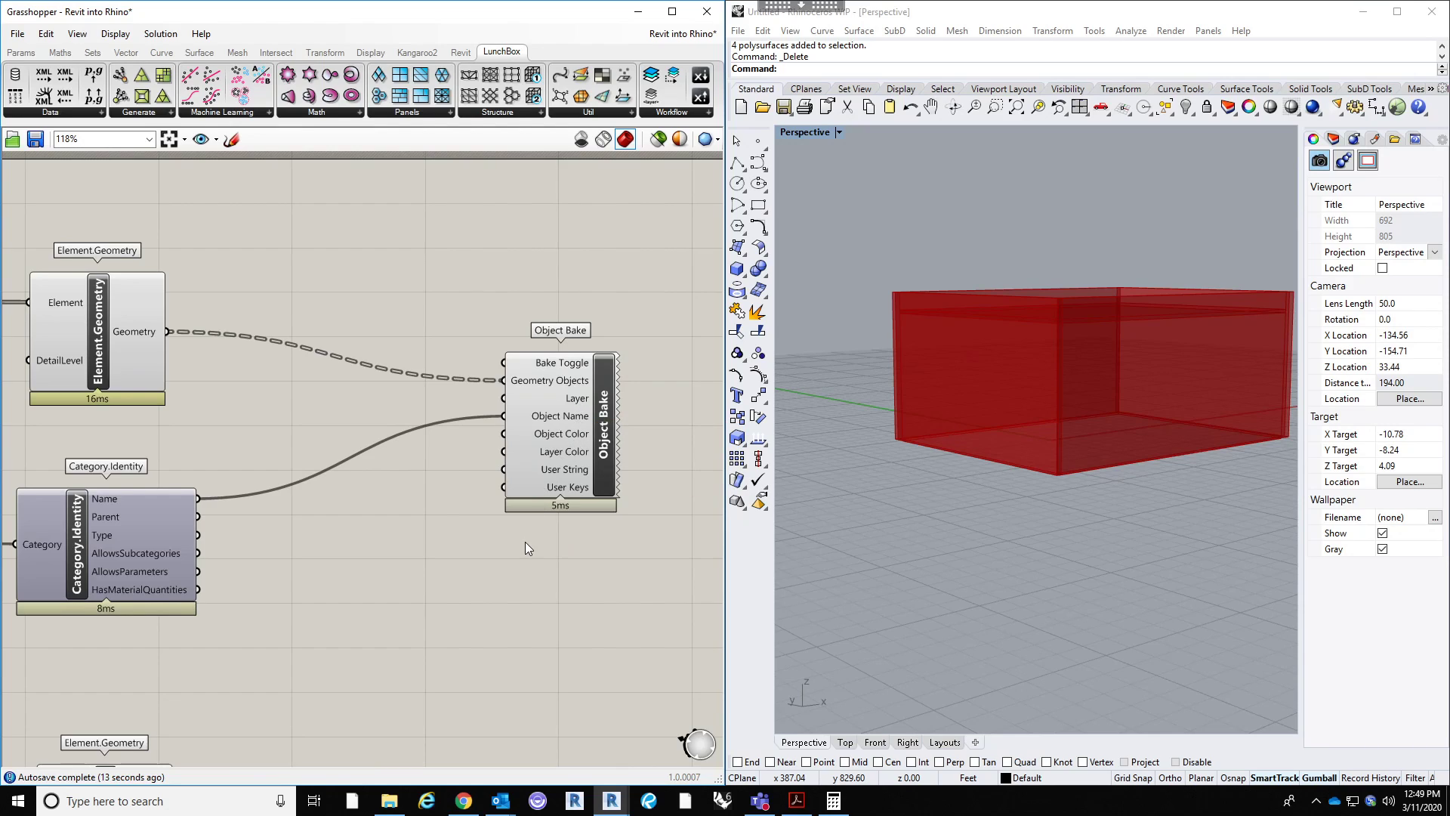
{"action": "right_click_drag", "start_coordinate": [427, 576], "coordinate": [450, 568]}
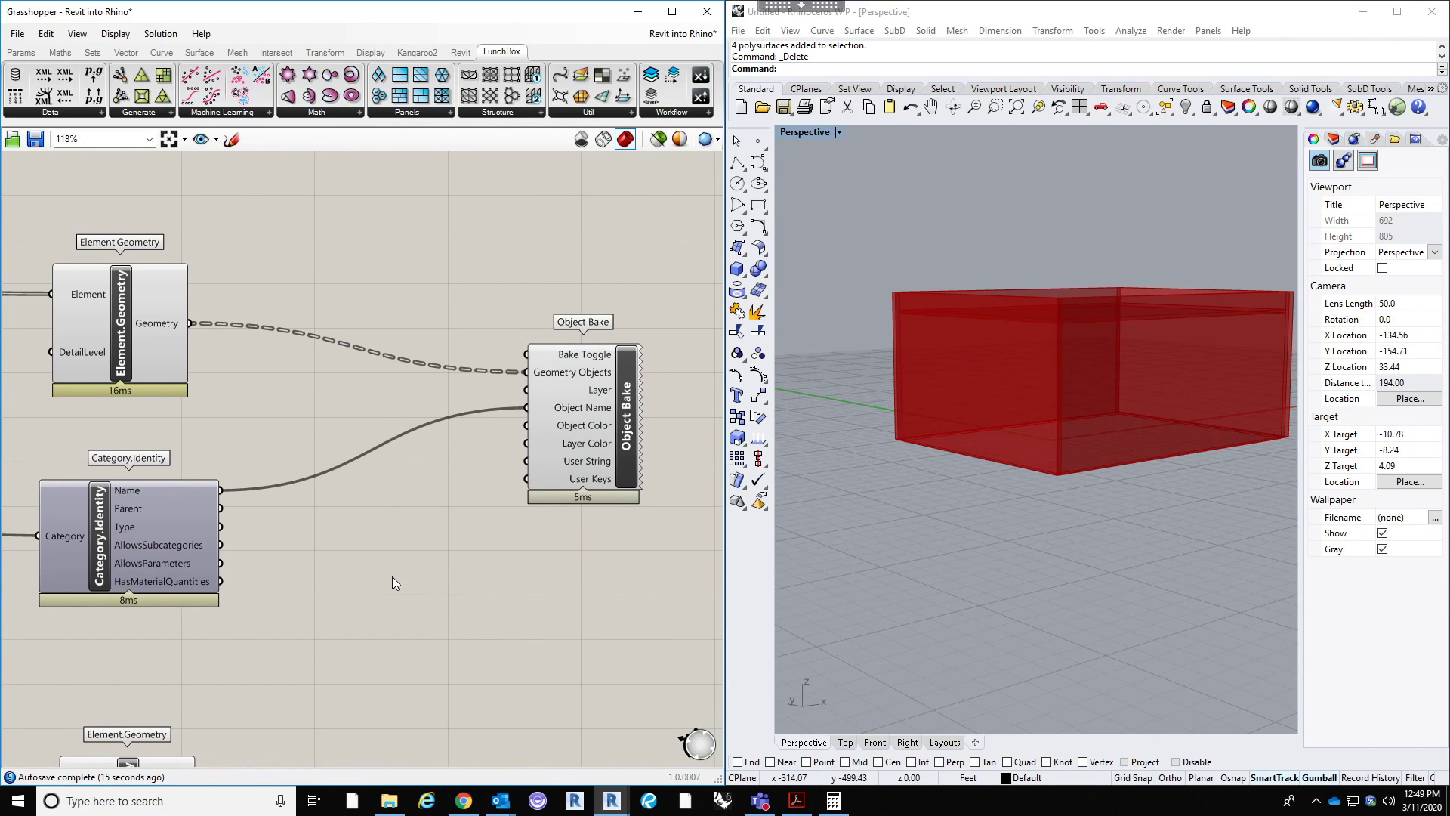
Step: Add a Colour Picker by searching for "colo" and set it to red with saturation 77 and value 88
{"action": "double_click", "coordinate": [392, 577]}
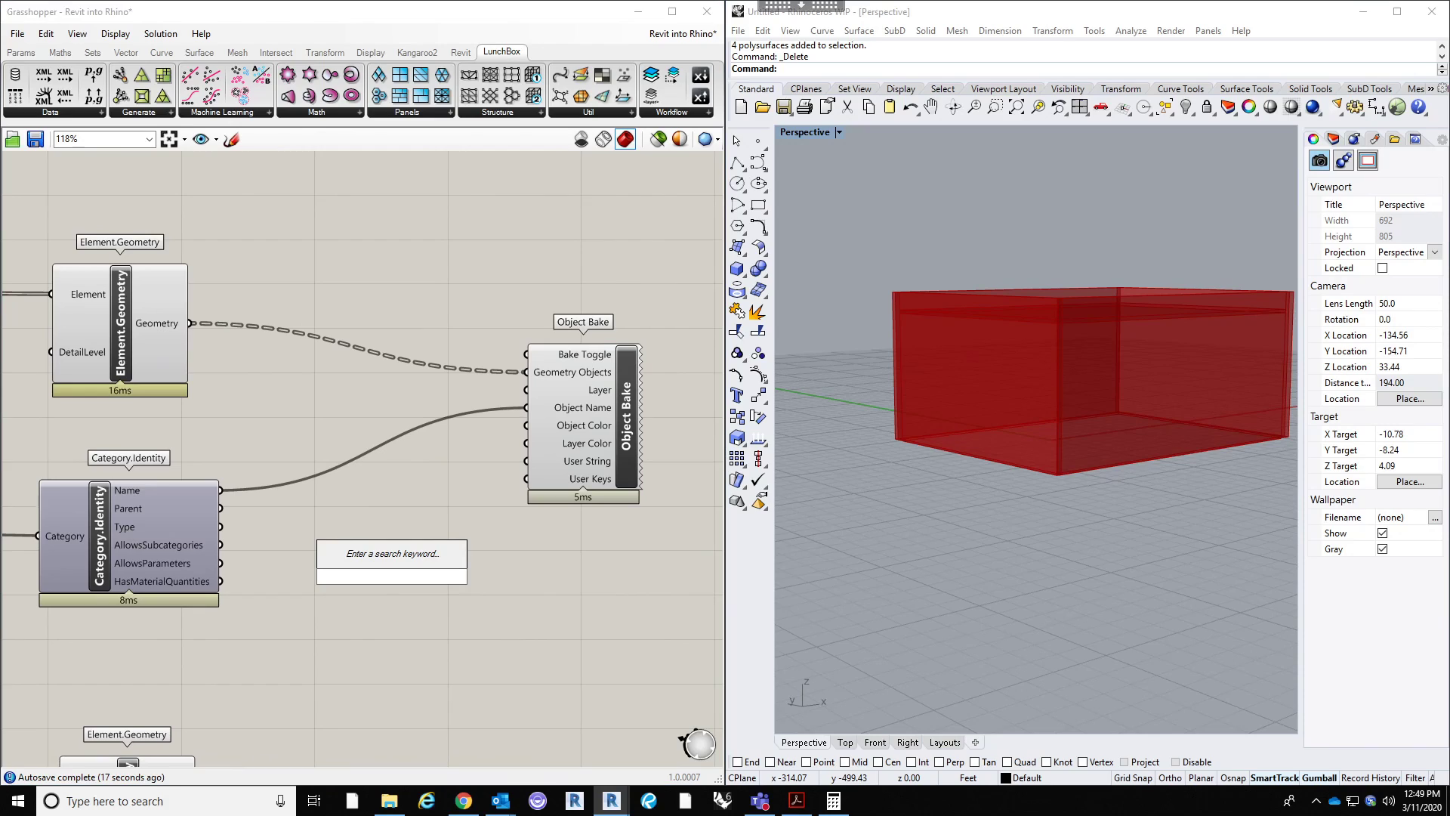
{"action": "type", "text": "color"}
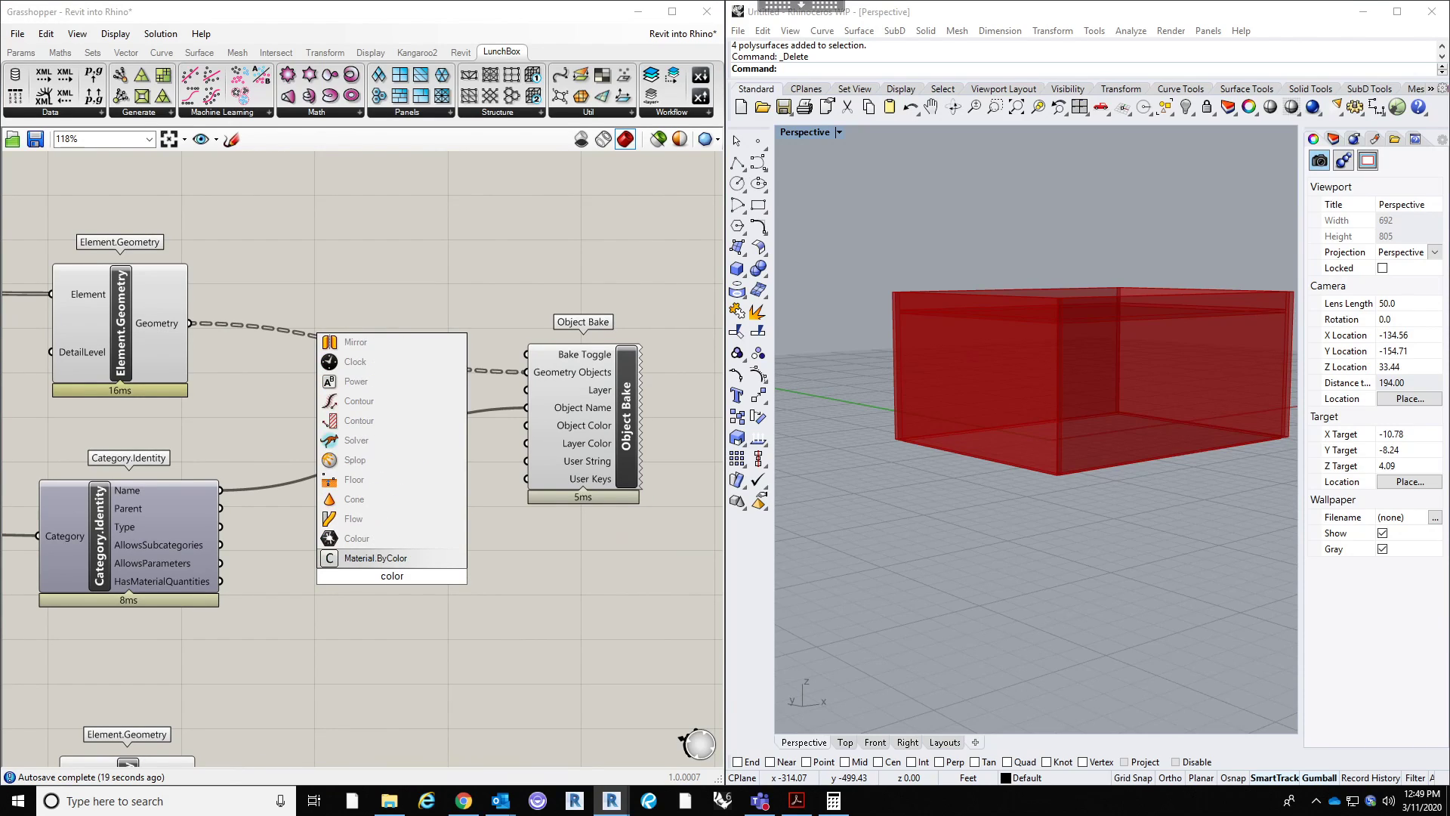
{"action": "key", "text": "BackSpace"}
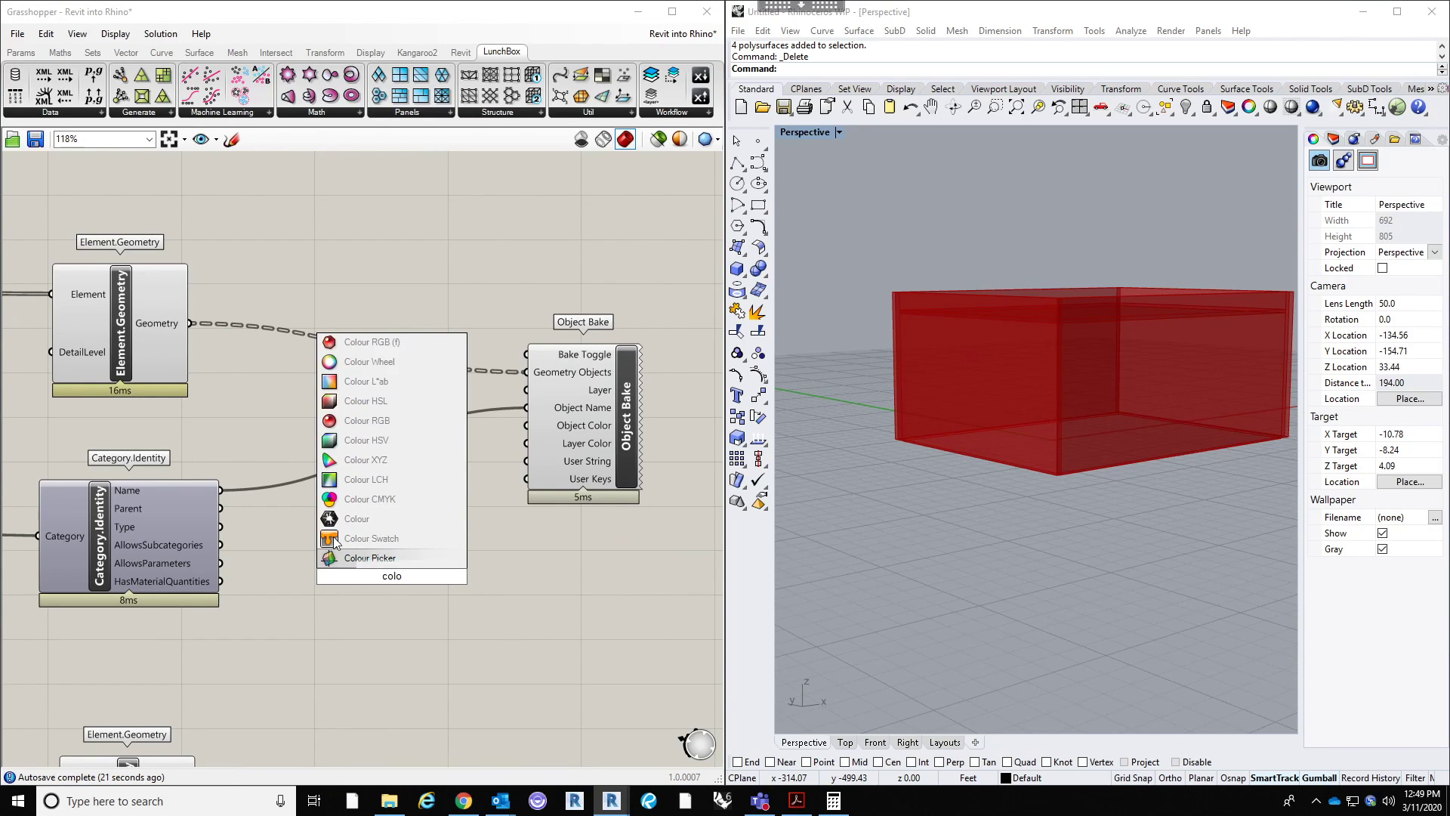
{"action": "left_click", "coordinate": [390, 557]}
{"action": "mouse_move", "coordinate": [398, 545]}
{"action": "left_mouse_down"}
{"action": "mouse_move", "coordinate": [343, 511]}
{"action": "mouse_move", "coordinate": [345, 495]}
{"action": "left_mouse_up"}
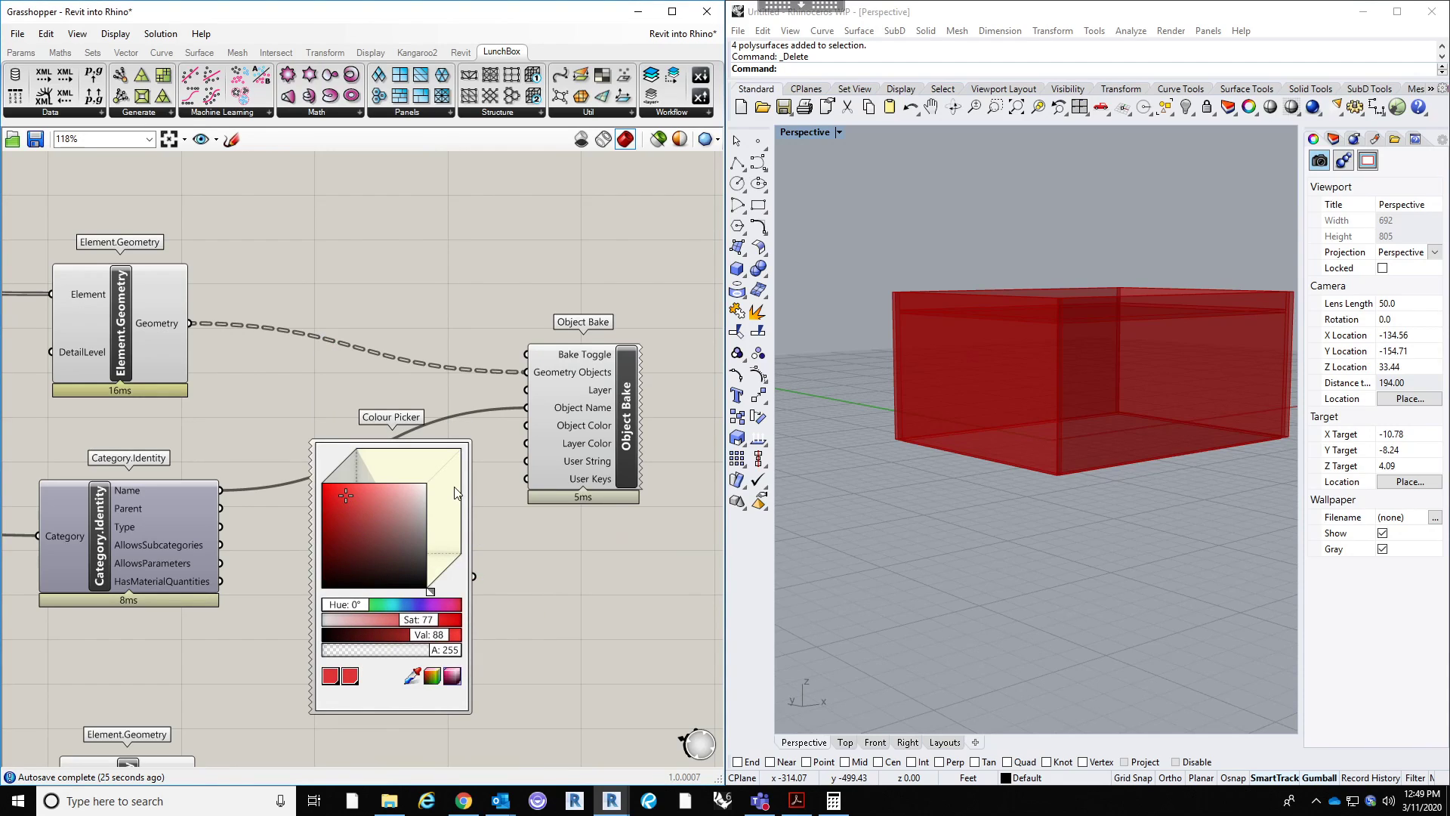
Step: Wire the Colour Picker into the Layer Color input of Object Bake and move Object Bake farther right
{"action": "left_click_drag", "start_coordinate": [456, 494], "coordinate": [468, 537]}
{"action": "left_click_drag", "start_coordinate": [485, 619], "coordinate": [686, 372]}
{"action": "right_click_drag", "start_coordinate": [532, 425], "coordinate": [450, 405]}
{"action": "scroll", "coordinate": [450, 405], "scroll_direction": "down", "scroll_amount": 2}
{"action": "left_click_drag", "start_coordinate": [564, 342], "coordinate": [617, 334]}
{"action": "left_click", "coordinate": [581, 470]}
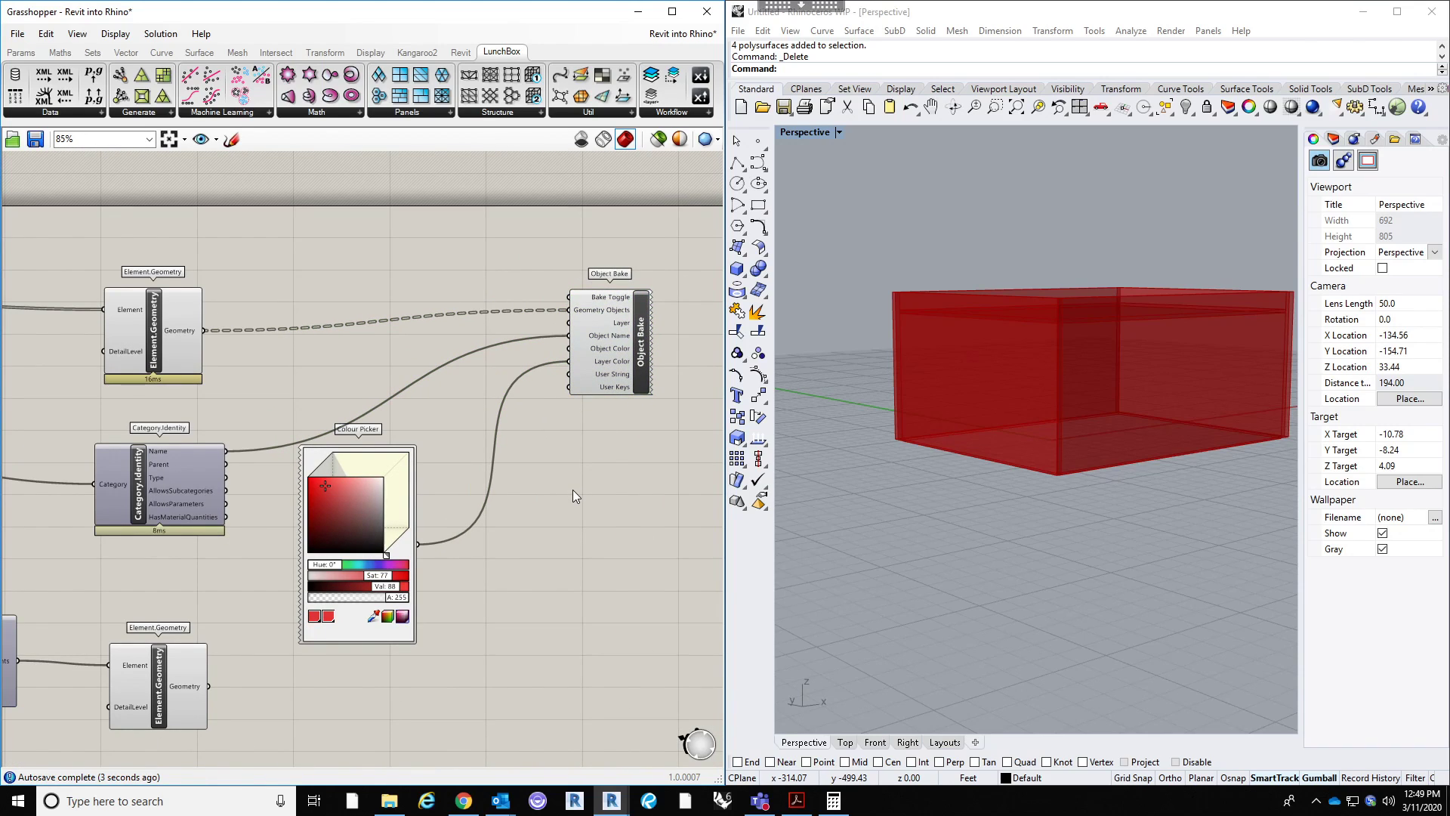
Step: Add a Button component by searching for "butt" and place it near the Bake Toggle input of Object Bake
{"action": "scroll", "coordinate": [624, 328], "scroll_direction": "up", "scroll_amount": 2}
{"action": "left_click", "coordinate": [627, 313]}
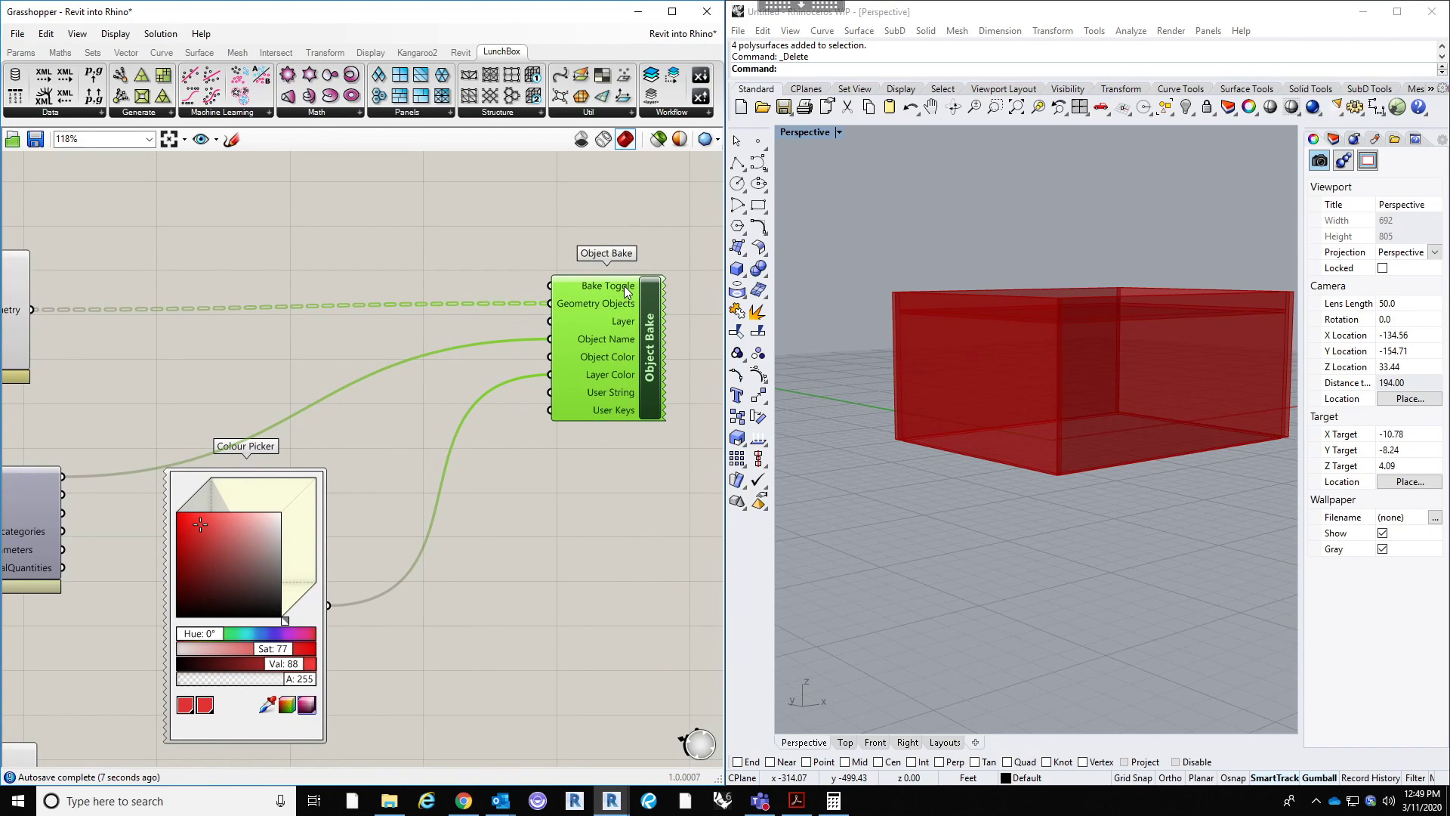
{"action": "right_click_drag", "start_coordinate": [480, 236], "coordinate": [572, 317]}
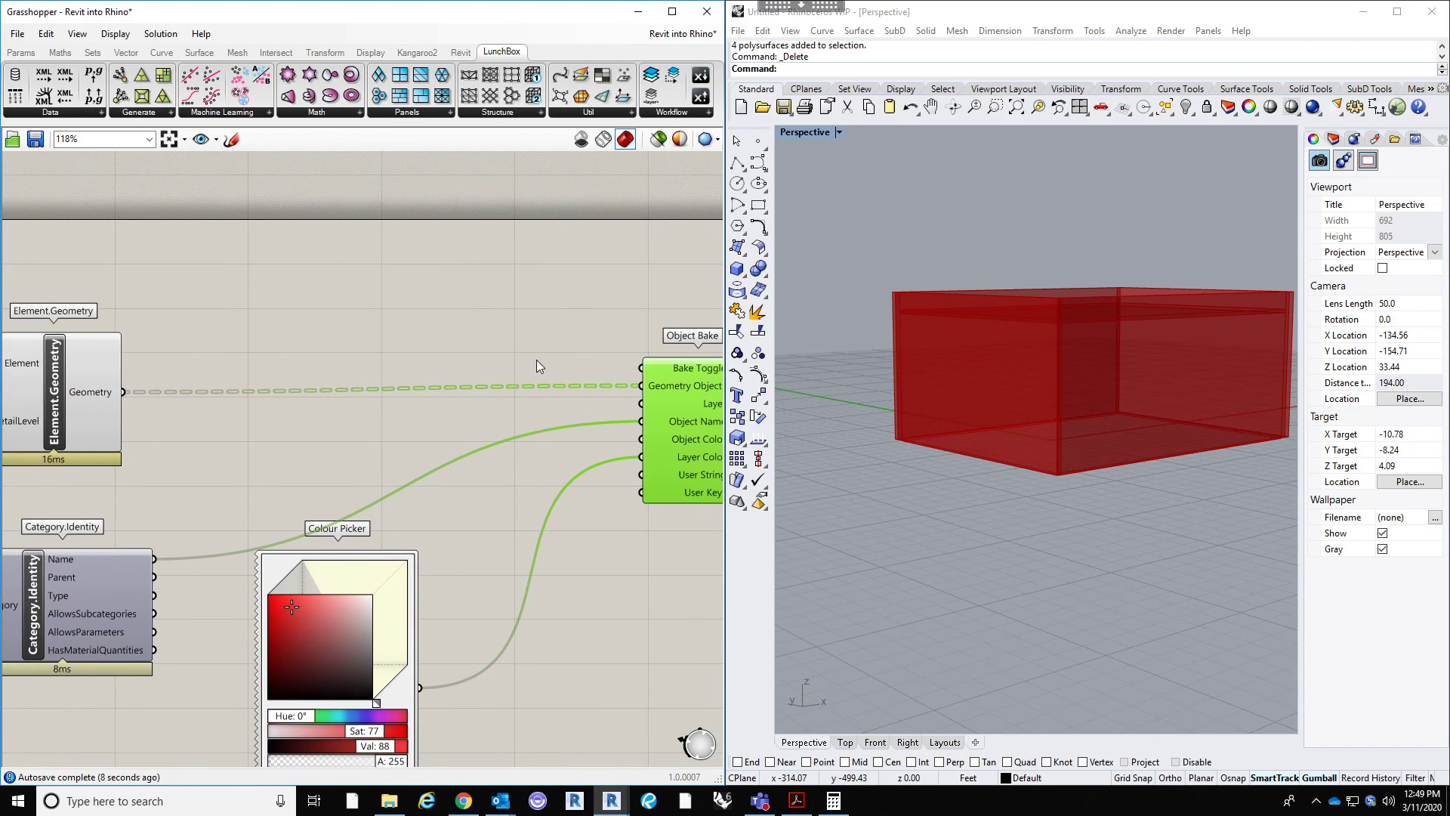
{"action": "double_click", "coordinate": [522, 319]}
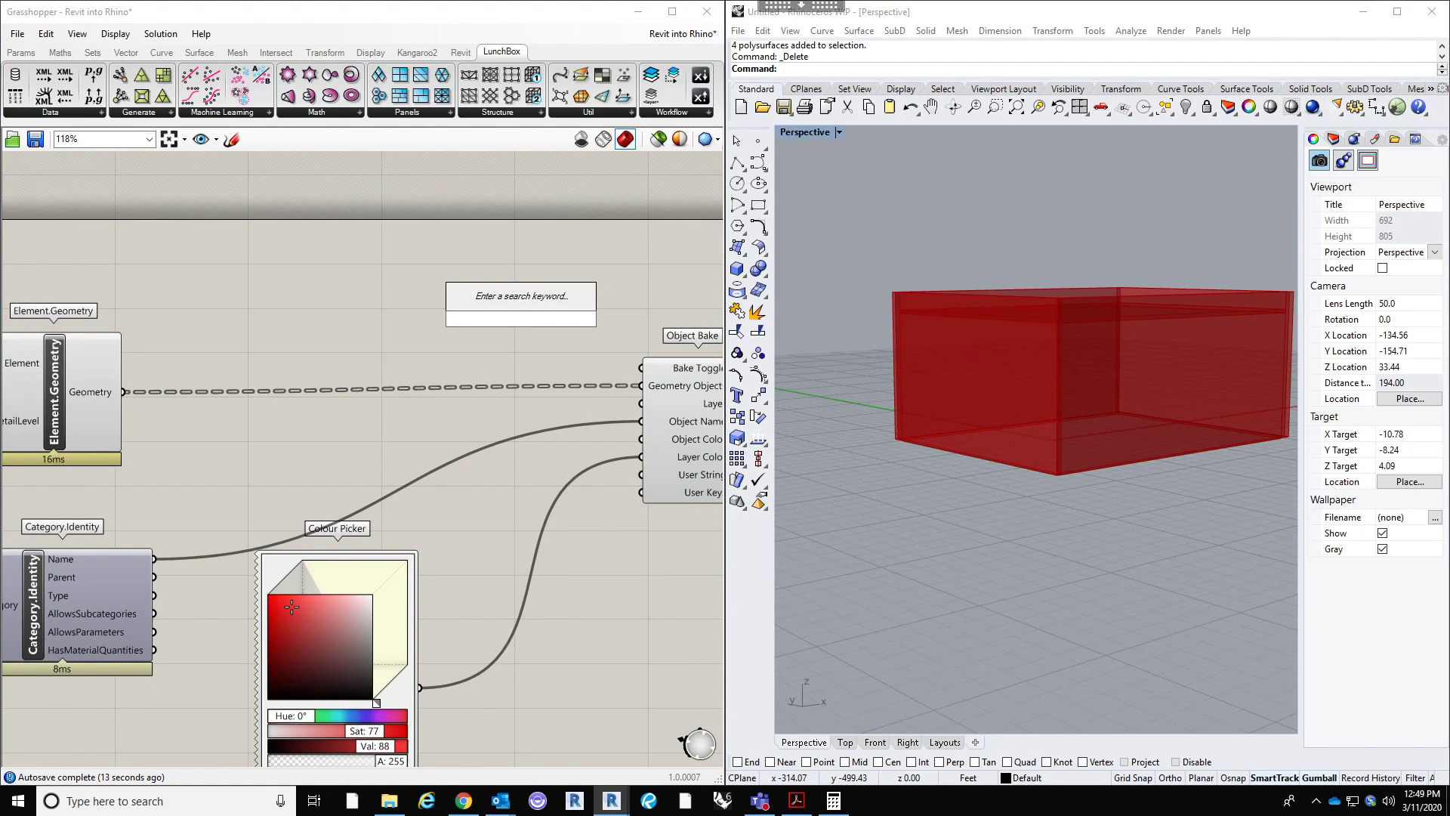
{"action": "type", "text": "butt"}
{"action": "left_click", "coordinate": [471, 299]}
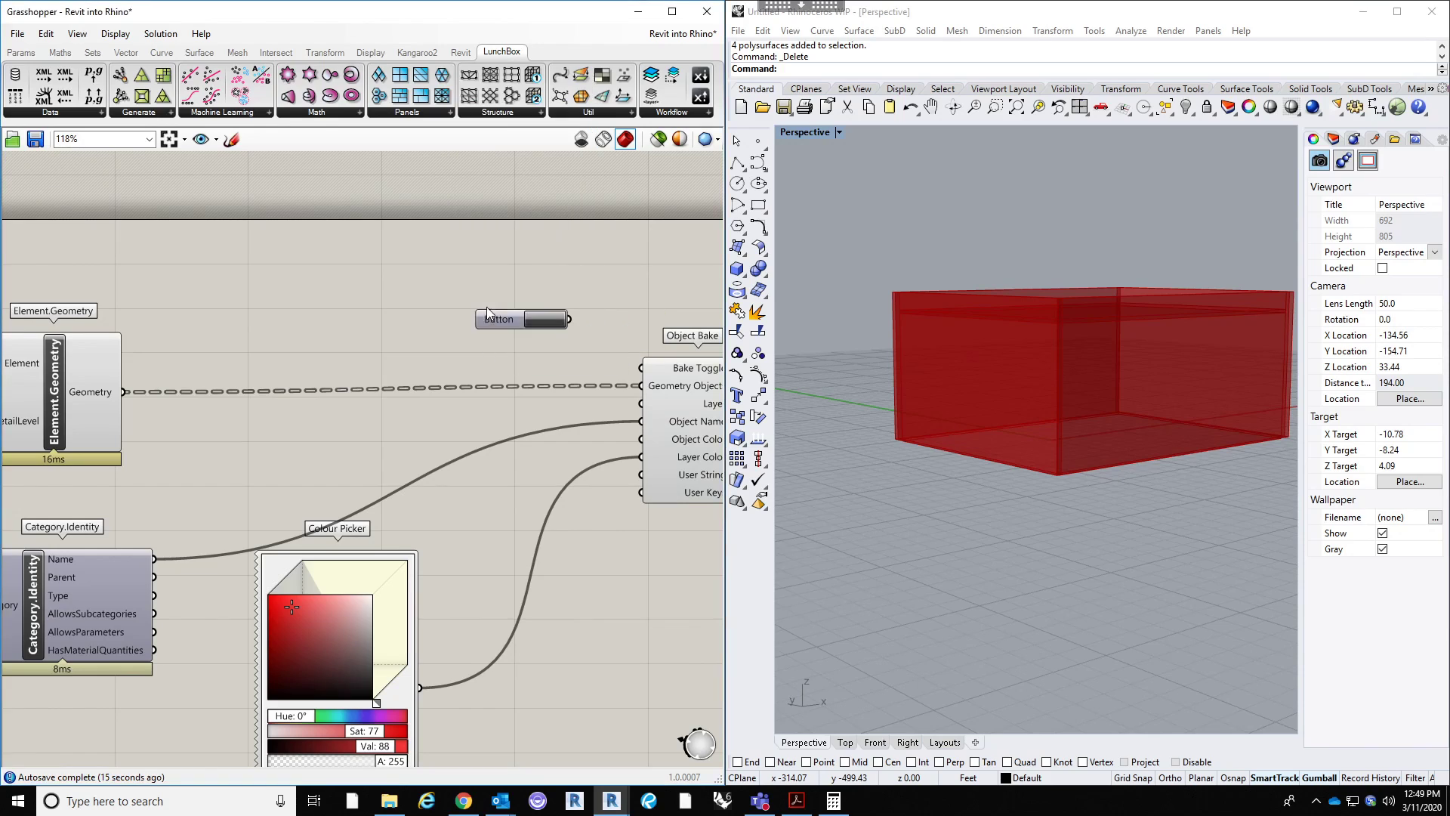
Step: Add a Boolean Toggle by searching for "bool" and place it above the Button
{"action": "double_click", "coordinate": [530, 277]}
{"action": "type", "text": "bool"}
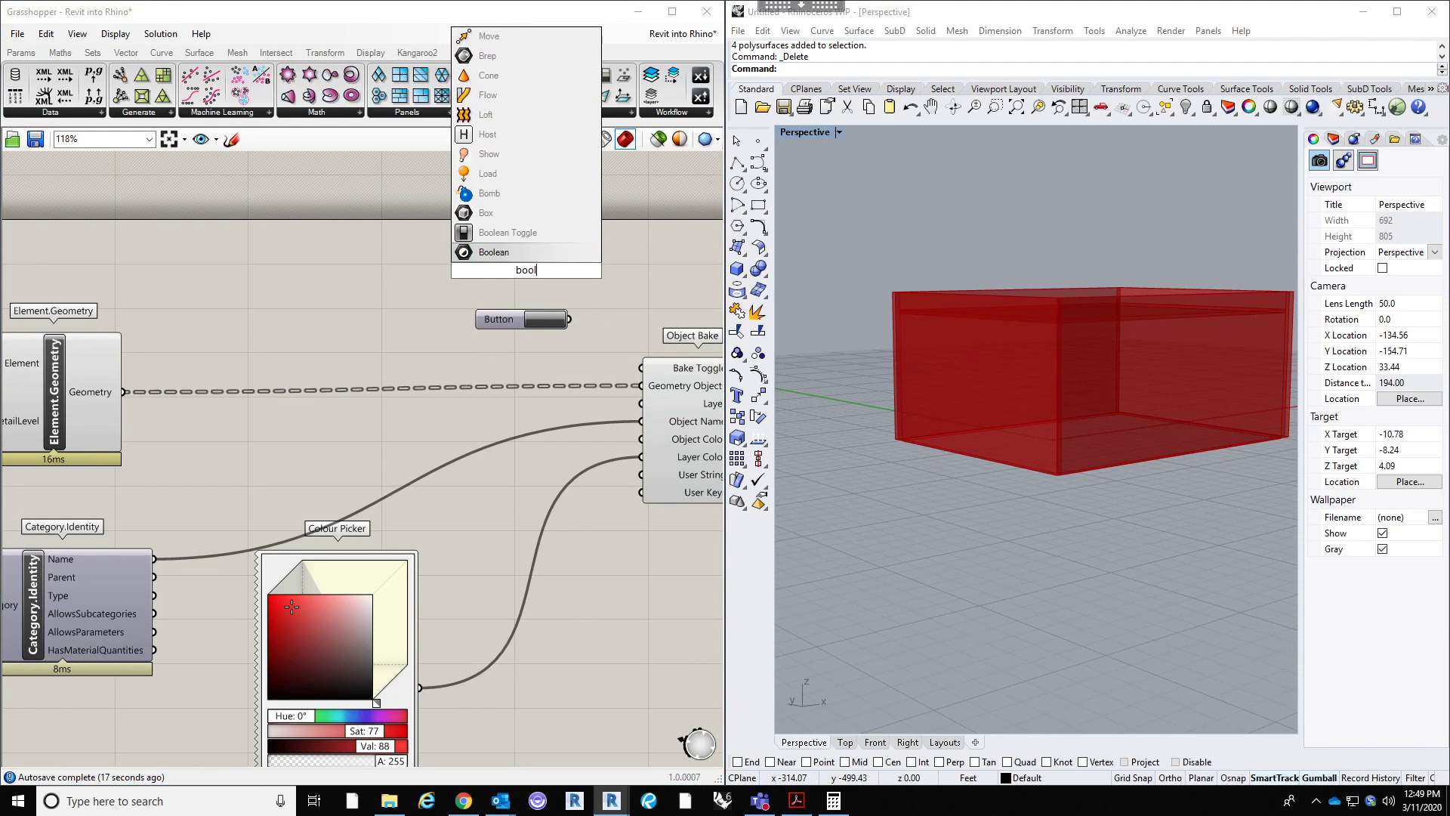
{"action": "left_click", "coordinate": [531, 233]}
{"action": "right_click_drag", "start_coordinate": [578, 254], "coordinate": [442, 291]}
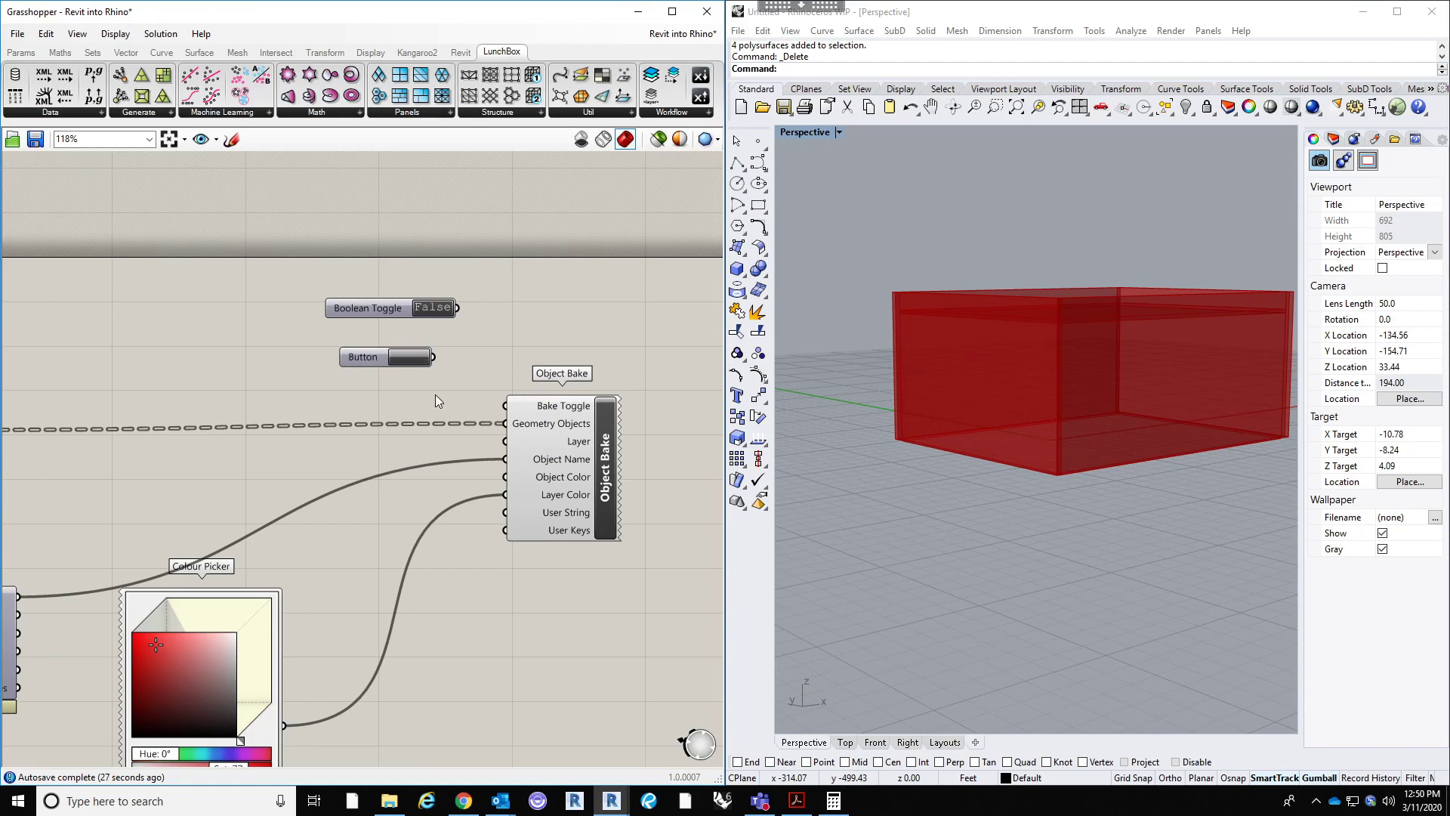
Step: Wire the Button into the Bake Toggle input of Object Bake and delete the Boolean Toggle
{"action": "left_click_drag", "start_coordinate": [434, 357], "coordinate": [511, 417]}
{"action": "key", "text": "ctrl+z"}
{"action": "left_click", "coordinate": [381, 306]}
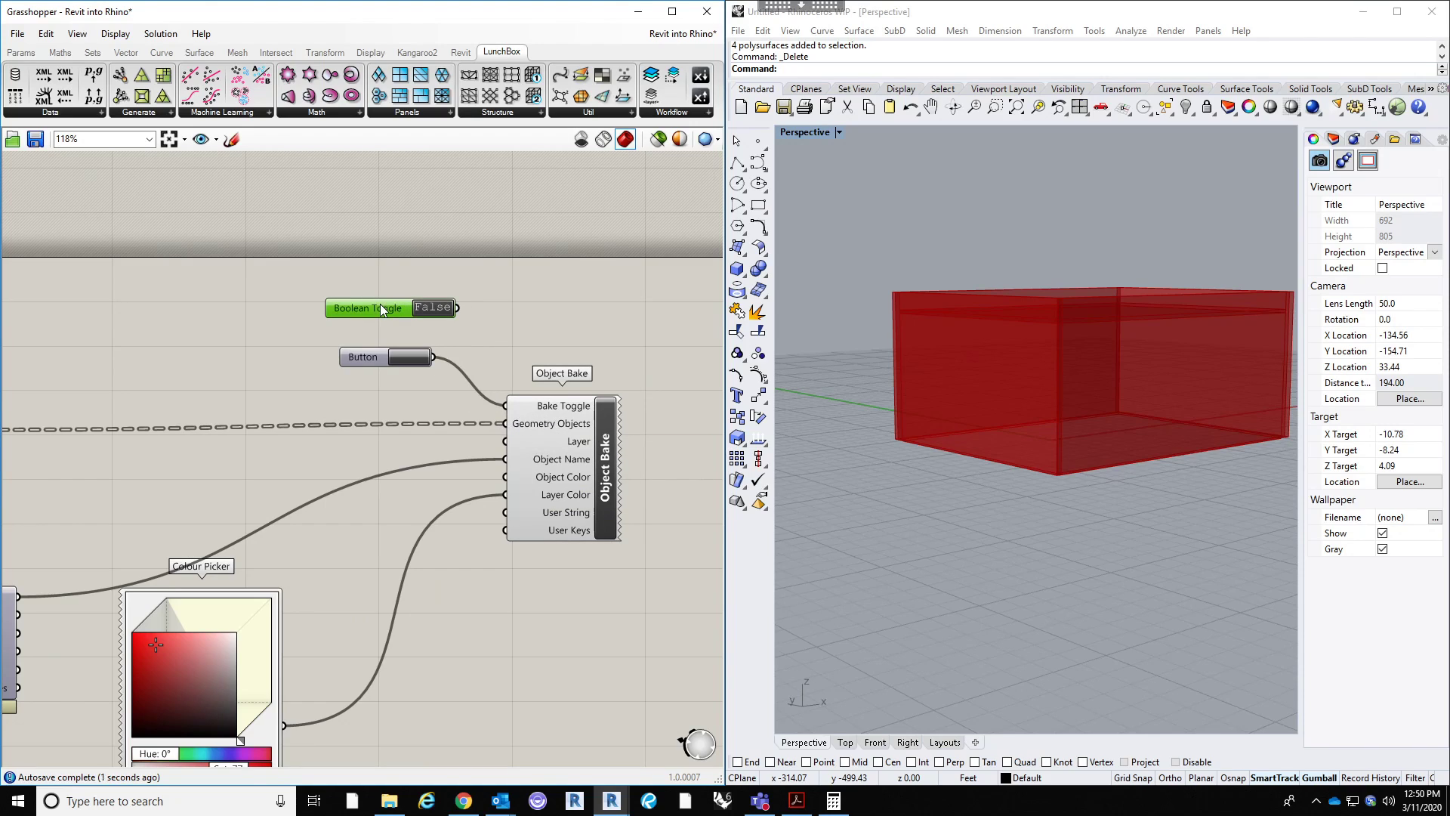
{"action": "key", "text": "Delete"}
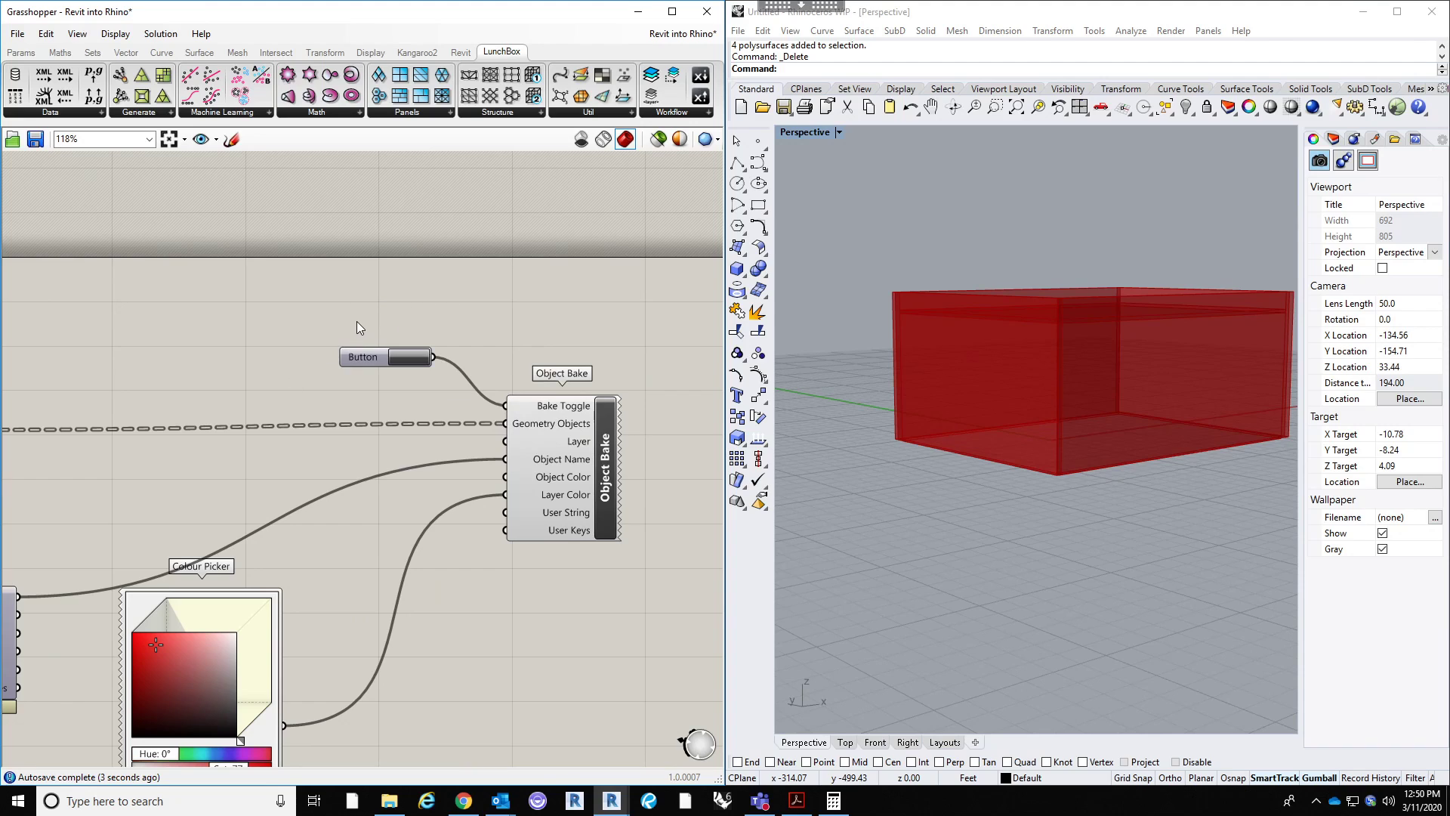
Step: Trigger the Button to bake the walls, then show and widen Rhino's layer list to check the baked layer's colour
{"action": "left_click", "coordinate": [402, 354]}
{"action": "right_click_drag", "start_coordinate": [1050, 445], "coordinate": [1082, 495]}
{"action": "right_click_drag", "start_coordinate": [406, 646], "coordinate": [451, 651]}
{"action": "right_click_drag", "start_coordinate": [916, 476], "coordinate": [1133, 455]}
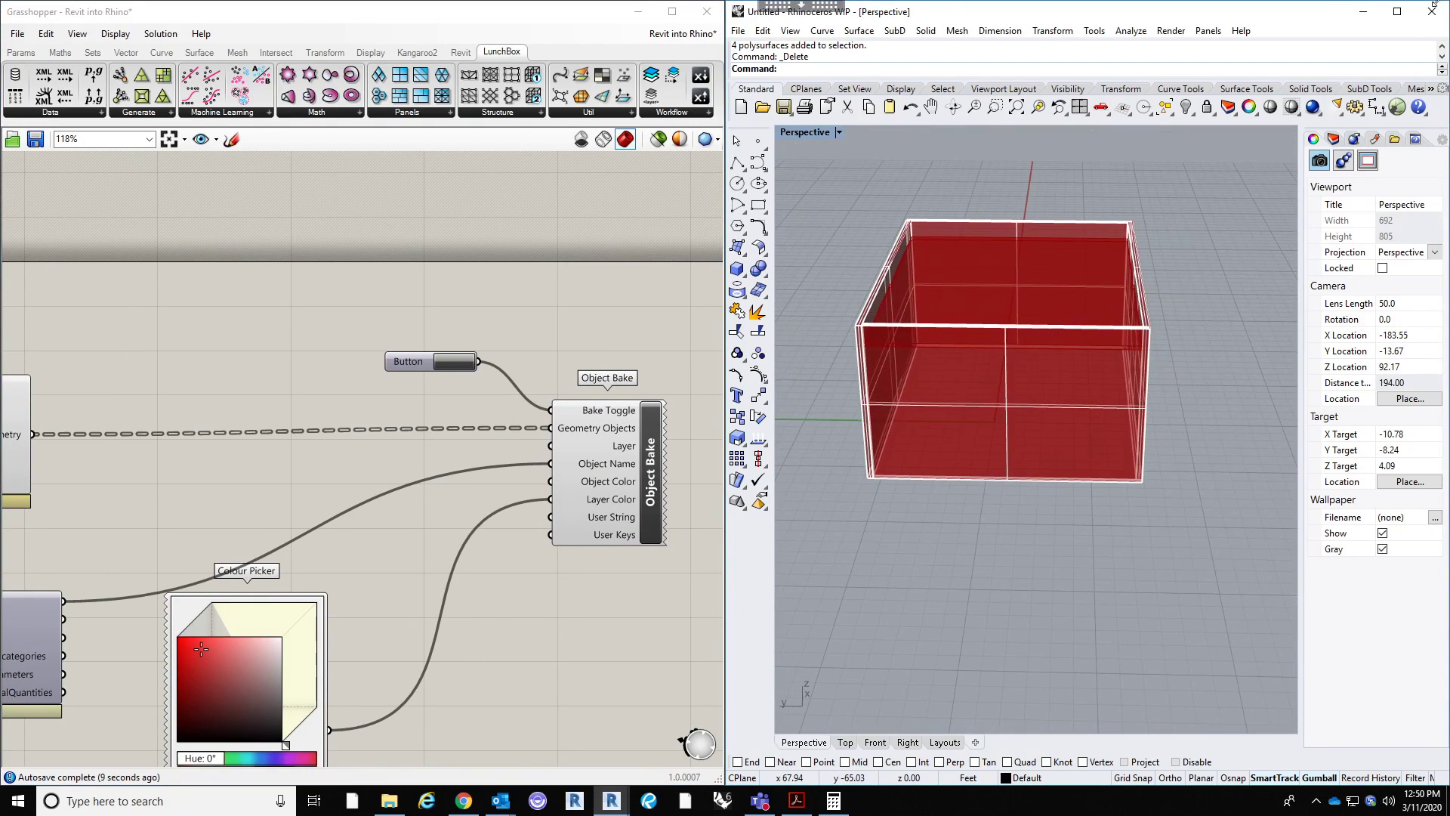
{"action": "left_click", "coordinate": [1337, 139]}
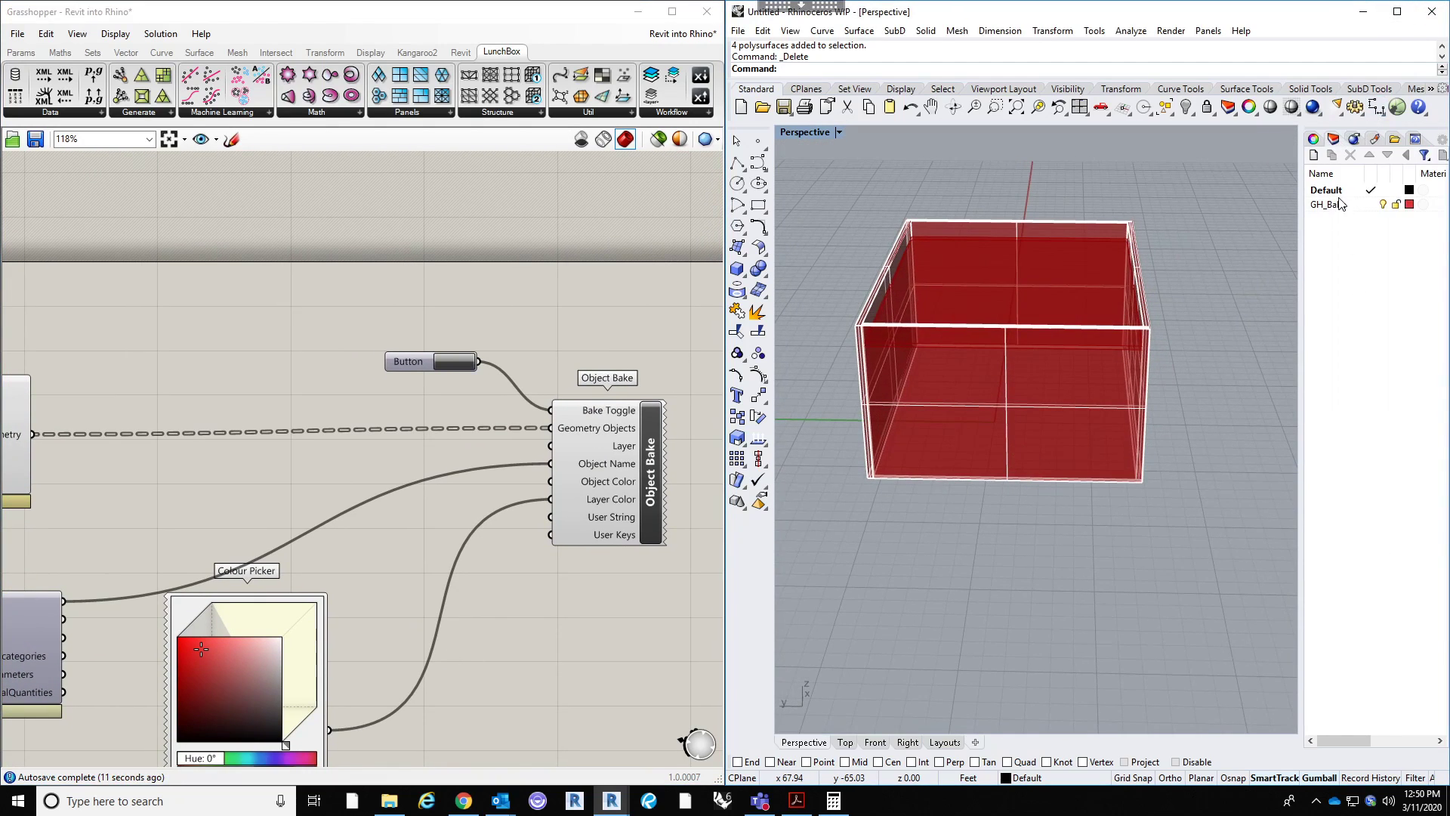
{"action": "left_click_drag", "start_coordinate": [1303, 229], "coordinate": [1276, 230]}
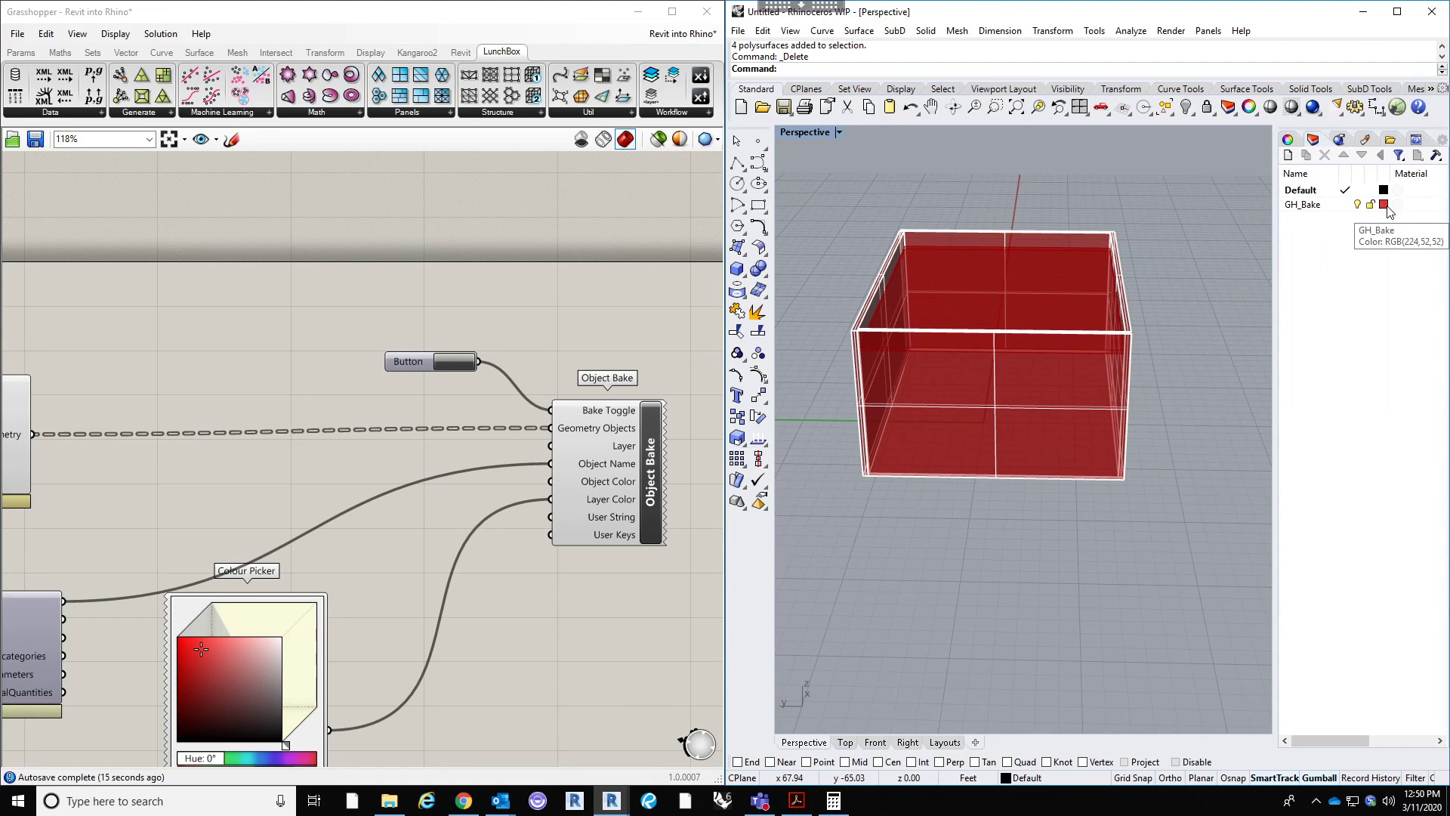
Step: Wire the Name output of Category.Identity into the Layer input of Object Bake as well
{"action": "right_click_drag", "start_coordinate": [586, 582], "coordinate": [625, 535]}
{"action": "left_click_drag", "start_coordinate": [654, 400], "coordinate": [663, 369]}
{"action": "right_click_drag", "start_coordinate": [433, 426], "coordinate": [346, 506]}
{"action": "left_click_drag", "start_coordinate": [128, 567], "coordinate": [618, 381]}
{"action": "left_click", "coordinate": [650, 541]}
{"action": "right_click_drag", "start_coordinate": [650, 540], "coordinate": [567, 541]}
Step: Delete the baked wall objects from the Rhino model
{"action": "left_click_drag", "start_coordinate": [1169, 524], "coordinate": [752, 195]}
{"action": "key", "text": "Delete"}
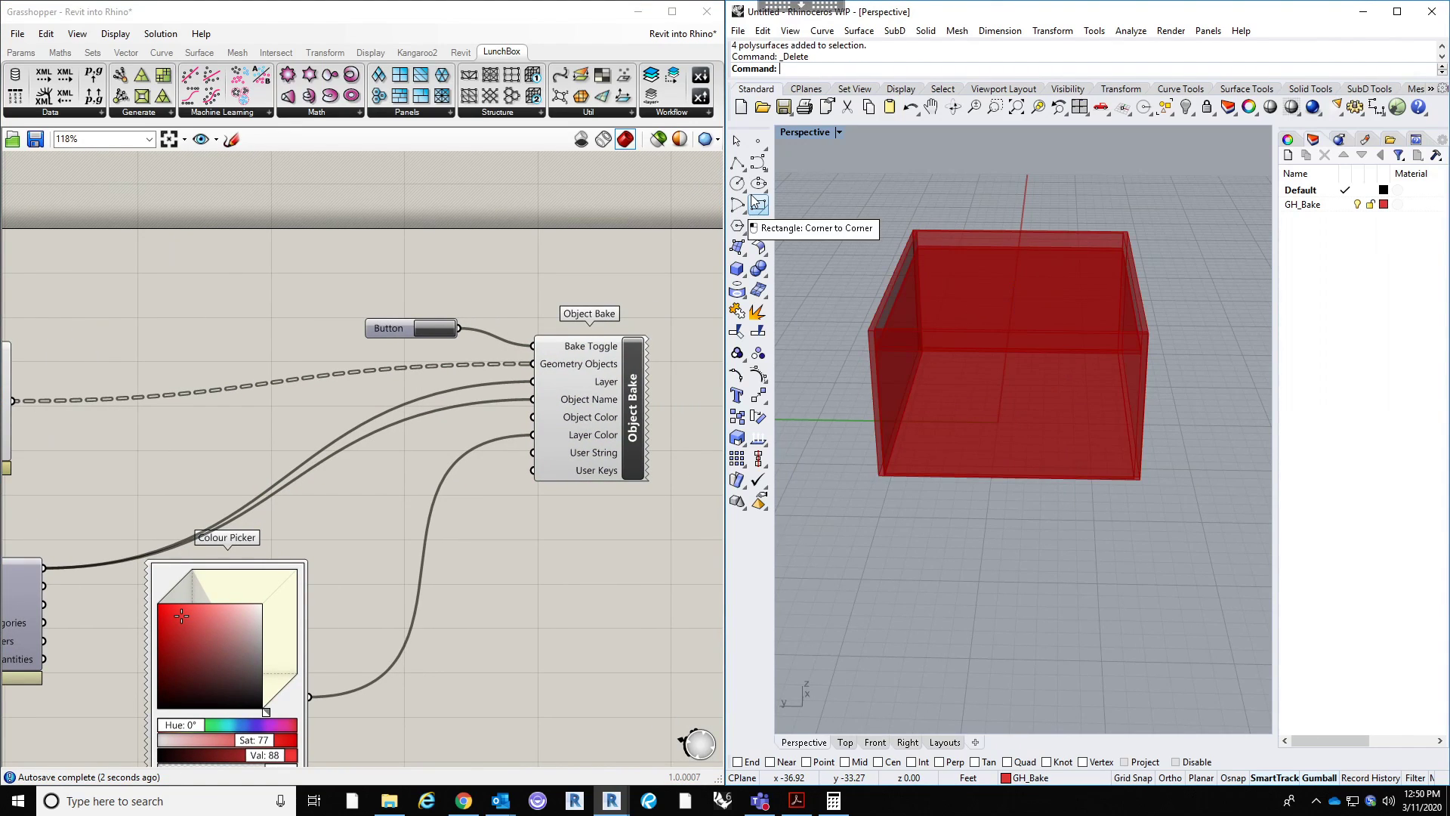
{"action": "right_click_drag", "start_coordinate": [577, 555], "coordinate": [621, 502]}
{"action": "scroll", "coordinate": [621, 502], "scroll_direction": "down", "scroll_amount": 2}
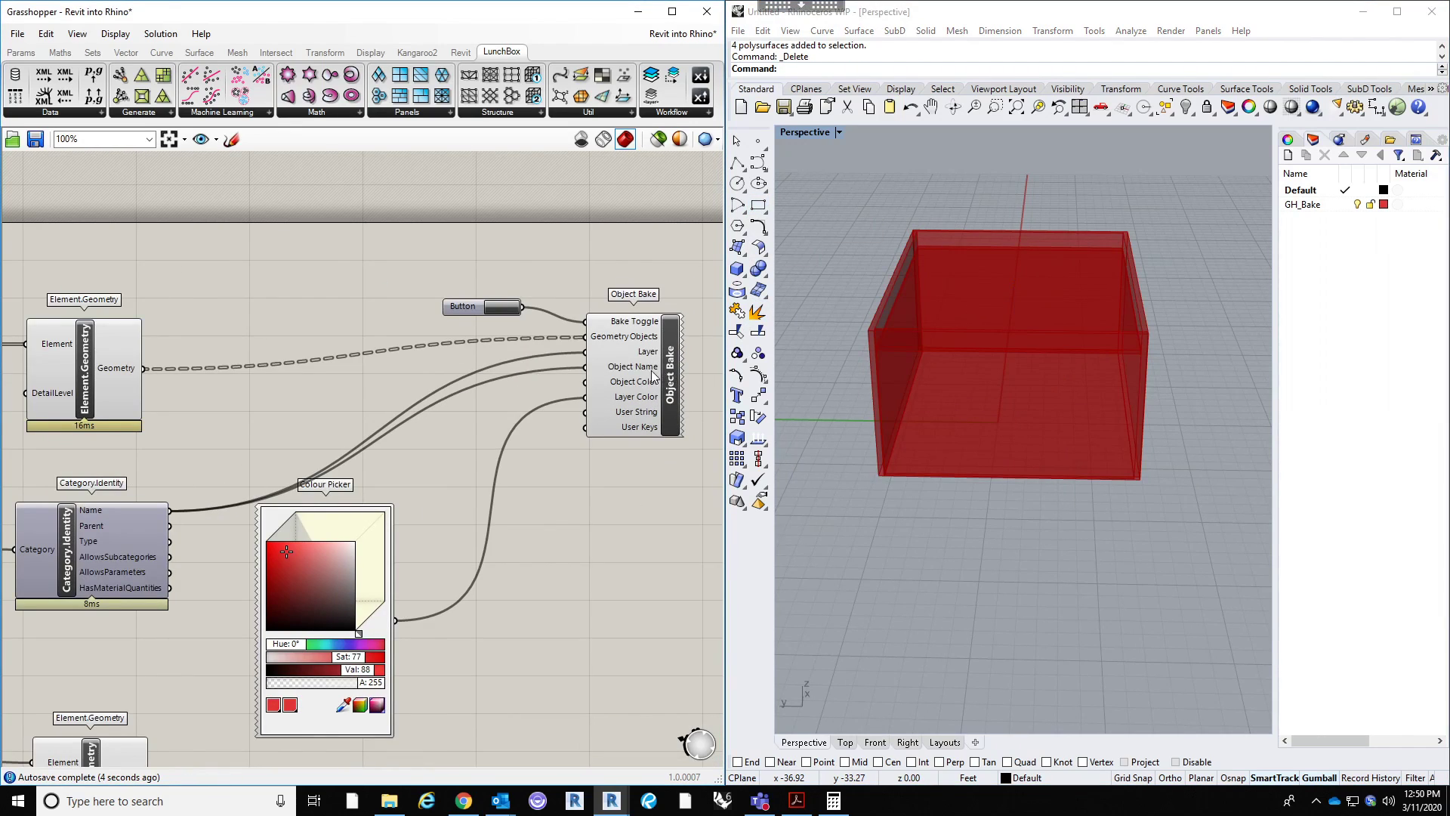
Step: Disconnect the Category.Identity Name wire from the Object Name input of Object Bake
{"action": "right_click_drag", "start_coordinate": [632, 369], "coordinate": [630, 368]}
{"action": "right_click", "coordinate": [627, 366]}
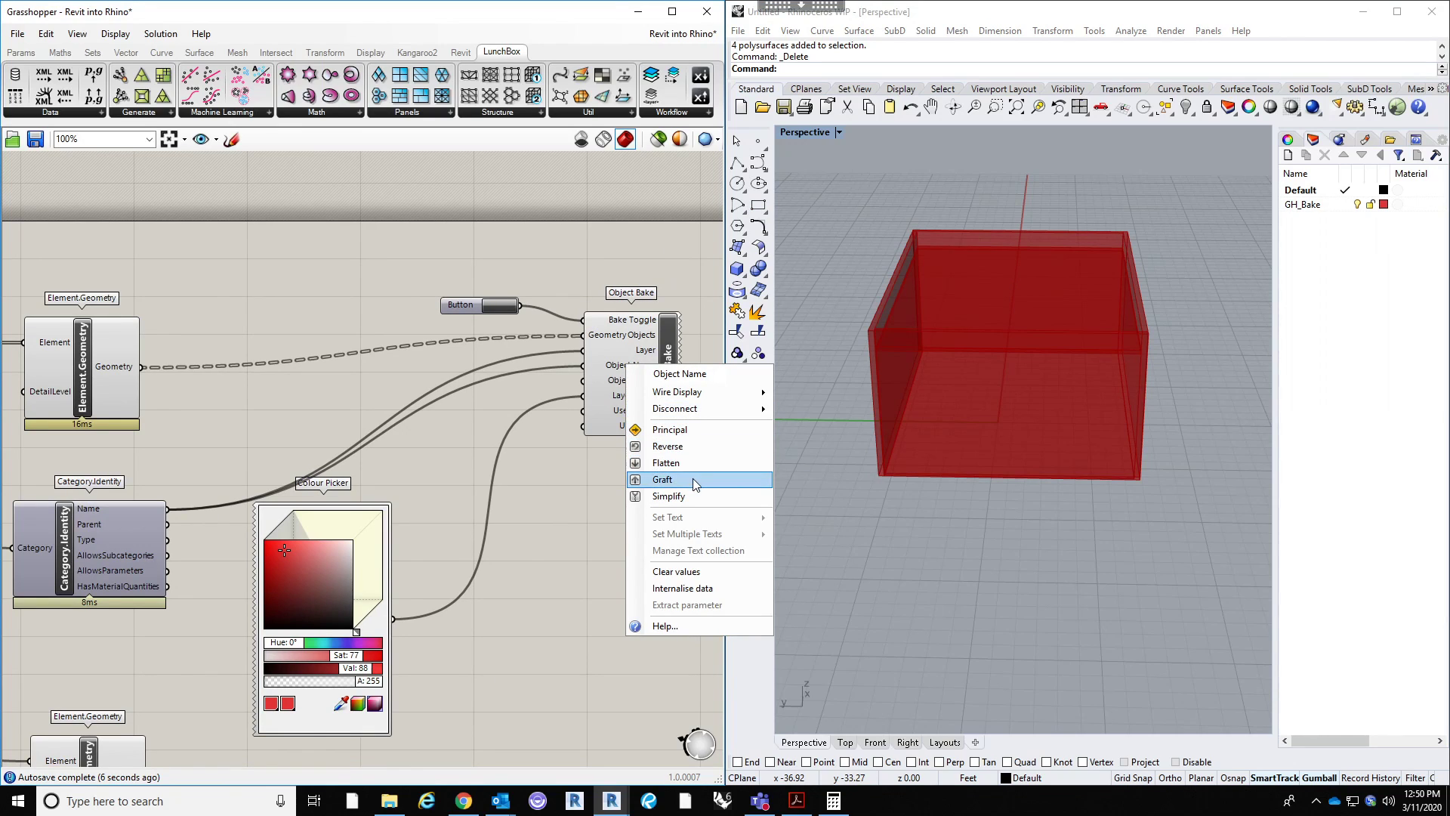
{"action": "mouse_move", "coordinate": [710, 409]}
{"action": "left_click", "coordinate": [831, 410]}
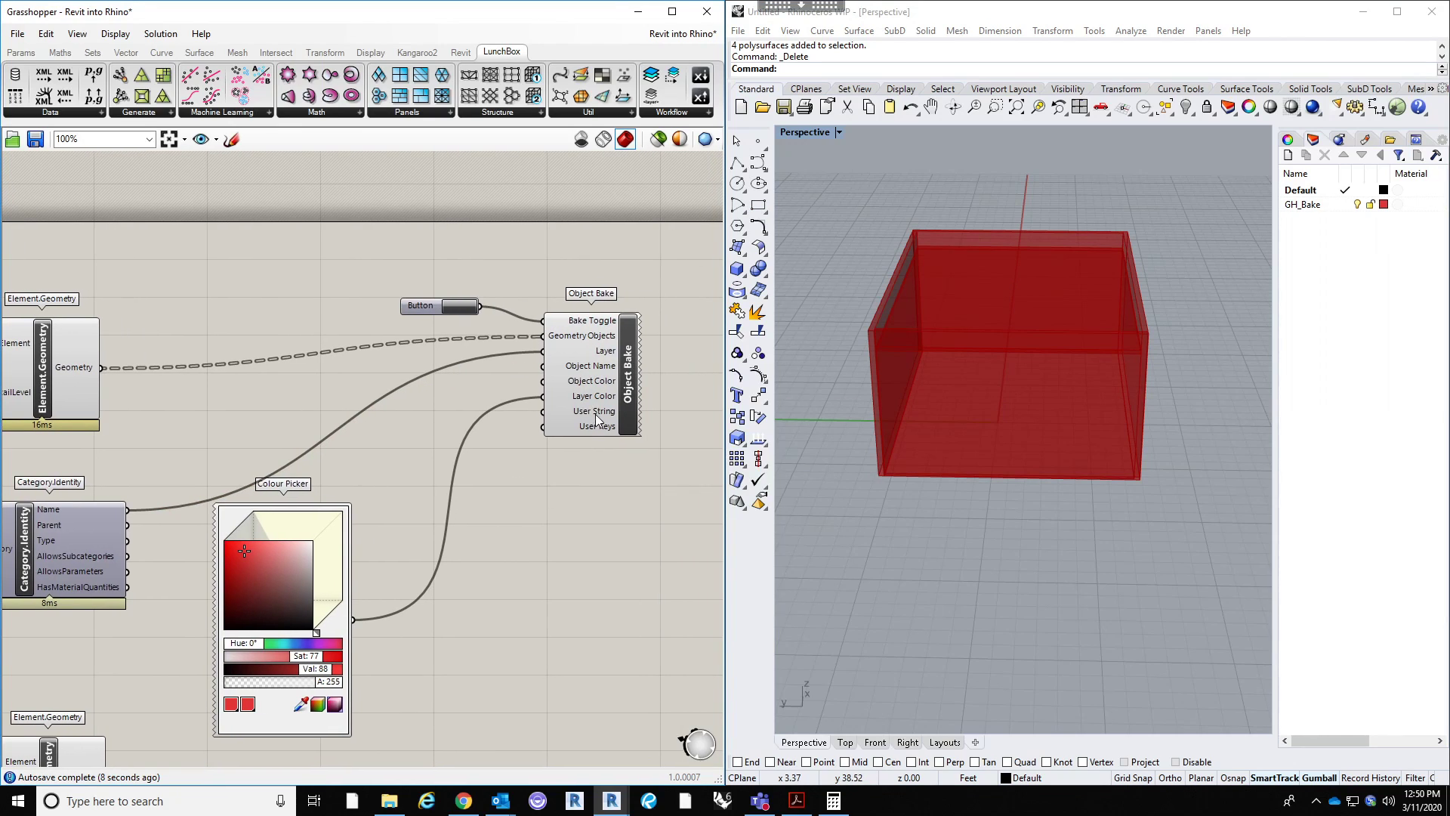
Step: Trigger the Button to bake the walls onto the category-named layer, and check that layer in Rhino's layer list
{"action": "left_click", "coordinate": [453, 306]}
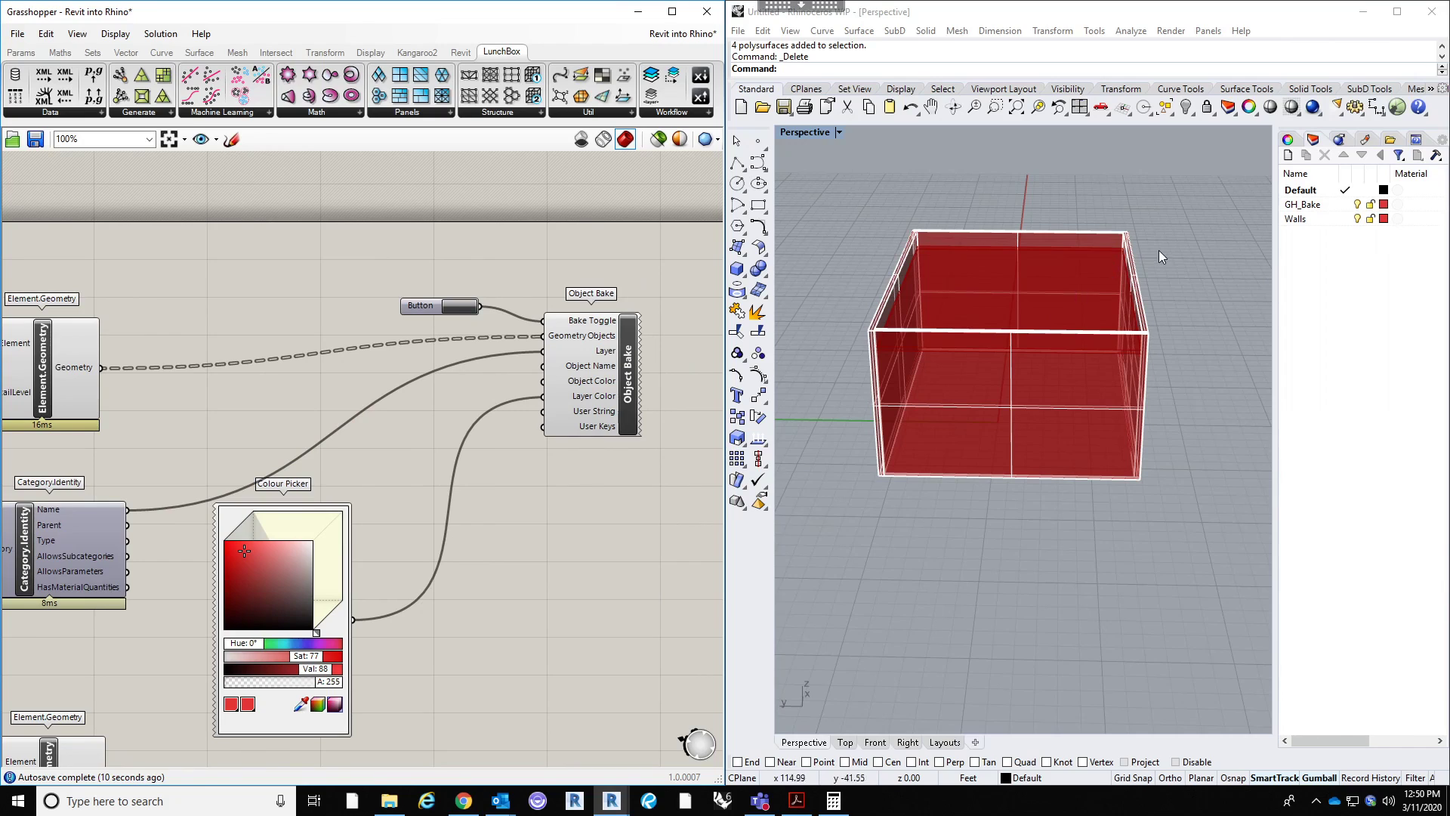
{"action": "right_click_drag", "start_coordinate": [138, 518], "coordinate": [234, 511]}
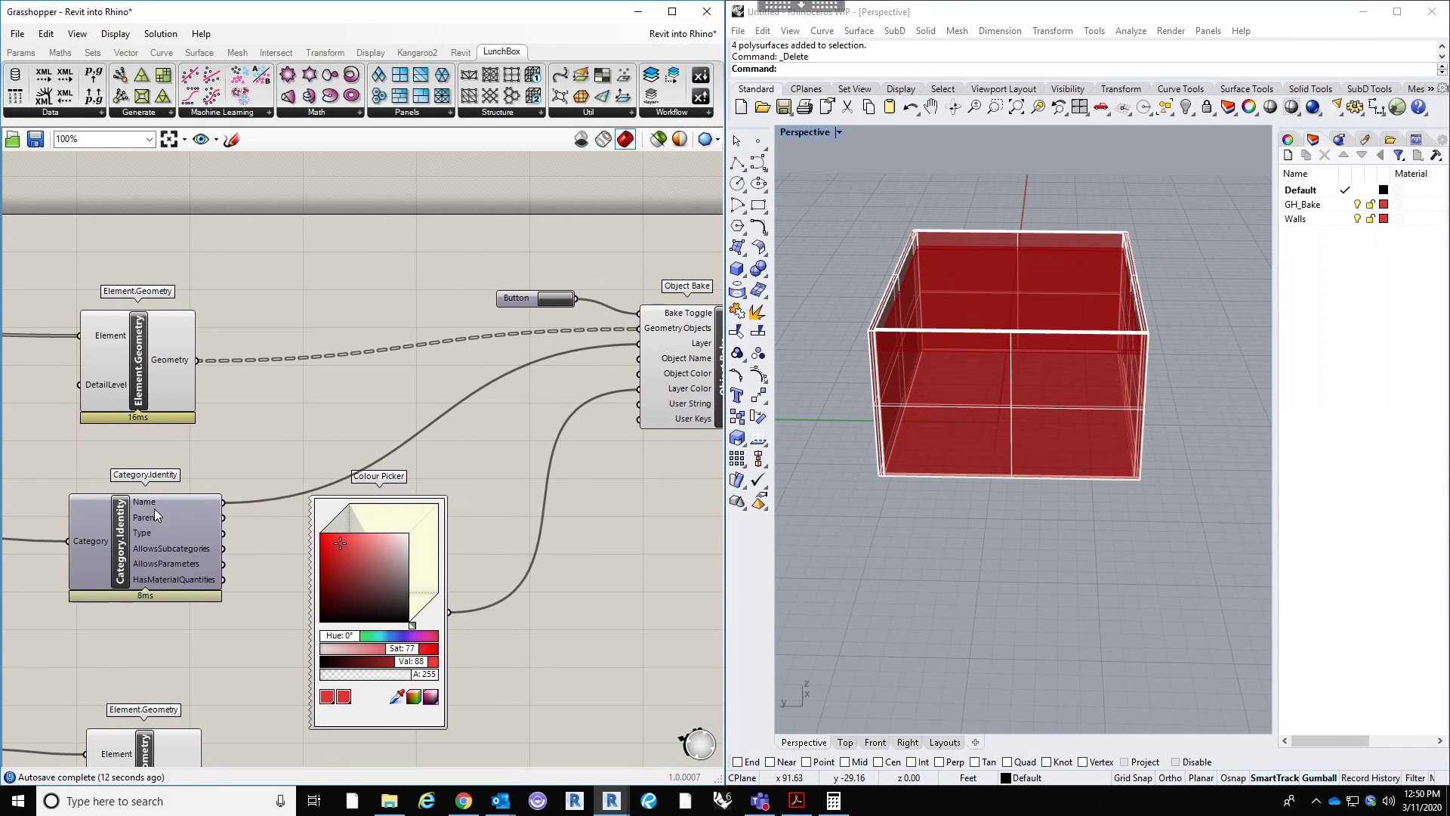
{"action": "right_click_drag", "start_coordinate": [701, 358], "coordinate": [644, 358]}
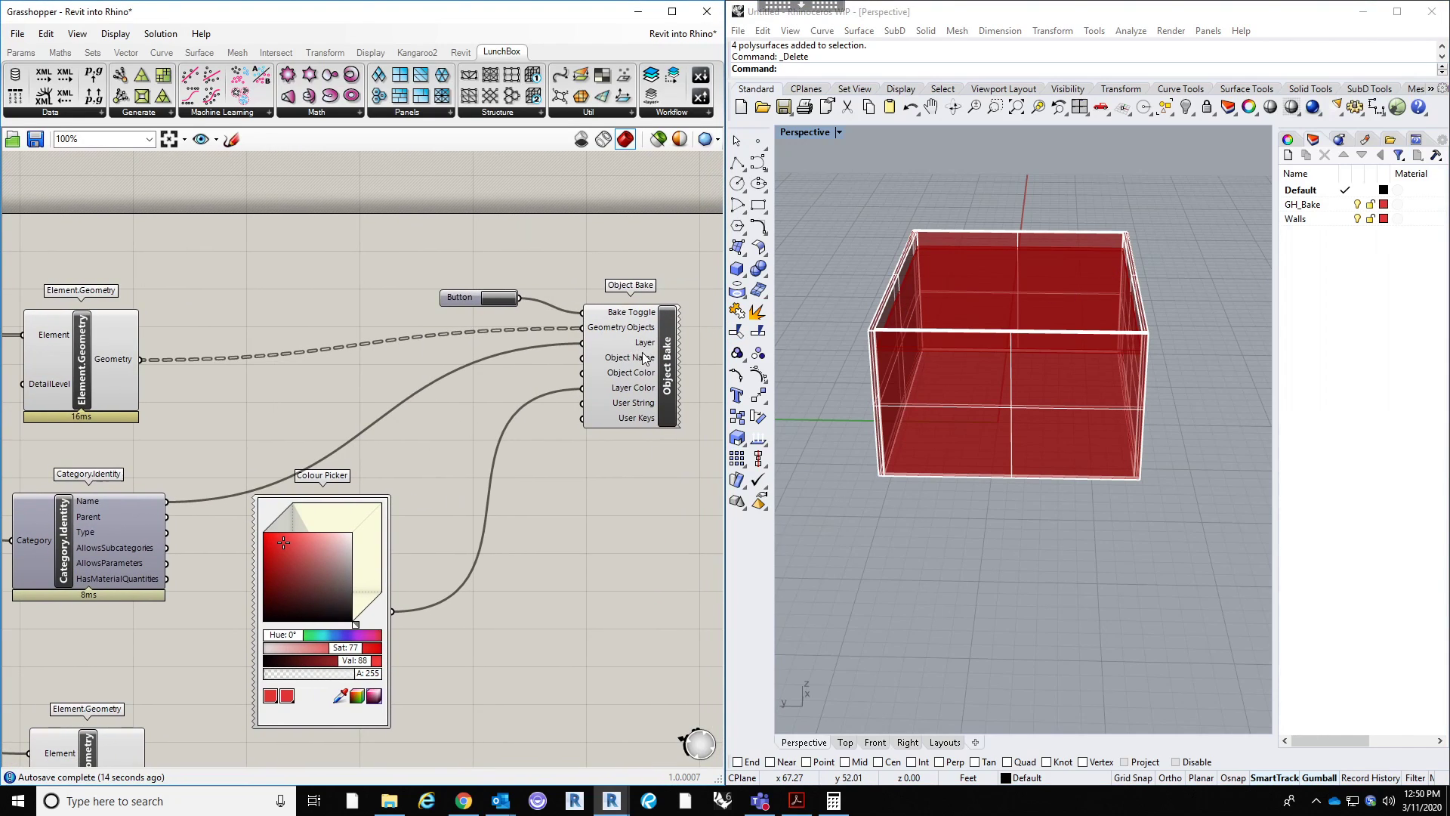
{"action": "left_click", "coordinate": [1293, 220]}
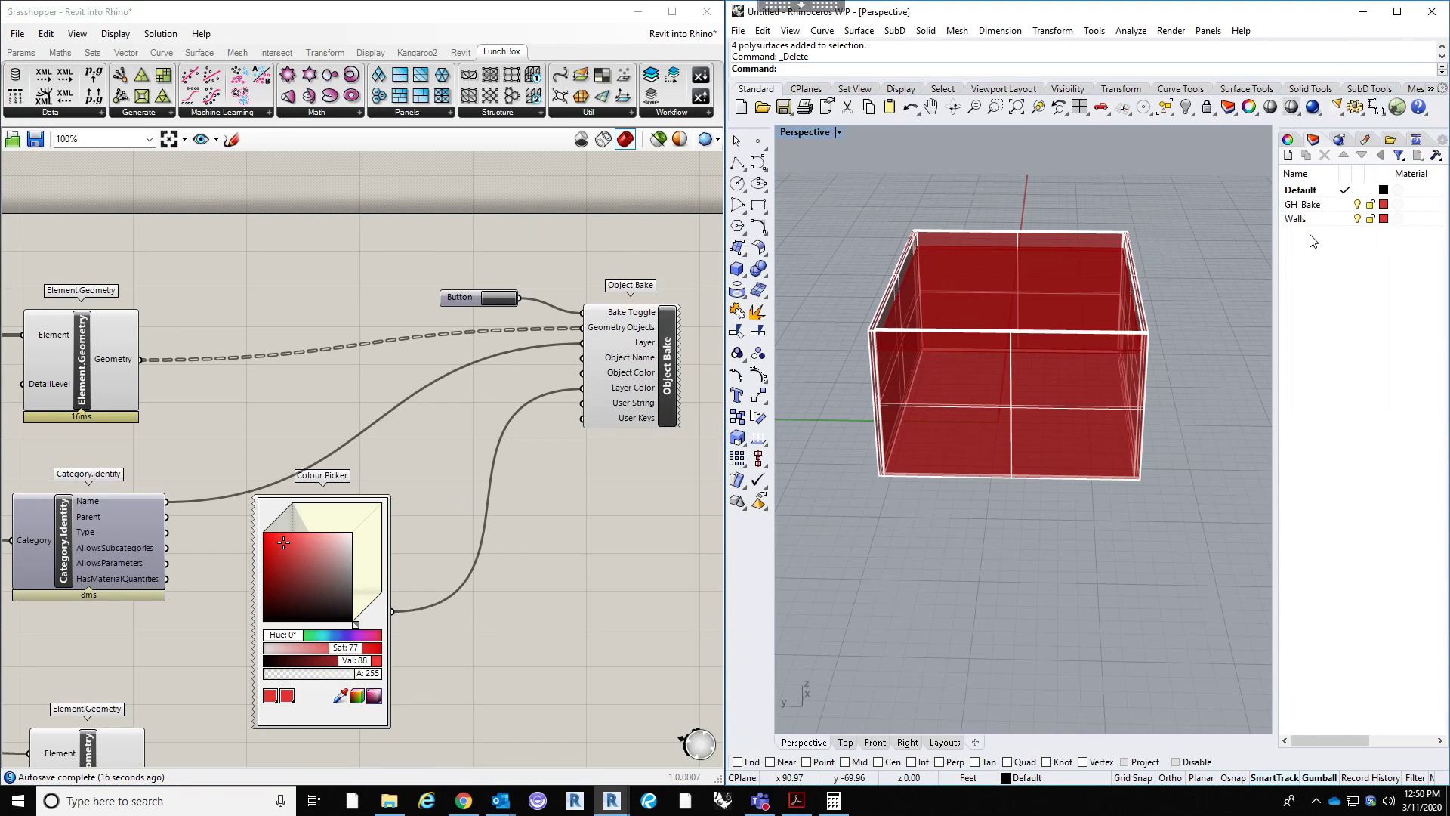
{"action": "right_click_drag", "start_coordinate": [619, 371], "coordinate": [602, 338]}
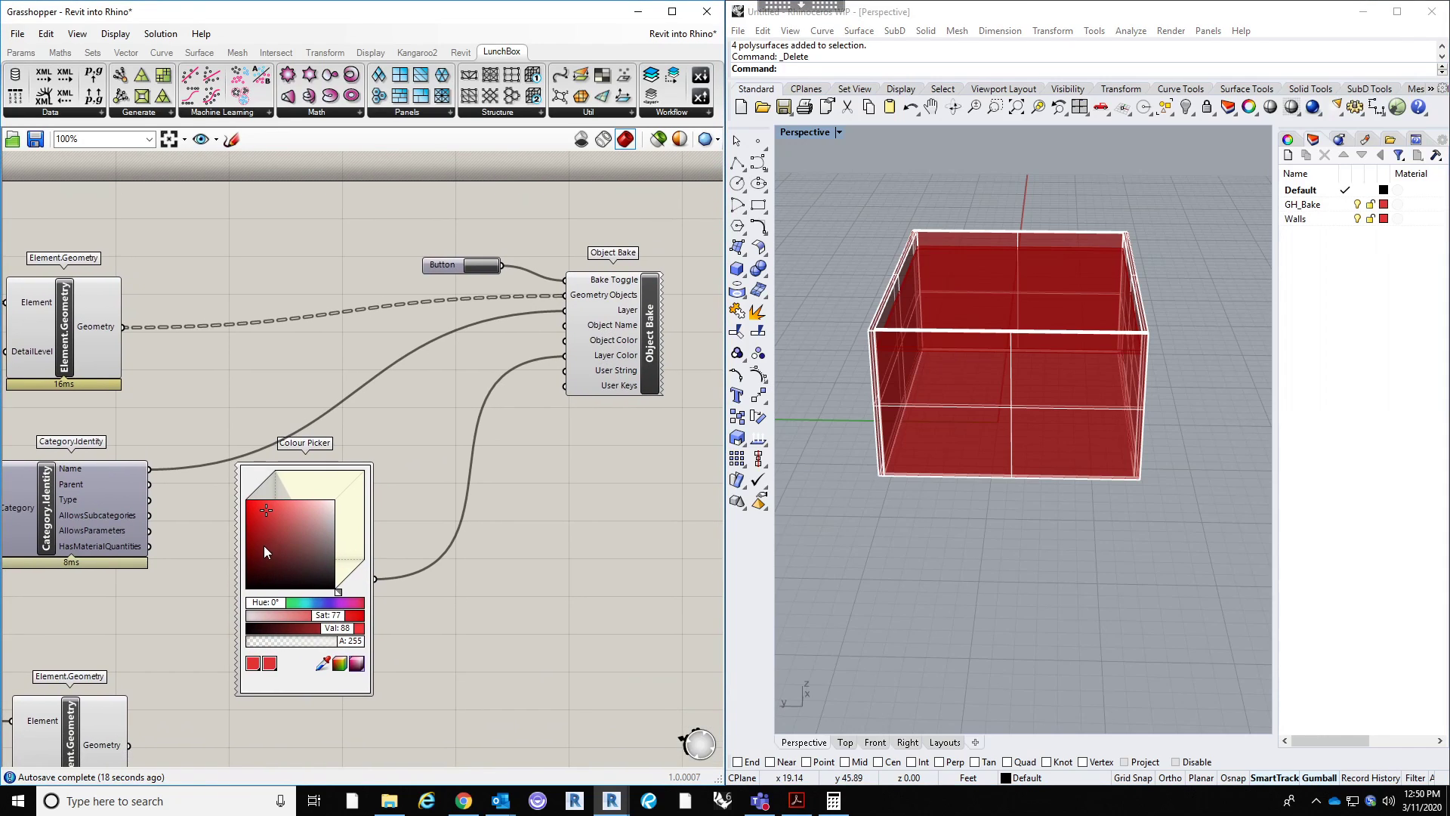
Step: Set the walls' Colour Picker to bright green with hue 147°, saturation 100 and value 100
{"action": "left_click", "coordinate": [304, 604]}
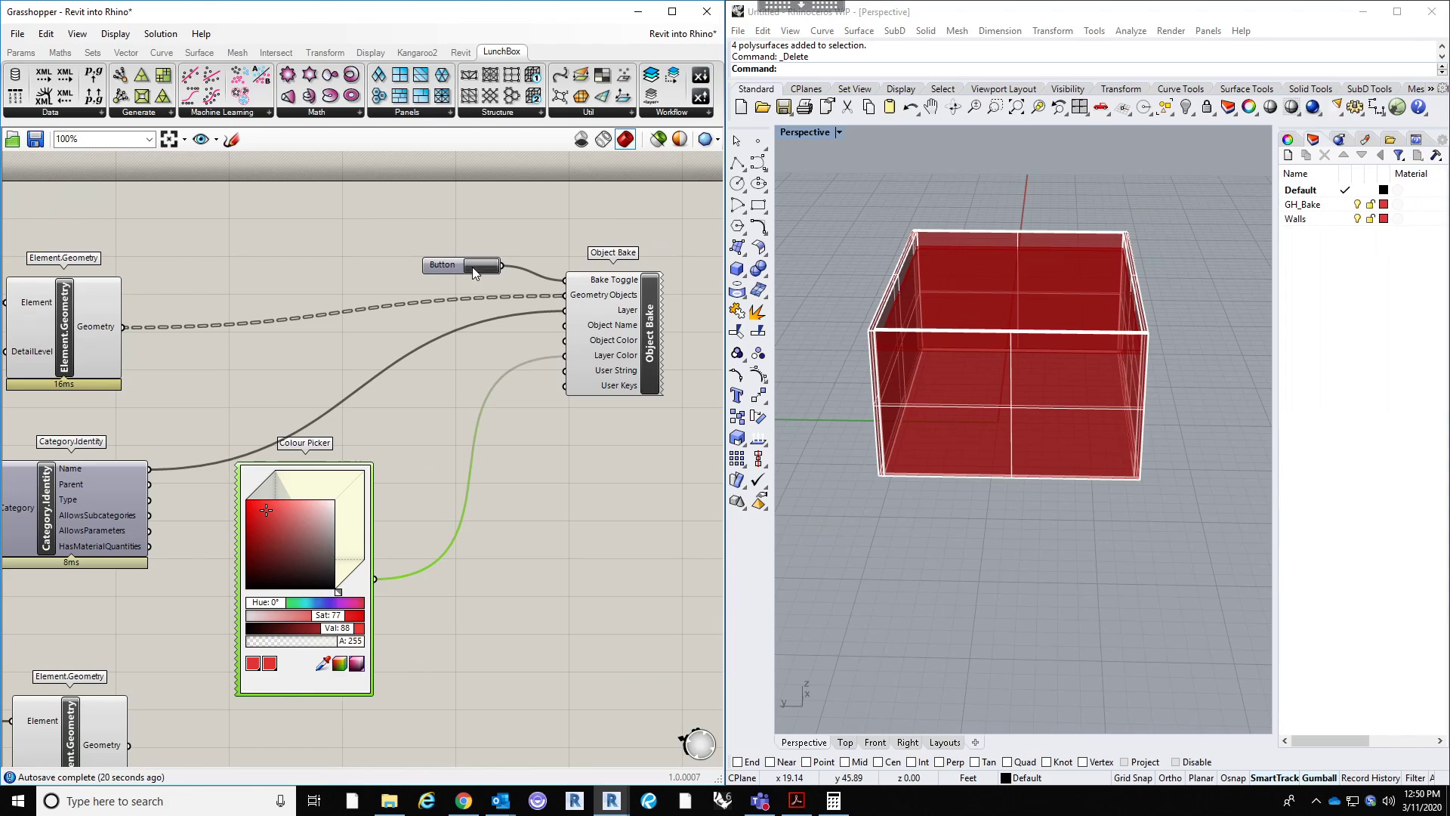
{"action": "mouse_move", "coordinate": [283, 544]}
{"action": "left_mouse_down"}
{"action": "mouse_move", "coordinate": [282, 565]}
{"action": "mouse_move", "coordinate": [307, 550]}
{"action": "left_mouse_up"}
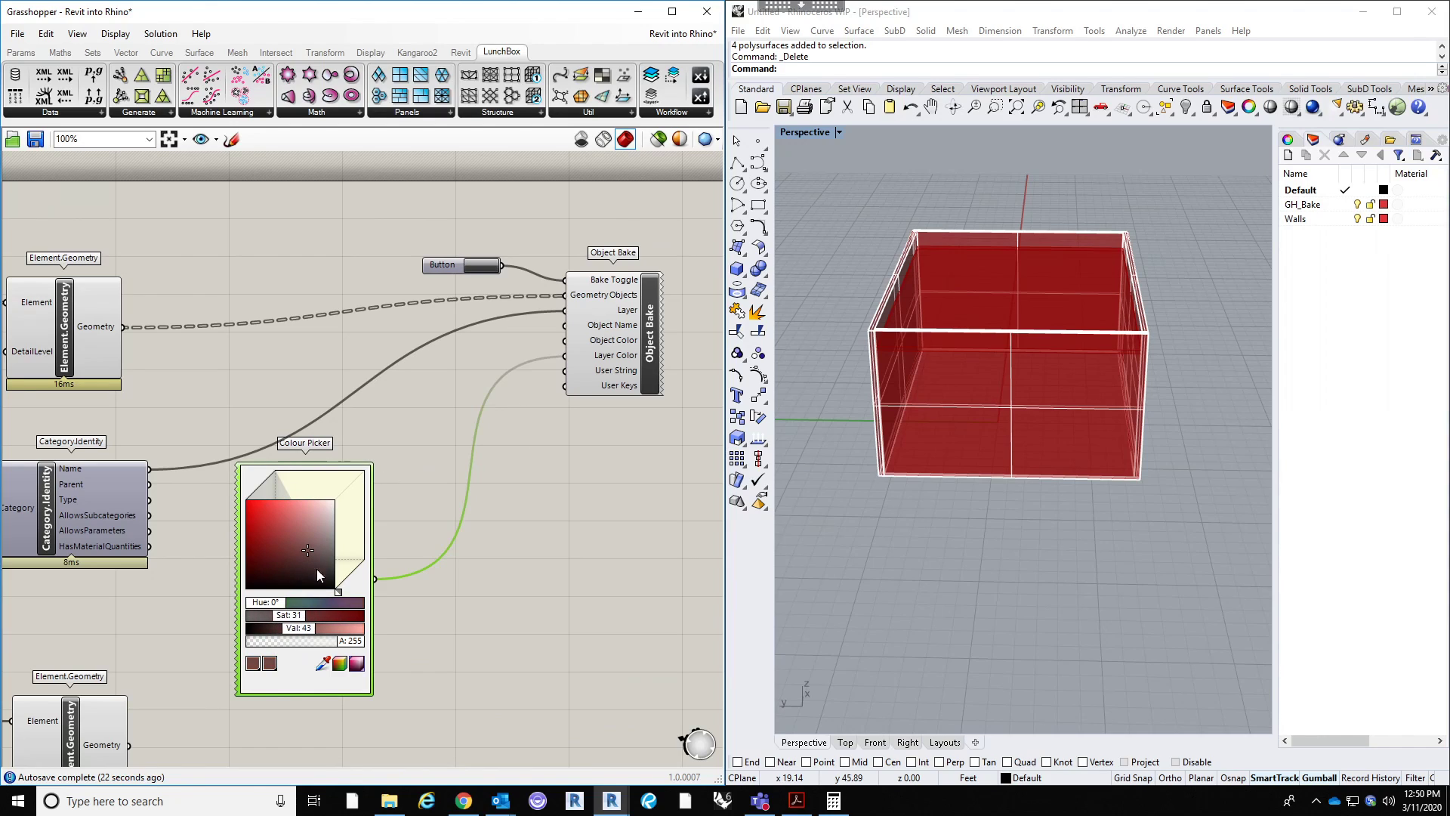
{"action": "left_click_drag", "start_coordinate": [278, 605], "coordinate": [297, 608]}
{"action": "left_click_drag", "start_coordinate": [315, 523], "coordinate": [254, 487]}
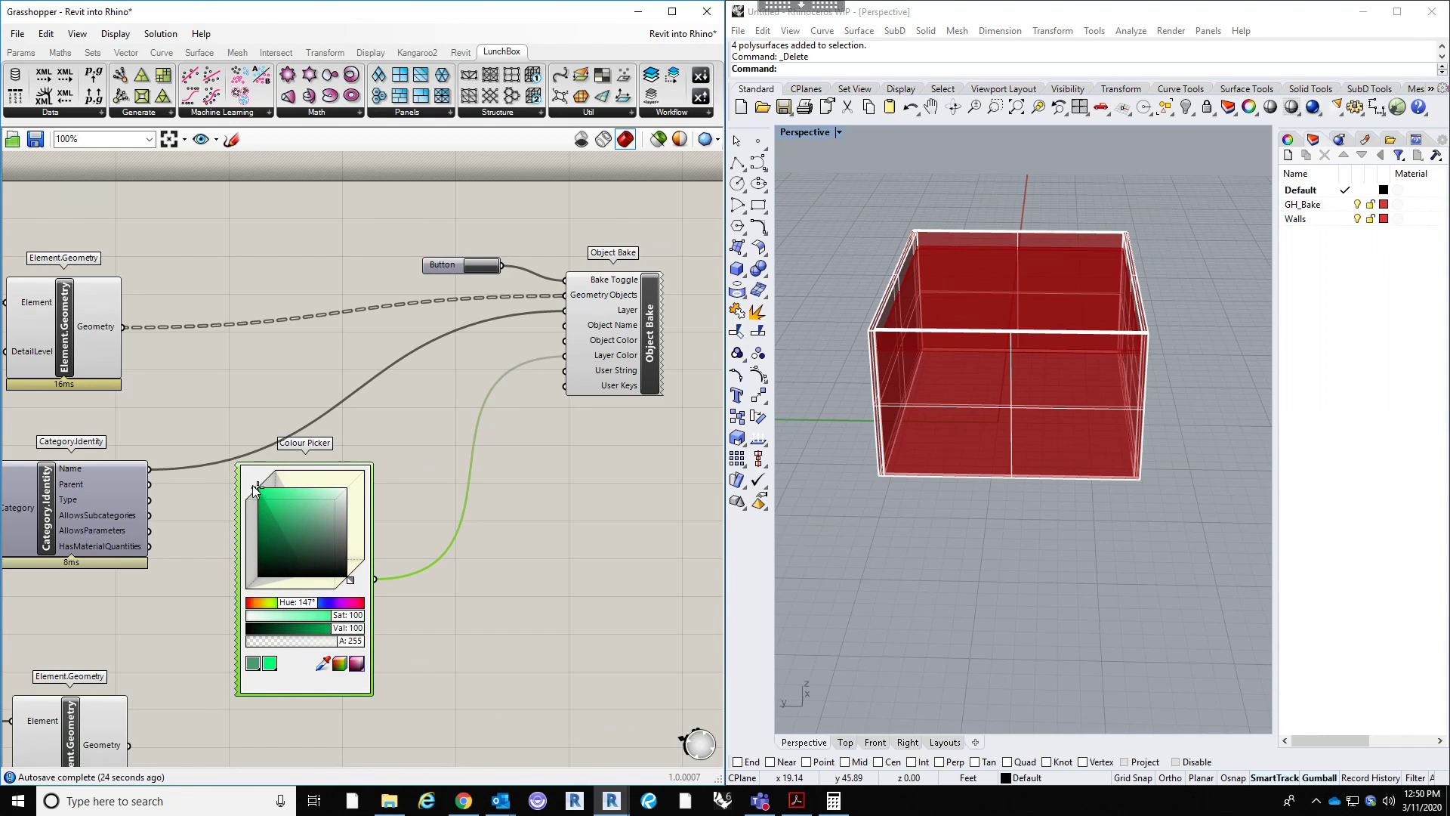
{"action": "left_click", "coordinate": [607, 418]}
Step: Rearrange the walls' bake components and set their Colour Picker to grey with hue 0°, saturation 0 and value 78
{"action": "right_click_drag", "start_coordinate": [566, 451], "coordinate": [483, 422]}
{"action": "left_click_drag", "start_coordinate": [551, 302], "coordinate": [558, 327]}
{"action": "right_click_drag", "start_coordinate": [508, 474], "coordinate": [542, 482]}
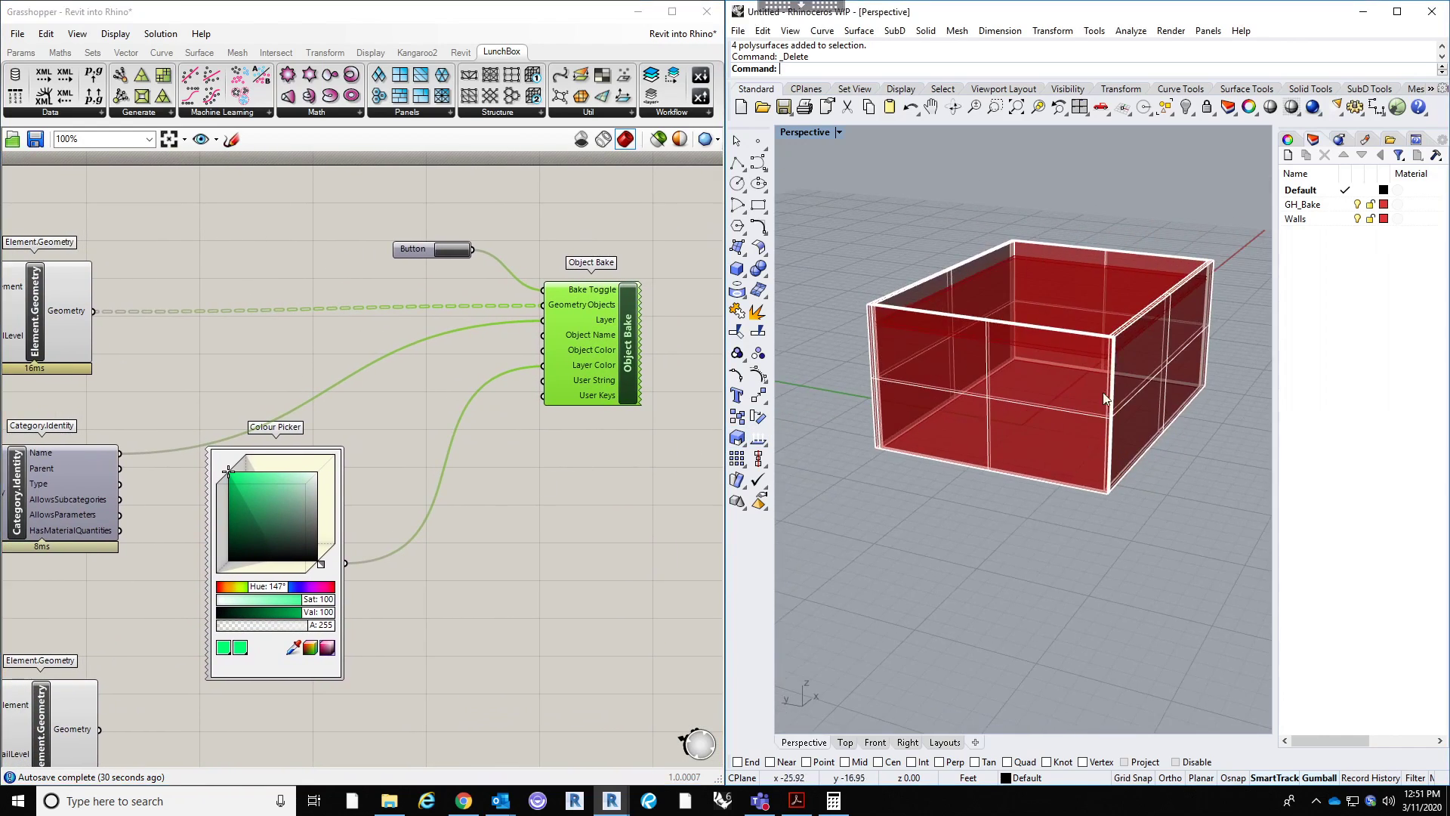
{"action": "scroll", "coordinate": [627, 404], "scroll_direction": "down", "scroll_amount": 3}
{"action": "left_click_drag", "start_coordinate": [445, 426], "coordinate": [497, 387]}
{"action": "left_click", "coordinate": [532, 496]}
{"action": "left_click_drag", "start_coordinate": [452, 501], "coordinate": [512, 478]}
Step: Duplicate the Button, Colour Picker and Object Bake group twice, placing one copy beside the floors row and one beside the roofs row
{"action": "left_click_drag", "start_coordinate": [648, 438], "coordinate": [488, 198]}
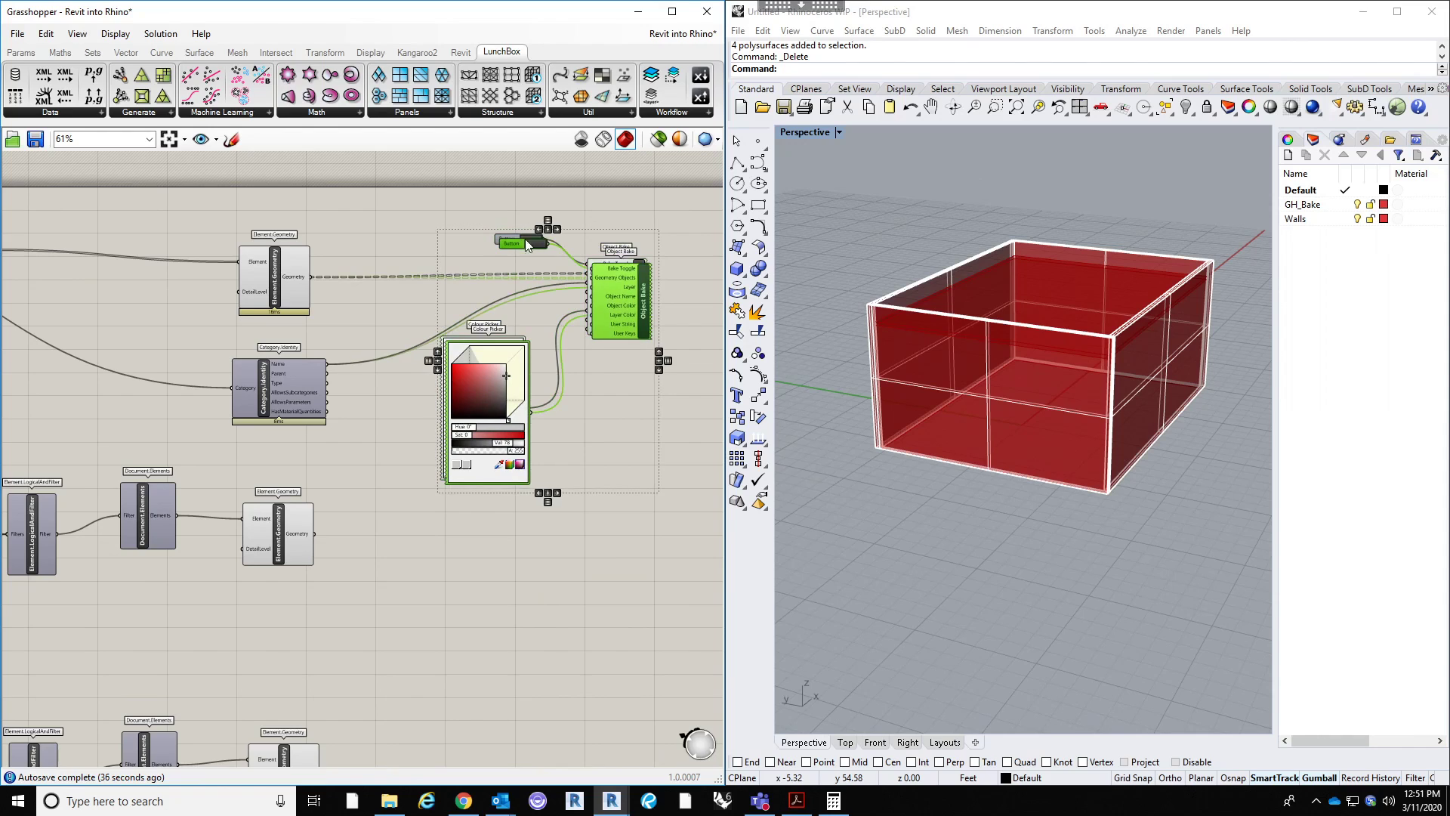
{"action": "left_click_drag", "start_coordinate": [635, 321], "coordinate": [616, 537], "text": "alt"}
{"action": "right_click_drag", "start_coordinate": [662, 486], "coordinate": [684, 195]}
{"action": "scroll", "coordinate": [669, 254], "scroll_direction": "down", "scroll_amount": 3}
{"action": "key", "text": "ctrl+v"}
{"action": "left_click_drag", "start_coordinate": [562, 184], "coordinate": [539, 508]}
{"action": "left_click", "coordinate": [590, 450]}
Step: Set the roofs row's Colour Picker to cyan with hue 187°, saturation 100 and value 100
{"action": "scroll", "coordinate": [590, 450], "scroll_direction": "up", "scroll_amount": 5}
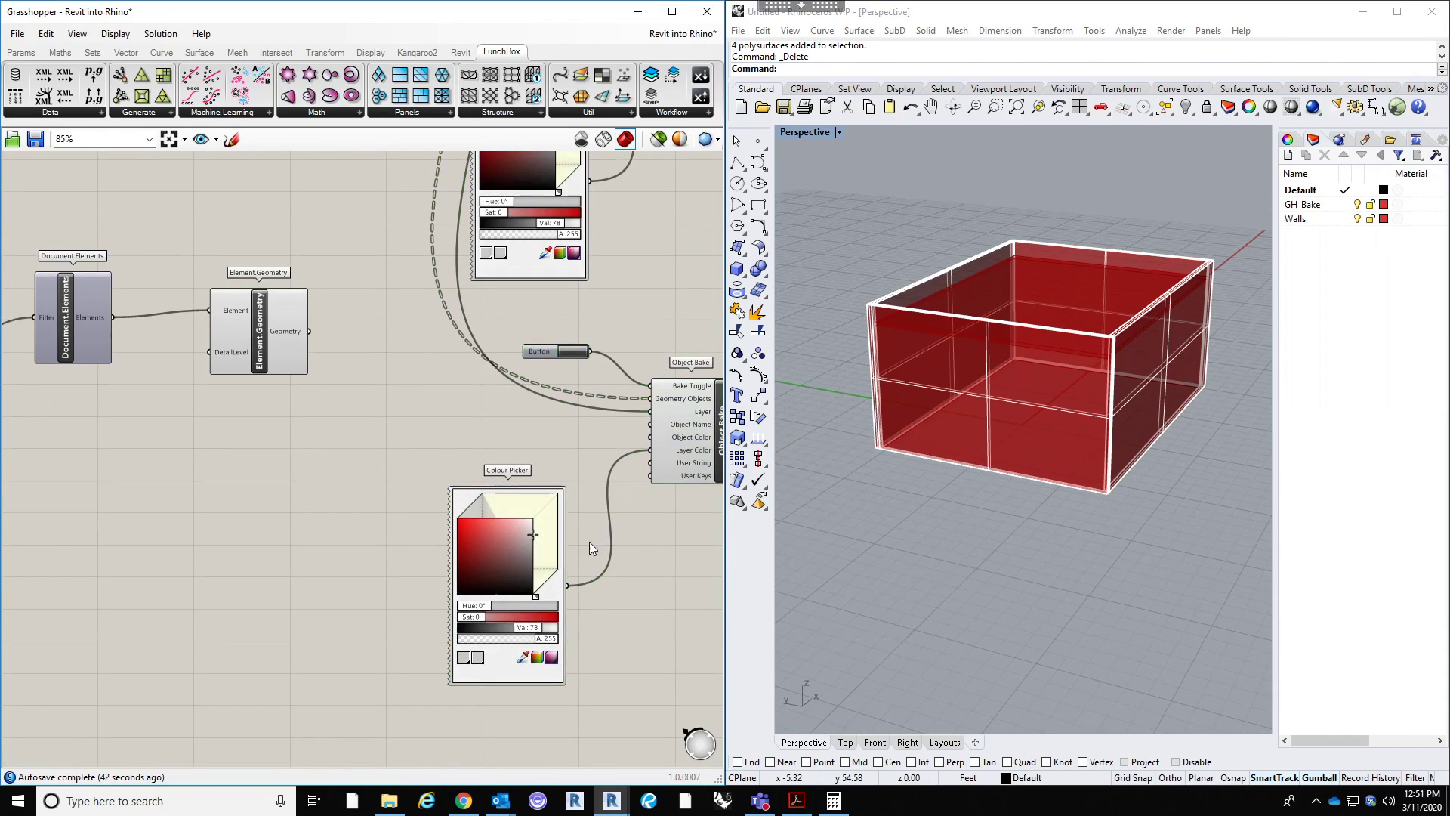
{"action": "scroll", "coordinate": [509, 541], "scroll_direction": "up", "scroll_amount": 3}
{"action": "left_click_drag", "start_coordinate": [446, 644], "coordinate": [512, 641]}
{"action": "left_click_drag", "start_coordinate": [483, 510], "coordinate": [465, 484]}
{"action": "left_click_drag", "start_coordinate": [445, 648], "coordinate": [511, 647]}
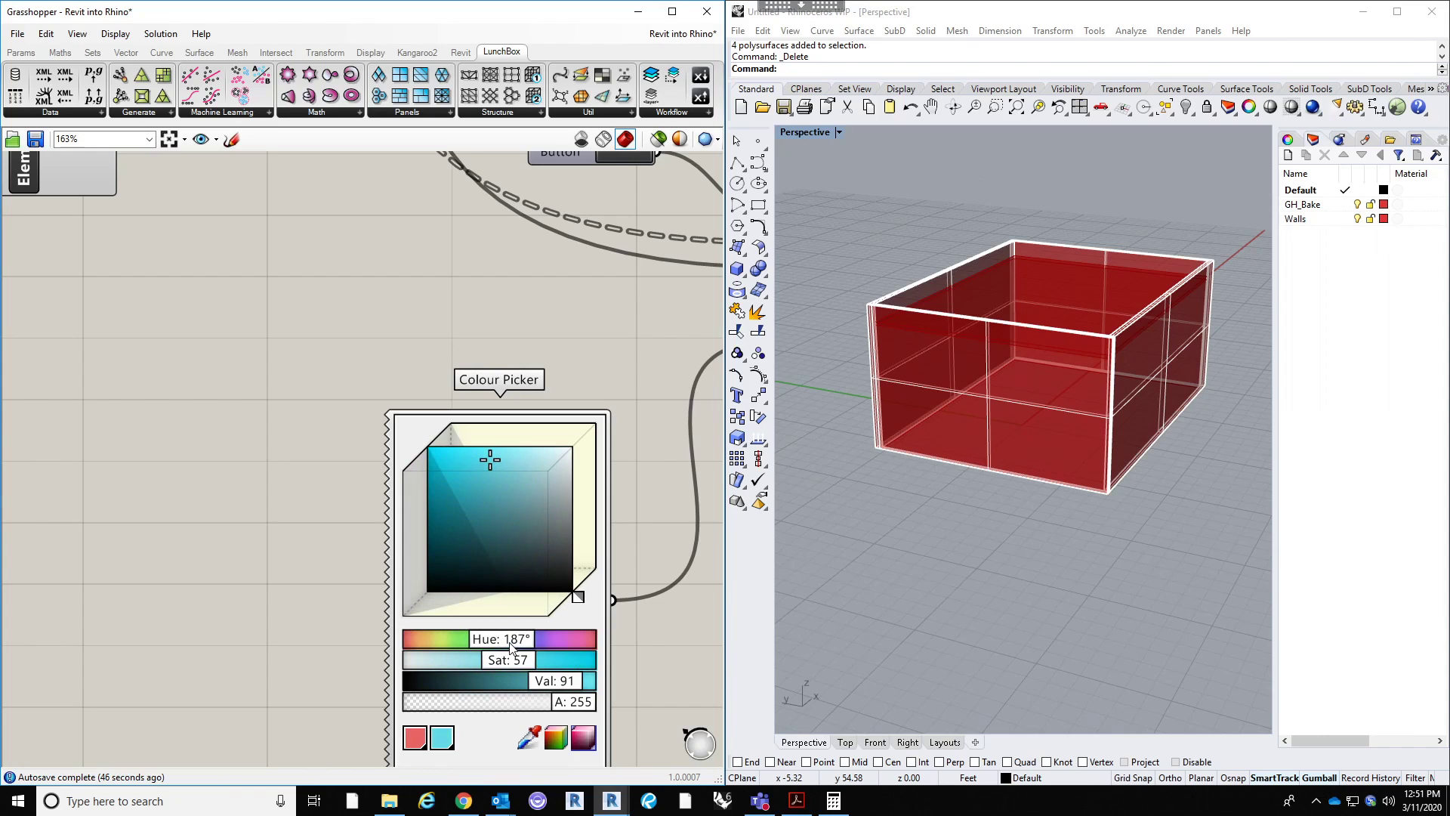
{"action": "left_click_drag", "start_coordinate": [492, 494], "coordinate": [424, 413]}
Step: Duplicate the Category.Identity component into the floors row and the roofs row, below each Element.Geometry
{"action": "right_click_drag", "start_coordinate": [531, 275], "coordinate": [405, 350]}
{"action": "scroll", "coordinate": [560, 400], "scroll_direction": "down", "scroll_amount": 3}
{"action": "right_click_drag", "start_coordinate": [560, 400], "coordinate": [489, 492]}
{"action": "scroll", "coordinate": [342, 375], "scroll_direction": "up", "scroll_amount": 2}
{"action": "scroll", "coordinate": [506, 450], "scroll_direction": "down", "scroll_amount": 3}
{"action": "right_click_drag", "start_coordinate": [341, 375], "coordinate": [464, 557]}
{"action": "scroll", "coordinate": [469, 442], "scroll_direction": "down", "scroll_amount": 1}
{"action": "scroll", "coordinate": [465, 558], "scroll_direction": "down", "scroll_amount": 2}
{"action": "scroll", "coordinate": [391, 282], "scroll_direction": "up", "scroll_amount": 1}
{"action": "left_click", "coordinate": [387, 283]}
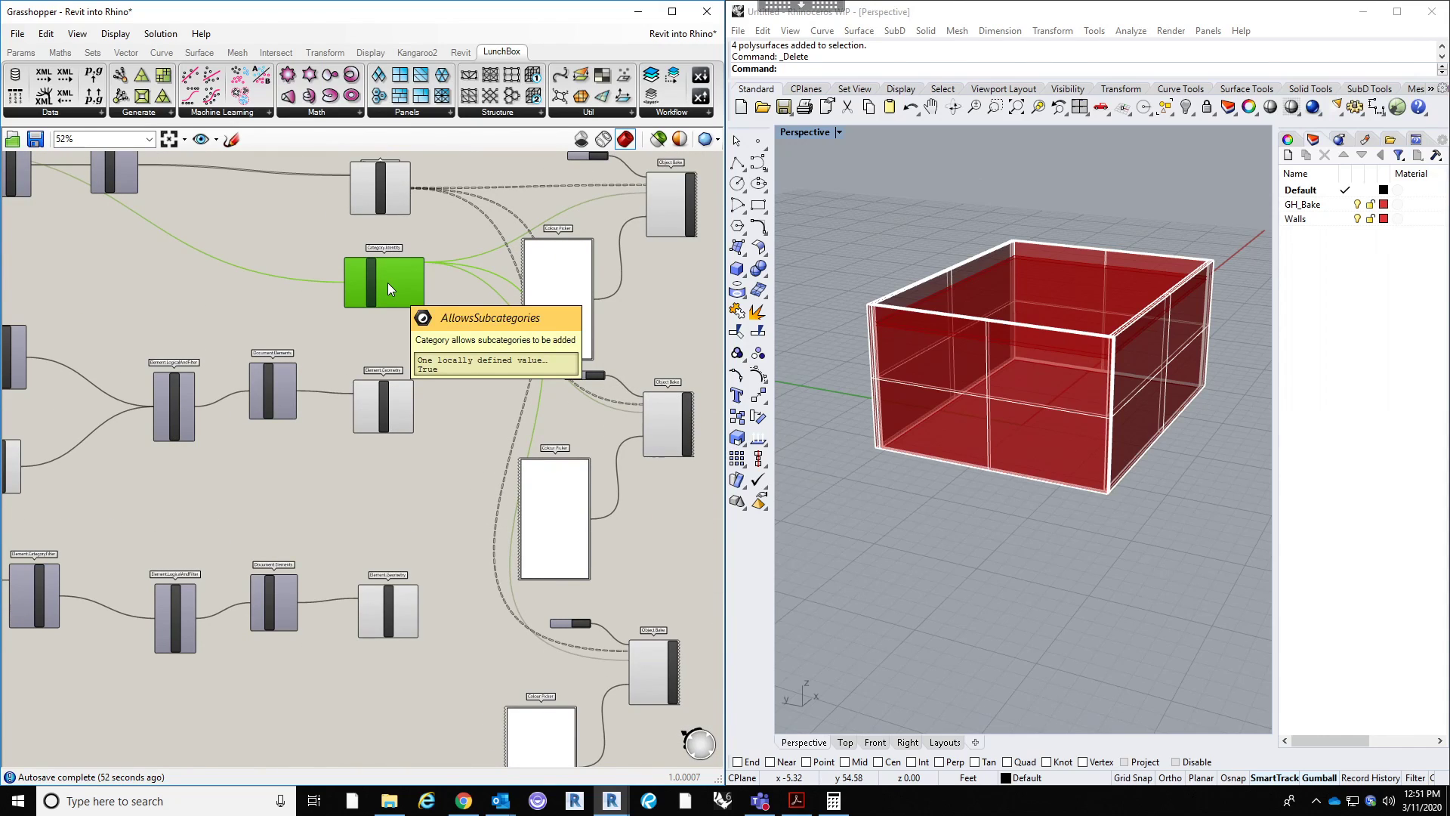
{"action": "key", "text": "ctrl+v"}
{"action": "left_click_drag", "start_coordinate": [388, 283], "coordinate": [379, 503]}
{"action": "right_click_drag", "start_coordinate": [61, 453], "coordinate": [340, 438]}
{"action": "scroll", "coordinate": [276, 435], "scroll_direction": "up", "scroll_amount": 4}
{"action": "scroll", "coordinate": [341, 439], "scroll_direction": "down", "scroll_amount": 5}
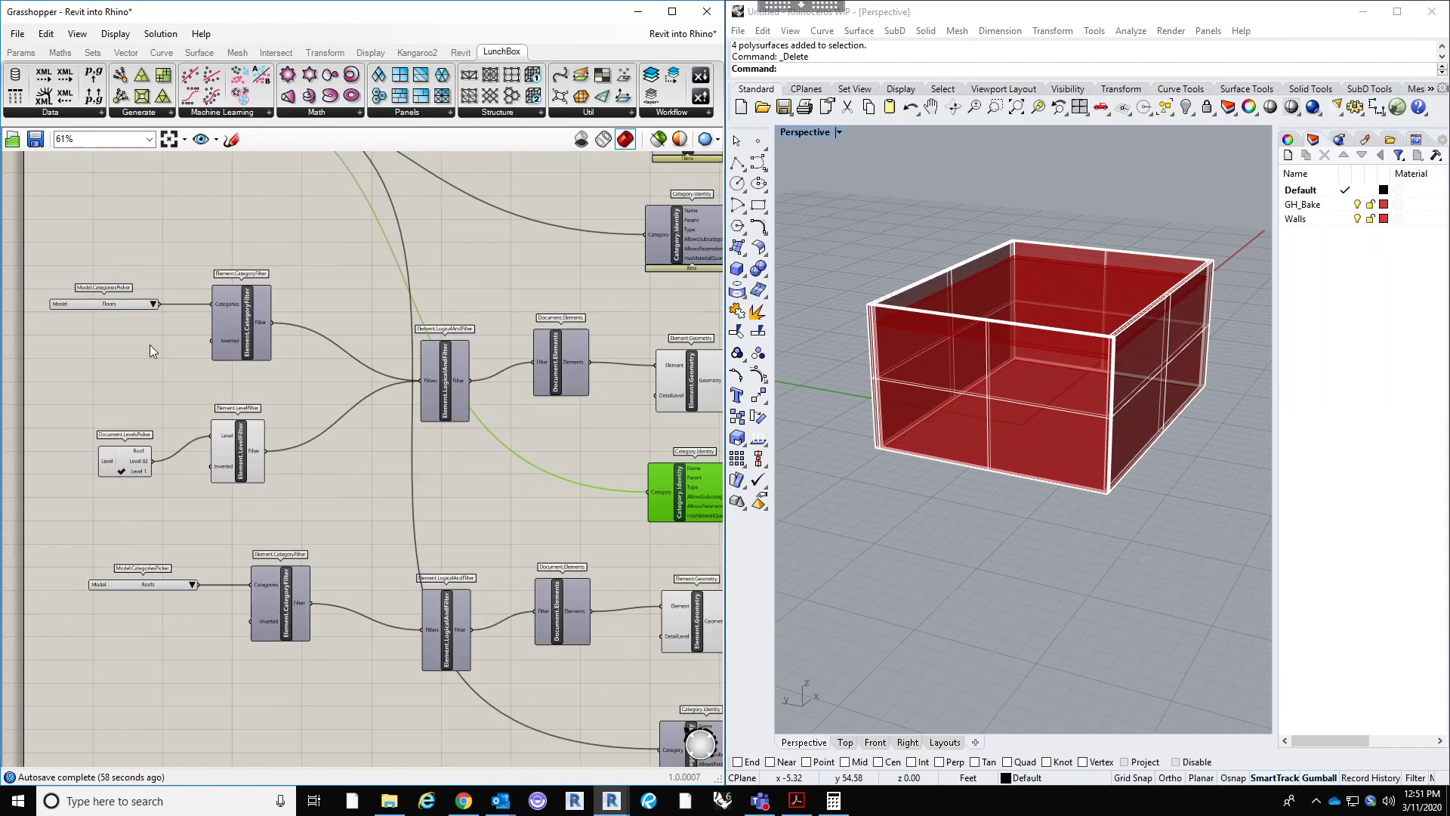
Step: Wire the Floors and Roofs Model.CategoriesPicker outputs into the Category inputs of their respective Category.Identity copies
{"action": "left_click_drag", "start_coordinate": [157, 310], "coordinate": [549, 467], "text": "shift"}
{"action": "scroll", "coordinate": [593, 471], "scroll_direction": "up", "scroll_amount": 5}
{"action": "scroll", "coordinate": [543, 466], "scroll_direction": "down", "scroll_amount": 5}
{"action": "right_click_drag", "start_coordinate": [501, 545], "coordinate": [501, 385]}
{"action": "scroll", "coordinate": [501, 385], "scroll_direction": "up", "scroll_amount": 3}
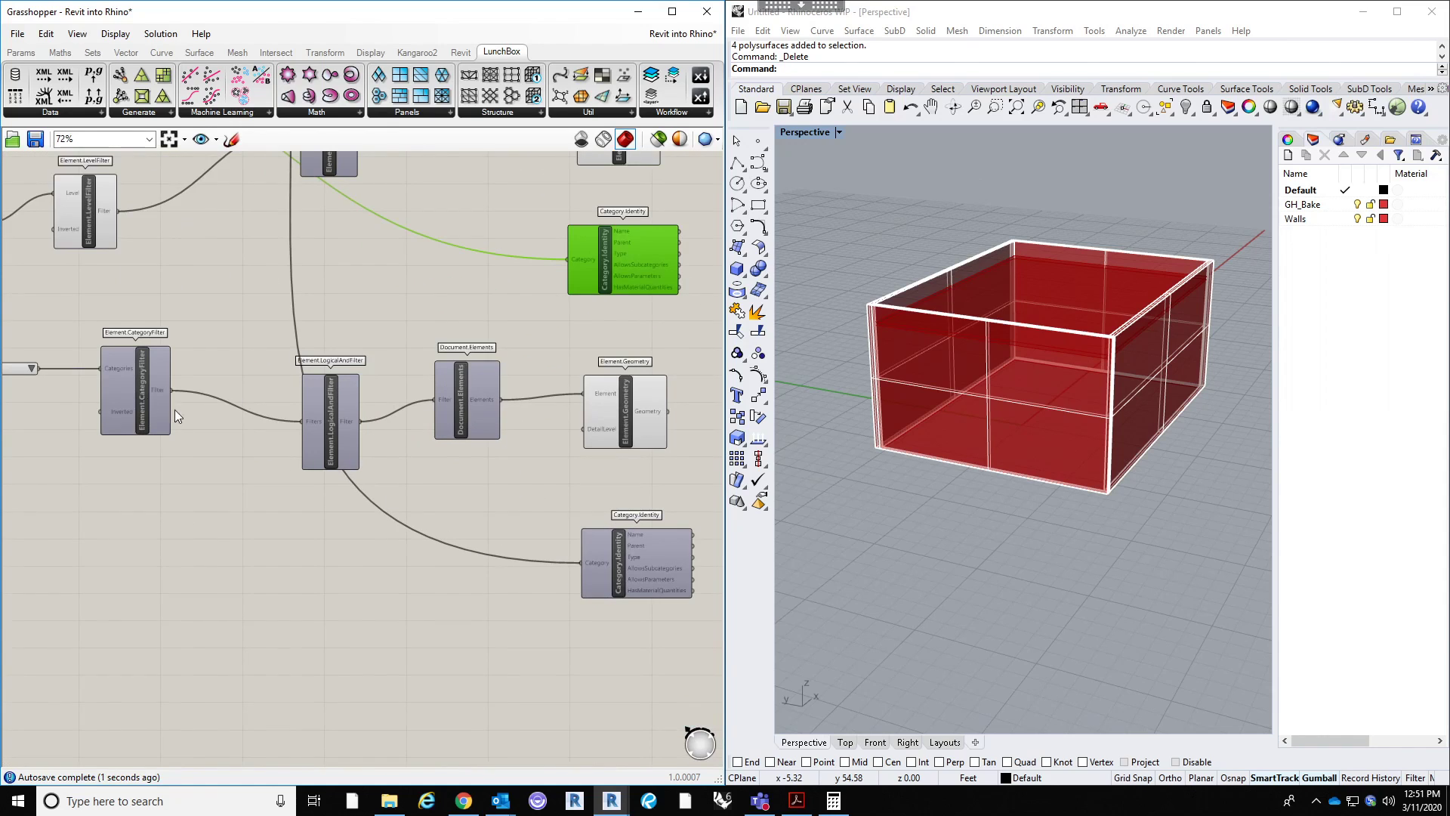
{"action": "left_click_drag", "start_coordinate": [39, 371], "coordinate": [580, 562]}
Step: Wire the Name outputs of the floors and roofs Category.Identity components into the Layer inputs of their Object Bake components
{"action": "right_click_drag", "start_coordinate": [498, 604], "coordinate": [236, 552]}
{"action": "right_click_drag", "start_coordinate": [553, 420], "coordinate": [467, 540]}
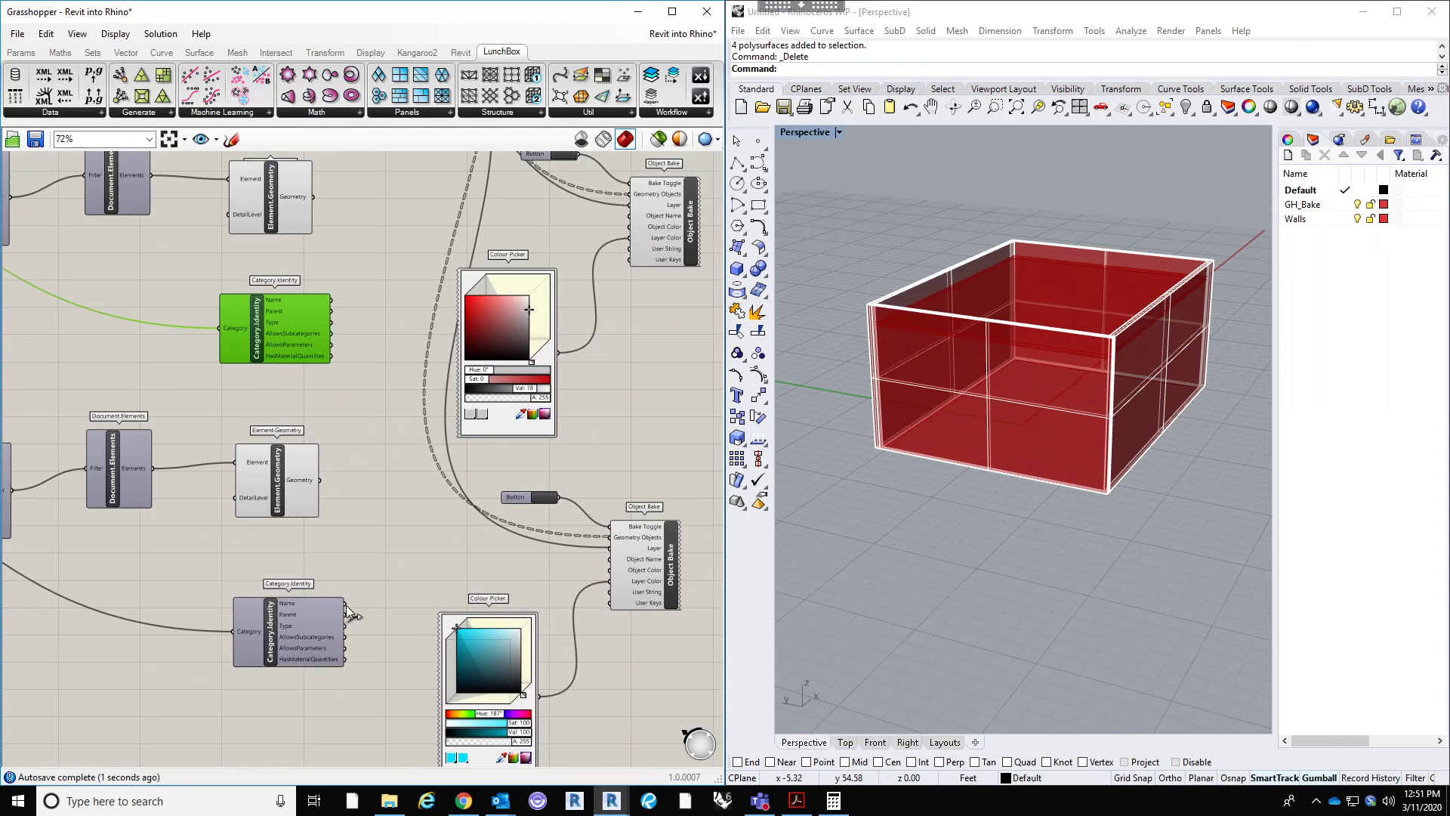
{"action": "left_click_drag", "start_coordinate": [591, 559], "coordinate": [600, 551]}
{"action": "right_click_drag", "start_coordinate": [328, 277], "coordinate": [283, 378]}
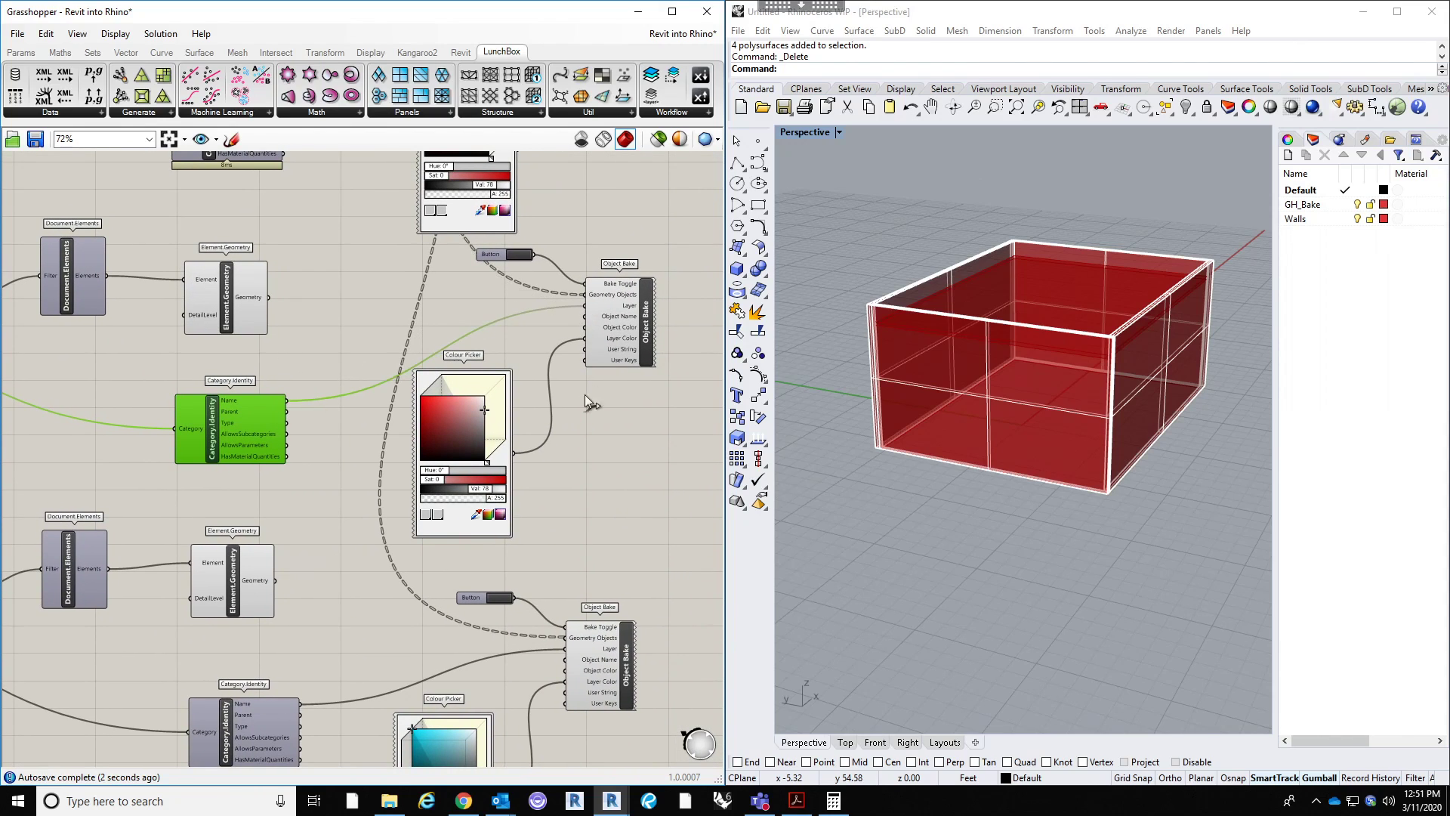
Step: Set the floors row's Colour Picker to magenta with hue 318°, saturation 100 and value 100
{"action": "scroll", "coordinate": [441, 445], "scroll_direction": "up", "scroll_amount": 5}
{"action": "left_click_drag", "start_coordinate": [462, 532], "coordinate": [569, 500]}
{"action": "left_click", "coordinate": [531, 333]}
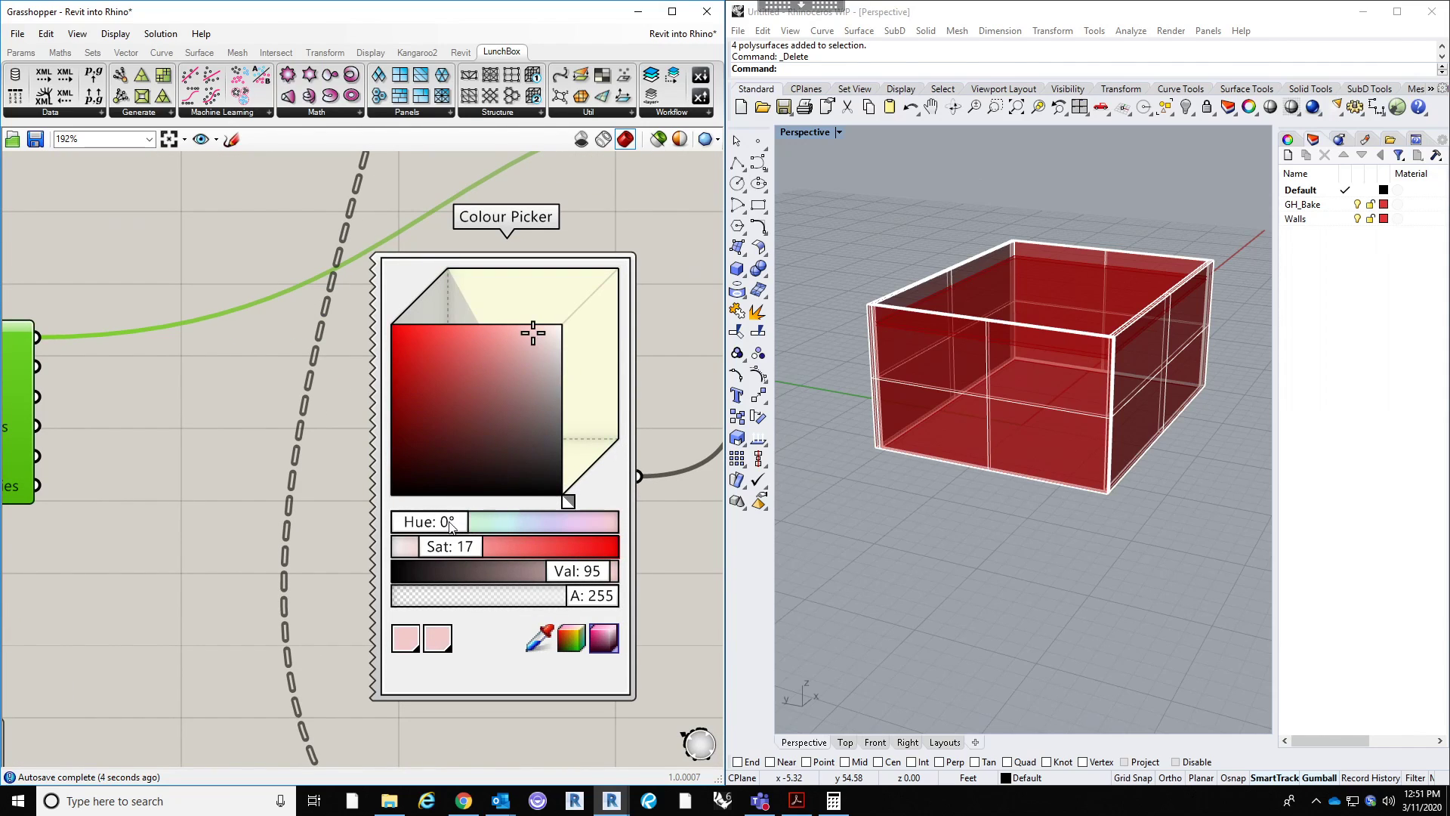
{"action": "left_click_drag", "start_coordinate": [445, 522], "coordinate": [578, 521]}
{"action": "left_click_drag", "start_coordinate": [491, 325], "coordinate": [404, 243]}
Step: Trigger the Buttons of the floors and roofs rows to bake both categories onto their own Rhino layers
{"action": "scroll", "coordinate": [314, 398], "scroll_direction": "down", "scroll_amount": 3}
{"action": "scroll", "coordinate": [472, 438], "scroll_direction": "down", "scroll_amount": 2}
{"action": "right_click_drag", "start_coordinate": [514, 500], "coordinate": [384, 587]}
{"action": "scroll", "coordinate": [392, 308], "scroll_direction": "up", "scroll_amount": 1}
{"action": "left_click", "coordinate": [360, 347]}
{"action": "right_click_drag", "start_coordinate": [478, 562], "coordinate": [537, 279]}
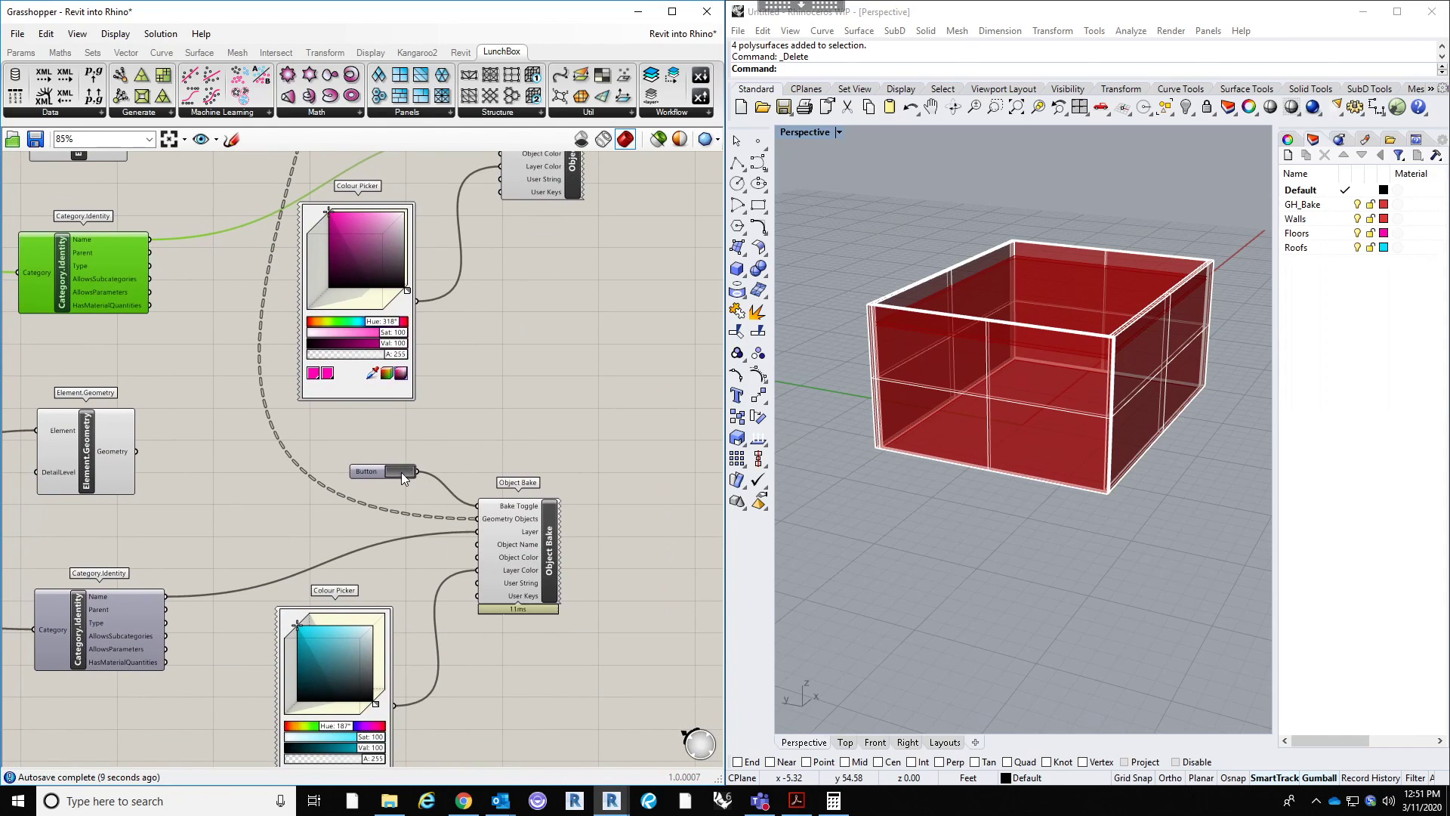
{"action": "left_click", "coordinate": [1352, 256]}
Step: Examine the baked geometry in the Rhino perspective view and the wiring of the three Grasshopper rows
{"action": "right_click_drag", "start_coordinate": [1163, 468], "coordinate": [1065, 476]}
{"action": "scroll", "coordinate": [545, 370], "scroll_direction": "down", "scroll_amount": 3}
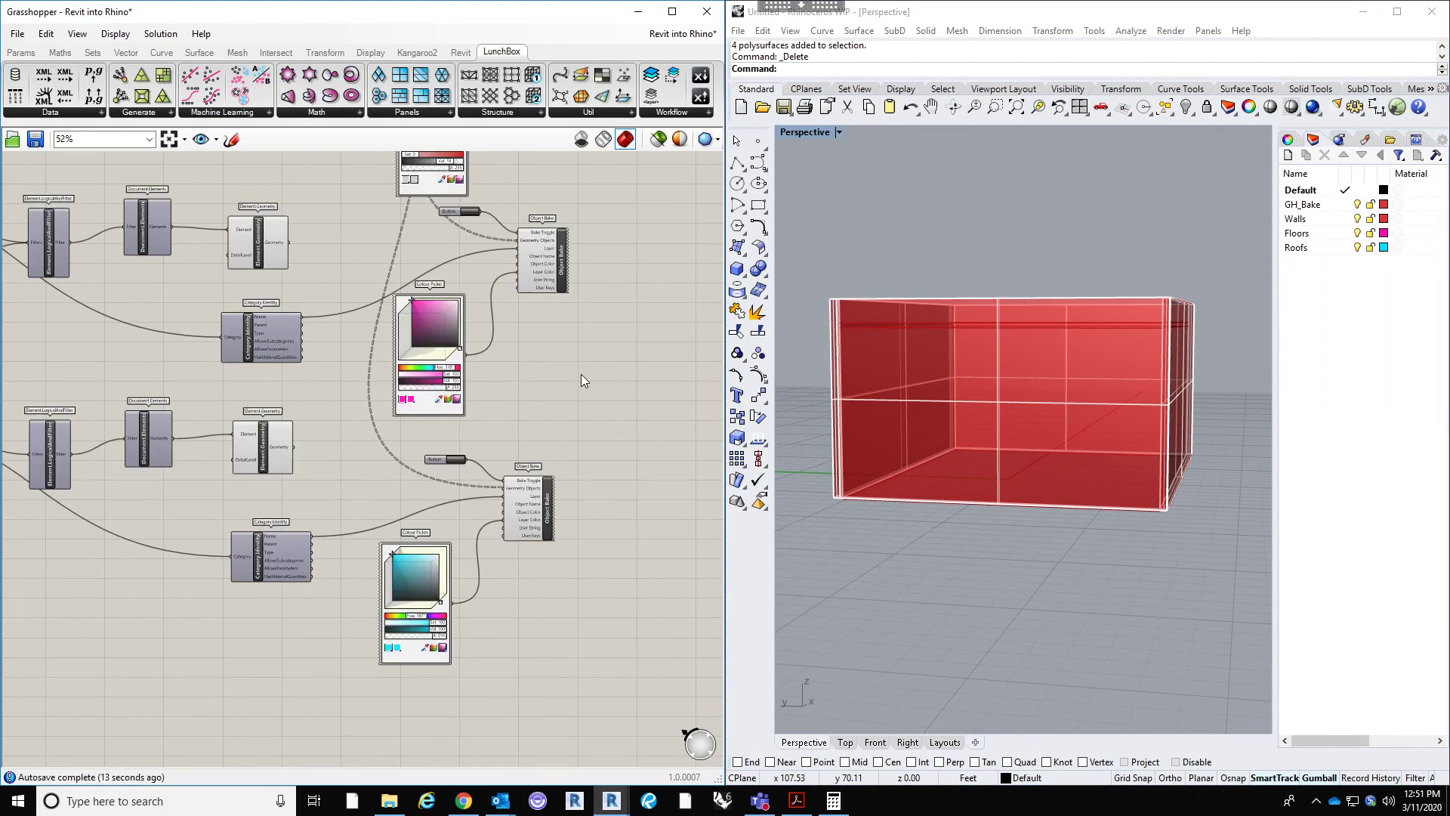
{"action": "right_click_drag", "start_coordinate": [581, 374], "coordinate": [592, 466]}
{"action": "right_click_drag", "start_coordinate": [937, 378], "coordinate": [1014, 502]}
{"action": "right_click_drag", "start_coordinate": [991, 560], "coordinate": [994, 623]}
{"action": "scroll", "coordinate": [998, 554], "scroll_direction": "up", "scroll_amount": 2}
{"action": "scroll", "coordinate": [974, 592], "scroll_direction": "down", "scroll_amount": 5}
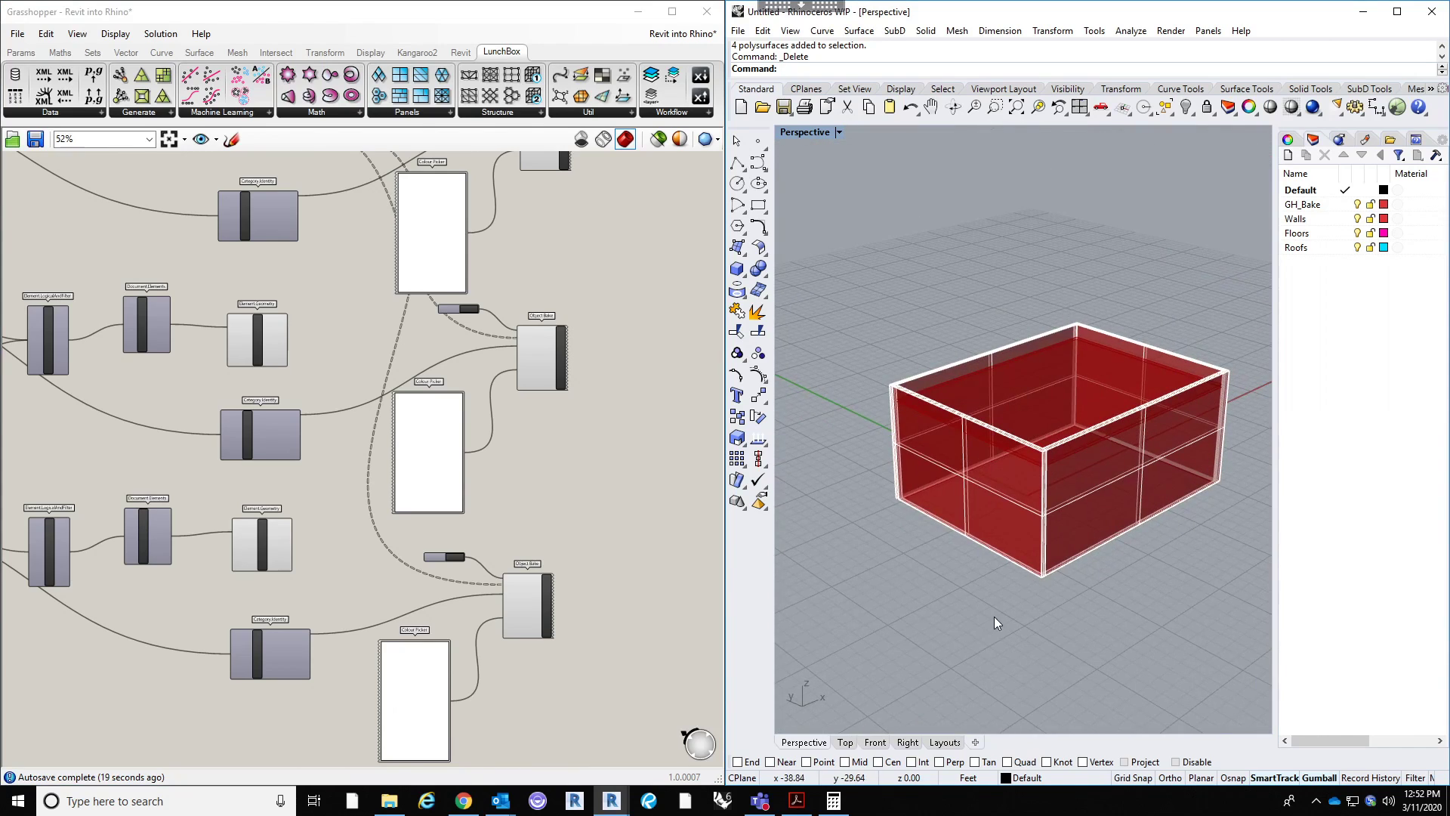
{"action": "scroll", "coordinate": [574, 476], "scroll_direction": "down", "scroll_amount": 3}
{"action": "scroll", "coordinate": [106, 337], "scroll_direction": "up", "scroll_amount": 5}
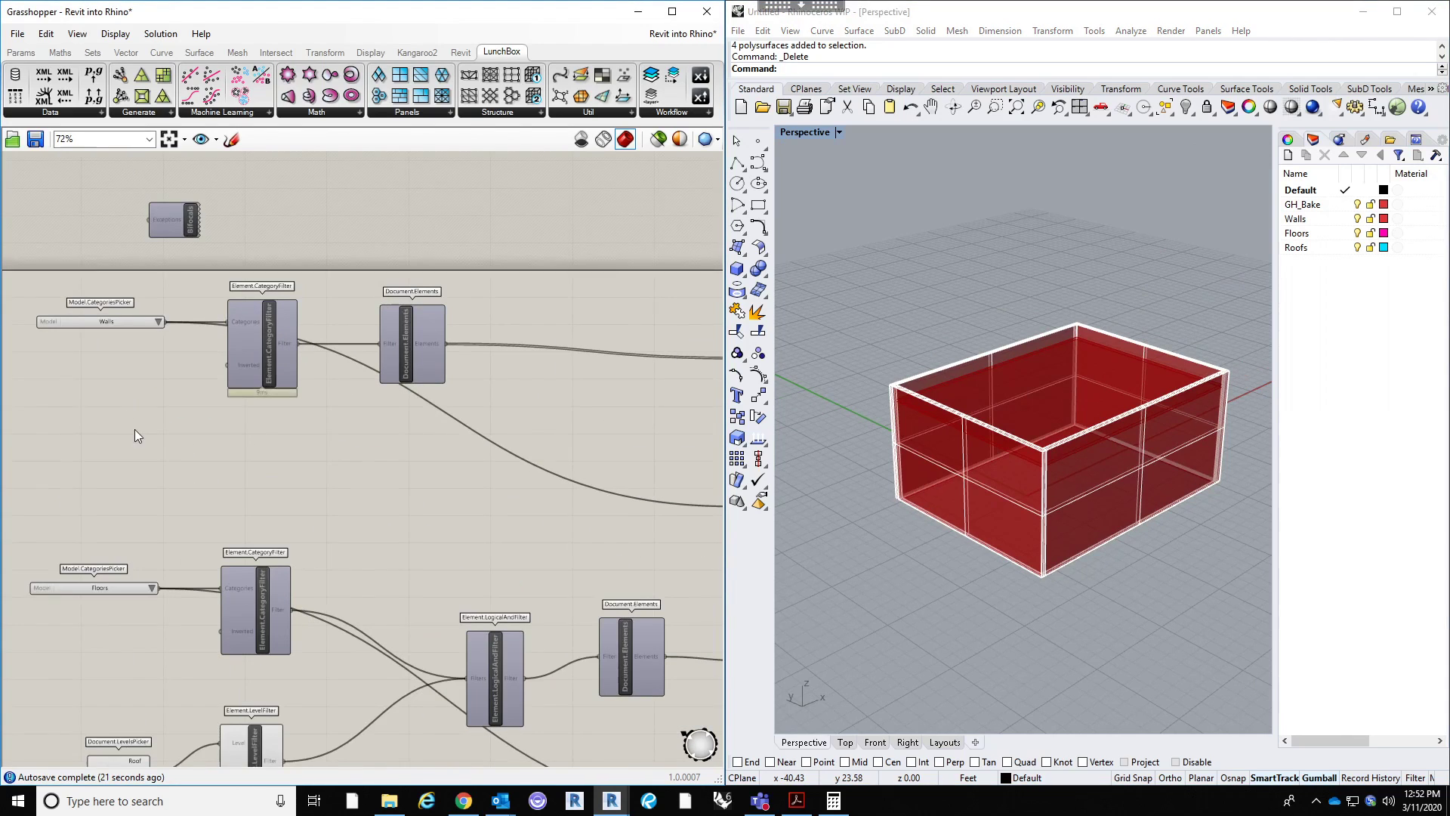
Step: Uncover Revit's 3D view to check the source model, then bring Grasshopper back and maximize its window
{"action": "left_click_drag", "start_coordinate": [527, 9], "coordinate": [1047, 497]}
{"action": "right_click", "coordinate": [502, 361]}
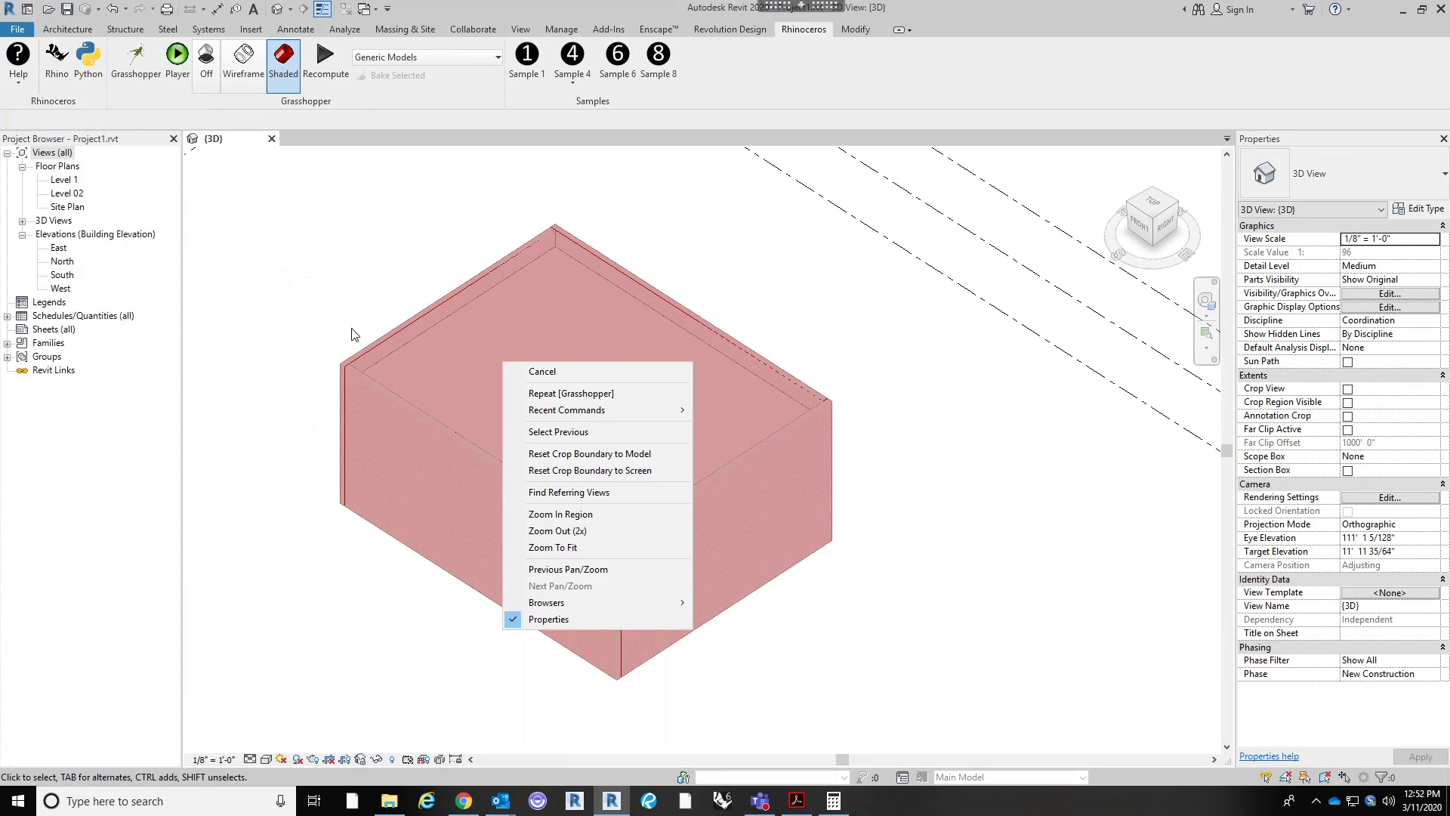
{"action": "left_click", "coordinate": [329, 457]}
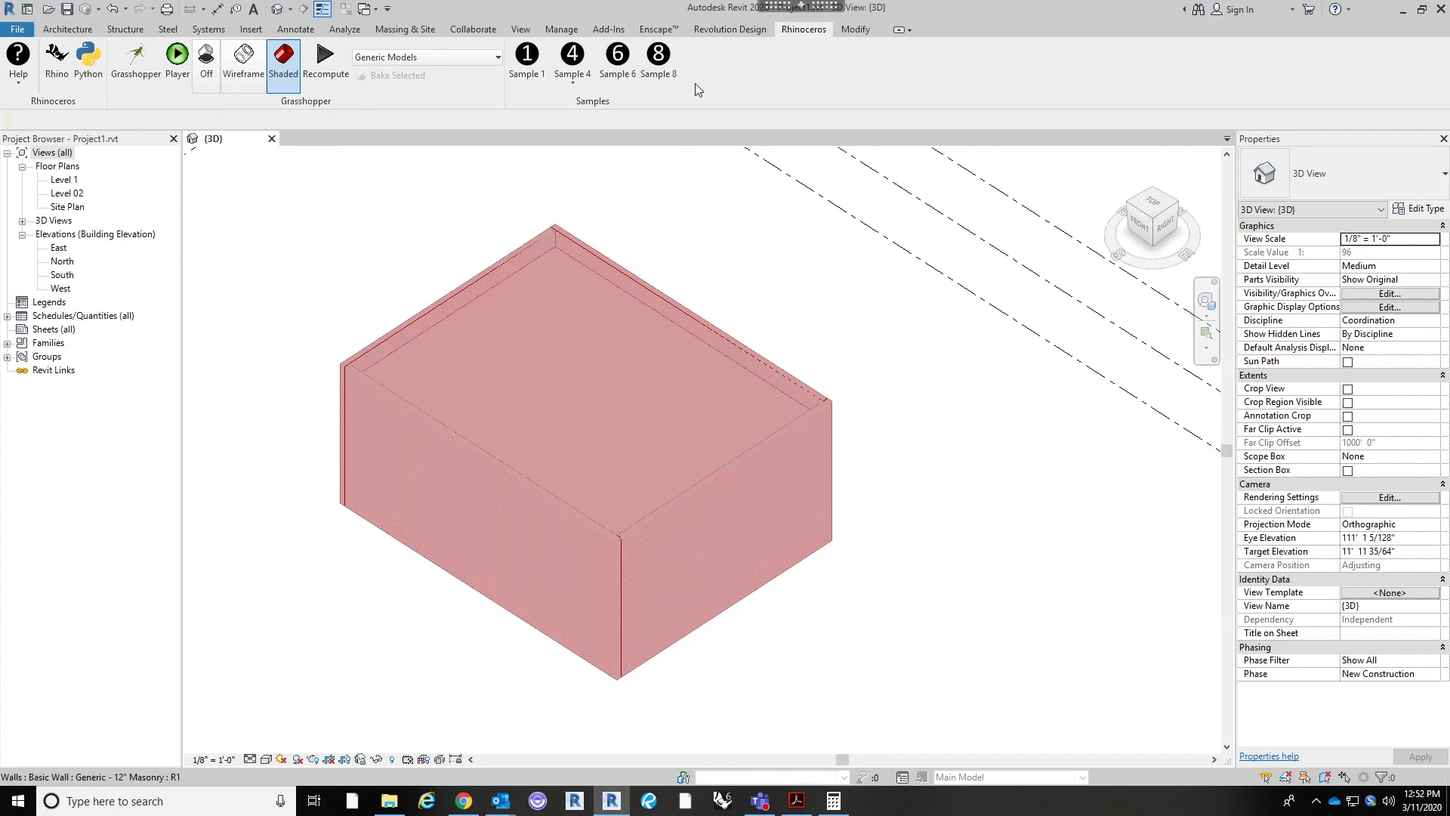
{"action": "left_click", "coordinate": [136, 61]}
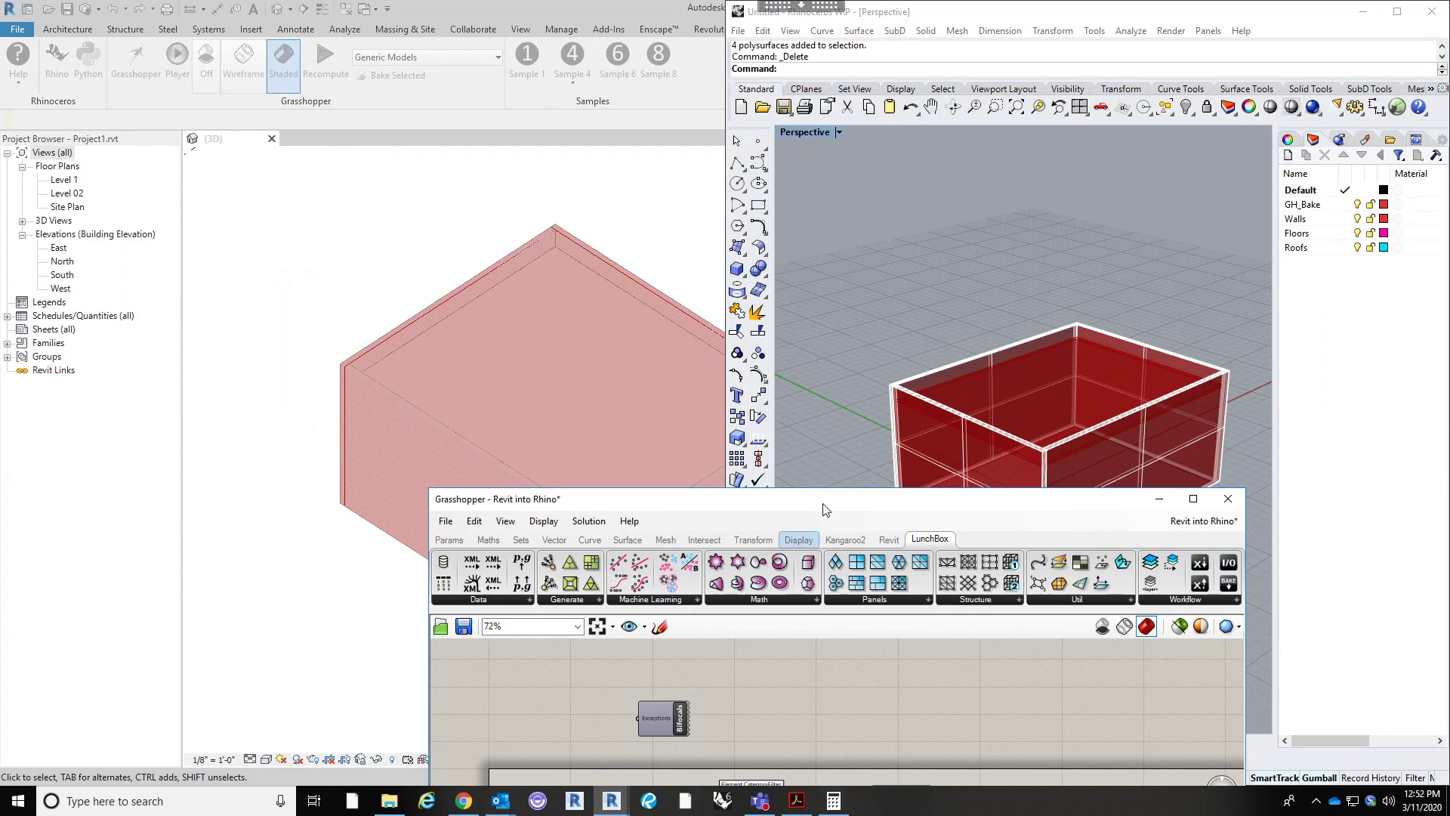
{"action": "left_click_drag", "start_coordinate": [815, 492], "coordinate": [370, 7]}
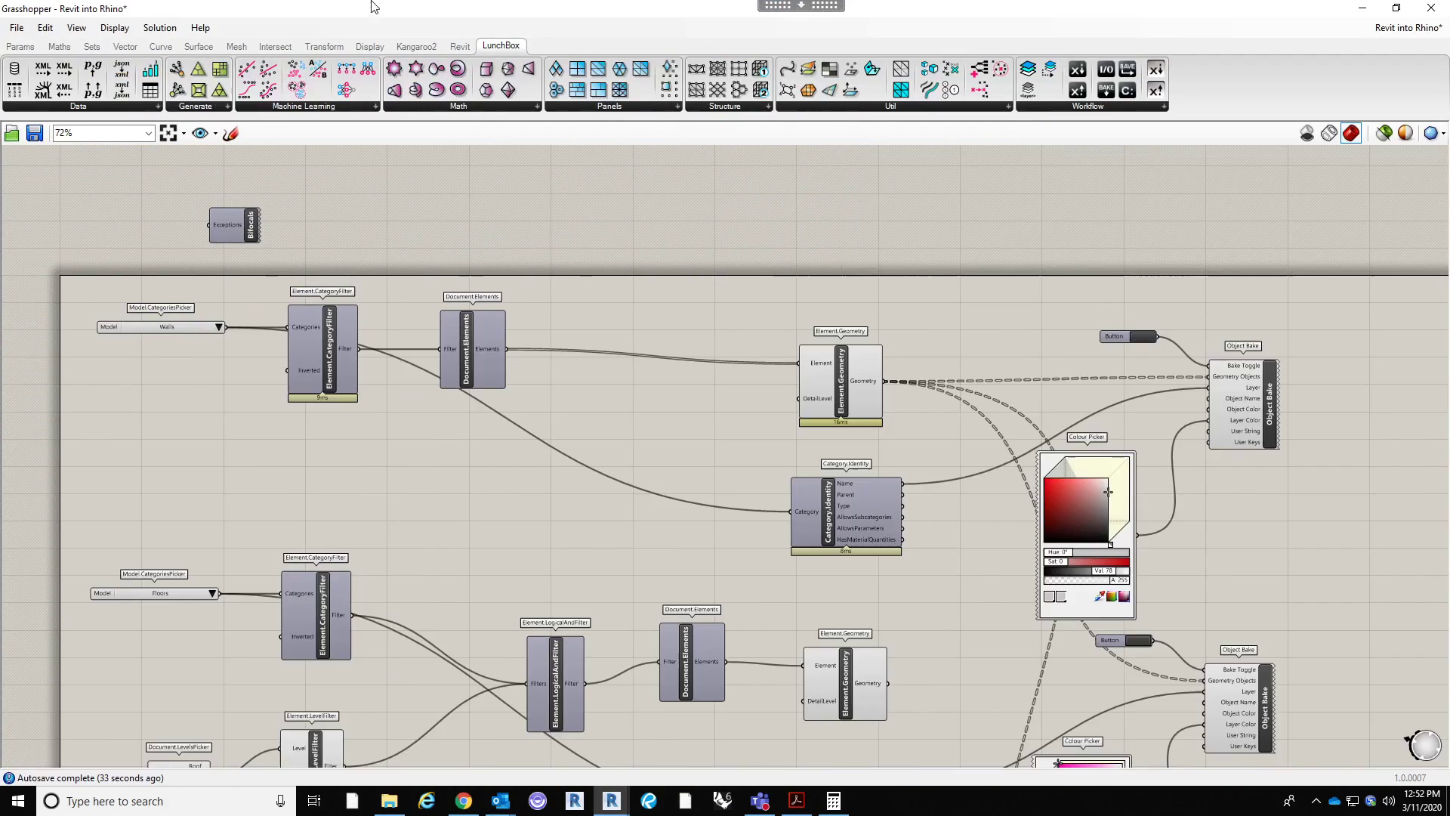
Step: Move the floors row's Button next to the Floors Model.CategoriesPicker at the start of the row
{"action": "scroll", "coordinate": [813, 422], "scroll_direction": "down", "scroll_amount": 3}
{"action": "right_click_drag", "start_coordinate": [734, 400], "coordinate": [822, 264]}
{"action": "scroll", "coordinate": [1056, 356], "scroll_direction": "up", "scroll_amount": 5}
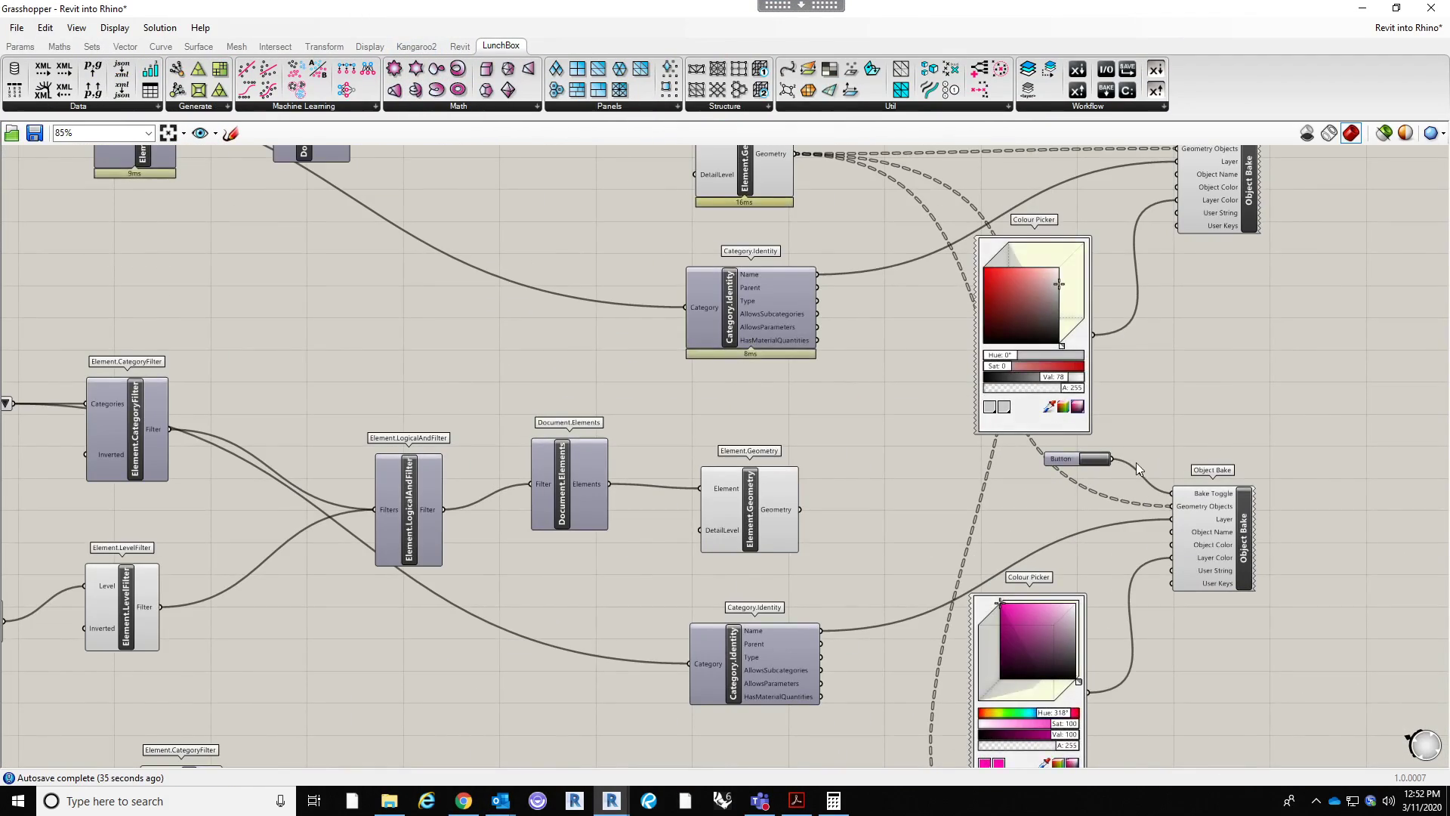
{"action": "left_click", "coordinate": [1065, 465]}
{"action": "scroll", "coordinate": [1088, 332], "scroll_direction": "down", "scroll_amount": 4}
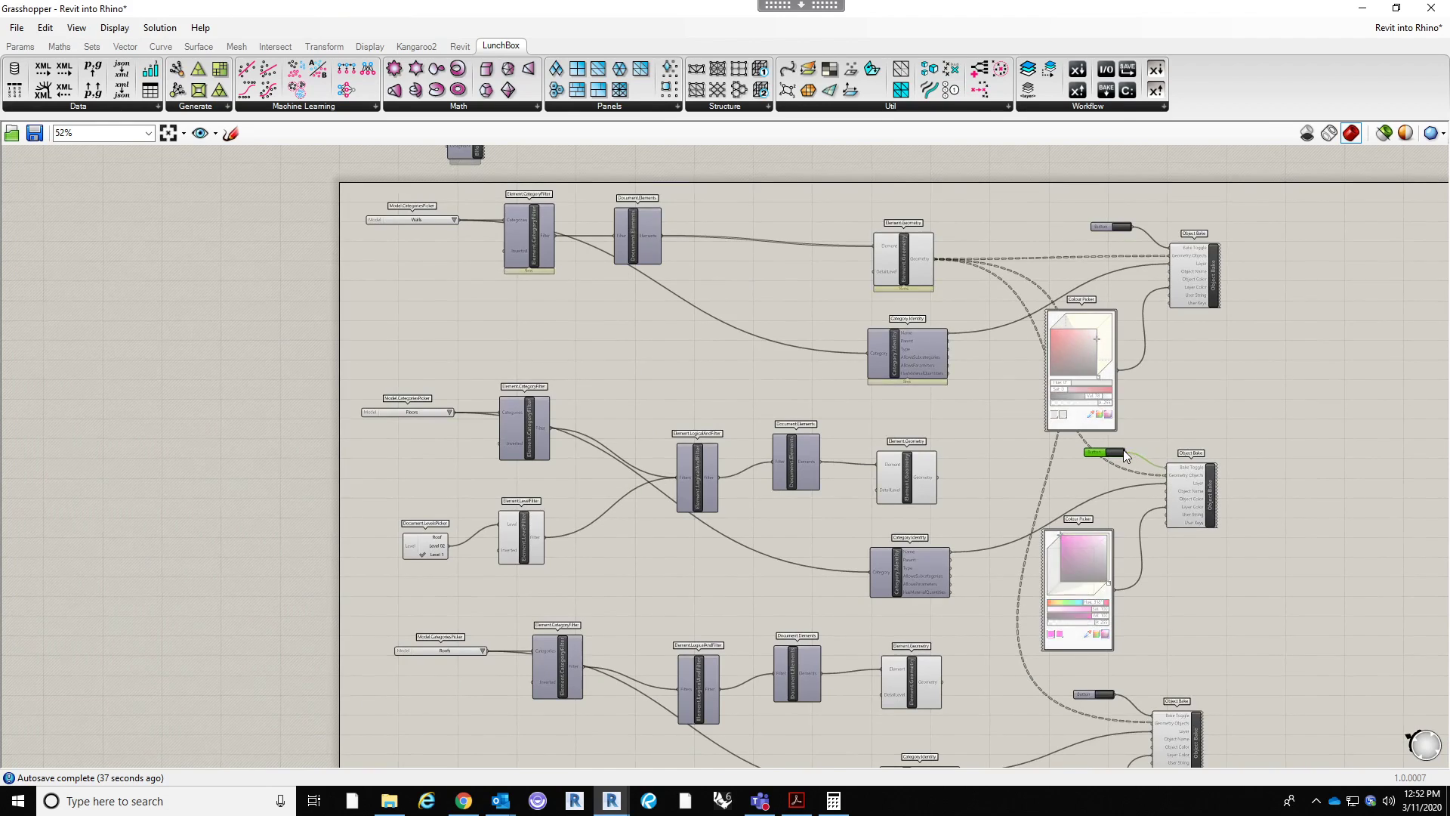
{"action": "scroll", "coordinate": [1076, 462], "scroll_direction": "up", "scroll_amount": 3}
{"action": "left_click_drag", "start_coordinate": [1076, 463], "coordinate": [127, 444]}
{"action": "scroll", "coordinate": [285, 421], "scroll_direction": "up", "scroll_amount": 5}
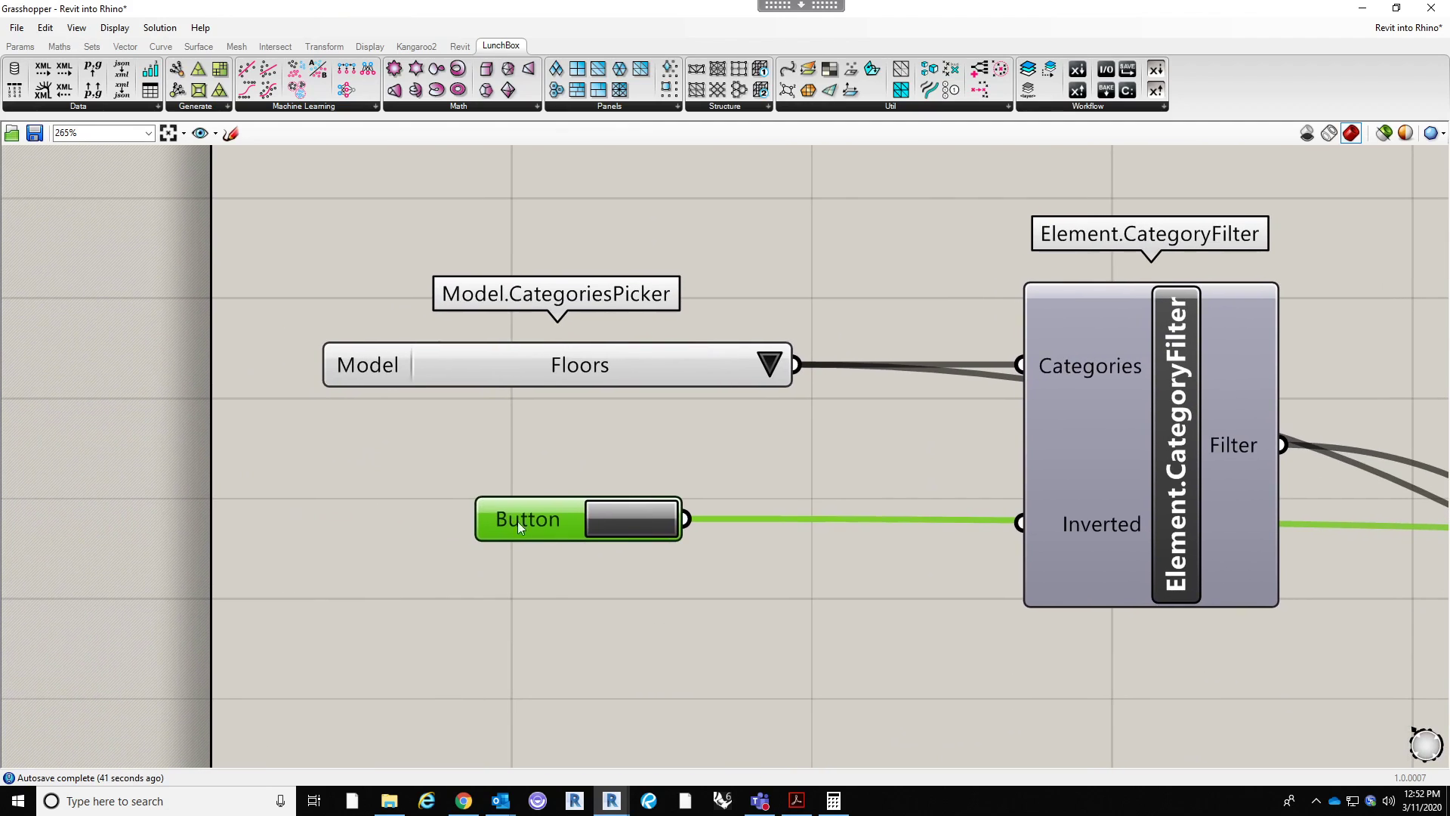
Step: Examine the relocated Button's long wire and the bake connections across the walls, floors and roofs rows
{"action": "scroll", "coordinate": [684, 455], "scroll_direction": "down", "scroll_amount": 2}
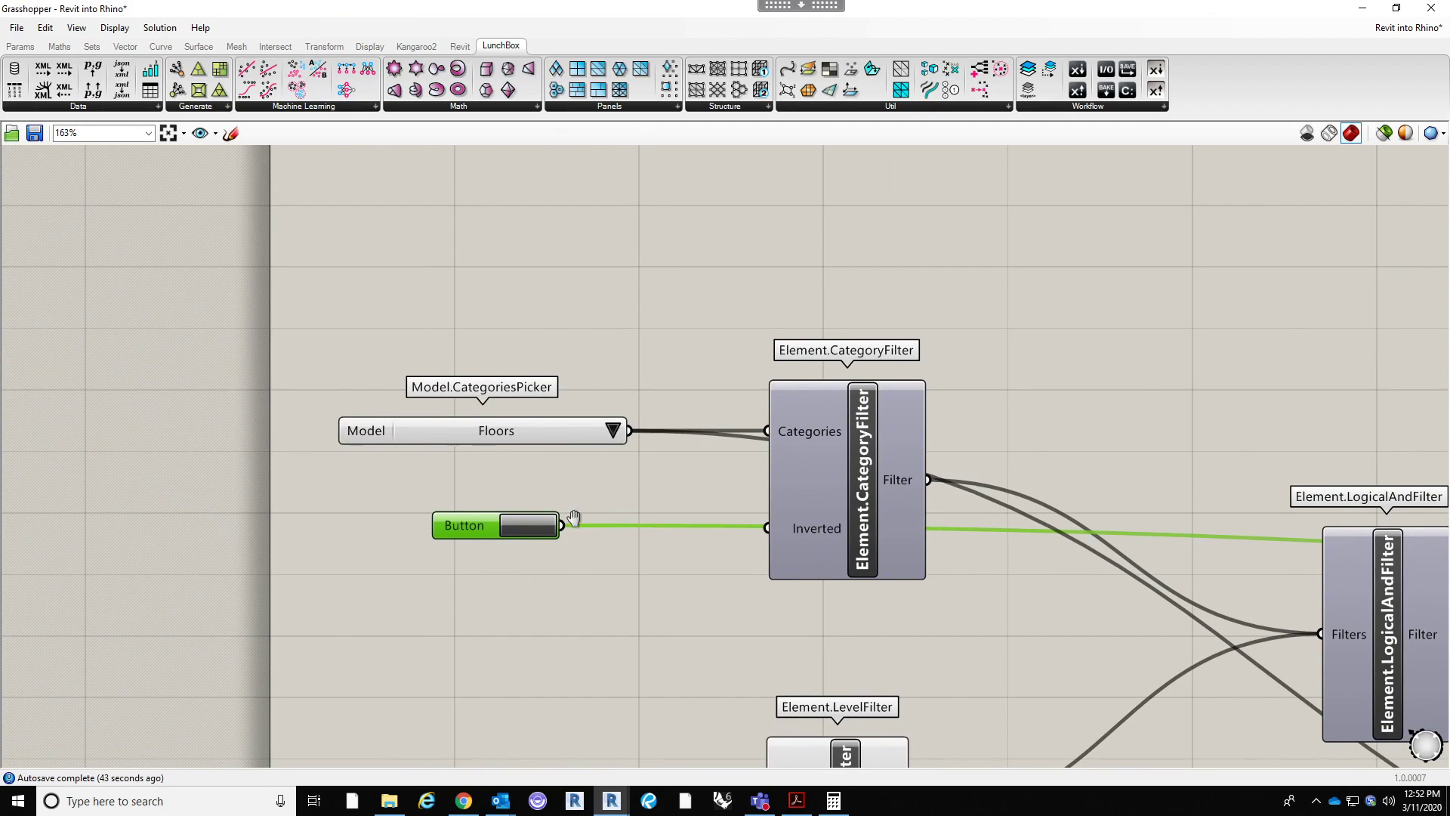
{"action": "right_click_drag", "start_coordinate": [572, 524], "coordinate": [577, 502]}
{"action": "scroll", "coordinate": [685, 437], "scroll_direction": "down", "scroll_amount": 5}
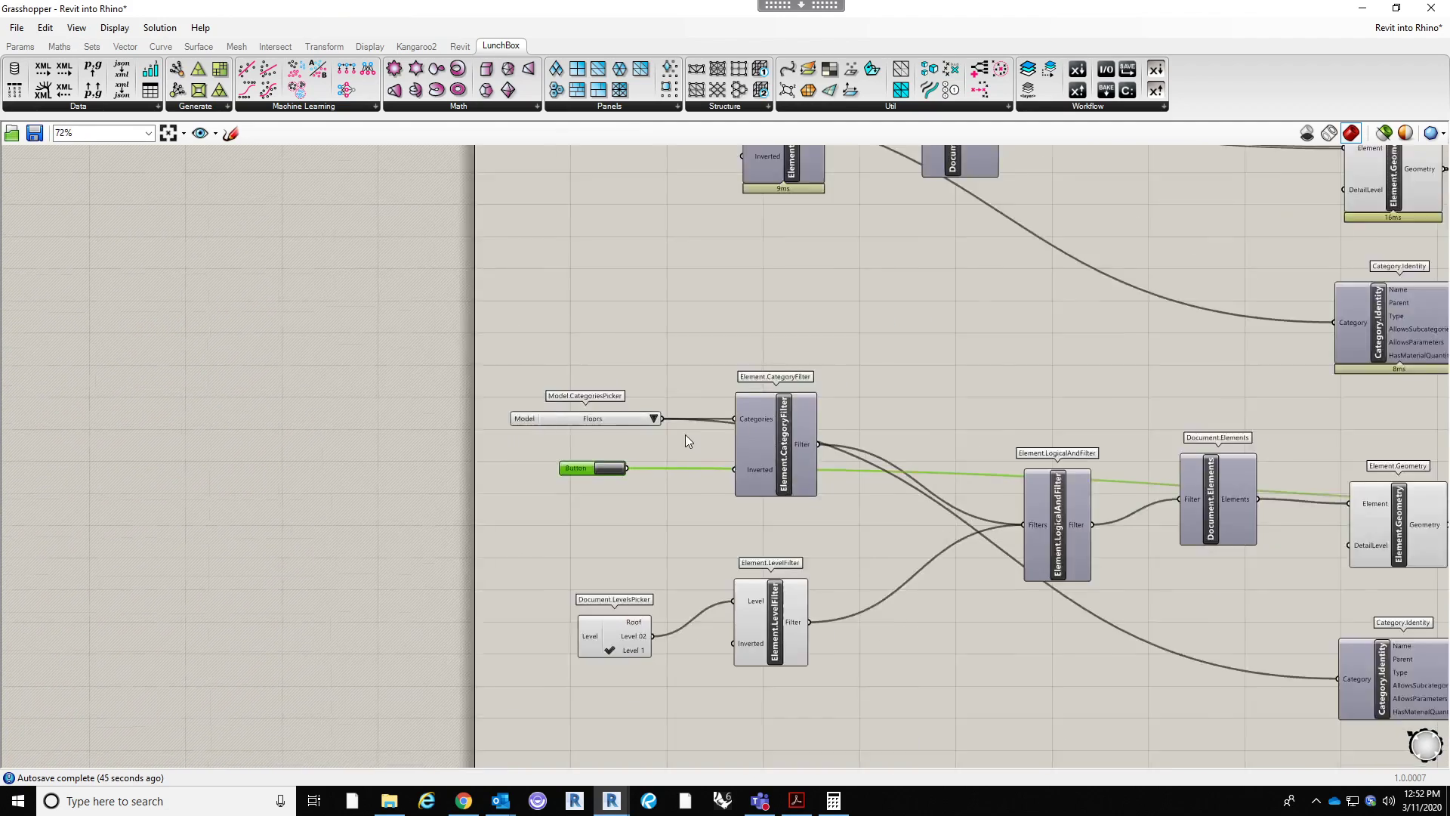
{"action": "right_click_drag", "start_coordinate": [984, 379], "coordinate": [729, 335]}
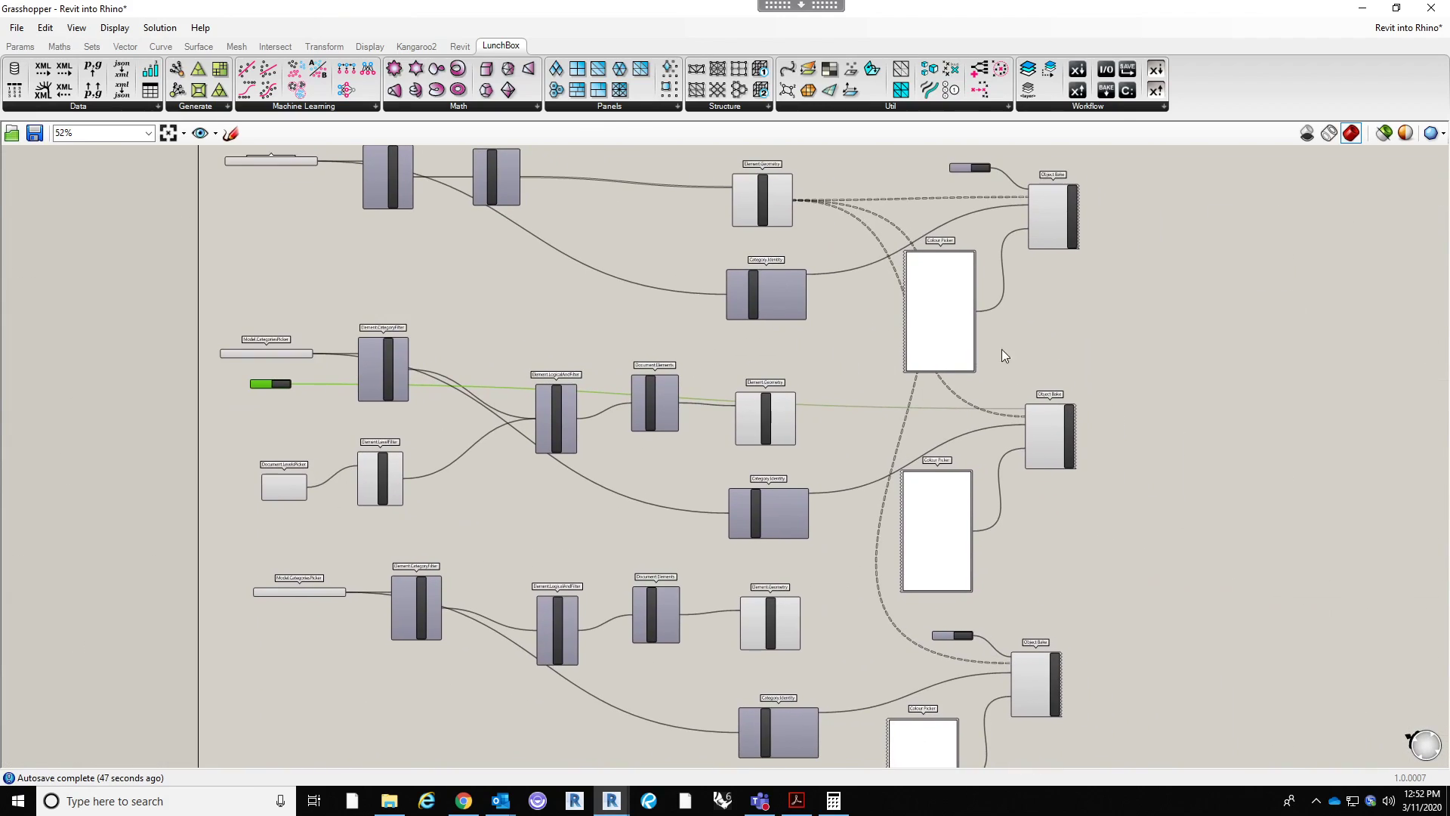
{"action": "right_click_drag", "start_coordinate": [1064, 333], "coordinate": [1042, 388]}
{"action": "scroll", "coordinate": [1044, 389], "scroll_direction": "down", "scroll_amount": 1}
{"action": "scroll", "coordinate": [950, 340], "scroll_direction": "up", "scroll_amount": 3}
{"action": "scroll", "coordinate": [1049, 434], "scroll_direction": "down", "scroll_amount": 3}
{"action": "scroll", "coordinate": [453, 528], "scroll_direction": "up", "scroll_amount": 6}
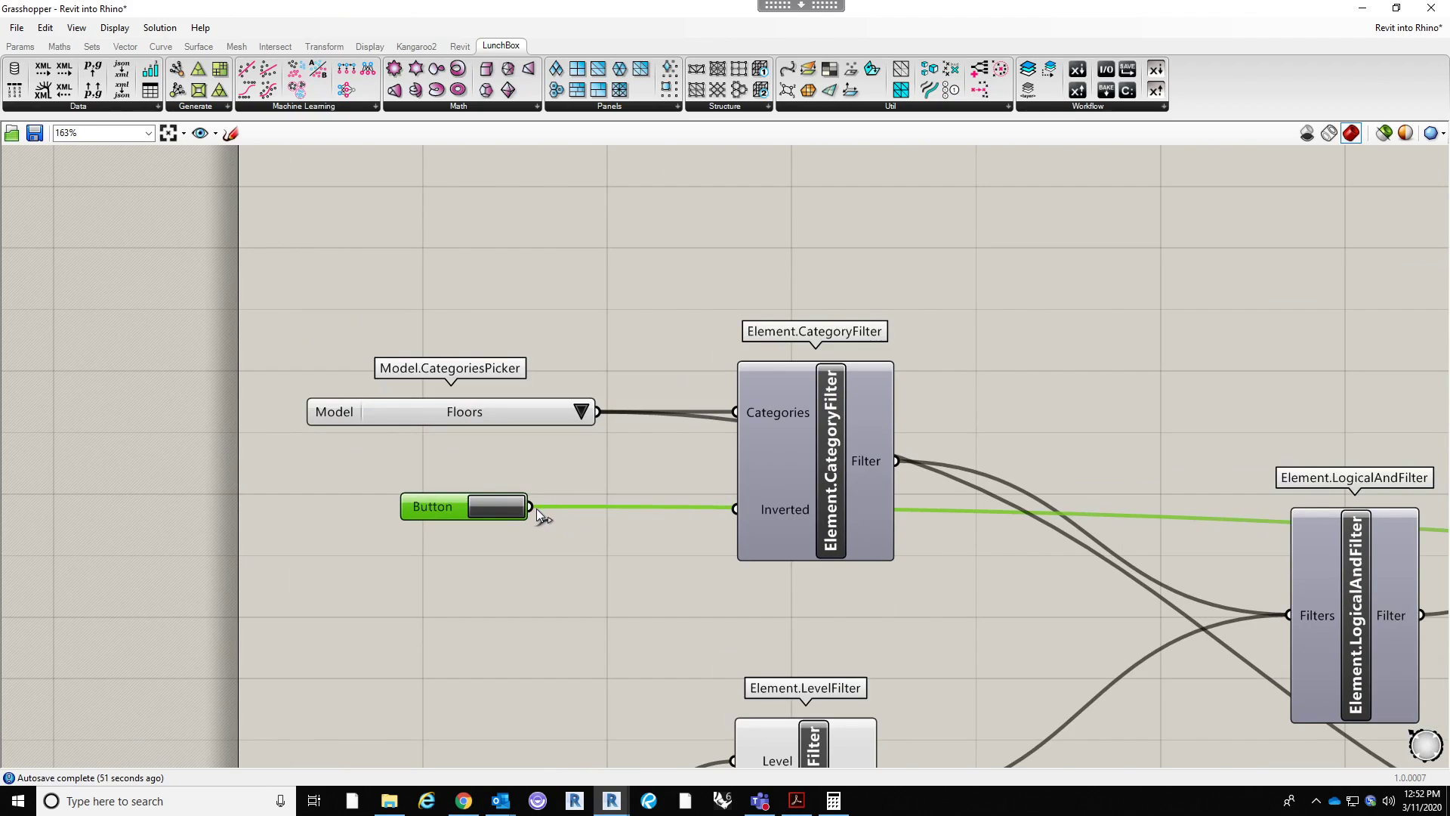
Step: Hide the wire running into the Bake Toggle input of the floors row's Object Bake component
{"action": "right_click", "coordinate": [535, 513]}
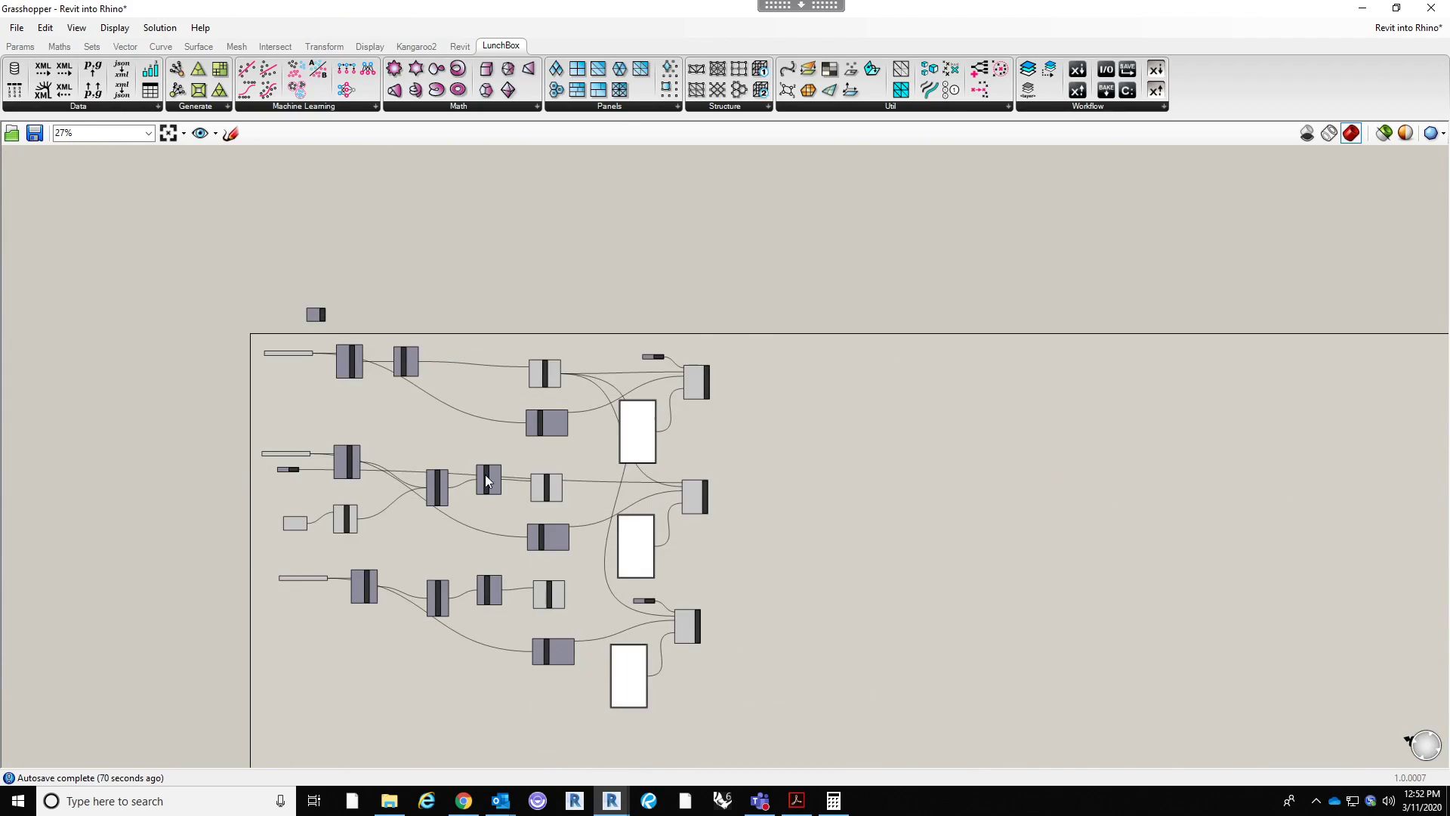
{"action": "scroll", "coordinate": [929, 497], "scroll_direction": "up", "scroll_amount": 5}
{"action": "right_click", "coordinate": [781, 487]}
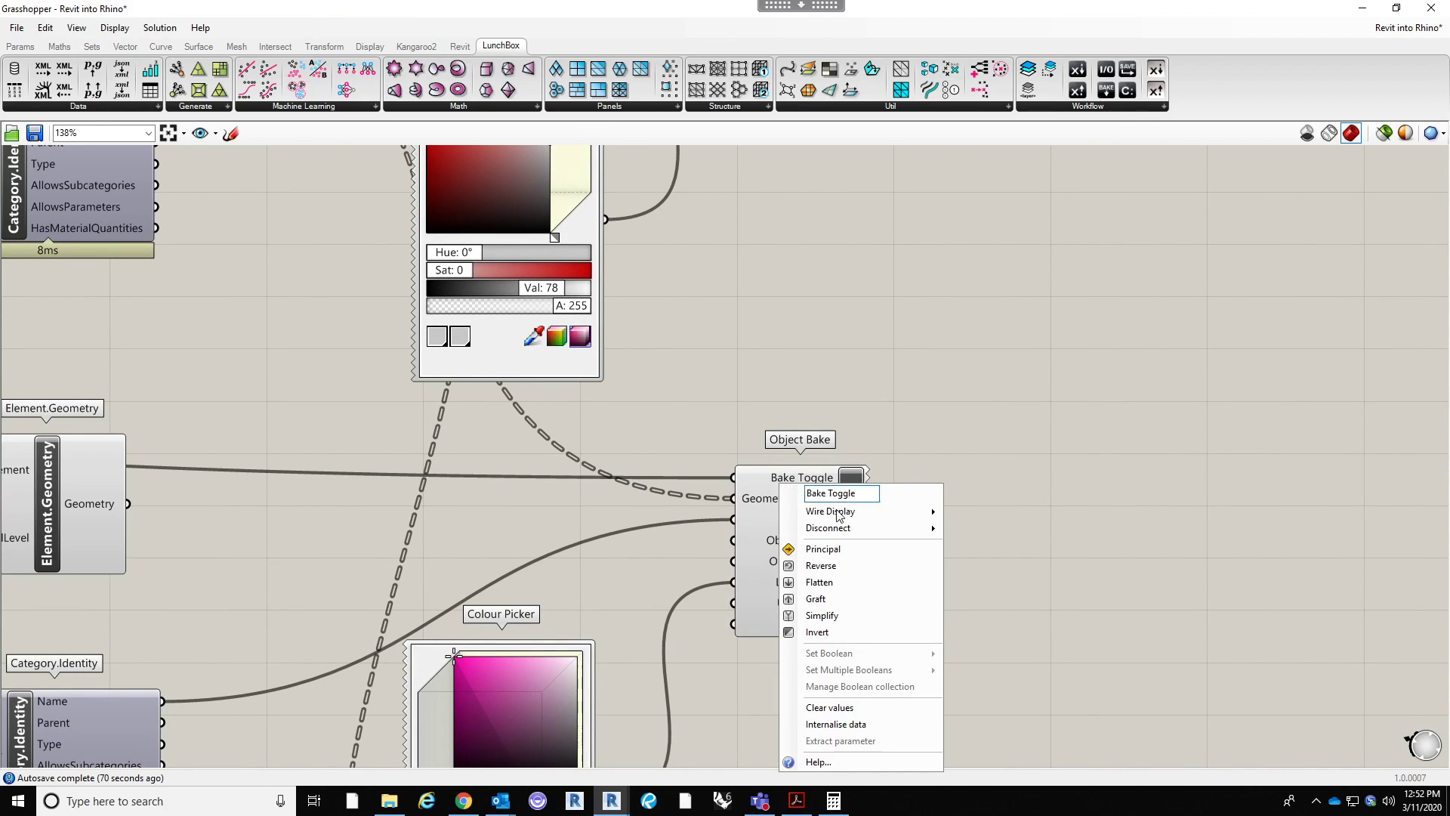
{"action": "mouse_move", "coordinate": [842, 518]}
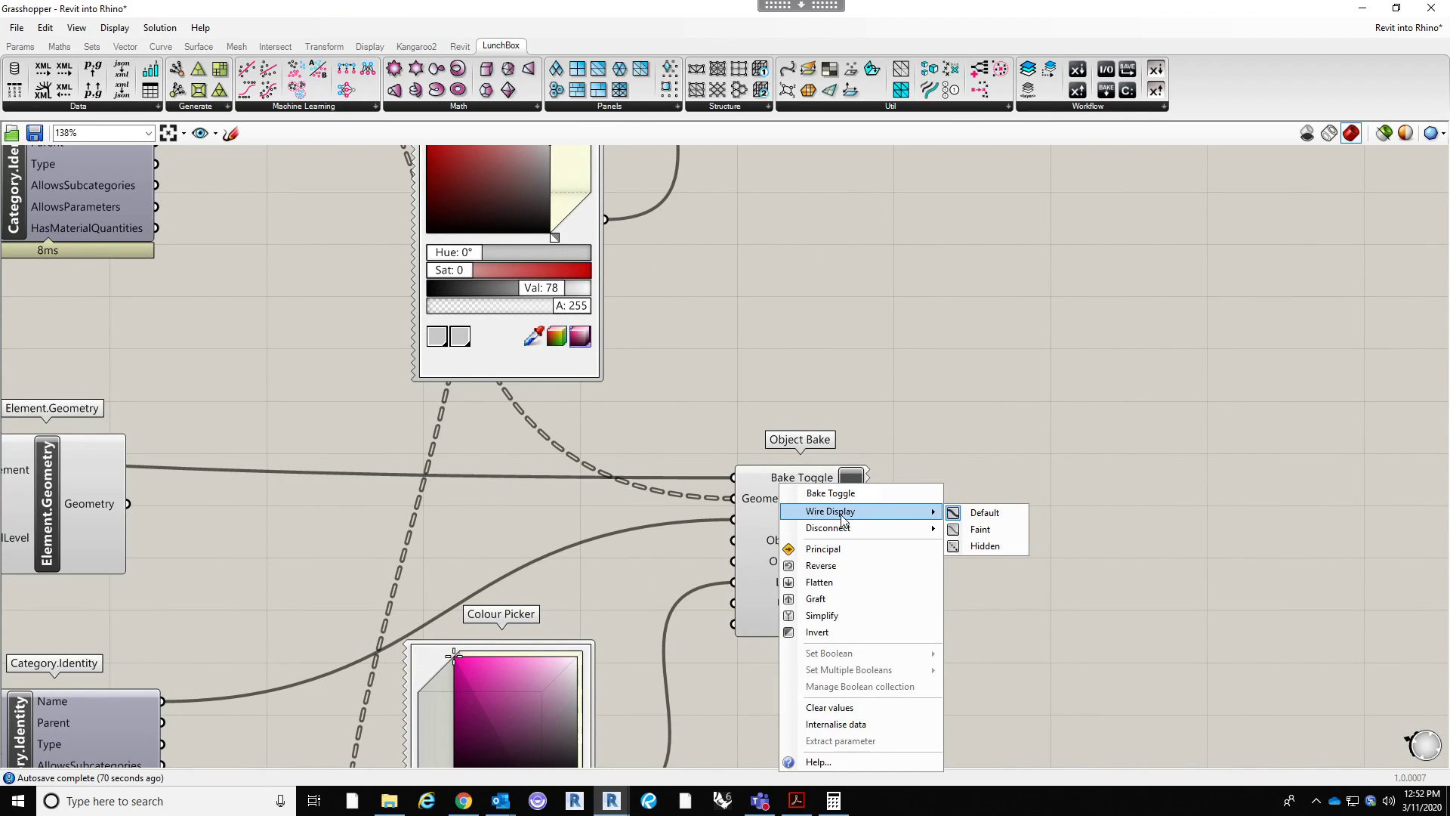
{"action": "left_click", "coordinate": [984, 545]}
{"action": "scroll", "coordinate": [995, 509], "scroll_direction": "down", "scroll_amount": 3}
{"action": "scroll", "coordinate": [860, 501], "scroll_direction": "up", "scroll_amount": 4}
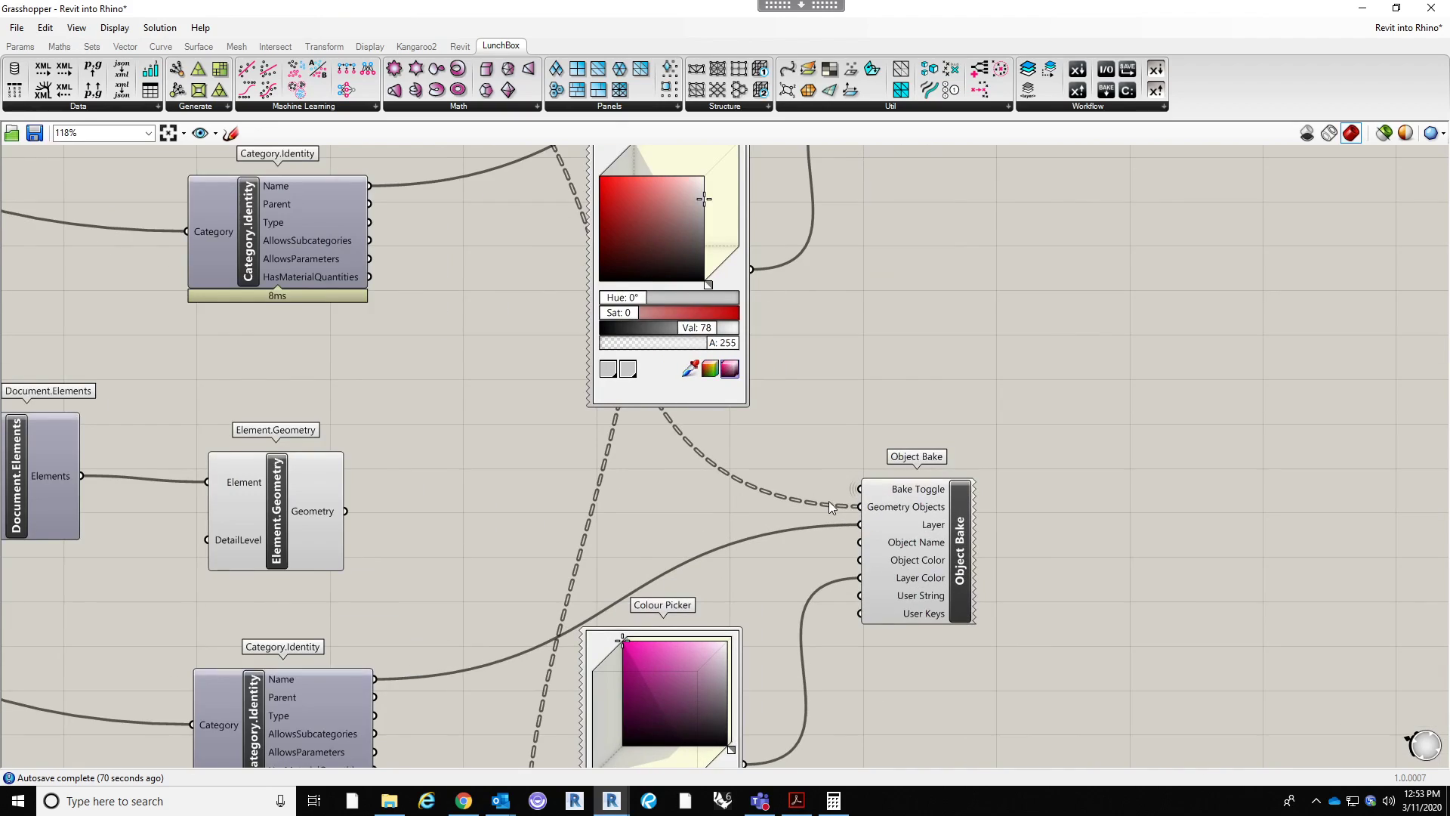
Step: Set the wire display of the floors Object Bake's Geometry Objects input to Faint
{"action": "right_click", "coordinate": [930, 491]}
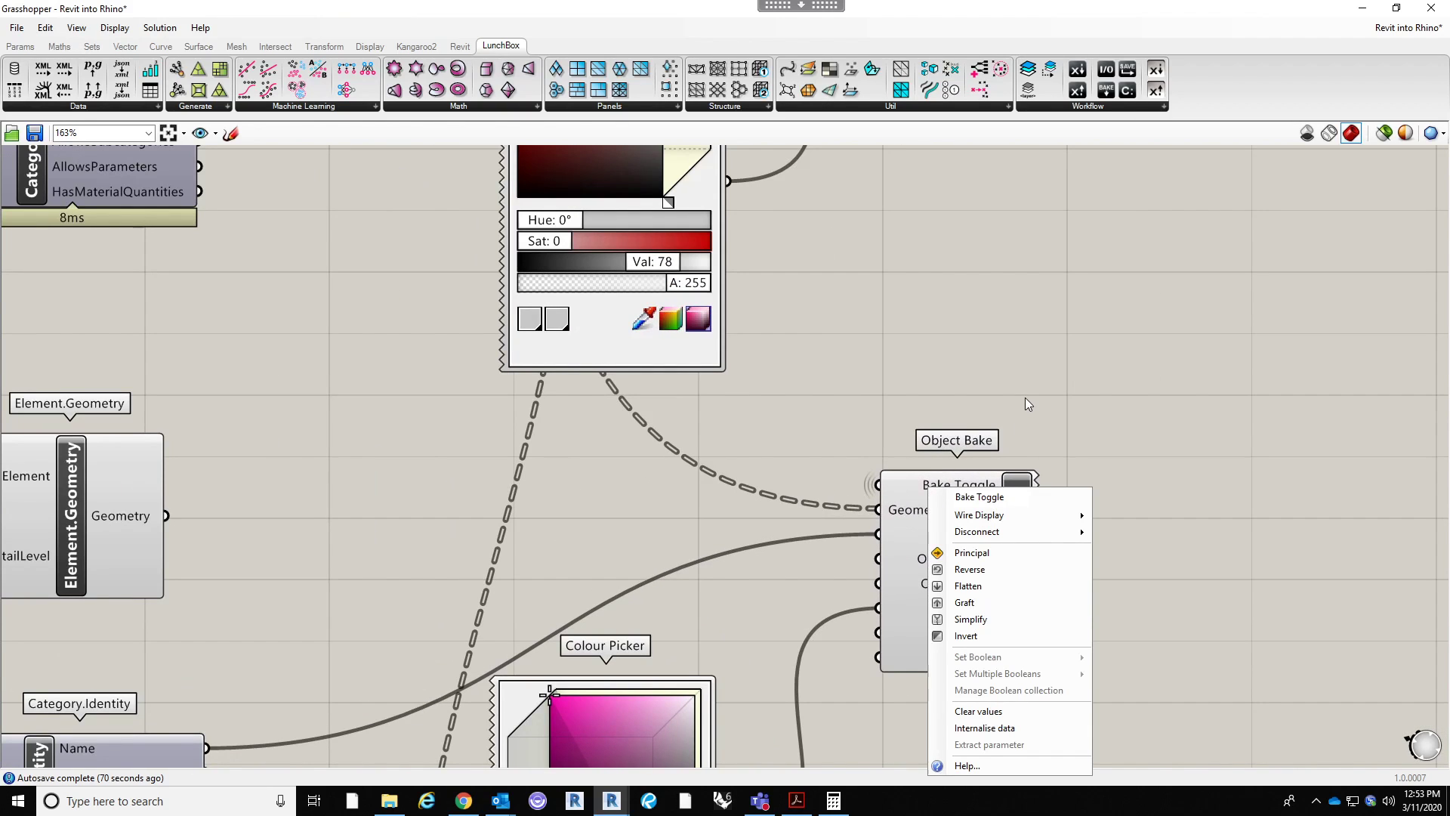
{"action": "left_click", "coordinate": [974, 440]}
{"action": "right_click", "coordinate": [924, 512]}
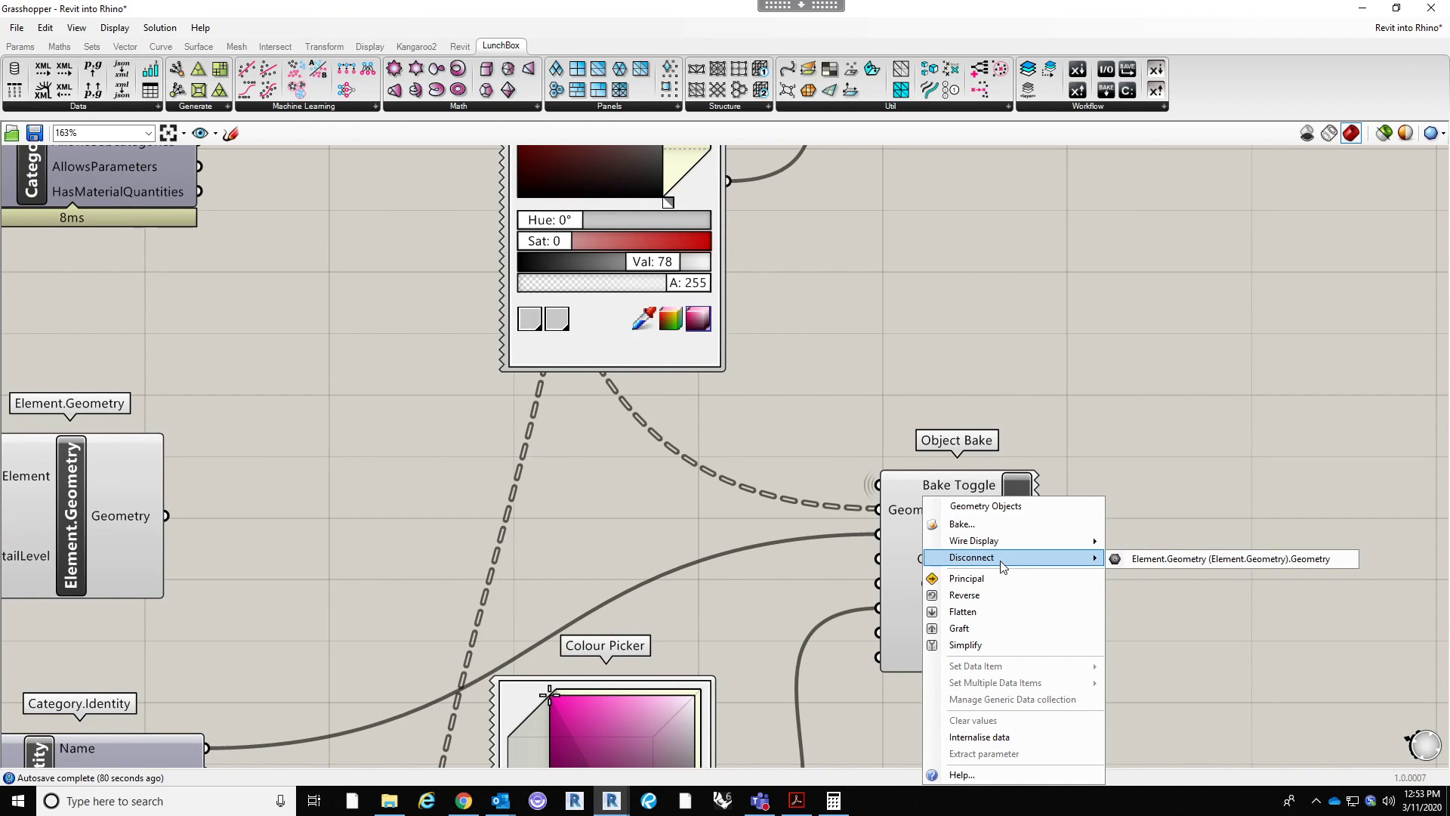
{"action": "mouse_move", "coordinate": [991, 543]}
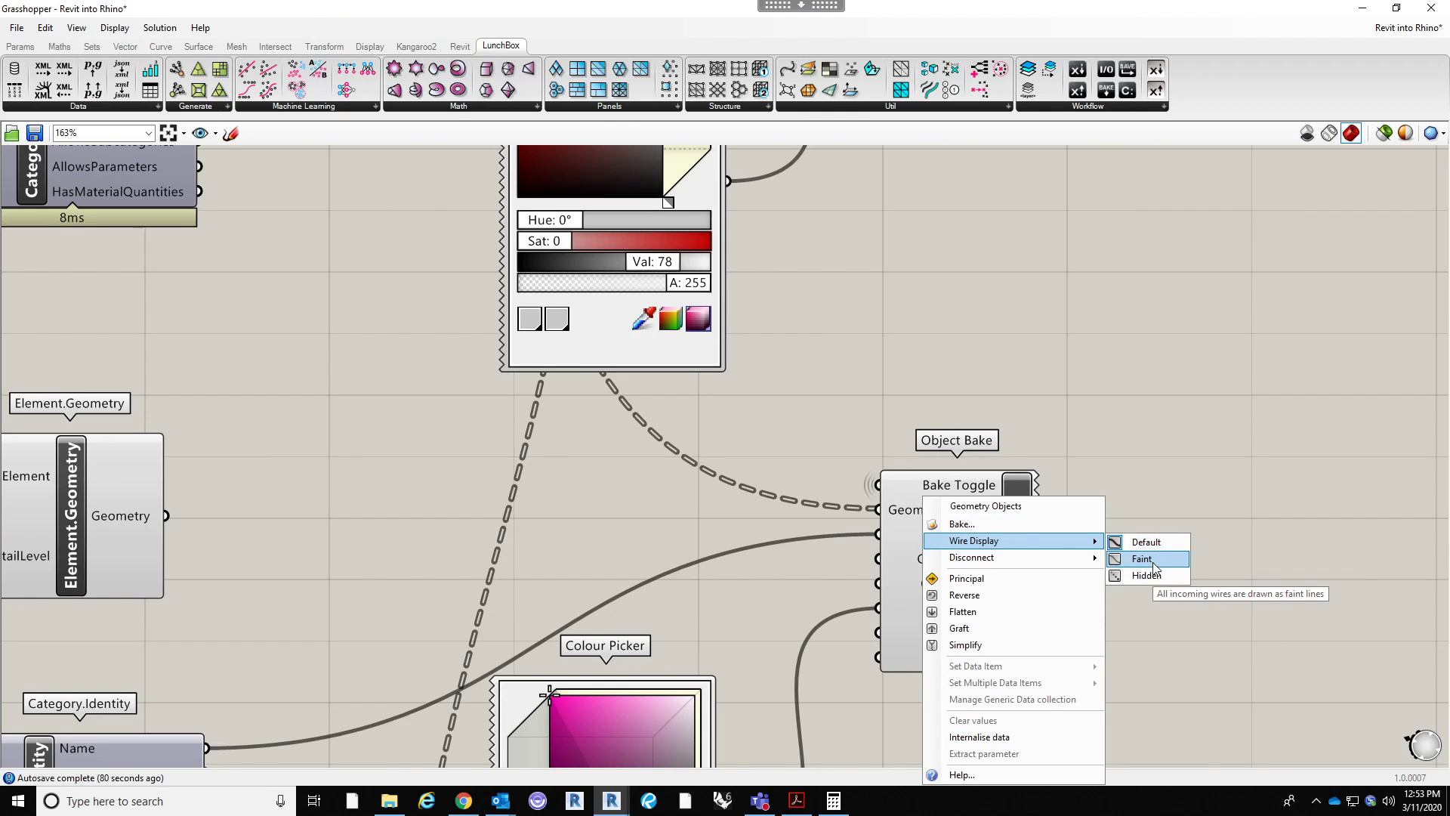
{"action": "left_click", "coordinate": [1133, 560]}
{"action": "scroll", "coordinate": [1144, 440], "scroll_direction": "down", "scroll_amount": 2}
{"action": "scroll", "coordinate": [984, 438], "scroll_direction": "up", "scroll_amount": 3}
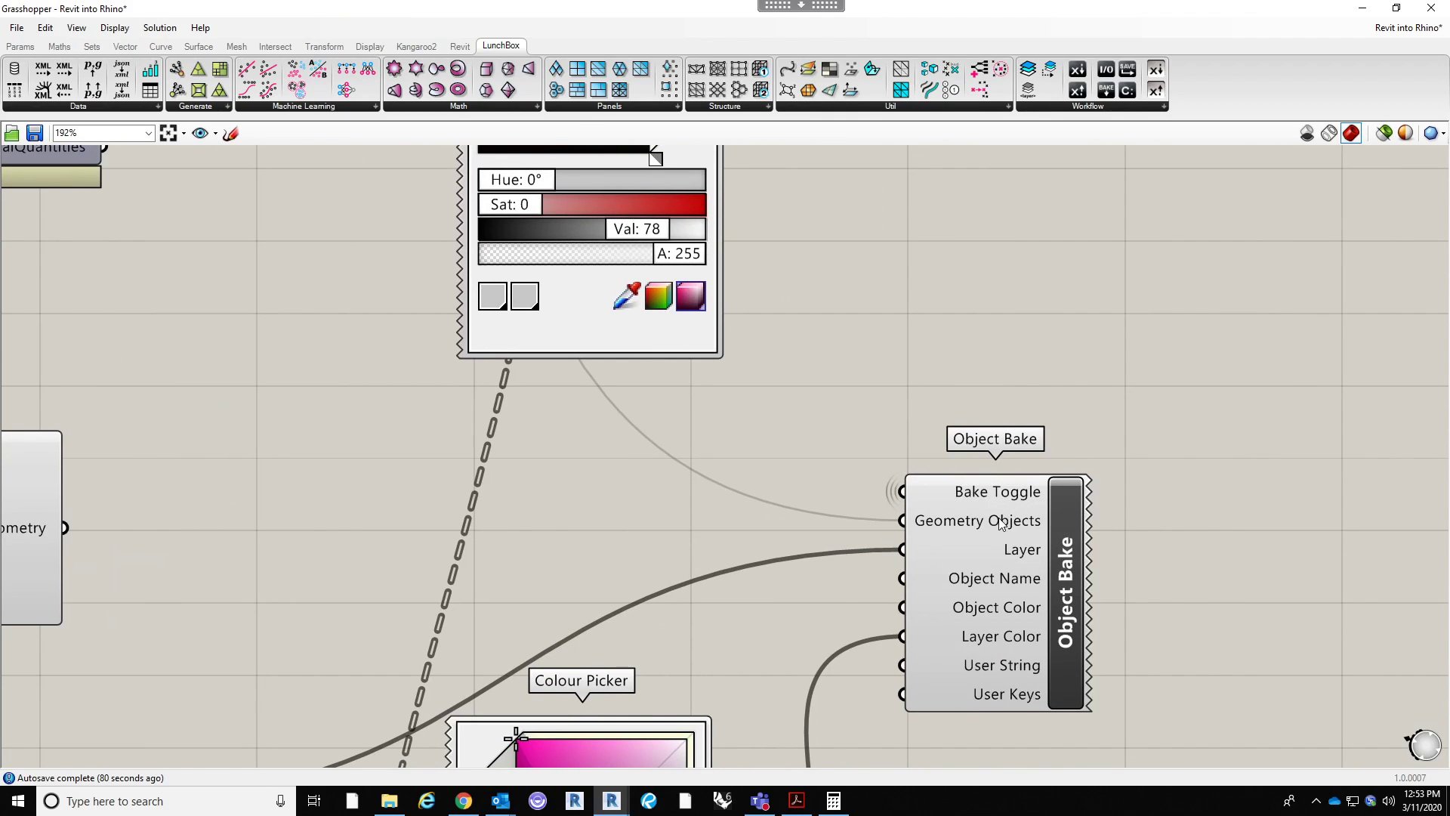
Step: Return the wire display of the floors Object Bake's Geometry Objects input to Default
{"action": "right_click", "coordinate": [1001, 521]}
{"action": "mouse_move", "coordinate": [1088, 543]}
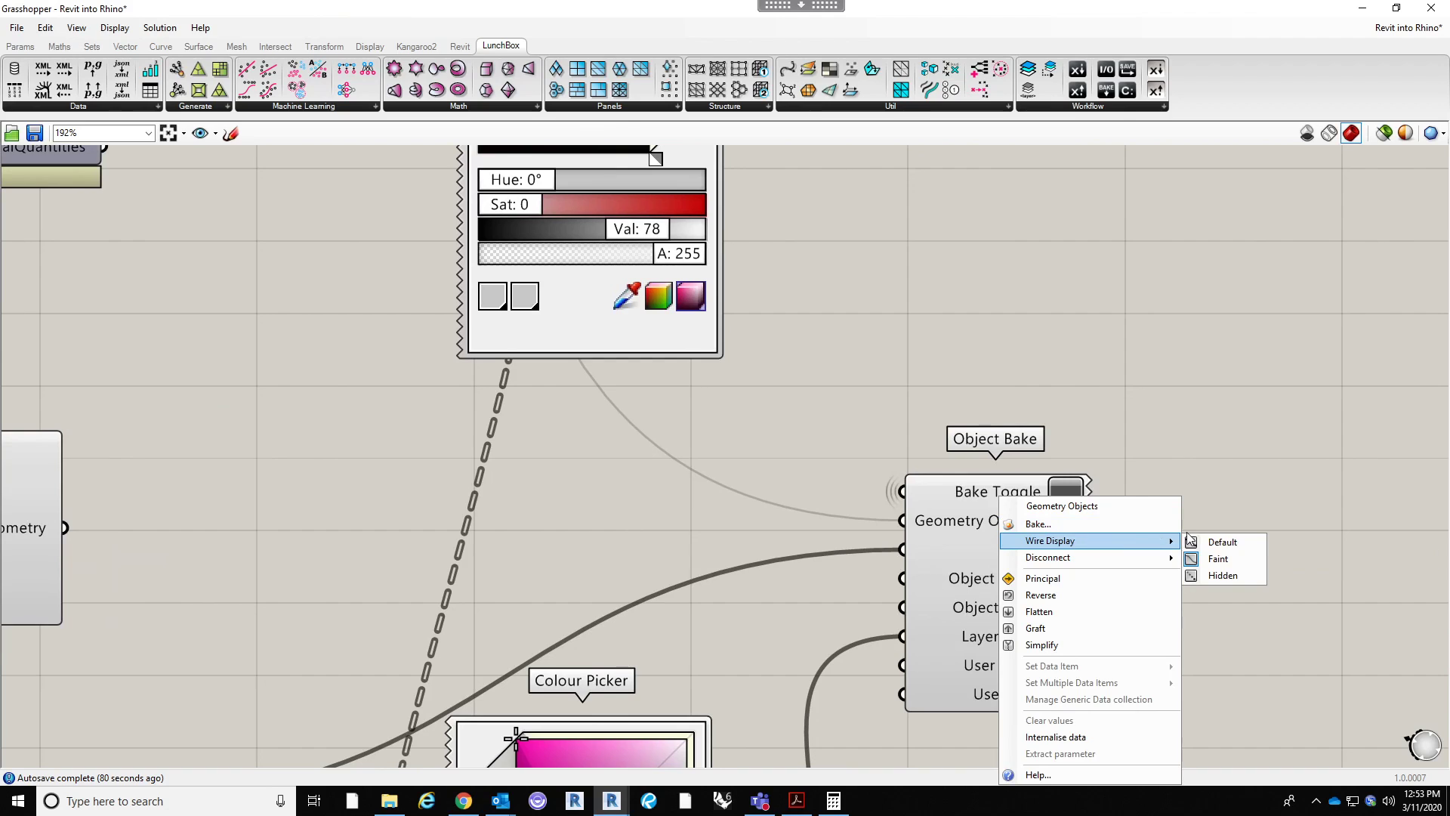
{"action": "left_click", "coordinate": [1218, 543]}
Step: Move the floors row's Object Bake component farther away from its Colour Picker, beyond the other two bake components
{"action": "scroll", "coordinate": [1049, 503], "scroll_direction": "down", "scroll_amount": 3}
{"action": "left_click_drag", "start_coordinate": [1000, 506], "coordinate": [1148, 509]}
{"action": "scroll", "coordinate": [1180, 450], "scroll_direction": "down", "scroll_amount": 5}
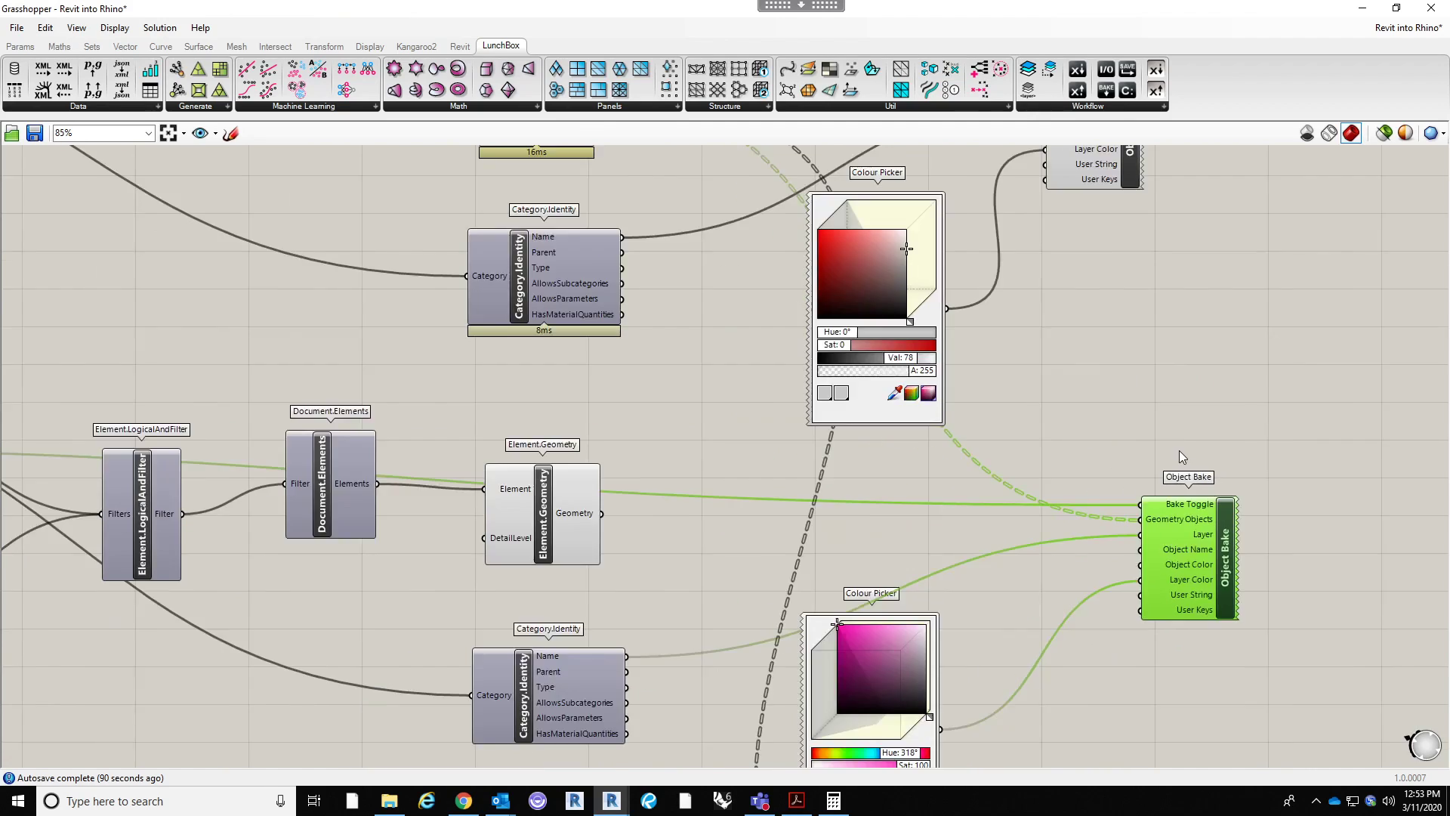
{"action": "scroll", "coordinate": [387, 462], "scroll_direction": "up", "scroll_amount": 5}
{"action": "scroll", "coordinate": [343, 463], "scroll_direction": "down", "scroll_amount": 5}
{"action": "scroll", "coordinate": [1065, 487], "scroll_direction": "up", "scroll_amount": 2}
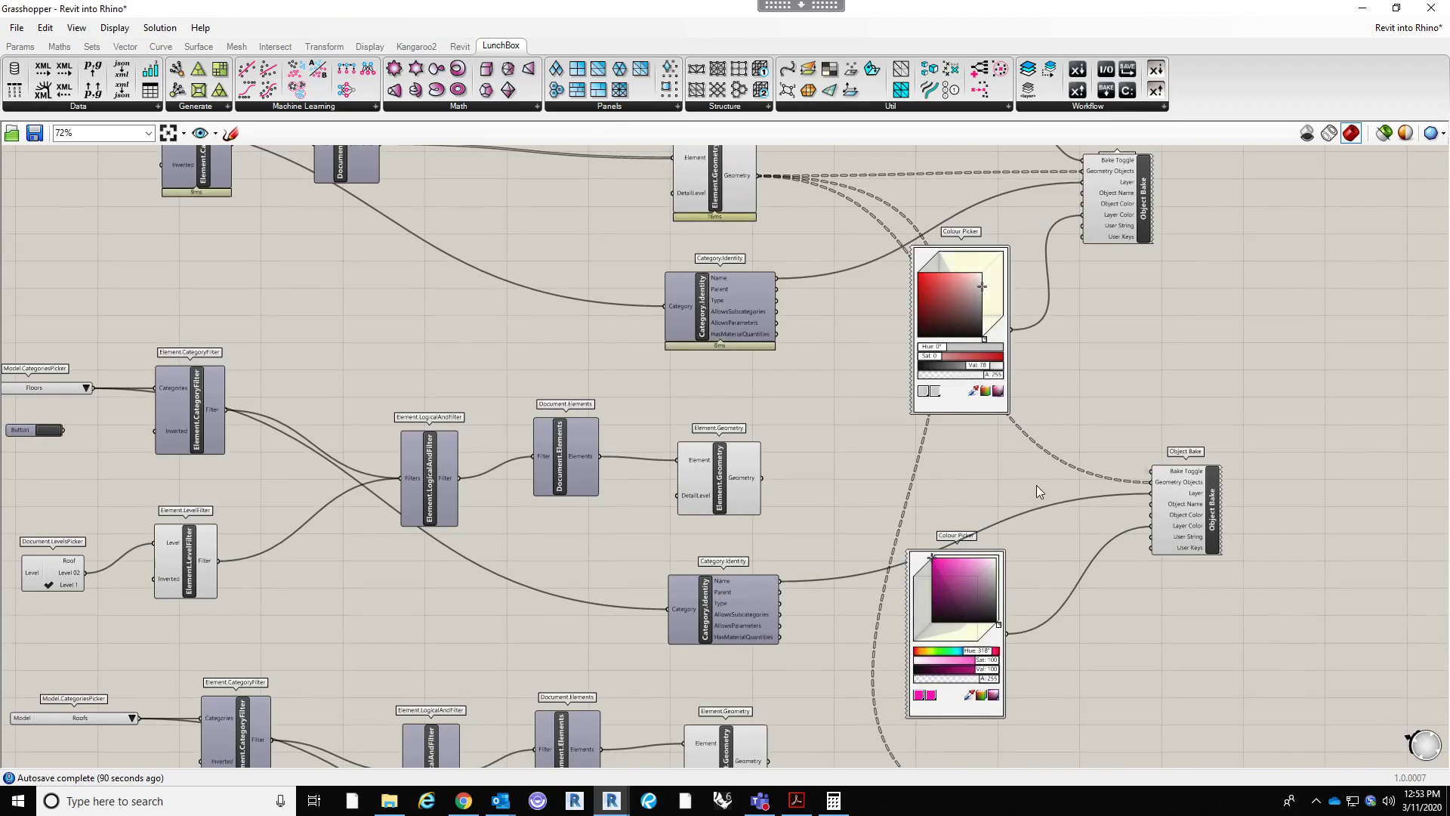
Step: Examine the layout and wiring of the walls, floors and roofs rows, including the floors Button with its hidden wire
{"action": "scroll", "coordinate": [986, 456], "scroll_direction": "down", "scroll_amount": 4}
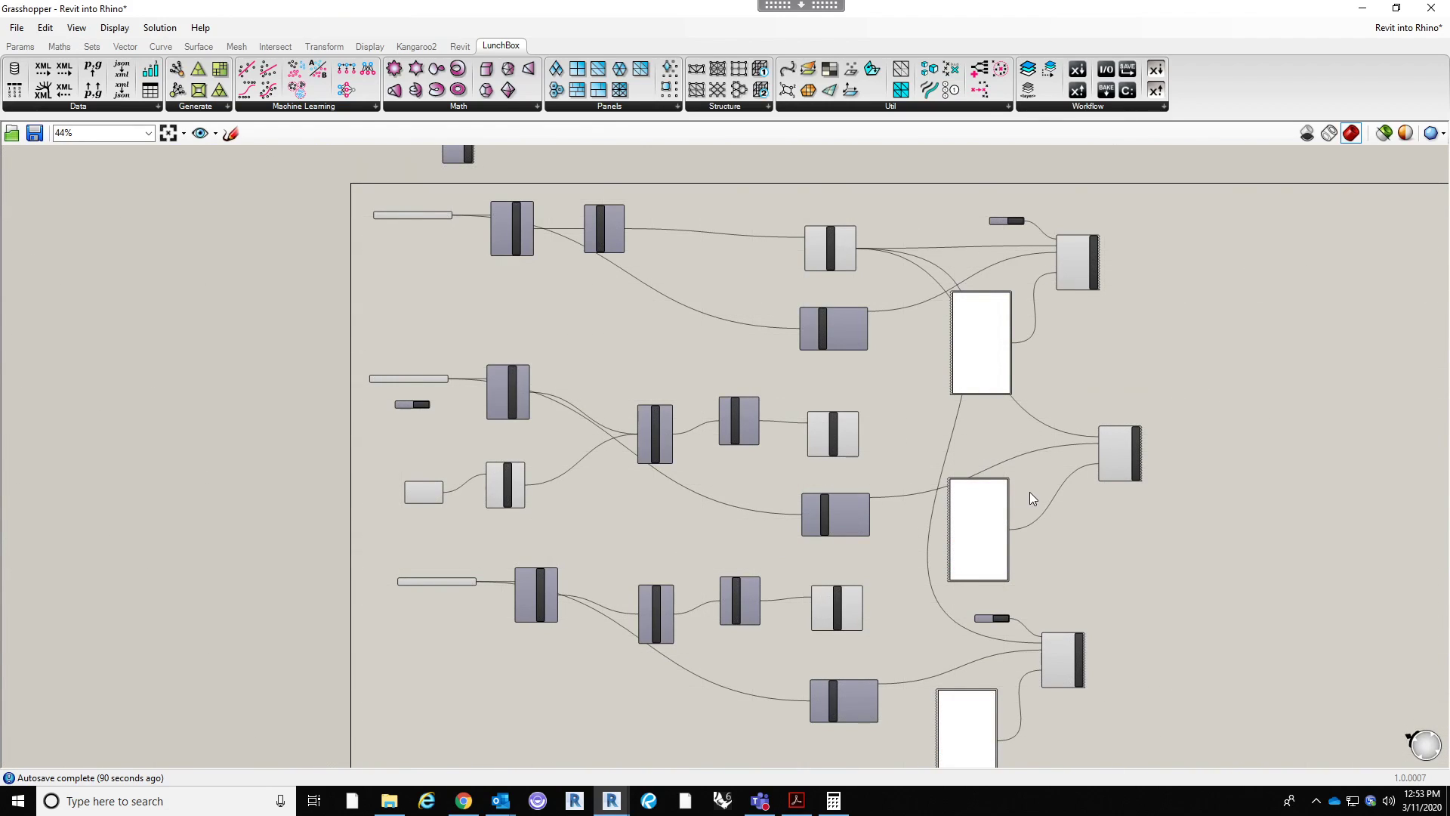
{"action": "scroll", "coordinate": [1117, 493], "scroll_direction": "up", "scroll_amount": 3}
{"action": "scroll", "coordinate": [1065, 447], "scroll_direction": "down", "scroll_amount": 3}
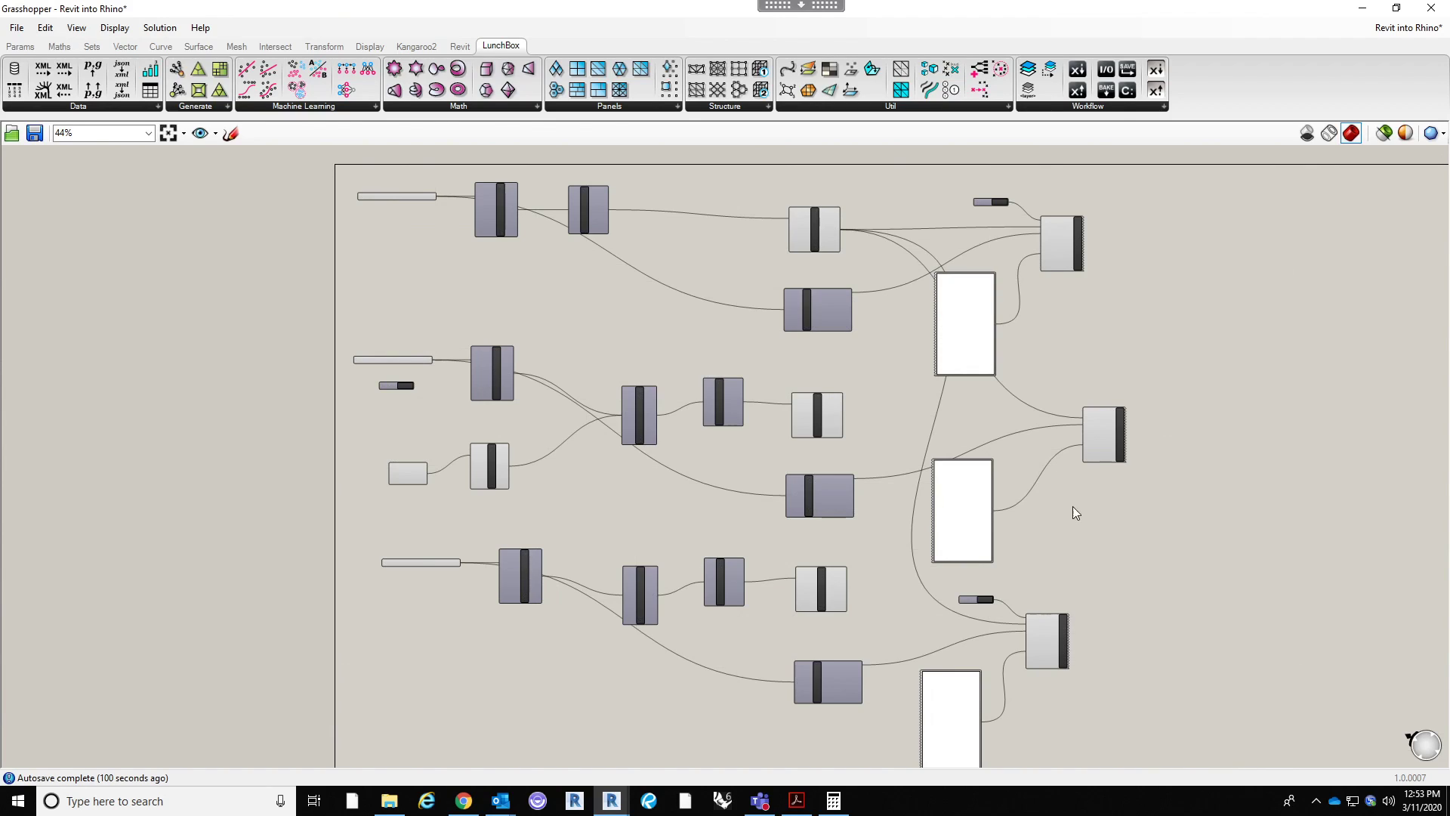
{"action": "right_click_drag", "start_coordinate": [1194, 511], "coordinate": [1149, 491]}
{"action": "scroll", "coordinate": [1014, 431], "scroll_direction": "up", "scroll_amount": 3}
{"action": "scroll", "coordinate": [982, 433], "scroll_direction": "down", "scroll_amount": 3}
{"action": "scroll", "coordinate": [978, 435], "scroll_direction": "up", "scroll_amount": 3}
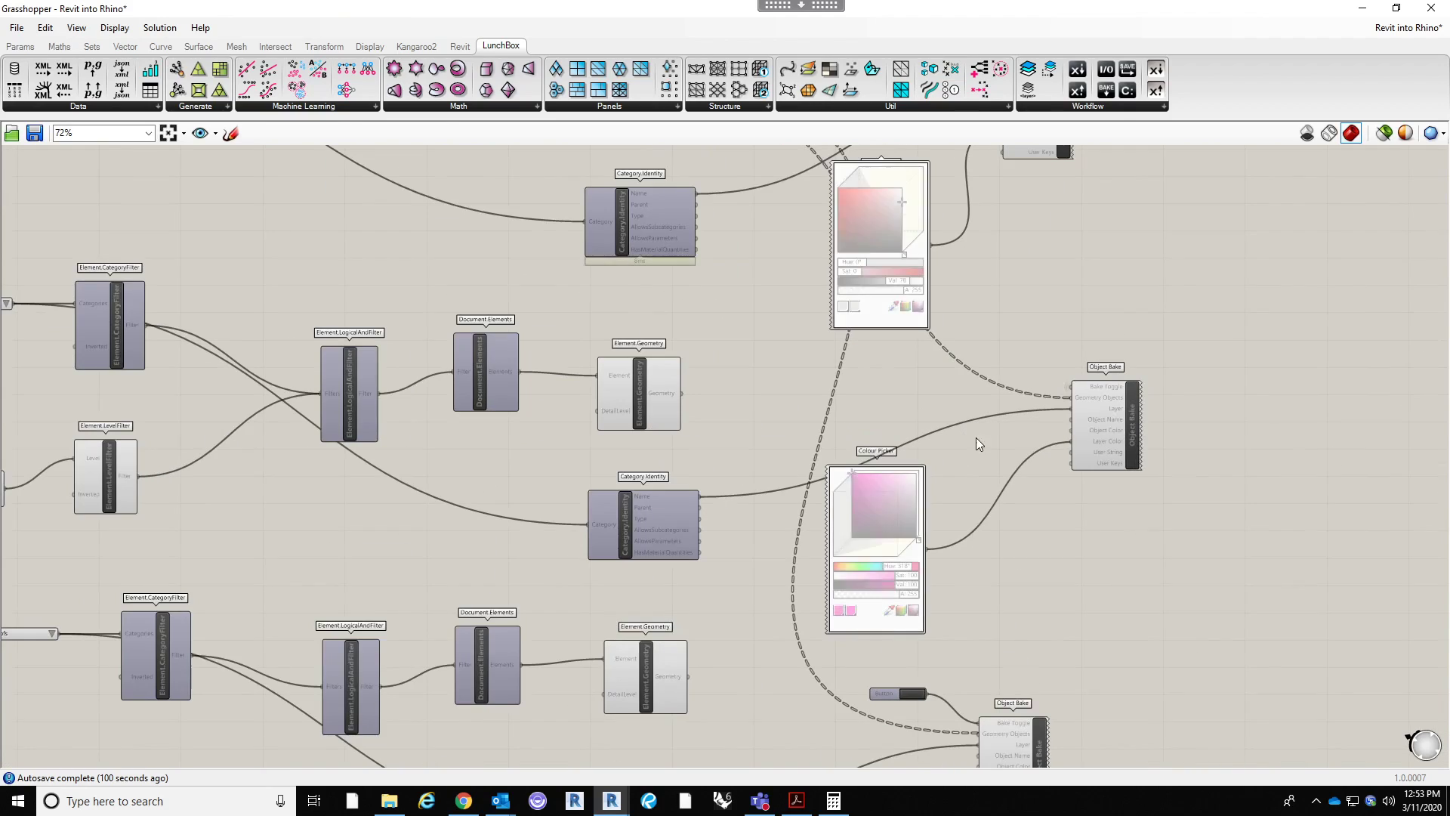
{"action": "scroll", "coordinate": [998, 427], "scroll_direction": "down", "scroll_amount": 3}
{"action": "scroll", "coordinate": [1051, 513], "scroll_direction": "up", "scroll_amount": 1}
{"action": "scroll", "coordinate": [1058, 498], "scroll_direction": "up", "scroll_amount": 2}
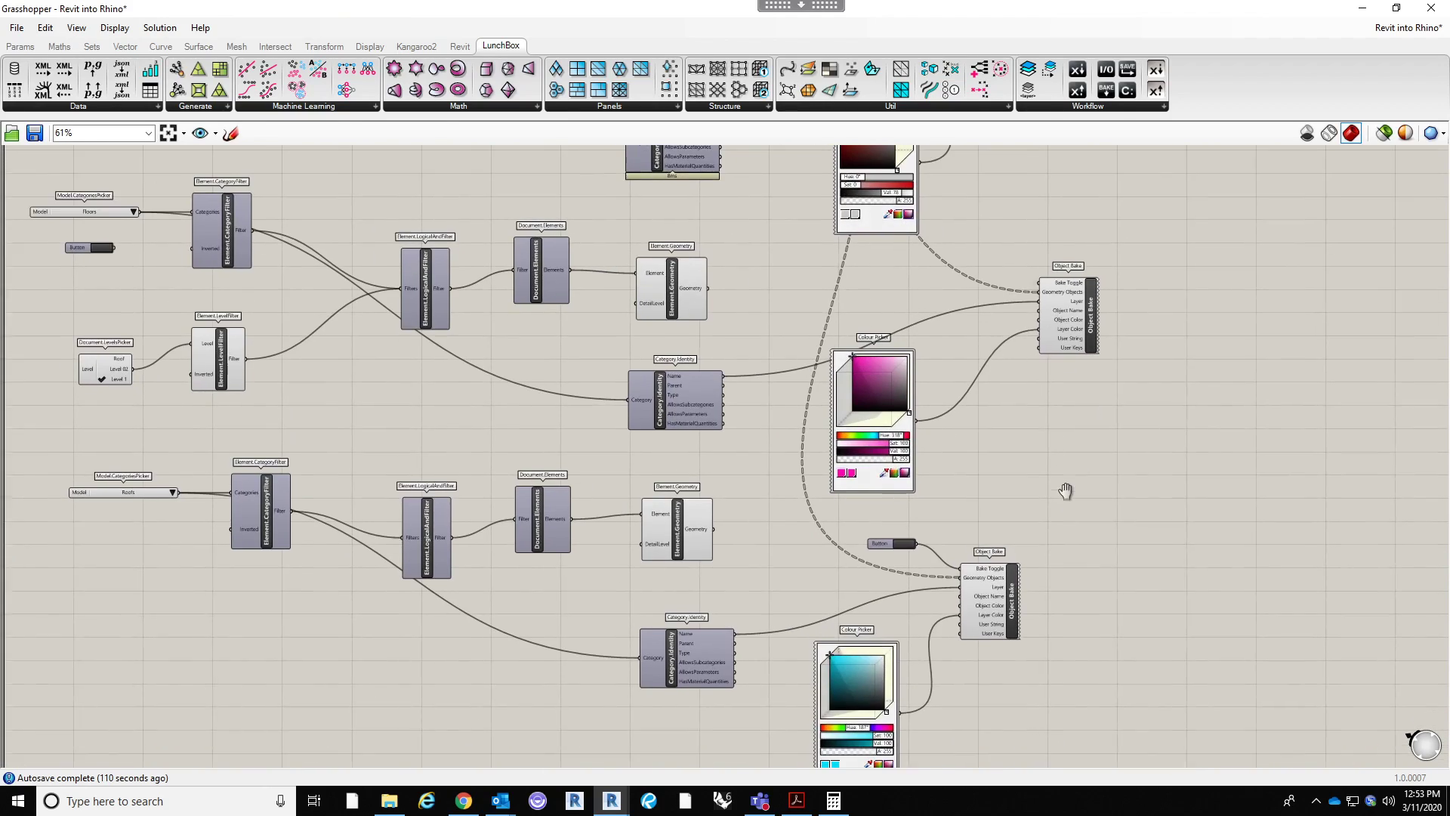
{"action": "scroll", "coordinate": [1056, 490], "scroll_direction": "down", "scroll_amount": 2}
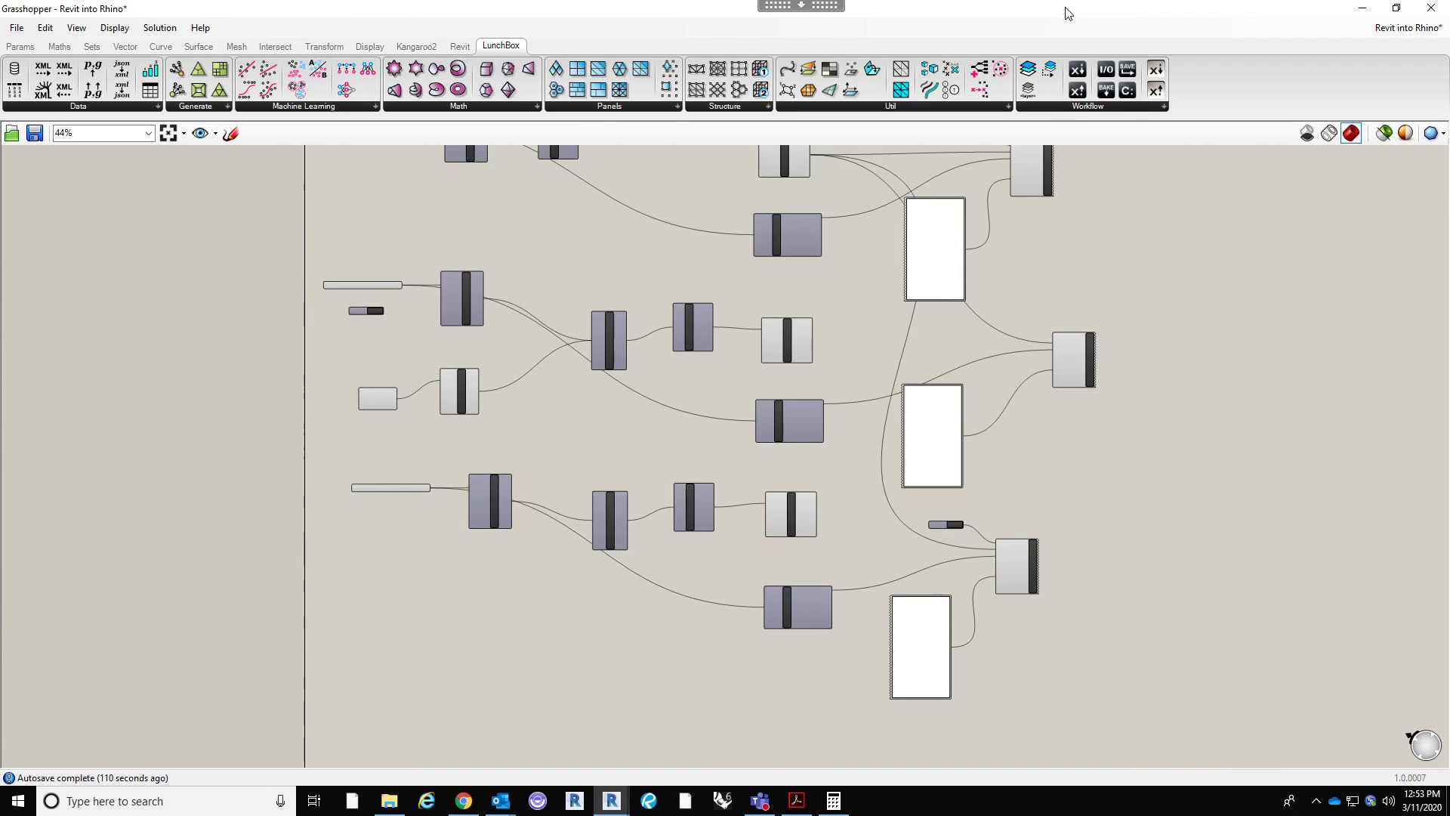
Step: Take Grasshopper out of full screen, close the Grasshopper and Rhino windows, and return to the building in Revit's 3D view
{"action": "left_click_drag", "start_coordinate": [1069, 15], "coordinate": [624, 299]}
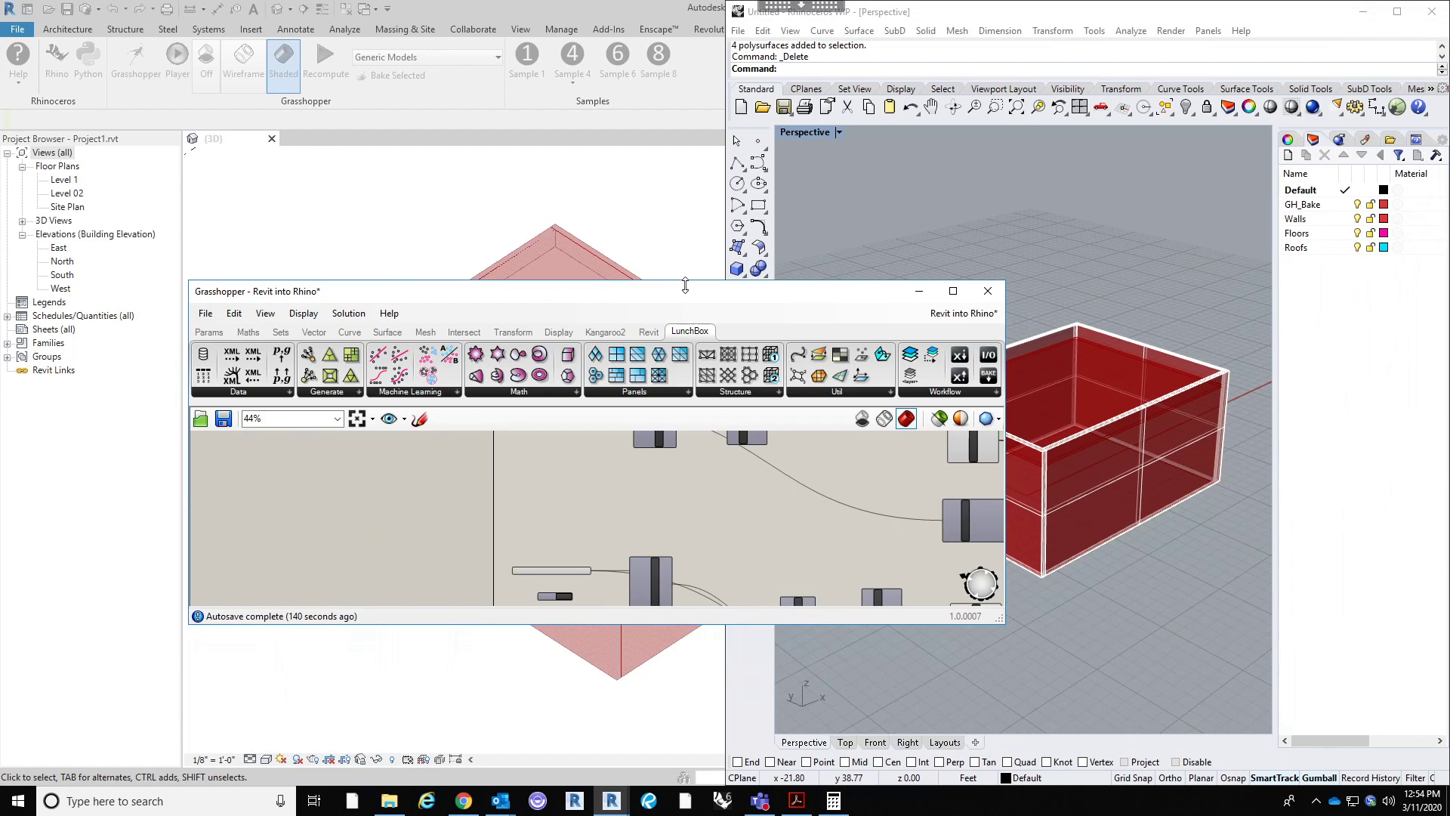
{"action": "left_click", "coordinate": [988, 291]}
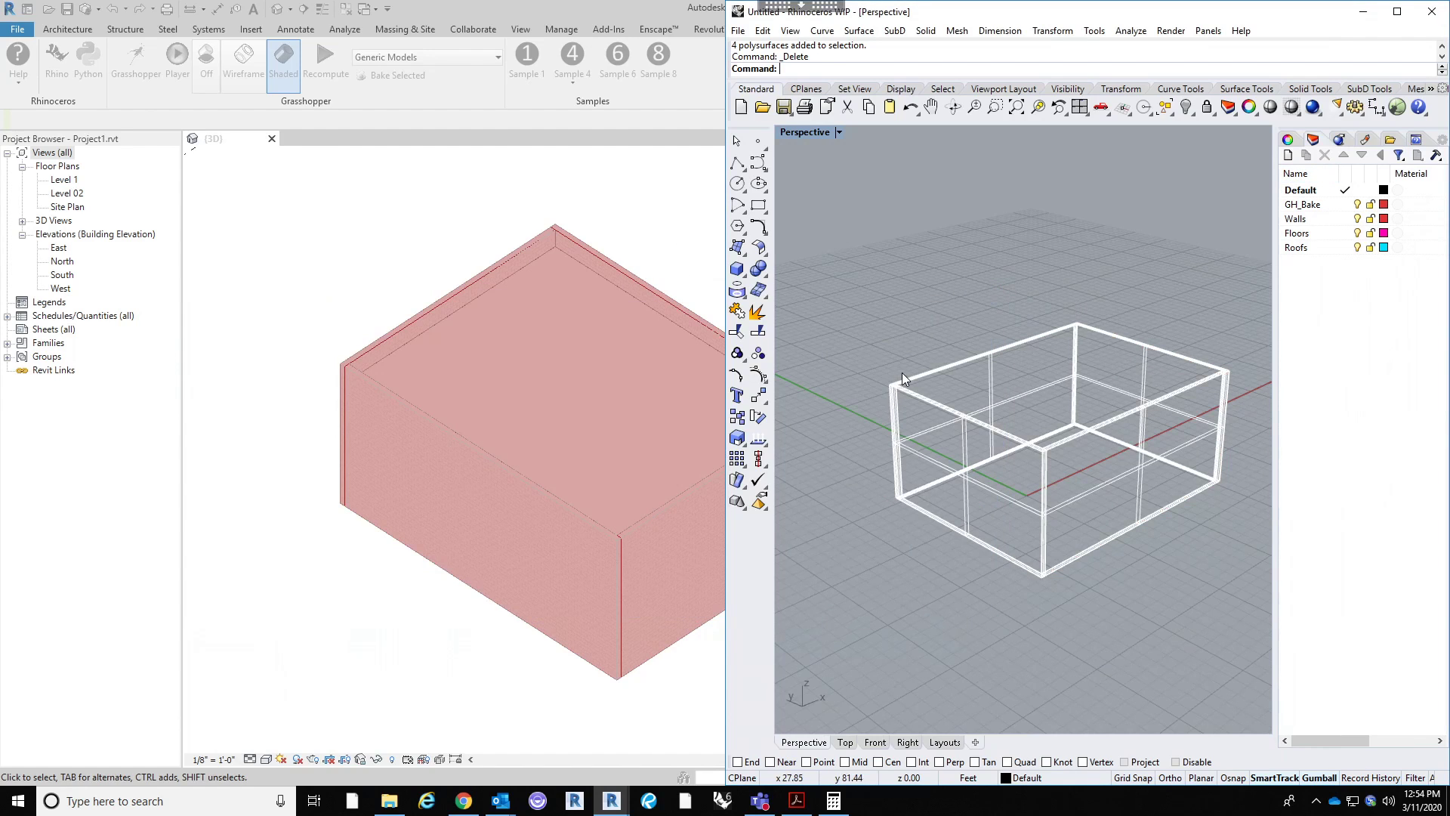
{"action": "left_click", "coordinate": [1431, 12]}
{"action": "scroll", "coordinate": [750, 448], "scroll_direction": "down", "scroll_amount": 2}
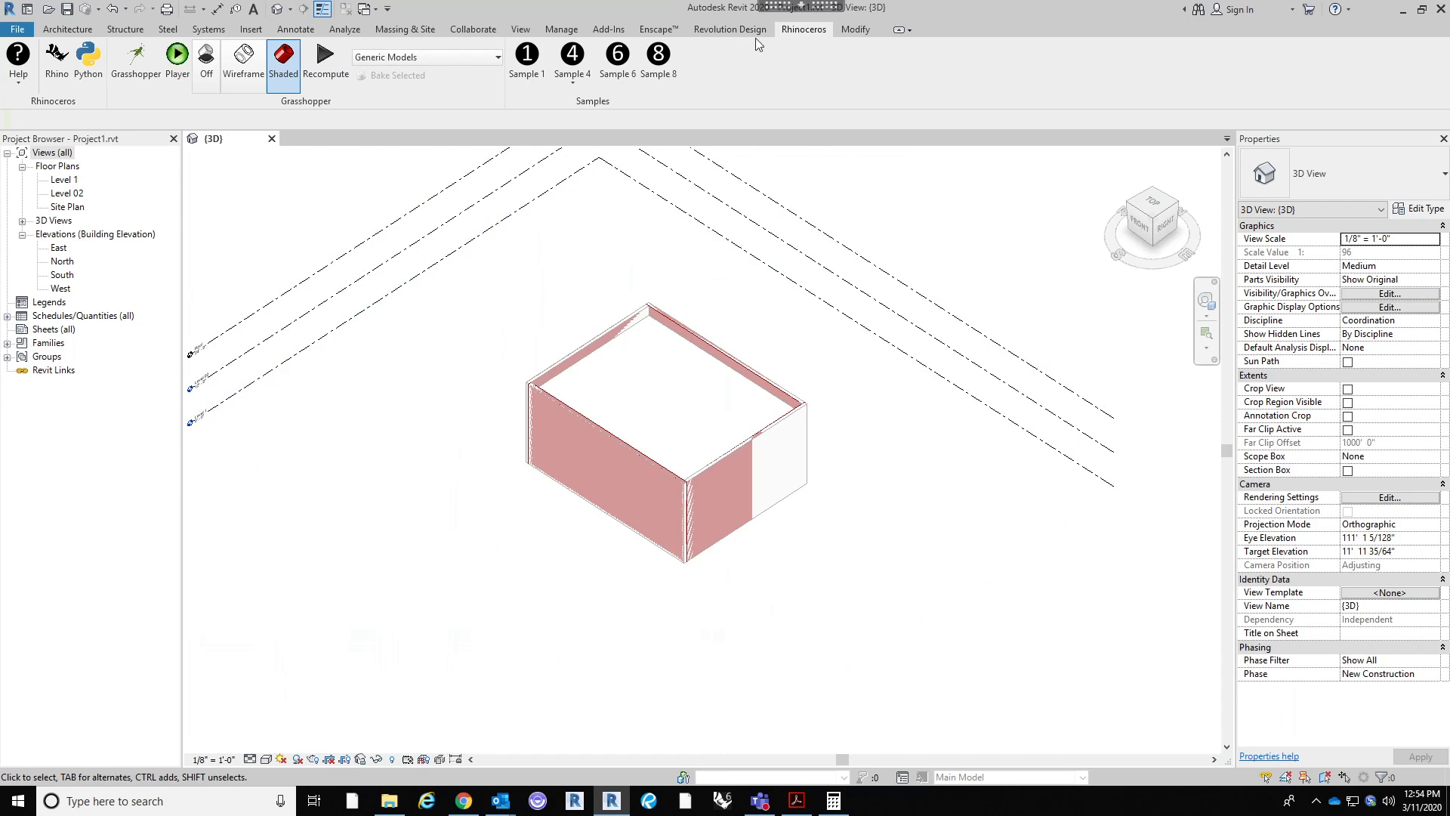
{"action": "middle_click_drag", "start_coordinate": [734, 337], "coordinate": [770, 392]}
{"action": "scroll", "coordinate": [770, 389], "scroll_direction": "down", "scroll_amount": 1}
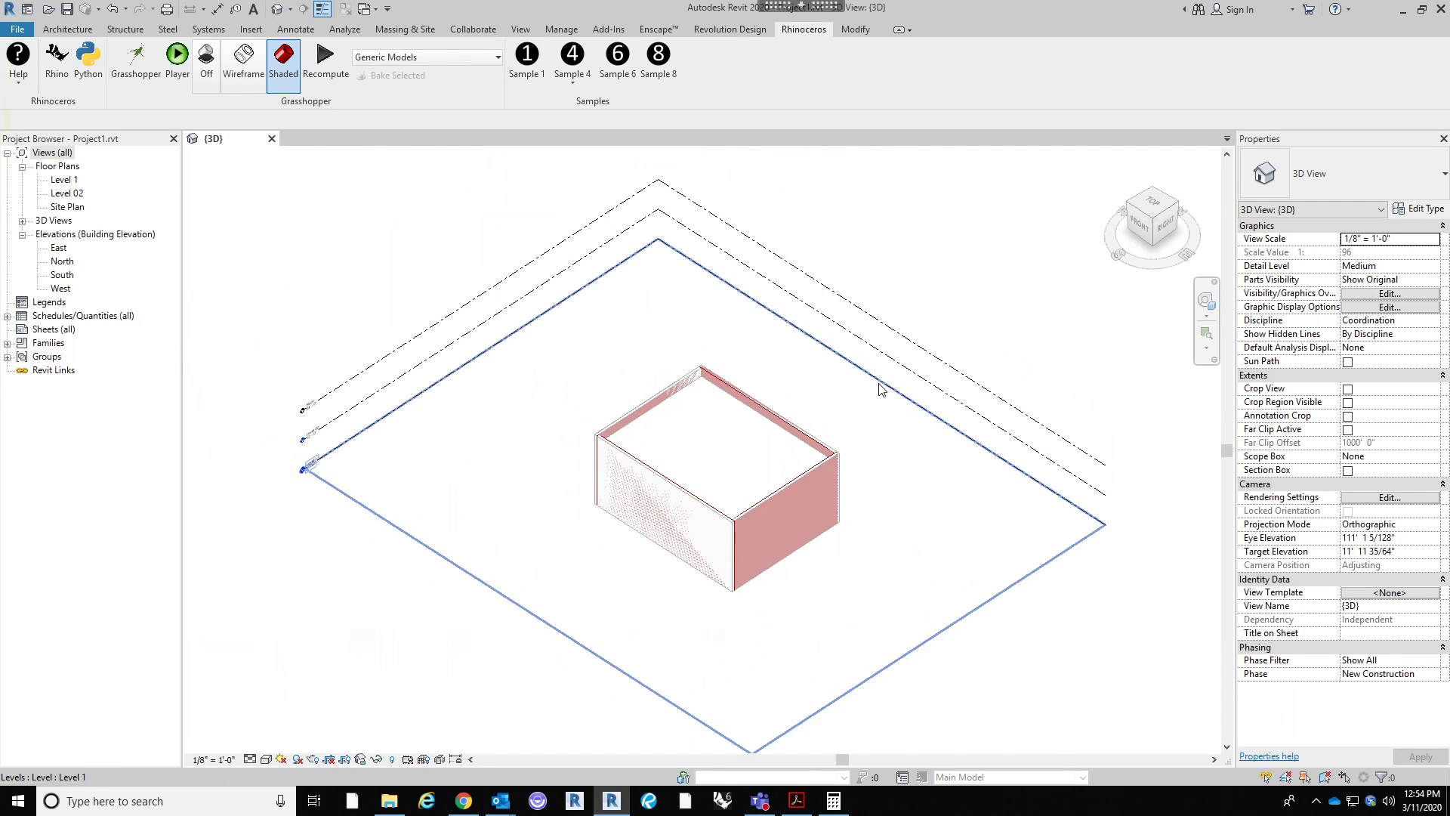
{"action": "scroll", "coordinate": [880, 386], "scroll_direction": "up", "scroll_amount": 2}
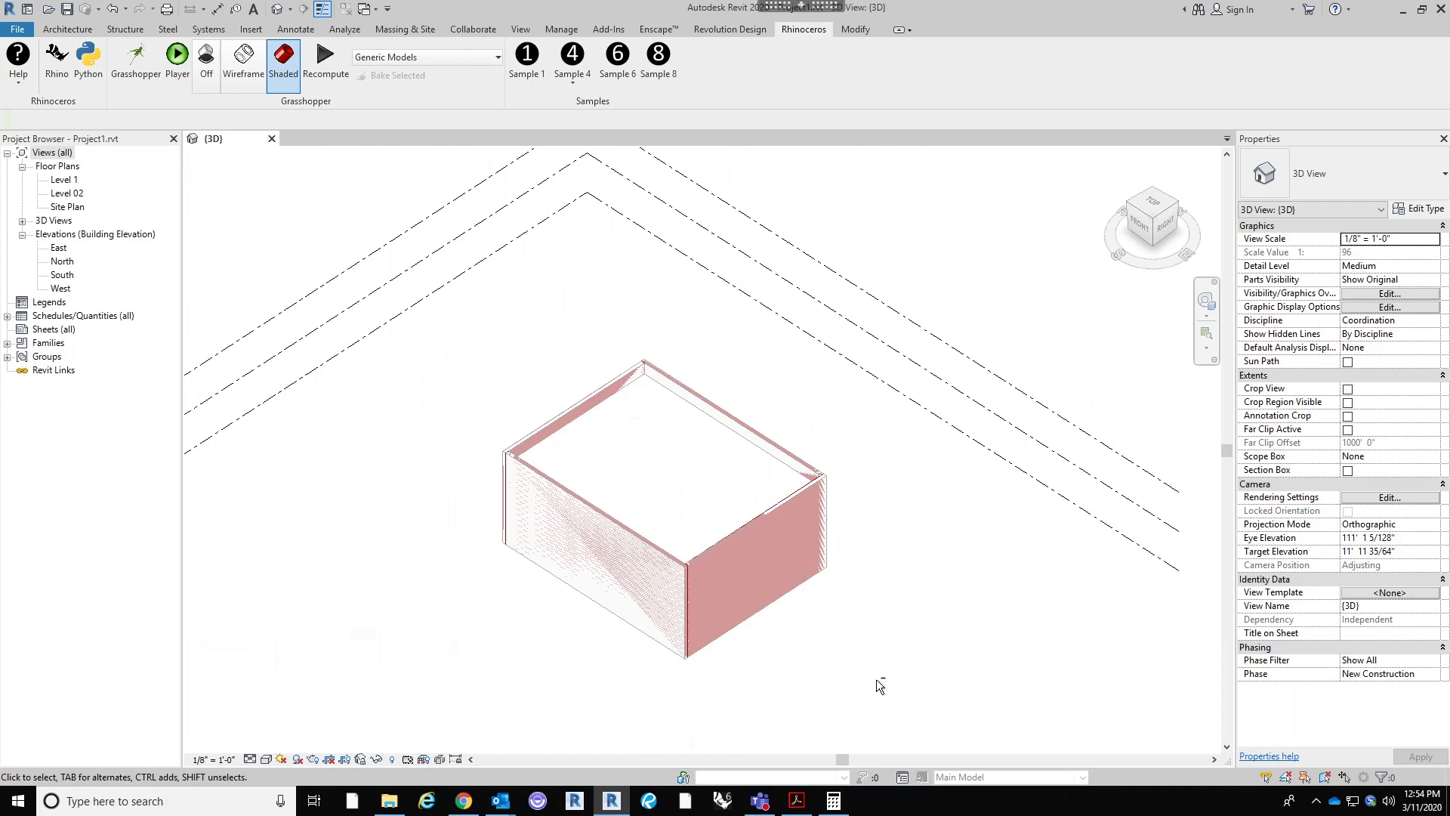